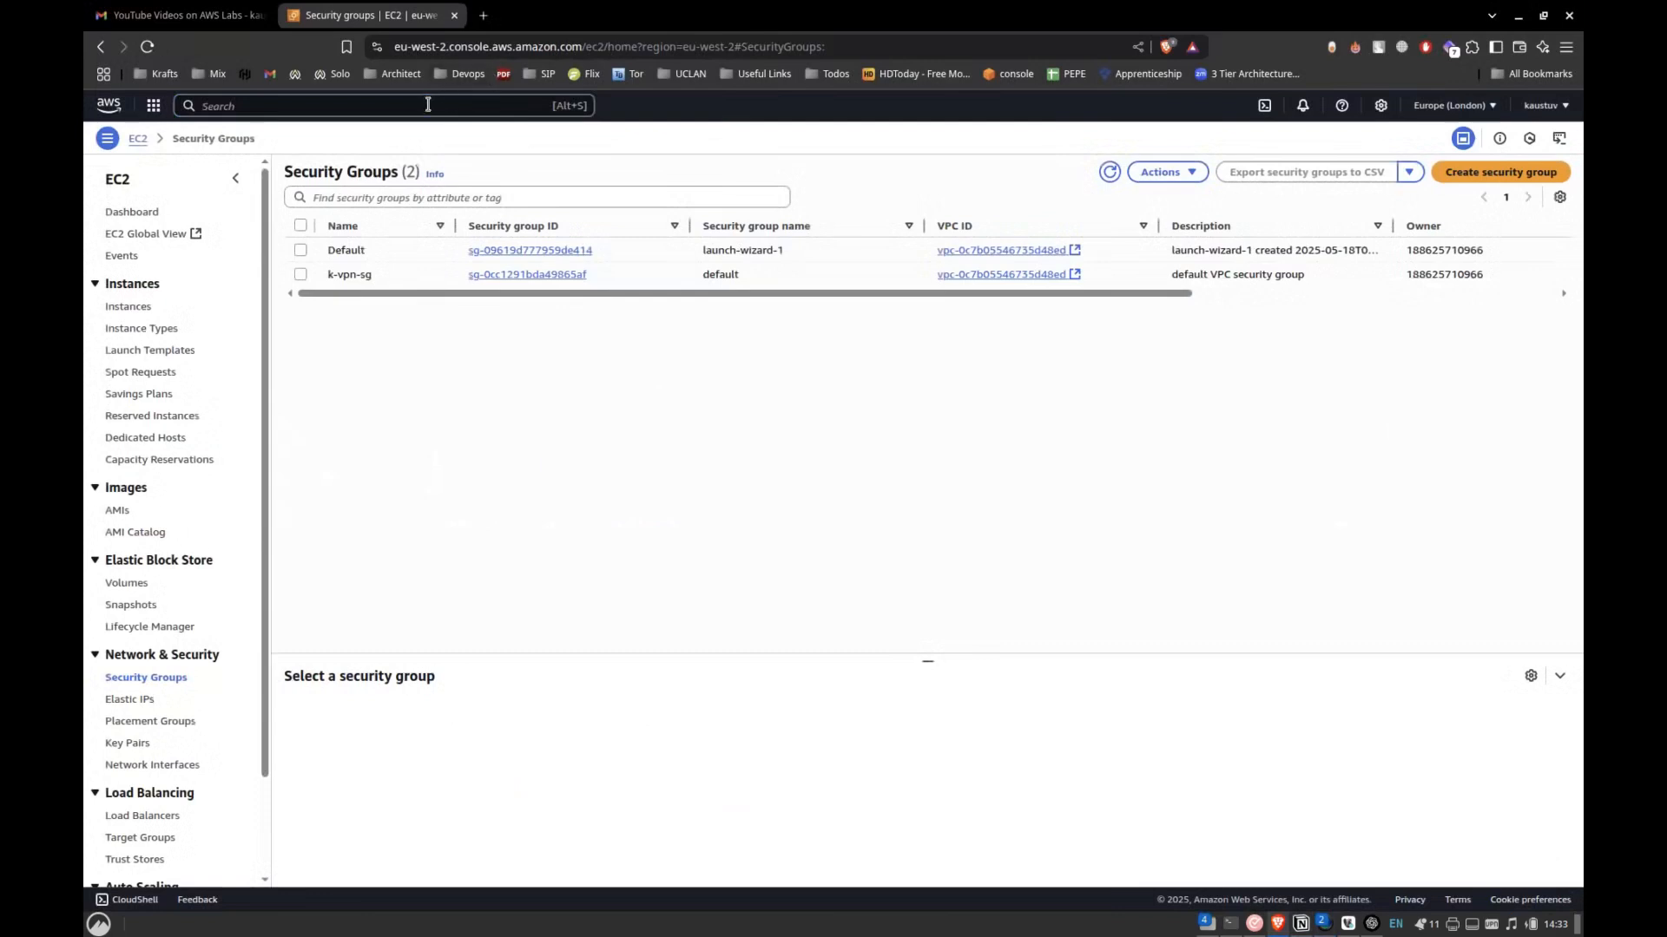
# Search for the VPC service and open its list of VPCs.
pyautogui.write('vpc')
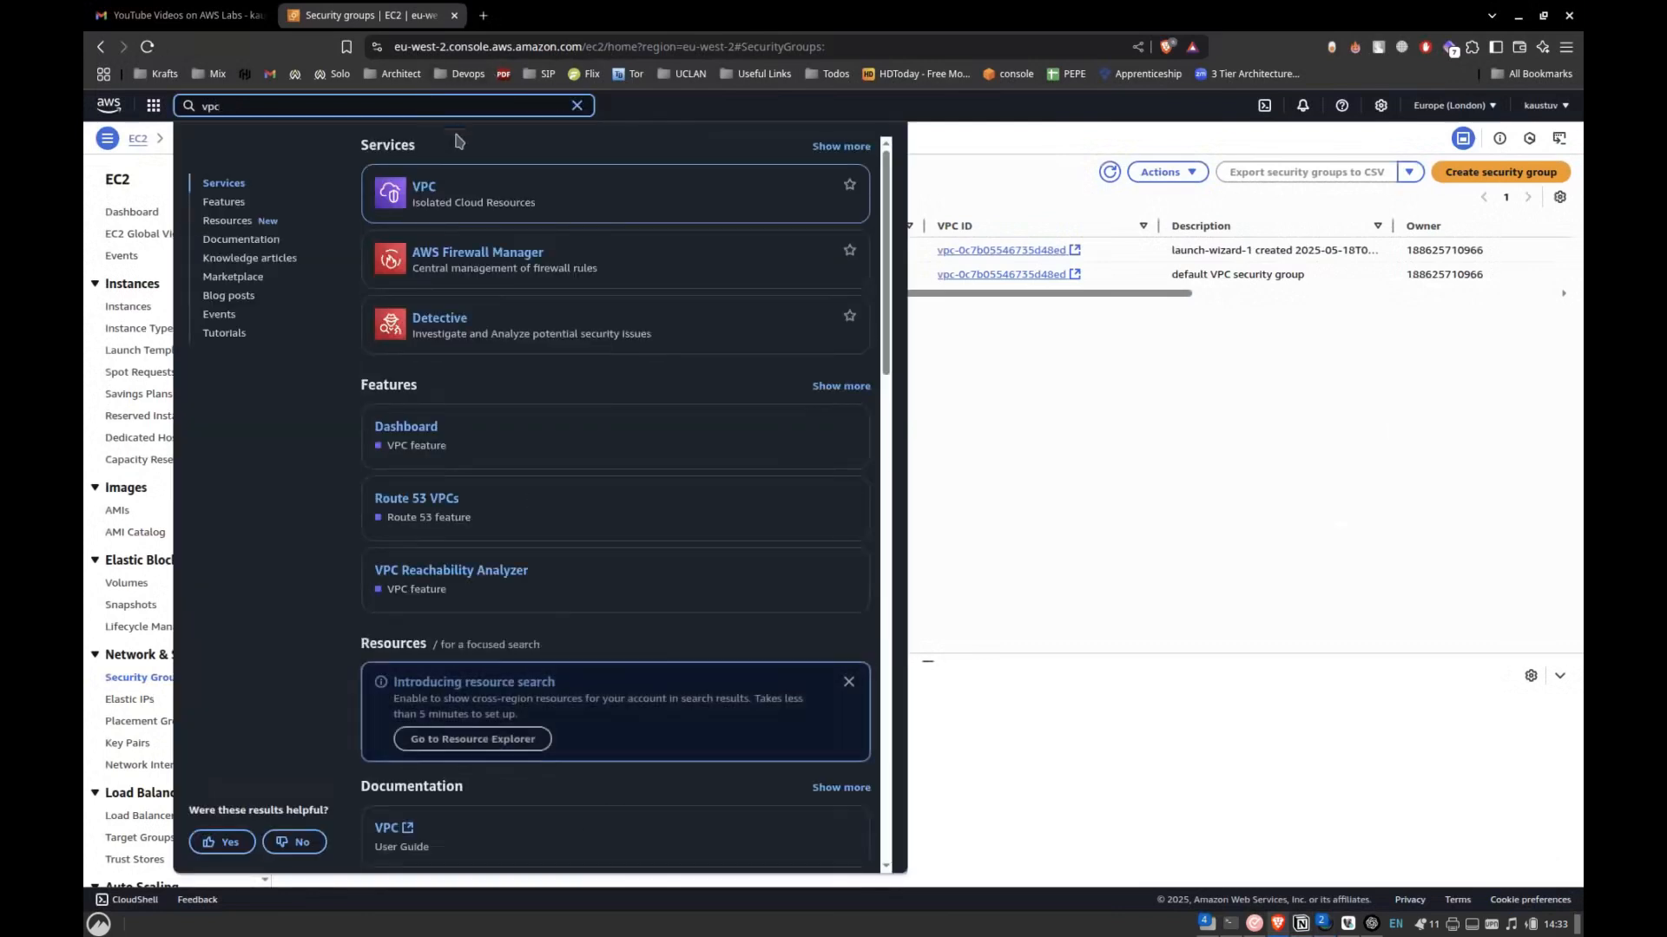
pyautogui.press('Return')
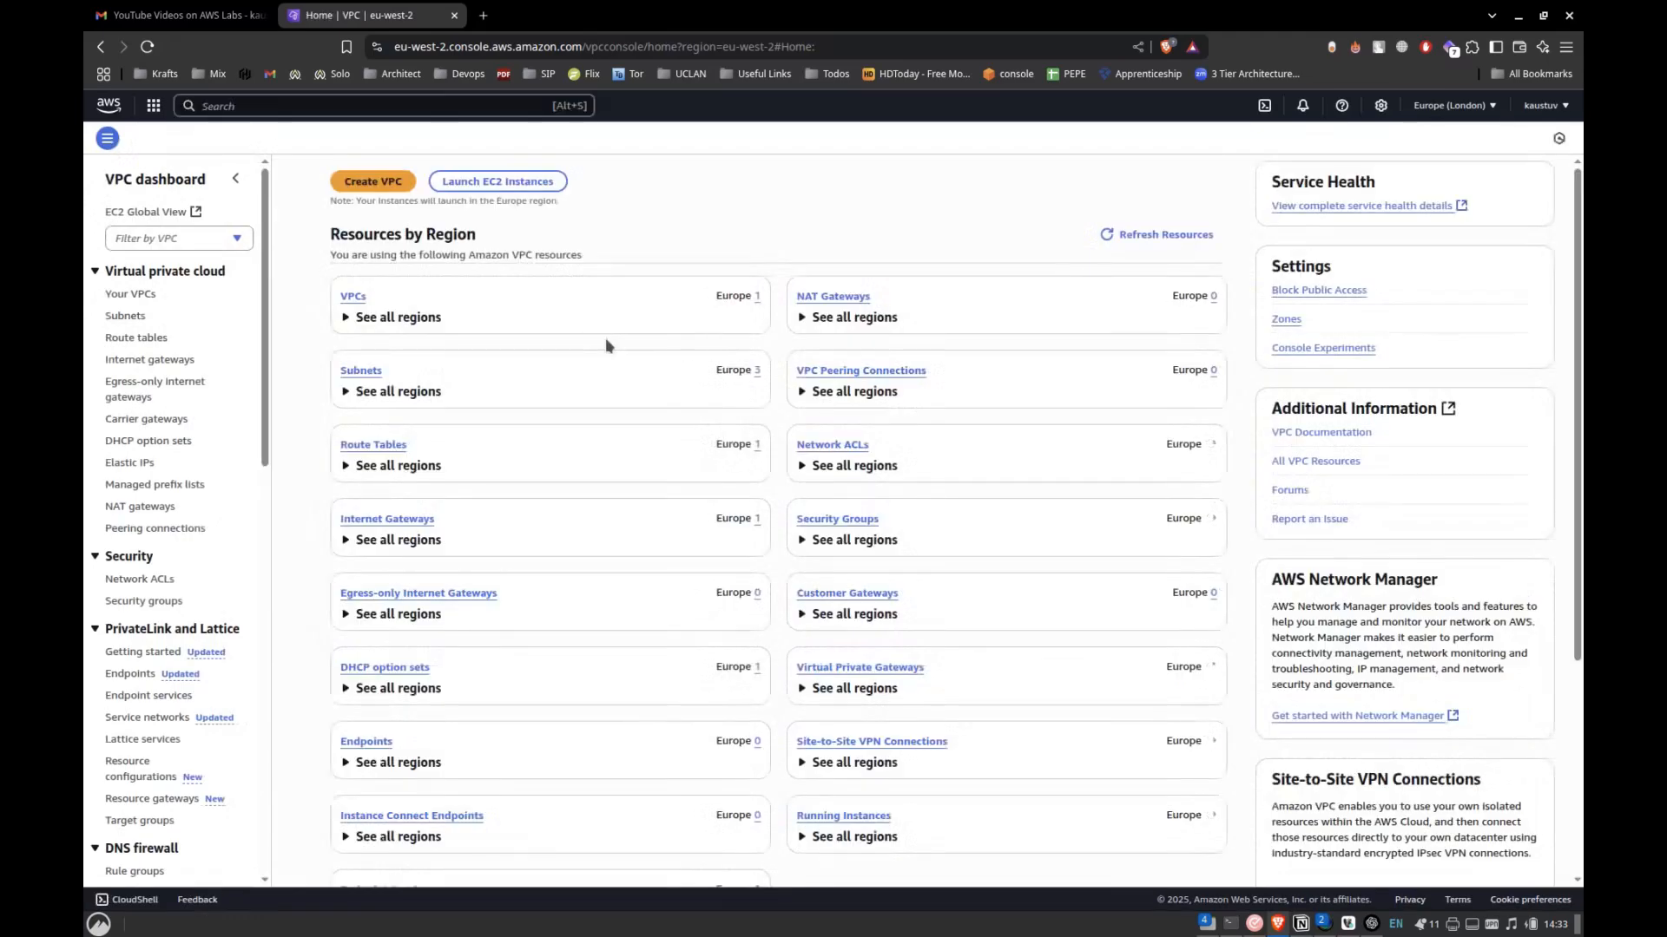
pyautogui.click(352, 296)
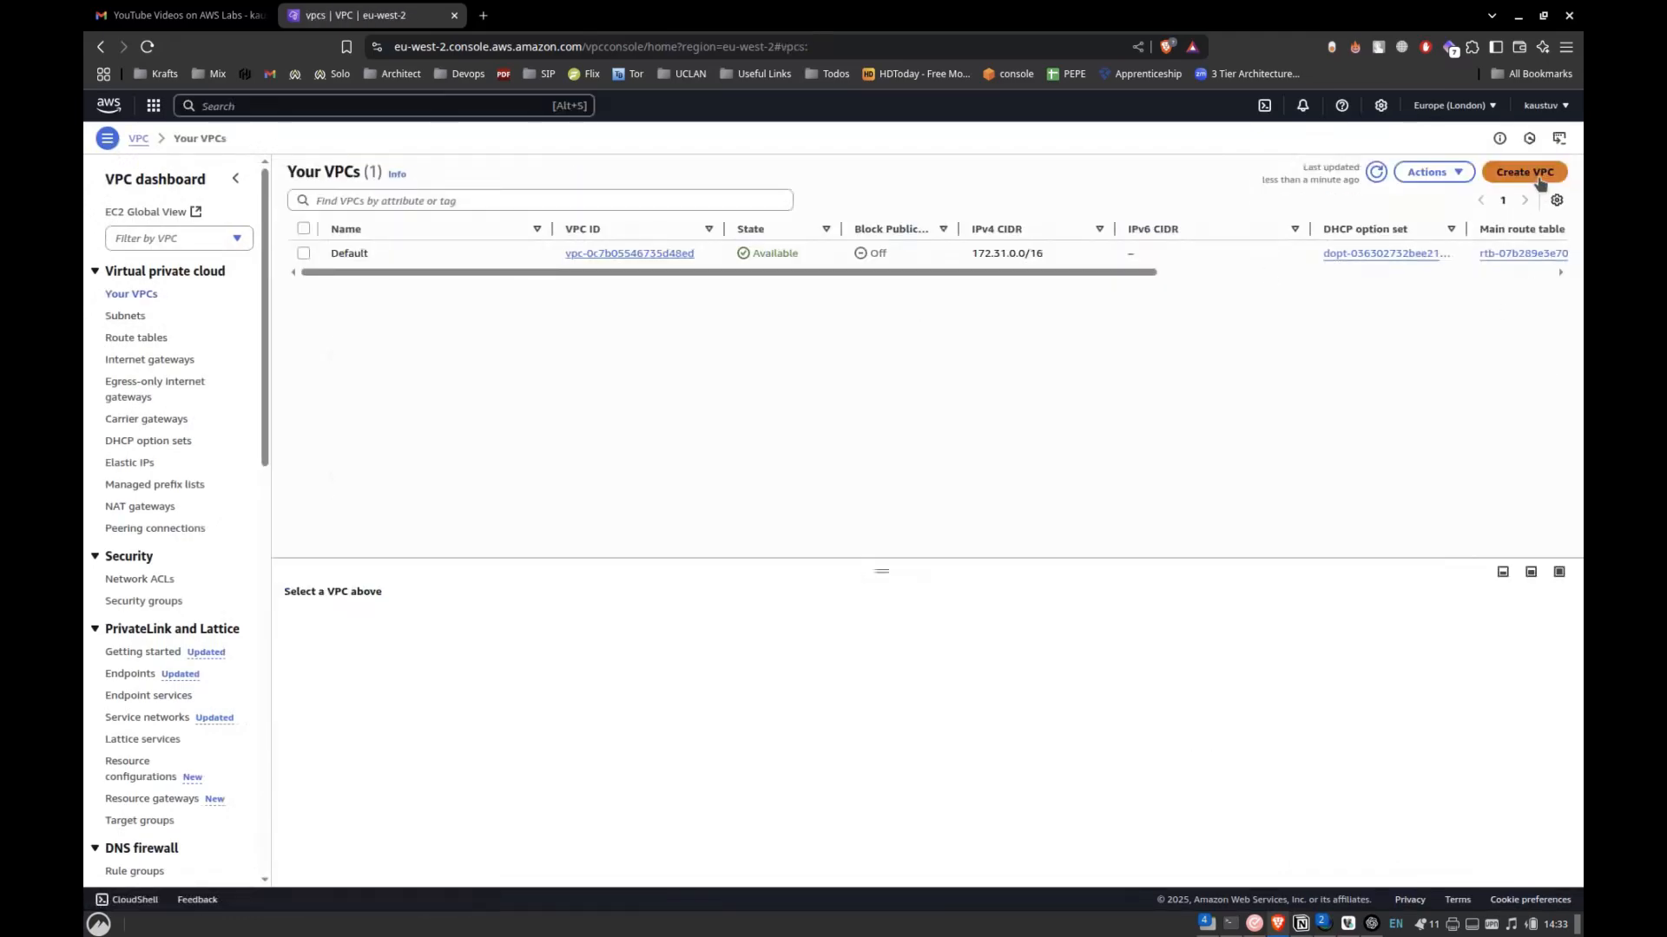
# Create a VPC-only resource named Custom-VPC with the IPv4 CIDR 10.0.0.0/16.
pyautogui.click(1524, 172)
pyautogui.click(419, 374)
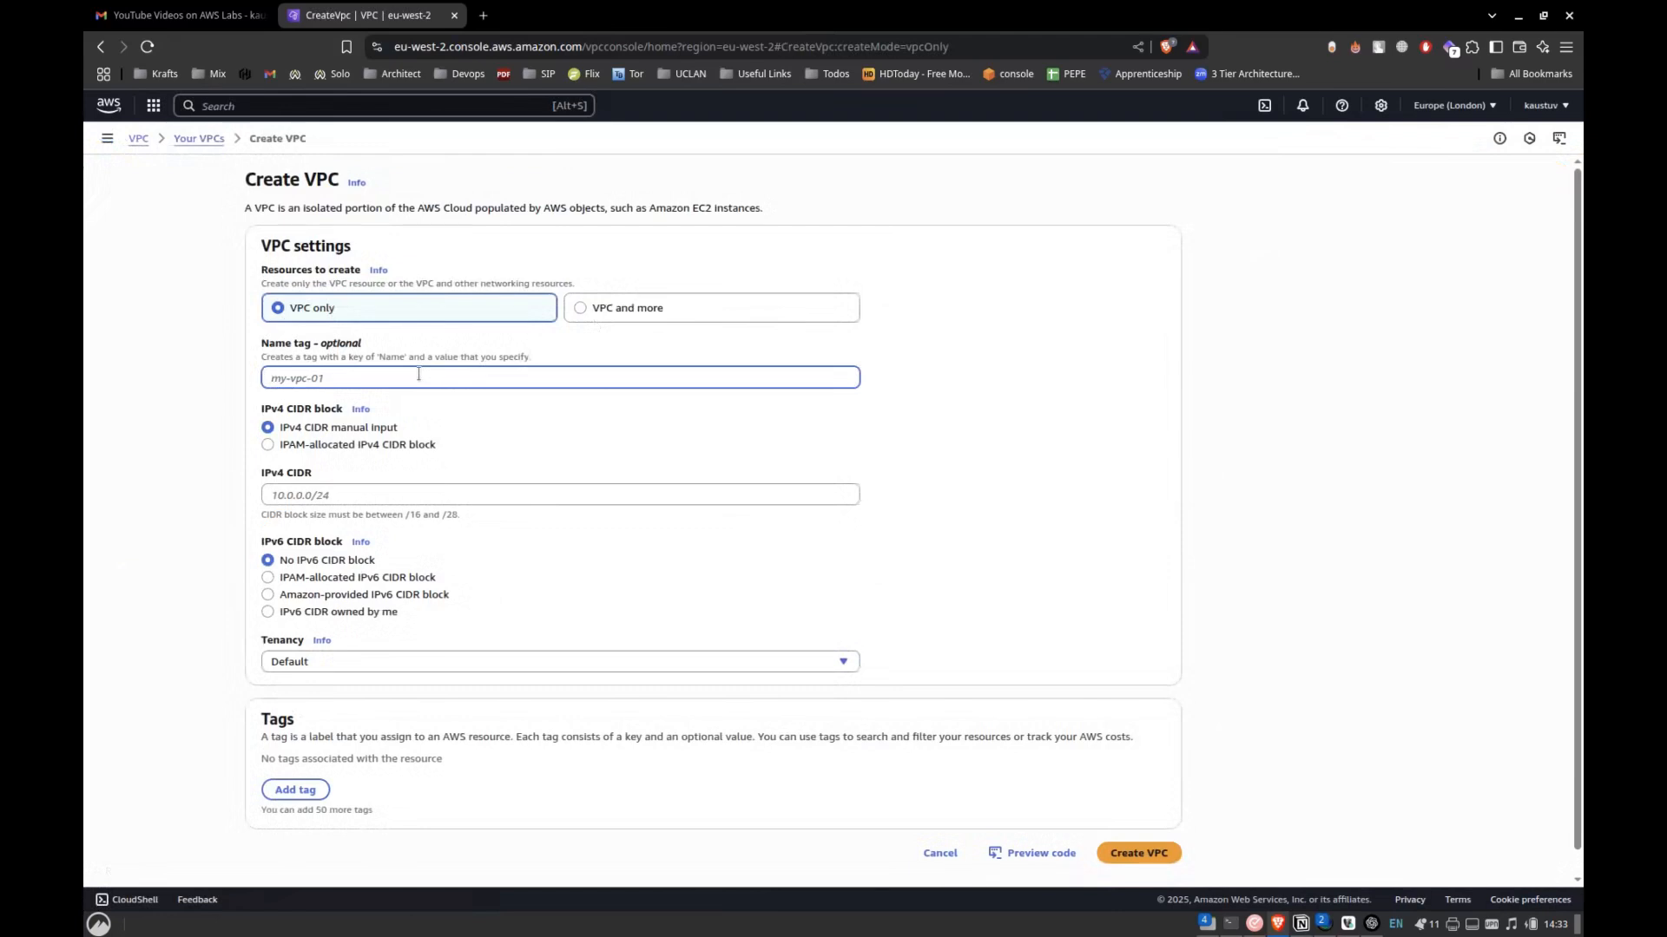
pyautogui.write('Custom-VPC')
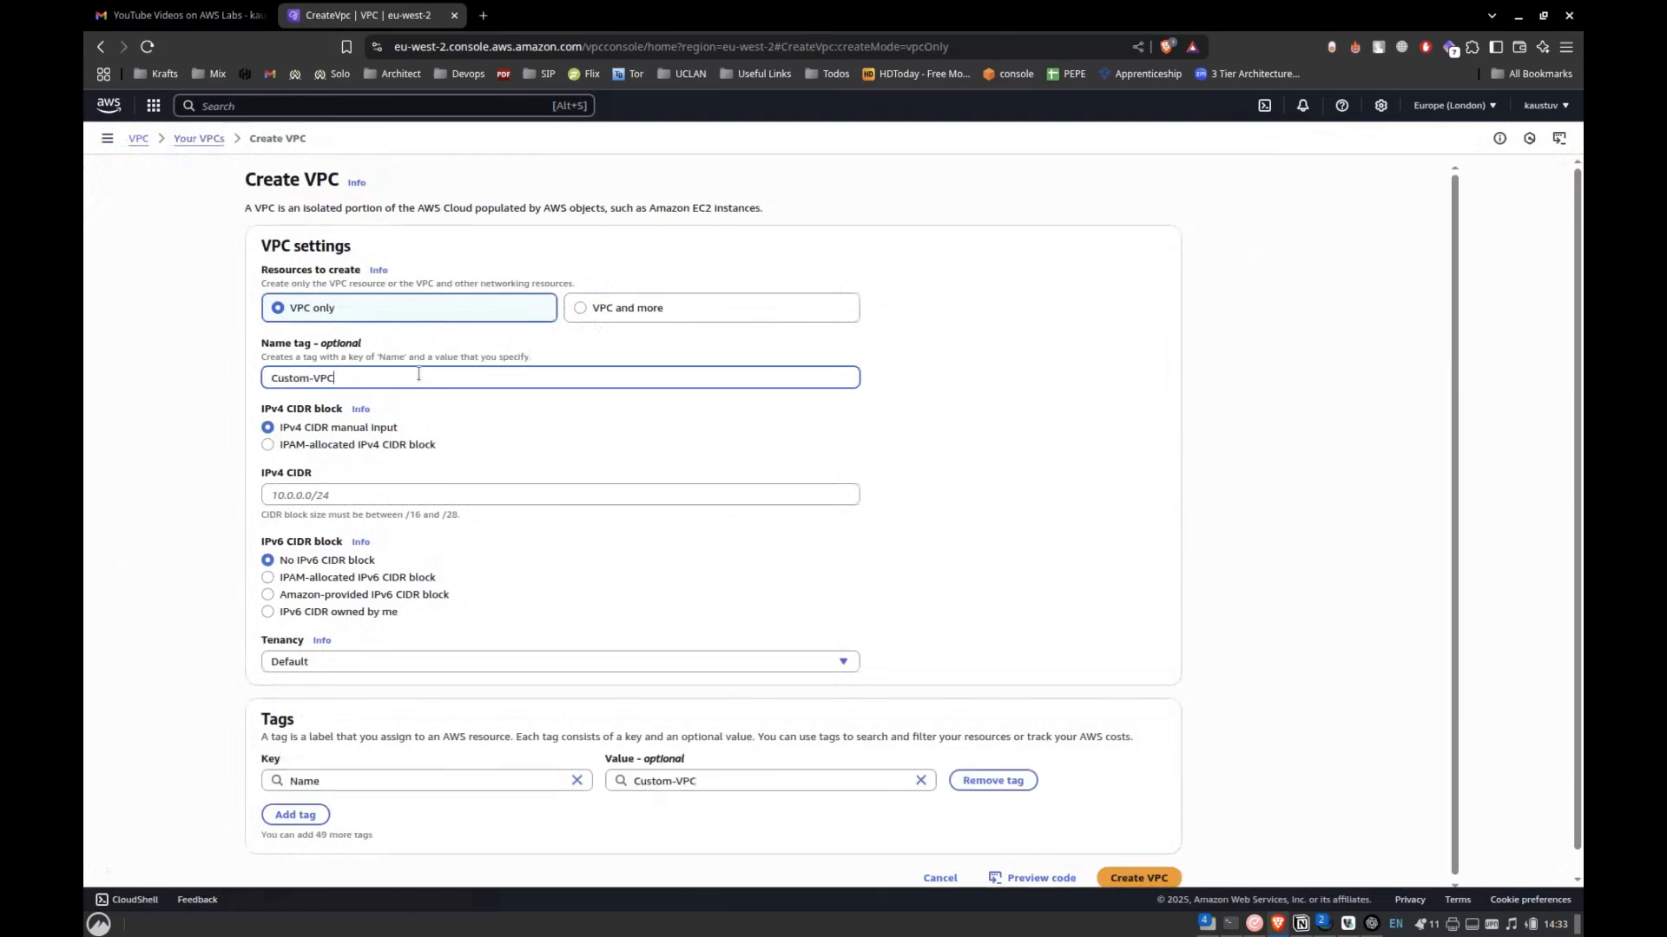
pyautogui.click(331, 494)
pyautogui.write('10.0.0.0/16')
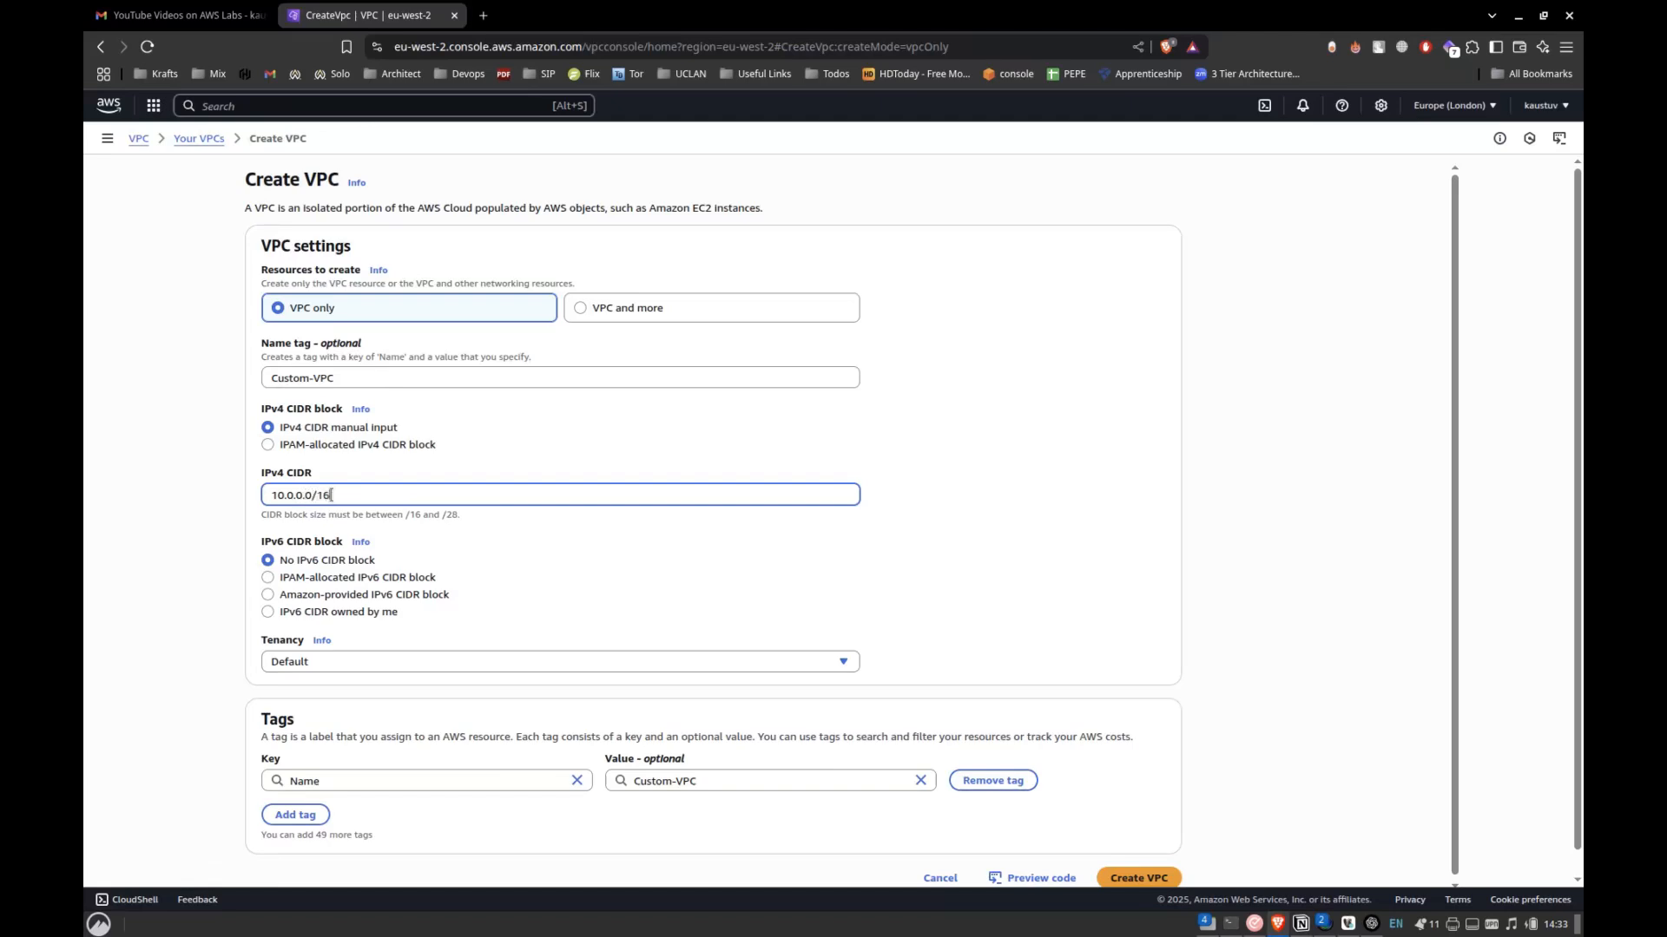
pyautogui.scroll(-1, 156, 707)
pyautogui.click(1149, 854)
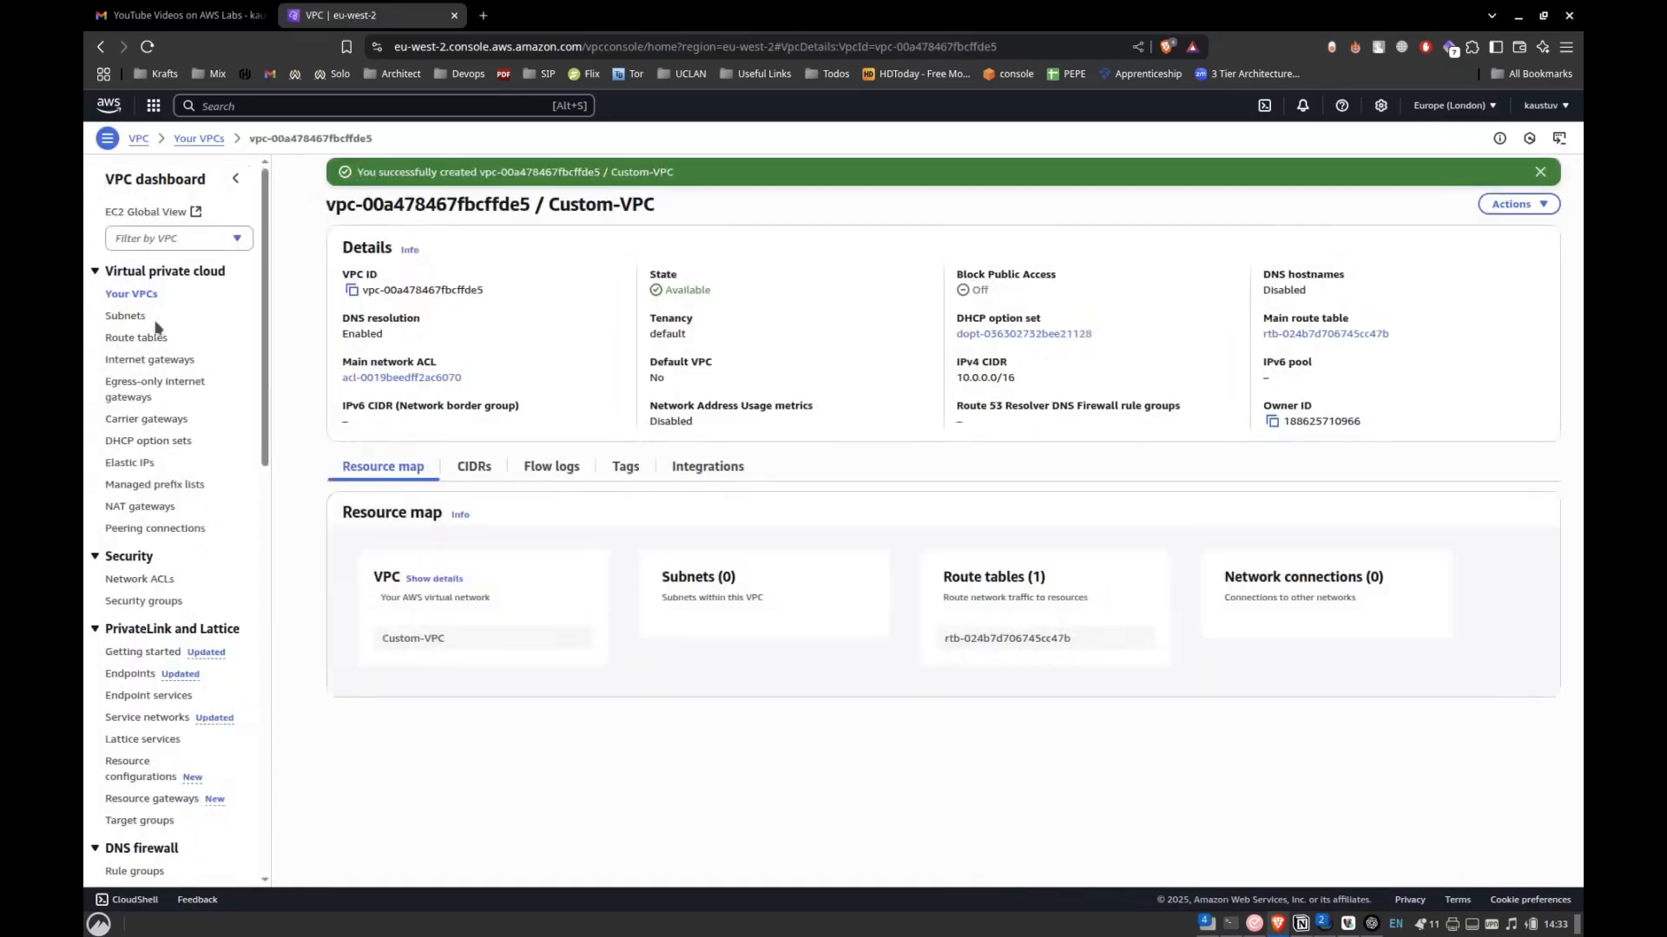
# Consult the subnet settings in the Notion lab notes and start a new subnet in Custom-VPC.
pyautogui.click(129, 318)
pyautogui.hotkey('alt', 'Tab')
pyautogui.scroll(-8, 868, 585)
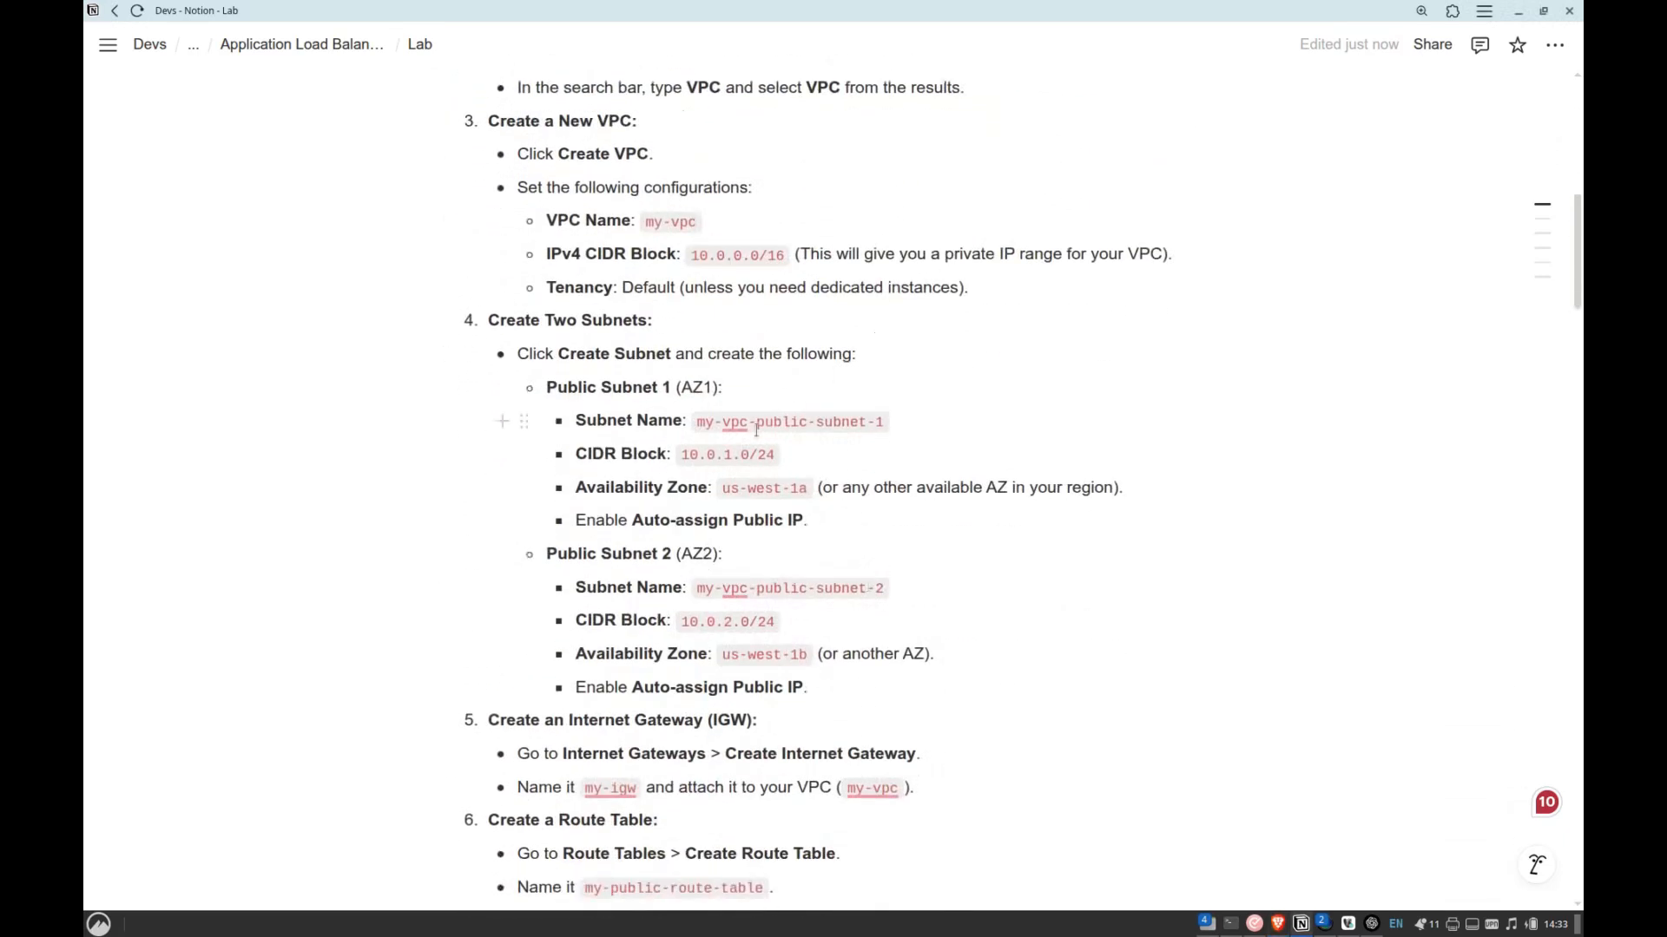
pyautogui.hotkey('alt', 'Tab')
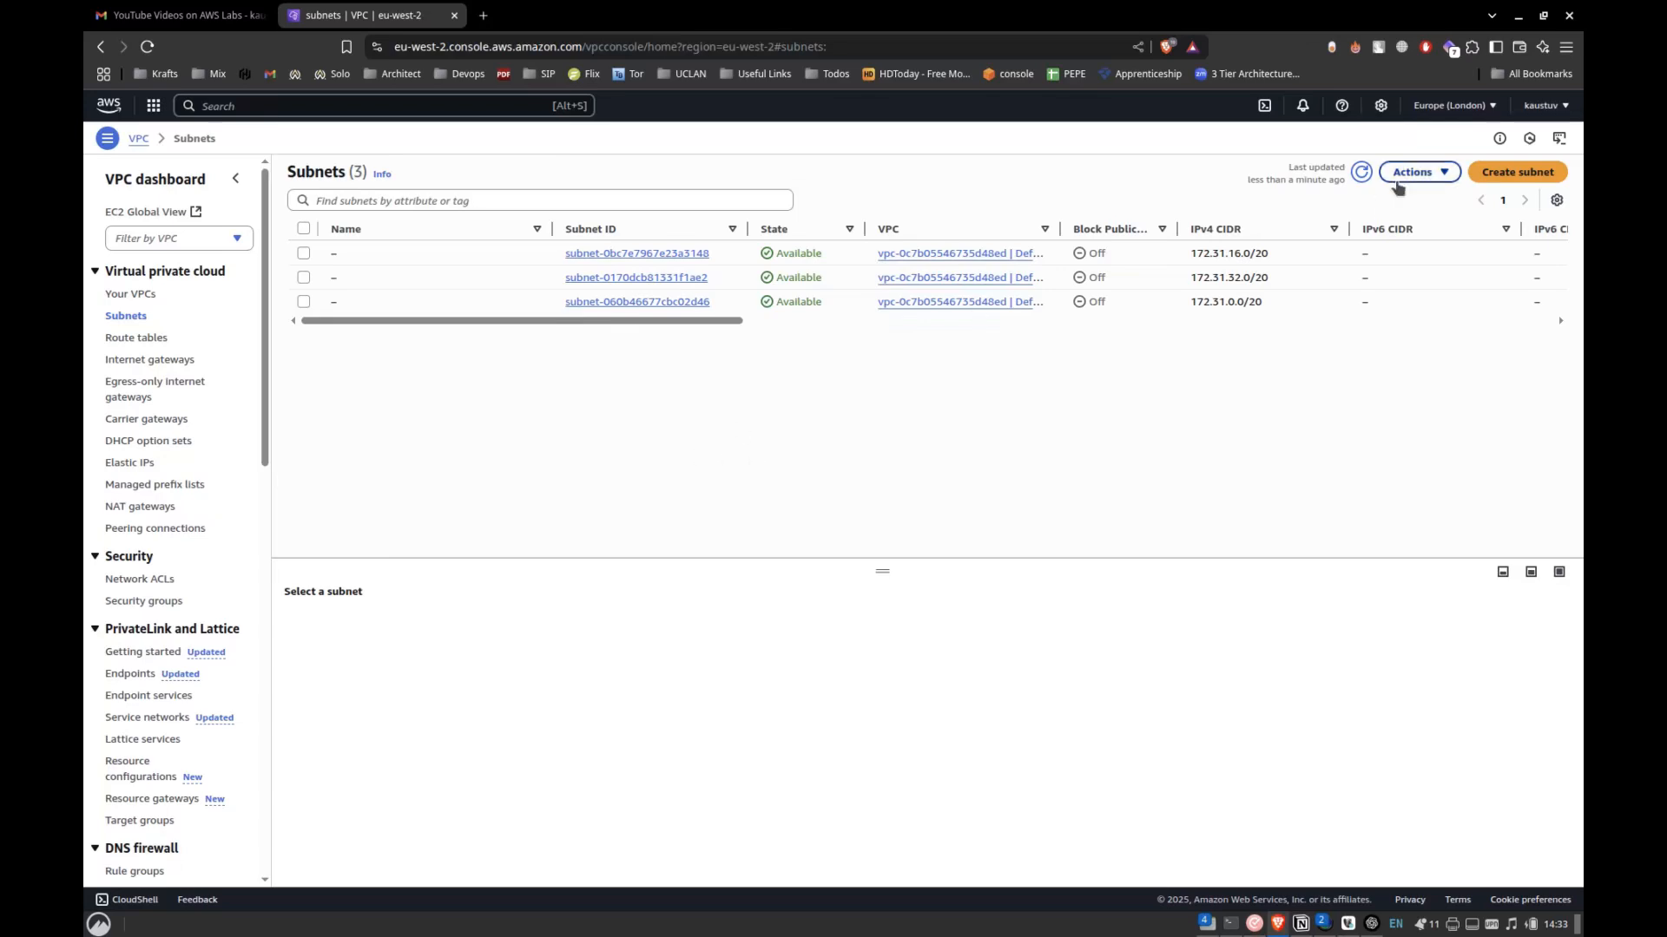
pyautogui.click(1495, 171)
pyautogui.click(721, 276)
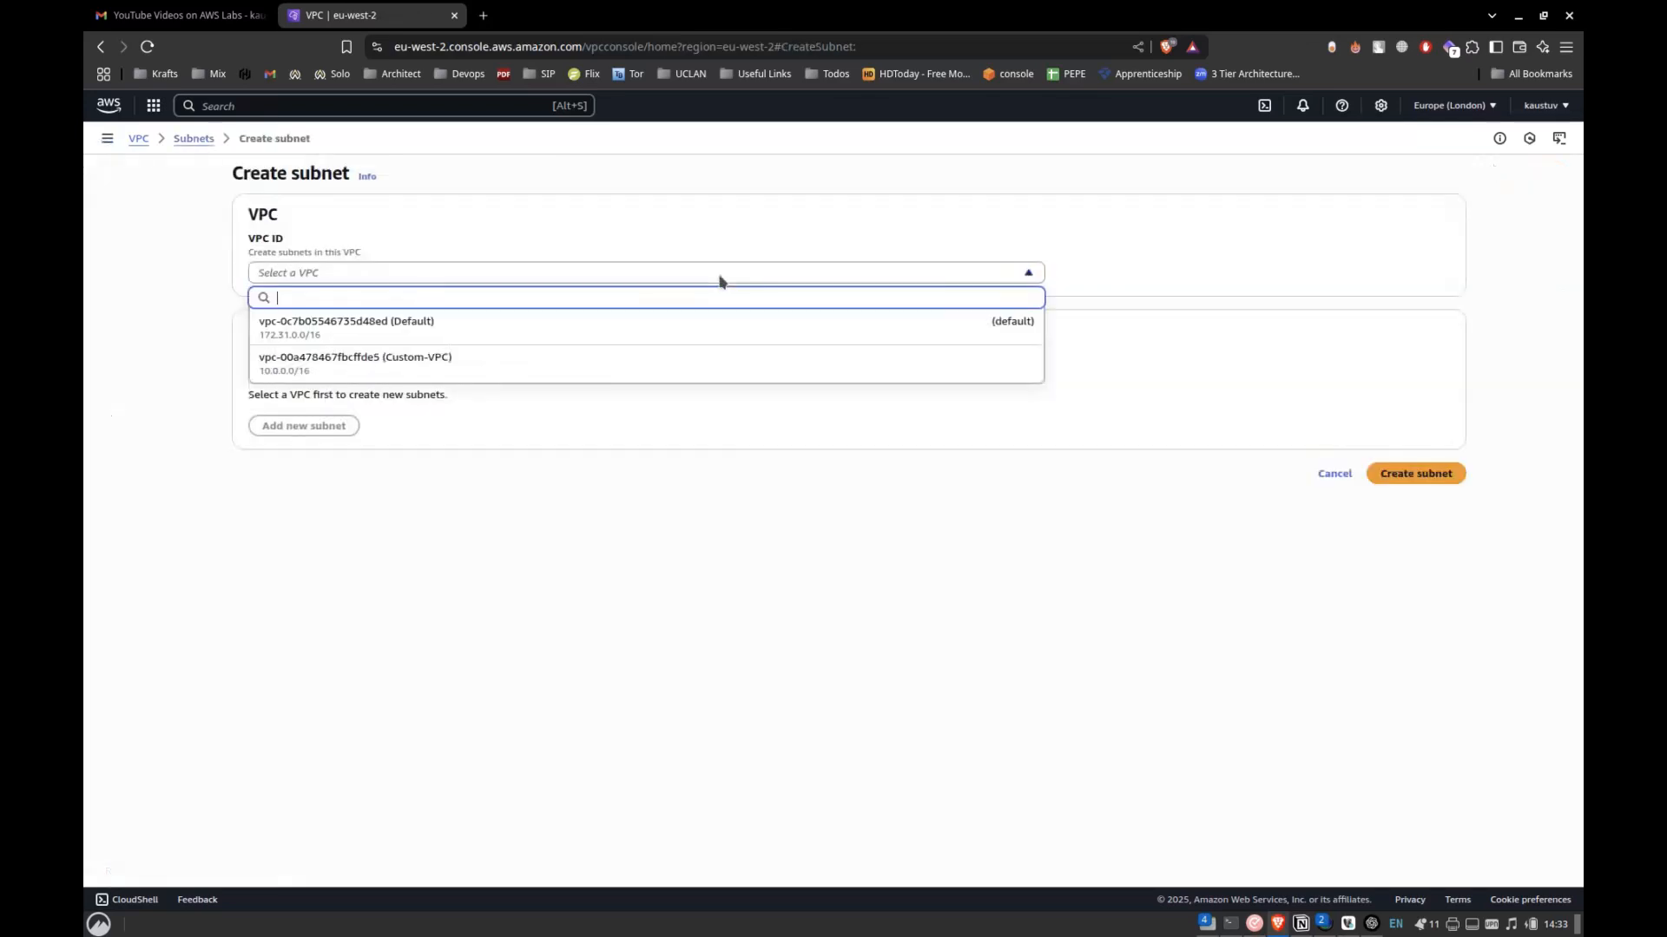
pyautogui.click(461, 363)
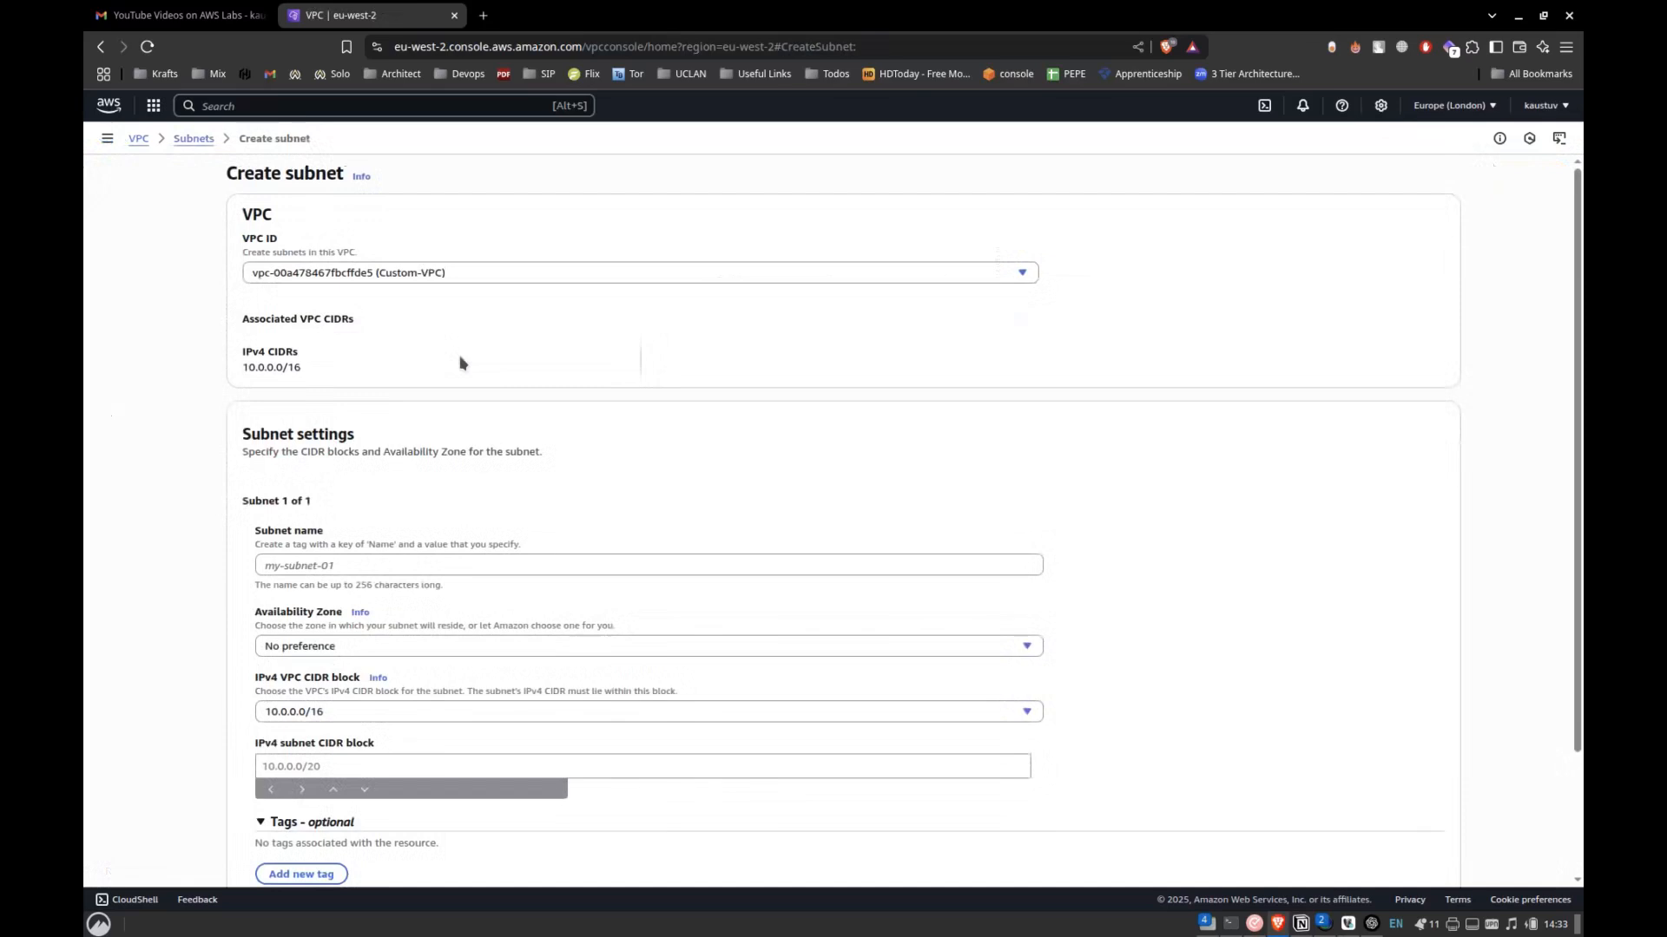
# Name the first subnet Public-sub-1.
pyautogui.scroll(-3, 430, 434)
pyautogui.click(334, 415)
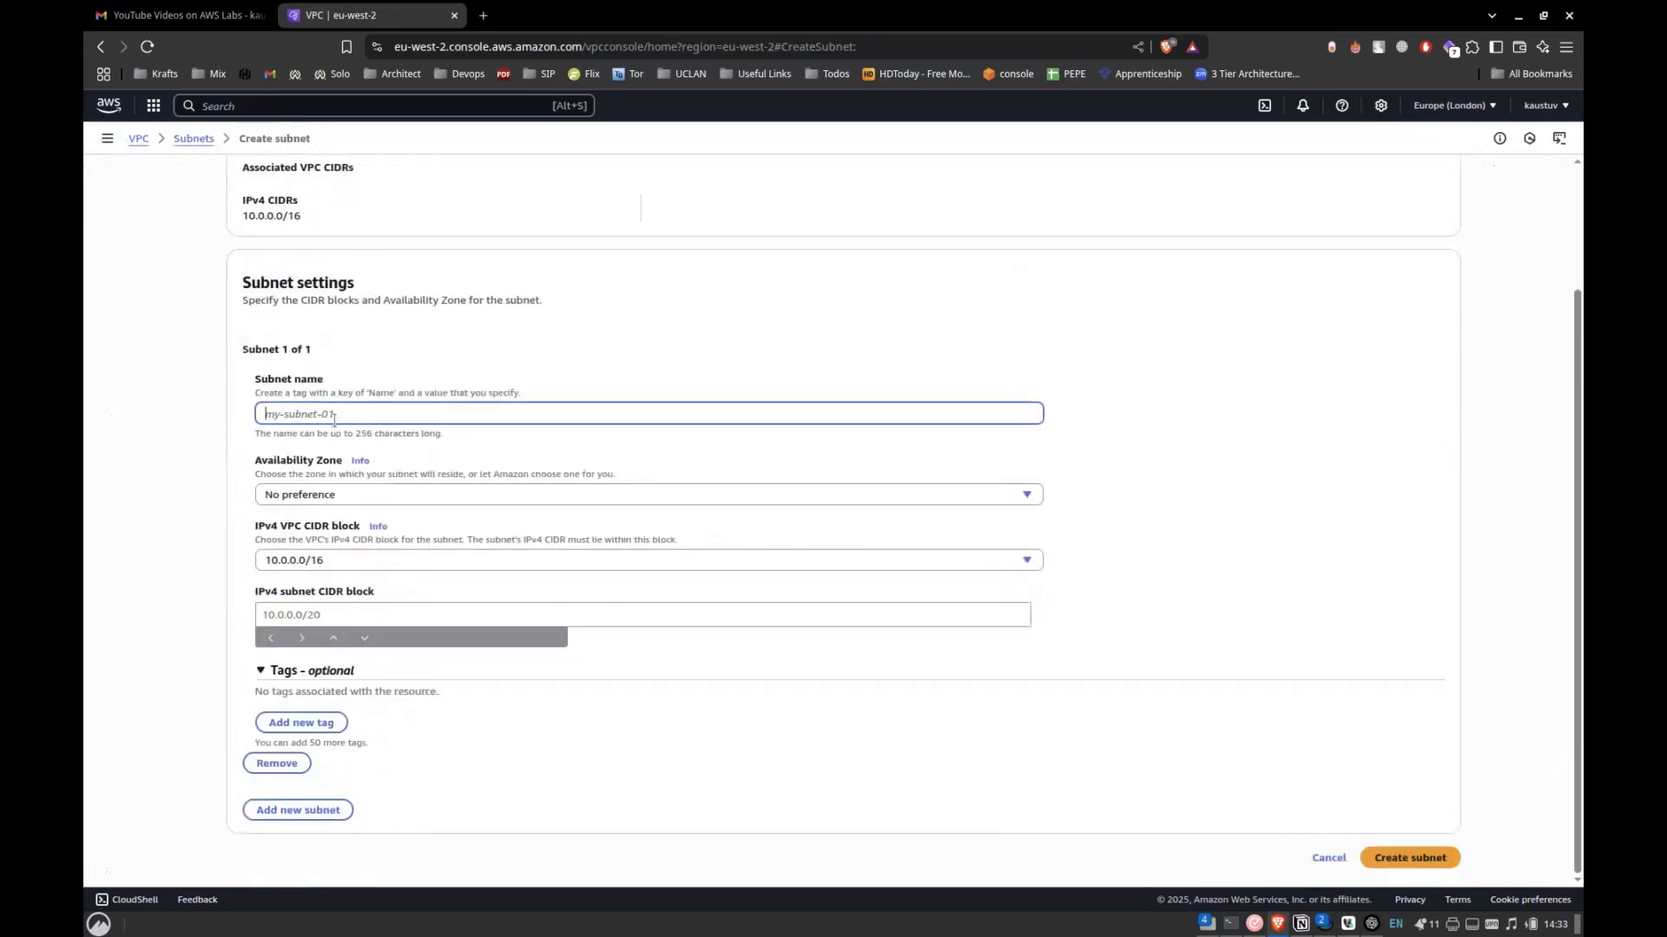
pyautogui.write('Public')
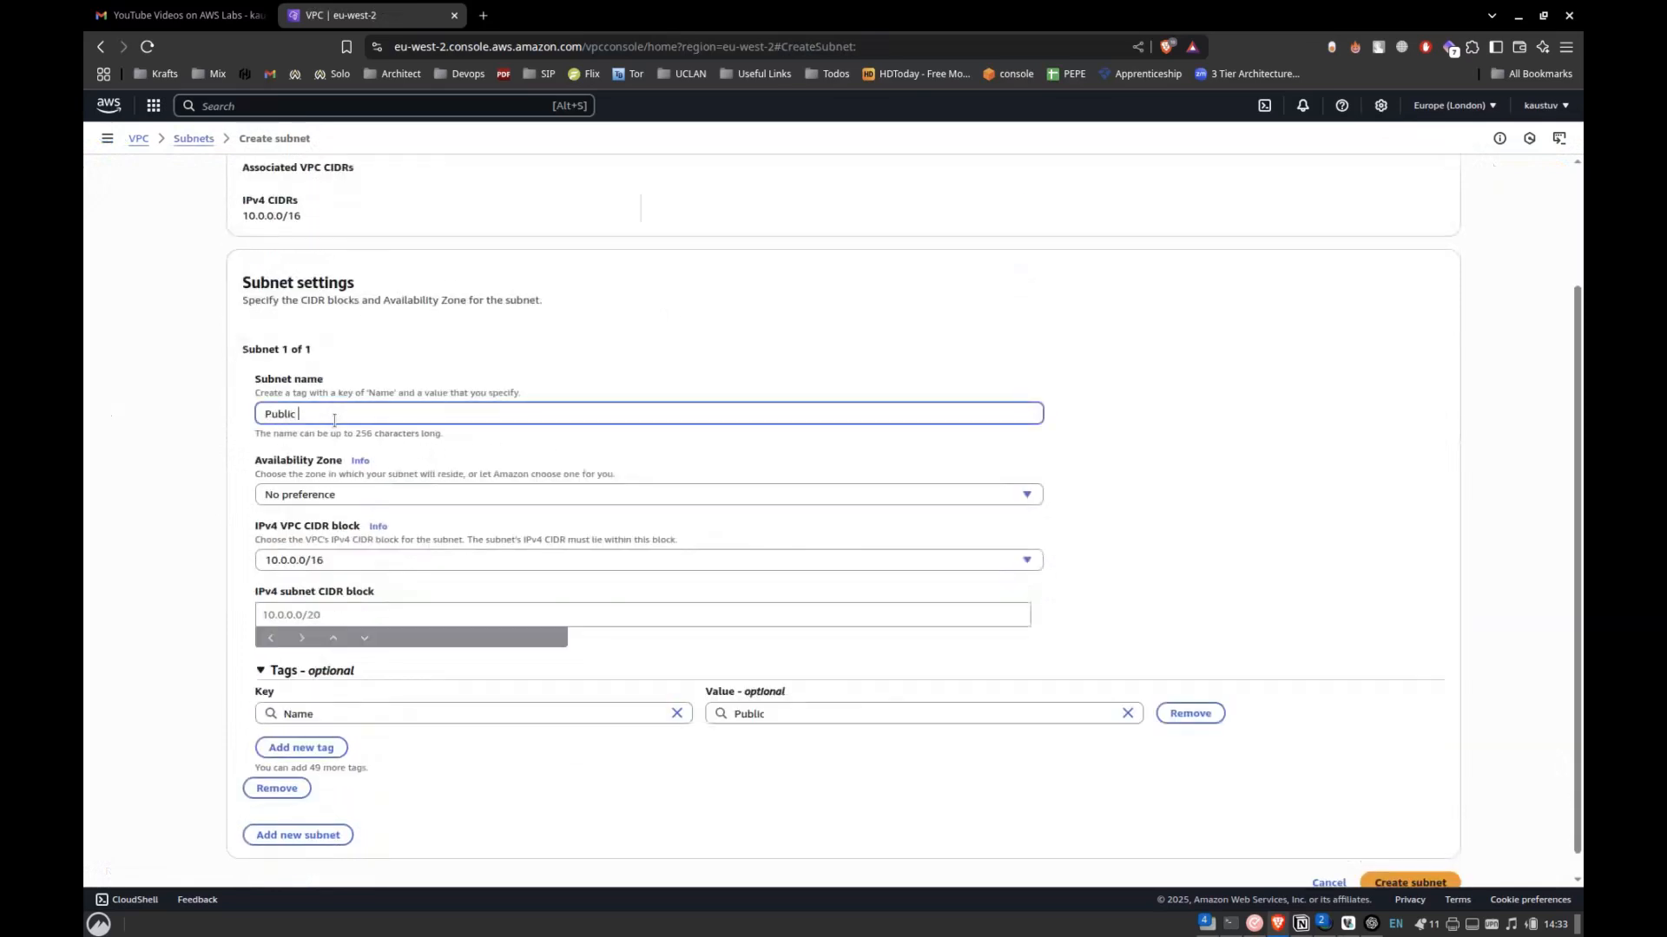
pyautogui.write(' -sub')
# Set Public-sub-1's availability zone to Europe (London) / eu-west-2a and its IPv4 subnet CIDR block to 10.0.1.0/24.
pyautogui.click(322, 497)
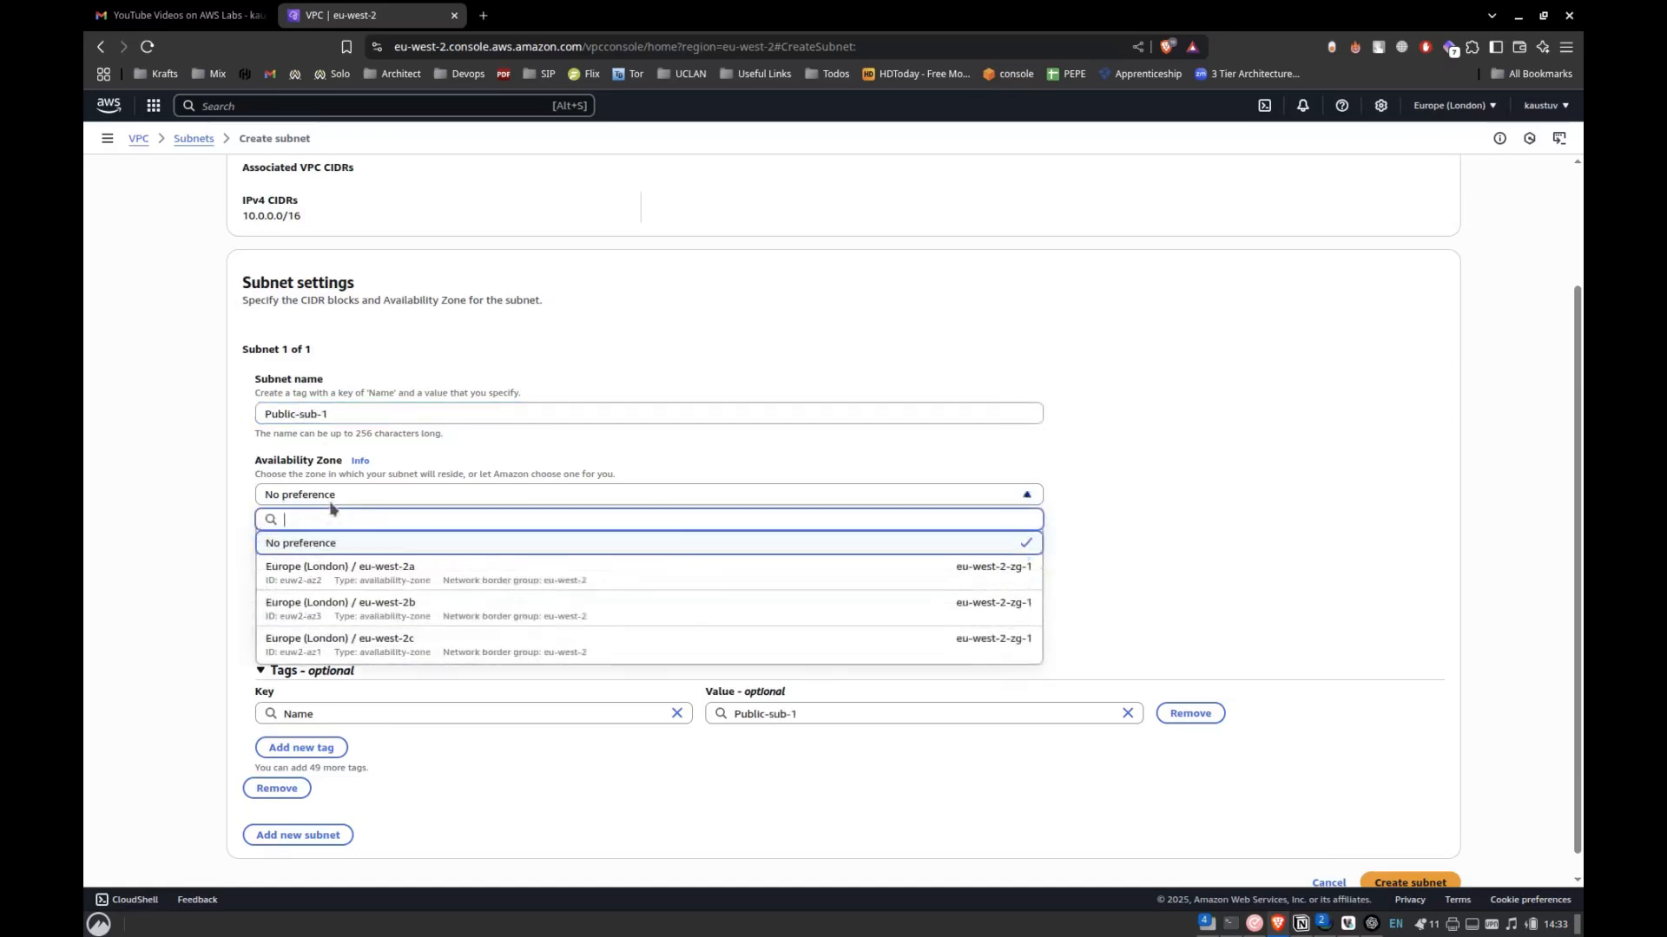
pyautogui.click(361, 570)
pyautogui.click(304, 614)
pyautogui.write('10.0.1.0')
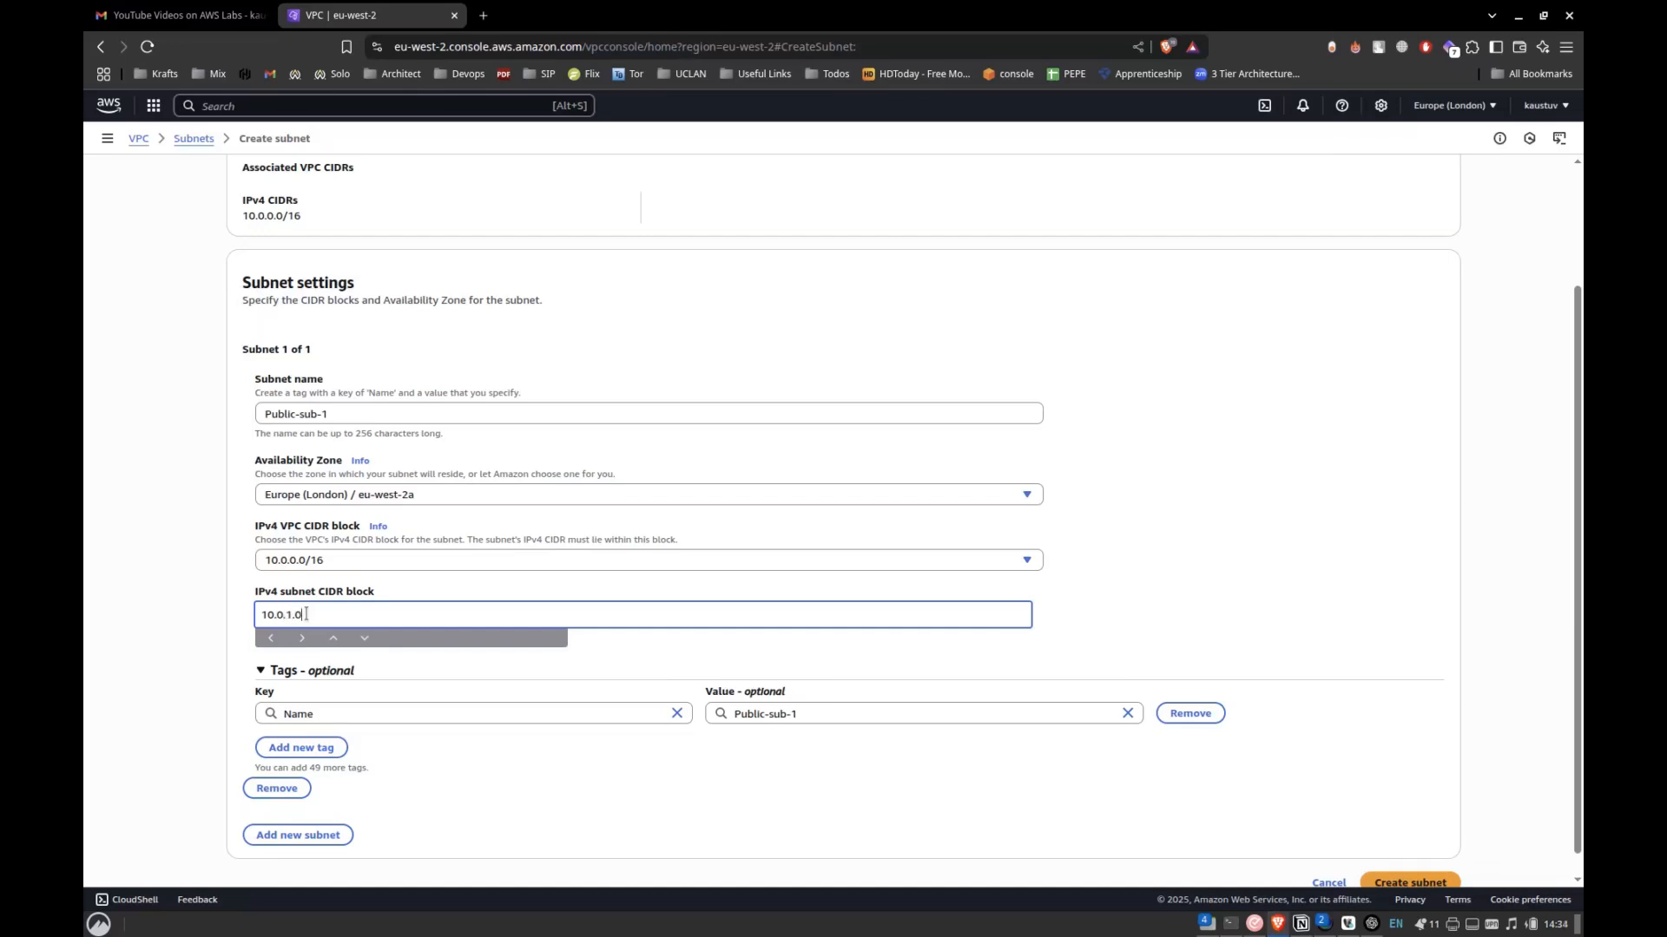
pyautogui.write('/24')
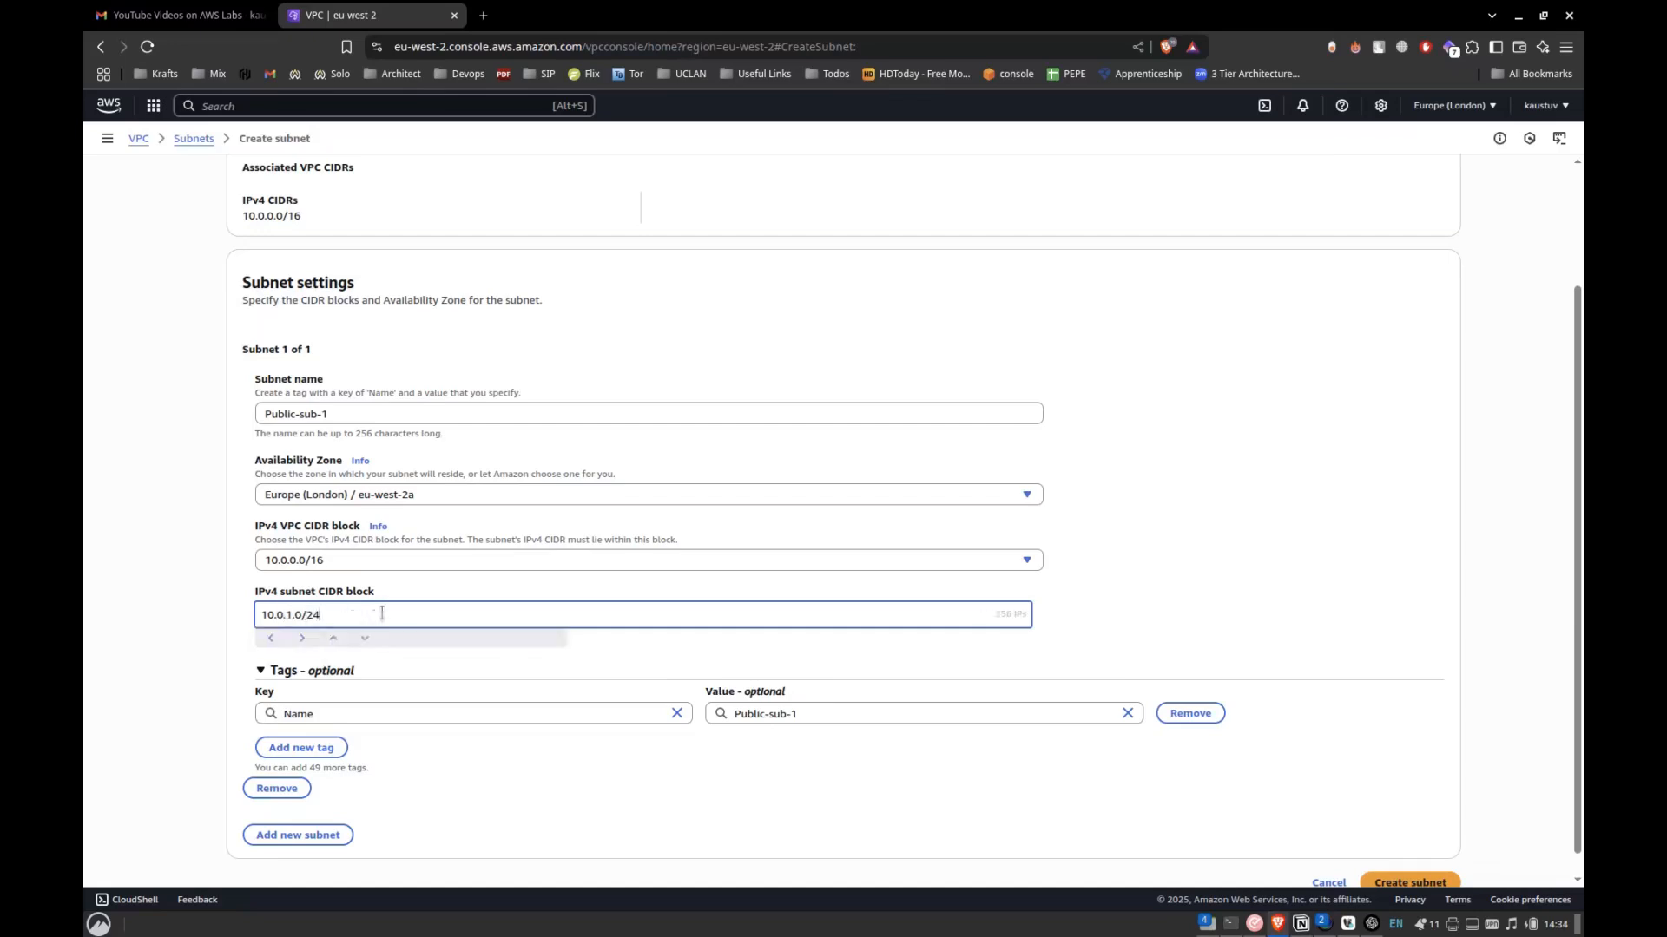
pyautogui.click(315, 566)
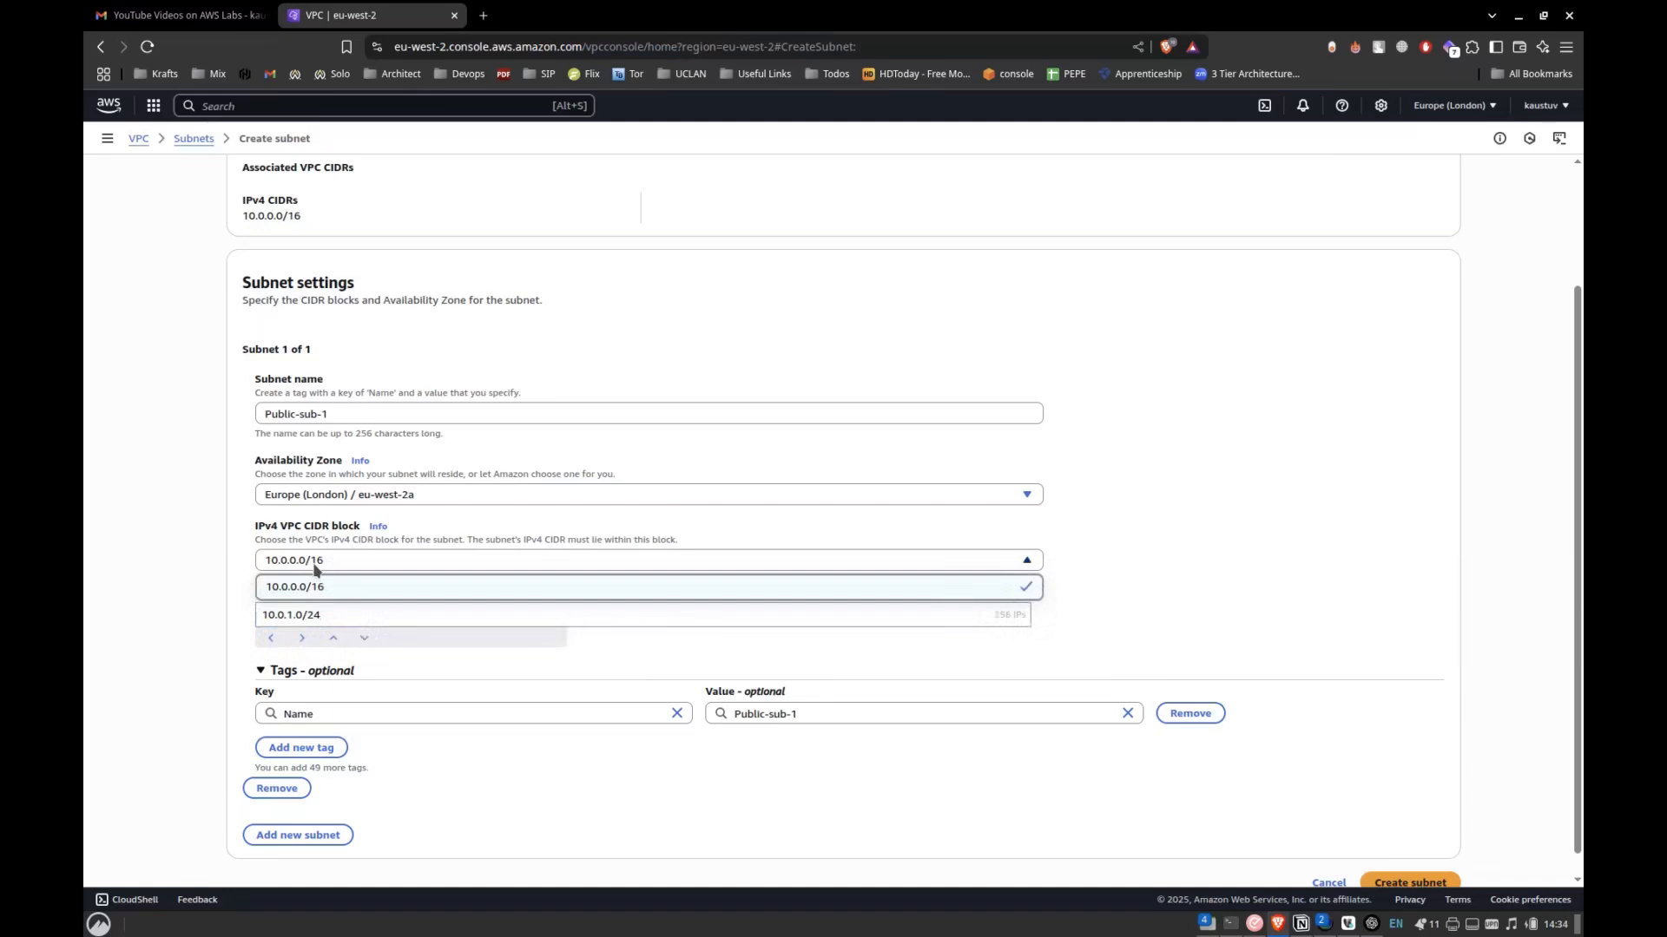
pyautogui.click(198, 617)
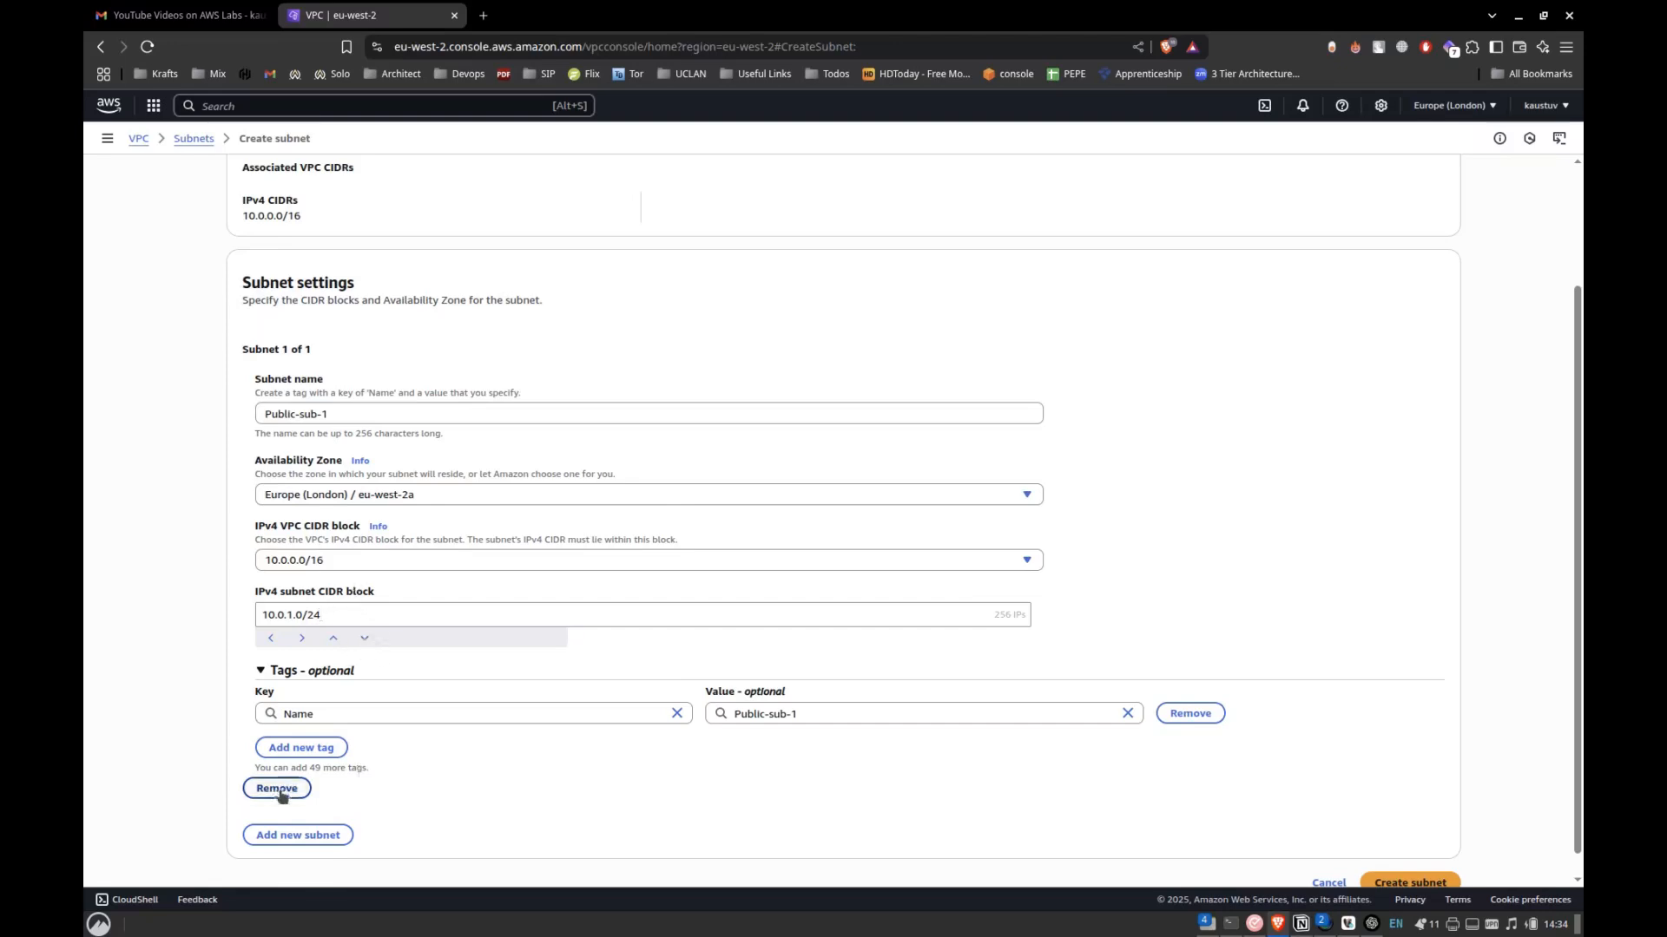
# Add a second subnet to the form and name it Public-sub-2, checking the lab notes in Notion.
pyautogui.click(336, 835)
pyautogui.scroll(-5, 477, 773)
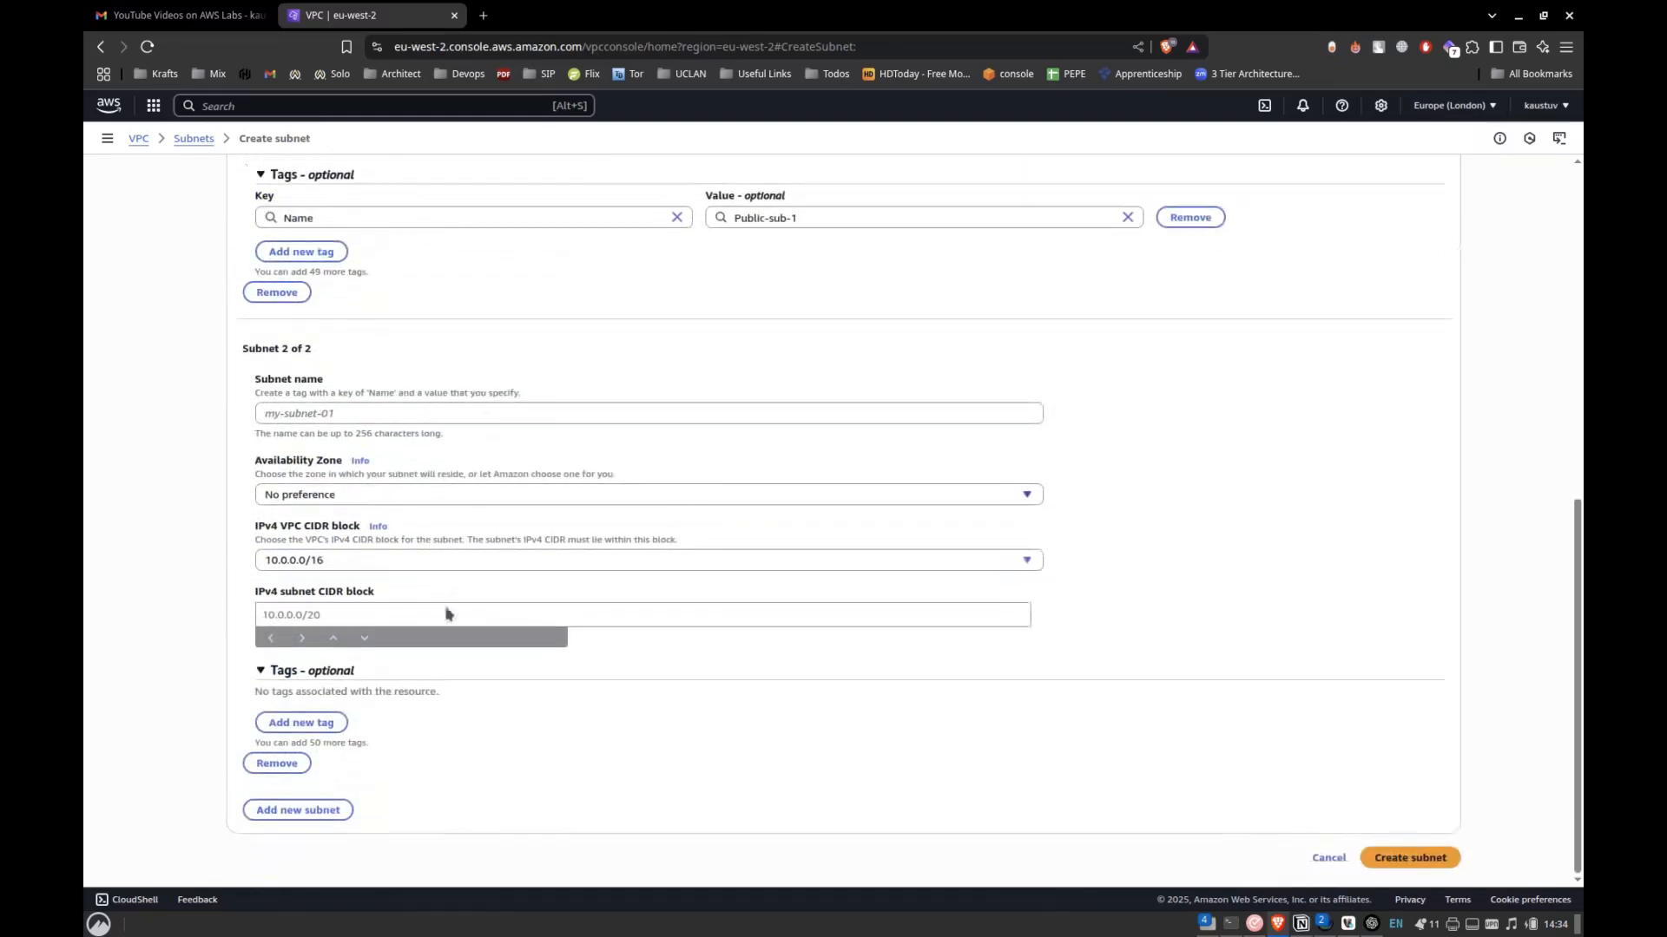
pyautogui.click(341, 414)
pyautogui.hotkey('alt', 'Tab')
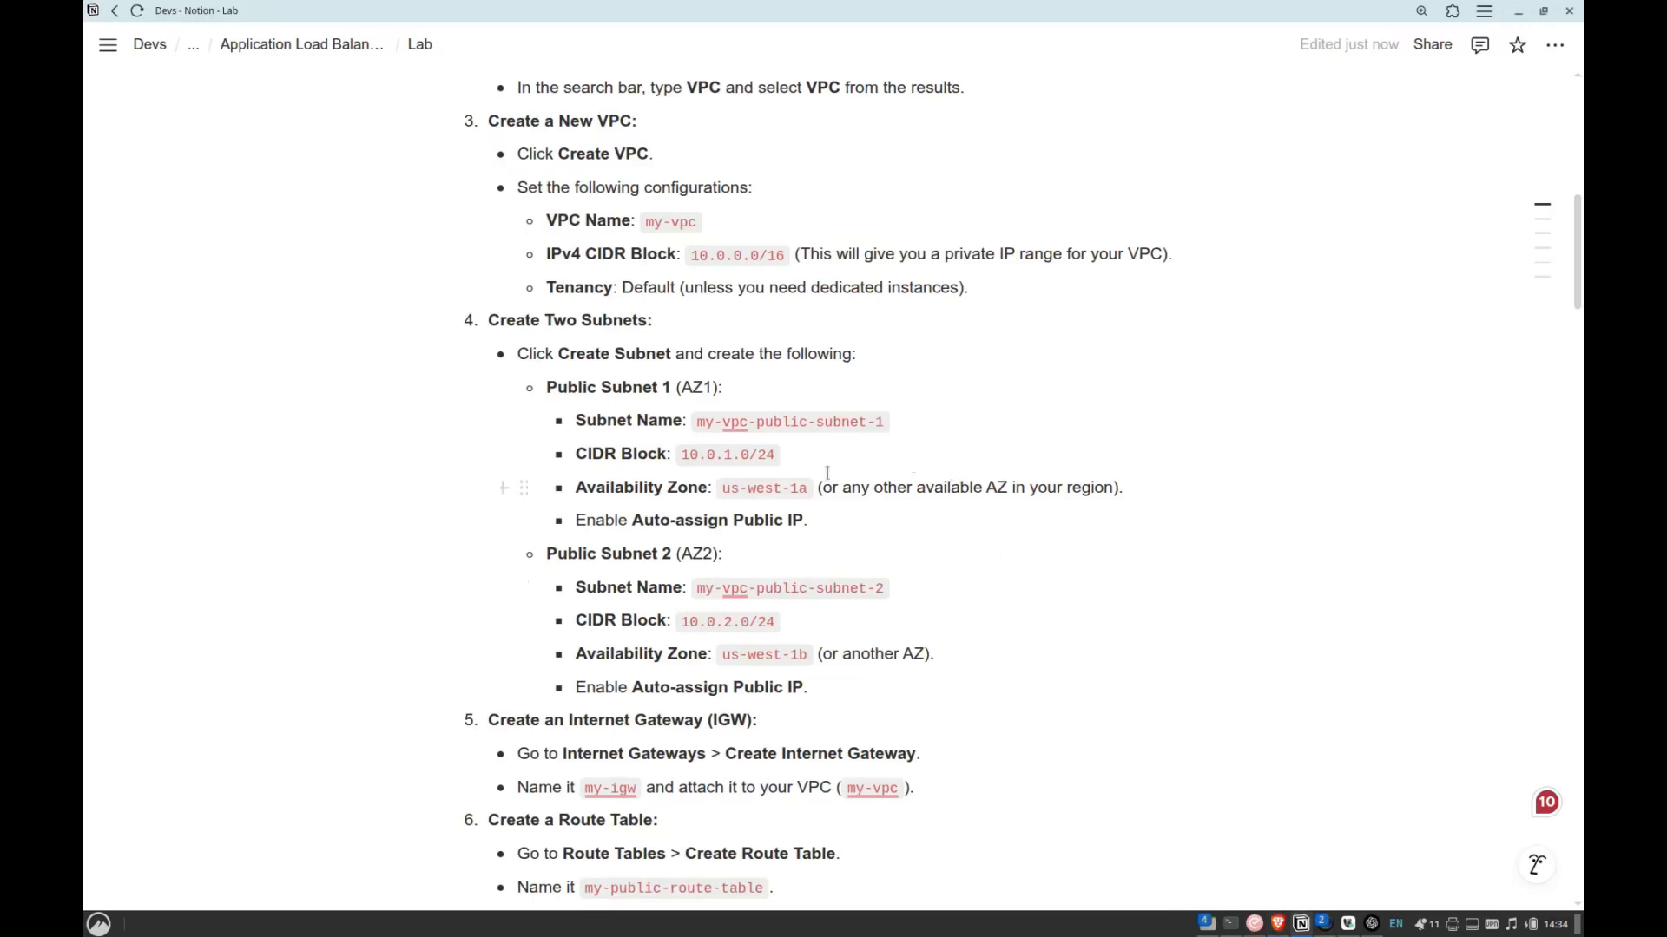
pyautogui.hotkey('alt', 'Tab')
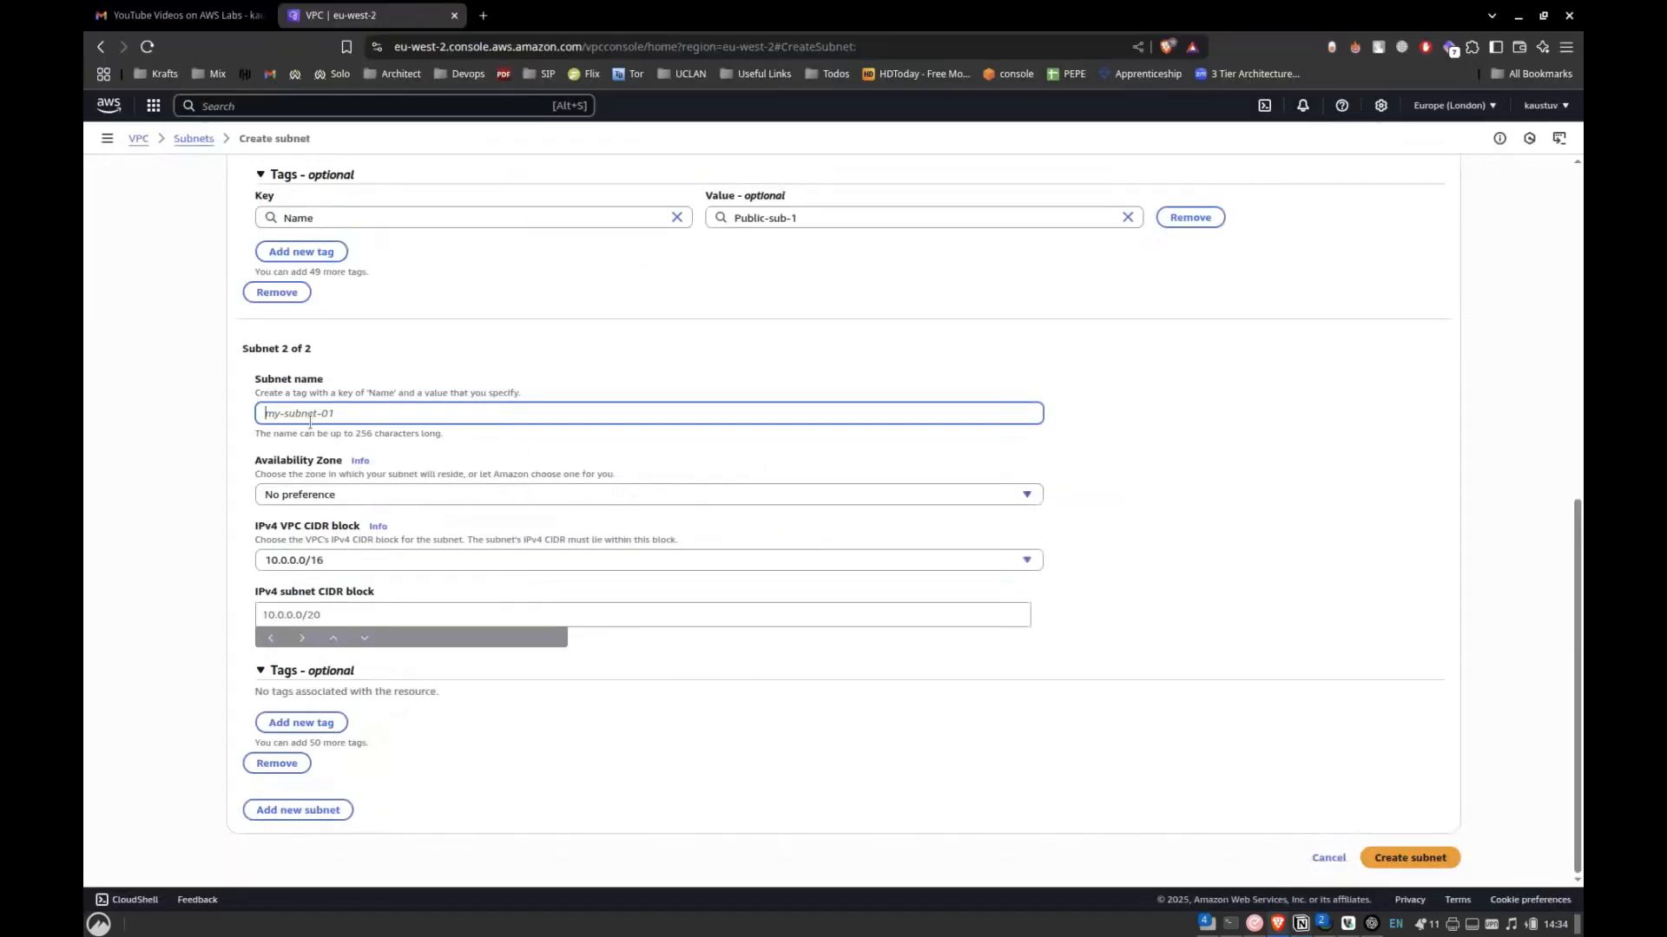
pyautogui.write('Pu')
pyautogui.write('bci')
pyautogui.press('BackSpace')
pyautogui.press('BackSpace')
pyautogui.write('lic')
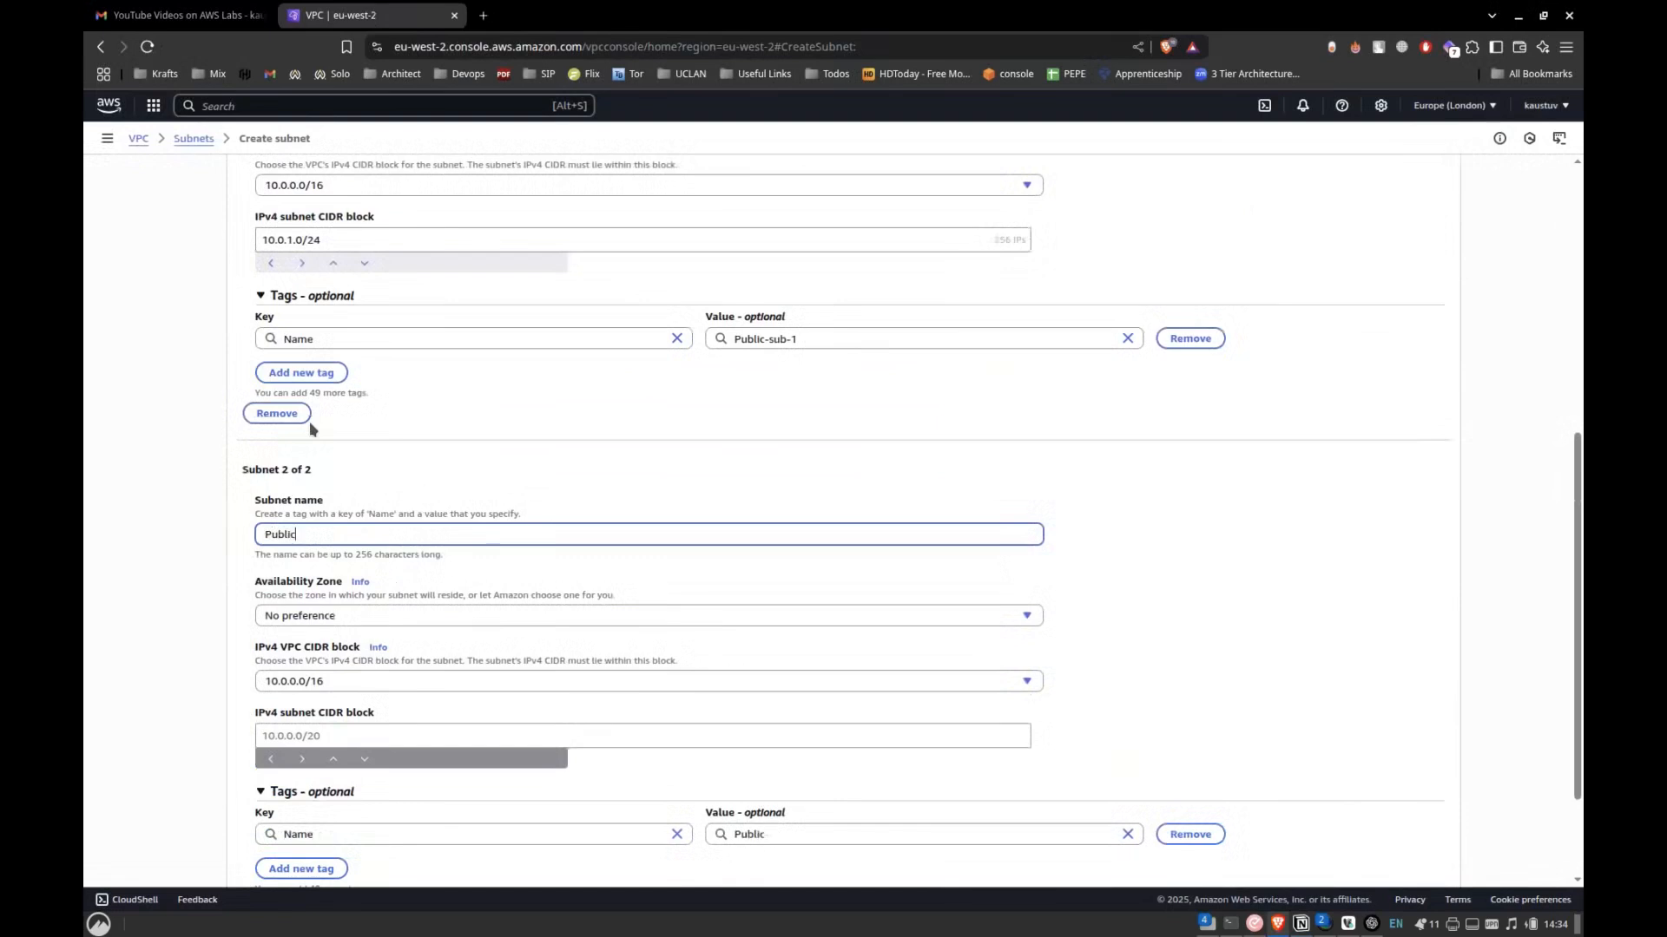
pyautogui.write('-sub-2')
# Set Public-sub-2 to zone eu-west-2b with the IPv4 subnet CIDR block 10.0.2.0/24 and create both subnets.
pyautogui.click(297, 615)
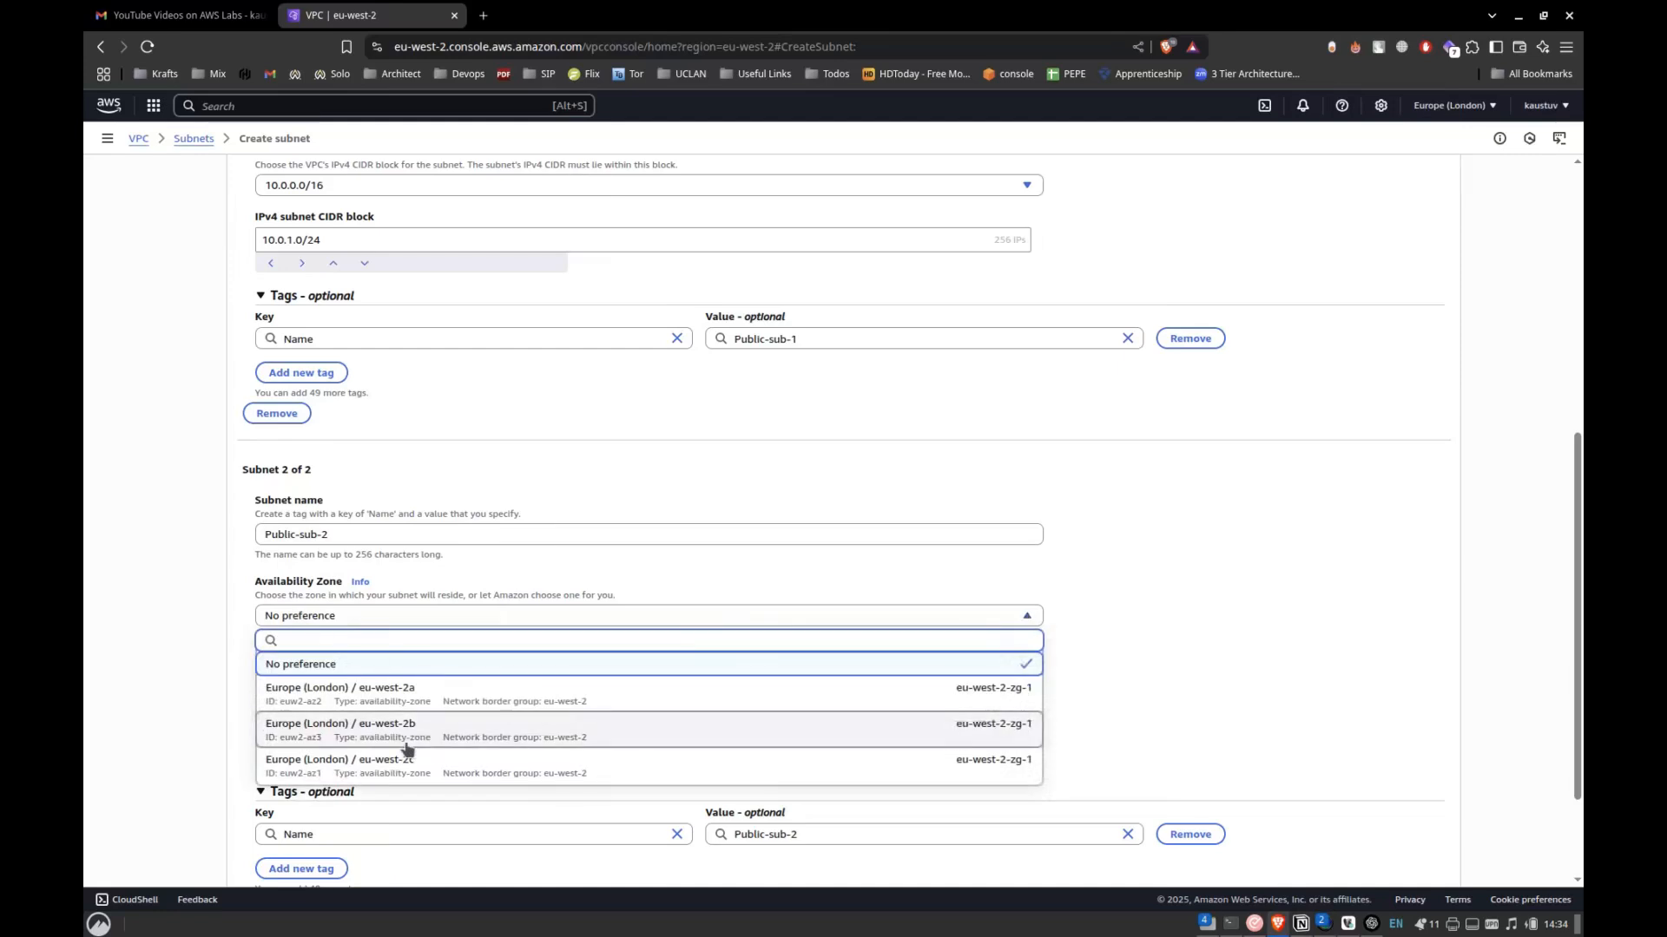
pyautogui.click(406, 738)
pyautogui.scroll(-3, 200, 720)
pyautogui.click(328, 593)
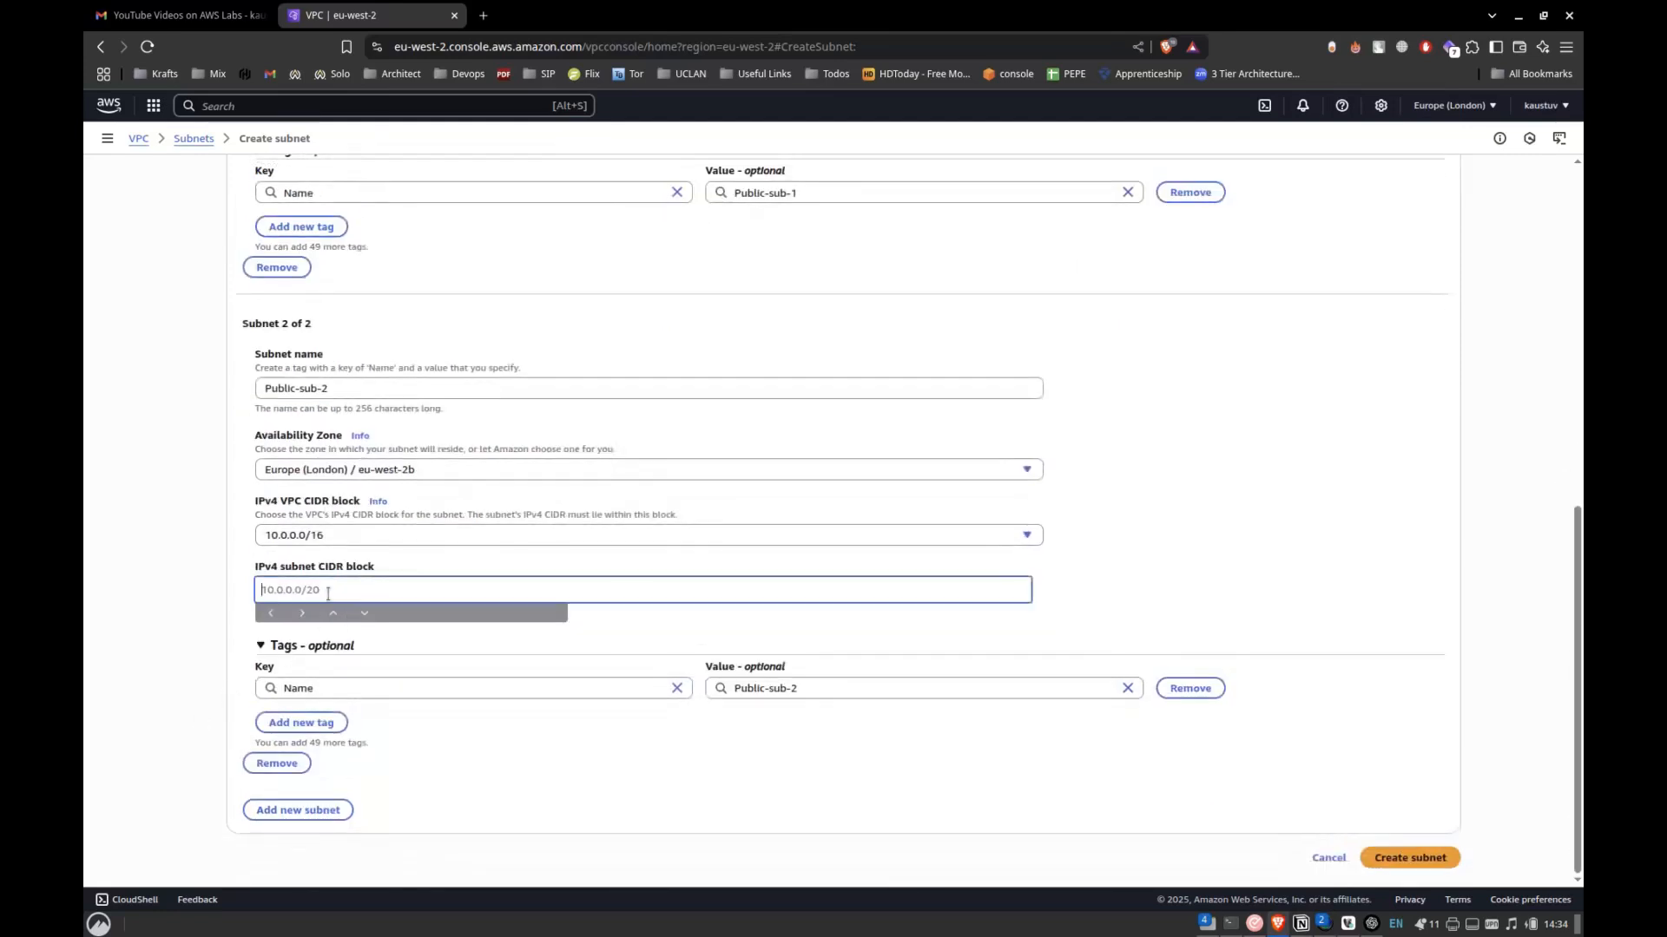
pyautogui.write('10.0.2.0/24')
pyautogui.click(159, 763)
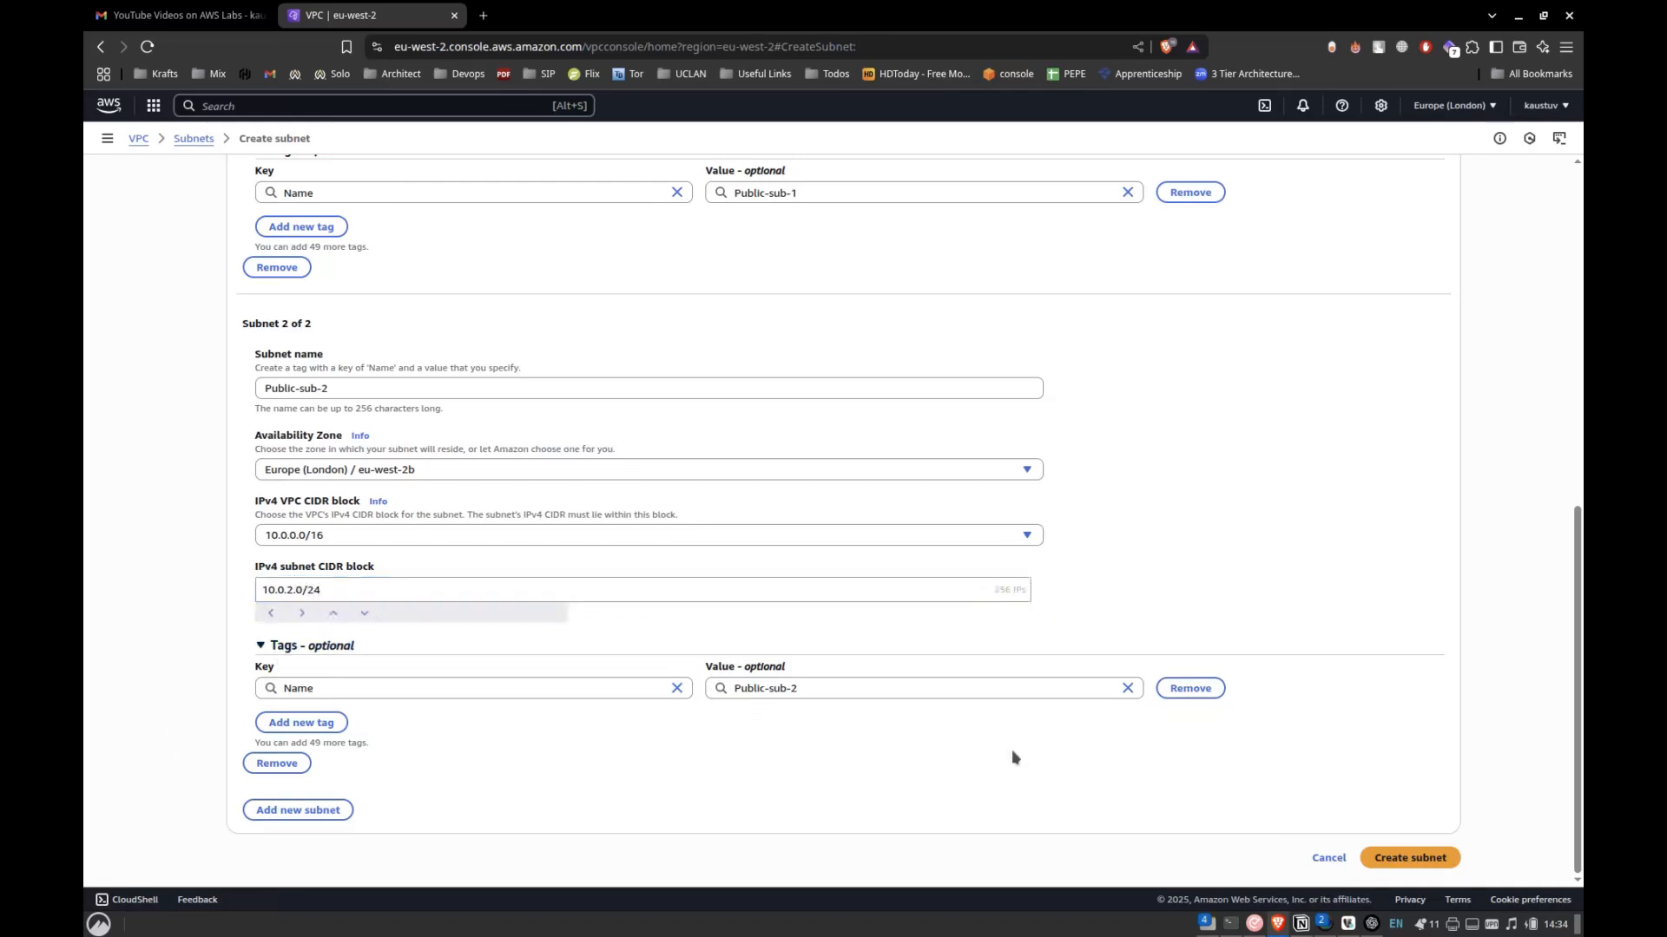
pyautogui.click(1410, 857)
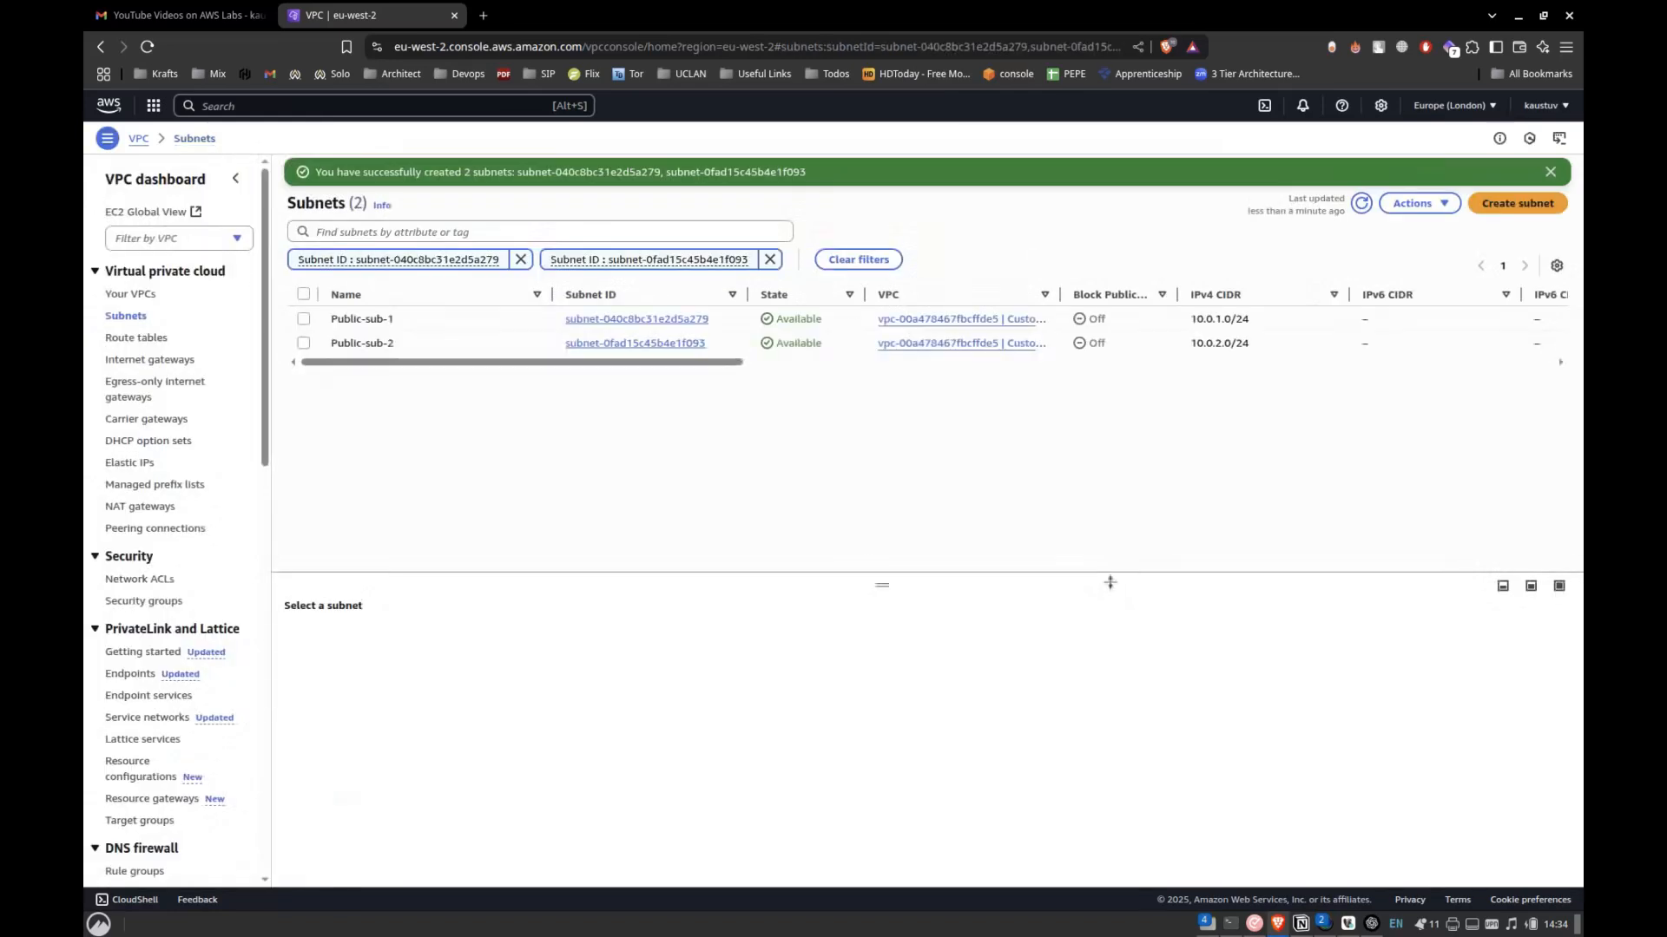
# Review the architecture diagram and the subnet and internet gateway instructions in the Notion lab notes.
pyautogui.hotkey('alt', 'Tab')
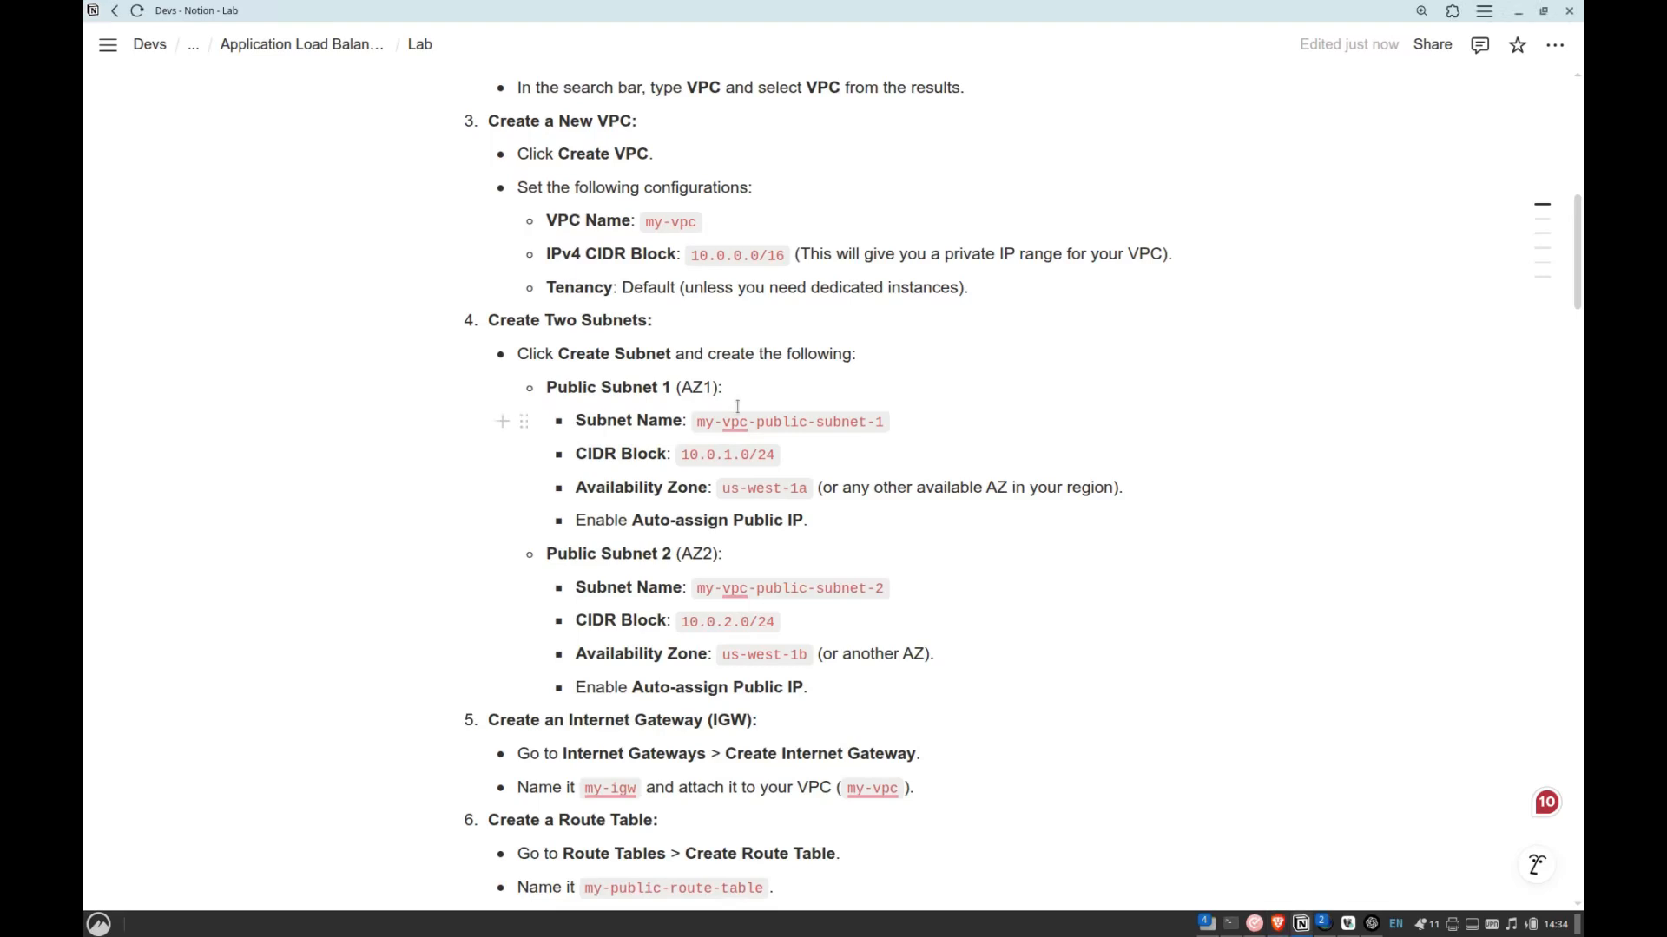
pyautogui.scroll(10, 737, 406)
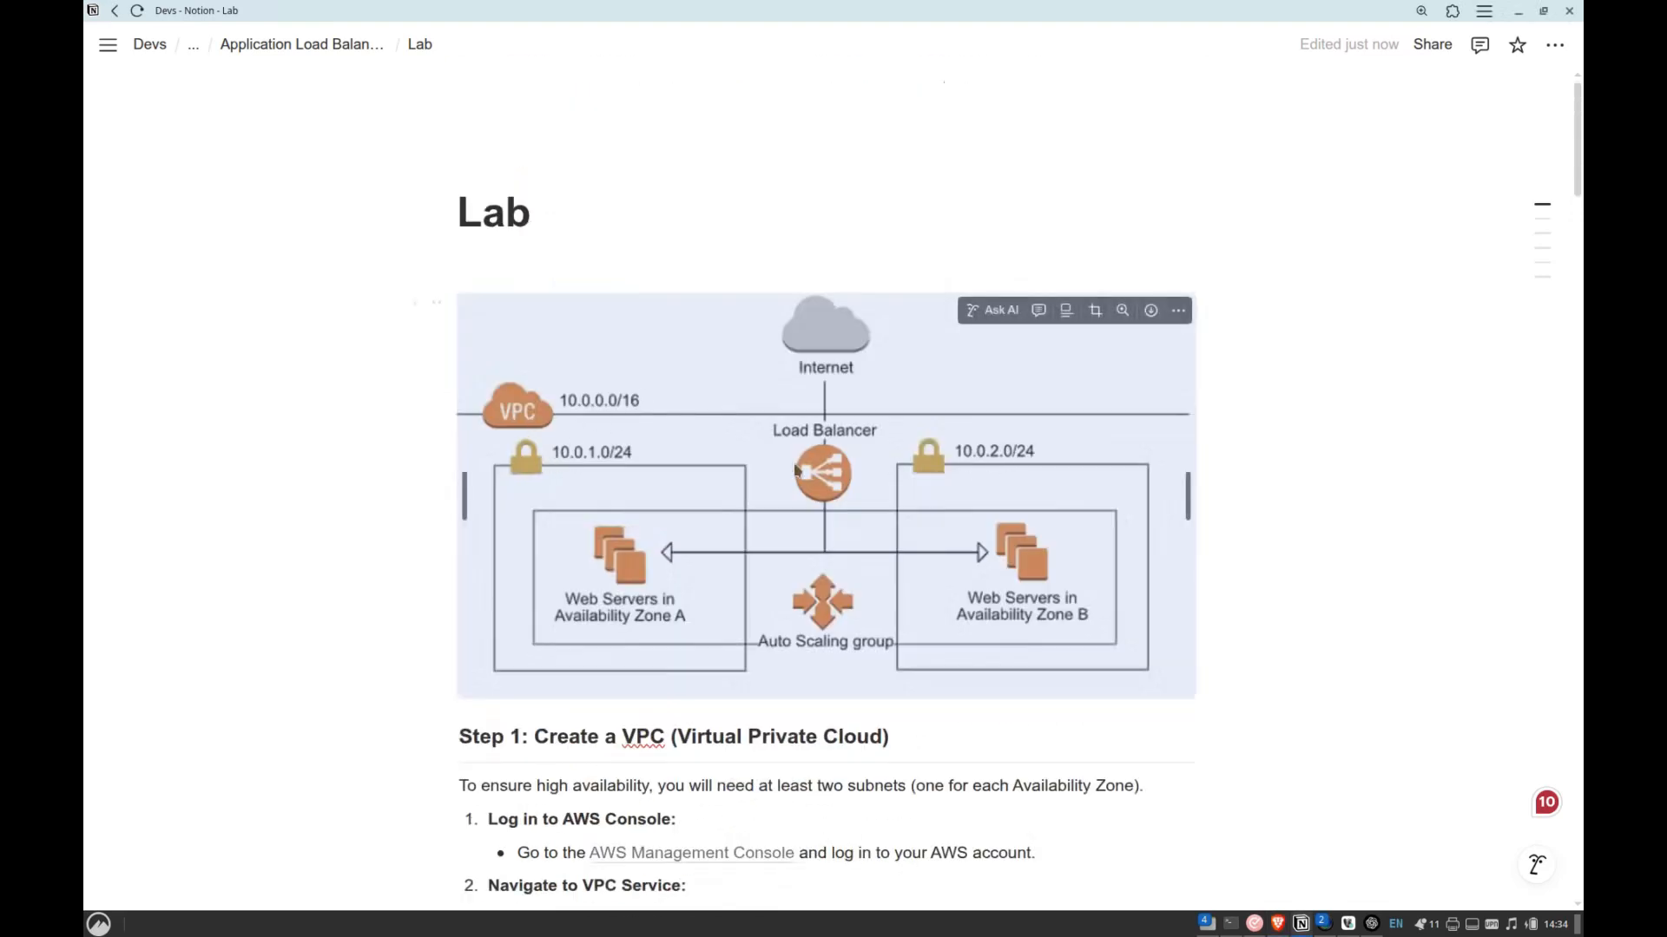
pyautogui.scroll(-10, 665, 353)
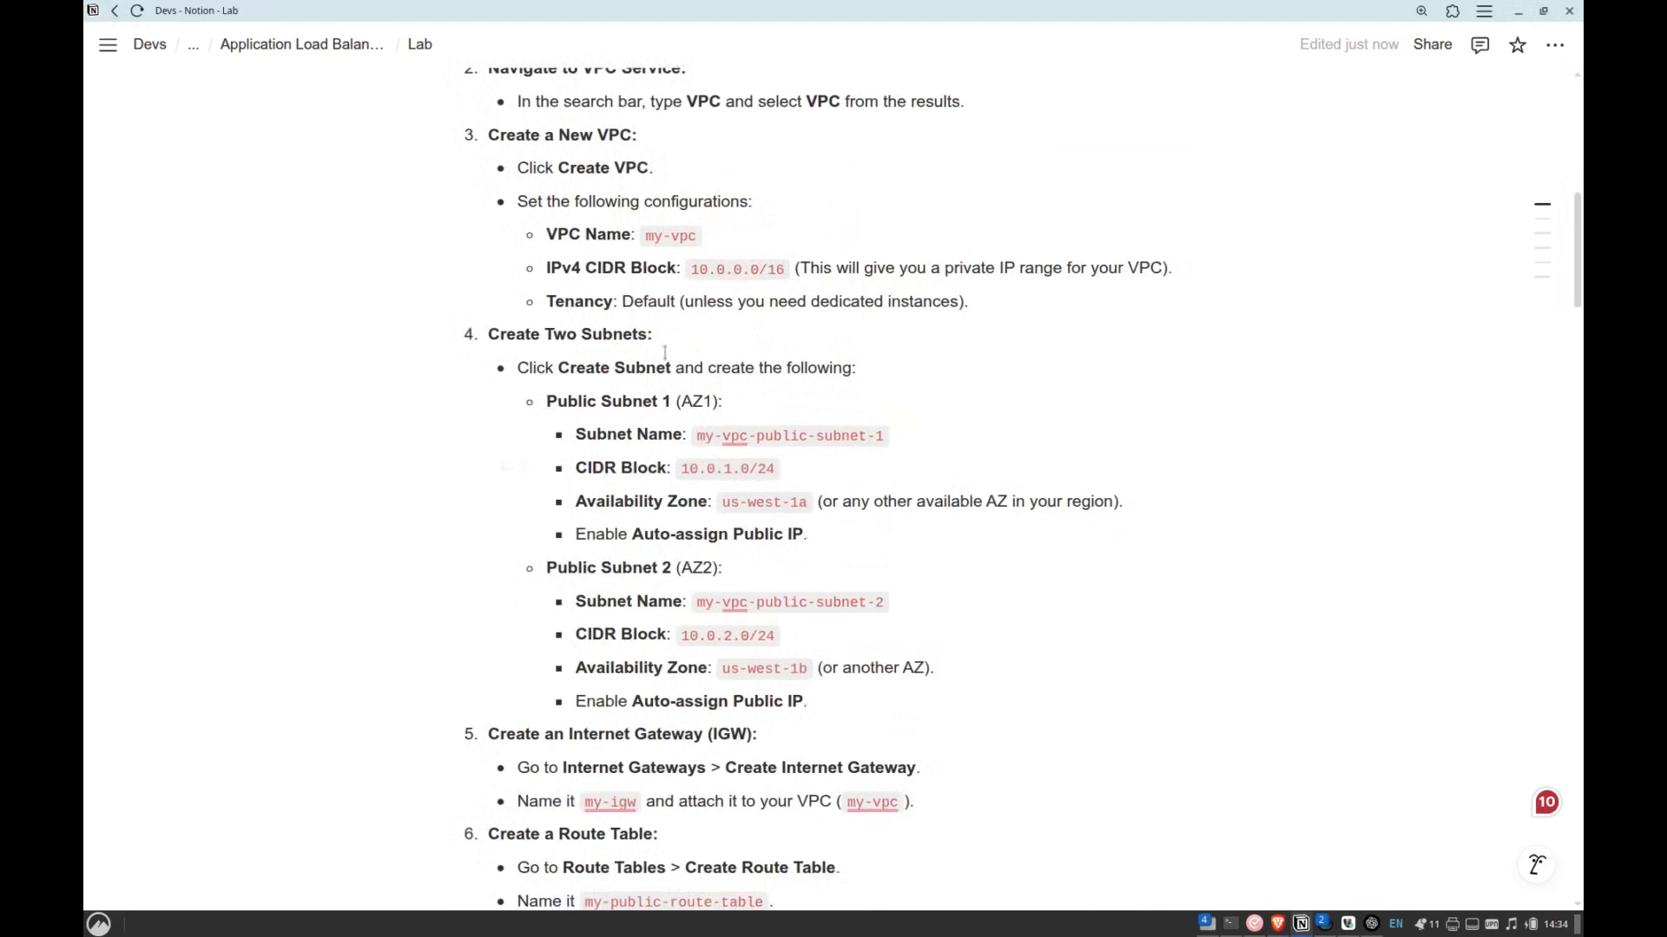
pyautogui.scroll(-4, 674, 451)
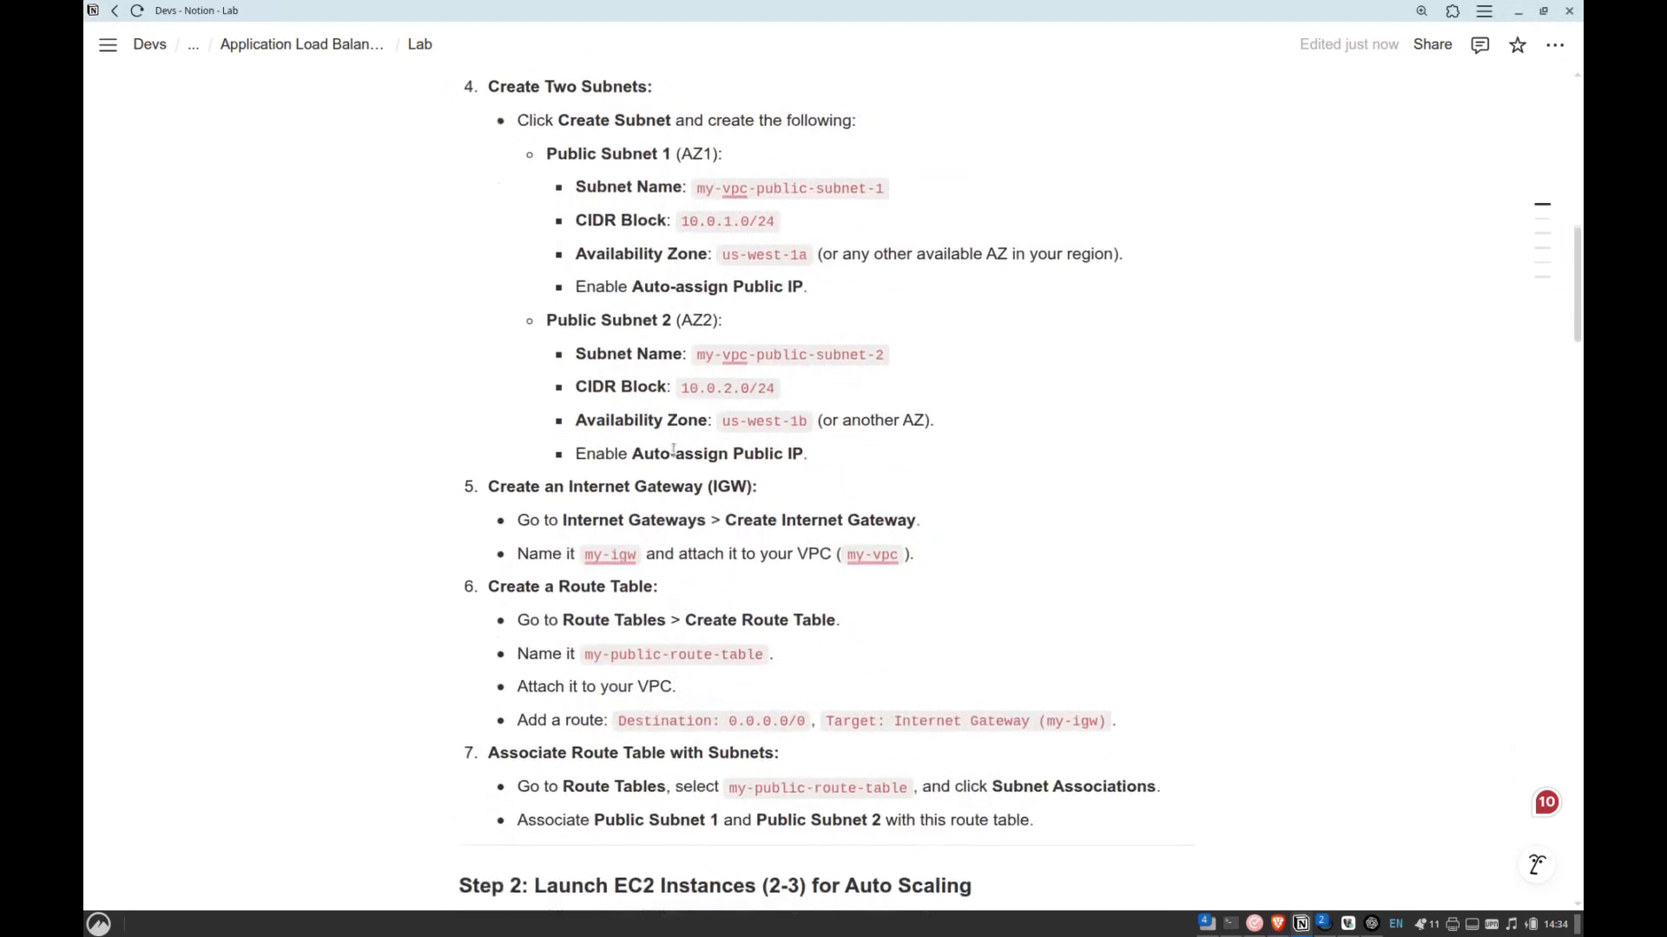
pyautogui.moveTo(565, 412); pyautogui.dragTo(656, 410)
pyautogui.hotkey('alt', 'Tab')
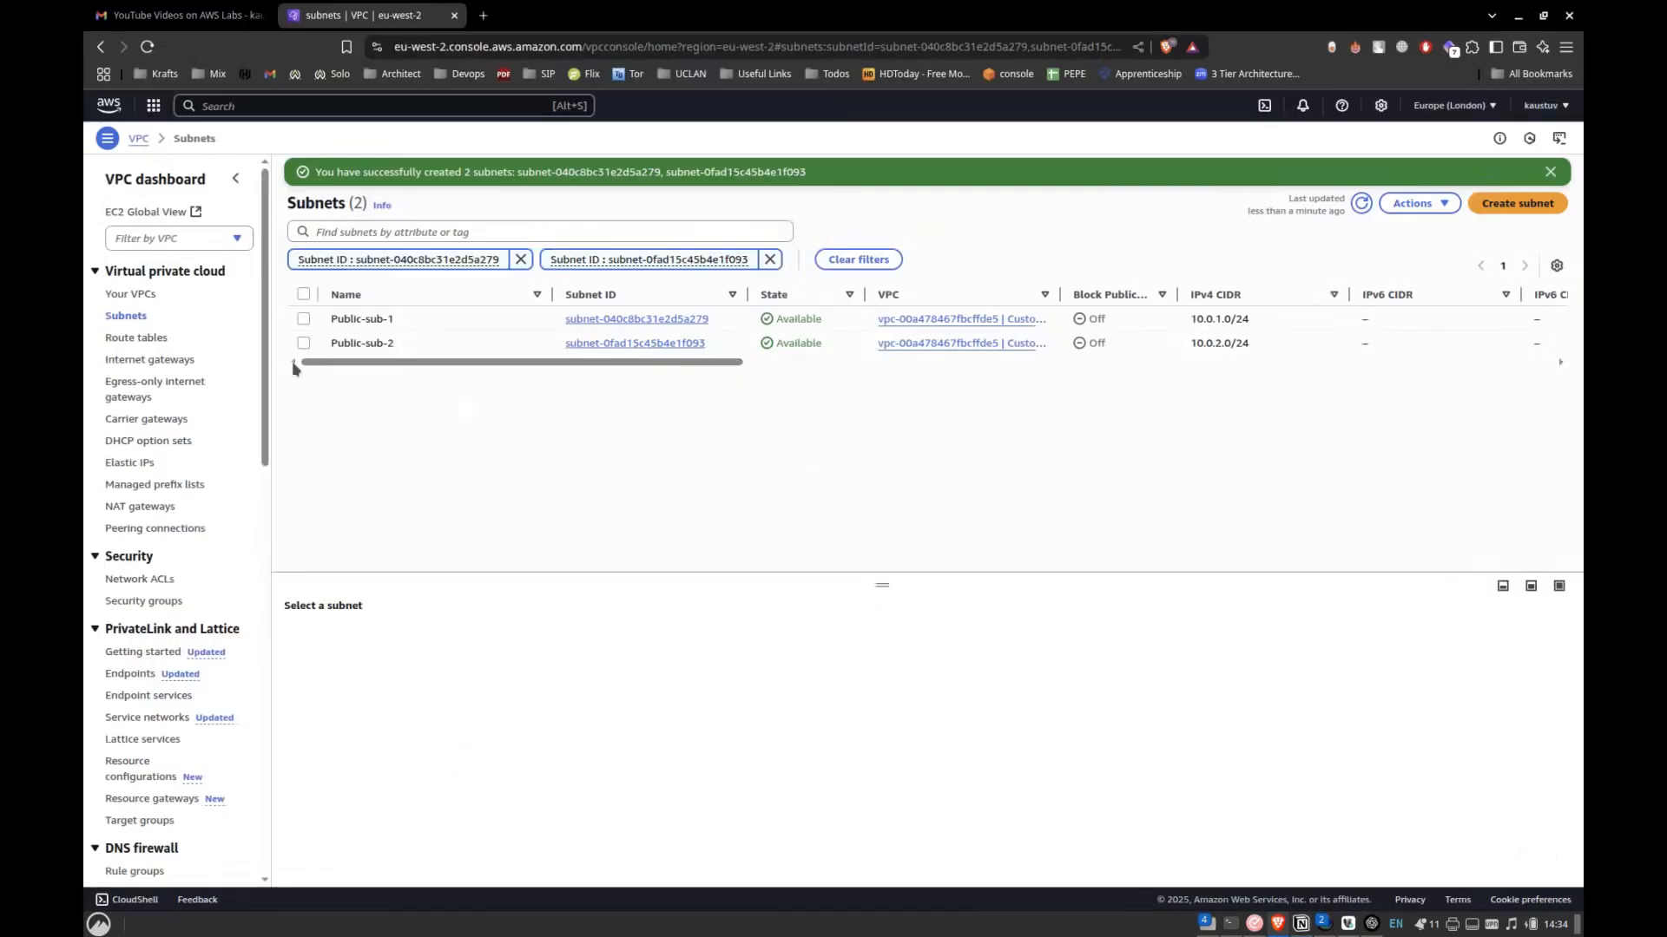
# Create an internet gateway with the name tag Custom-IG.
pyautogui.click(160, 359)
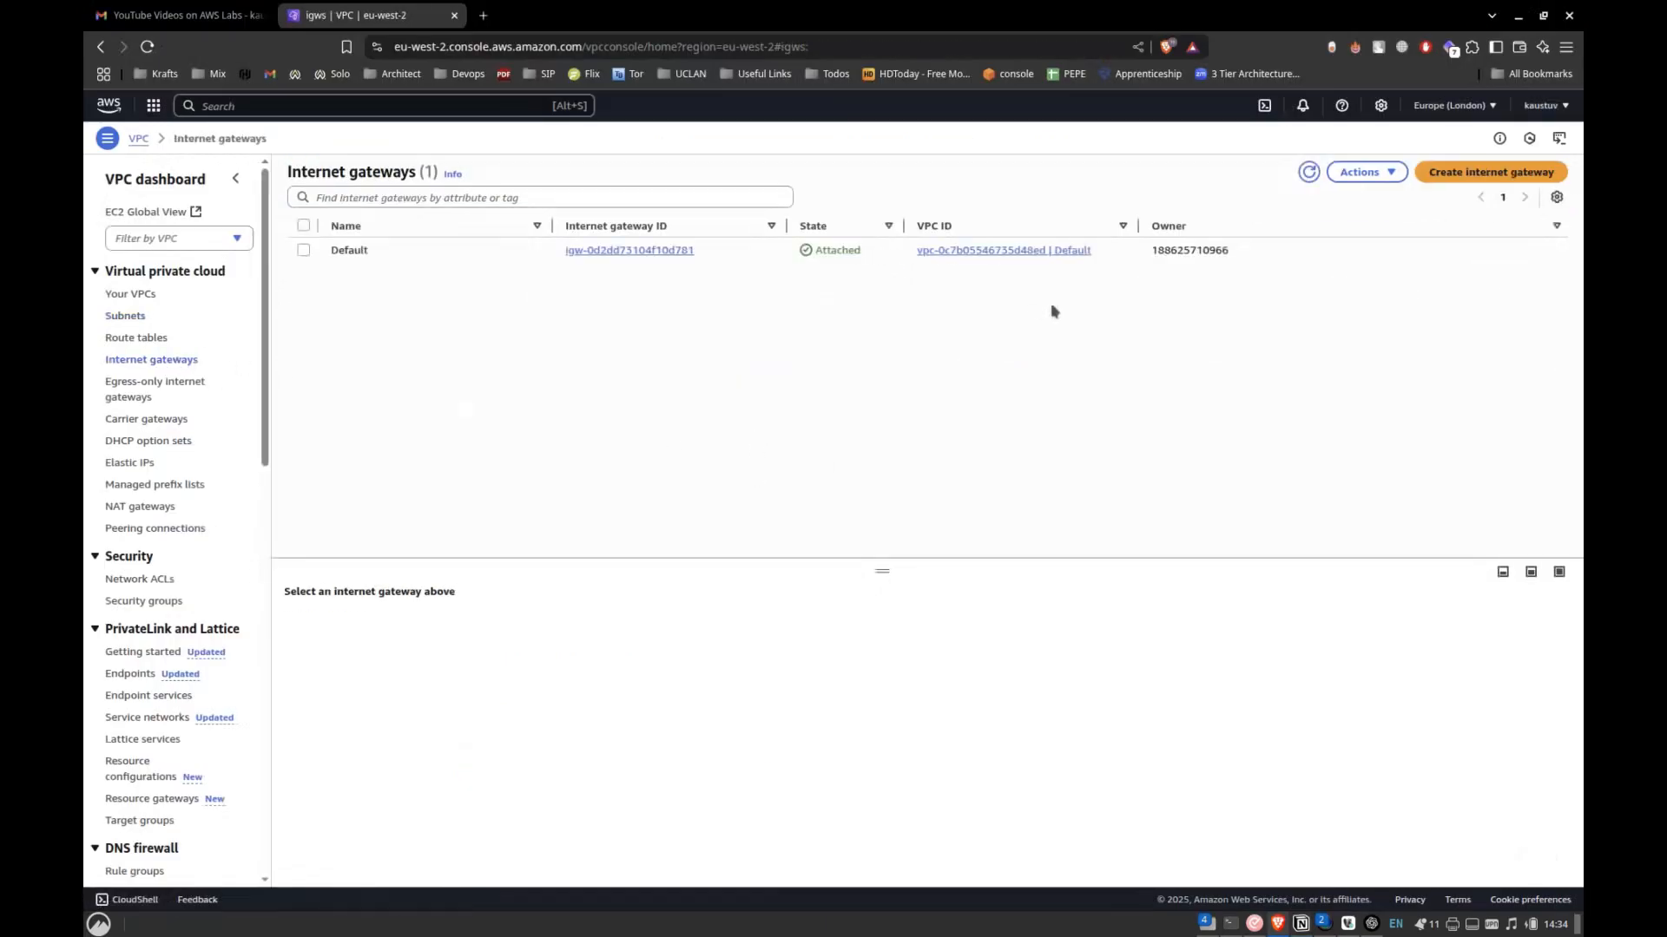
pyautogui.click(1465, 177)
pyautogui.click(354, 290)
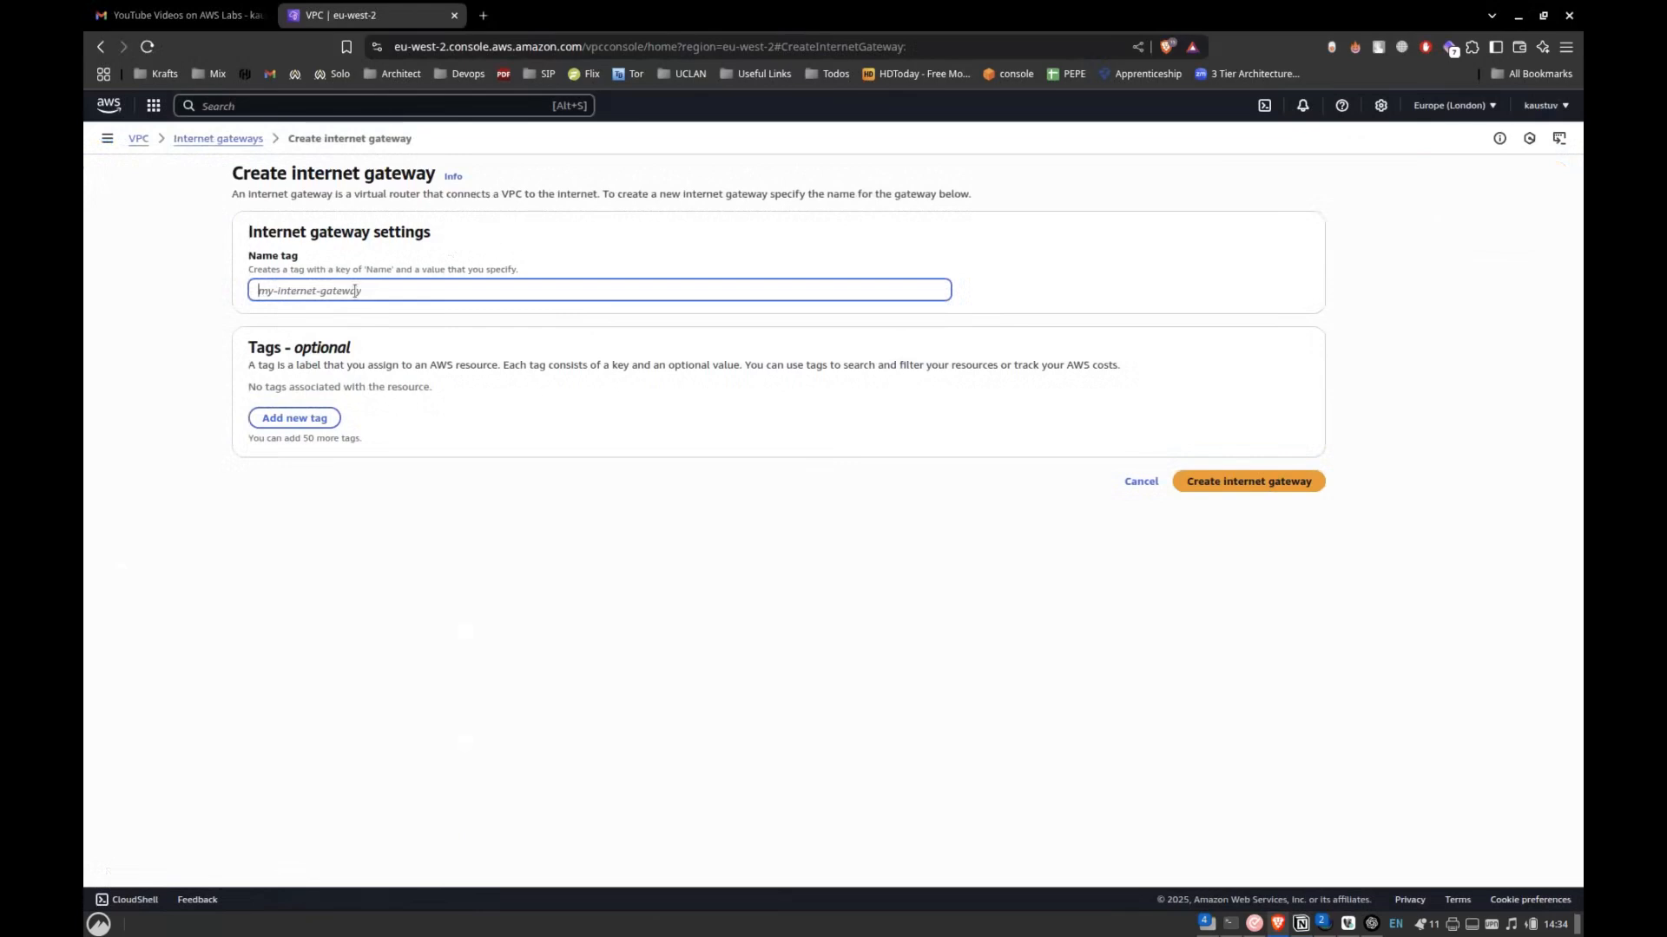
pyautogui.write('Custom-IG')
pyautogui.click(1265, 512)
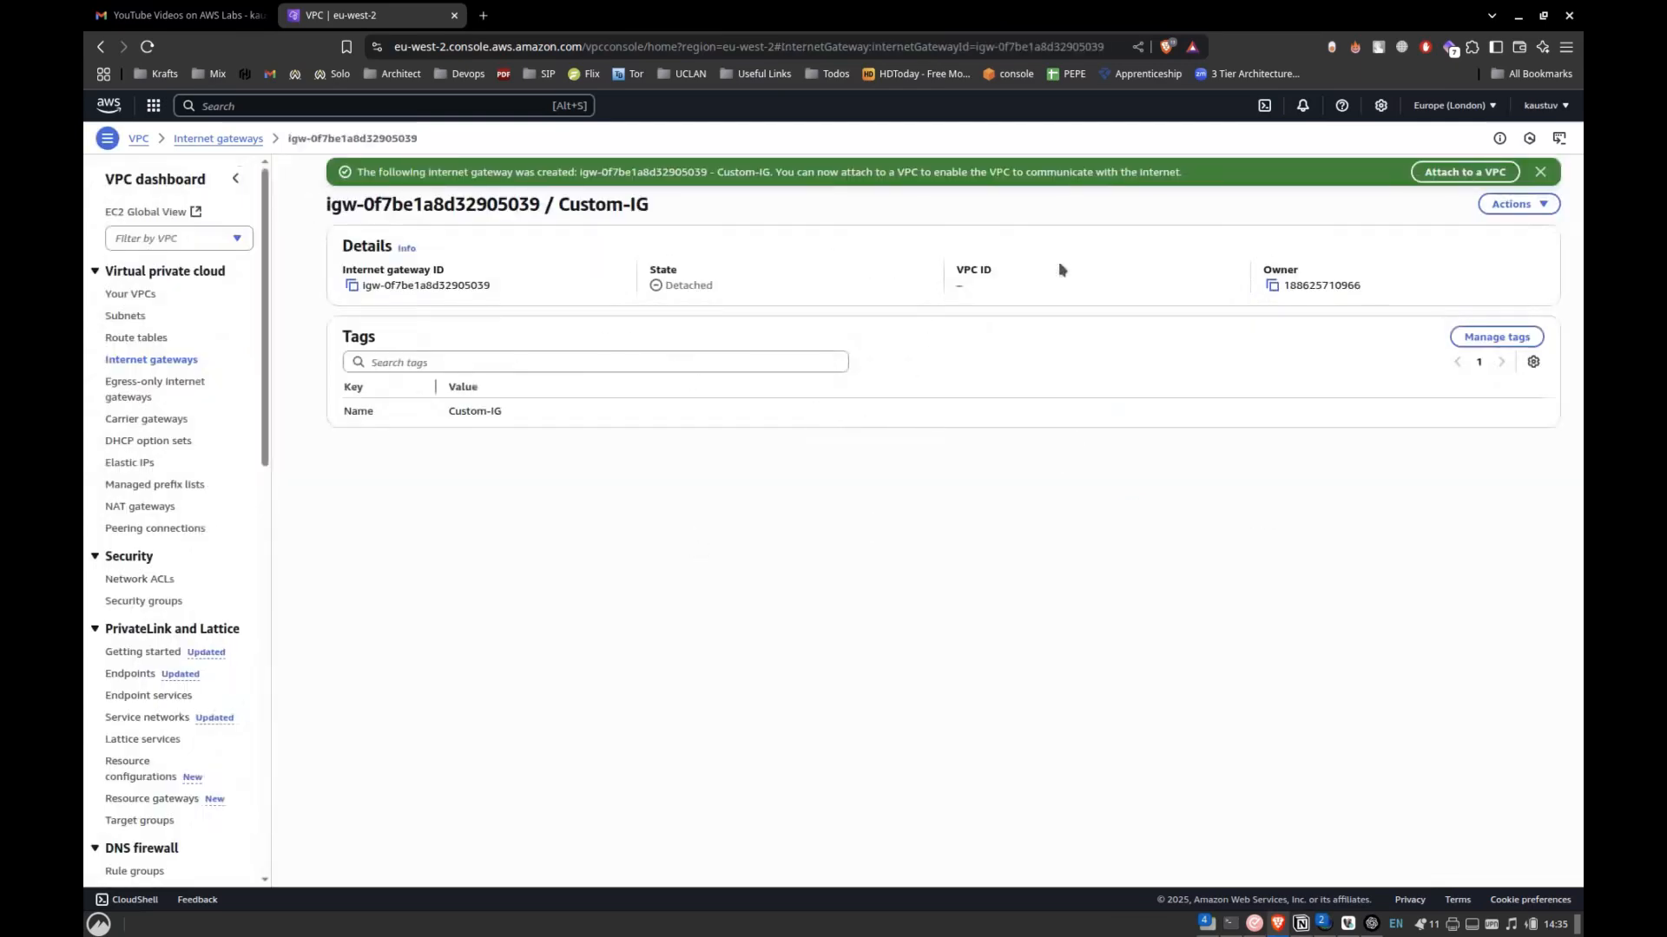
# Attach the Custom-IG internet gateway to Custom-VPC.
pyautogui.click(1515, 204)
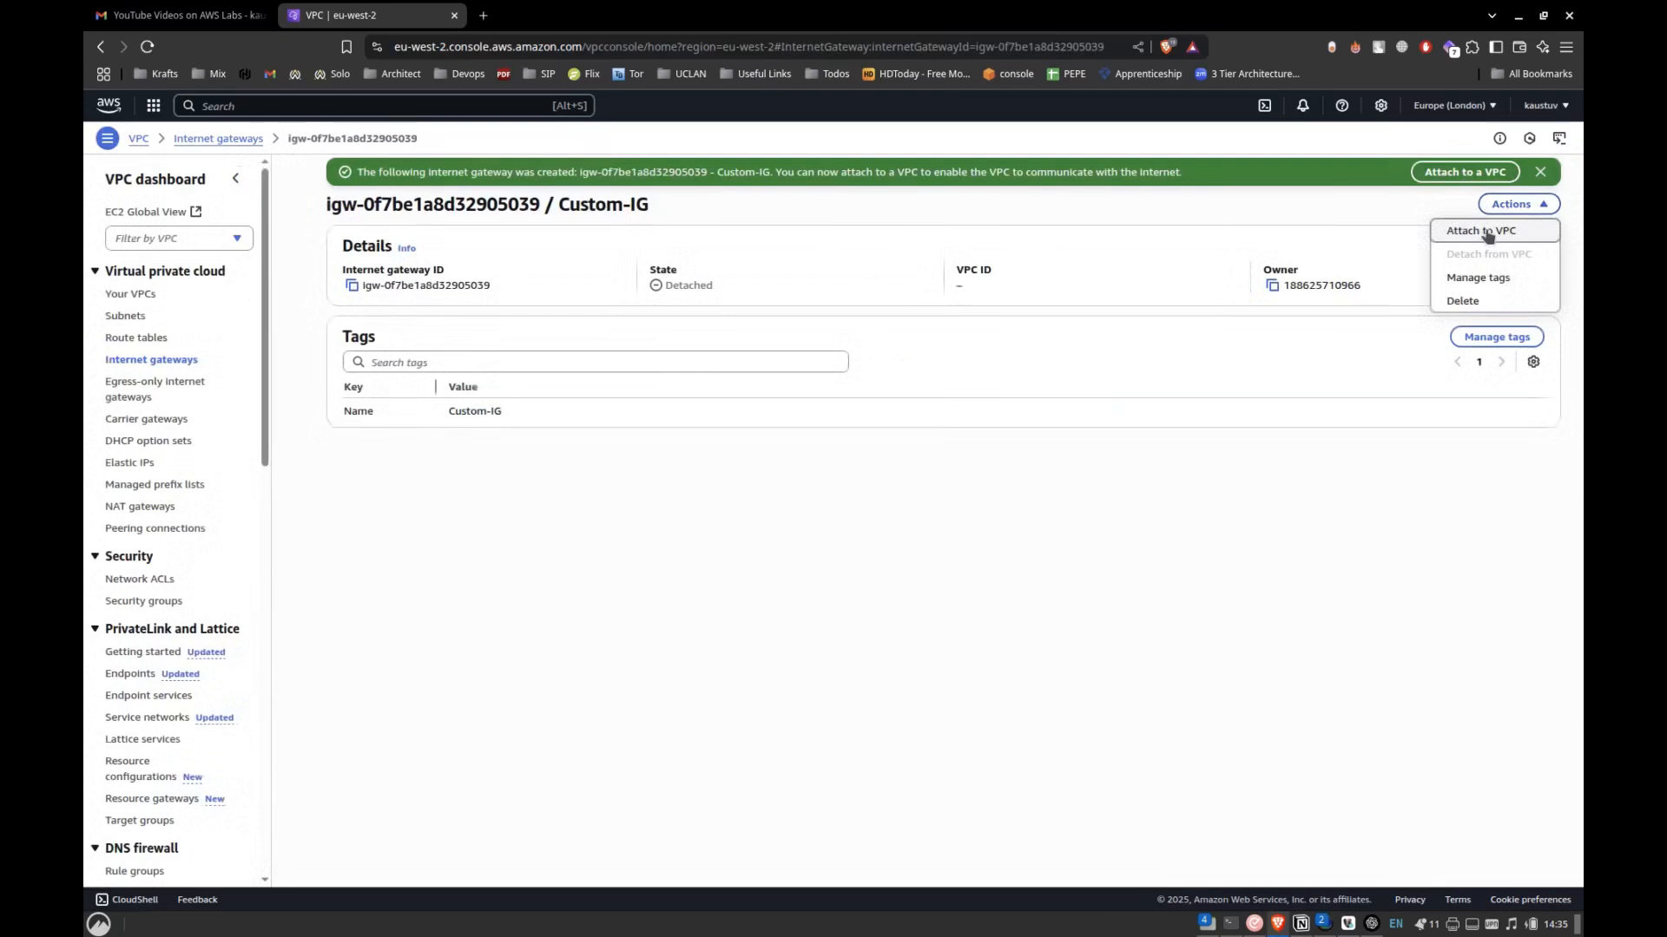
pyautogui.click(1485, 231)
pyautogui.click(589, 288)
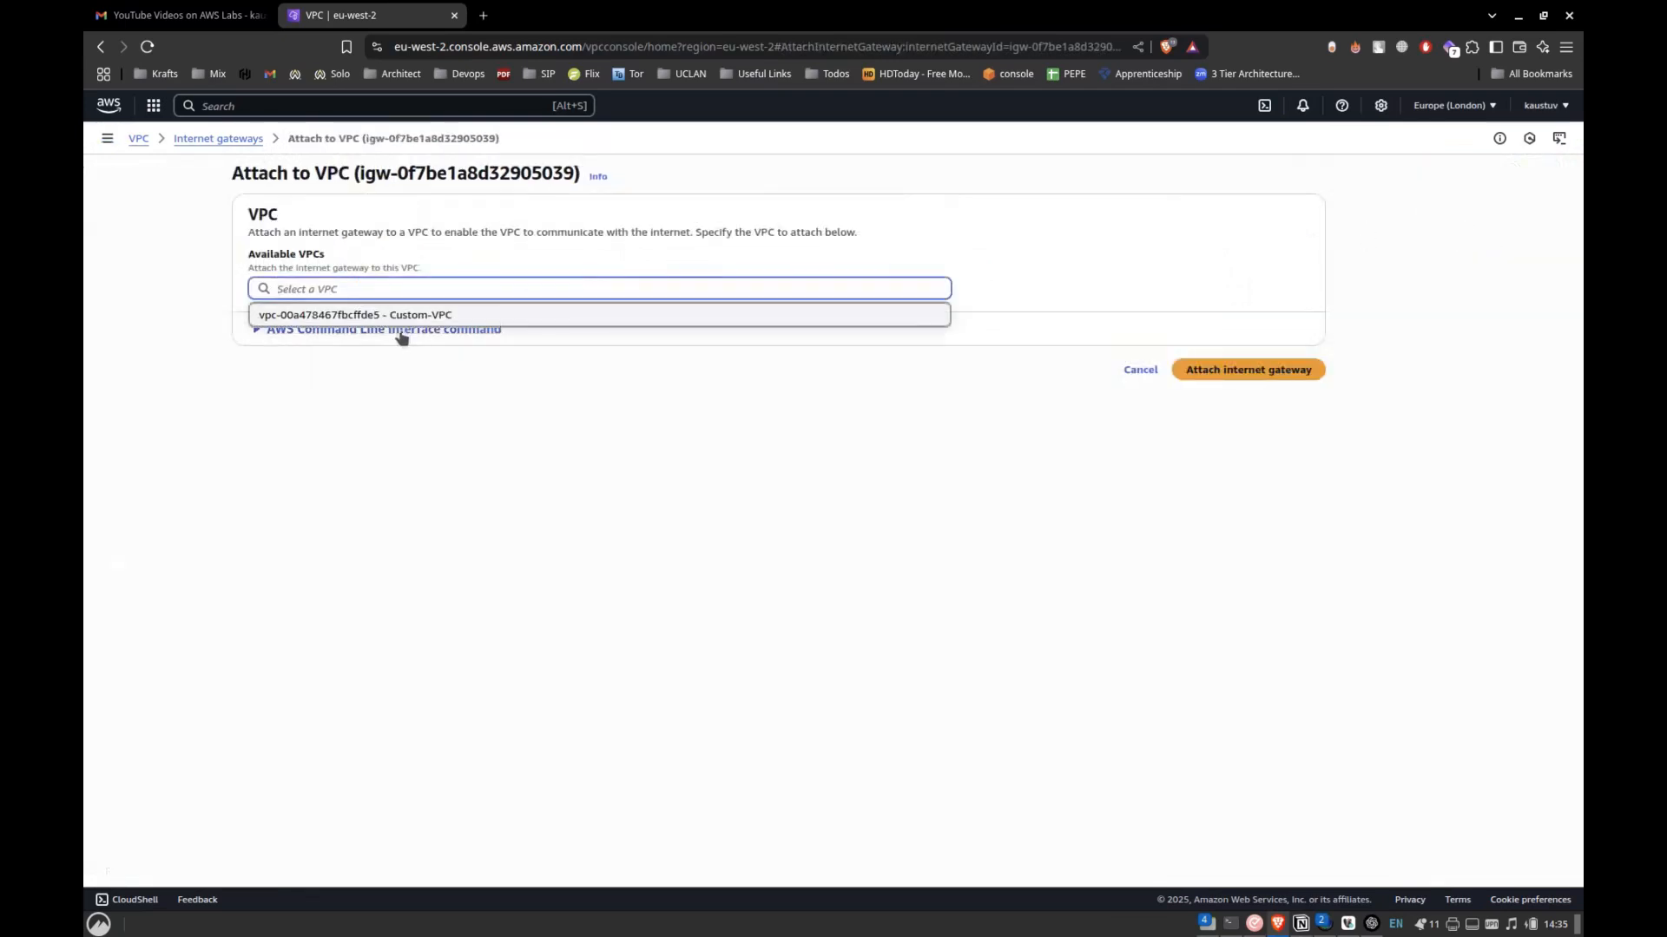
pyautogui.click(435, 315)
pyautogui.click(1287, 373)
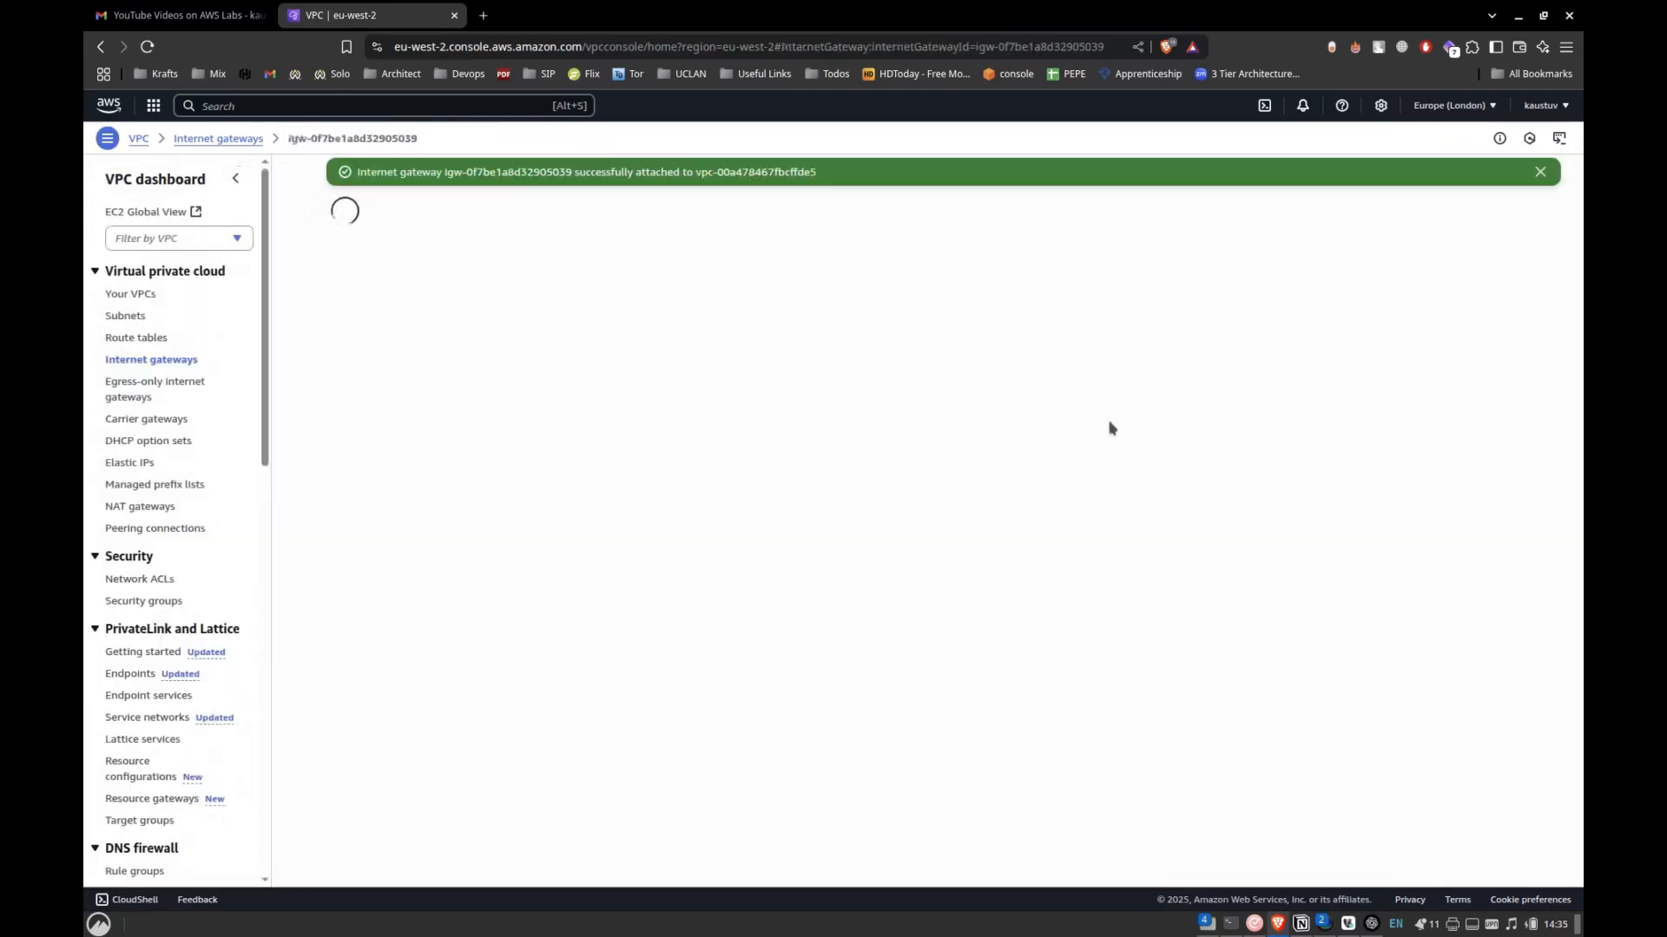
# Check the route table instructions in the Notion lab notes and open the form for creating a new route table.
pyautogui.click(158, 338)
pyautogui.hotkey('alt', 'Tab')
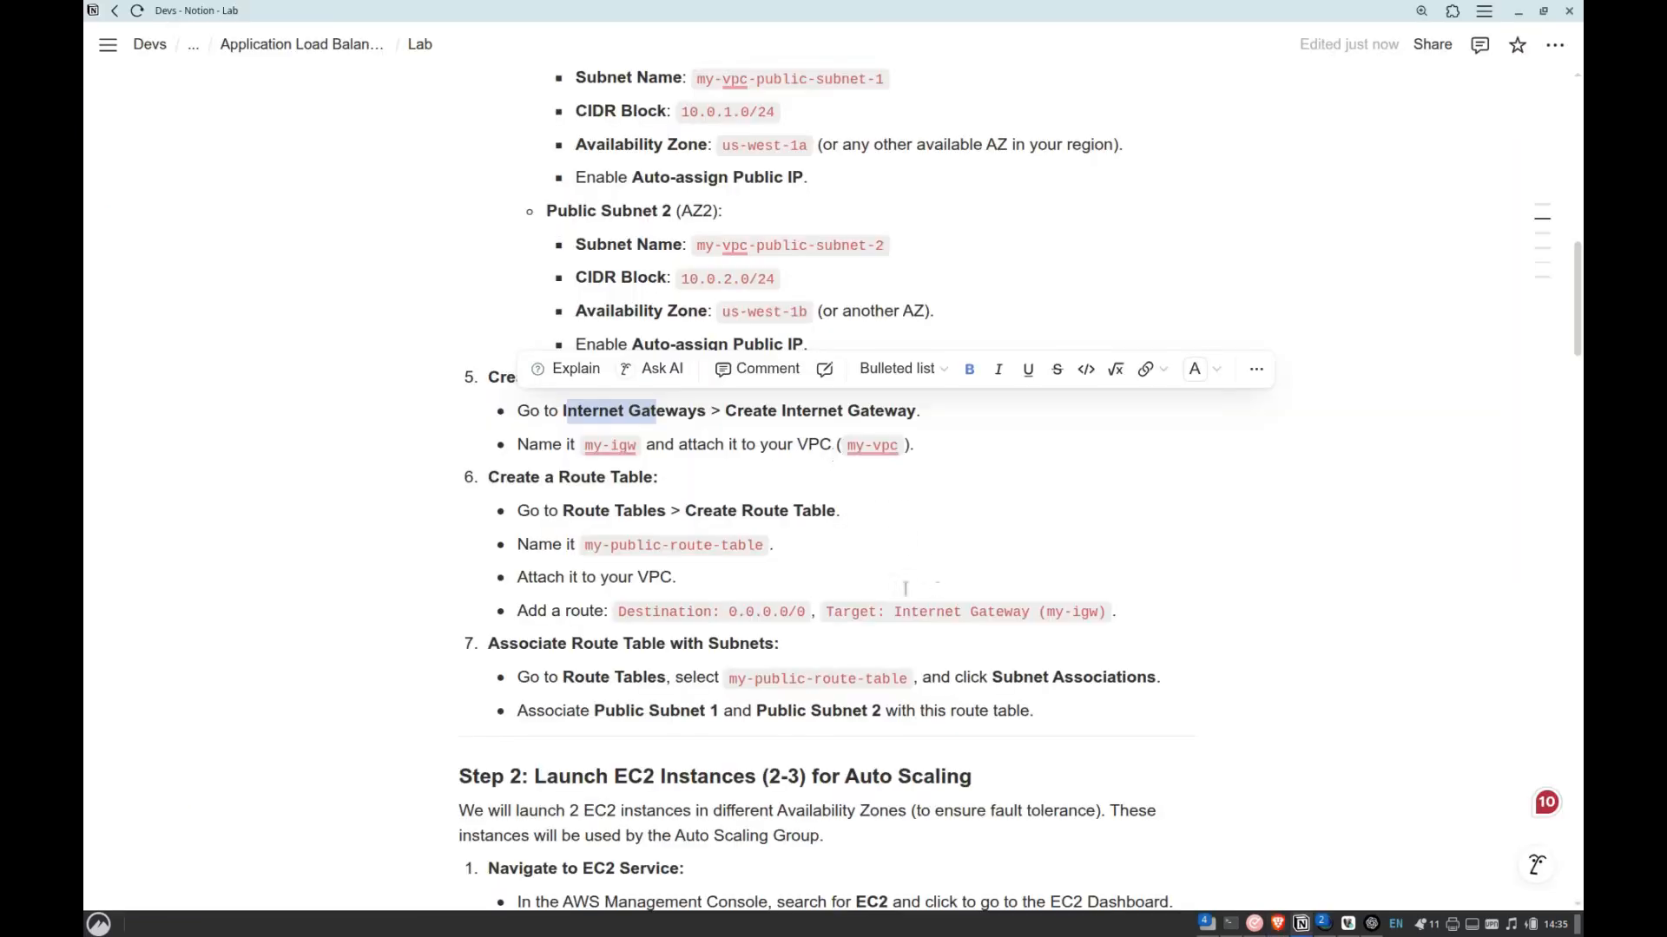
pyautogui.scroll(-1, 795, 568)
pyautogui.scroll(-1, 795, 568)
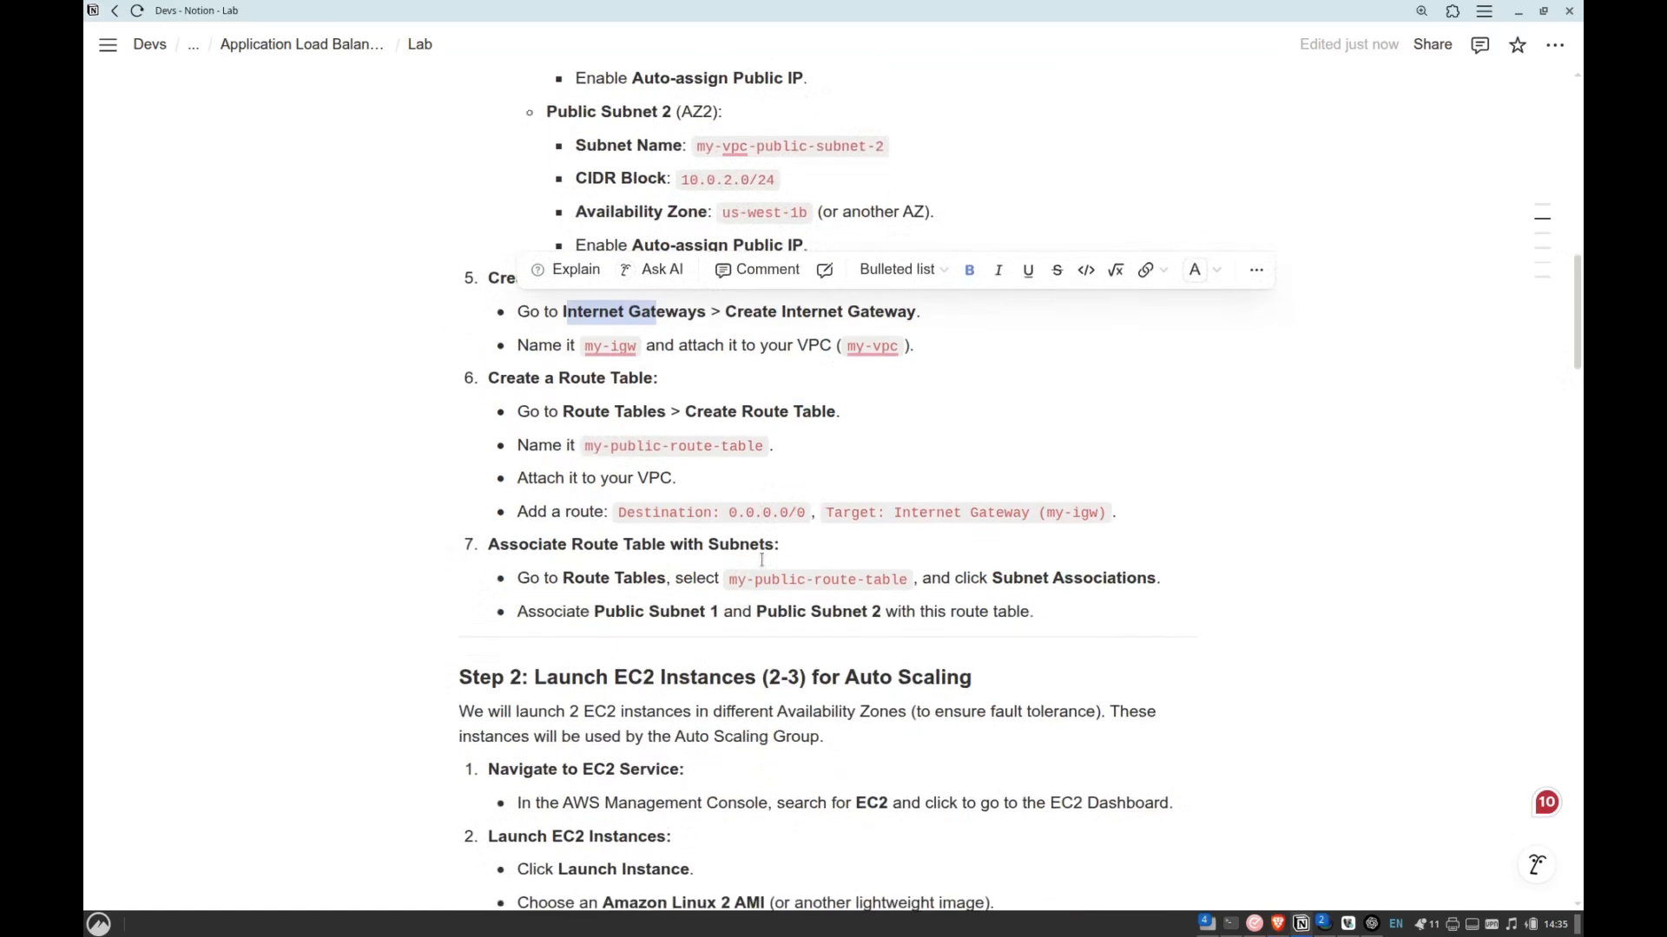
pyautogui.hotkey('alt', 'Tab')
pyautogui.click(1490, 179)
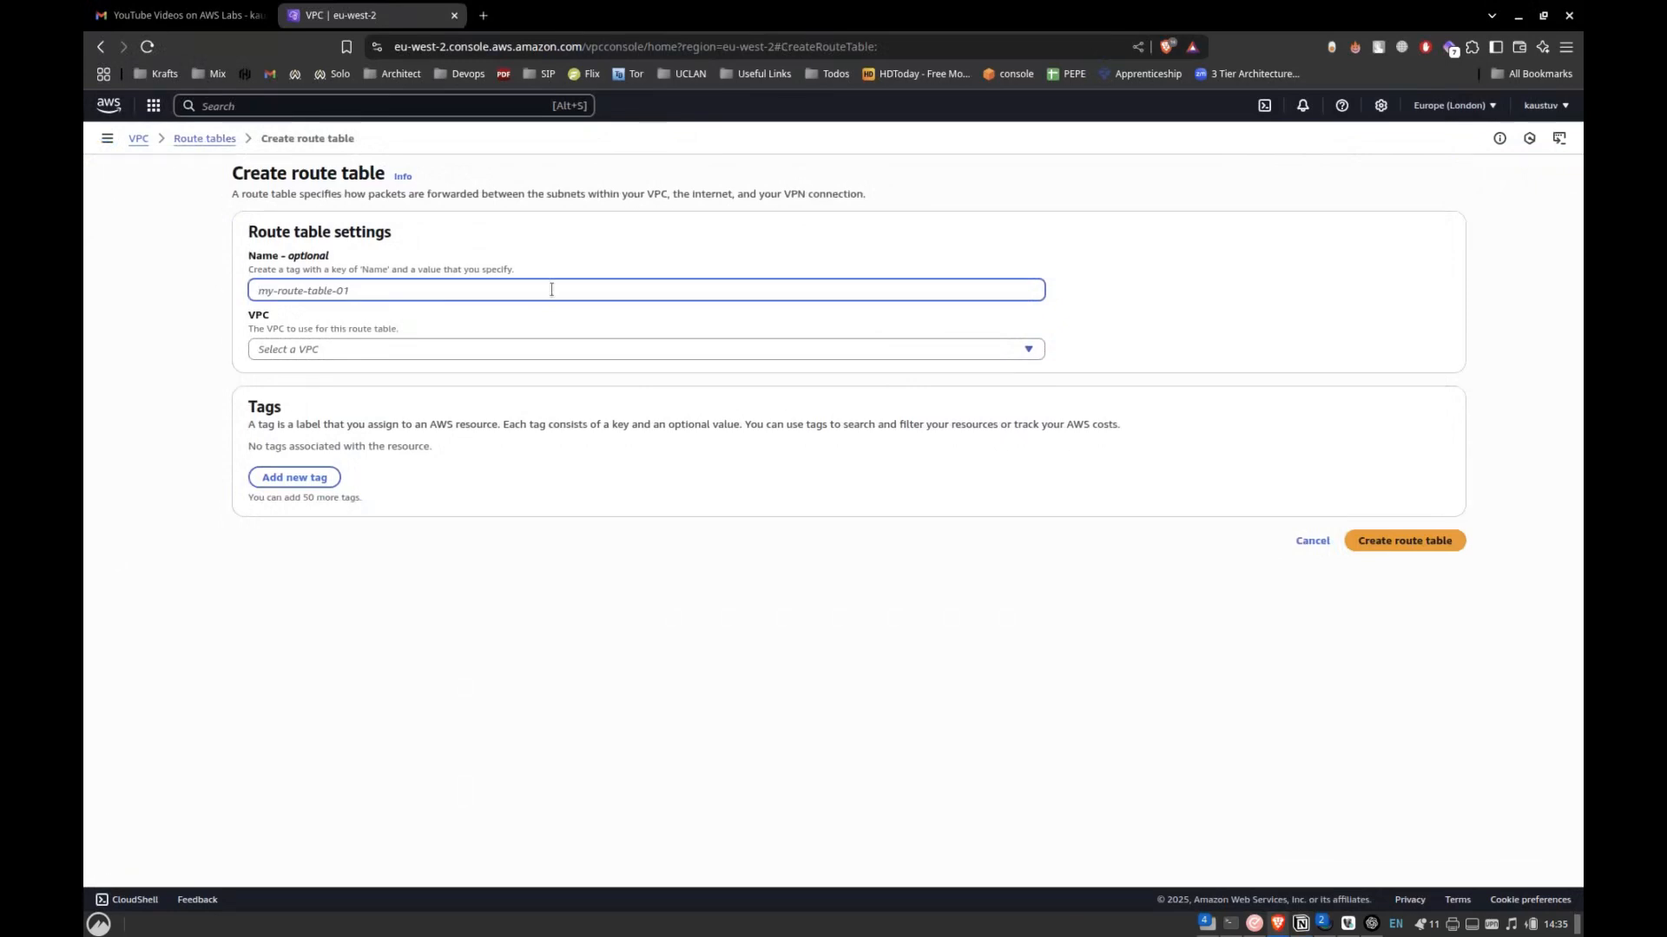
# Create a route table in Custom-VPC with the name my-public-route-table, copied from the Notion lab notes.
pyautogui.hotkey('alt', 'Tab')
pyautogui.moveTo(585, 445); pyautogui.dragTo(764, 445)
pyautogui.hotkey('ctrl', 'c')
pyautogui.hotkey('alt', 'Tab')
pyautogui.hotkey('ctrl', 'v')
pyautogui.click(319, 351)
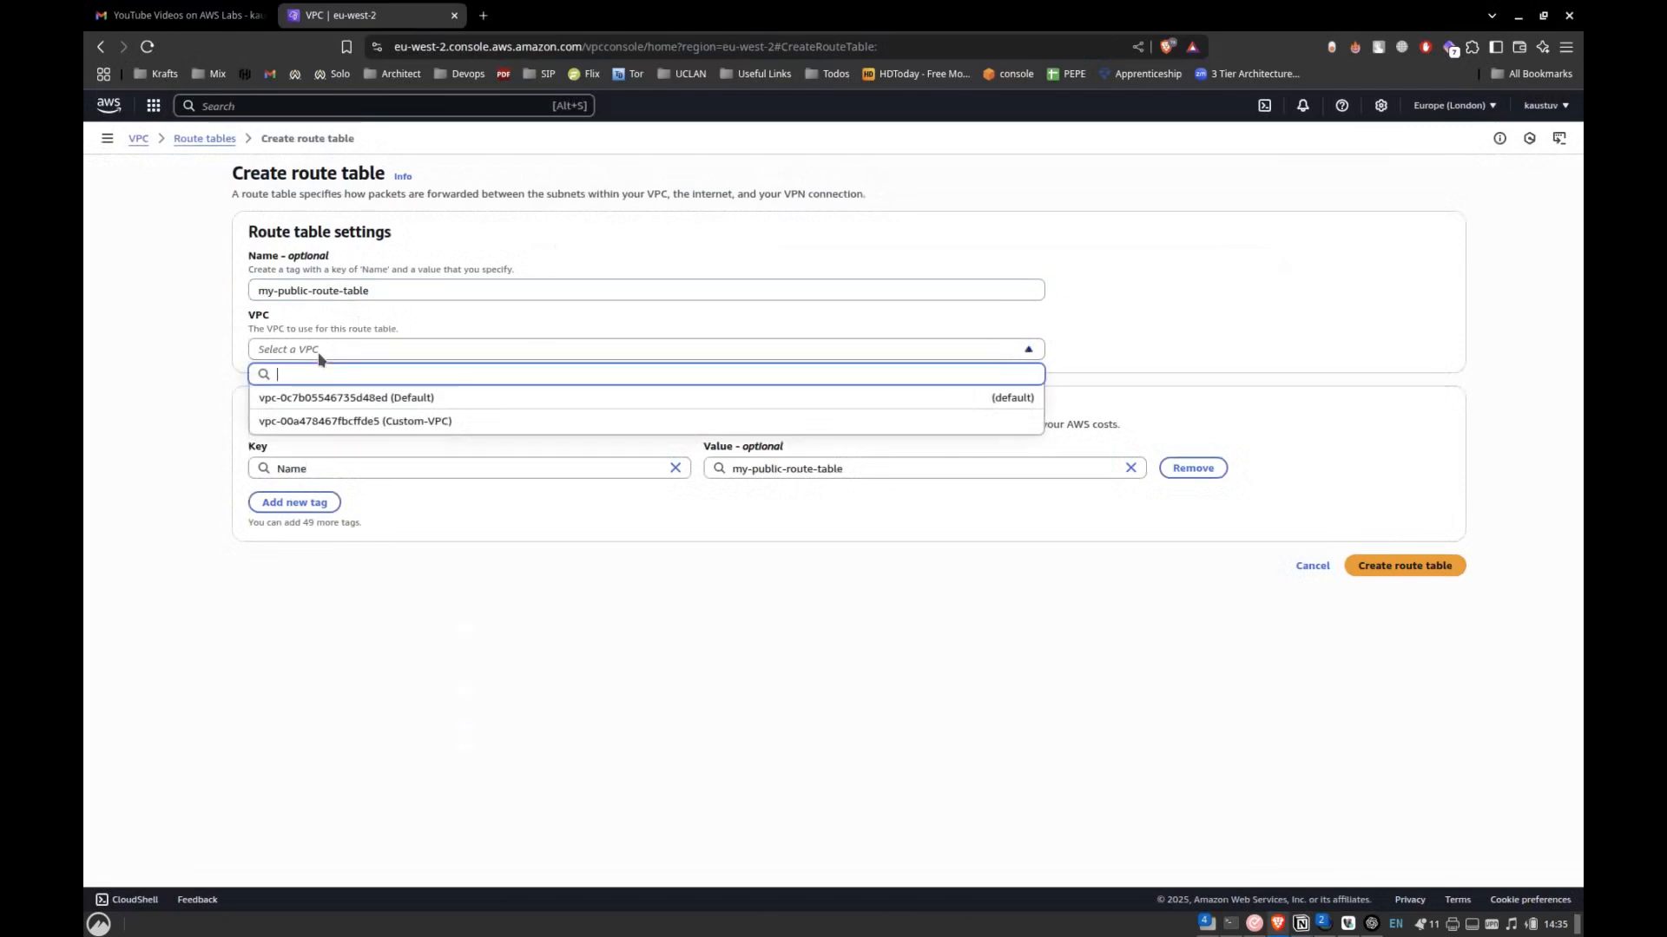
pyautogui.click(365, 422)
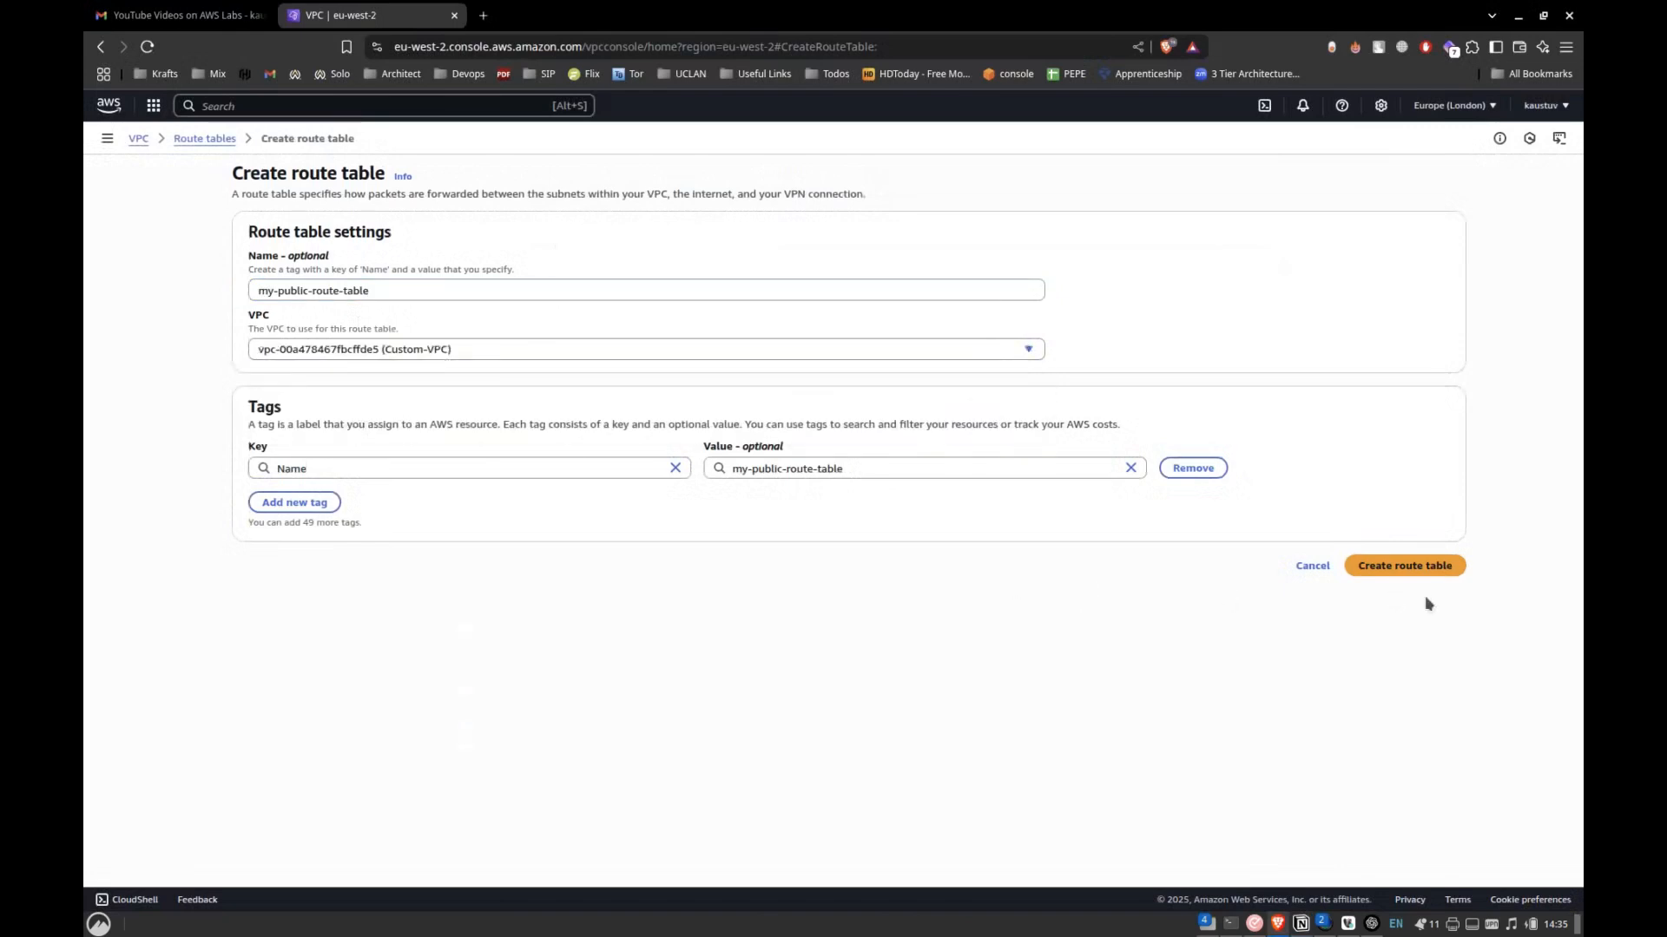
pyautogui.click(1434, 567)
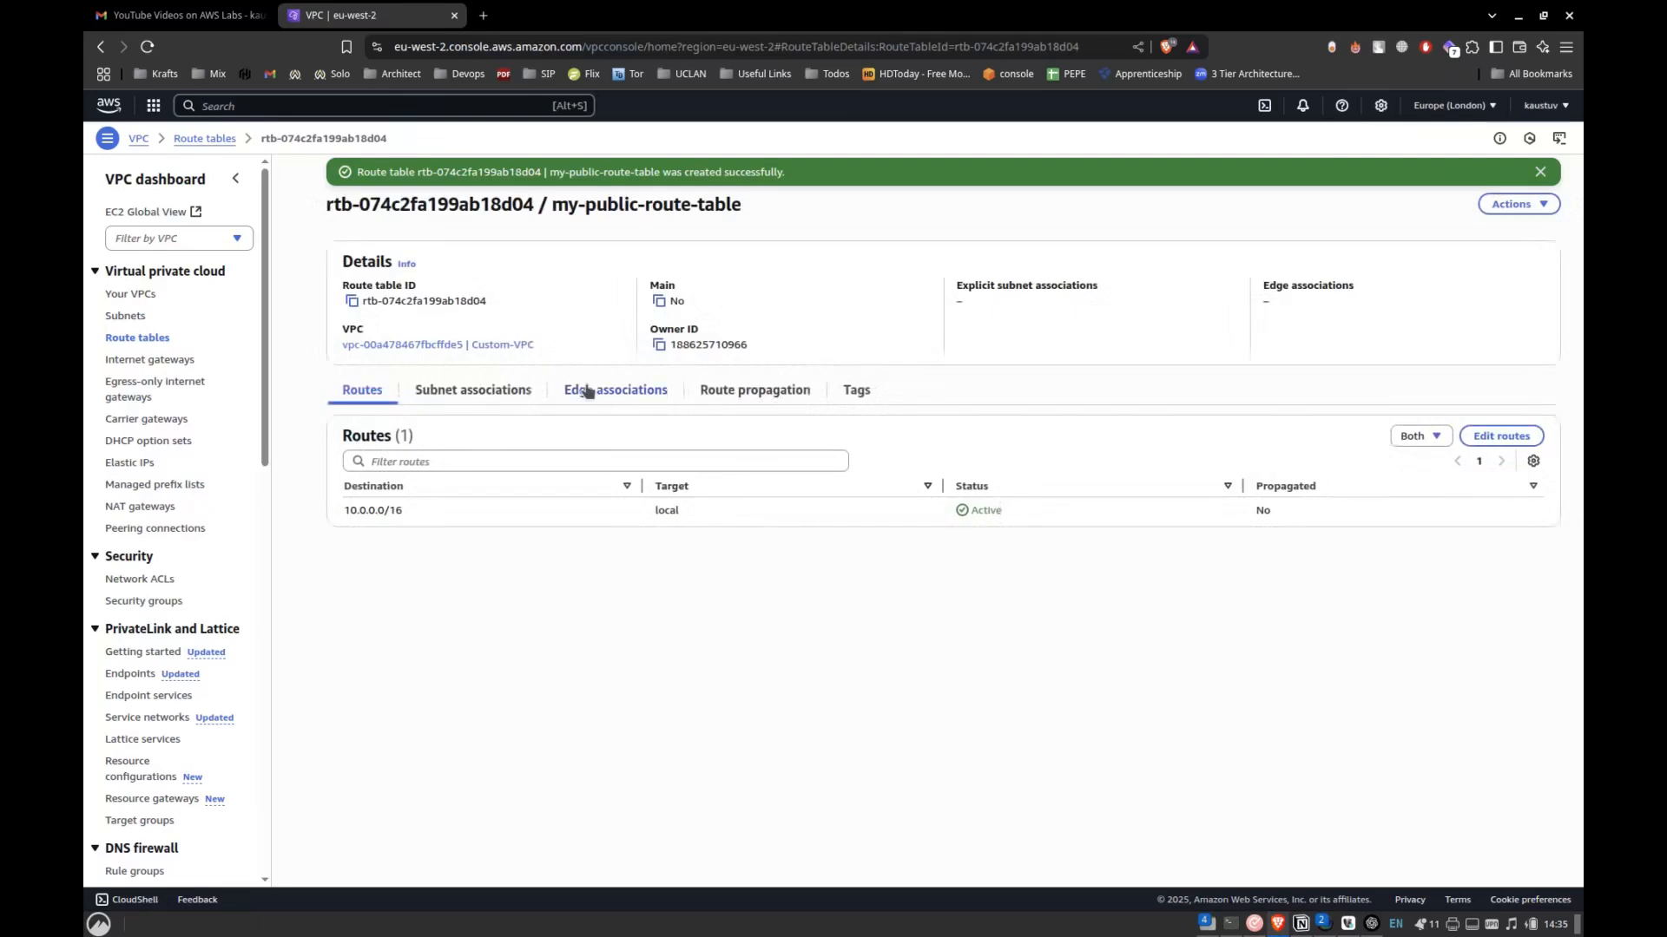
# Associate Public-sub-1 and Public-sub-2 explicitly with my-public-route-table.
pyautogui.click(490, 388)
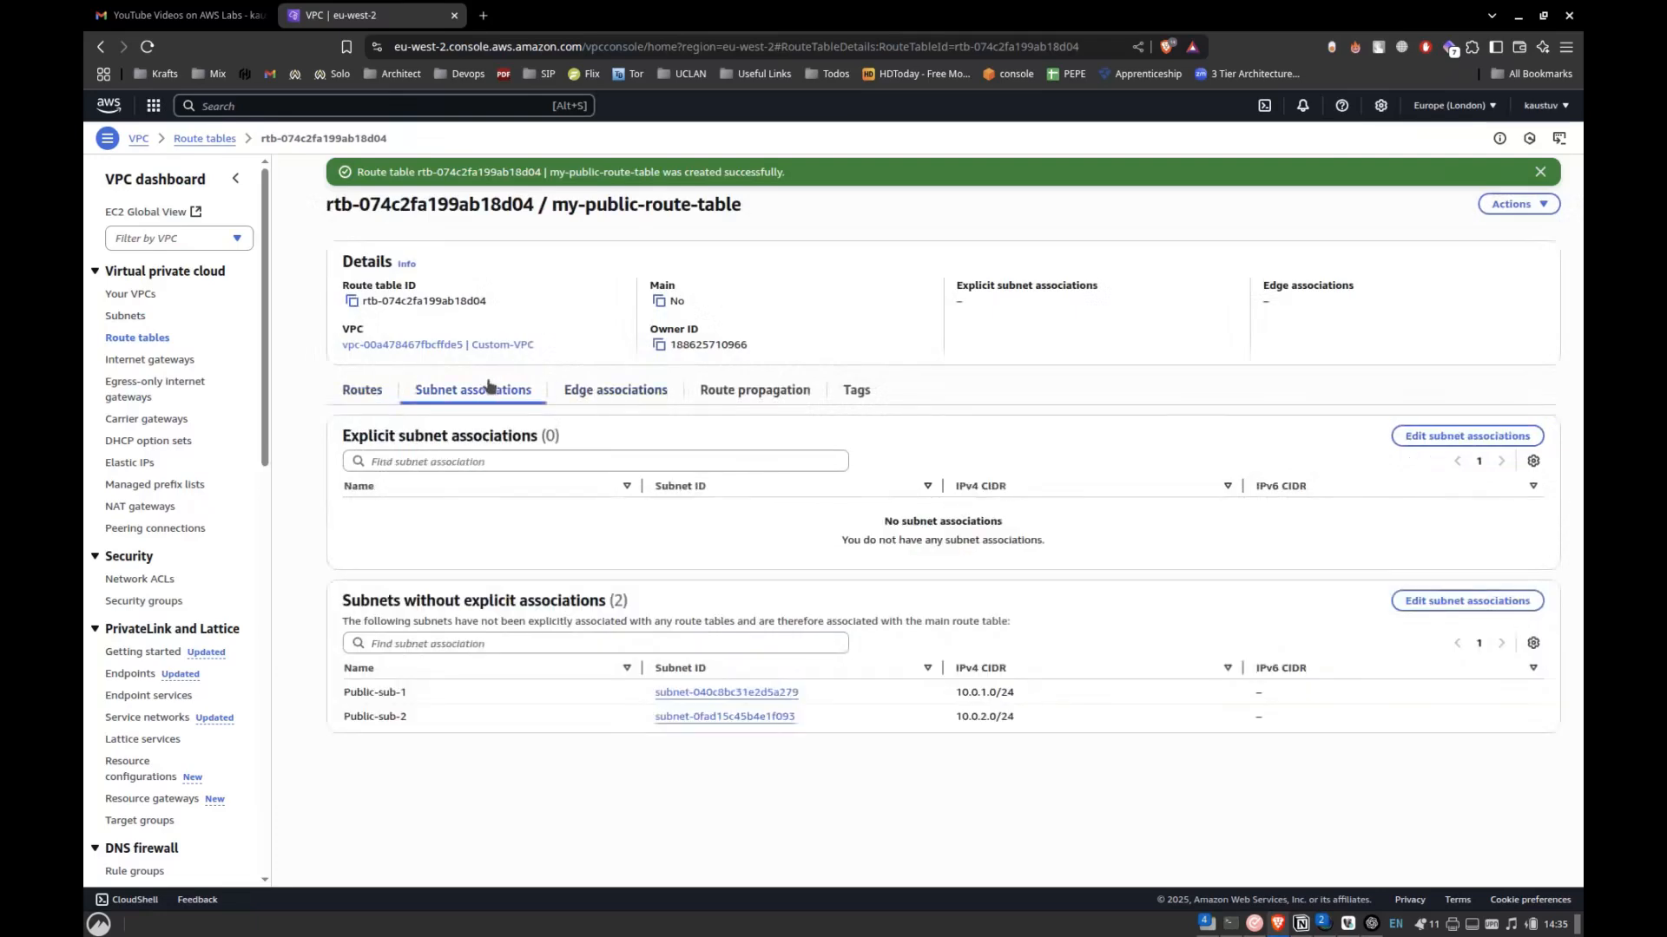
pyautogui.click(1428, 439)
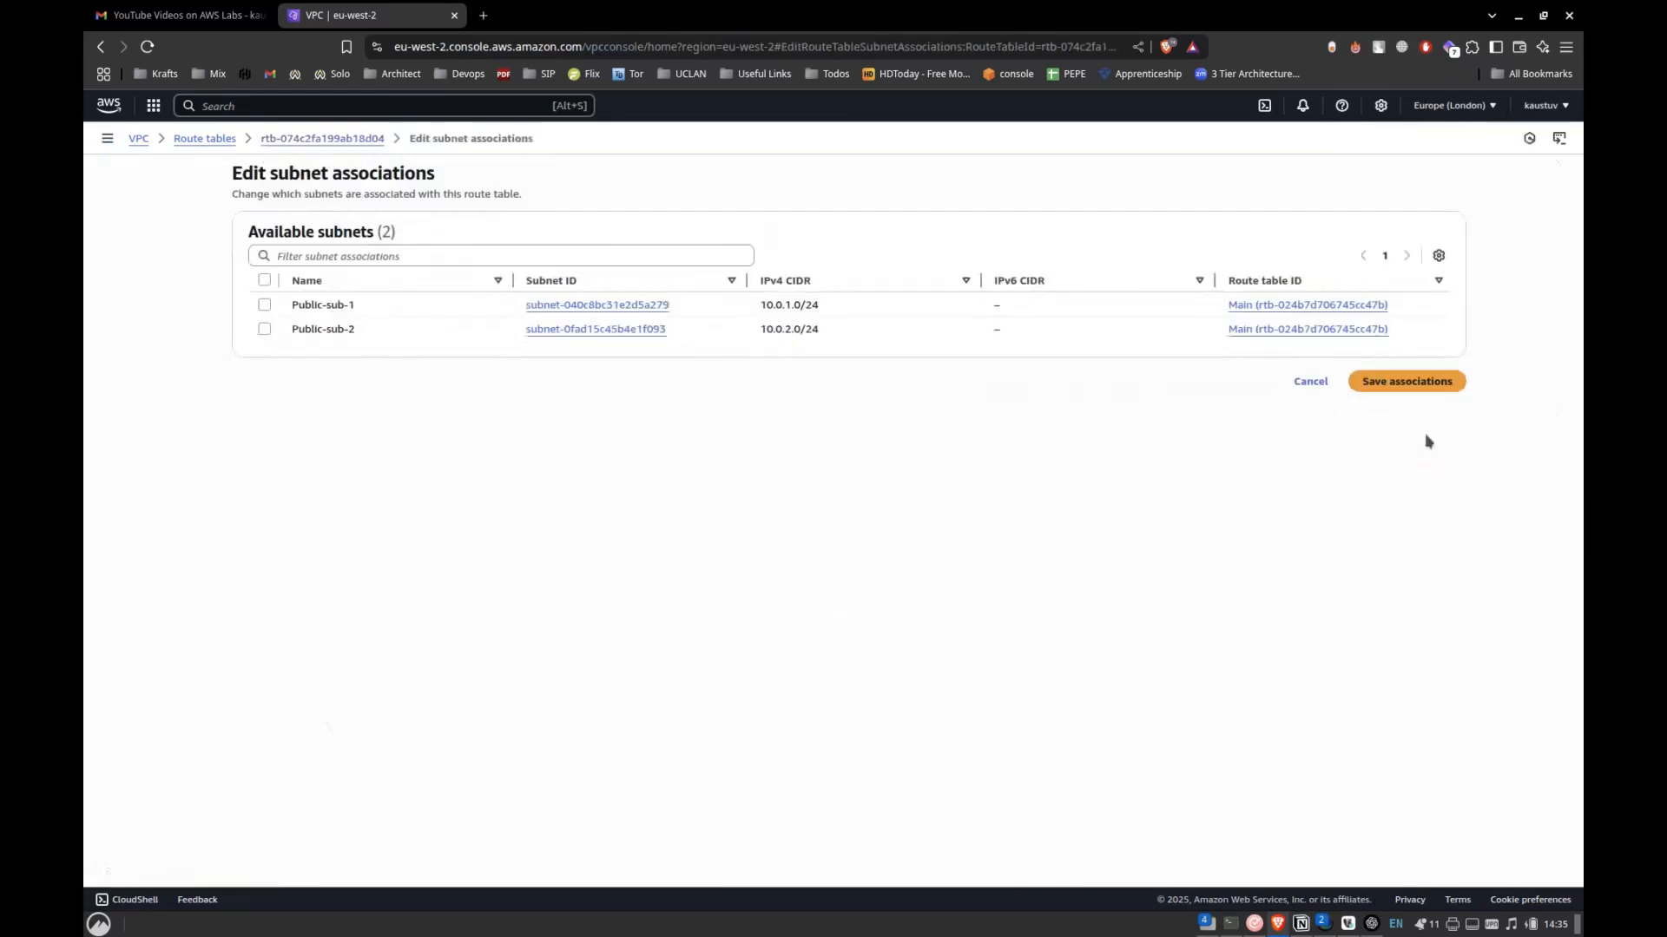
pyautogui.click(264, 303)
pyautogui.click(264, 328)
pyautogui.click(1370, 473)
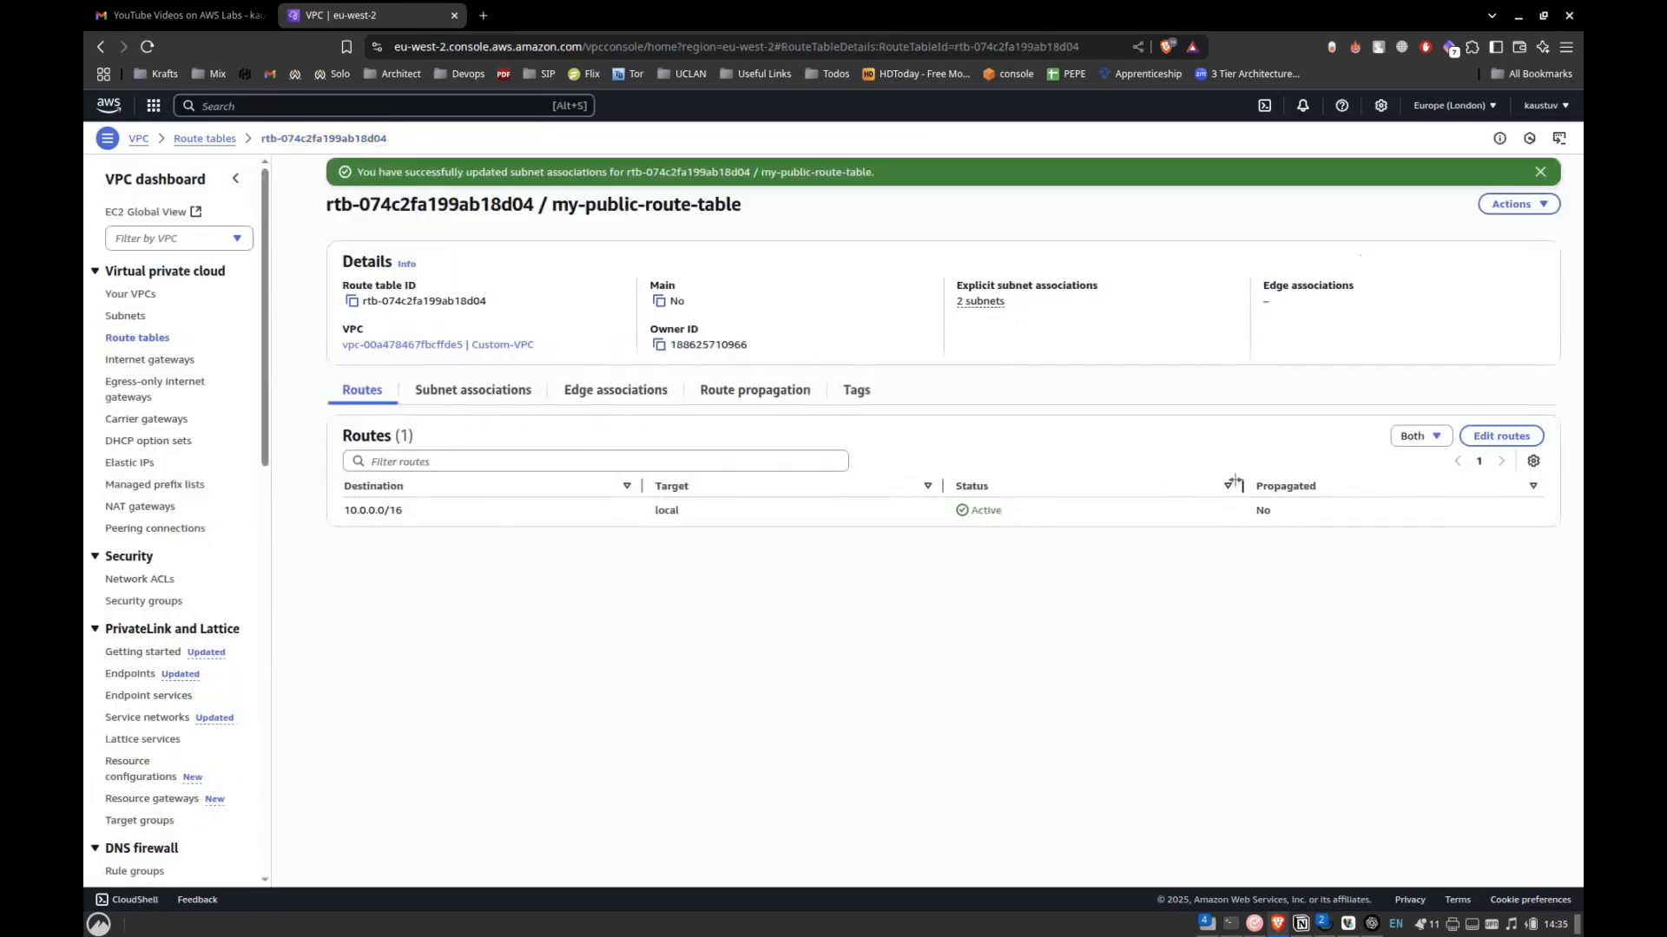
# Add a route to my-public-route-table with destination 0.0.0.0/0 targeting the Custom-IG internet gateway, and save the changes.
pyautogui.click(1519, 437)
pyautogui.click(286, 313)
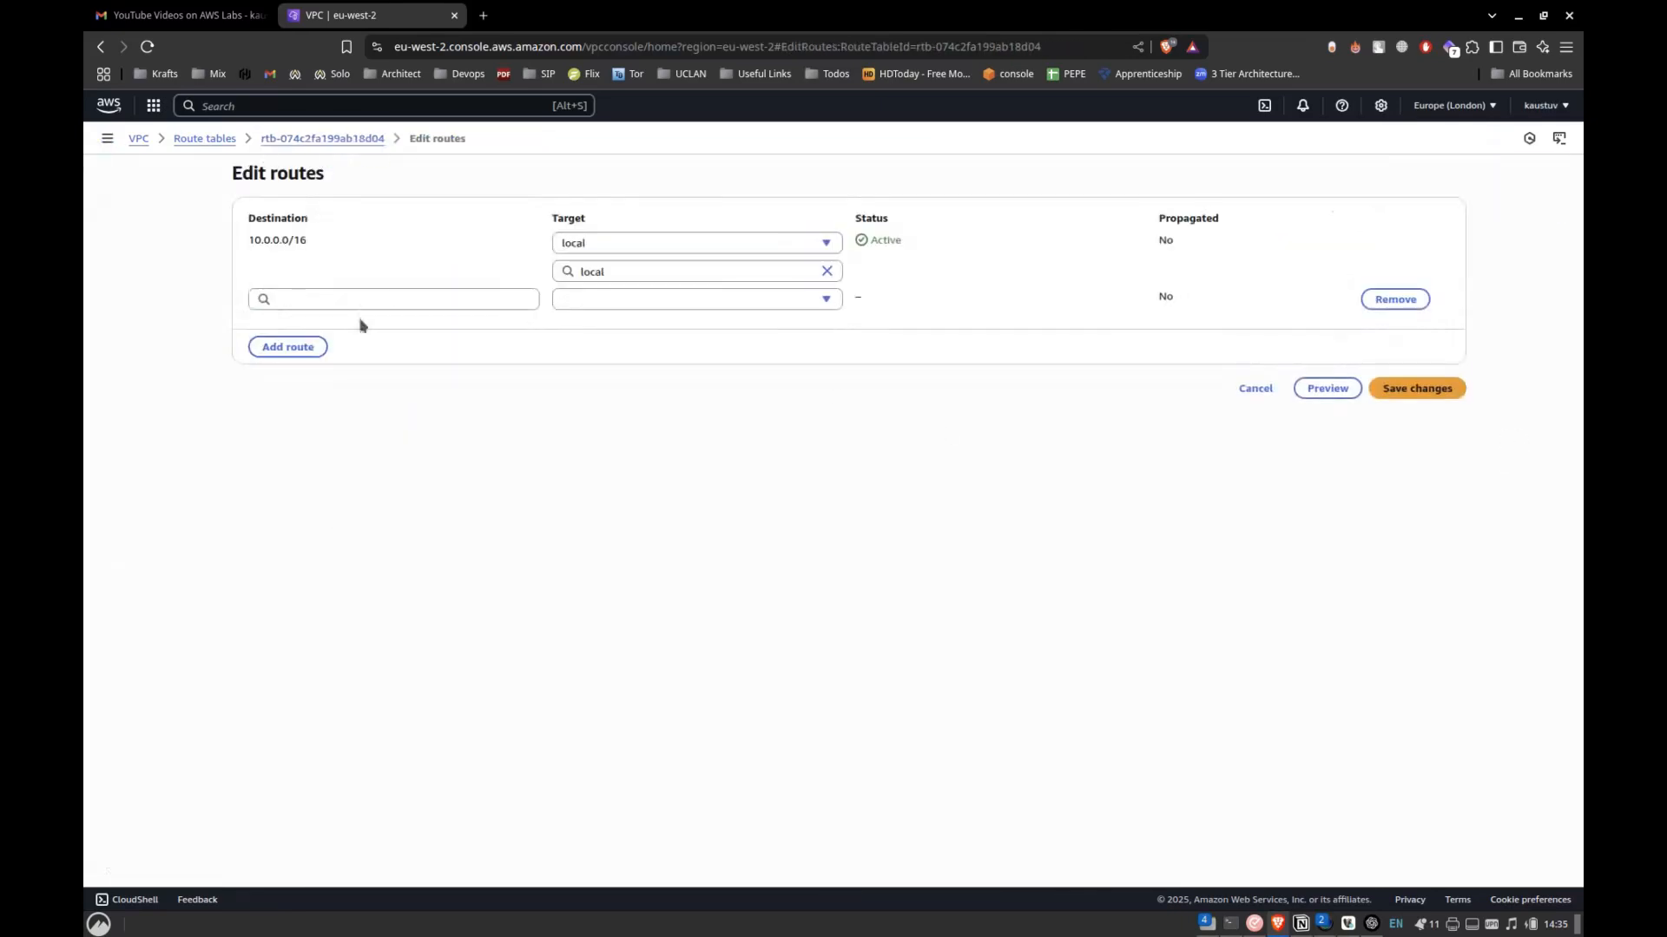
pyautogui.click(393, 296)
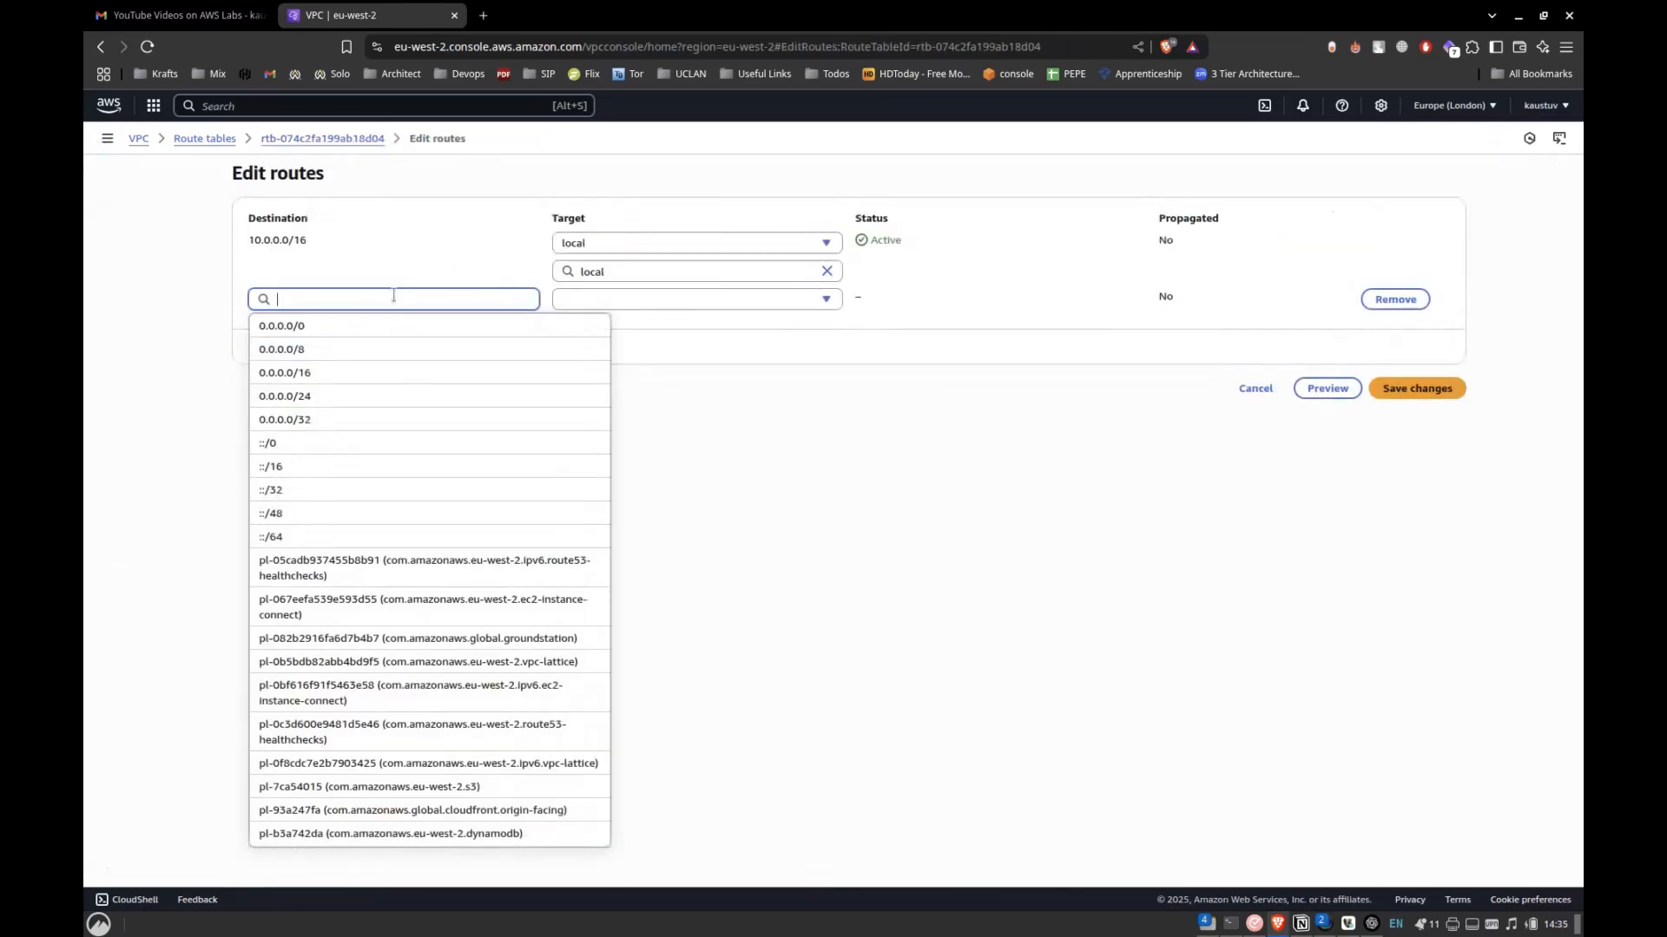
pyautogui.click(323, 327)
pyautogui.click(593, 299)
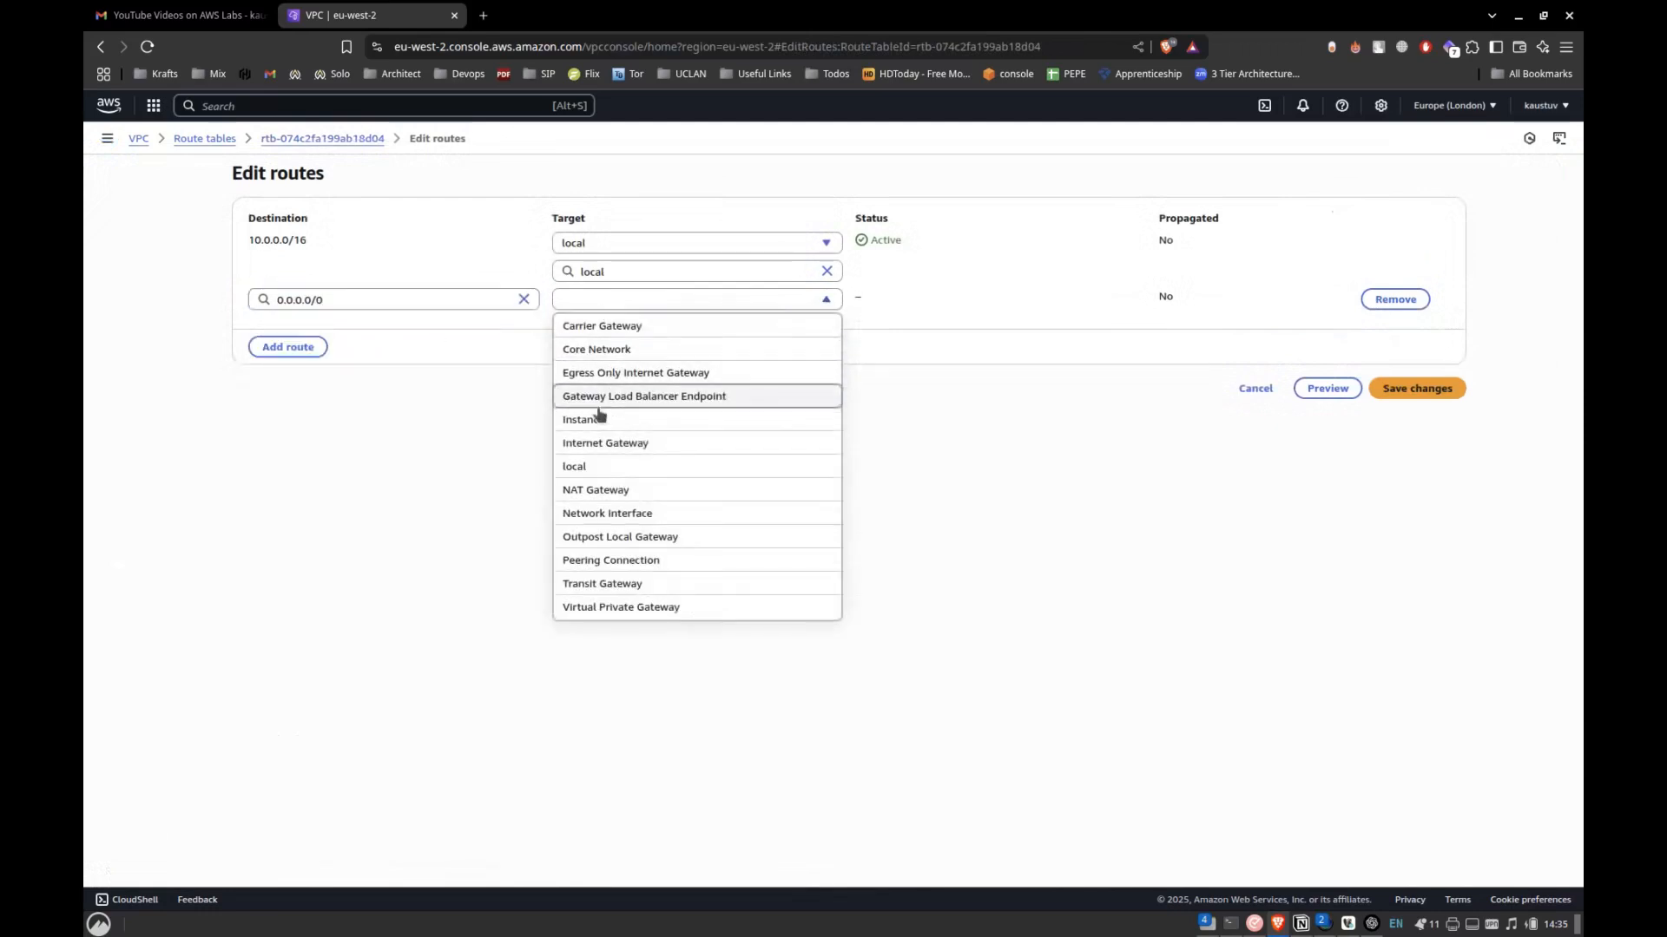
pyautogui.click(599, 440)
pyautogui.click(679, 329)
pyautogui.click(628, 373)
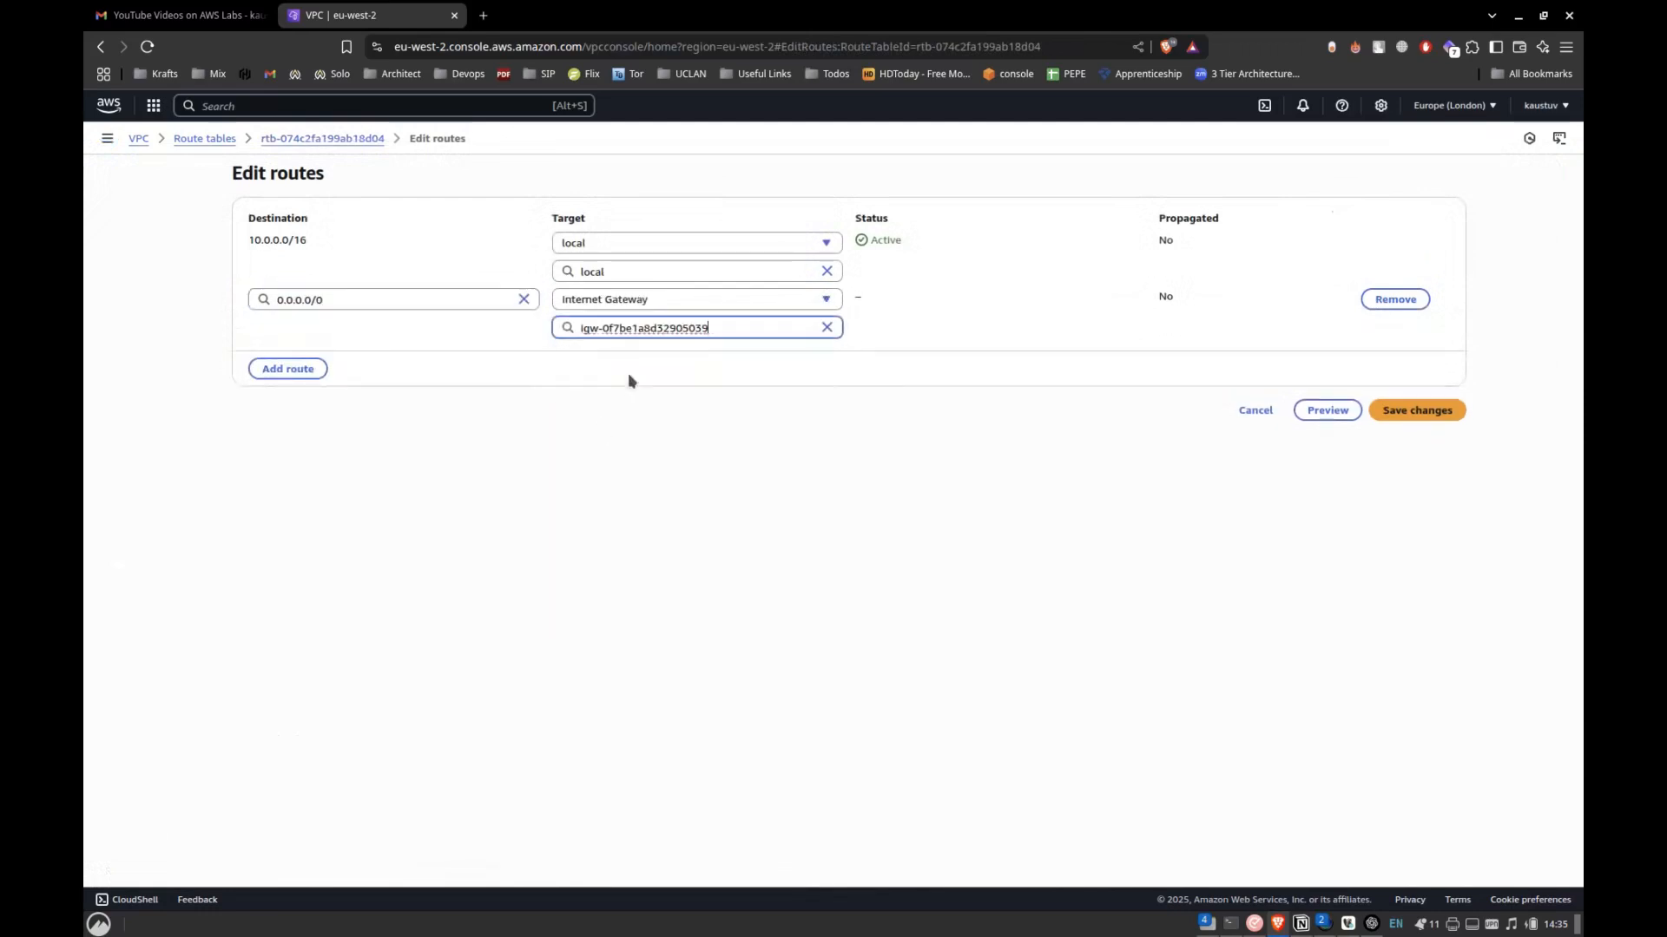
pyautogui.click(1417, 411)
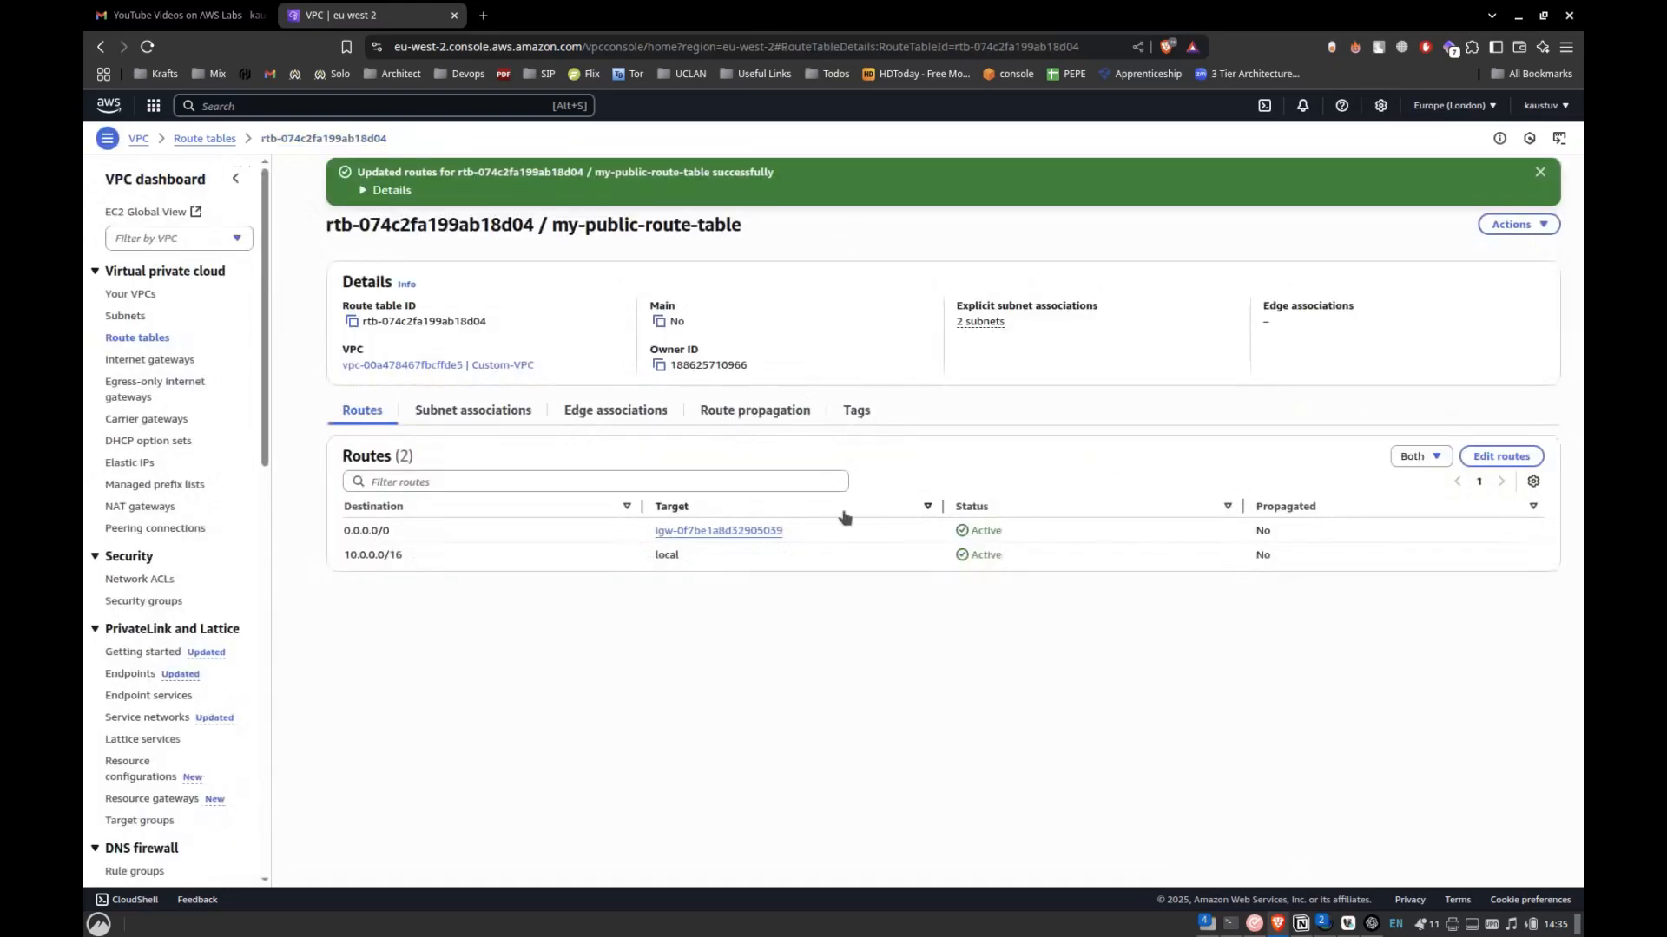
# Review the explicit subnet associations and the destination and target of each route in my-public-route-table.
pyautogui.tripleClick(475, 538)
pyautogui.click(475, 539)
pyautogui.click(486, 412)
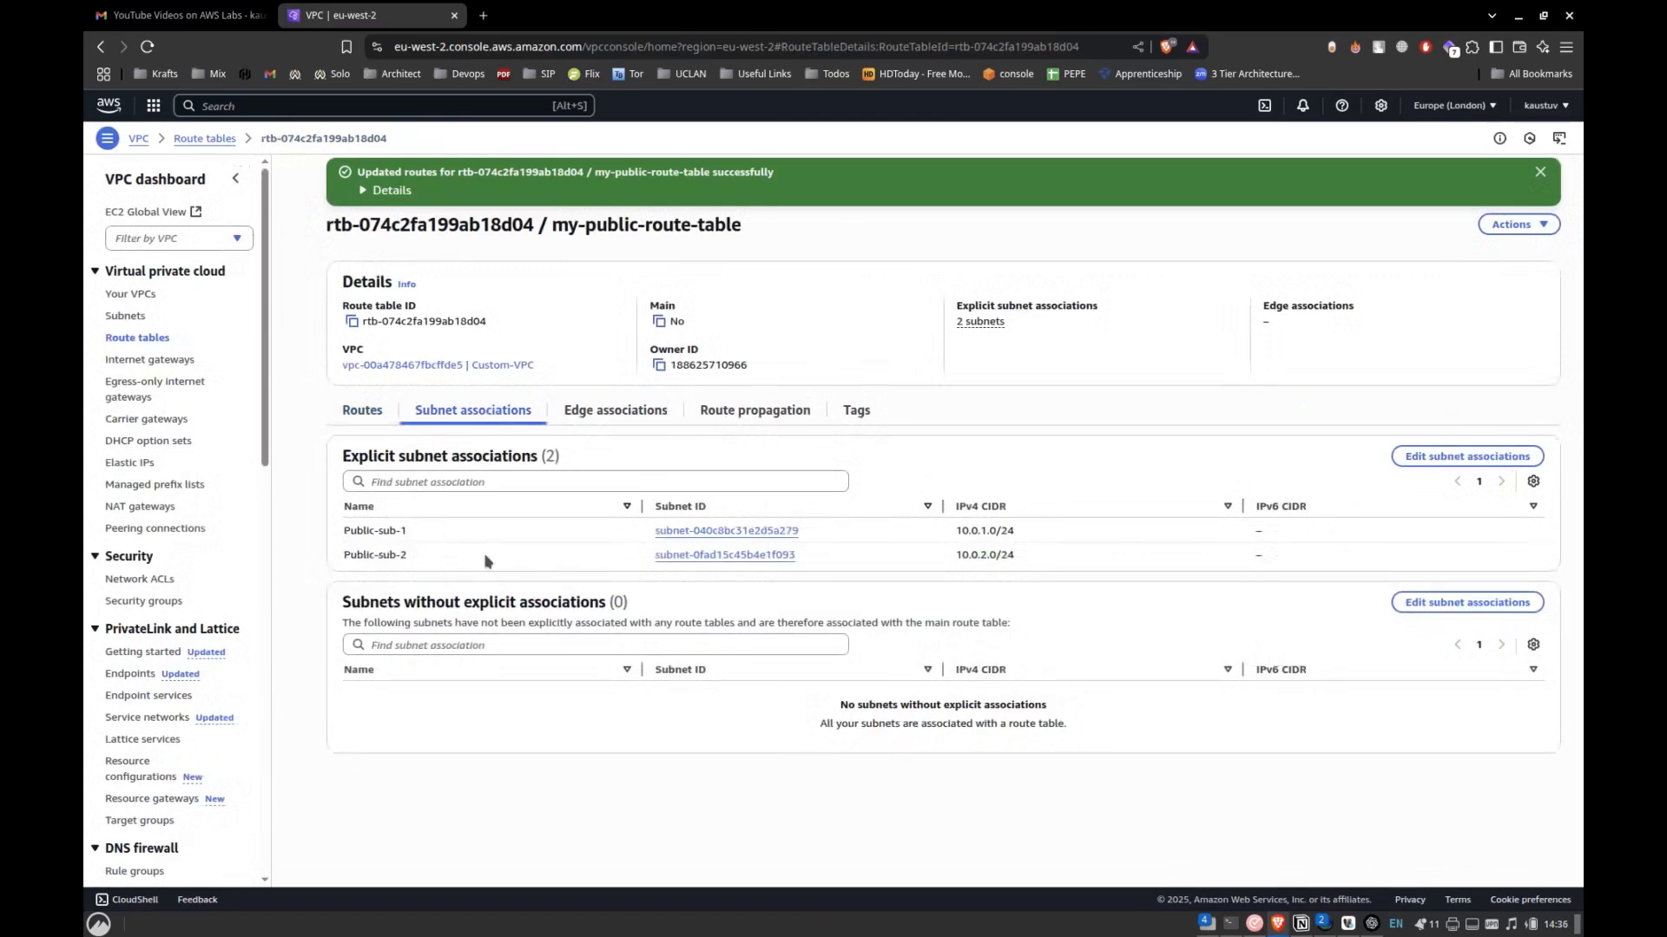
pyautogui.moveTo(342, 532); pyautogui.dragTo(425, 540)
pyautogui.click(426, 535)
pyautogui.click(372, 413)
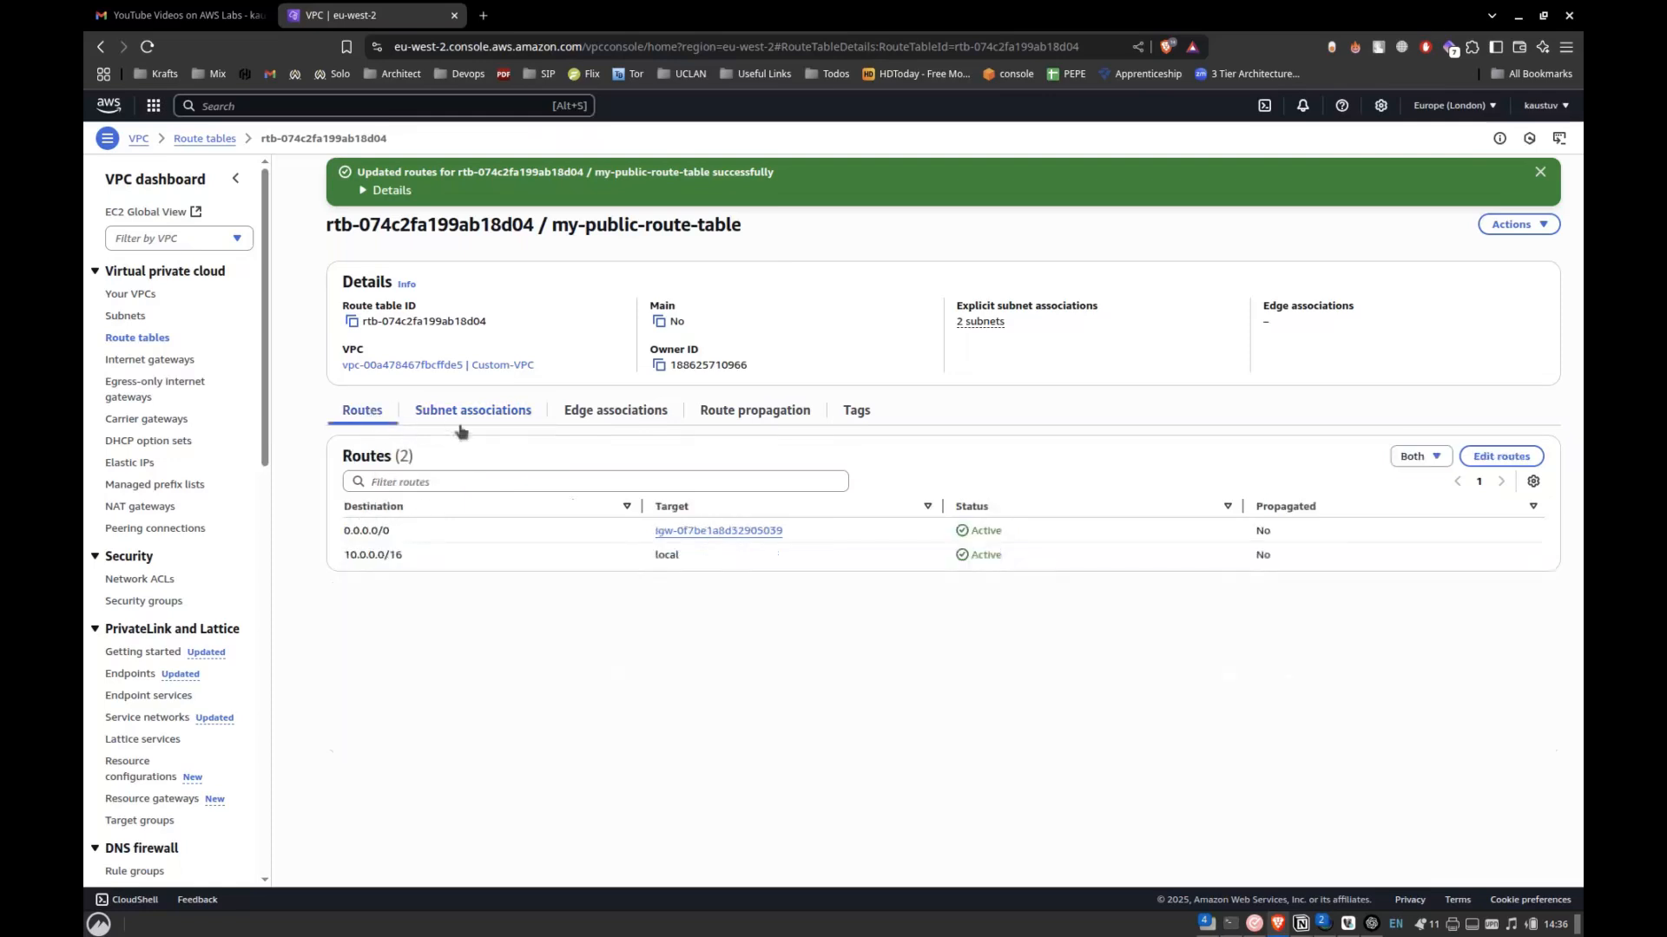
pyautogui.moveTo(346, 531); pyautogui.dragTo(408, 556)
pyautogui.moveTo(343, 531); pyautogui.dragTo(409, 539)
pyautogui.click(376, 535)
pyautogui.tripleClick(371, 532)
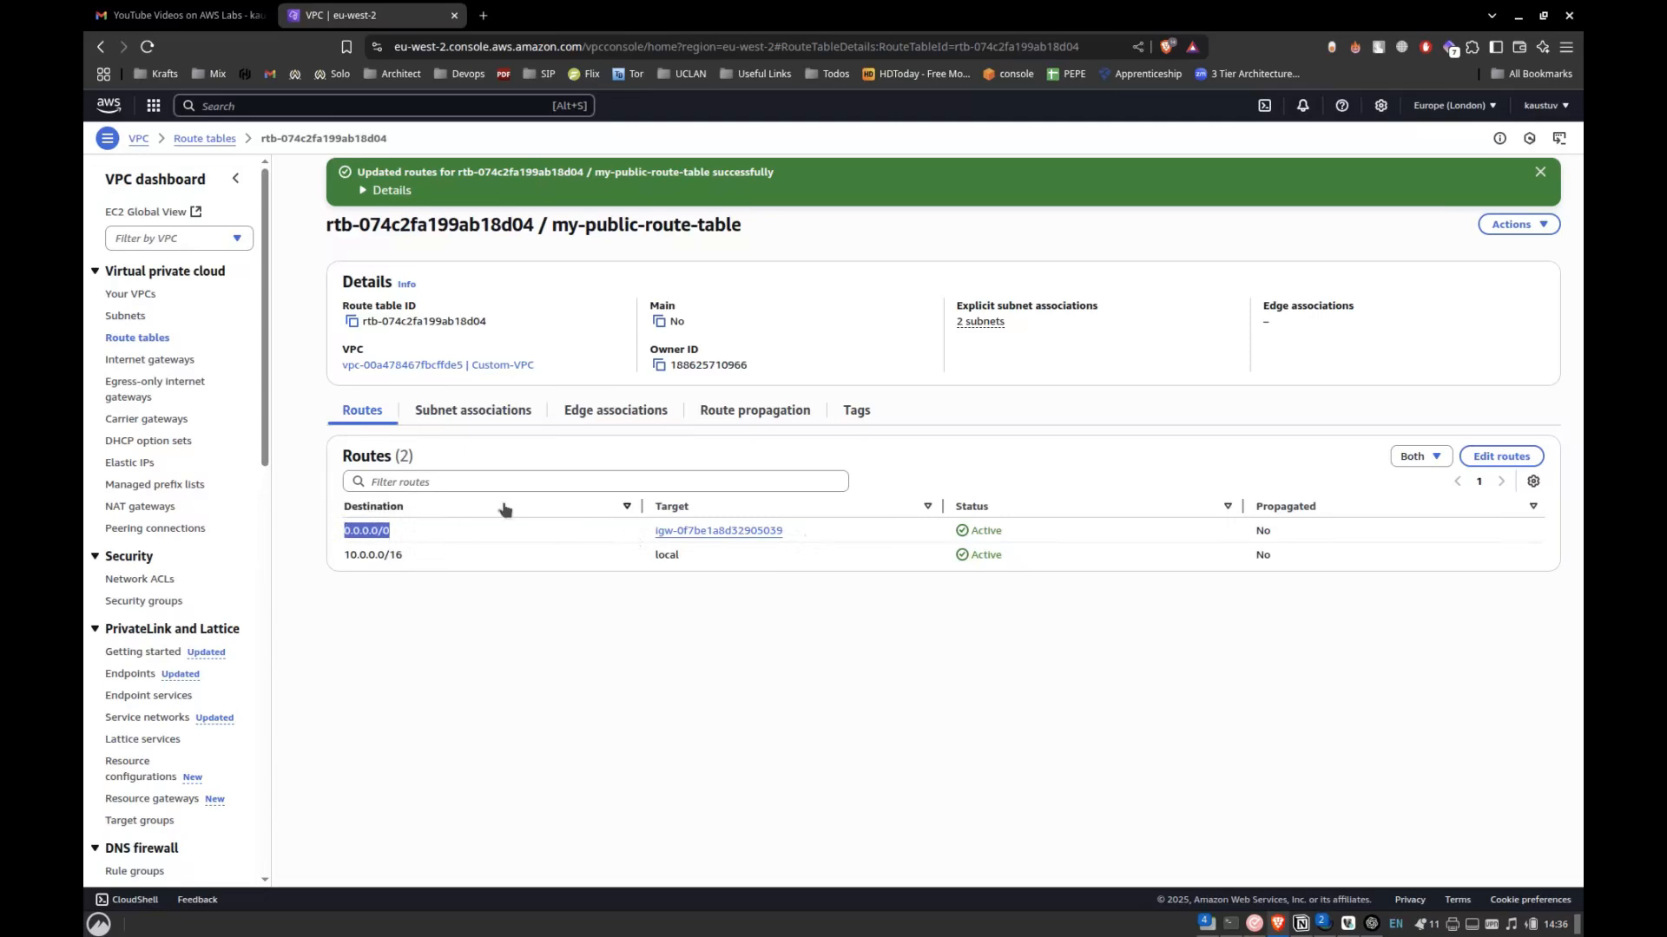
pyautogui.click(343, 559)
pyautogui.moveTo(344, 558); pyautogui.dragTo(411, 559)
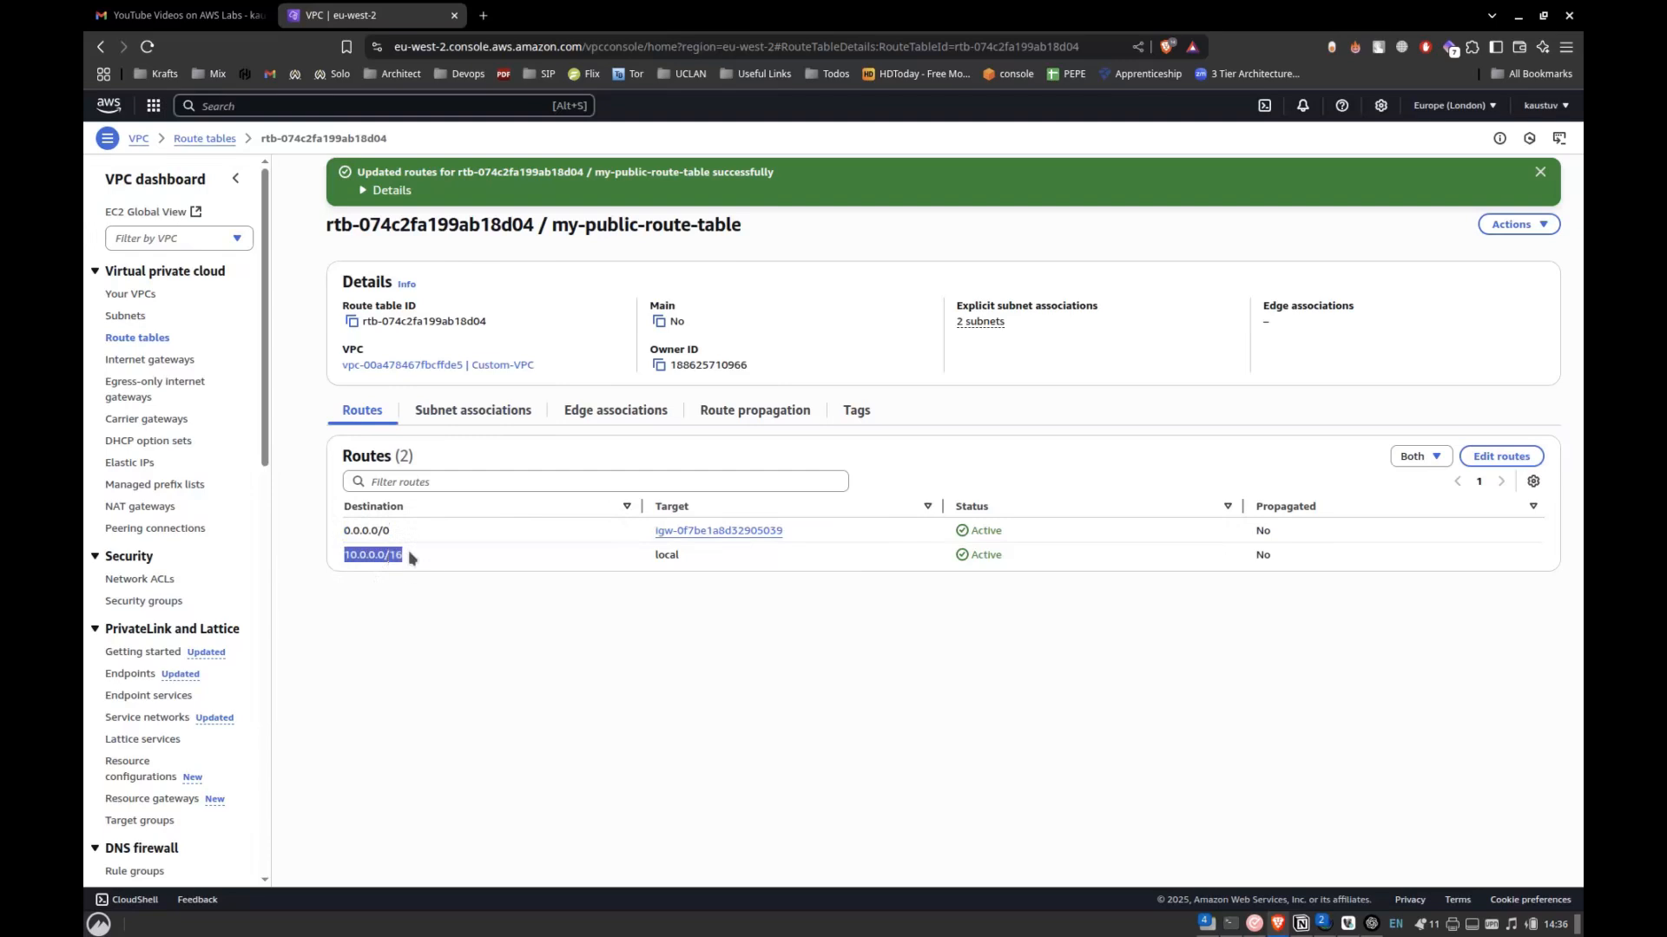
pyautogui.click(412, 559)
pyautogui.moveTo(653, 557); pyautogui.dragTo(685, 569)
# Review the subnet association and EC2 instance launch instructions in the Notion lab notes.
pyautogui.hotkey('alt', 'Tab')
pyautogui.hotkey('alt', 'Tab')
pyautogui.hotkey('alt', 'Tab')
pyautogui.scroll(-2, 866, 511)
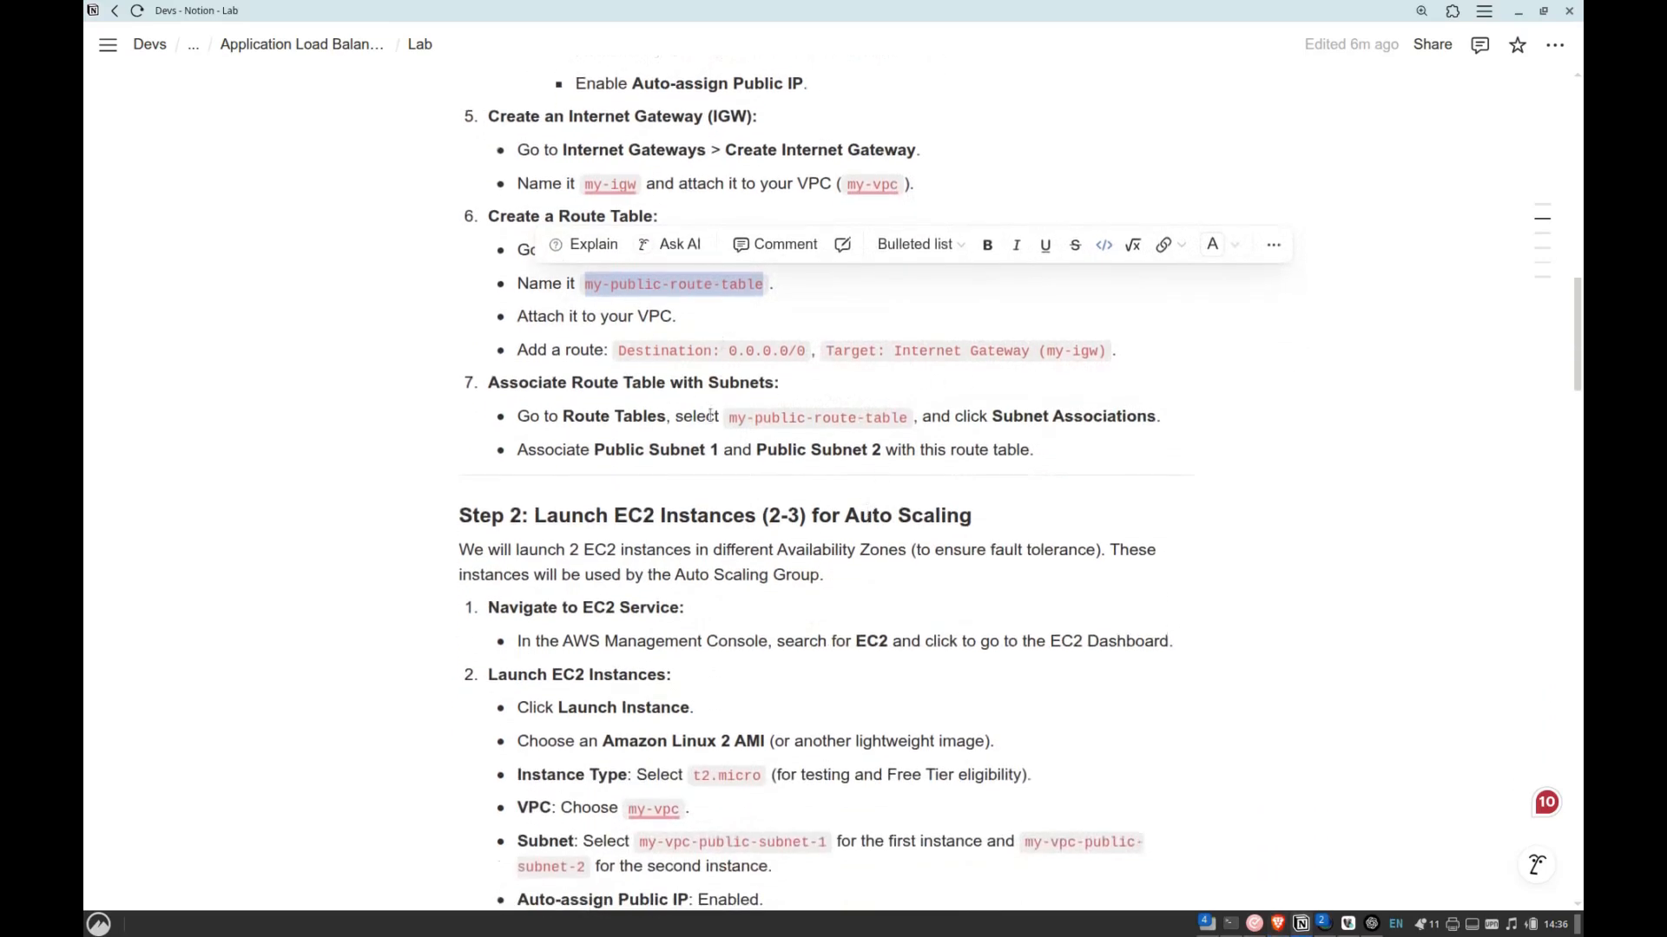
pyautogui.click(686, 420)
pyautogui.moveTo(715, 416); pyautogui.dragTo(814, 417)
pyautogui.scroll(-3, 793, 391)
pyautogui.moveTo(652, 289); pyautogui.dragTo(714, 290)
# Switch back to the AWS console, search for ec2 and open the EC2 dashboard in a new browser tab.
pyautogui.hotkey('alt', 'Tab')
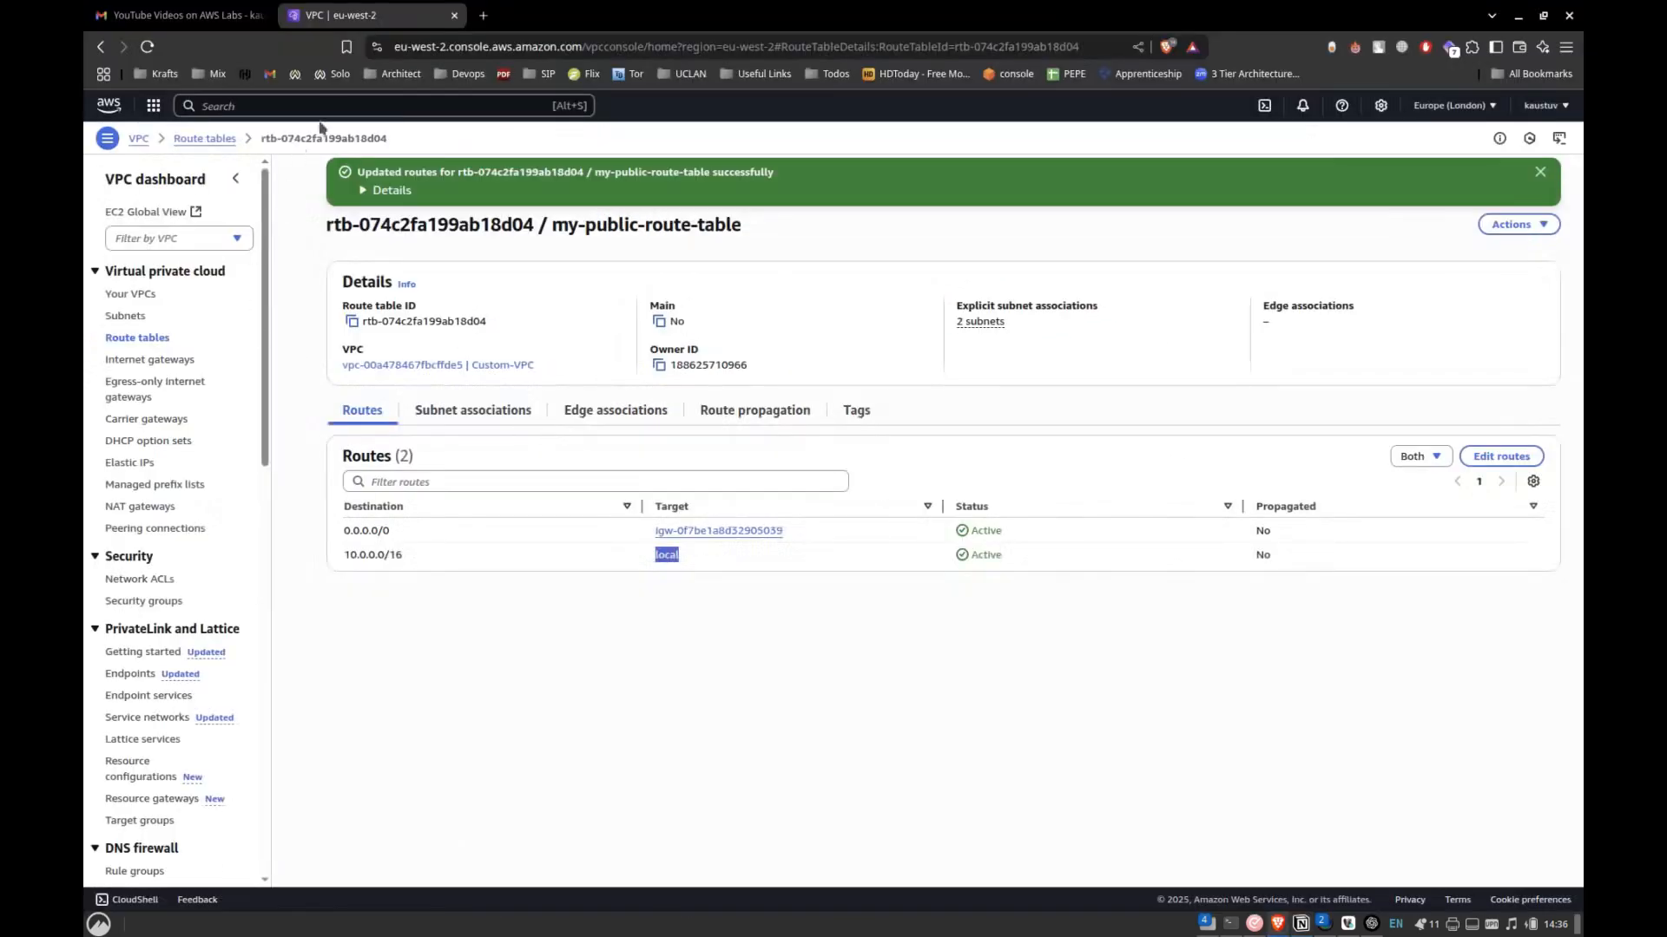
pyautogui.click(335, 107)
pyautogui.write('ec2')
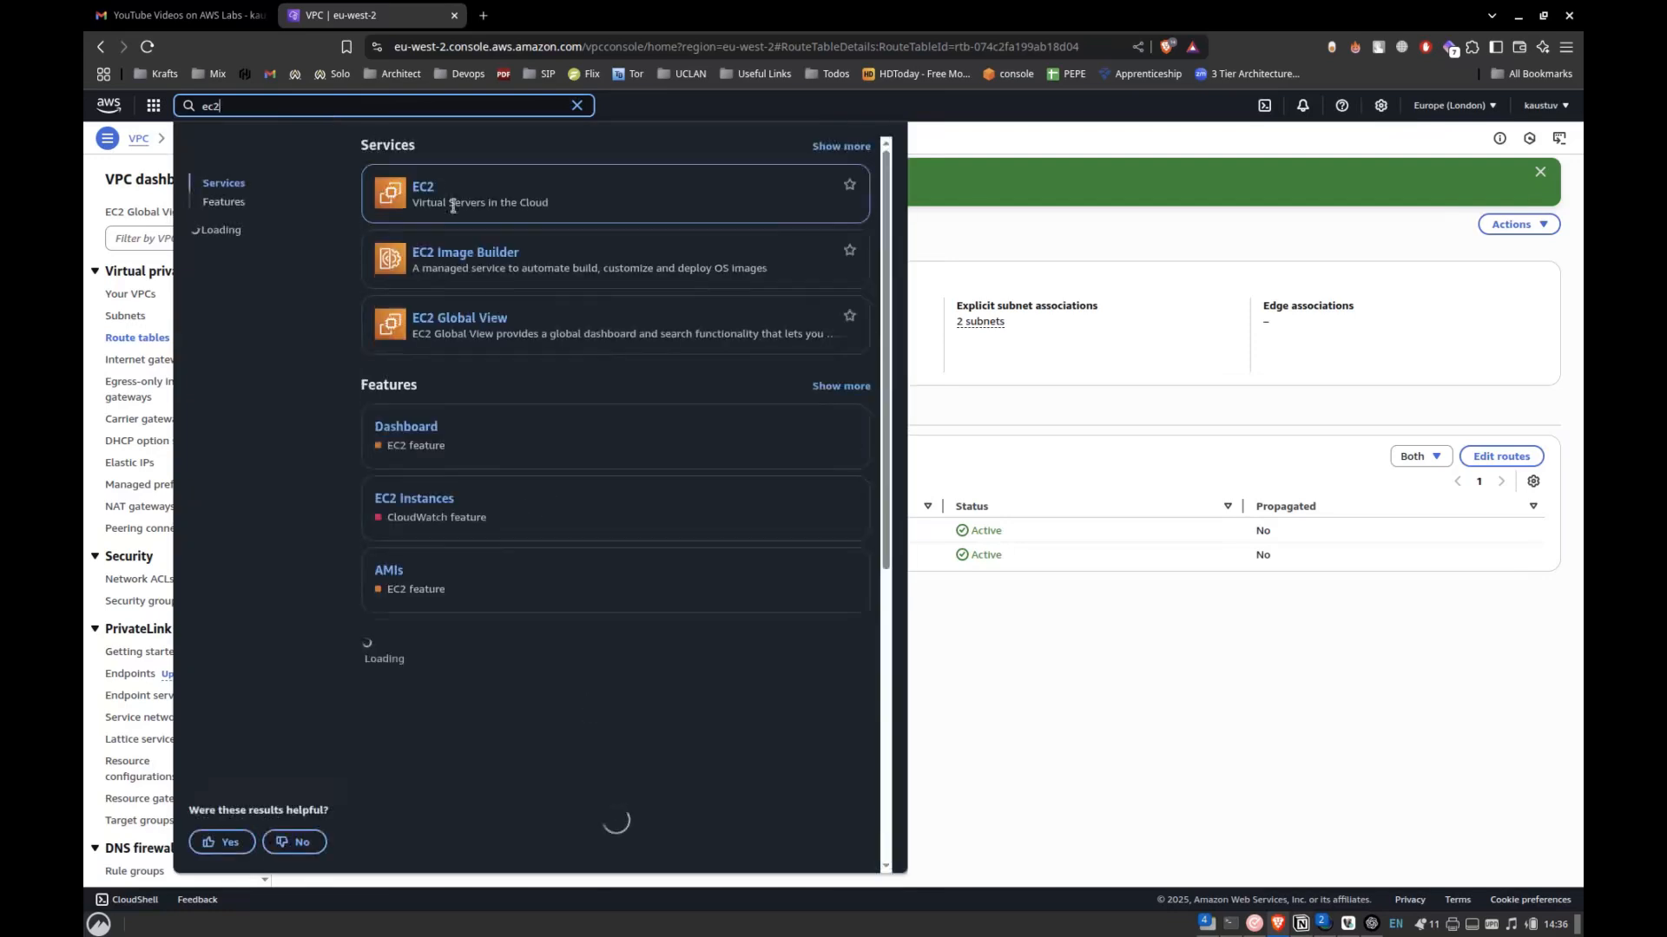
pyautogui.click(452, 206)
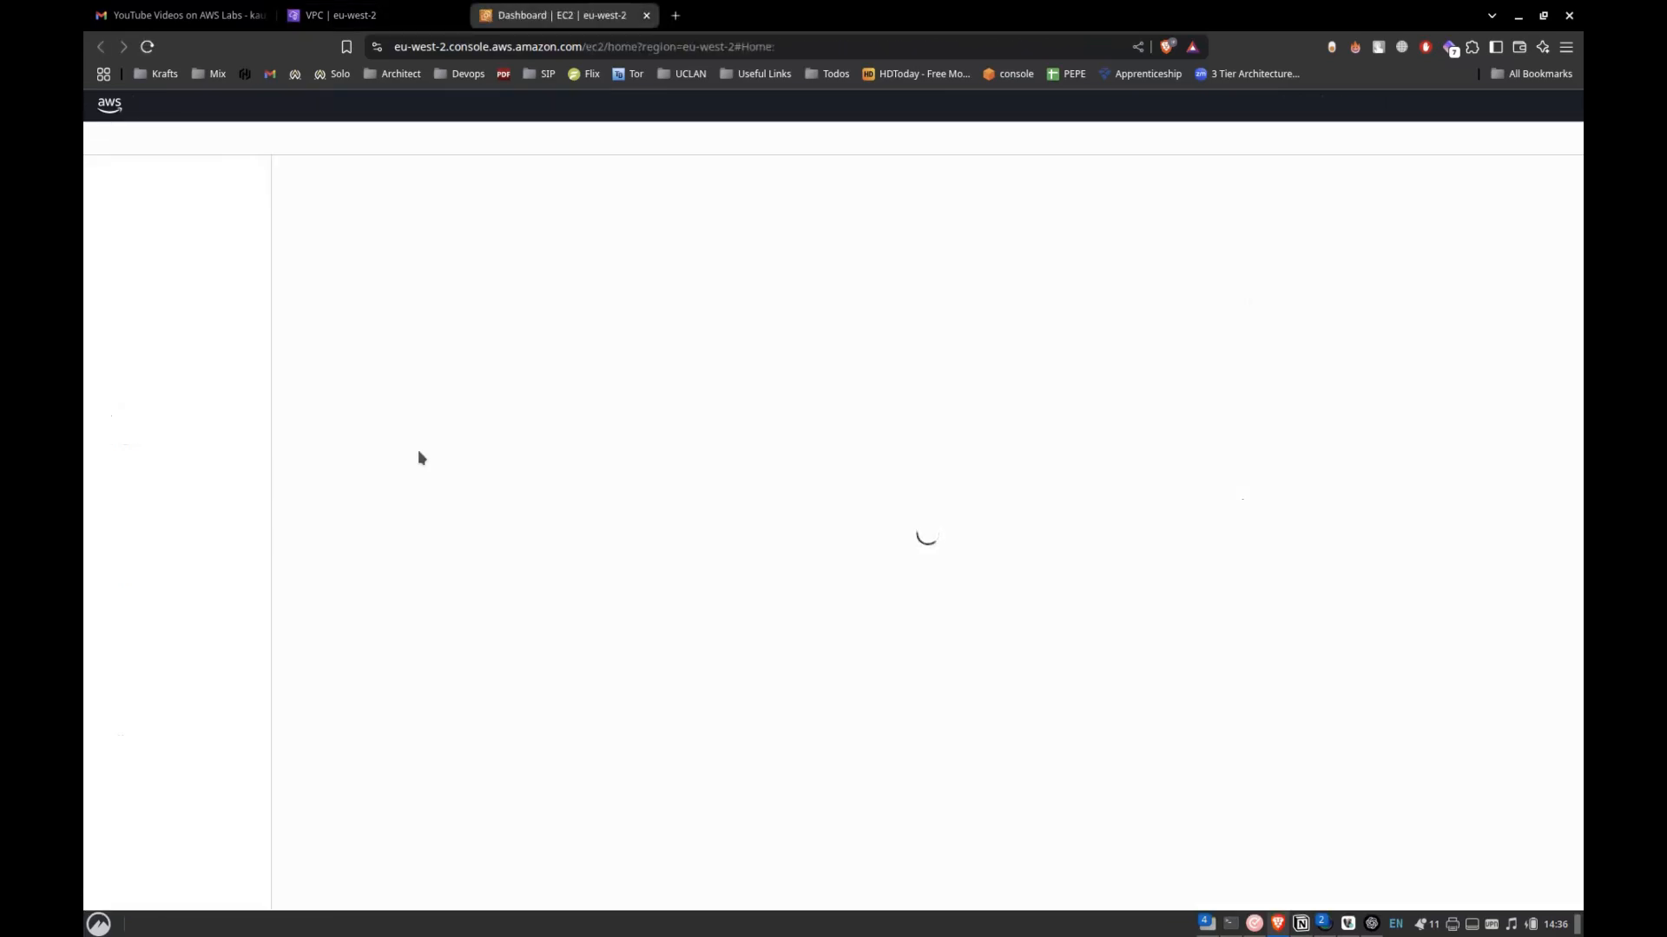
pyautogui.hotkey('alt', 'Tab')
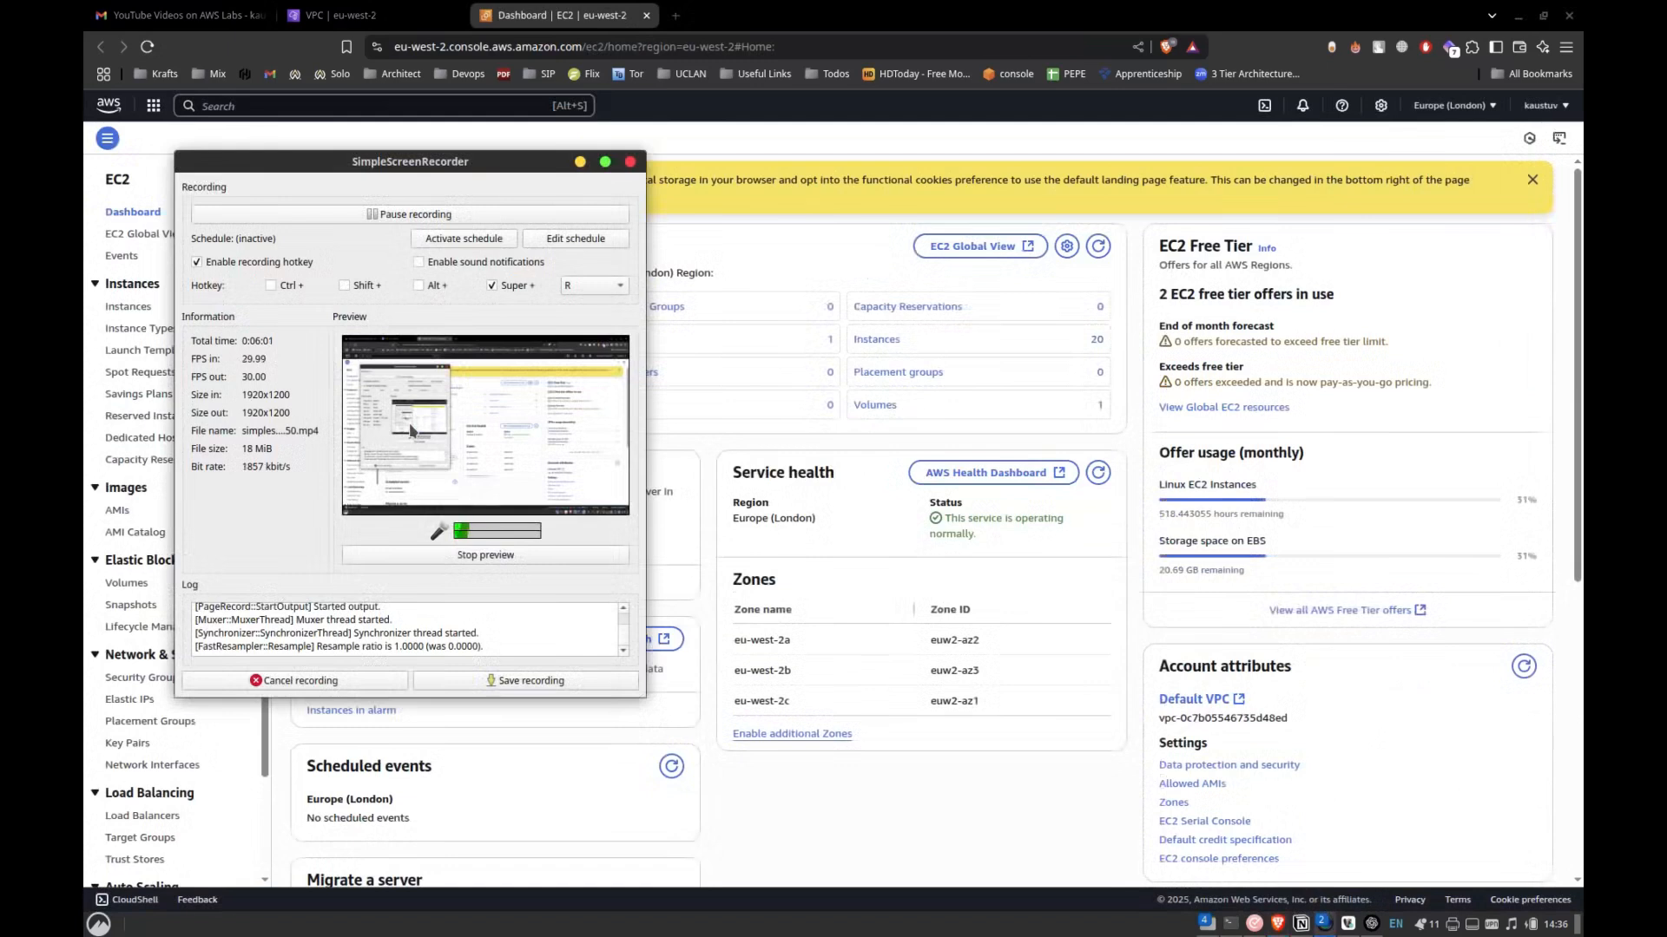
pyautogui.hotkey('alt', 'Tab')
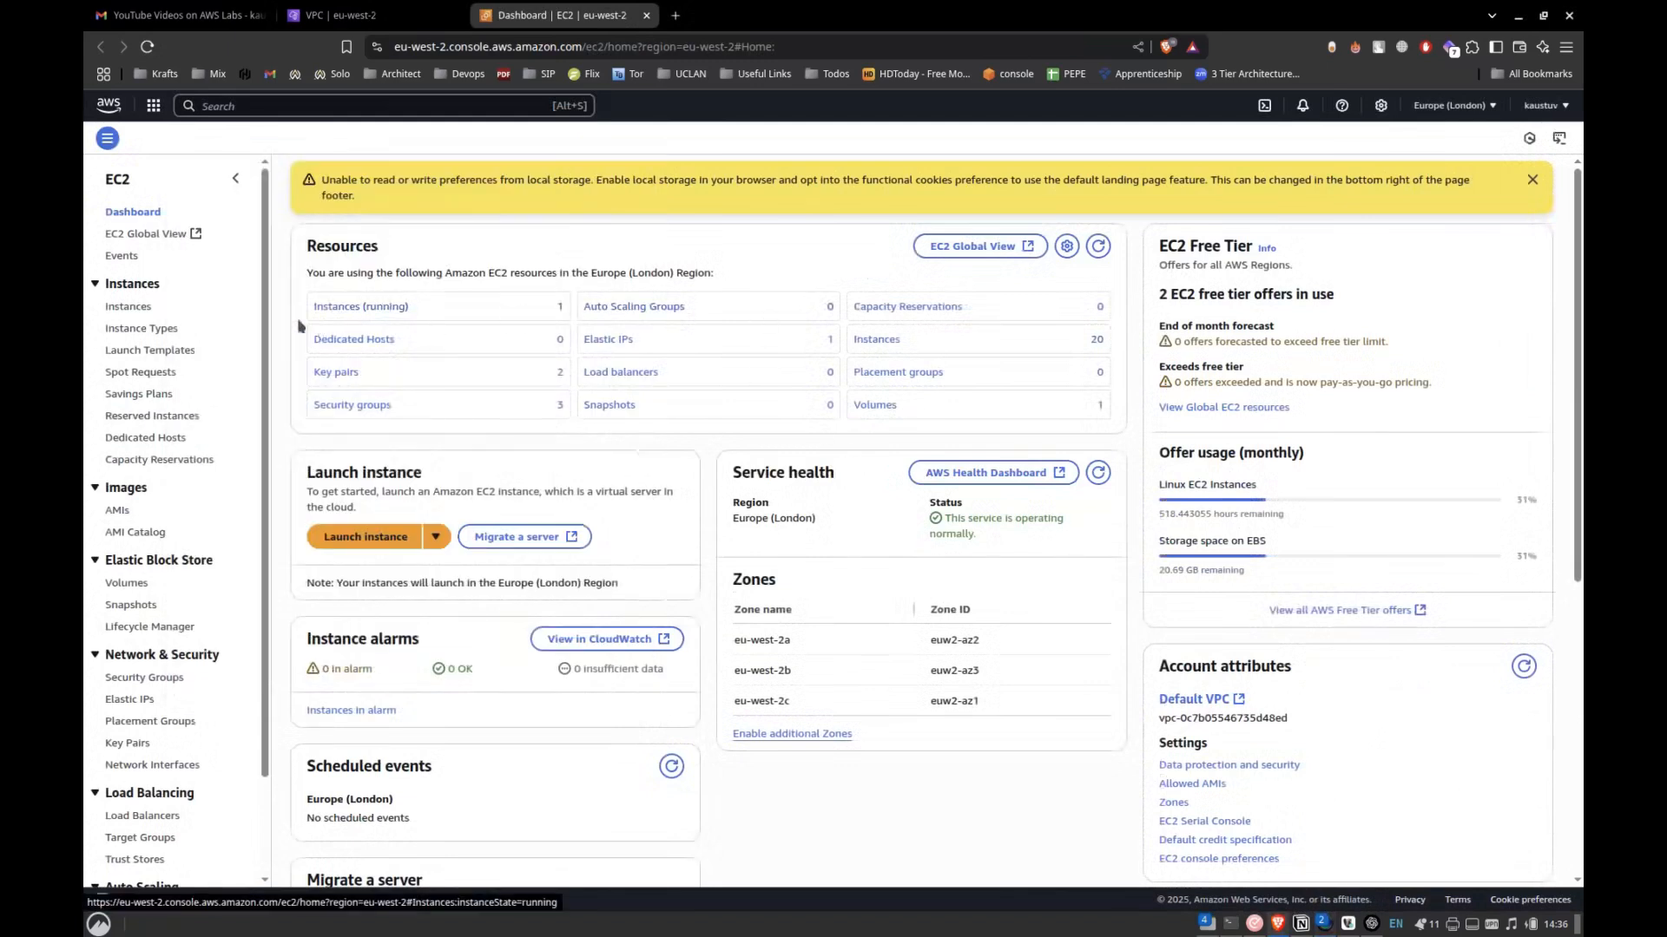
# Start a new EC2 launch template with the name Custom-Template and the version description v1.
pyautogui.click(150, 350)
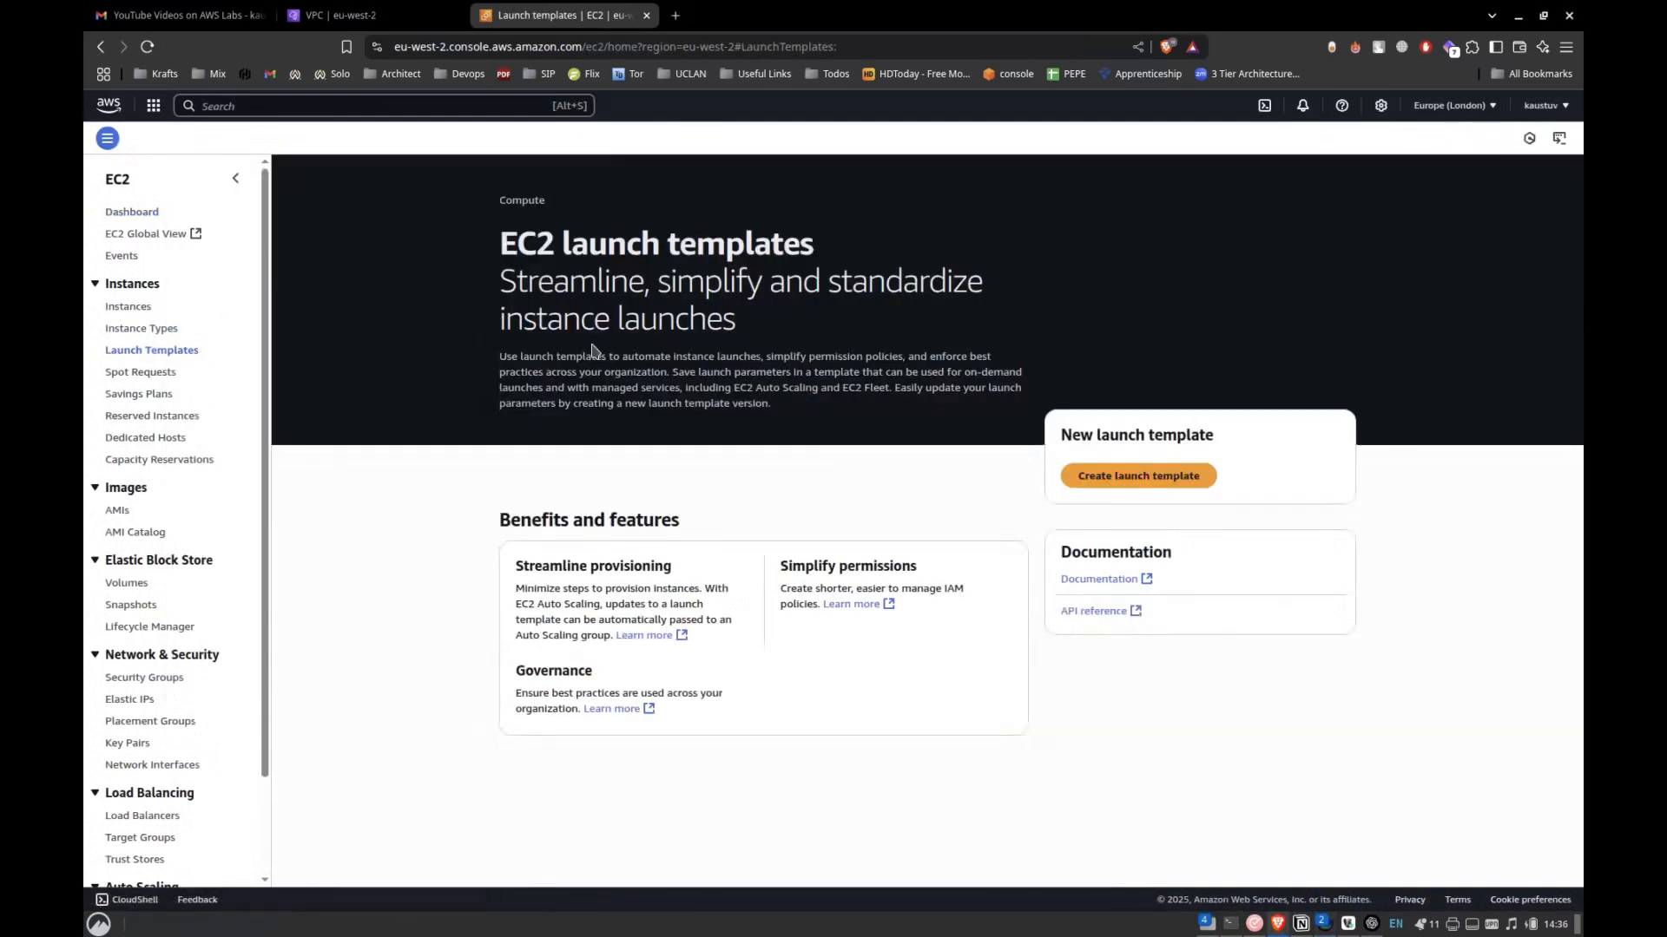
pyautogui.click(1196, 476)
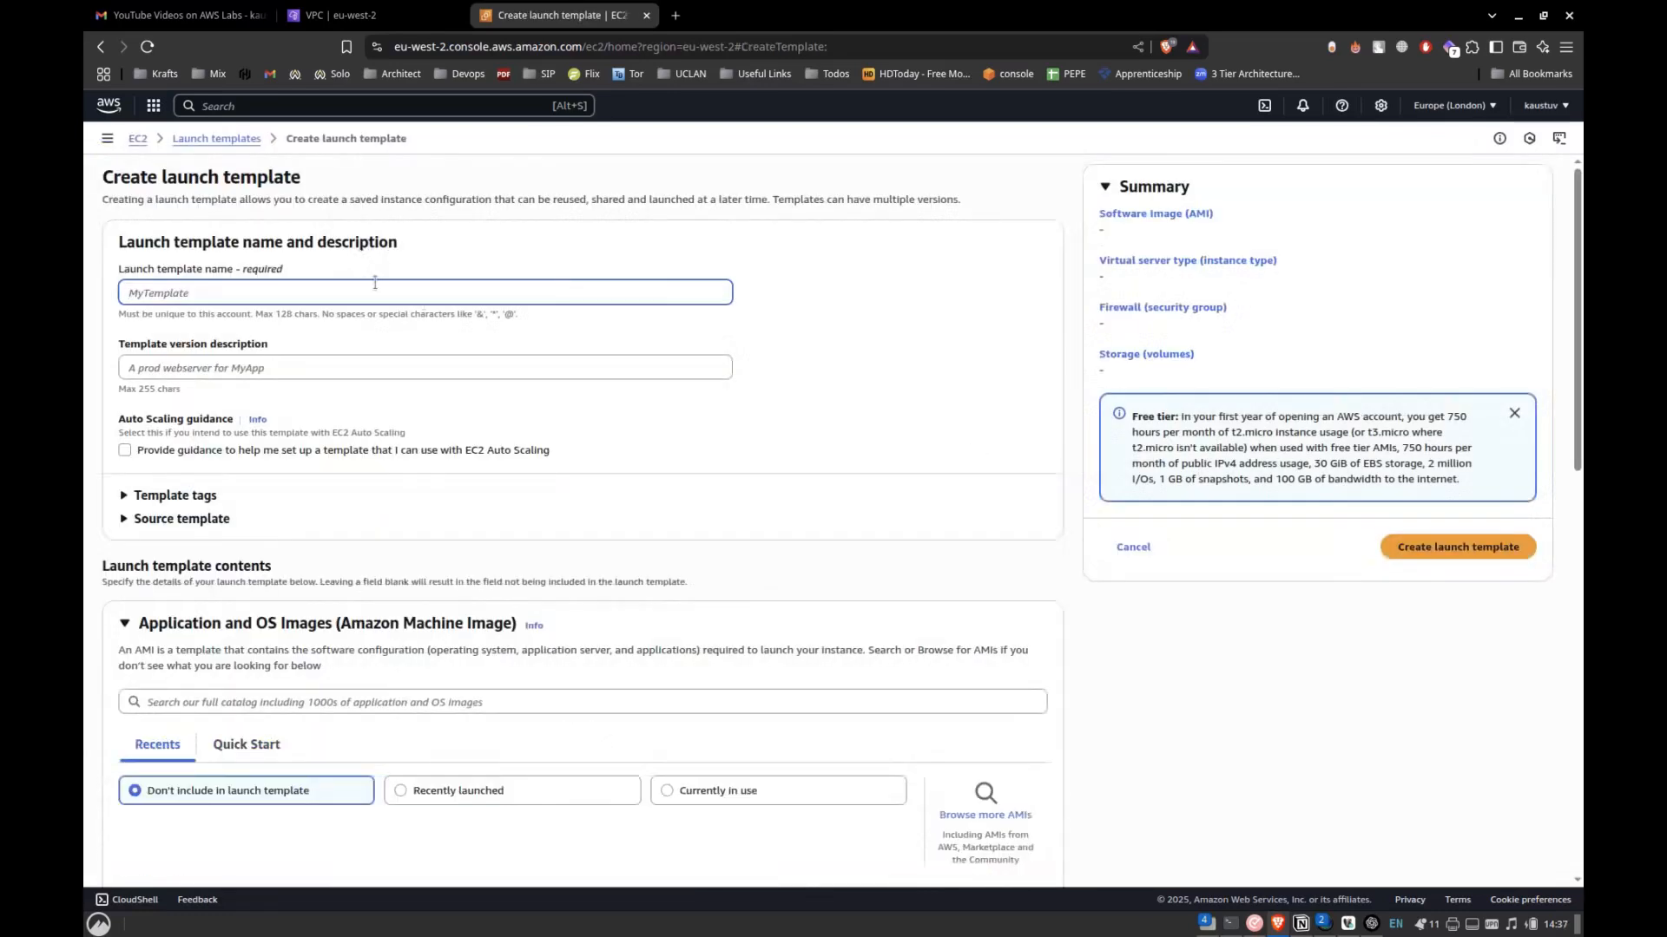
pyautogui.write('Te')
pyautogui.press('BackSpace')
pyautogui.write('Custom-TEm')
pyautogui.press('BackSpace')
pyautogui.press('BackSpace')
pyautogui.write('emplate')
pyautogui.click(235, 360)
pyautogui.write('v1')
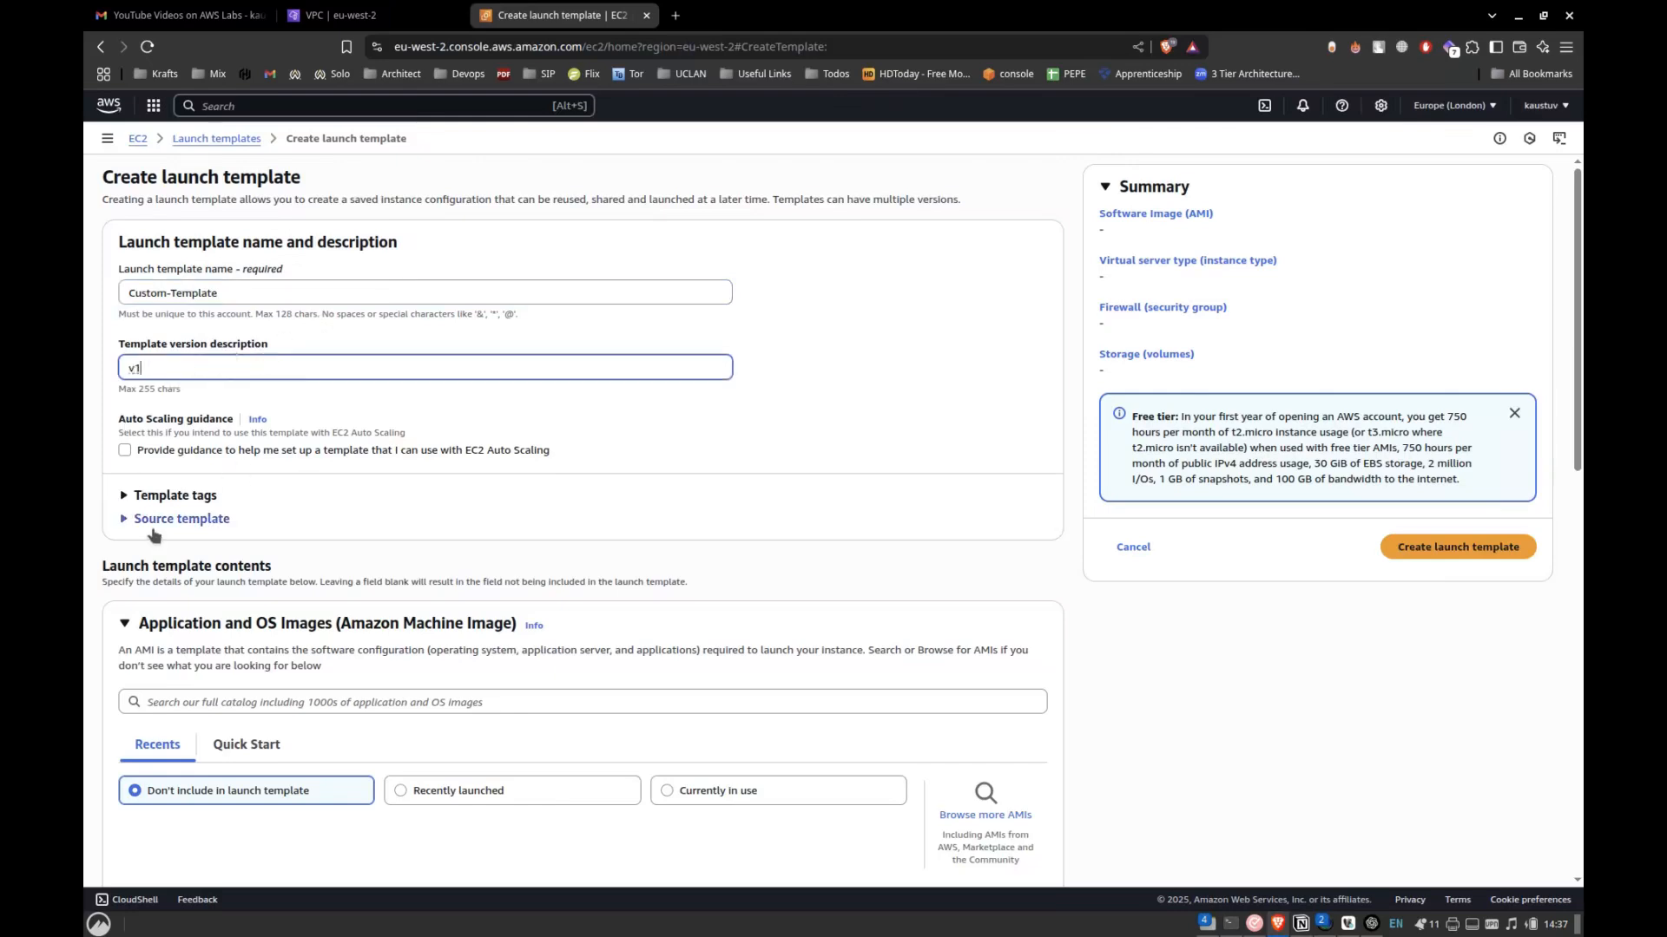
# Choose the Amazon Linux 2023 kernel-6.1 AMI and the t2.micro instance type for the launch template.
pyautogui.scroll(-3, 200, 520)
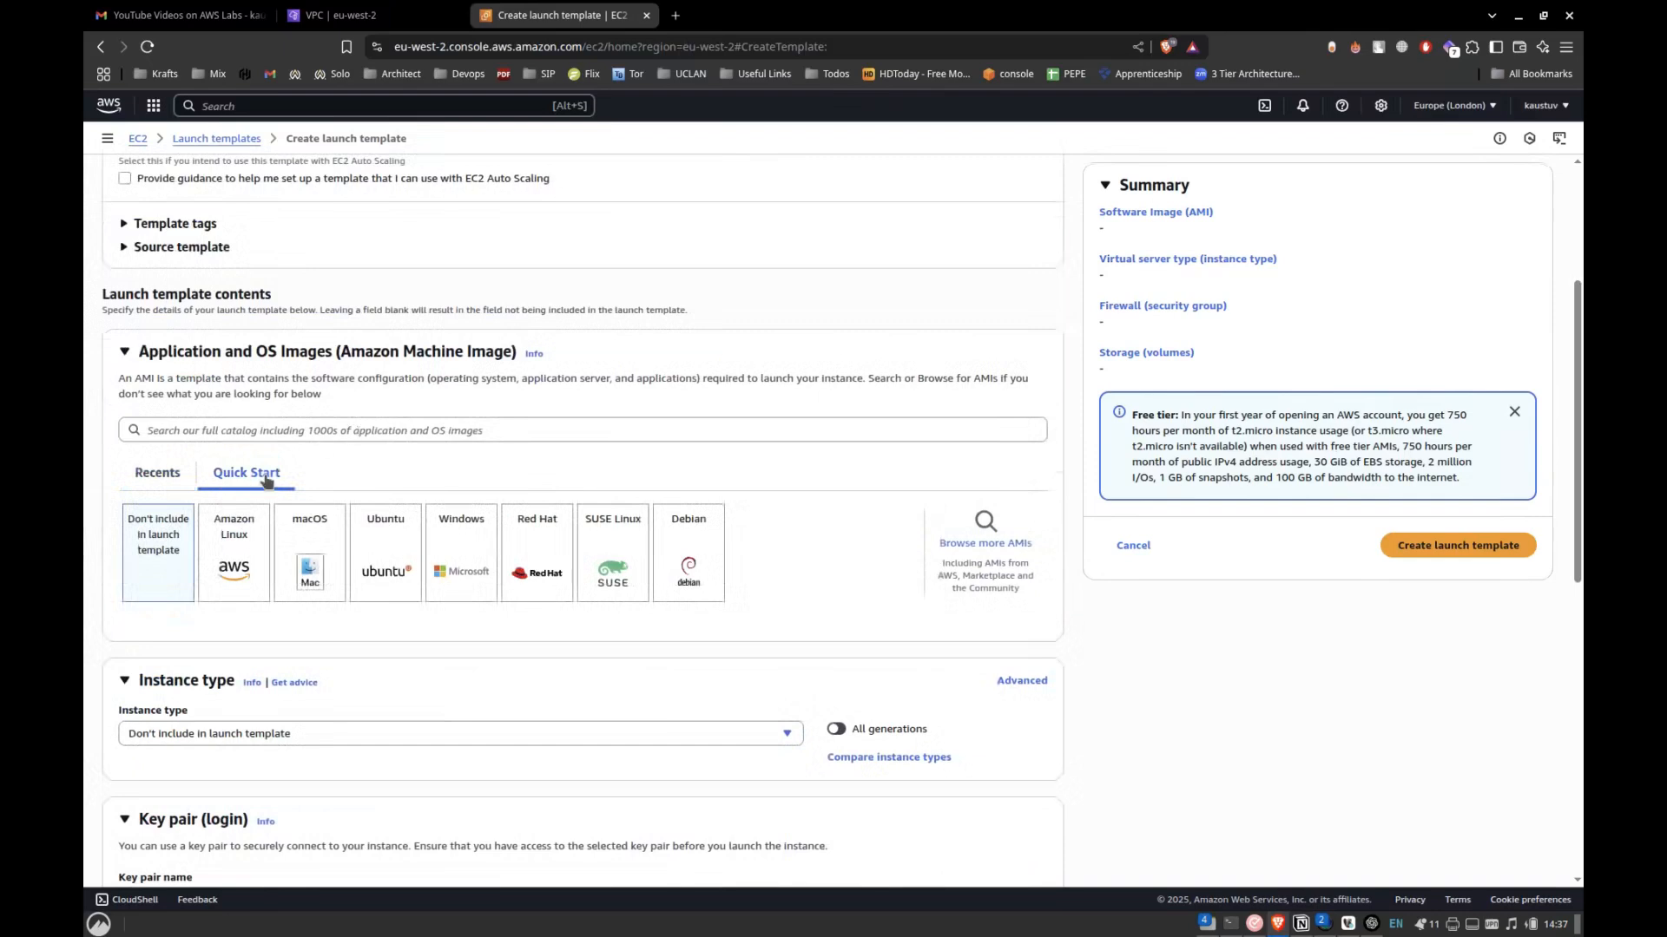
pyautogui.click(231, 553)
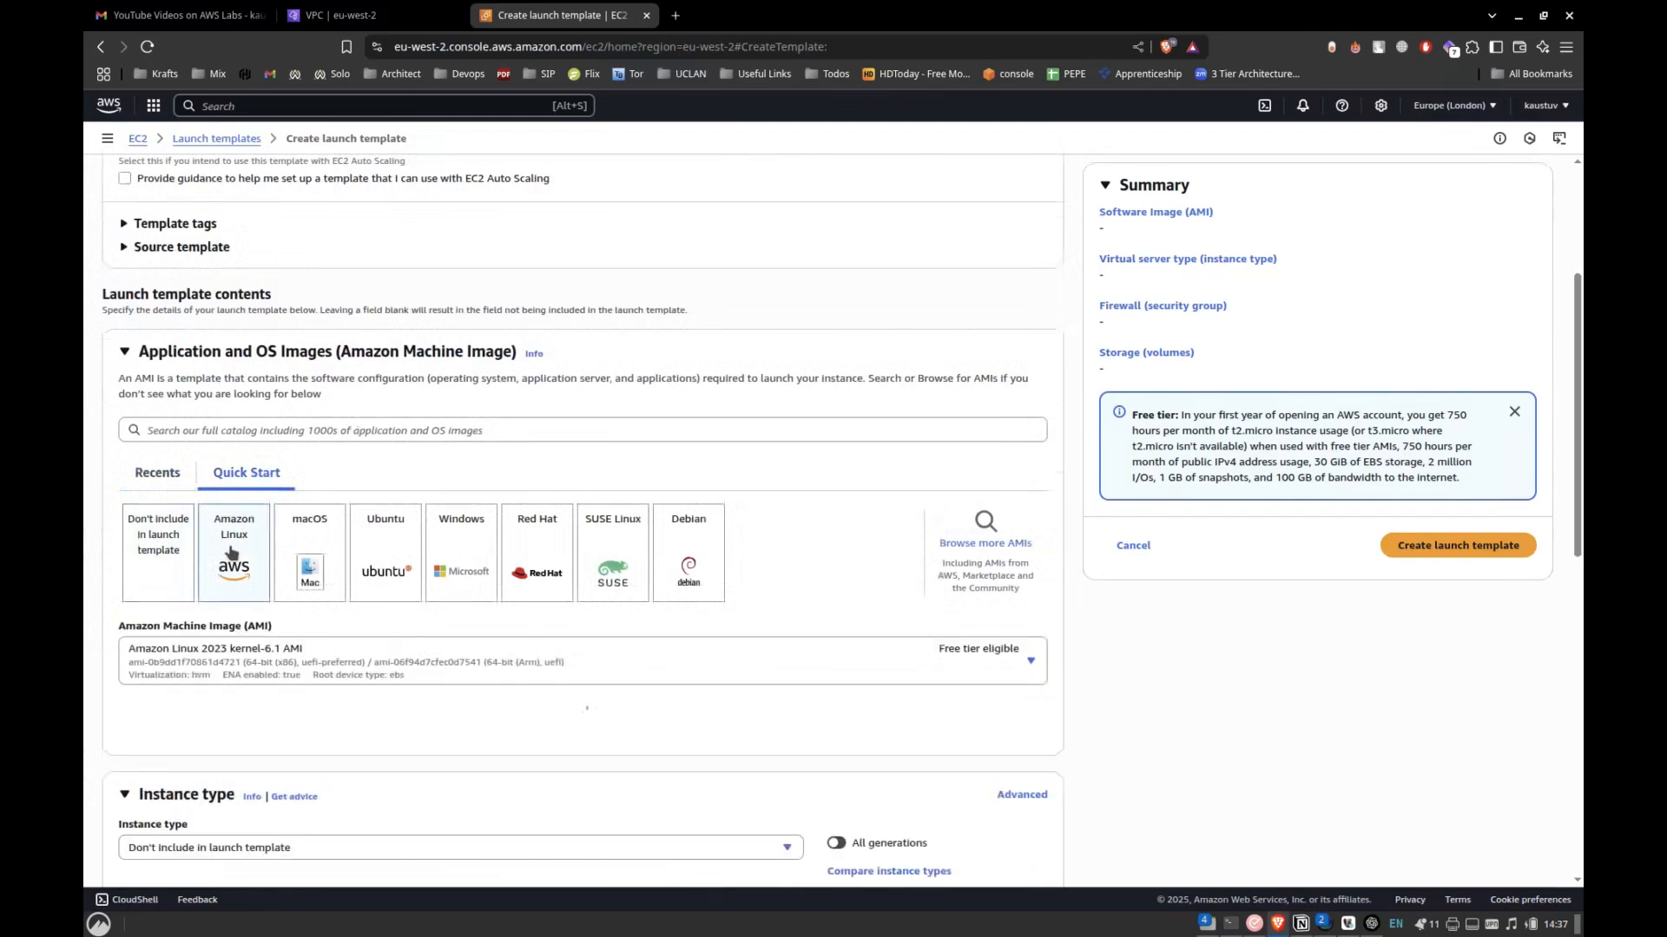
pyautogui.scroll(-5, 231, 554)
pyautogui.scroll(2, 625, 454)
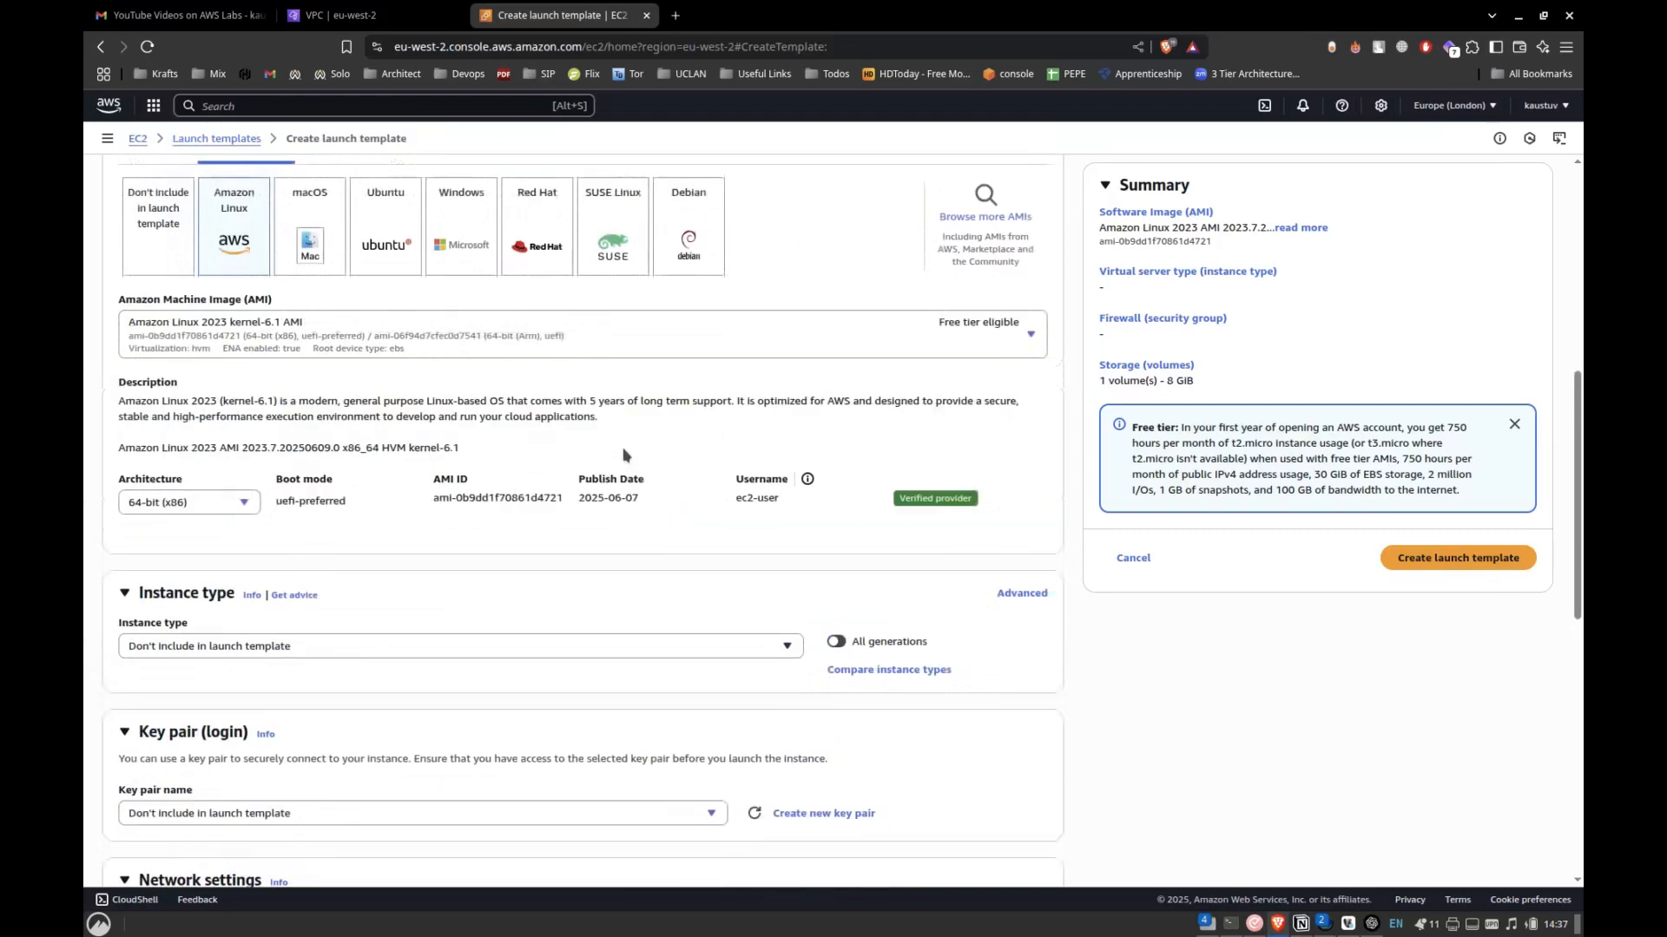
pyautogui.click(306, 642)
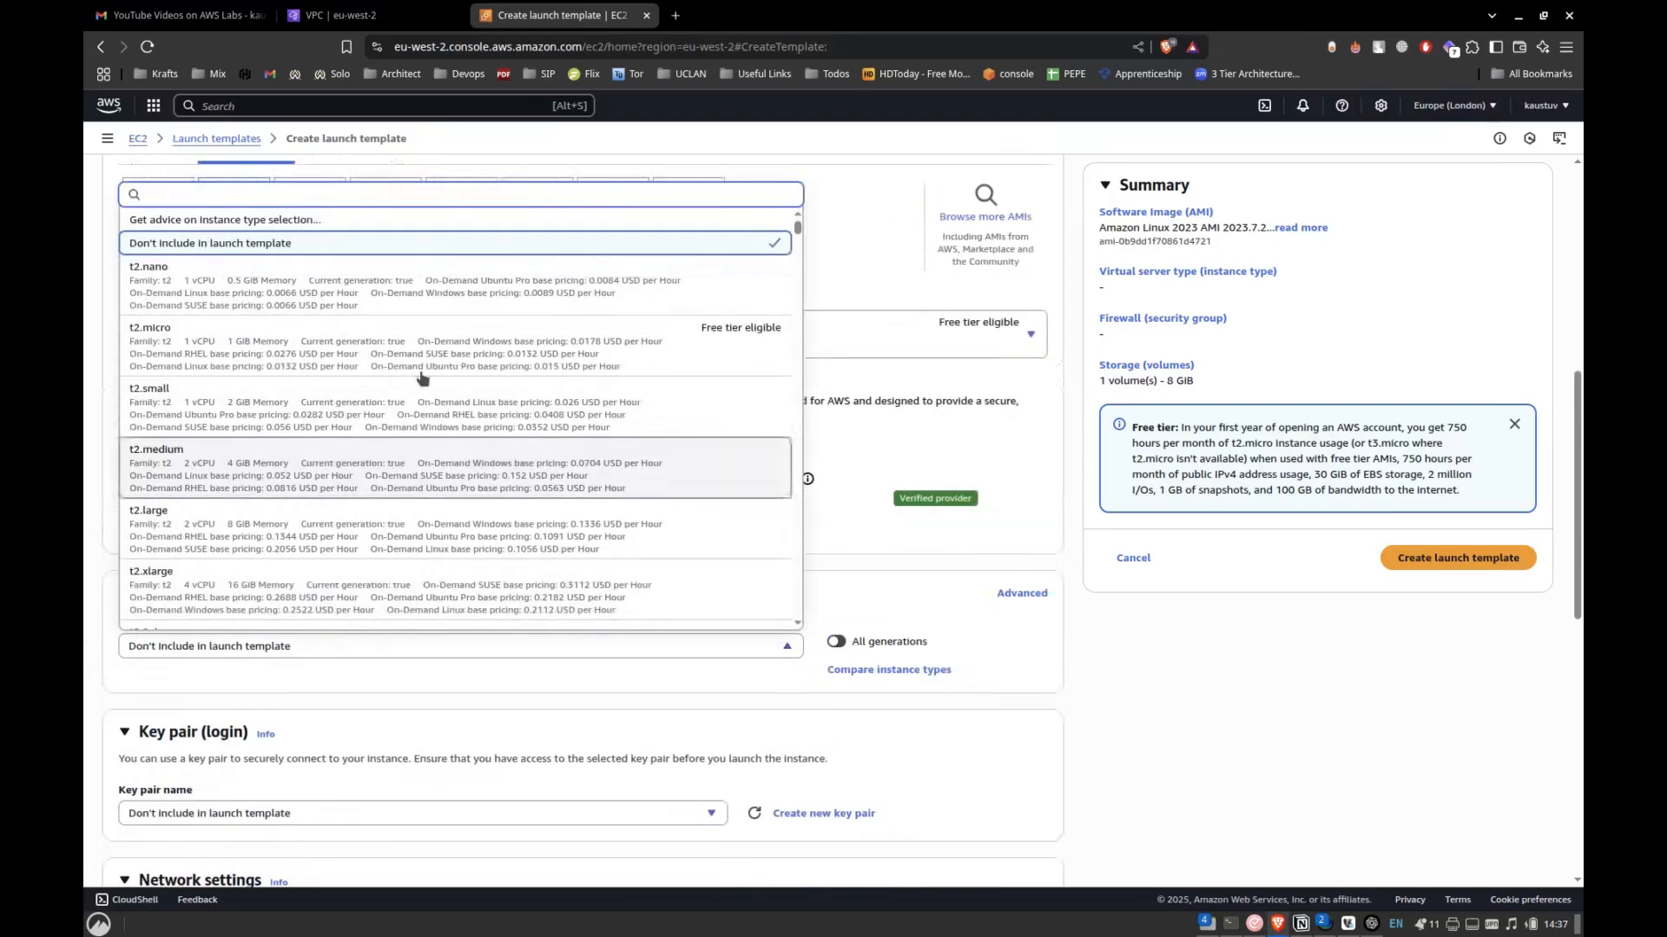
pyautogui.click(334, 363)
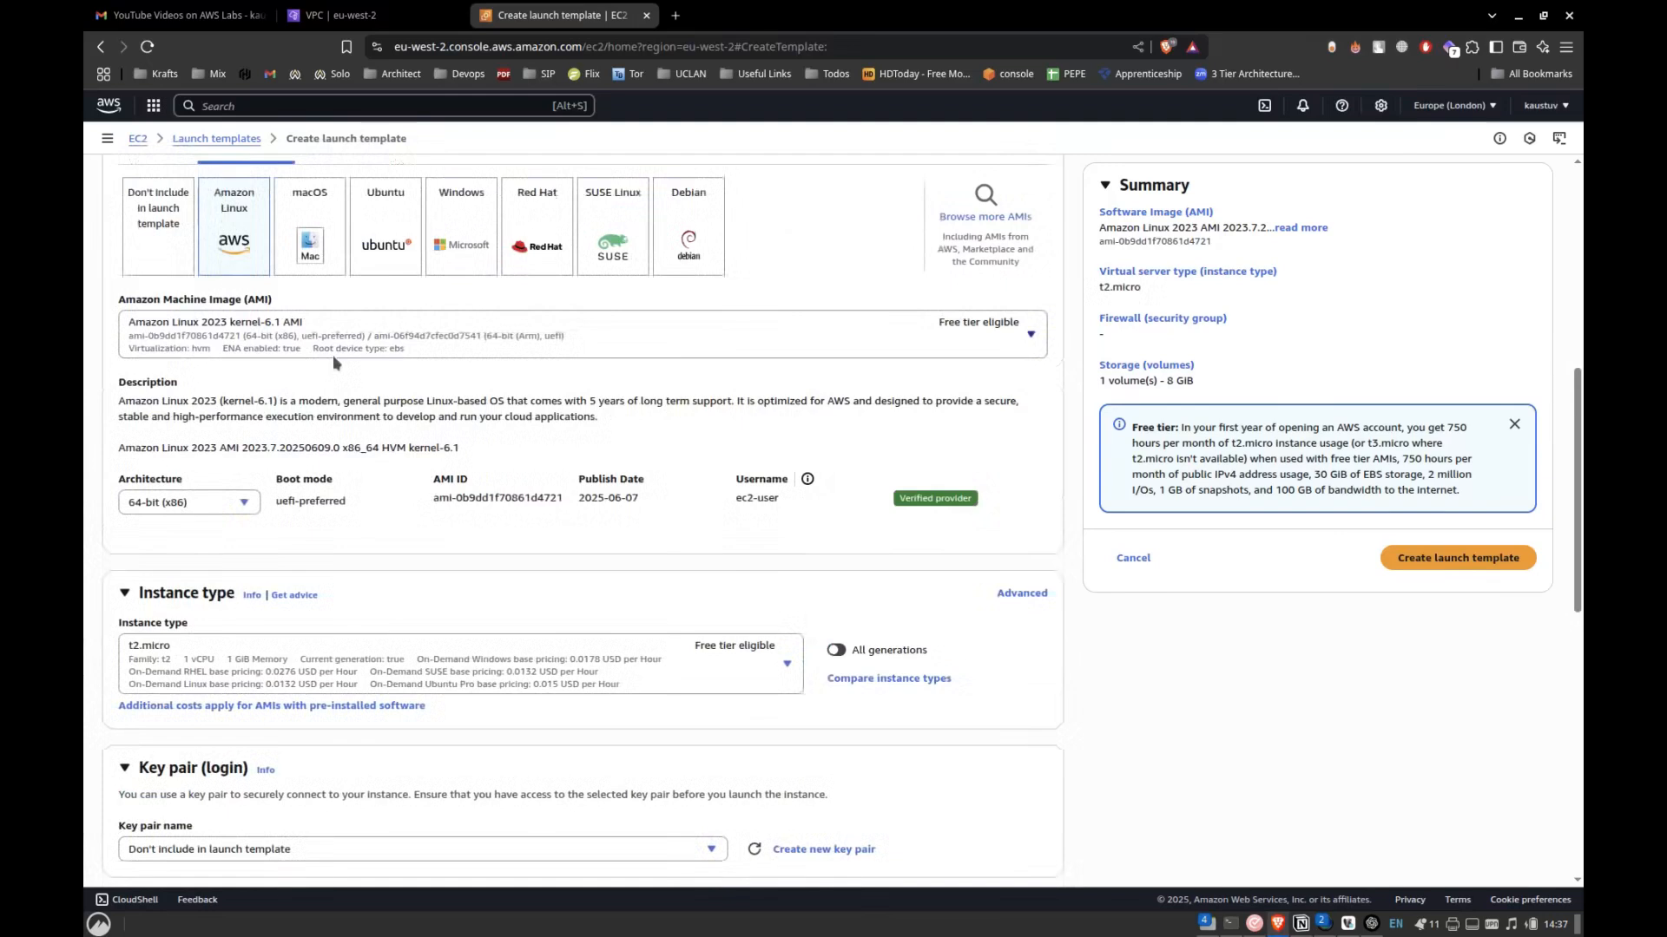
# Select the 3tier key pair as the launch template's login key pair.
pyautogui.scroll(-2, 419, 607)
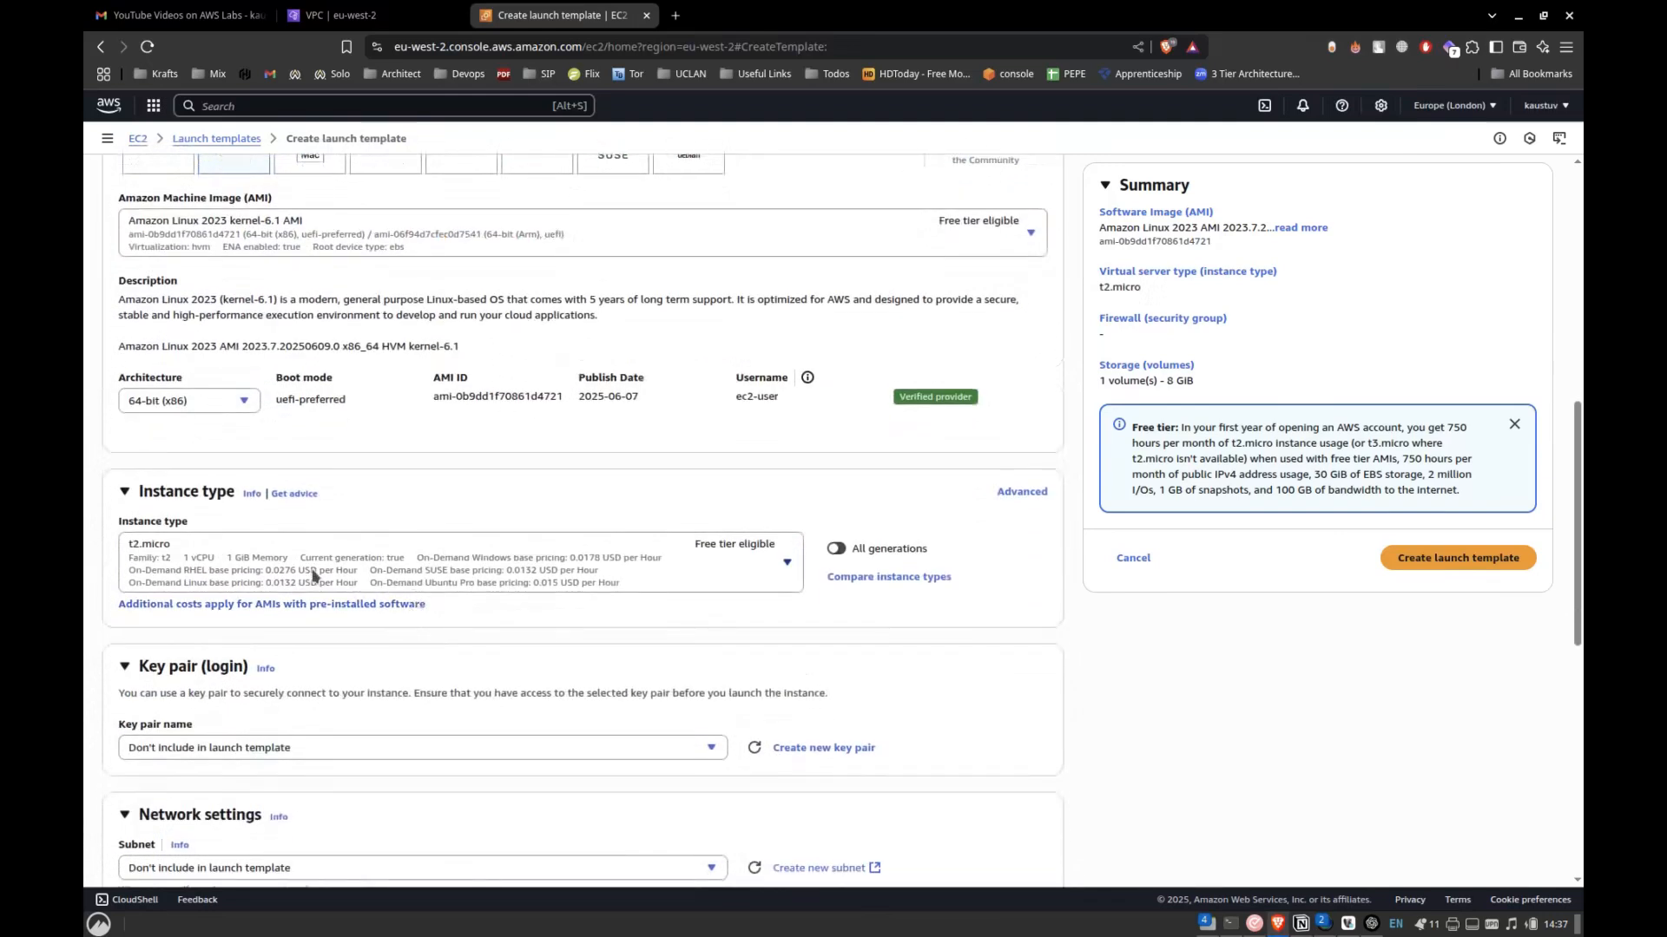
pyautogui.scroll(-1, 392, 653)
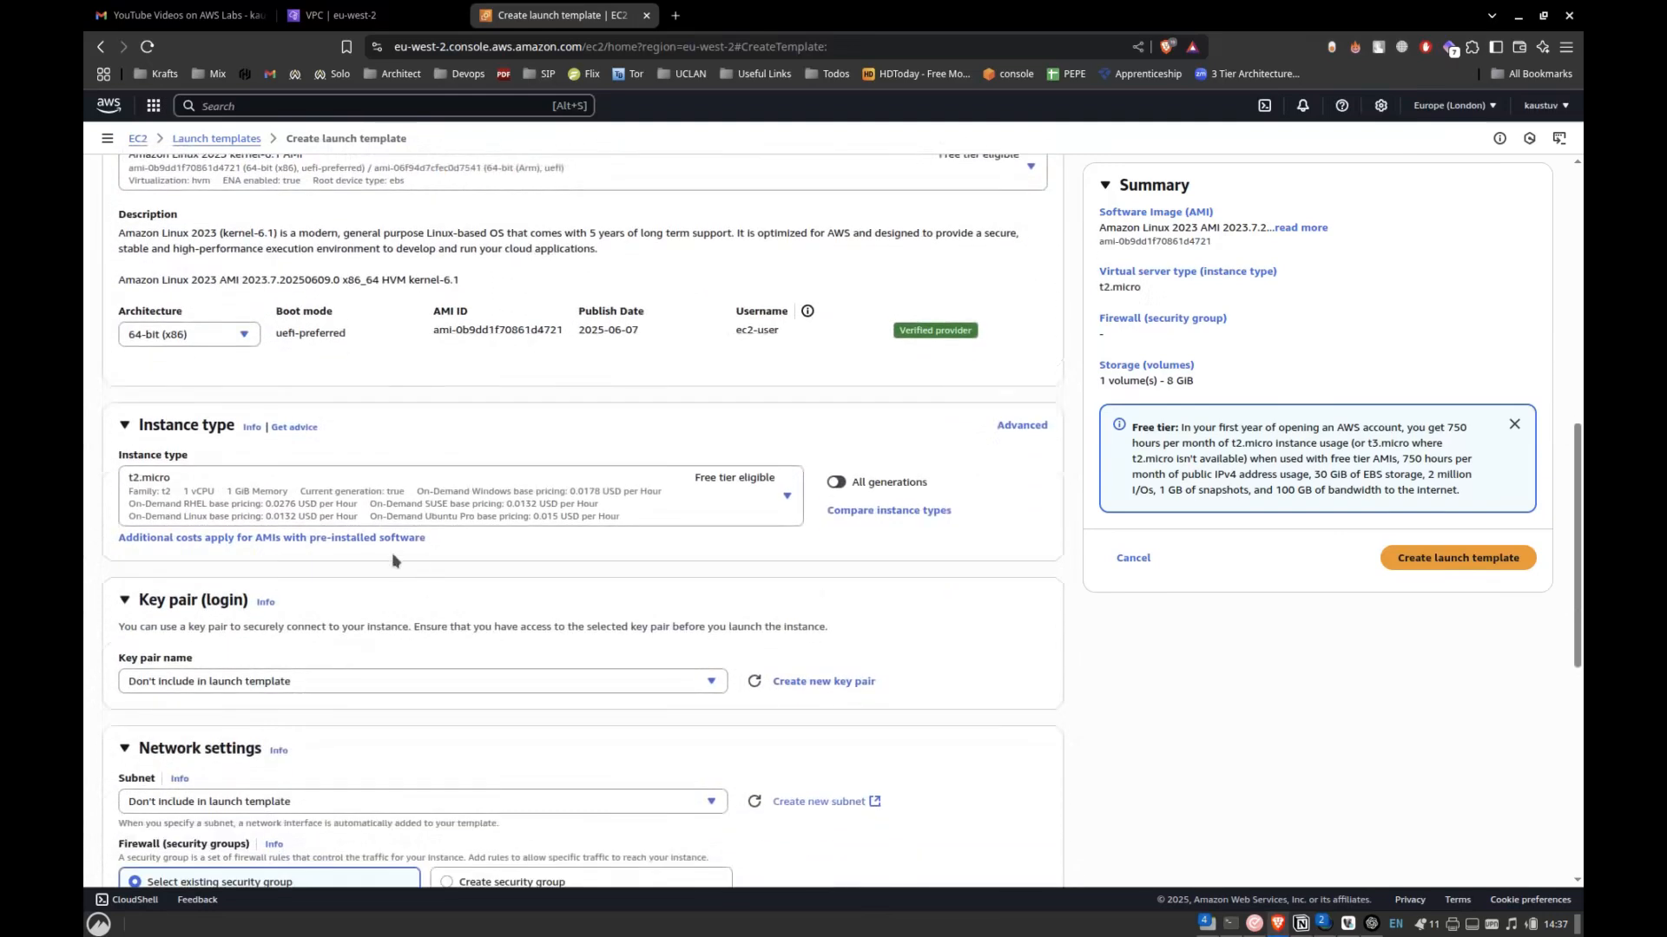
pyautogui.click(265, 679)
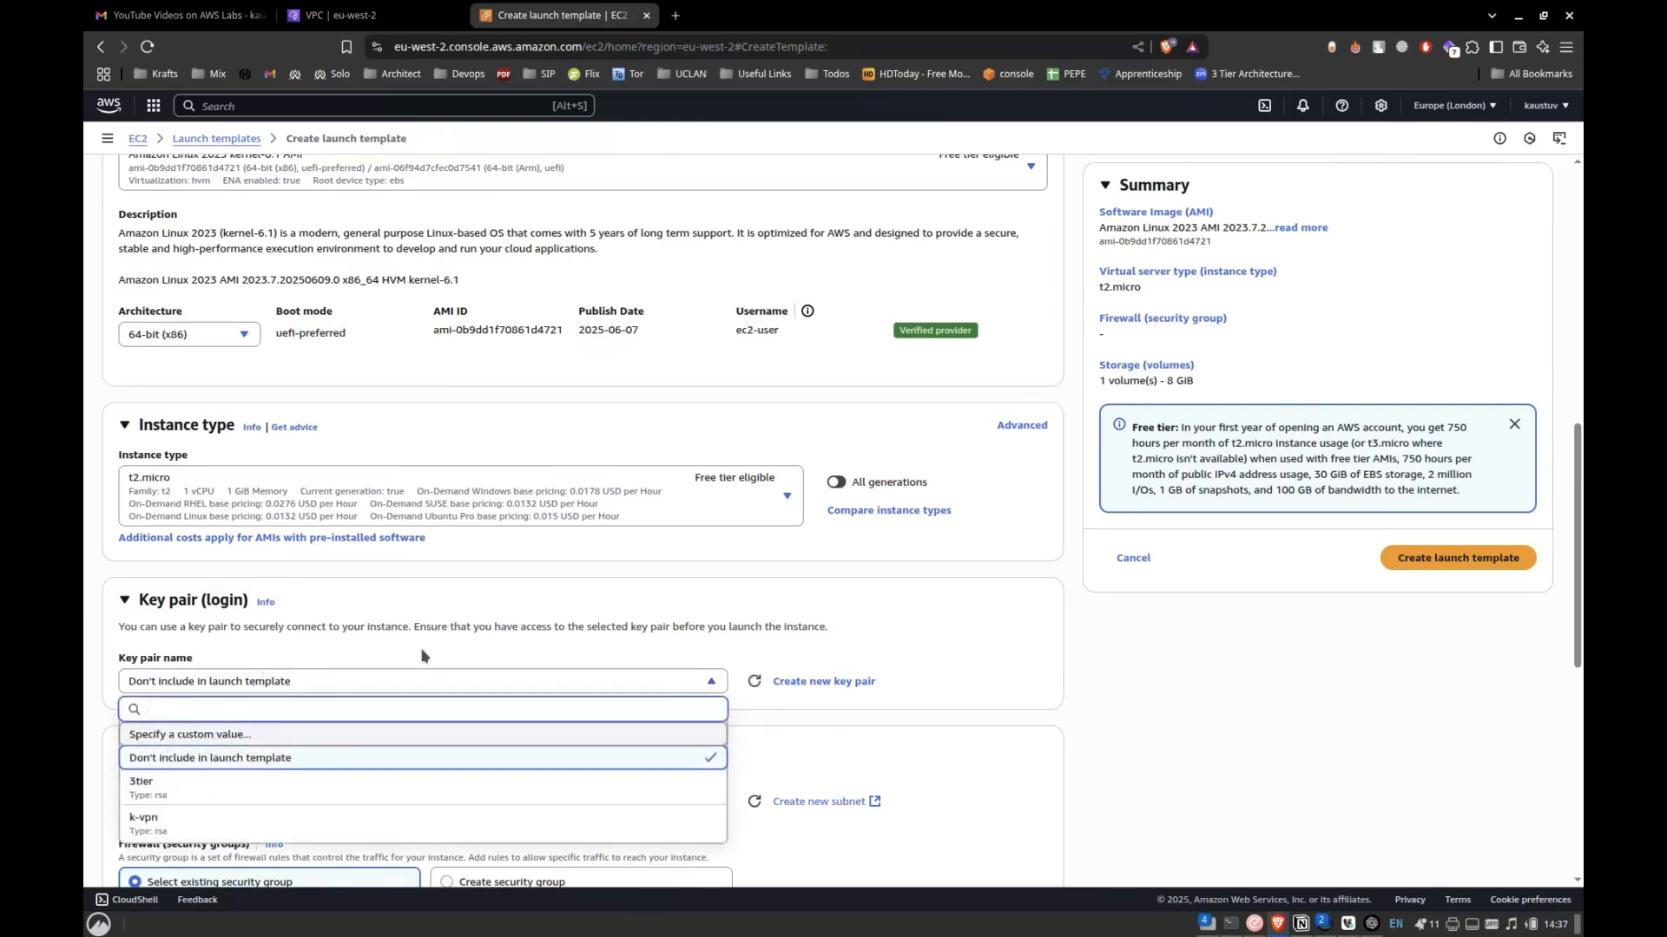
pyautogui.scroll(-3, 423, 655)
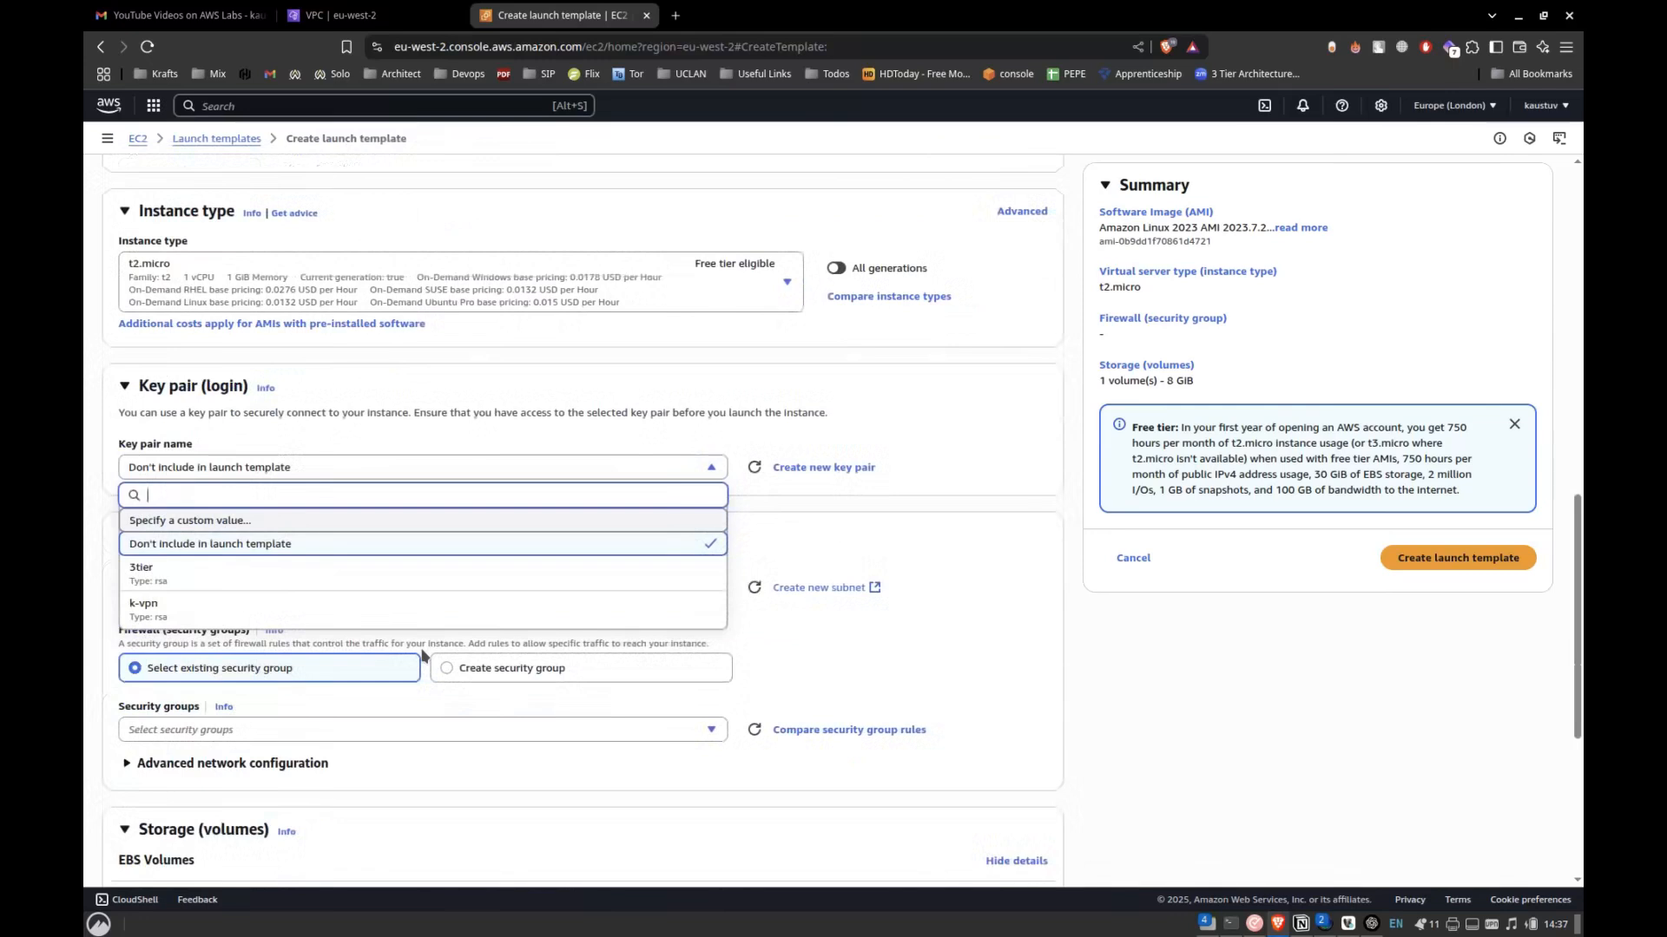
pyautogui.click(454, 573)
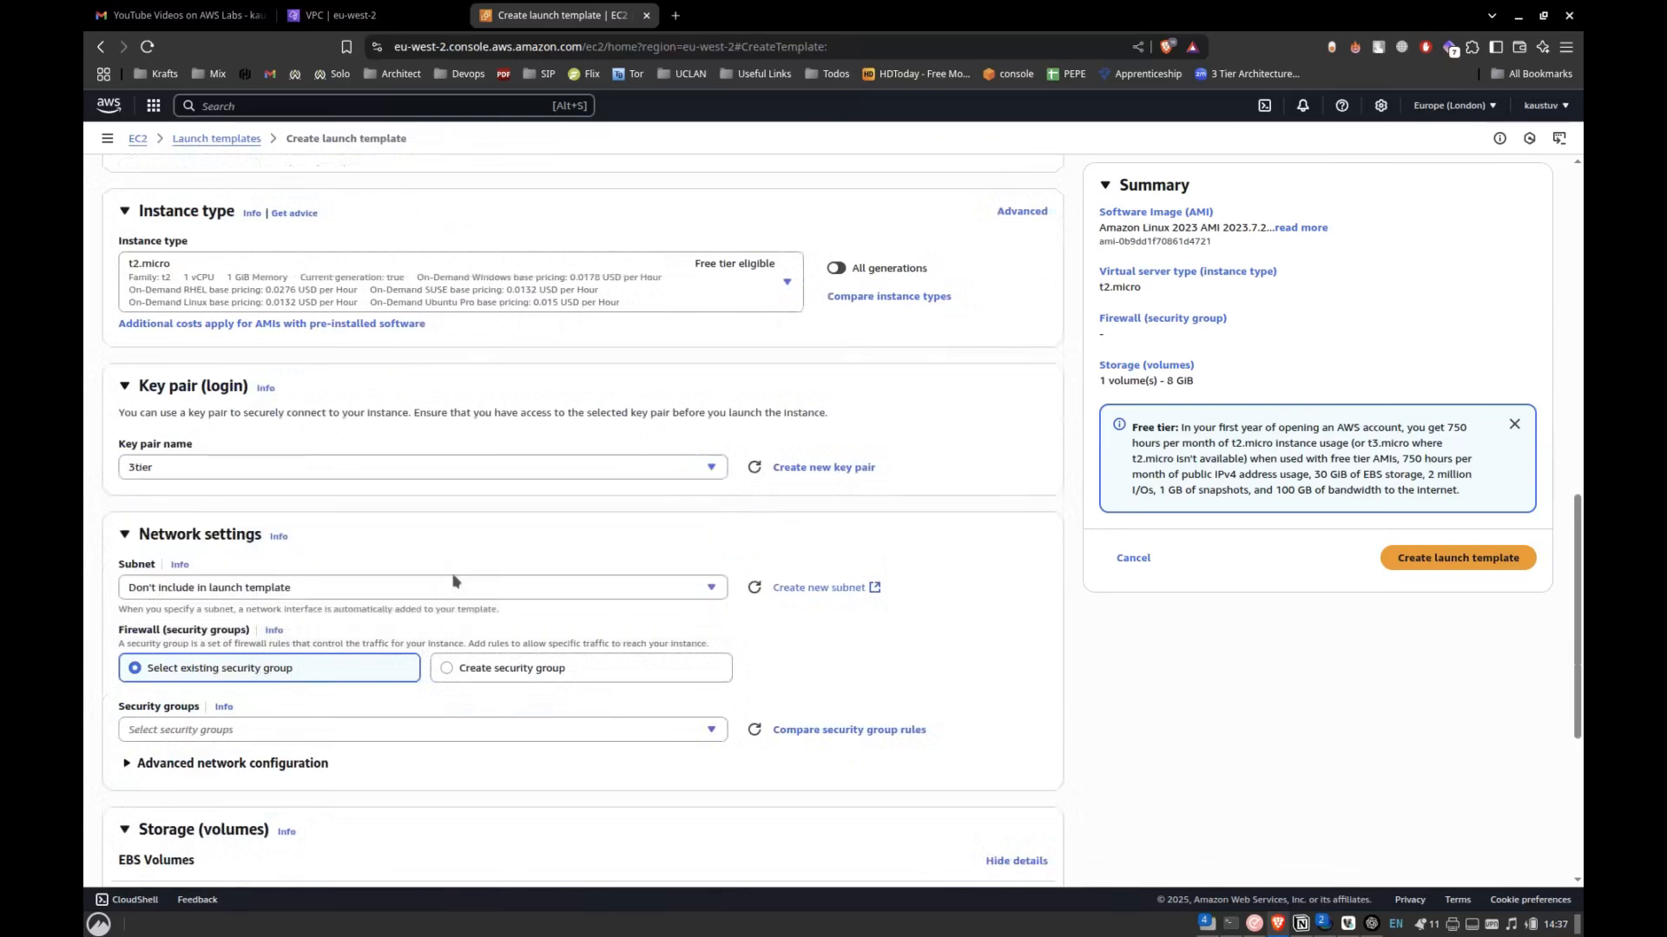
# Set the subnet in the network settings to Don't include in launch template.
pyautogui.click(379, 472)
pyautogui.click(301, 577)
pyautogui.click(303, 590)
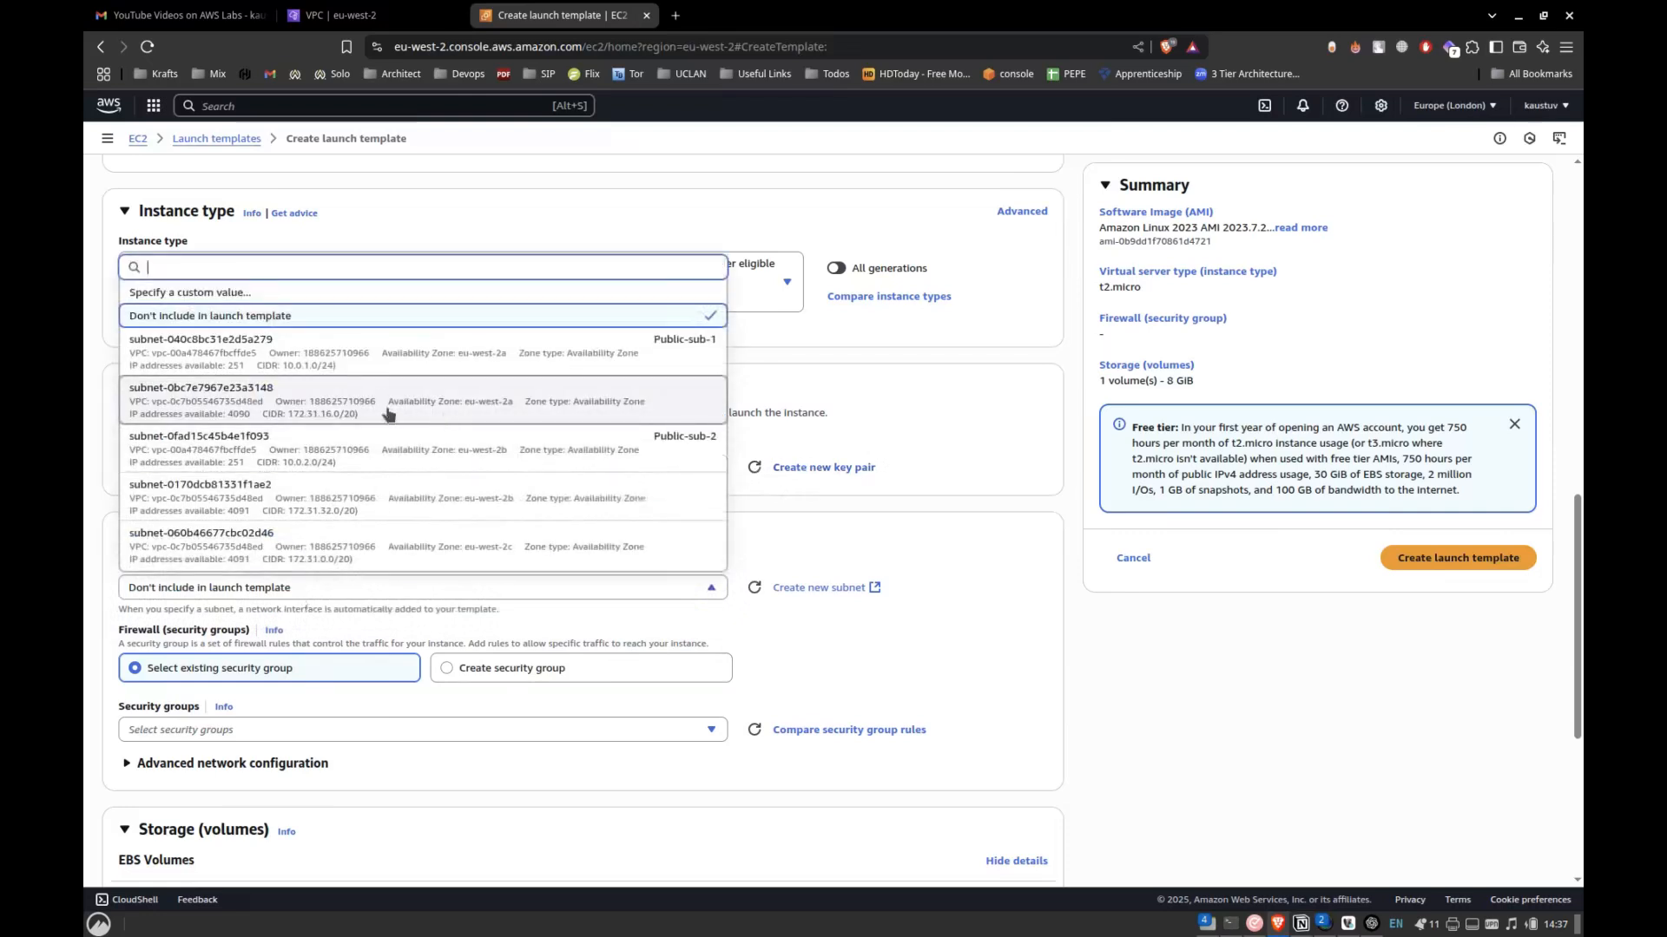
pyautogui.click(397, 322)
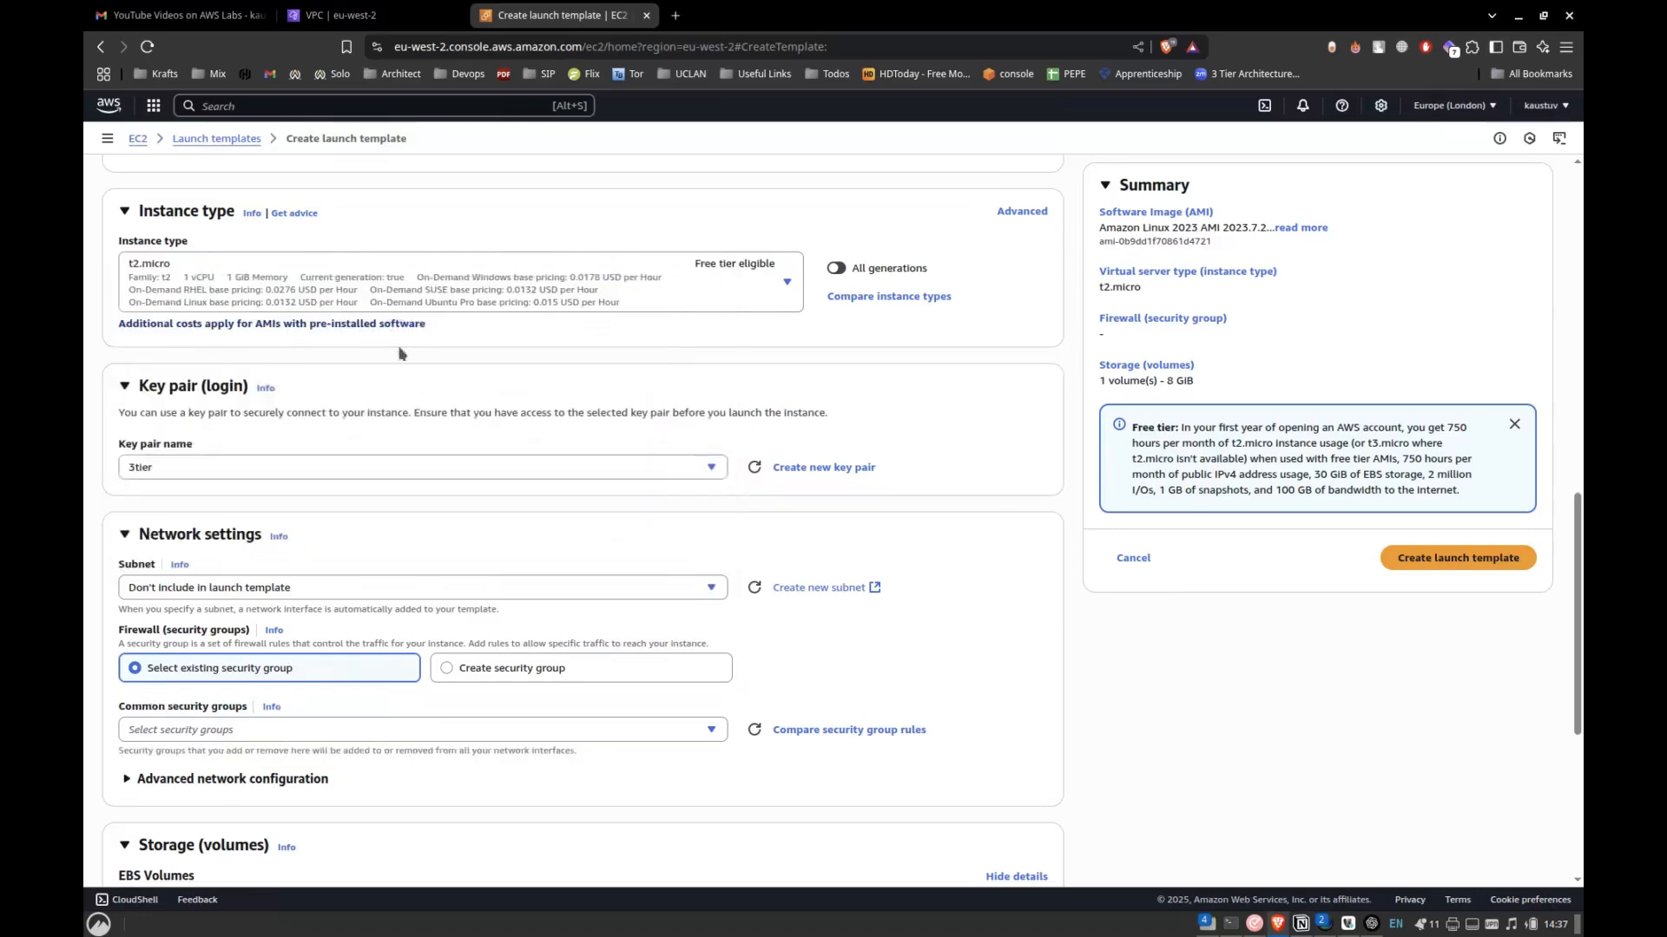
# Set up a new security group named Custom-SG-ASG-ALB with the description "80 and 22 open".
pyautogui.scroll(-2, 474, 600)
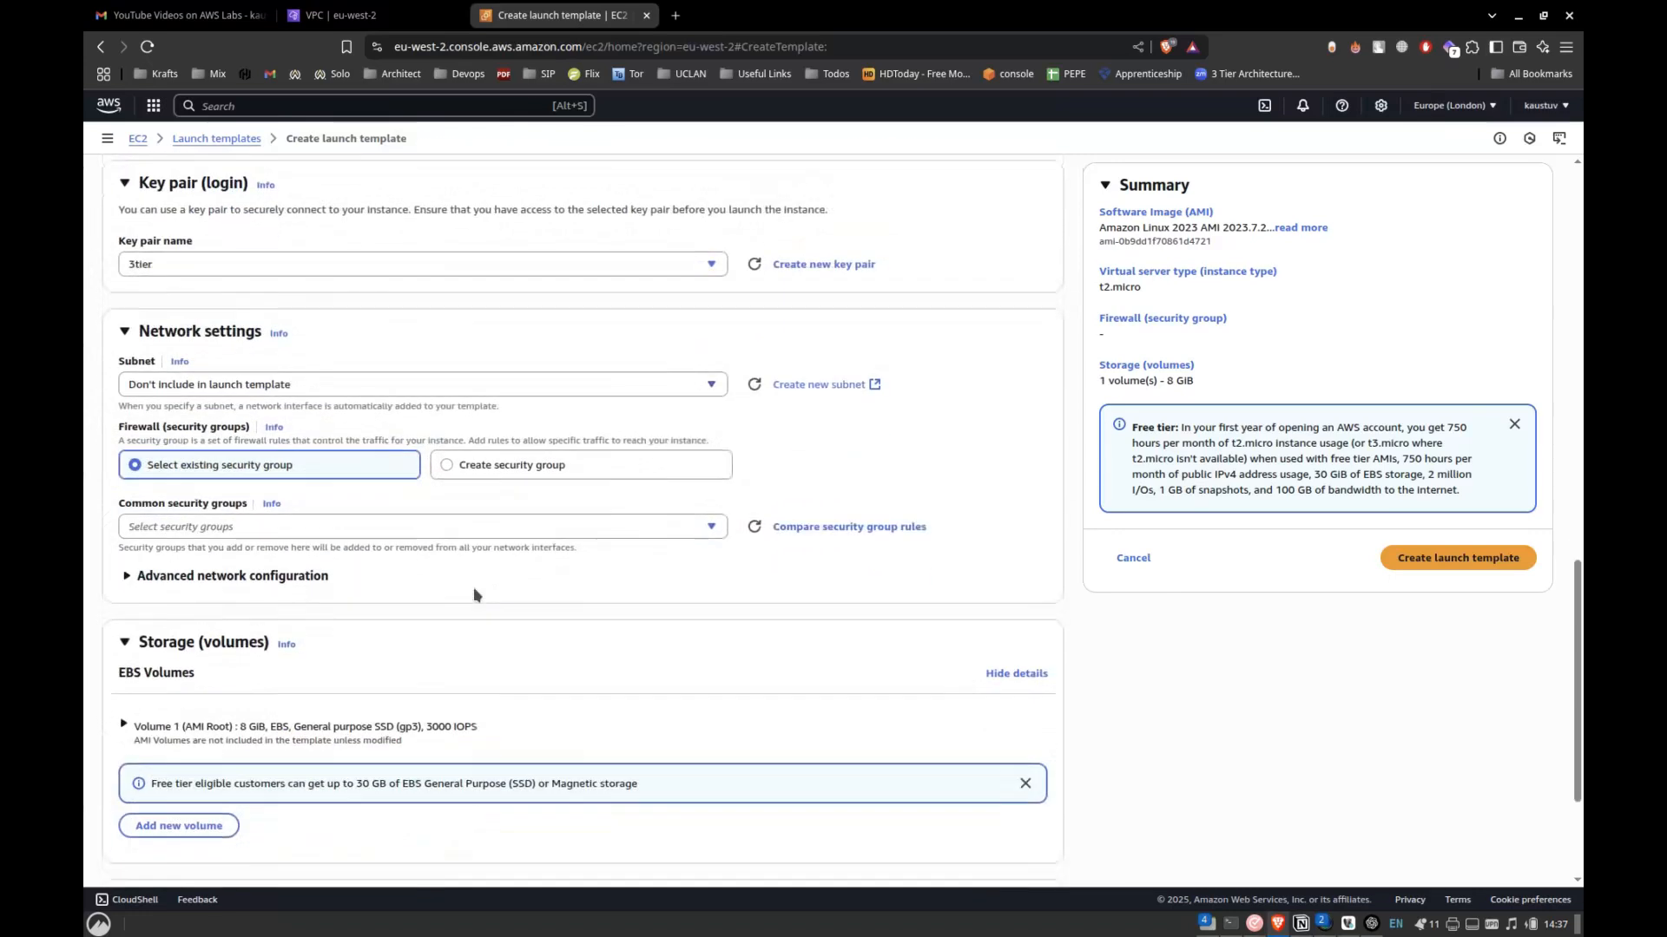
pyautogui.click(492, 467)
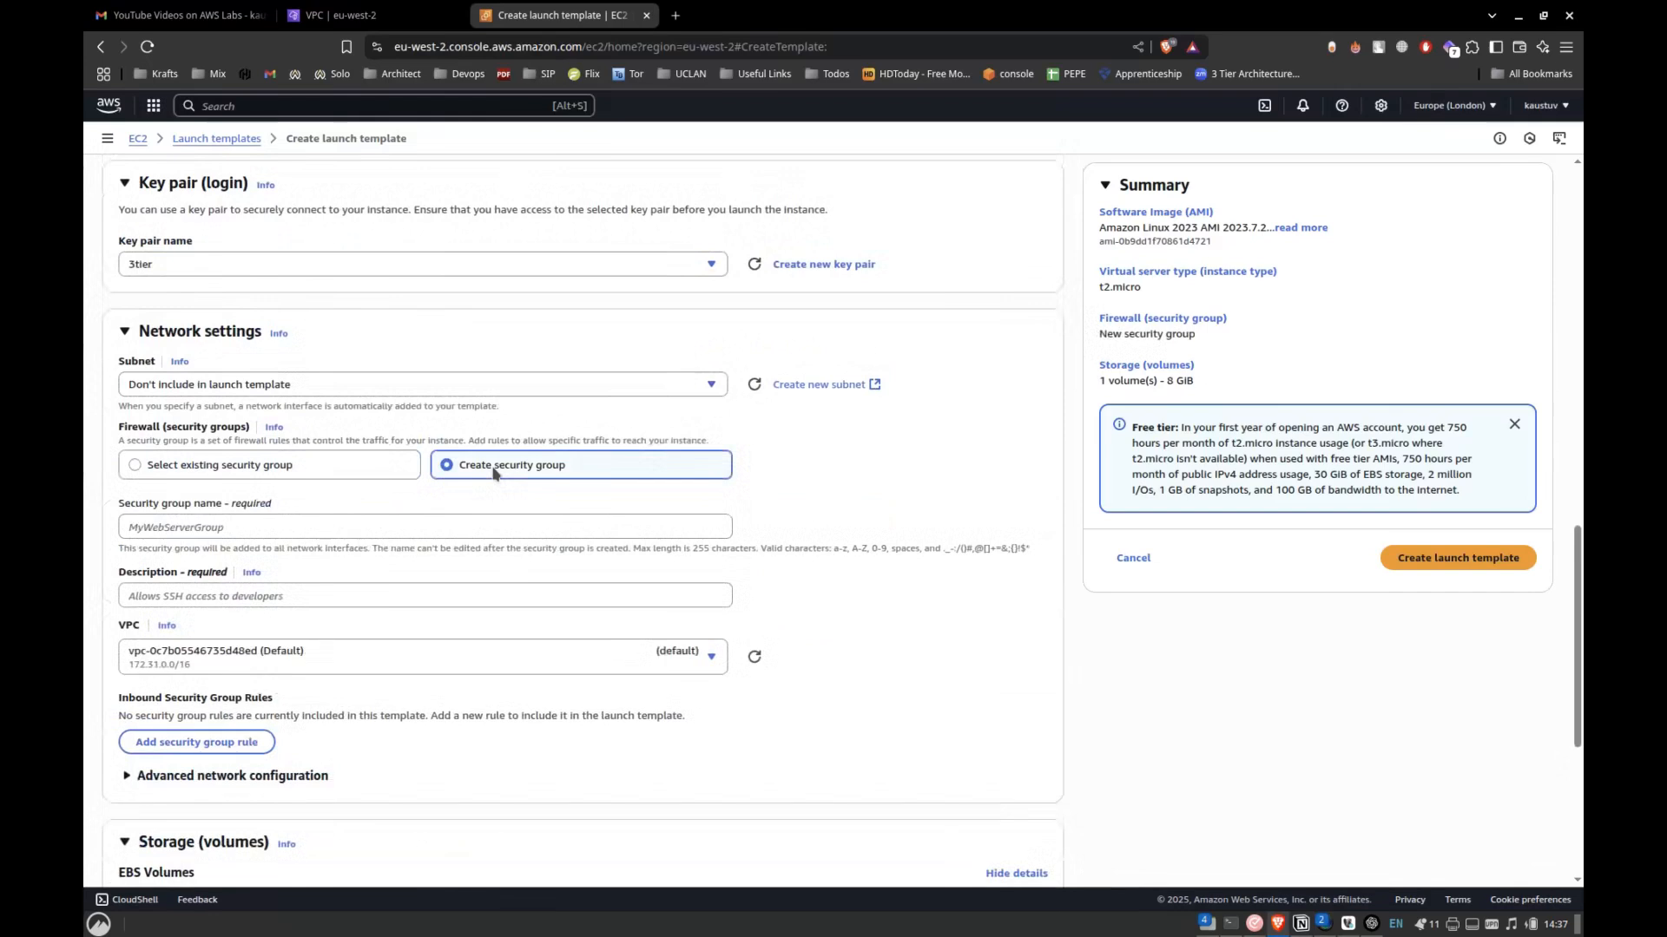
pyautogui.click(343, 530)
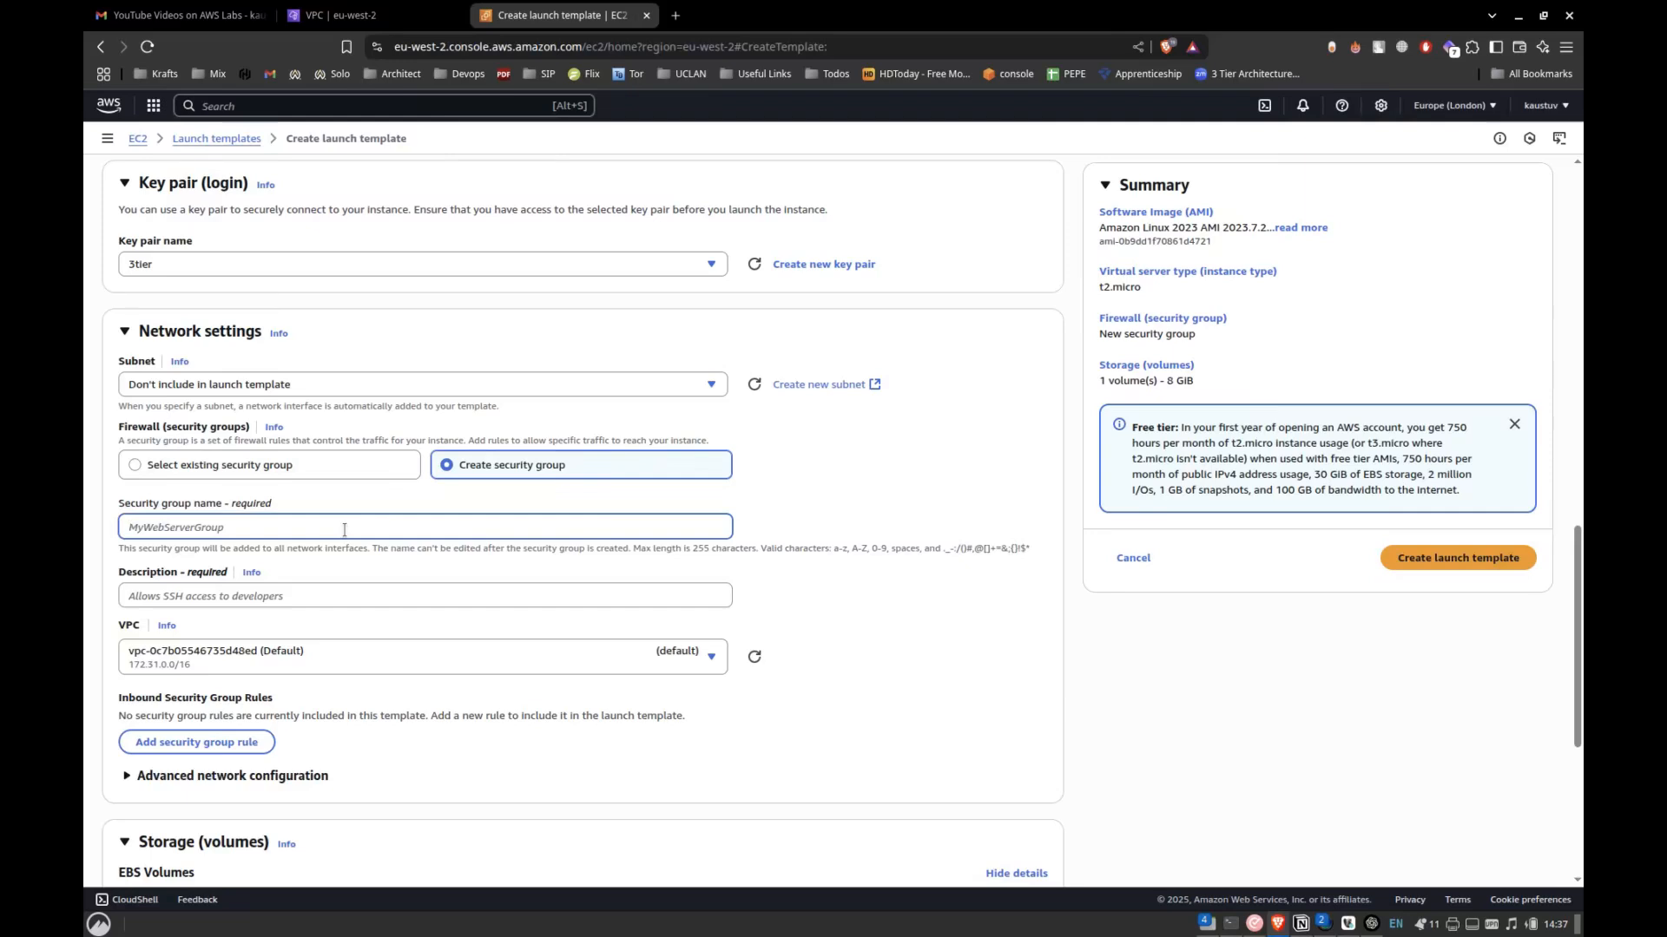
pyautogui.write('Custom-SG-ASG-ALB')
pyautogui.click(246, 593)
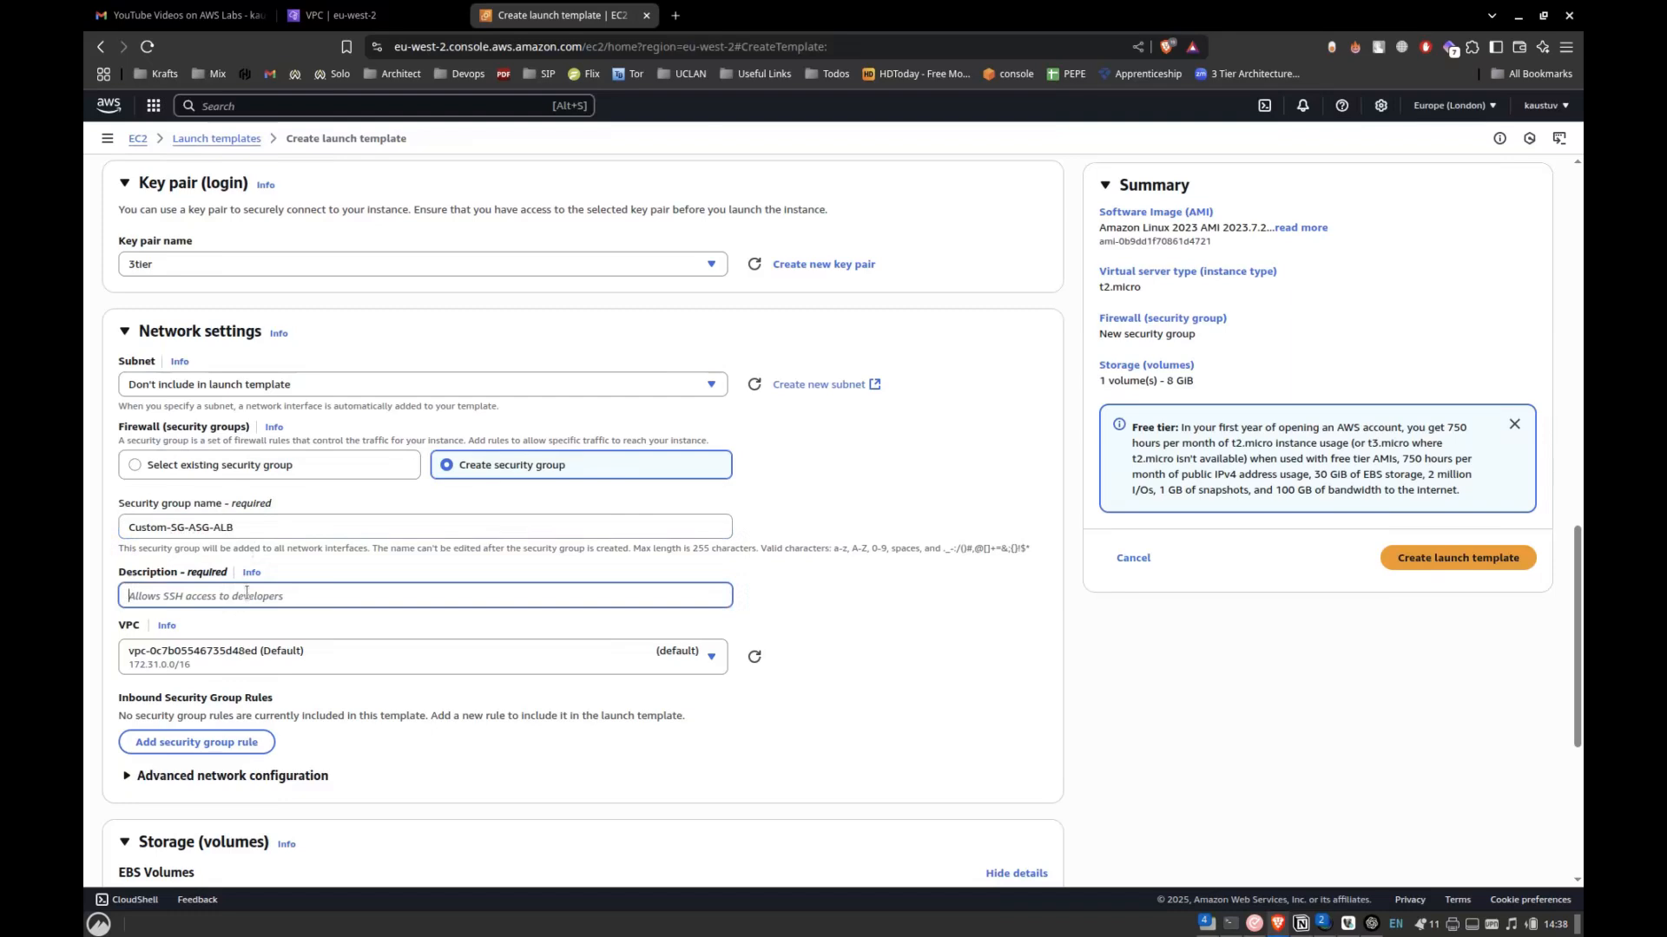
pyautogui.write('80 and 22 ')
pyautogui.write('oe')
pyautogui.write('pen')
# Assign the new security group to the Custom-VPC network.
pyautogui.scroll(-1, 227, 603)
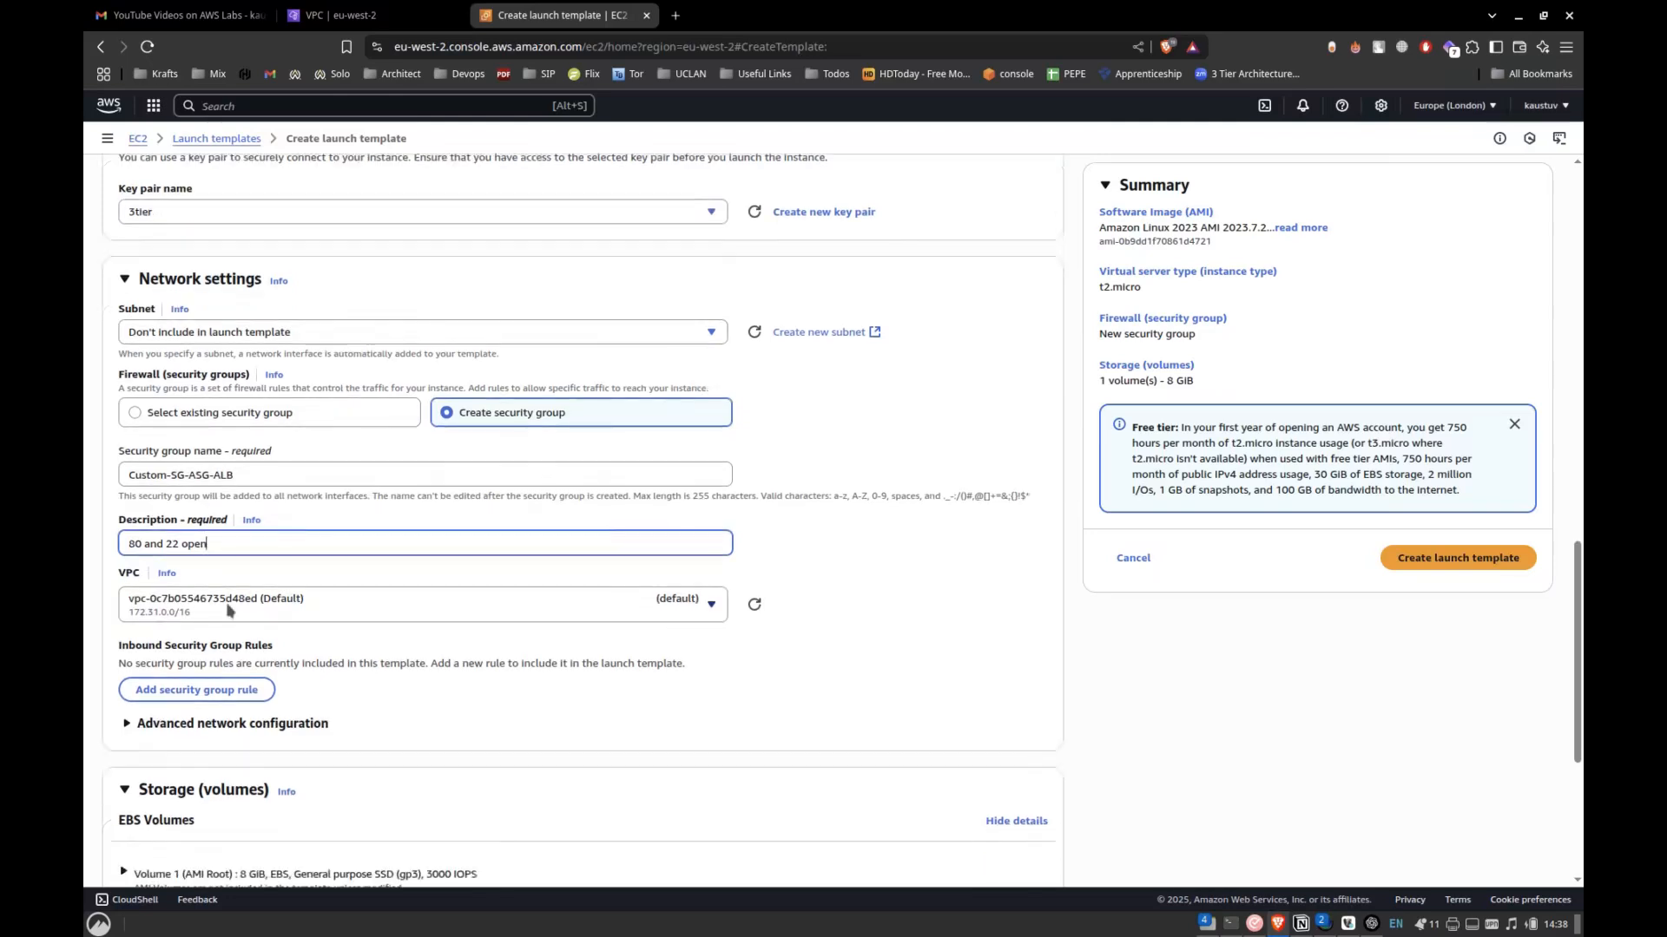
pyautogui.click(336, 599)
pyautogui.click(304, 700)
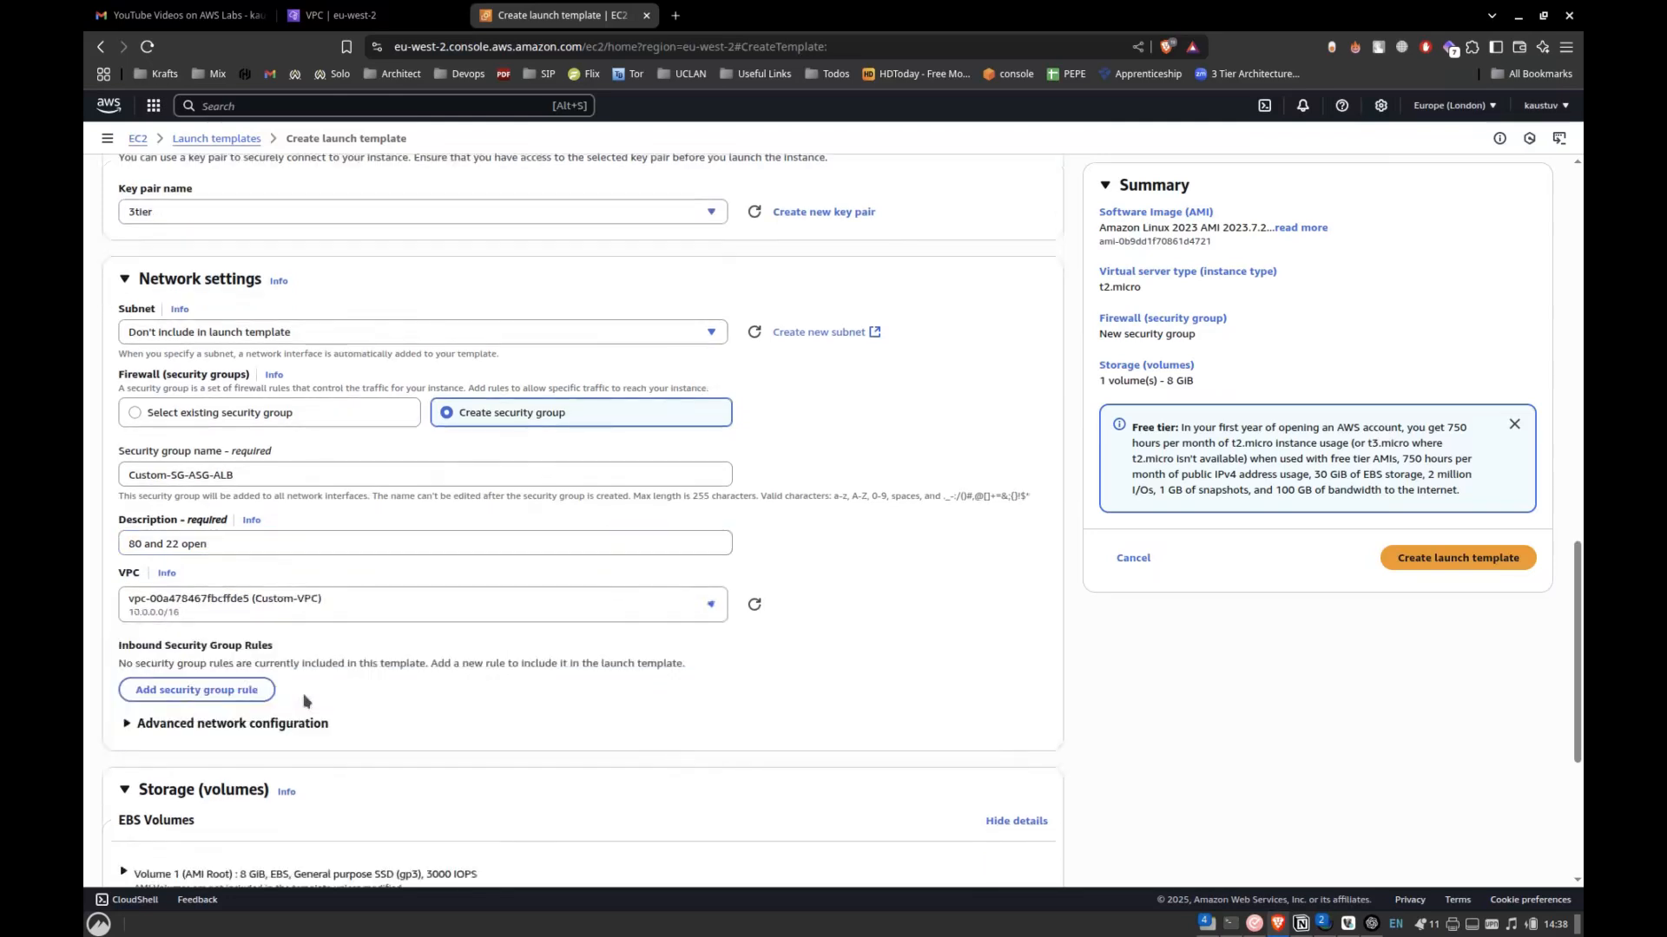
# Add an inbound security group rule of type HTTP with the source 0.0.0.0/0.
pyautogui.scroll(-2, 231, 692)
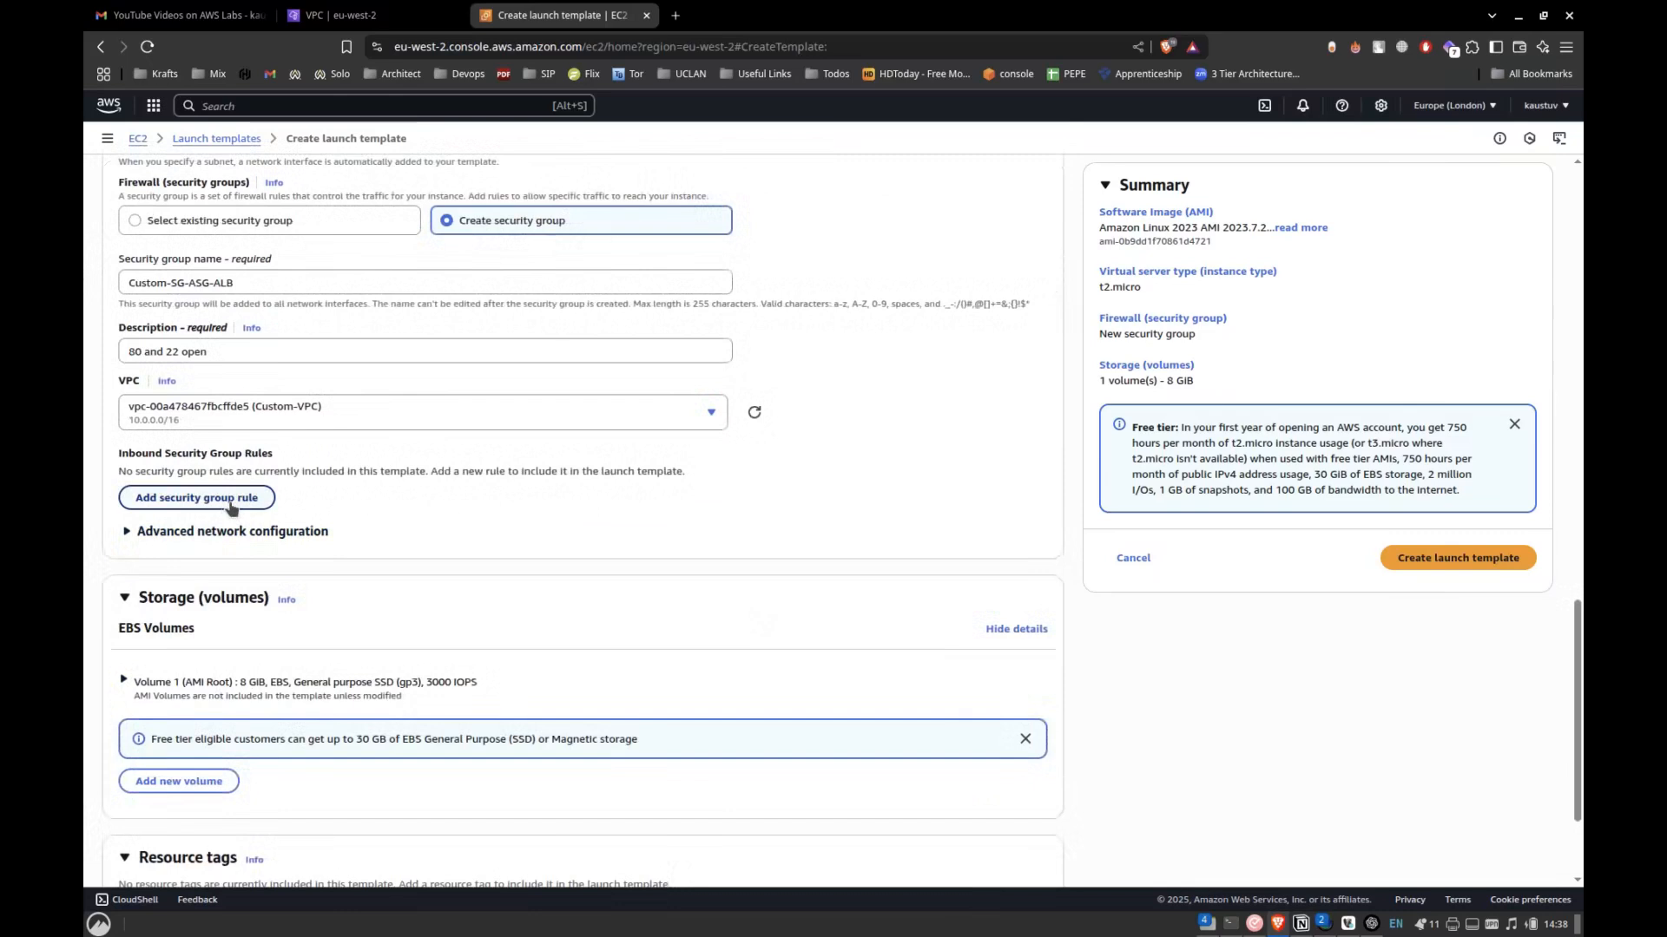
pyautogui.click(229, 502)
pyautogui.click(383, 533)
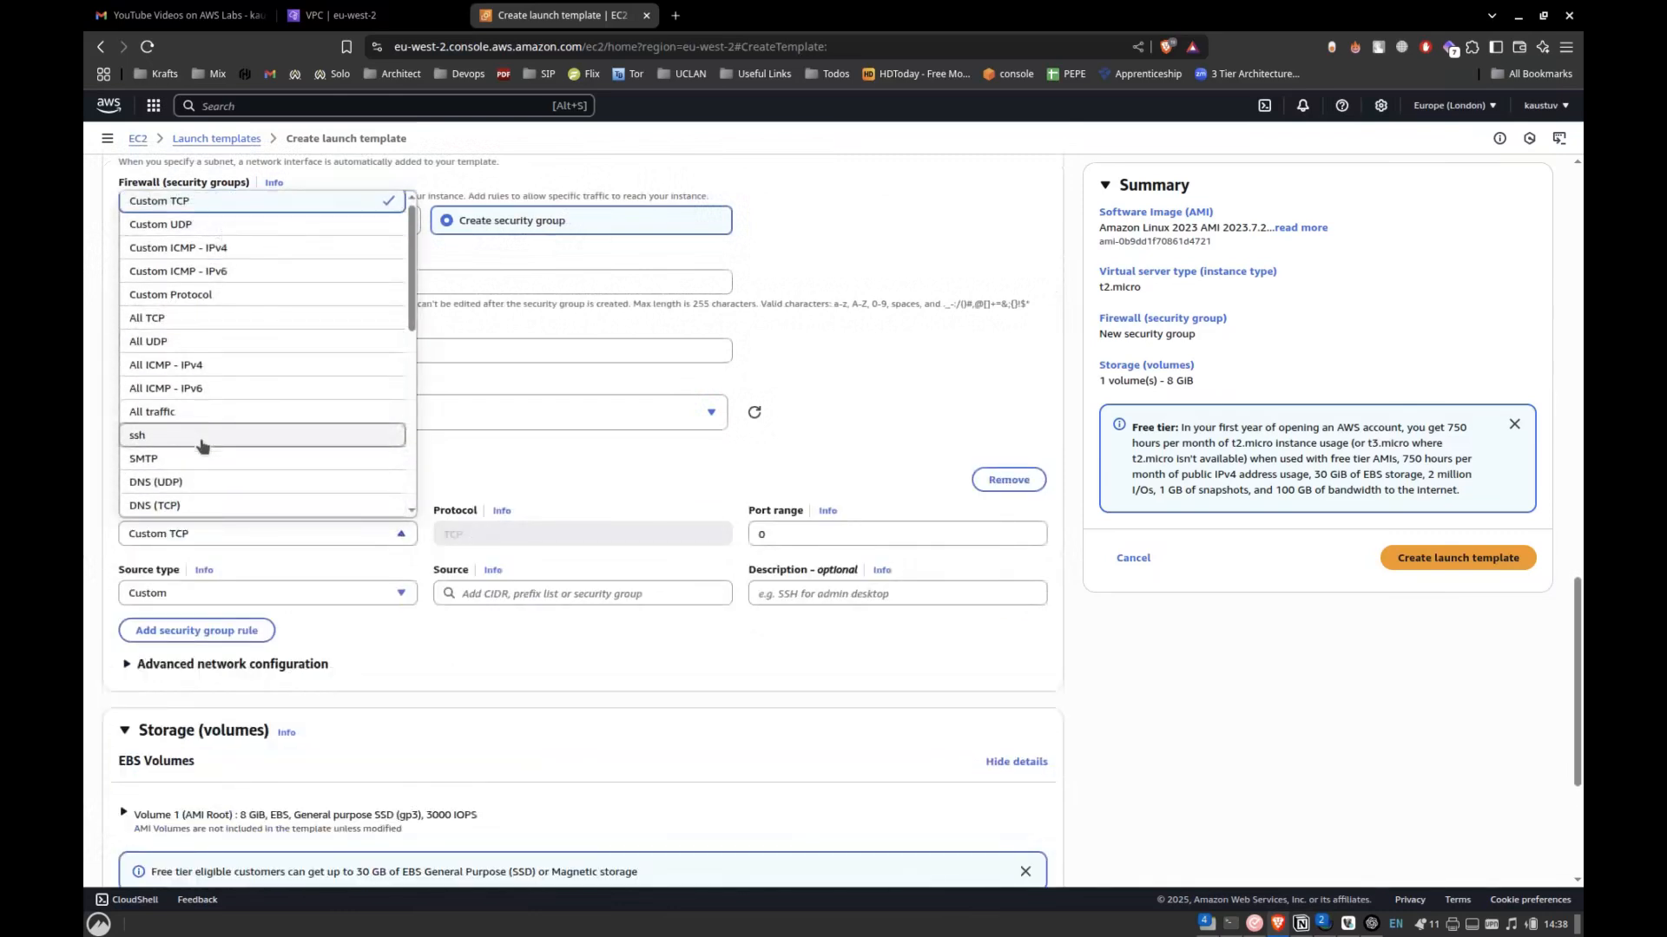
pyautogui.scroll(-2, 200, 438)
pyautogui.click(200, 369)
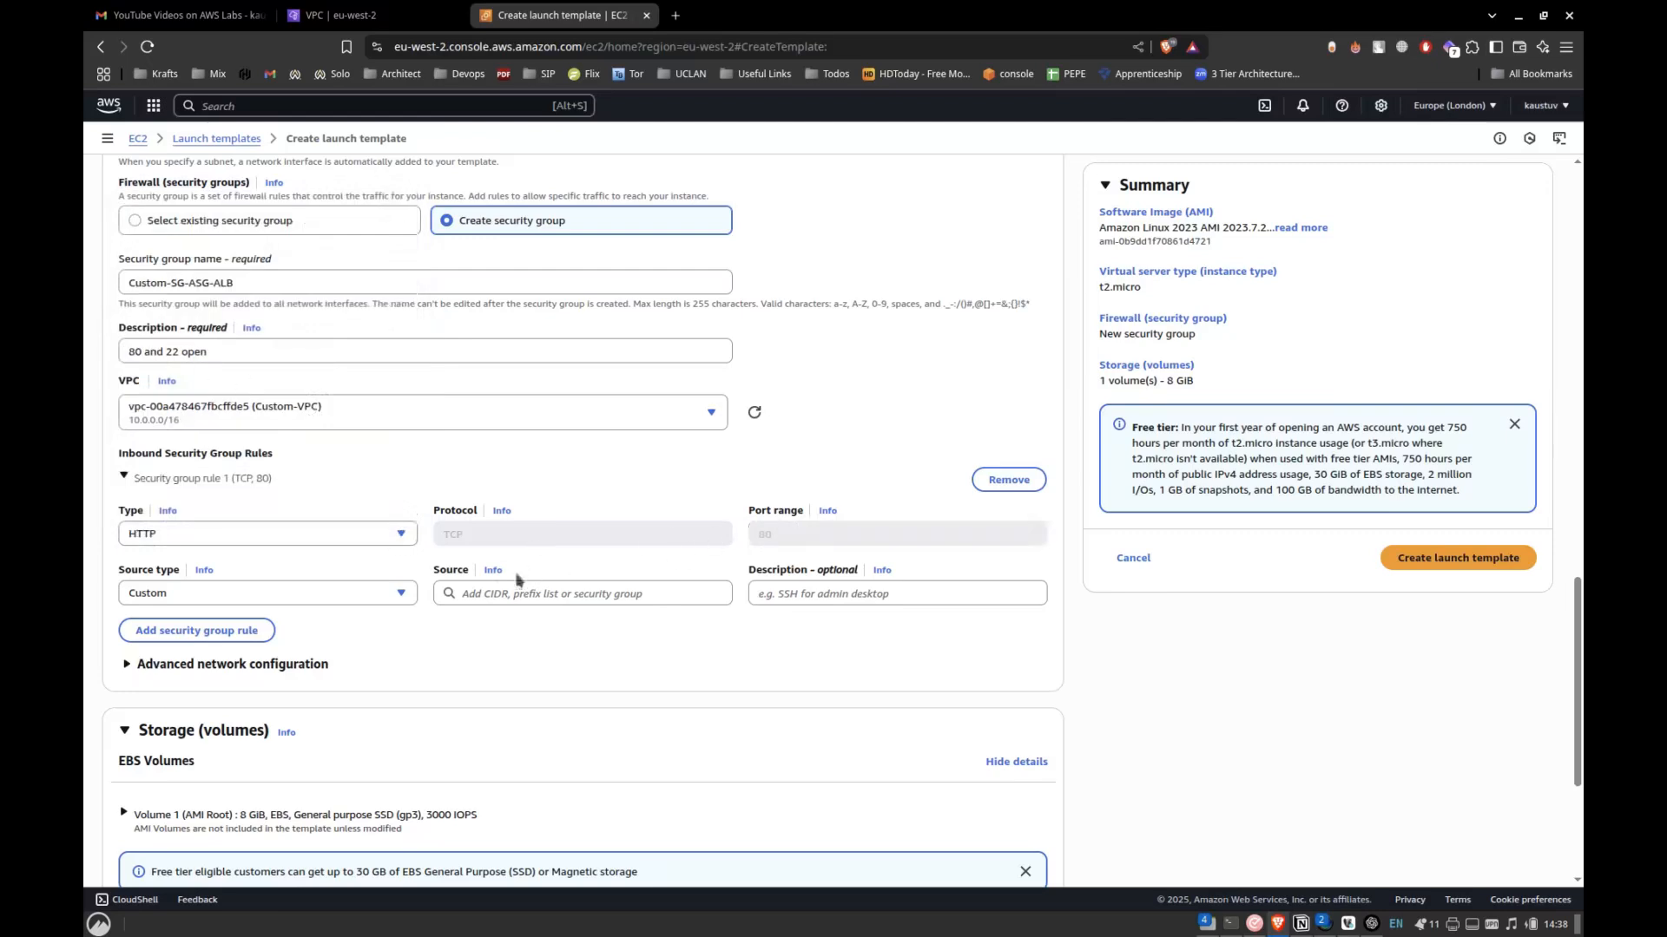
pyautogui.click(519, 592)
pyautogui.click(535, 243)
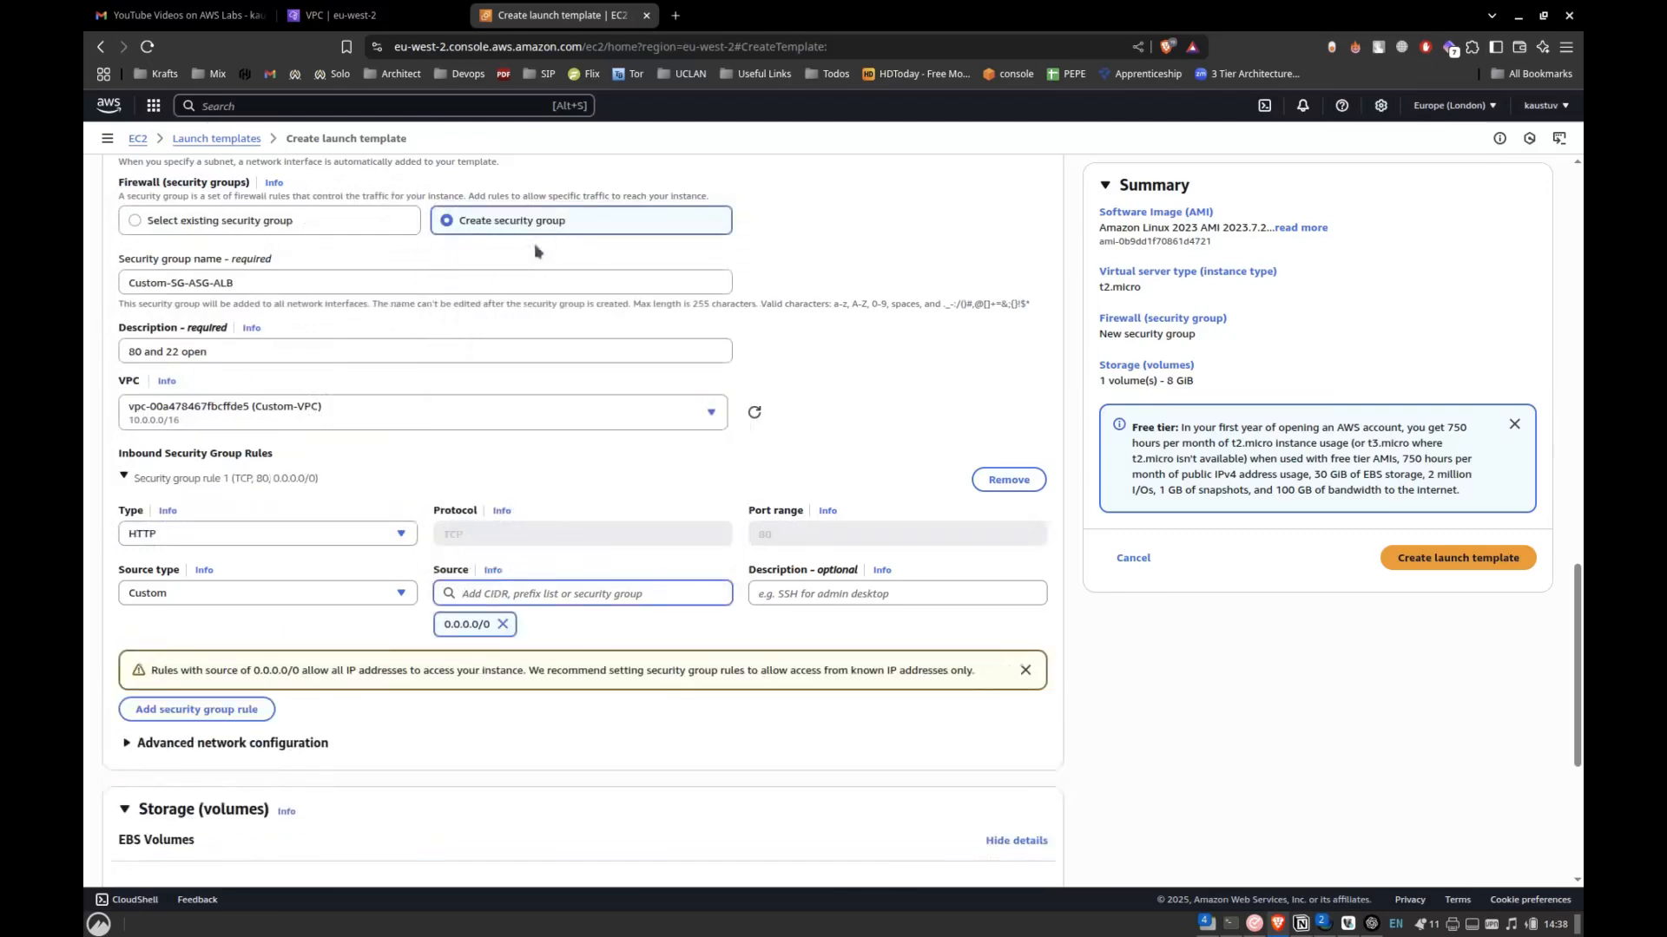
# Add a second inbound security group rule of type ssh with the source 0.0.0.0/0.
pyautogui.click(217, 709)
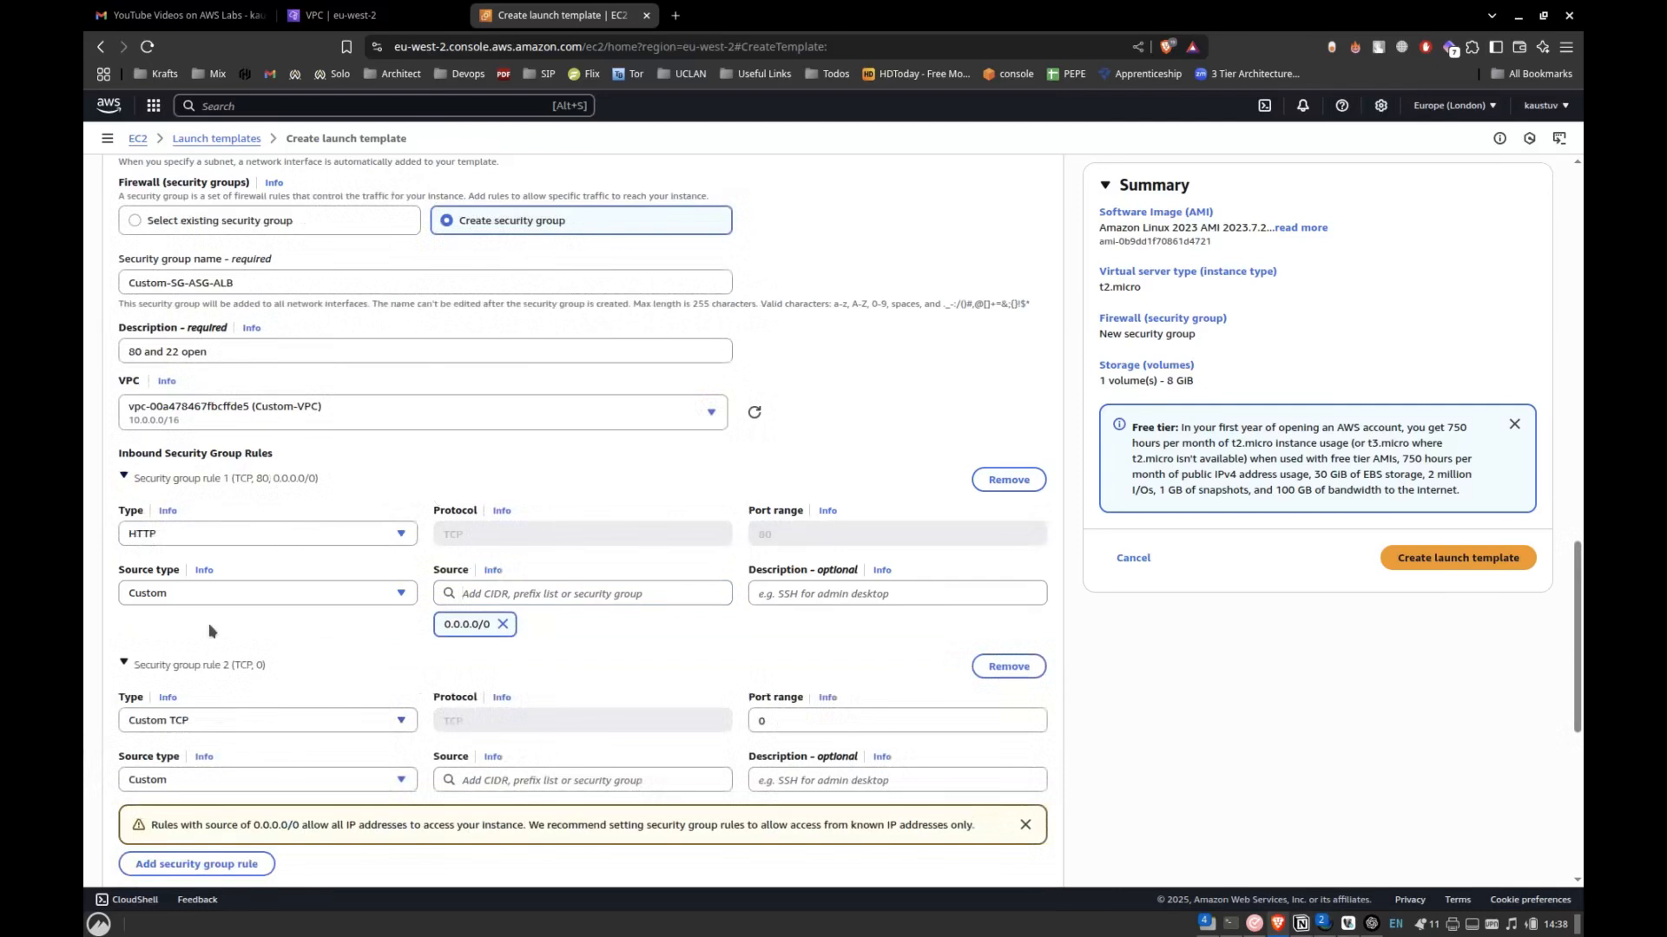
pyautogui.scroll(-2, 213, 631)
pyautogui.click(247, 582)
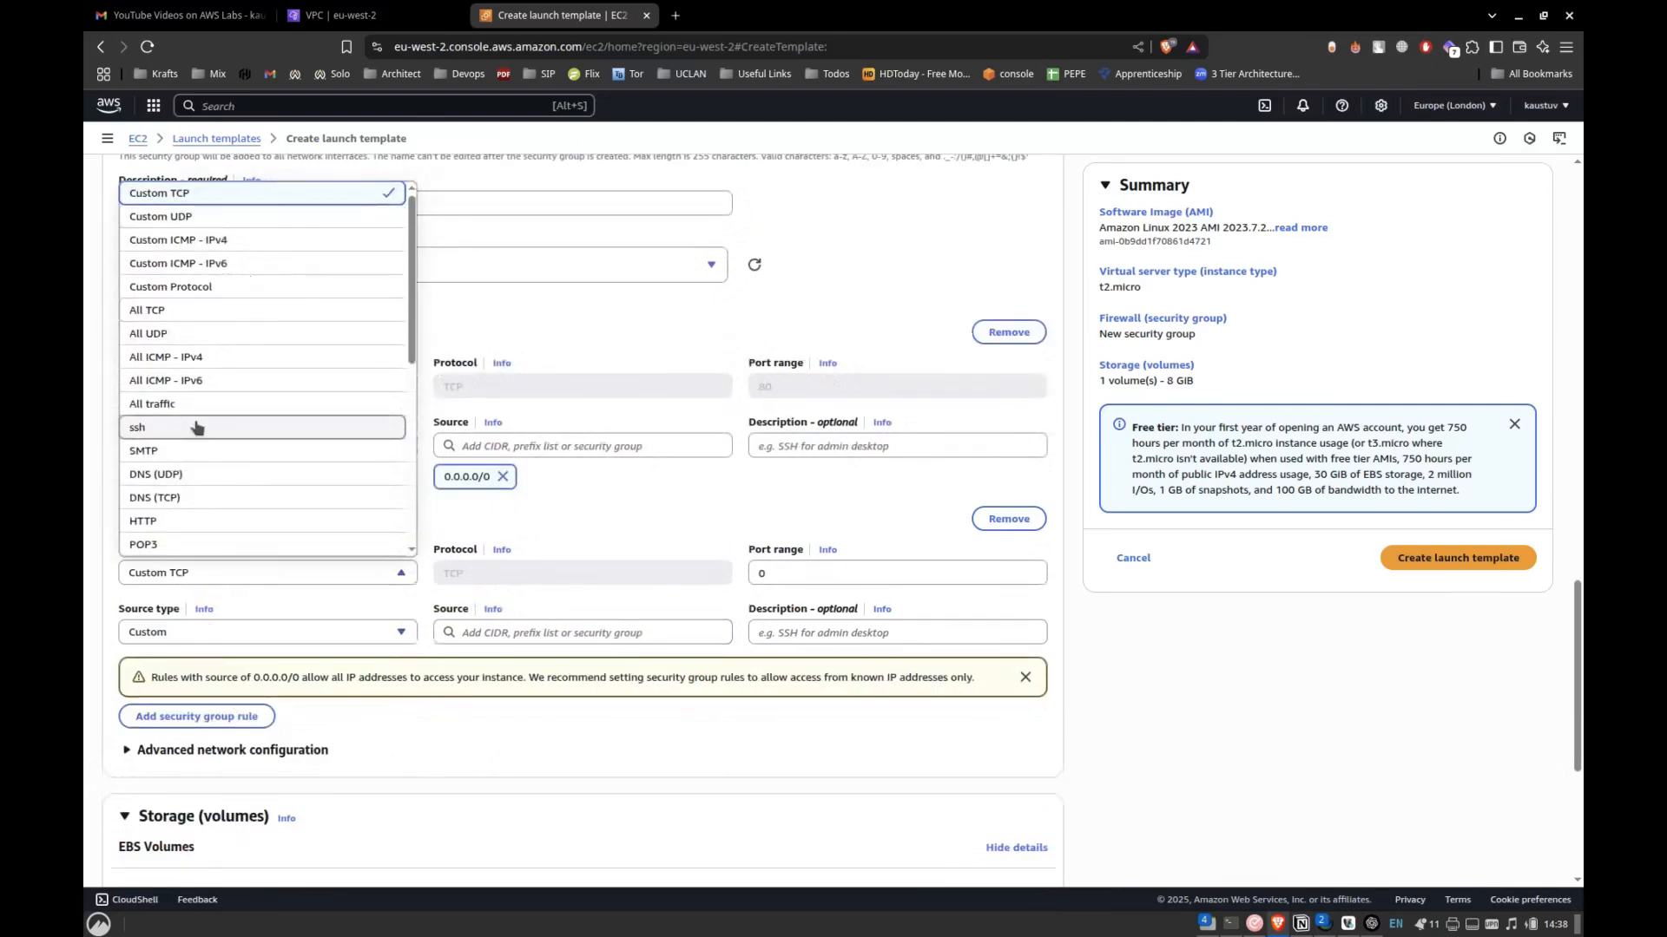
pyautogui.click(141, 427)
pyautogui.click(521, 632)
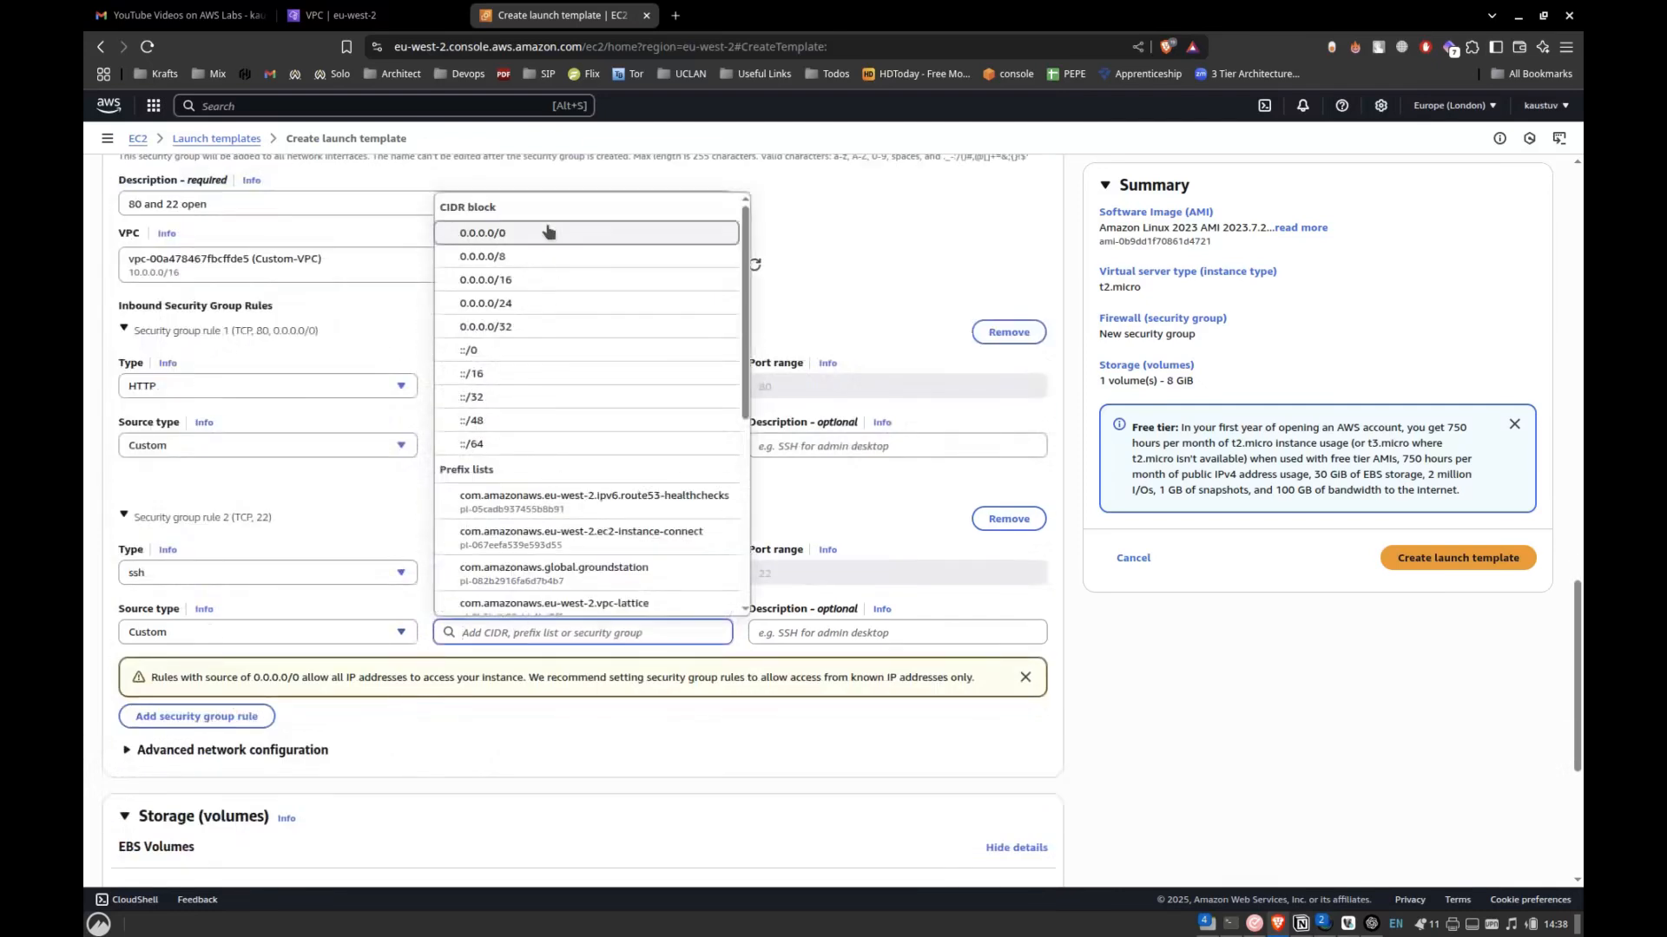
pyautogui.click(544, 233)
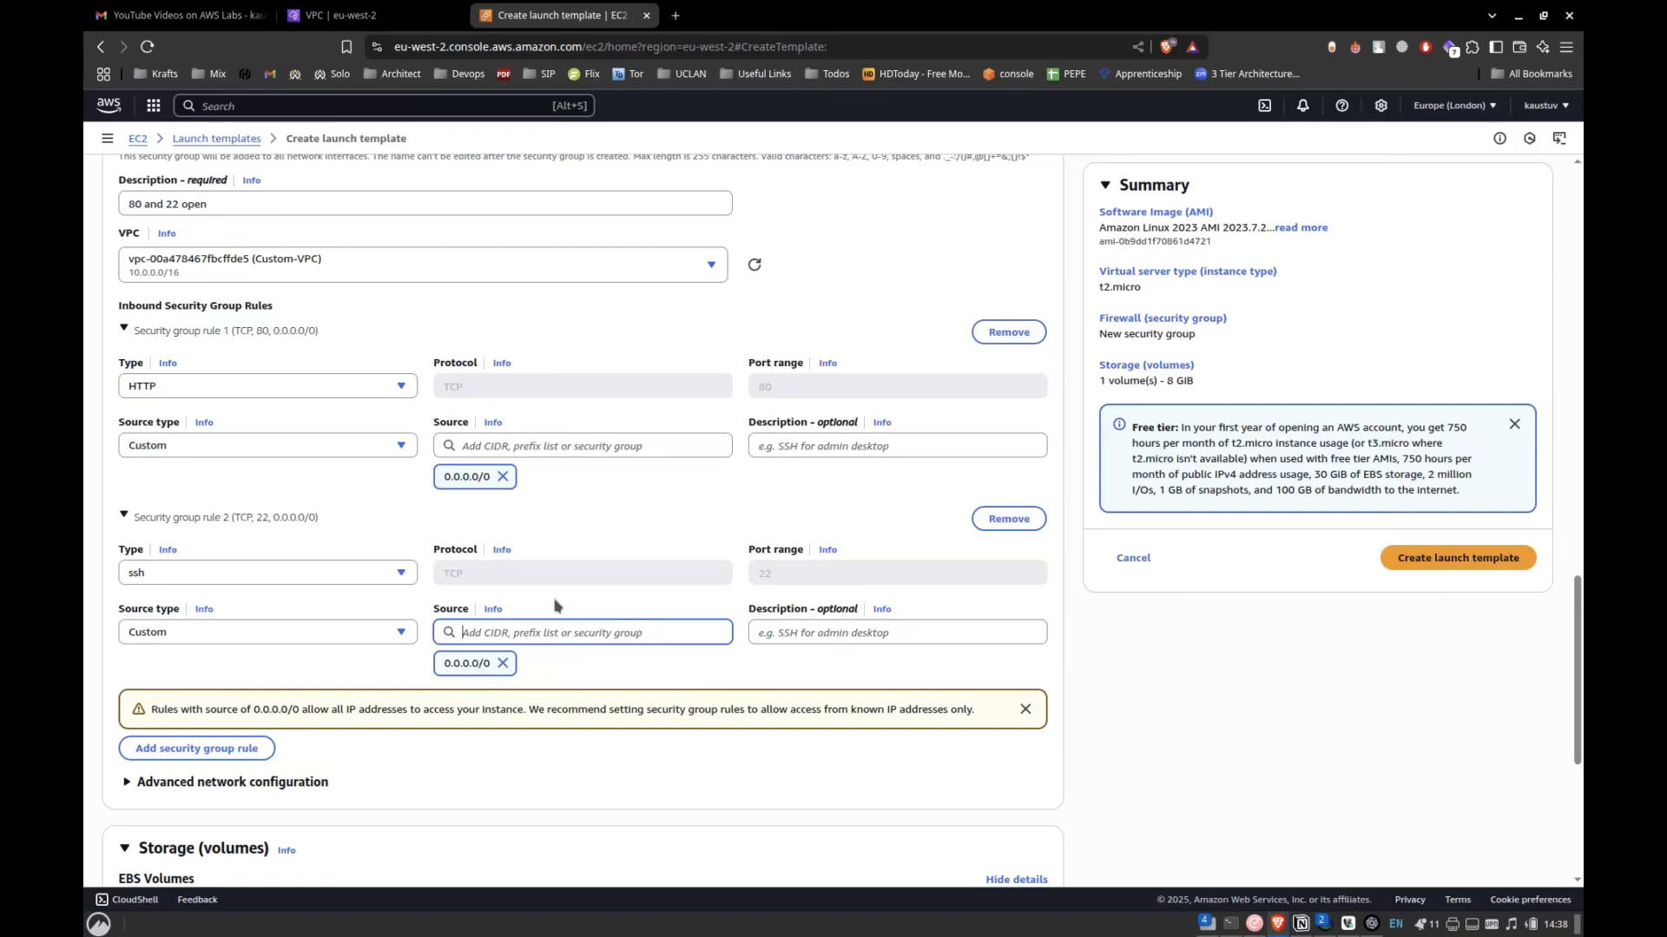
# Expand the launch template's advanced details and go to the empty User data field.
pyautogui.scroll(-5, 555, 605)
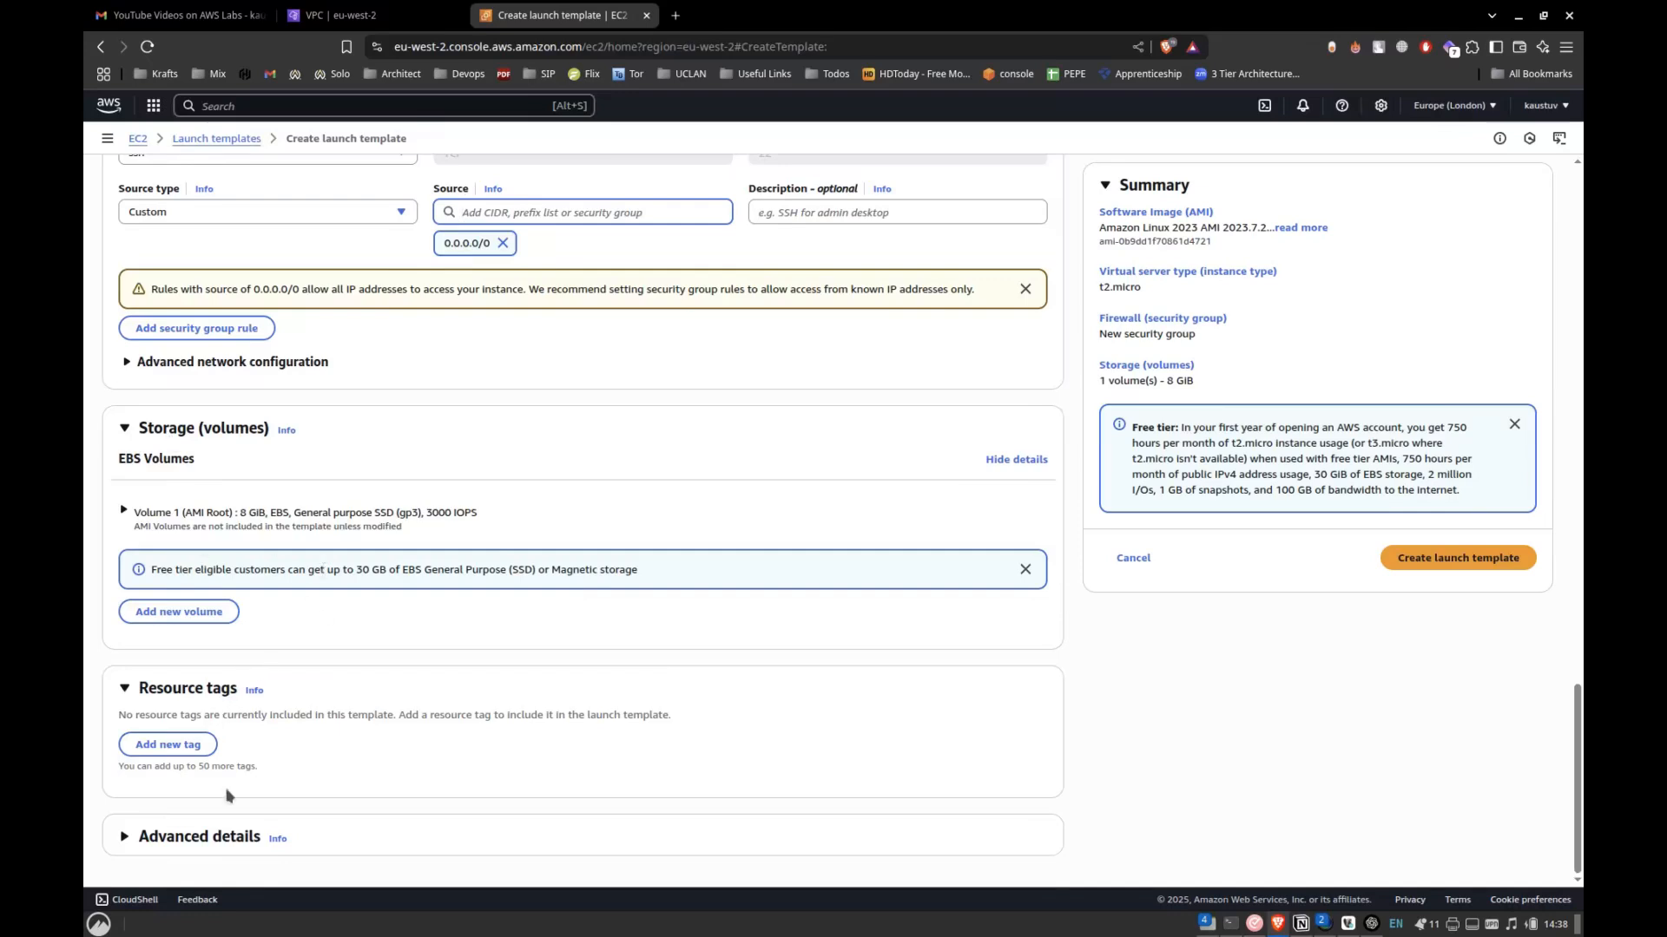
pyautogui.click(208, 837)
pyautogui.scroll(-4, 316, 709)
pyautogui.scroll(-15, 316, 710)
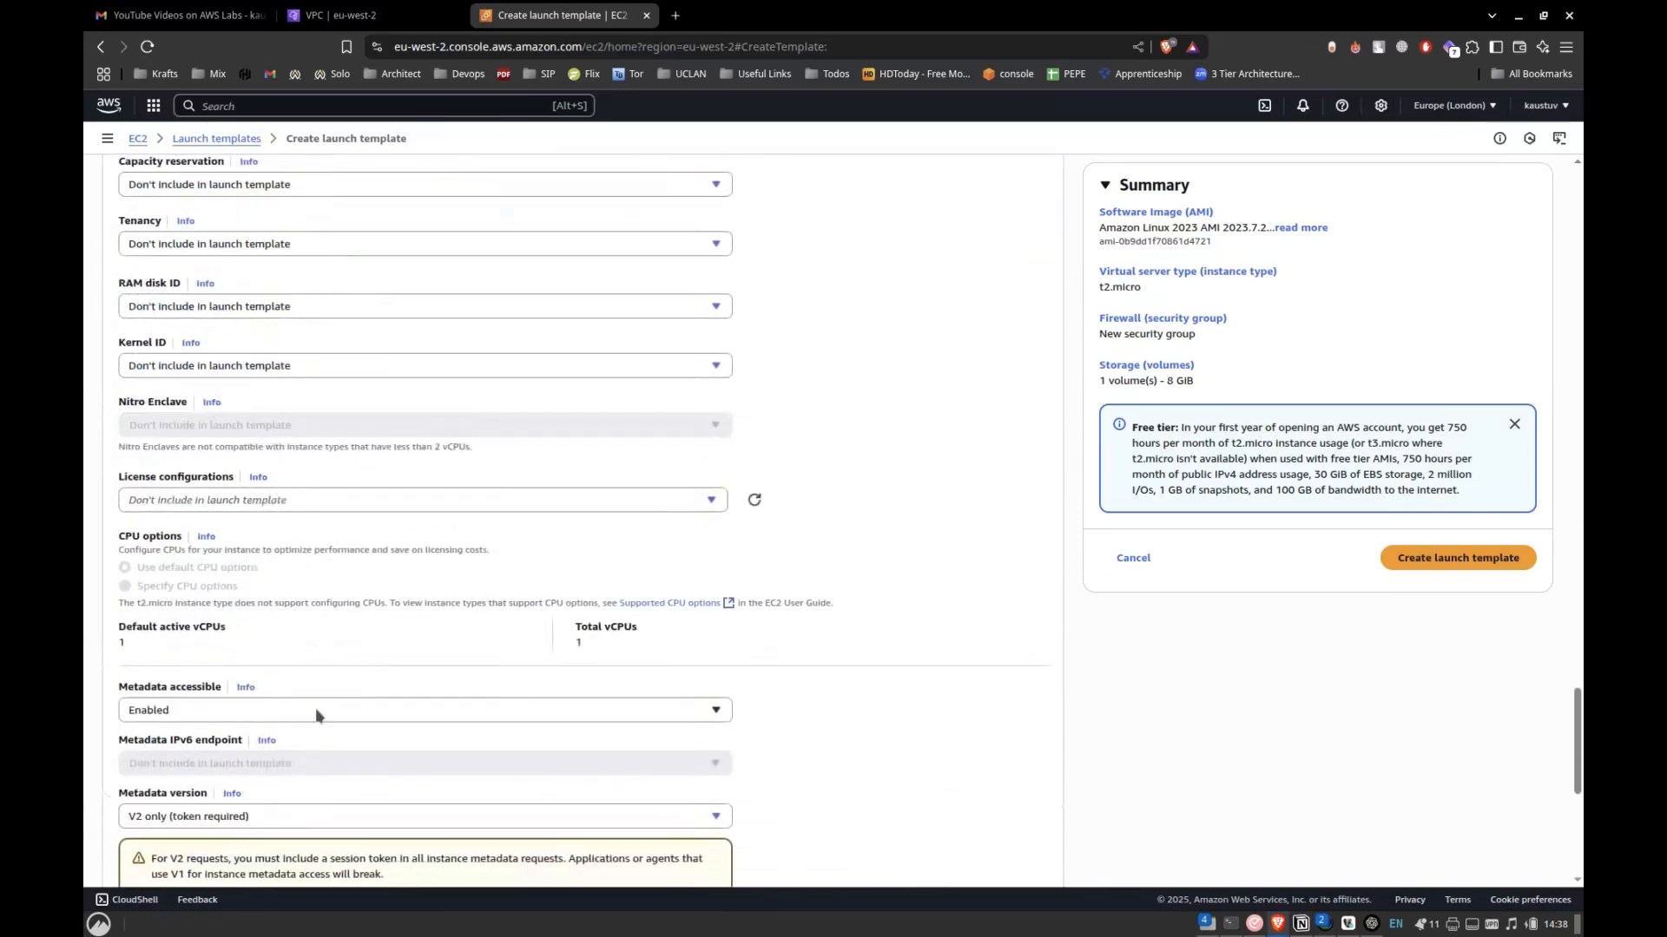
pyautogui.click(279, 693)
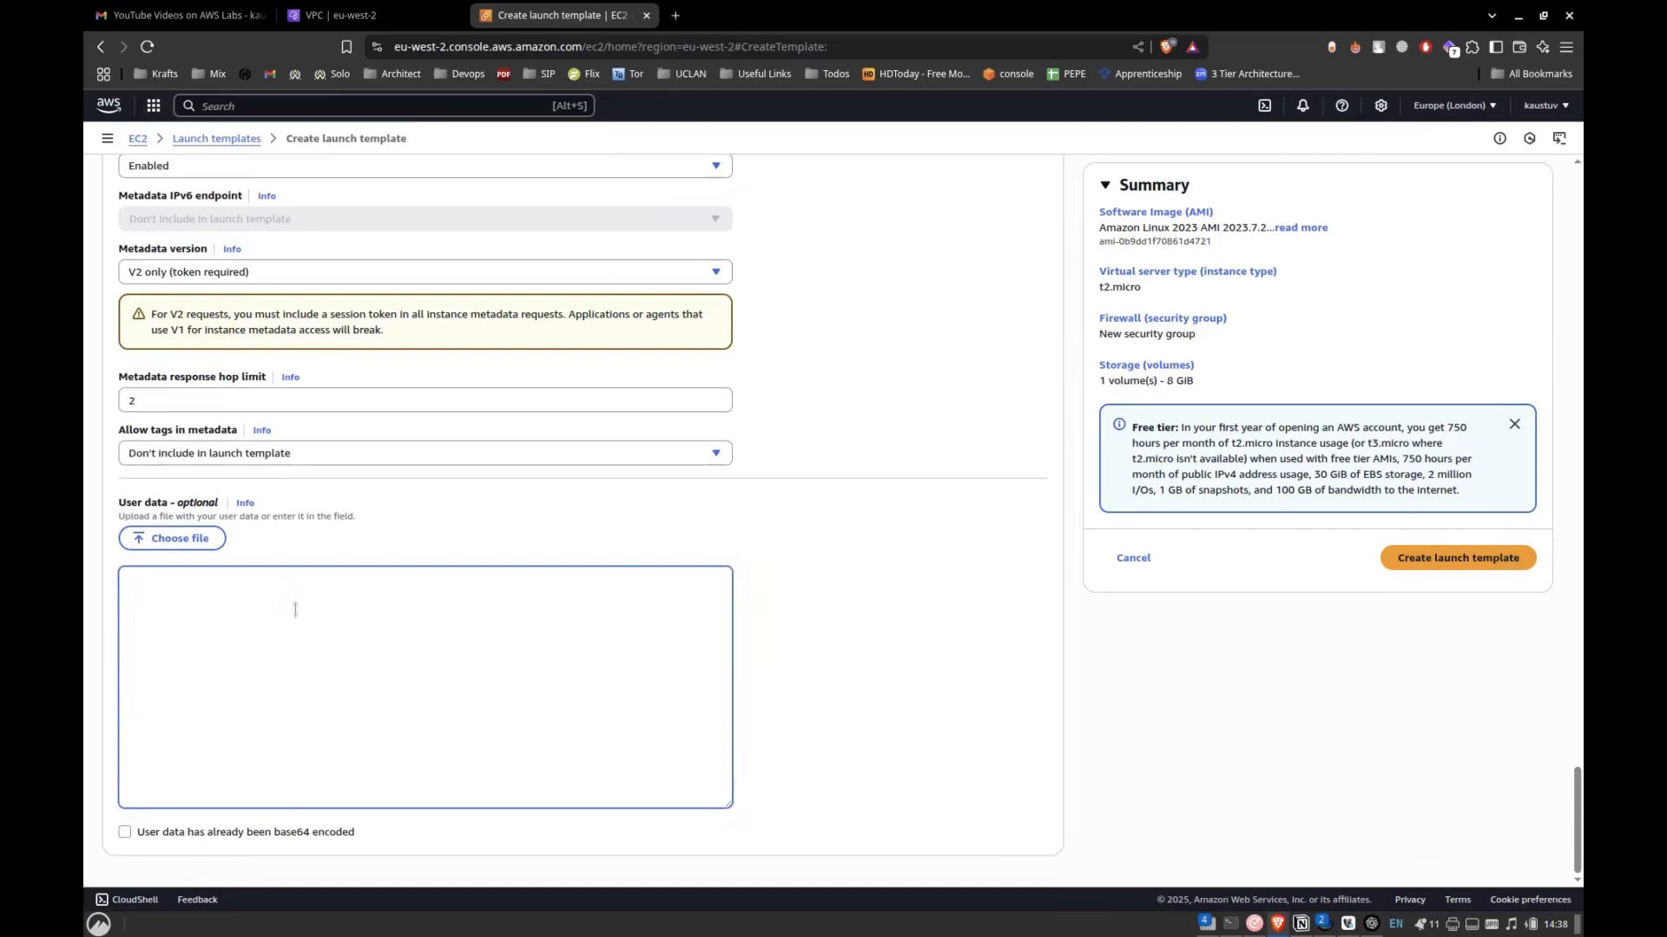
# Copy the Nginx installation shell script from the Notion lab notes and paste it into the launch template's user data in the AWS console.
pyautogui.hotkey('alt', 'Tab')
pyautogui.hotkey('alt', 'Tab')
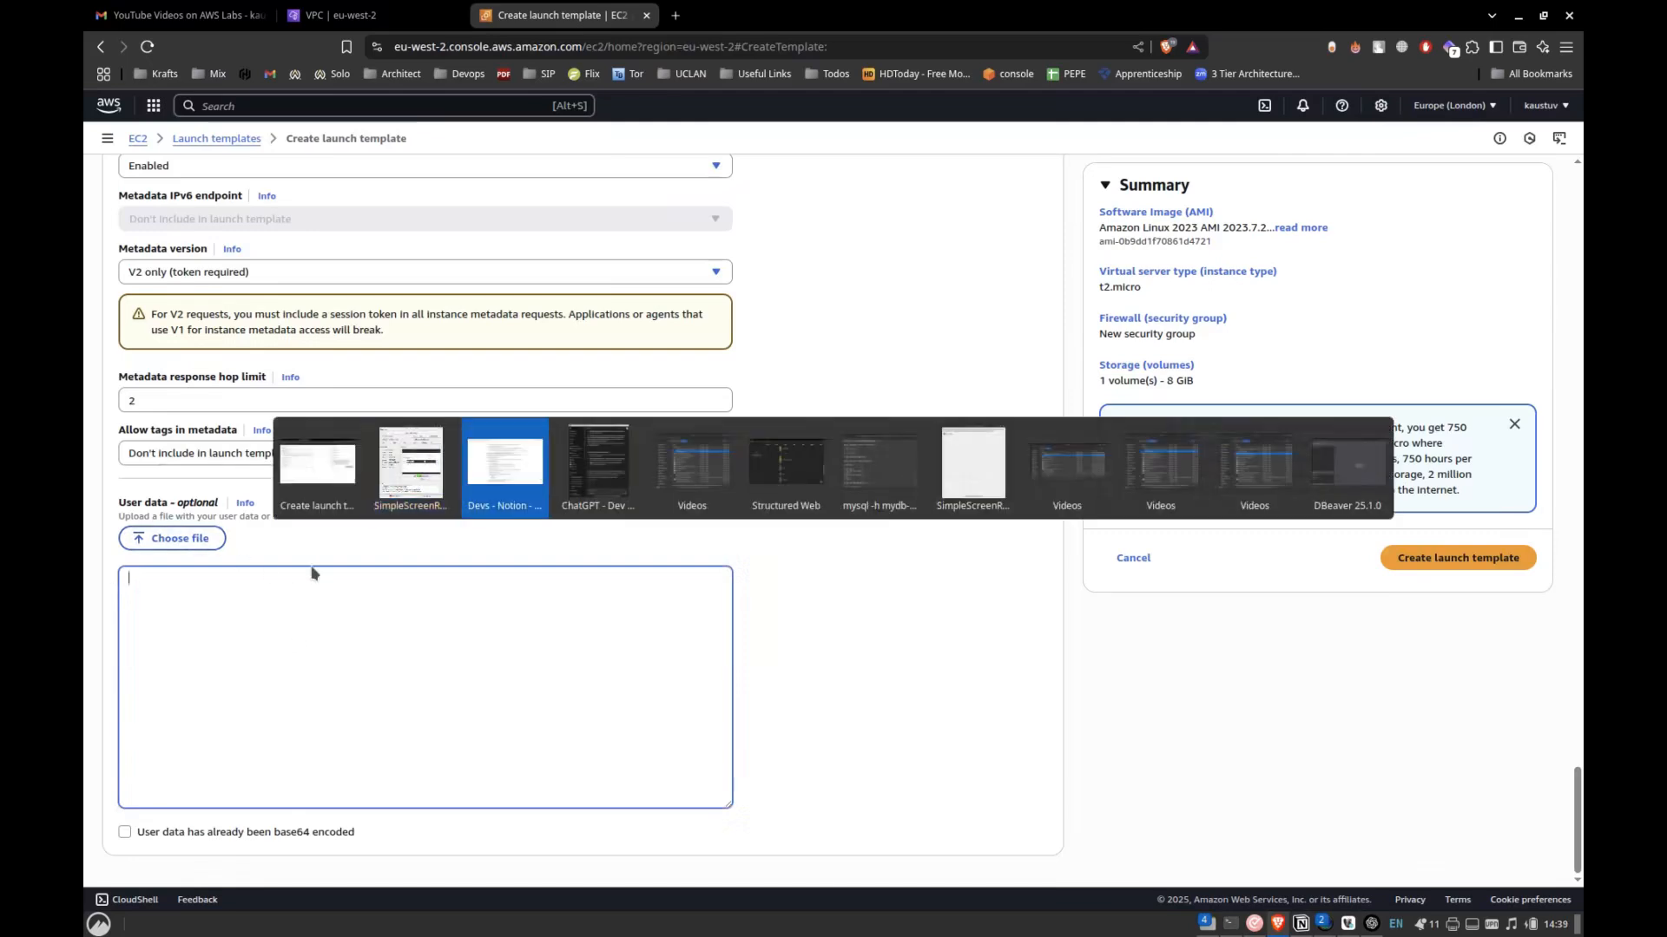
pyautogui.scroll(20, 1106, 450)
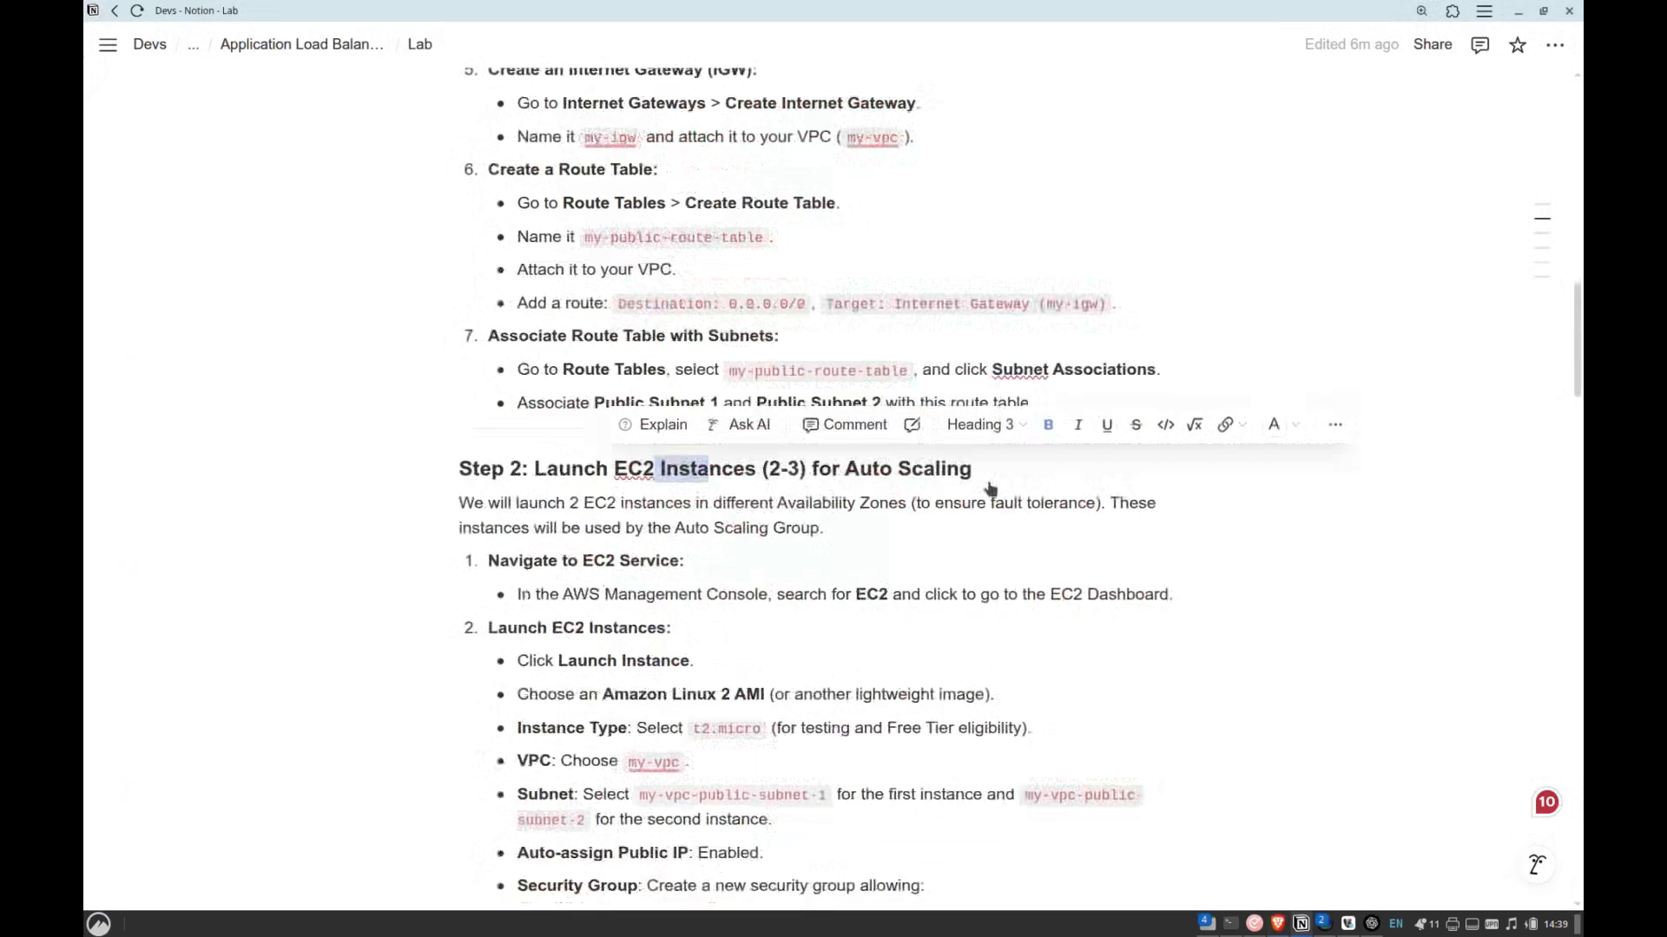
pyautogui.scroll(-15, 913, 527)
pyautogui.scroll(-16, 914, 527)
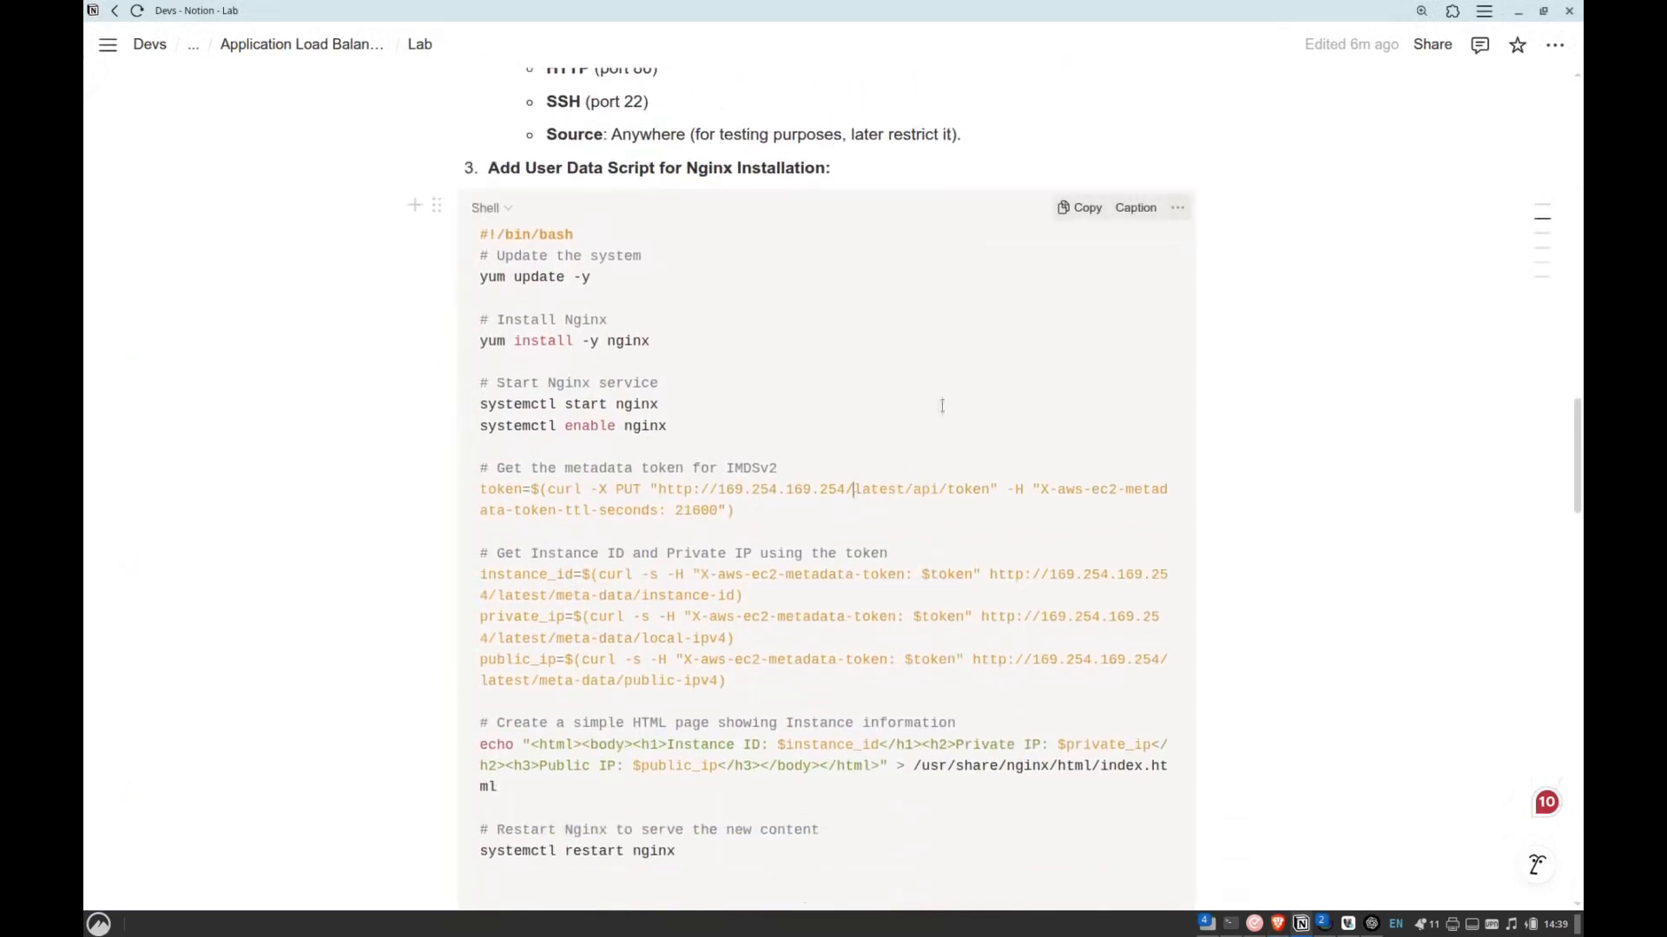
pyautogui.click(1080, 208)
pyautogui.hotkey('alt', 'Tab')
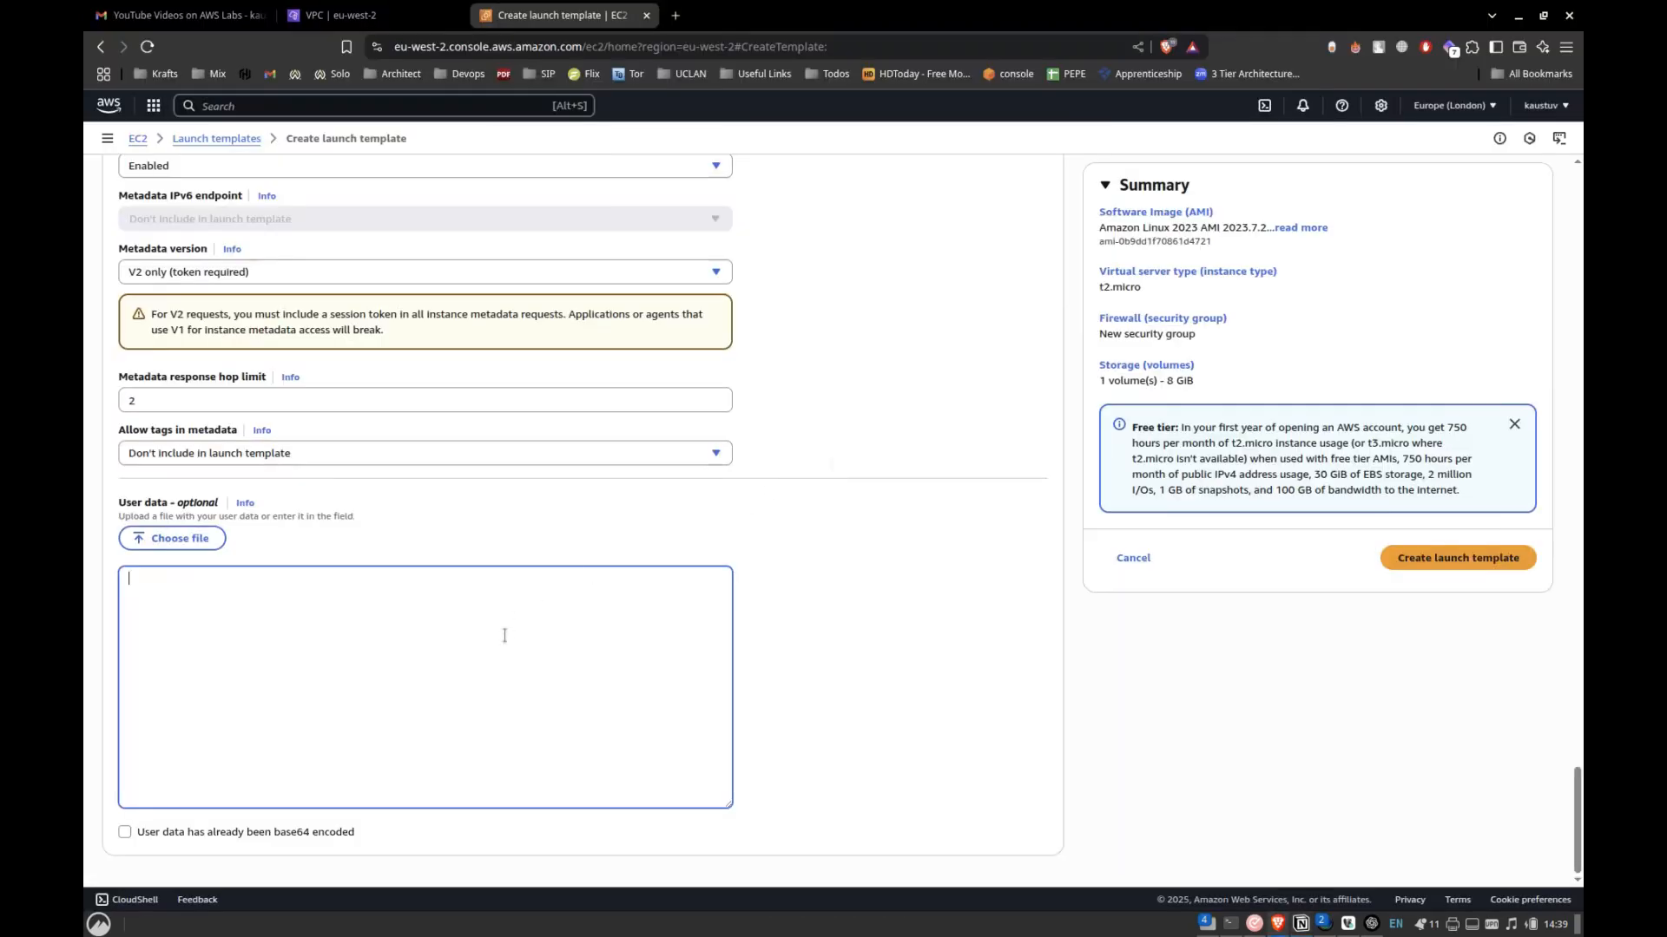
pyautogui.hotkey('ctrl', 'v')
# Switch to the Notion lab notes and review the user data script's commands for updating packages, installing Nginx, and starting and enabling its service.
pyautogui.hotkey('alt', 'Tab')
pyautogui.scroll(-1, 934, 388)
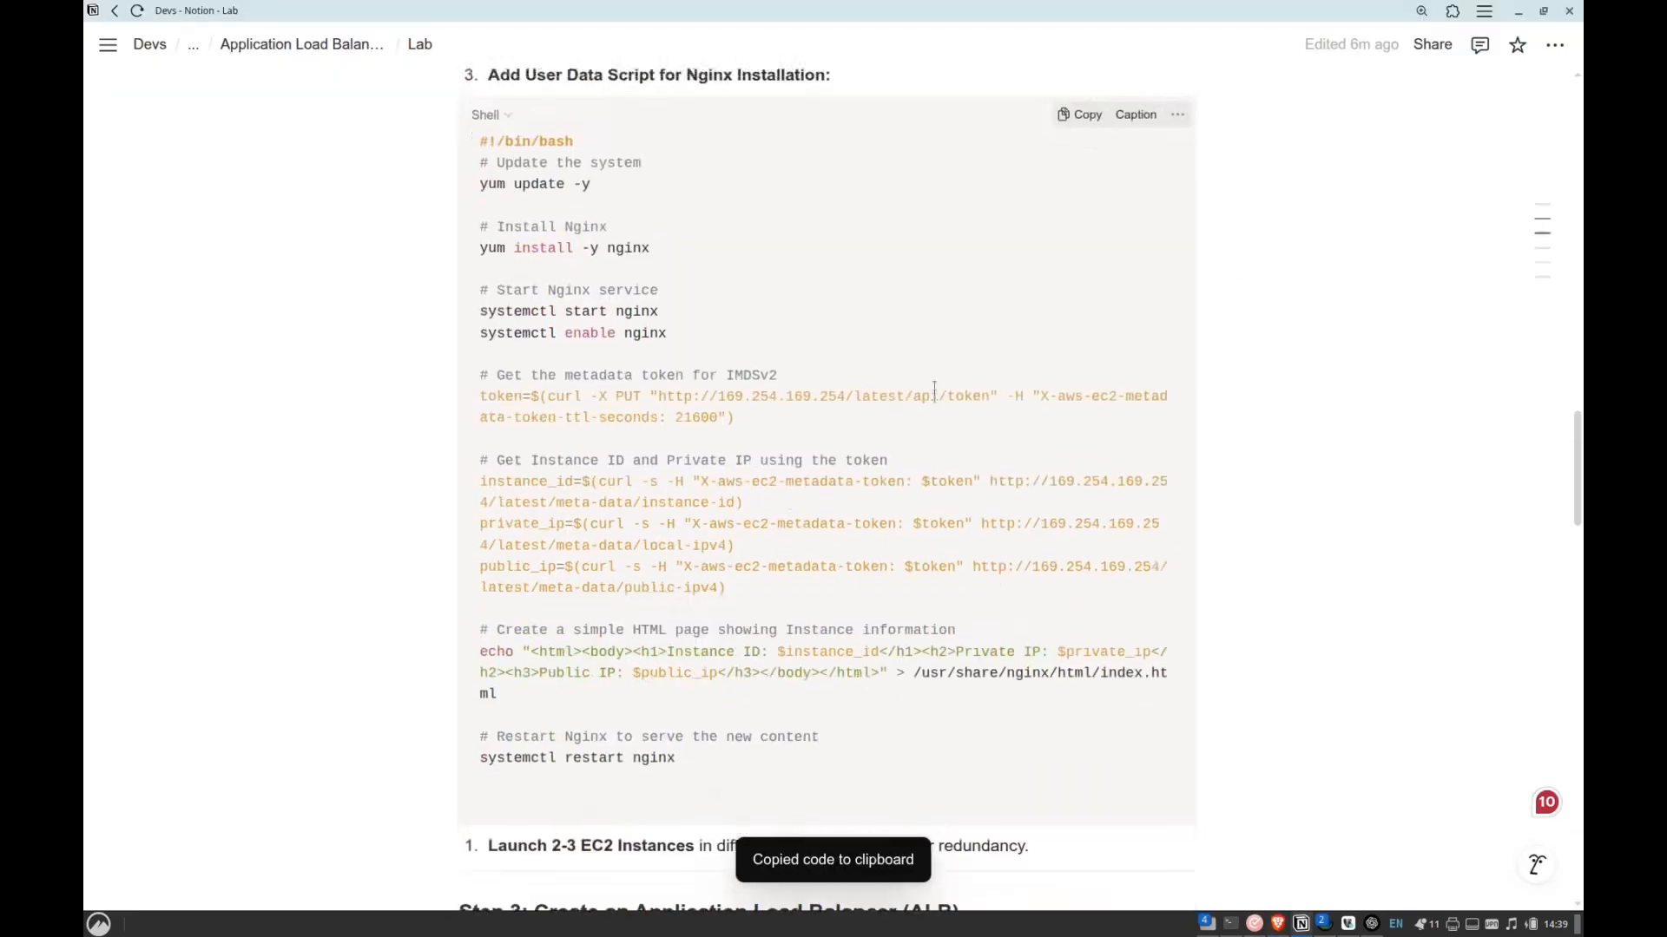
pyautogui.scroll(1, 934, 388)
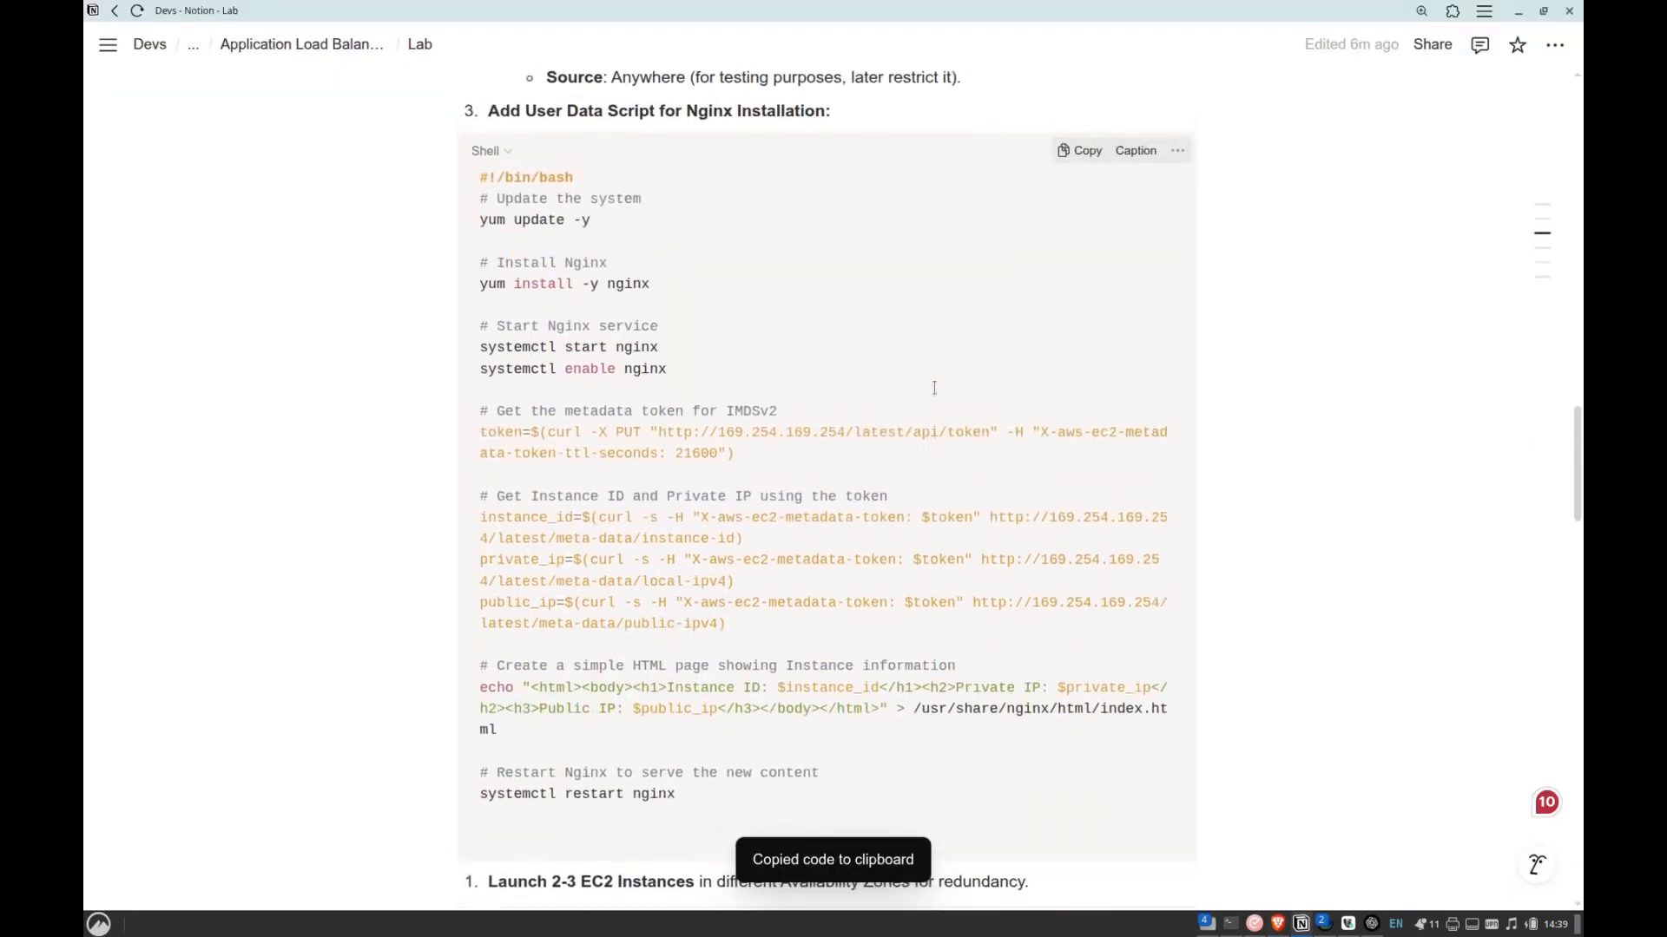
pyautogui.click(626, 268)
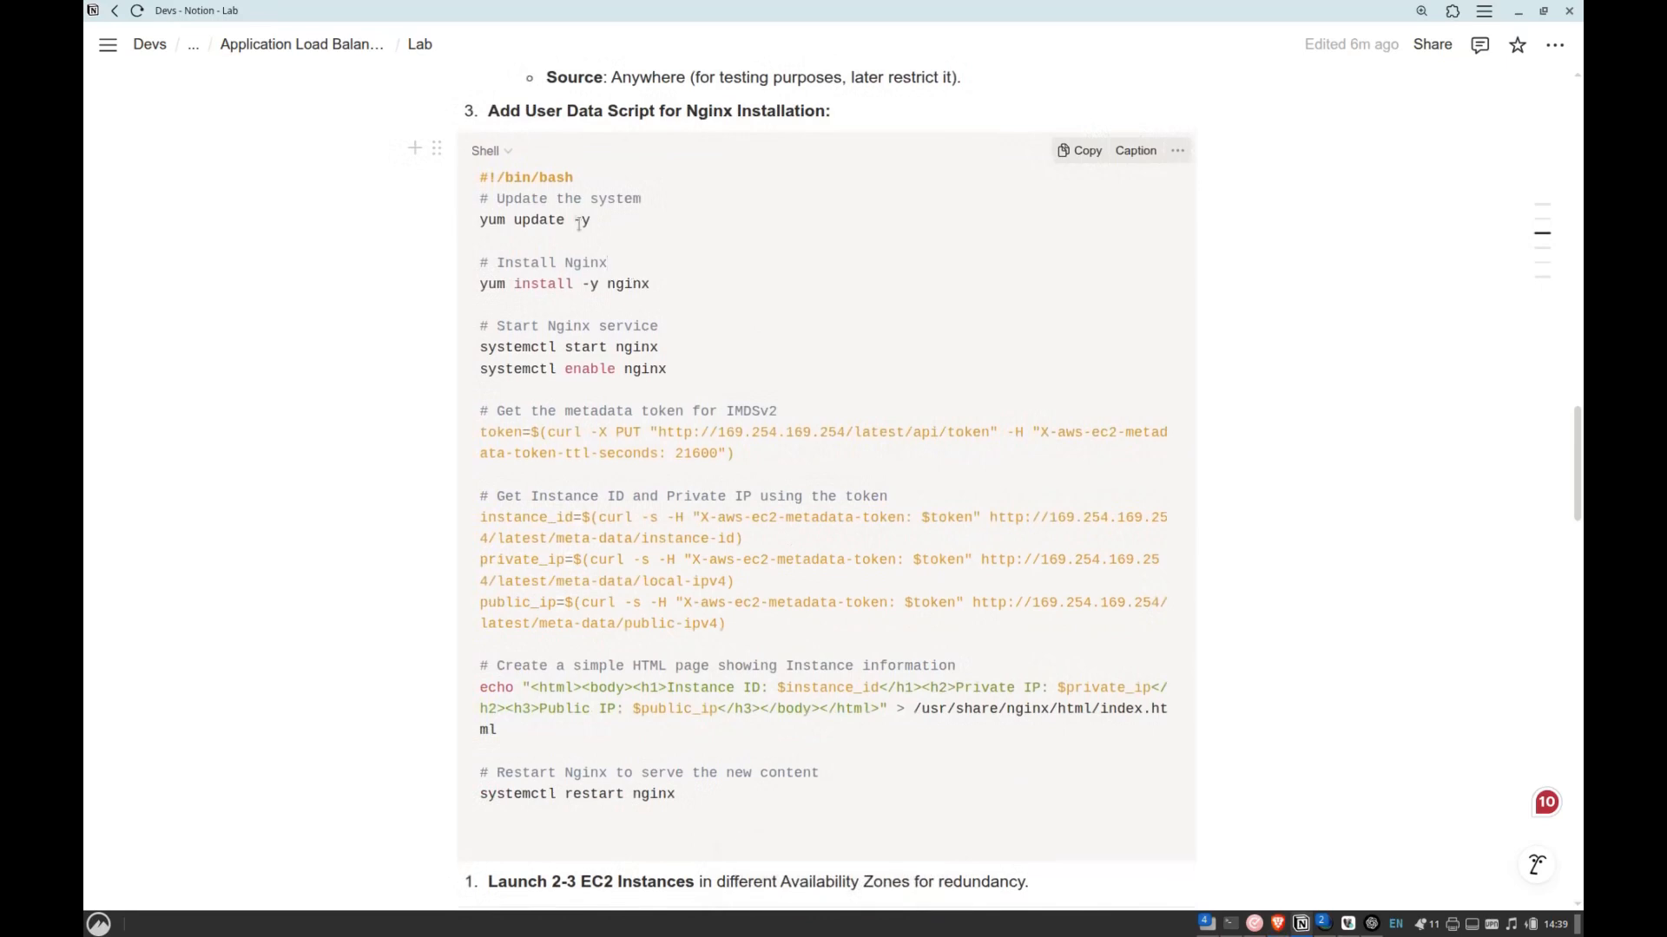
pyautogui.moveTo(481, 220); pyautogui.dragTo(586, 220)
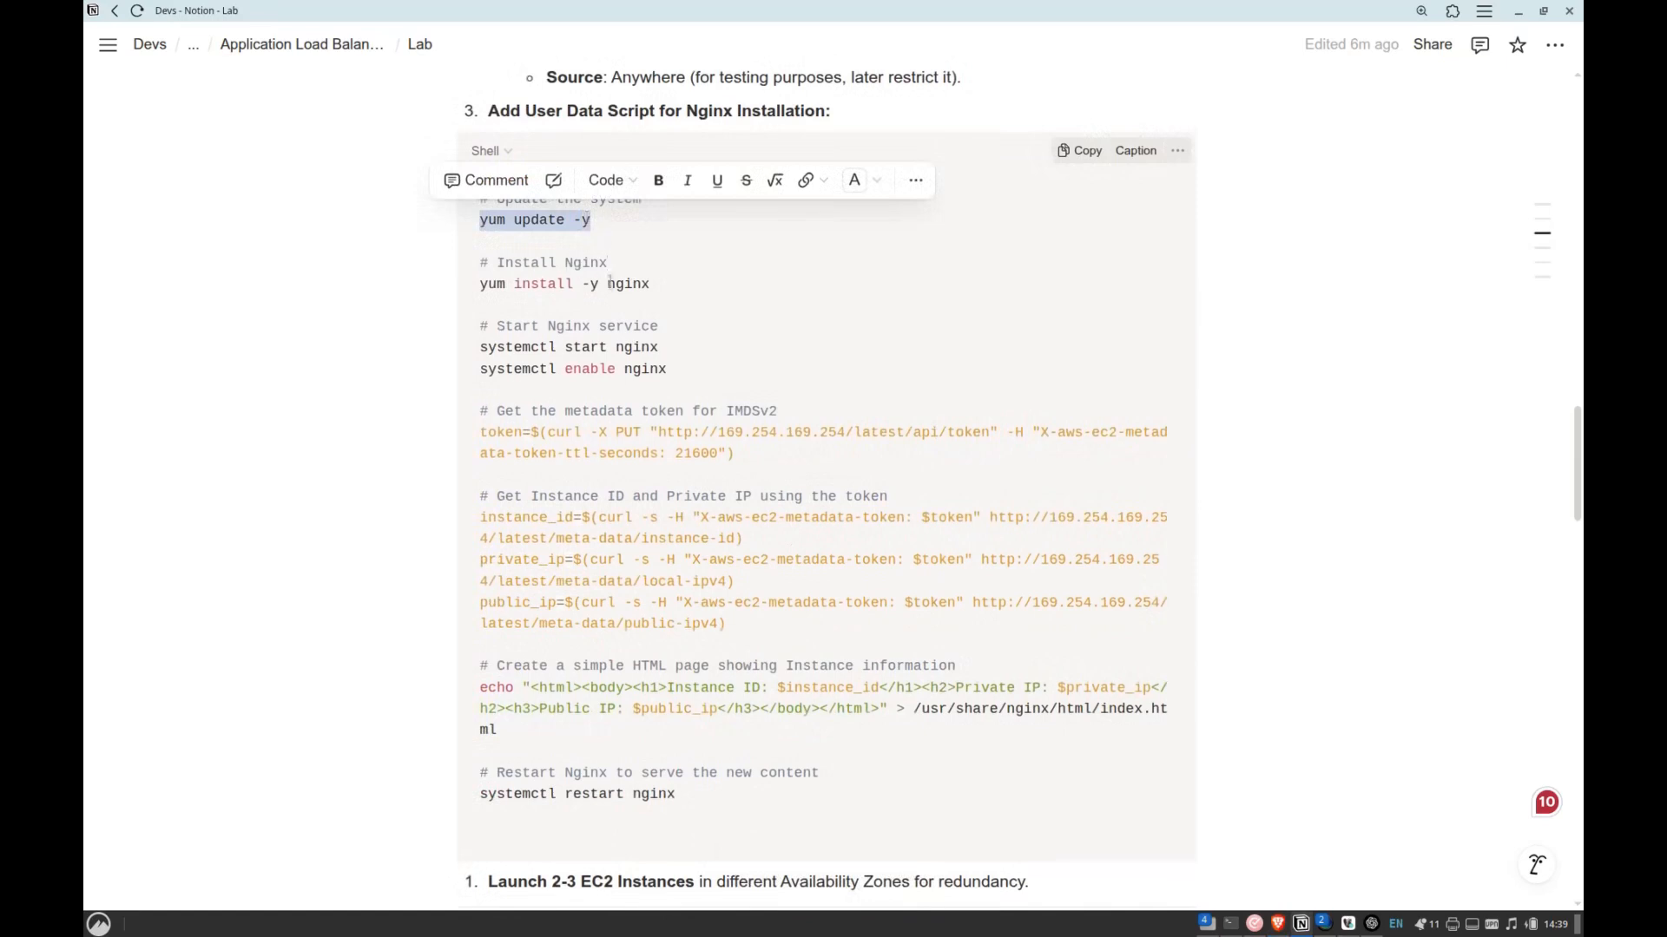
pyautogui.moveTo(609, 283); pyautogui.dragTo(650, 284)
pyautogui.doubleClick(553, 287)
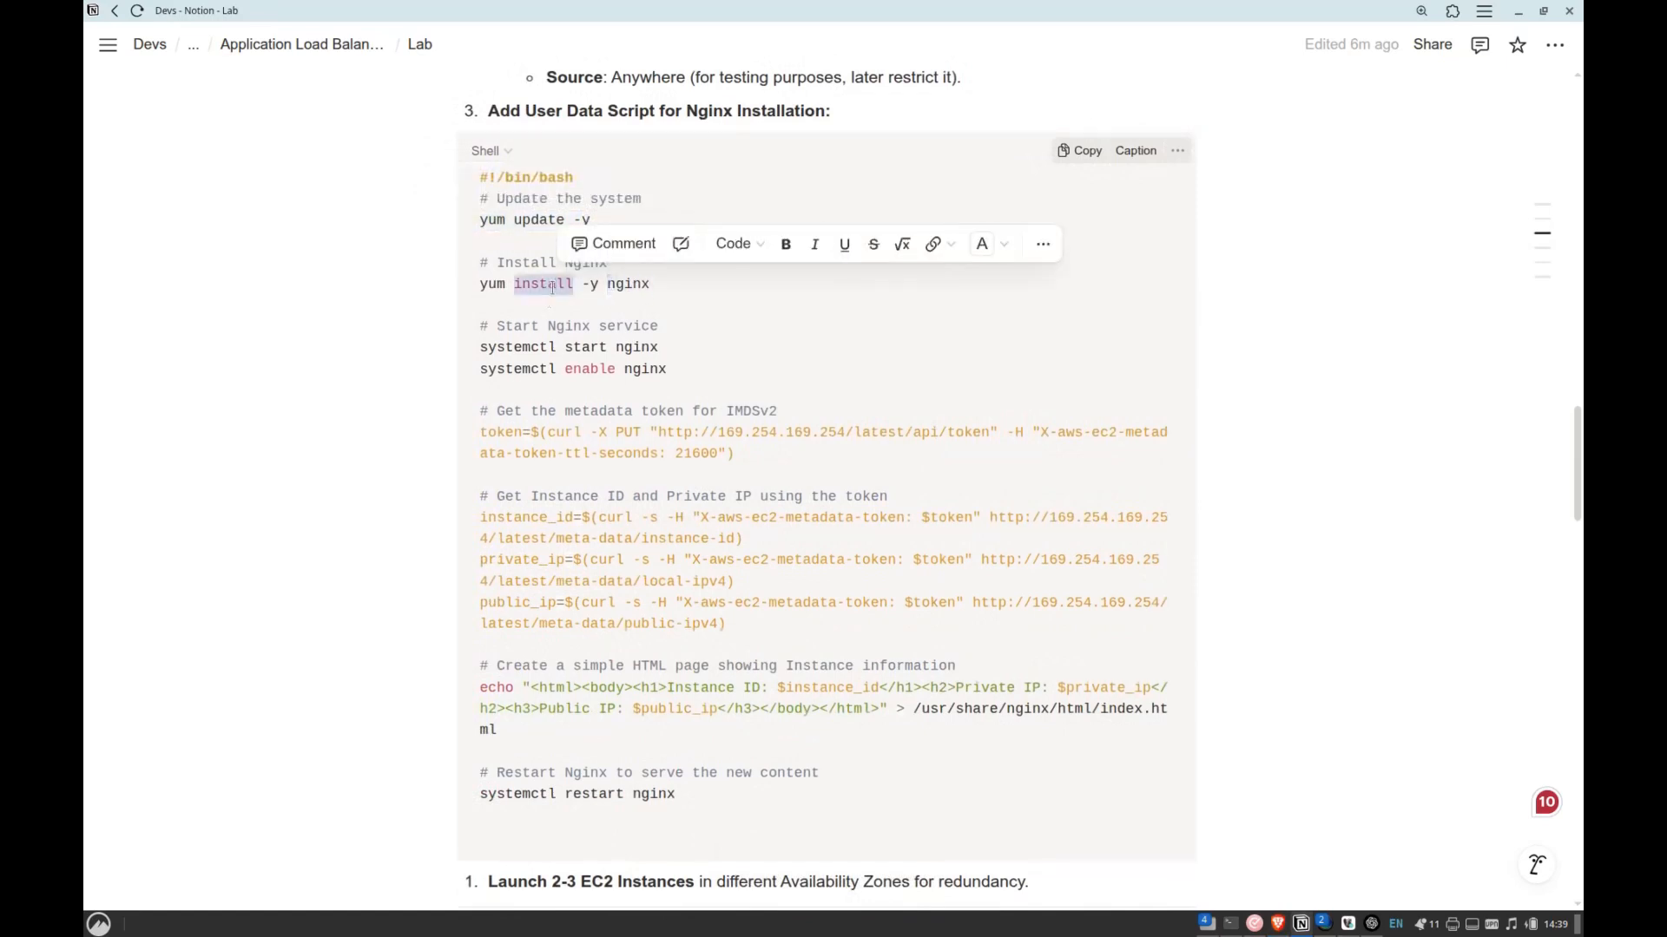
pyautogui.tripleClick(552, 287)
pyautogui.click(532, 347)
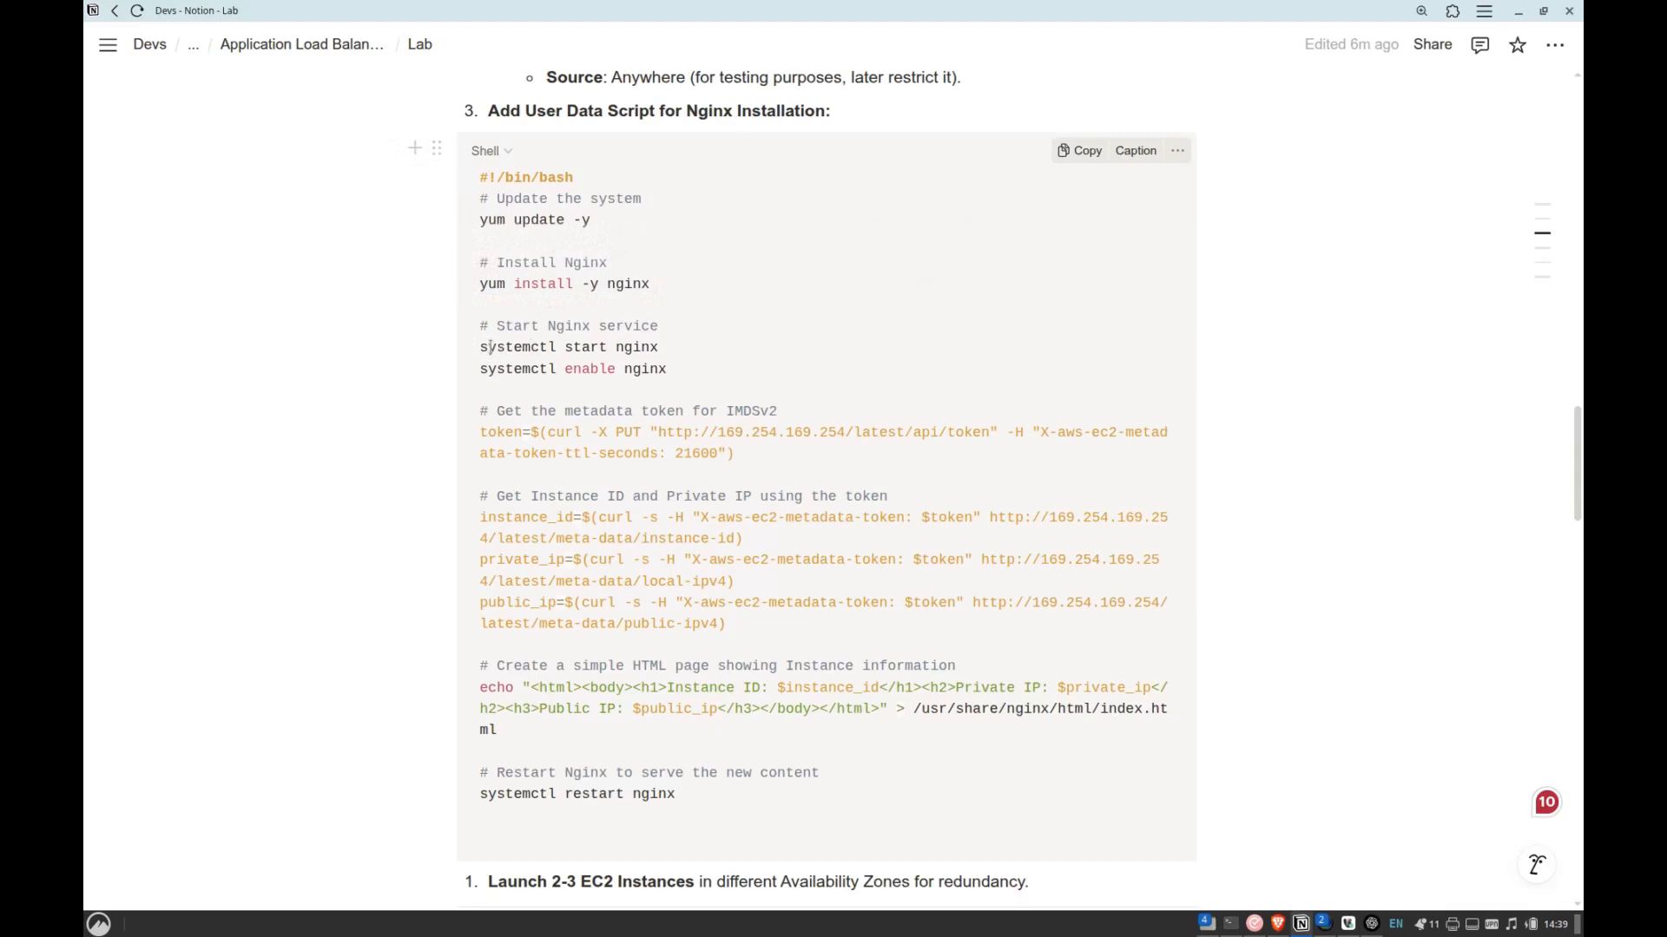
pyautogui.moveTo(482, 351); pyautogui.dragTo(641, 369)
pyautogui.click(548, 347)
pyautogui.moveTo(548, 348); pyautogui.dragTo(639, 346)
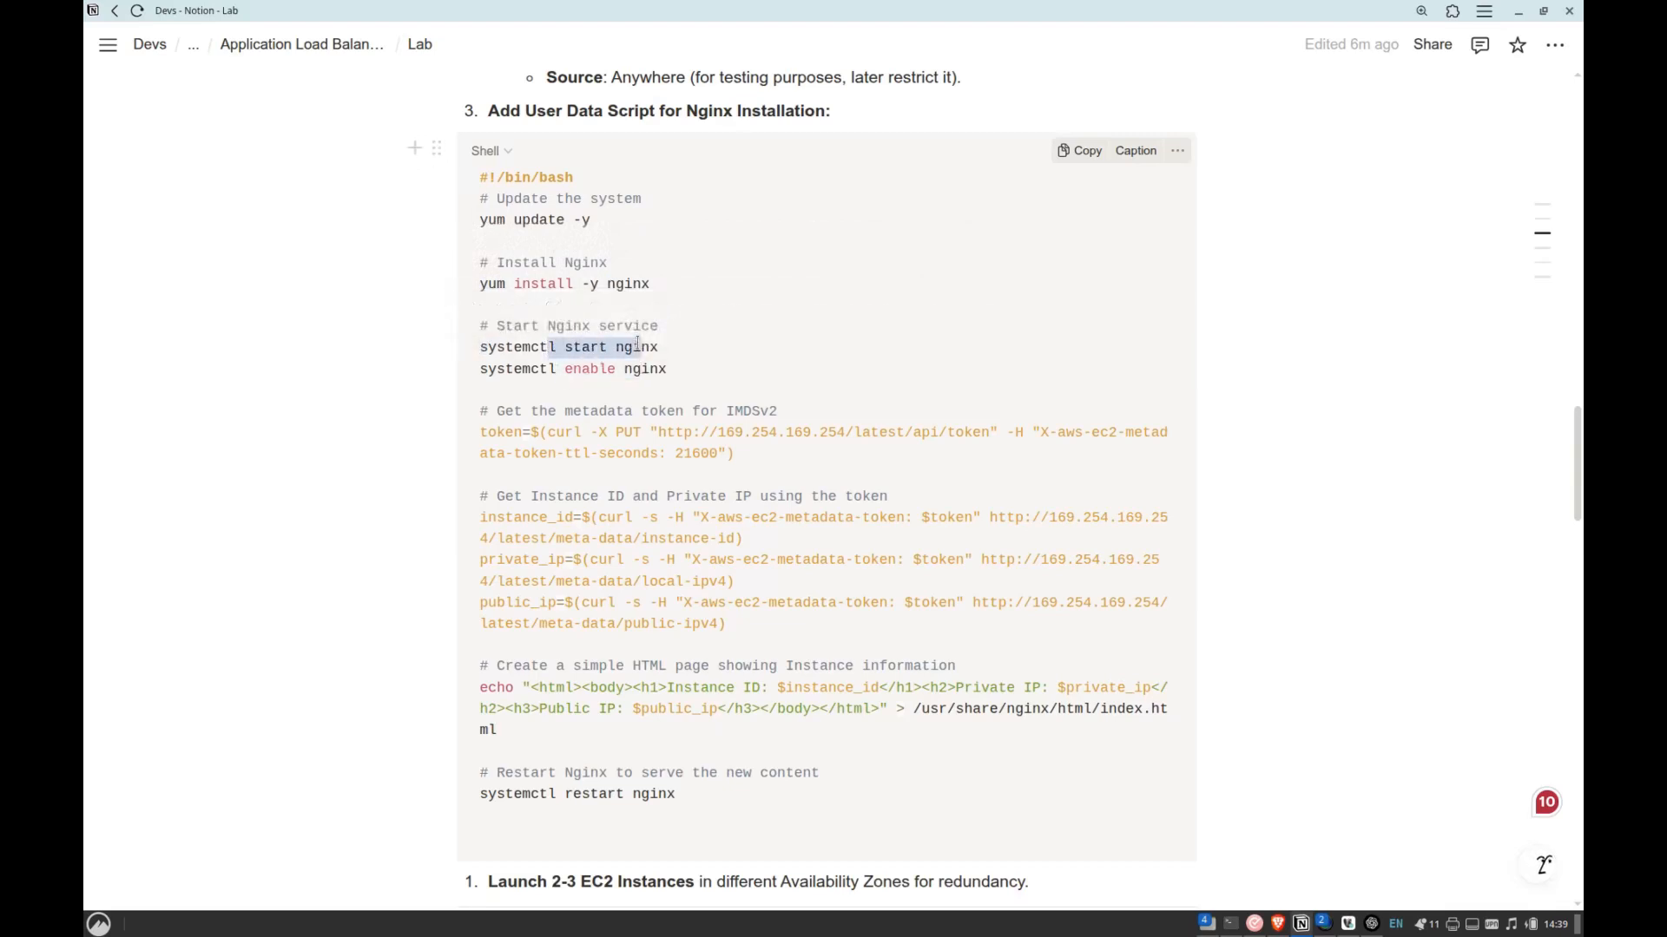
# Examine the script's curl request for the IMDSv2 metadata token and how the token variable is assigned.
pyautogui.click(685, 496)
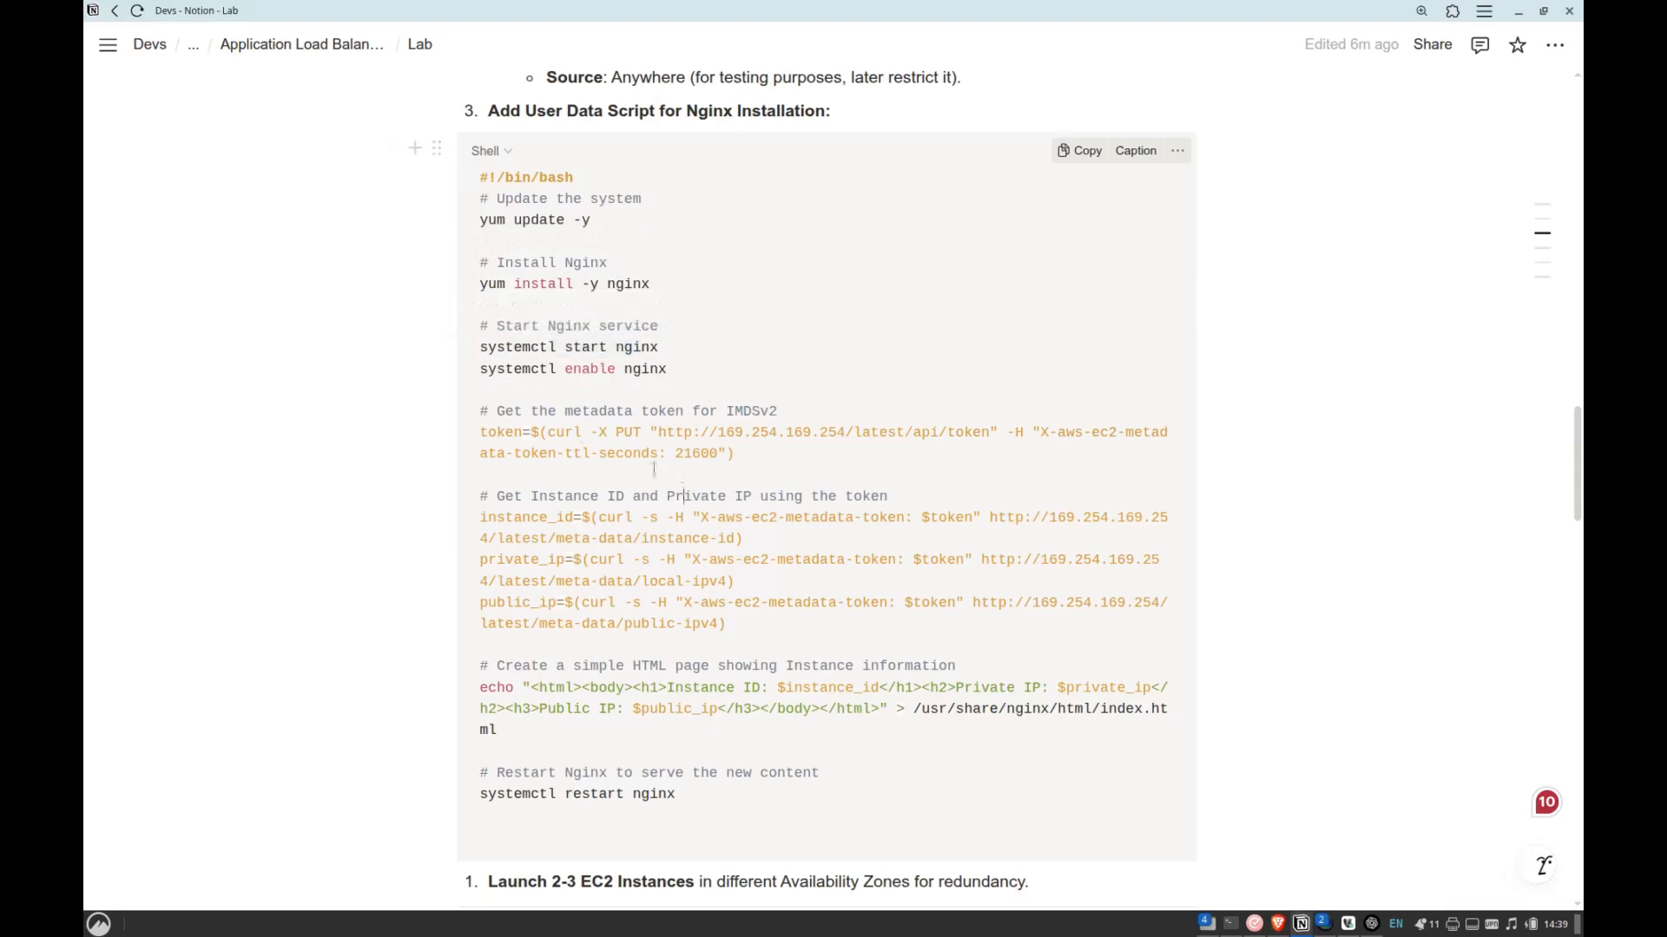
pyautogui.moveTo(480, 434); pyautogui.dragTo(590, 434)
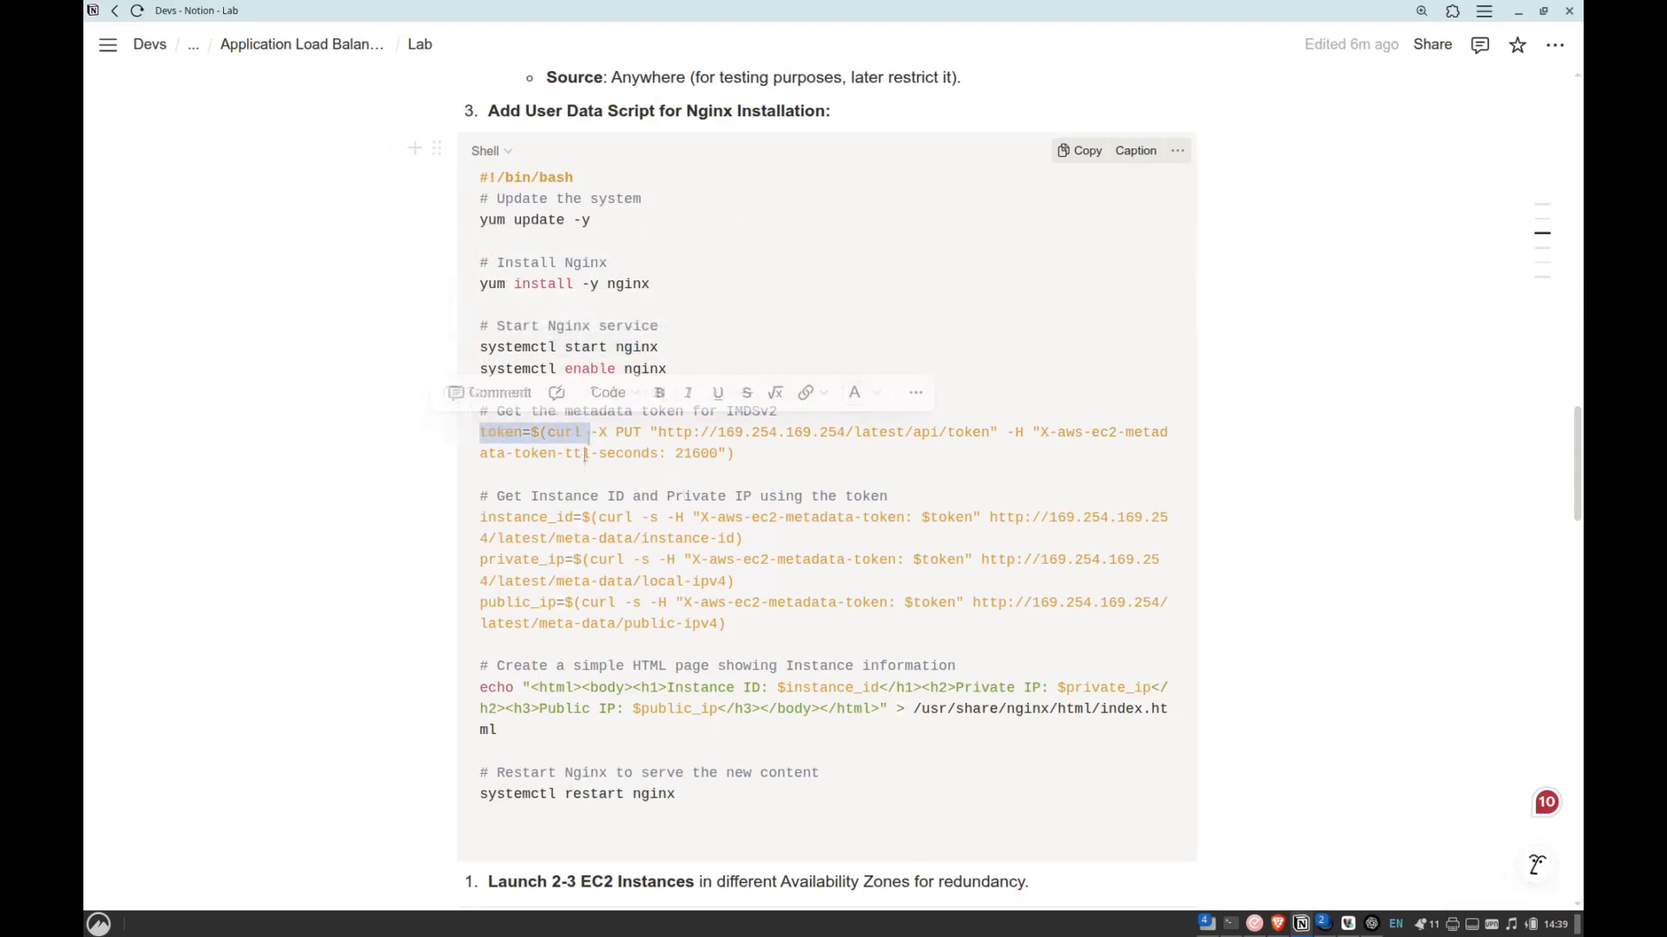
pyautogui.click(535, 559)
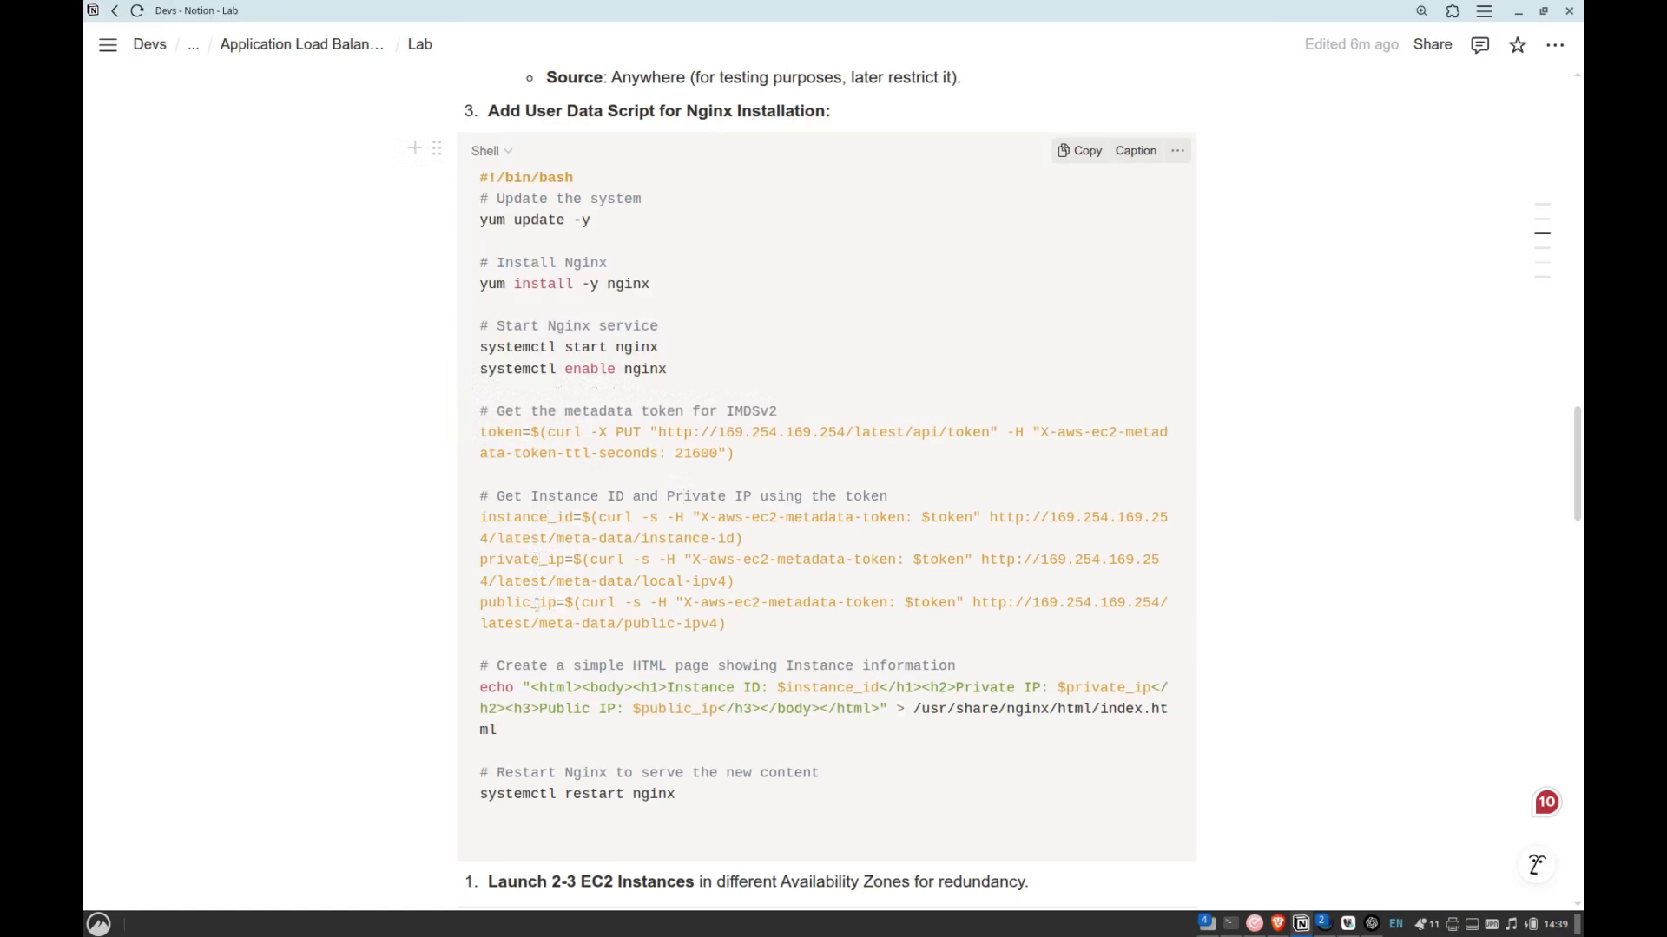
pyautogui.moveTo(488, 434); pyautogui.dragTo(564, 438)
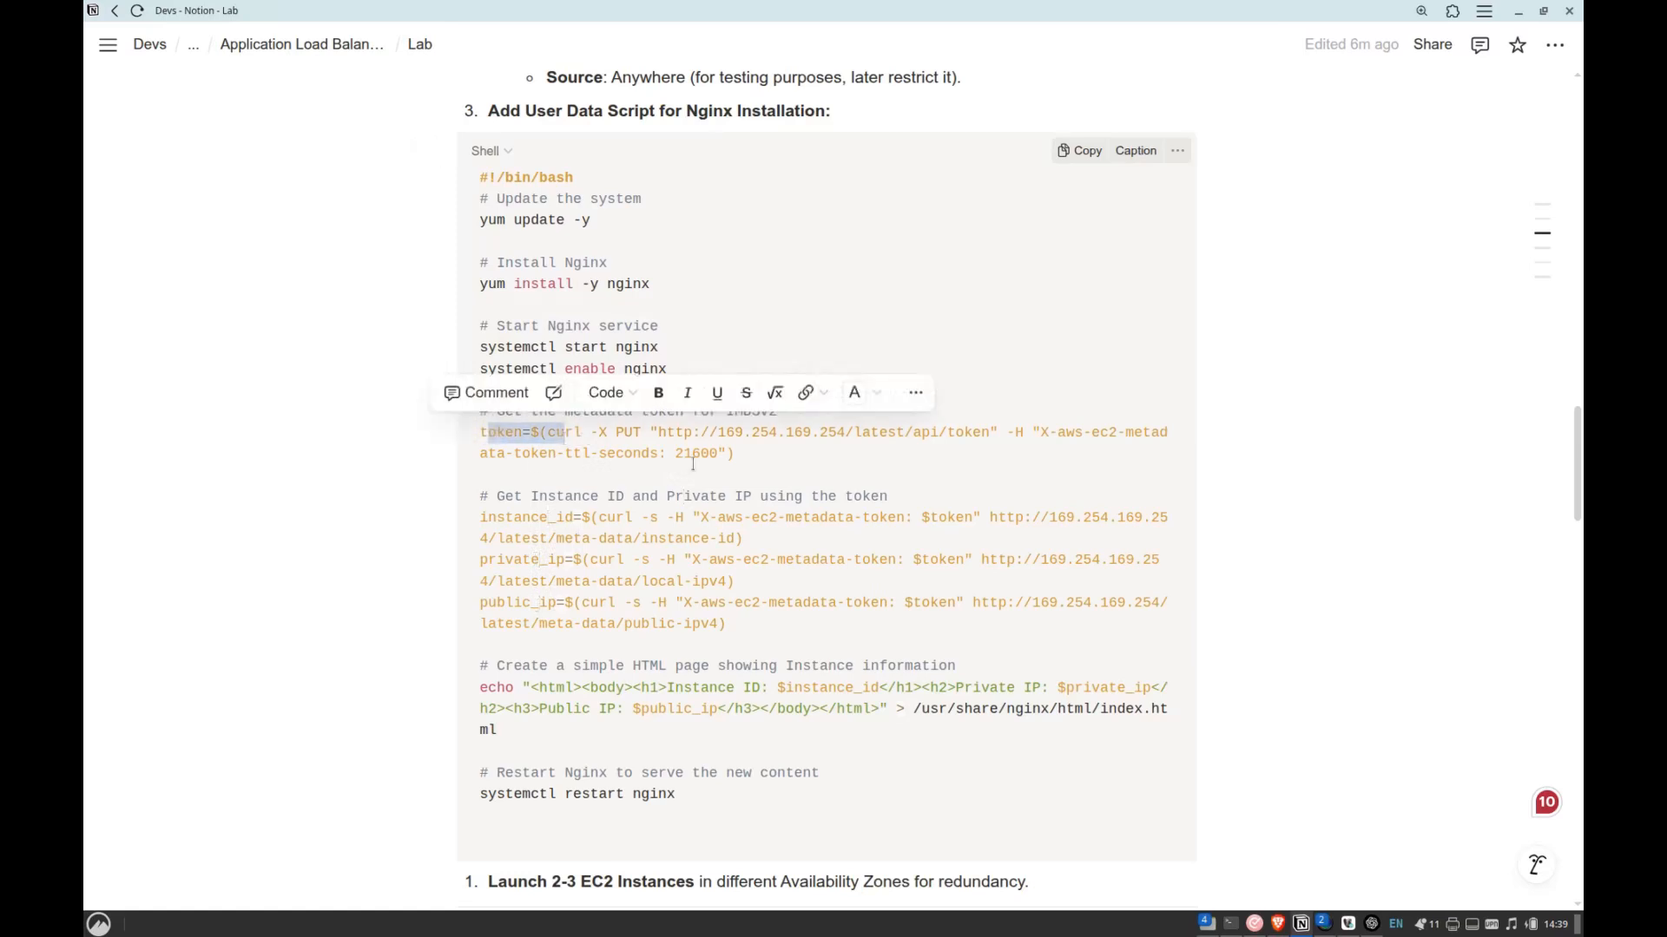
pyautogui.moveTo(608, 520); pyautogui.dragTo(561, 524)
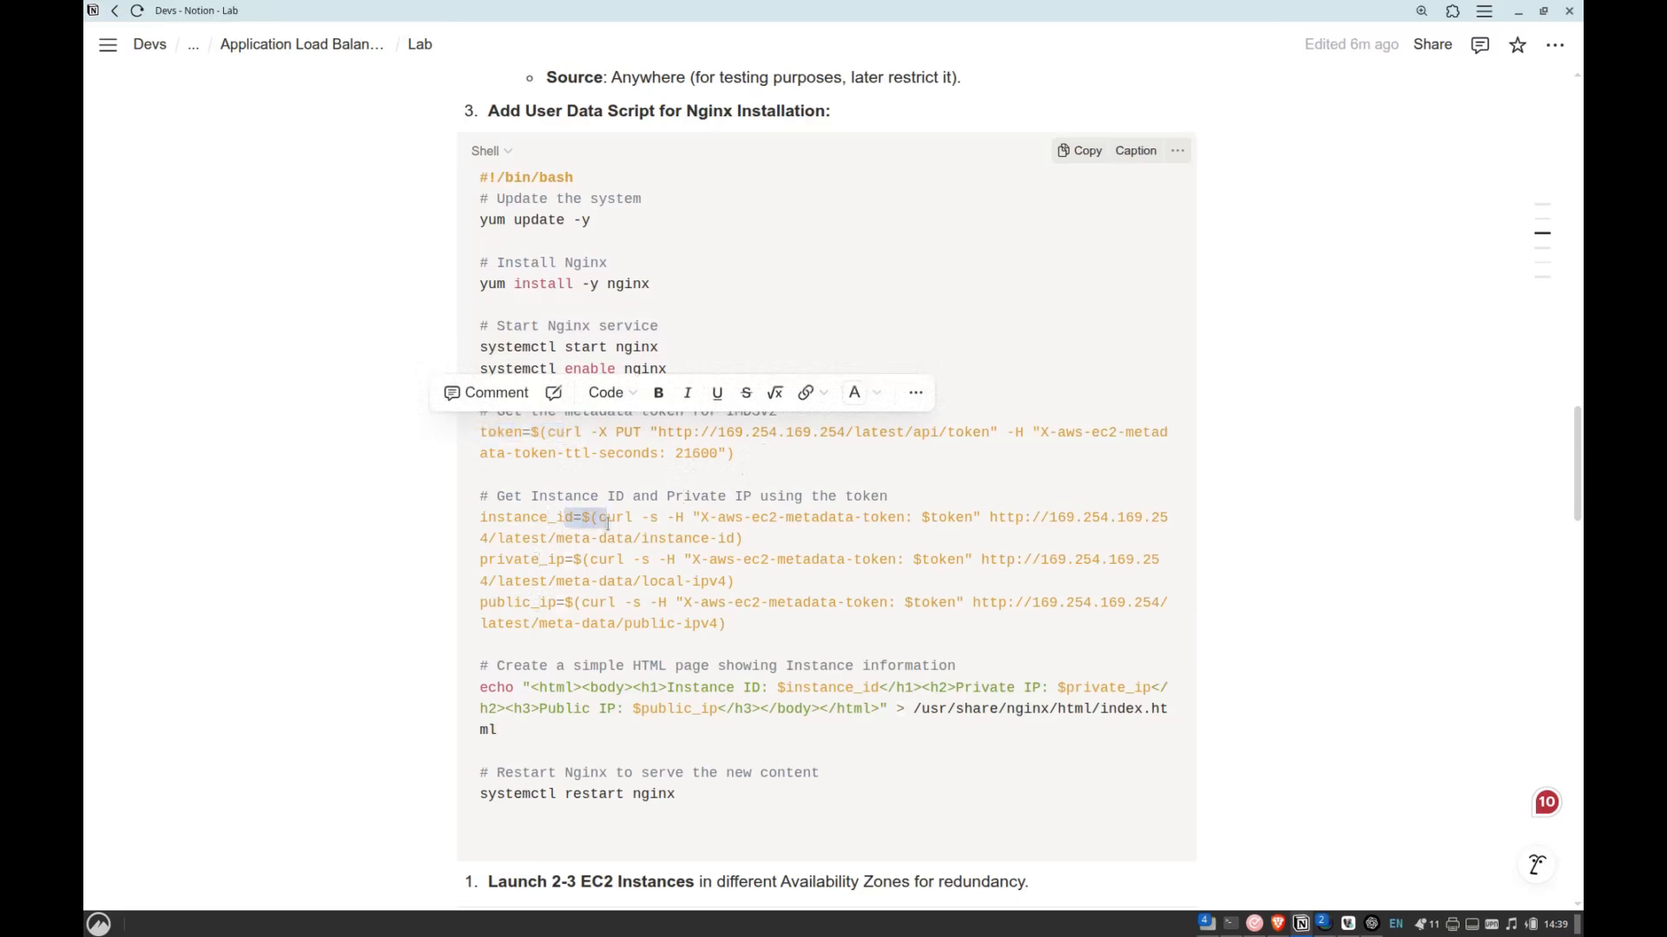
pyautogui.doubleClick(561, 524)
pyautogui.click(650, 548)
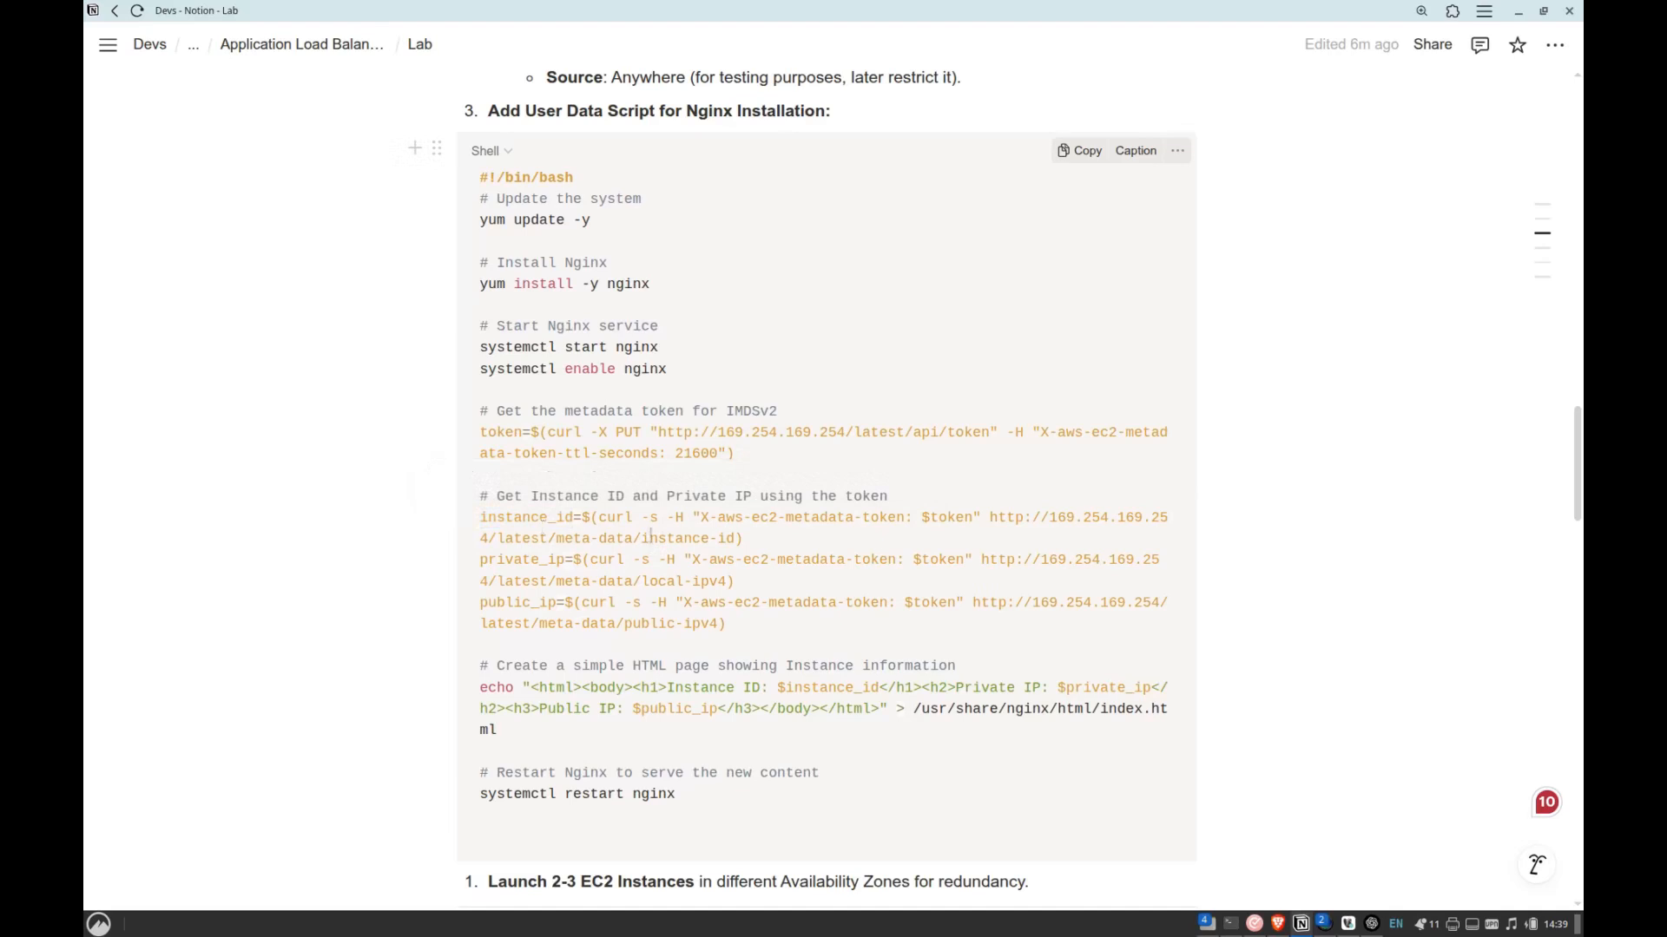
pyautogui.doubleClick(504, 434)
pyautogui.moveTo(651, 429); pyautogui.dragTo(970, 430)
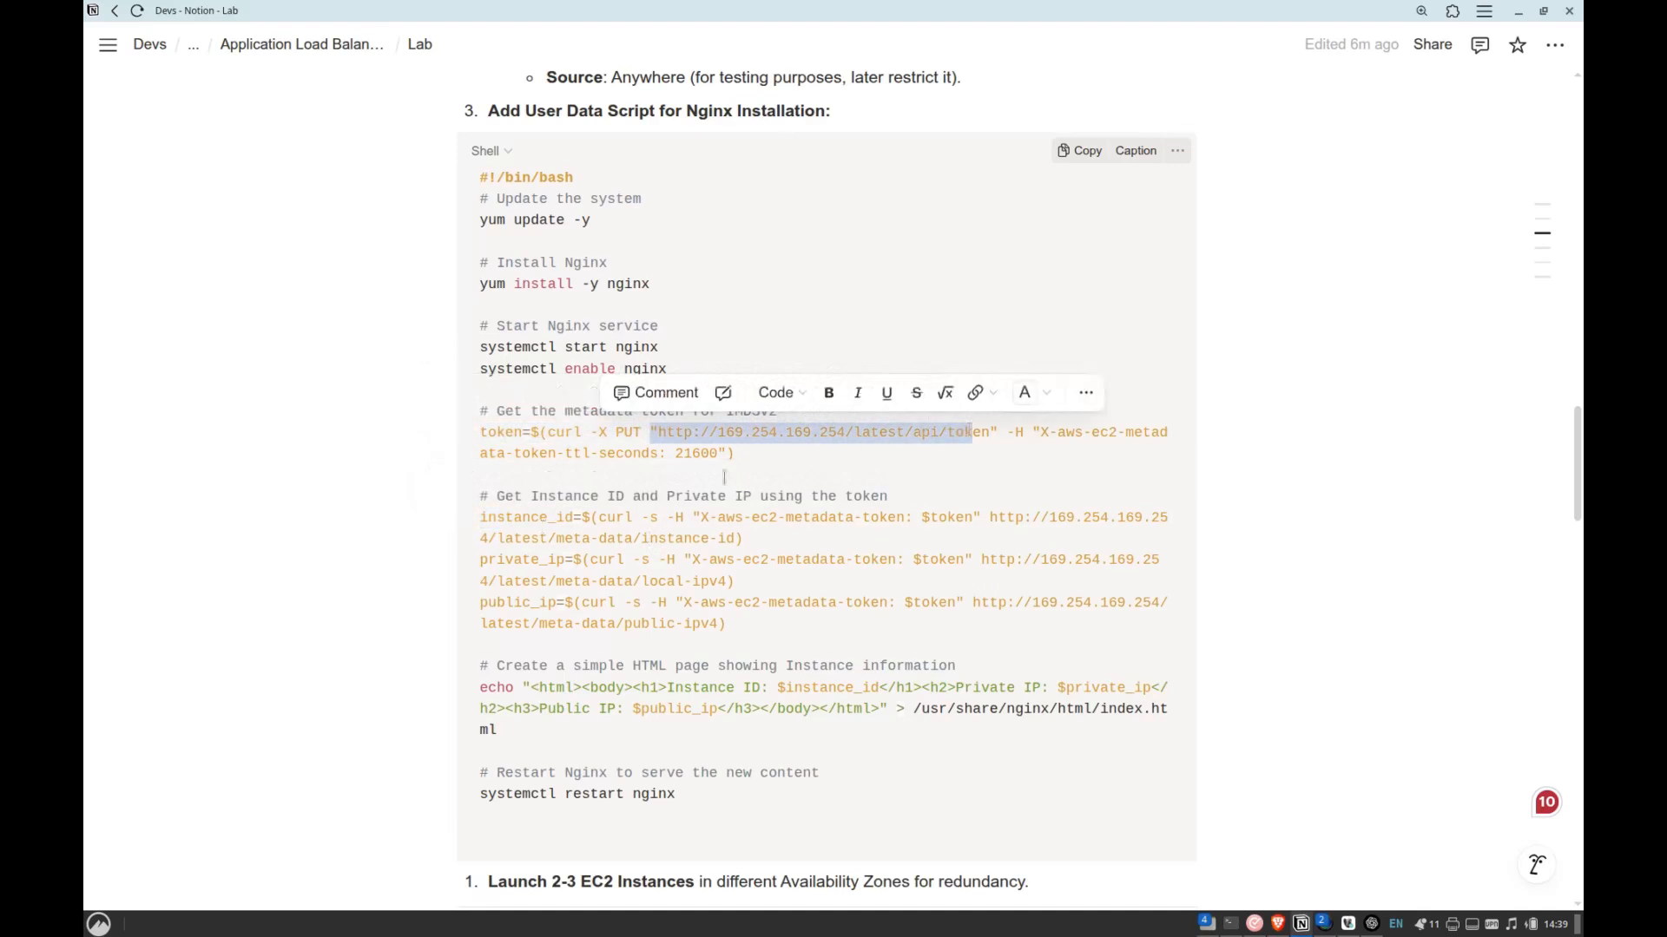
pyautogui.click(655, 454)
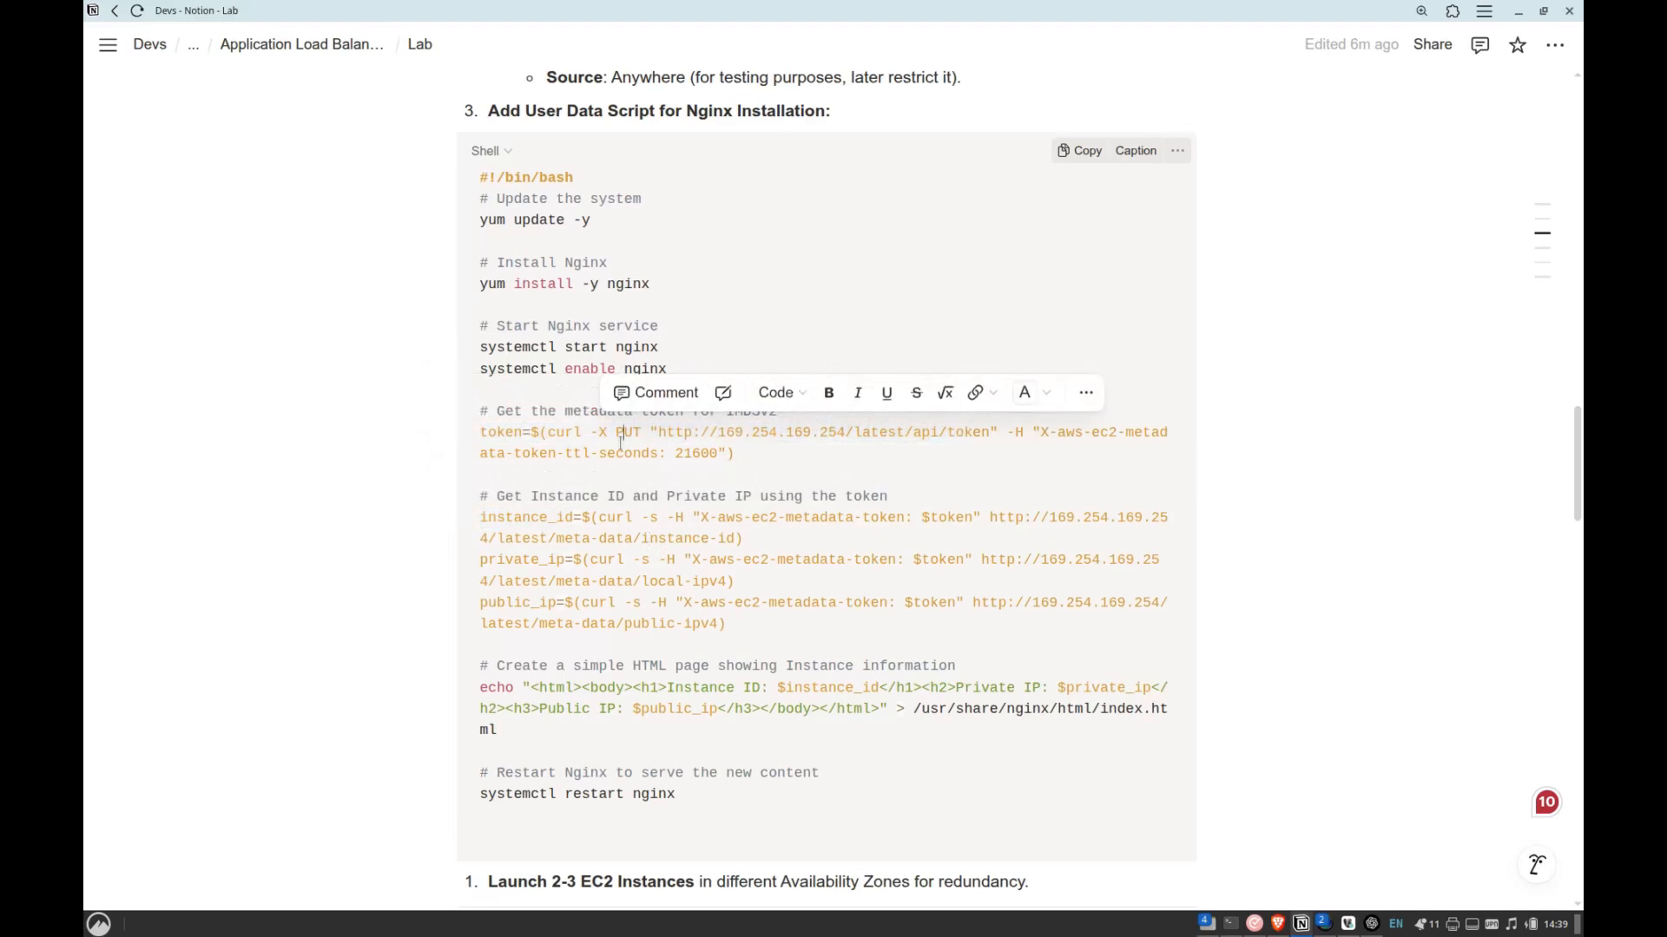
# Examine the script lines that use the token to store the instance ID, private IP and public IP.
pyautogui.doubleClick(544, 518)
pyautogui.doubleClick(539, 560)
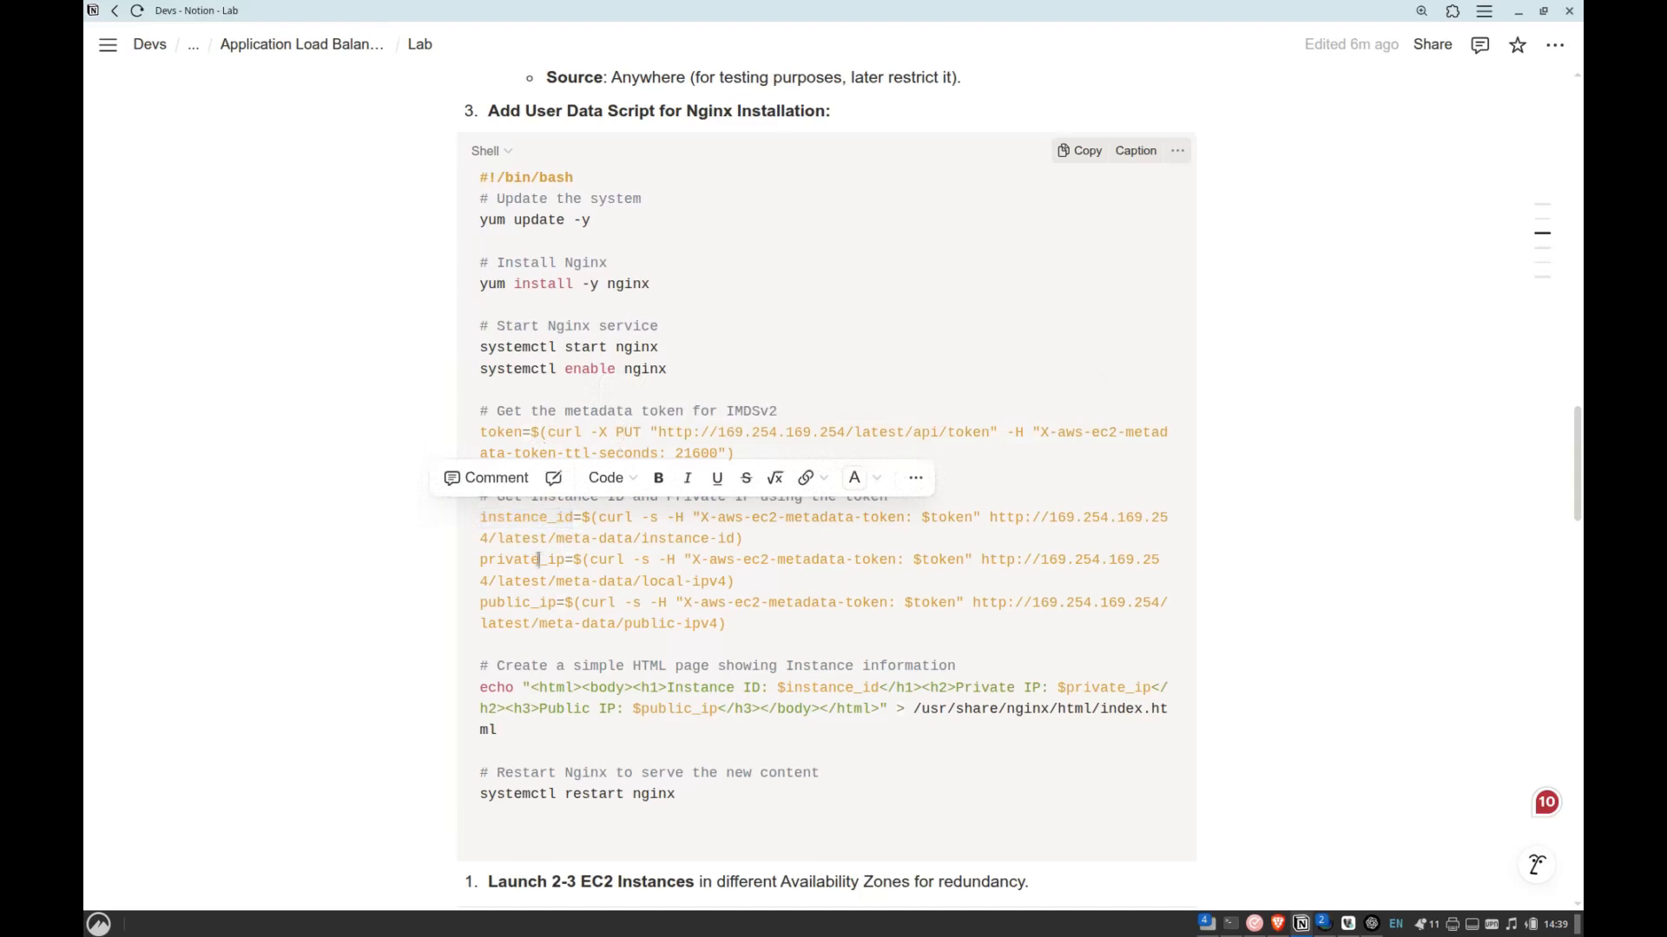
pyautogui.doubleClick(534, 603)
pyautogui.click(590, 517)
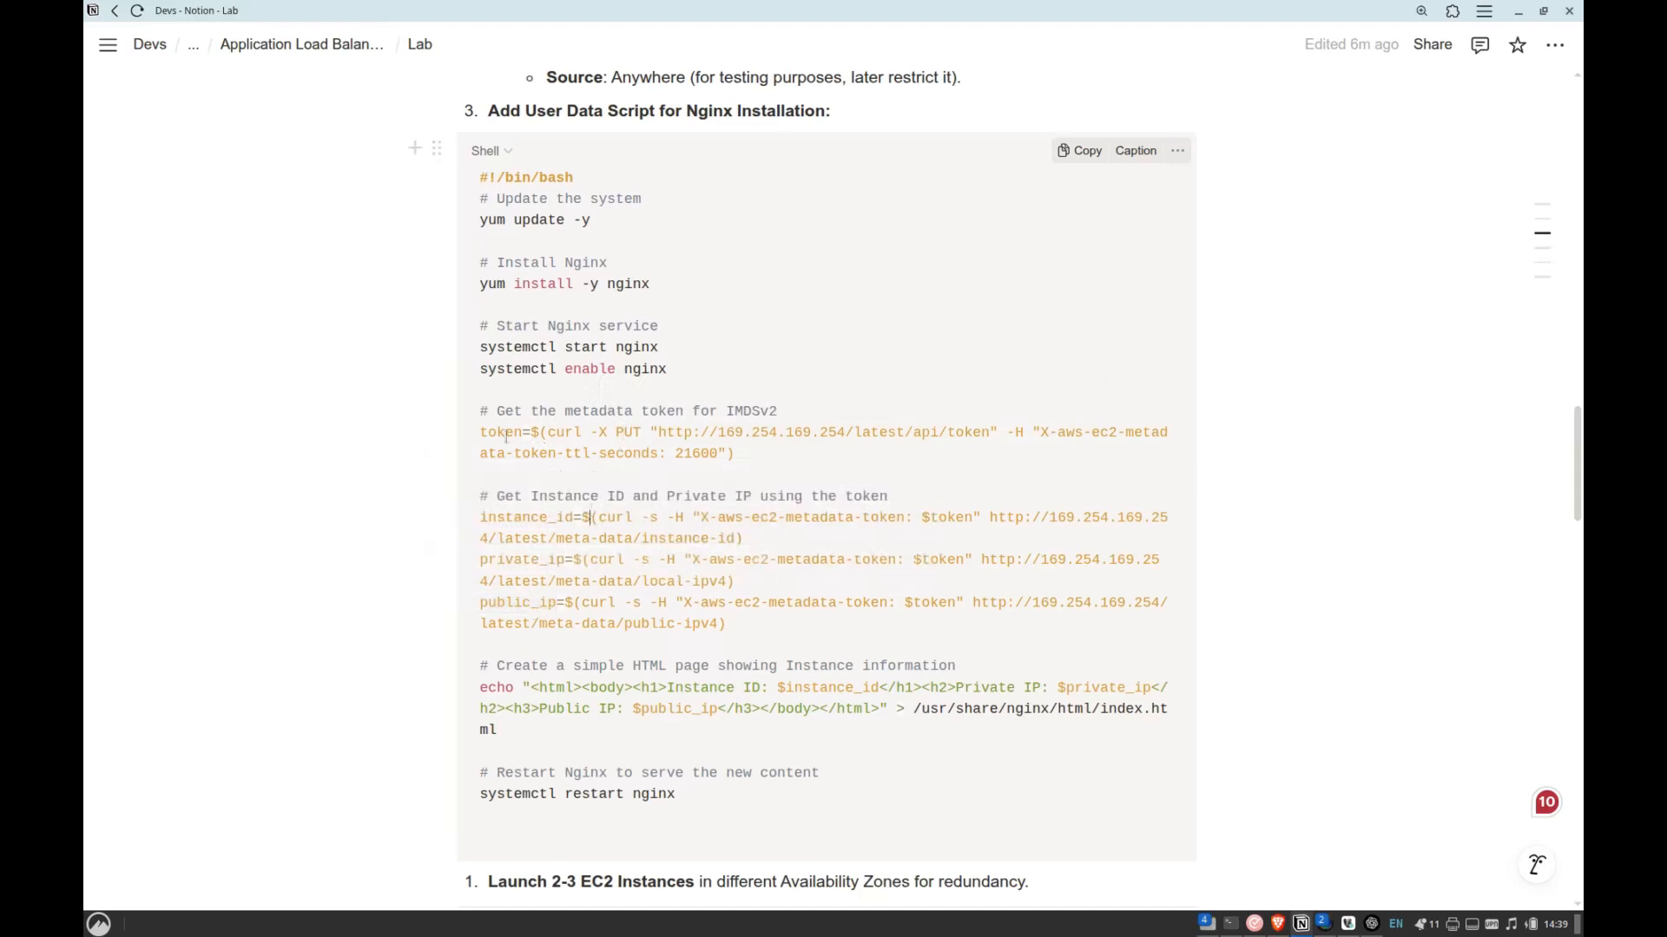
pyautogui.moveTo(482, 330); pyautogui.dragTo(658, 643)
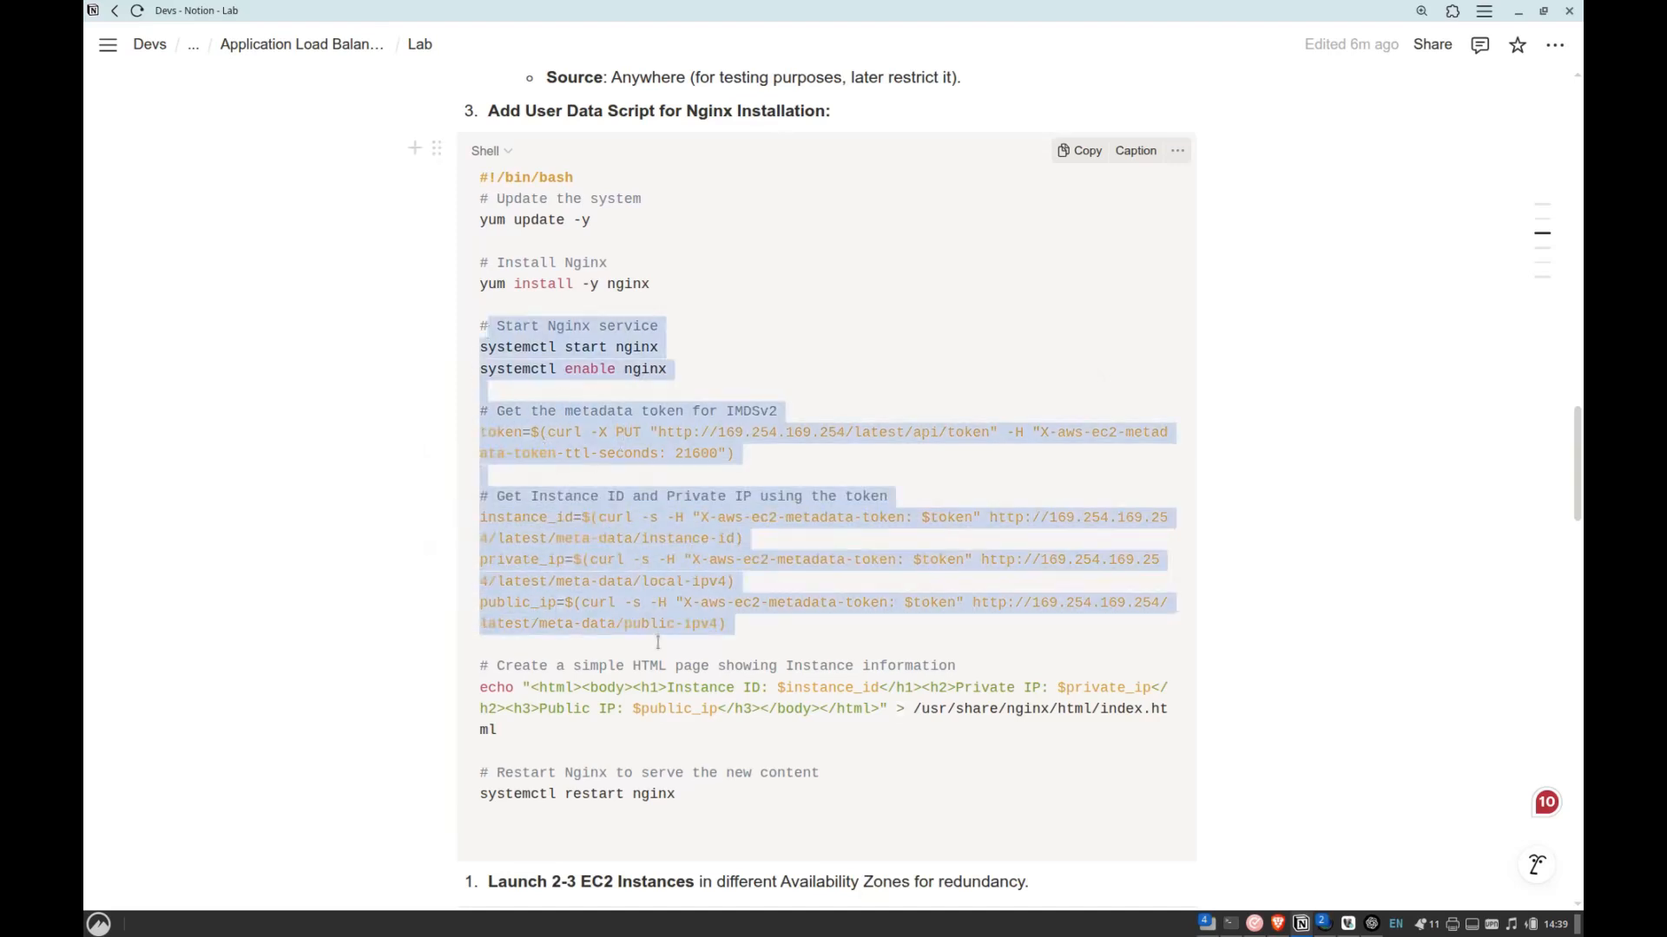
pyautogui.click(658, 643)
pyautogui.moveTo(505, 178); pyautogui.dragTo(692, 603)
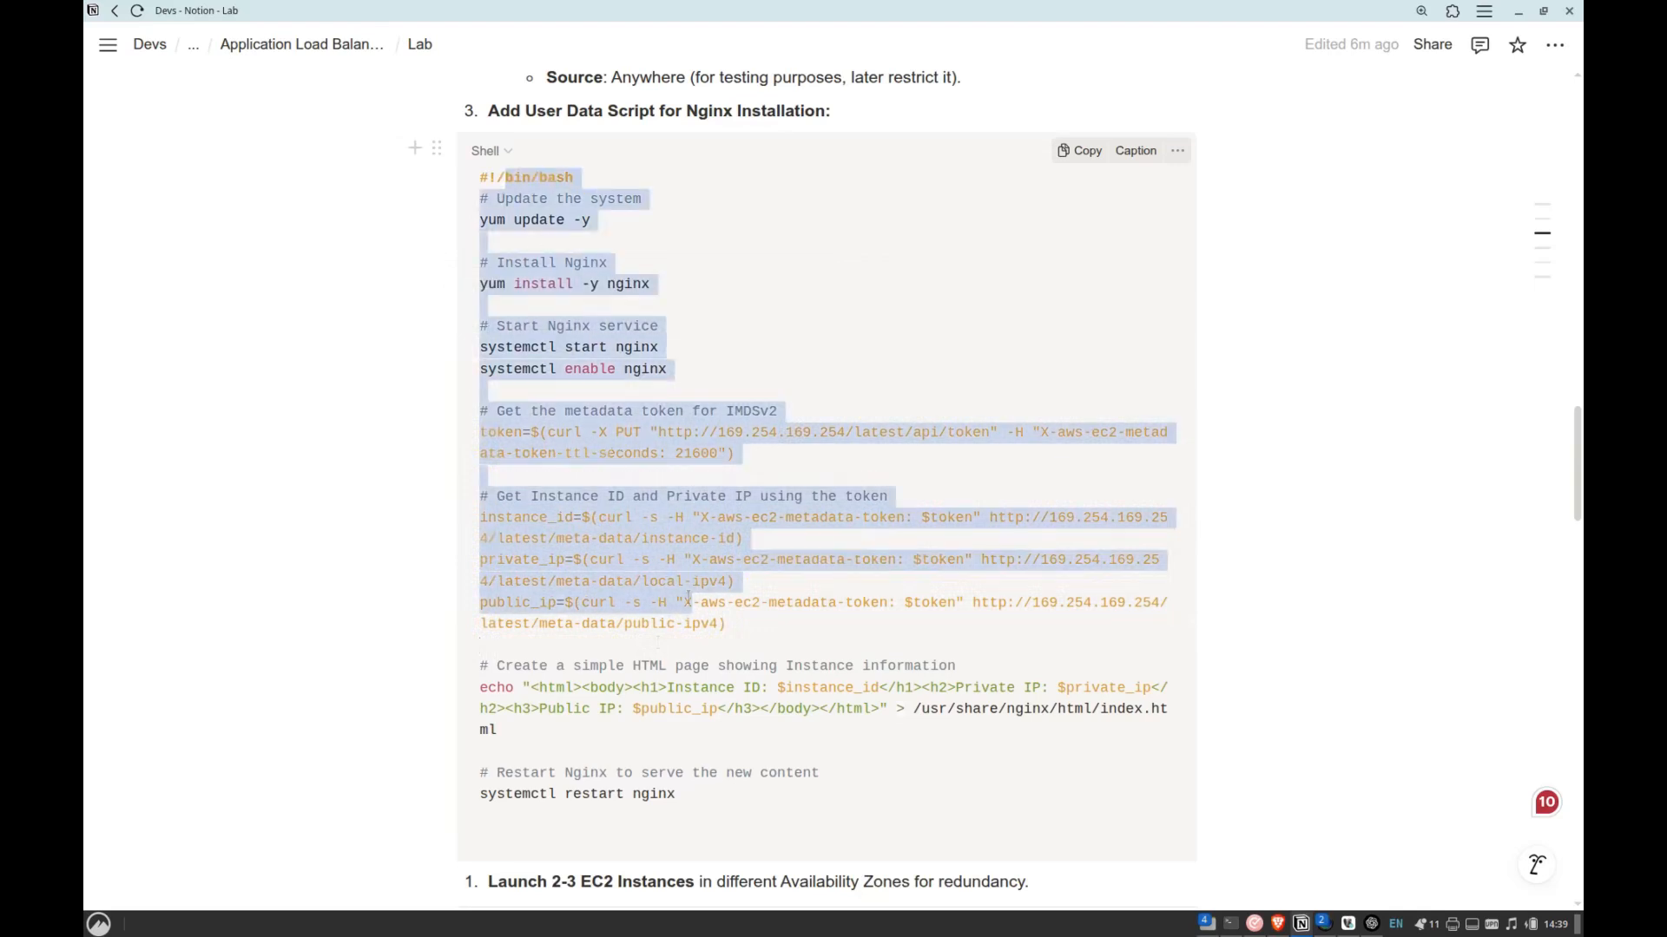
pyautogui.click(692, 602)
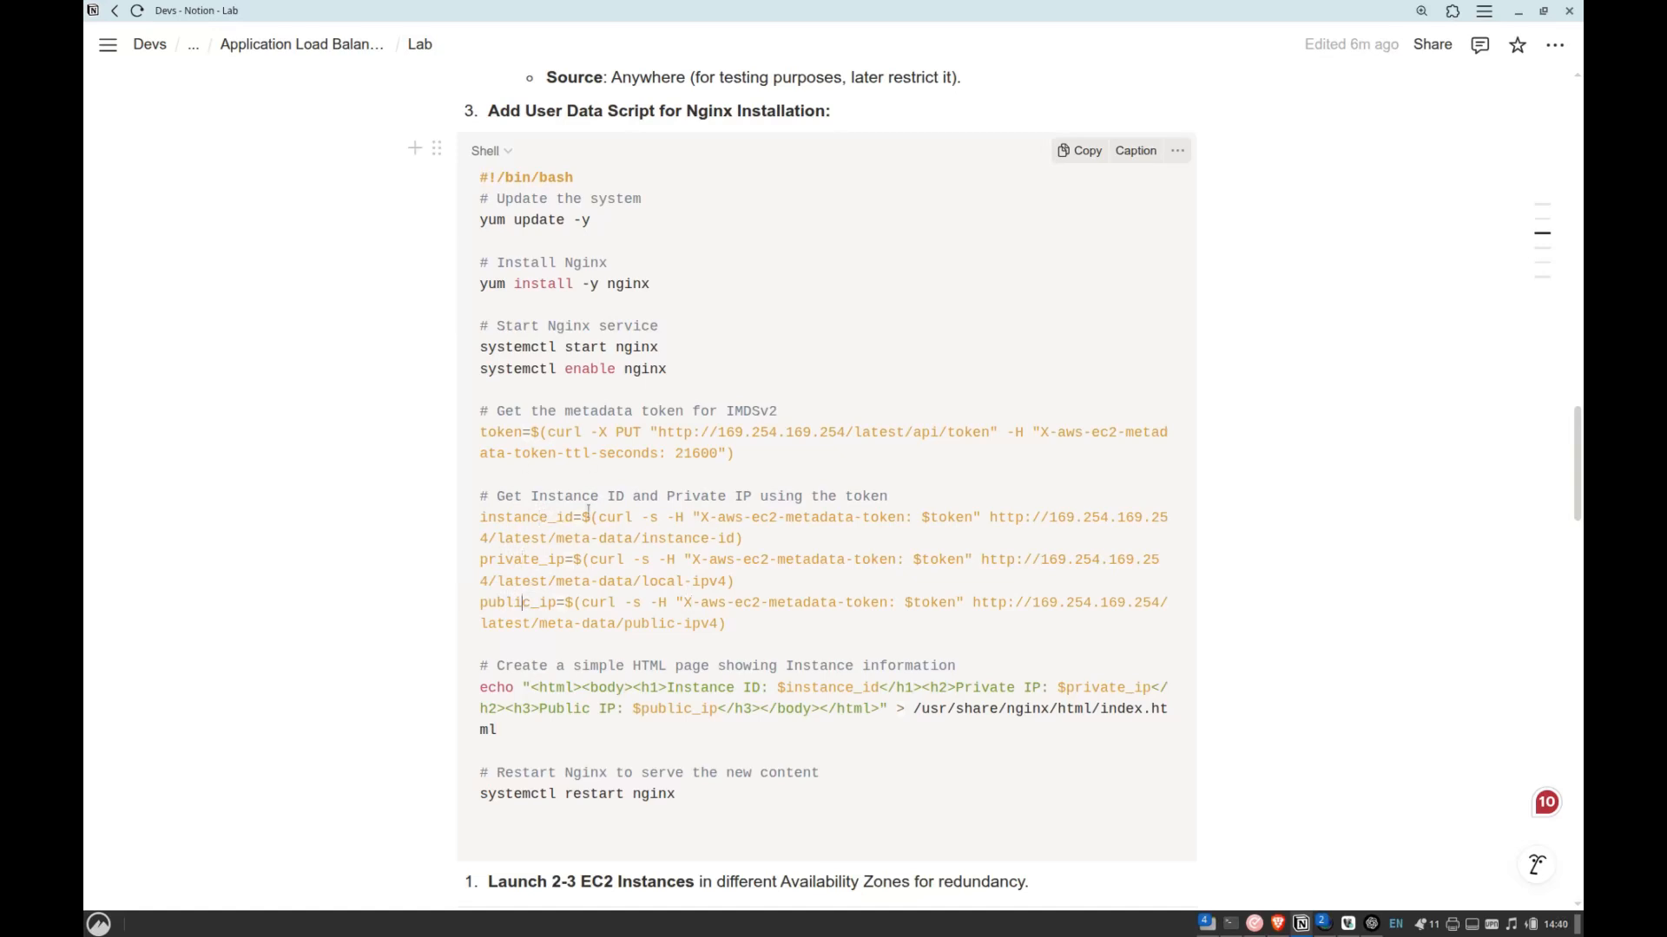
# Examine how the script writes the instance ID, private IP and public IP variables into Nginx's index.html and restarts the service.
pyautogui.moveTo(1097, 712); pyautogui.dragTo(976, 731)
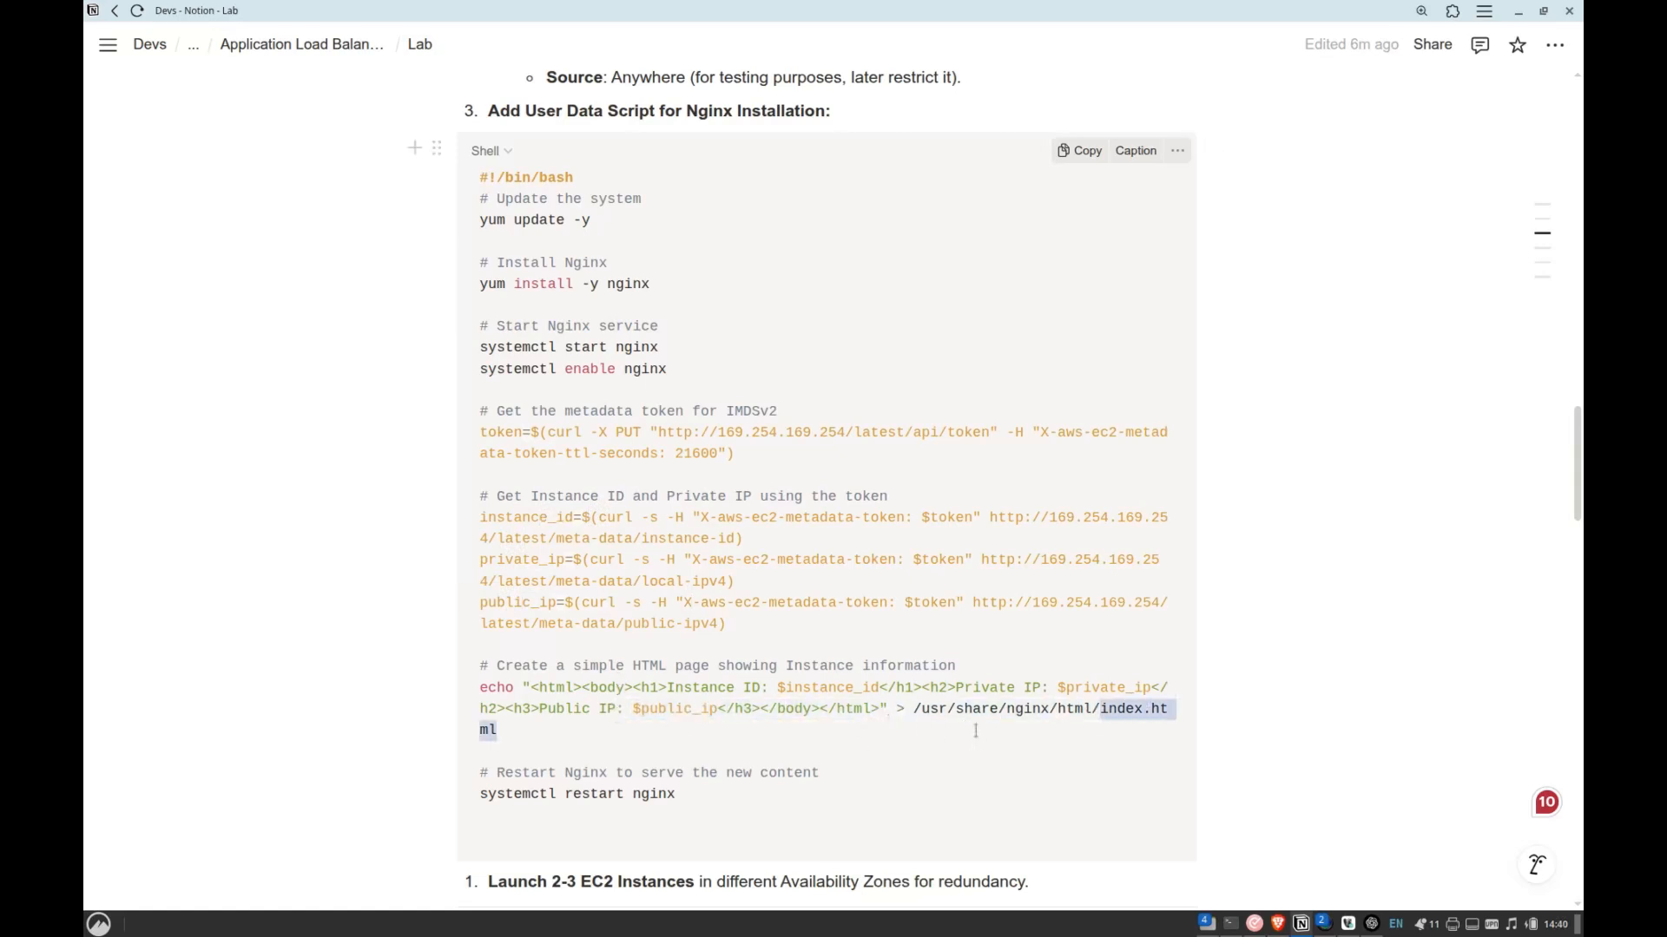
pyautogui.click(927, 710)
pyautogui.click(1105, 717)
pyautogui.moveTo(667, 688); pyautogui.dragTo(887, 687)
pyautogui.doubleClick(533, 518)
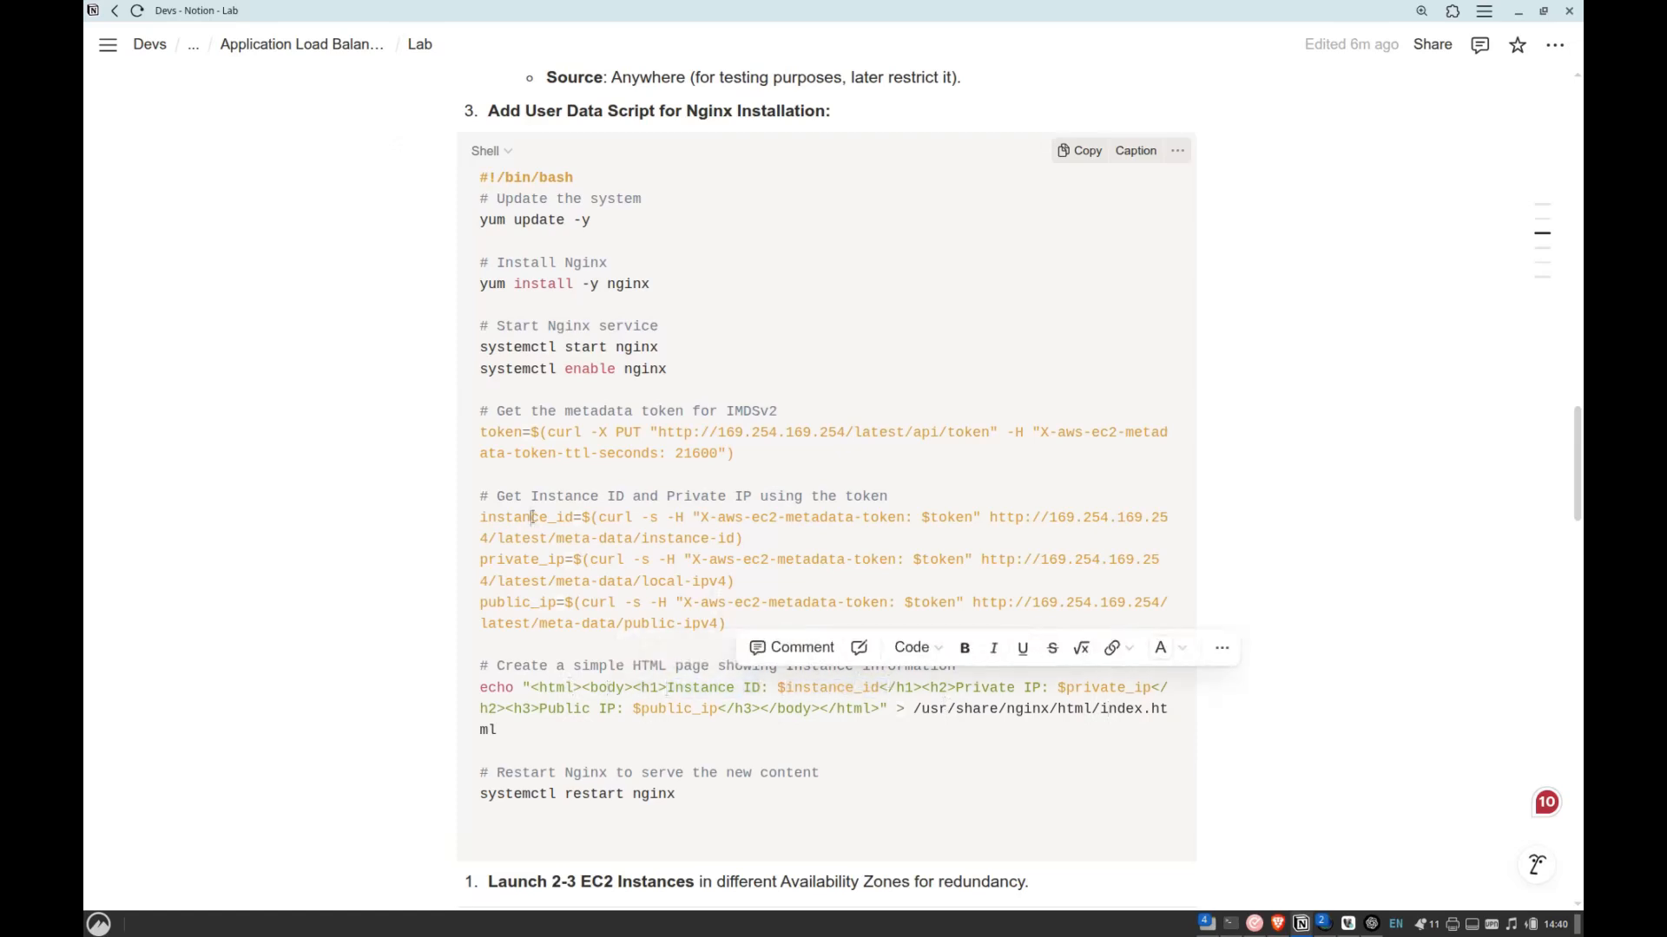
pyautogui.doubleClick(1107, 688)
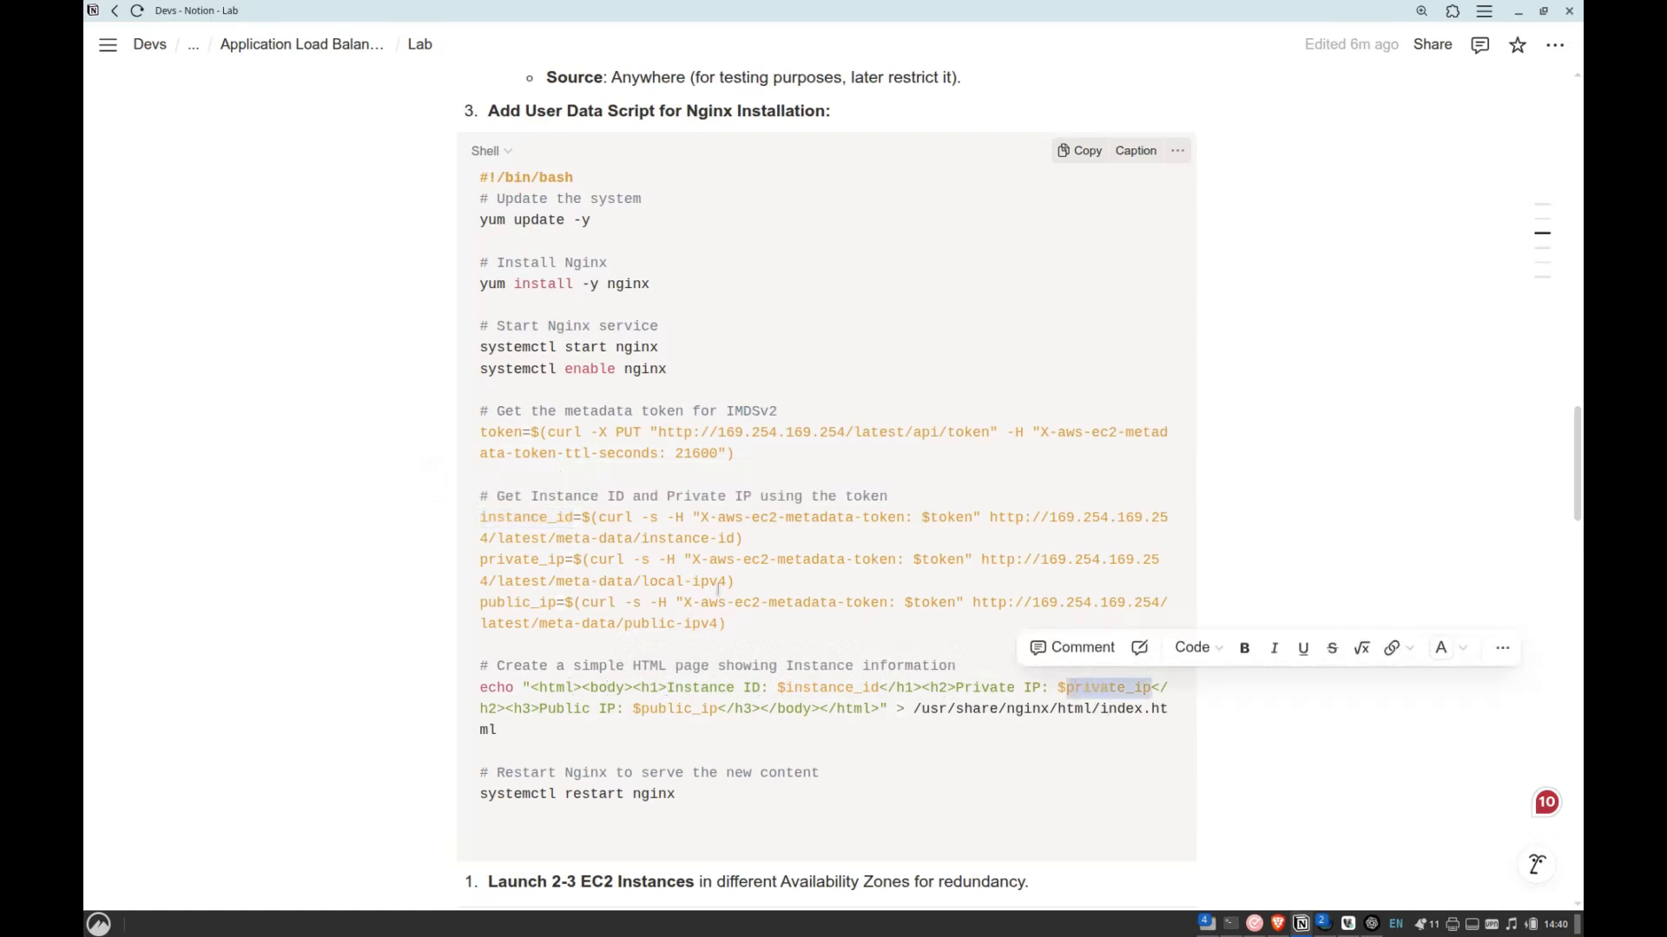
pyautogui.click(527, 574)
pyautogui.doubleClick(527, 603)
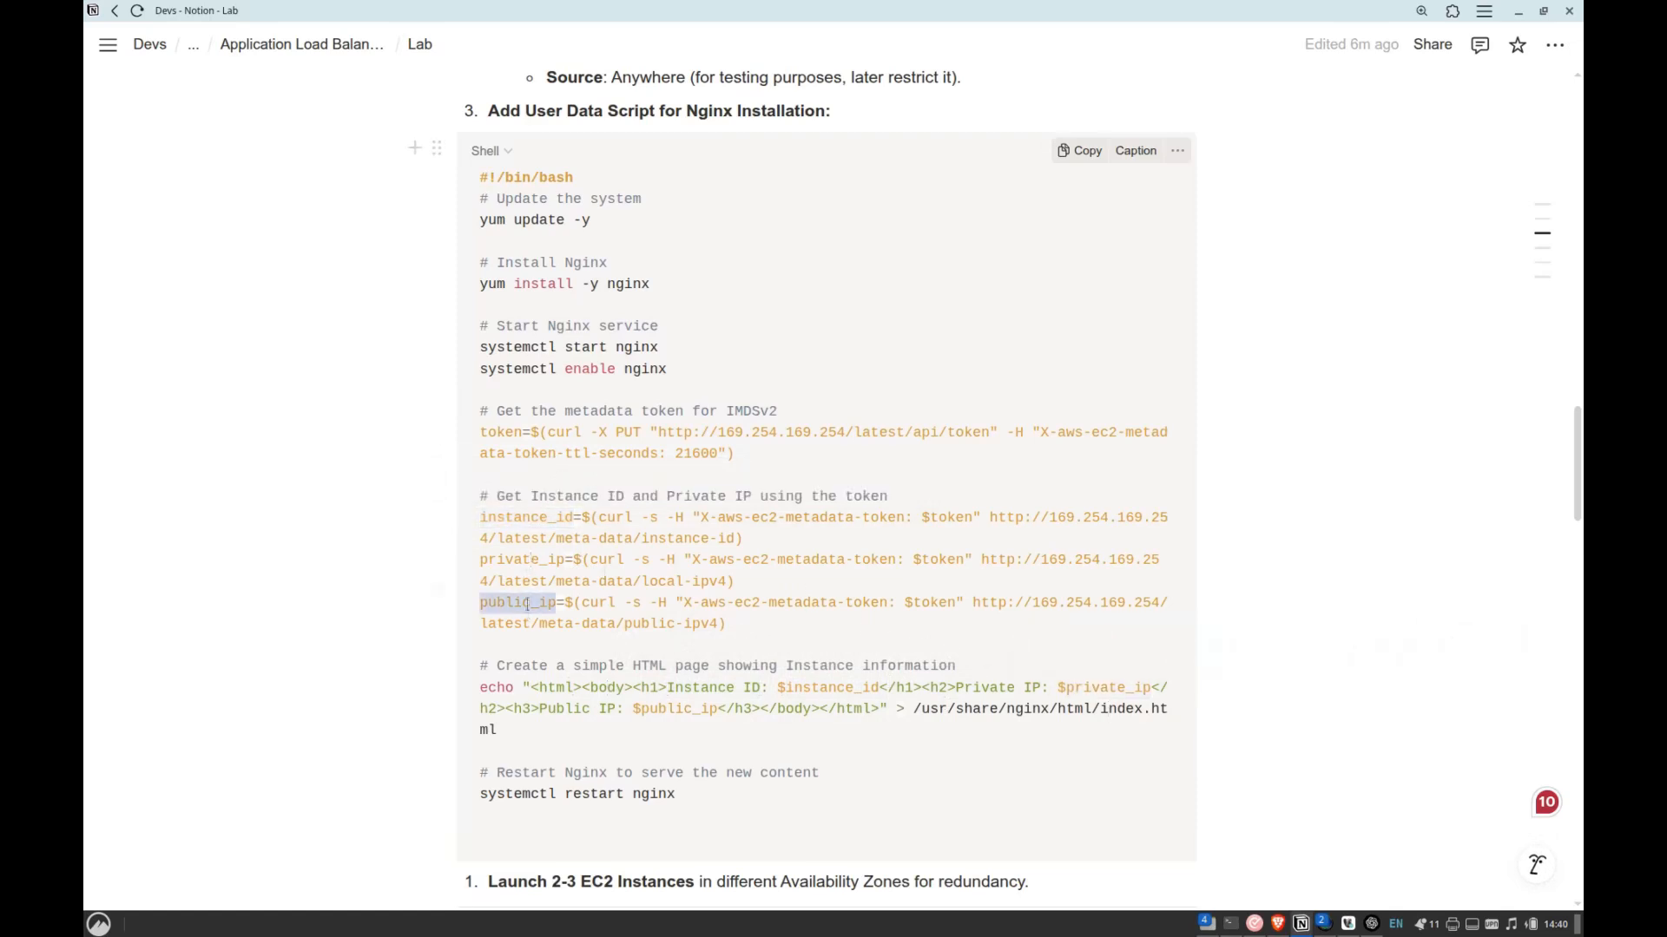
pyautogui.click(638, 707)
pyautogui.scroll(-1, 700, 714)
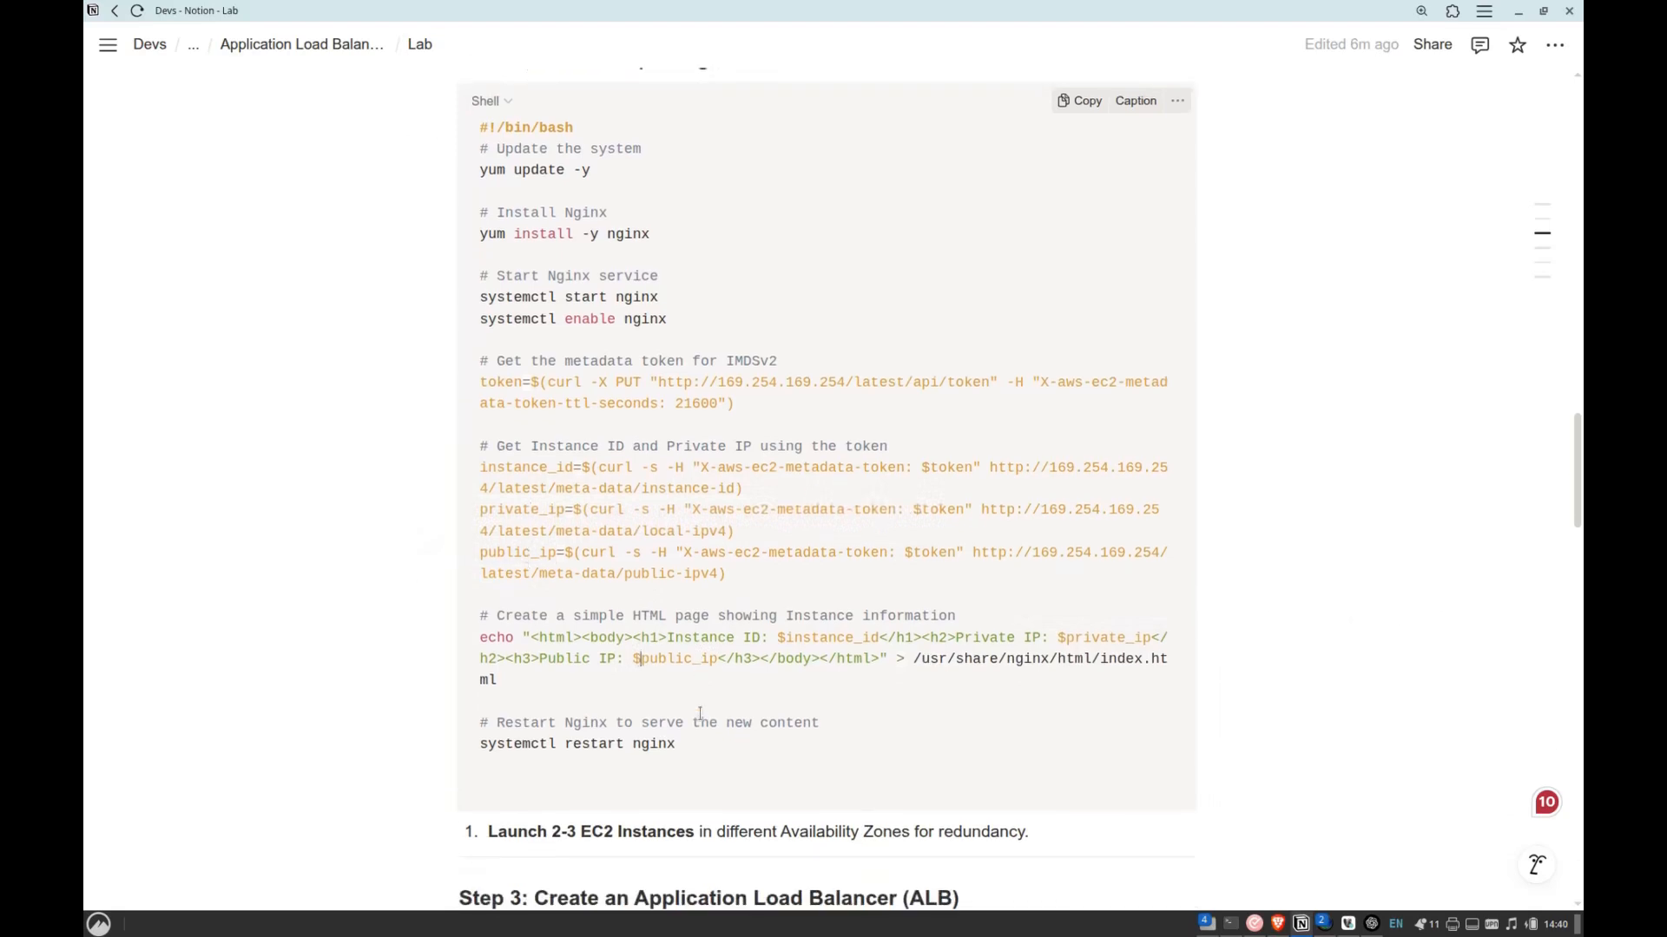
pyautogui.scroll(1, 700, 714)
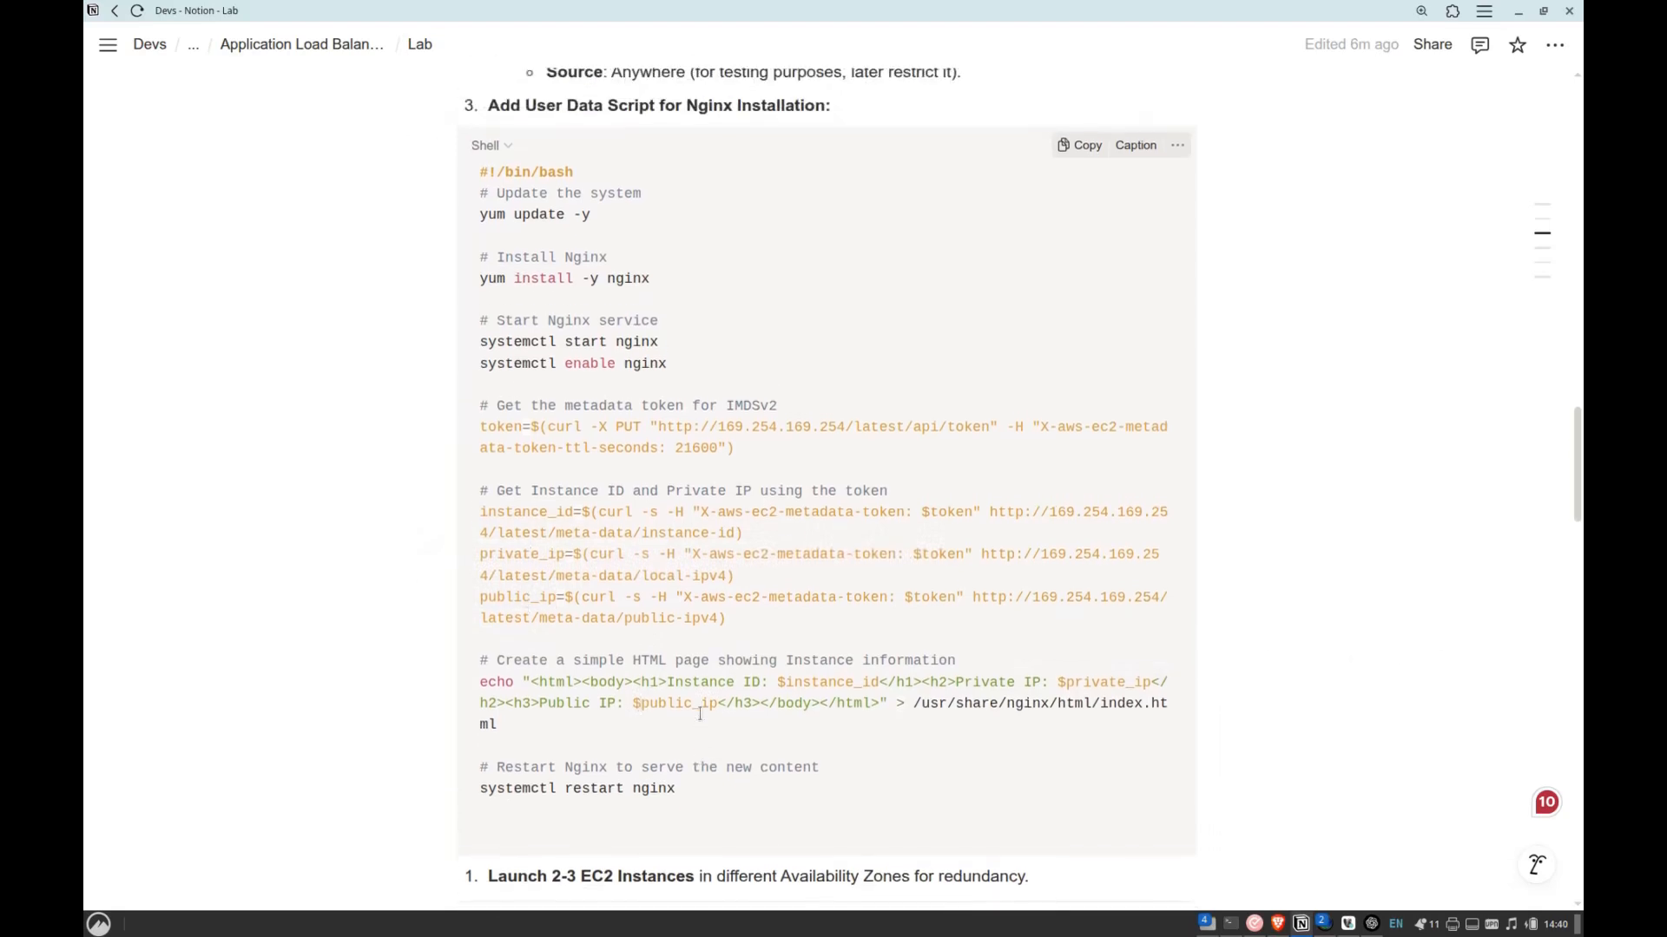
pyautogui.moveTo(483, 682); pyautogui.dragTo(604, 747)
# Switch back to the AWS console and create the launch template with the pasted user data.
pyautogui.hotkey('alt', 'Tab')
pyautogui.scroll(3, 400, 700)
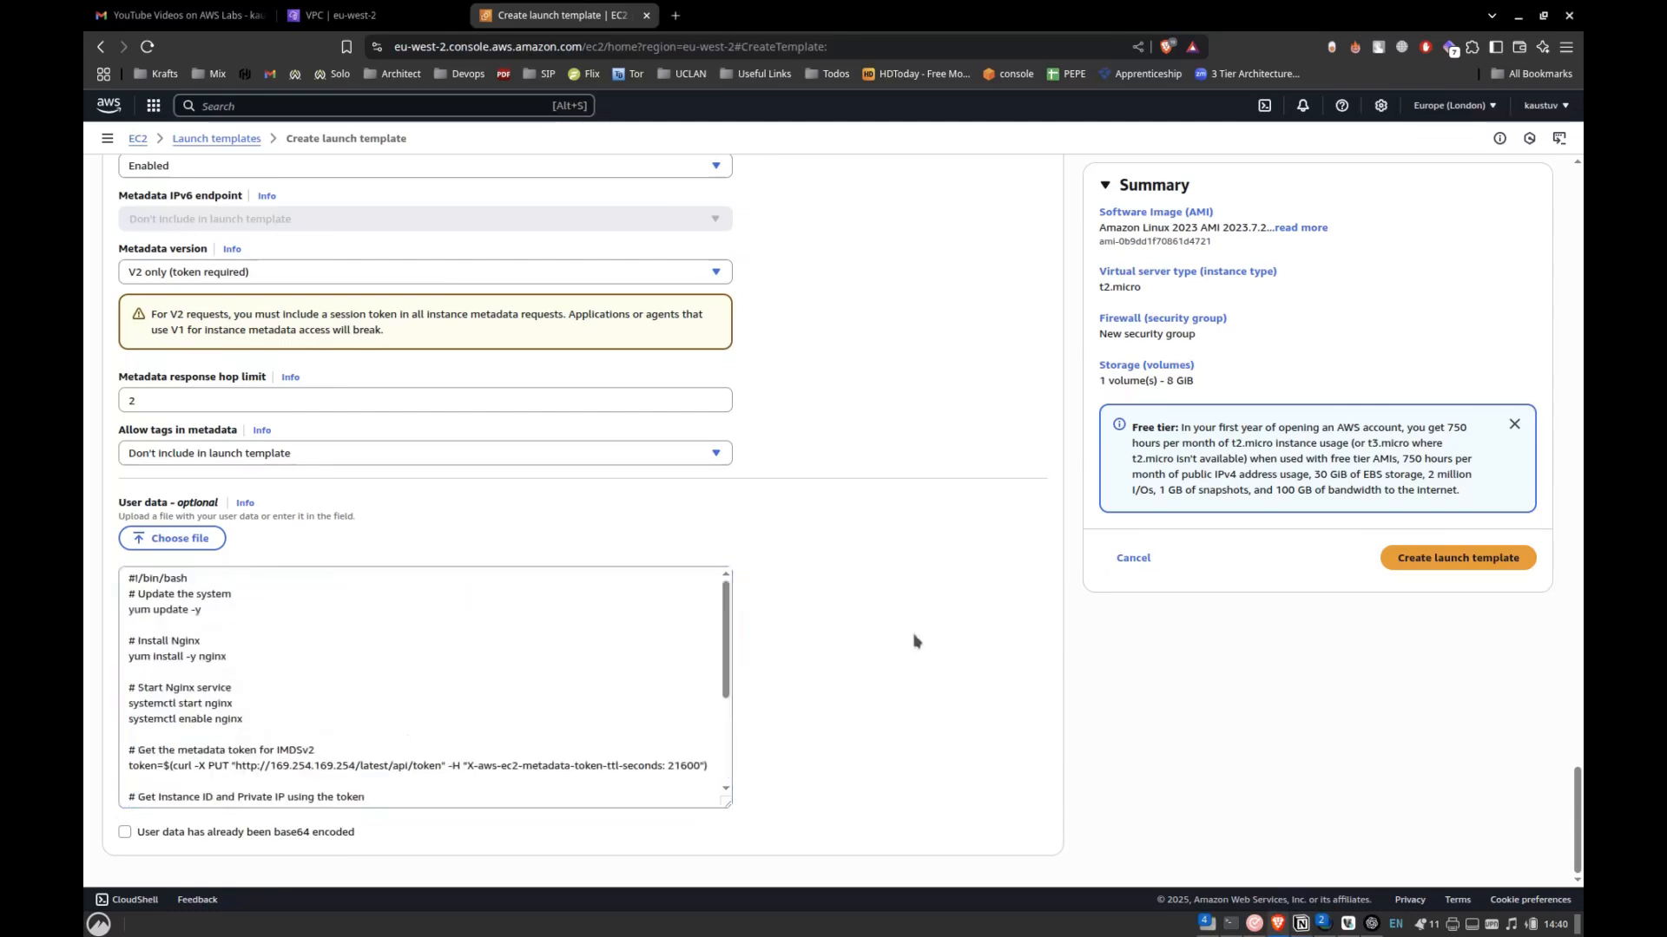
pyautogui.click(1496, 566)
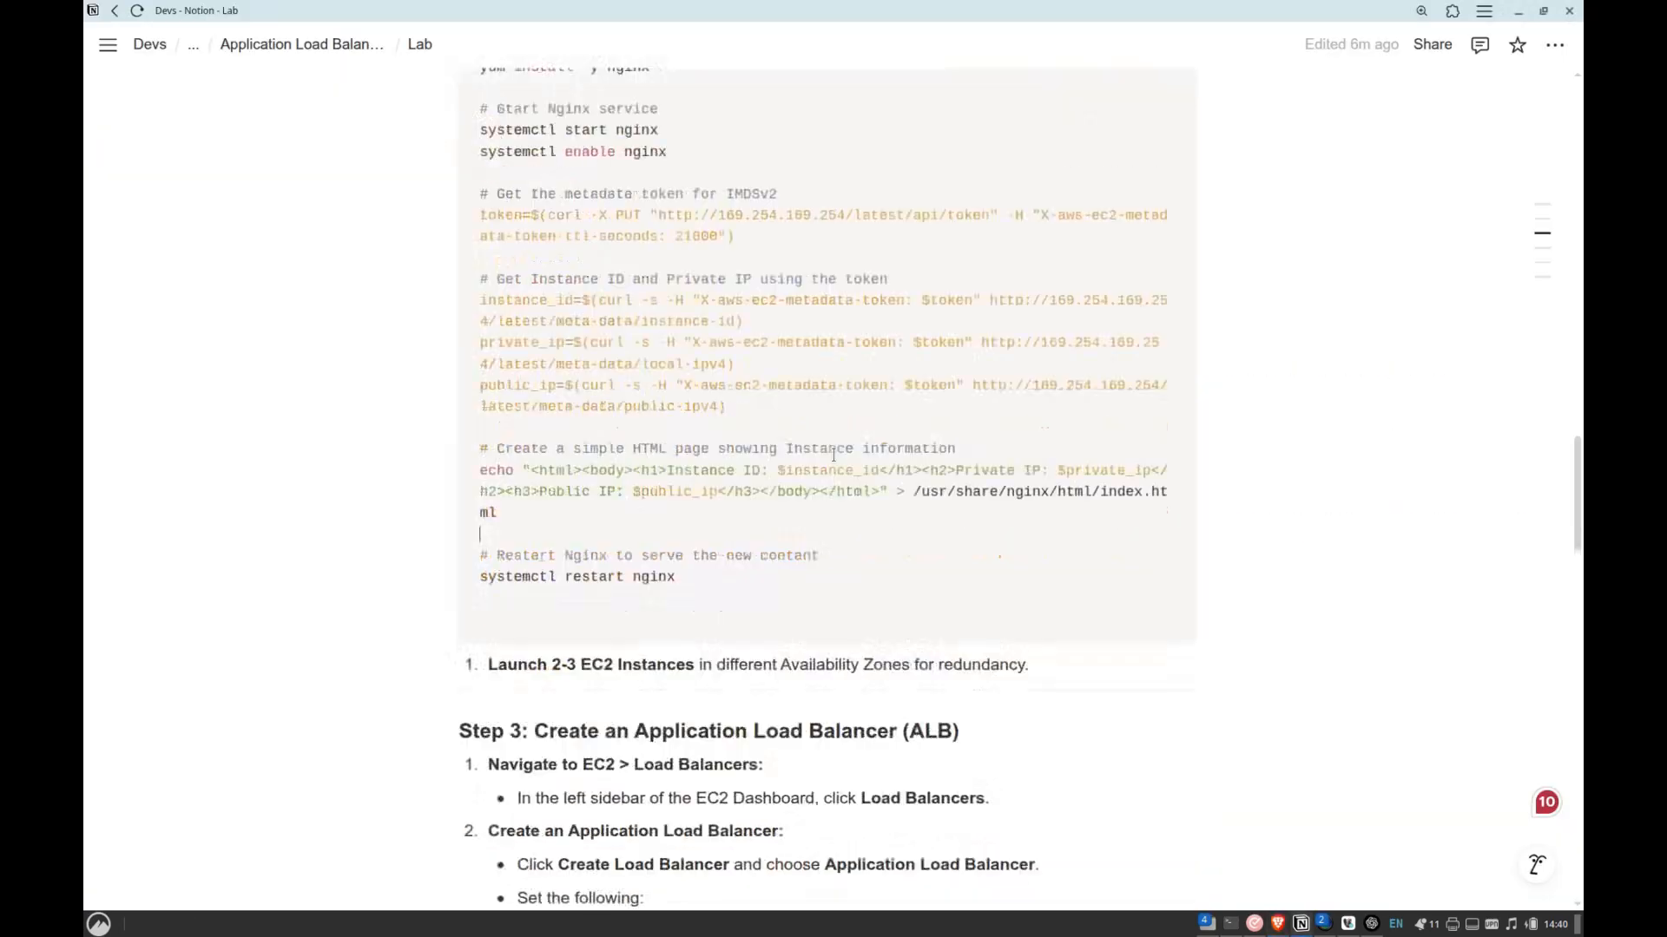
# Check Step 2 of the Notion lab notes for the number of EC2 instances to launch, and return to the AWS console.
pyautogui.scroll(-3, 834, 455)
pyautogui.scroll(7, 807, 372)
pyautogui.scroll(1, 807, 372)
pyautogui.moveTo(770, 139); pyautogui.dragTo(806, 219)
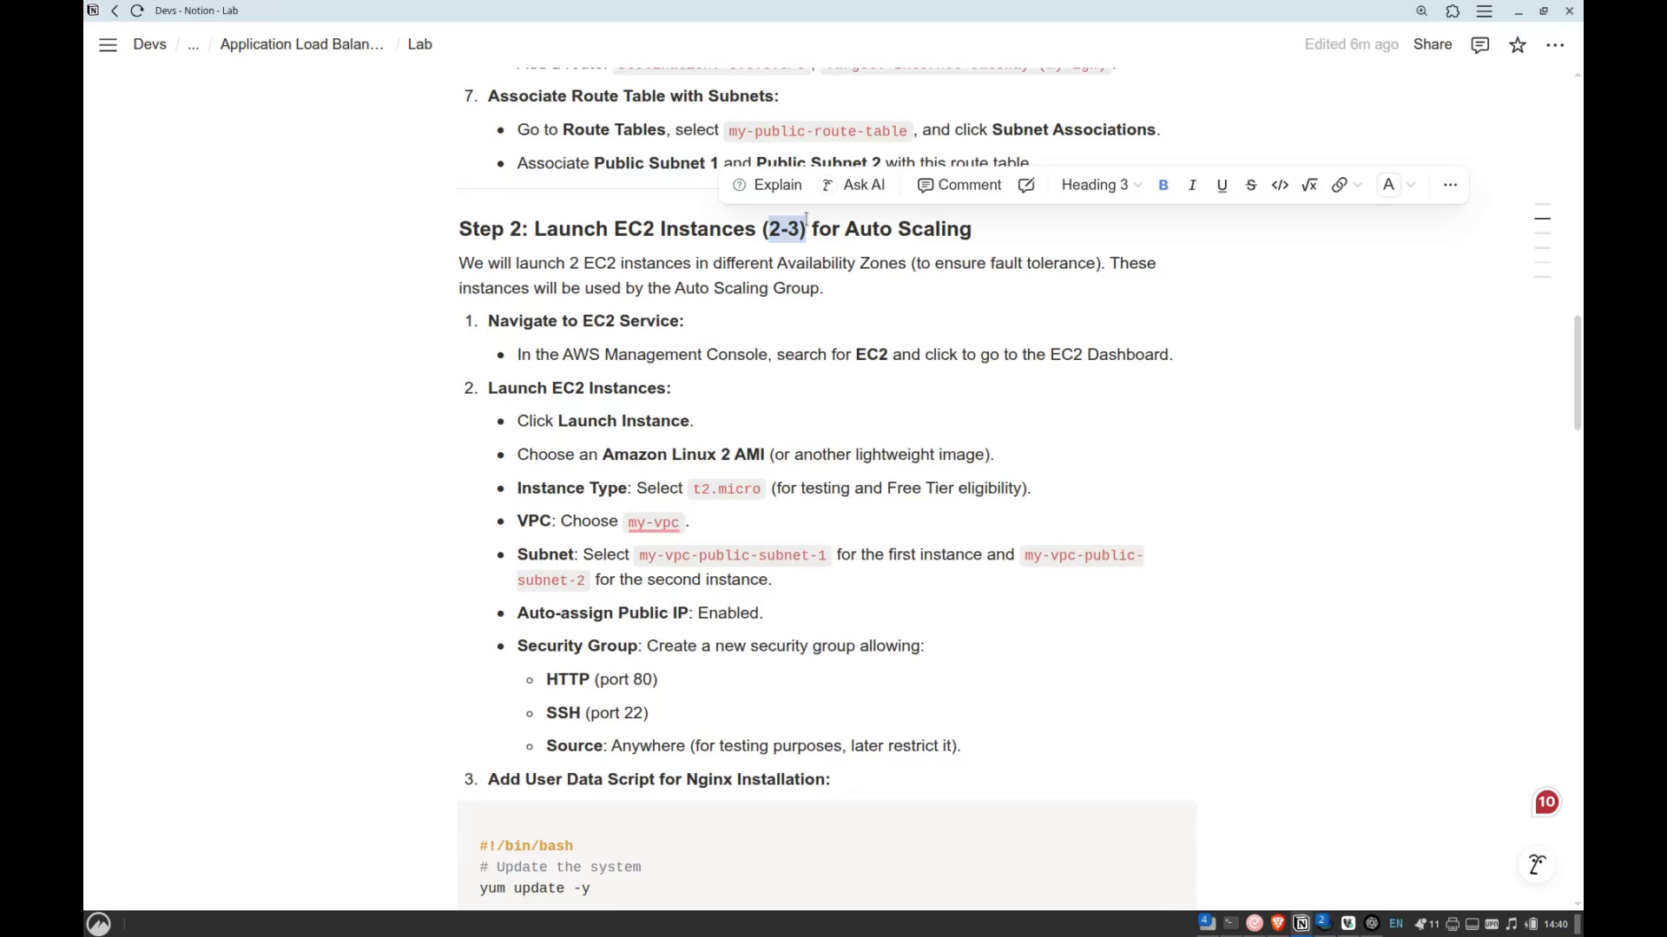
pyautogui.hotkey('alt', 'Tab')
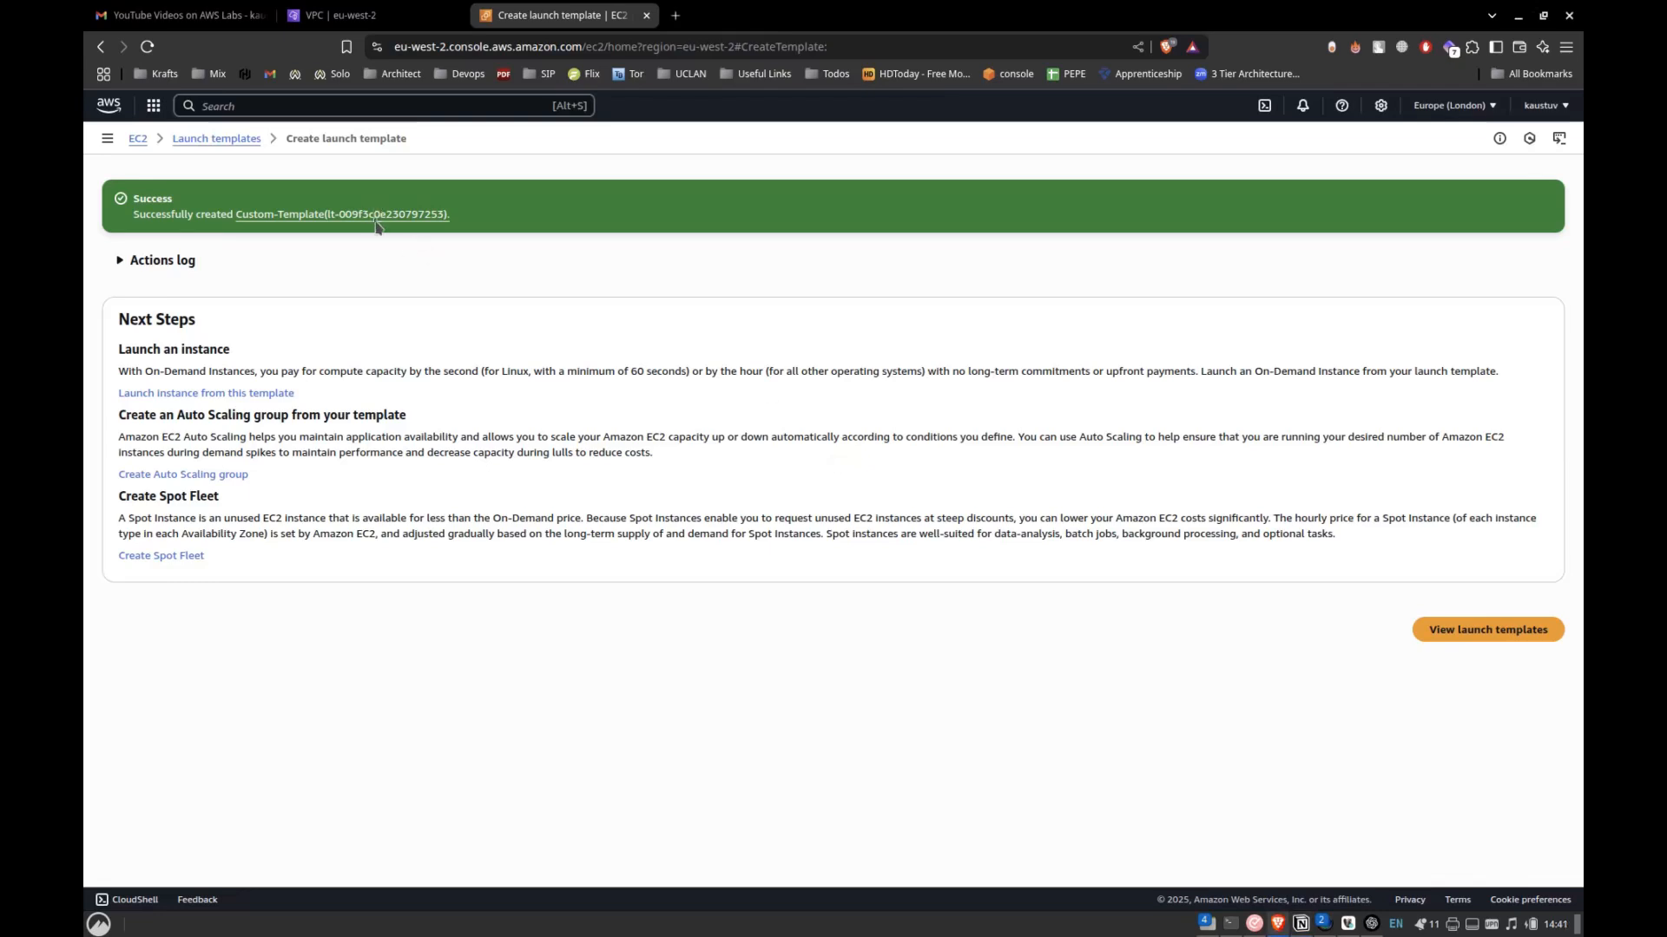
# Launch an instance from the Custom-Template launch template in the Public-sub-1 subnet, and open the launched instance.
pyautogui.click(360, 216)
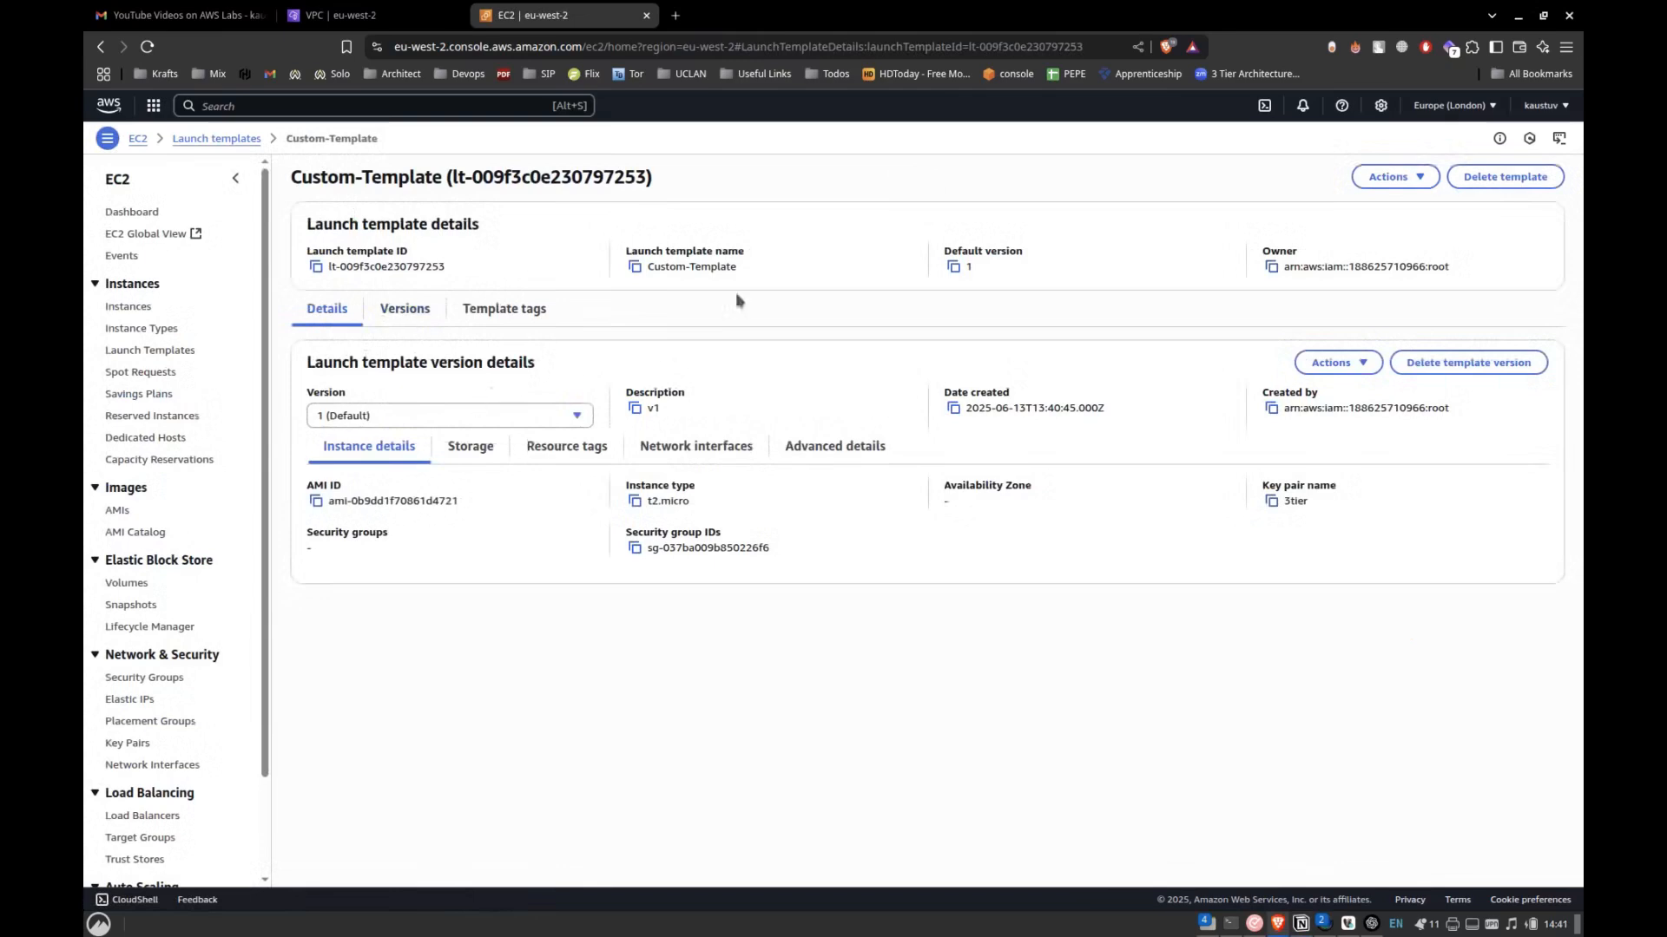
pyautogui.click(1391, 178)
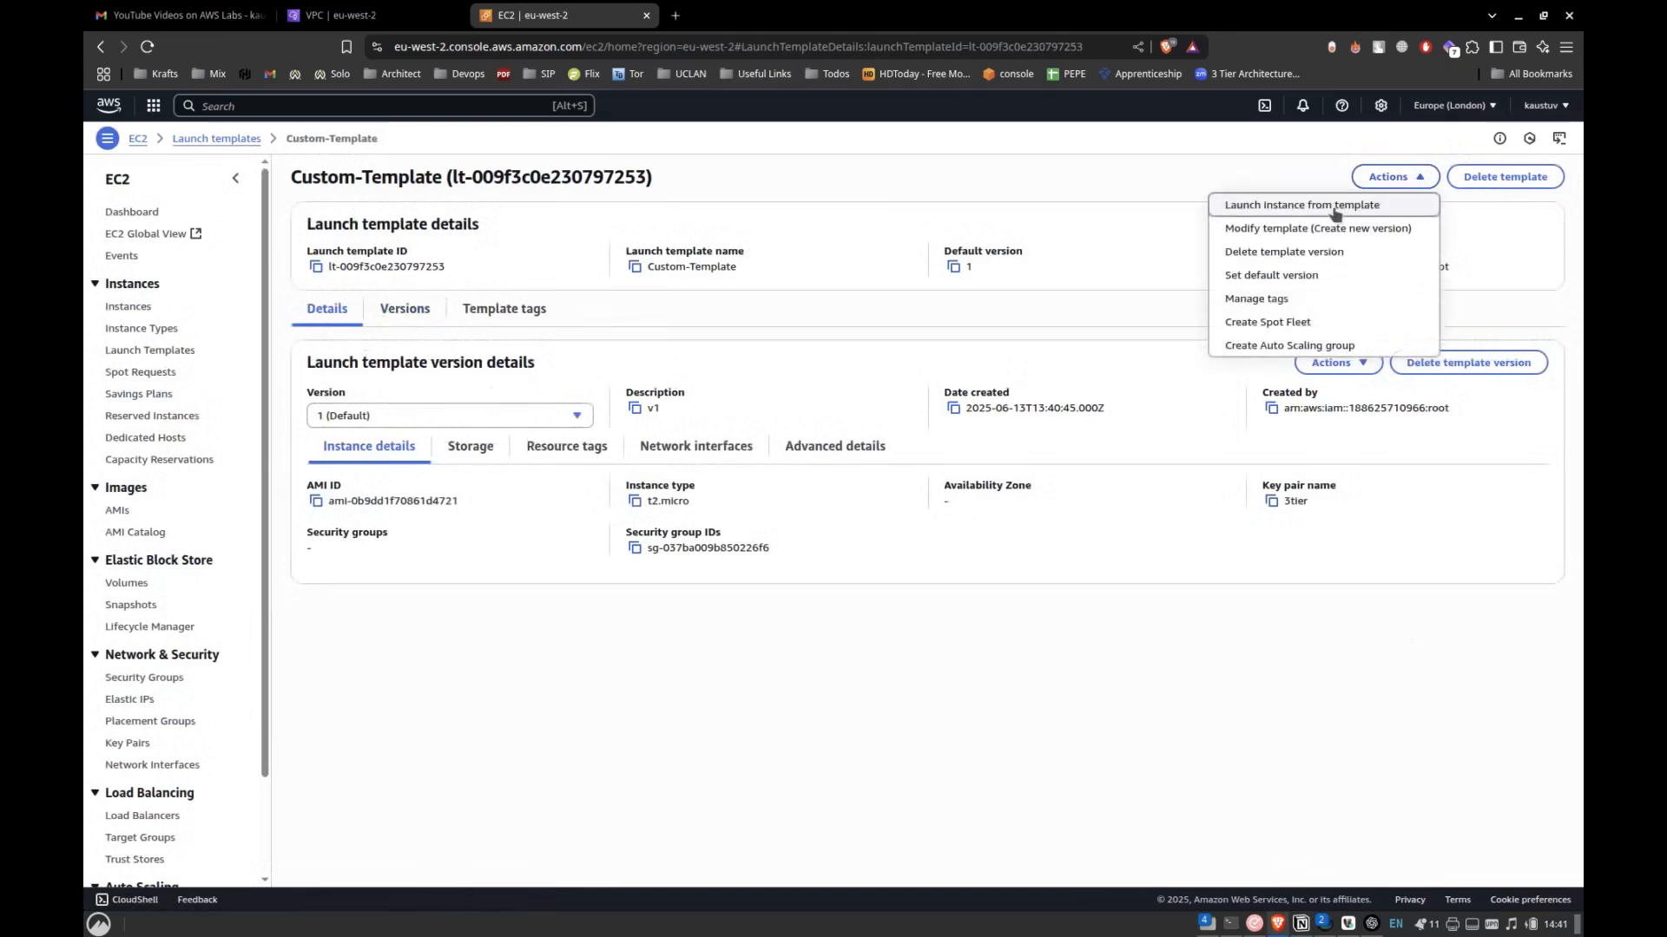
pyautogui.click(1334, 212)
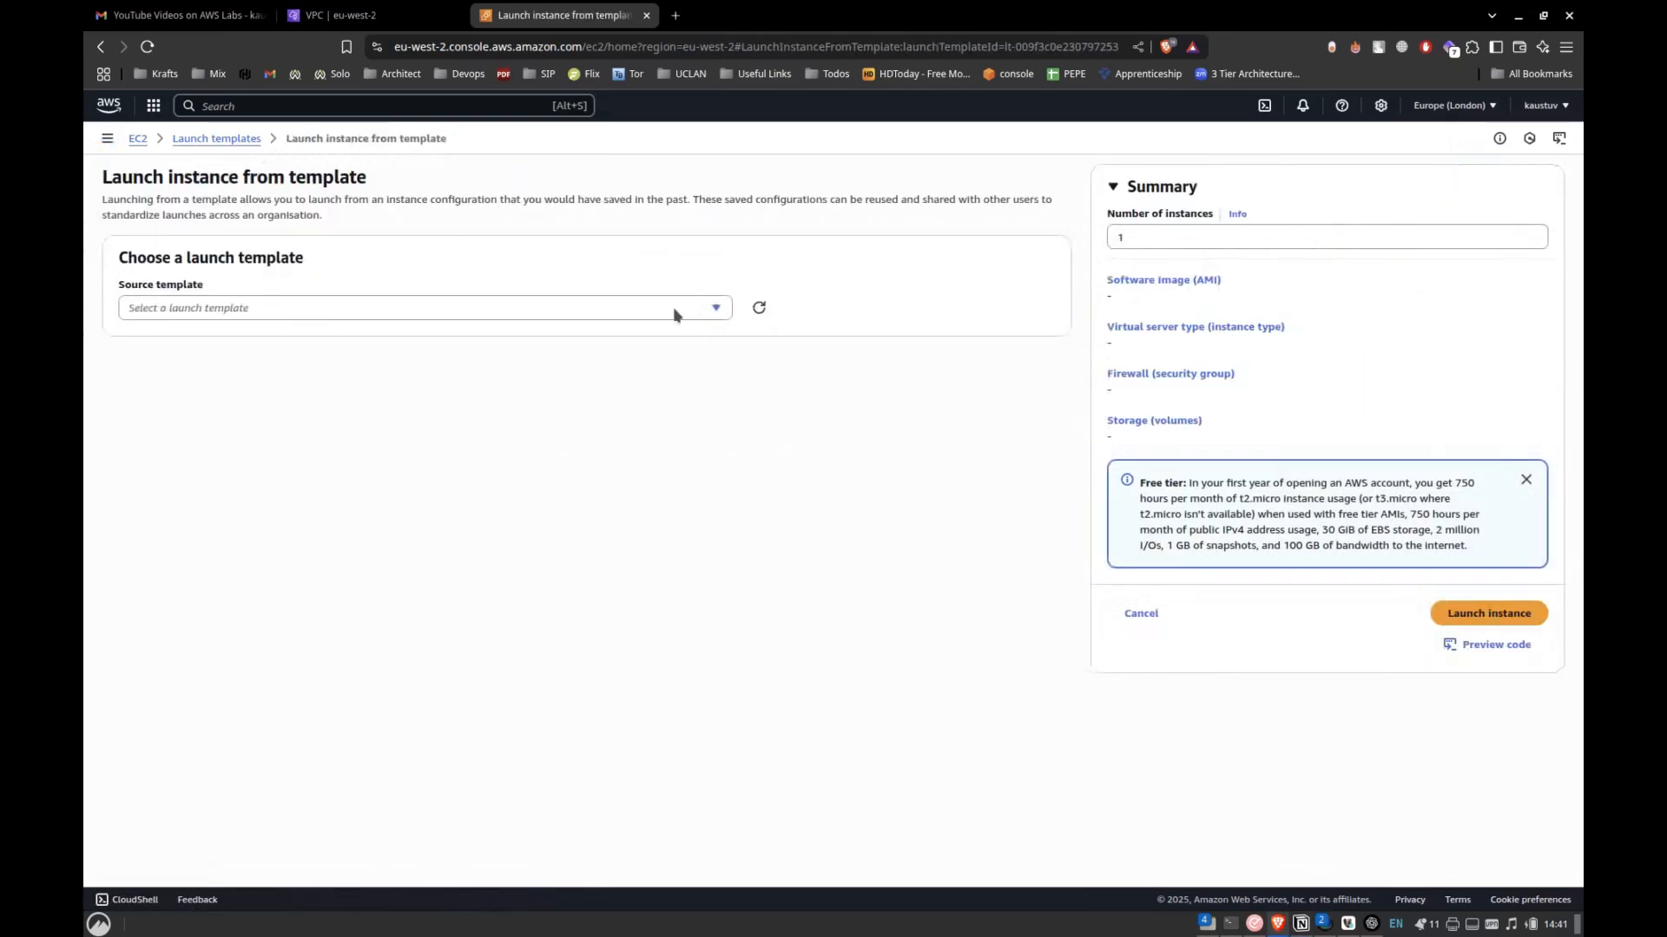
pyautogui.scroll(-6, 611, 536)
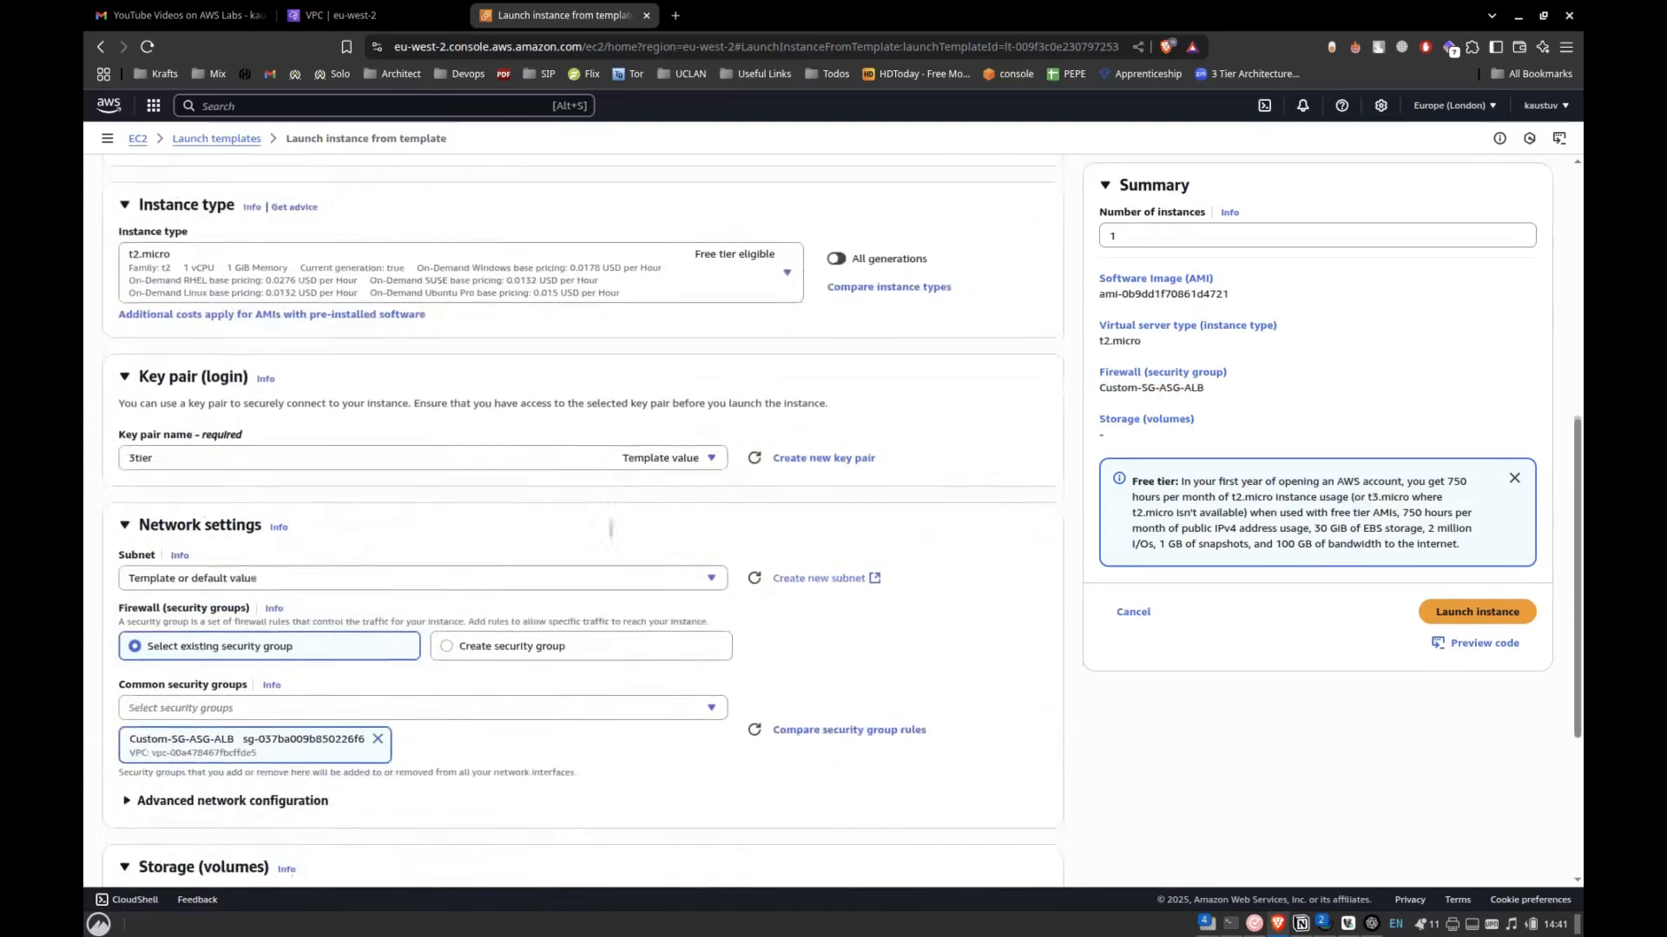
pyautogui.scroll(2, 612, 536)
pyautogui.scroll(-3, 612, 536)
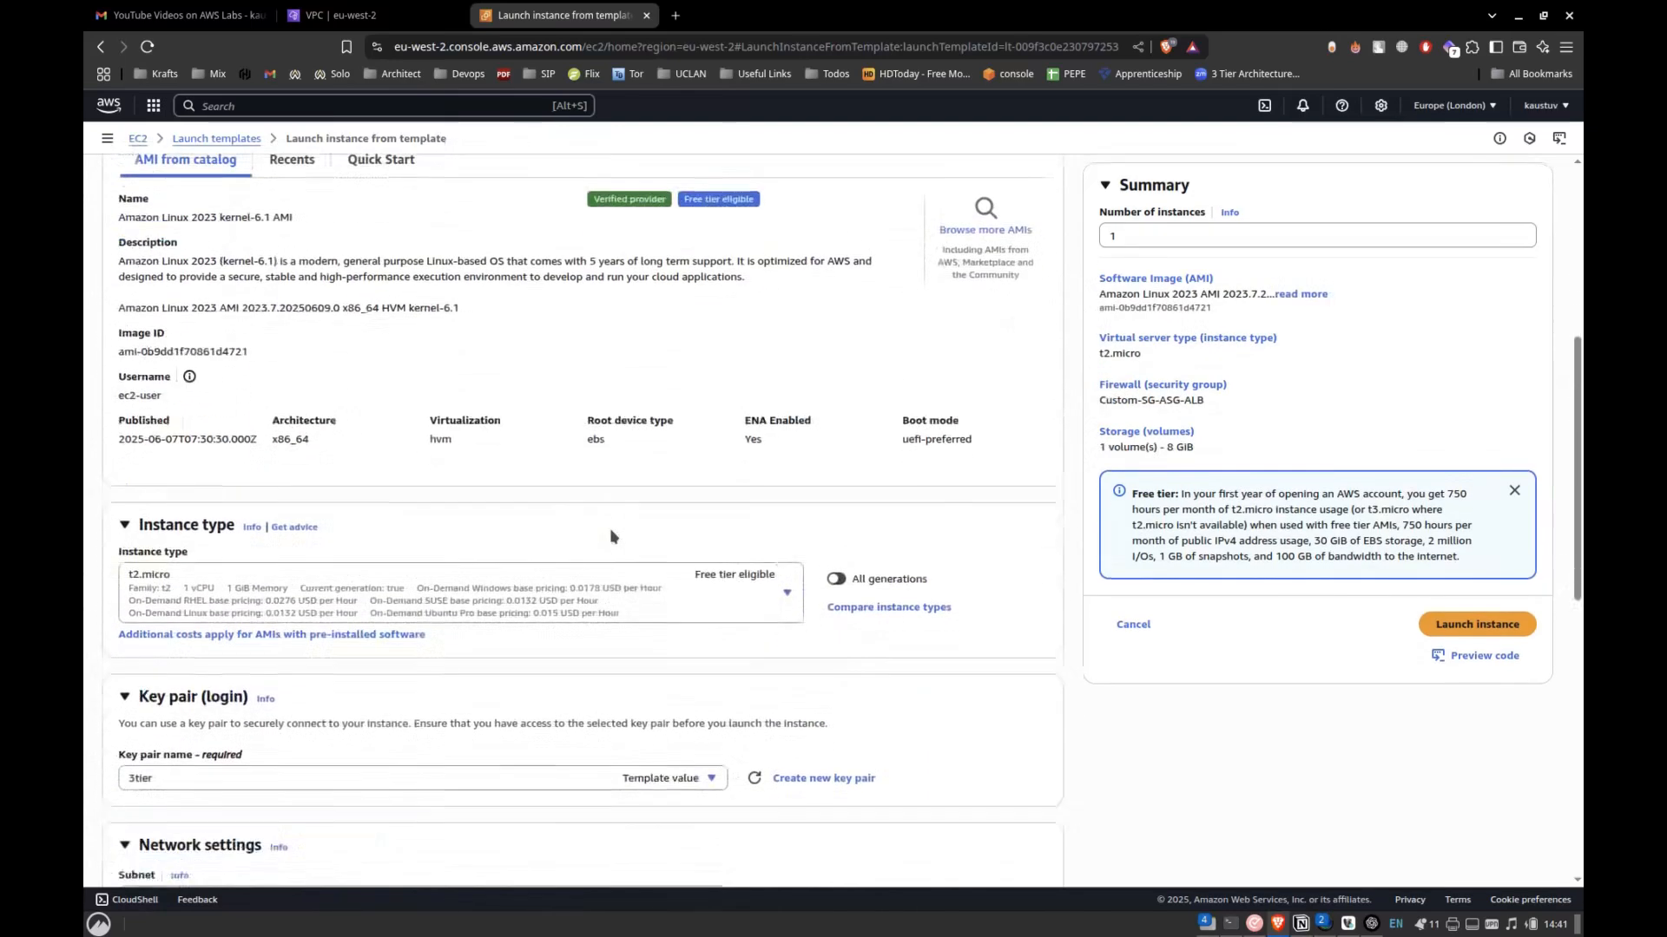
pyautogui.scroll(-4, 612, 537)
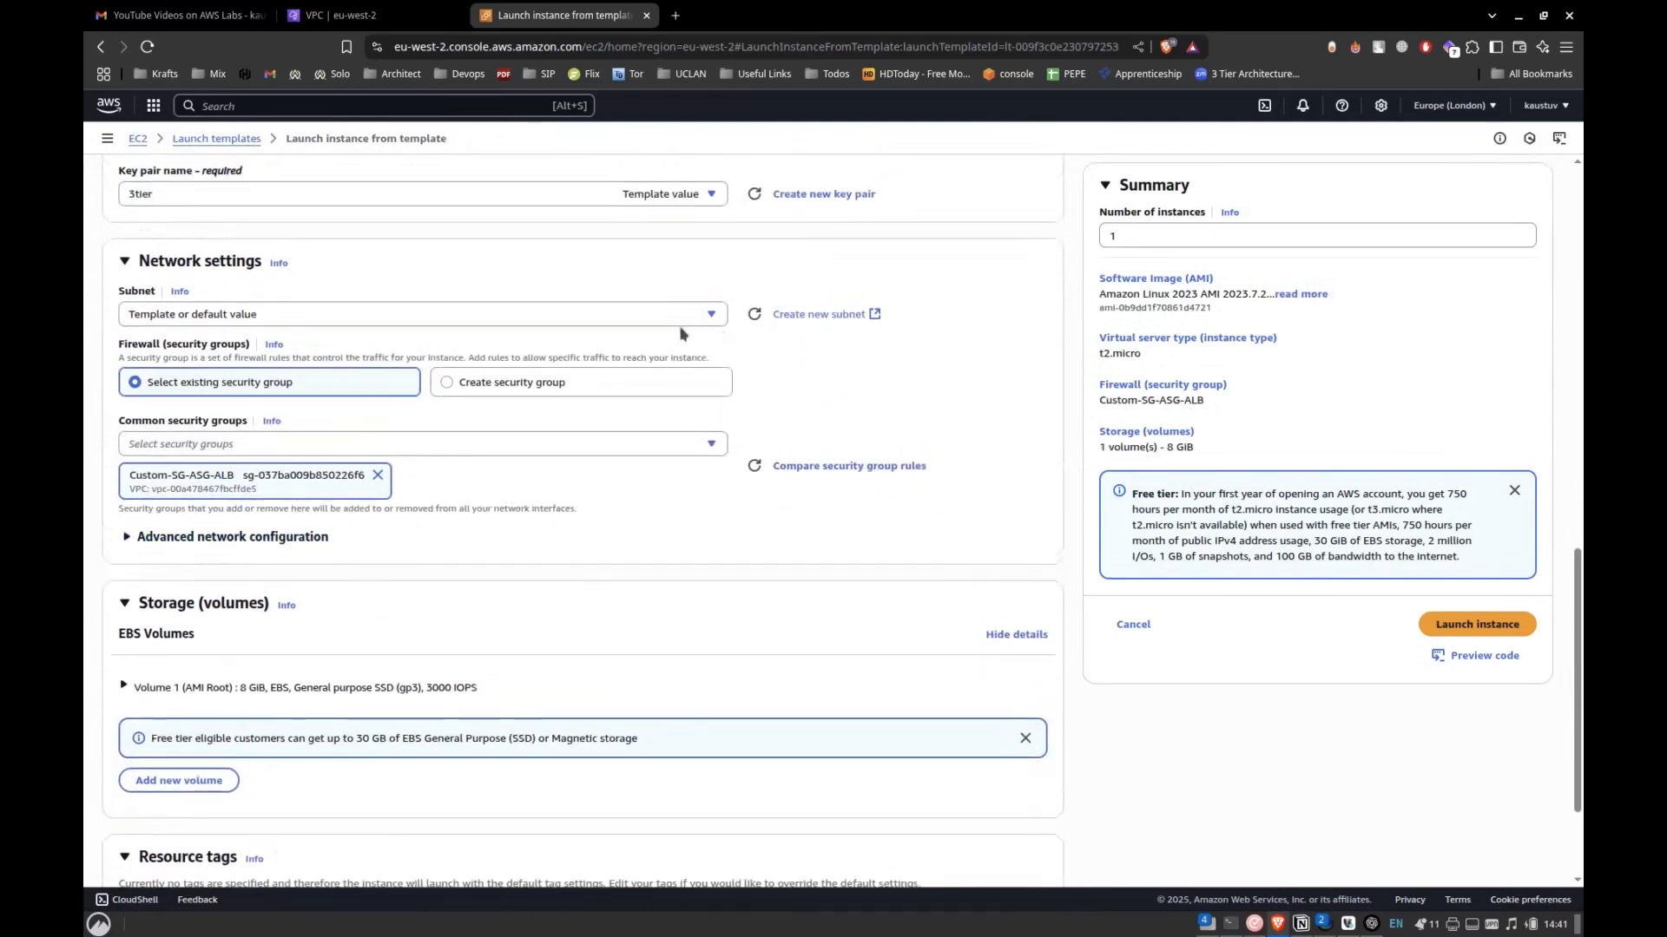
pyautogui.click(683, 318)
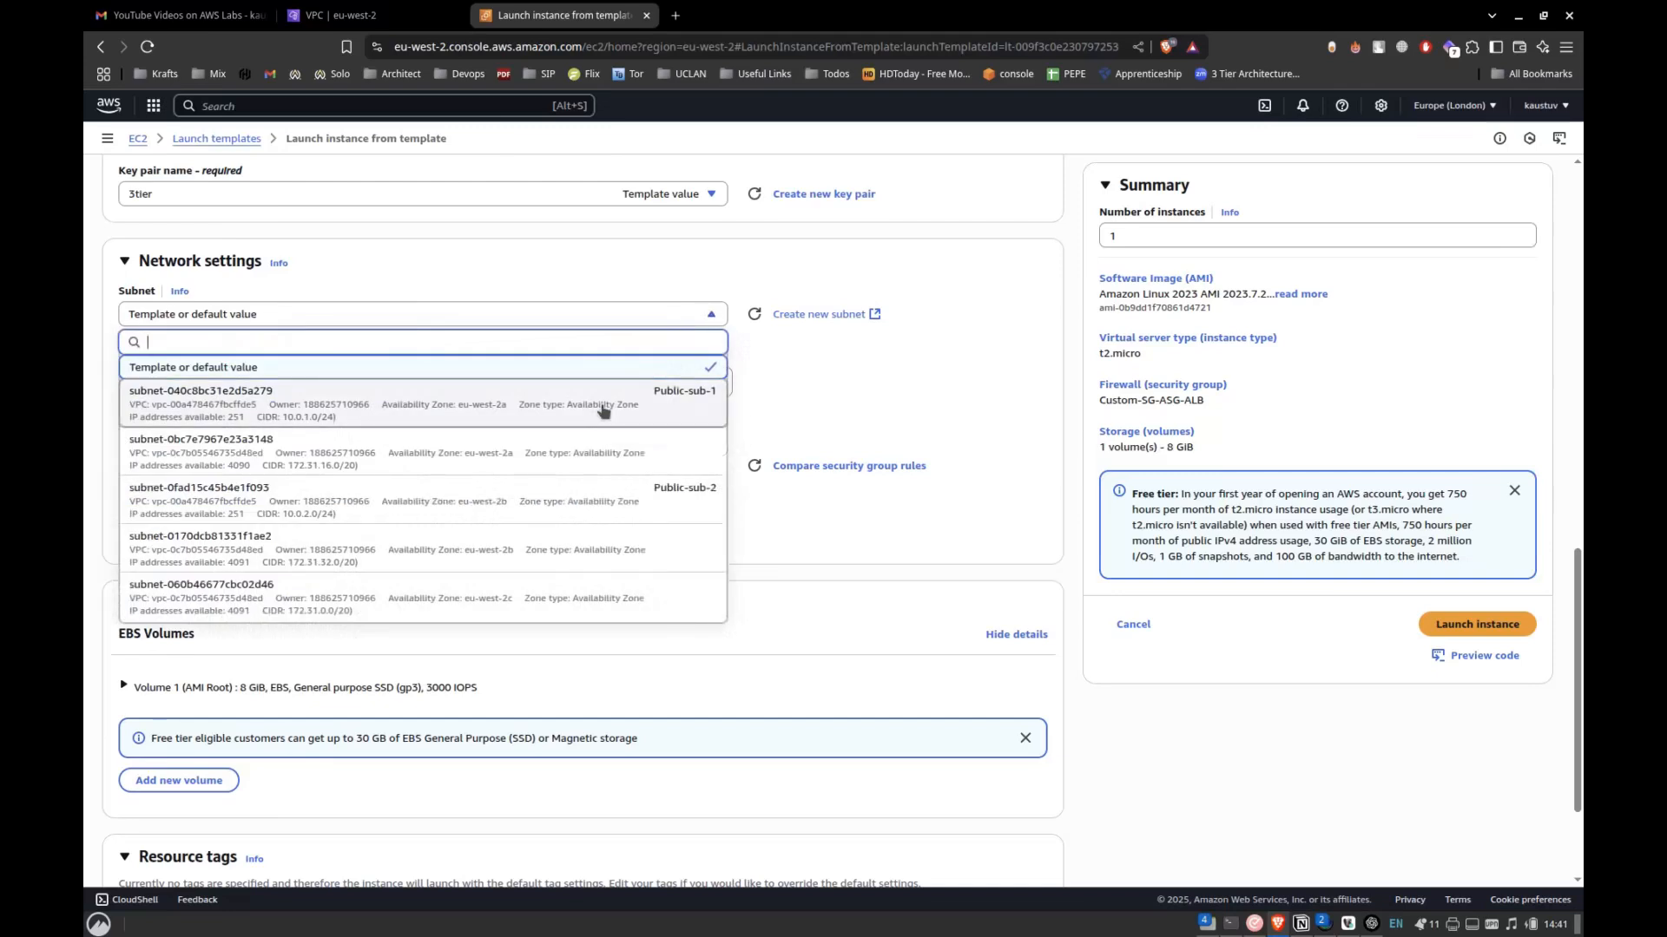
pyautogui.click(604, 408)
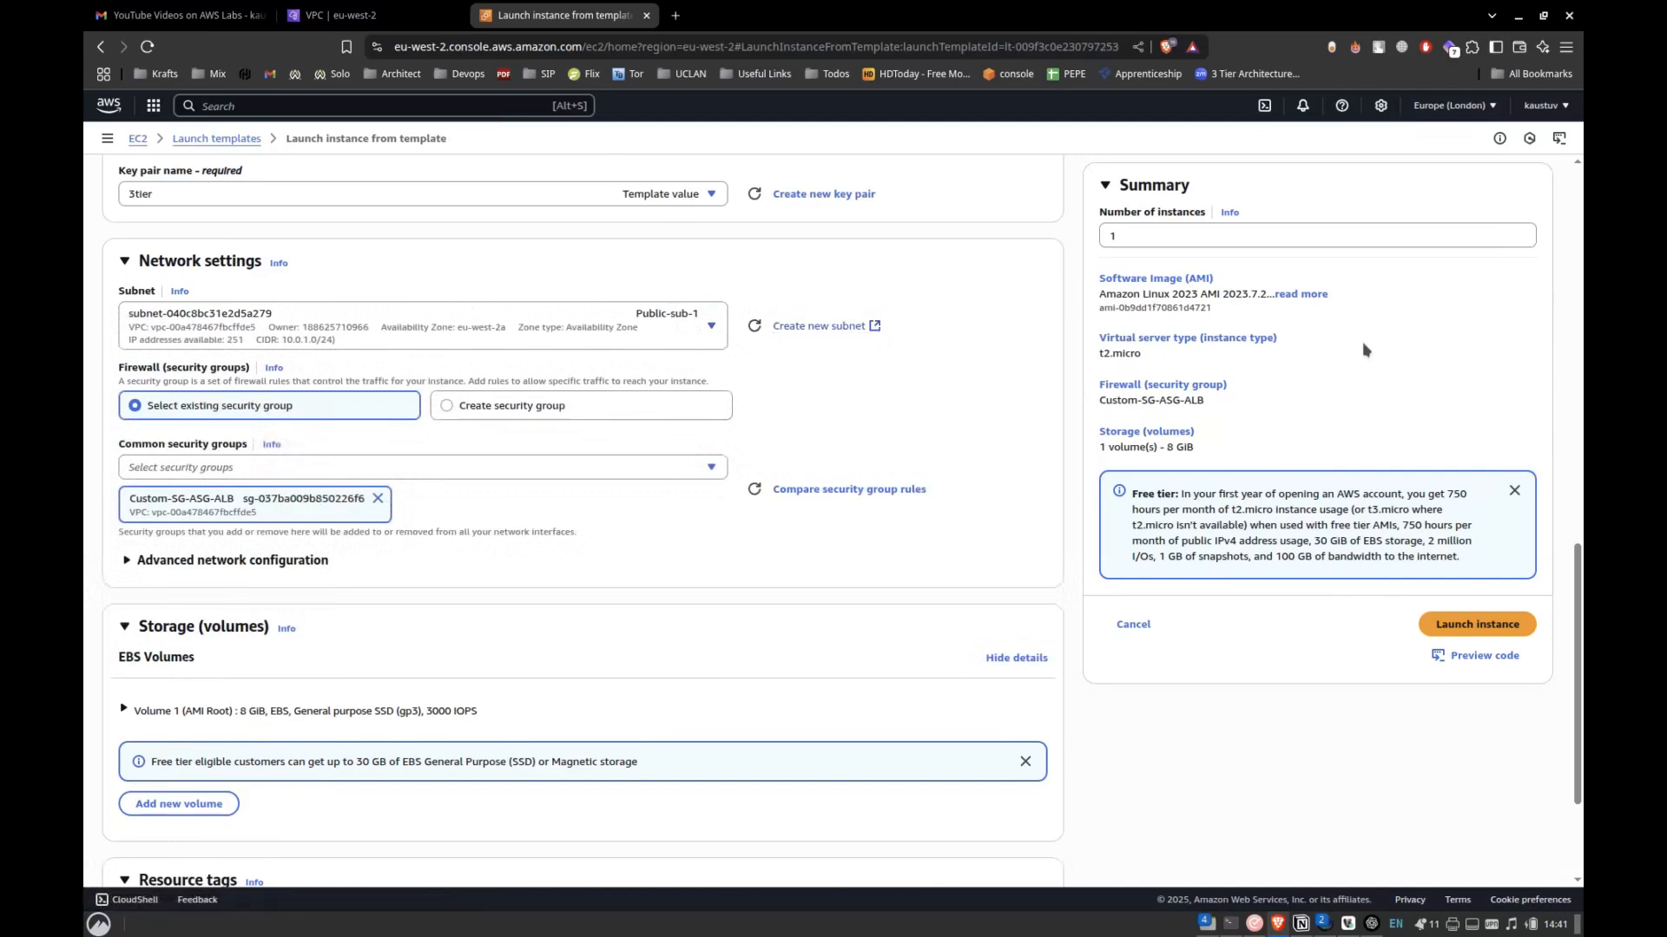
pyautogui.click(1461, 625)
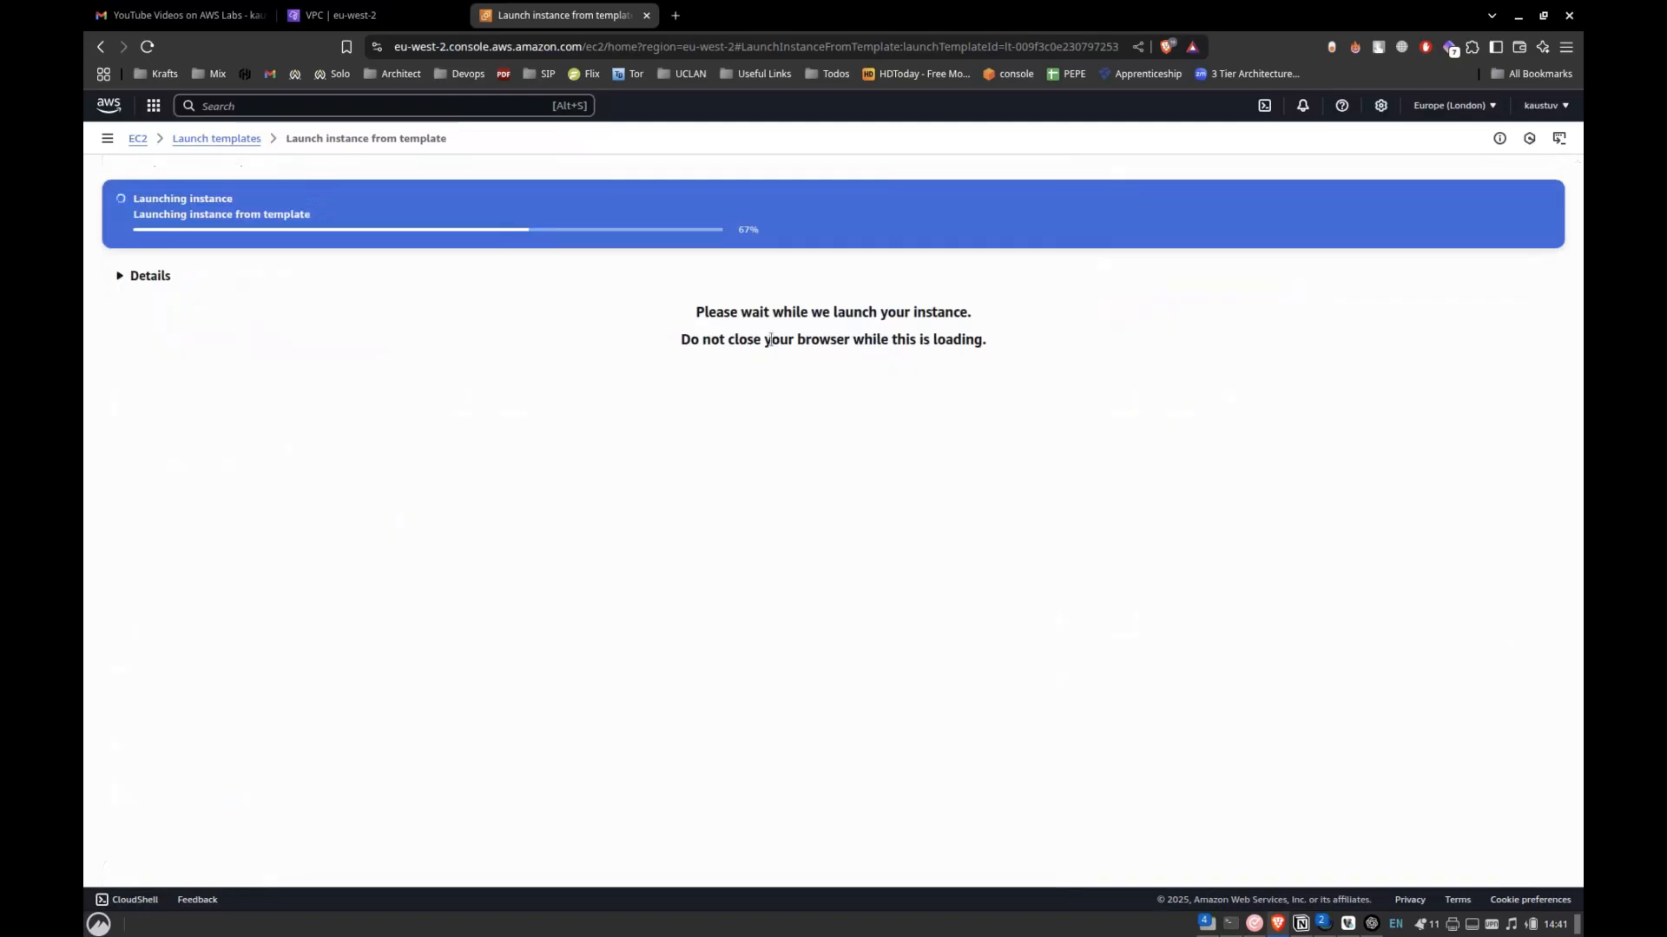
pyautogui.click(373, 215)
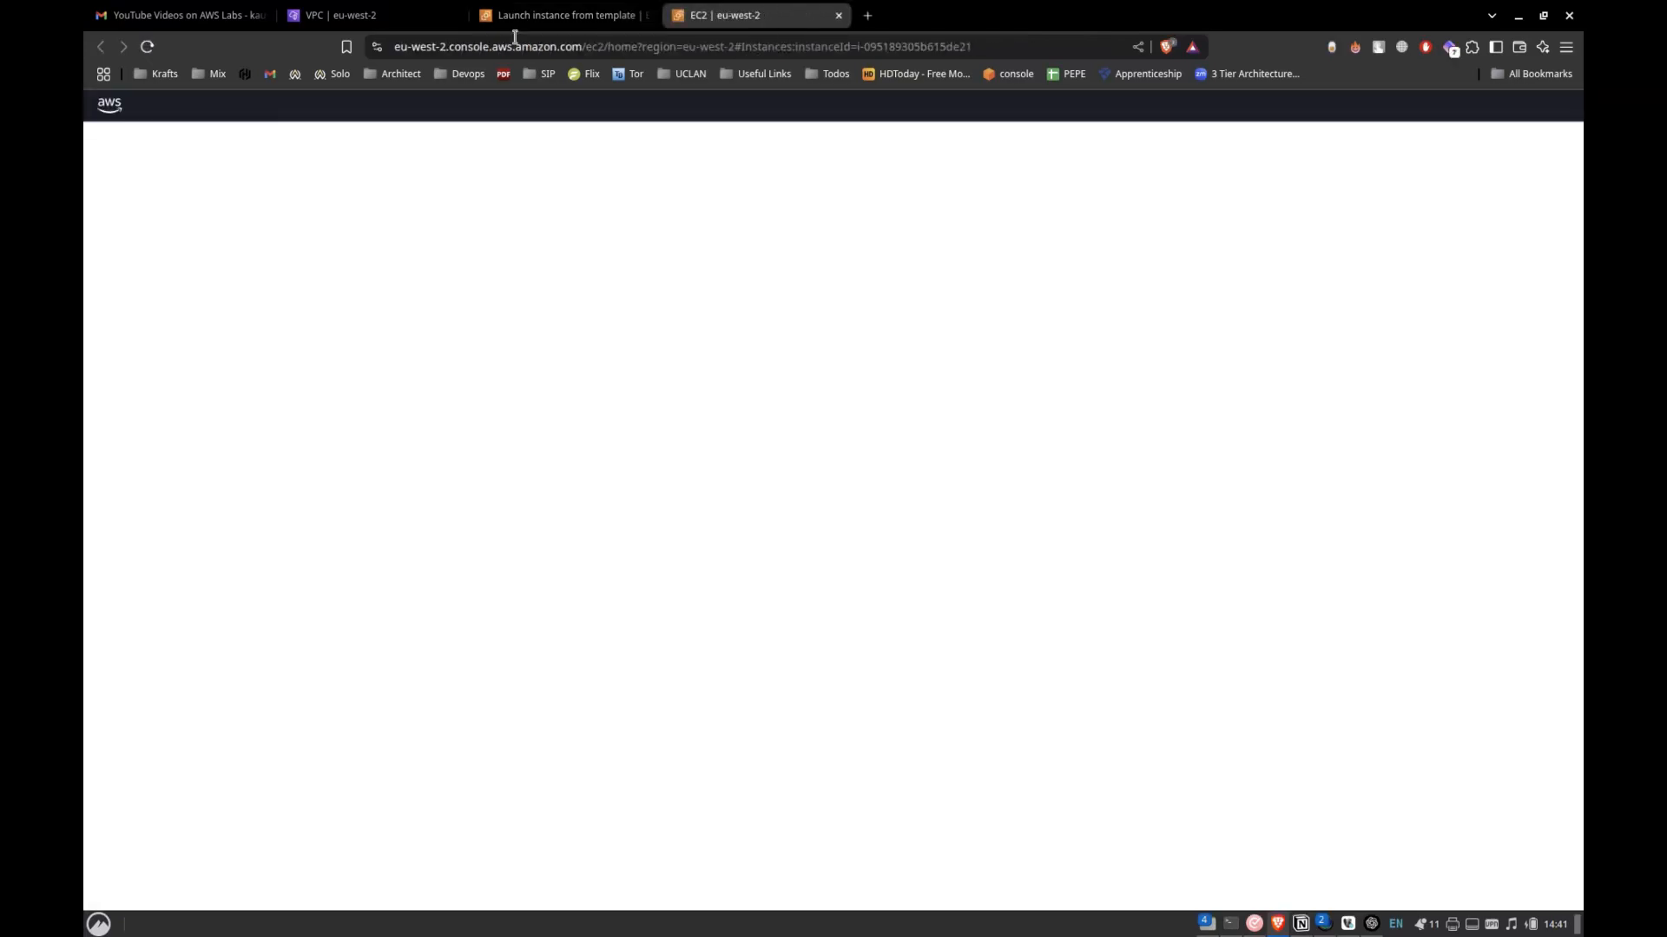
# Return to the launch templates and launch a second instance from Custom-Template in the Public-sub-2 subnet.
pyautogui.click(527, 17)
pyautogui.click(244, 138)
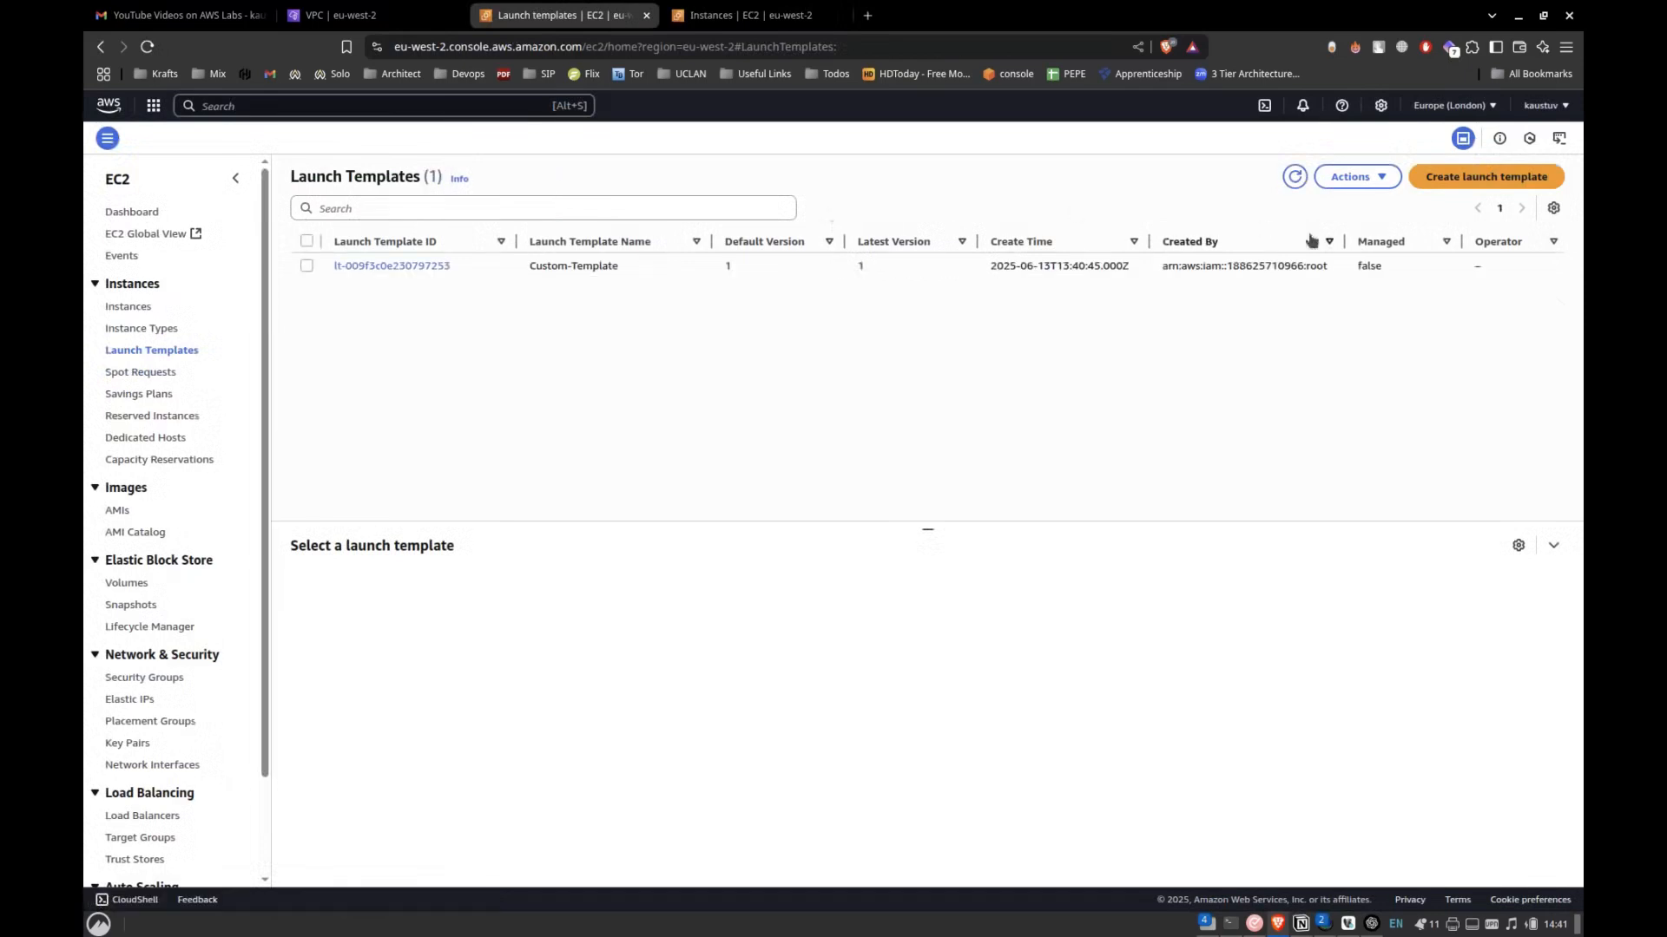
pyautogui.click(423, 264)
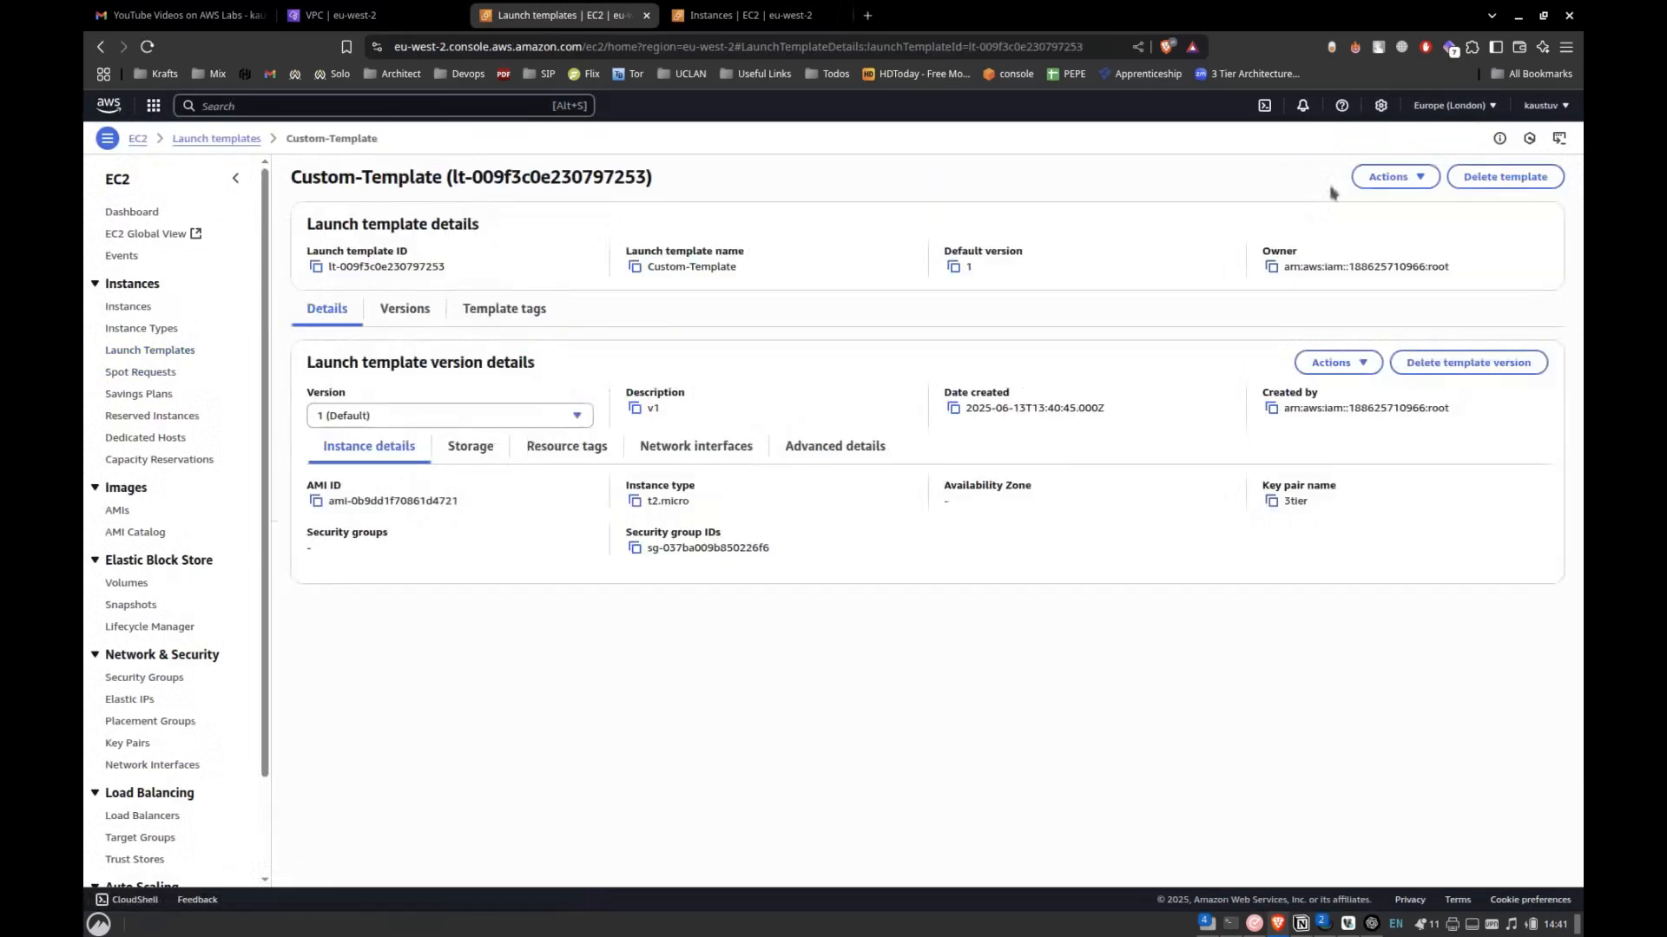
pyautogui.click(1380, 177)
pyautogui.click(1339, 209)
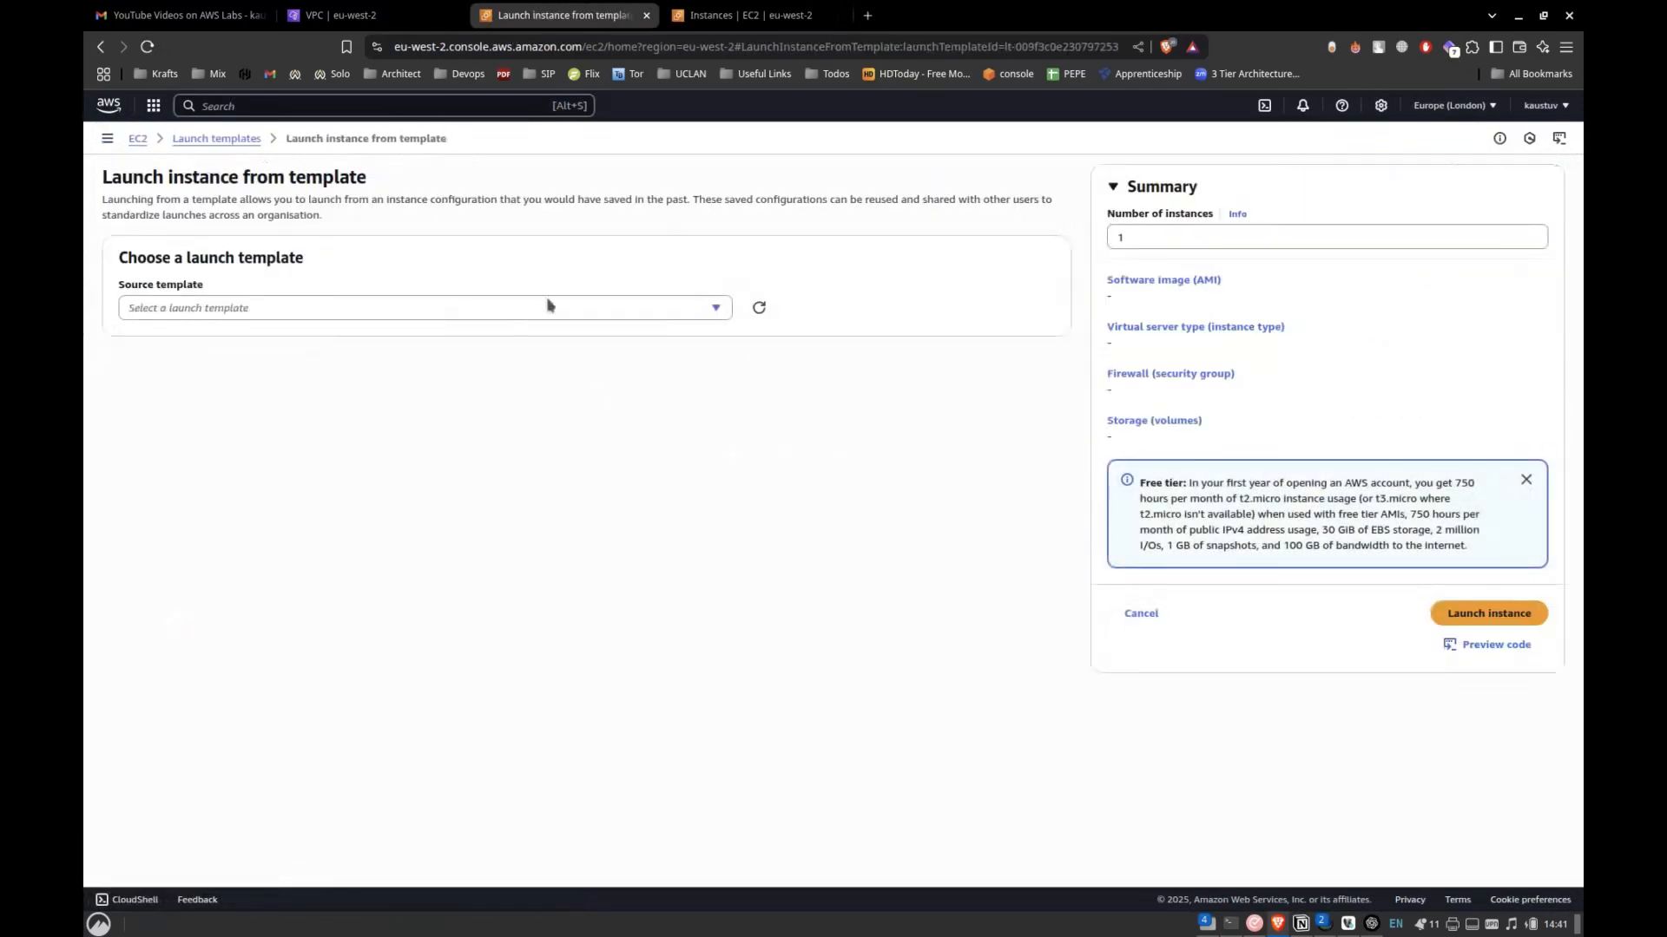
pyautogui.scroll(-10, 779, 506)
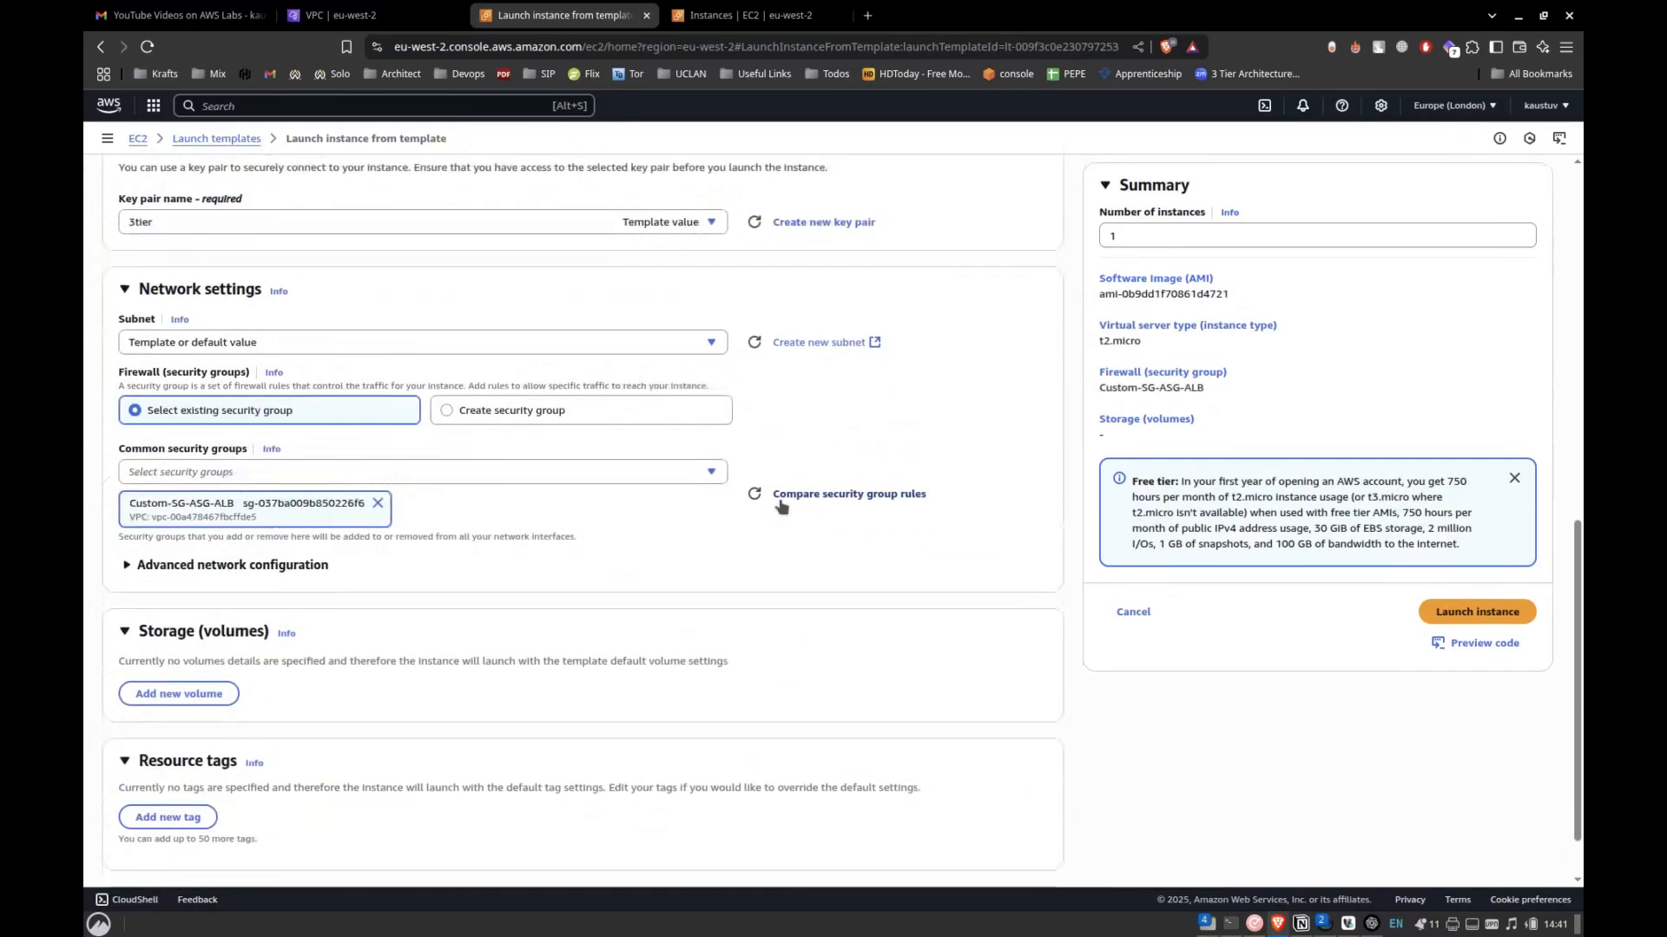
pyautogui.scroll(7, 780, 506)
pyautogui.scroll(-3, 738, 516)
pyautogui.click(714, 526)
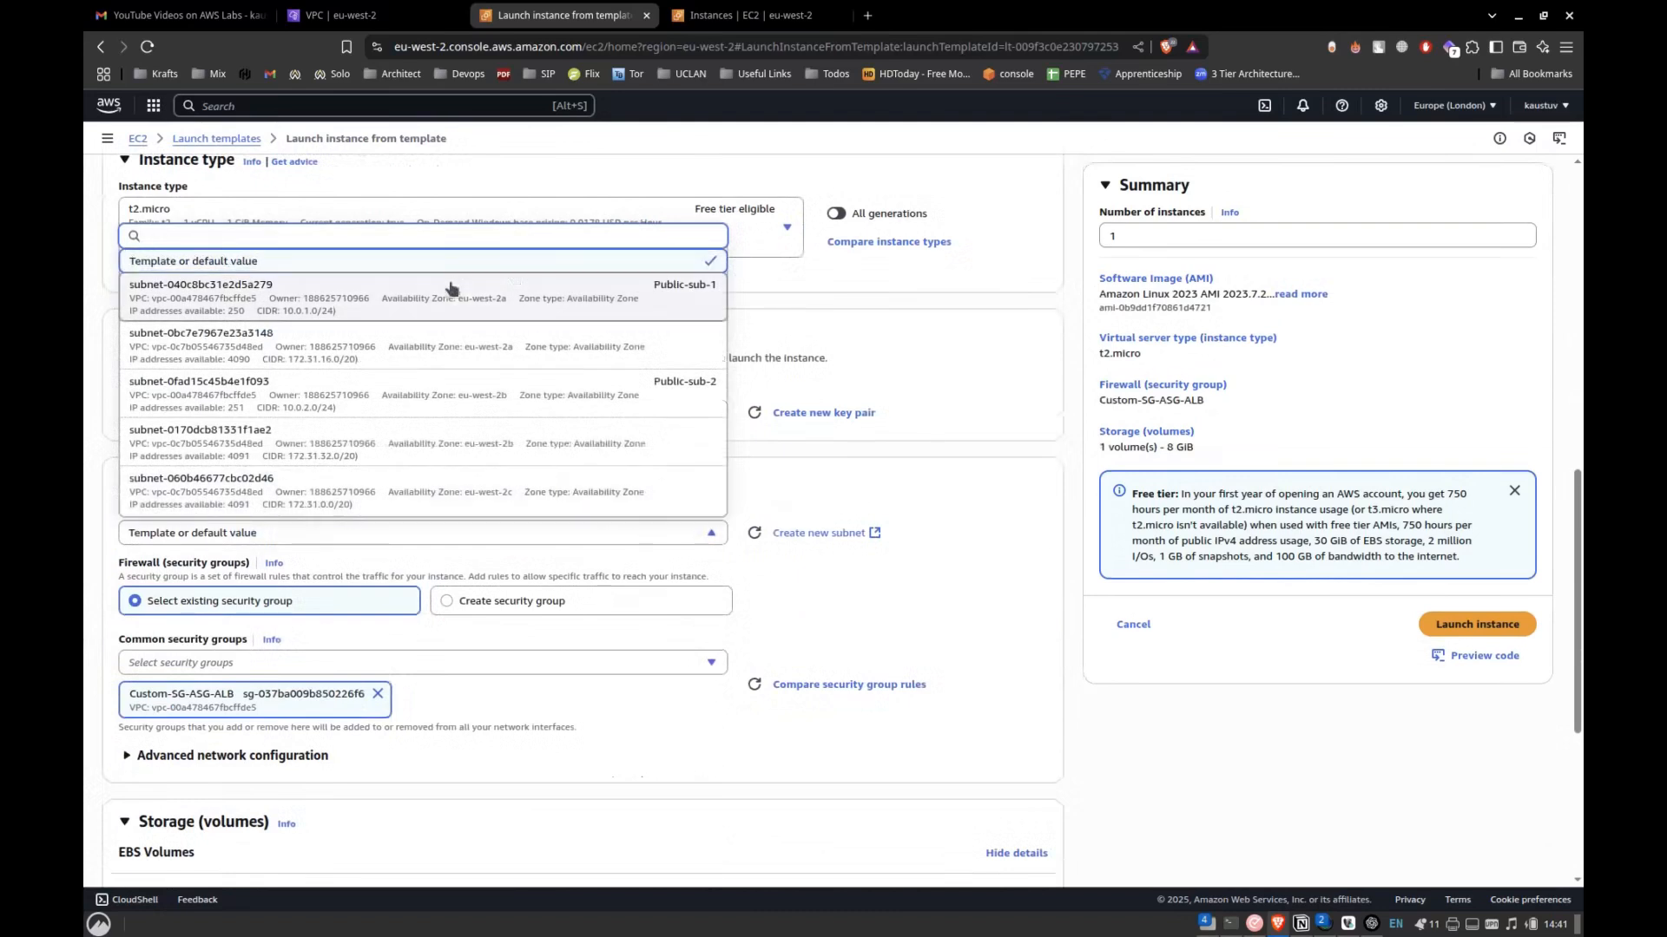
pyautogui.click(457, 394)
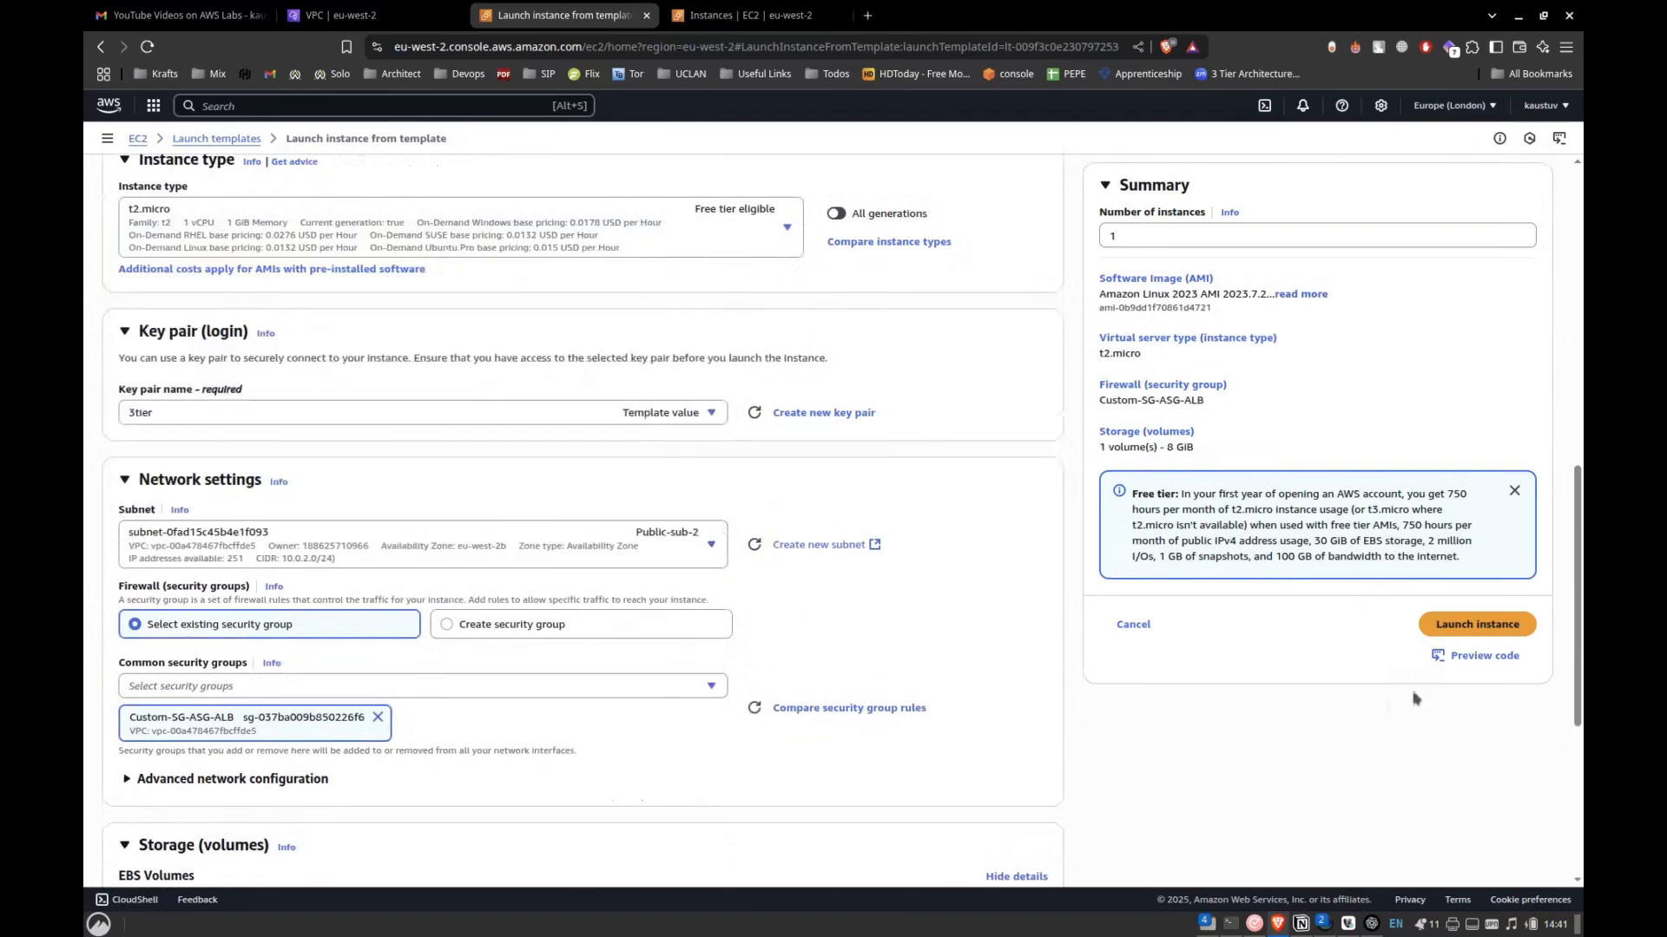
pyautogui.click(1477, 624)
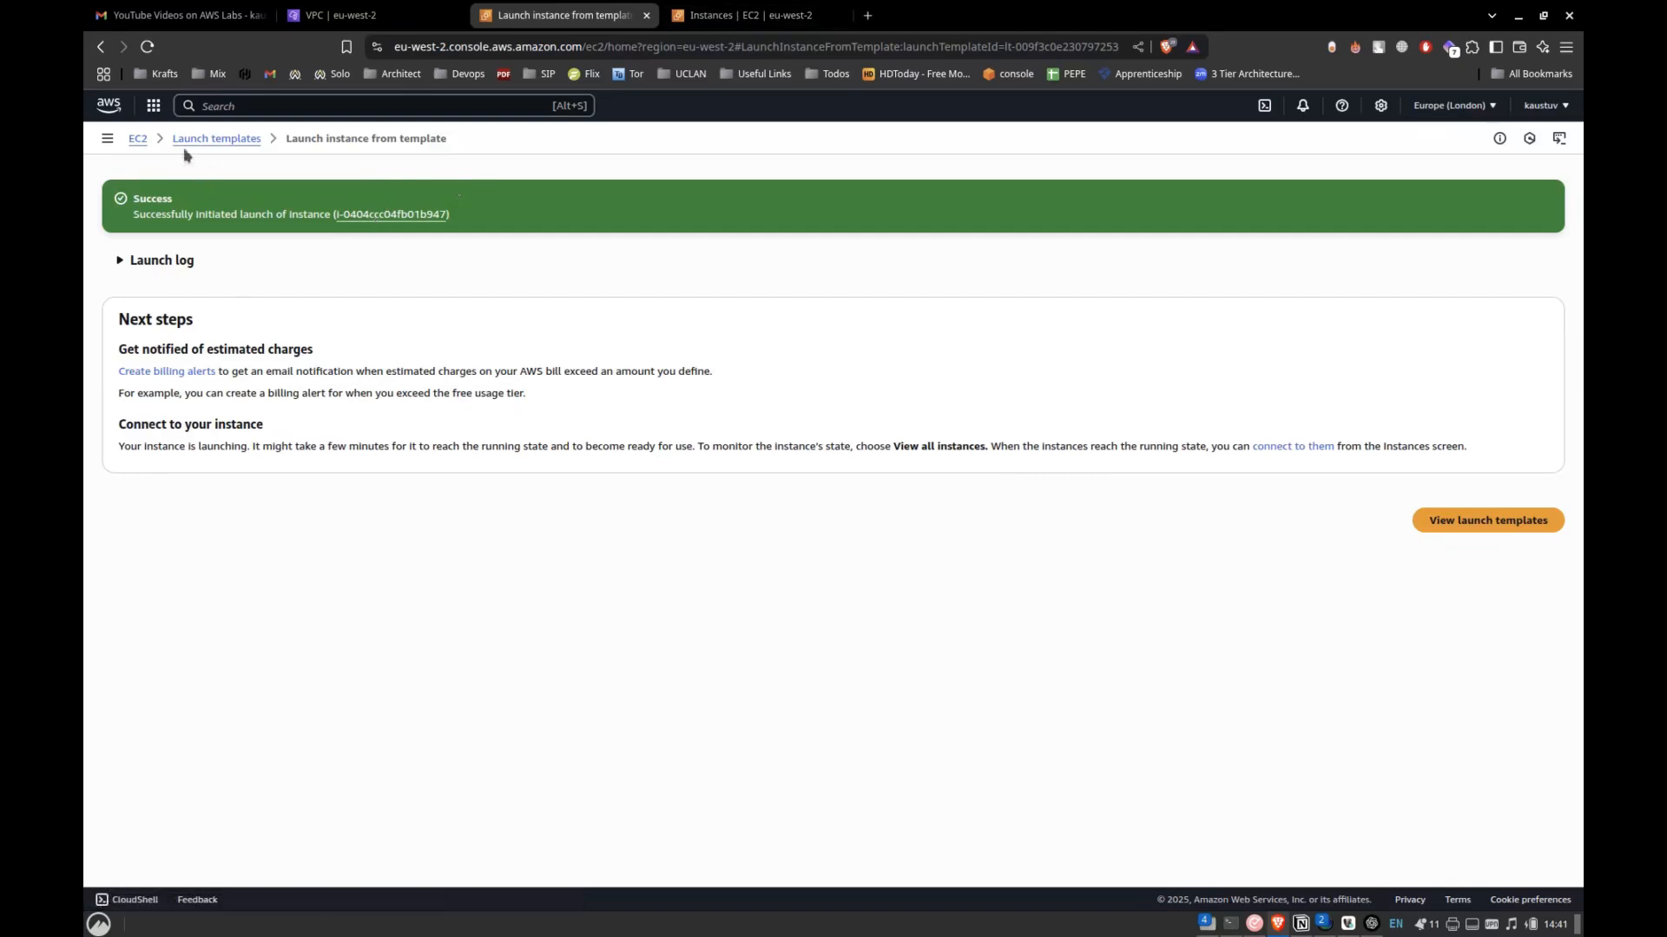
# Open the EC2 instances list, remove the running-state filter and enlarge the list area.
pyautogui.click(138, 139)
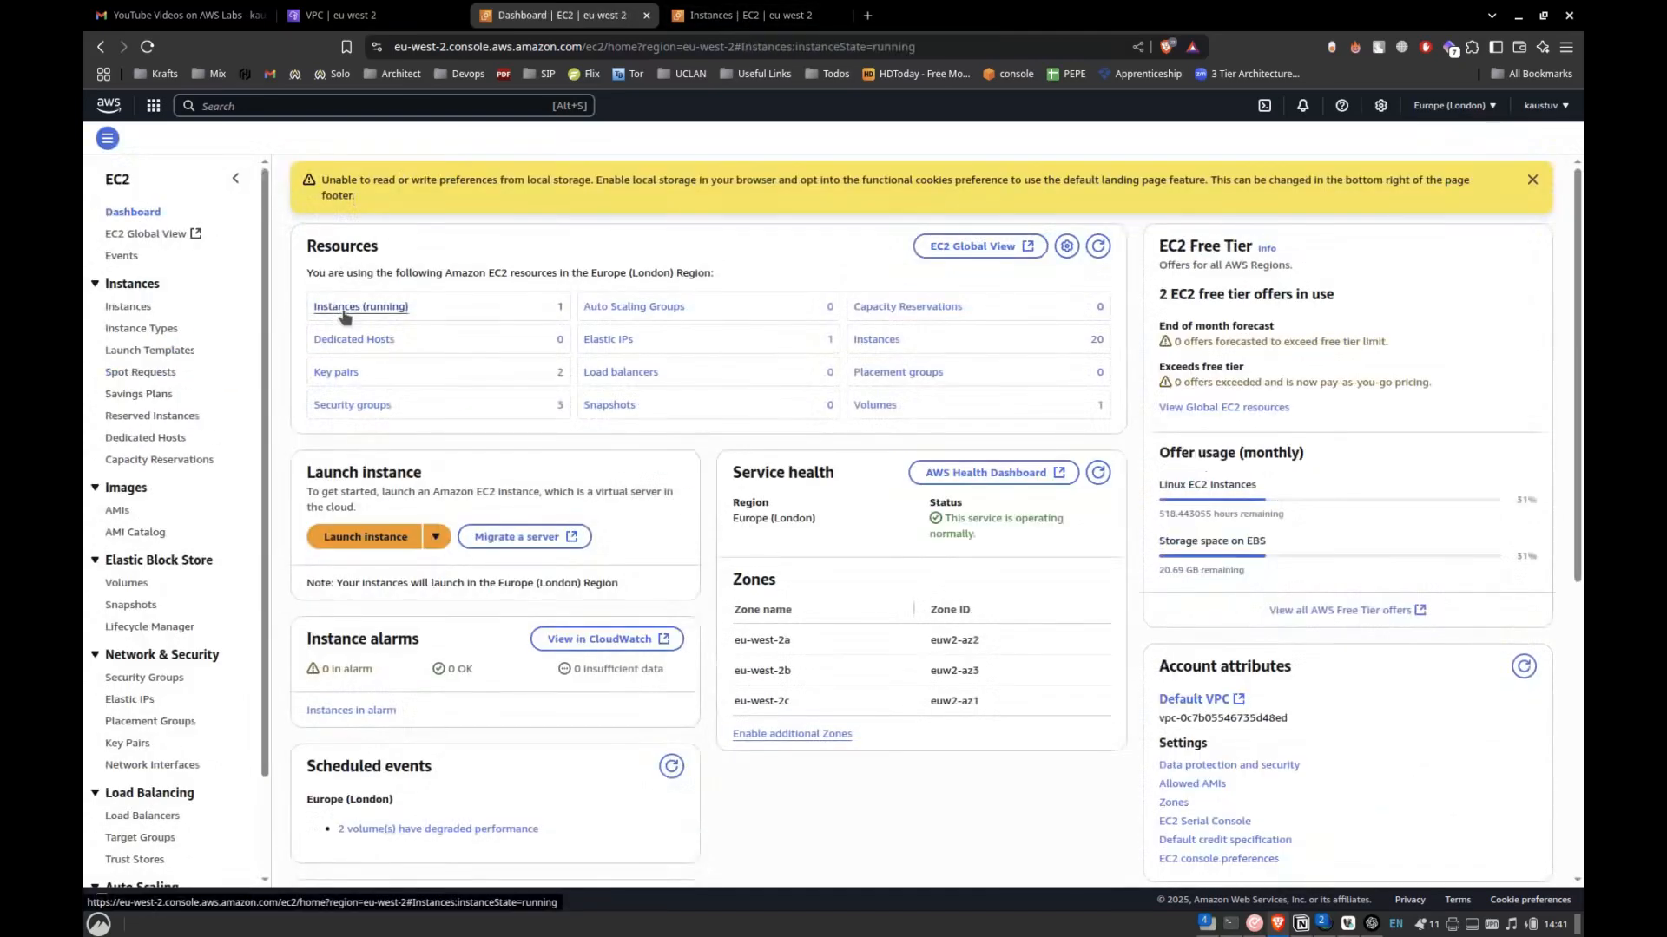
pyautogui.click(347, 307)
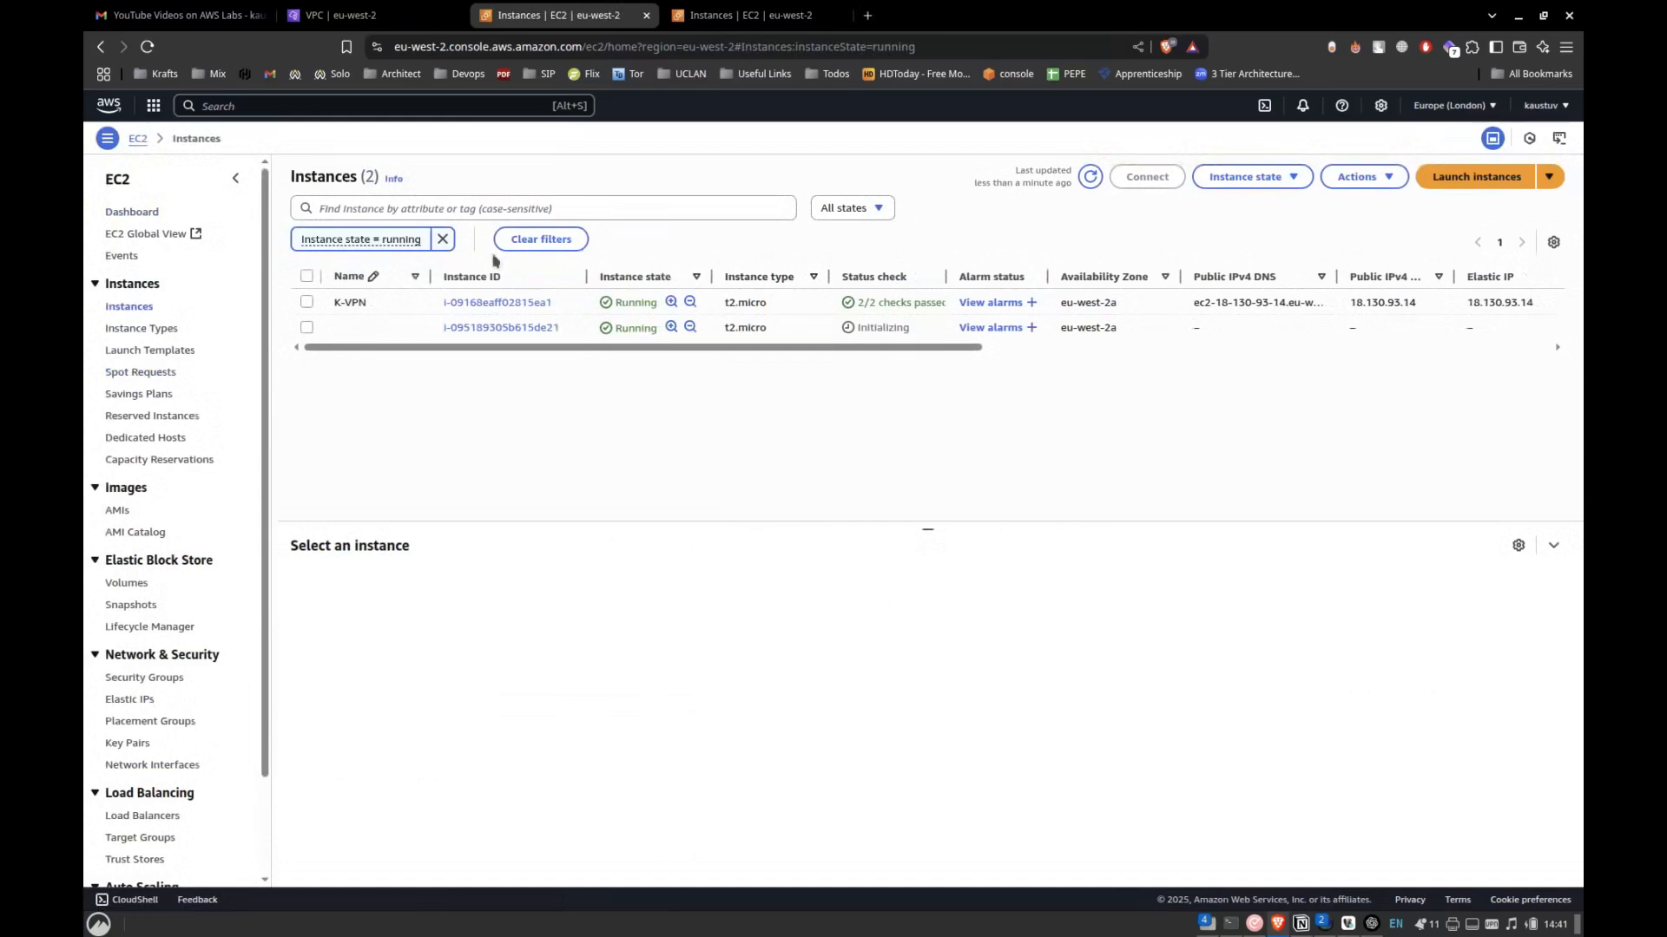
pyautogui.click(1091, 176)
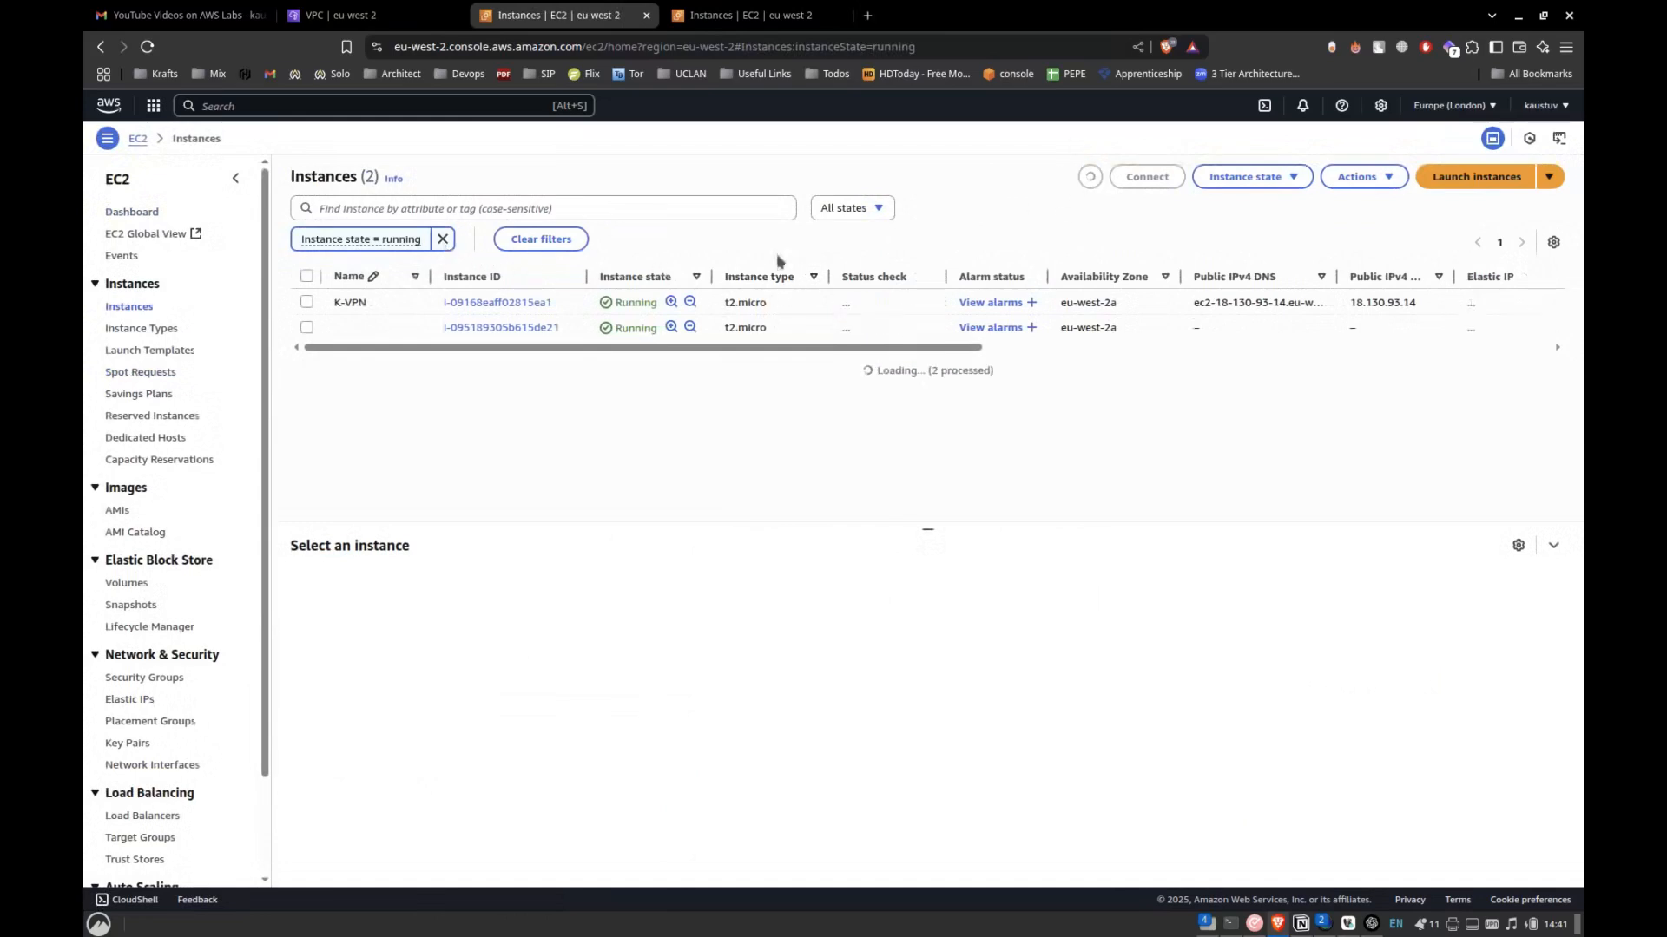
pyautogui.click(442, 240)
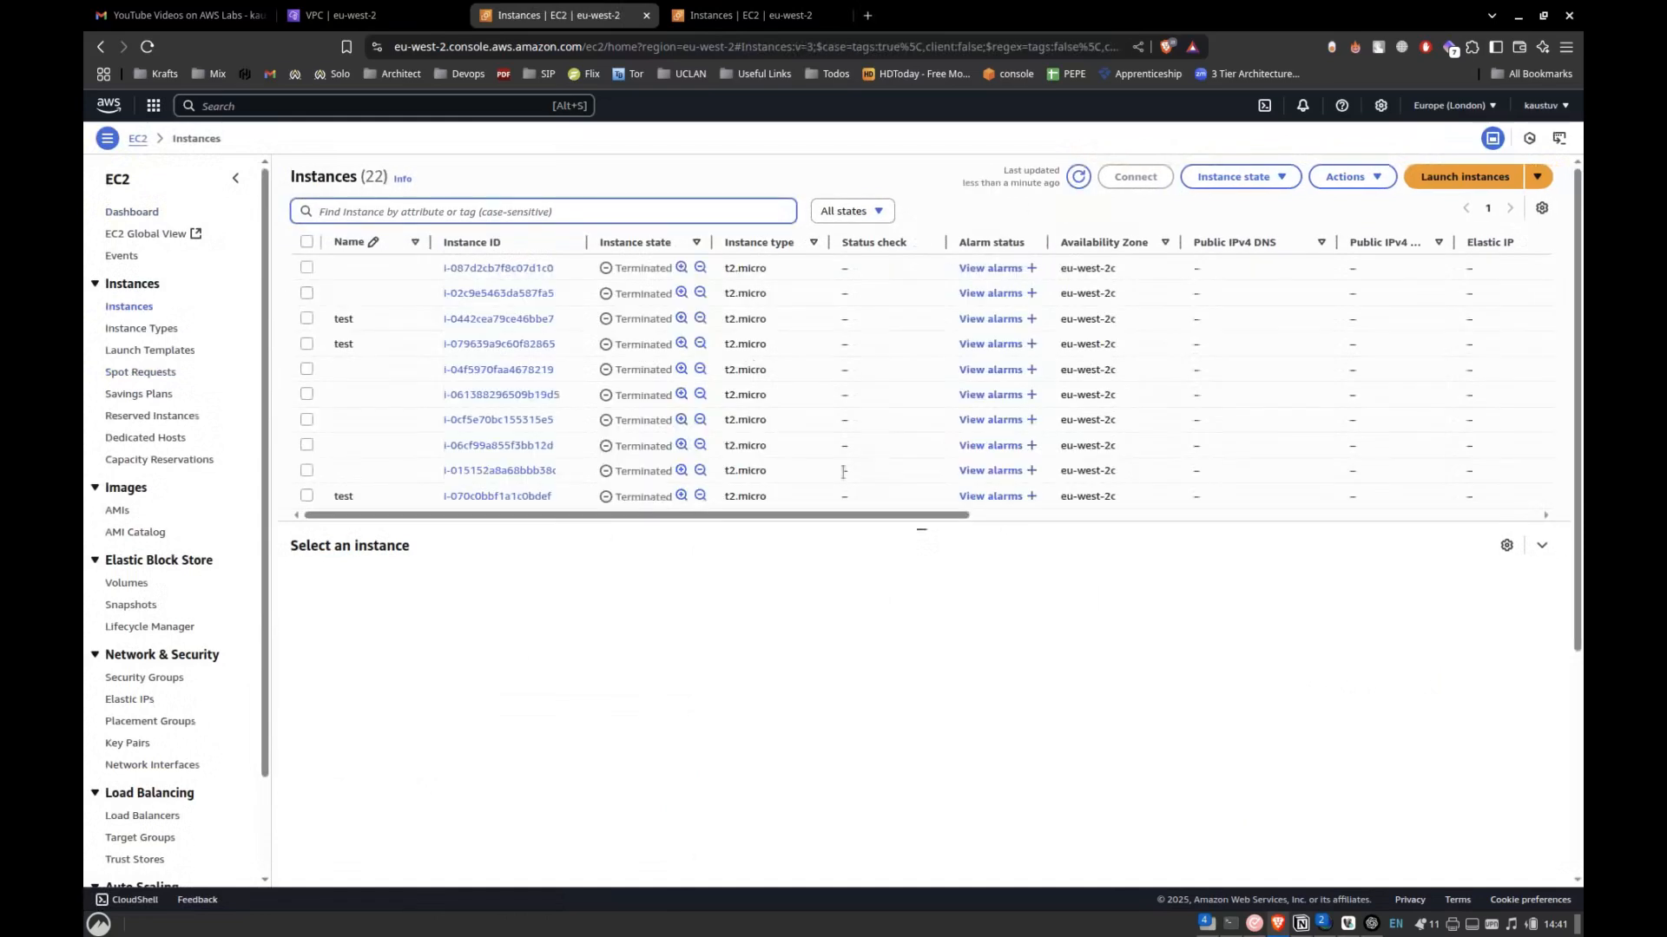
pyautogui.moveTo(924, 529); pyautogui.dragTo(923, 791)
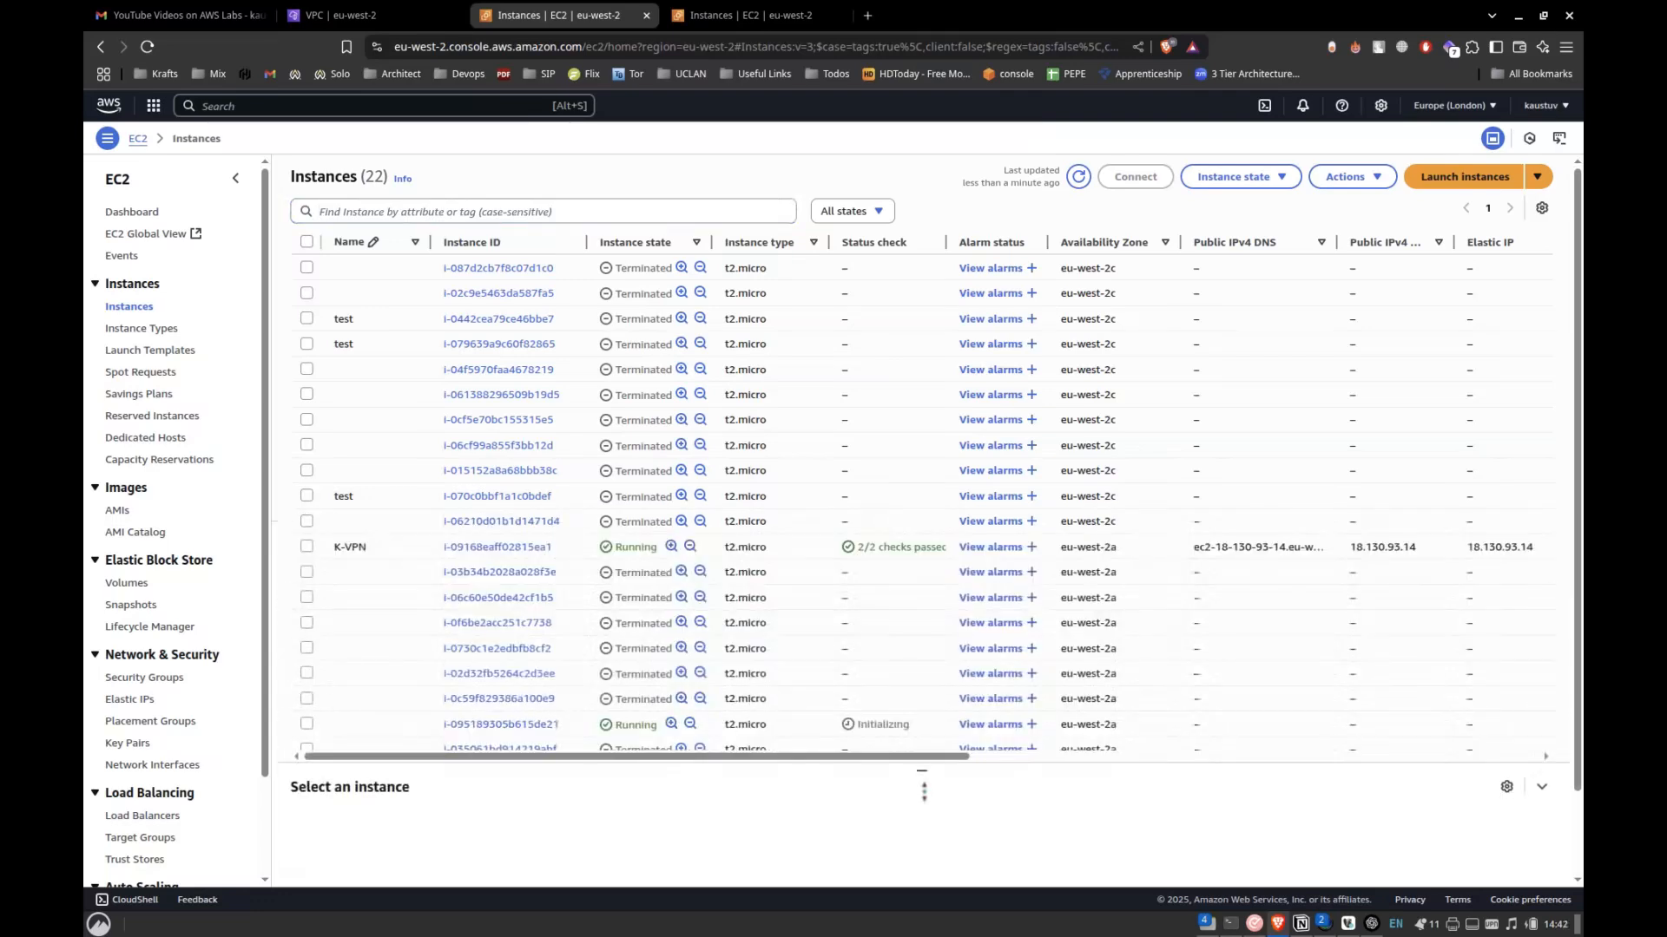
# Check the instance state and status check of the two newly launched instances, refresh the list and select both.
pyautogui.scroll(-3, 866, 643)
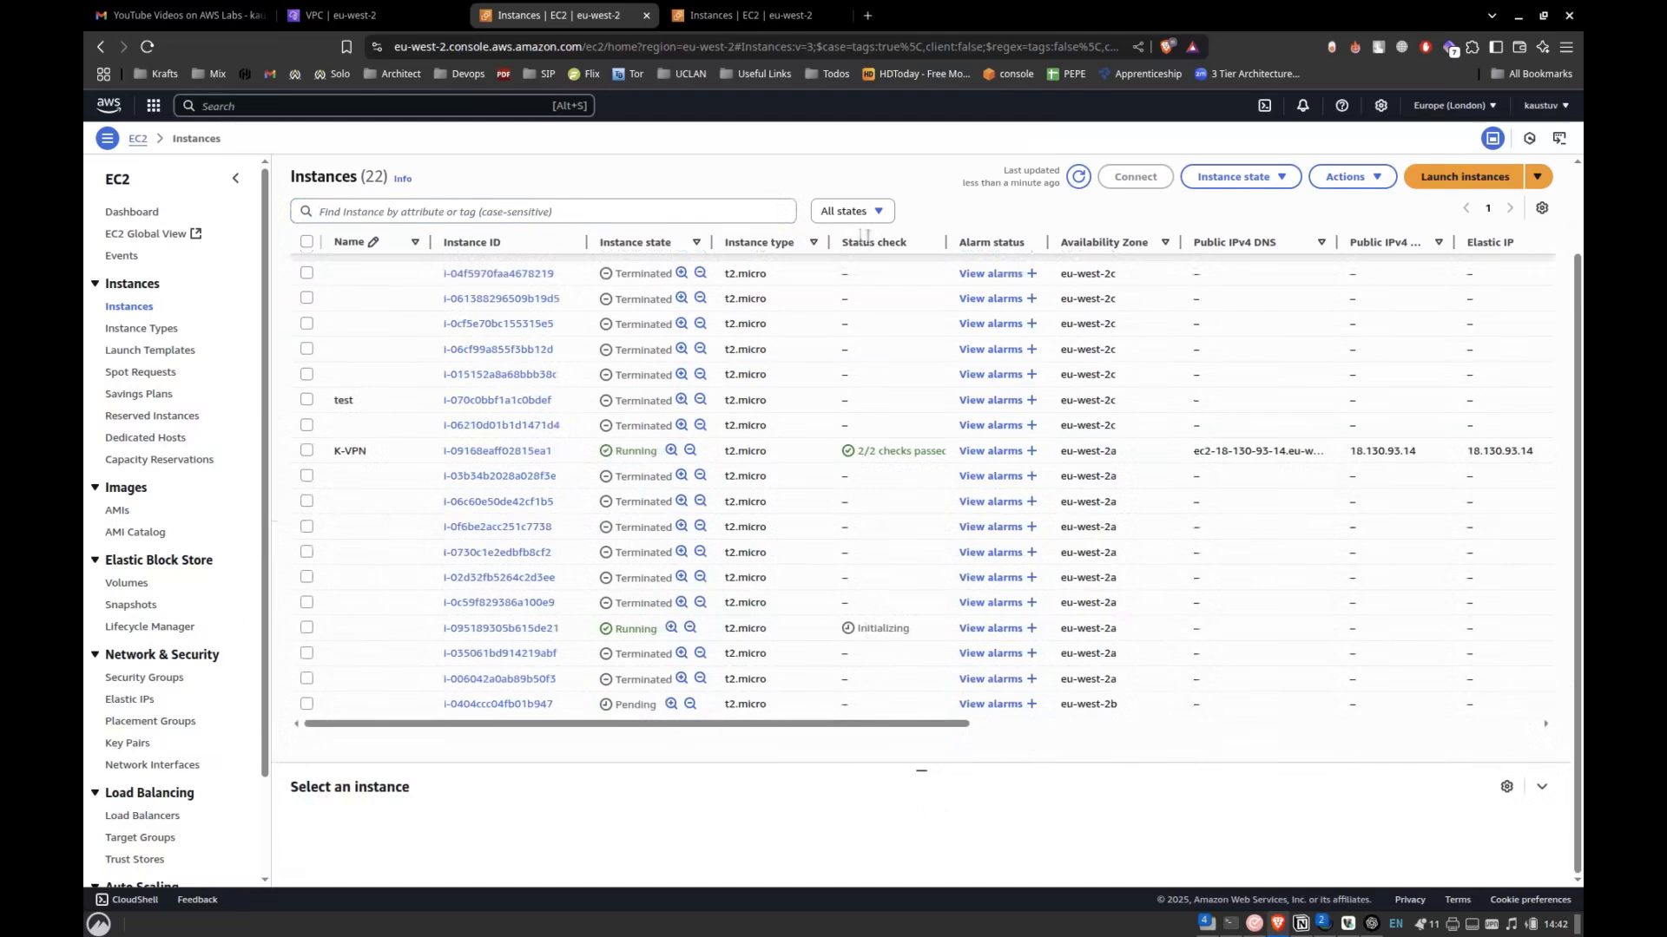
pyautogui.tripleClick(873, 240)
pyautogui.scroll(3, 829, 352)
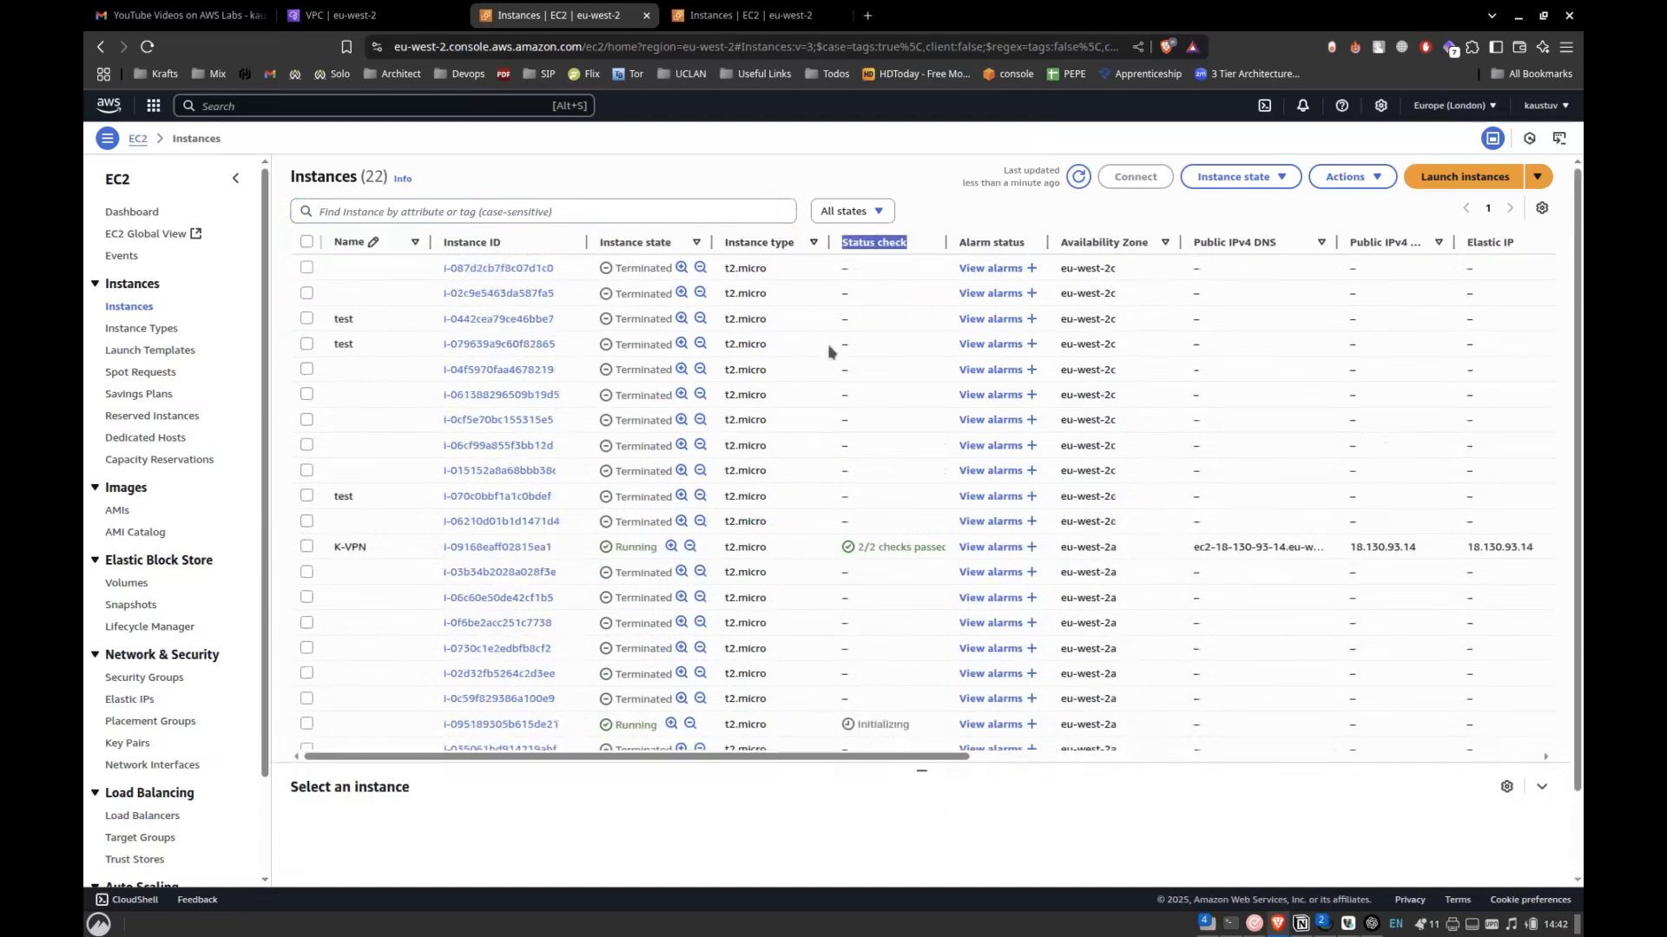
pyautogui.scroll(-3, 829, 352)
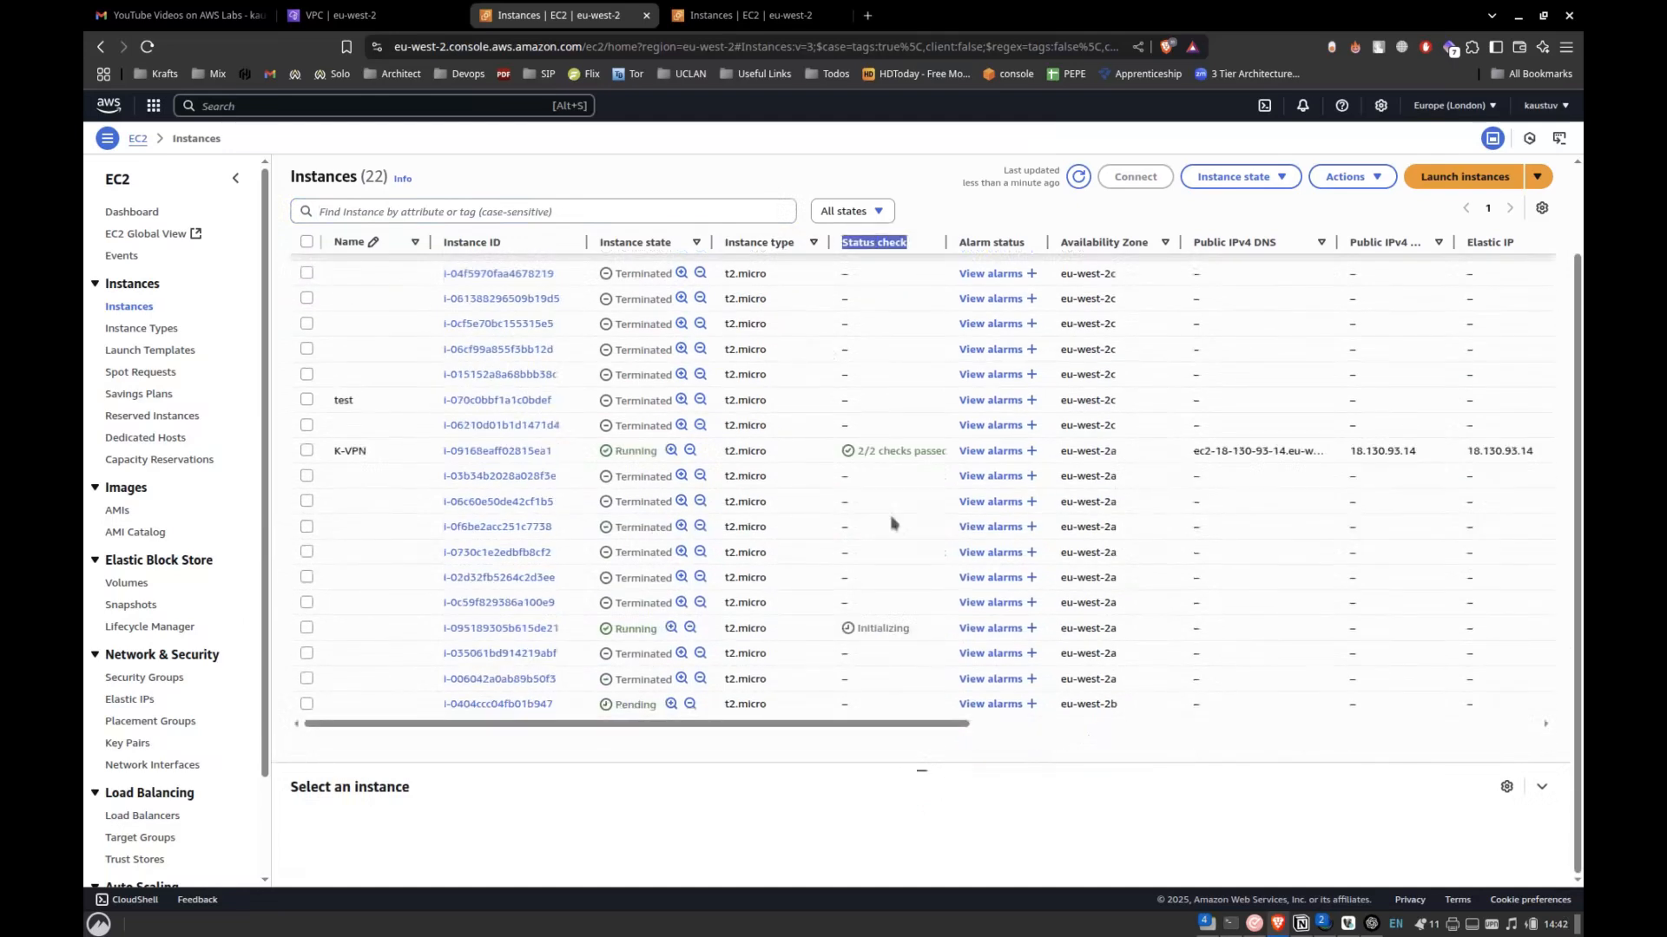
pyautogui.click(1078, 177)
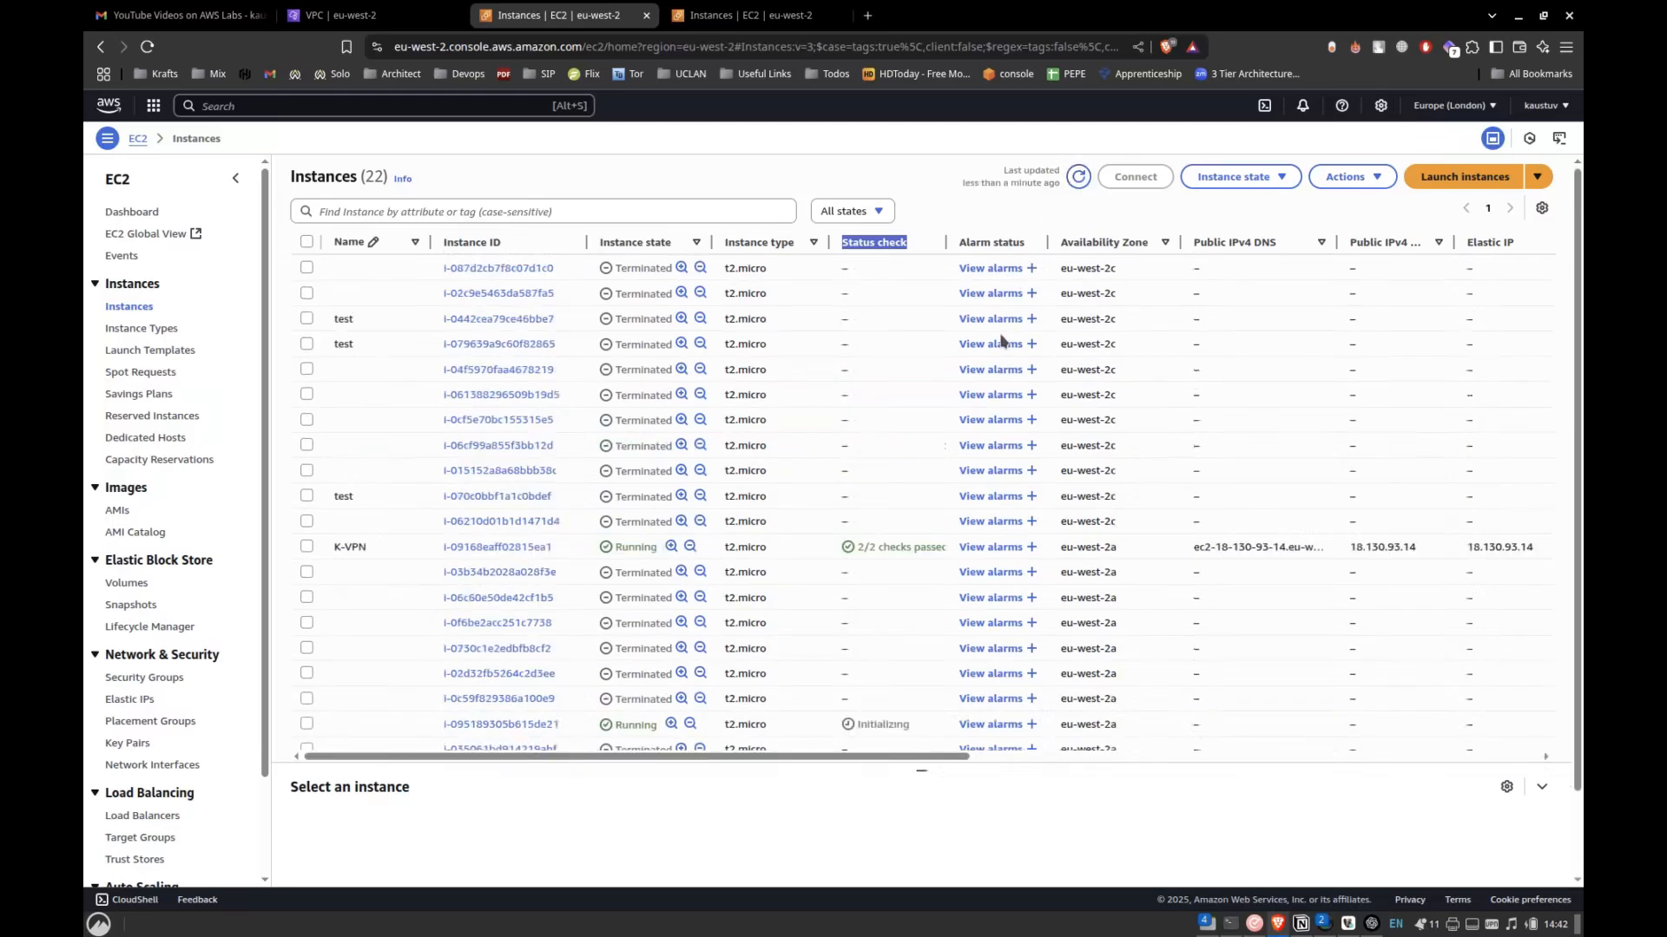
pyautogui.scroll(-3, 1000, 340)
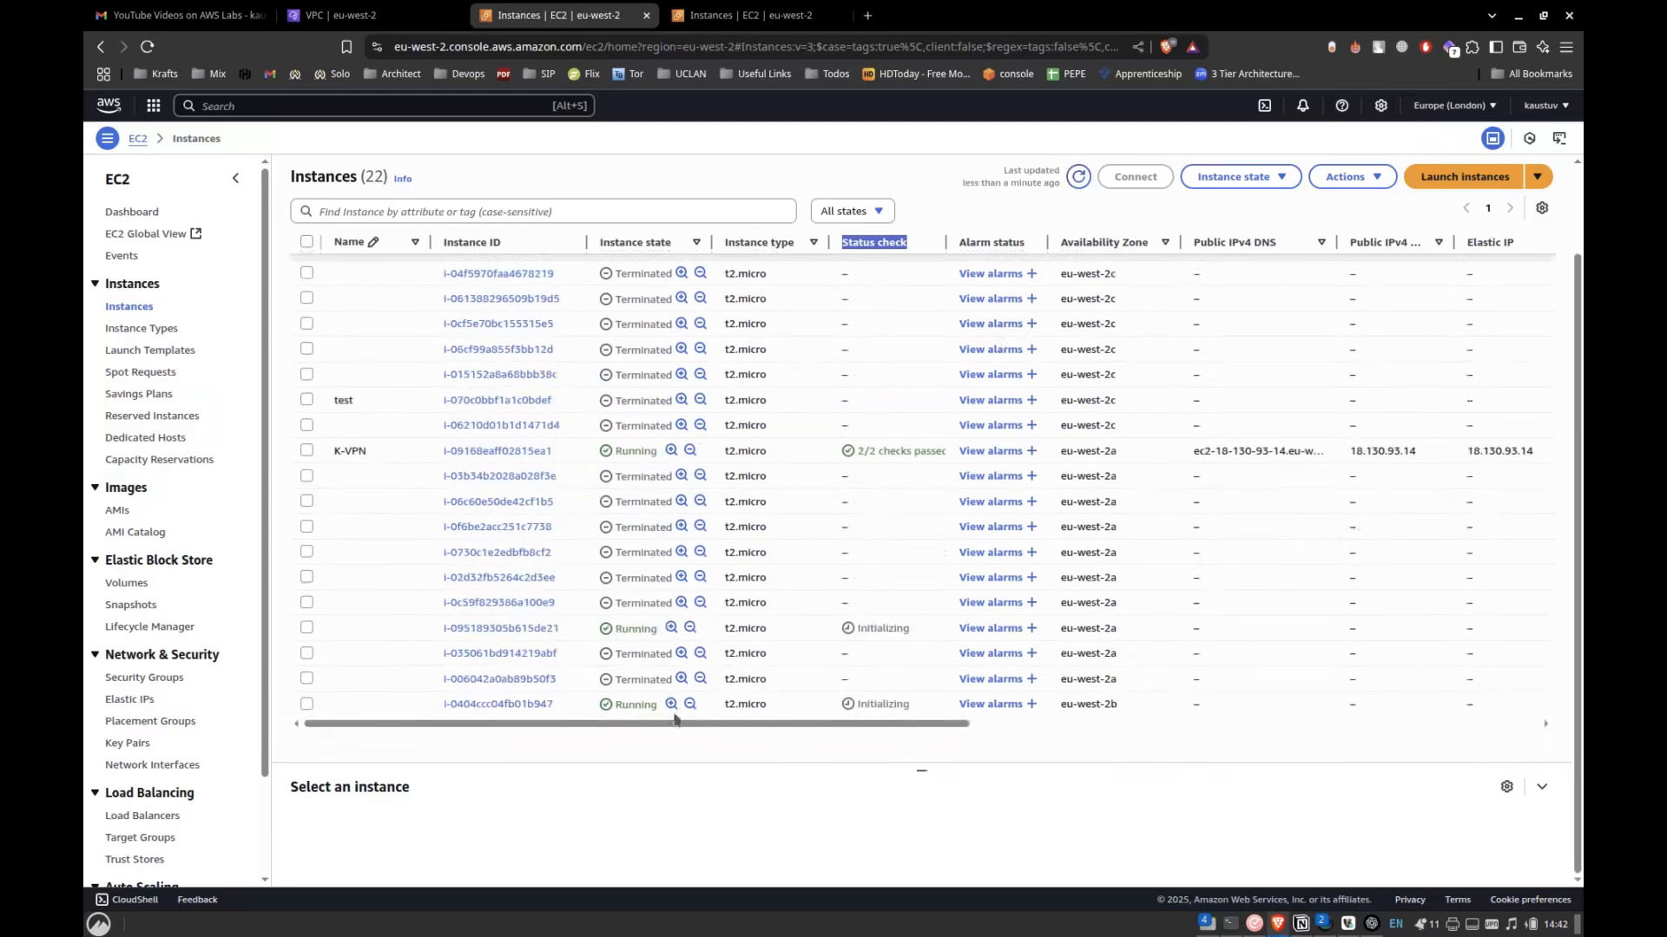
pyautogui.click(306, 626)
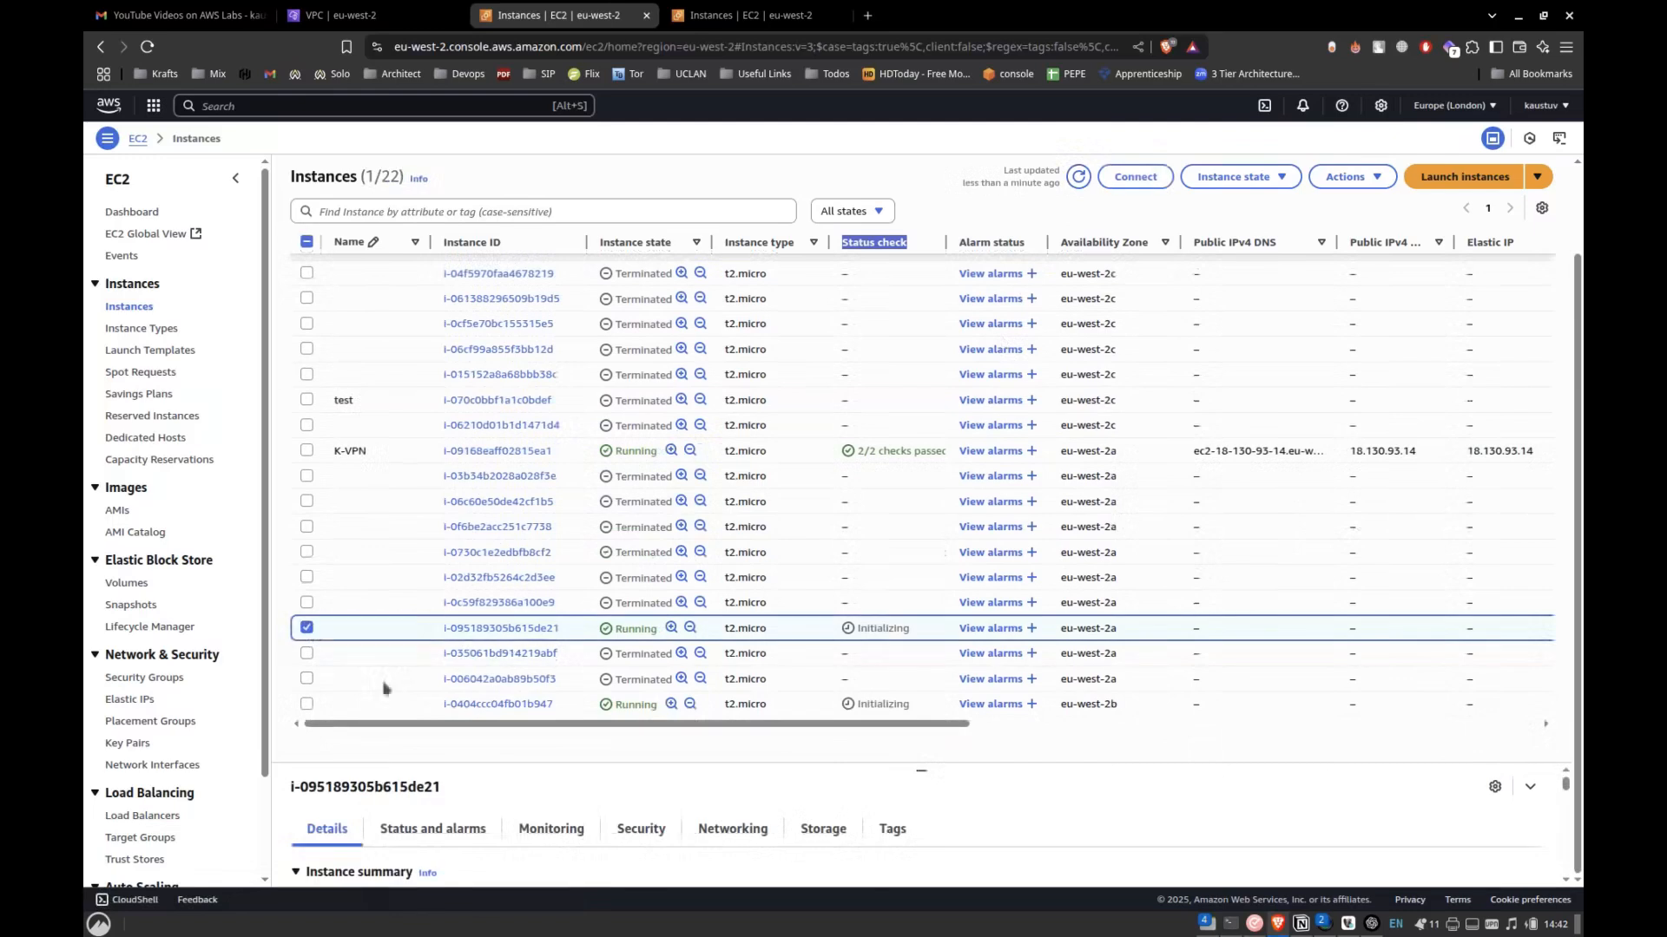
pyautogui.click(305, 704)
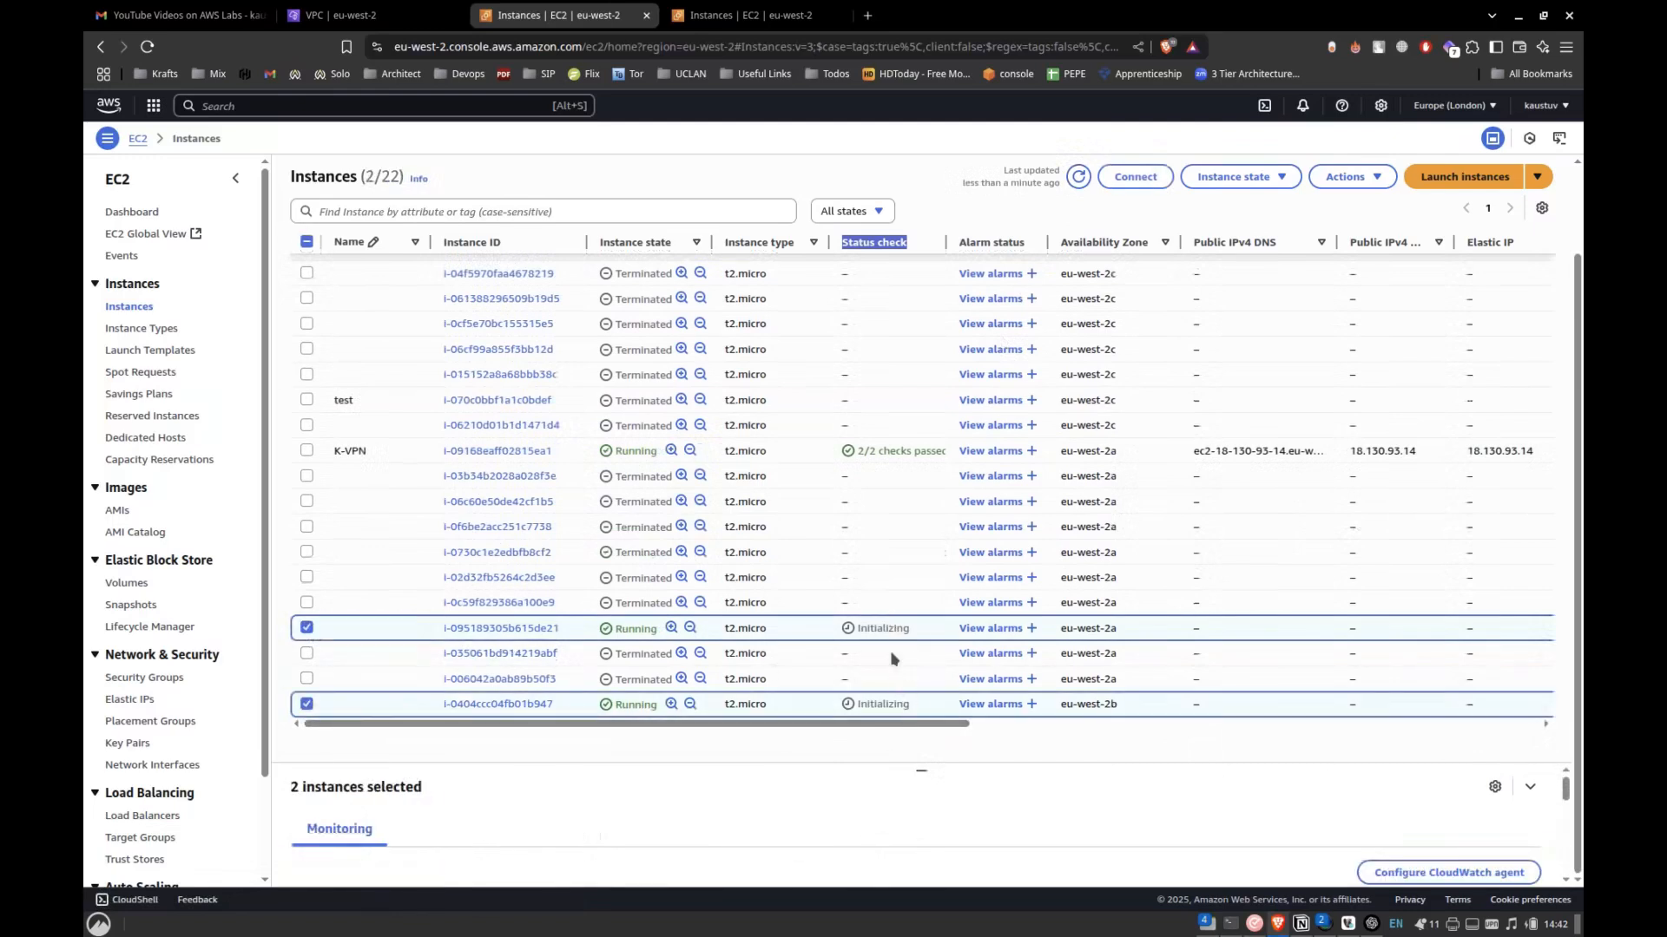
# Switch to the Notion lab notes, read Step 3 on creating an Application Load Balancer, and return to the AWS console.
pyautogui.click(347, 12)
pyautogui.hotkey('alt', 'Tab')
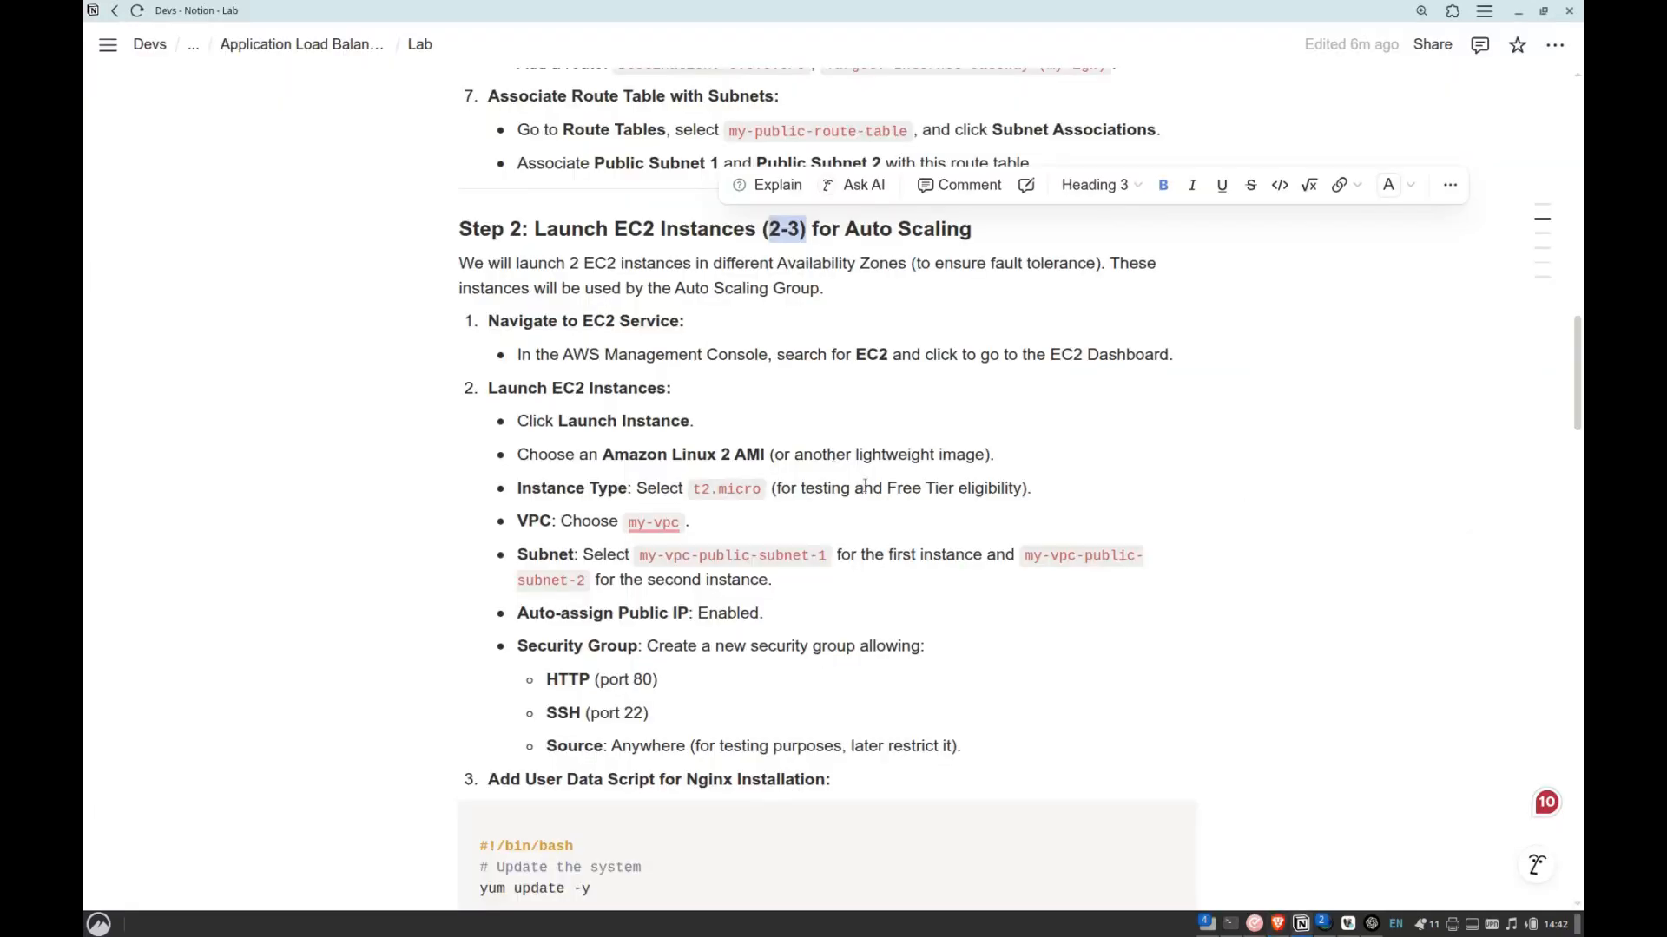
pyautogui.scroll(-15, 989, 634)
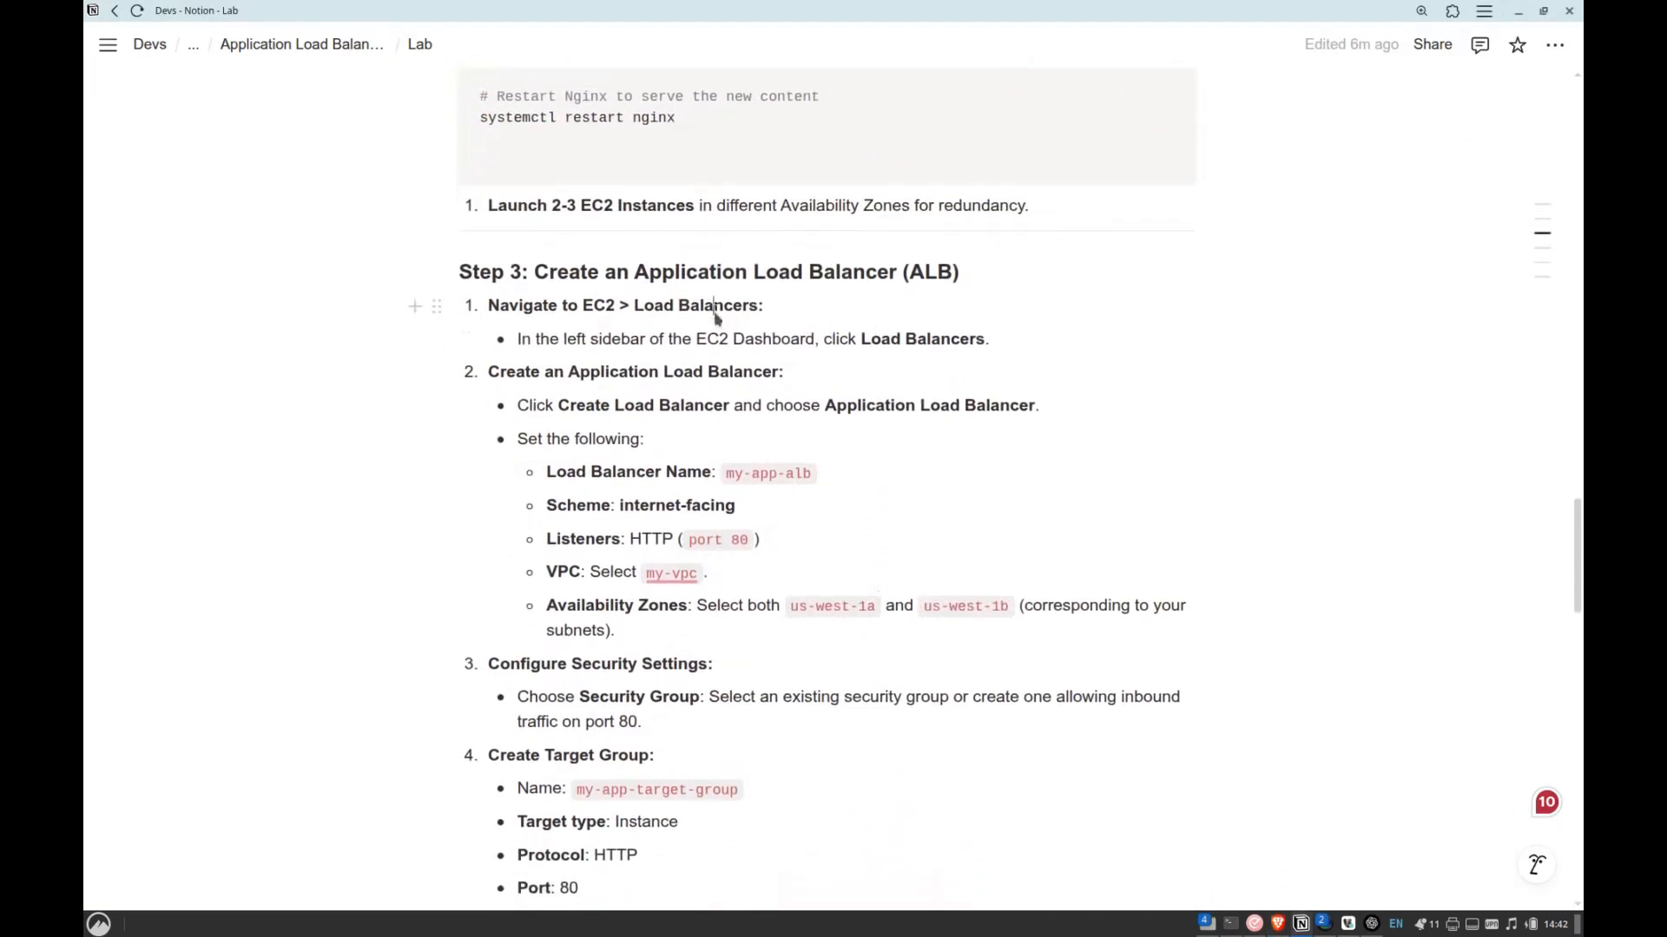
pyautogui.hotkey('alt', 'Tab')
pyautogui.hotkey('ctrl', 'Tab')
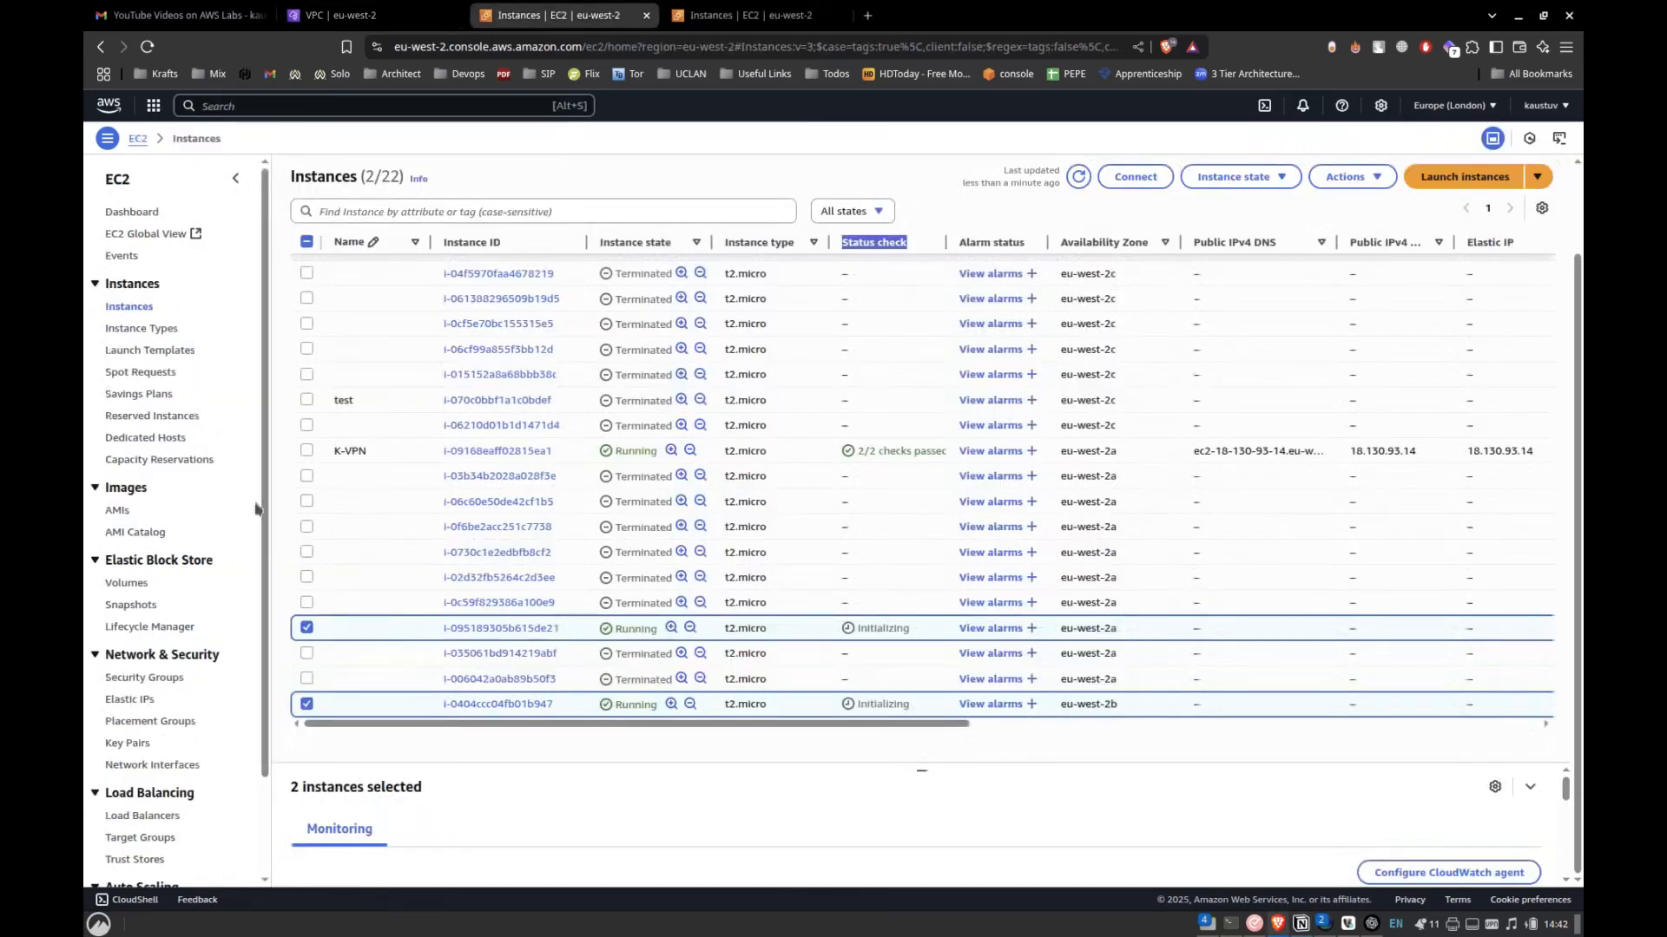
# Go to the EC2 load balancers and open the creation form for a new Application Load Balancer.
pyautogui.scroll(-3, 257, 509)
pyautogui.click(142, 700)
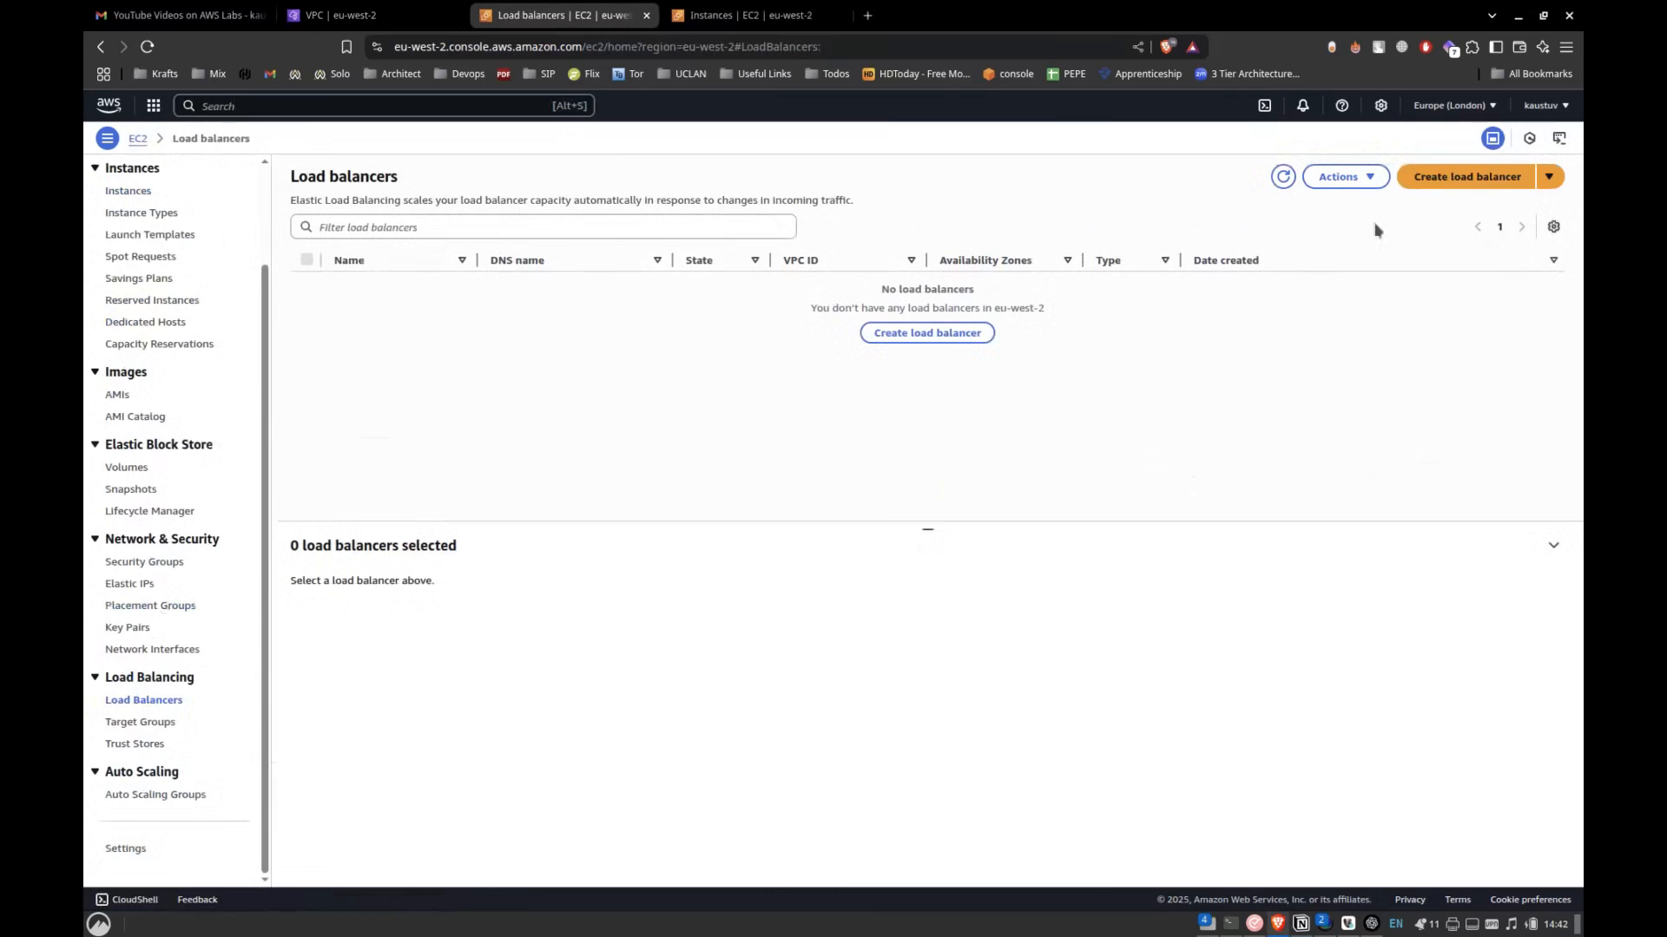
pyautogui.click(891, 333)
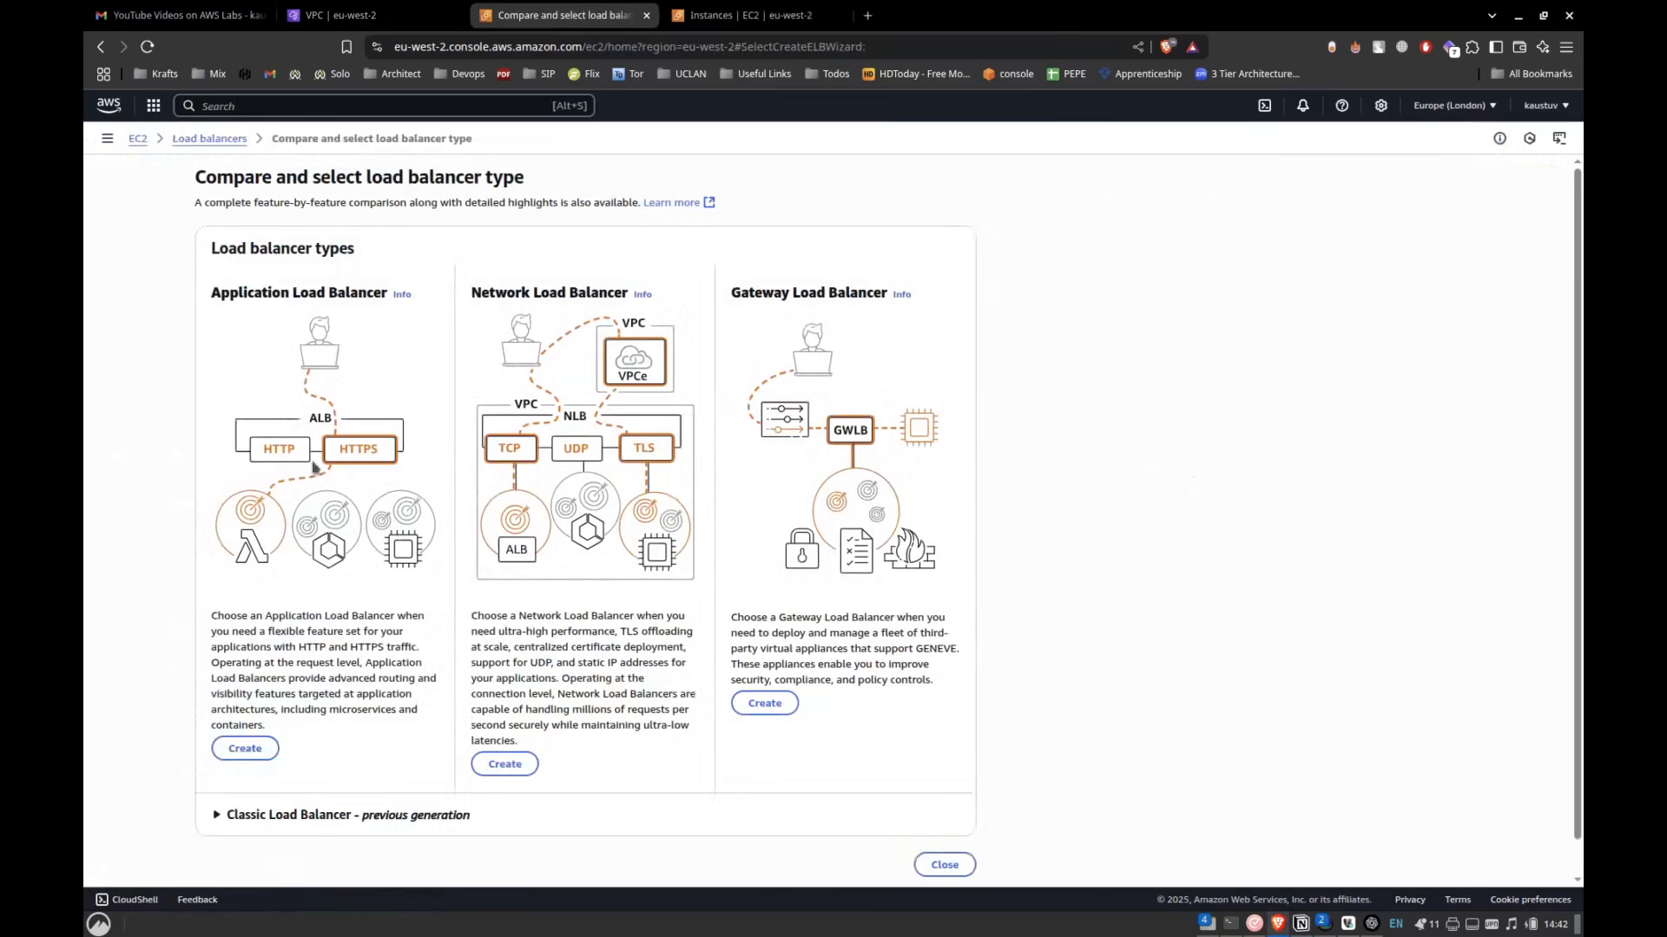
pyautogui.click(259, 756)
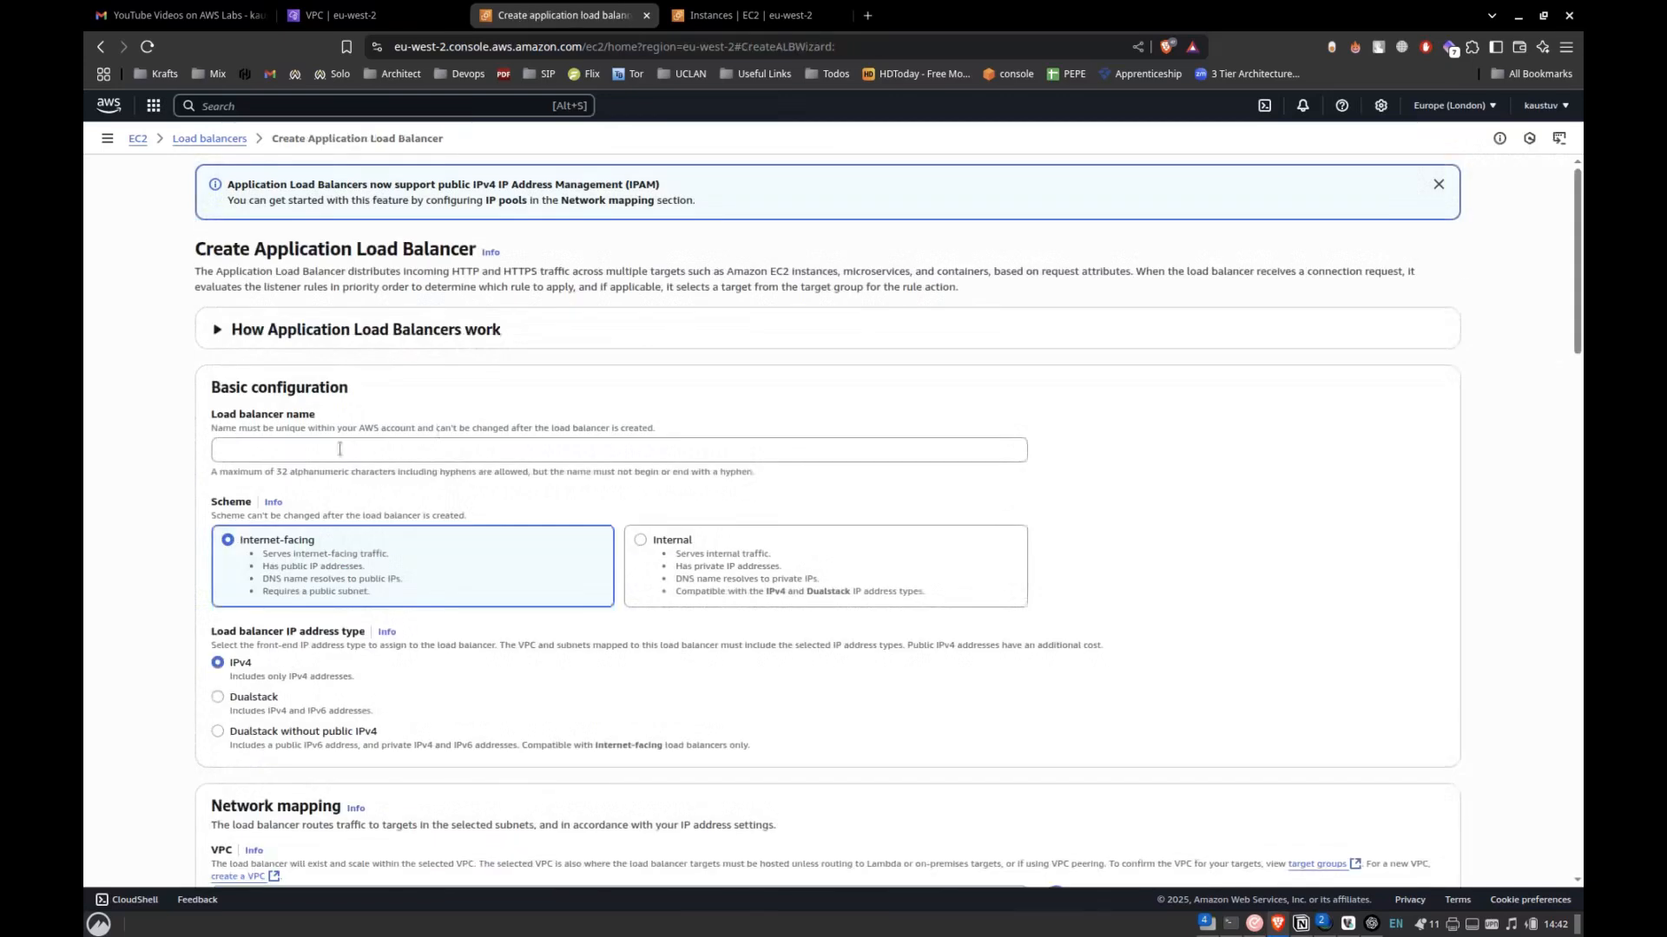
# Name the load balancer my-app-alb, copying the name from Step 3 of the Notion lab notes.
pyautogui.click(339, 449)
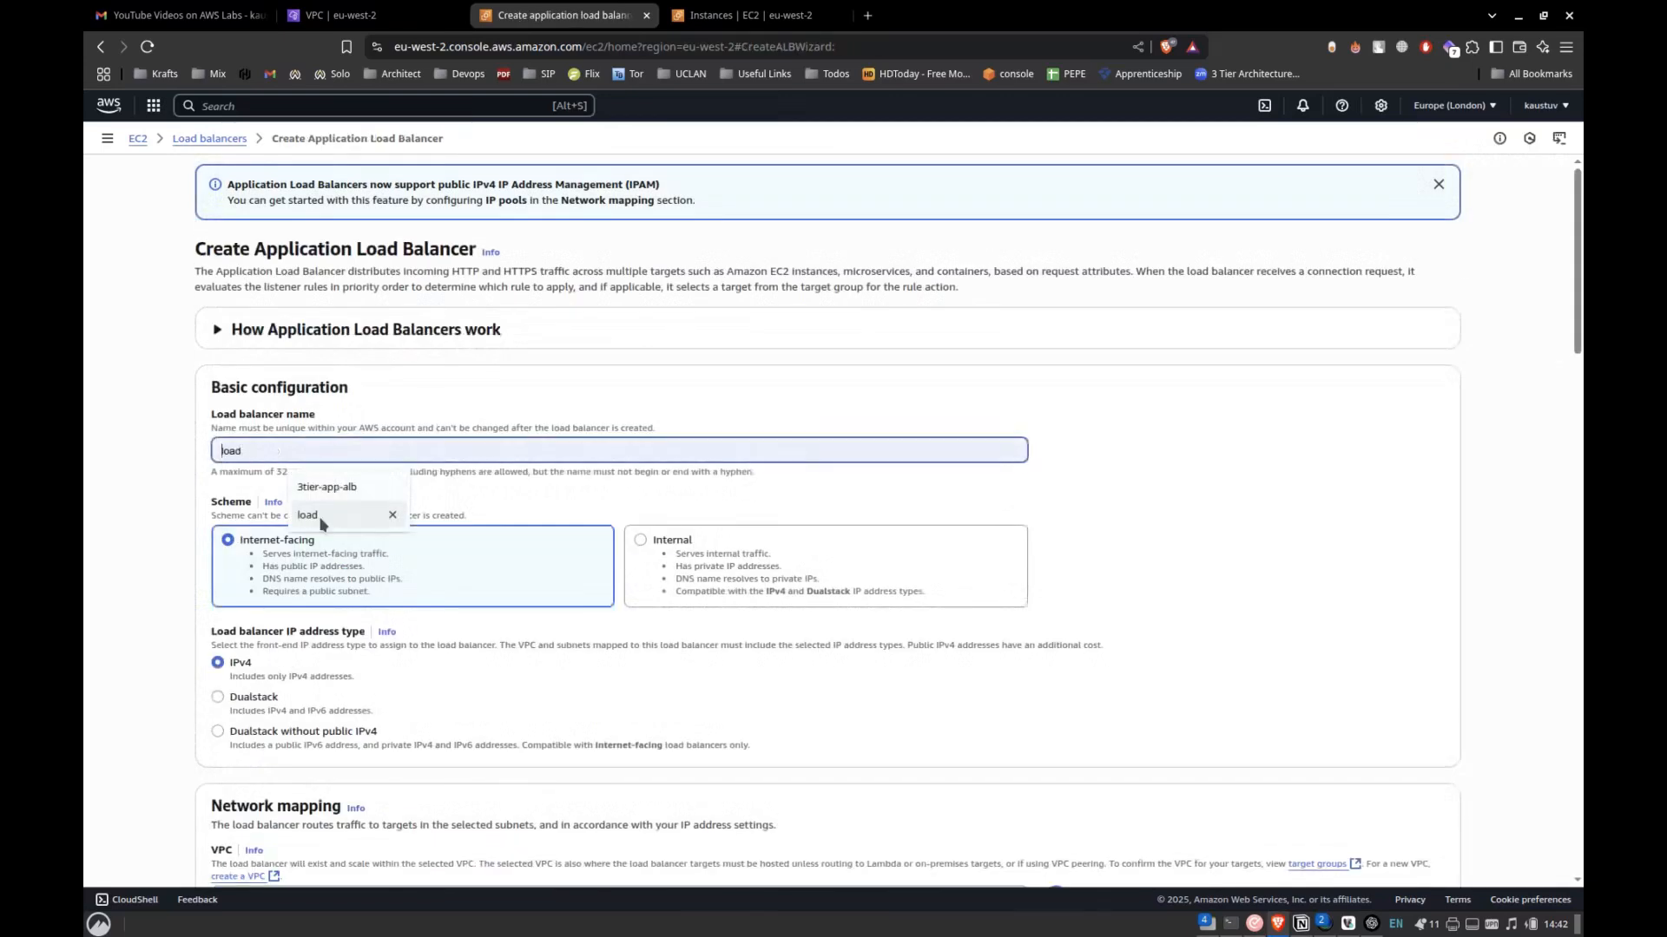
pyautogui.hotkey('alt', 'Tab')
pyautogui.hotkey('alt', 'Tab')
pyautogui.hotkey('alt', 'Tab')
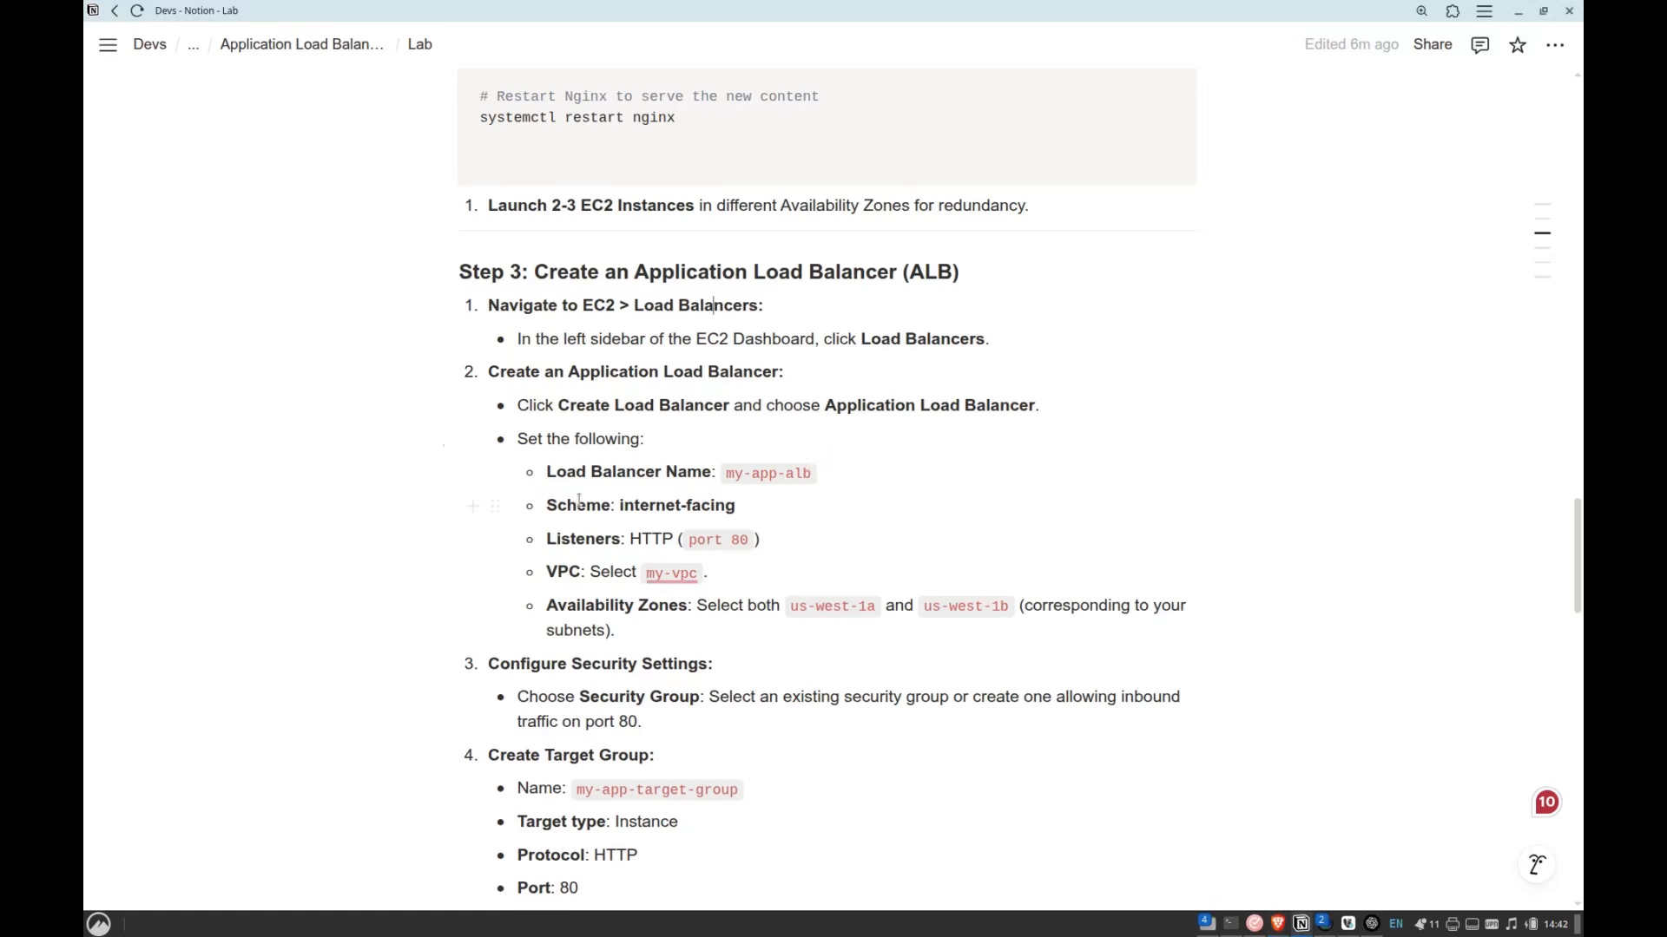
pyautogui.moveTo(727, 473); pyautogui.dragTo(836, 473)
pyautogui.hotkey('ctrl', 'c')
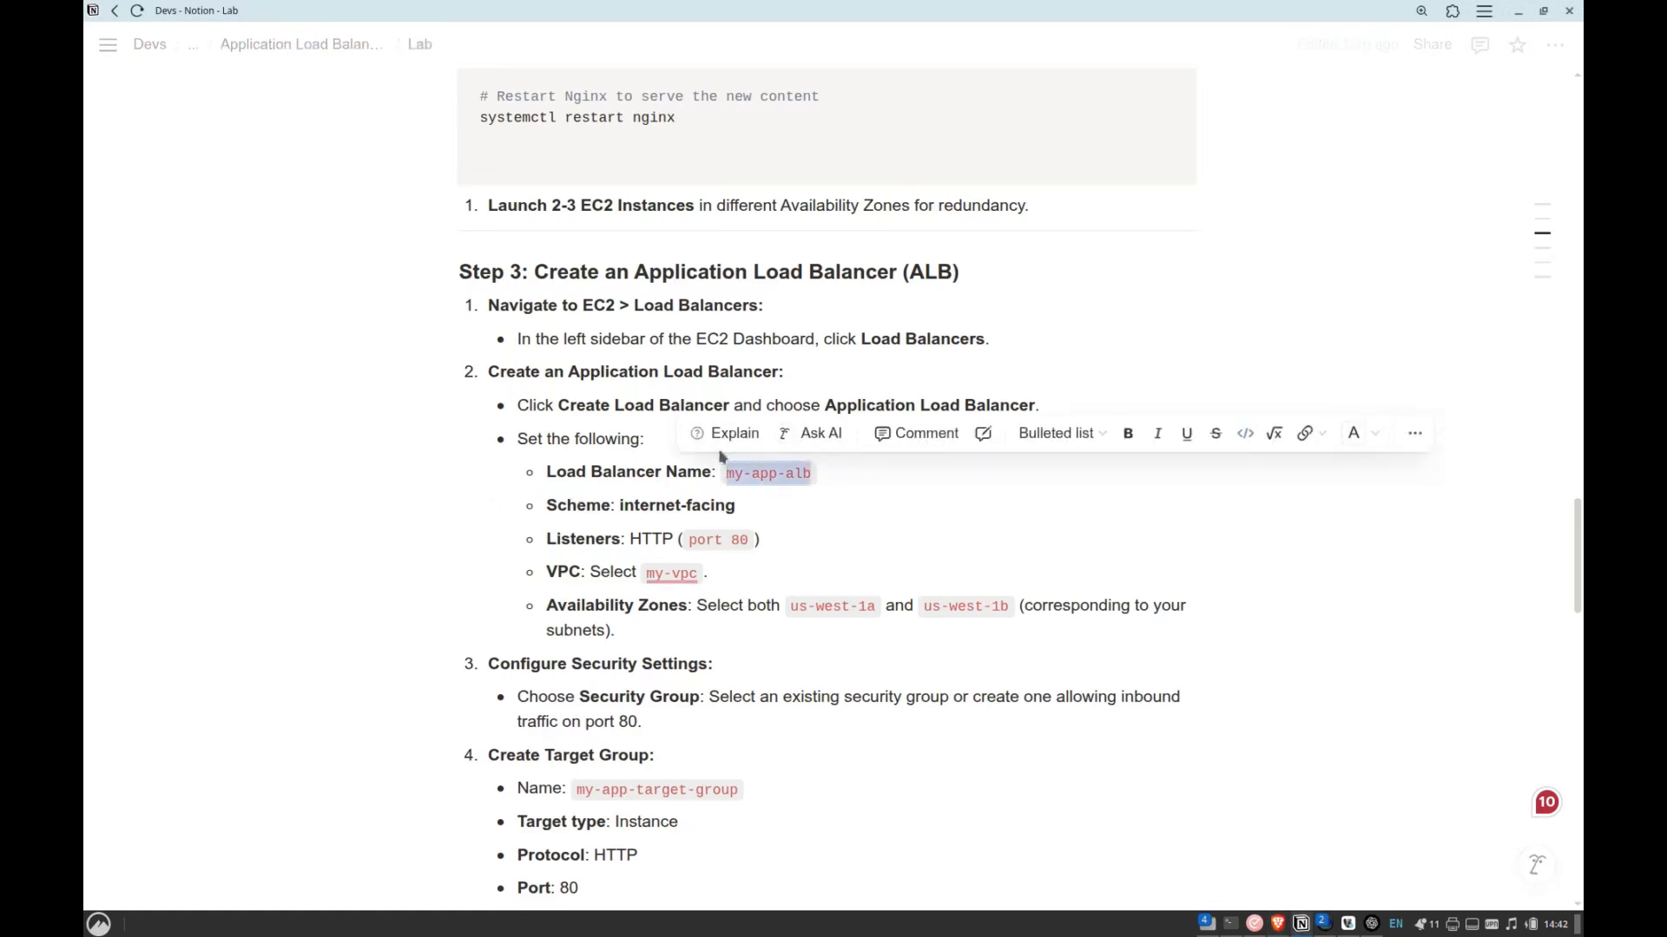
pyautogui.hotkey('alt', 'Tab')
pyautogui.hotkey('ctrl', 'v')
# Map the load balancer to Custom-VPC and enable zones eu-west-2a with Public-sub-1 and eu-west-2b with Public-sub-2.
pyautogui.scroll(-4, 153, 553)
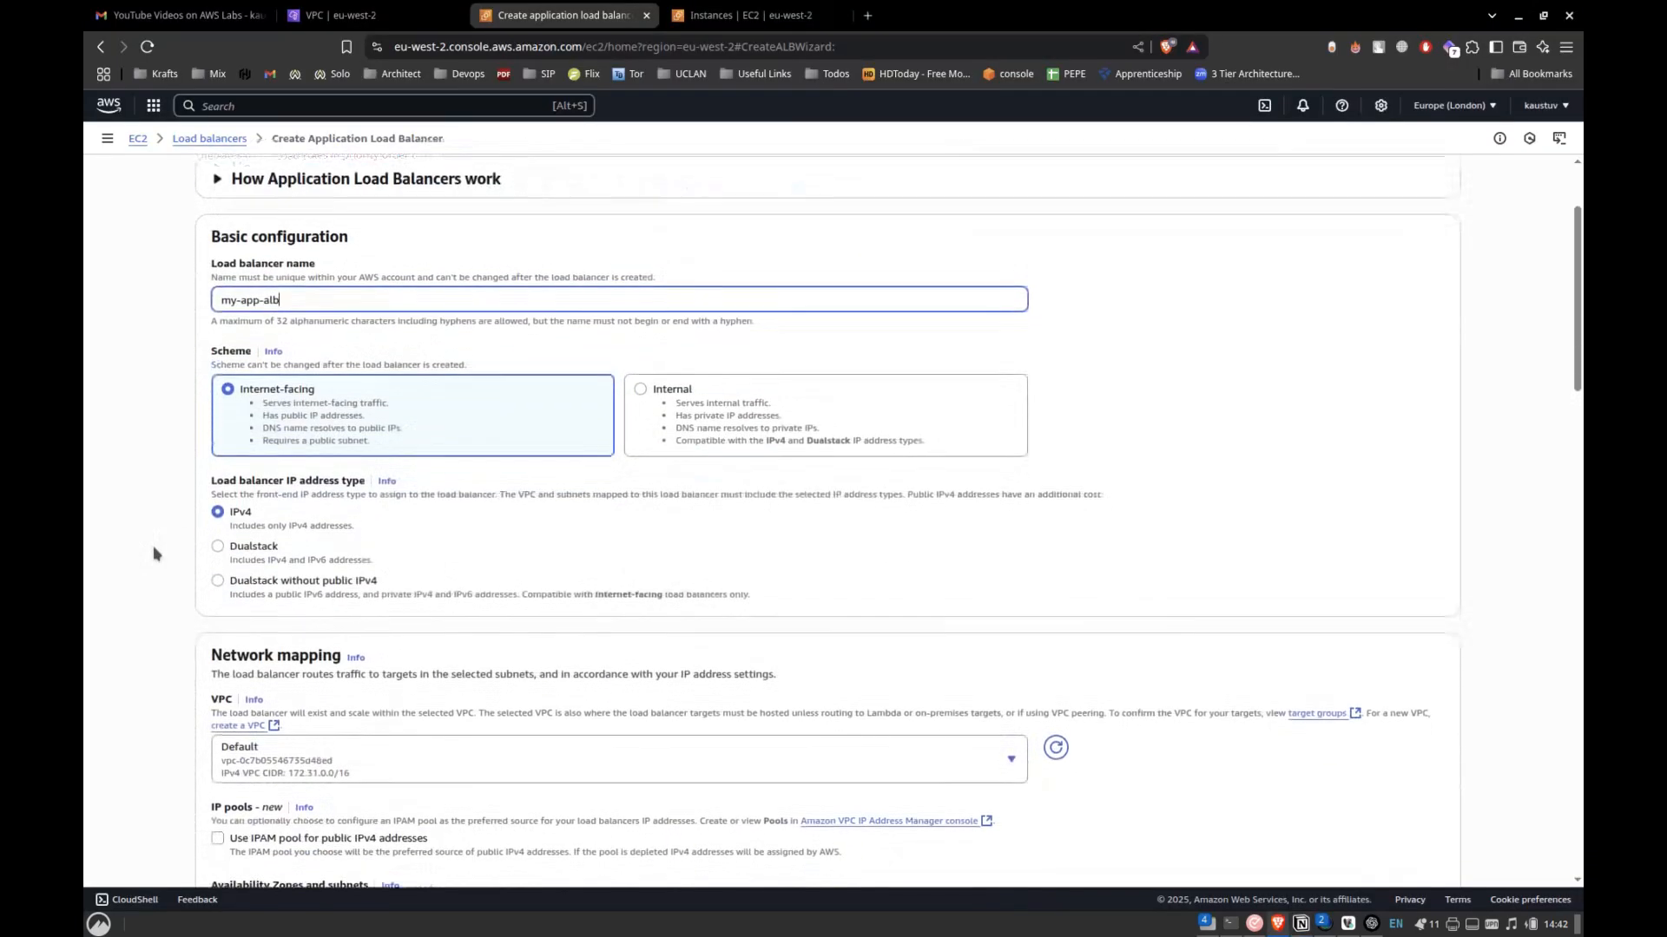
pyautogui.click(291, 545)
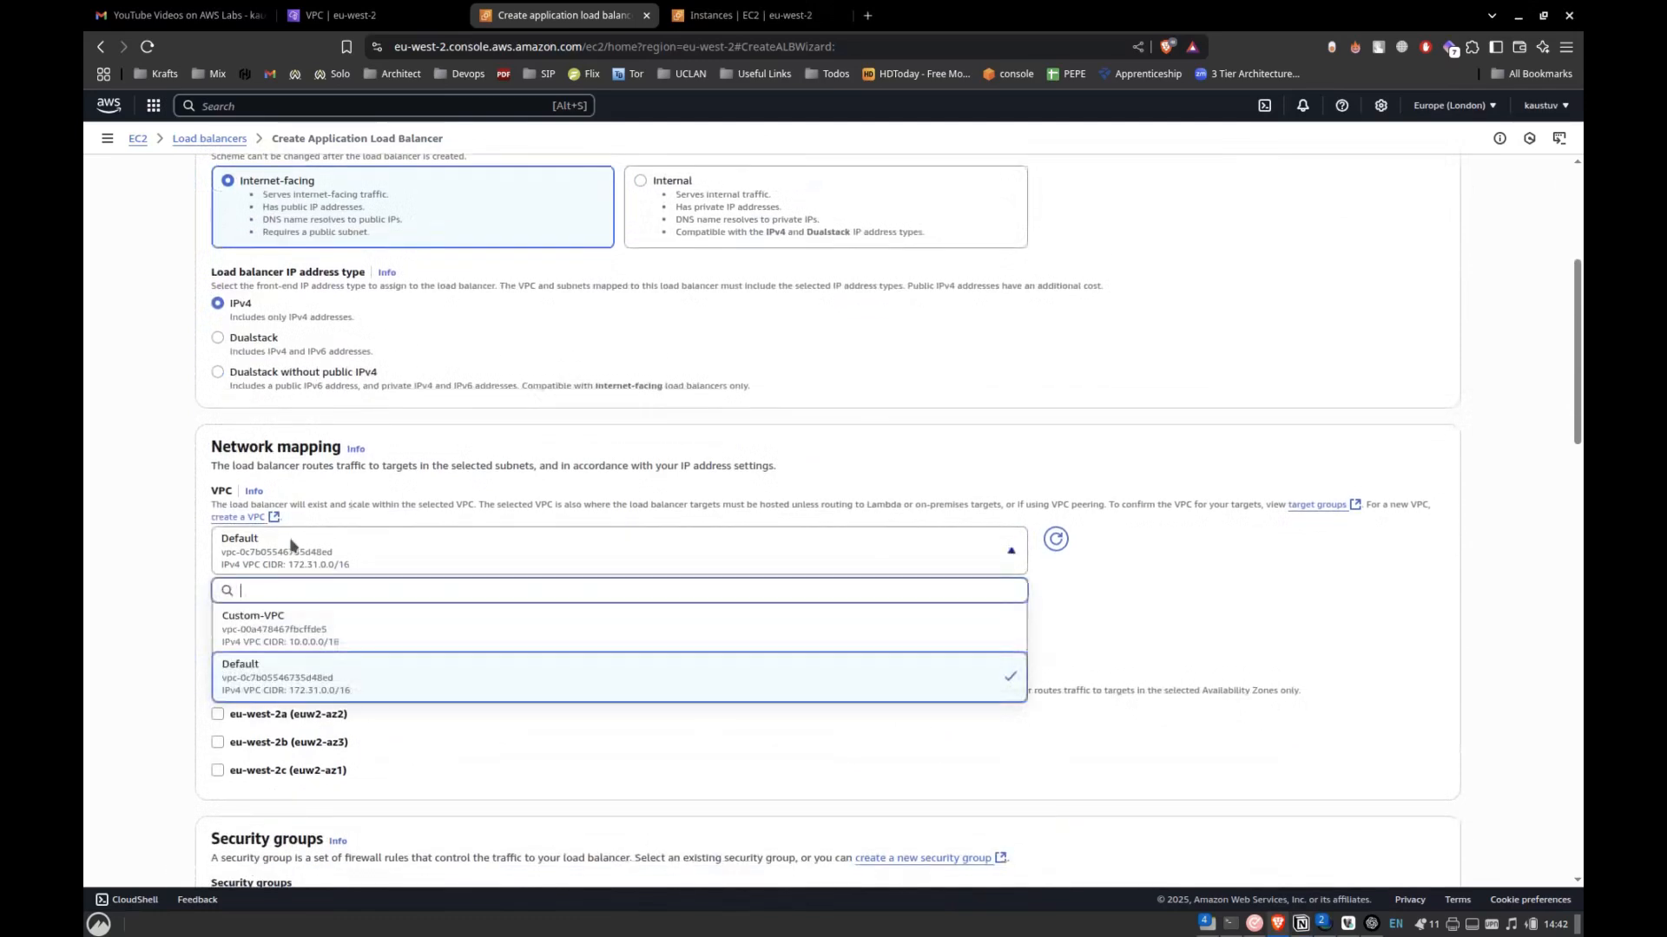
pyautogui.click(356, 628)
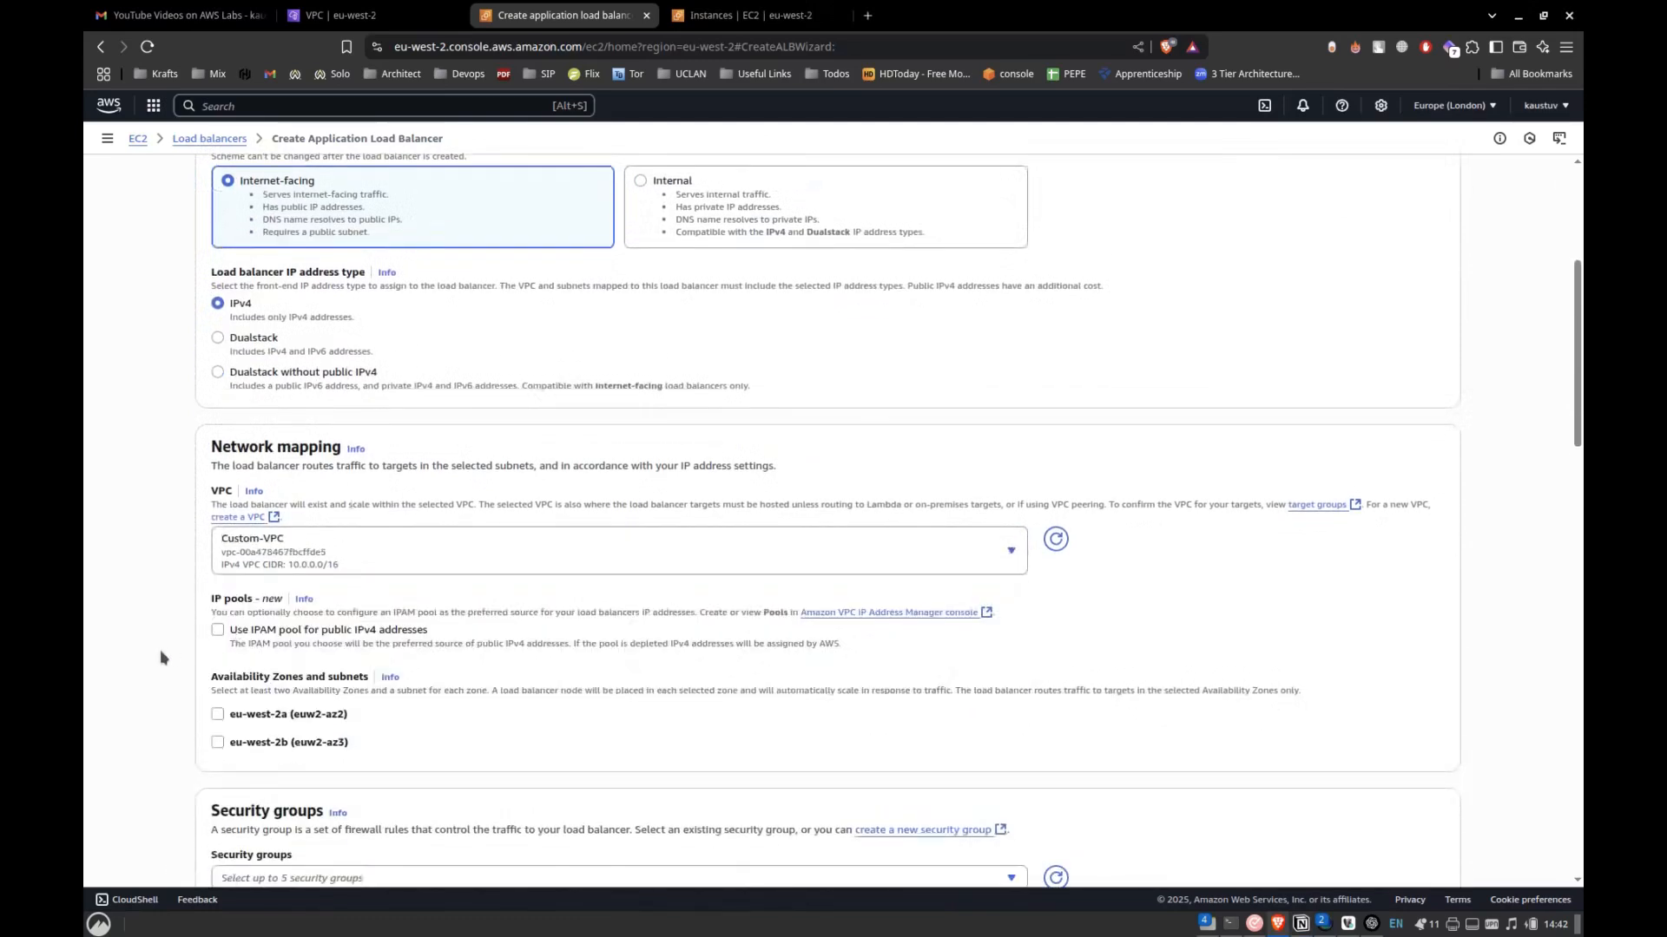
pyautogui.scroll(-2, 165, 653)
pyautogui.click(219, 573)
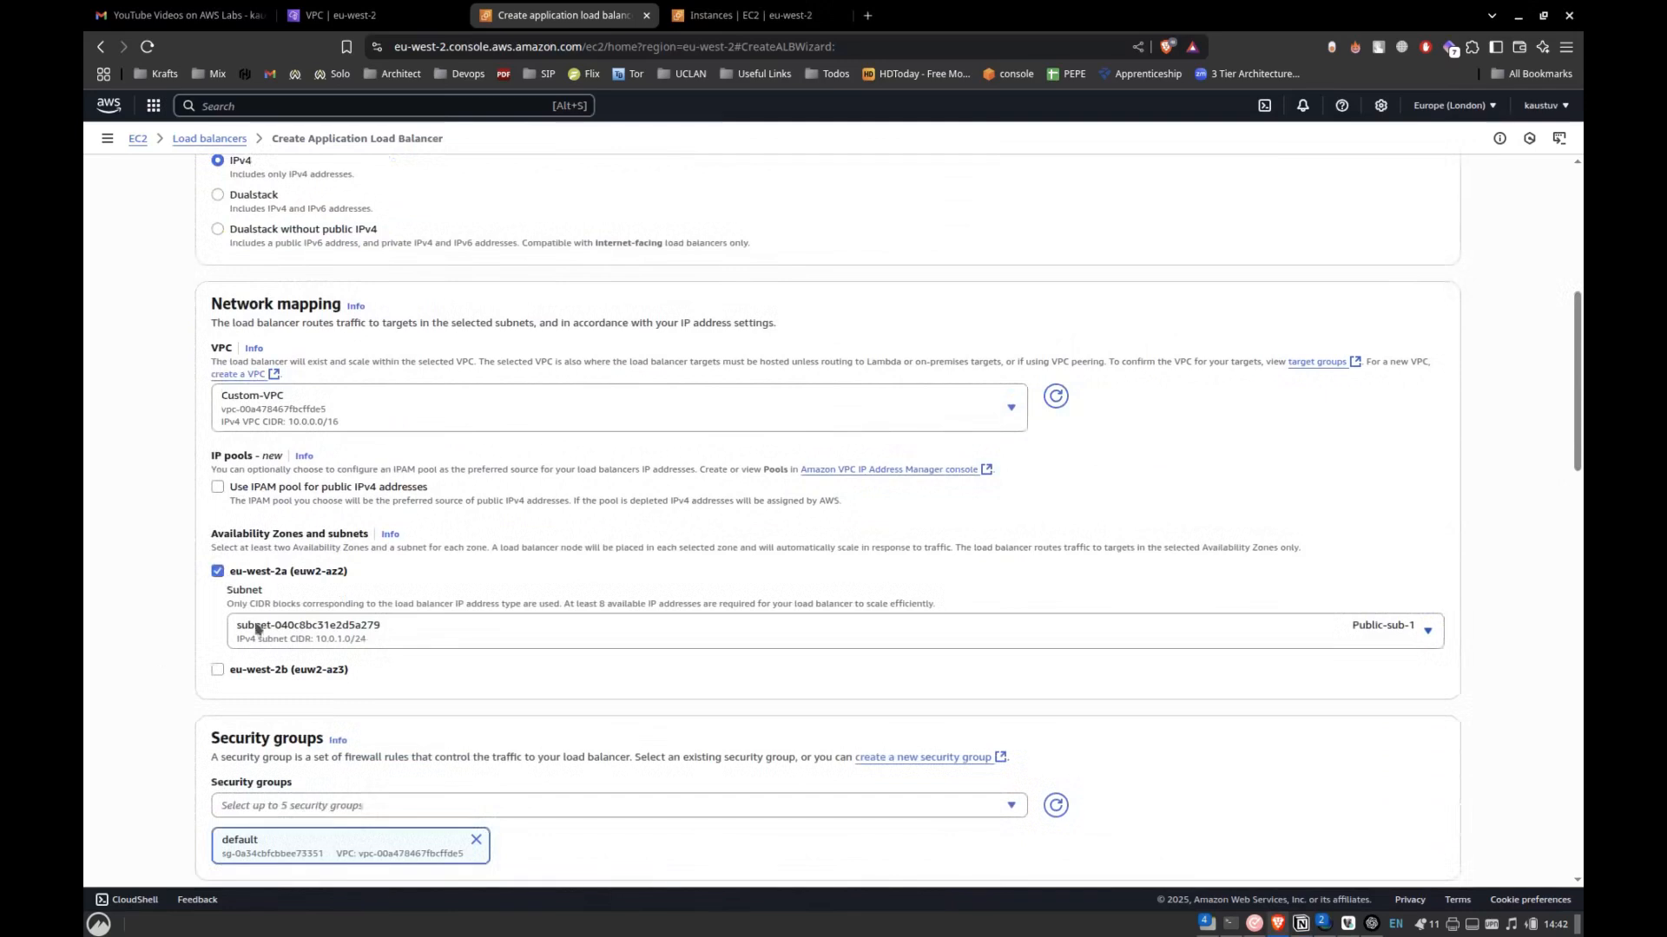
pyautogui.click(219, 668)
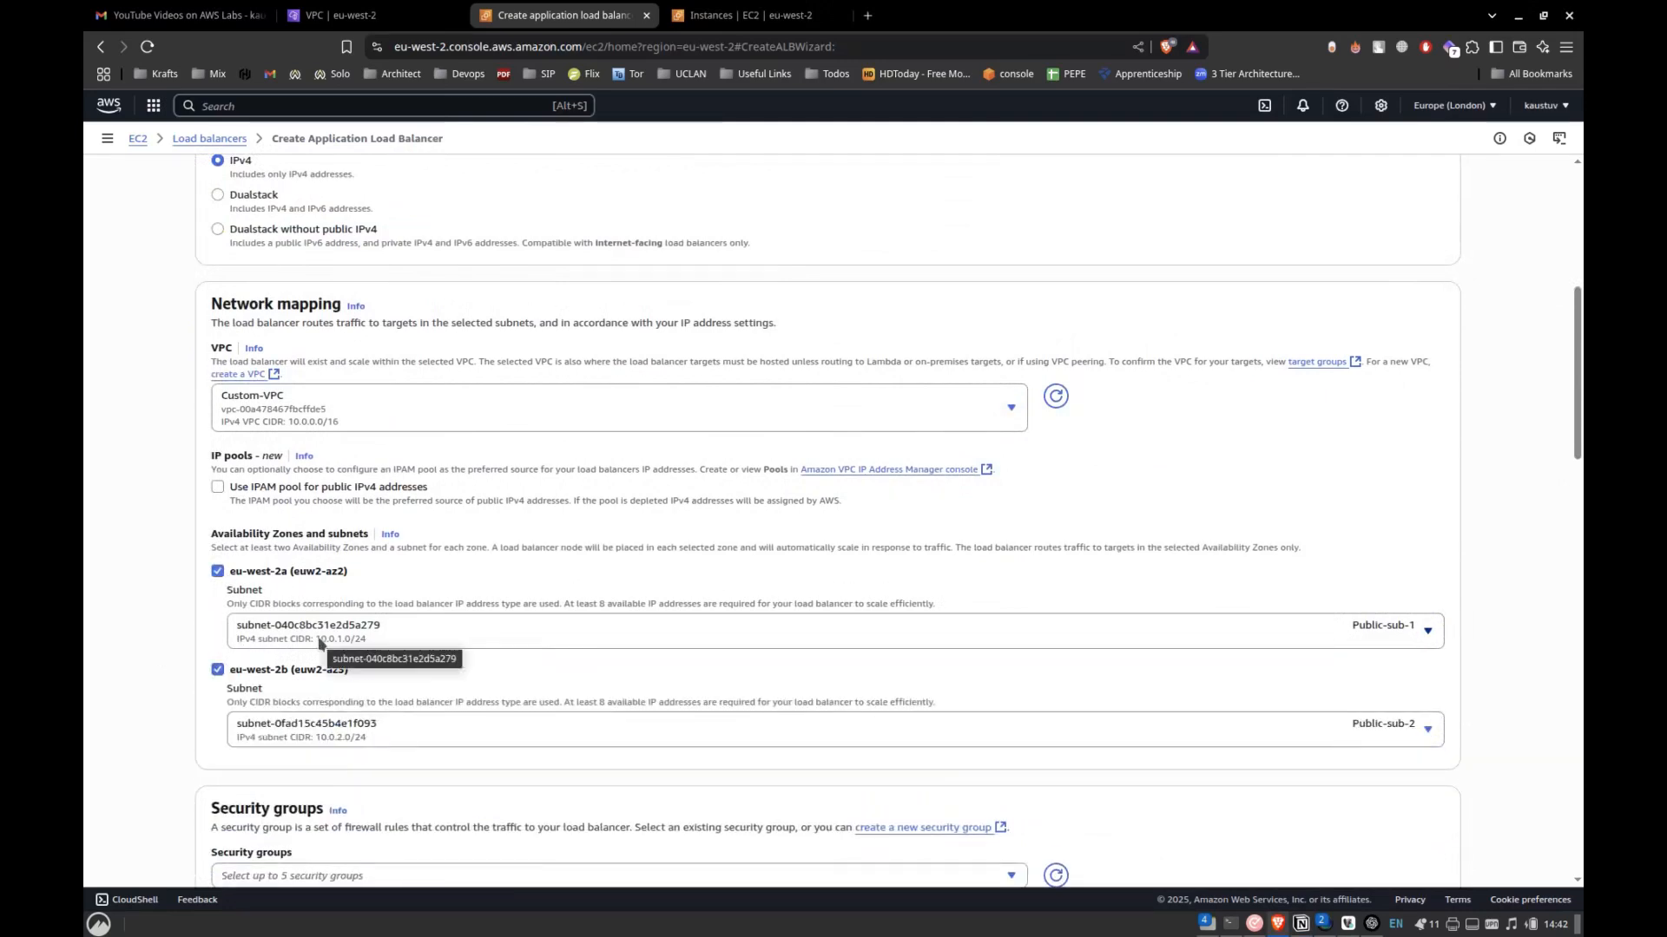
pyautogui.scroll(7, 211, 447)
pyautogui.scroll(-19, 211, 447)
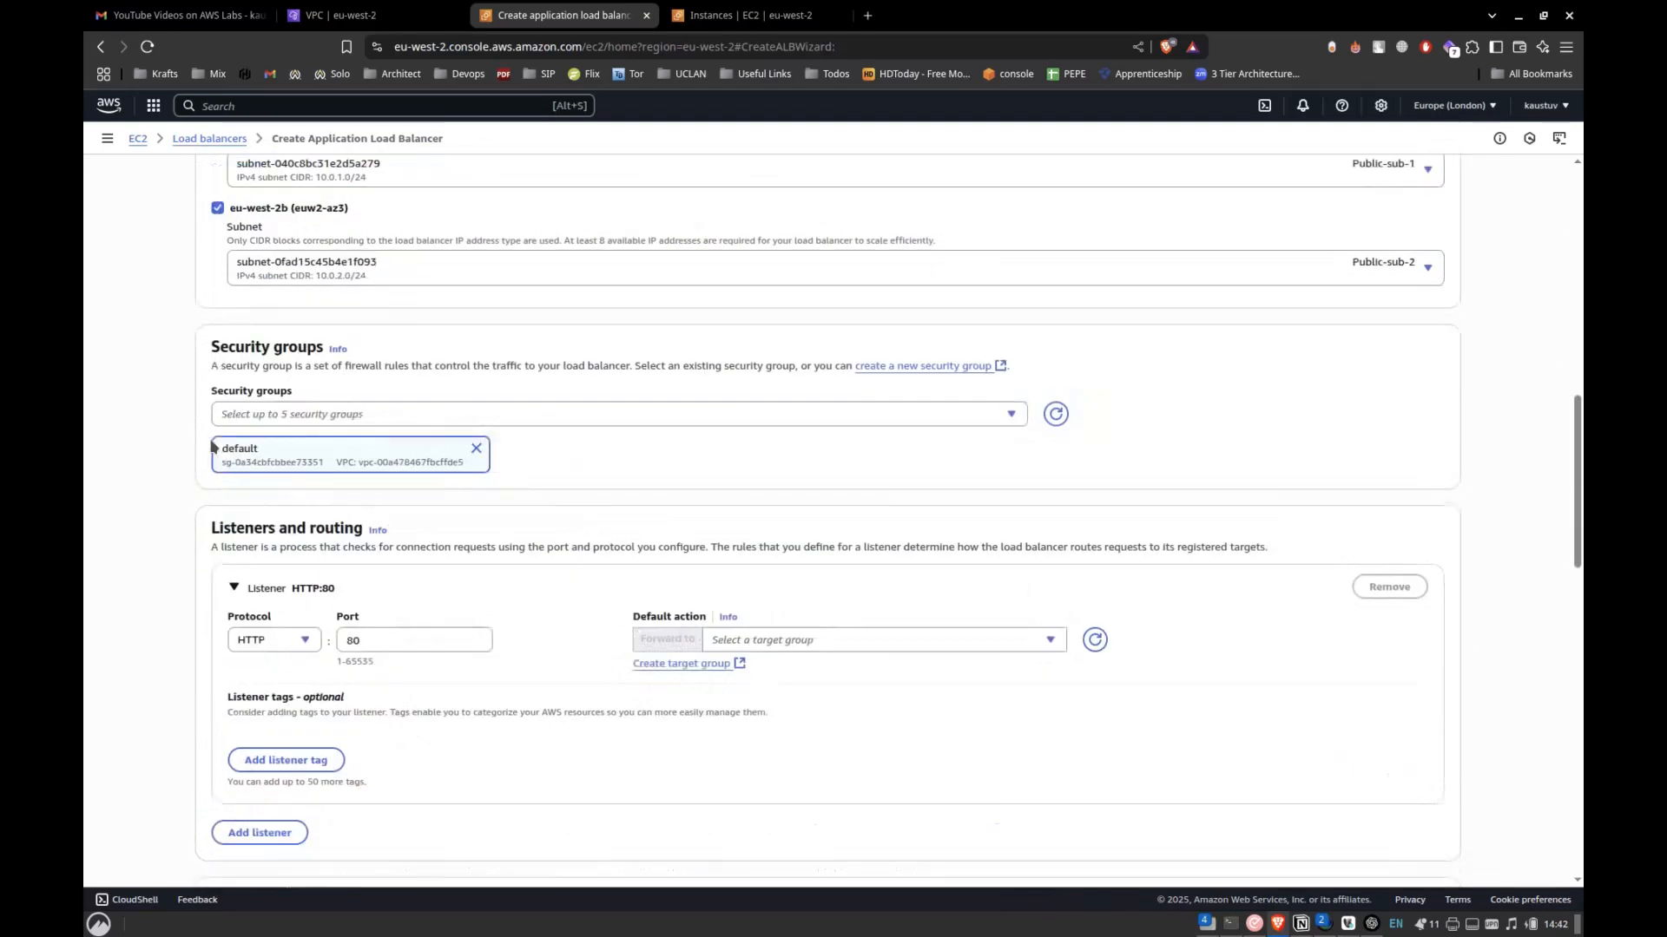
pyautogui.scroll(12, 211, 447)
pyautogui.scroll(-2, 211, 447)
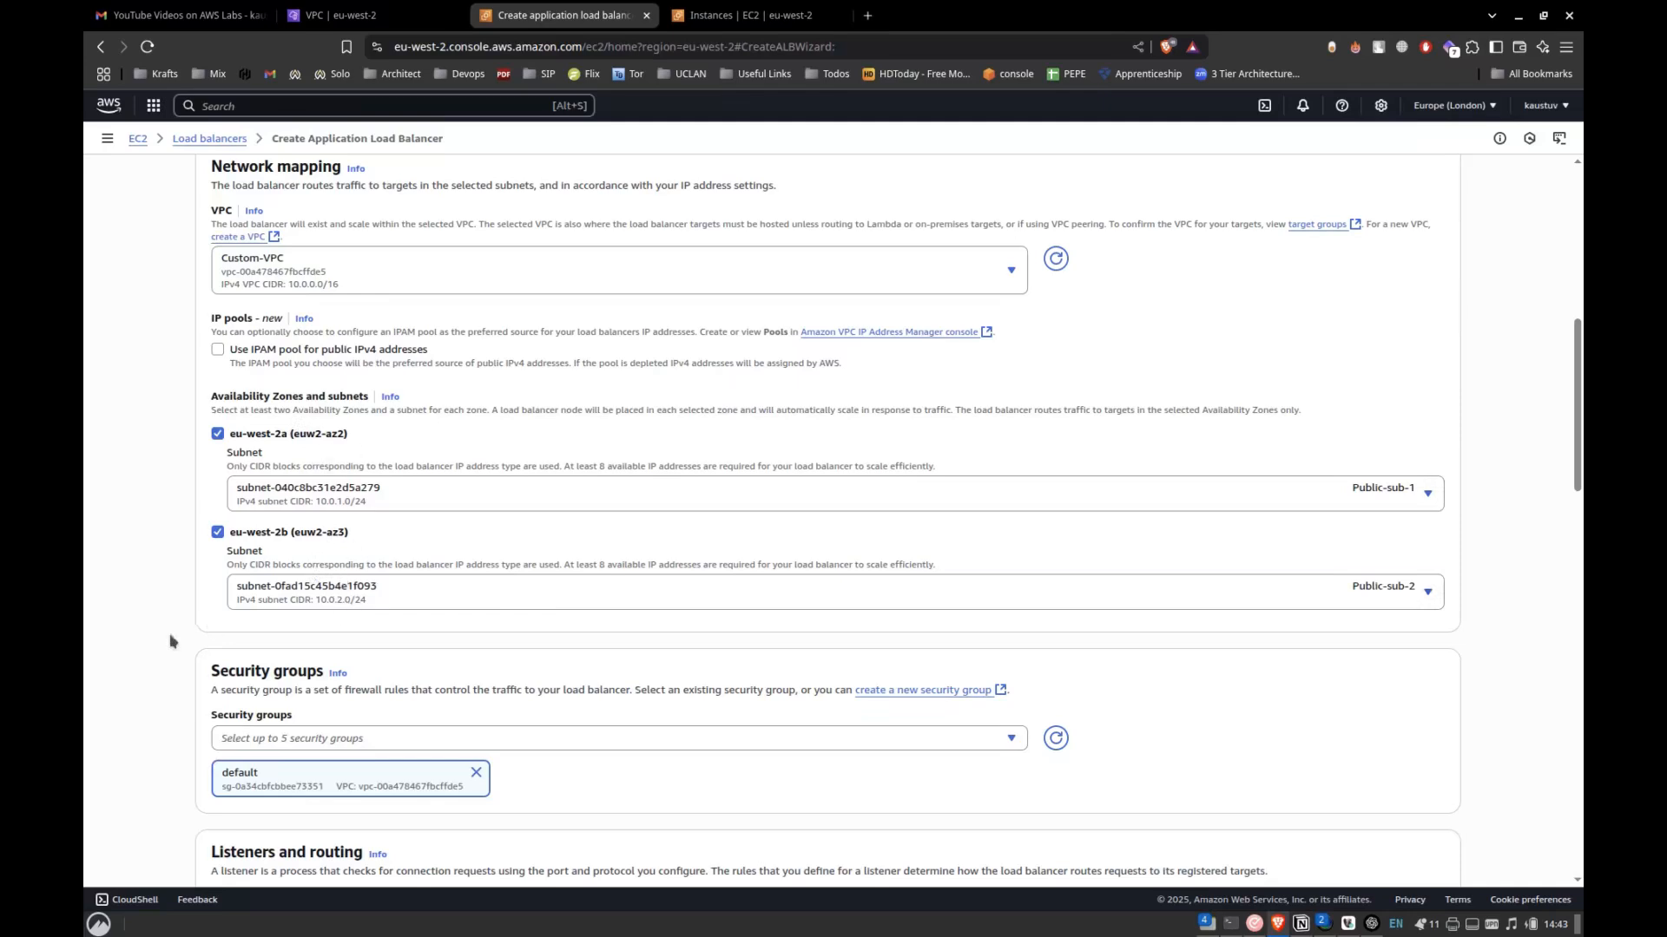
# Start a new security group named custom-lb-sg with the description "80 open" in Custom-VPC.
pyautogui.scroll(-2, 170, 642)
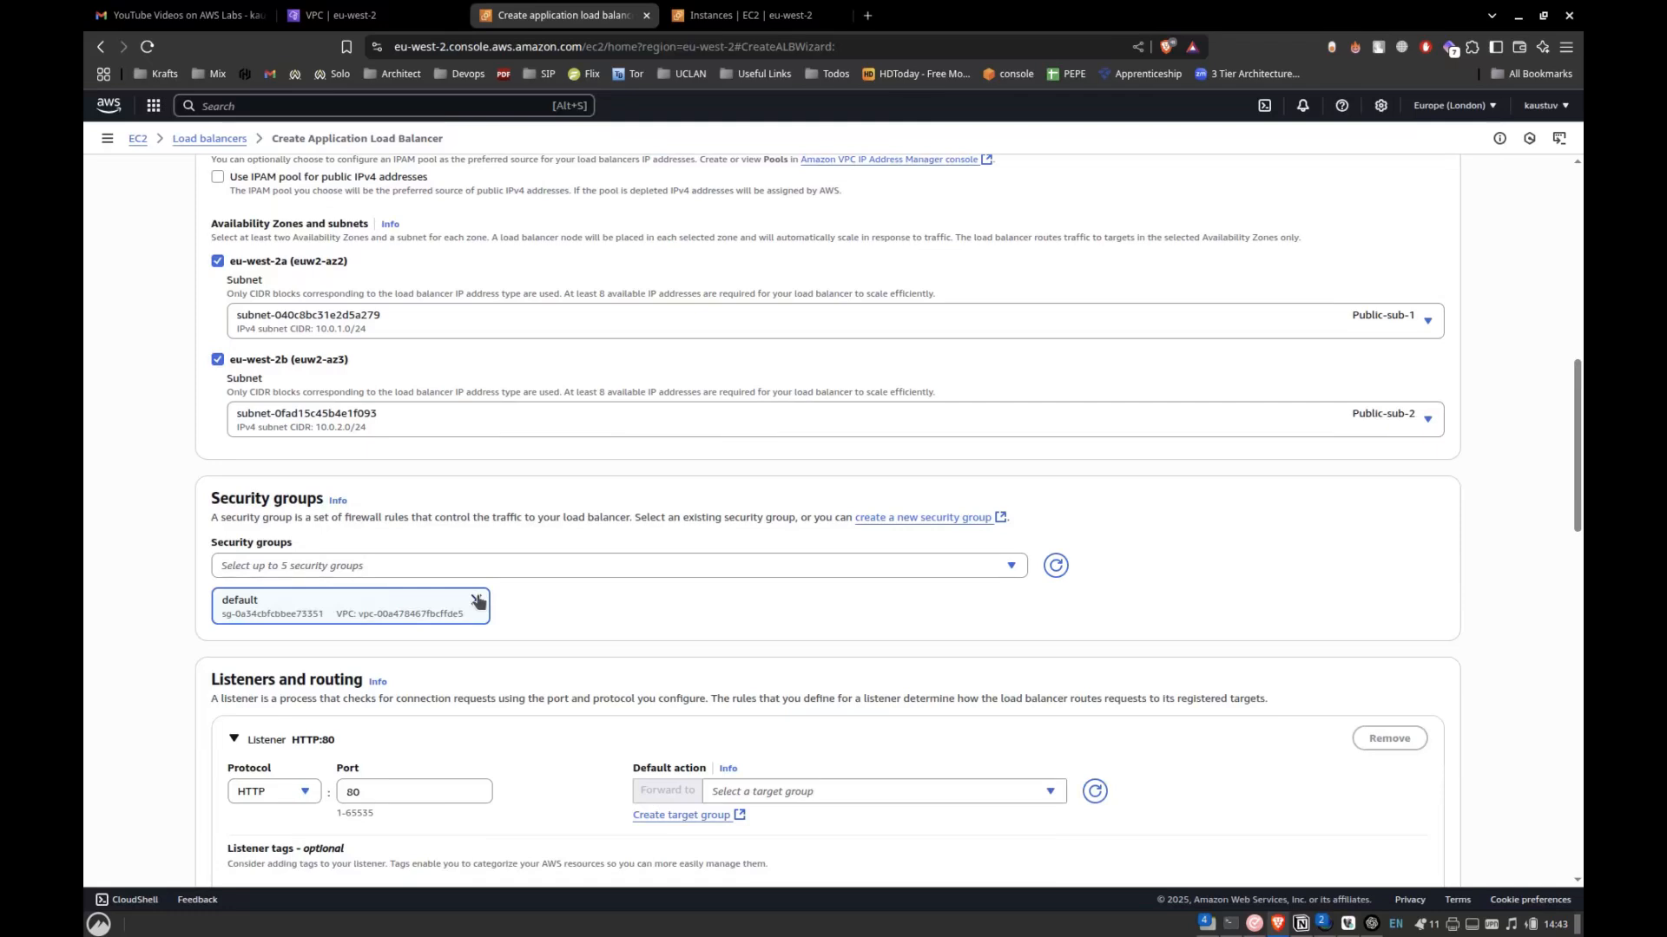
pyautogui.click(908, 518)
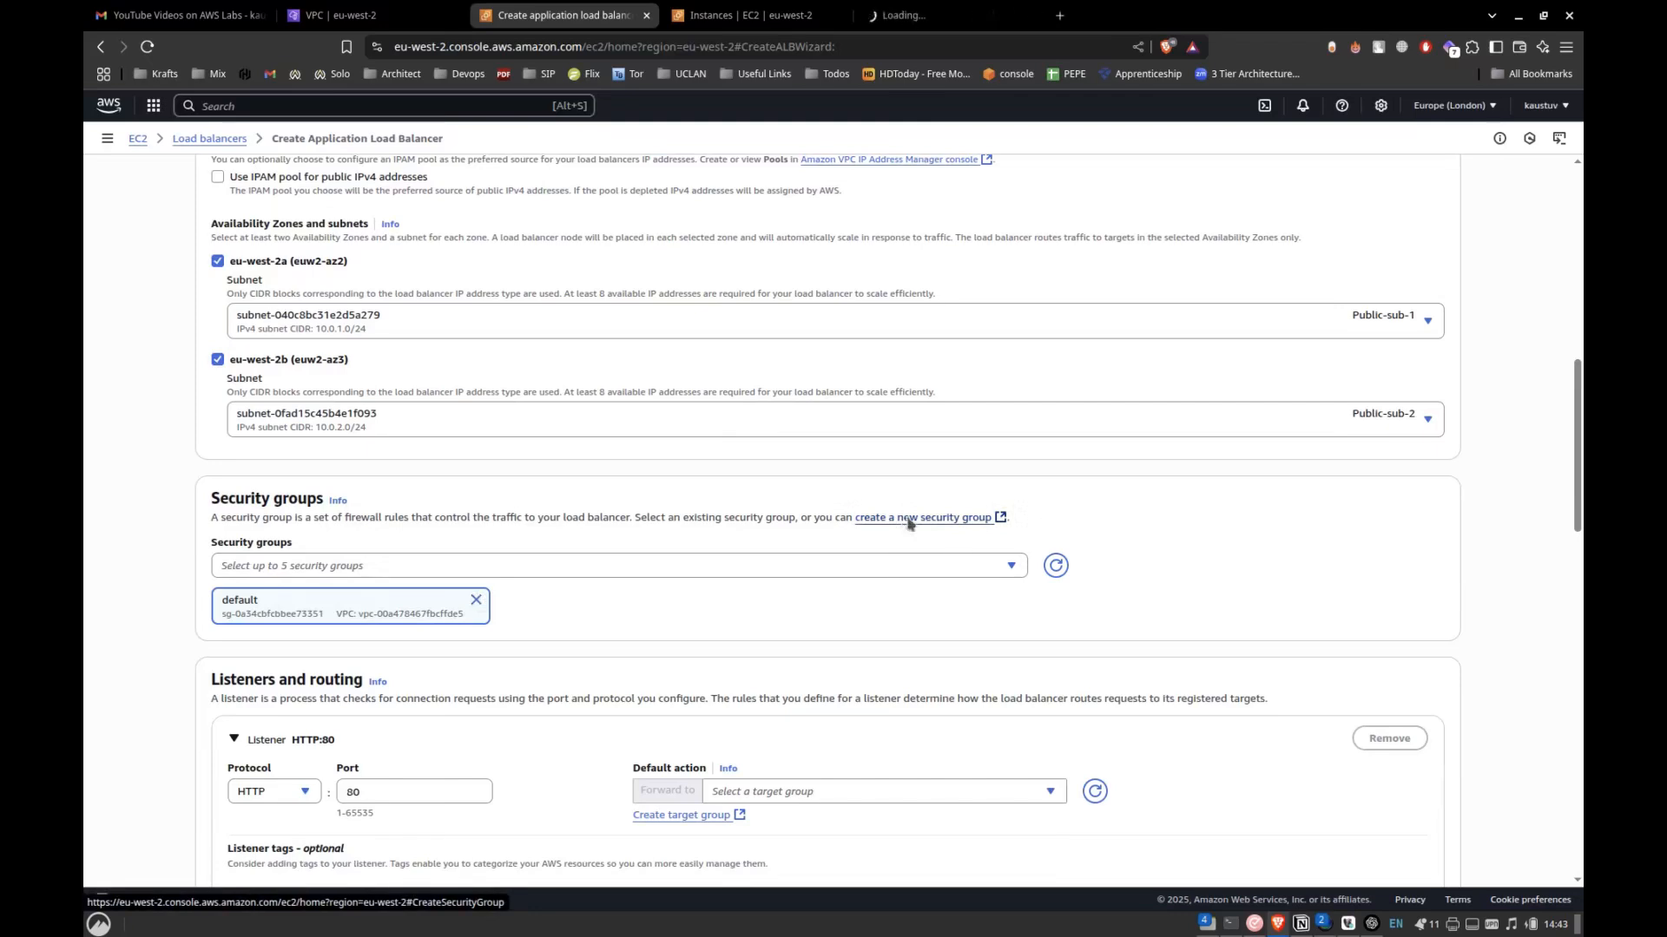
pyautogui.click(941, 15)
pyautogui.click(434, 297)
pyautogui.write('custom-lb-sg')
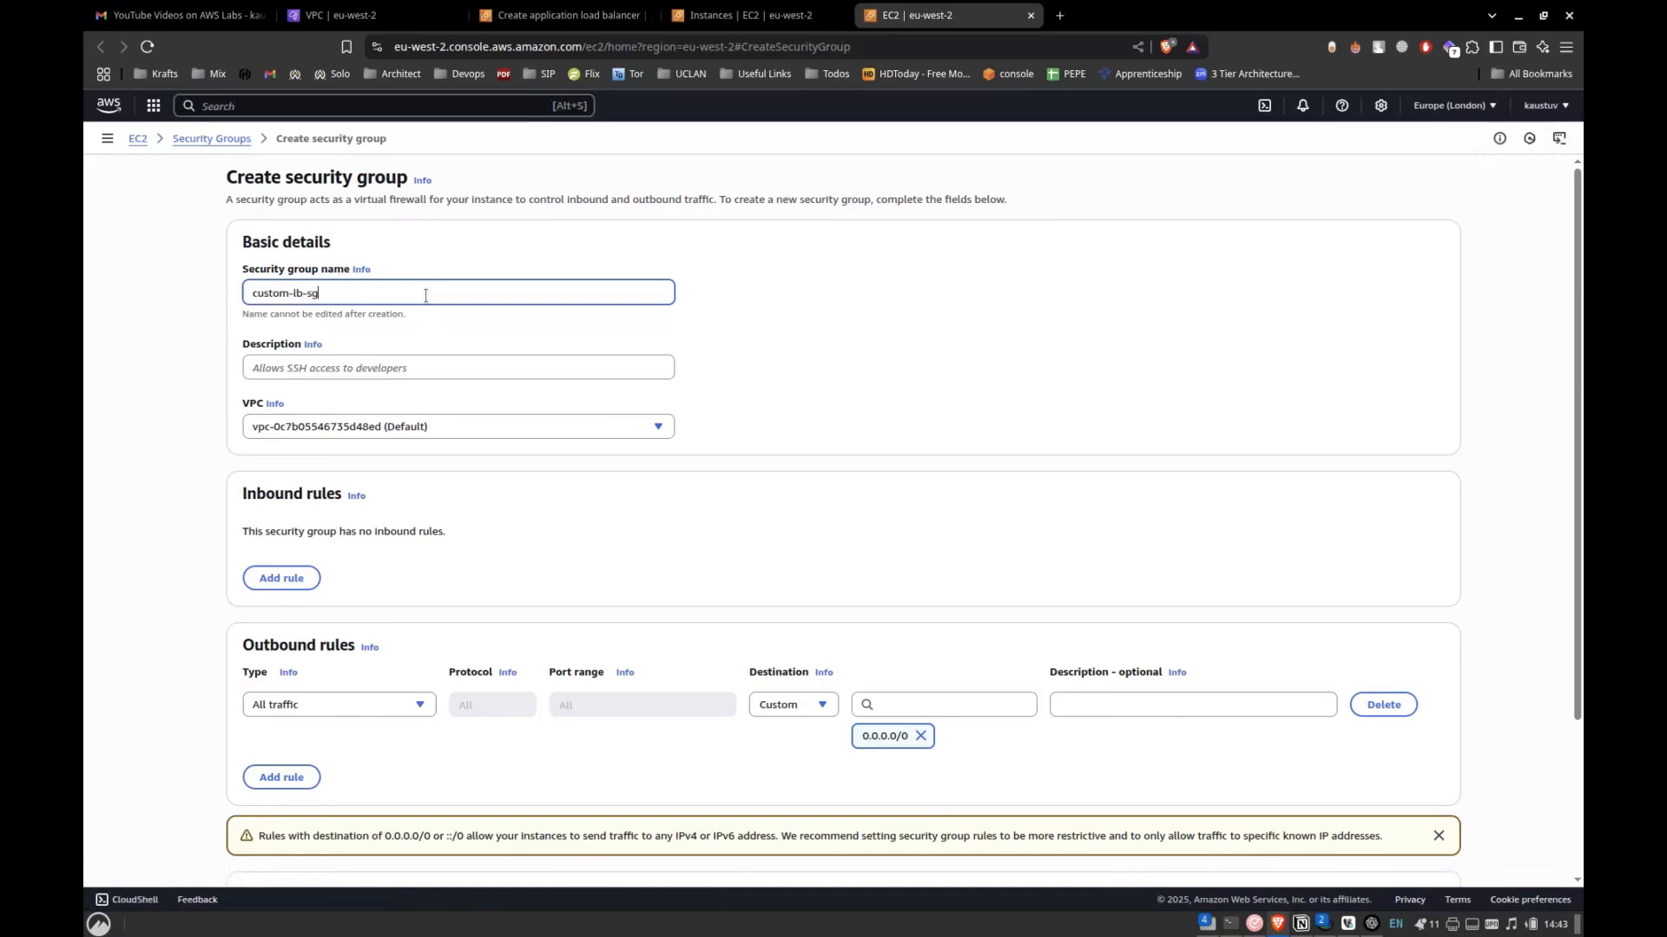
pyautogui.click(347, 366)
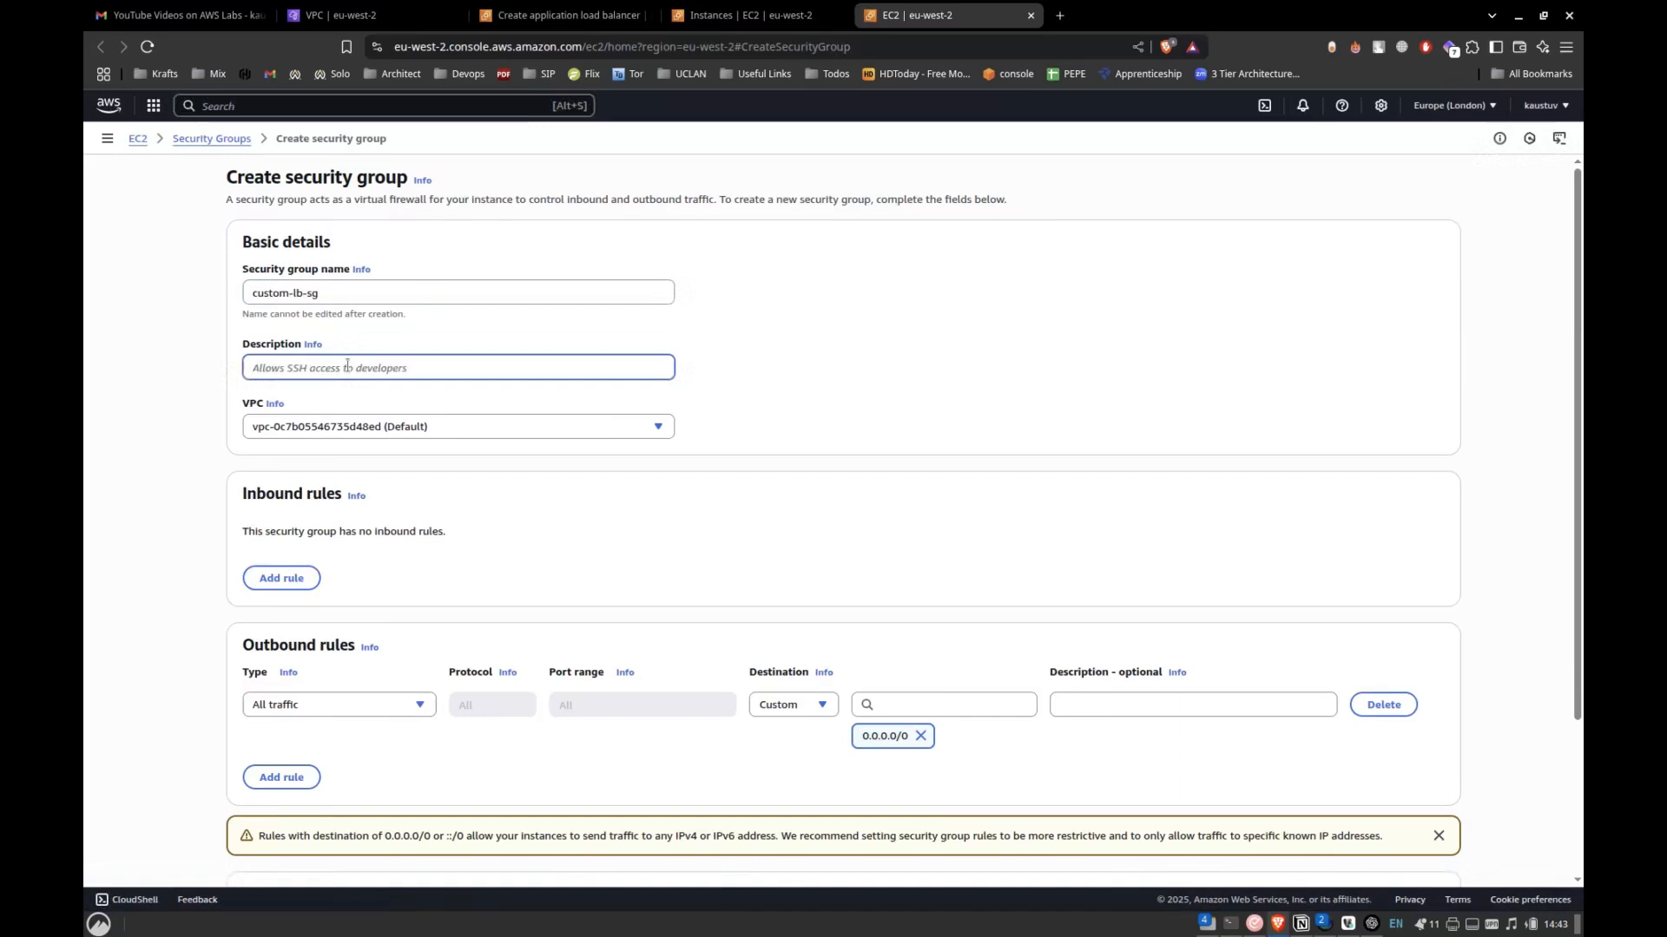
pyautogui.write('80 open')
pyautogui.click(337, 426)
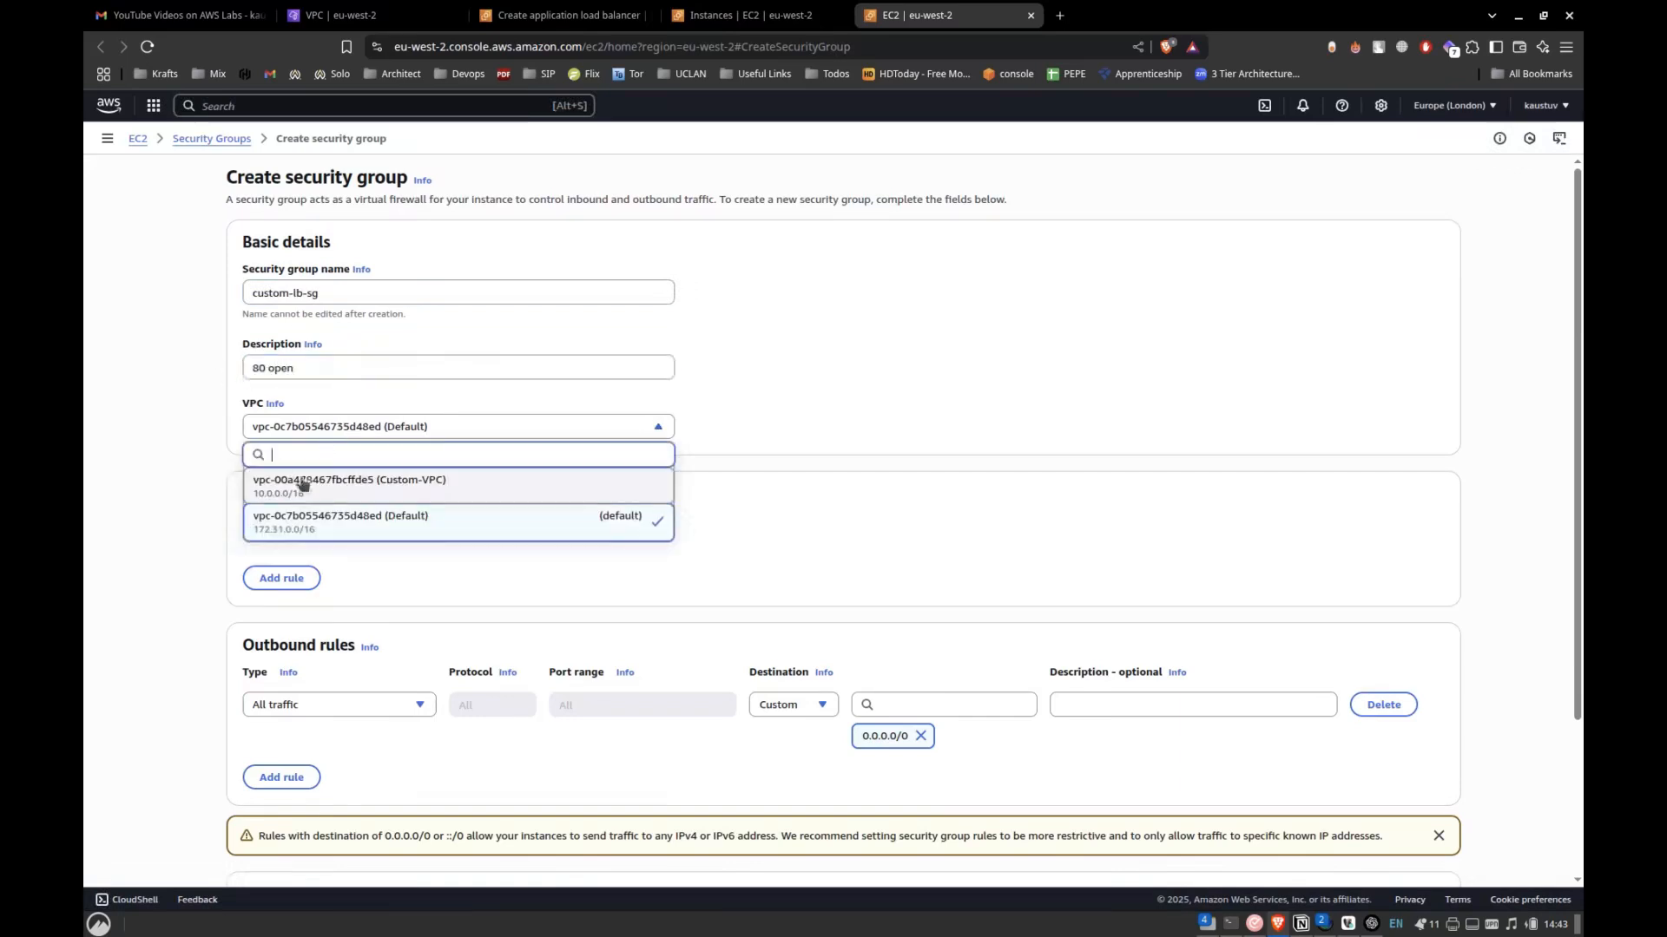
pyautogui.click(308, 483)
# Add an inbound HTTP rule with source Anywhere (0.0.0.0/0) and create the security group.
pyautogui.click(309, 579)
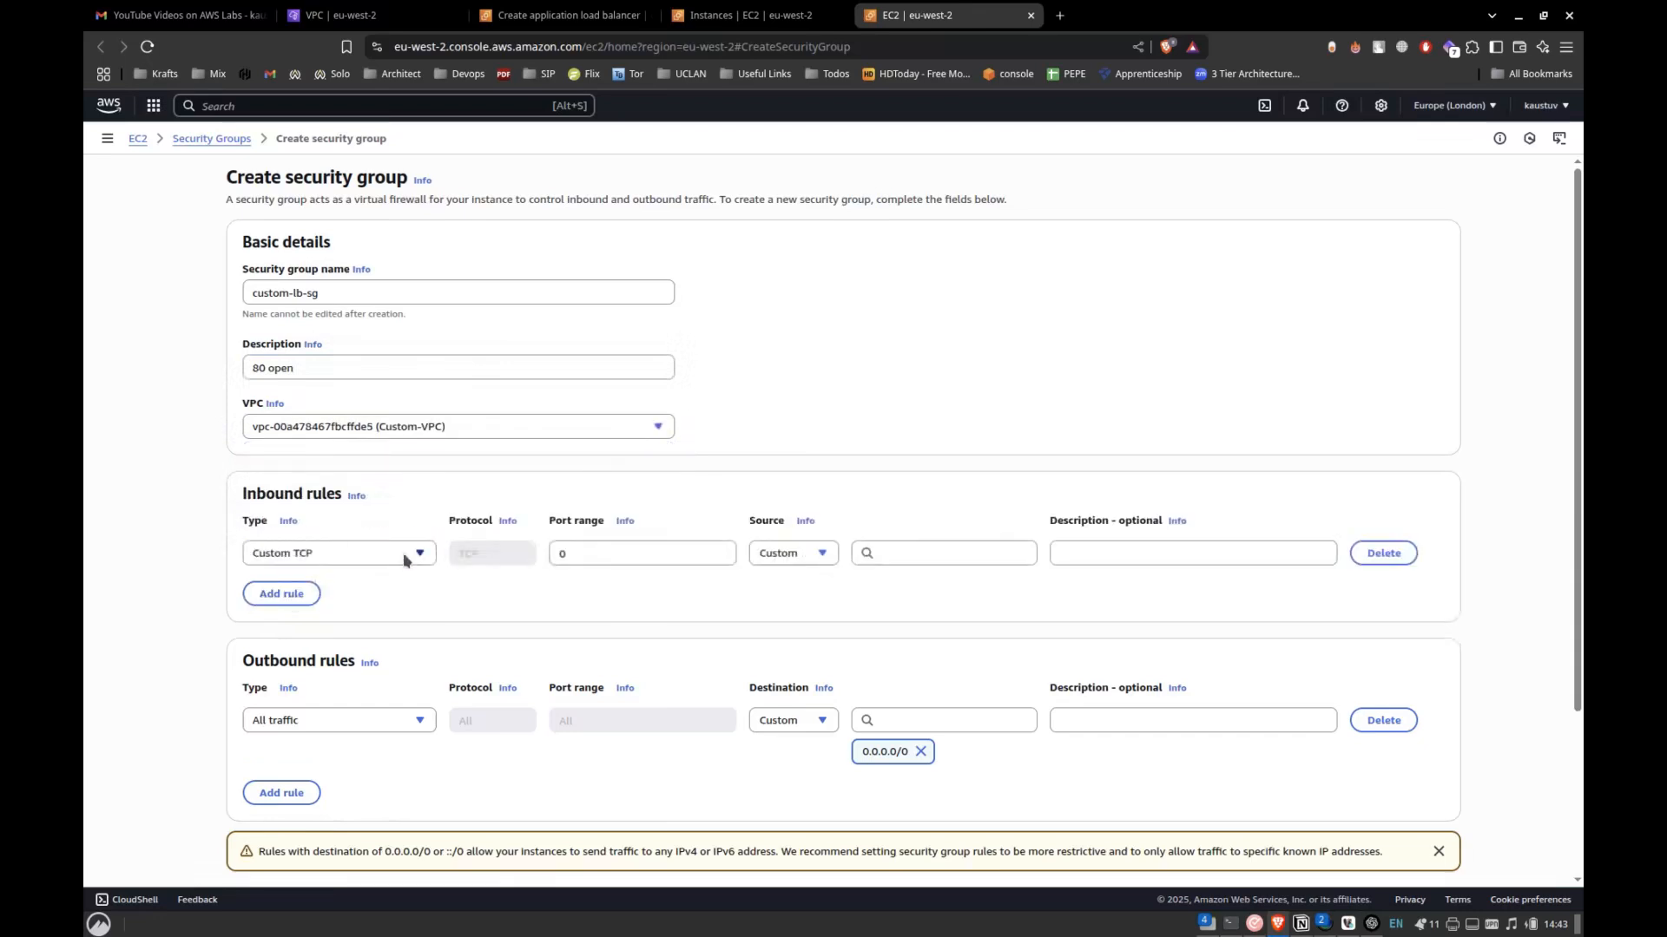
pyautogui.click(409, 555)
pyautogui.click(312, 527)
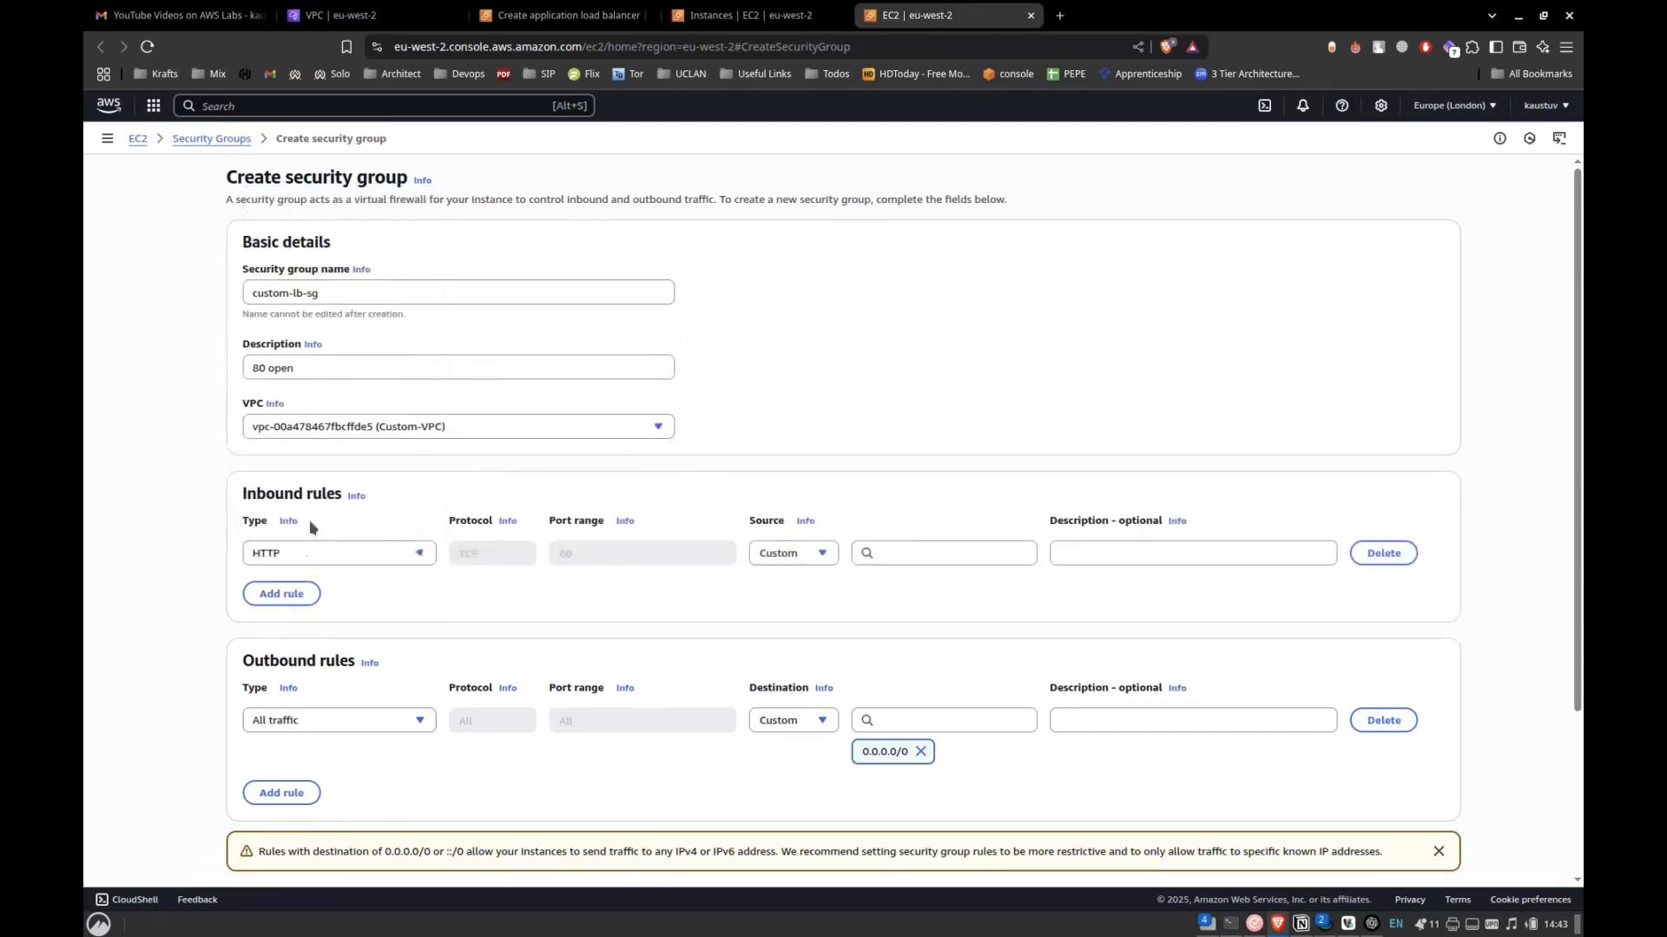
pyautogui.click(822, 556)
pyautogui.click(792, 602)
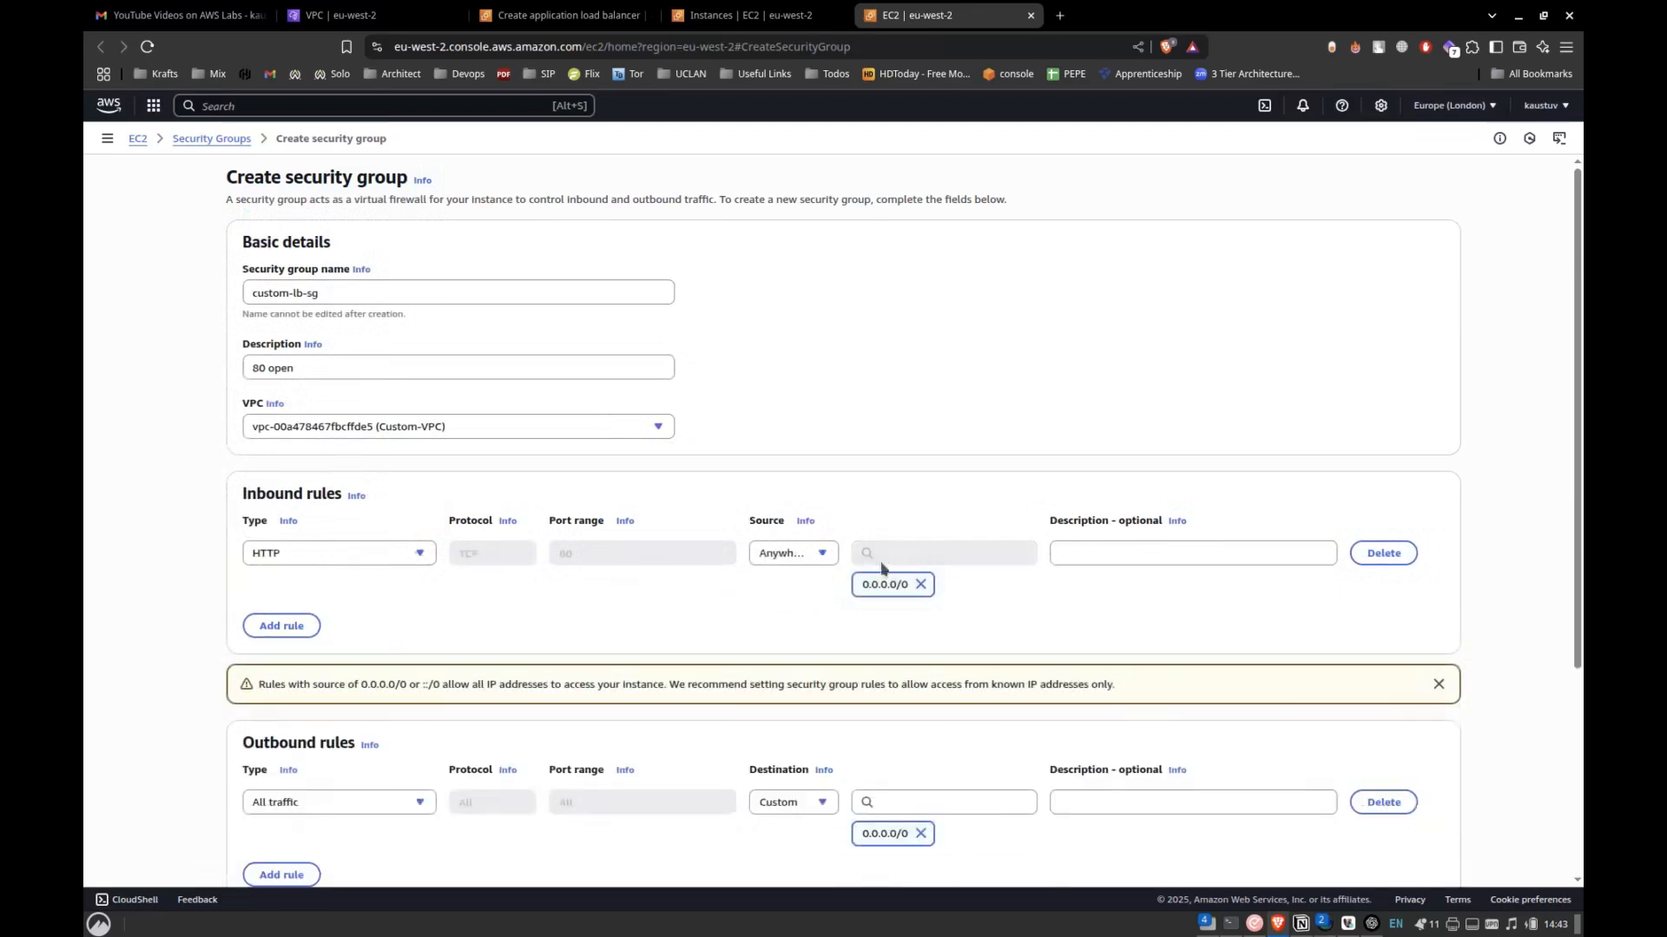
pyautogui.scroll(-3, 627, 619)
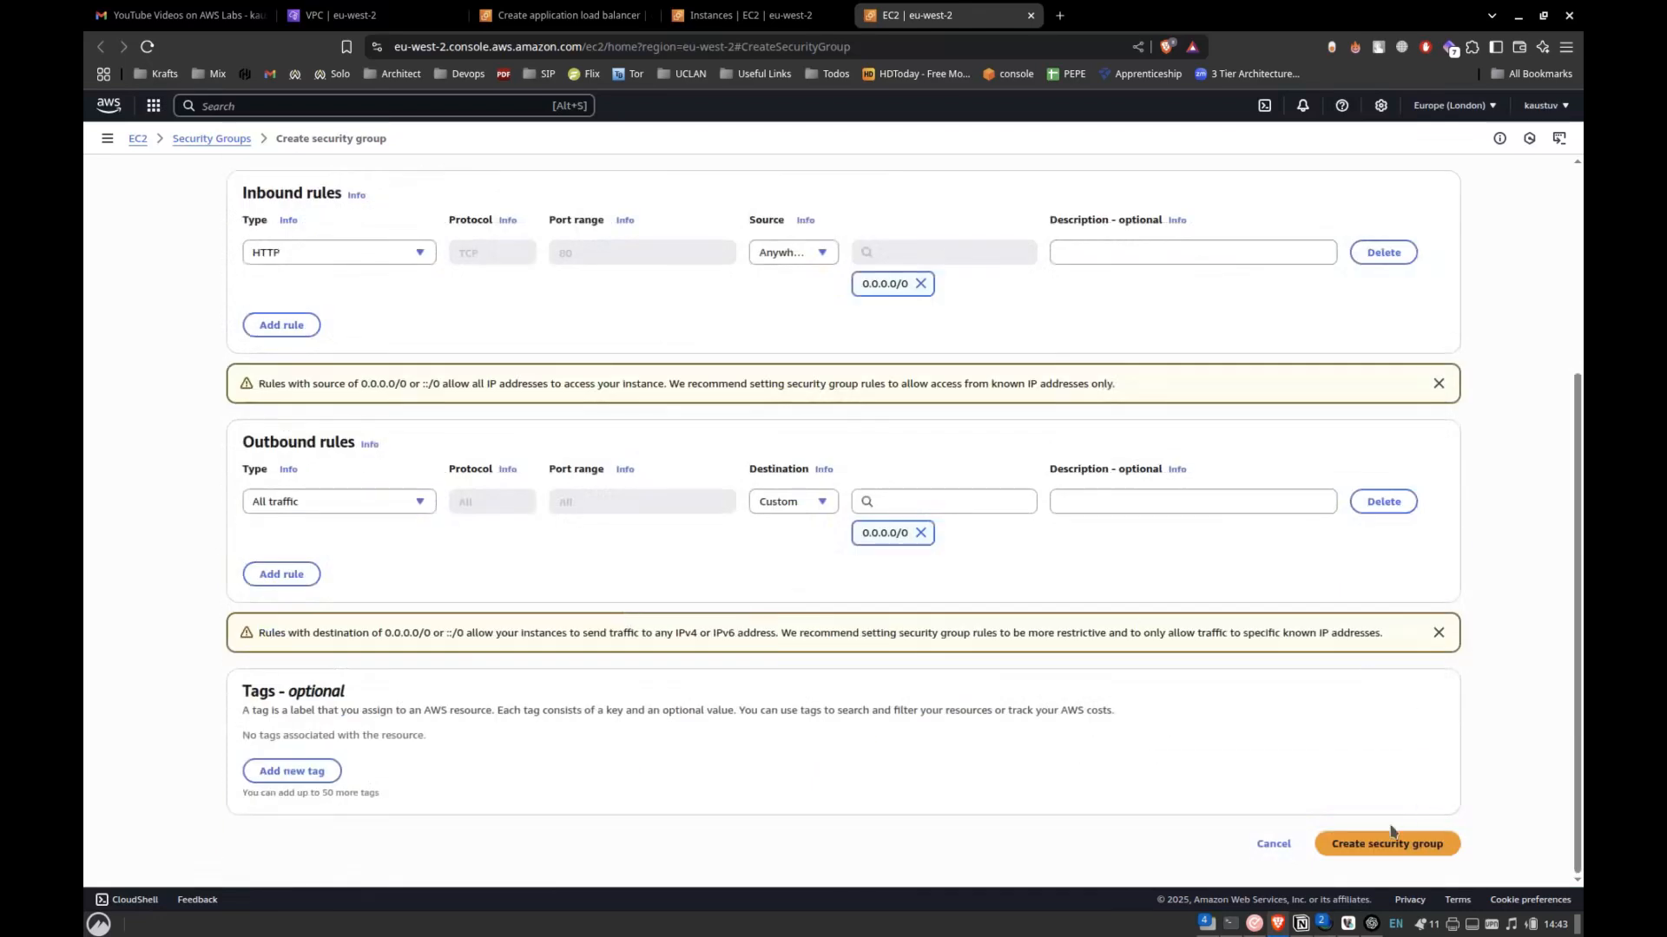
# Switch to the Notion lab notes, examine the load balancer's place in the architecture diagram, and return to the AWS console.
pyautogui.hotkey('alt', 'Tab')
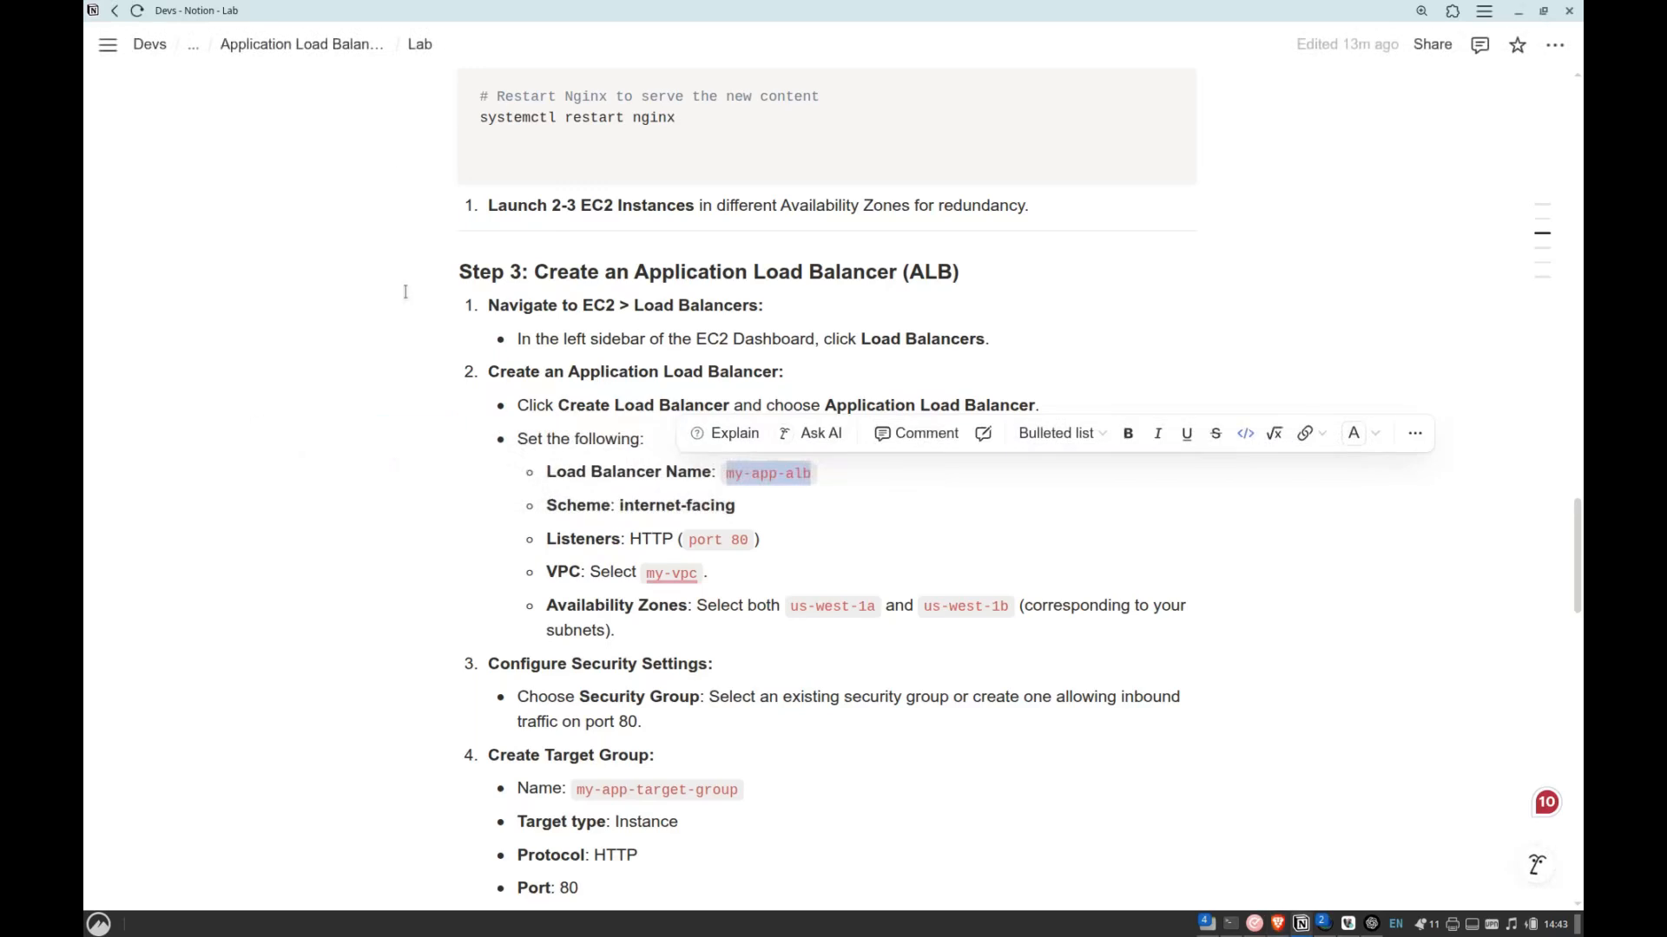
pyautogui.scroll(10, 404, 290)
pyautogui.scroll(9, 404, 291)
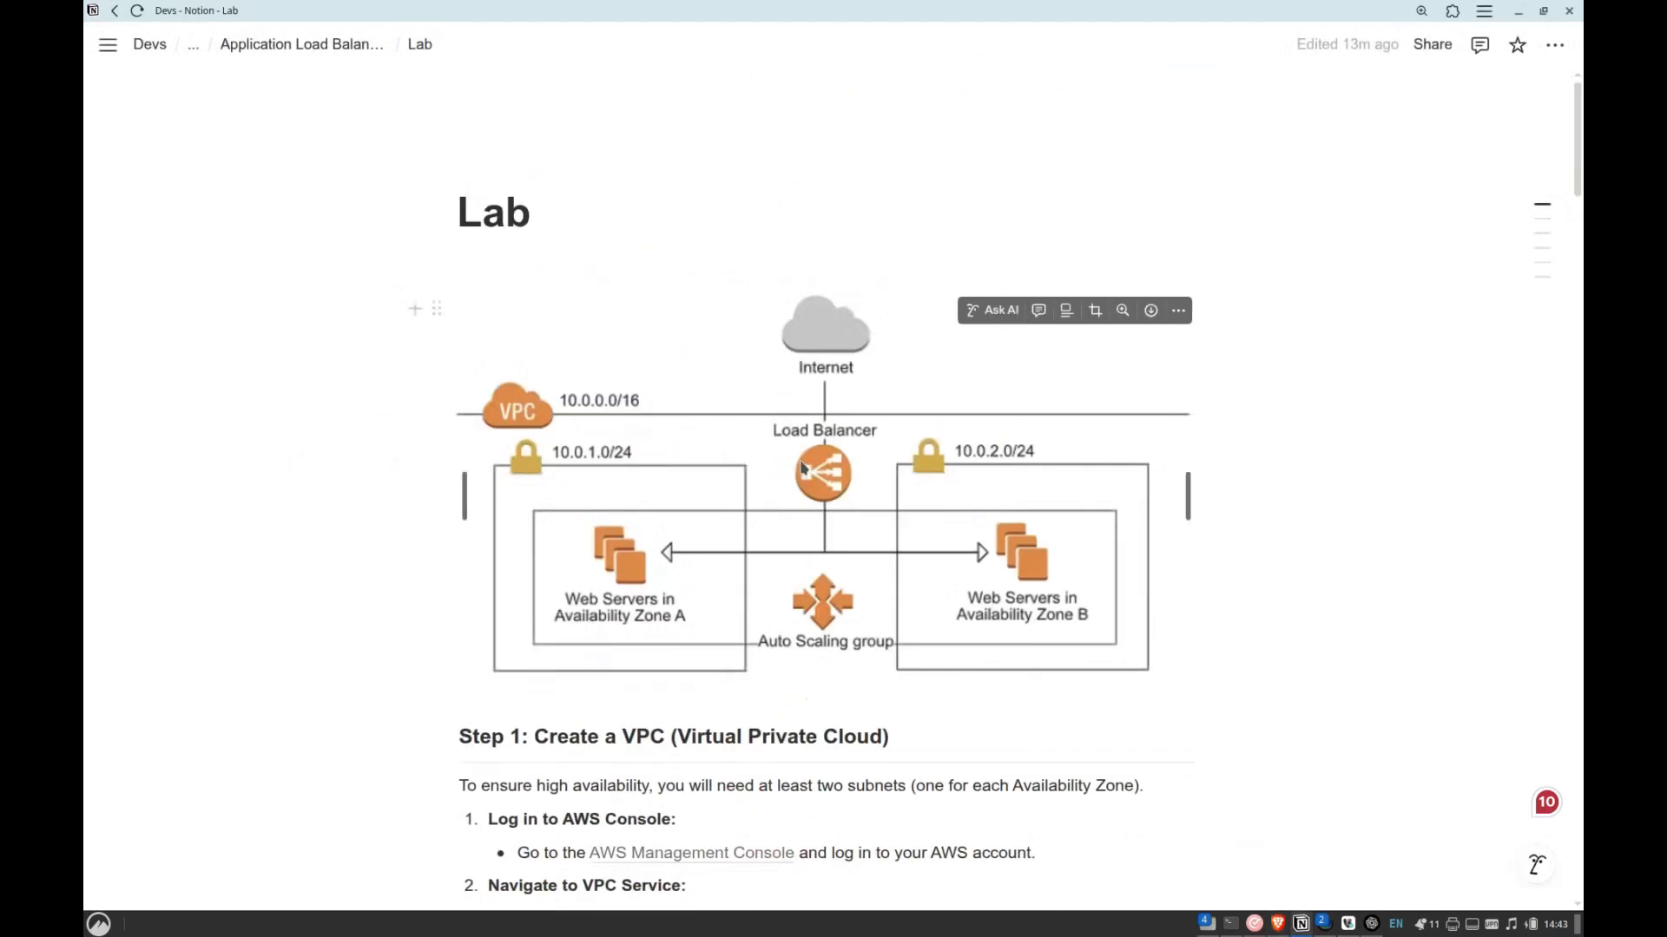
pyautogui.click(643, 565)
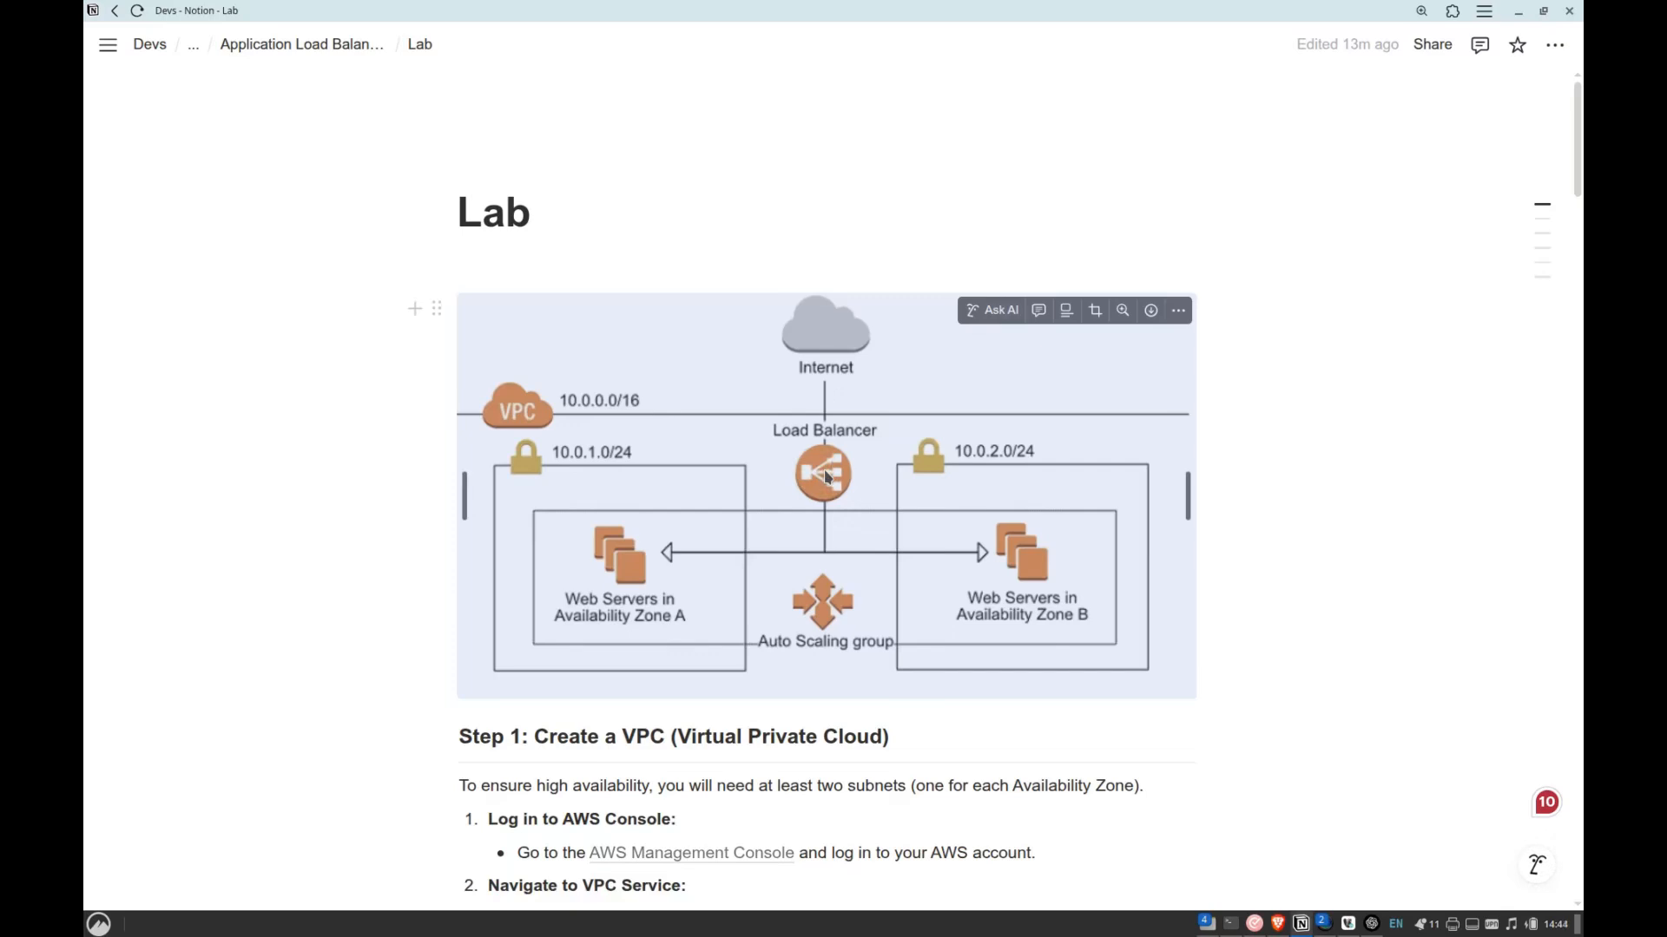
pyautogui.hotkey('alt', 'Tab')
pyautogui.hotkey('alt', 'Tab')
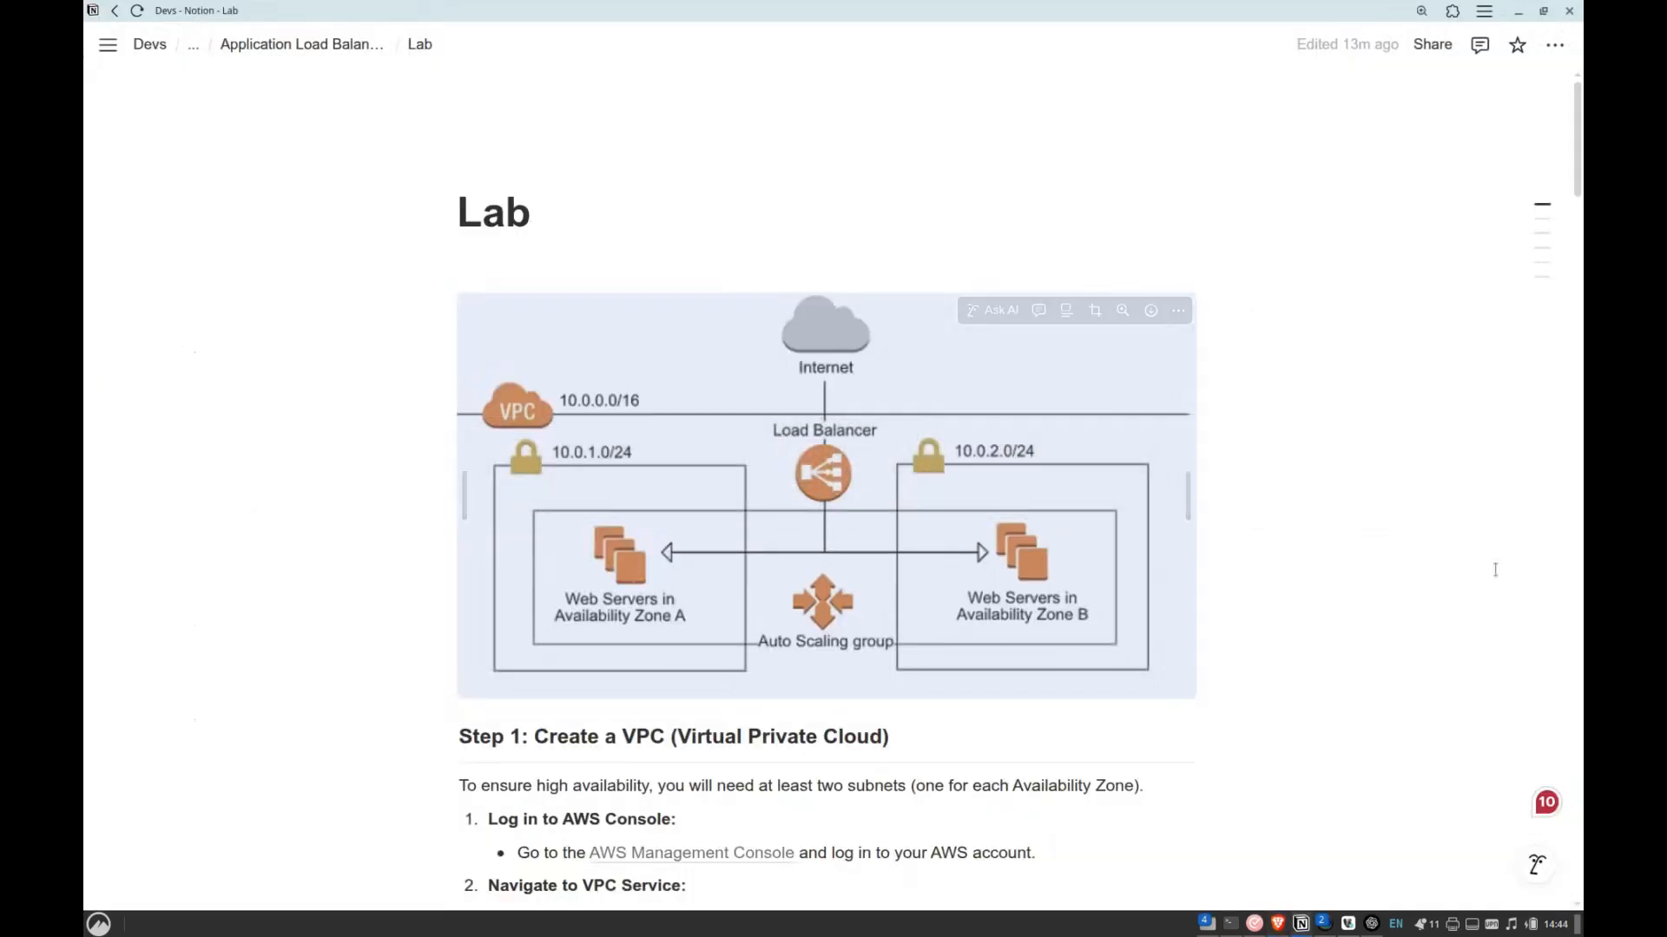
pyautogui.hotkey('alt', 'Tab')
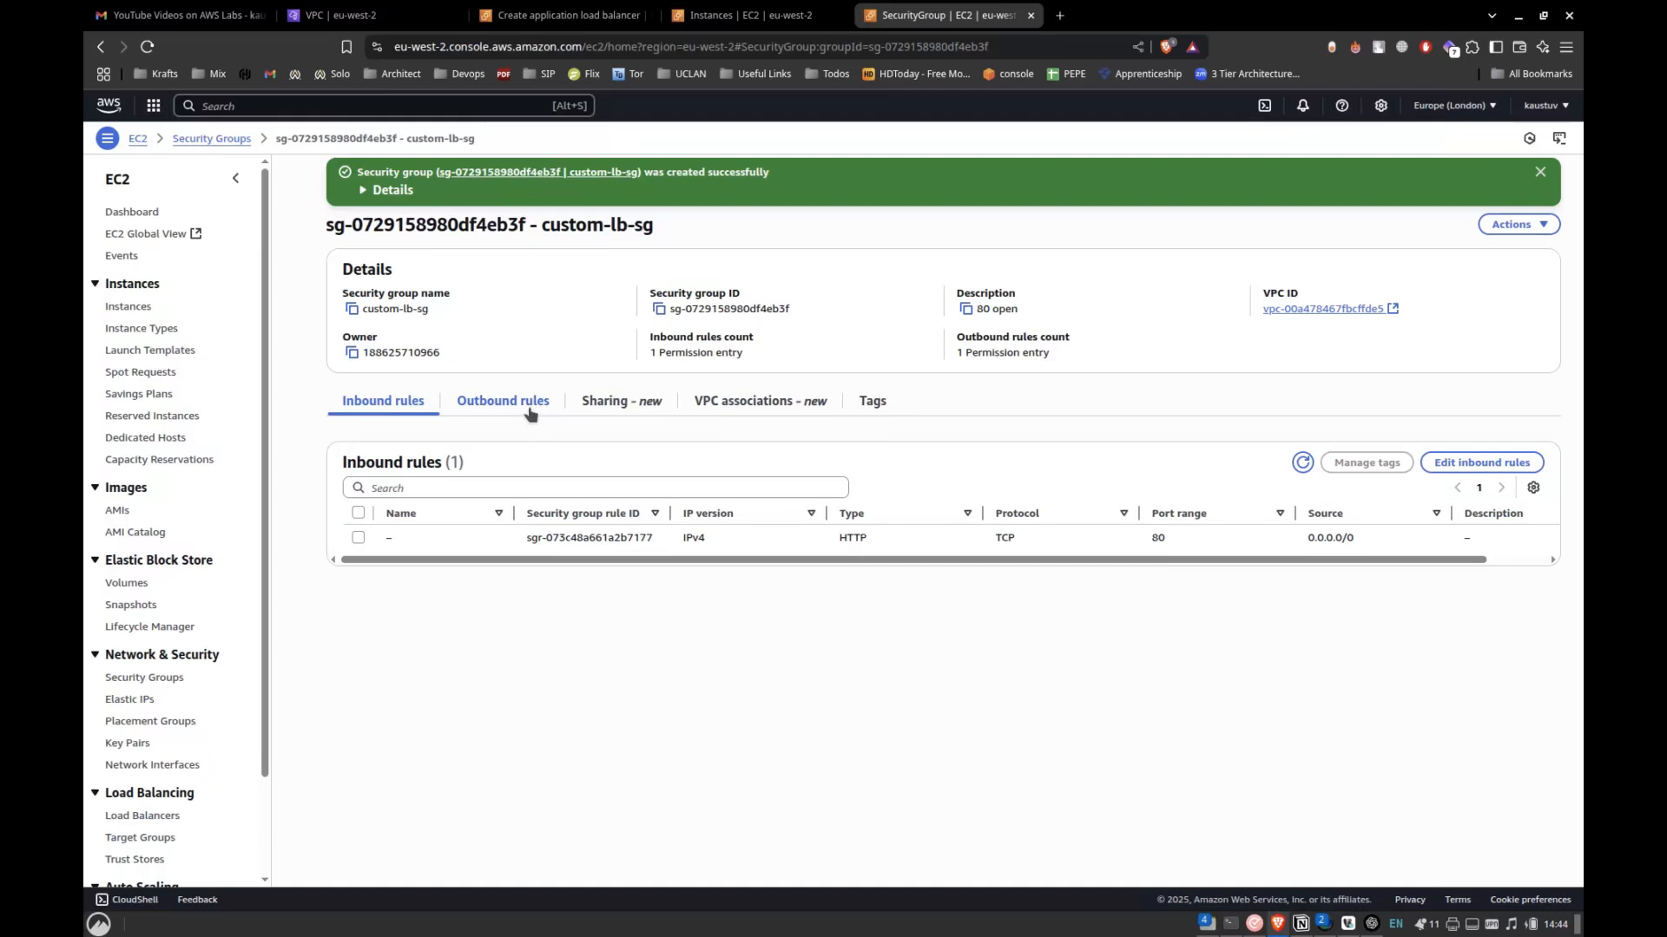
# Back in the load balancer form, assign the custom-lb-sg security group and remove the default one.
pyautogui.click(838, 7)
pyautogui.click(565, 15)
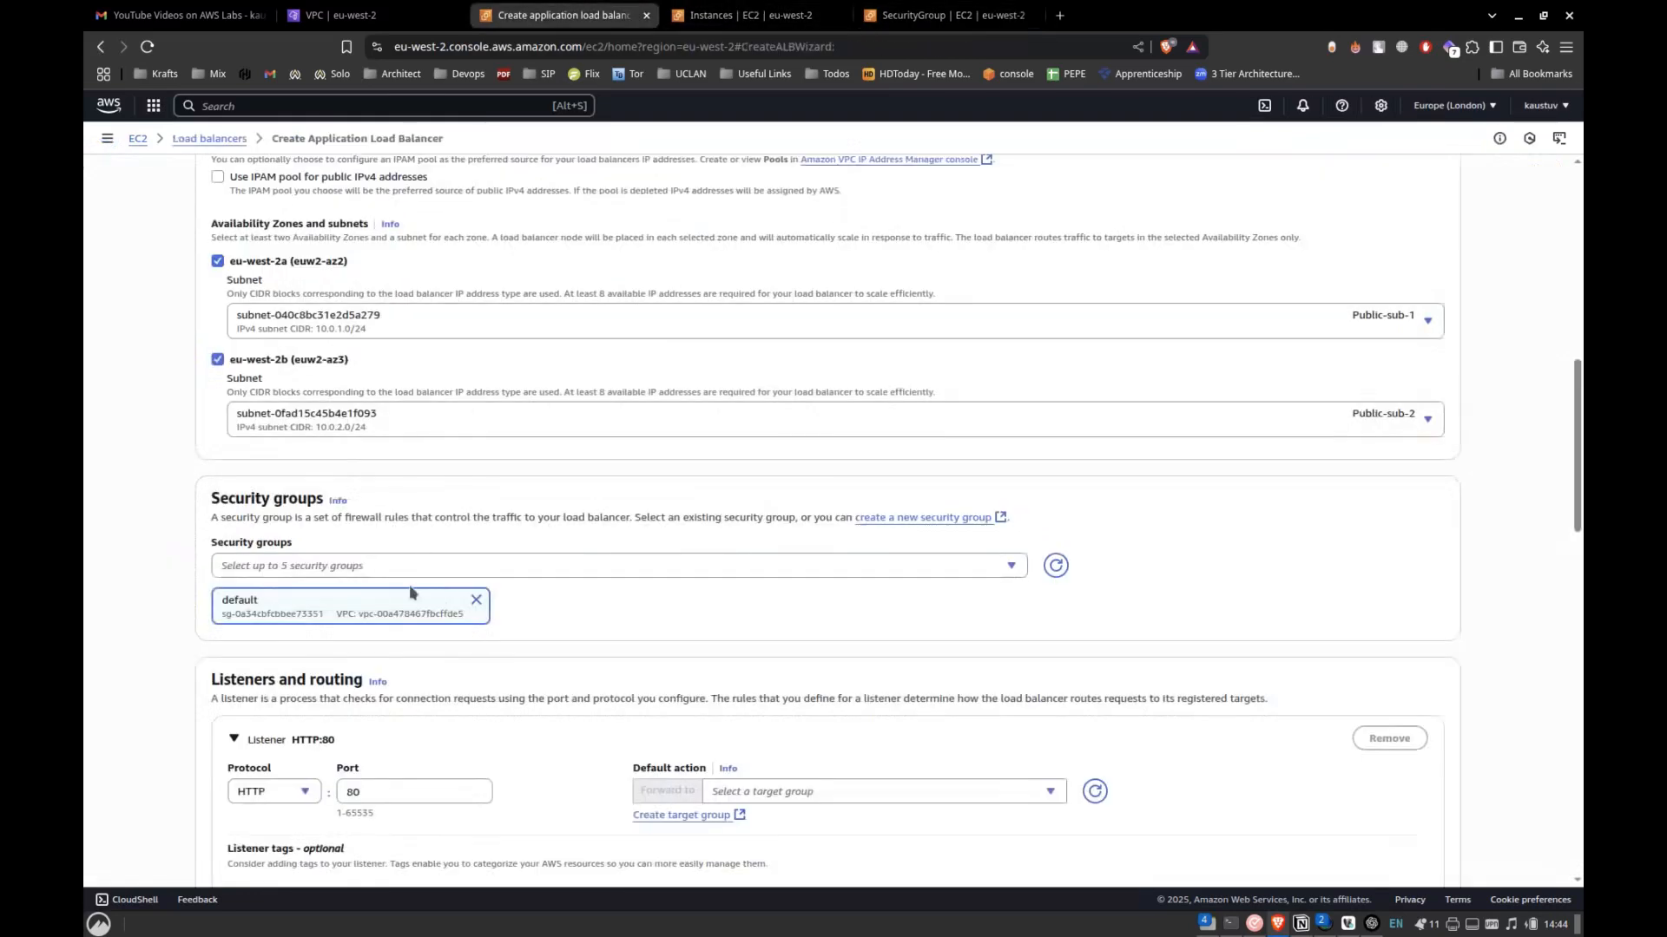
pyautogui.click(1003, 568)
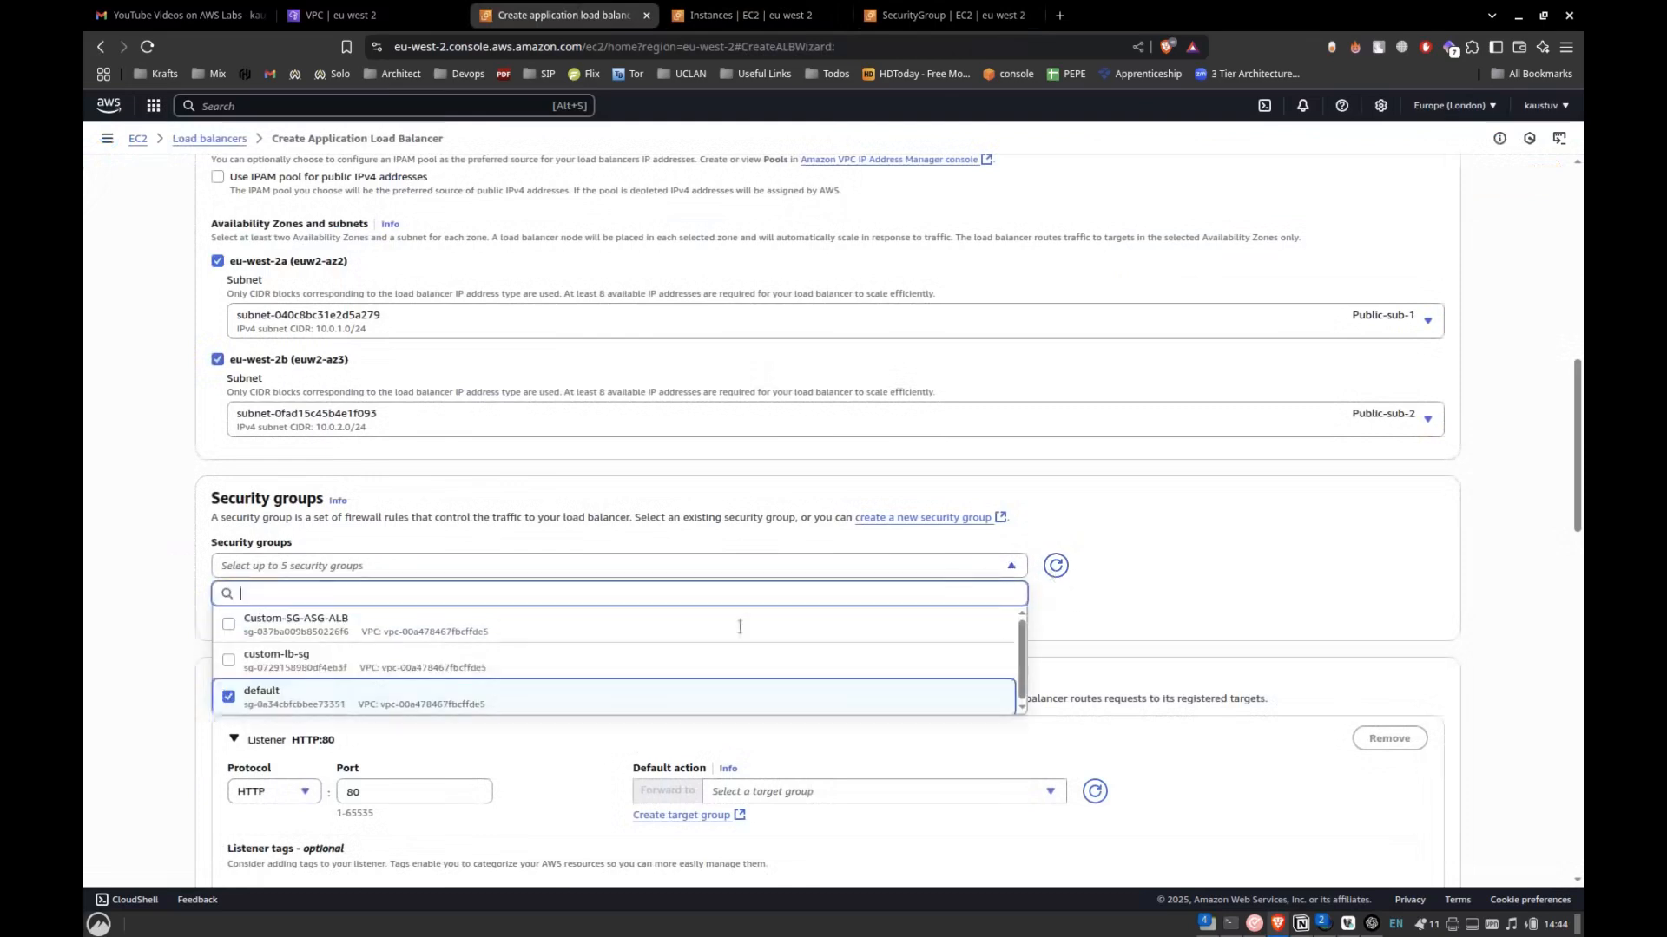
pyautogui.click(277, 669)
pyautogui.click(243, 695)
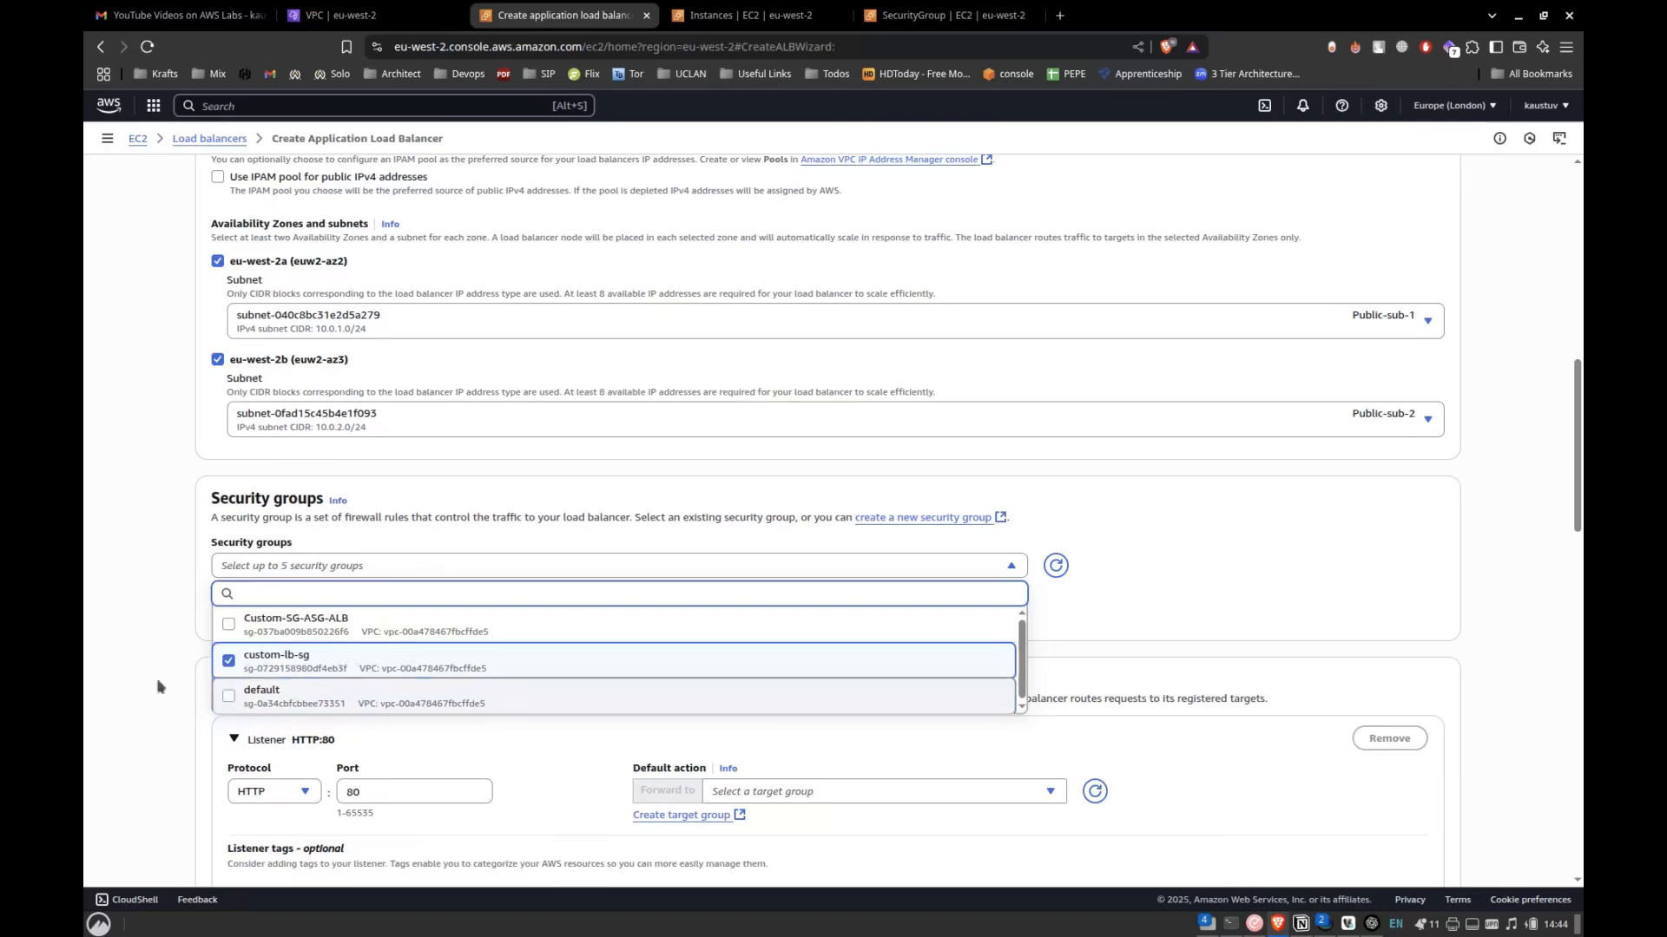
pyautogui.click(157, 687)
# Open the creation form for a new target group from the HTTP:80 listener's default action.
pyautogui.scroll(-4, 318, 651)
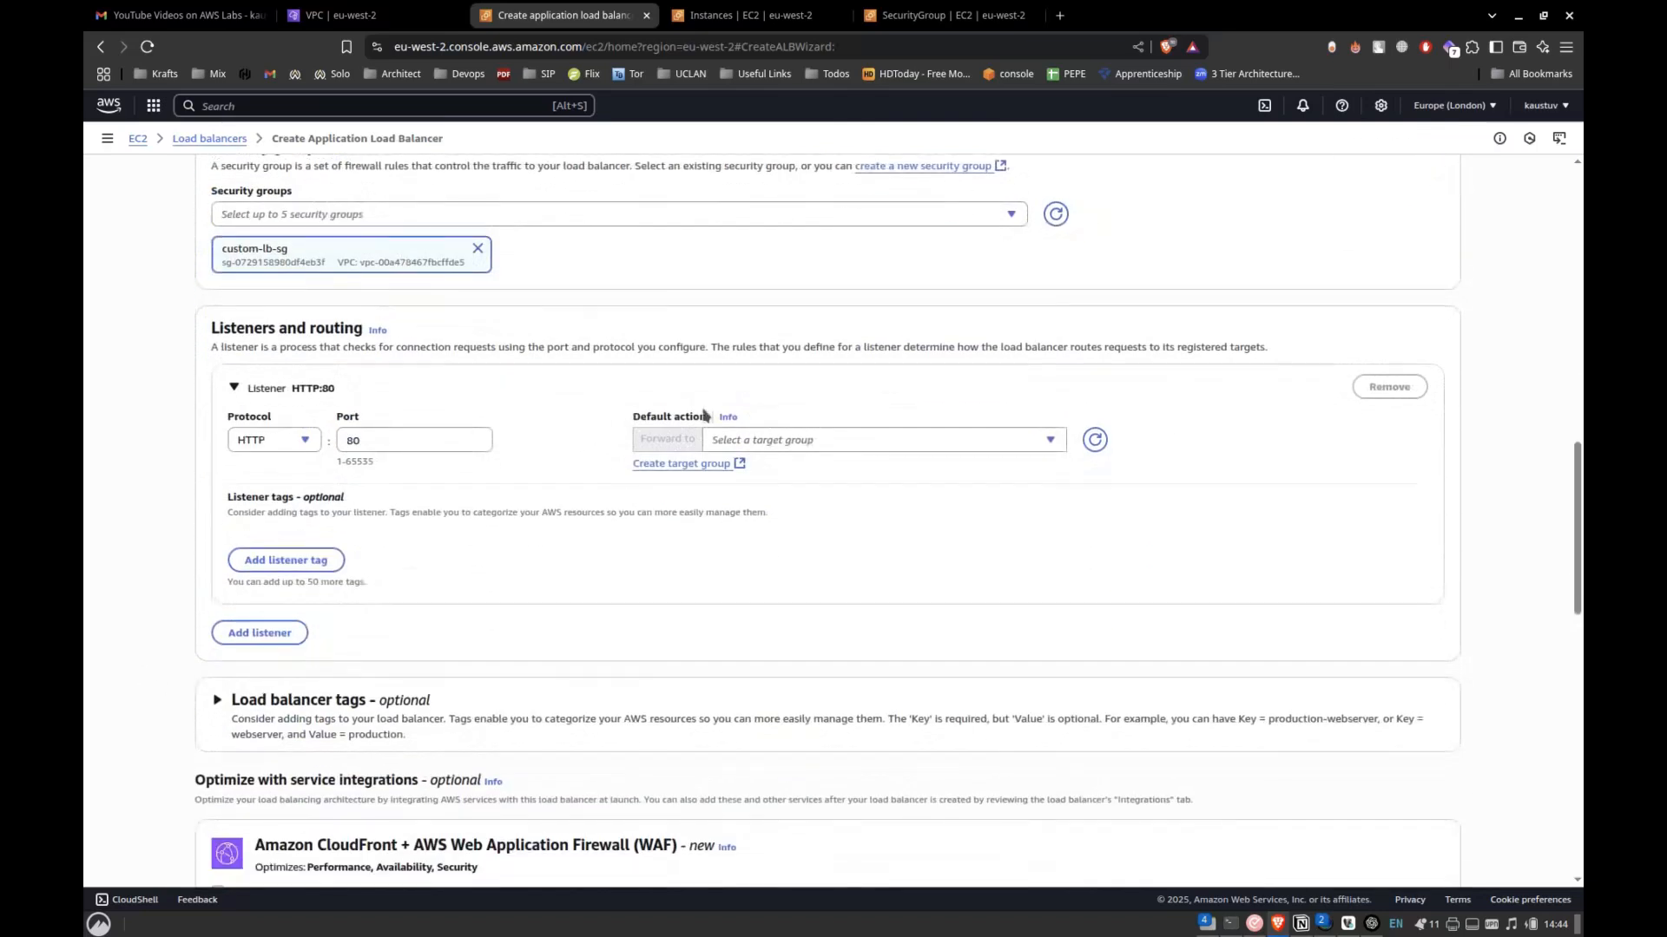
pyautogui.click(837, 443)
pyautogui.click(837, 443)
pyautogui.click(740, 467)
# Copy my-app-target-group from the Notion lab notes and enter it as the name of the new Instances-type target group.
pyautogui.hotkey('alt', 'Tab')
pyautogui.press('Tab')
pyautogui.hotkey('shift', 'Tab')
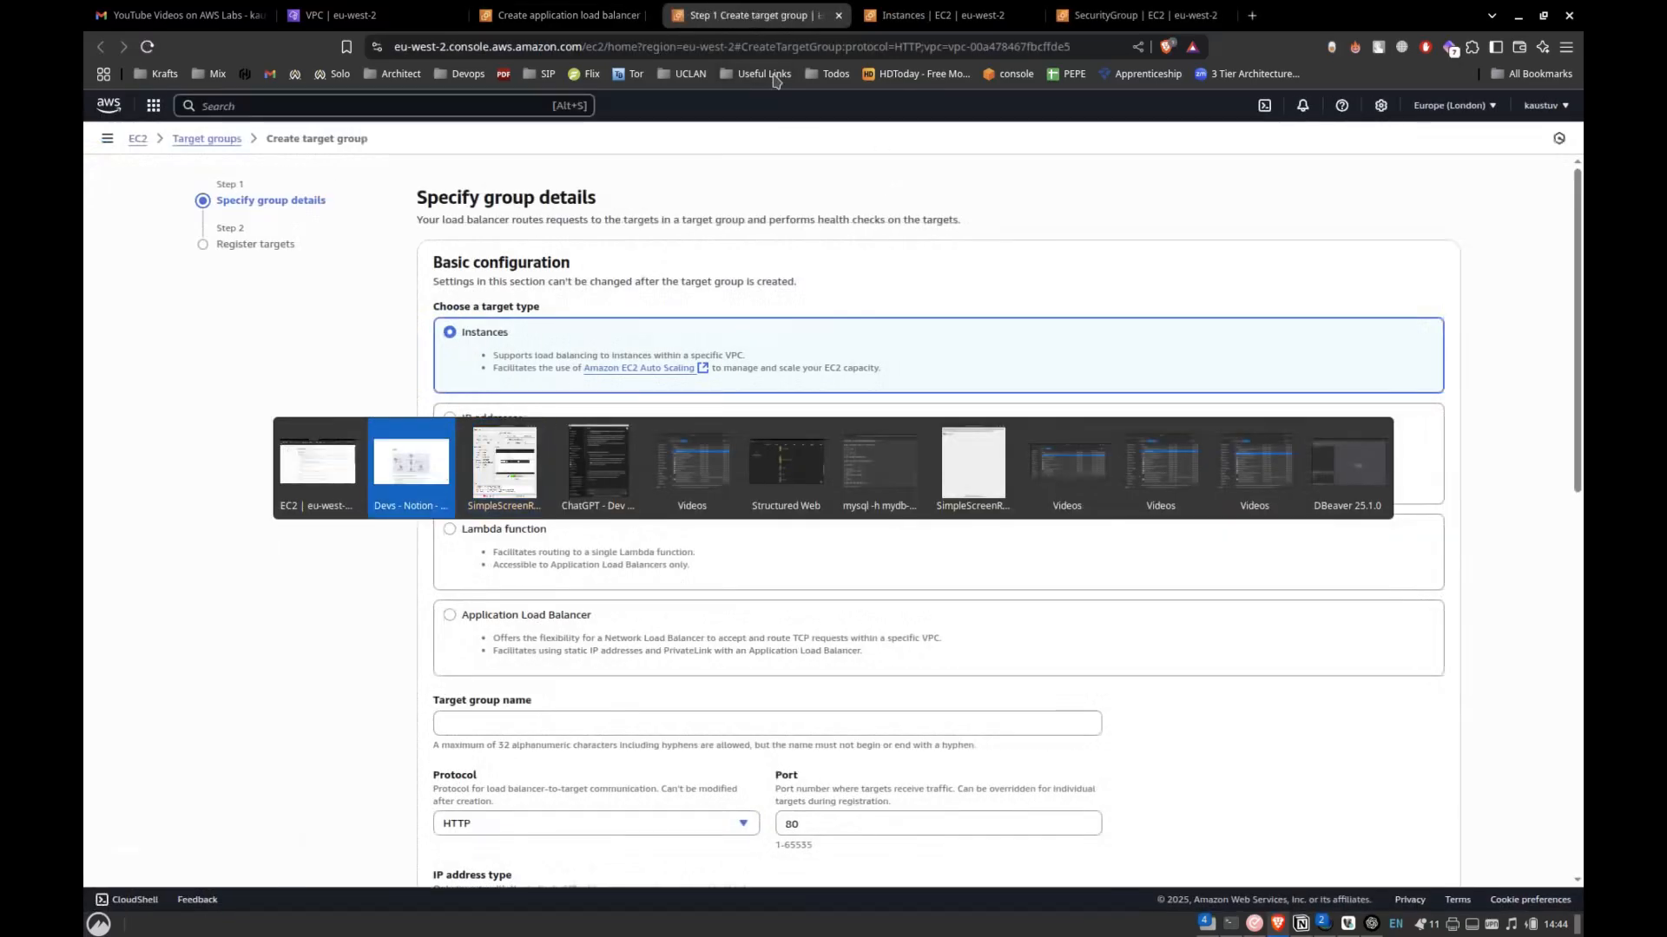
pyautogui.scroll(-20, 854, 598)
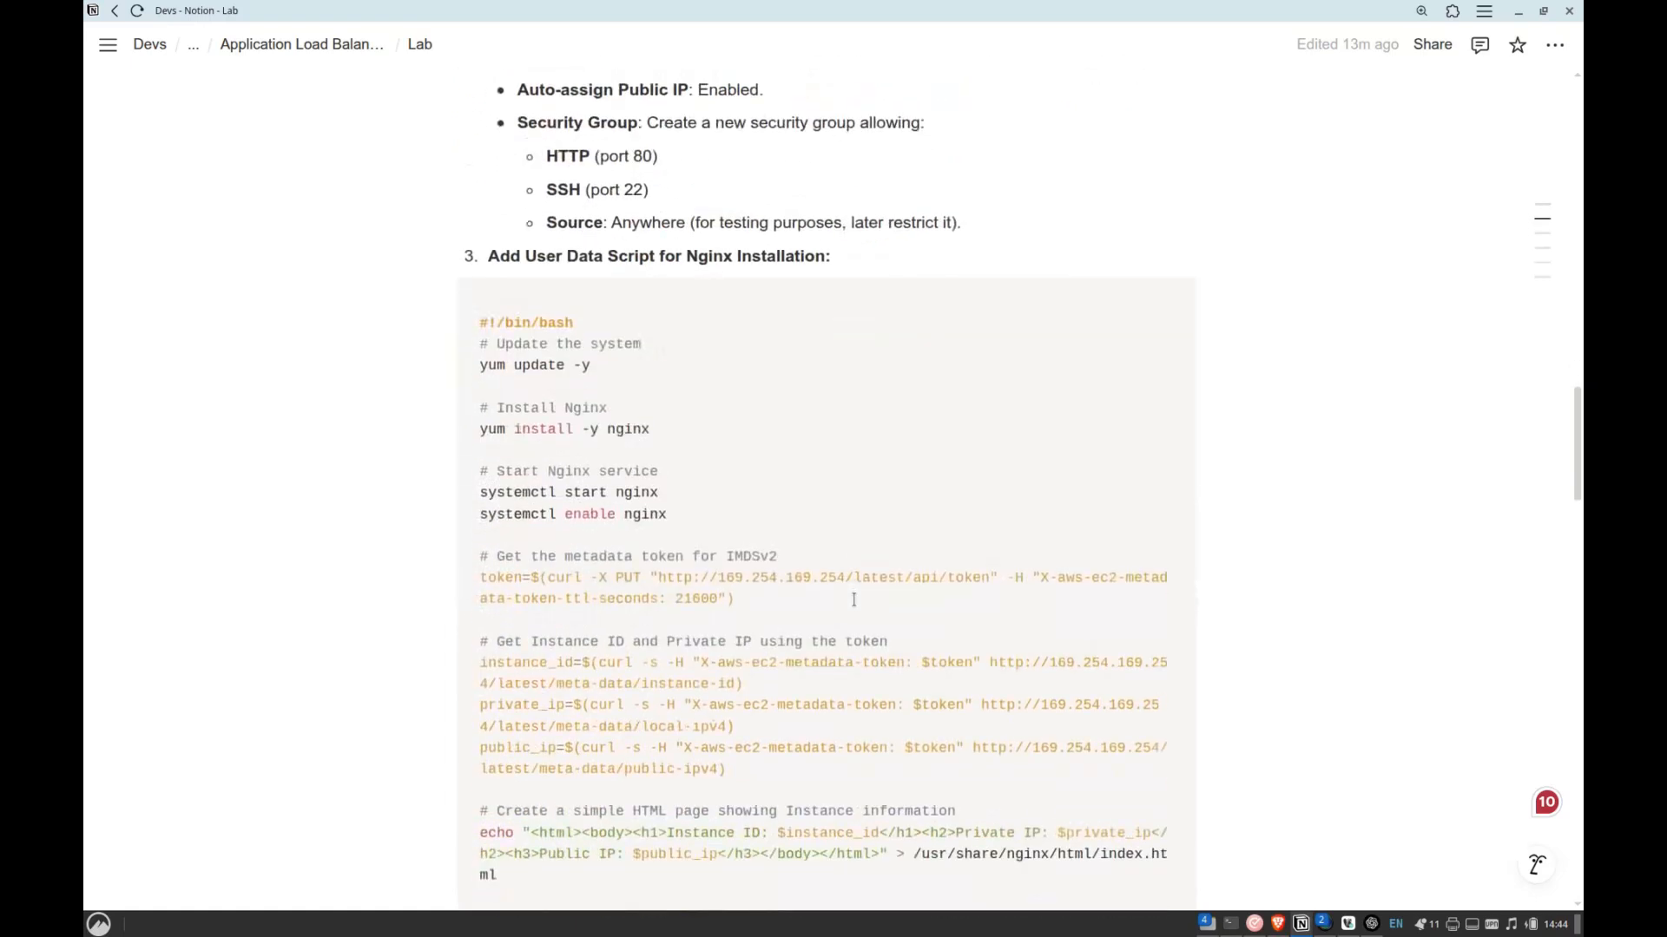
pyautogui.scroll(-4, 853, 599)
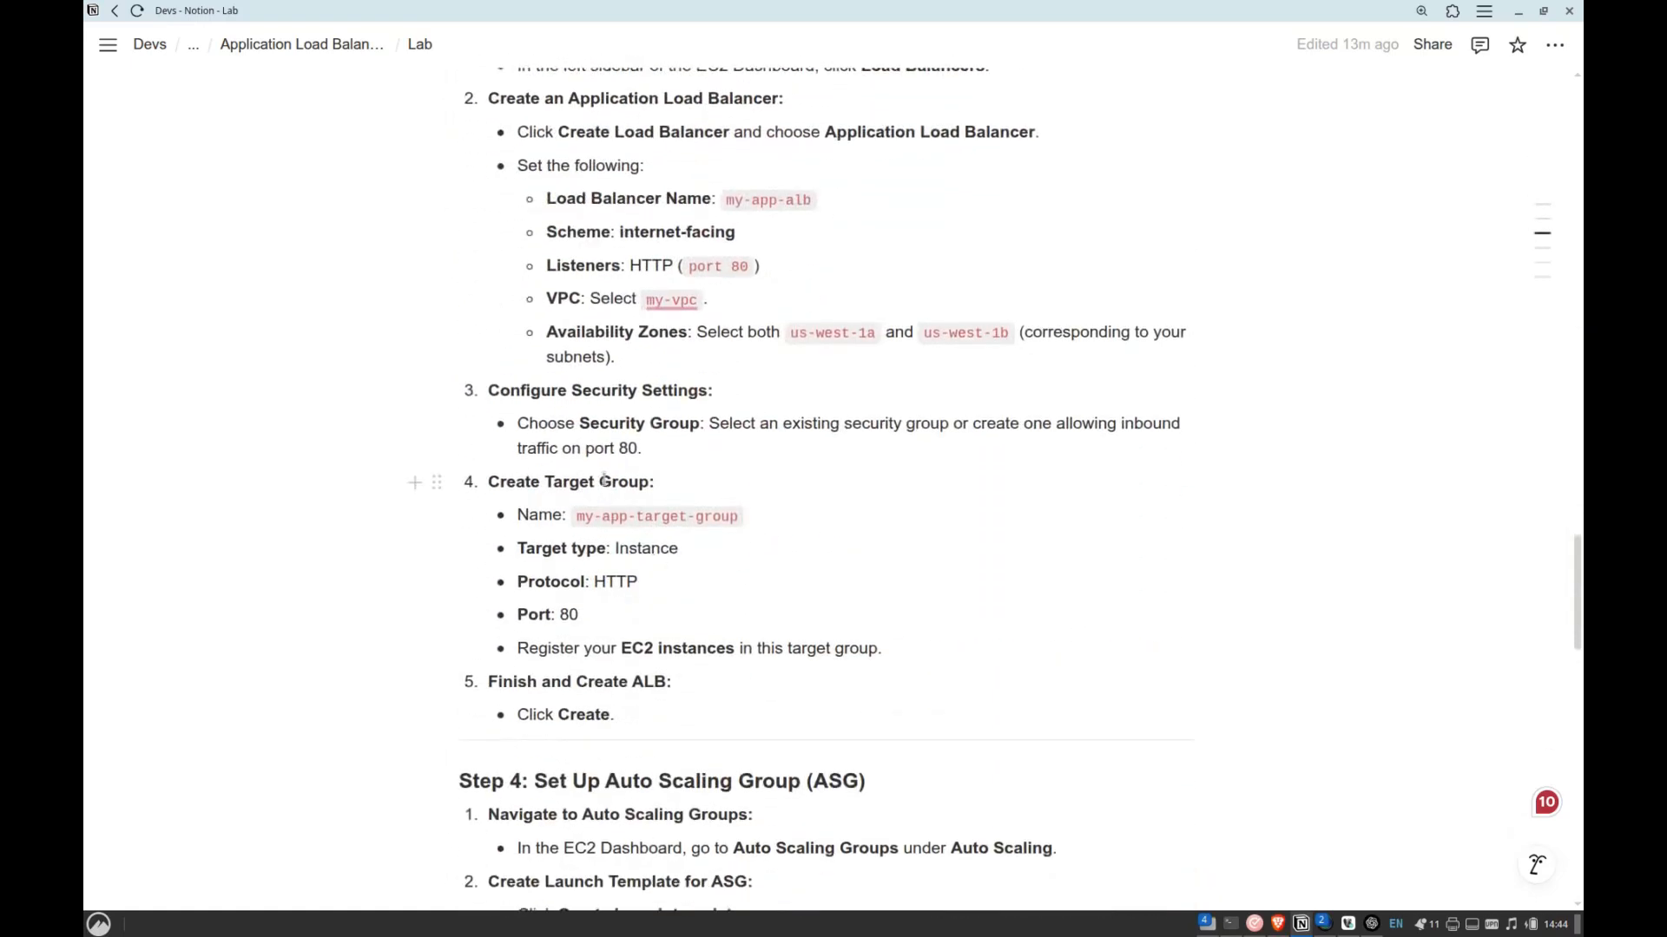
pyautogui.hotkey('alt', 'Tab')
pyautogui.hotkey('alt', 'Tab')
pyautogui.moveTo(603, 516); pyautogui.dragTo(743, 516)
pyautogui.hotkey('ctrl', 'c')
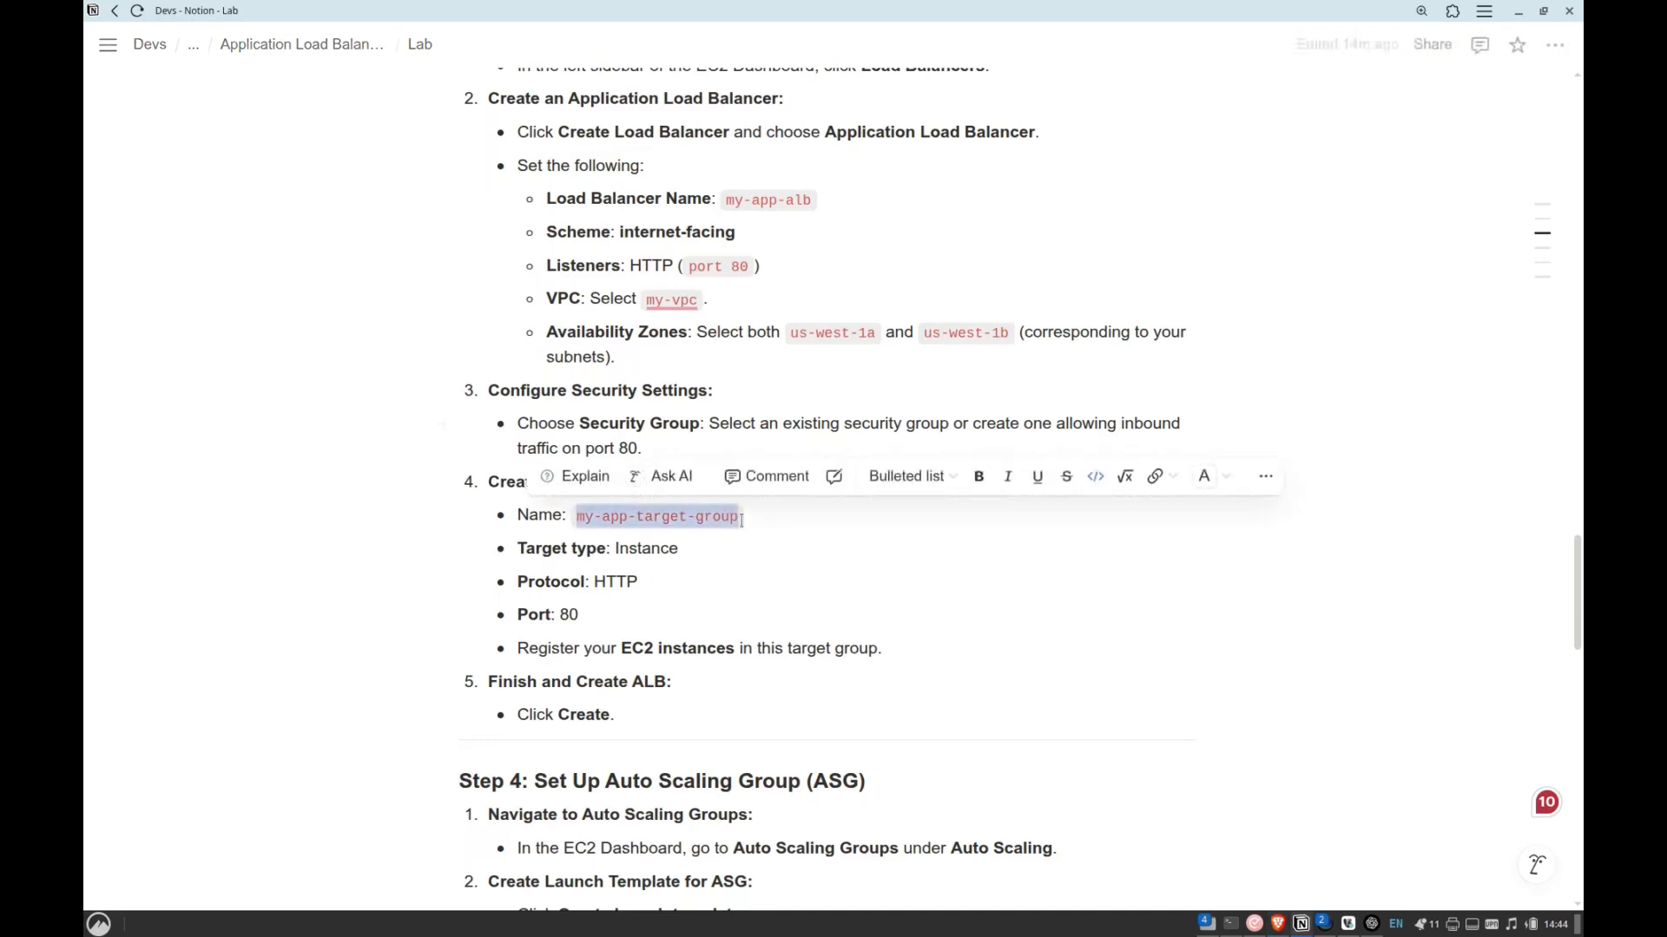
pyautogui.hotkey('alt', 'Tab')
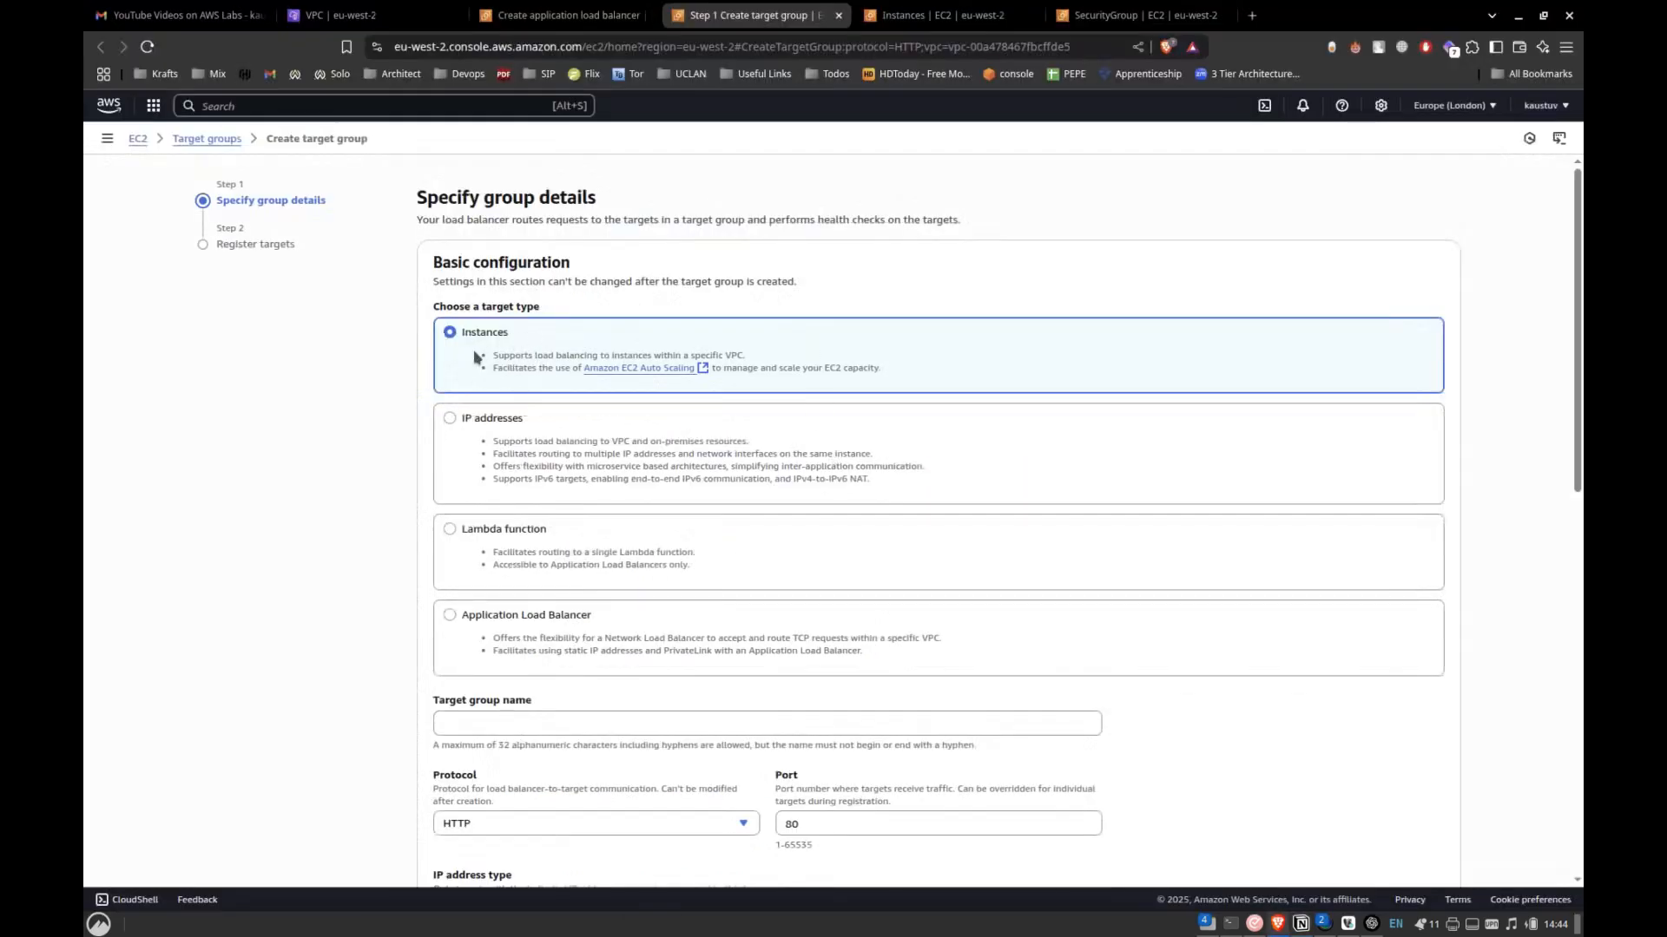
pyautogui.scroll(-1, 387, 414)
pyautogui.click(521, 641)
pyautogui.hotkey('ctrl', 'v')
pyautogui.scroll(-1, 369, 673)
pyautogui.scroll(-2, 376, 669)
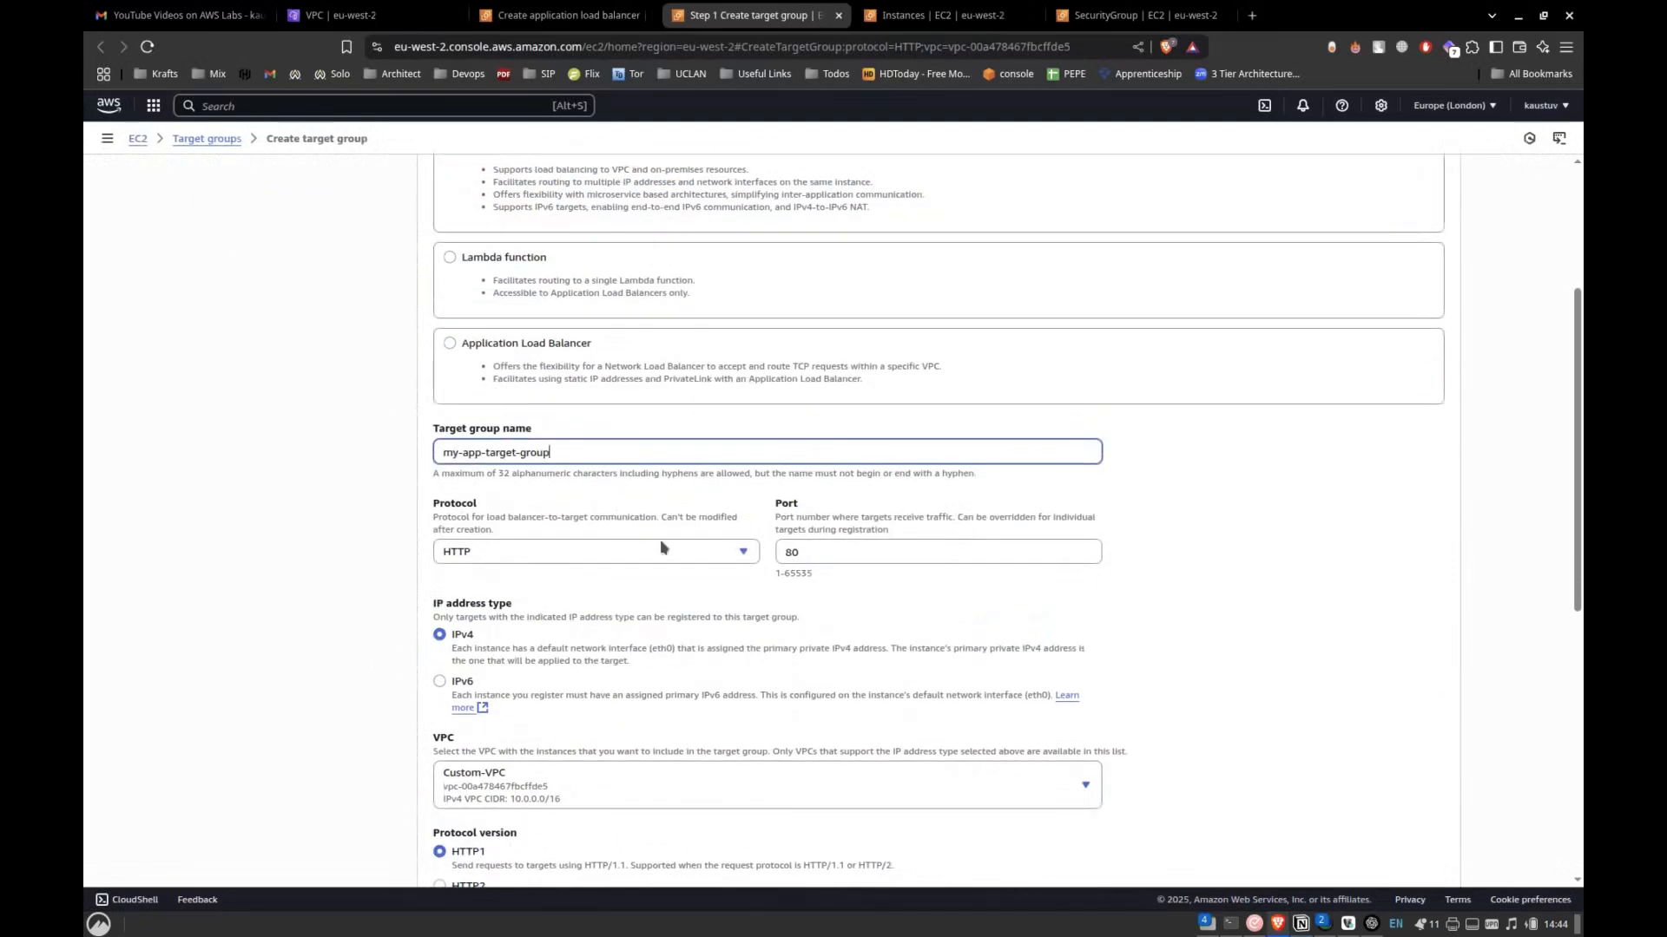
pyautogui.scroll(-2, 662, 547)
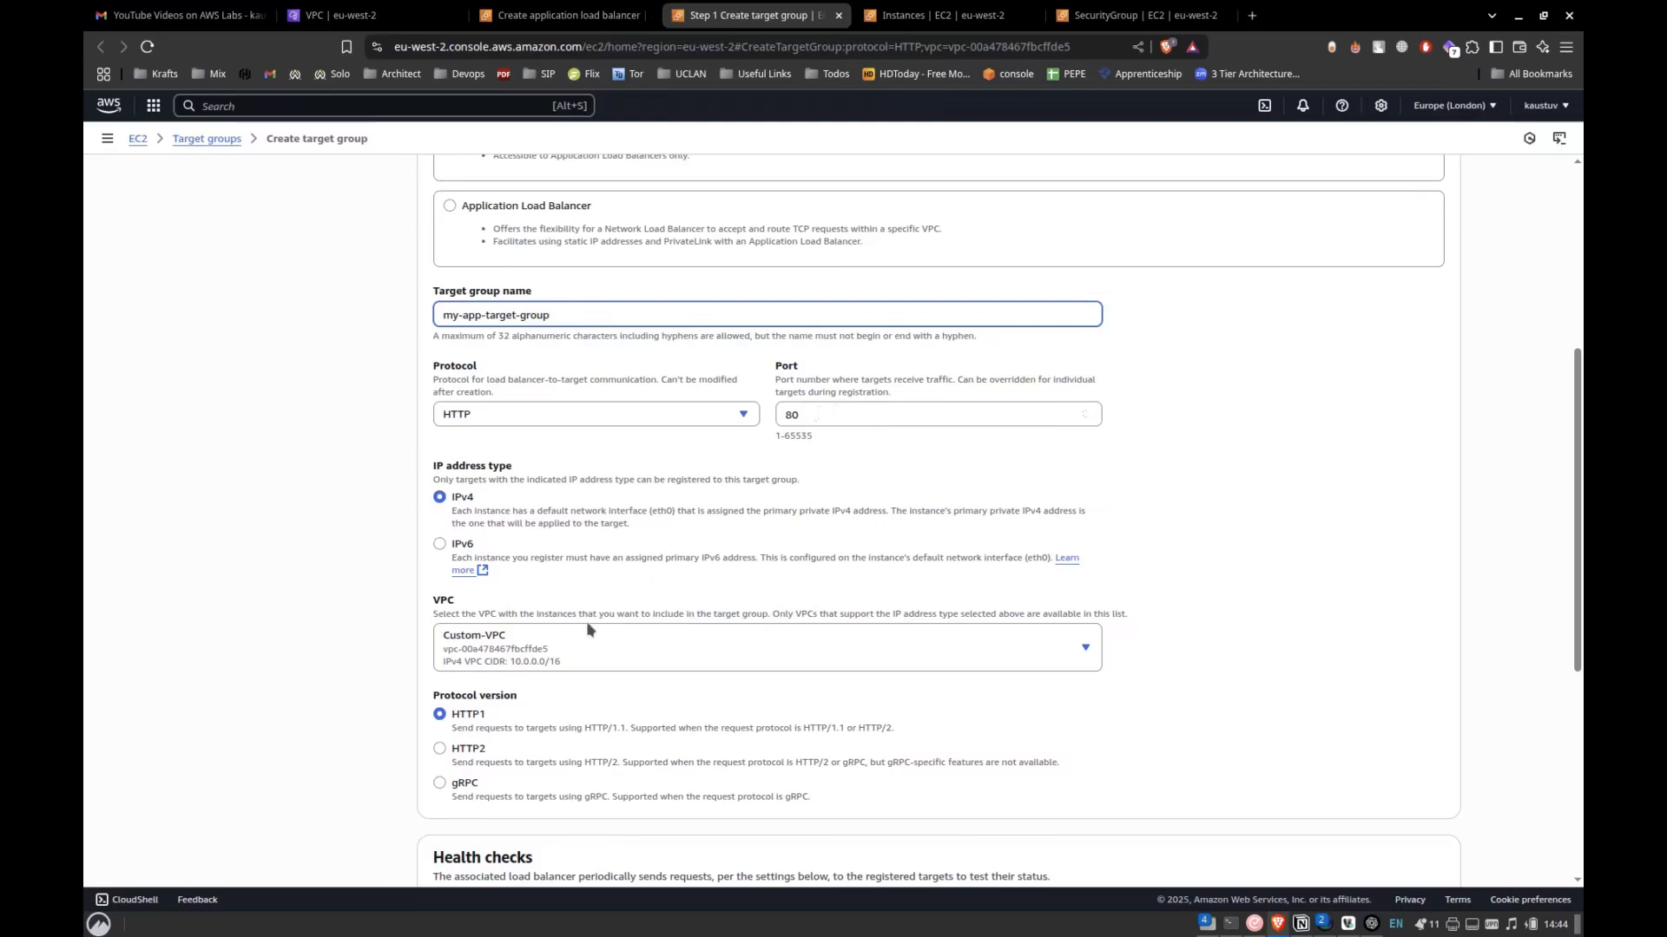
# Select Custom-VPC for the target group and continue to target registration.
pyautogui.click(549, 635)
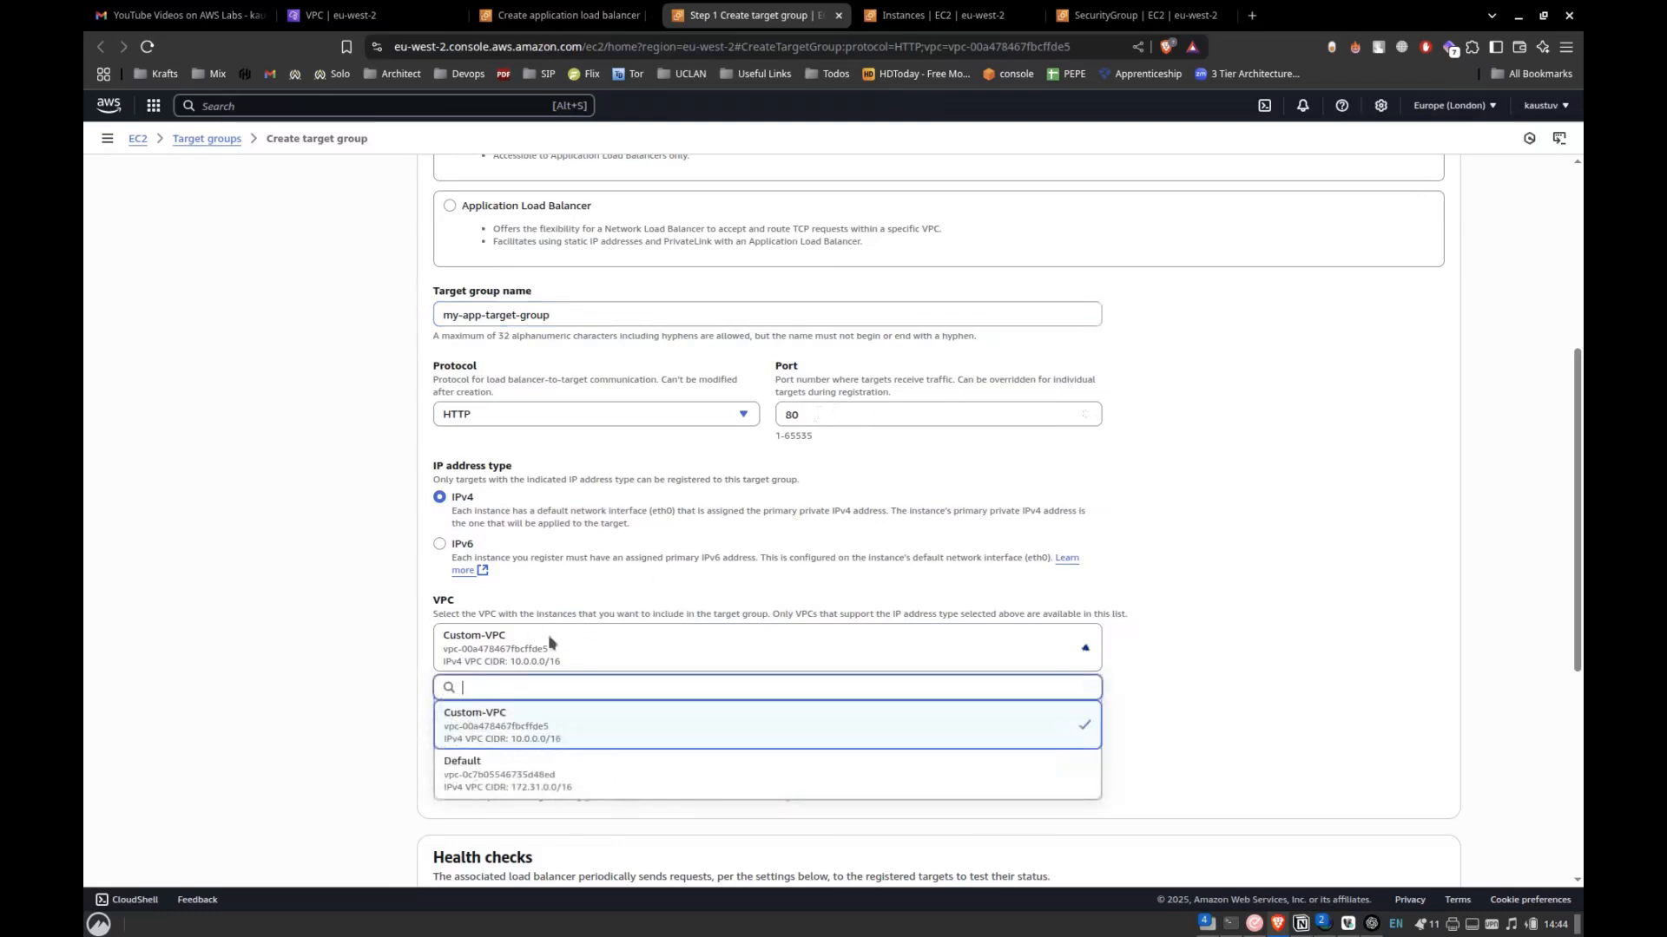
pyautogui.click(547, 722)
pyautogui.scroll(-4, 408, 708)
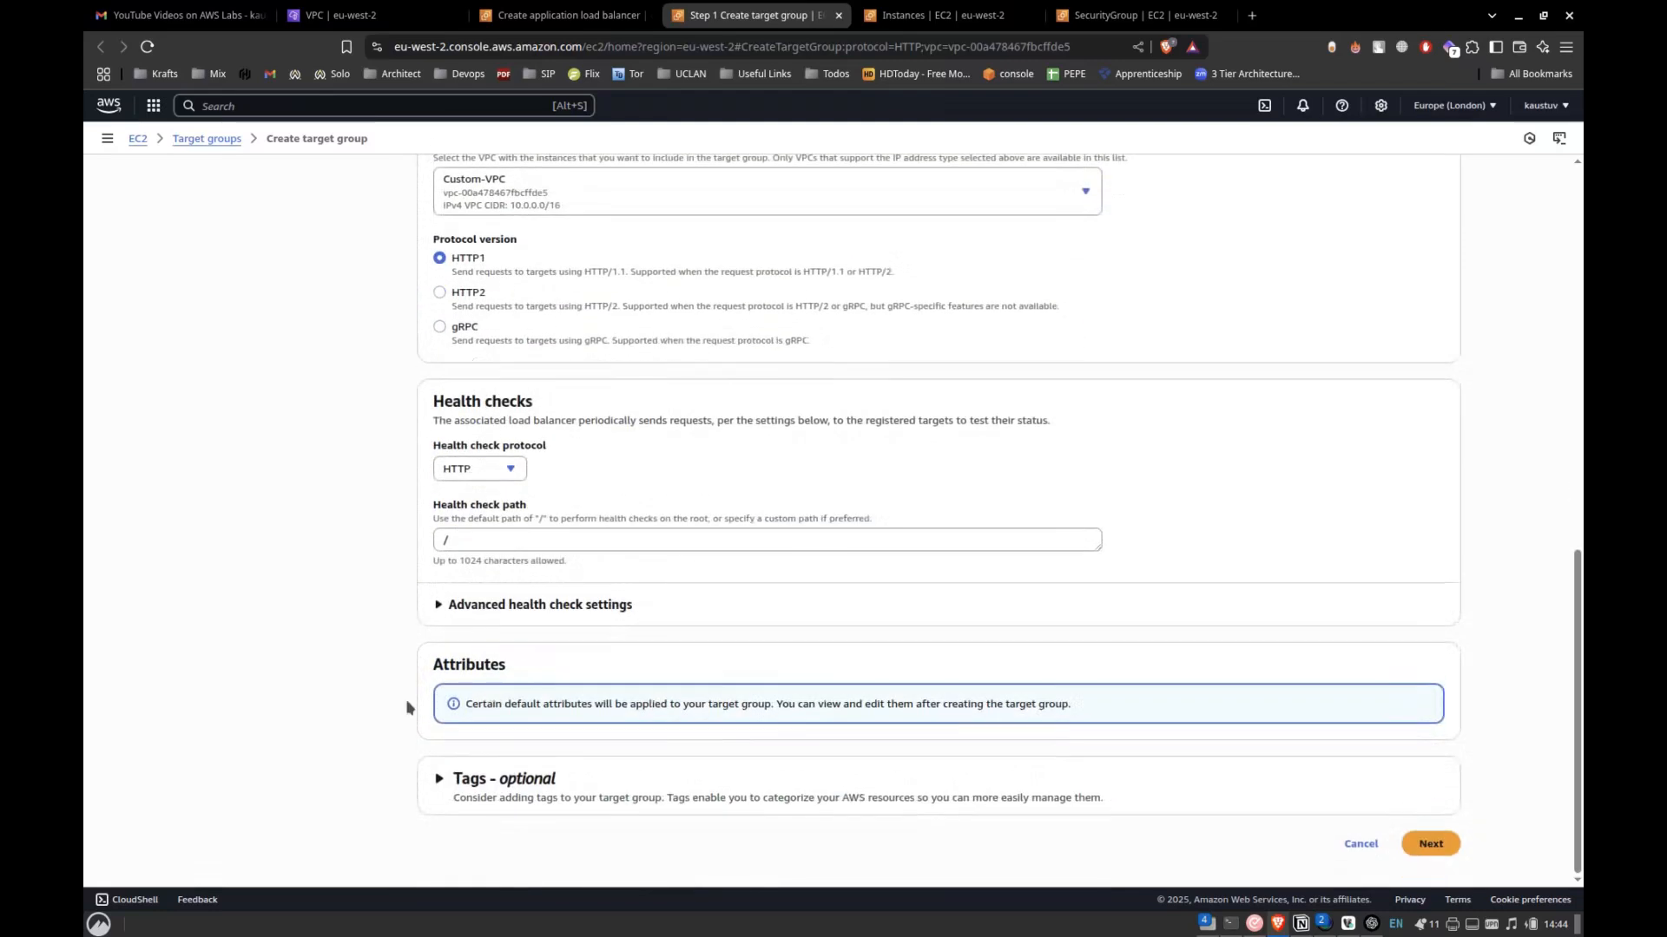
pyautogui.click(1441, 844)
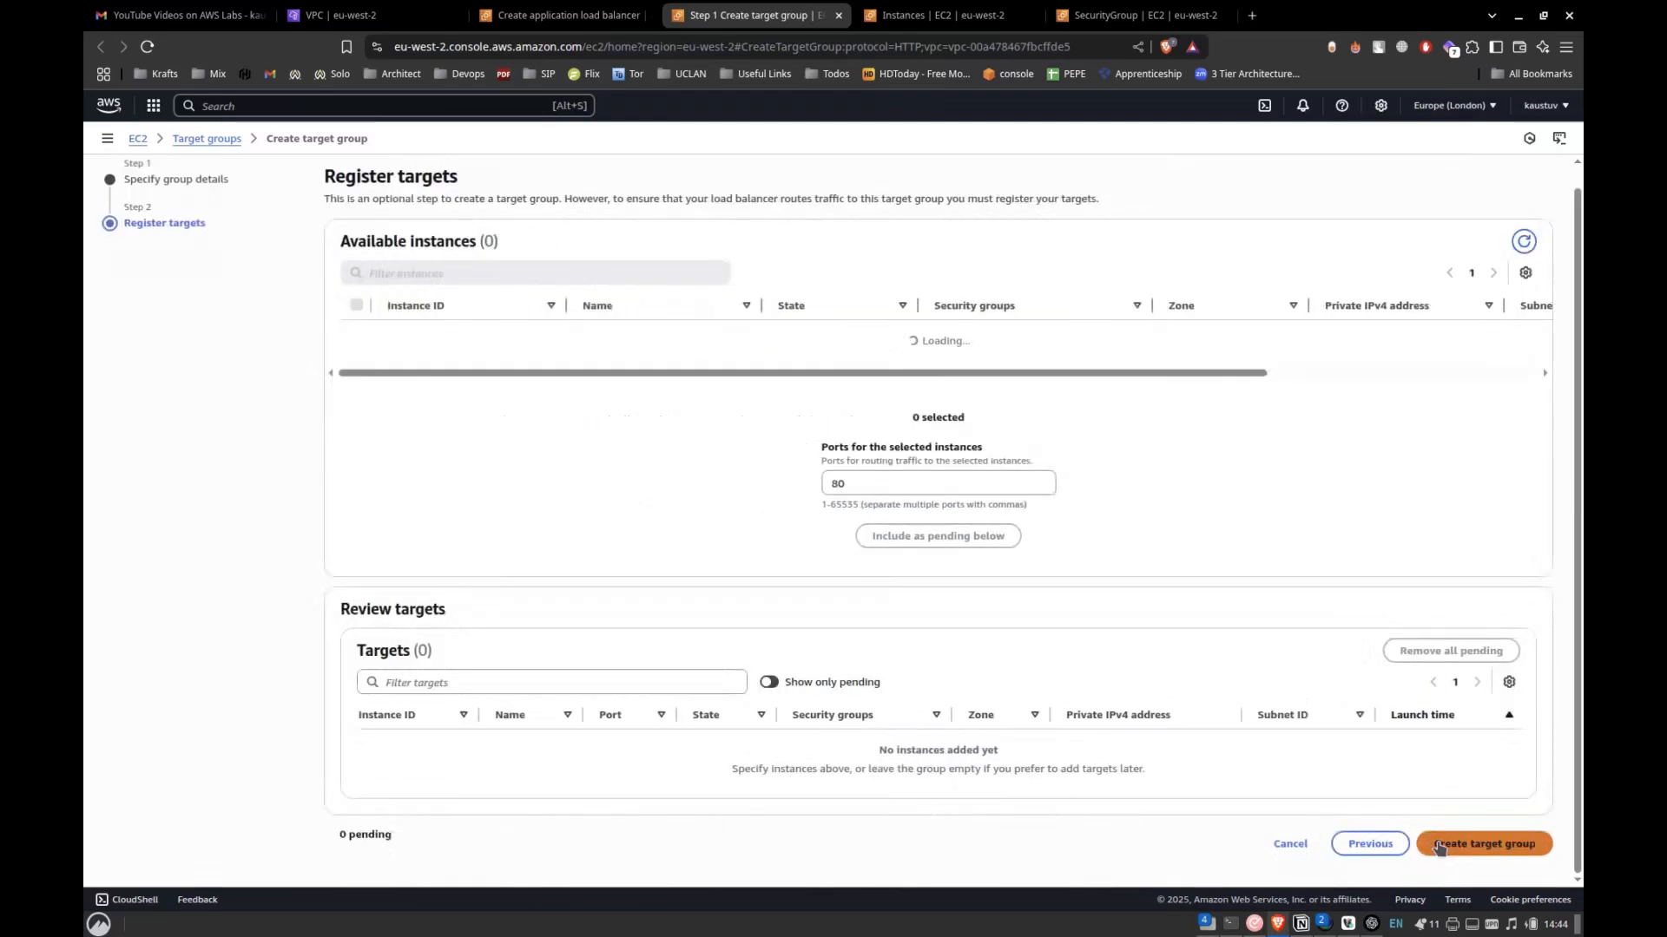
# Add both running instances as pending targets on port 80 and create the target group.
pyautogui.click(359, 335)
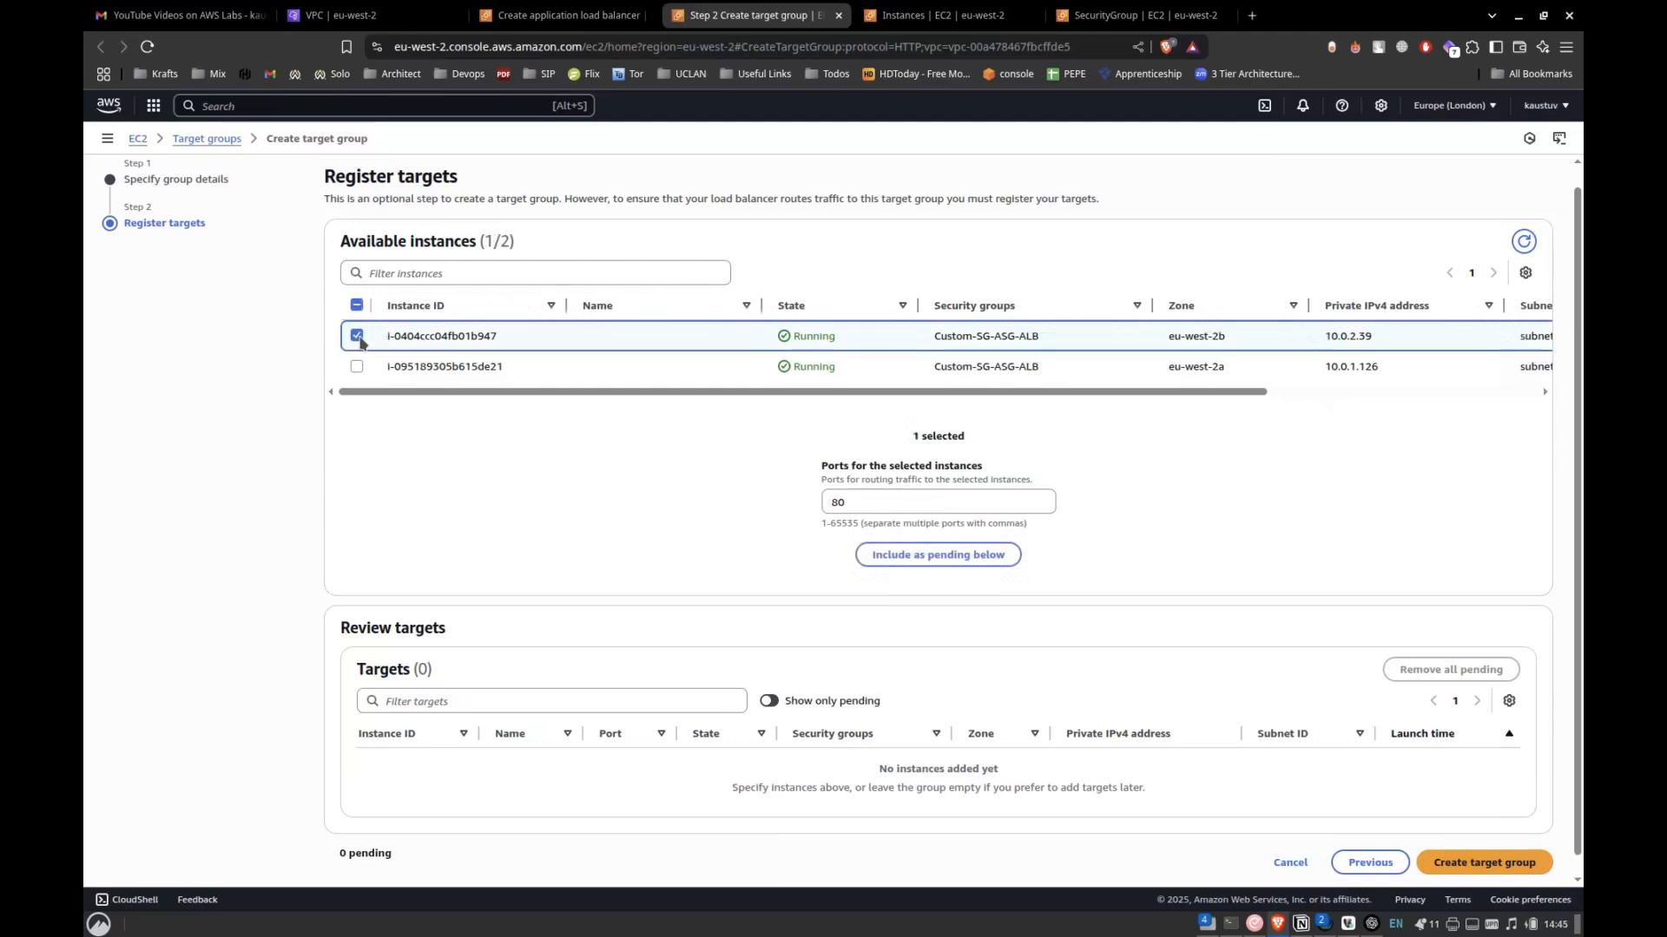
pyautogui.click(358, 368)
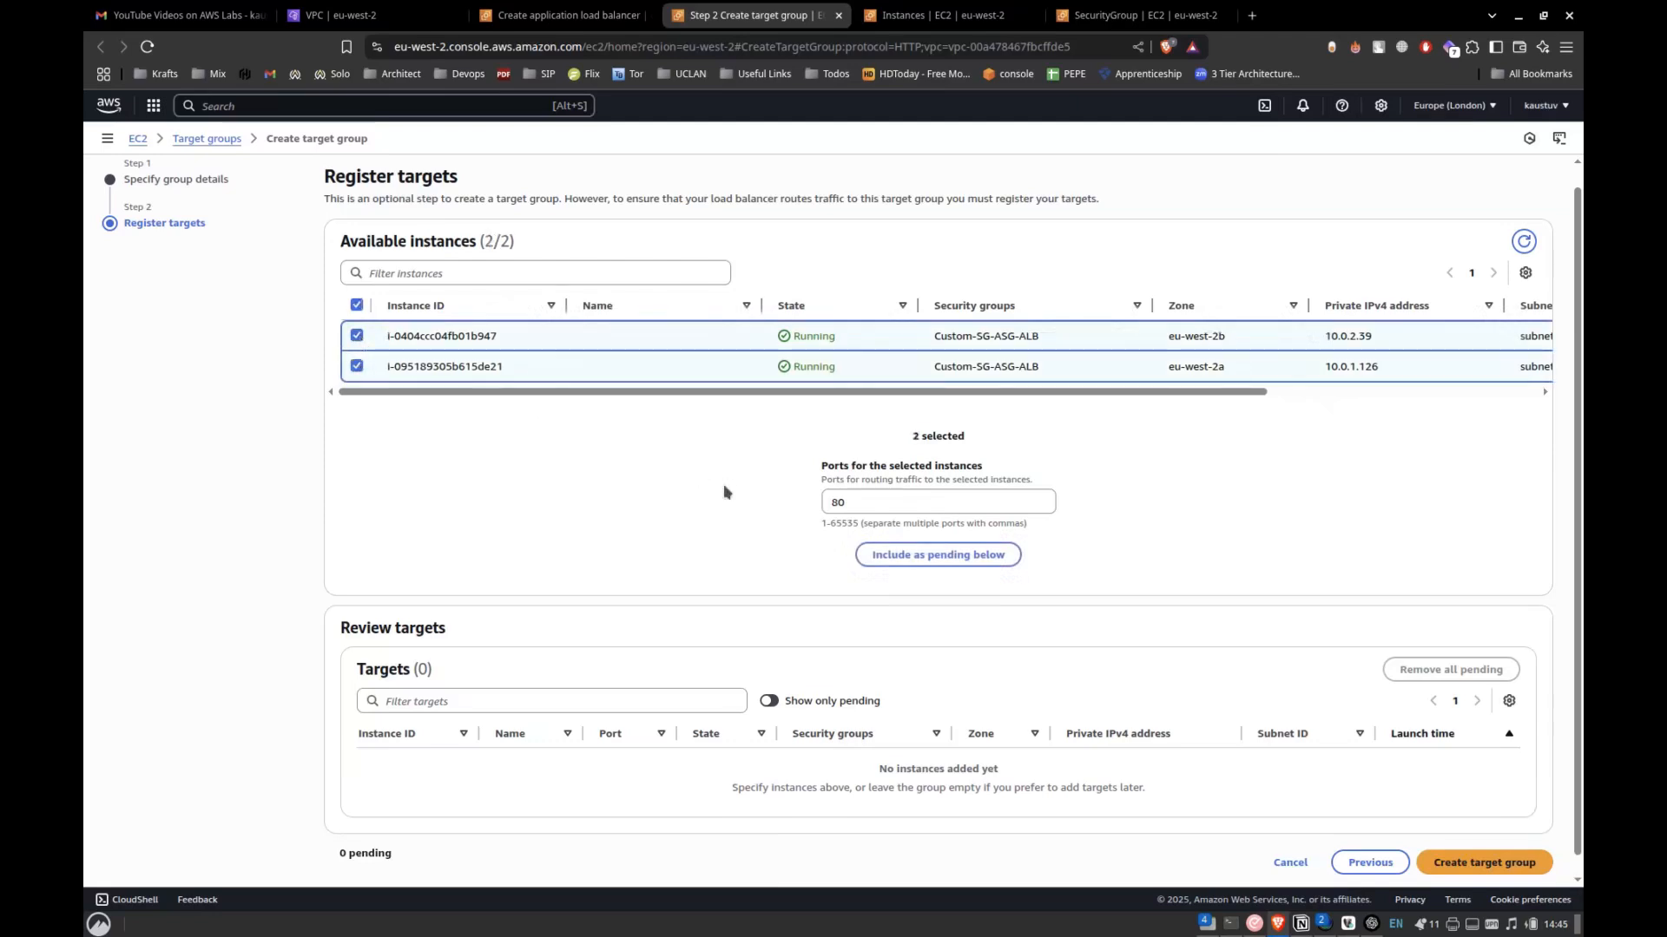
pyautogui.click(920, 554)
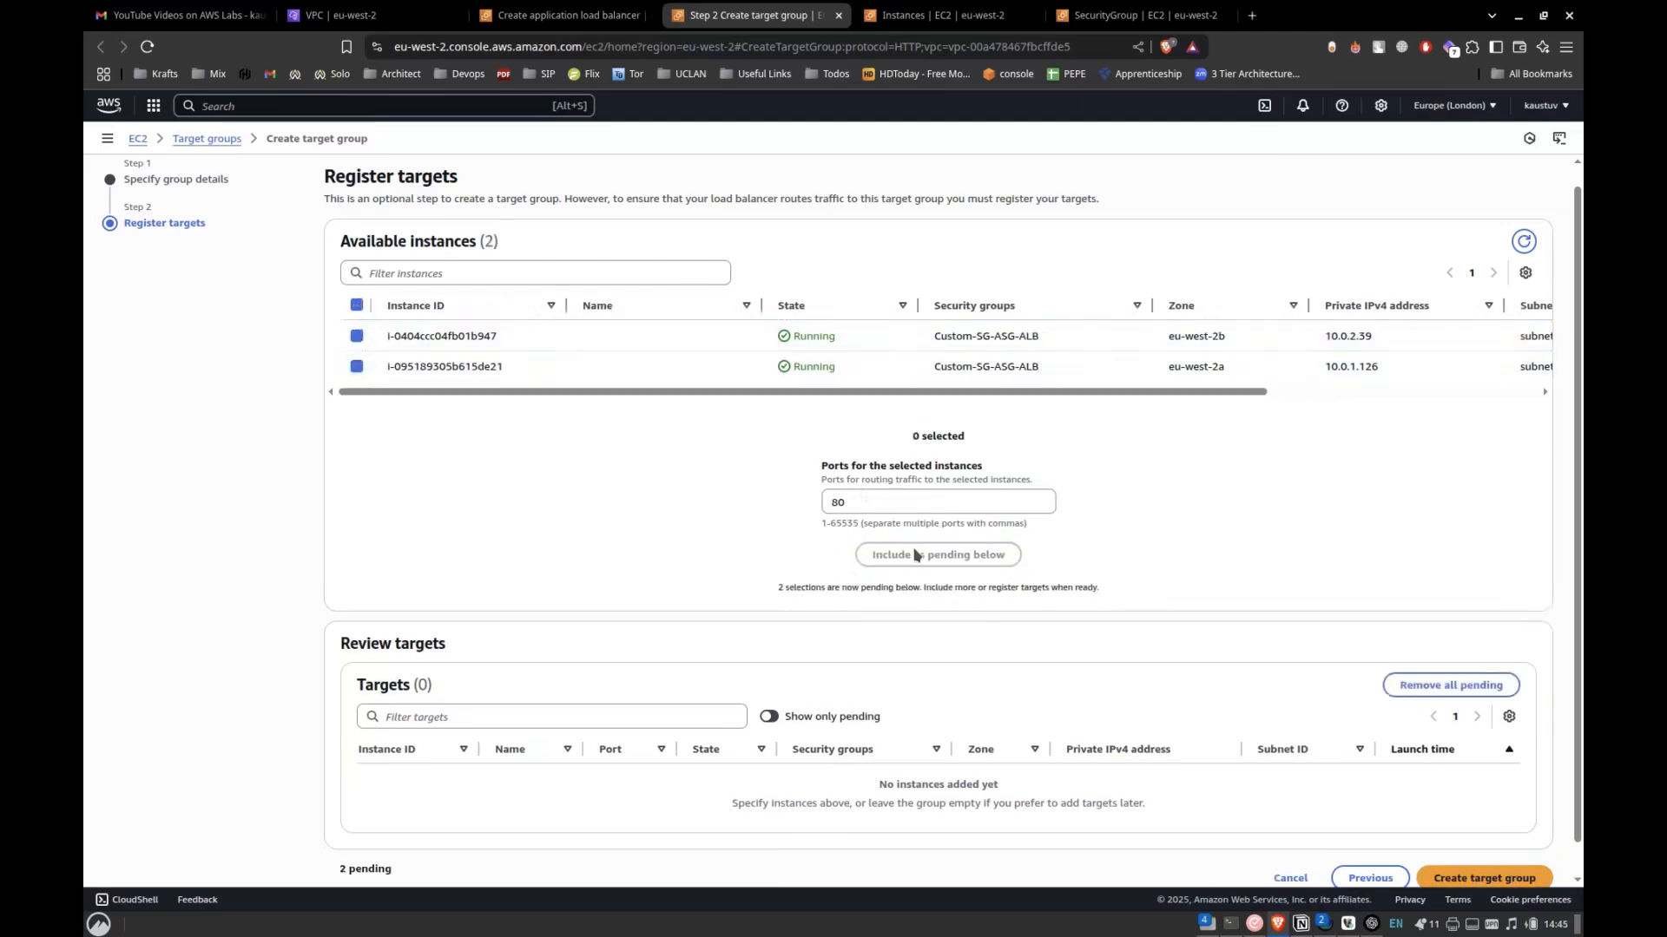
pyautogui.scroll(-1, 1129, 612)
pyautogui.click(1457, 840)
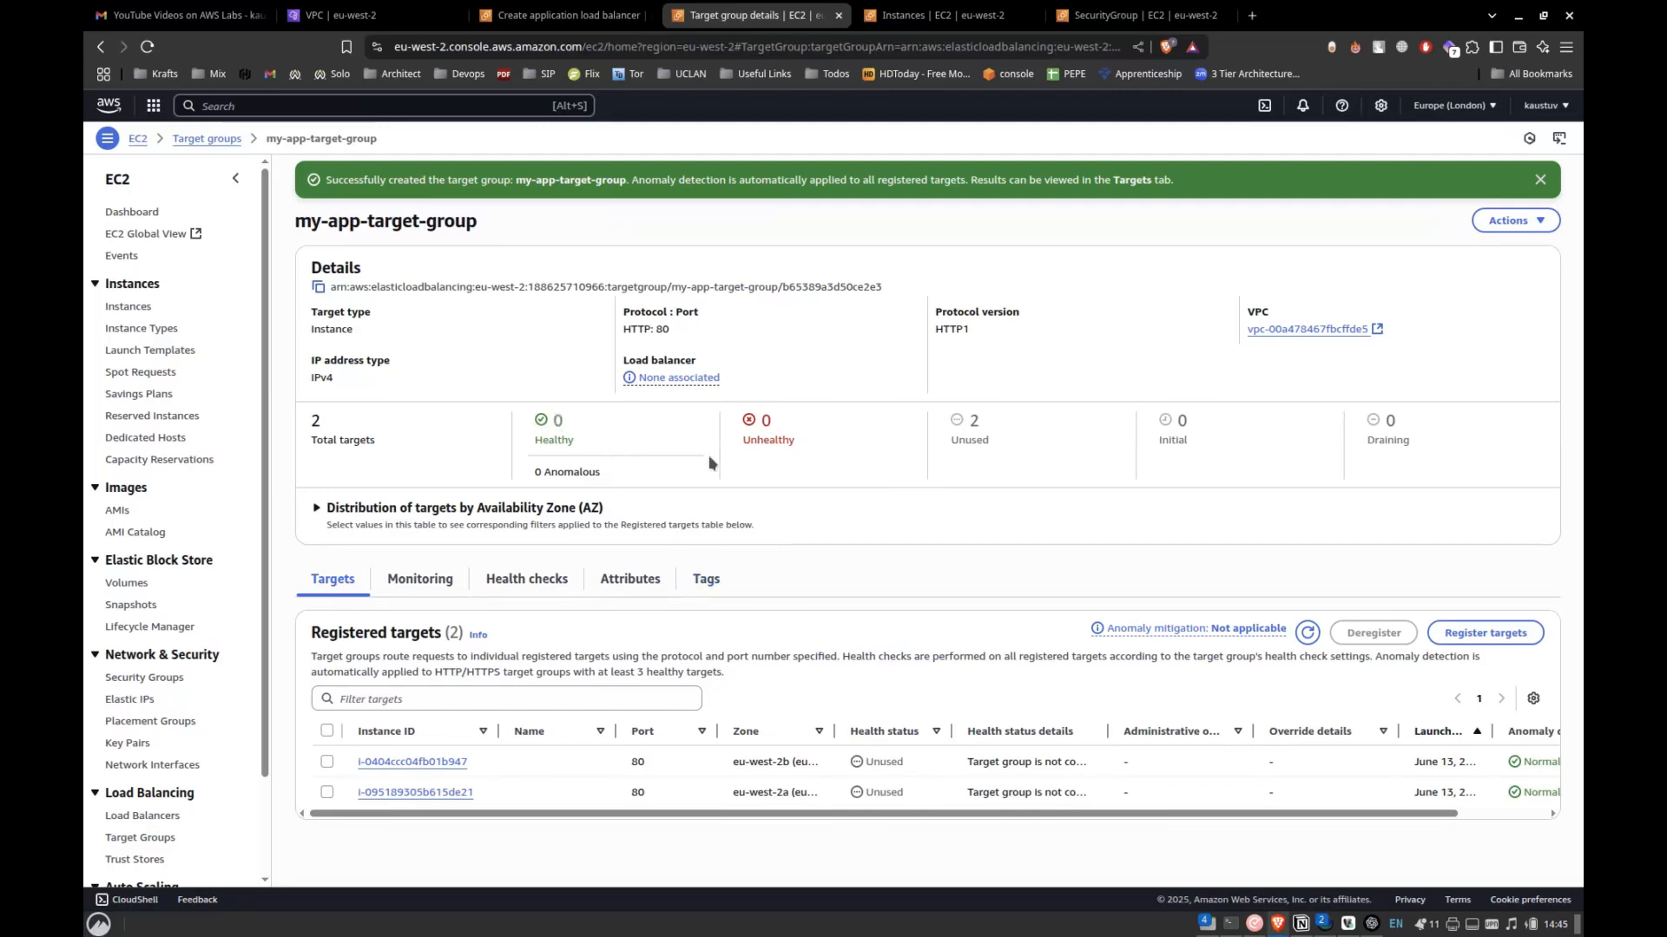
# Back in the load balancer form, set the HTTP:80 listener's default action to forward to my-app-target-group.
pyautogui.click(512, 10)
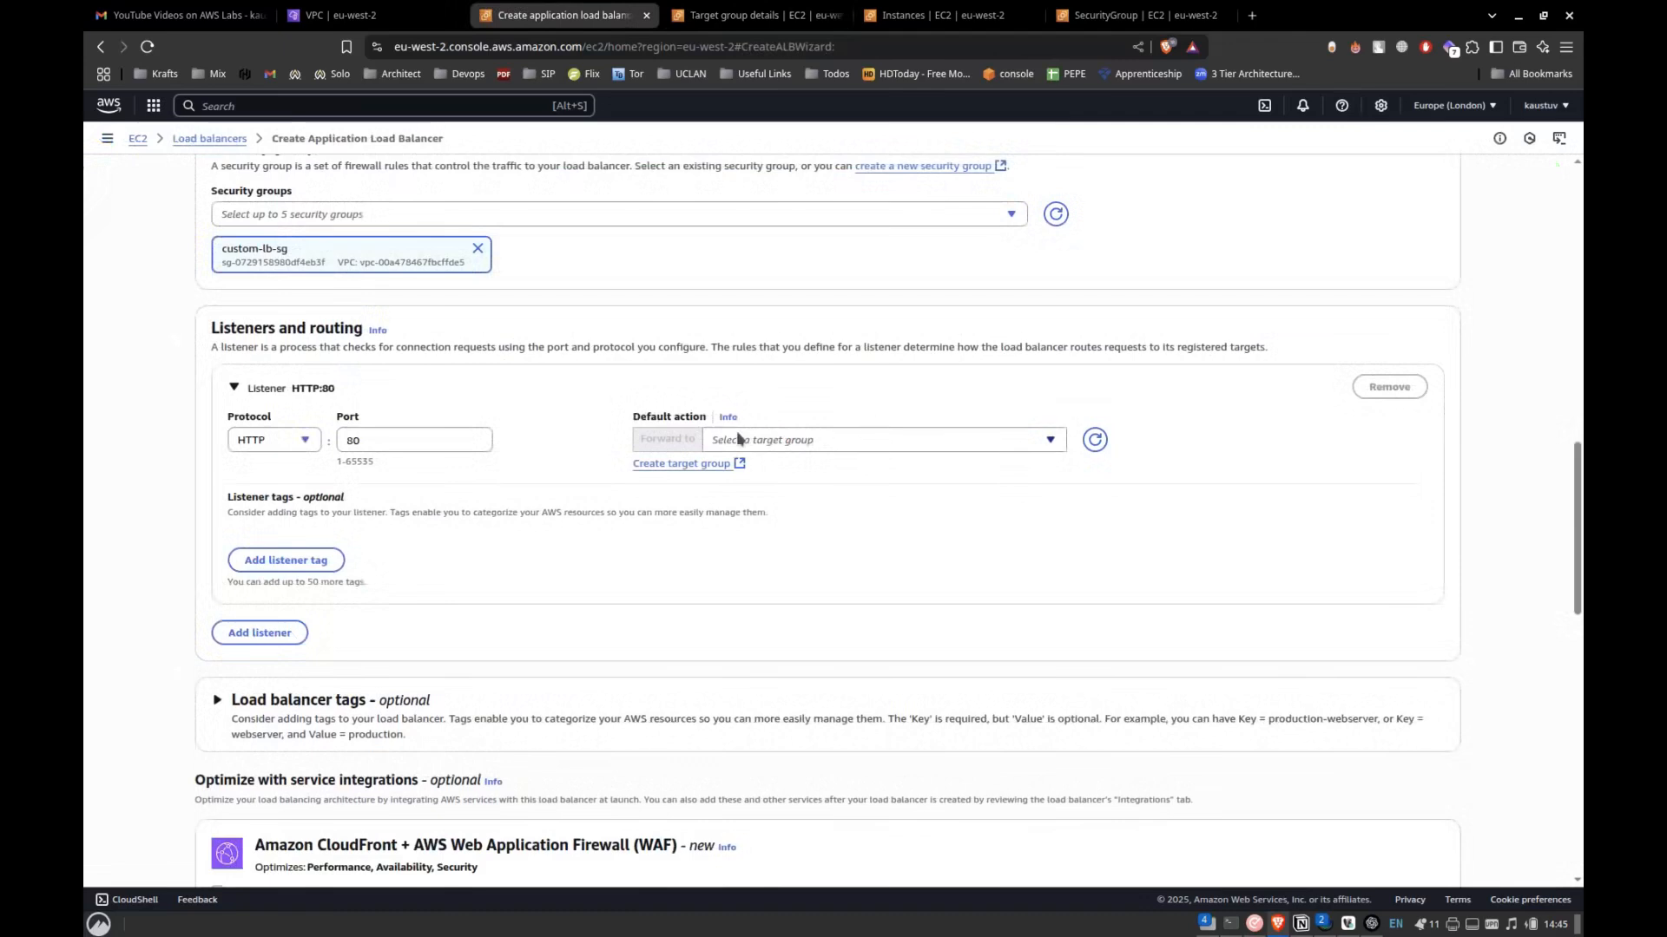
pyautogui.click(1034, 442)
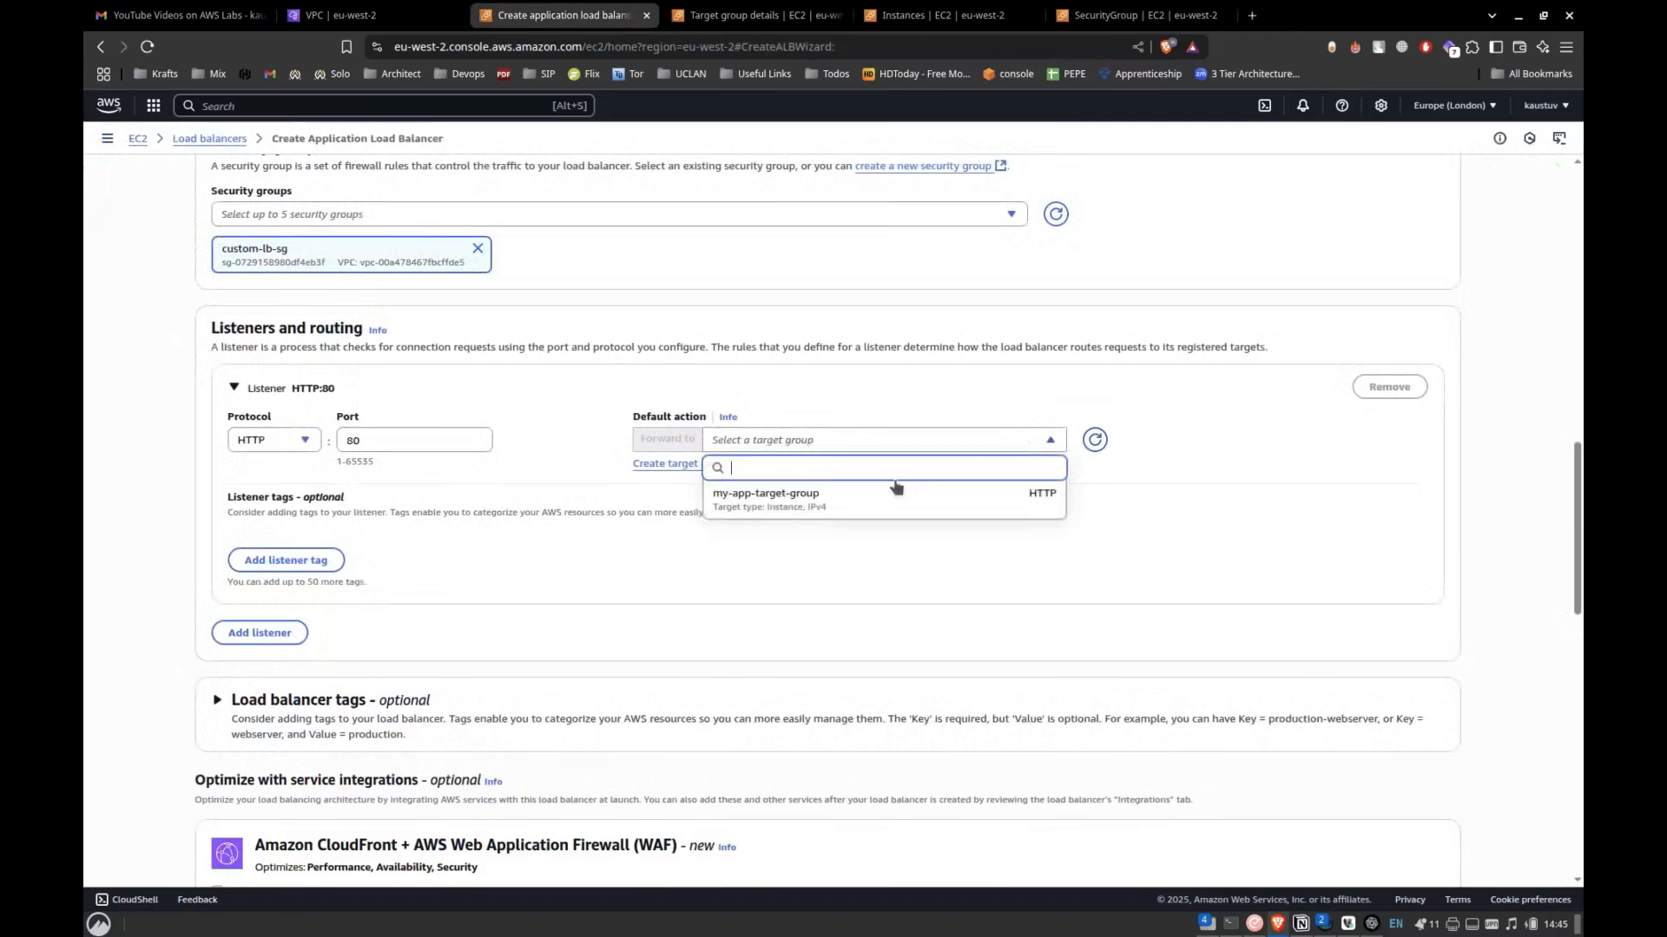
pyautogui.click(862, 501)
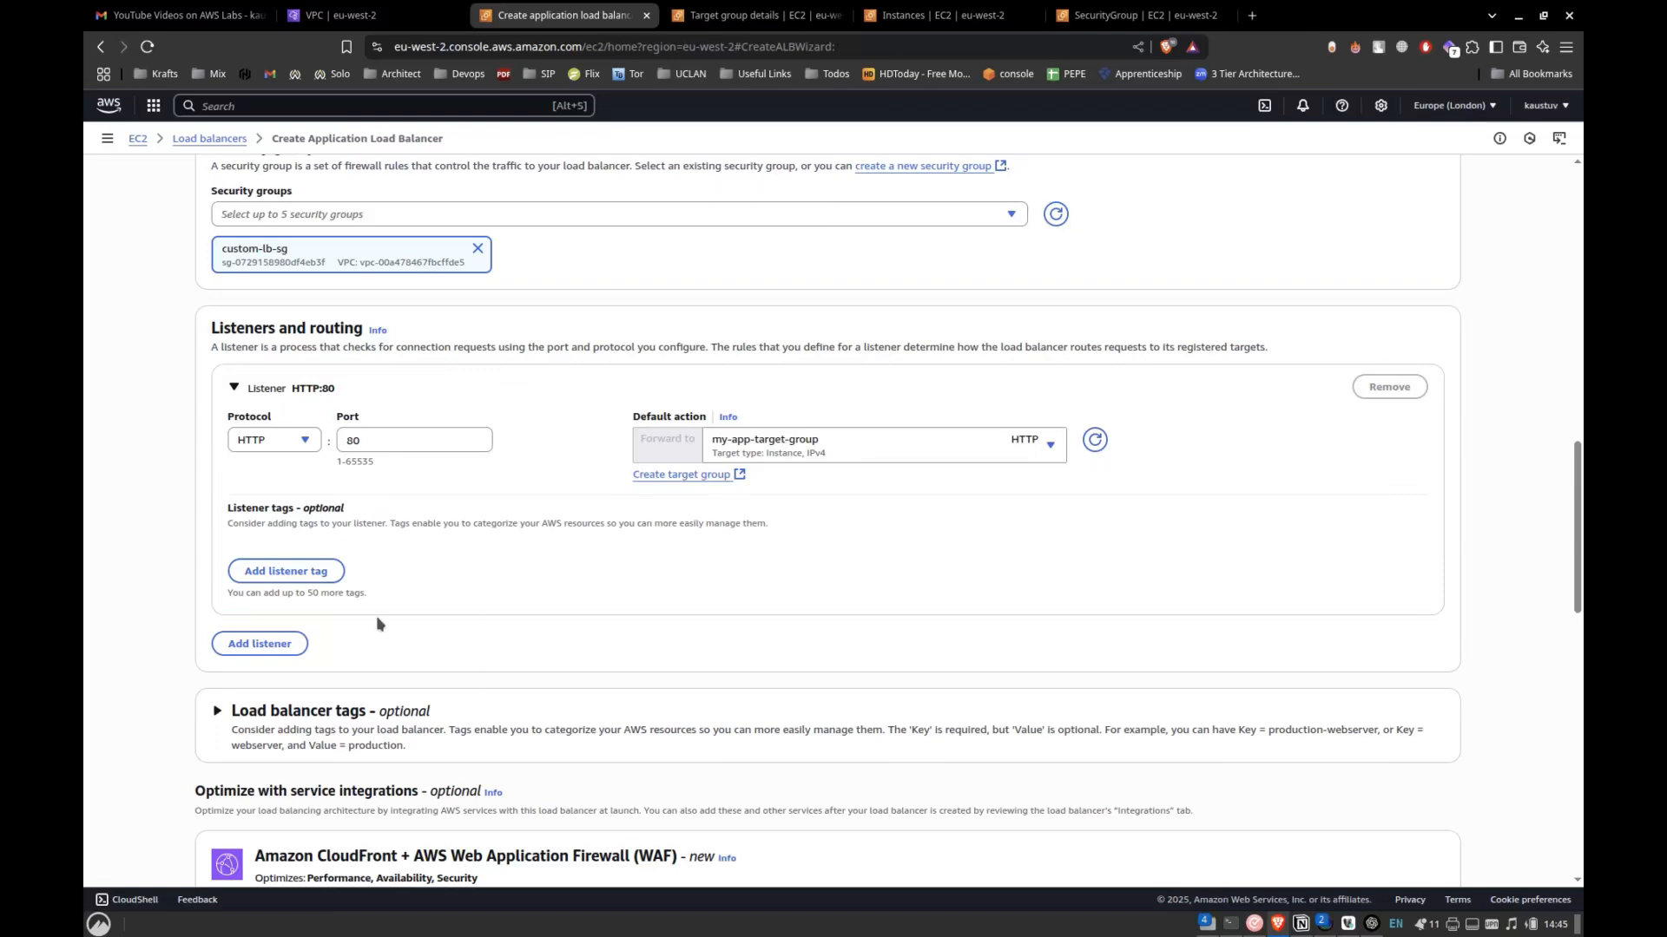
# Review the remaining optional settings without changing them and create the application load balancer.
pyautogui.scroll(-10, 377, 622)
pyautogui.scroll(-3, 376, 622)
pyautogui.scroll(7, 377, 623)
pyautogui.scroll(-7, 376, 623)
pyautogui.click(1387, 844)
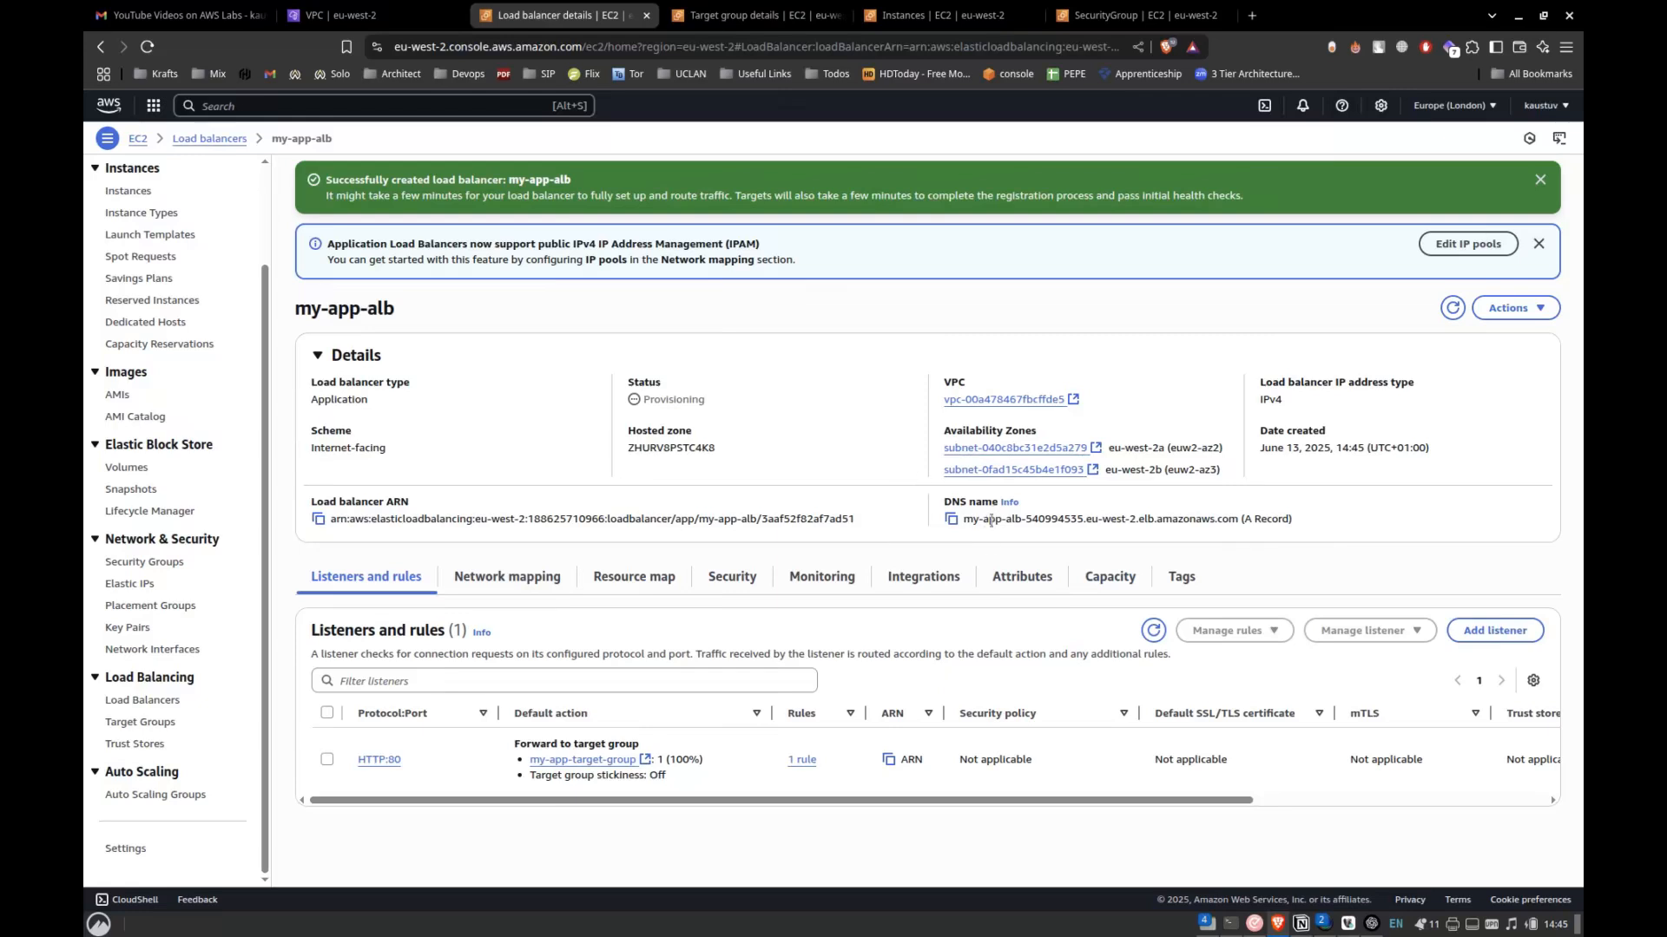
# Copy the load balancer's DNS name, open it in a new browser tab, and move that tab before the VPC tab.
pyautogui.moveTo(965, 525); pyautogui.dragTo(1246, 515)
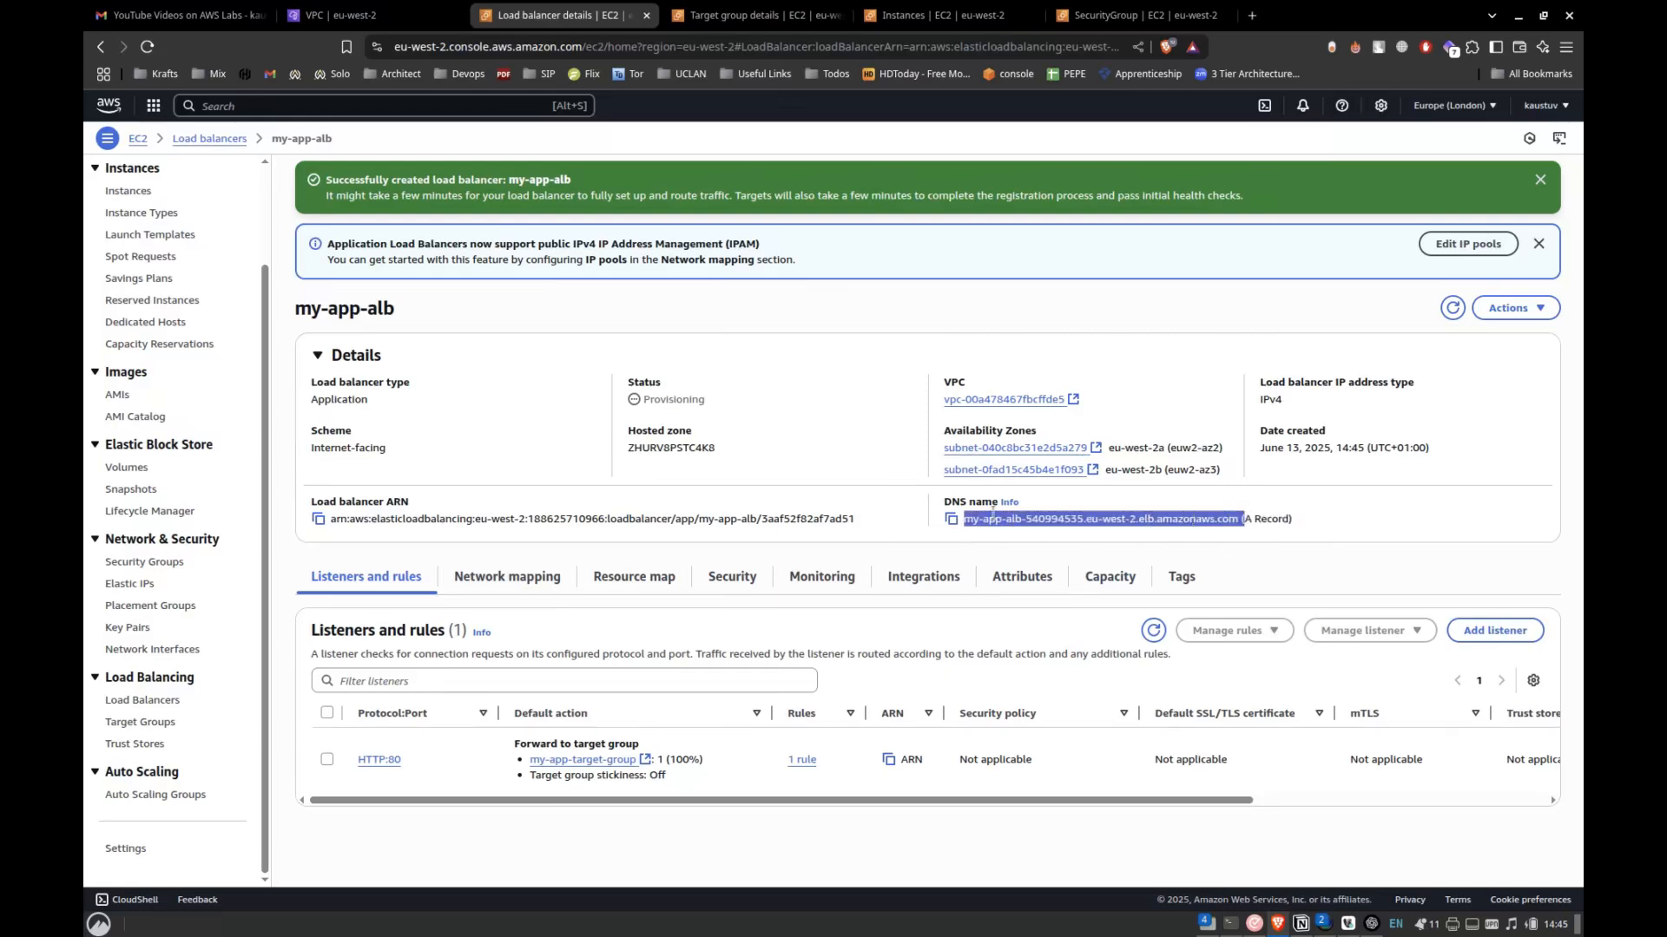
pyautogui.click(952, 520)
pyautogui.hotkey('ctrl', 't')
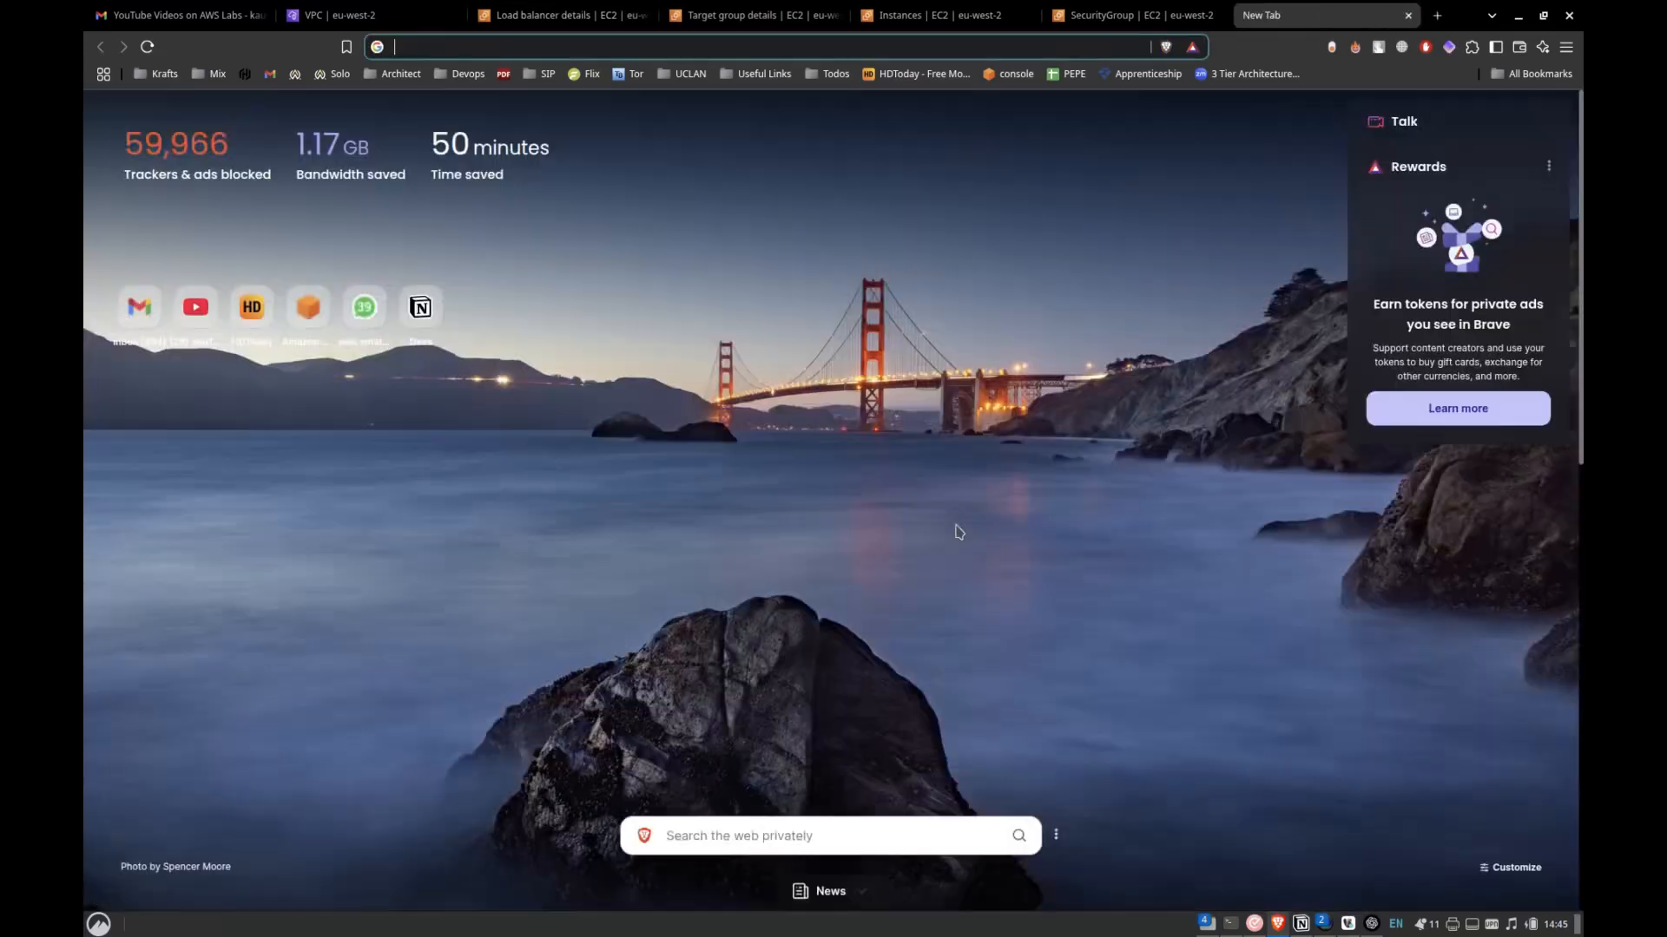
pyautogui.hotkey('ctrl', 'v')
pyautogui.press('Return')
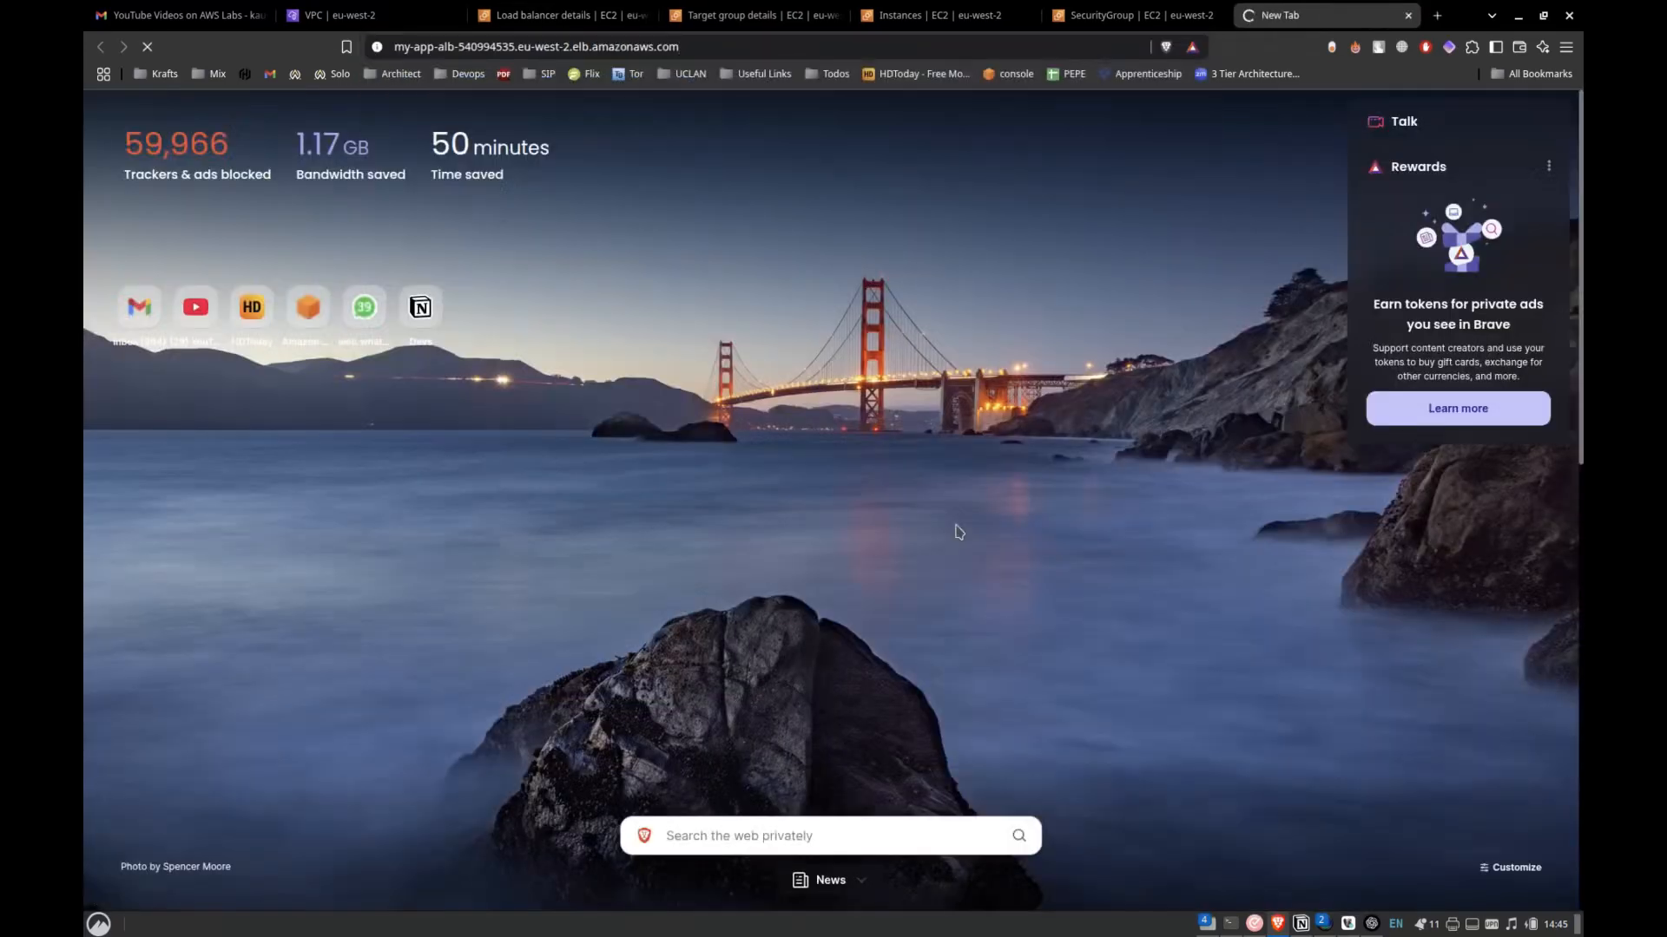
pyautogui.moveTo(1264, 9); pyautogui.dragTo(373, 18)
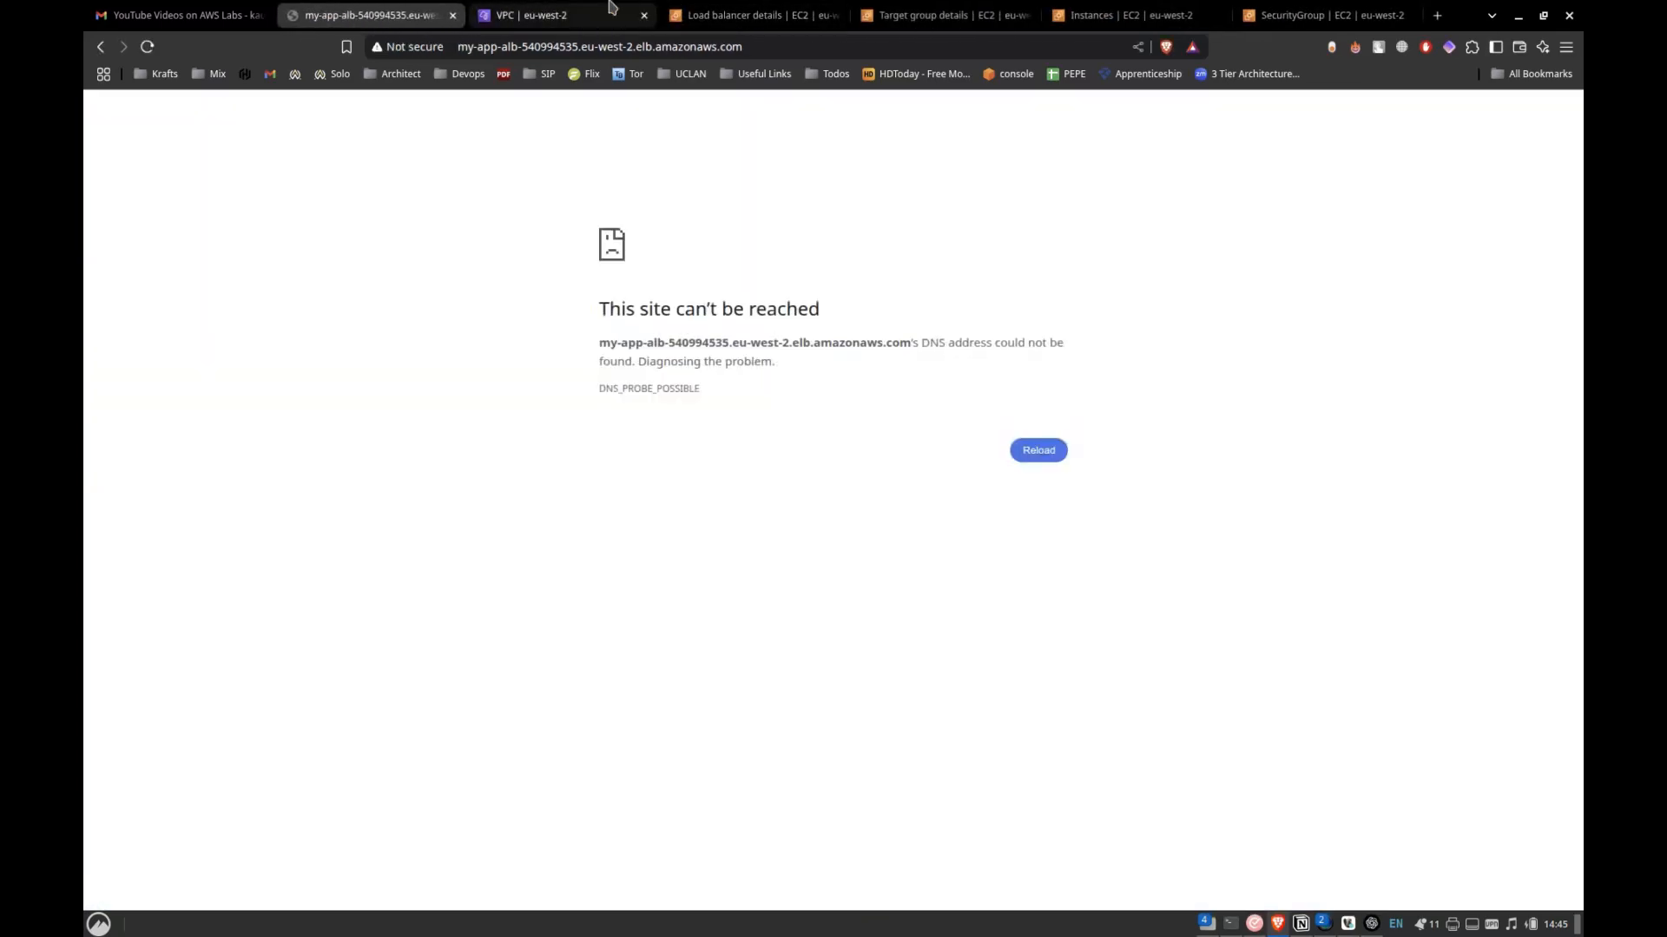
# Return to the my-app-alb details and refresh them to check the provisioning status.
pyautogui.click(704, 10)
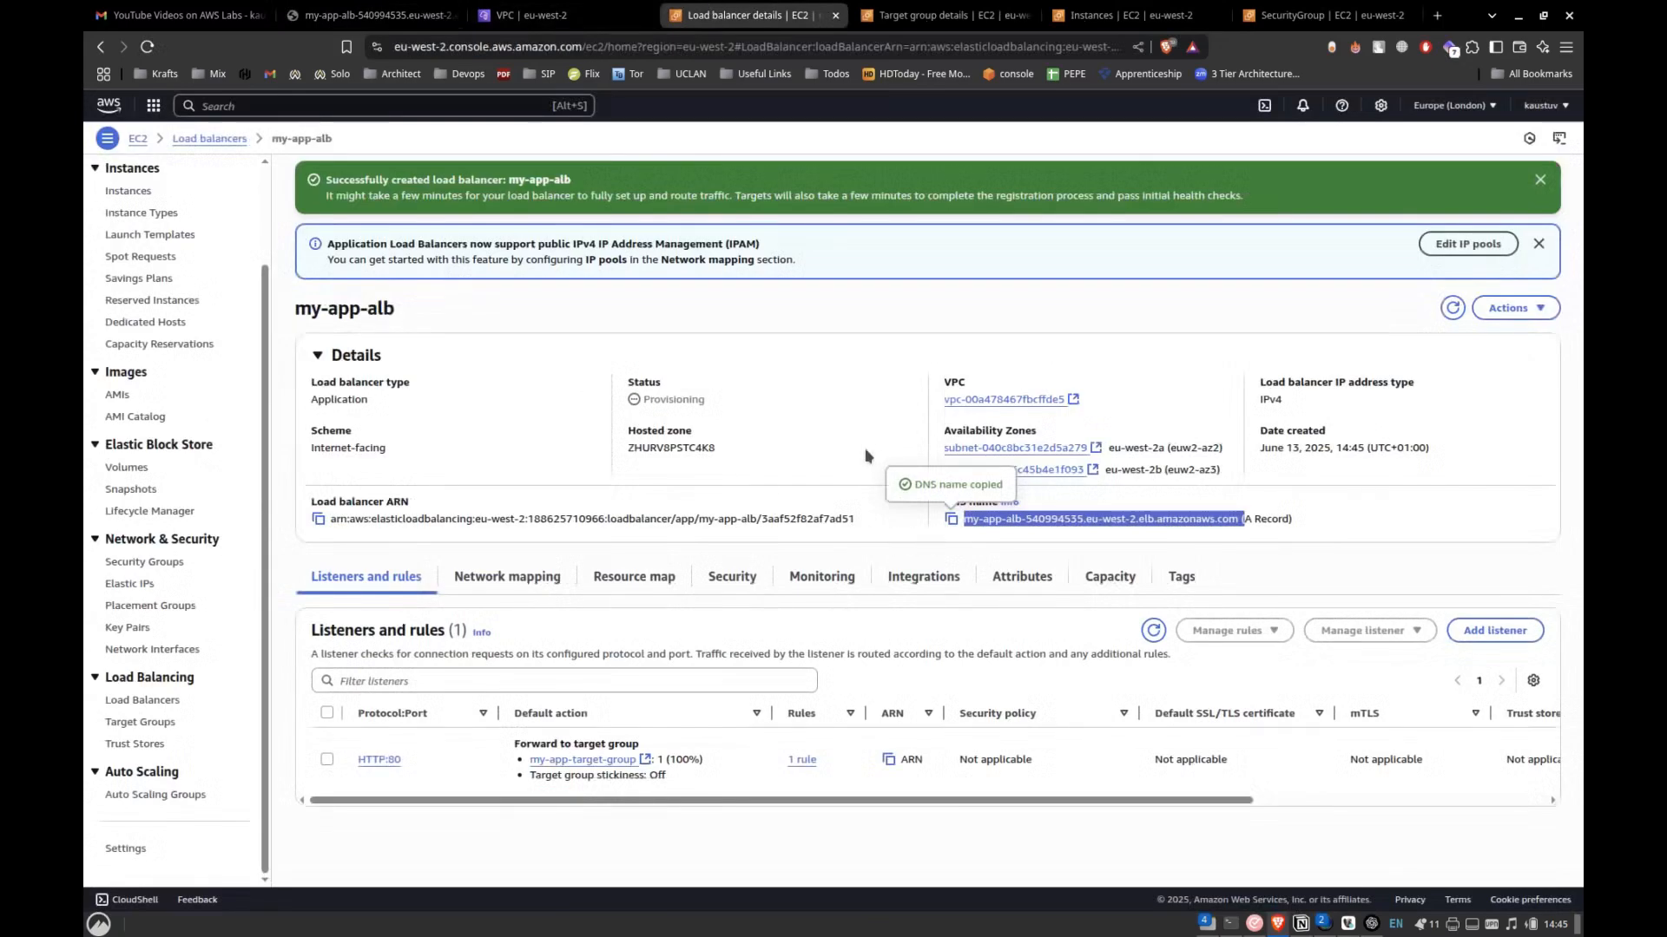
pyautogui.click(862, 440)
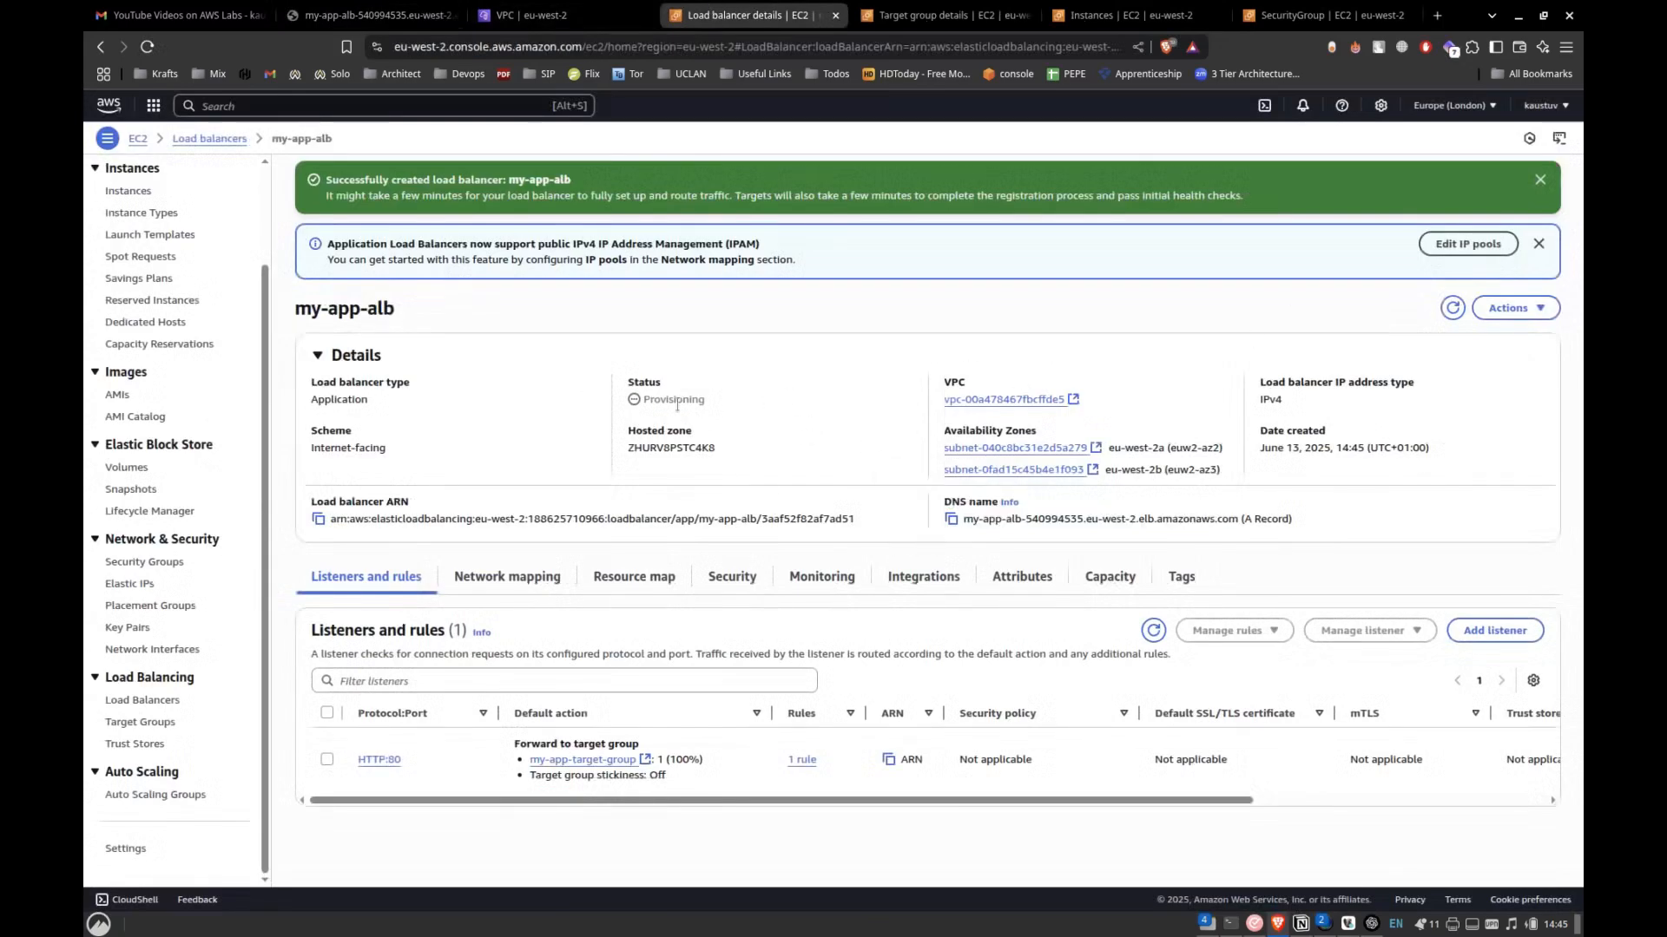
pyautogui.click(1447, 314)
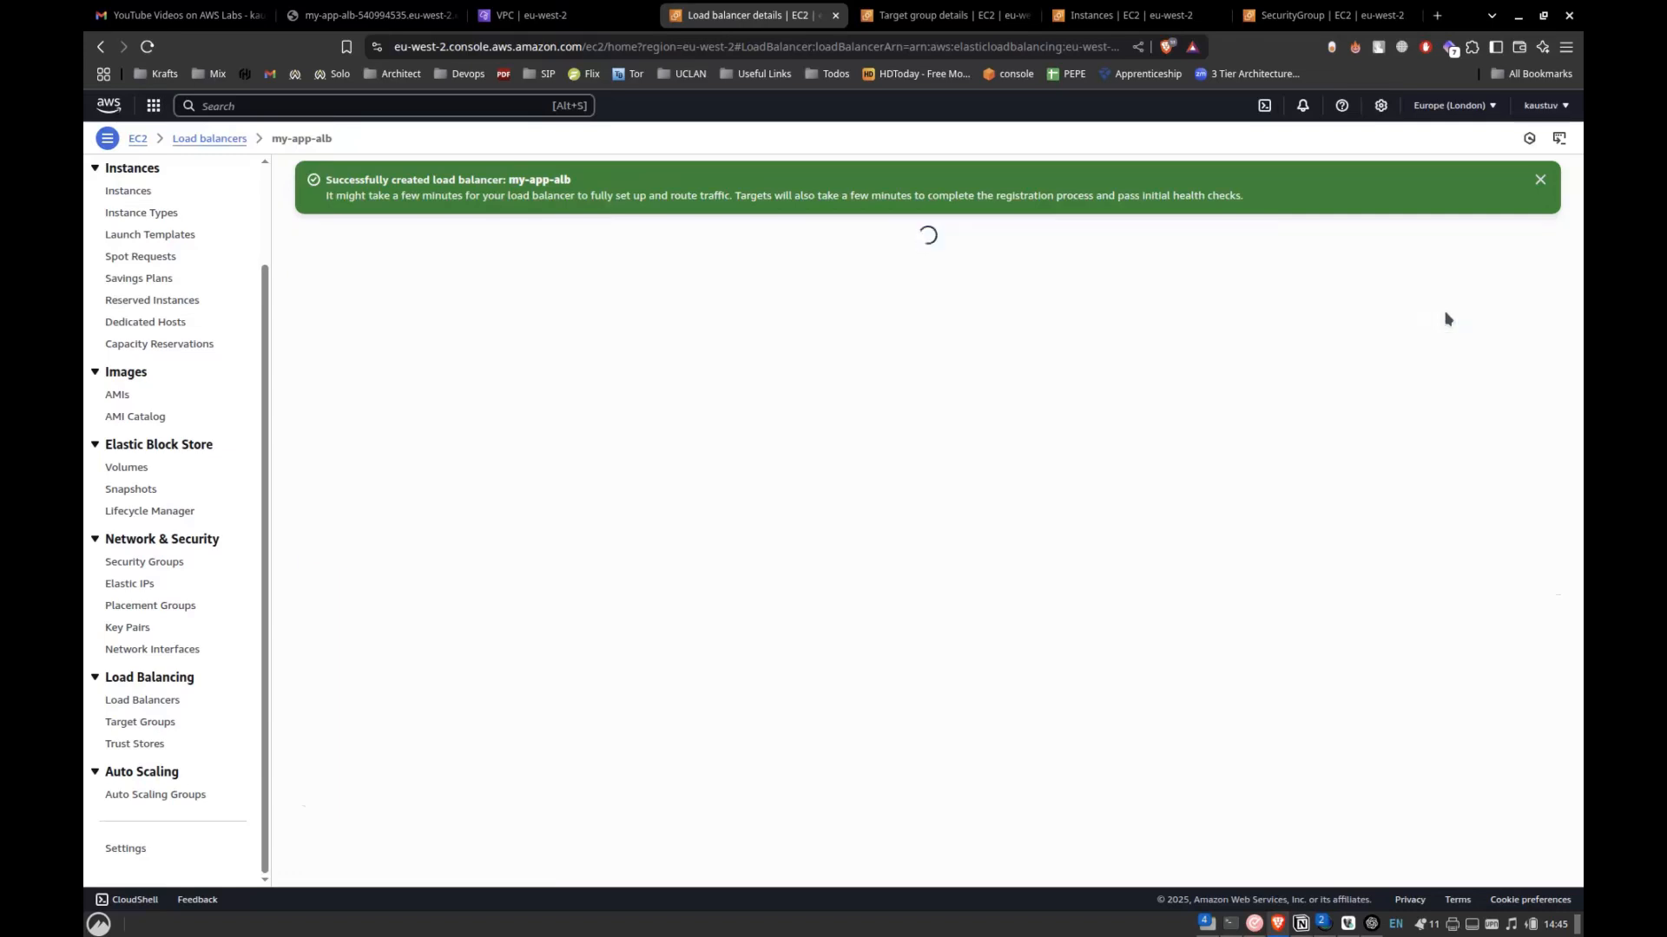
# Switch to the Notion lab notes and review the Step 4 Auto Scaling Group instructions and the architecture diagram.
pyautogui.hotkey('alt', 'Tab')
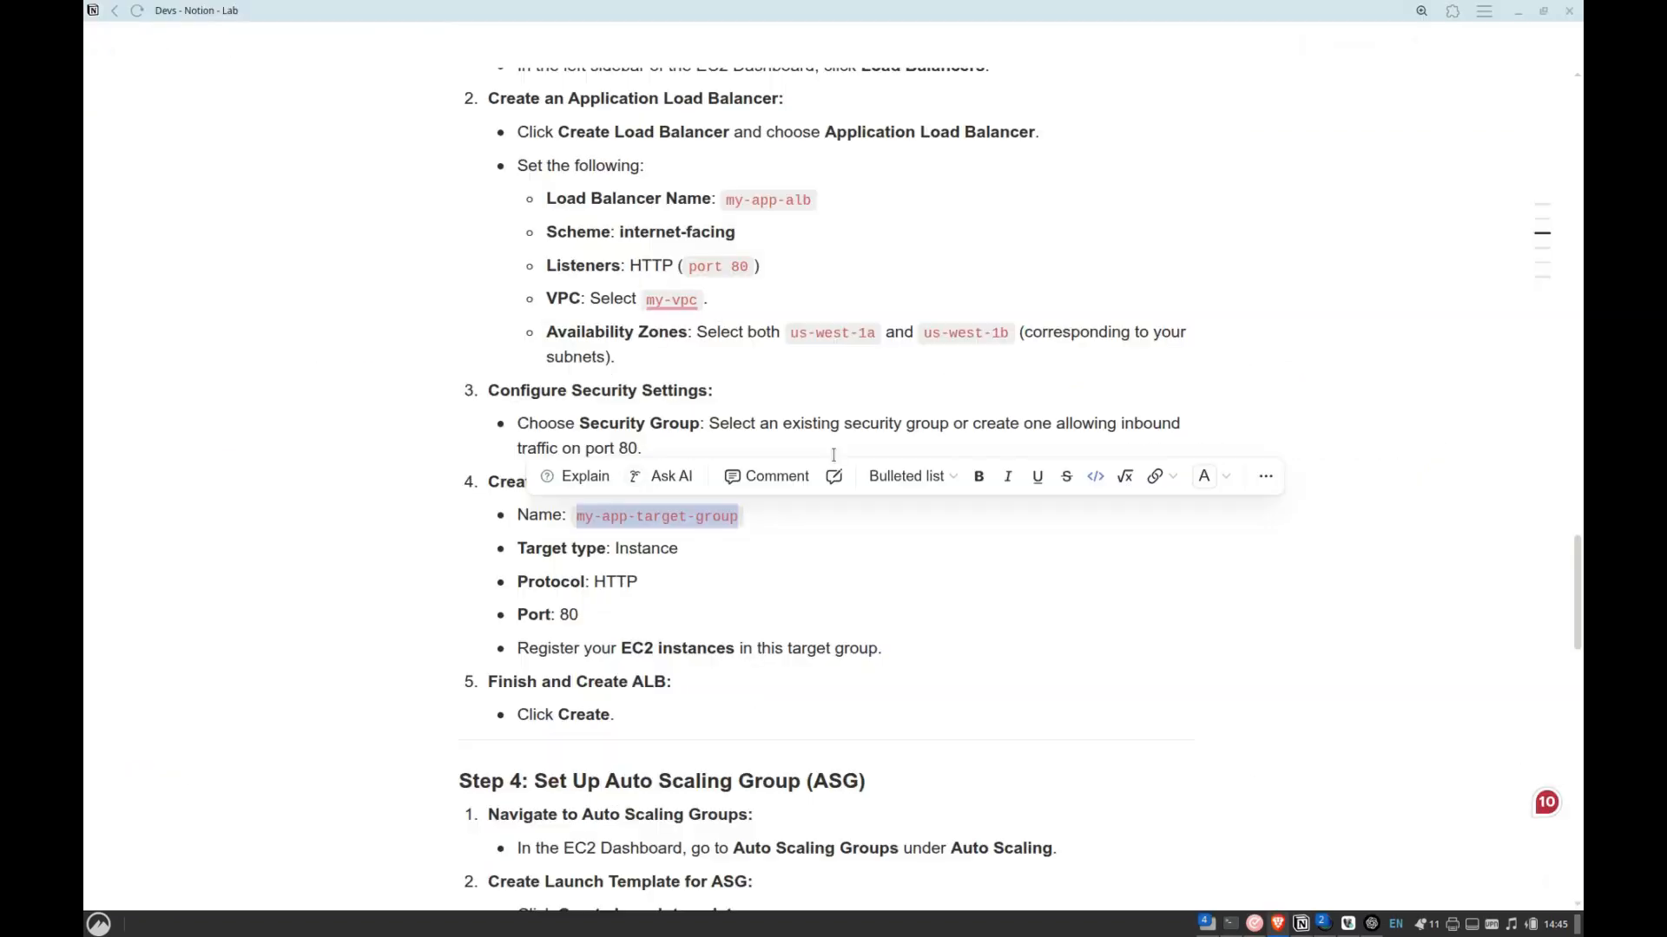
pyautogui.scroll(-5, 487, 688)
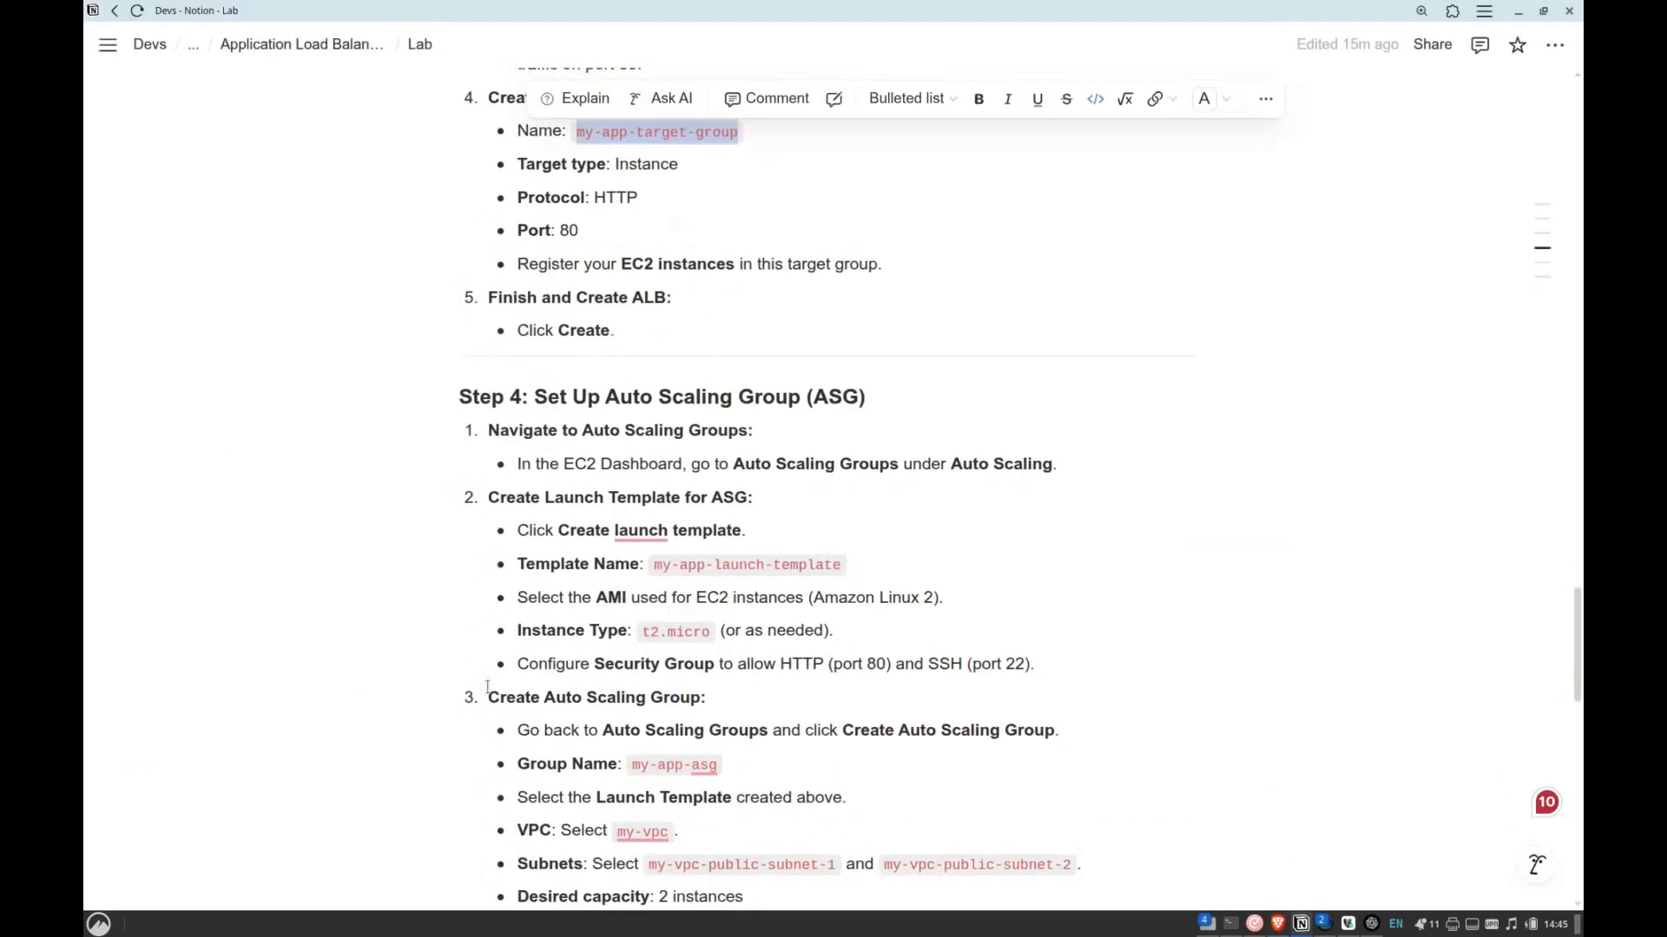
pyautogui.scroll(-1, 487, 688)
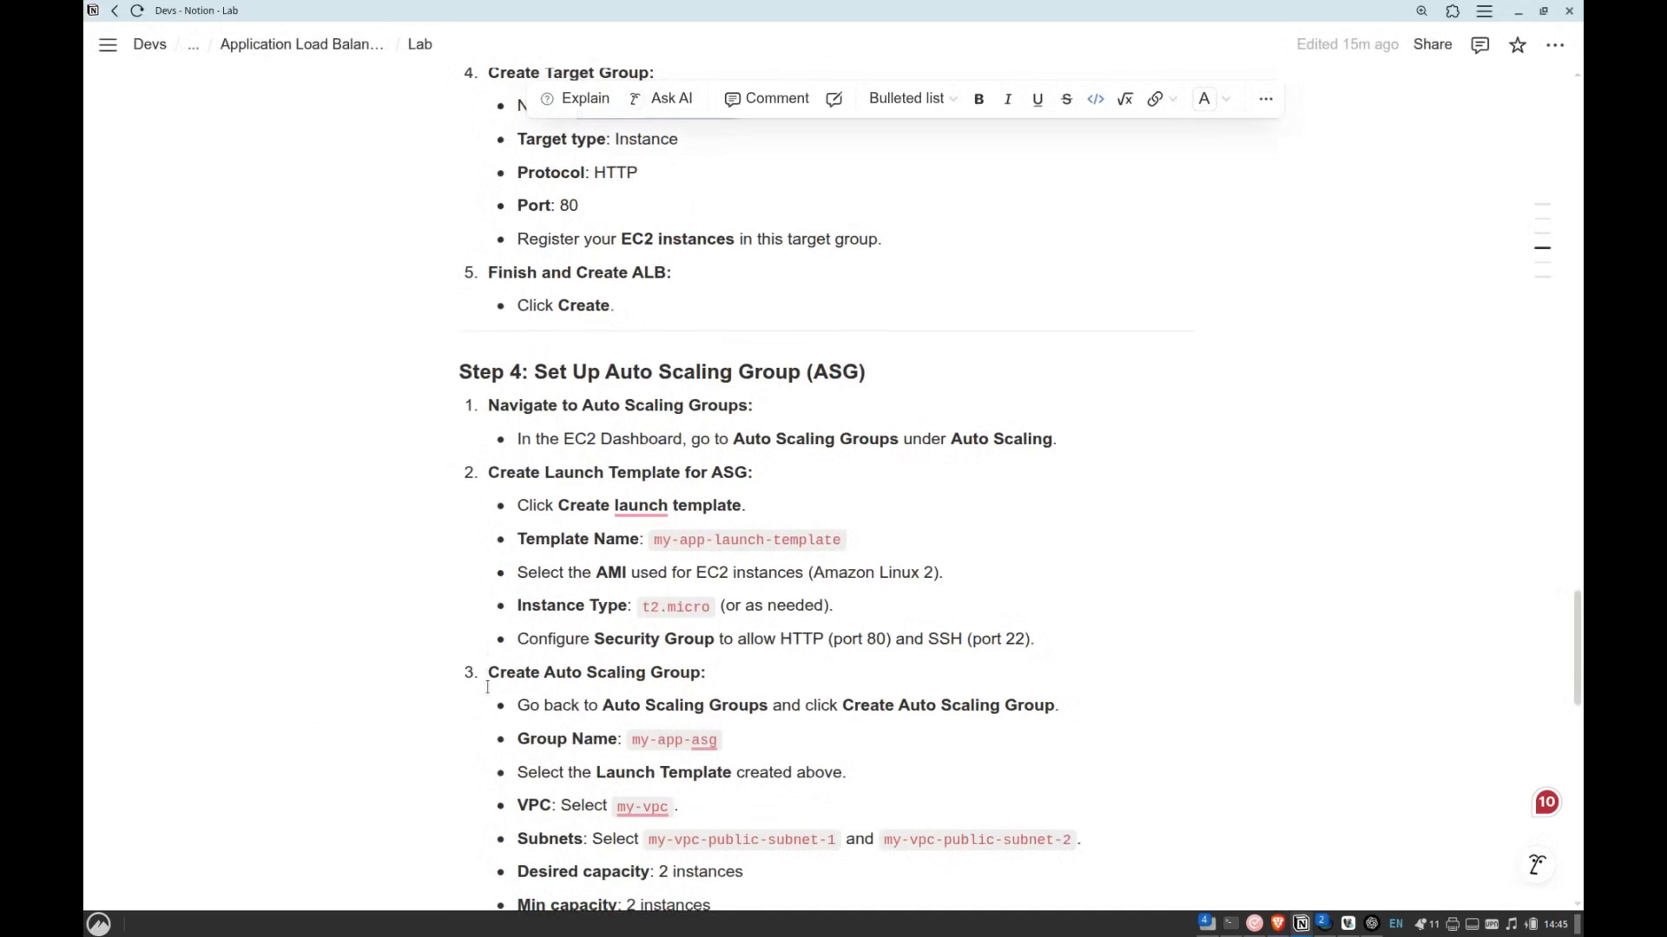
pyautogui.hotkey('alt', 'Tab')
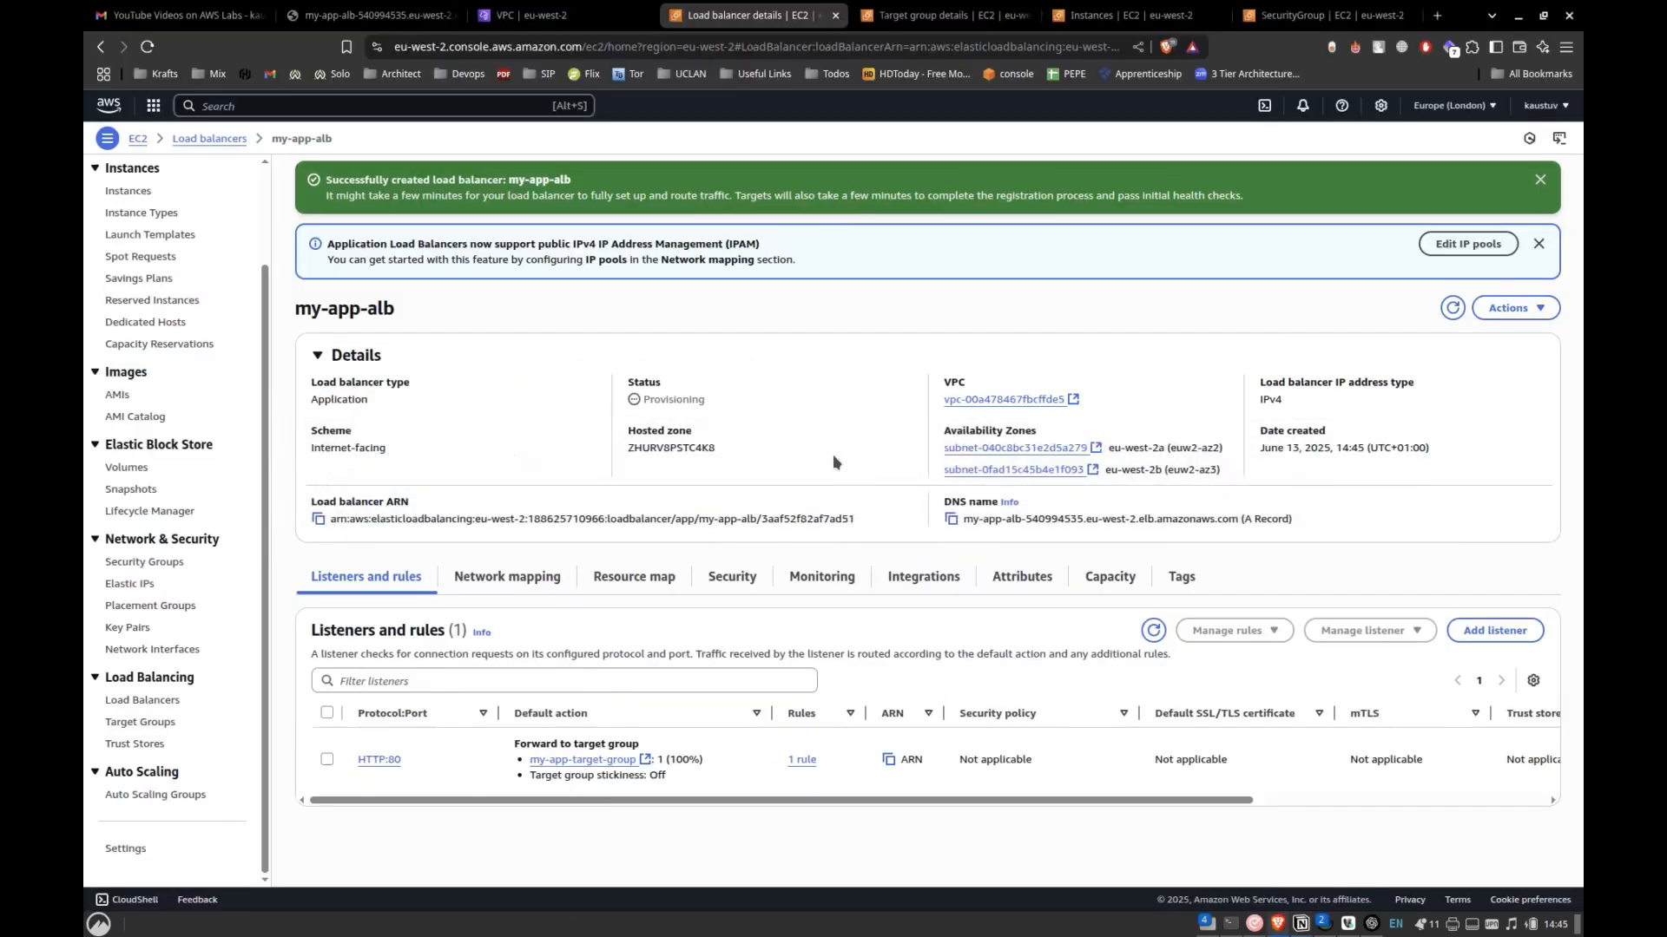
pyautogui.hotkey('alt', 'Tab')
pyautogui.hotkey('alt', 'Tab')
pyautogui.hotkey('alt', 'Tab')
pyautogui.scroll(15, 832, 457)
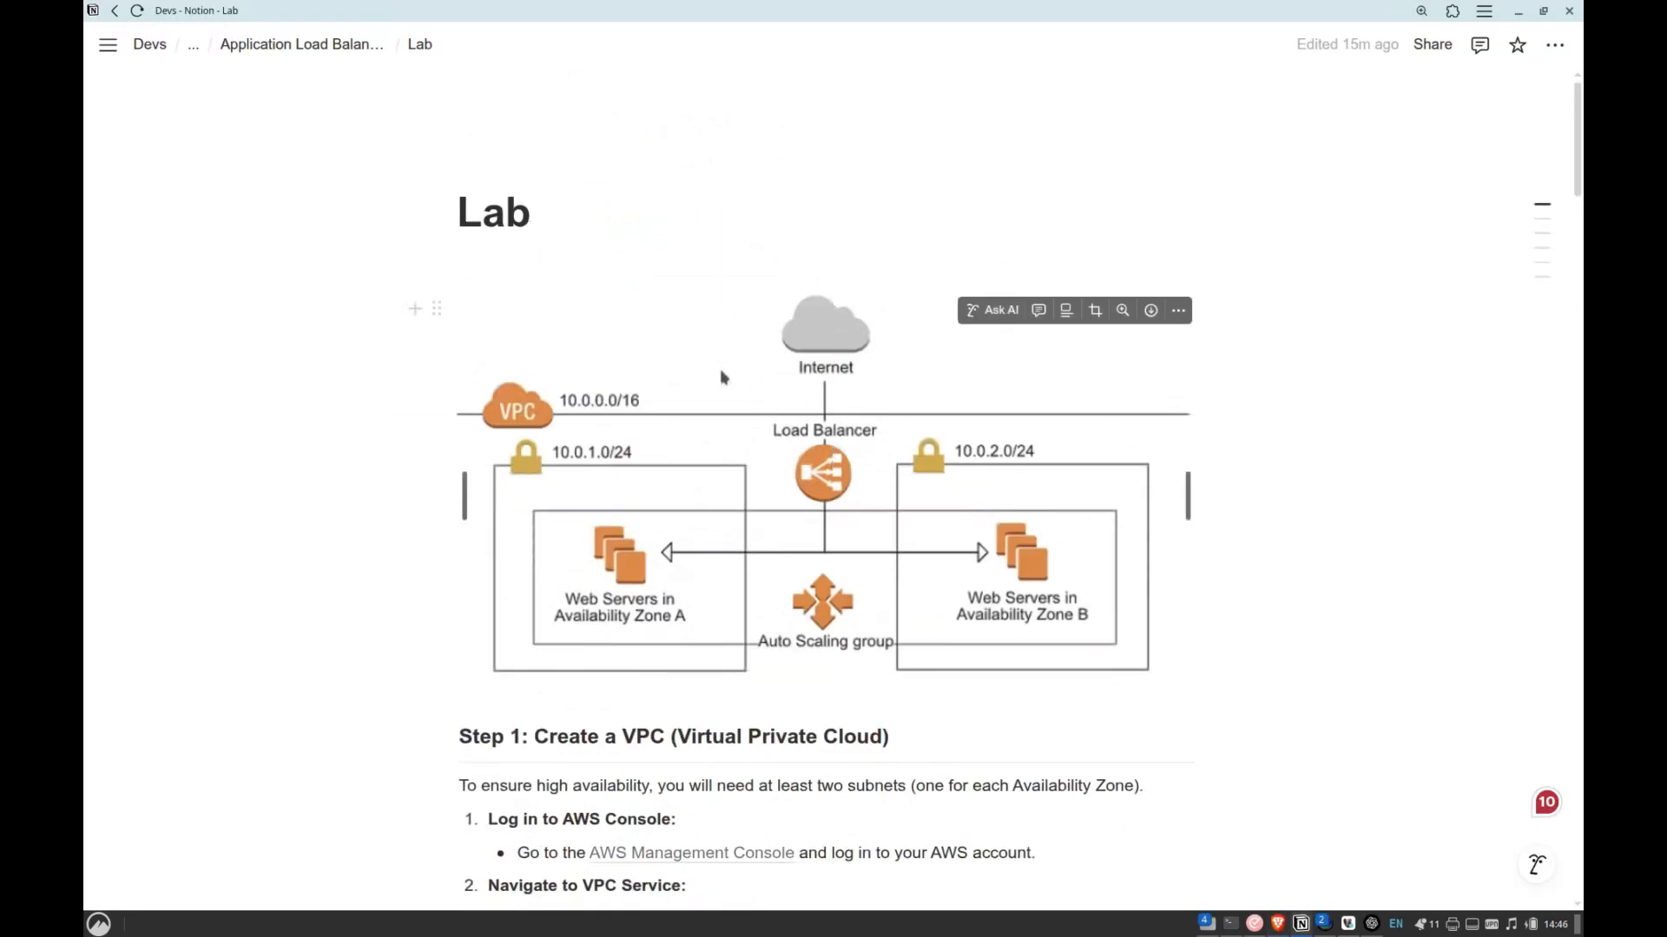
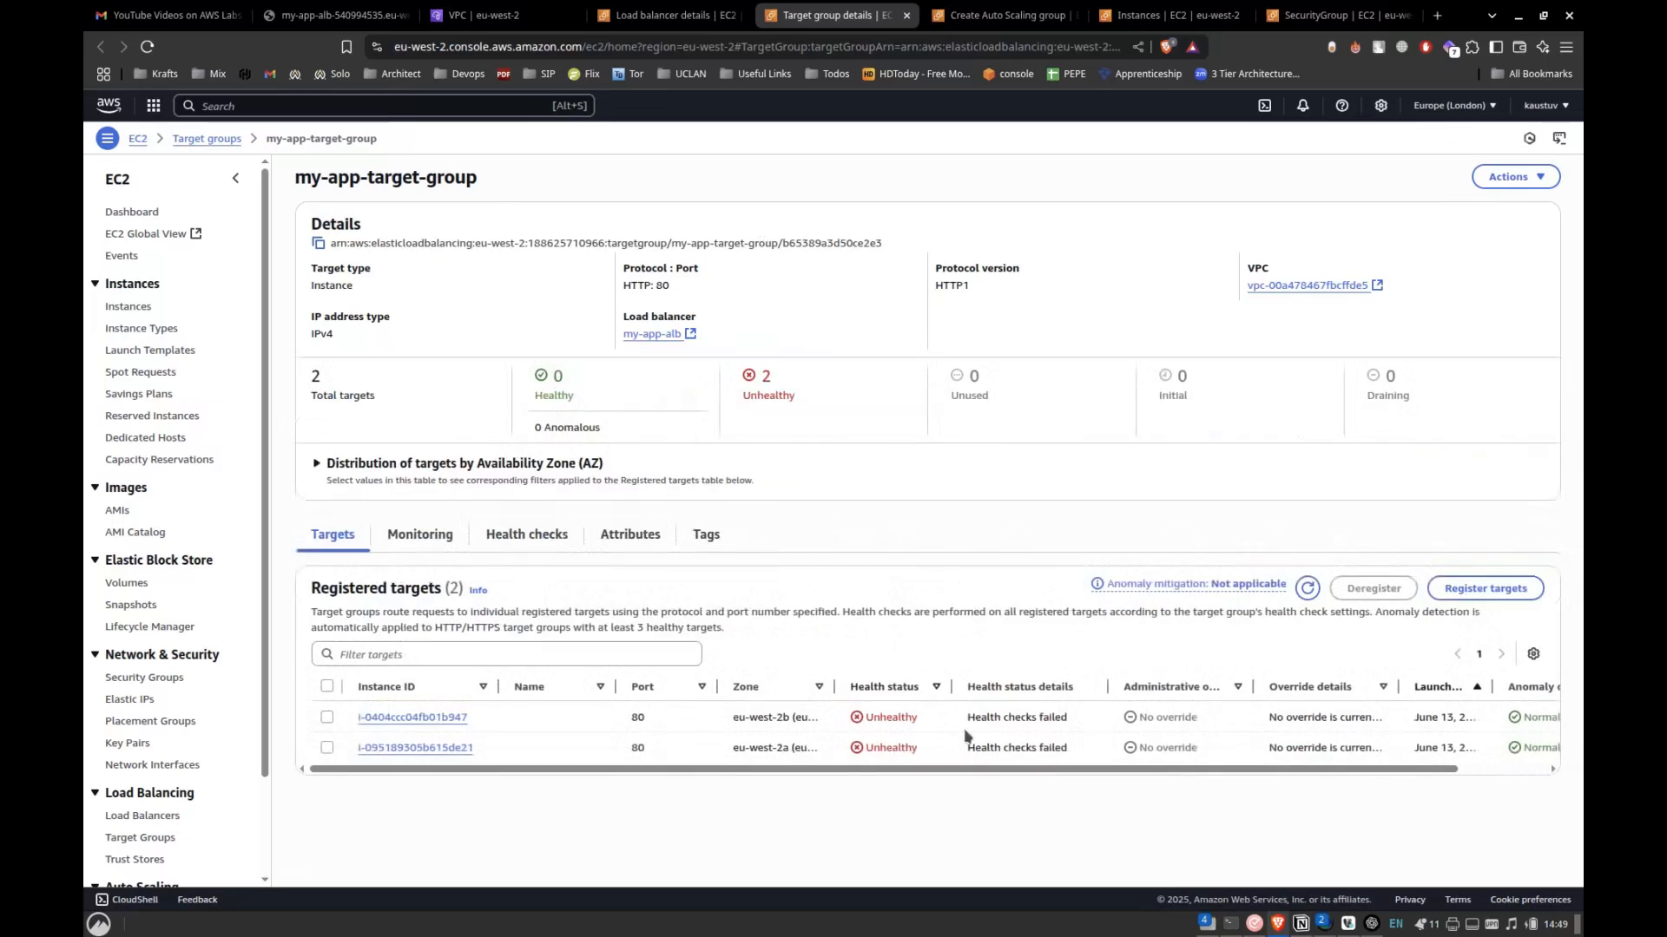
# Examine the health status of the registered targets in my-app-target-group and glance at the Auto Scaling group setup.
pyautogui.hscroll(2, 966, 736)
pyautogui.hscroll(-2, 967, 736)
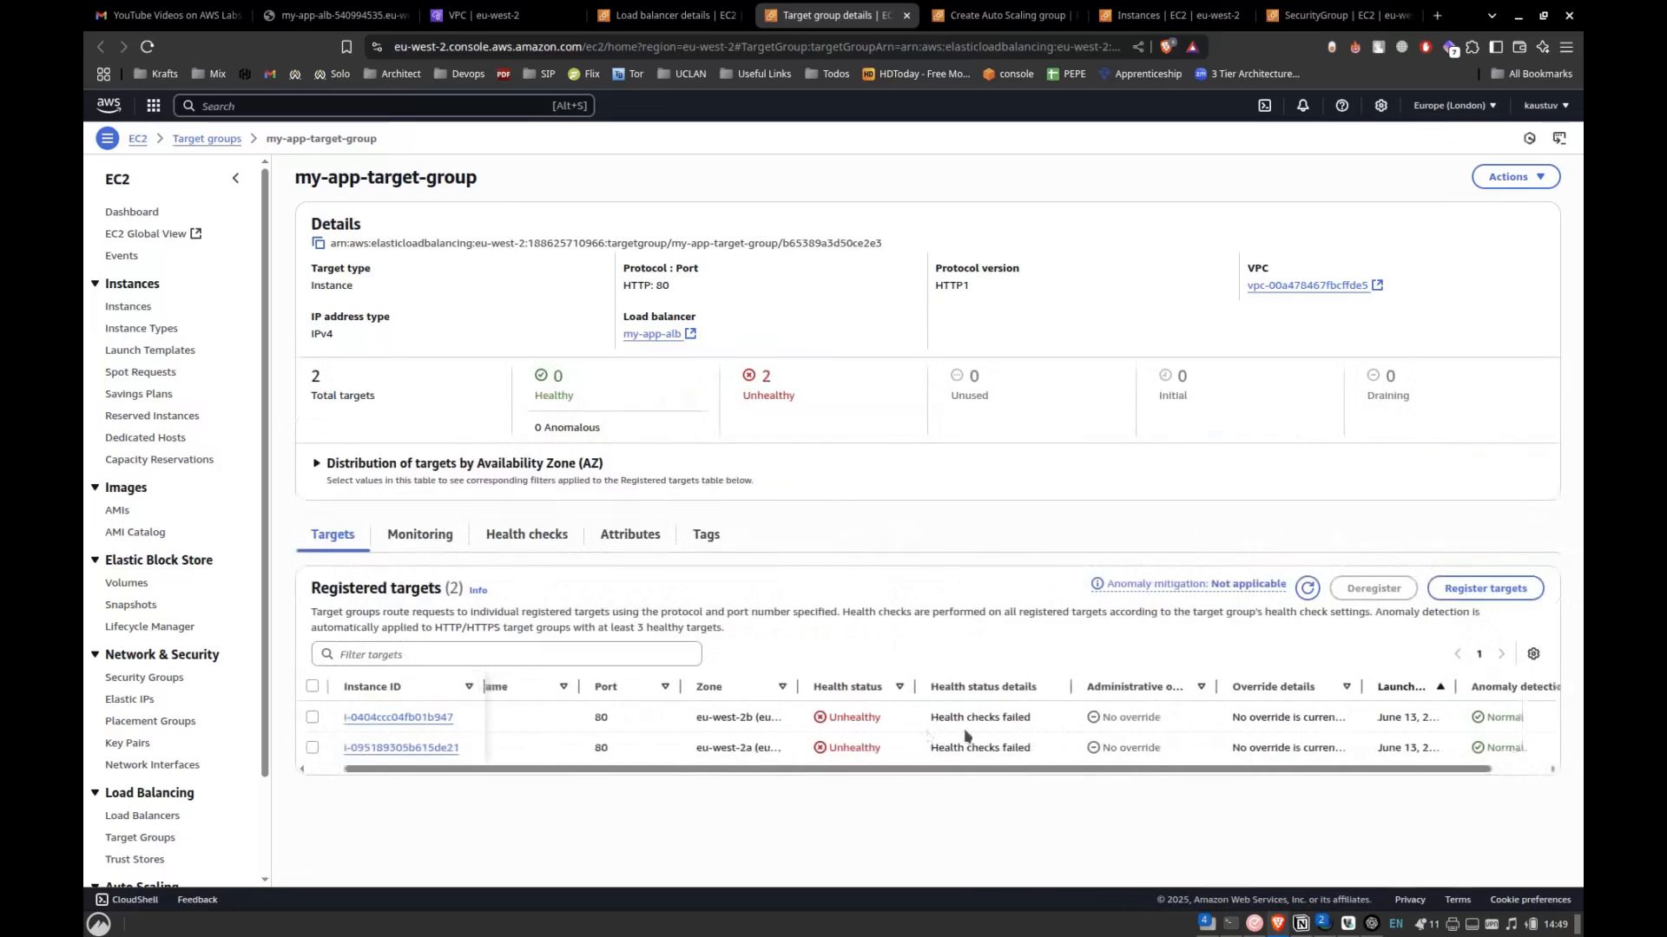
pyautogui.click(1003, 19)
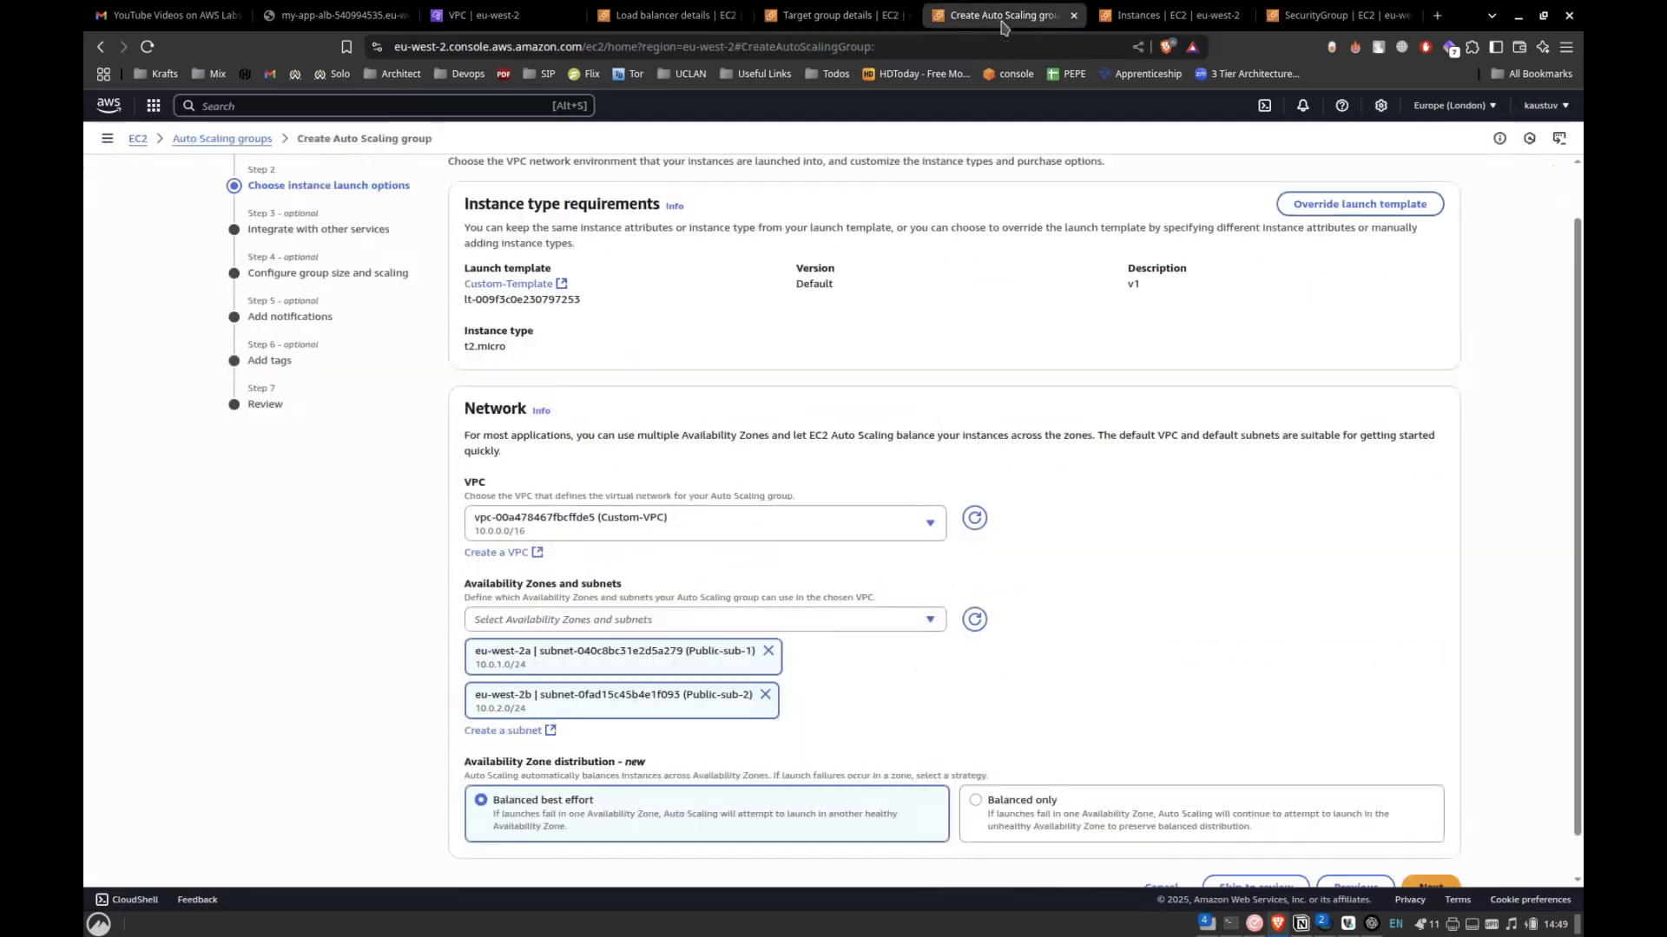
pyautogui.click(833, 15)
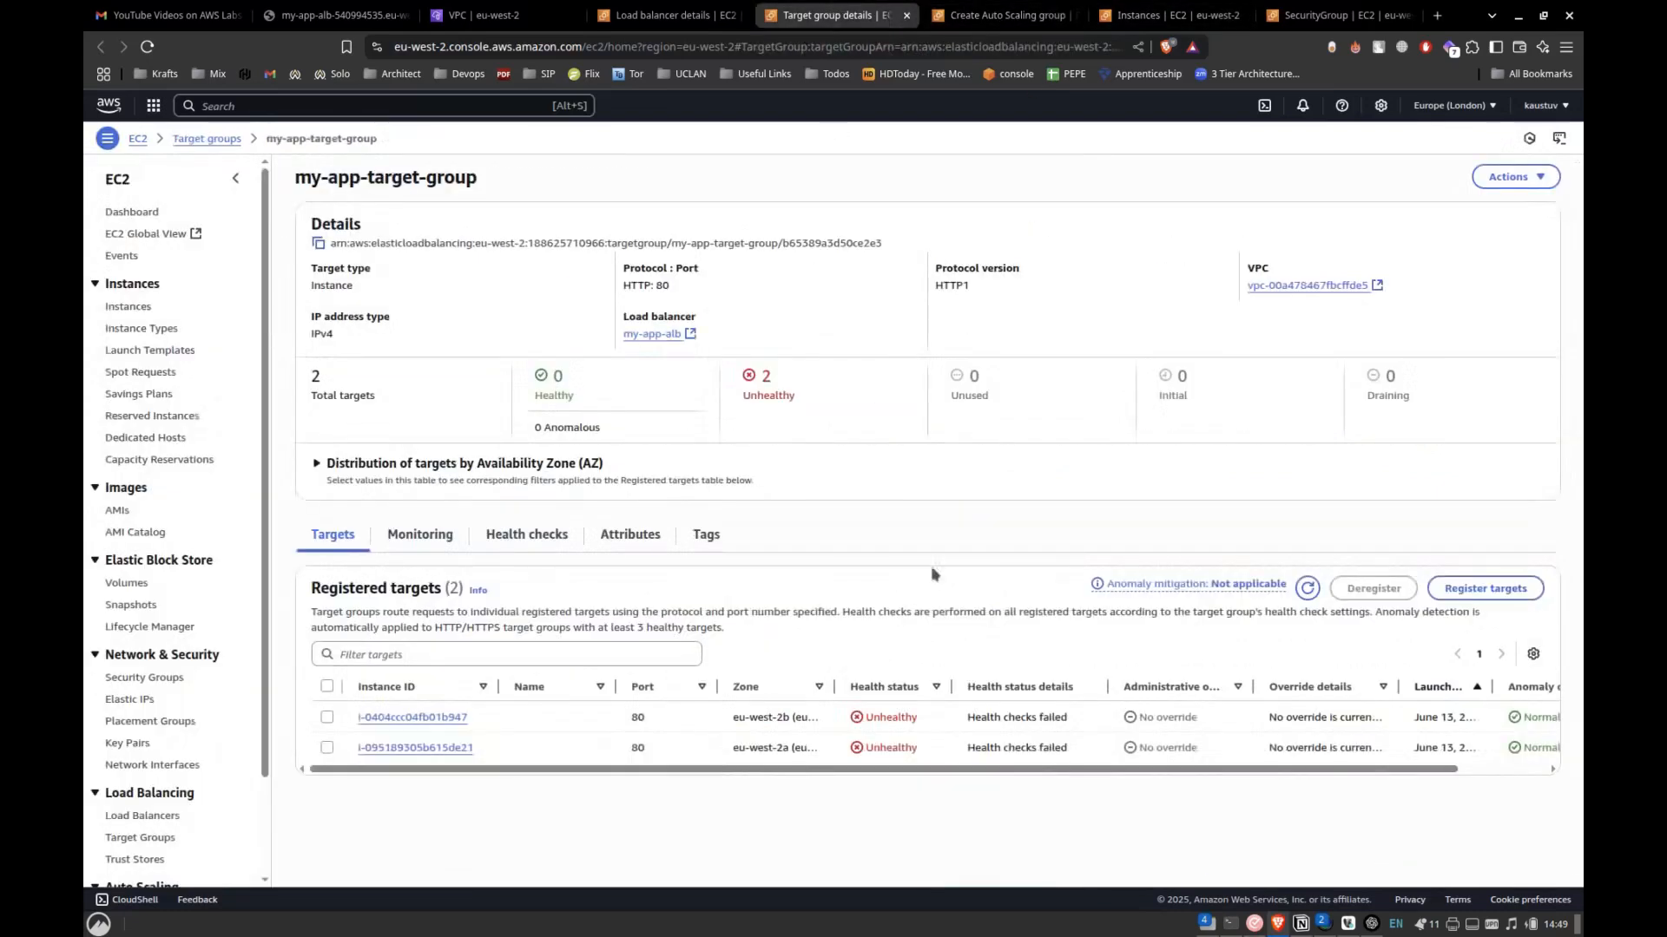
# Copy the my-app-alb DNS name, open it in a new browser tab, and reload the page several times.
pyautogui.click(668, 15)
pyautogui.click(953, 519)
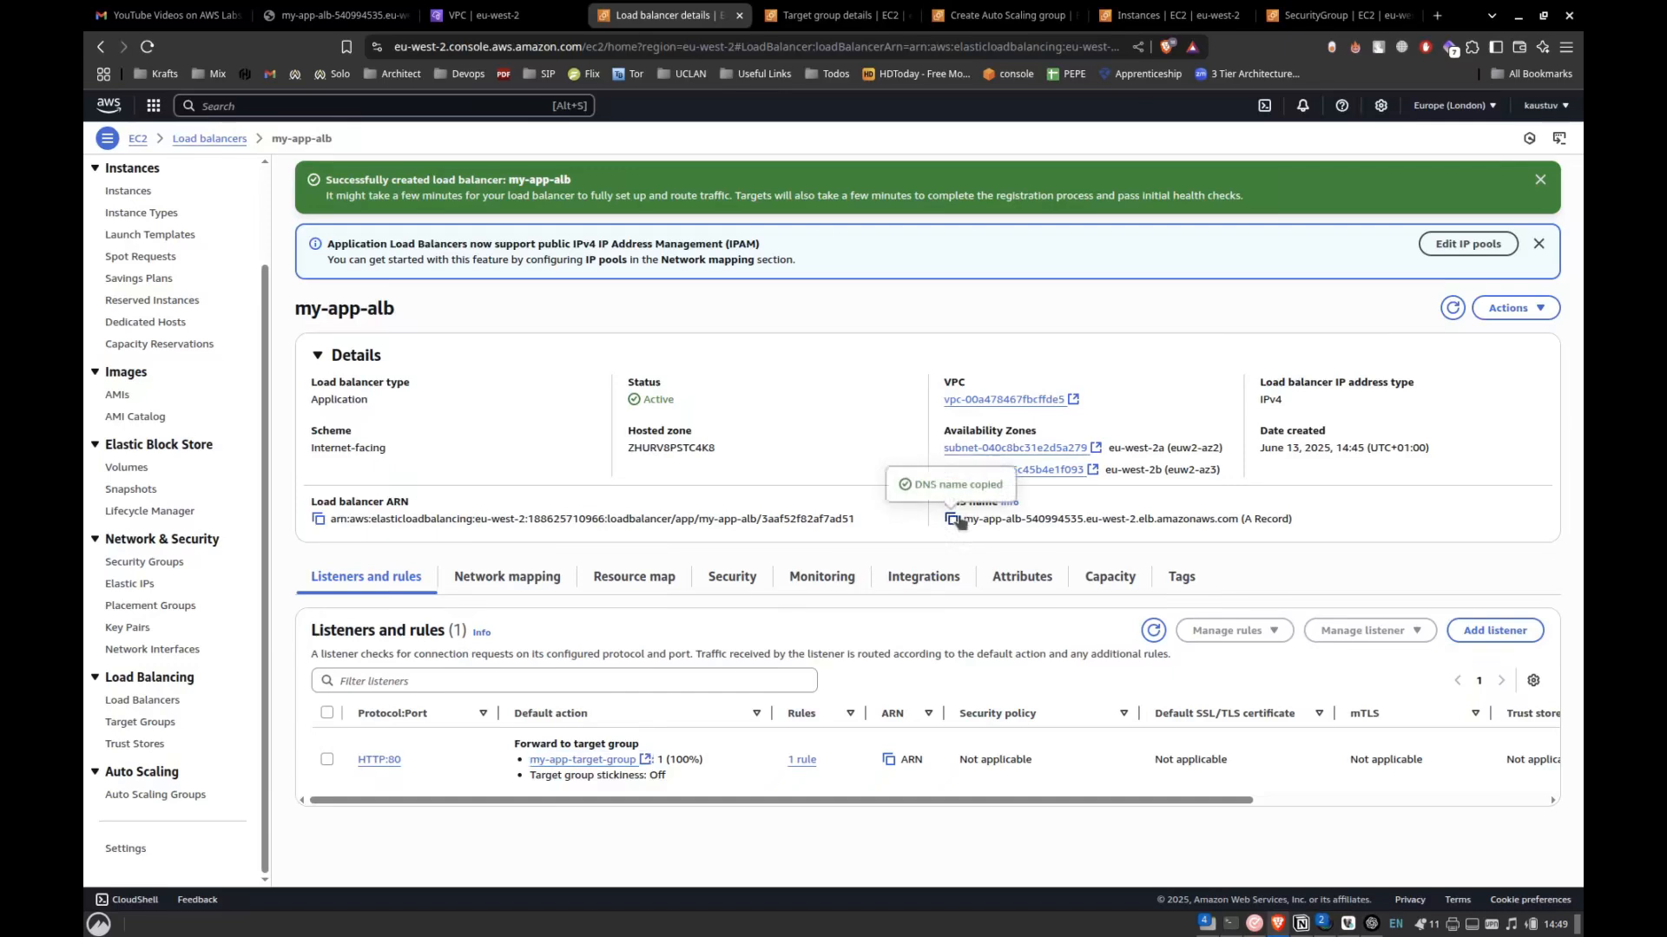
pyautogui.hotkey('ctrl', 't')
pyautogui.hotkey('ctrl', 'v')
pyautogui.press('Return')
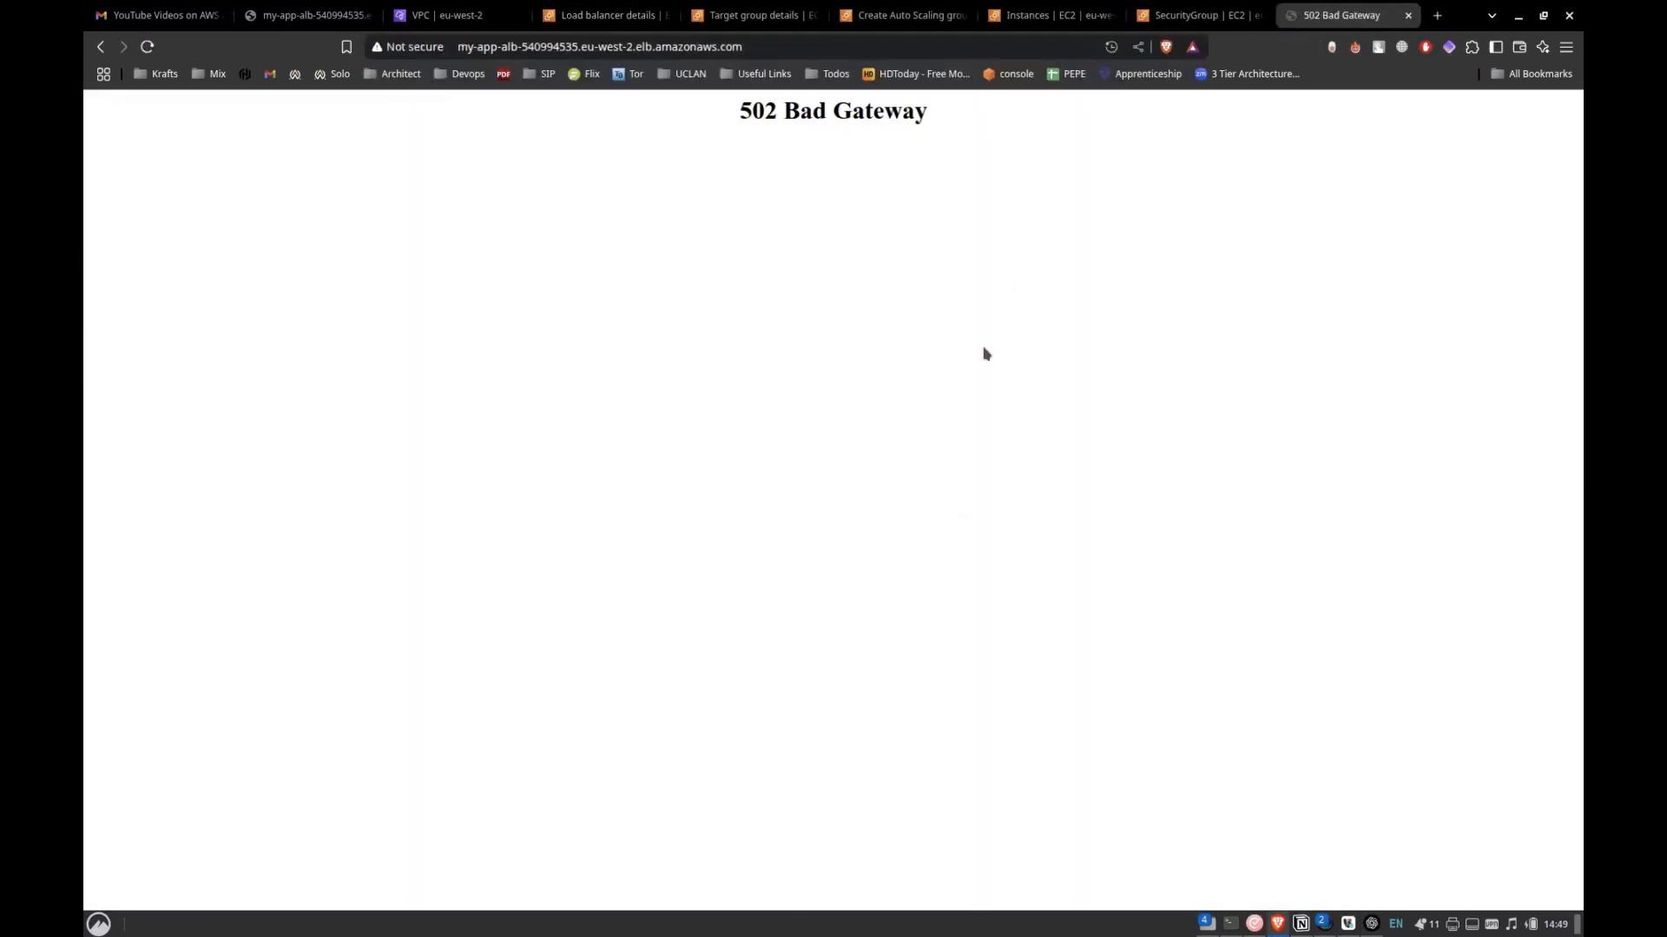
pyautogui.press('F5')
pyautogui.press('F5')
pyautogui.press('F5')
pyautogui.press('F5')
pyautogui.press('F5')
# Return to my-app-target-group and expand the distribution of targets by Availability Zone.
pyautogui.click(729, 10)
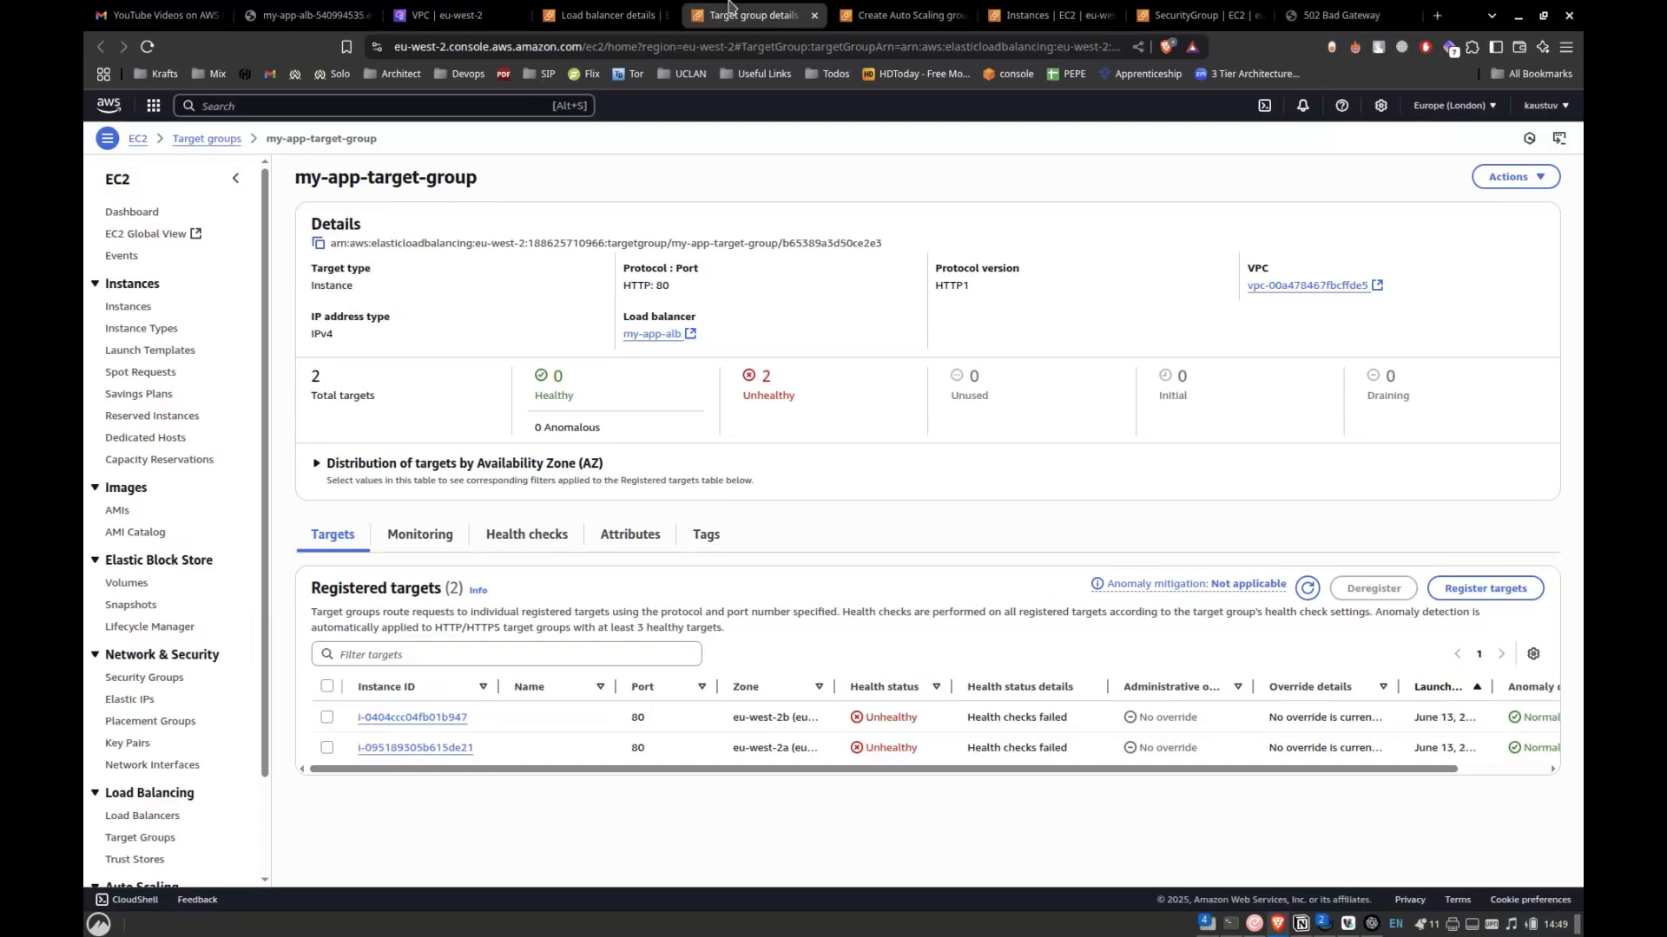
pyautogui.click(877, 490)
pyautogui.hotkey('alt', 'Tab')
pyautogui.hotkey('alt', 'Tab')
pyautogui.hotkey('alt', 'Tab')
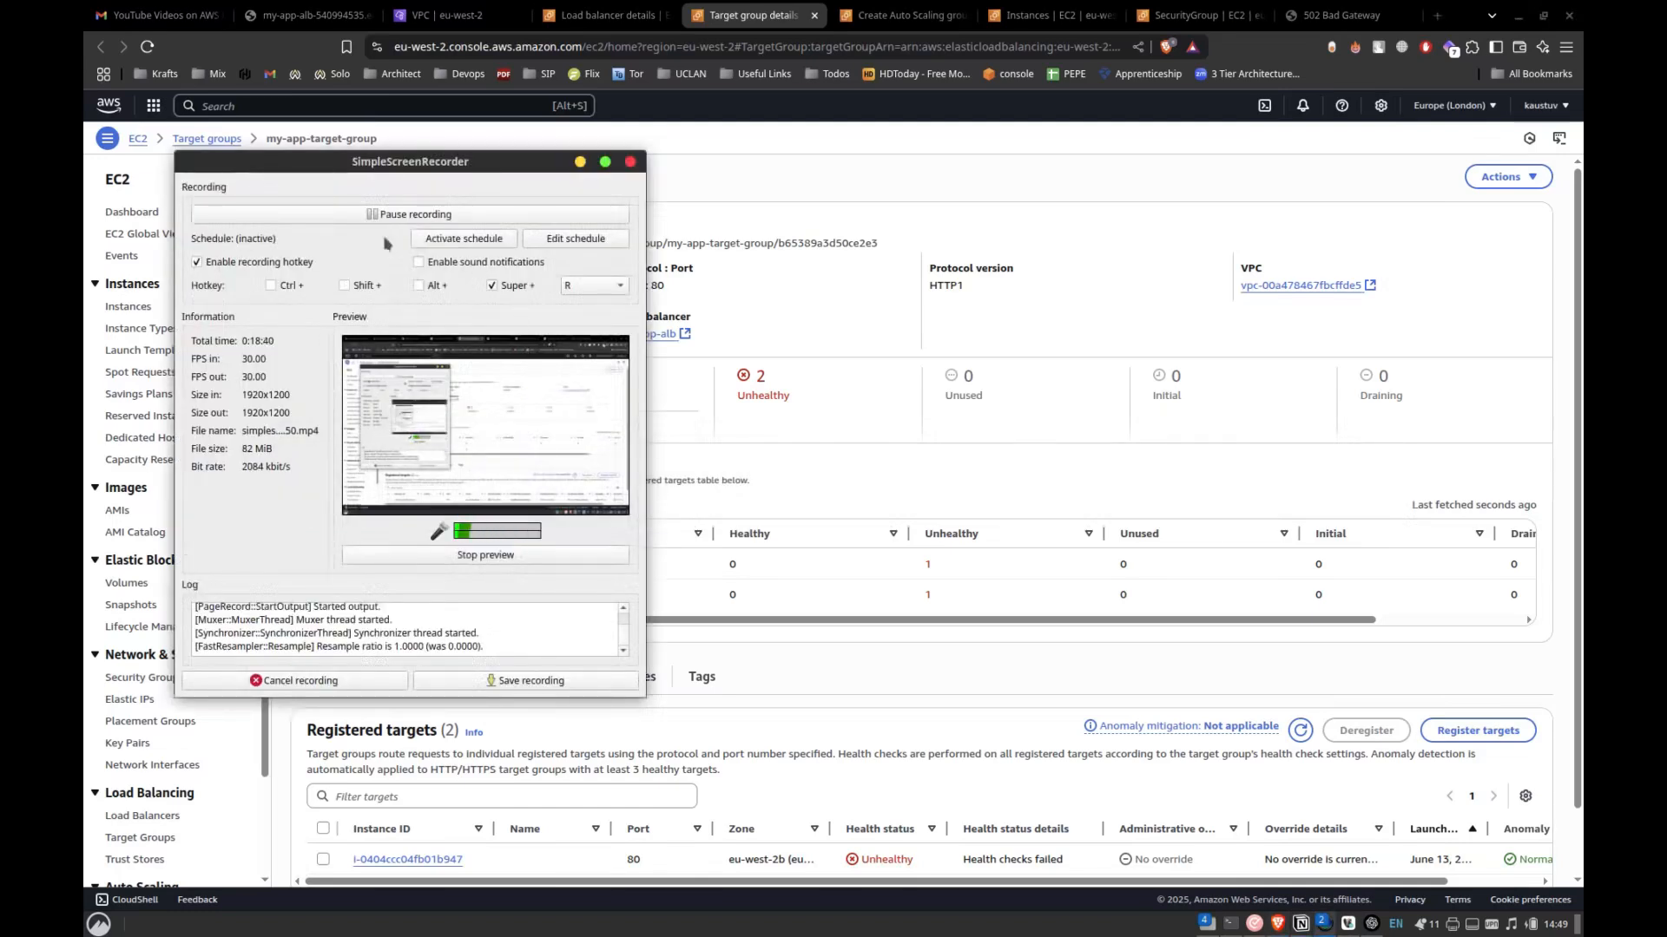
pyautogui.click(450, 214)
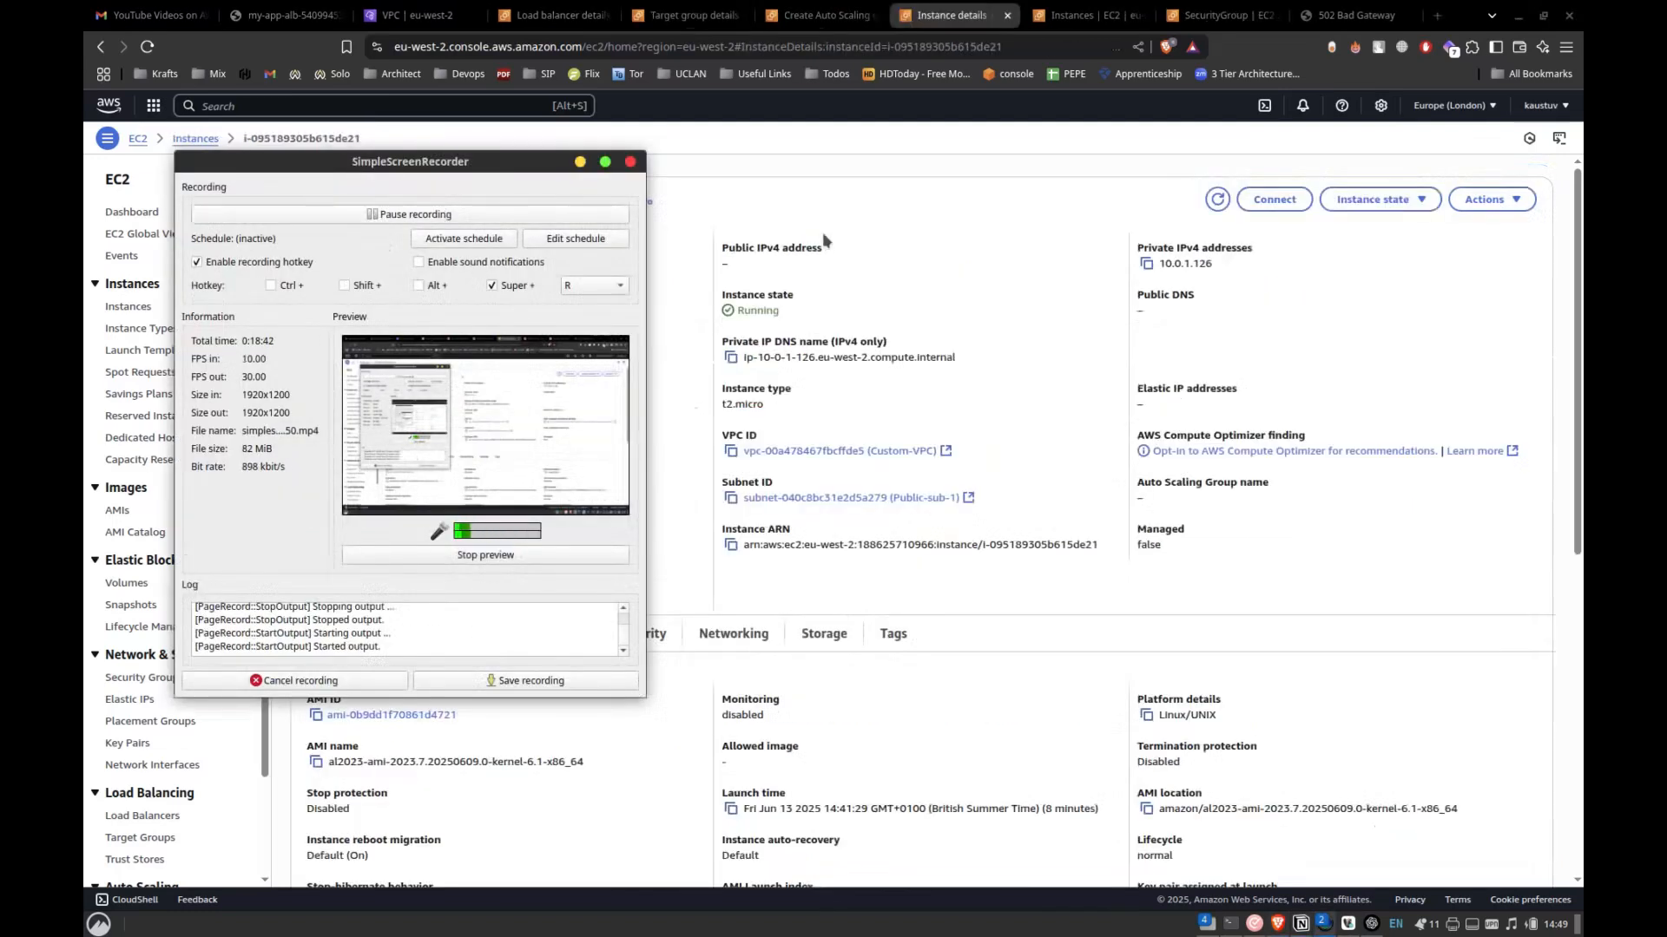
# Check the public IPv4 address field in the summary of the instance in Public-sub-1.
pyautogui.click(862, 193)
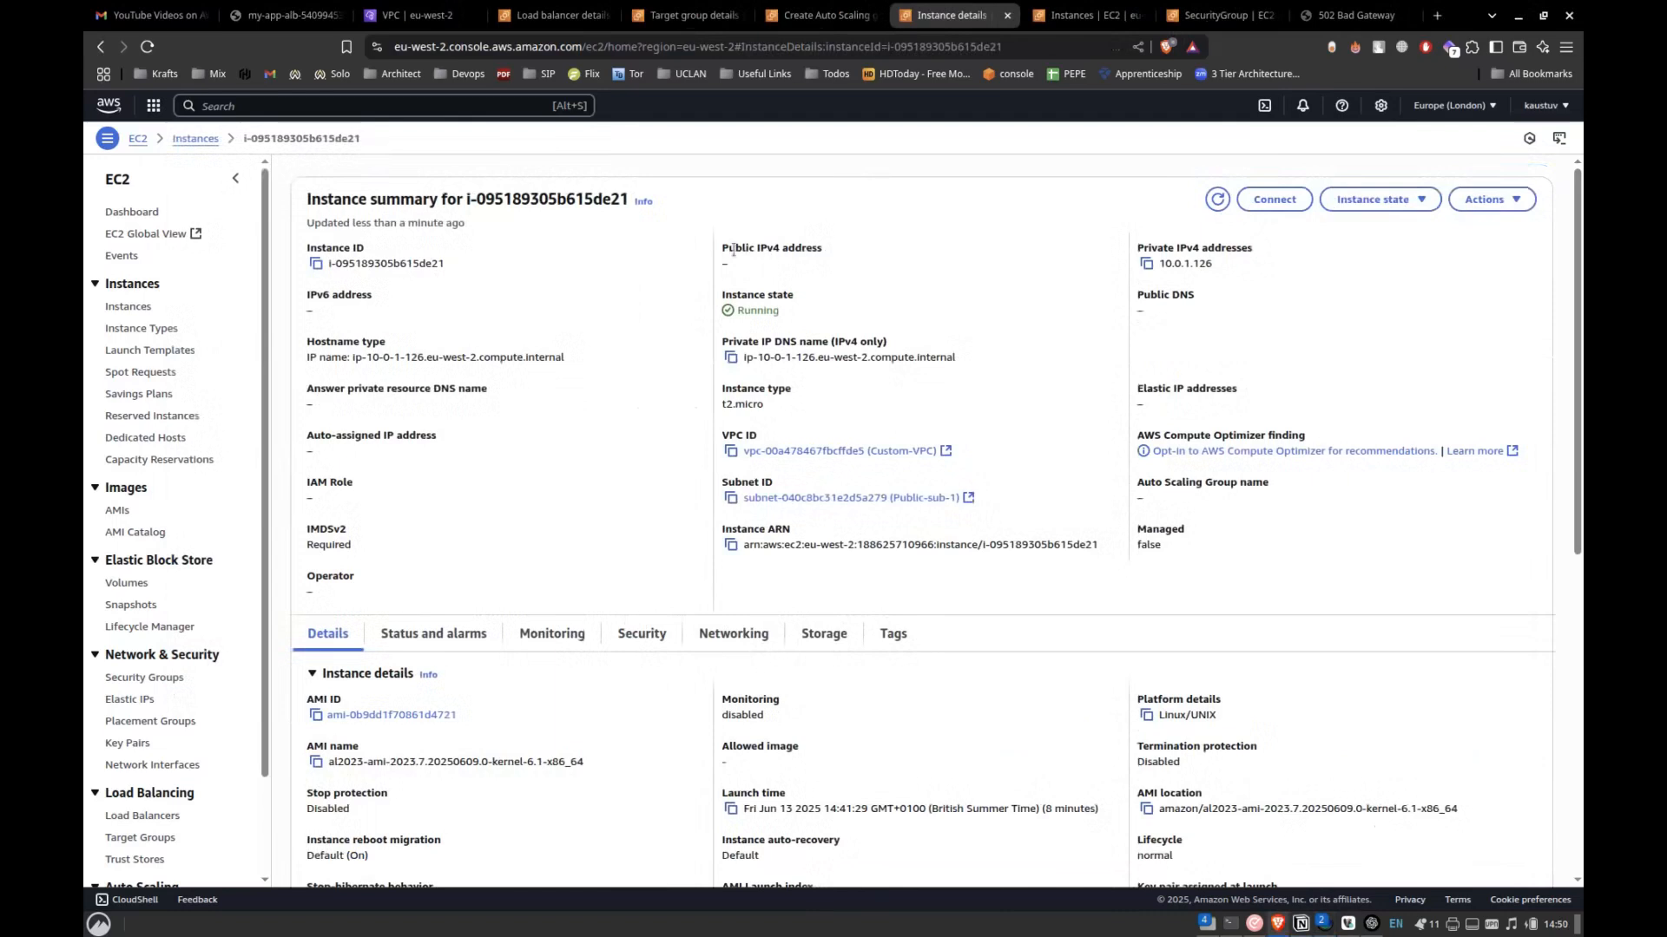
pyautogui.moveTo(722, 248); pyautogui.dragTo(805, 284)
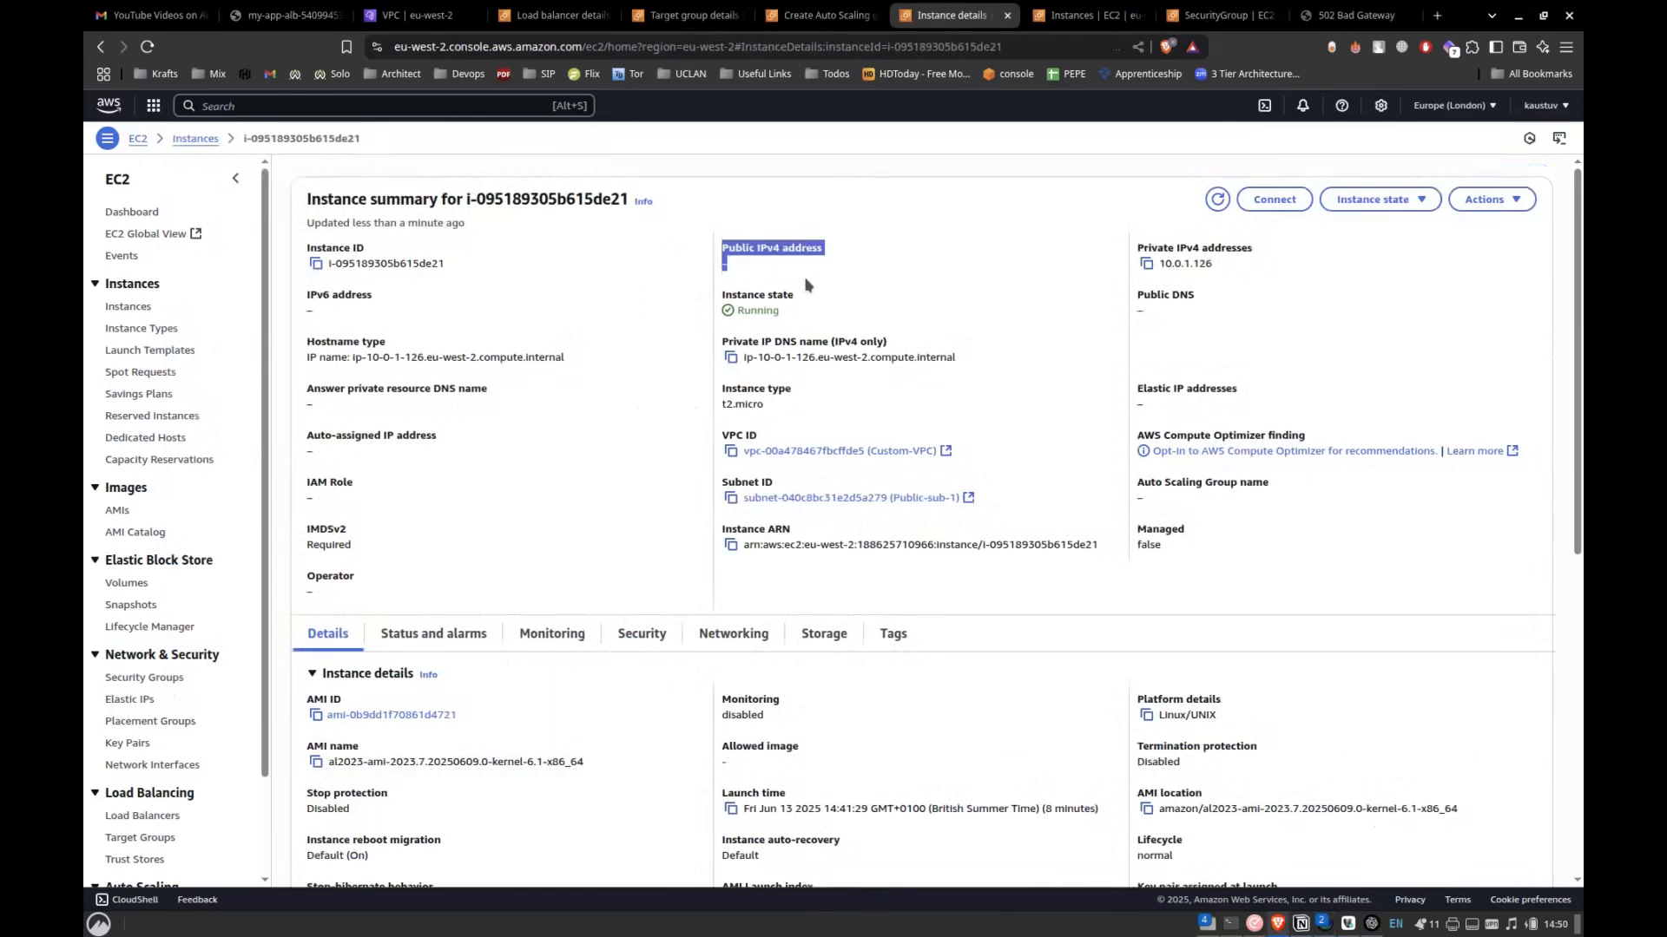
pyautogui.click(806, 284)
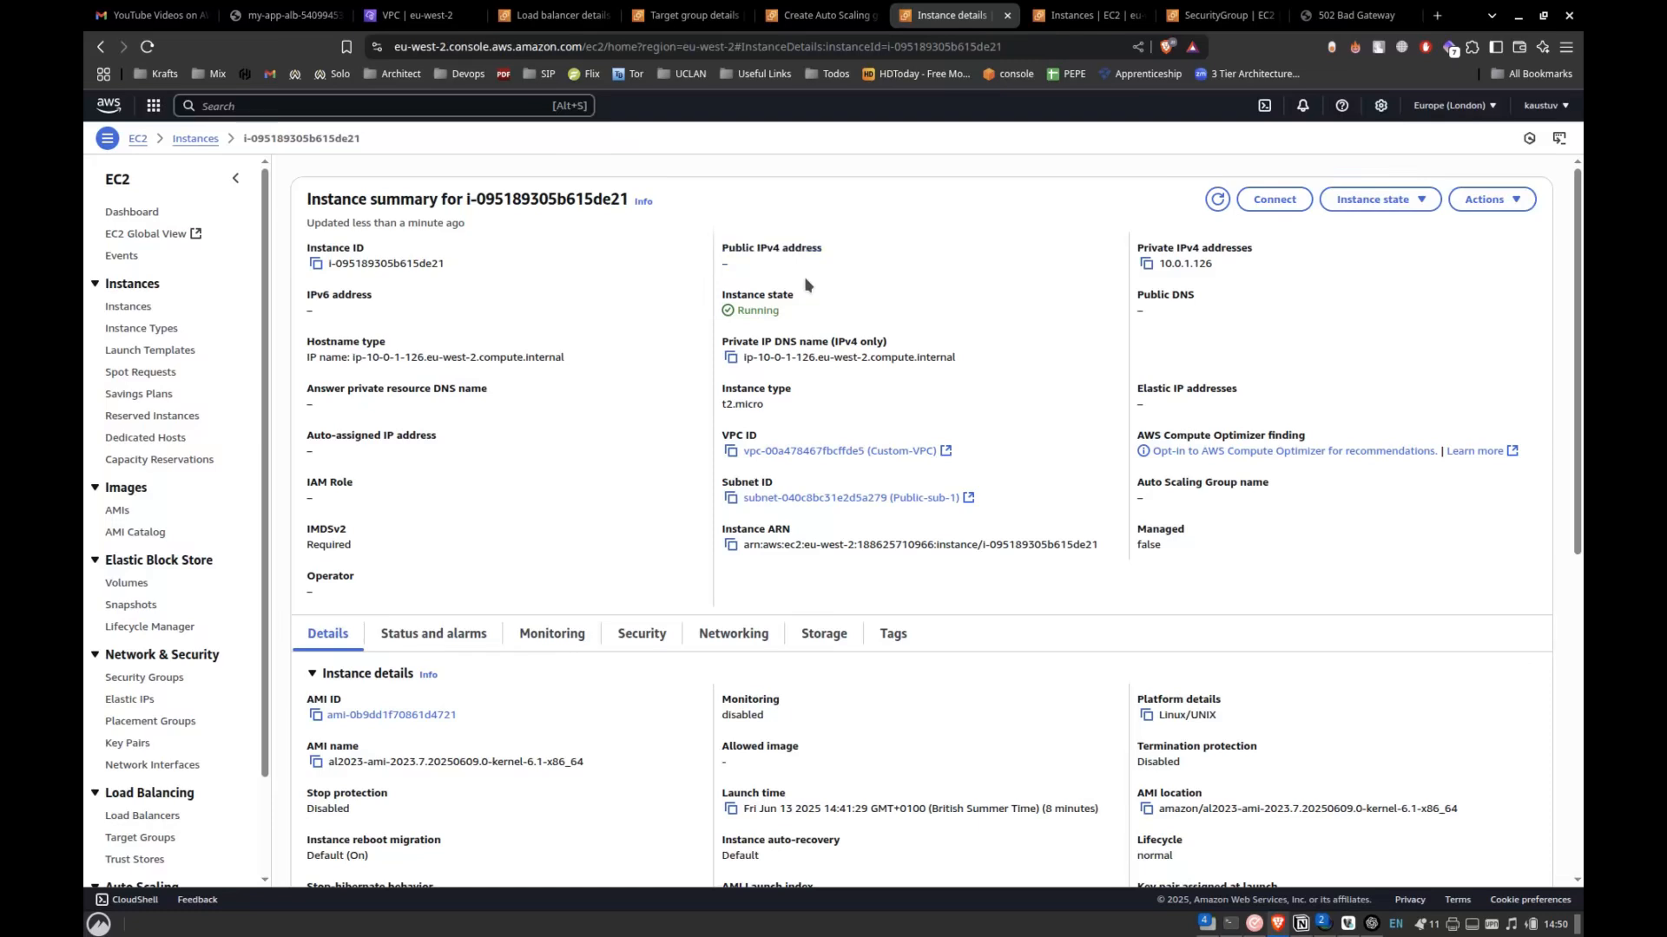
# Open the EC2 launch templates in a new browser tab and start creating a new version of Custom-Template.
pyautogui.click(785, 24)
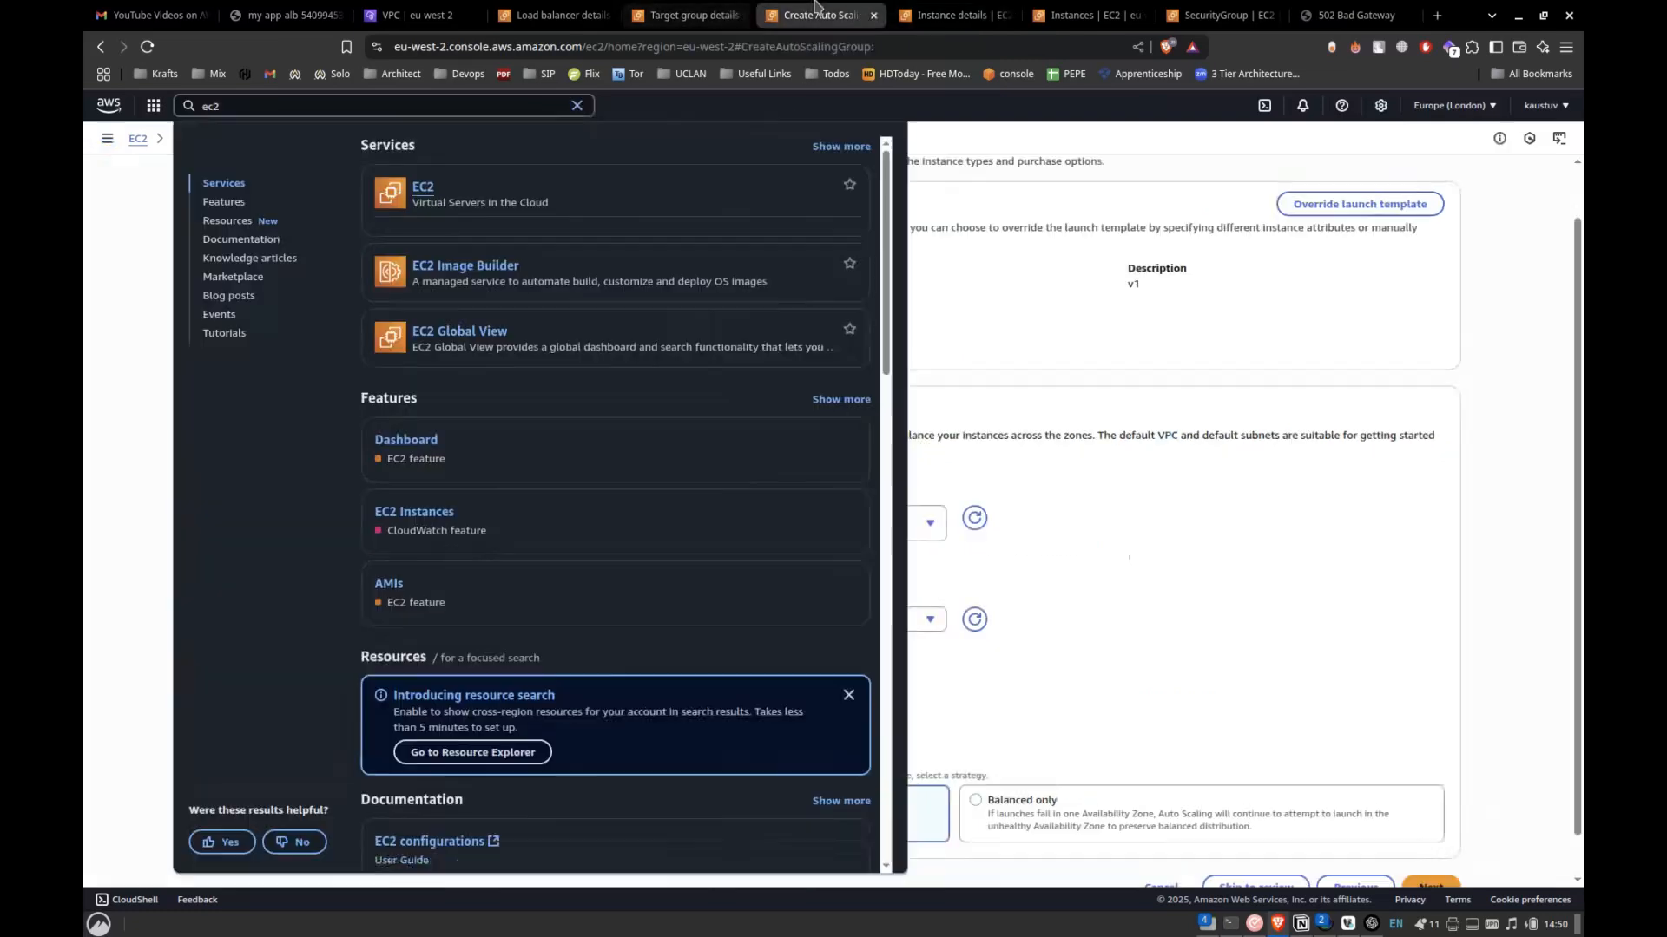
pyautogui.click(682, 16)
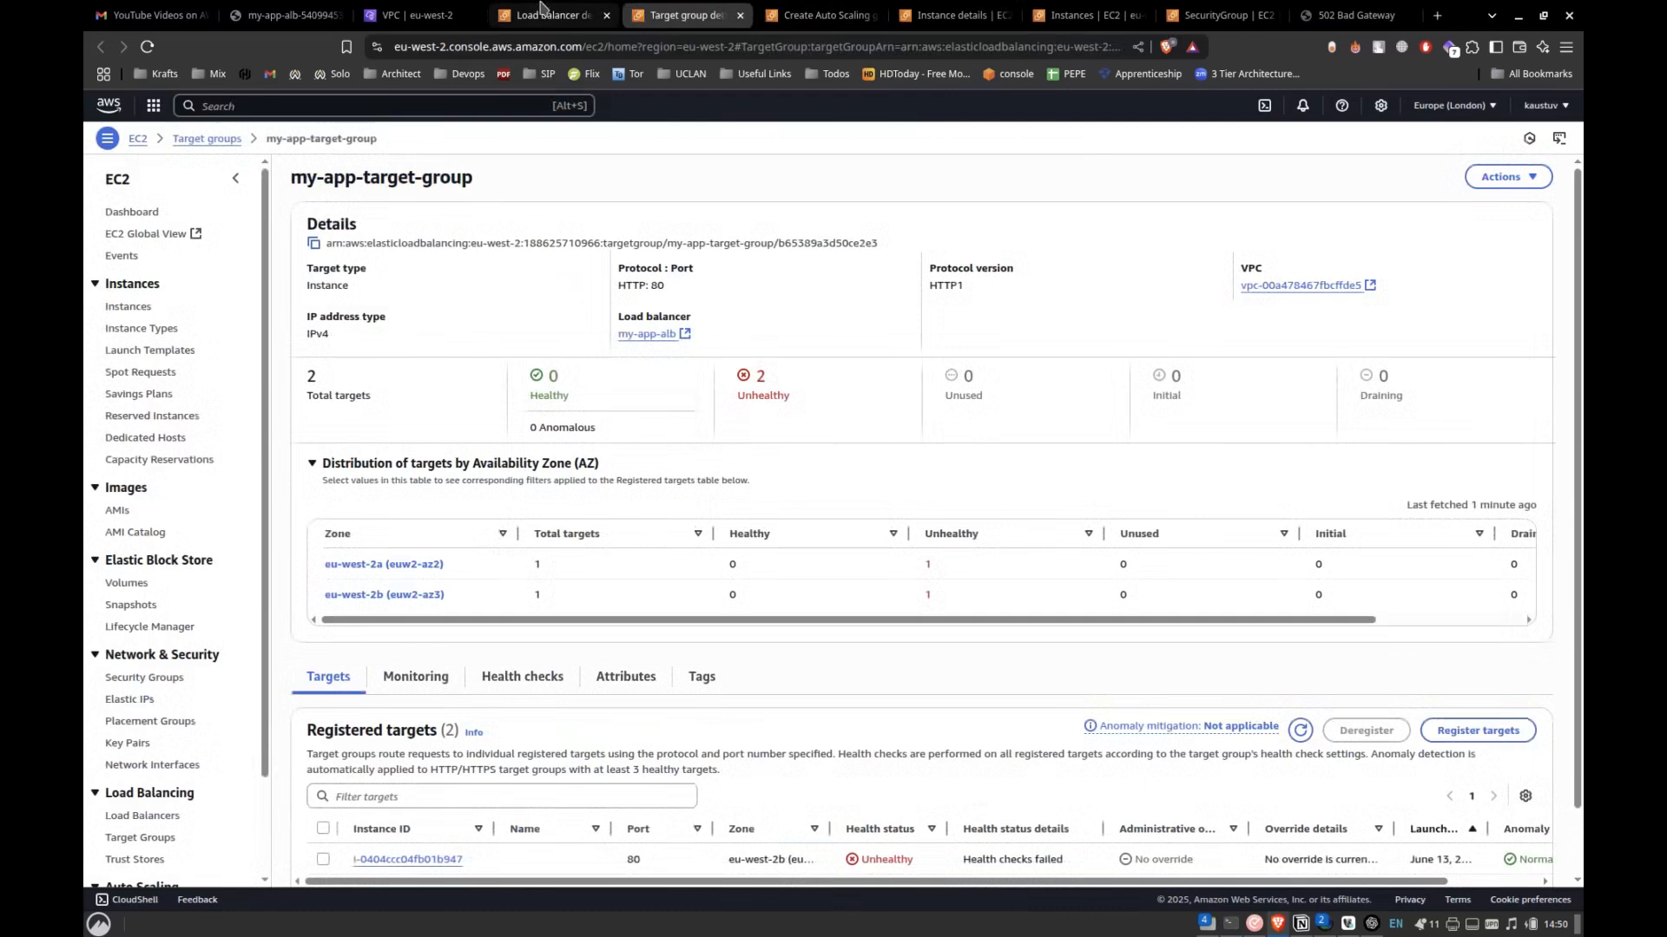
pyautogui.middleClick(152, 352)
pyautogui.click(753, 15)
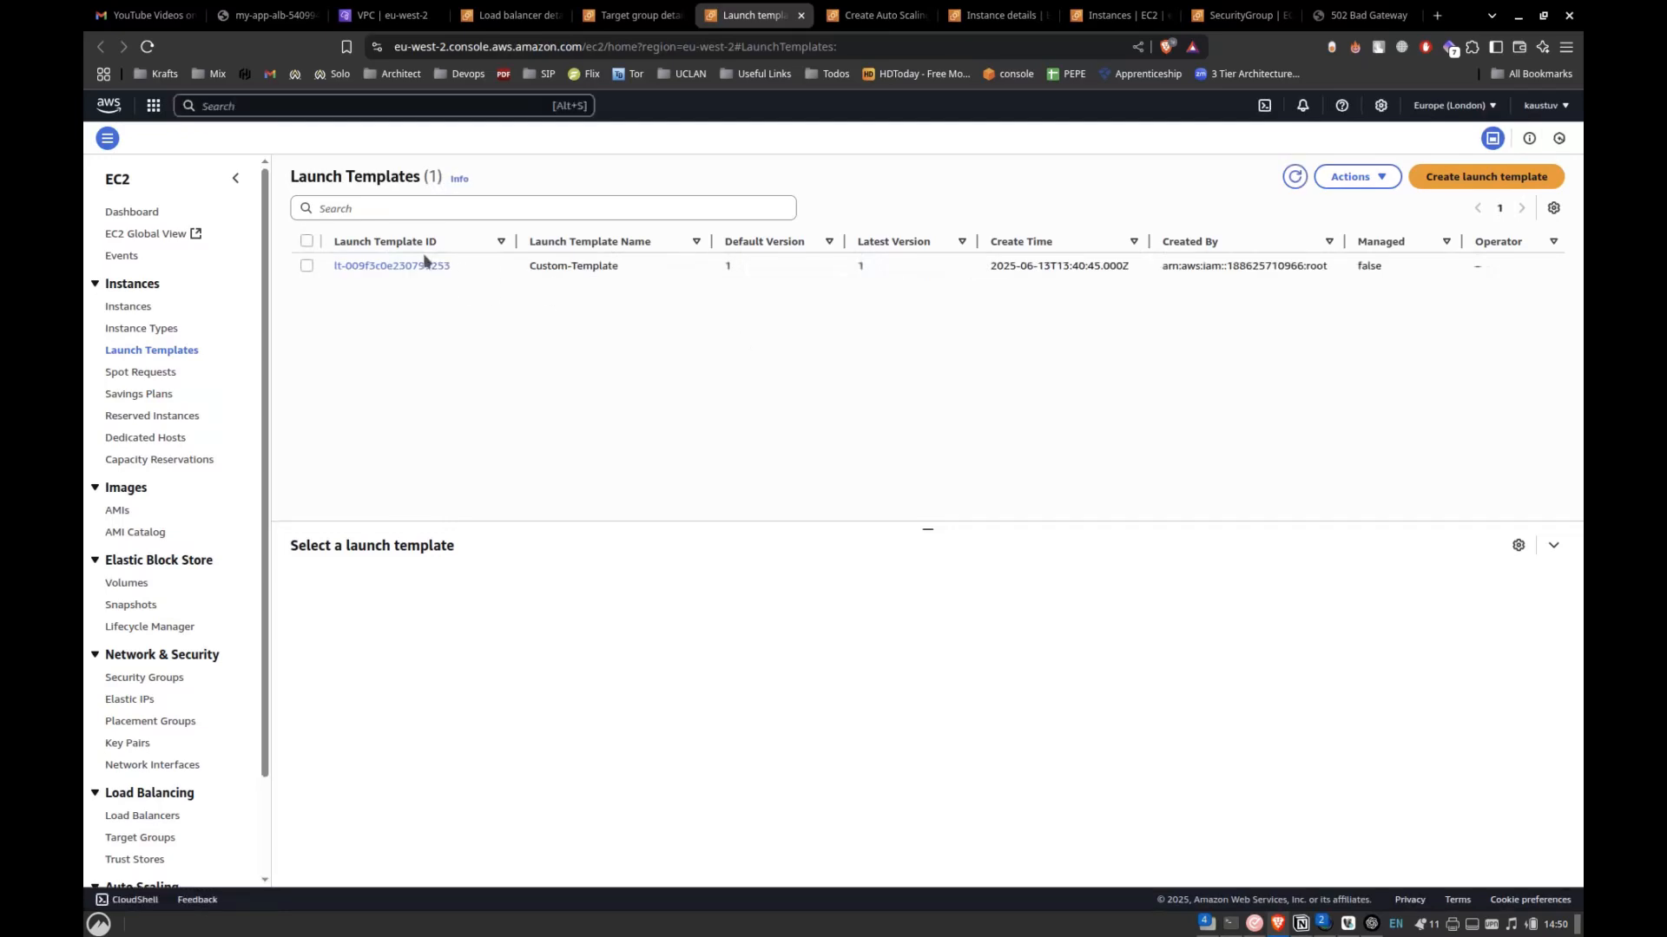
pyautogui.click(424, 262)
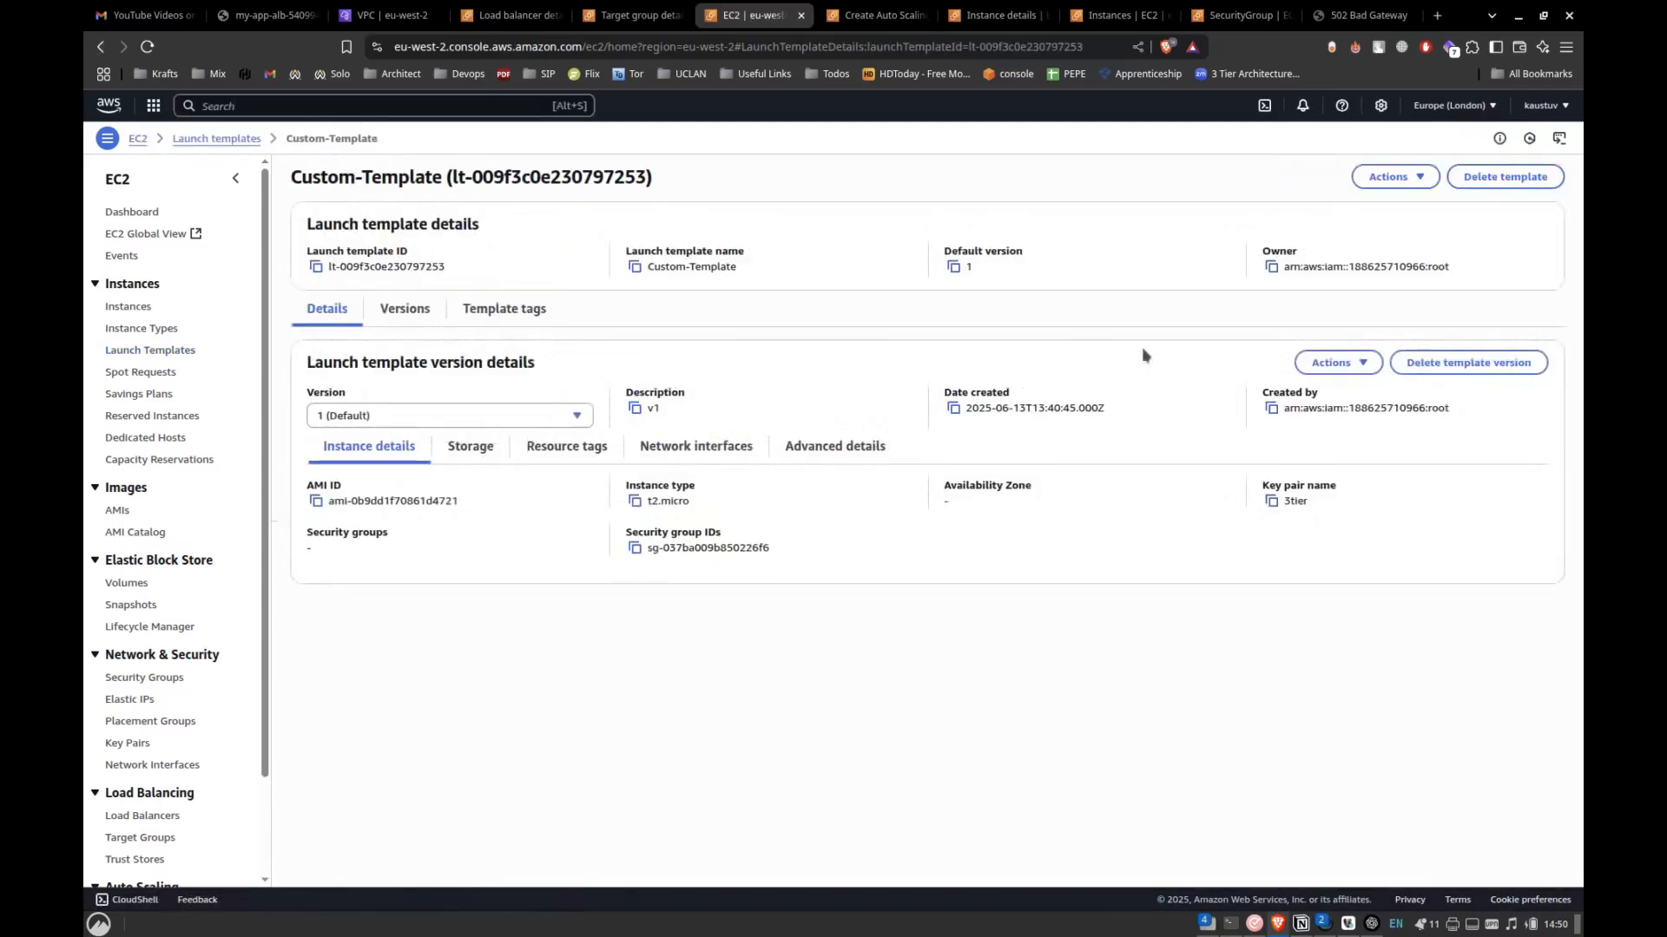
pyautogui.click(1391, 177)
pyautogui.click(1347, 229)
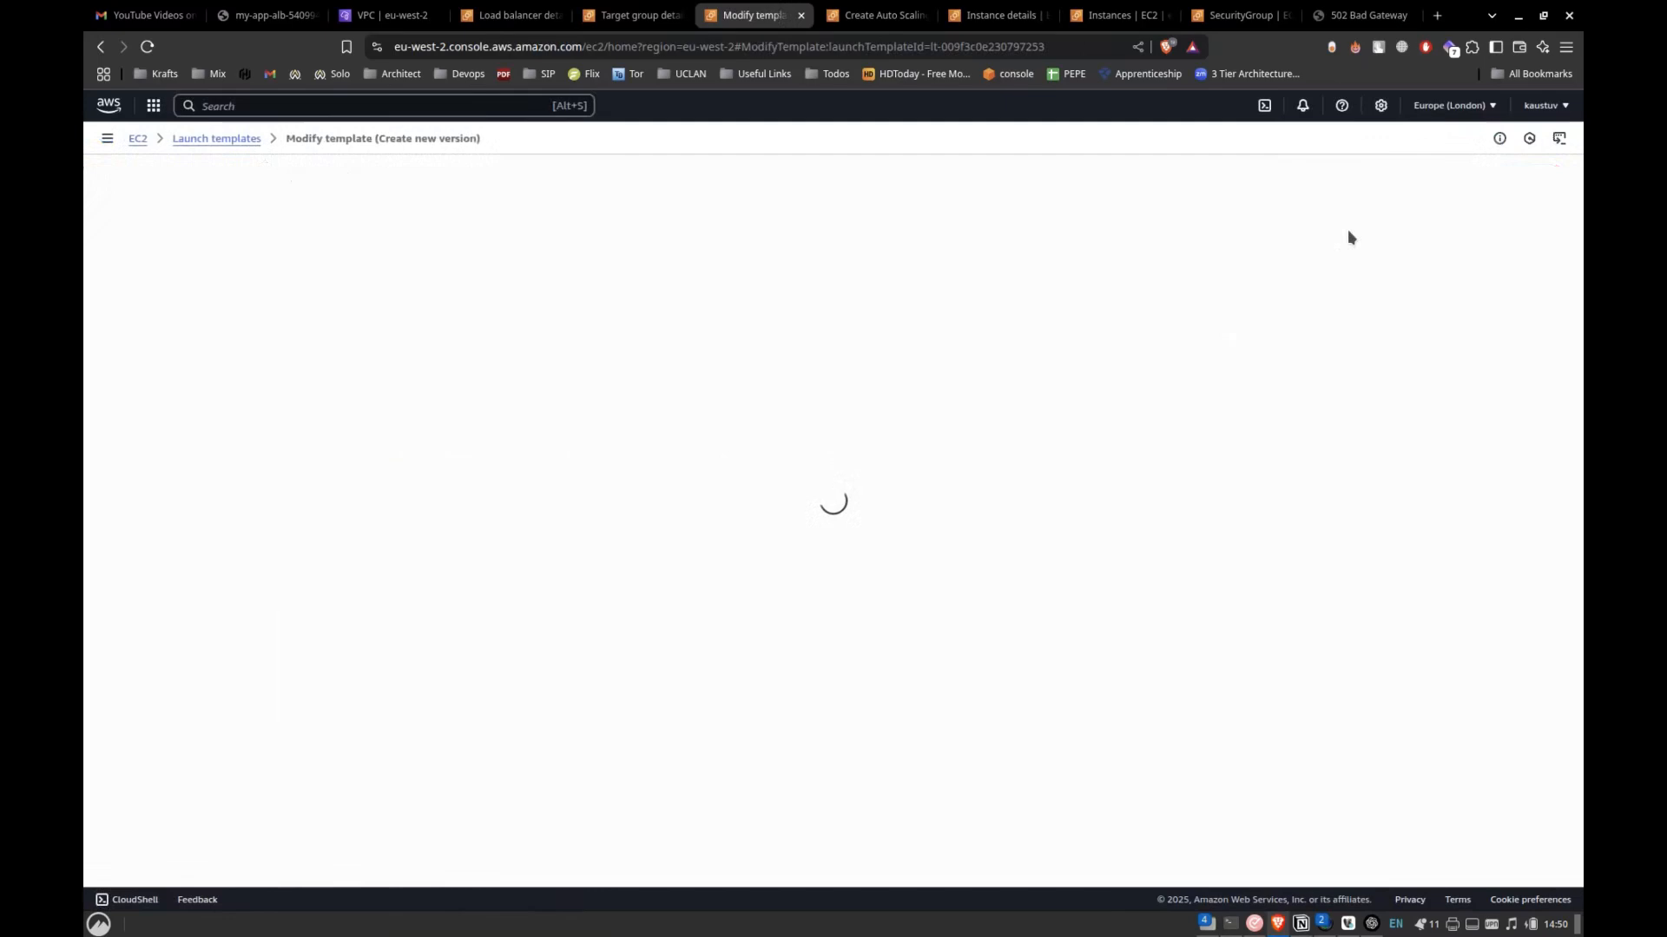
# Look through the template's network settings for a public IP option and search the page for "public".
pyautogui.scroll(-15, 447, 470)
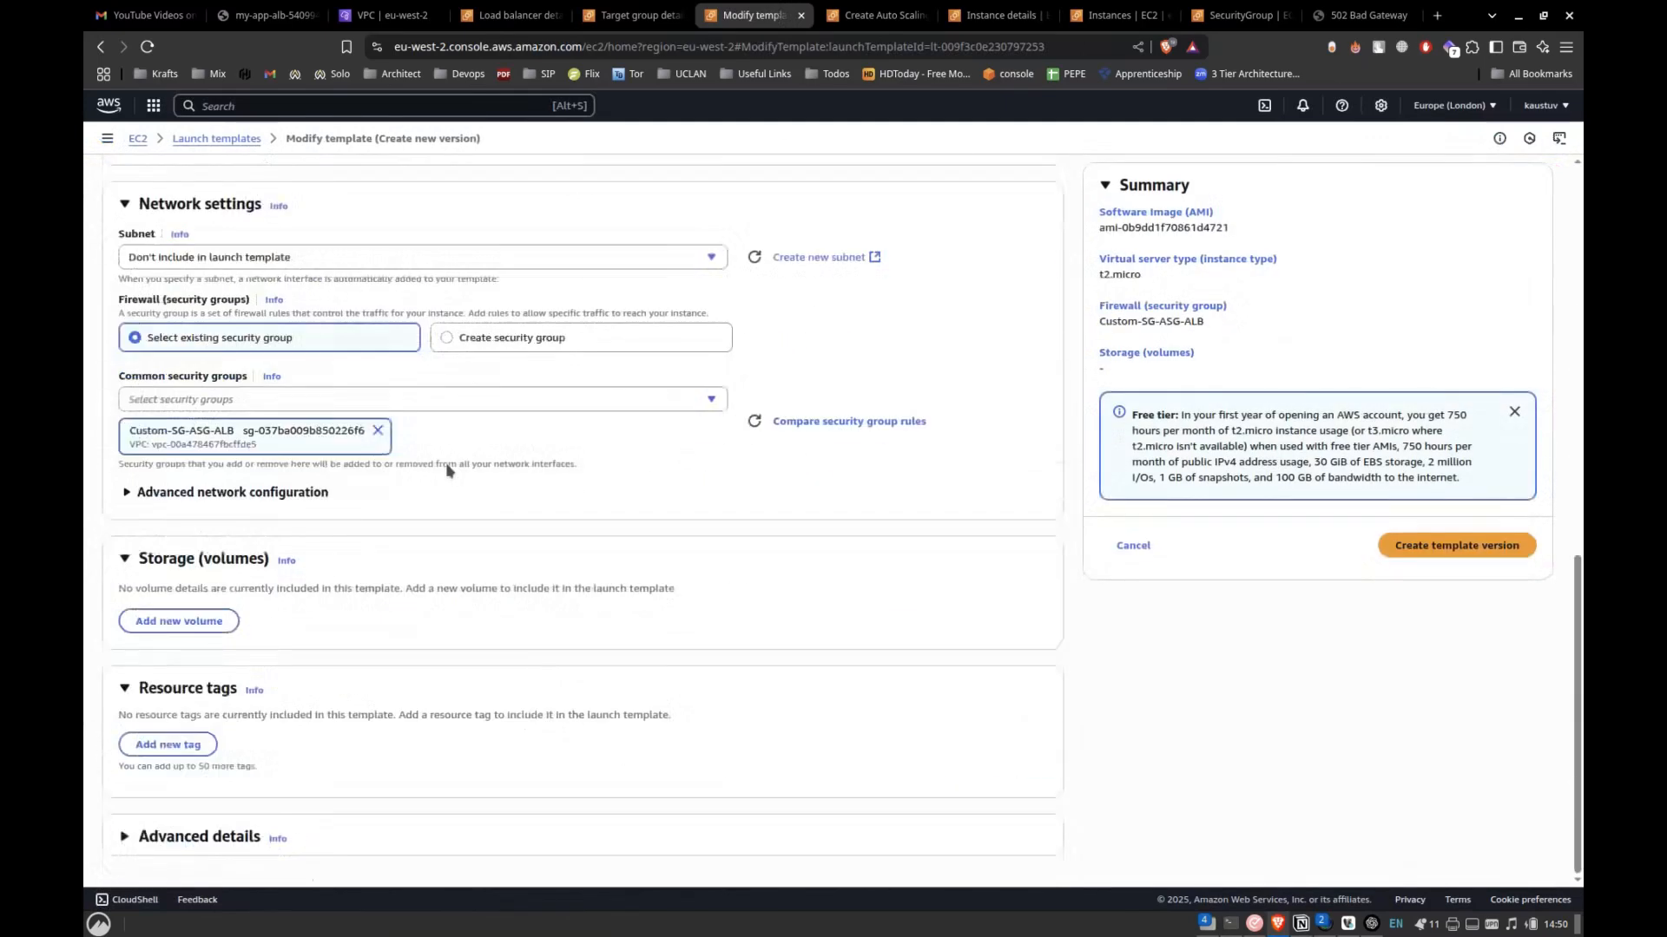
pyautogui.scroll(1, 447, 471)
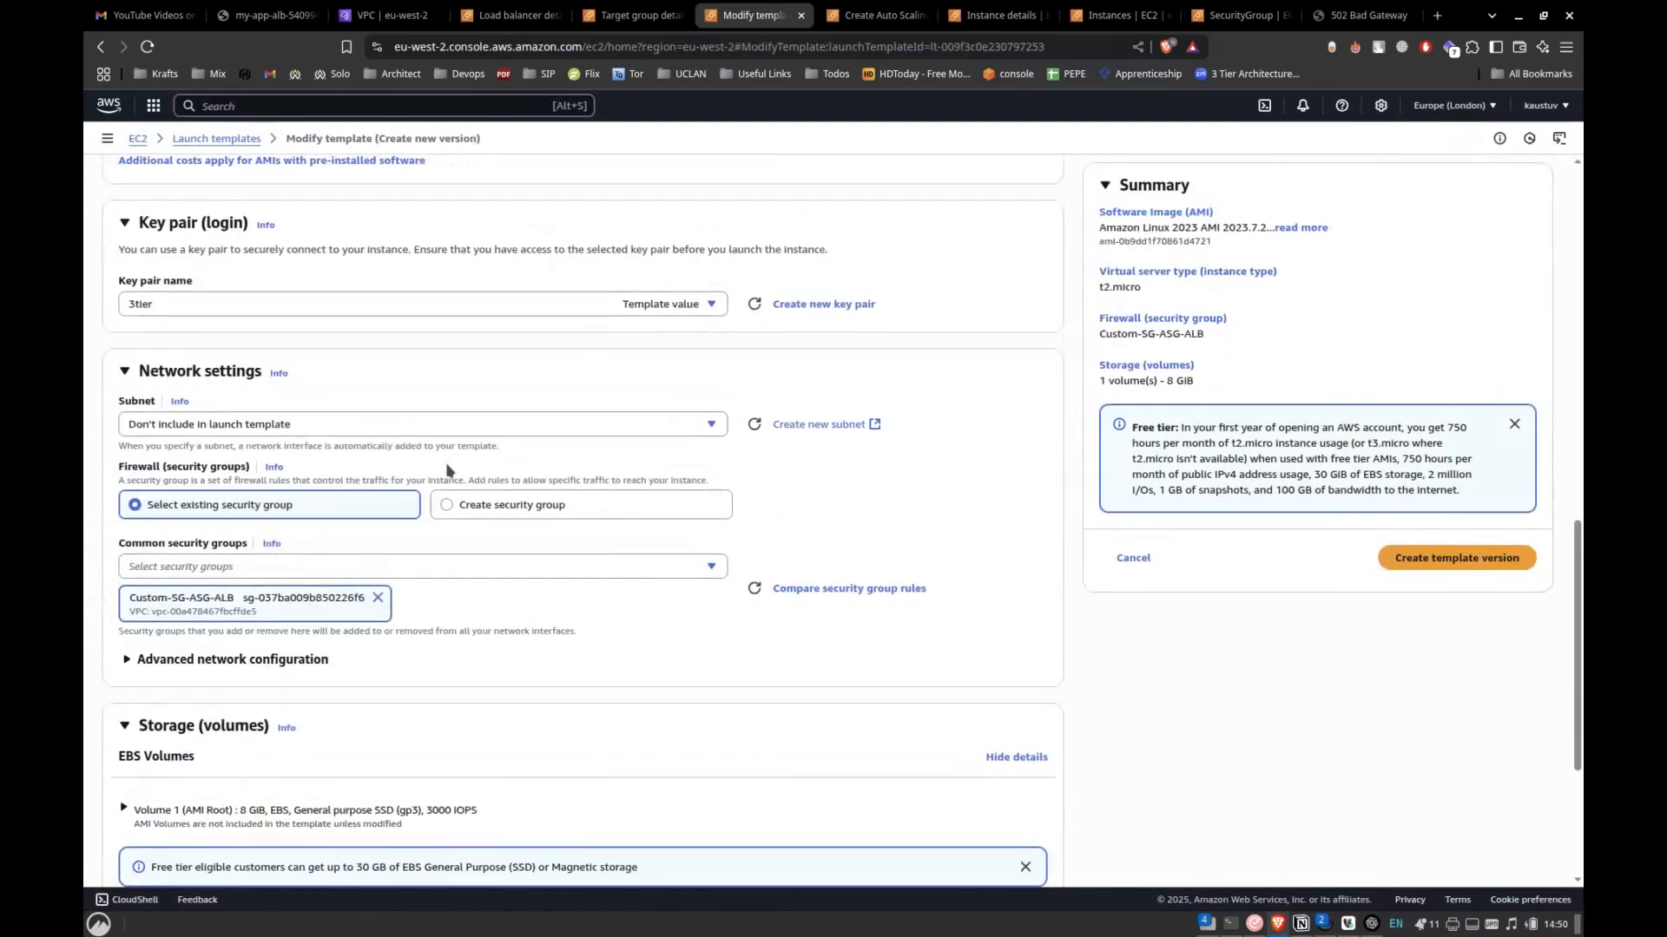
pyautogui.click(268, 662)
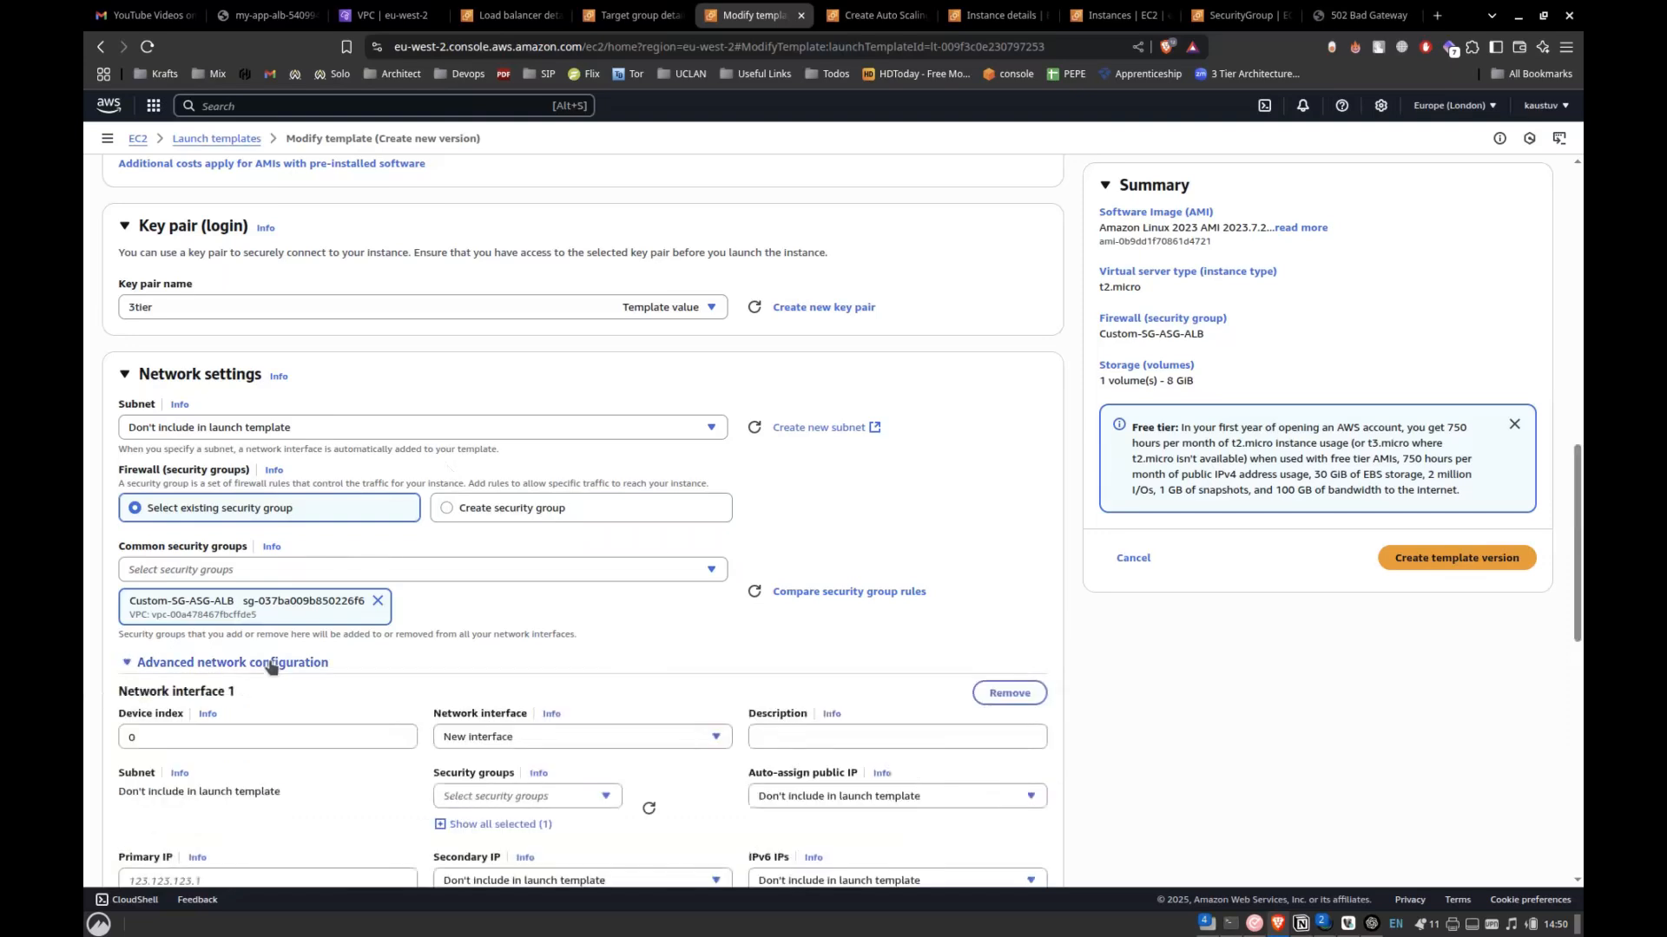
pyautogui.scroll(-7, 271, 665)
pyautogui.scroll(-1, 269, 666)
pyautogui.scroll(7, 269, 669)
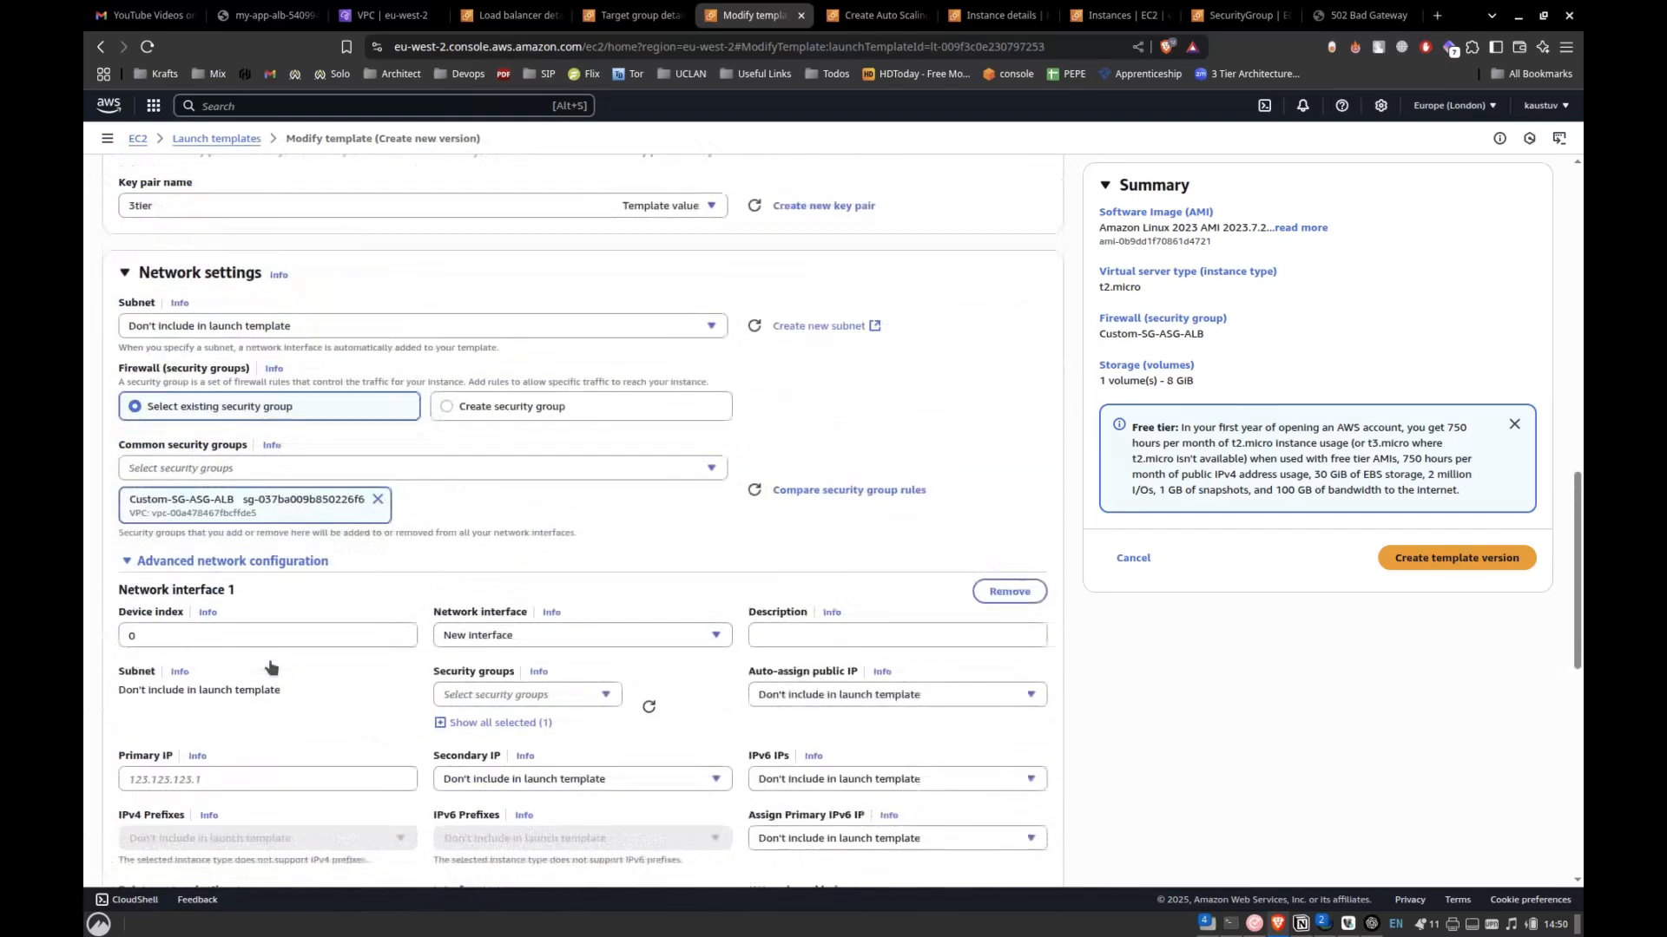
pyautogui.click(260, 576)
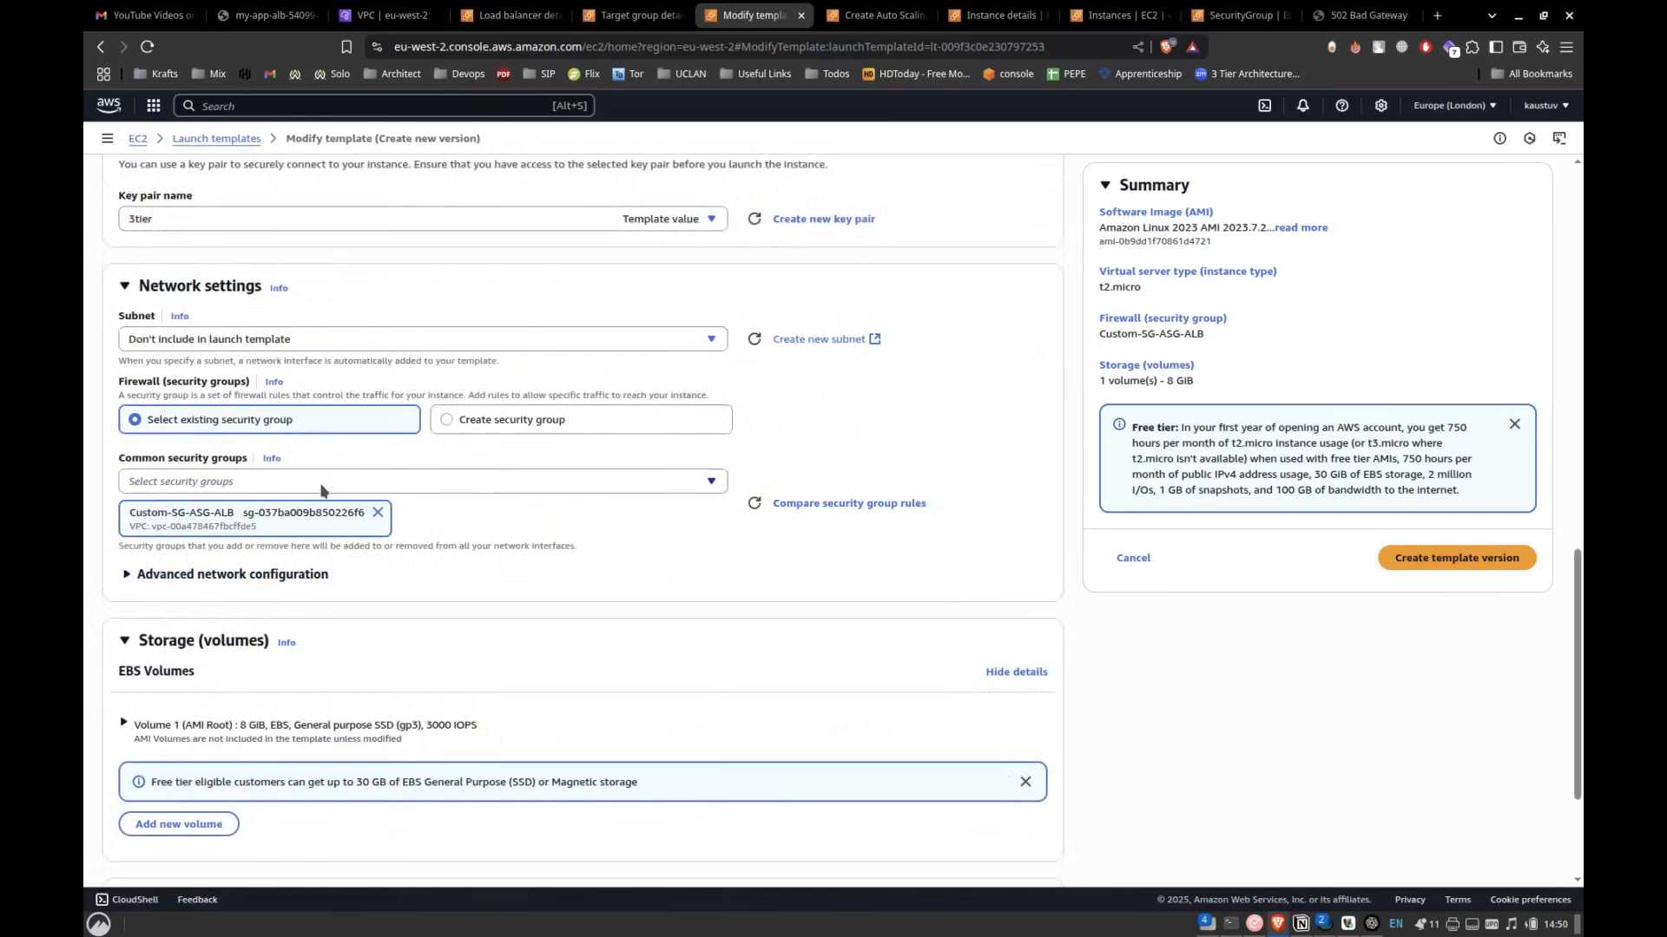
pyautogui.scroll(5, 320, 487)
pyautogui.scroll(-7, 321, 491)
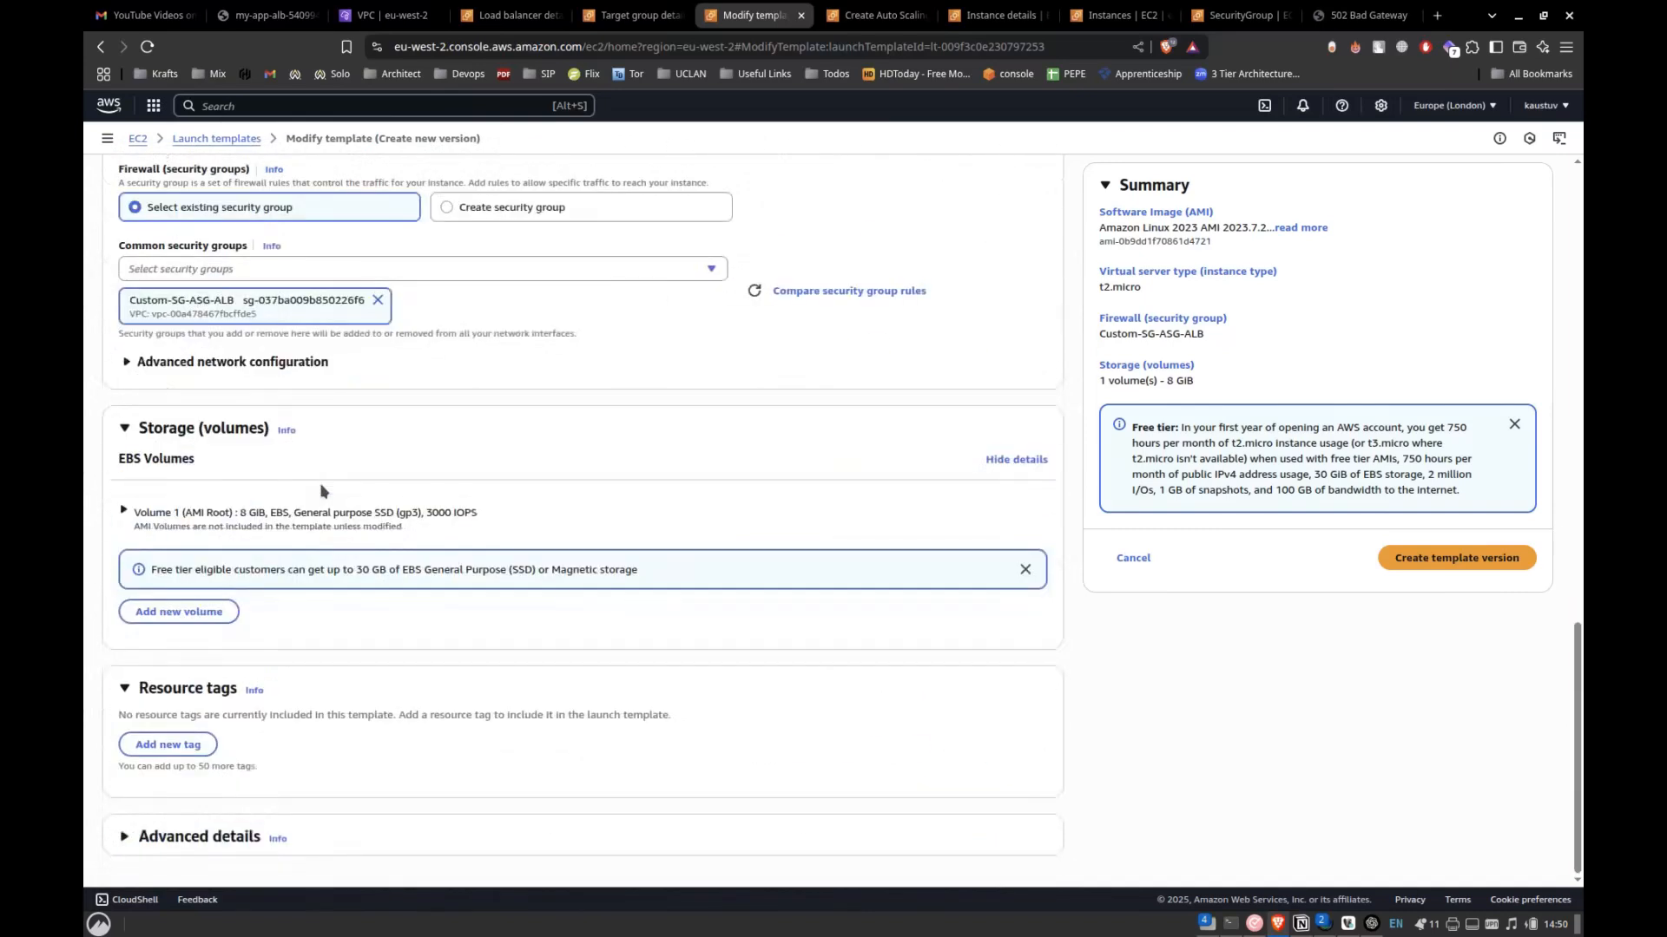
pyautogui.hotkey('ctrl', 'f')
pyautogui.write('public')
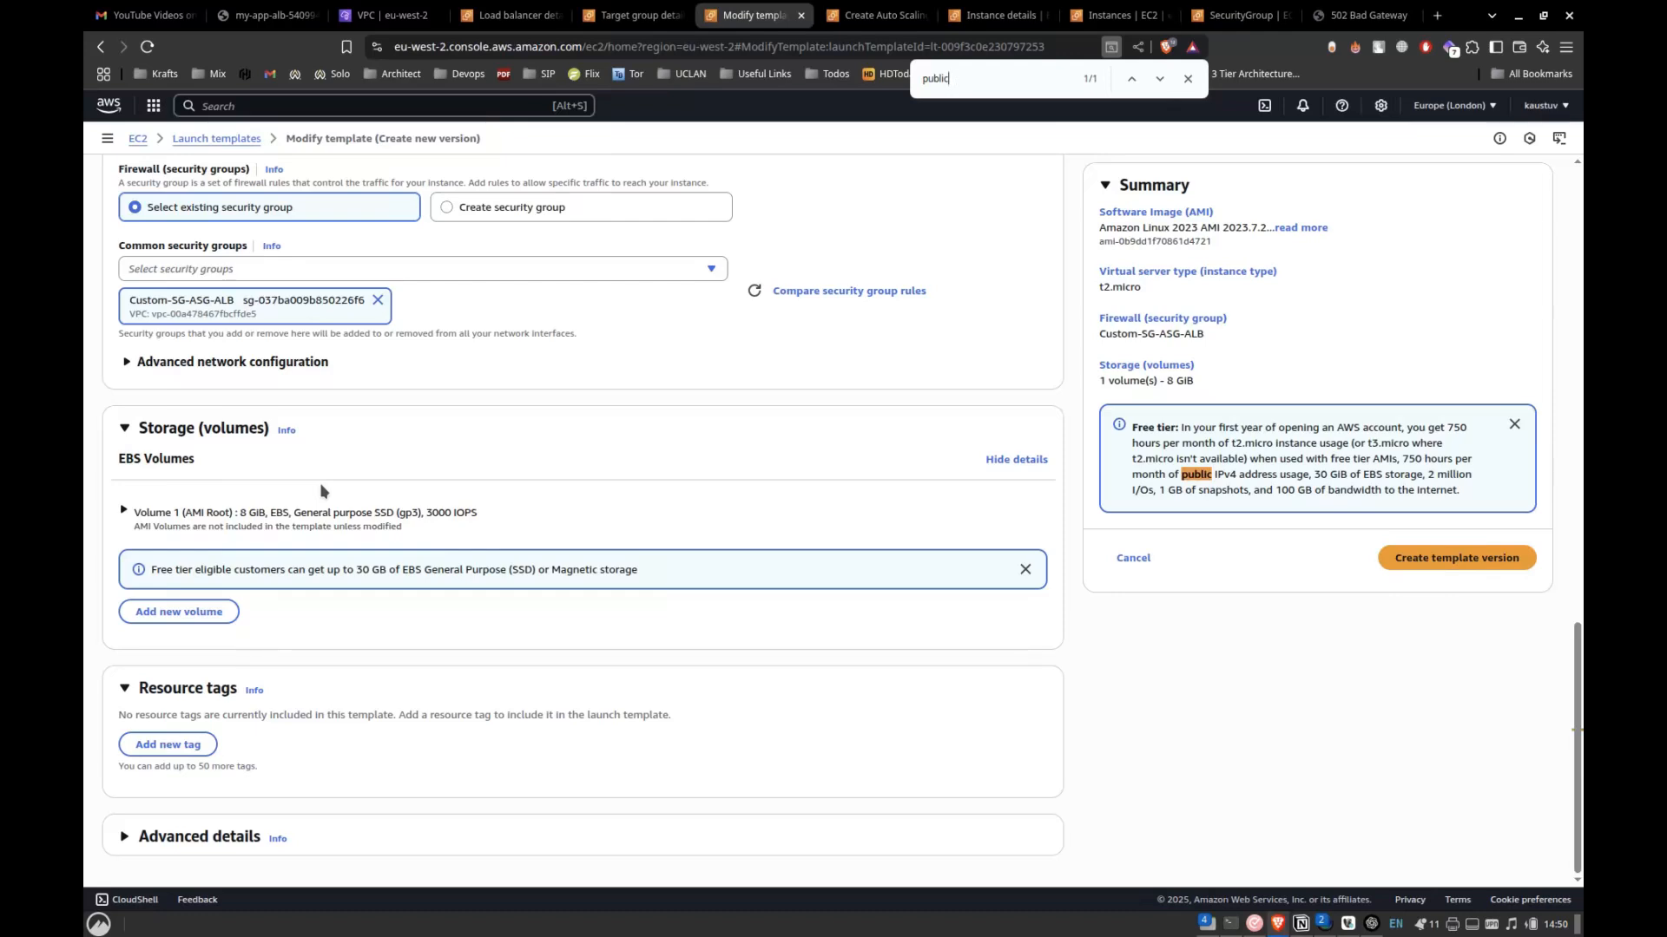
pyautogui.scroll(5, 342, 480)
pyautogui.scroll(-1, 351, 480)
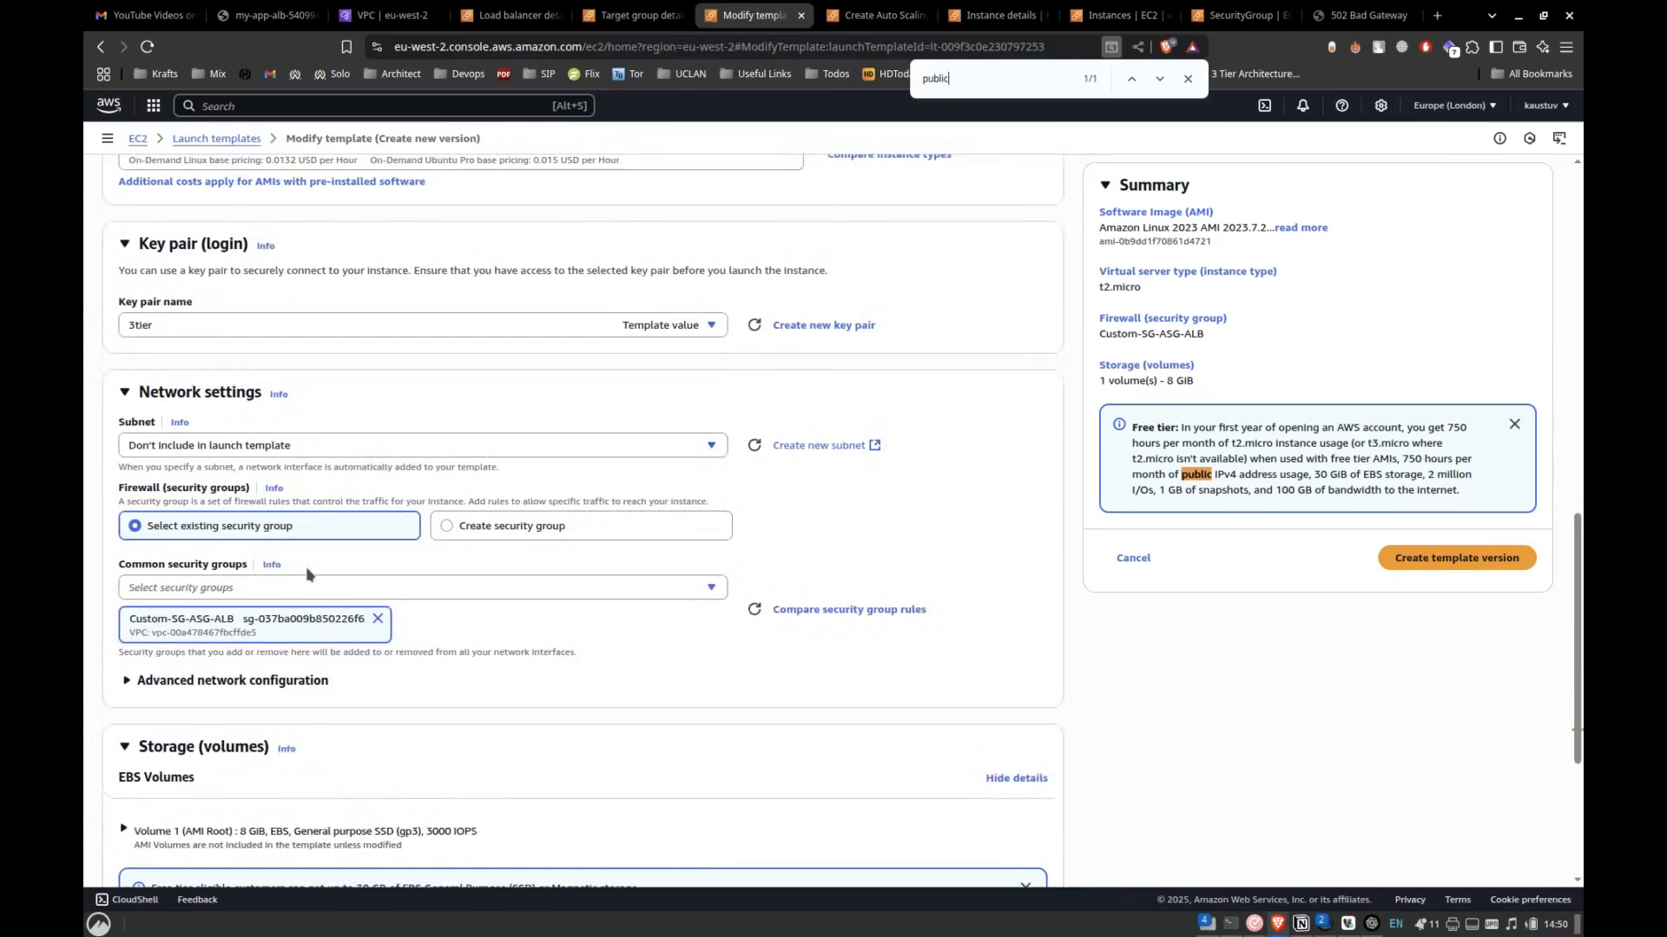
# Try Public-sub-1 as the template's subnet and return the subnet to Don't include in launch template.
pyautogui.click(564, 449)
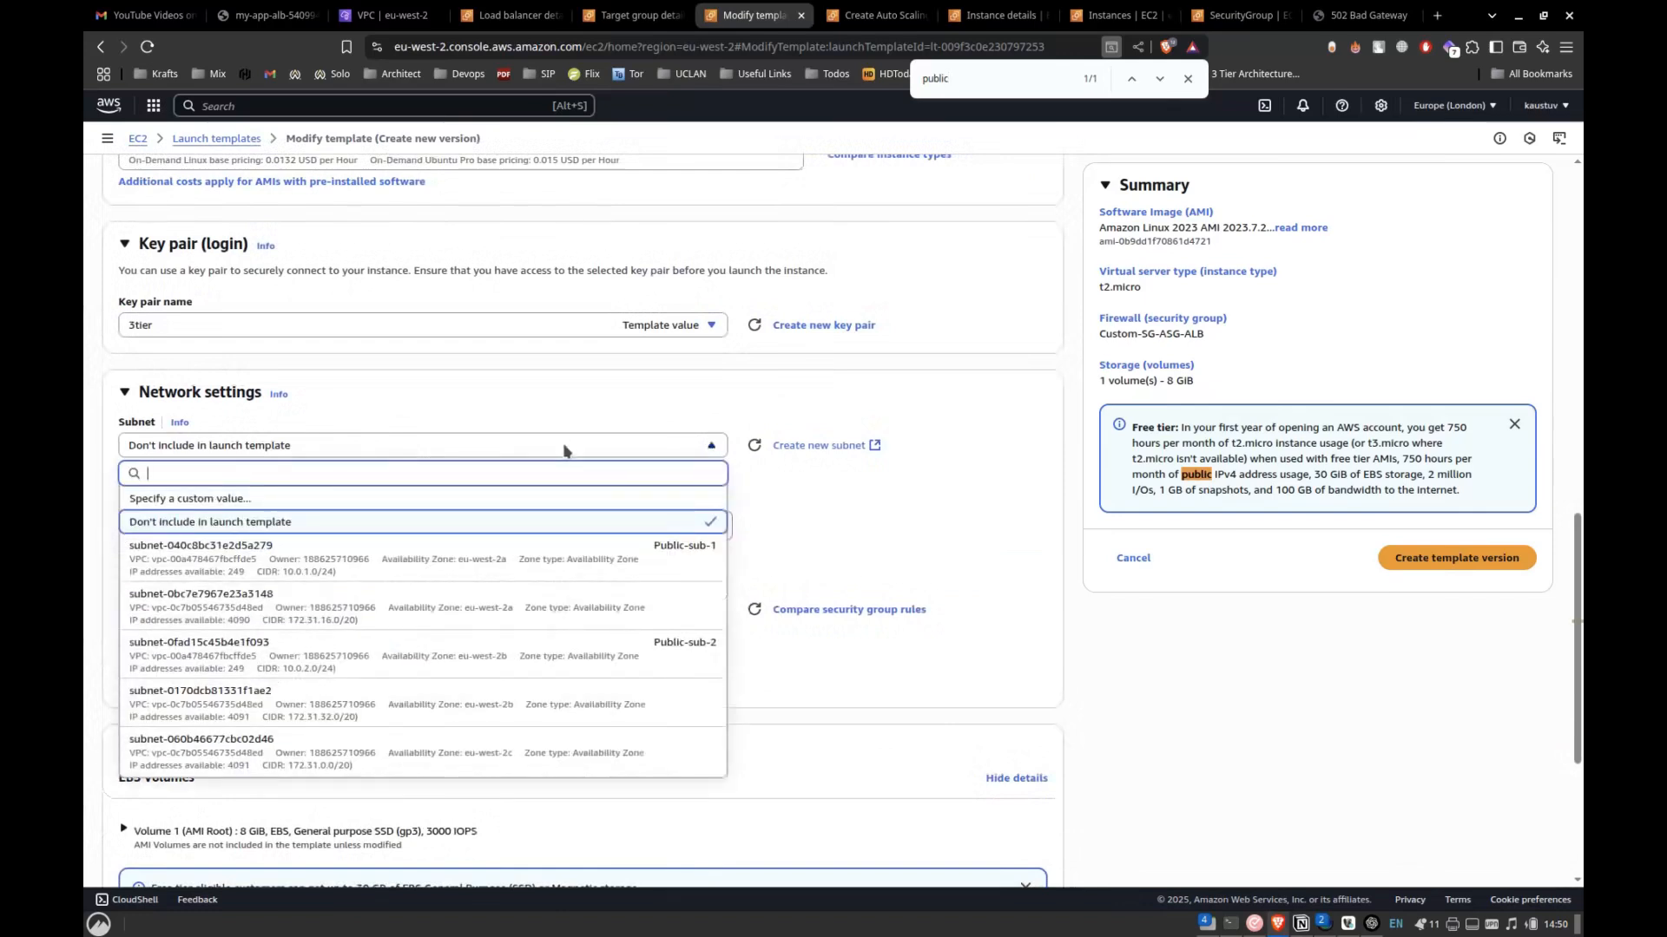
pyautogui.click(478, 547)
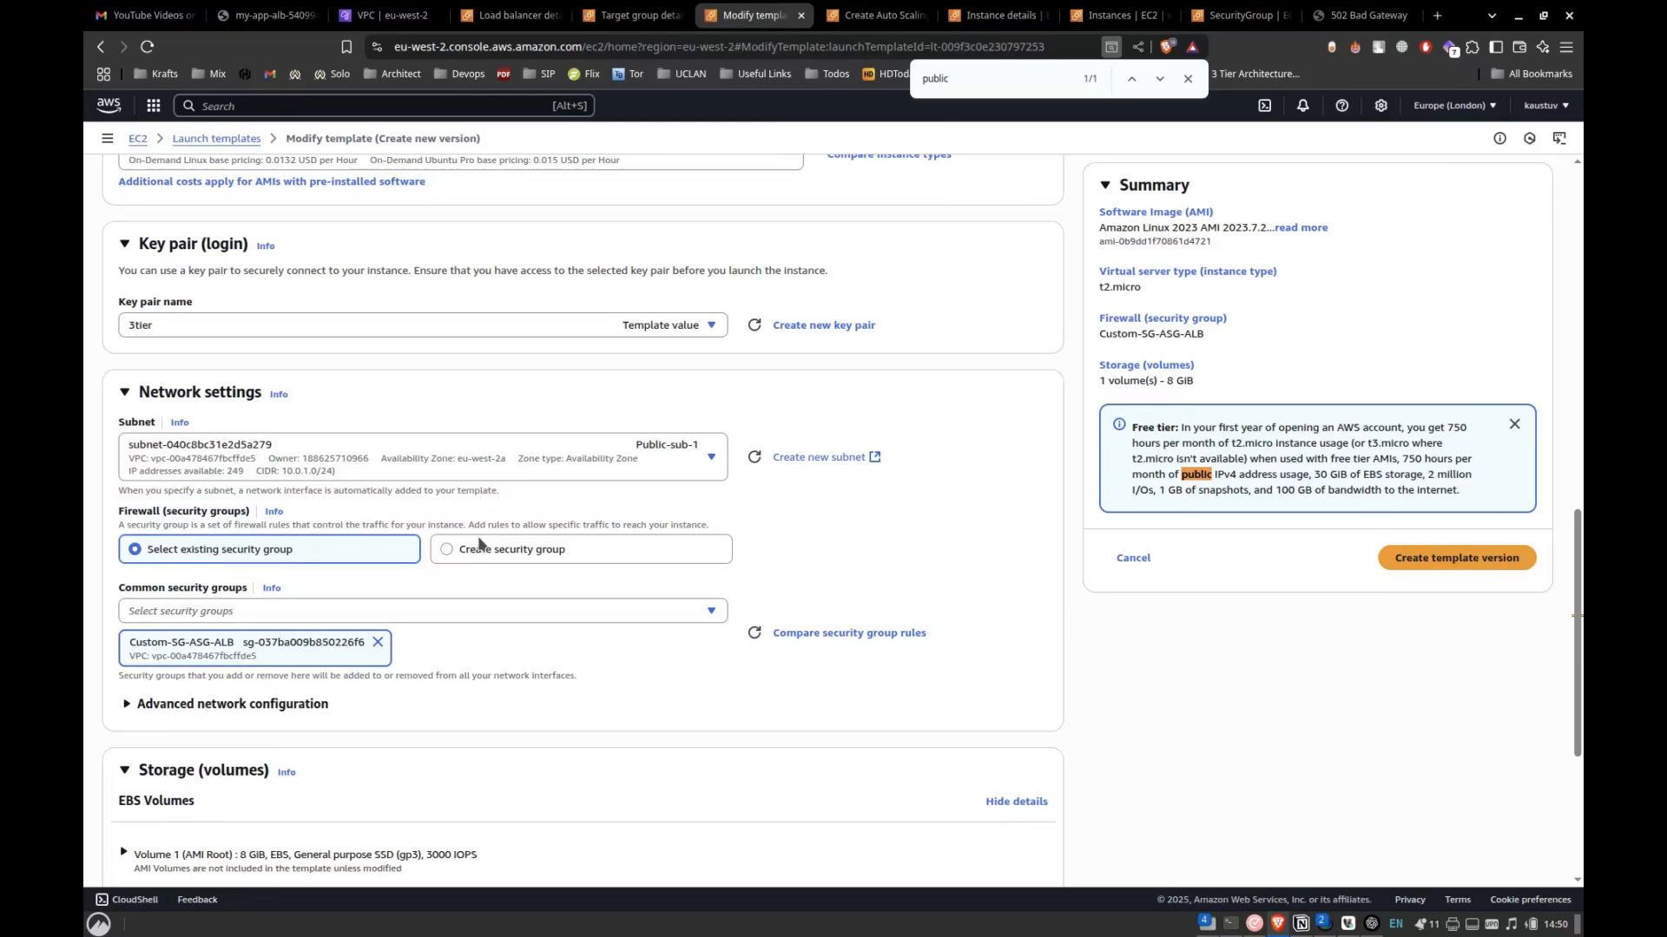
pyautogui.click(527, 471)
pyautogui.click(418, 547)
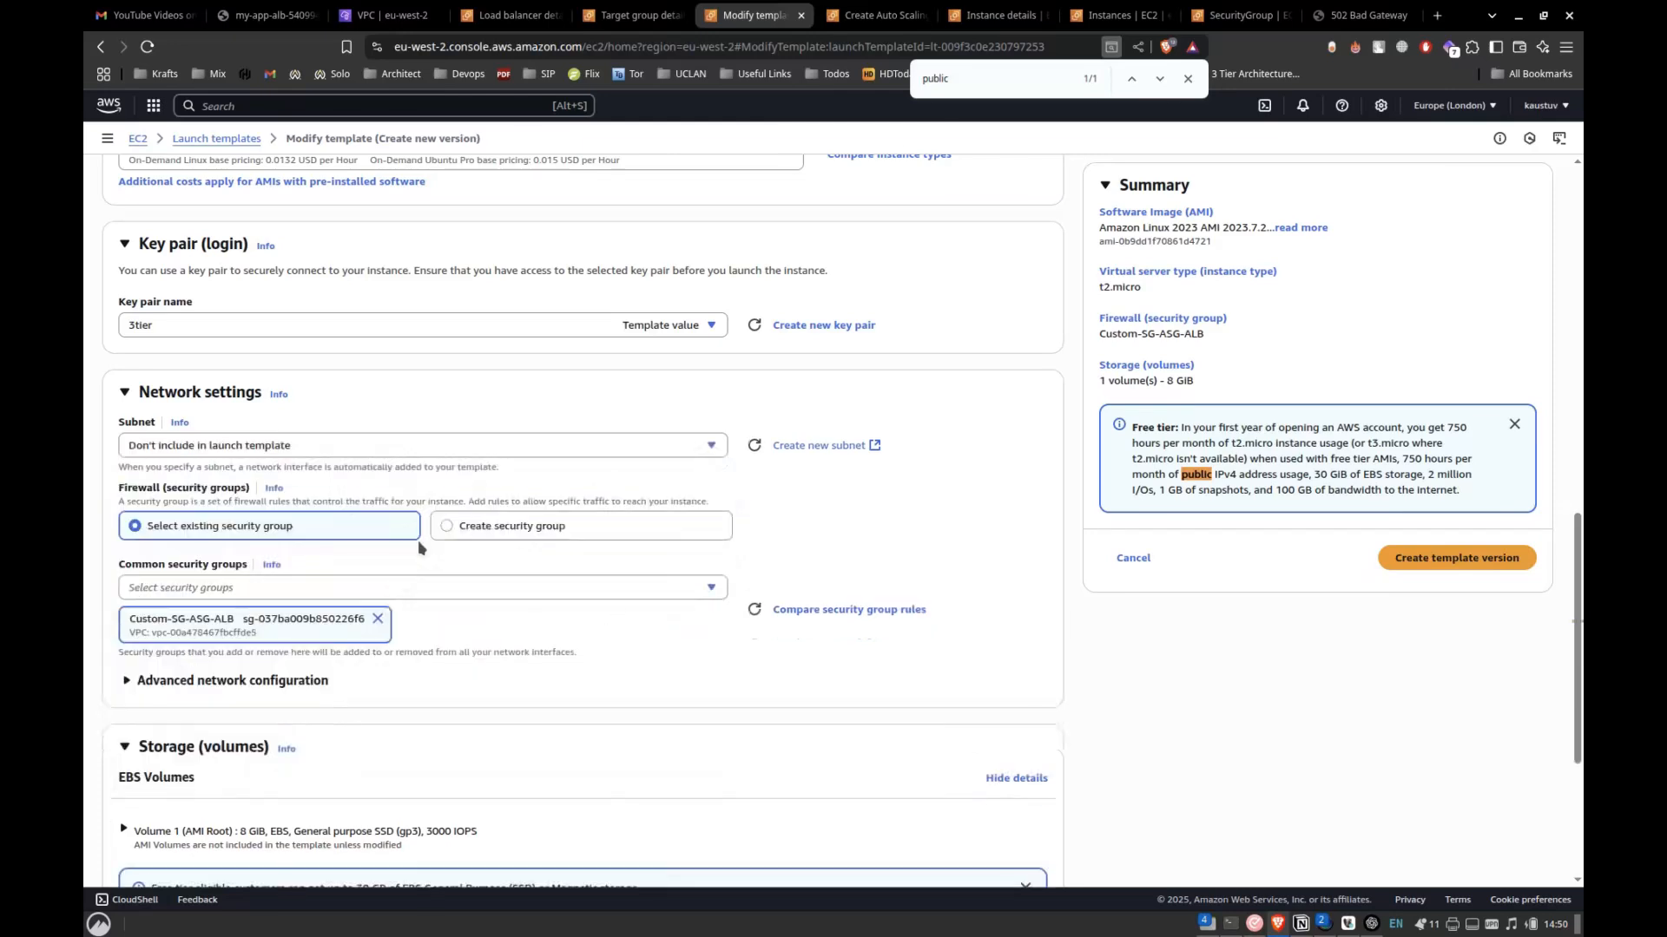
# Find the public IP setting of Network interface 1 in the advanced network configuration and set Auto-assign public IP to Enable.
pyautogui.scroll(-3, 418, 547)
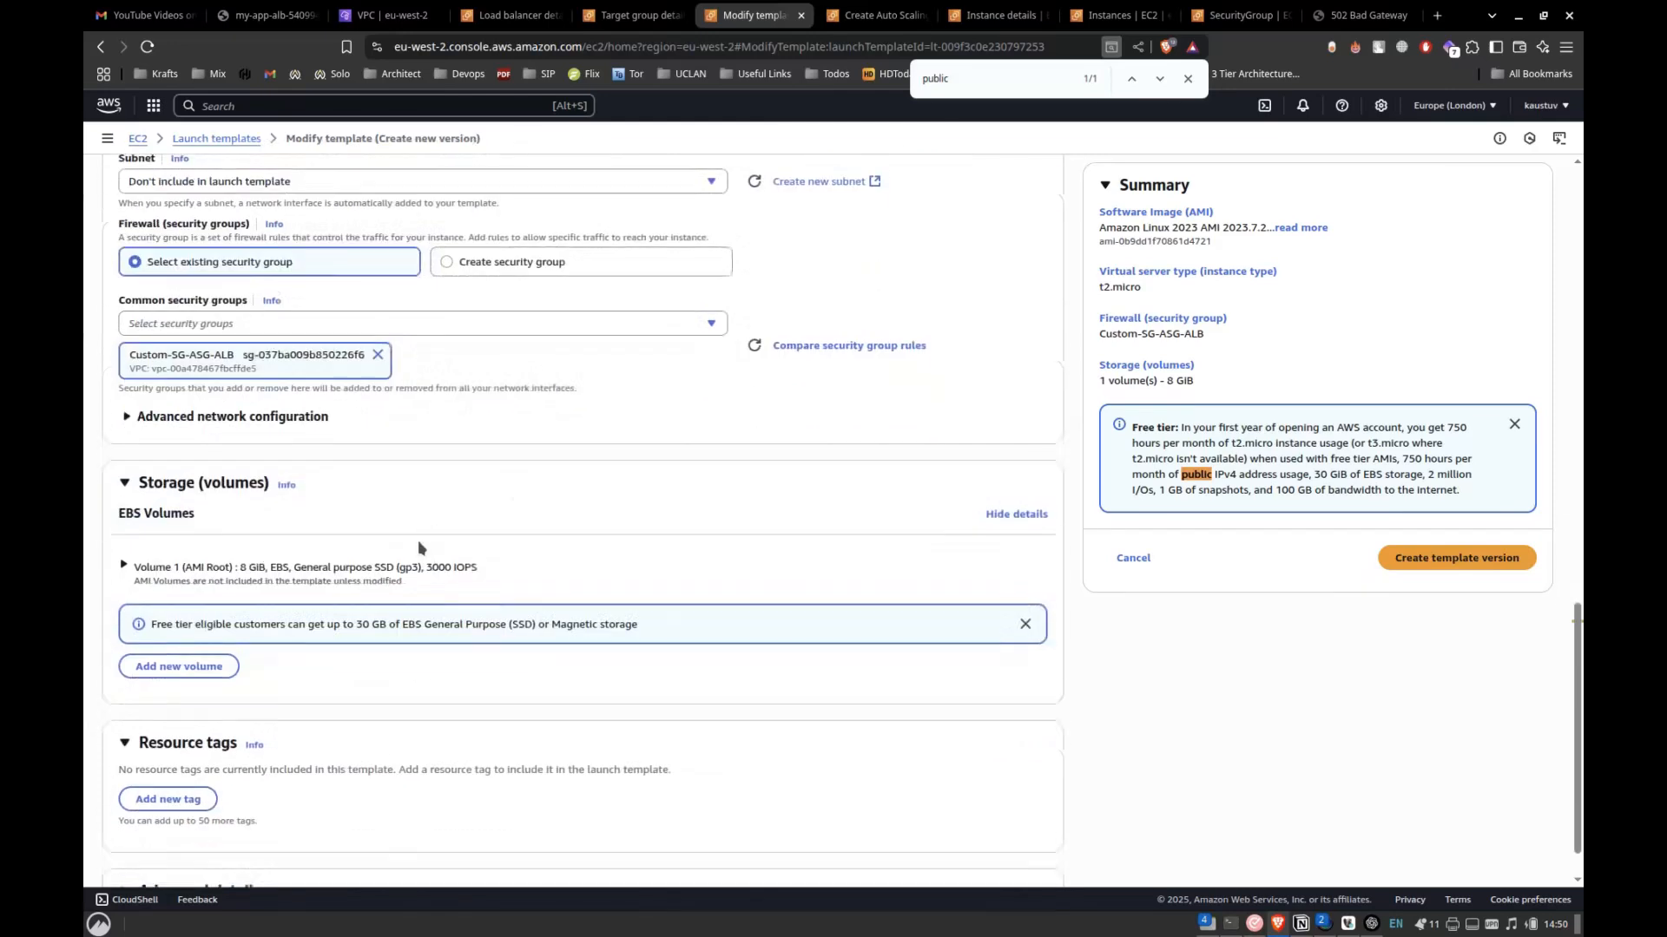
pyautogui.click(260, 415)
pyautogui.scroll(-1, 292, 471)
pyautogui.hotkey('ctrl', 'f')
pyautogui.write('public')
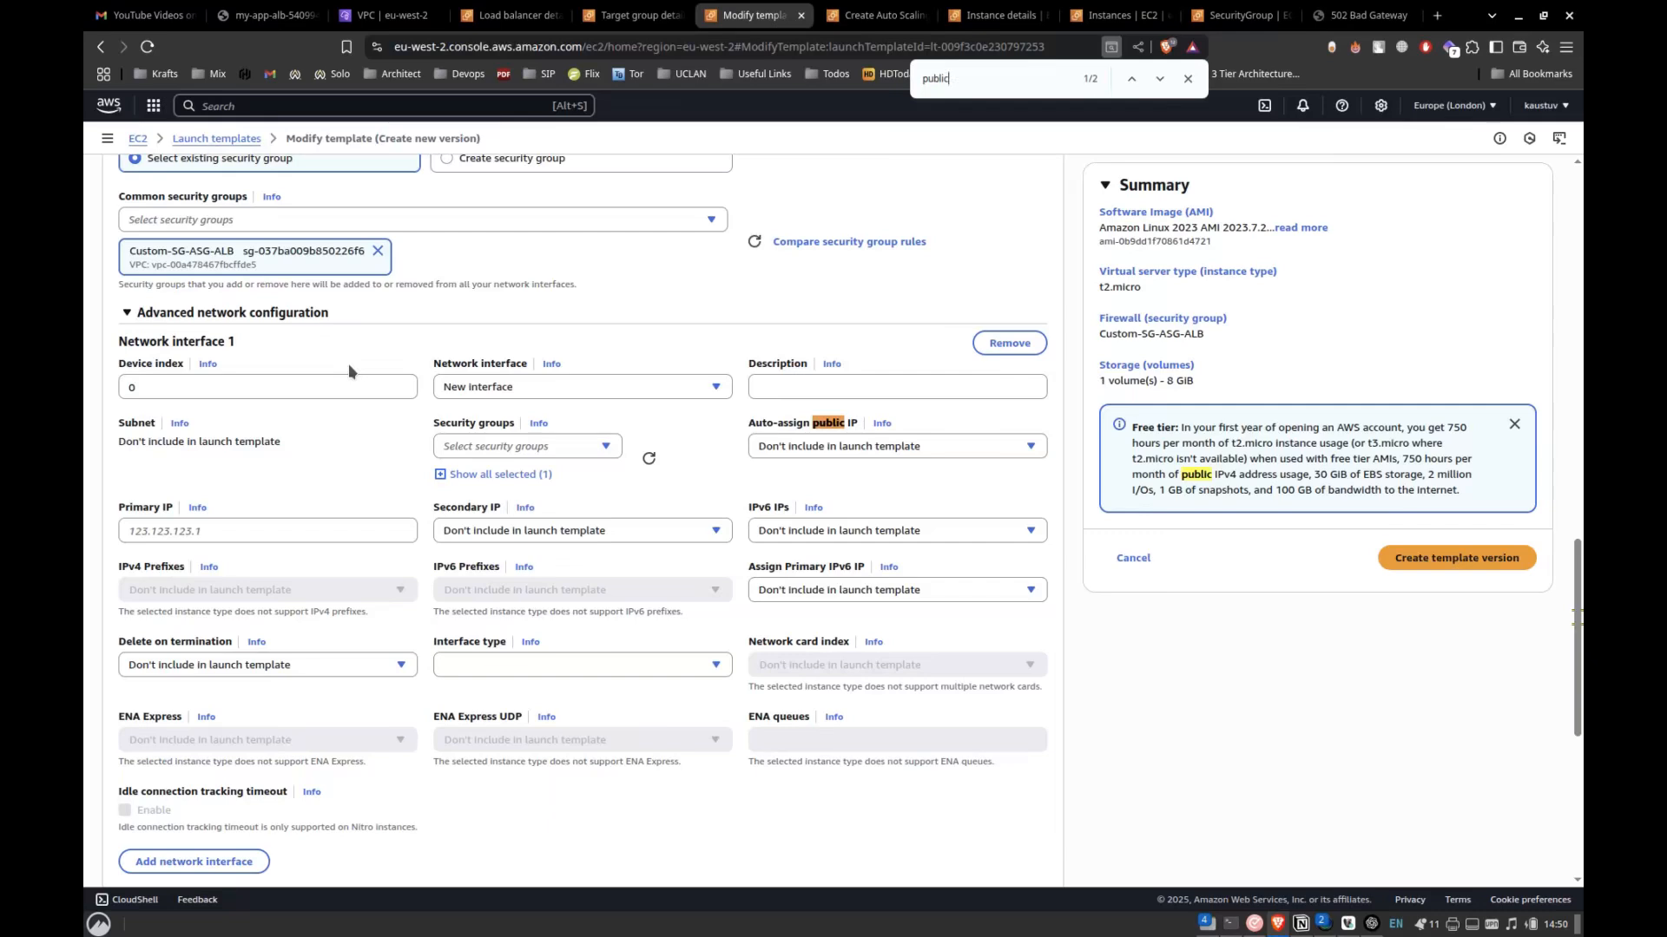
pyautogui.click(778, 448)
pyautogui.click(777, 501)
pyautogui.click(829, 447)
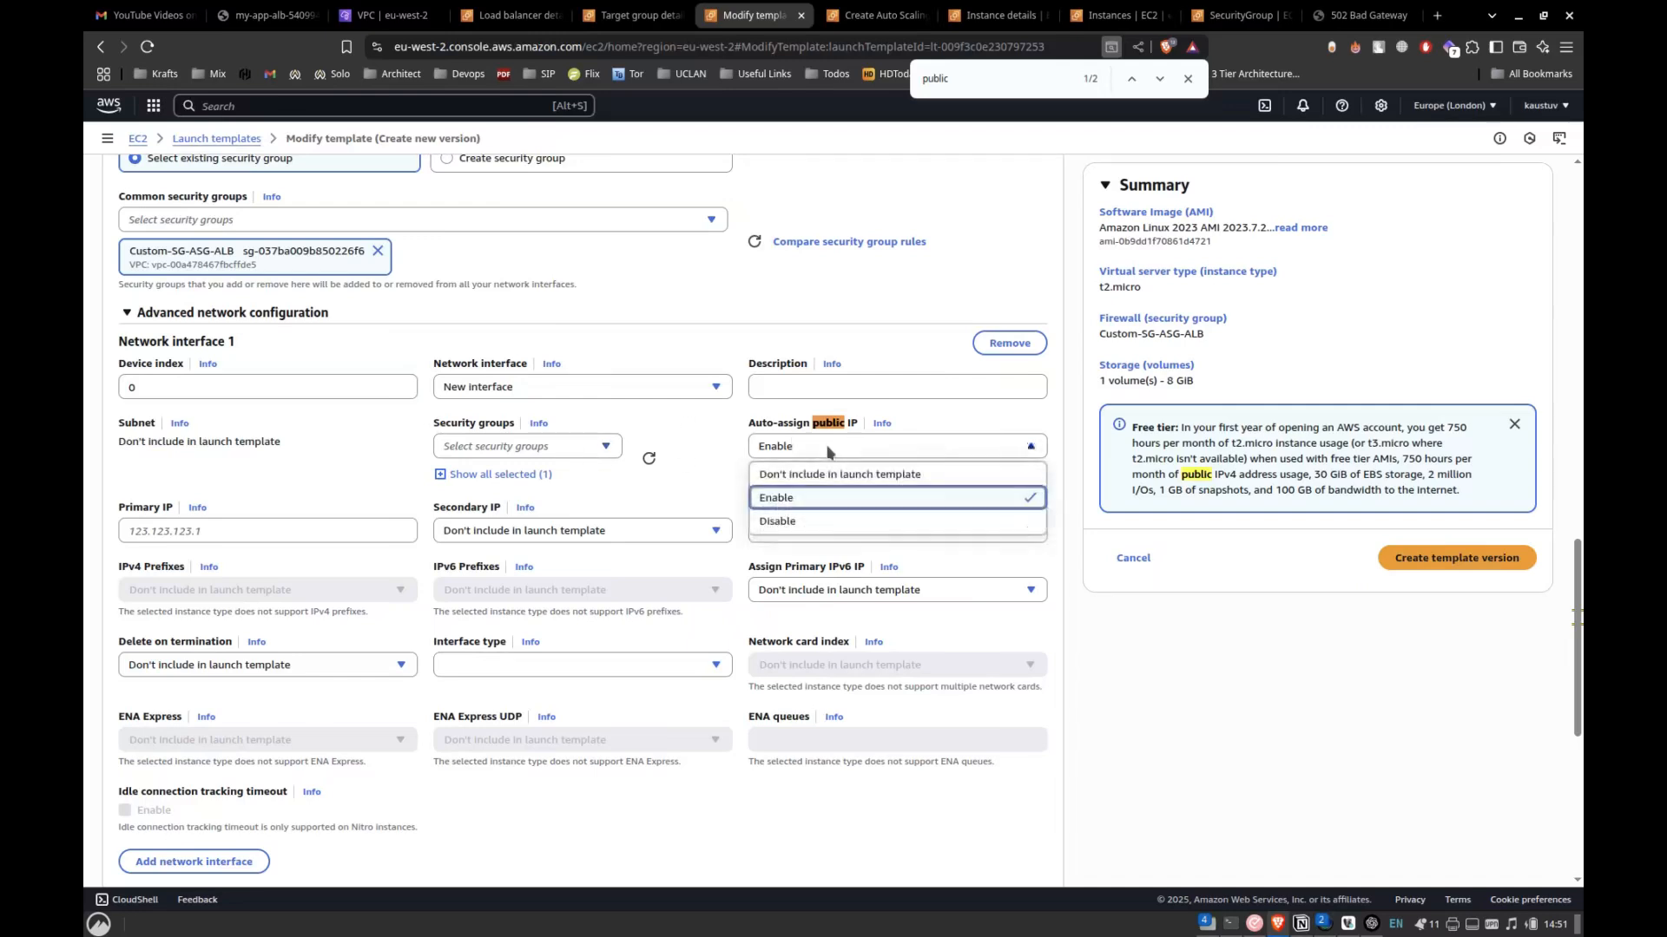
pyautogui.click(788, 501)
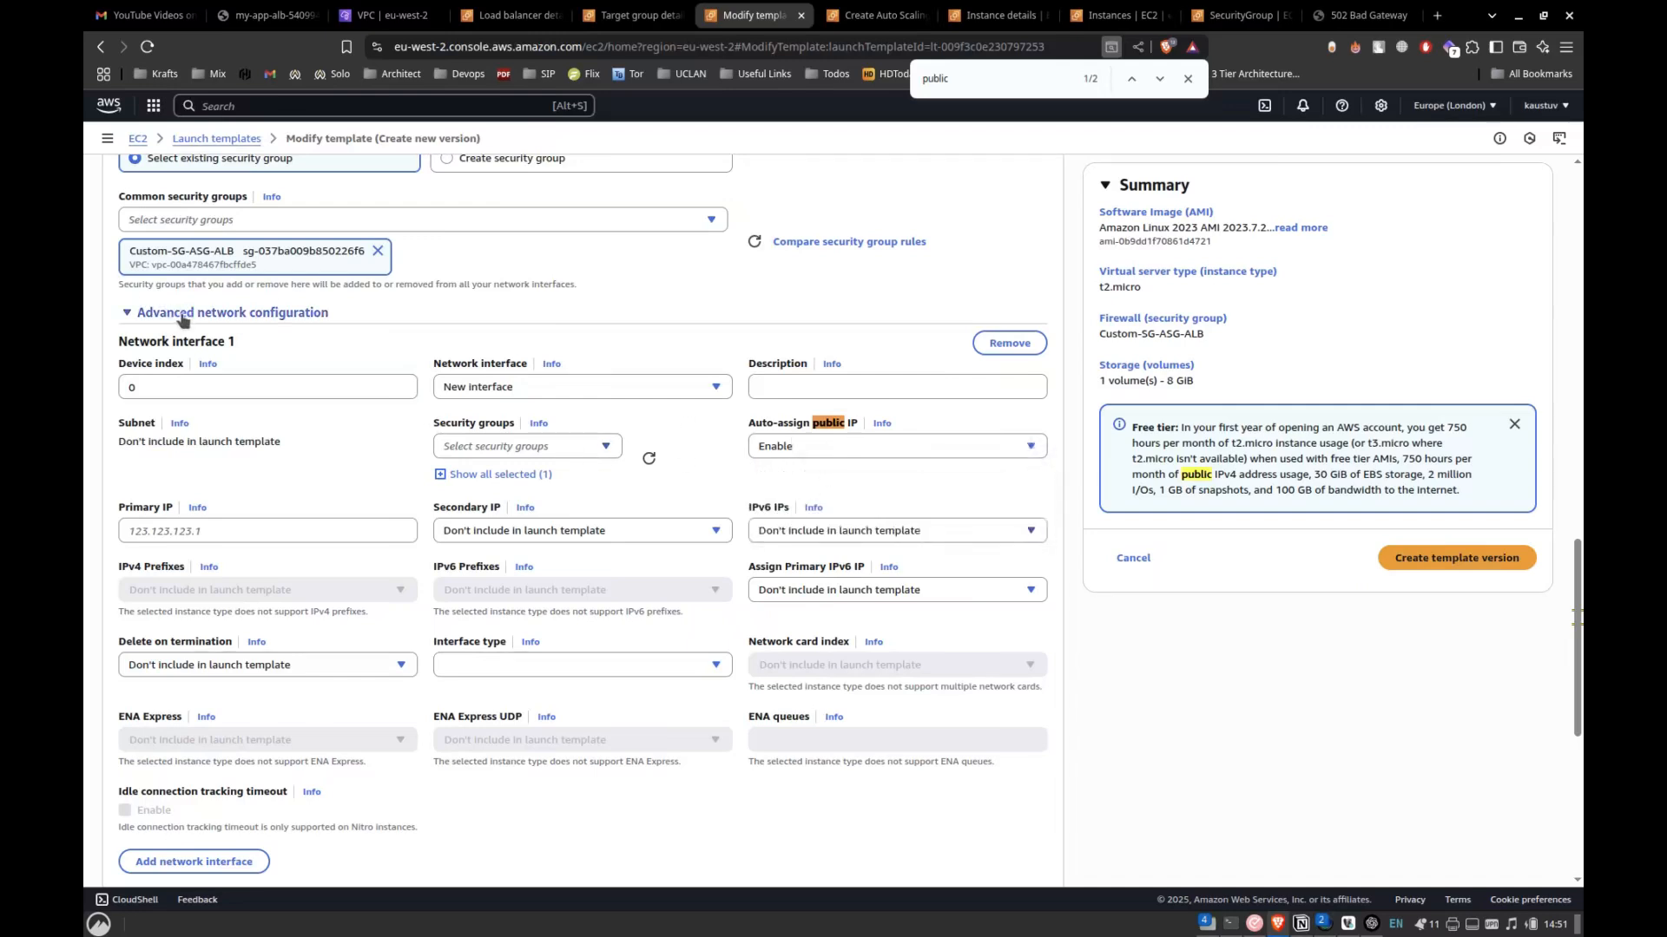
pyautogui.click(807, 447)
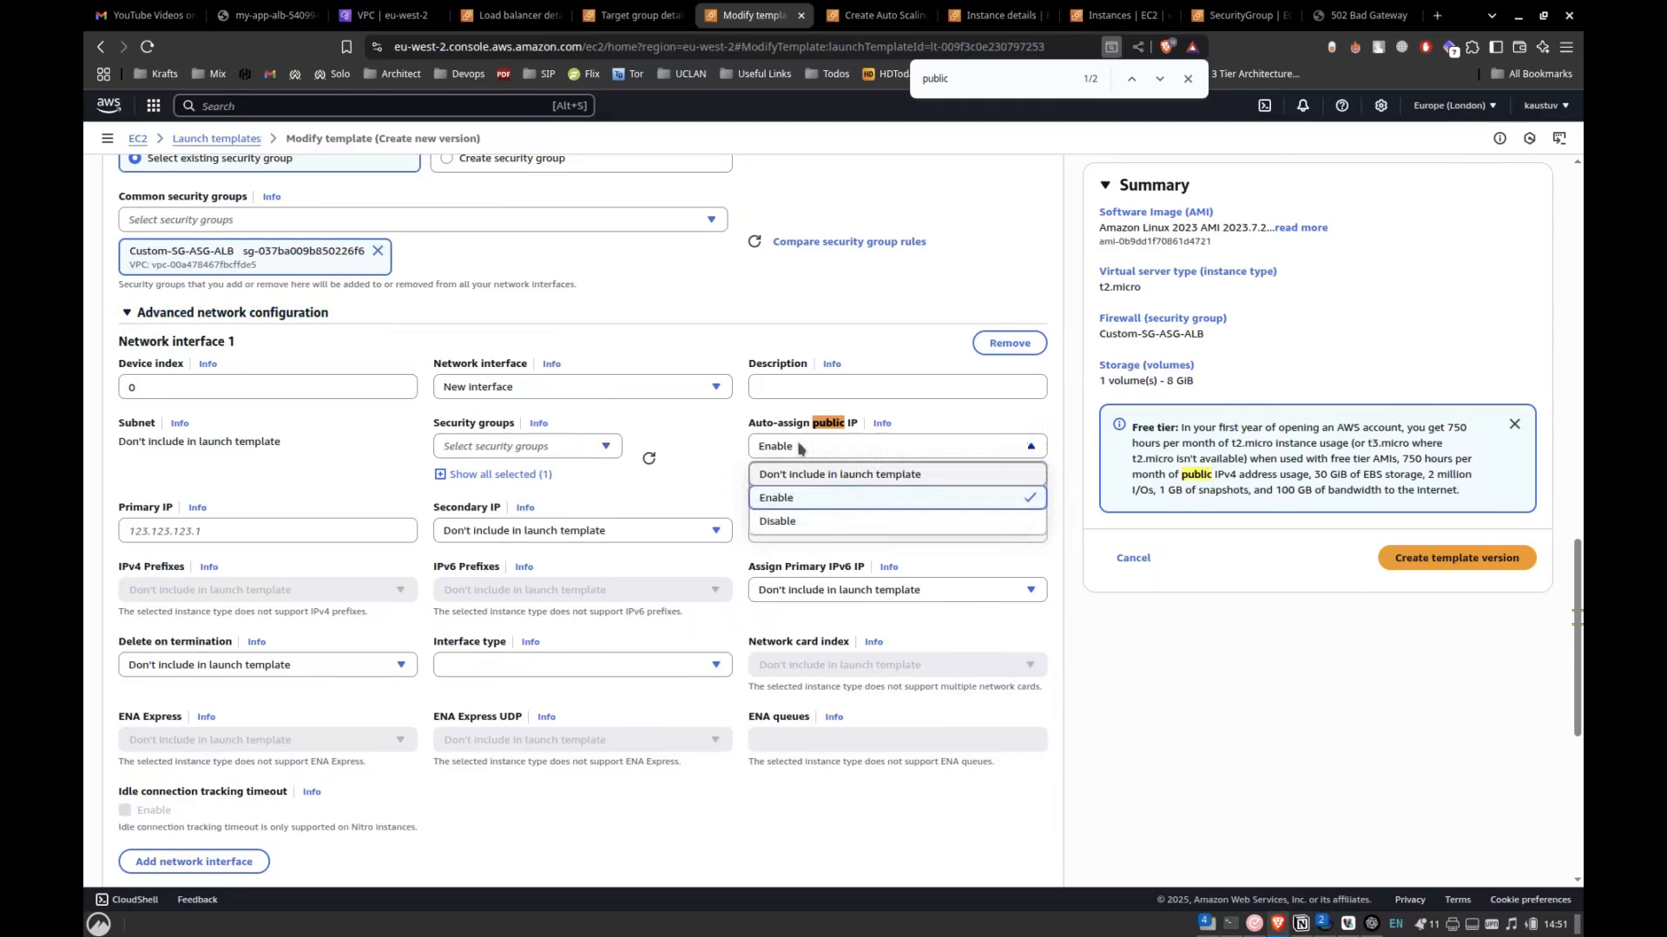
pyautogui.click(784, 492)
# Set the template version description to v2, create the template version, and go back to the launch templates list.
pyautogui.scroll(15, 613, 340)
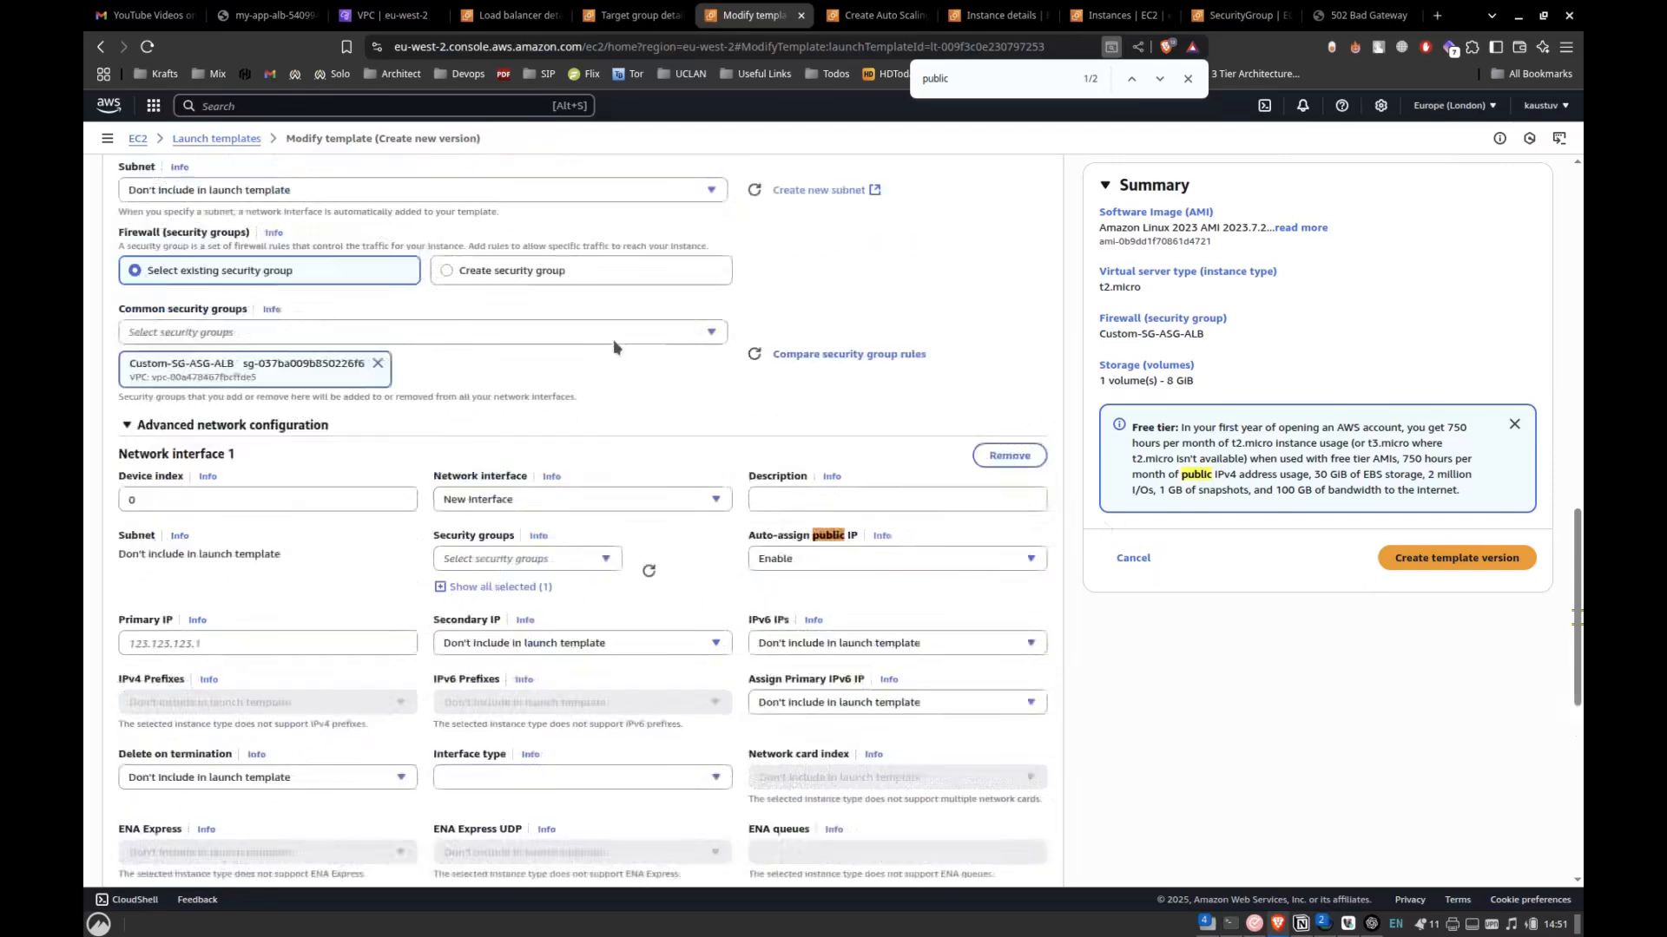
pyautogui.click(229, 363)
pyautogui.write('v2')
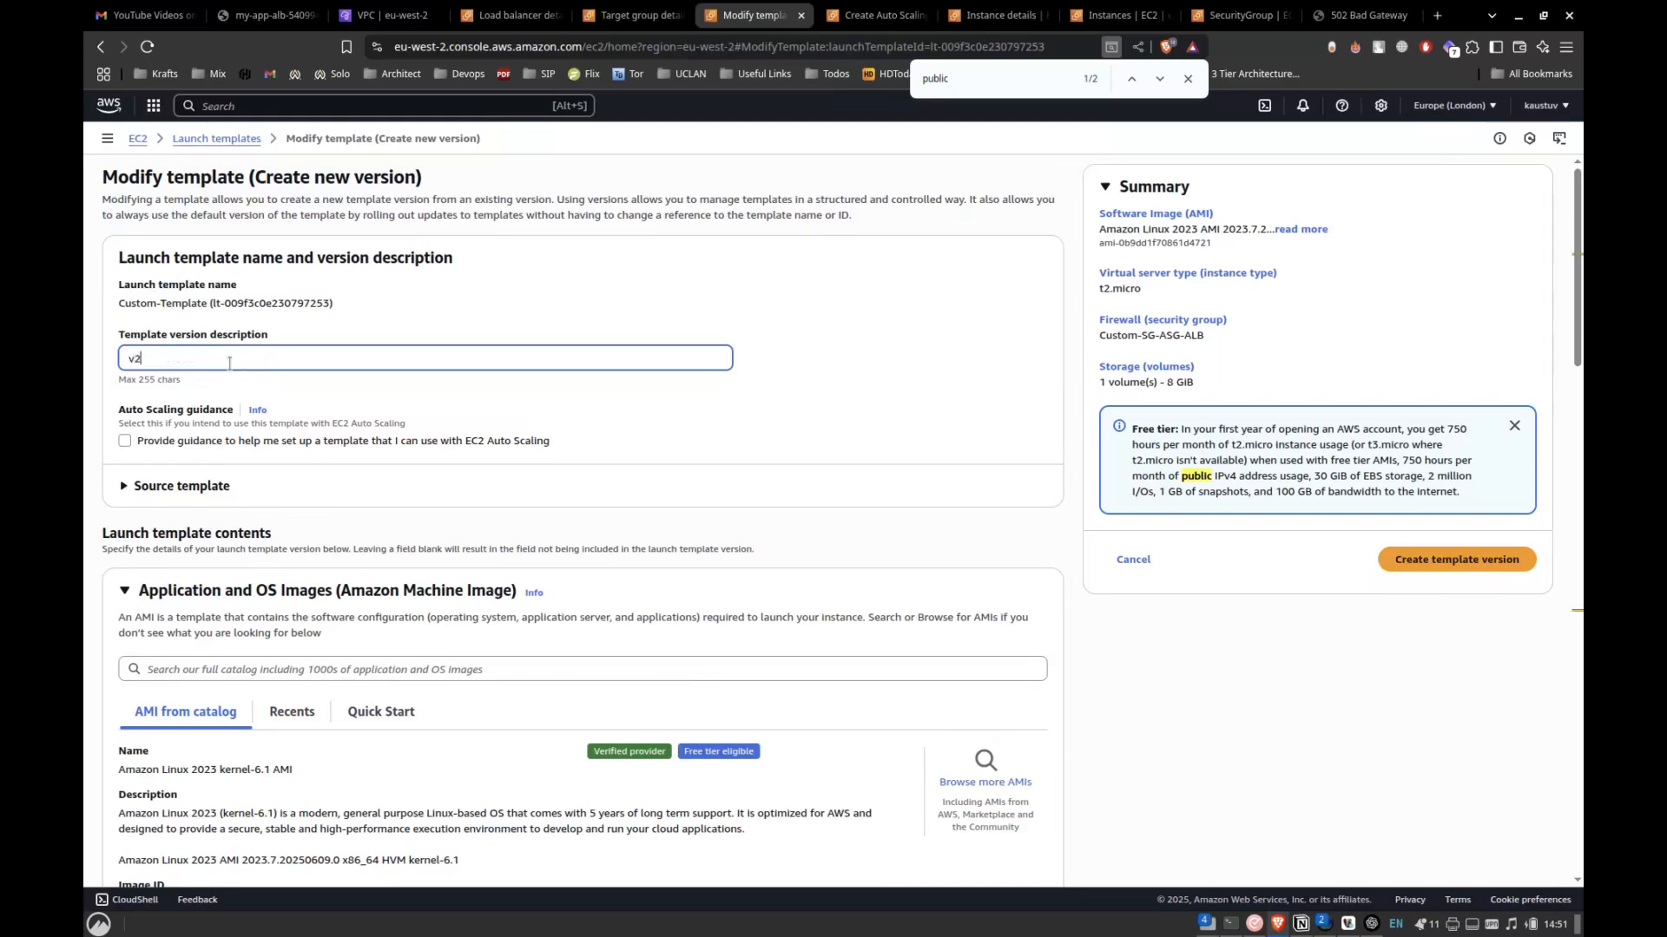
pyautogui.click(1432, 575)
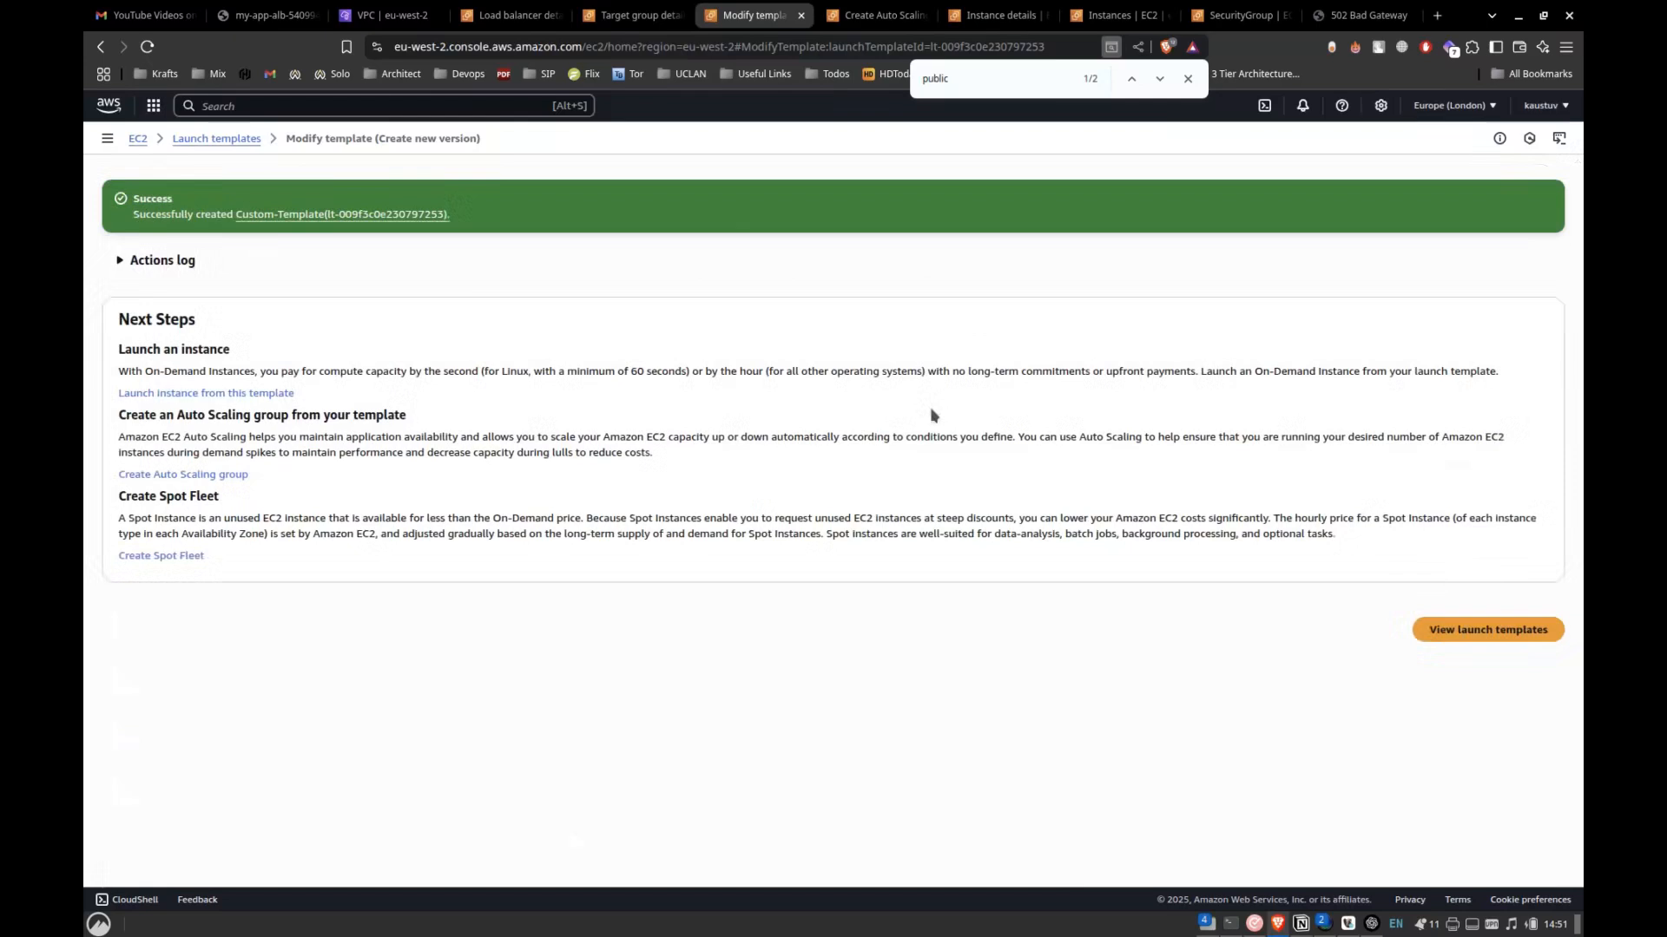
pyautogui.click(1488, 630)
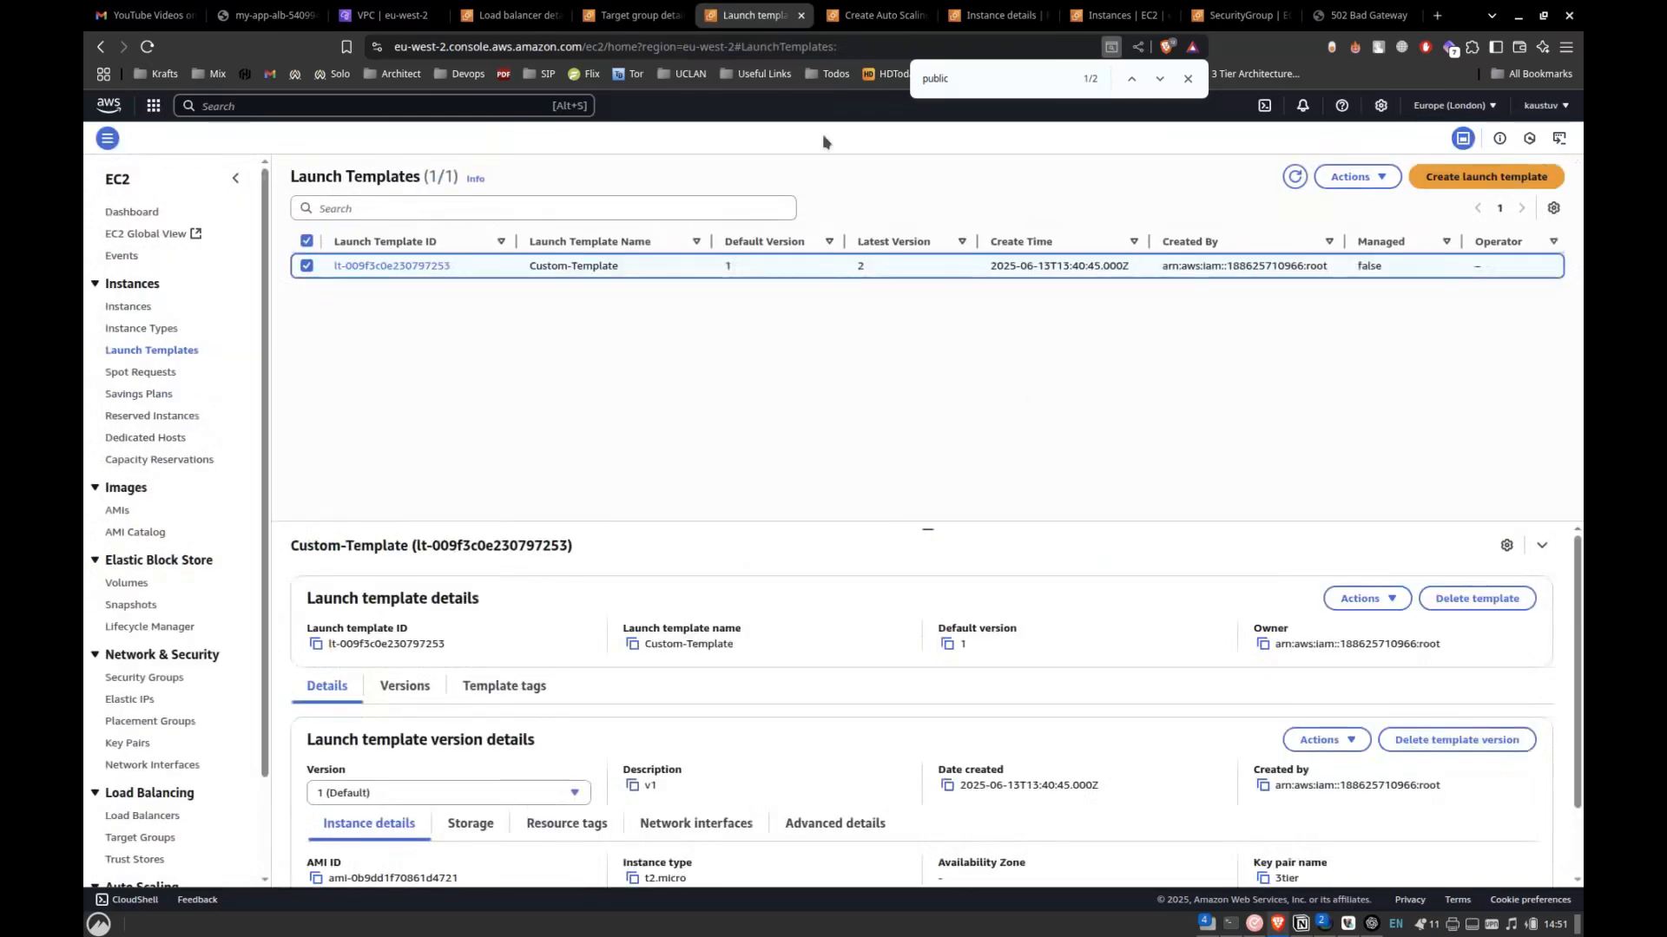
# Return to the unfinished Auto Scaling group creation and go back to its launch template selection step.
pyautogui.click(631, 12)
pyautogui.click(511, 12)
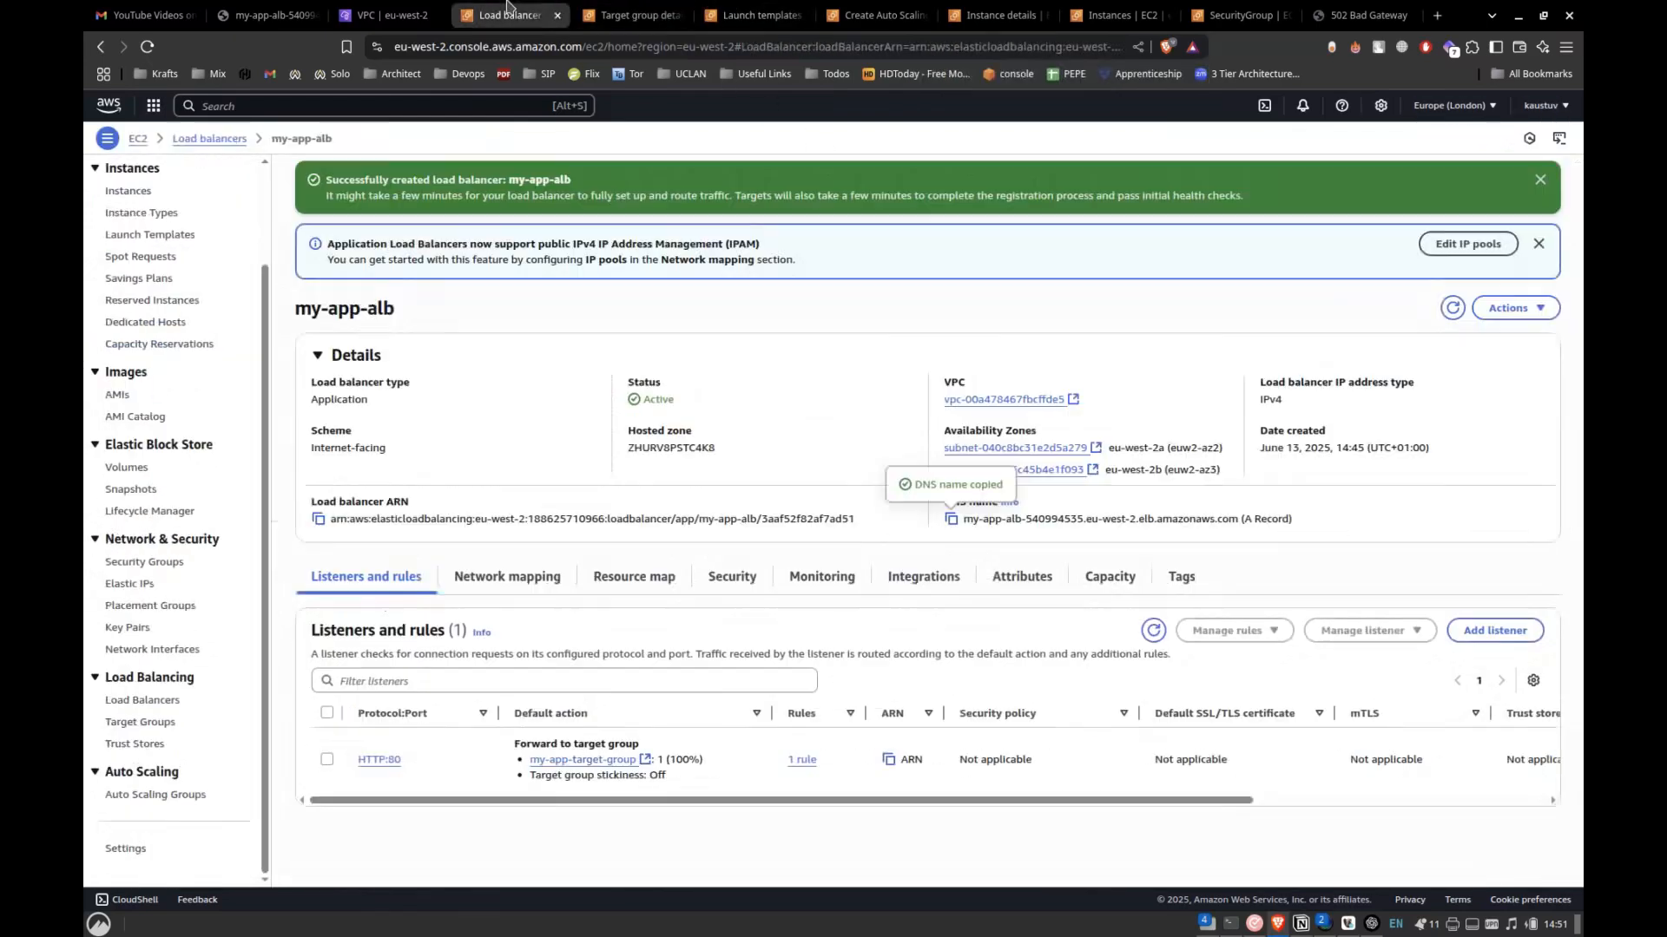
pyautogui.click(870, 14)
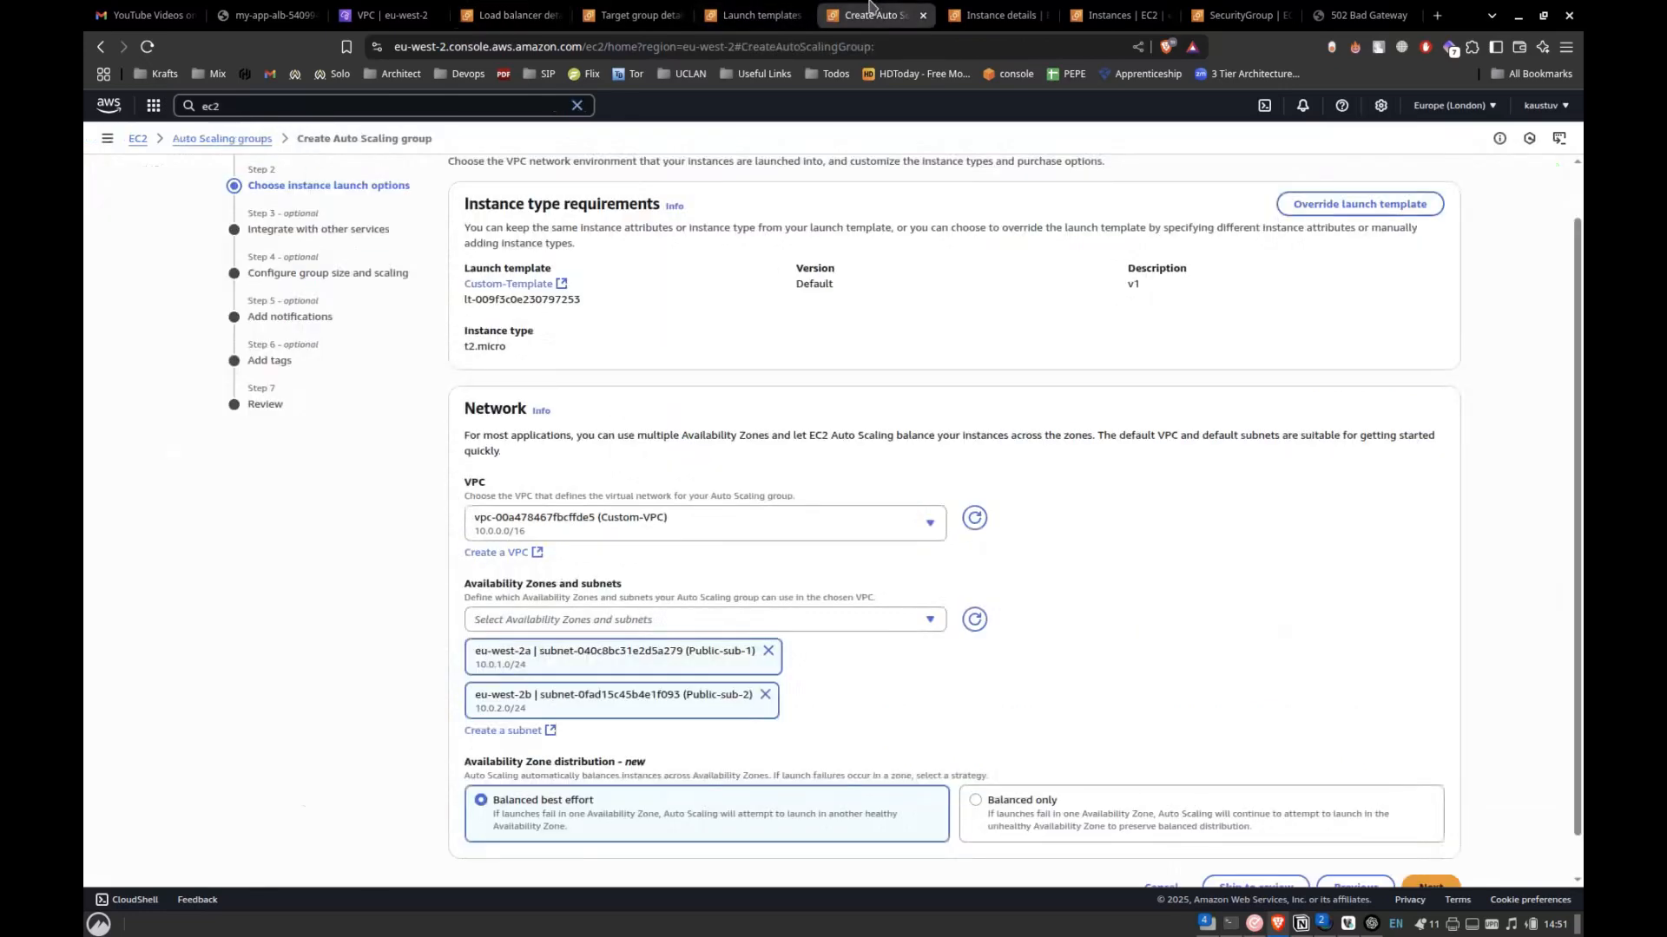
pyautogui.scroll(1, 770, 573)
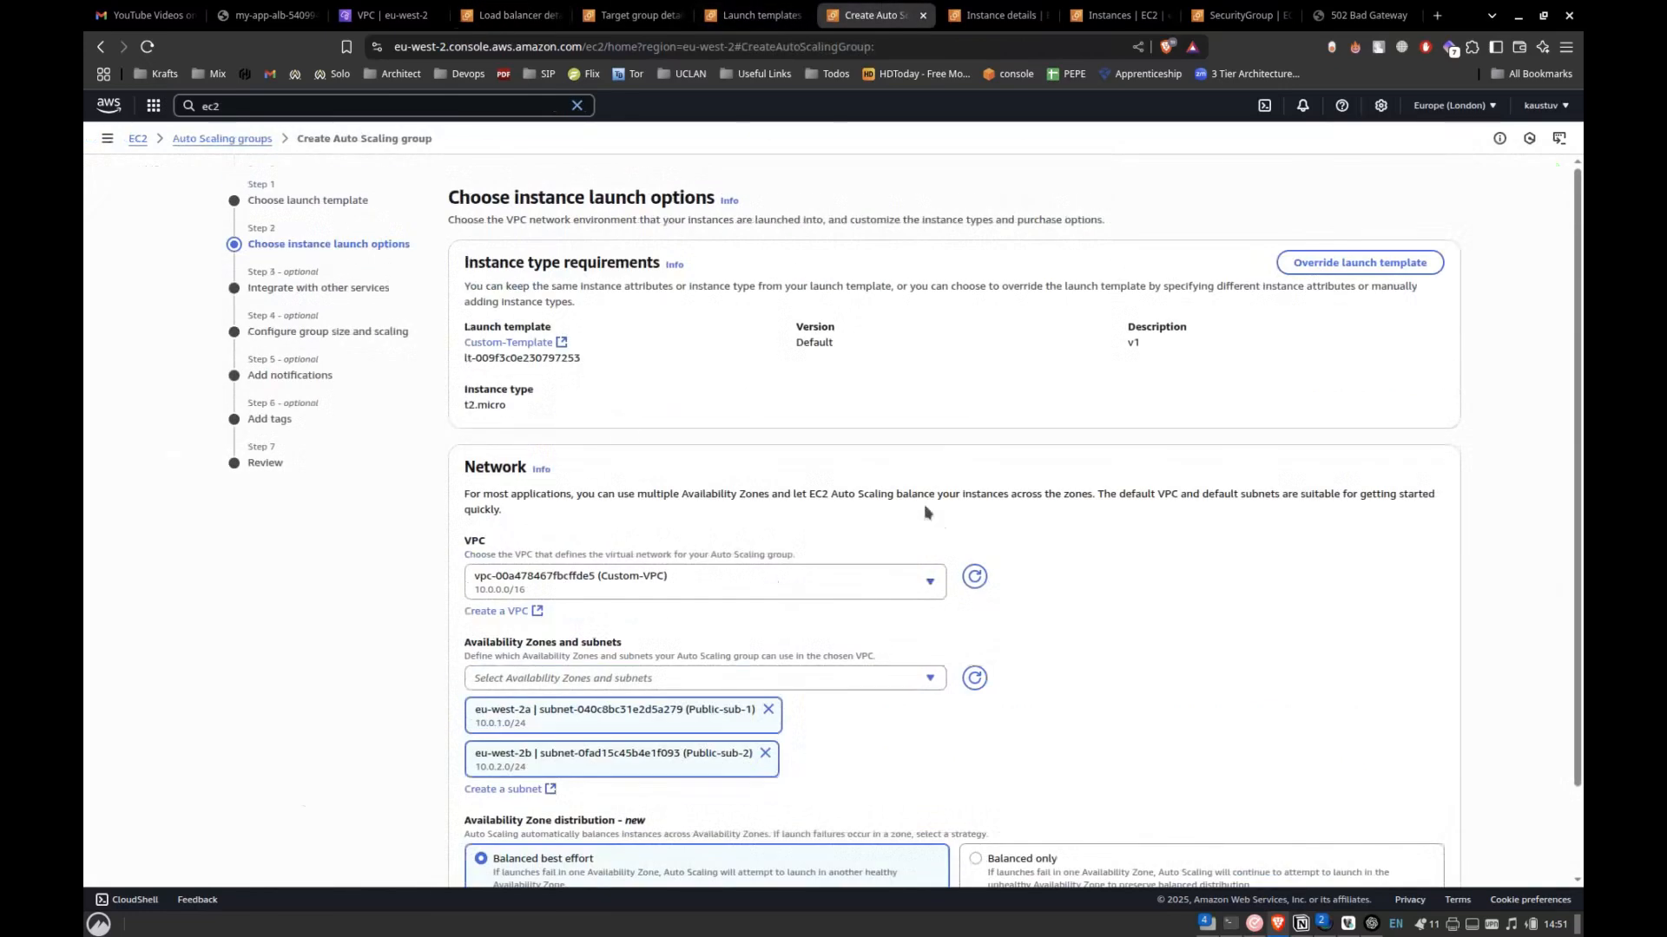
pyautogui.scroll(-2, 954, 614)
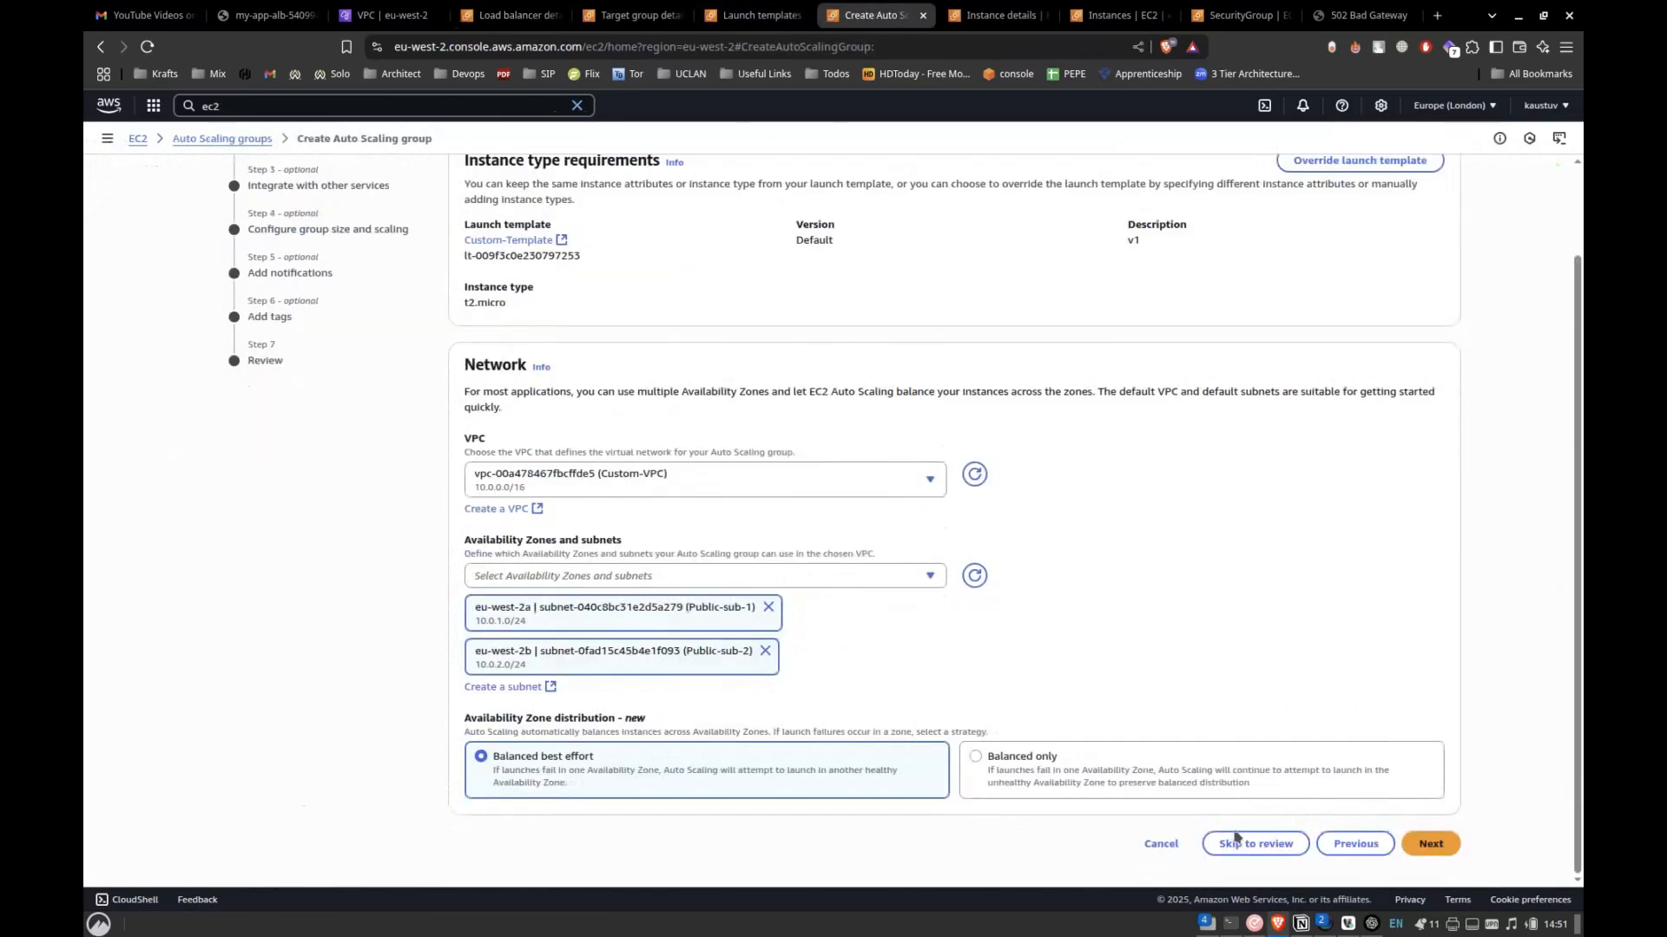
pyautogui.click(1351, 845)
pyautogui.scroll(-1, 804, 645)
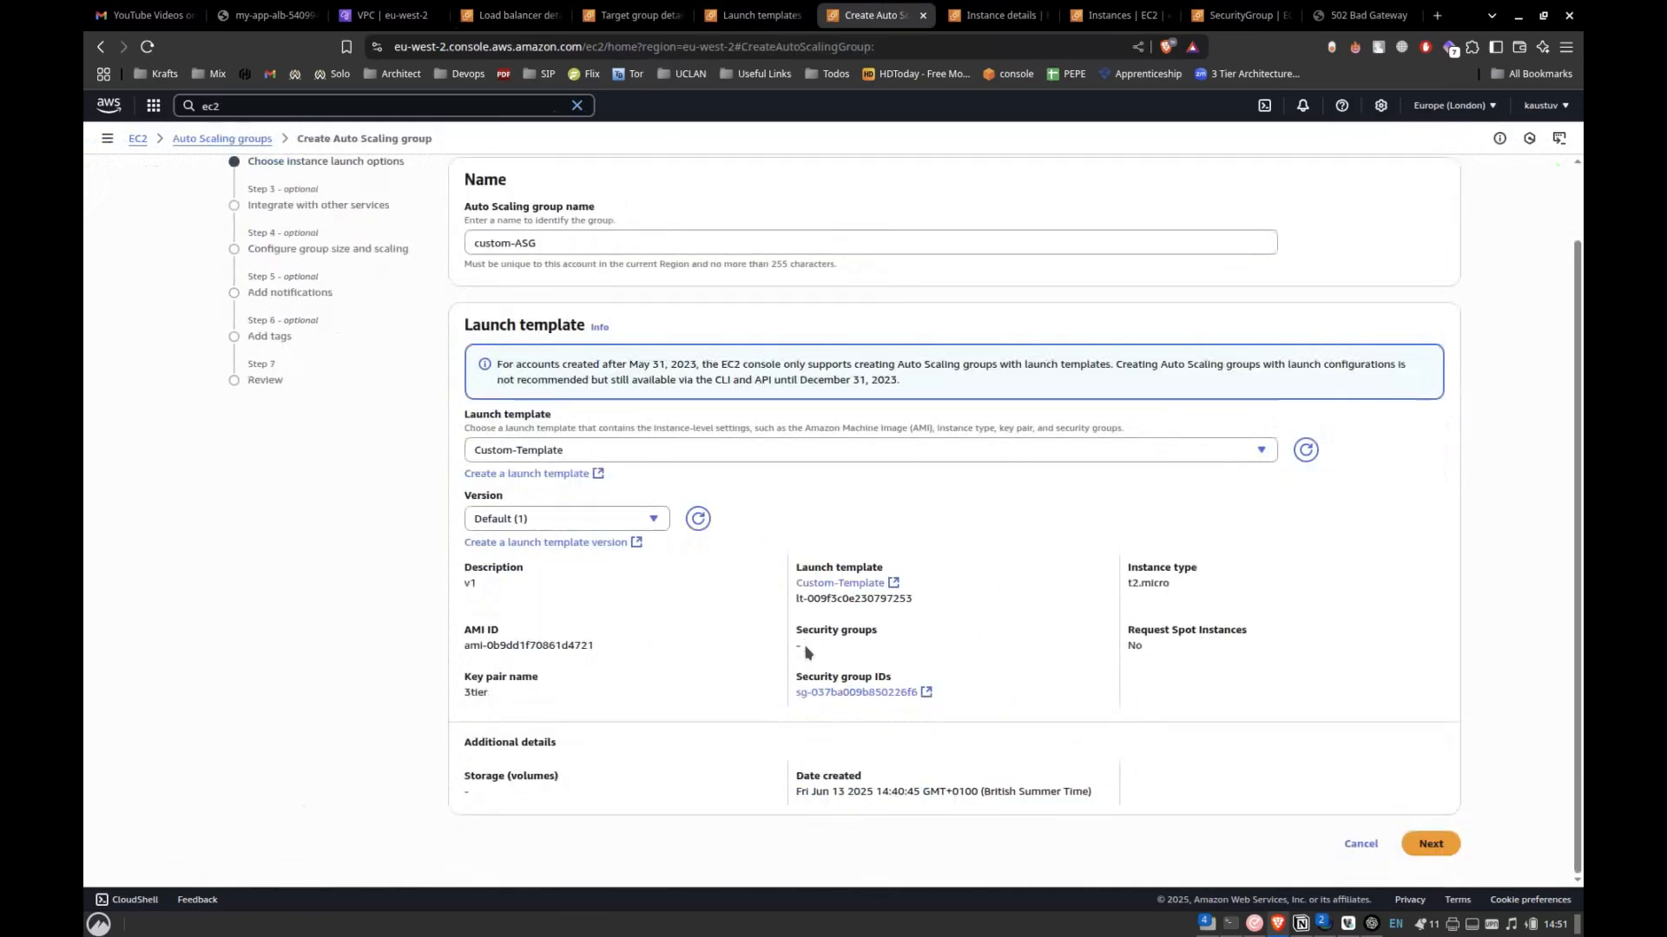
# Set the Auto Scaling group's launch template version to 2 and continue to the instance launch options.
pyautogui.click(569, 520)
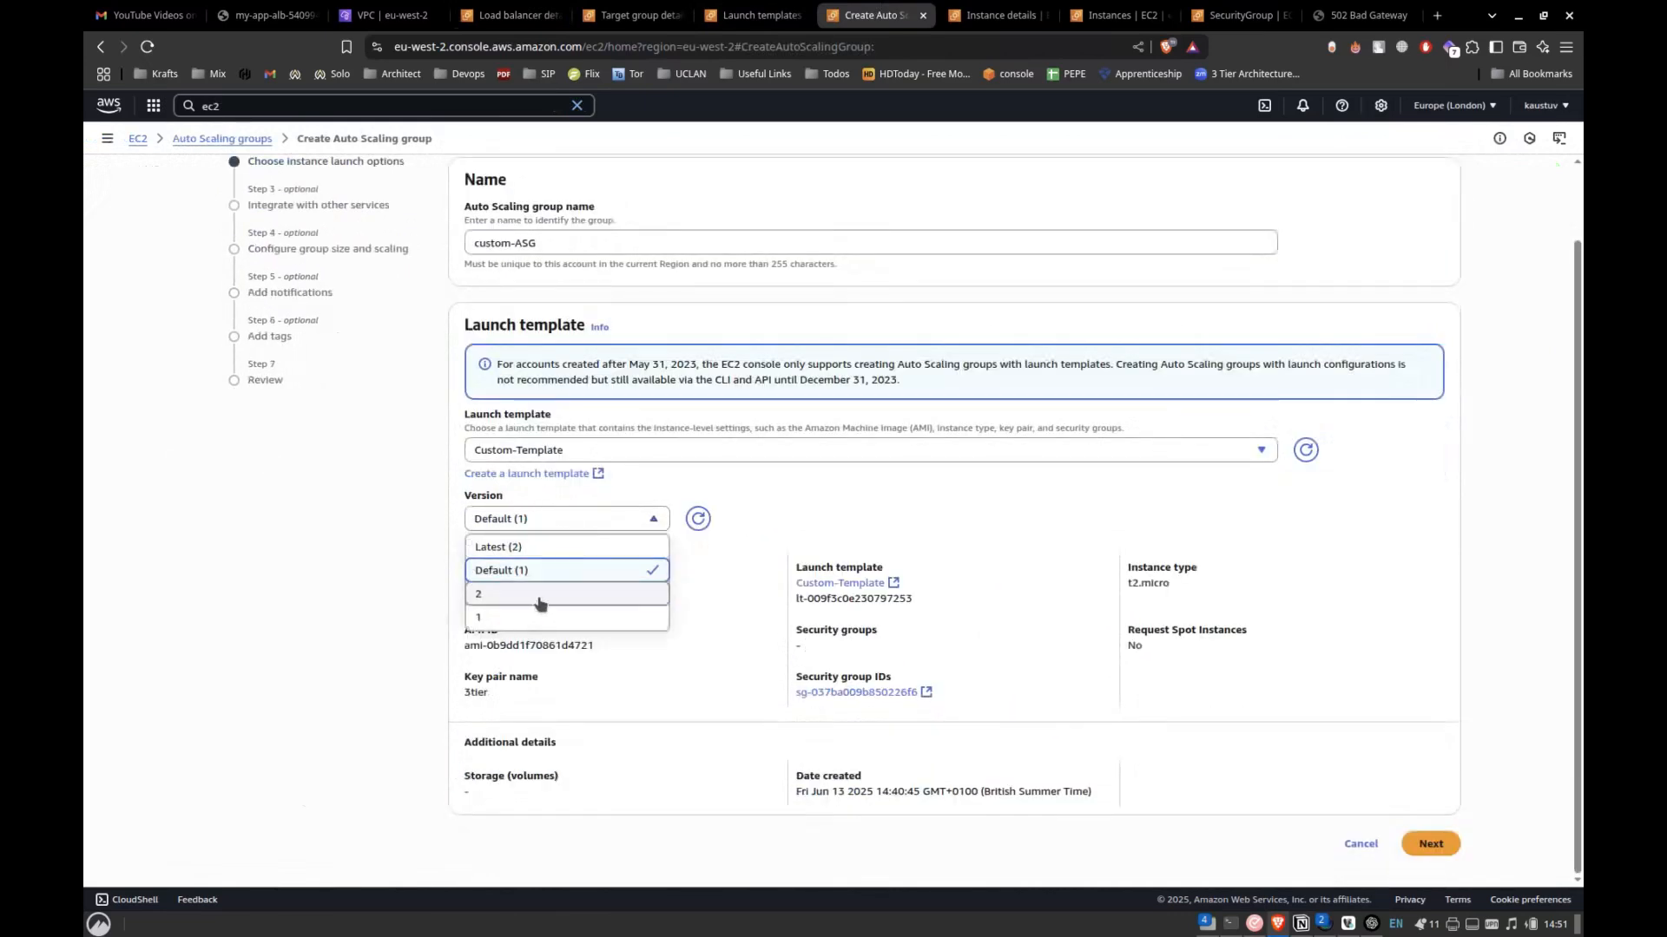
pyautogui.click(539, 599)
pyautogui.click(581, 514)
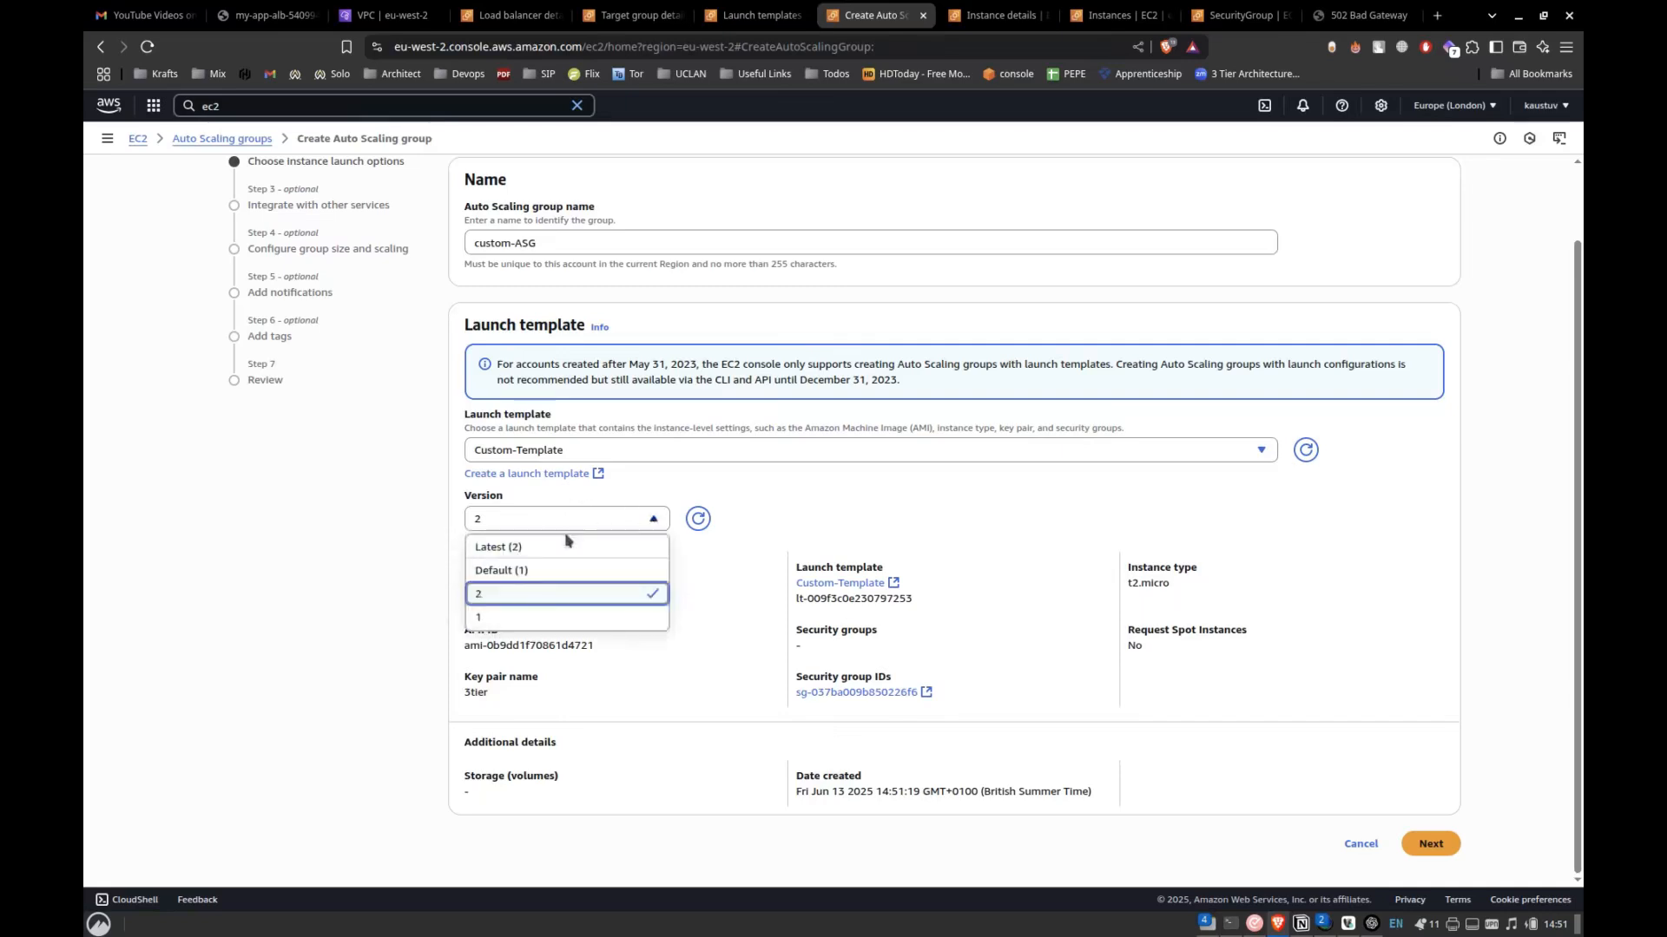
pyautogui.click(515, 596)
pyautogui.click(572, 519)
pyautogui.click(516, 606)
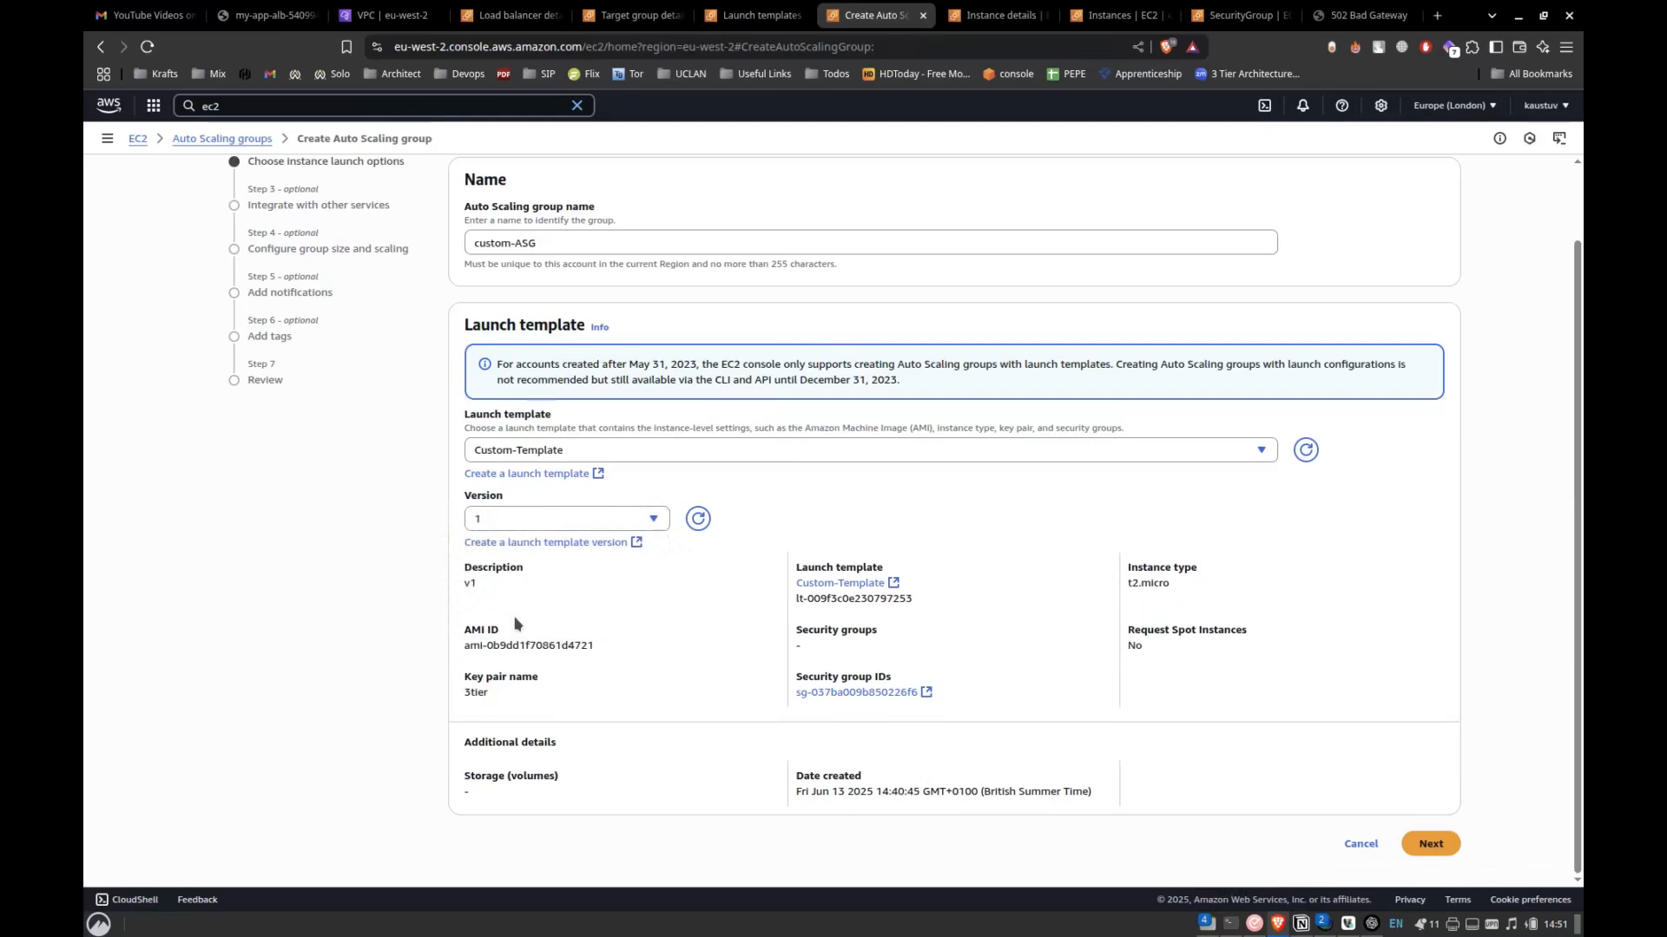
pyautogui.click(556, 529)
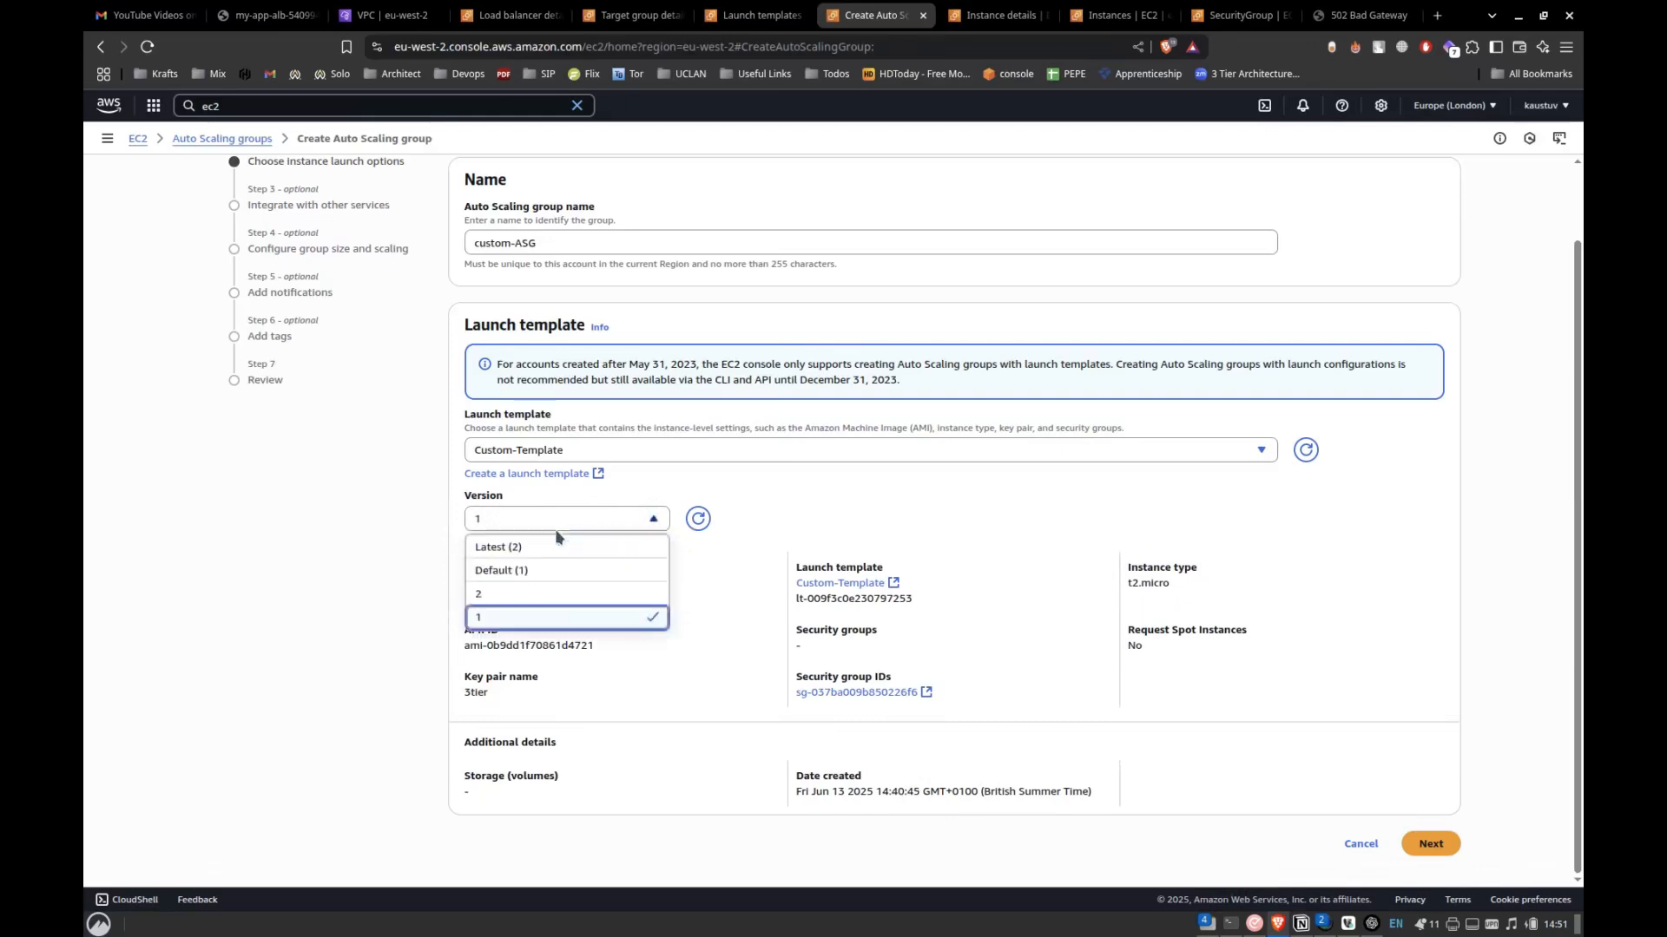
pyautogui.click(515, 590)
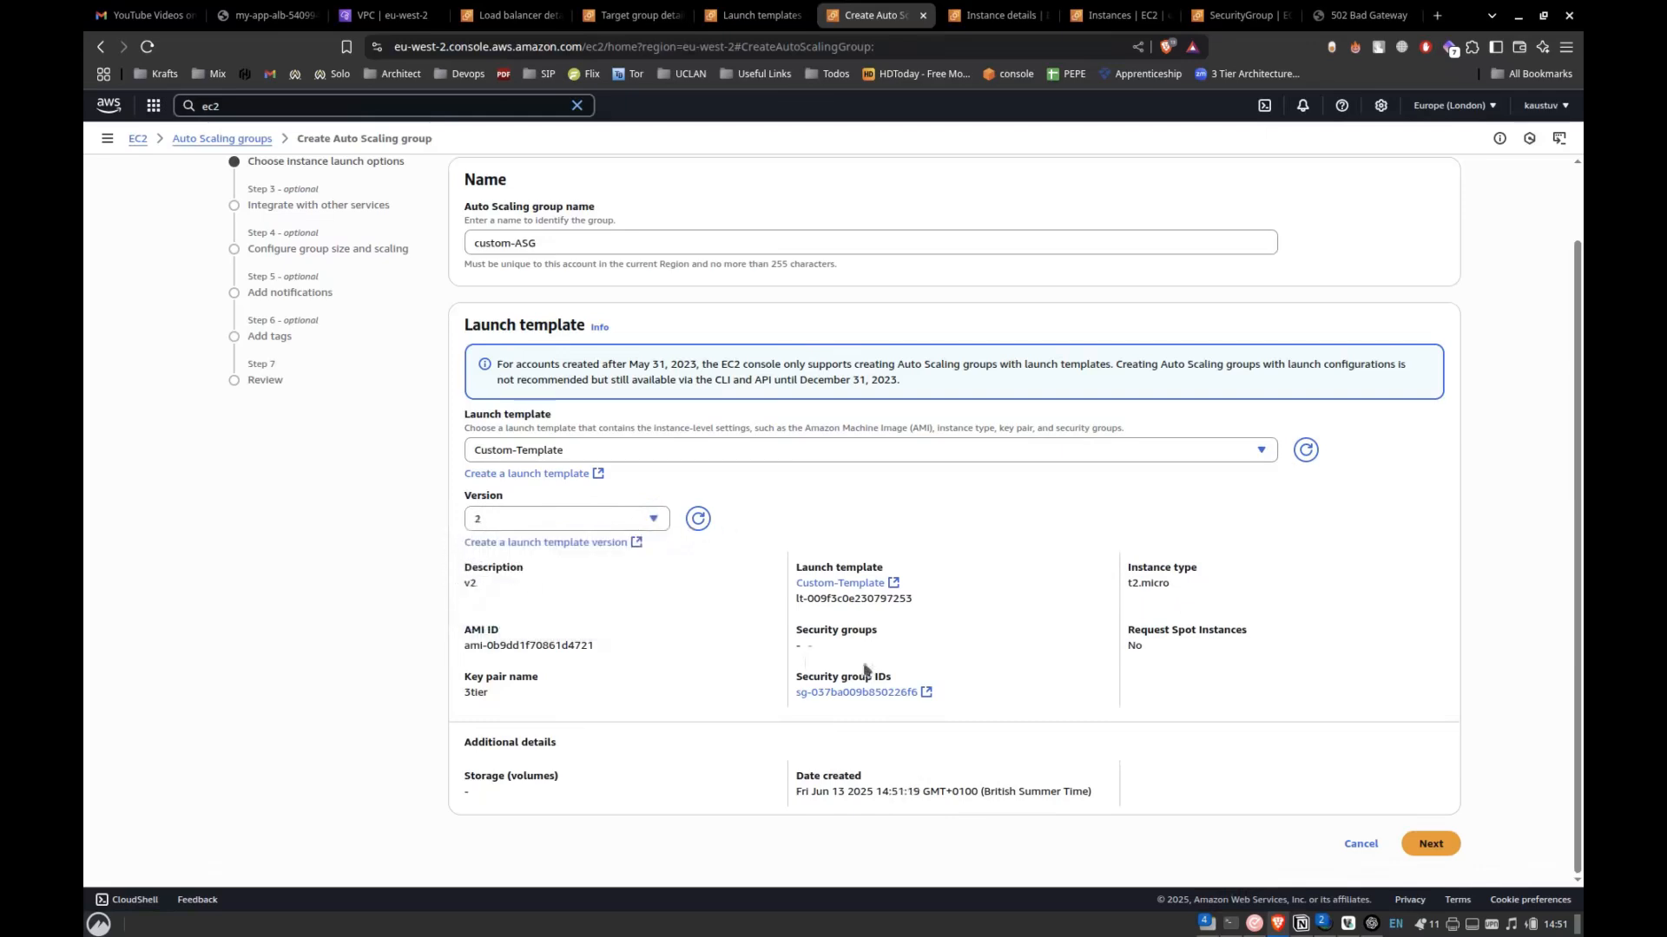
pyautogui.click(1430, 842)
# Open the full EC2 instances list and filter it to Running instances.
pyautogui.click(772, 16)
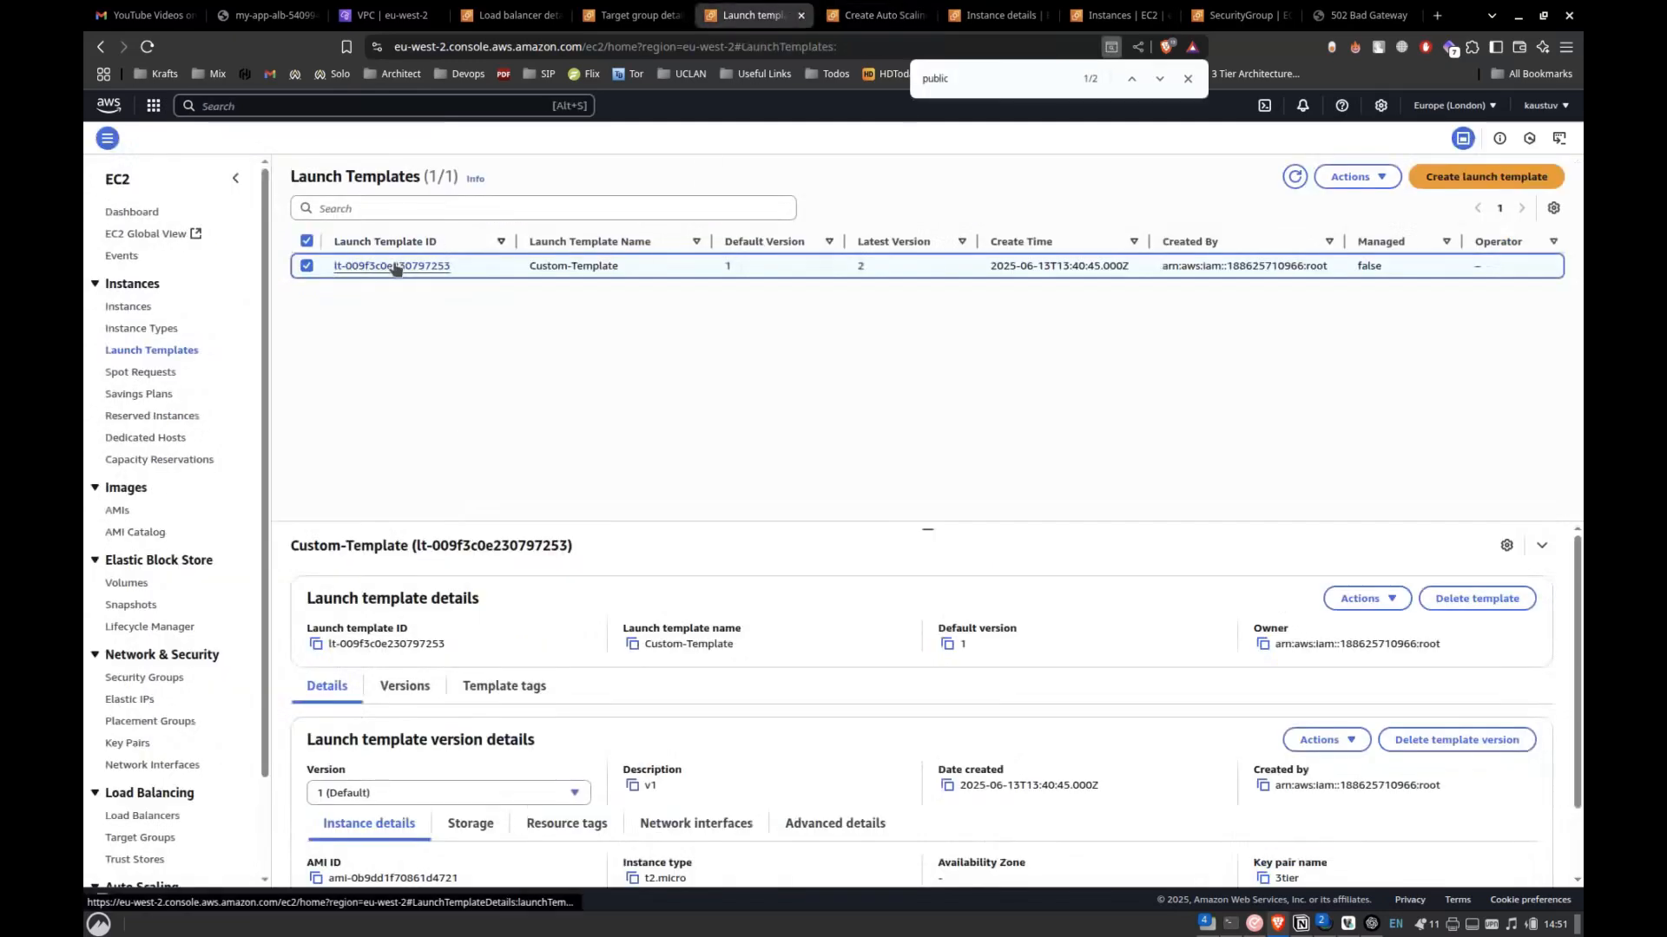
pyautogui.click(638, 14)
pyautogui.click(508, 13)
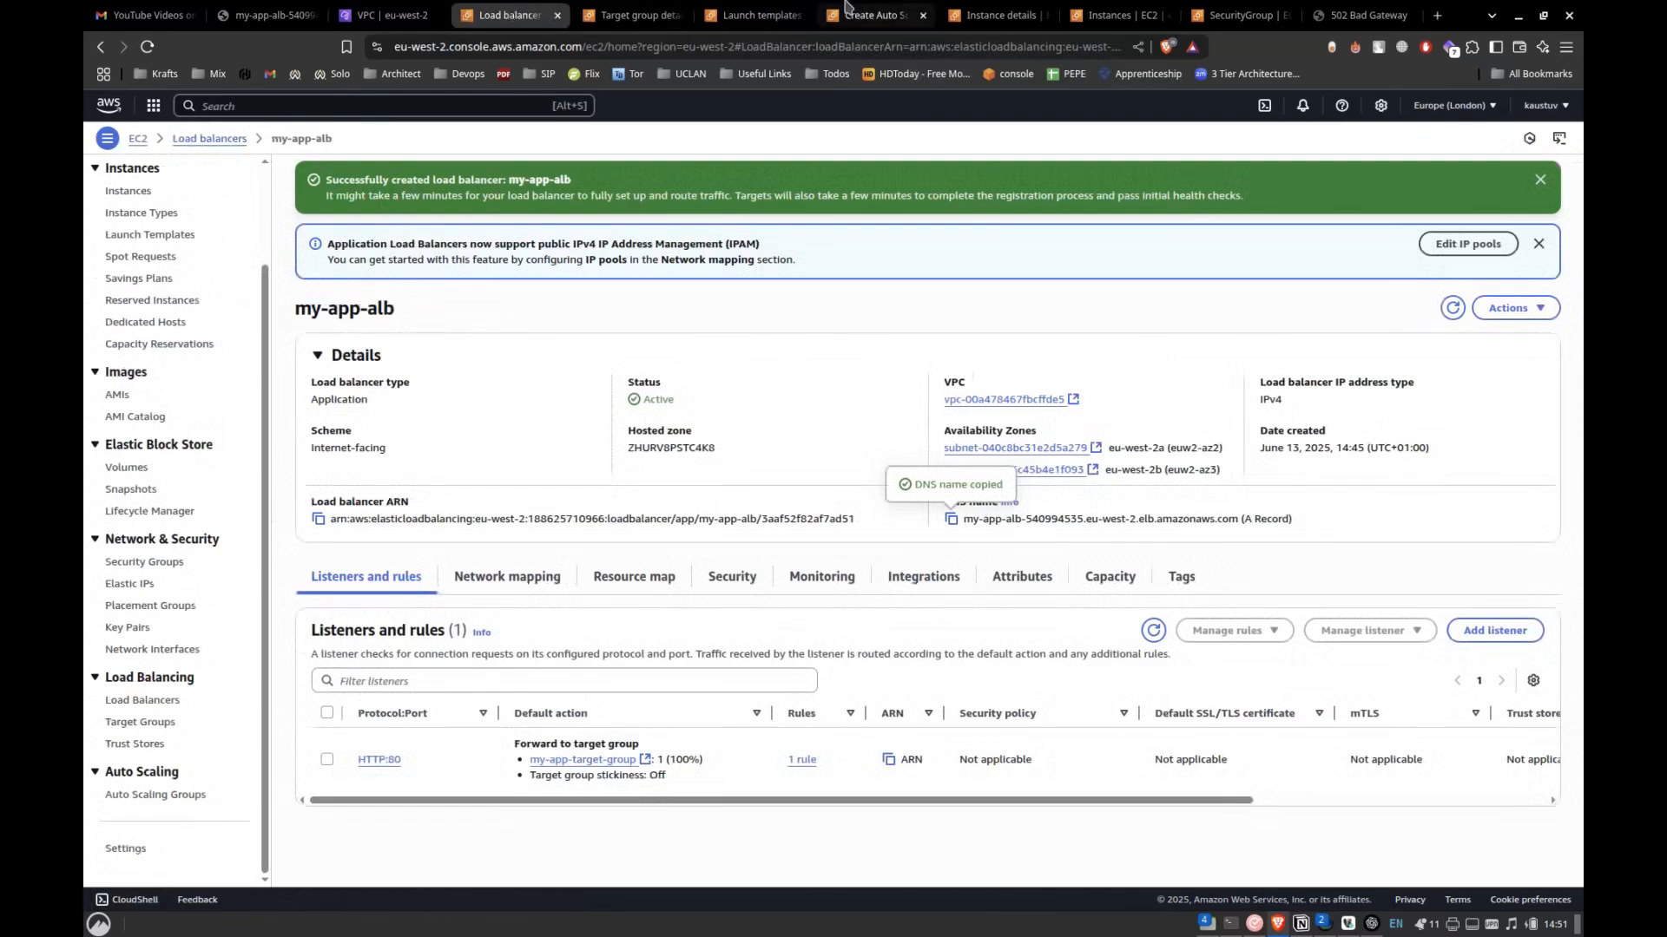
pyautogui.click(877, 14)
pyautogui.click(998, 15)
pyautogui.click(196, 139)
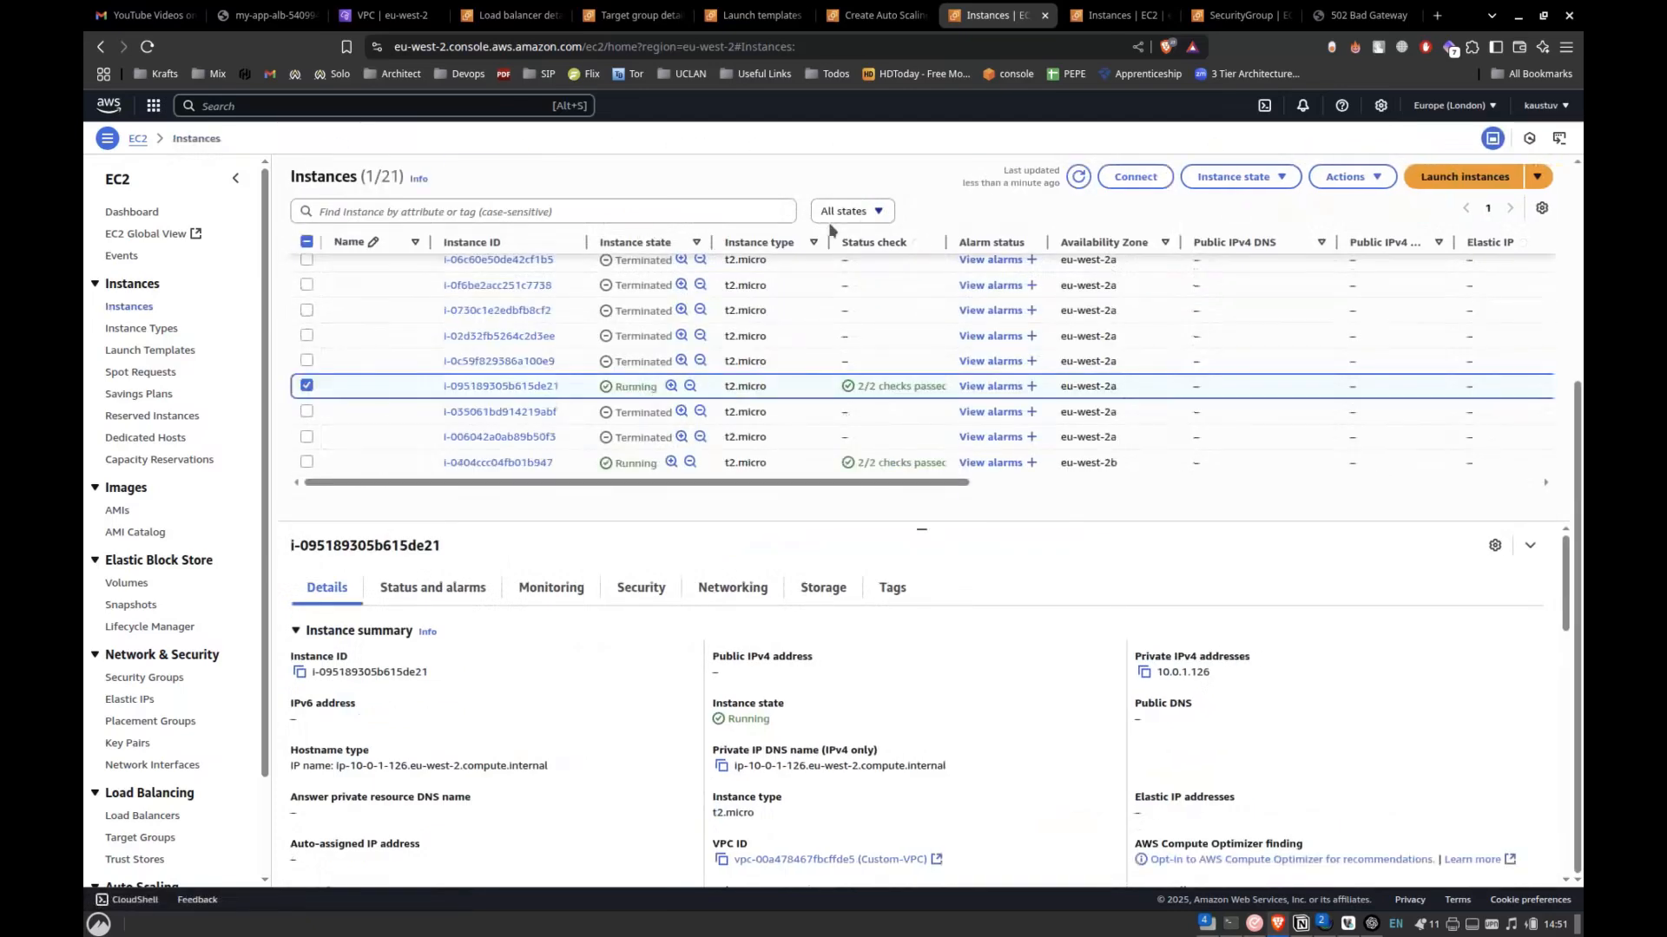
pyautogui.click(864, 219)
pyautogui.click(838, 262)
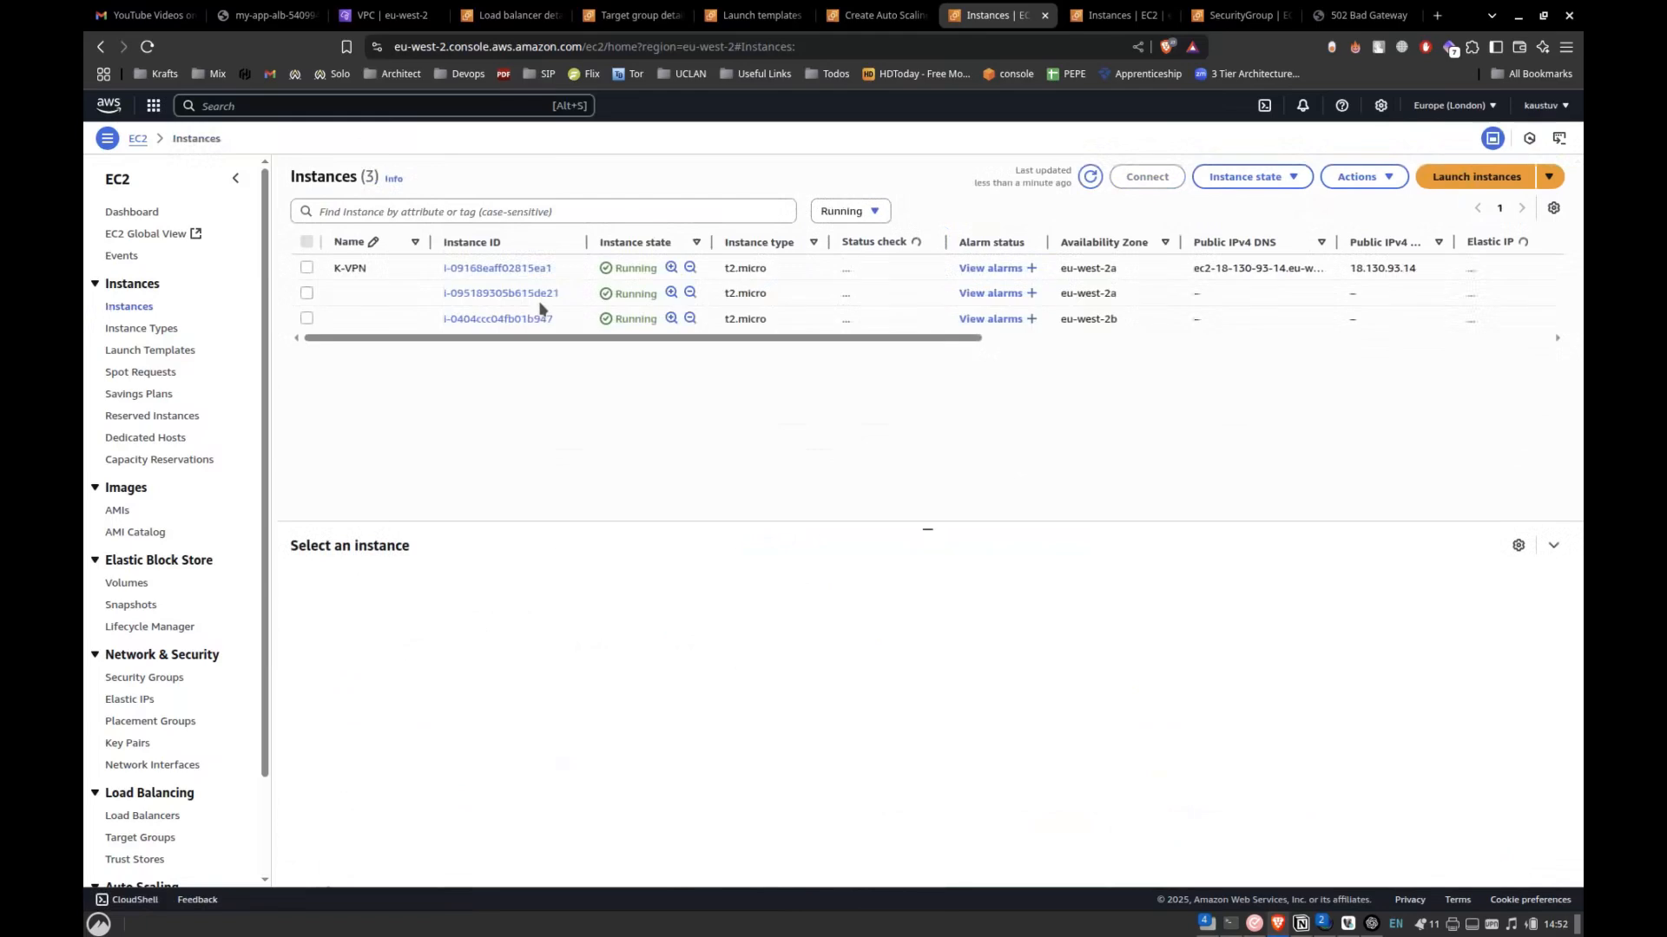
# Terminate the two unnamed running instances in eu-west-2a and eu-west-2b, keeping K-VPN.
pyautogui.click(306, 293)
pyautogui.click(306, 318)
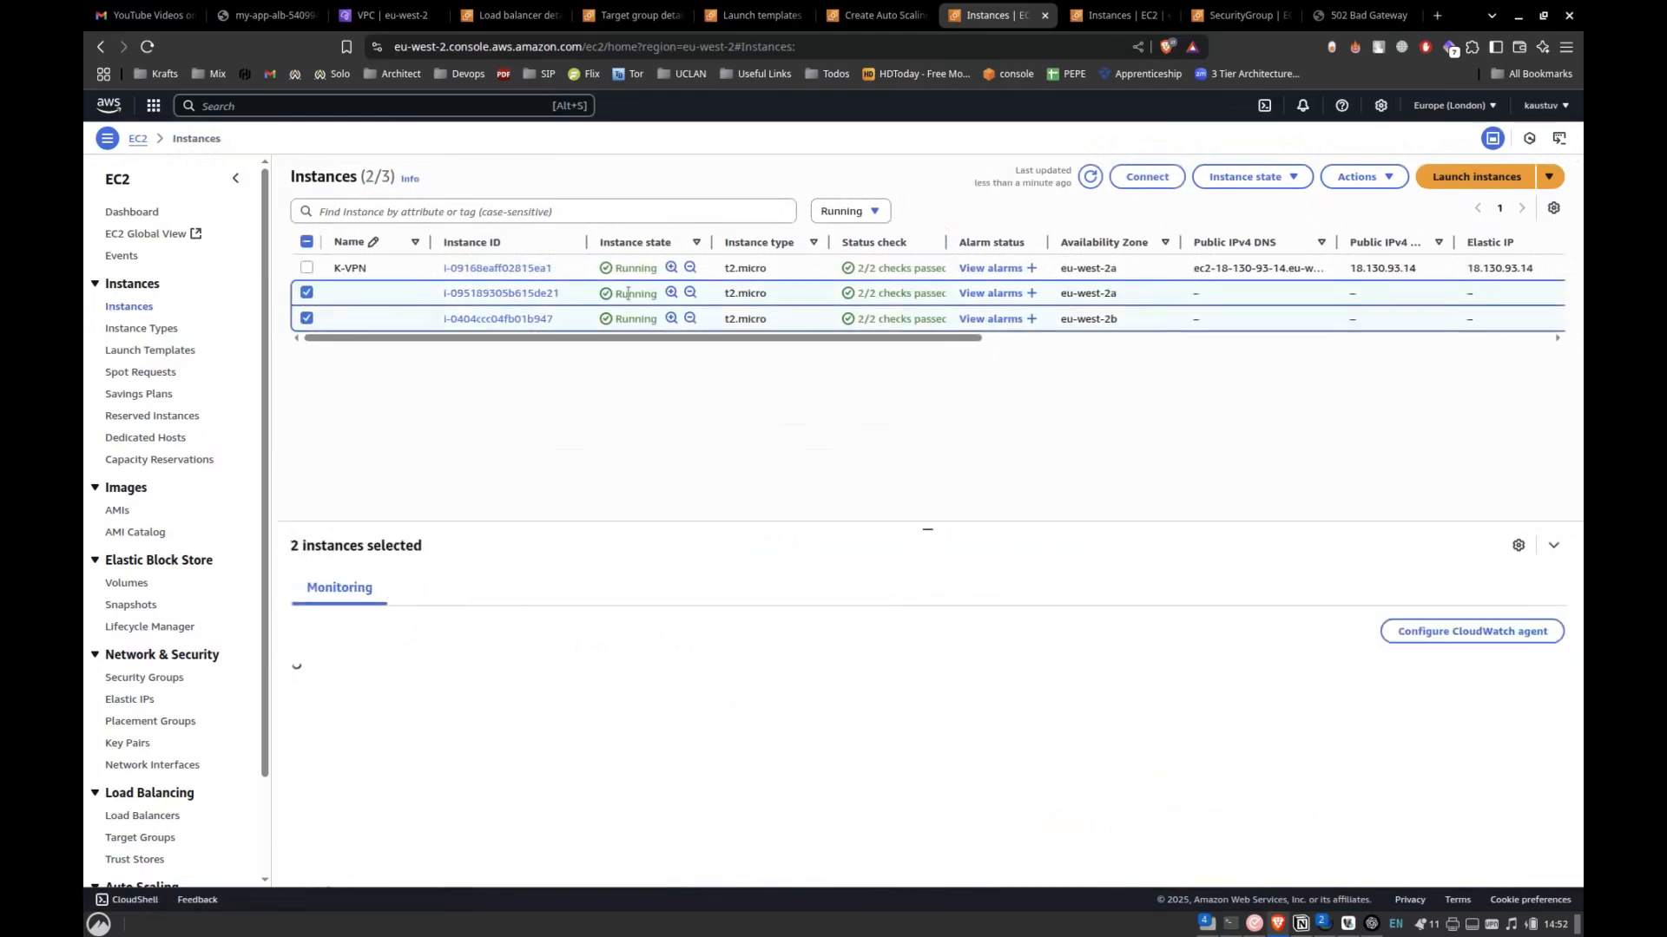
pyautogui.click(1256, 180)
pyautogui.click(1263, 298)
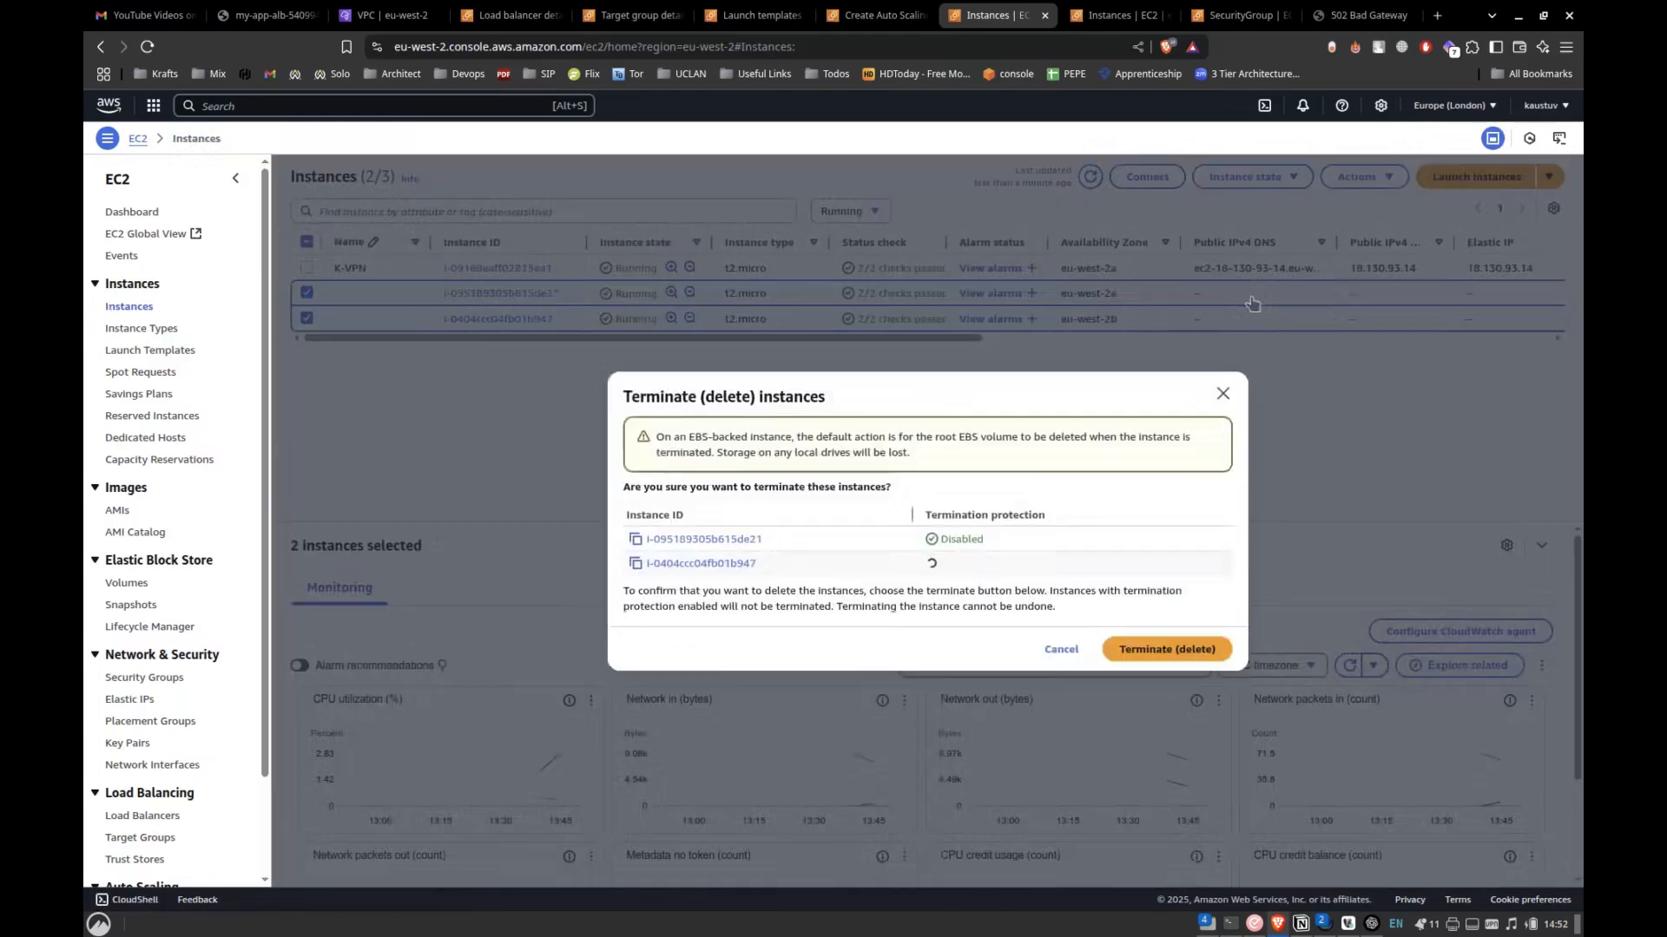
pyautogui.click(1181, 650)
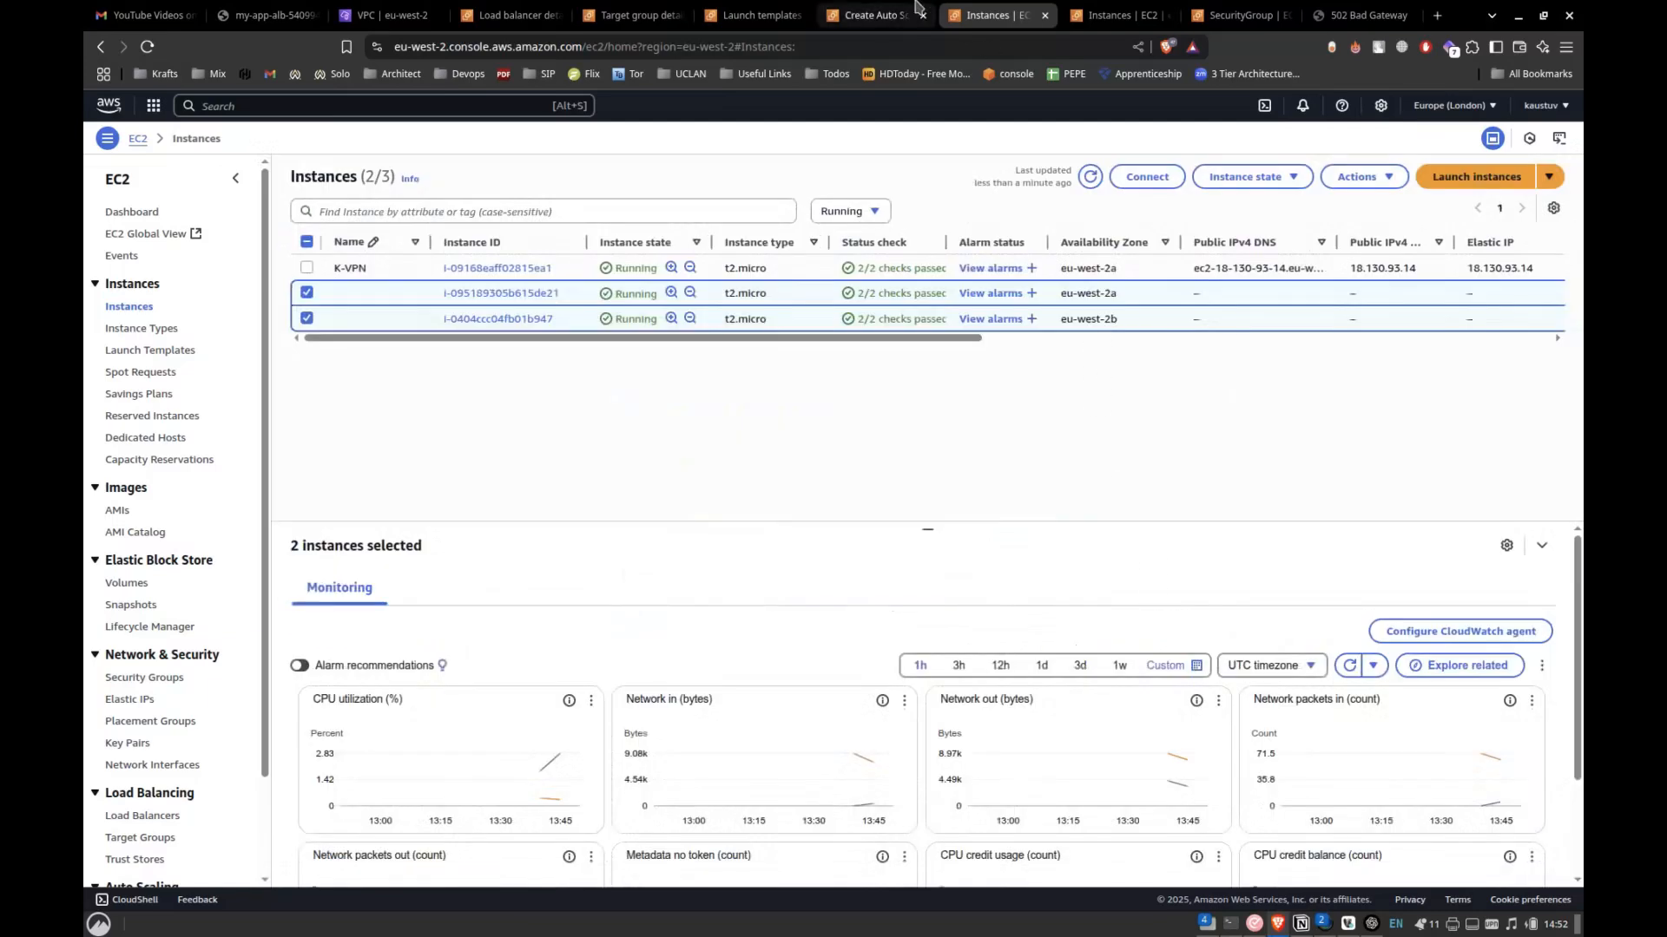
# Start launching an instance from Custom-Template and choose template version 2 as its source.
pyautogui.click(734, 9)
pyautogui.click(434, 267)
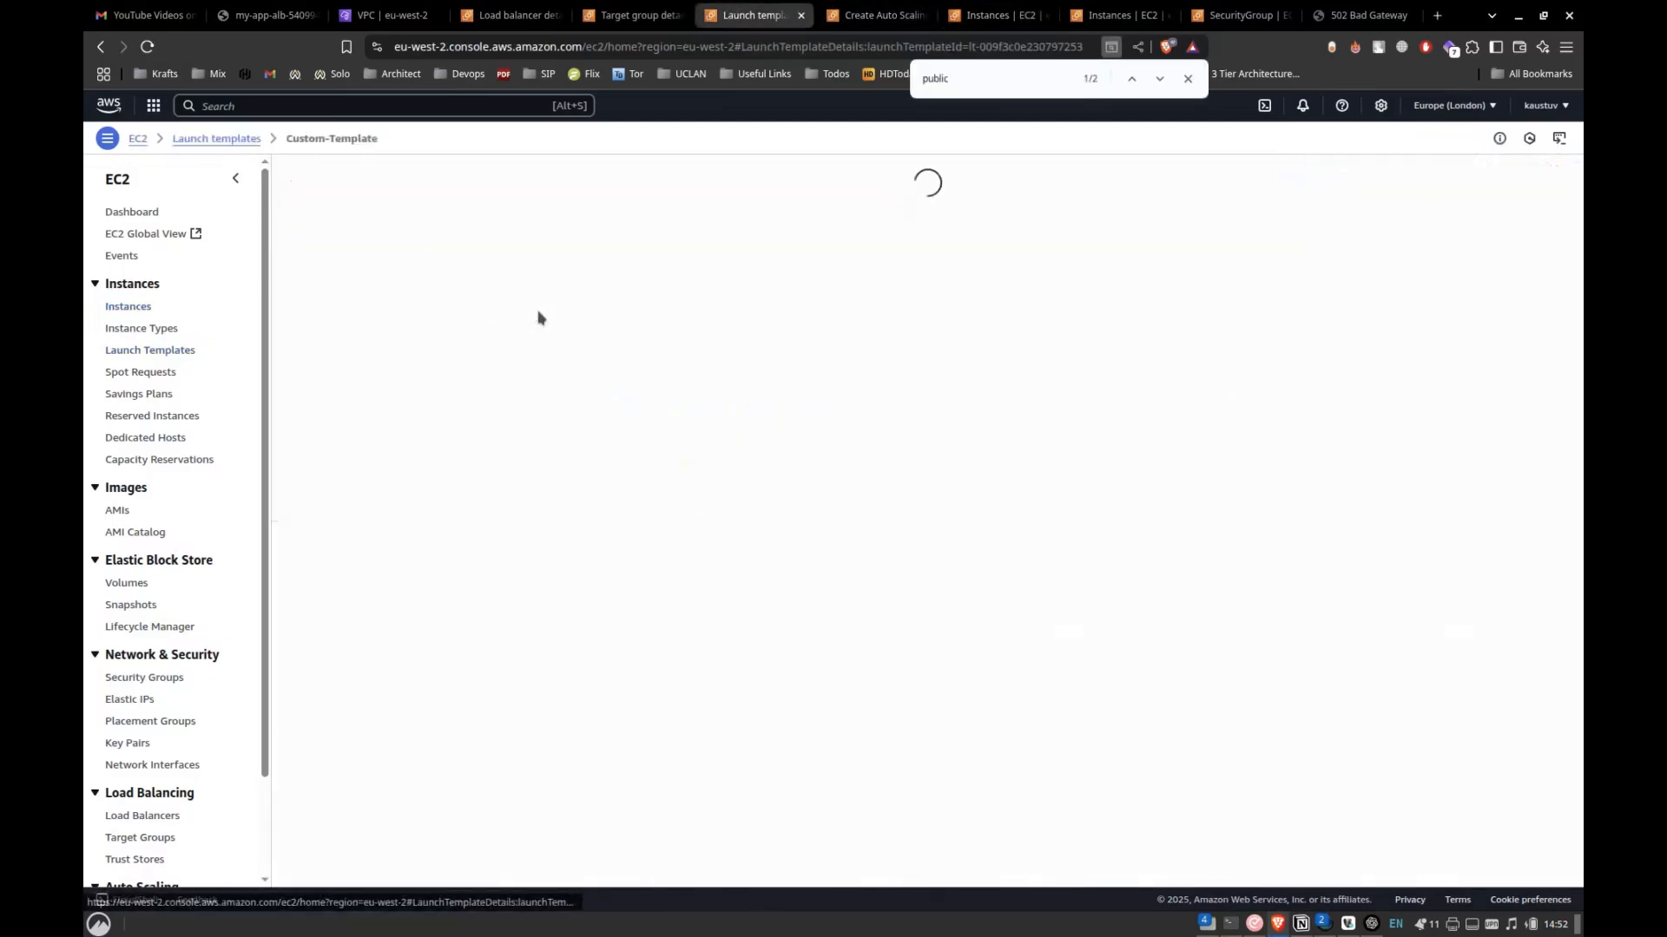
pyautogui.click(1415, 177)
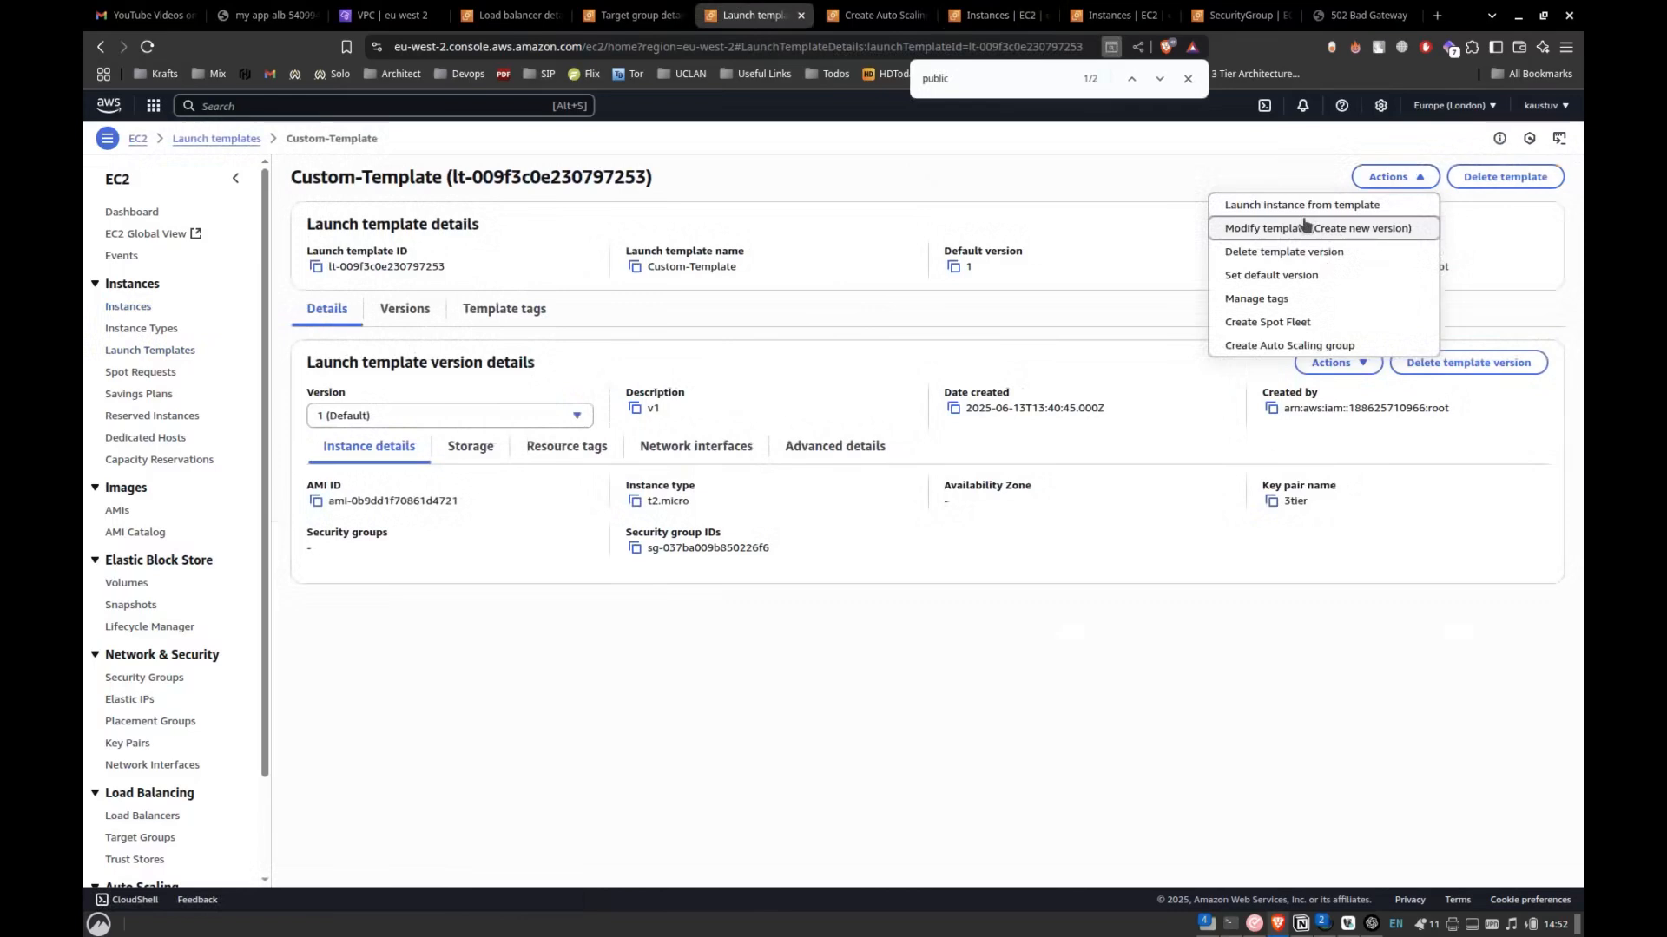
pyautogui.click(1305, 210)
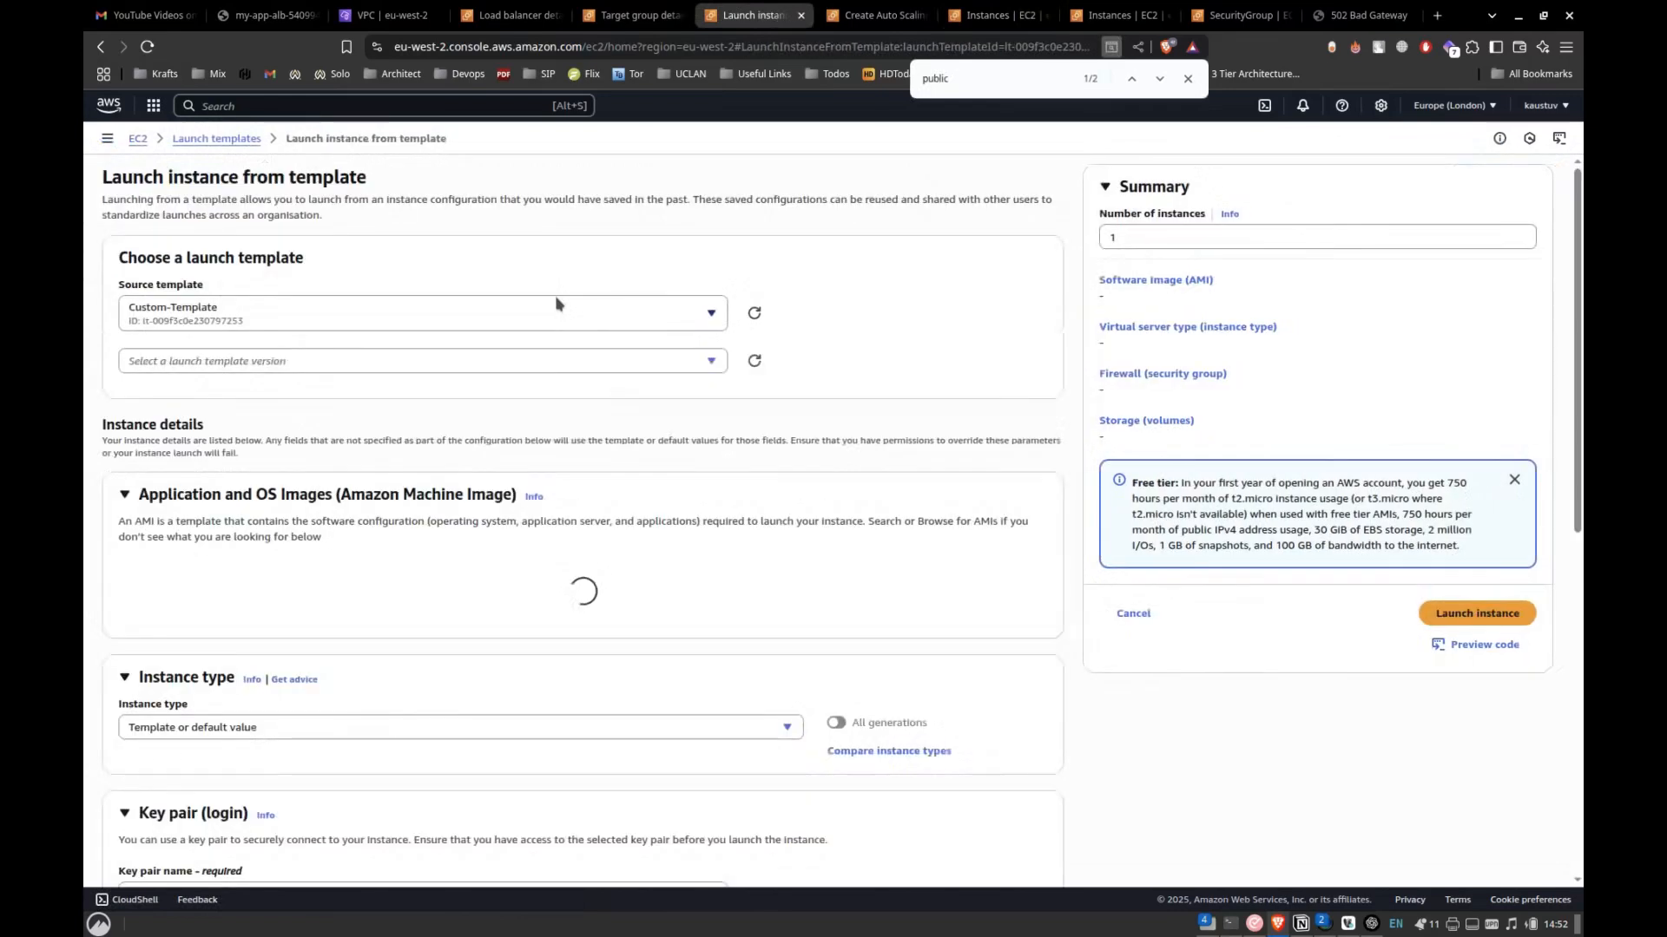
pyautogui.click(472, 364)
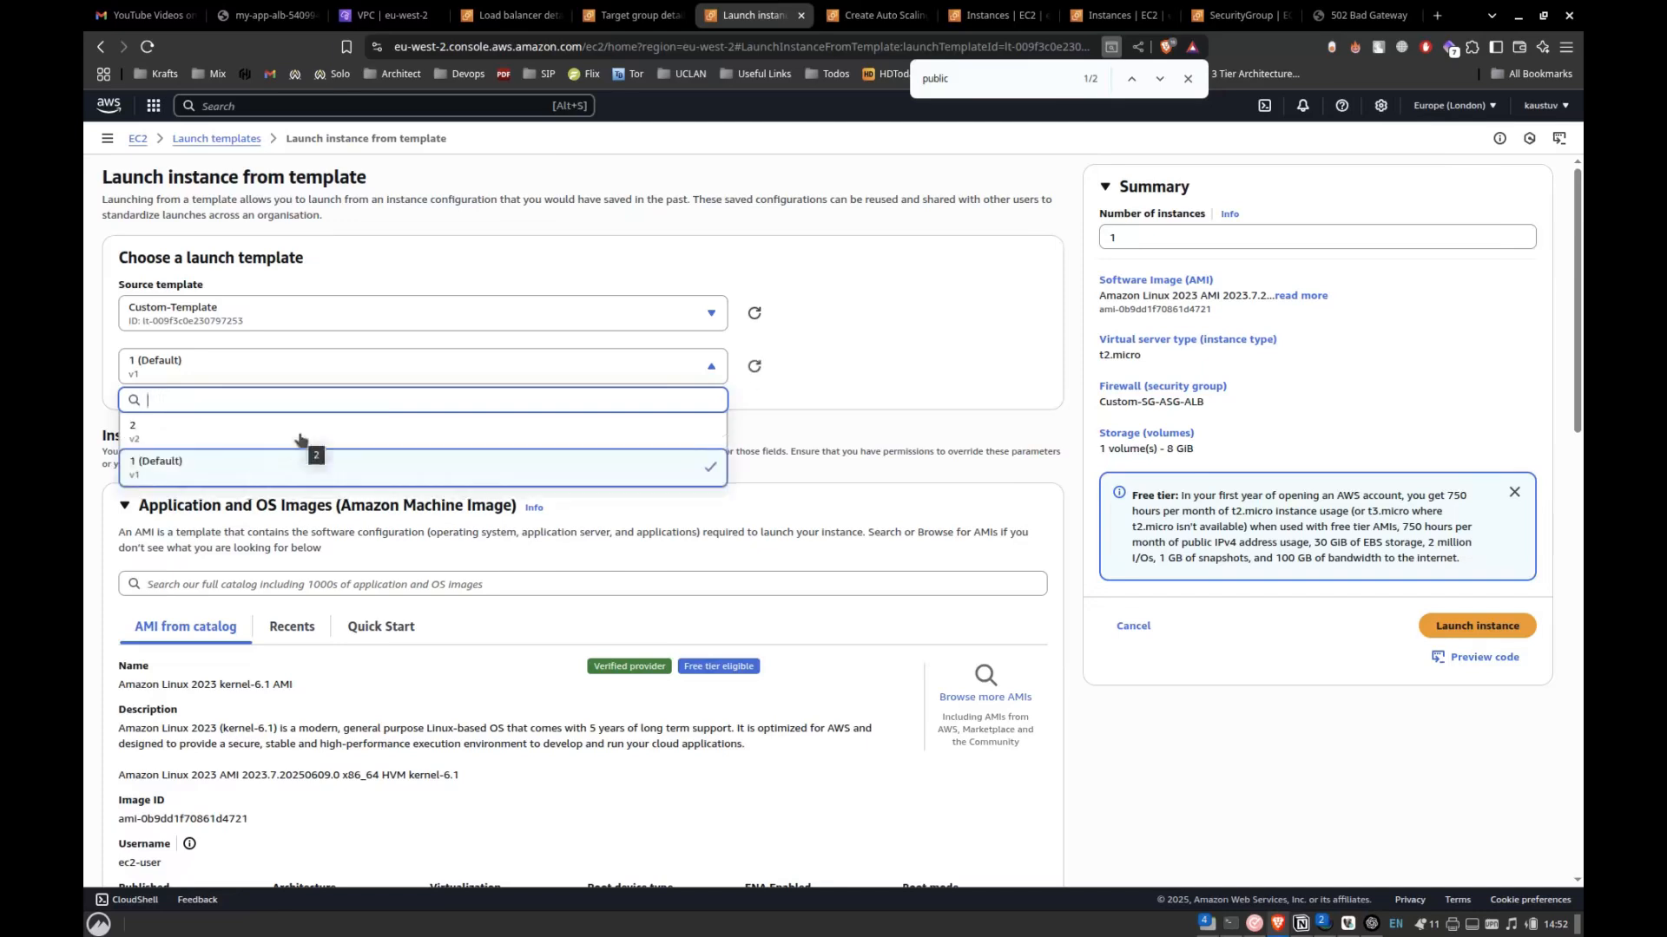
pyautogui.click(300, 439)
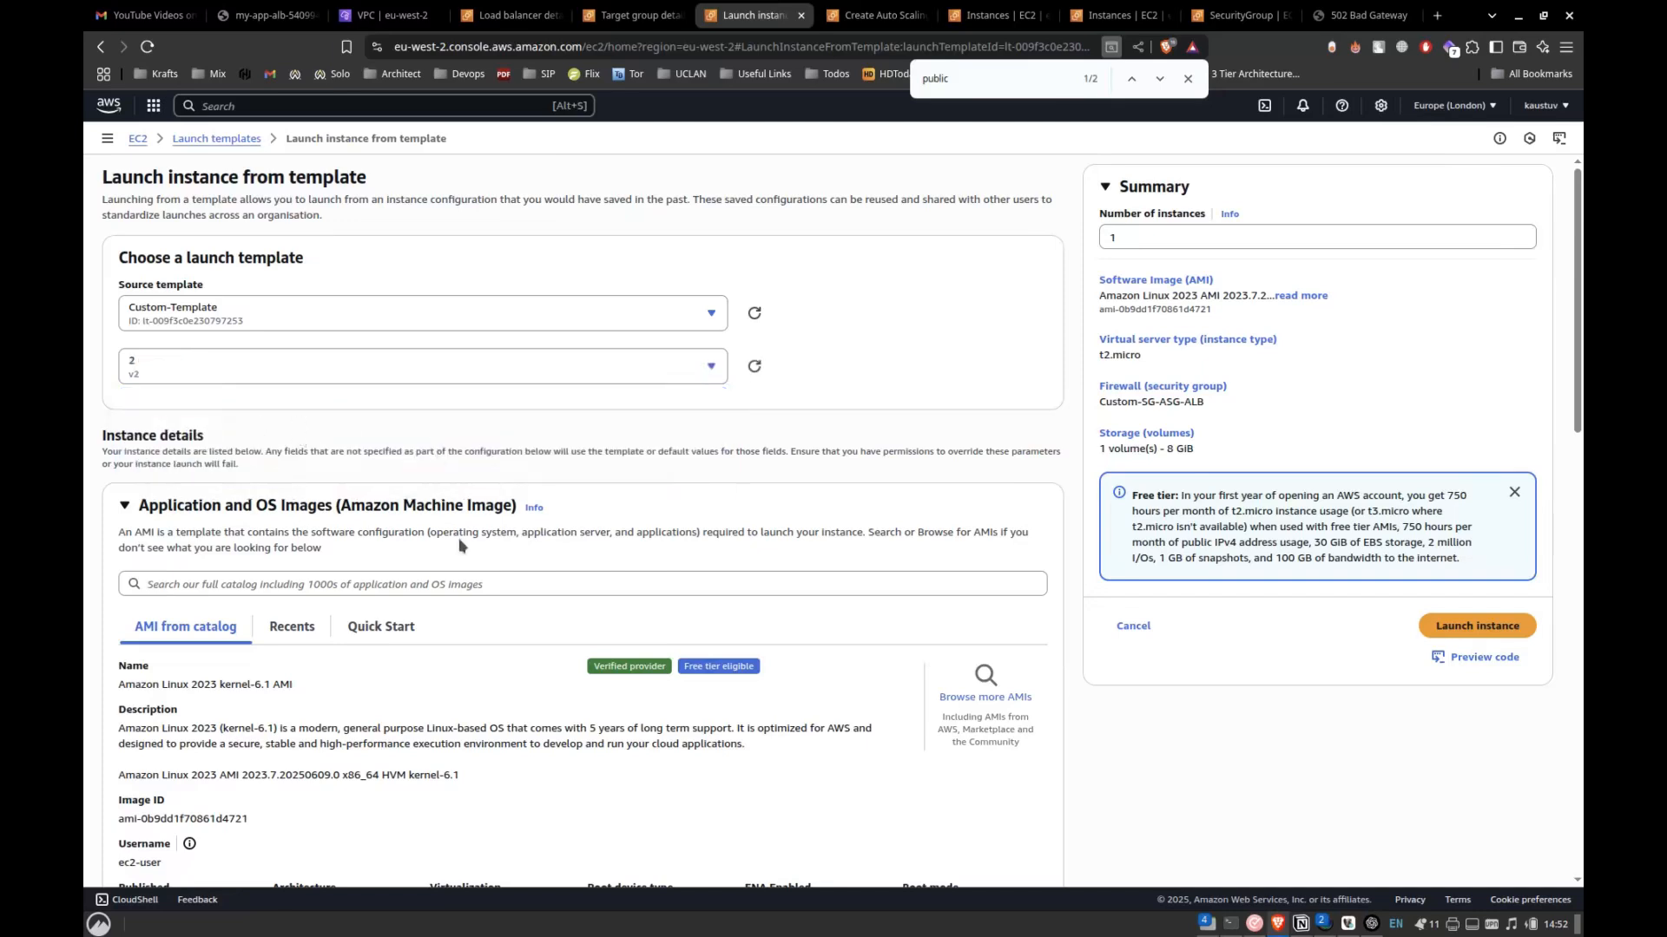
# Set the subnet in the instance's network settings to Public-sub-1.
pyautogui.scroll(-10, 460, 545)
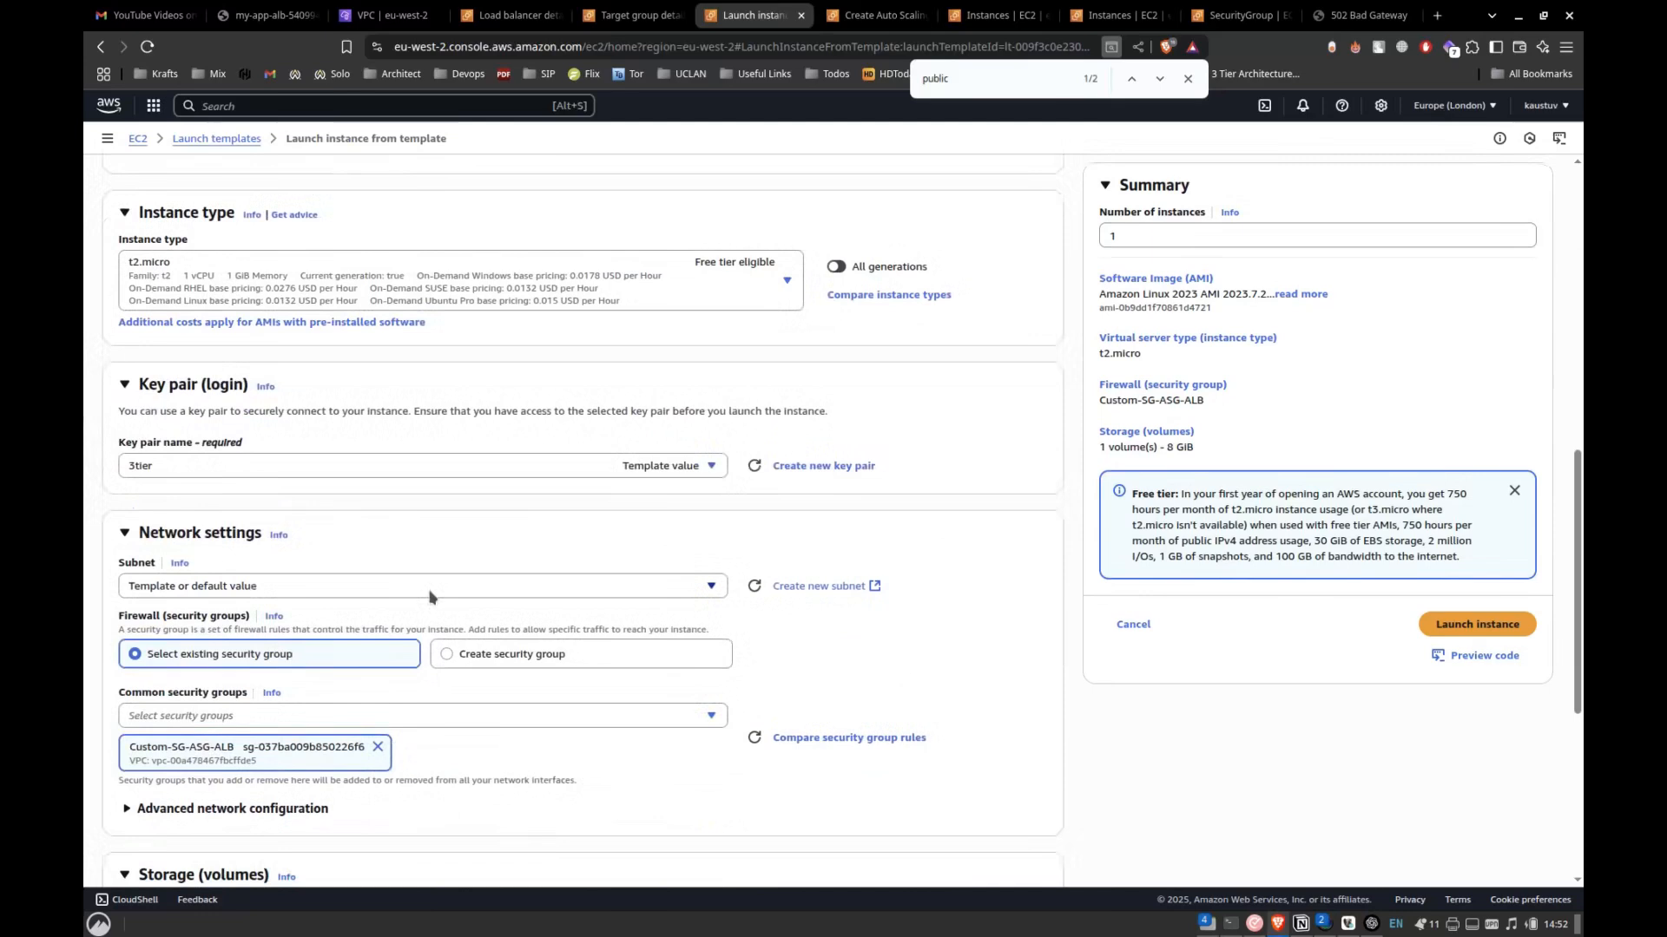
pyautogui.scroll(-4, 544, 468)
pyautogui.scroll(2, 542, 469)
pyautogui.click(654, 379)
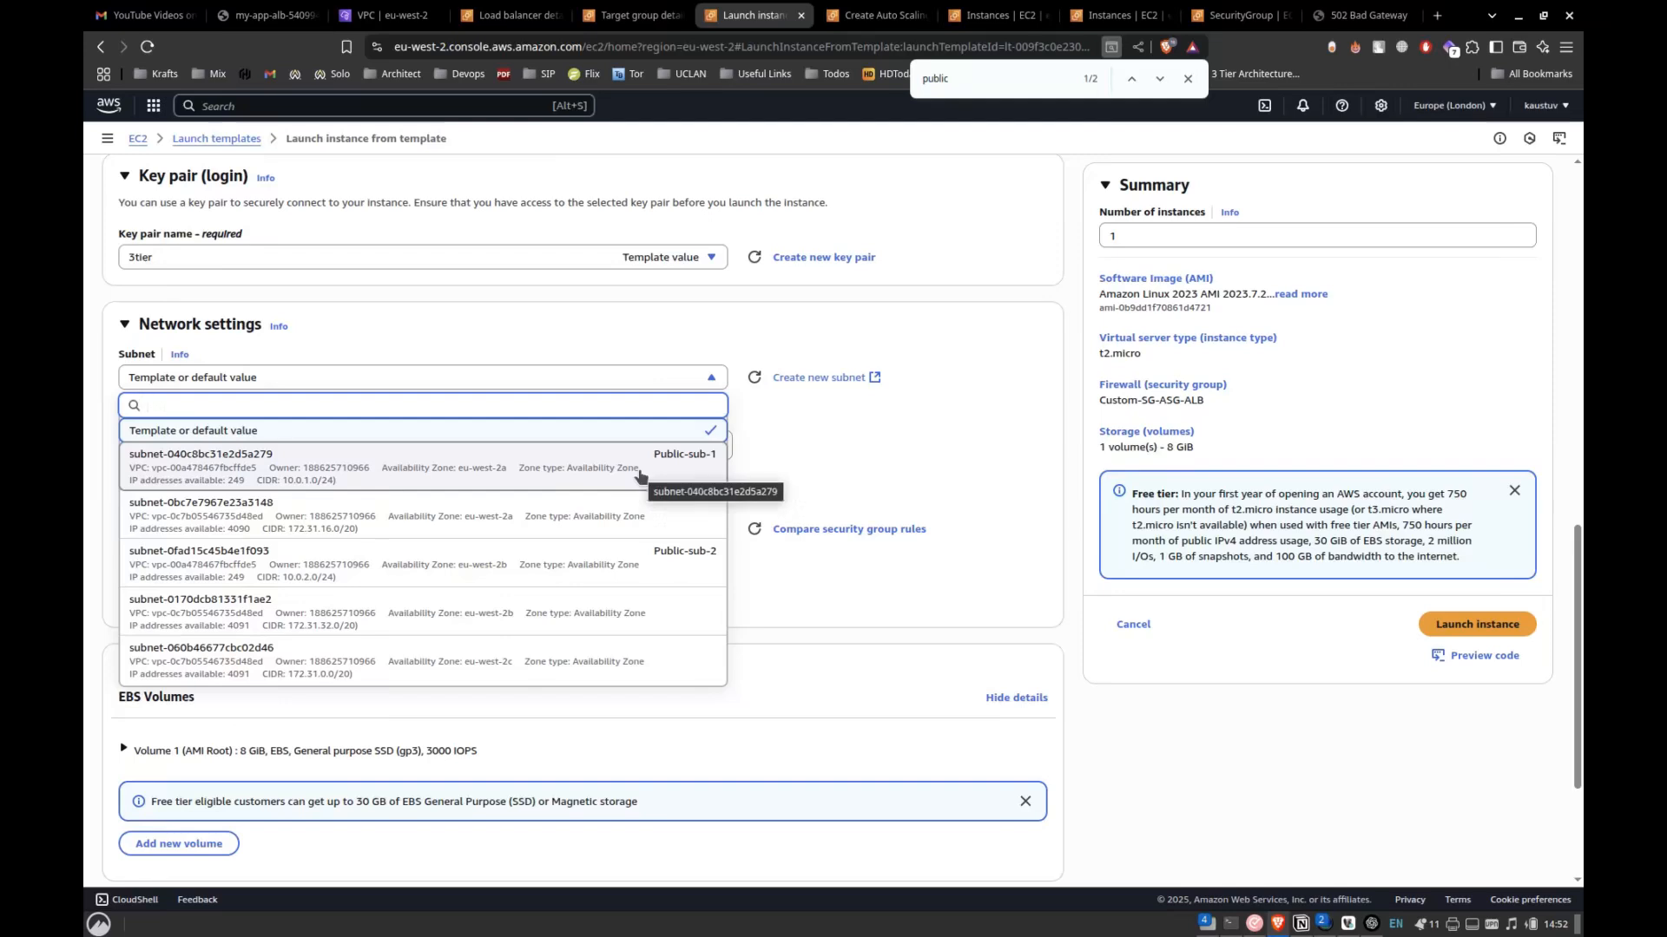
pyautogui.click(639, 477)
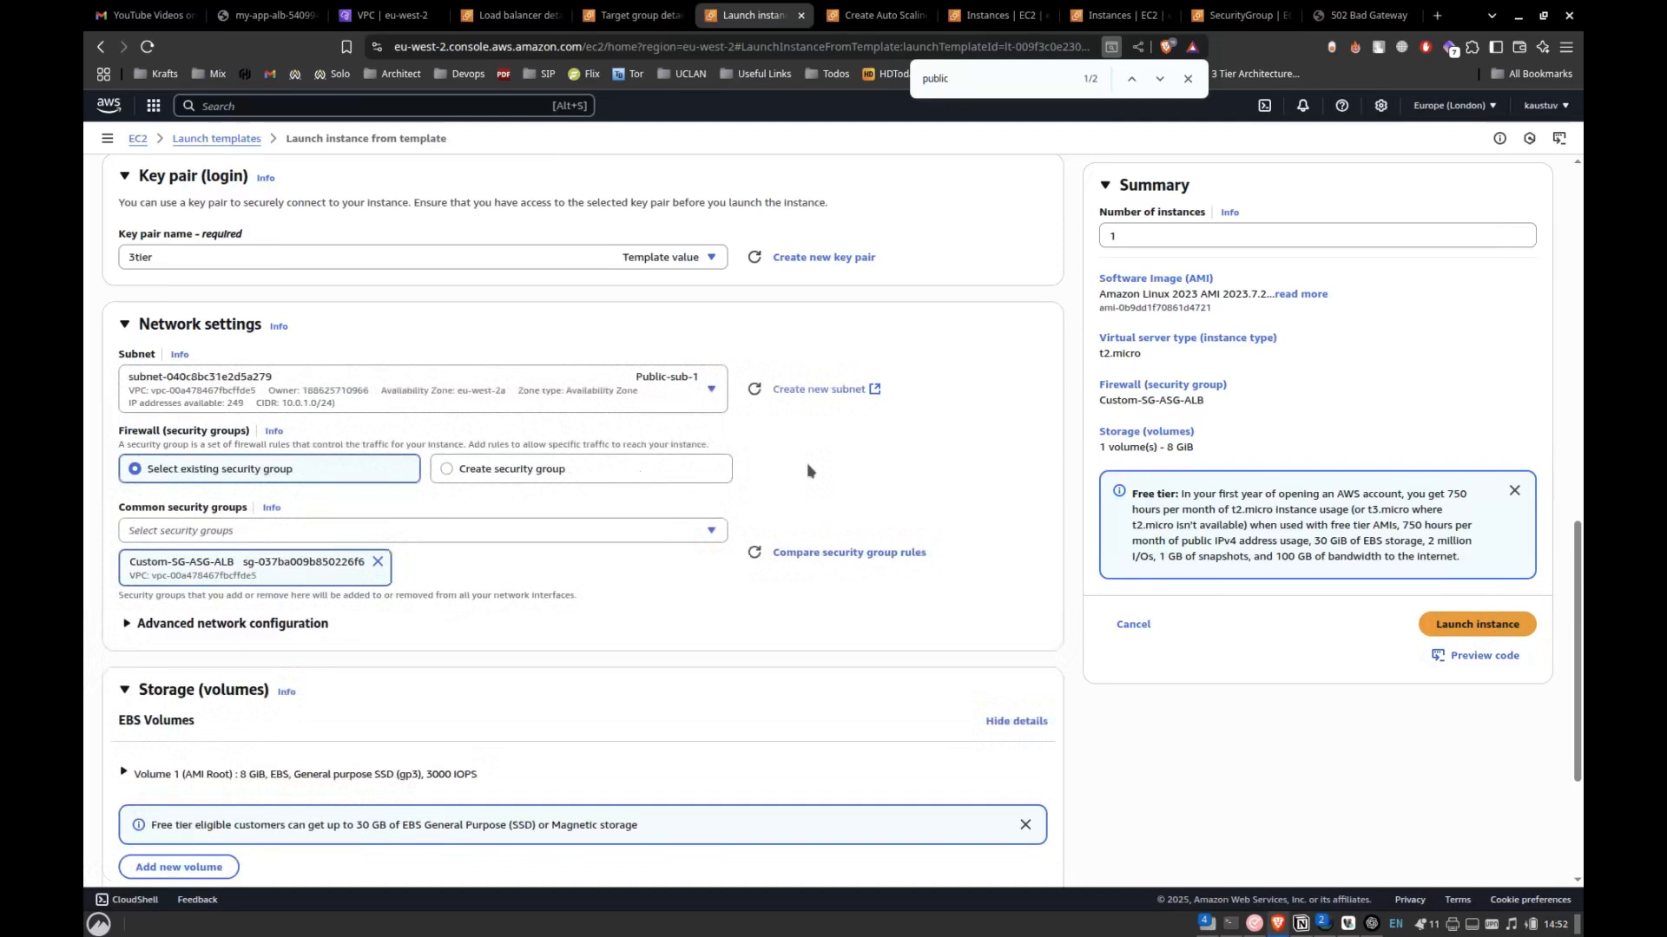
# Set the number of instances to 2 and launch them from the template.
pyautogui.scroll(10, 806, 462)
pyautogui.scroll(-10, 806, 461)
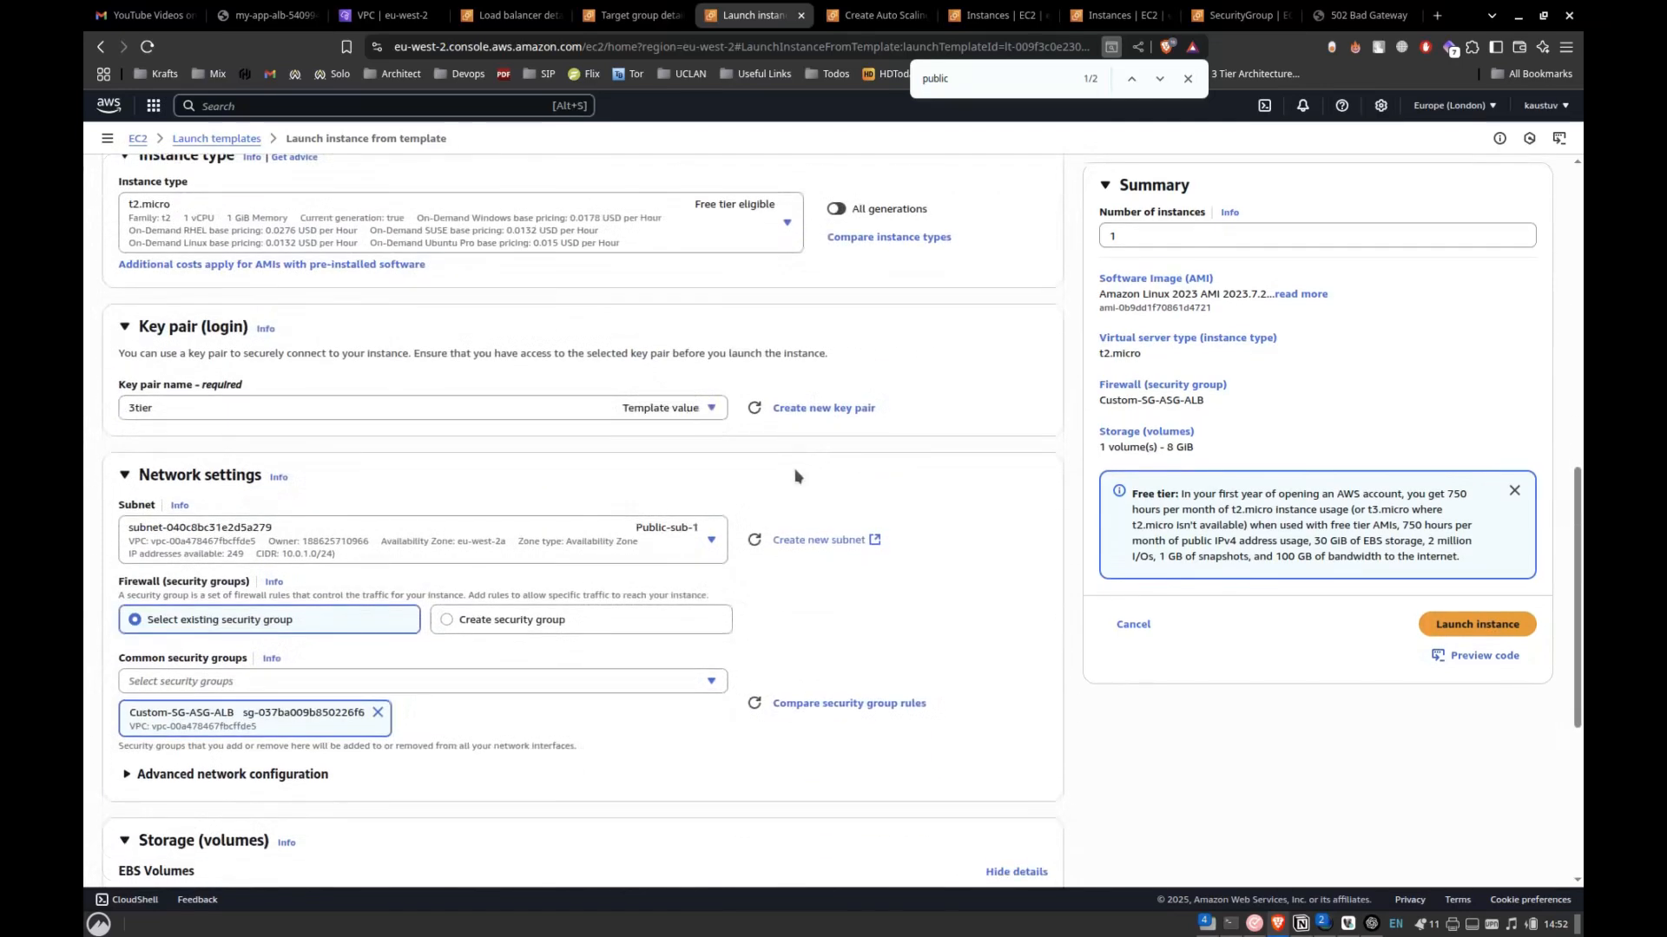
pyautogui.scroll(7, 805, 469)
pyautogui.click(1158, 239)
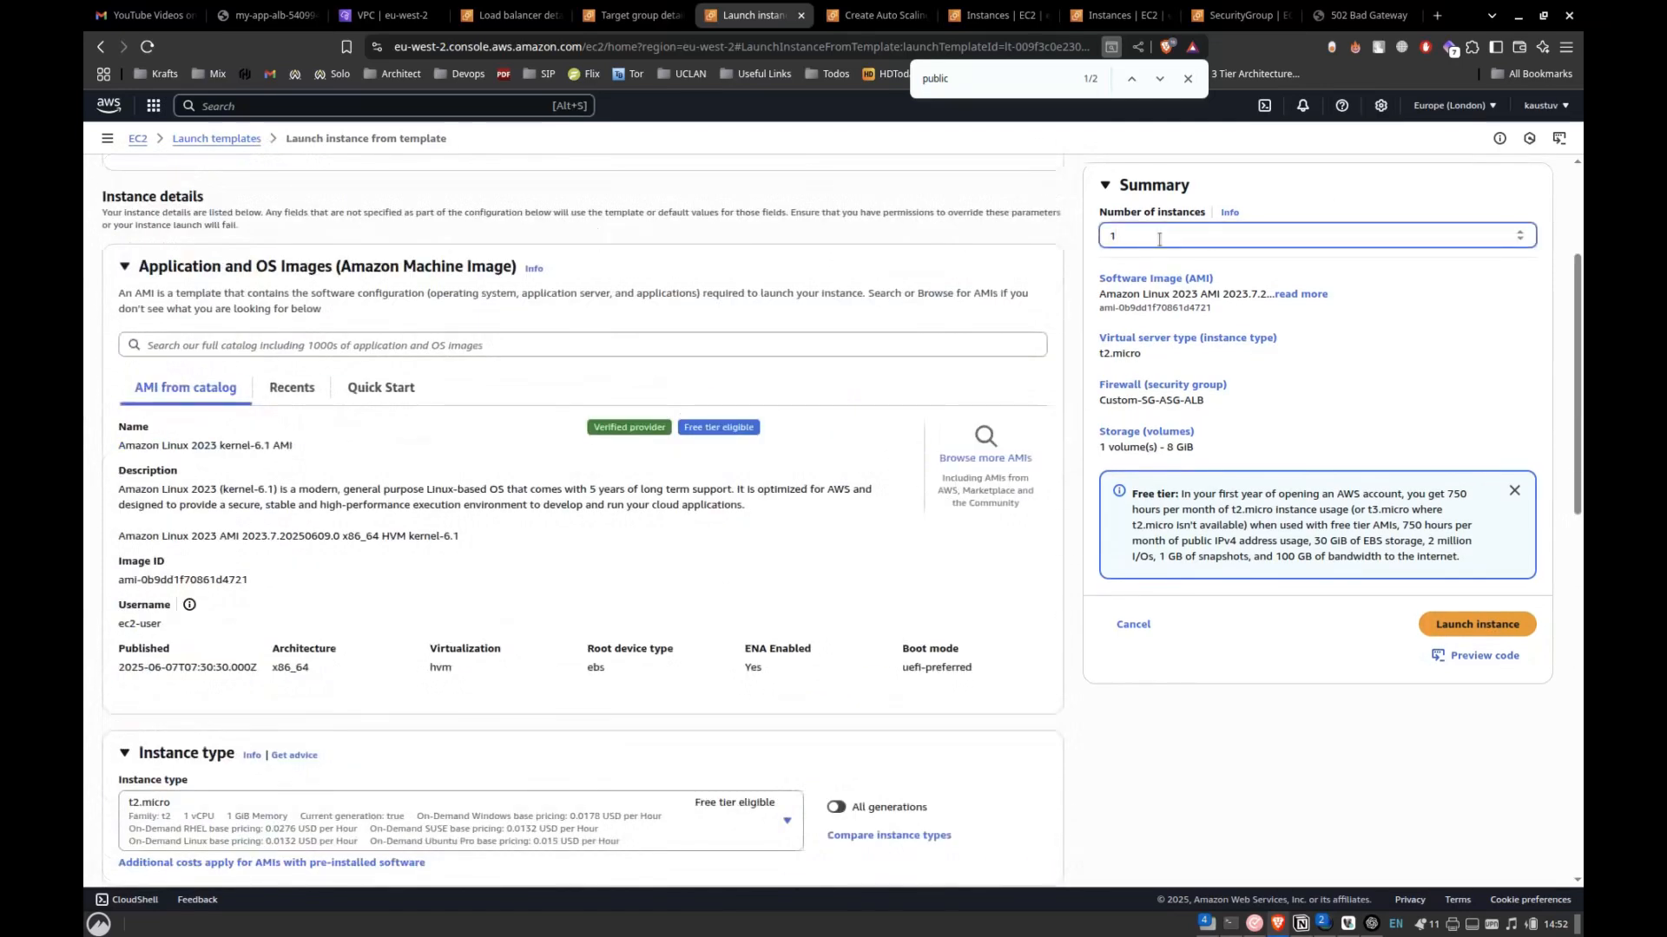
pyautogui.scroll(-5, 904, 502)
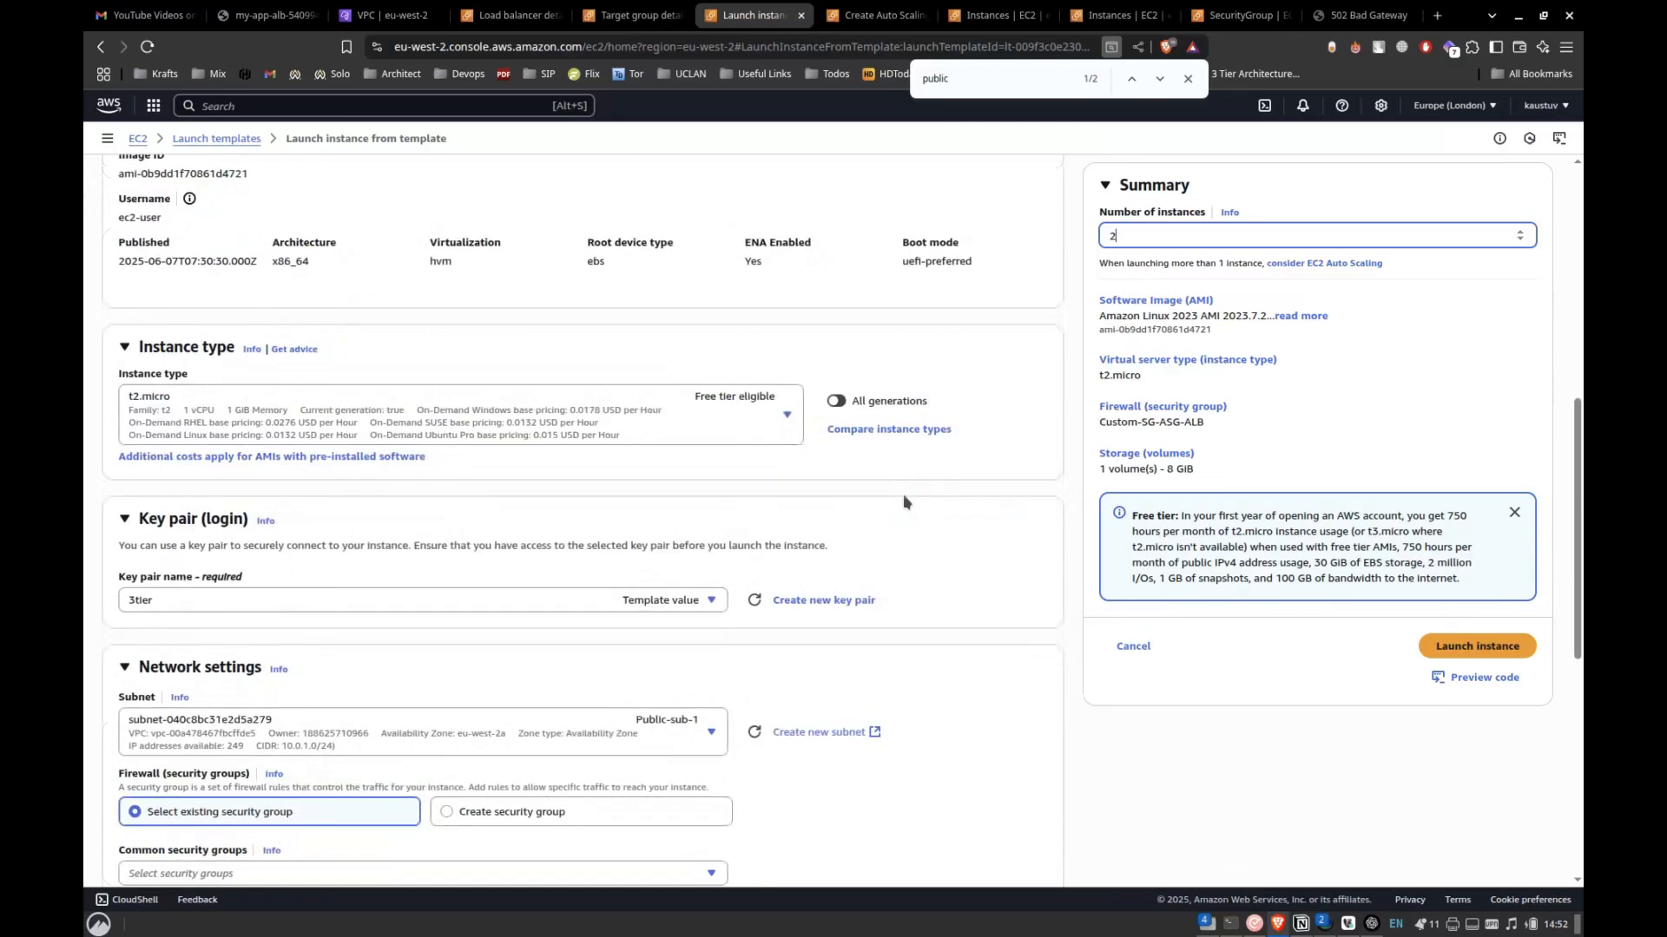
pyautogui.click(1483, 642)
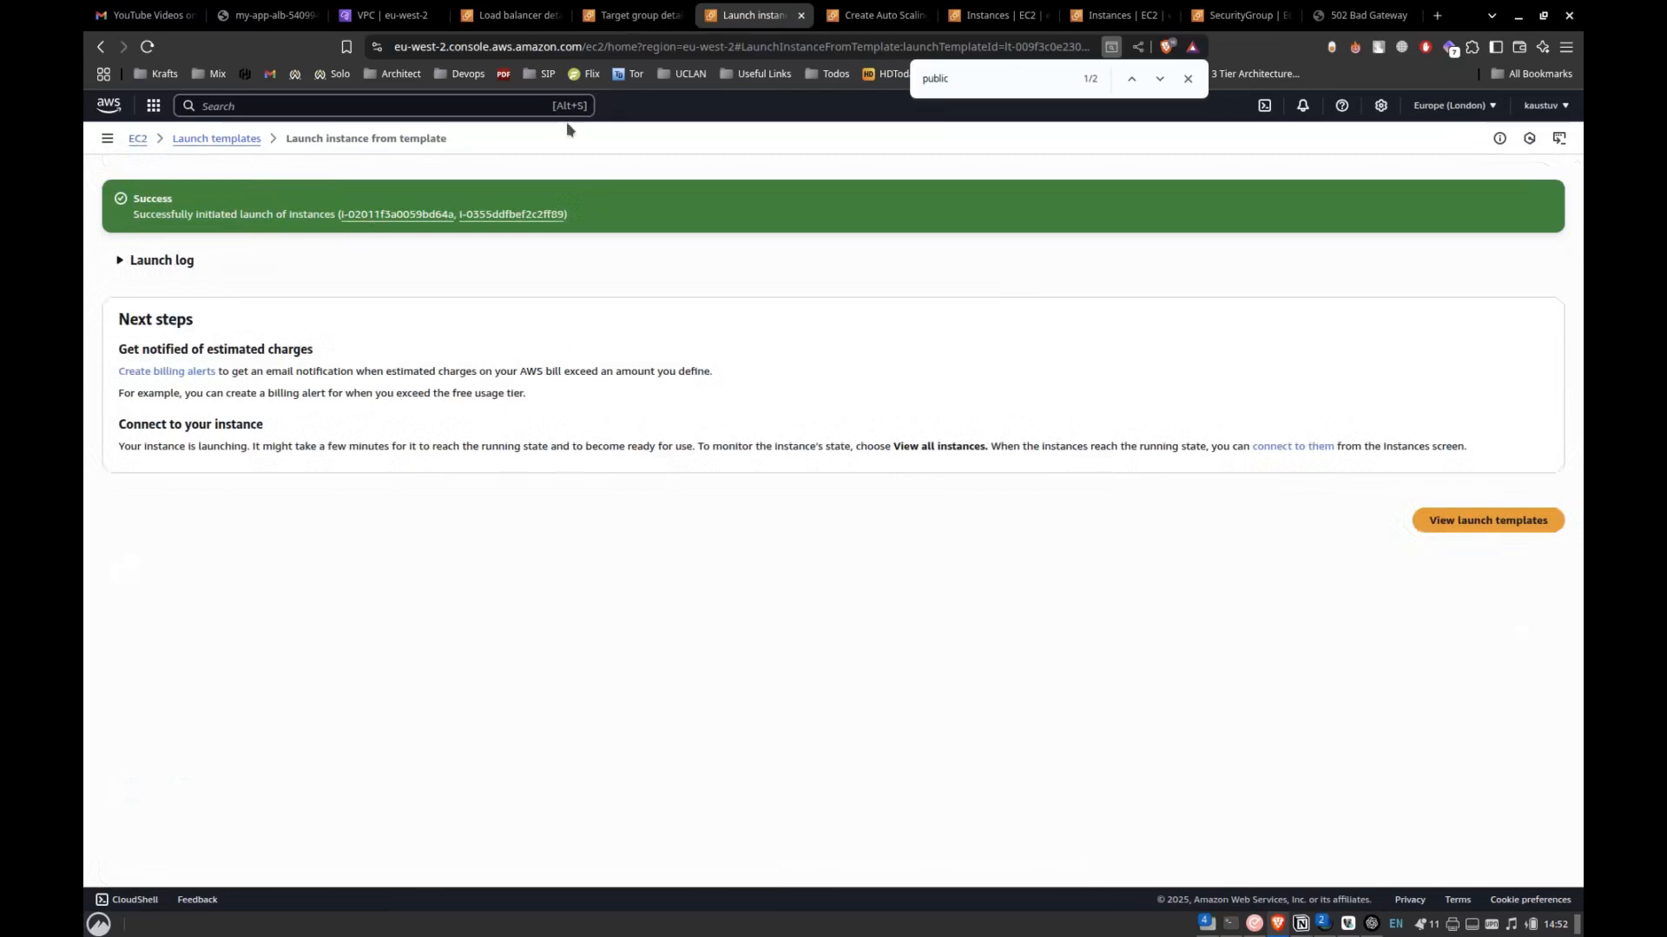
# Show instances in all states, refresh the instances list, and check the newly launched instances' state and public IPv4 addresses.
pyautogui.hotkey('ctrl', 'Tab')
pyautogui.hotkey('ctrl', 'Tab')
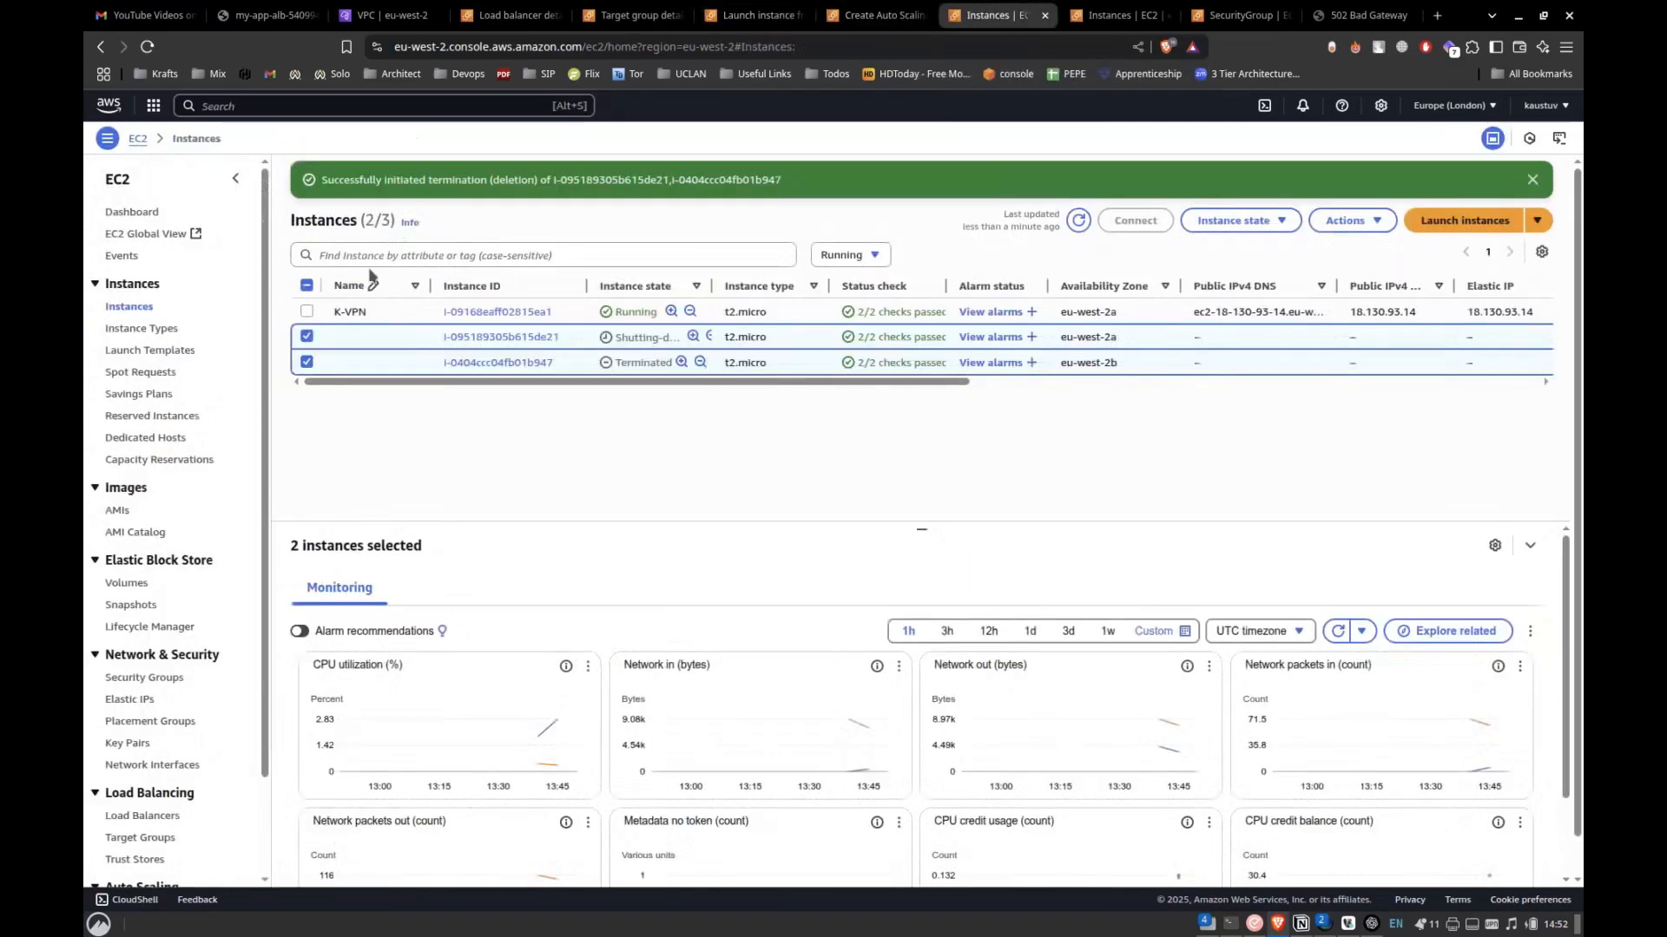
pyautogui.click(1078, 220)
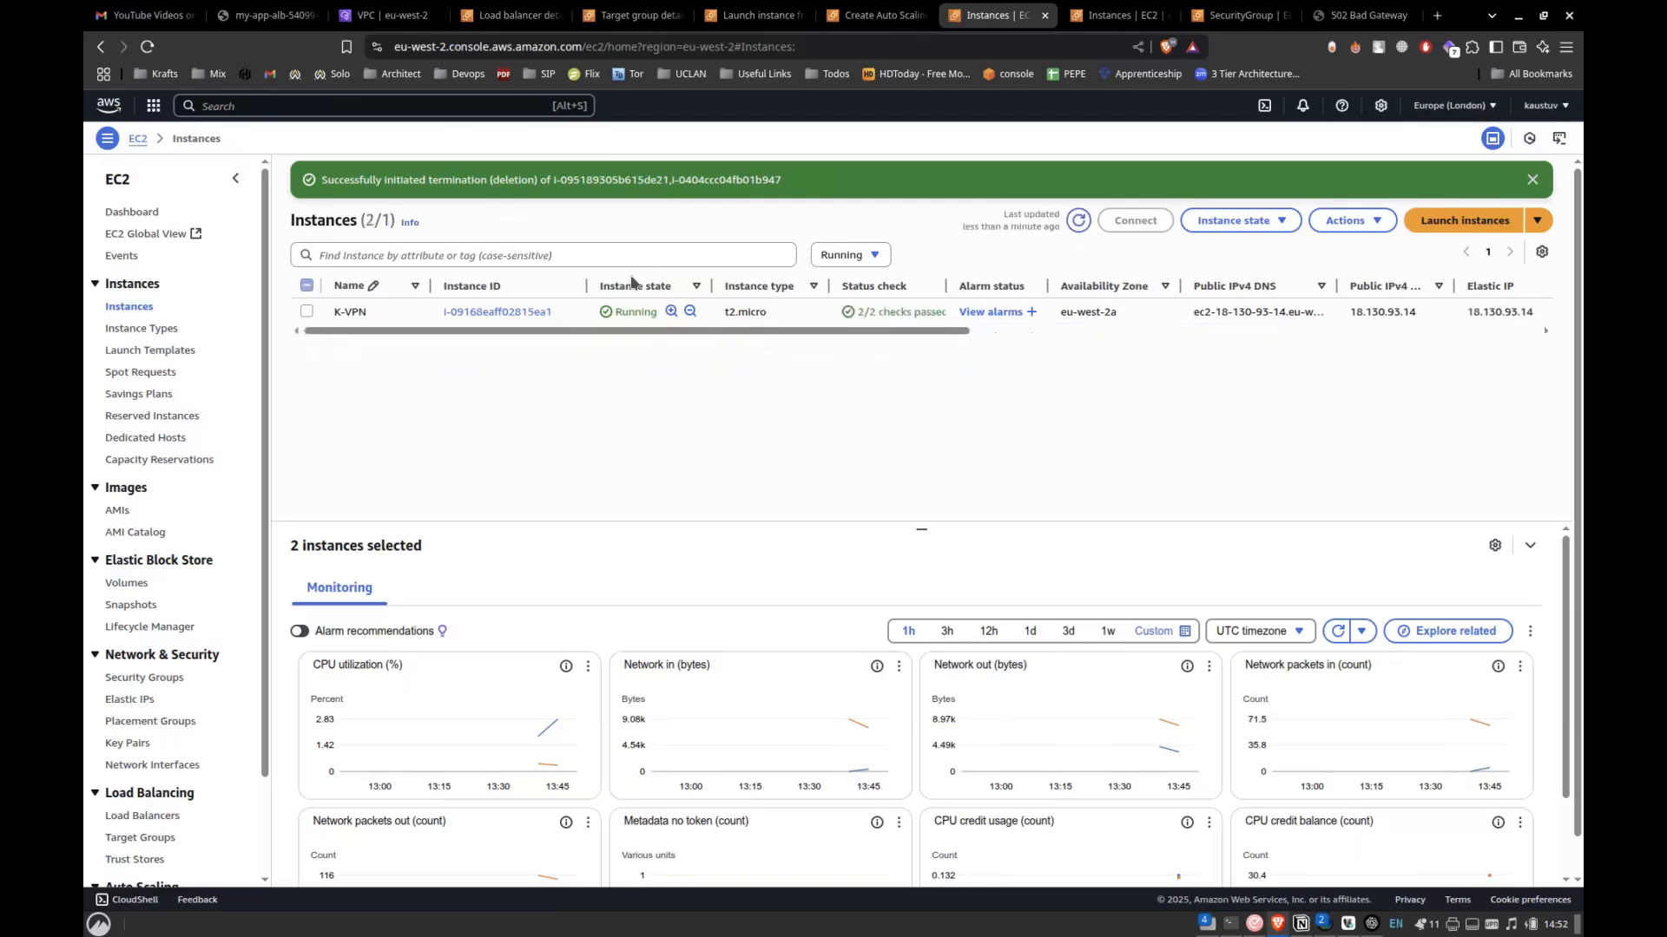
pyautogui.click(874, 255)
pyautogui.click(846, 279)
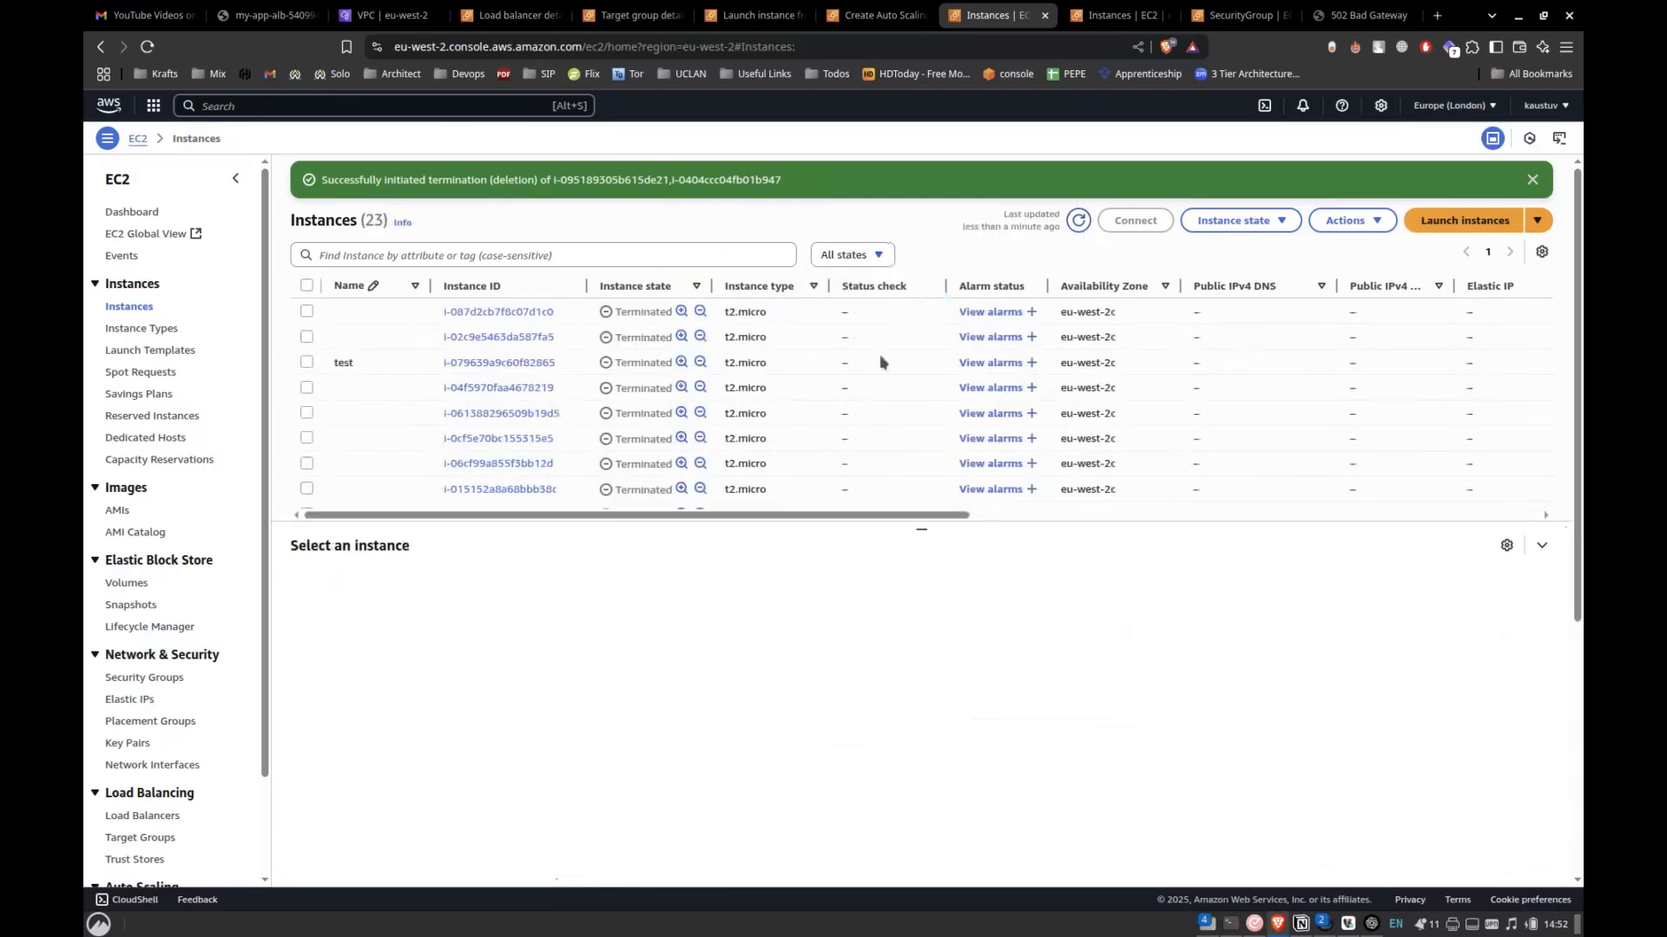
pyautogui.scroll(-5, 879, 354)
pyautogui.scroll(3, 892, 449)
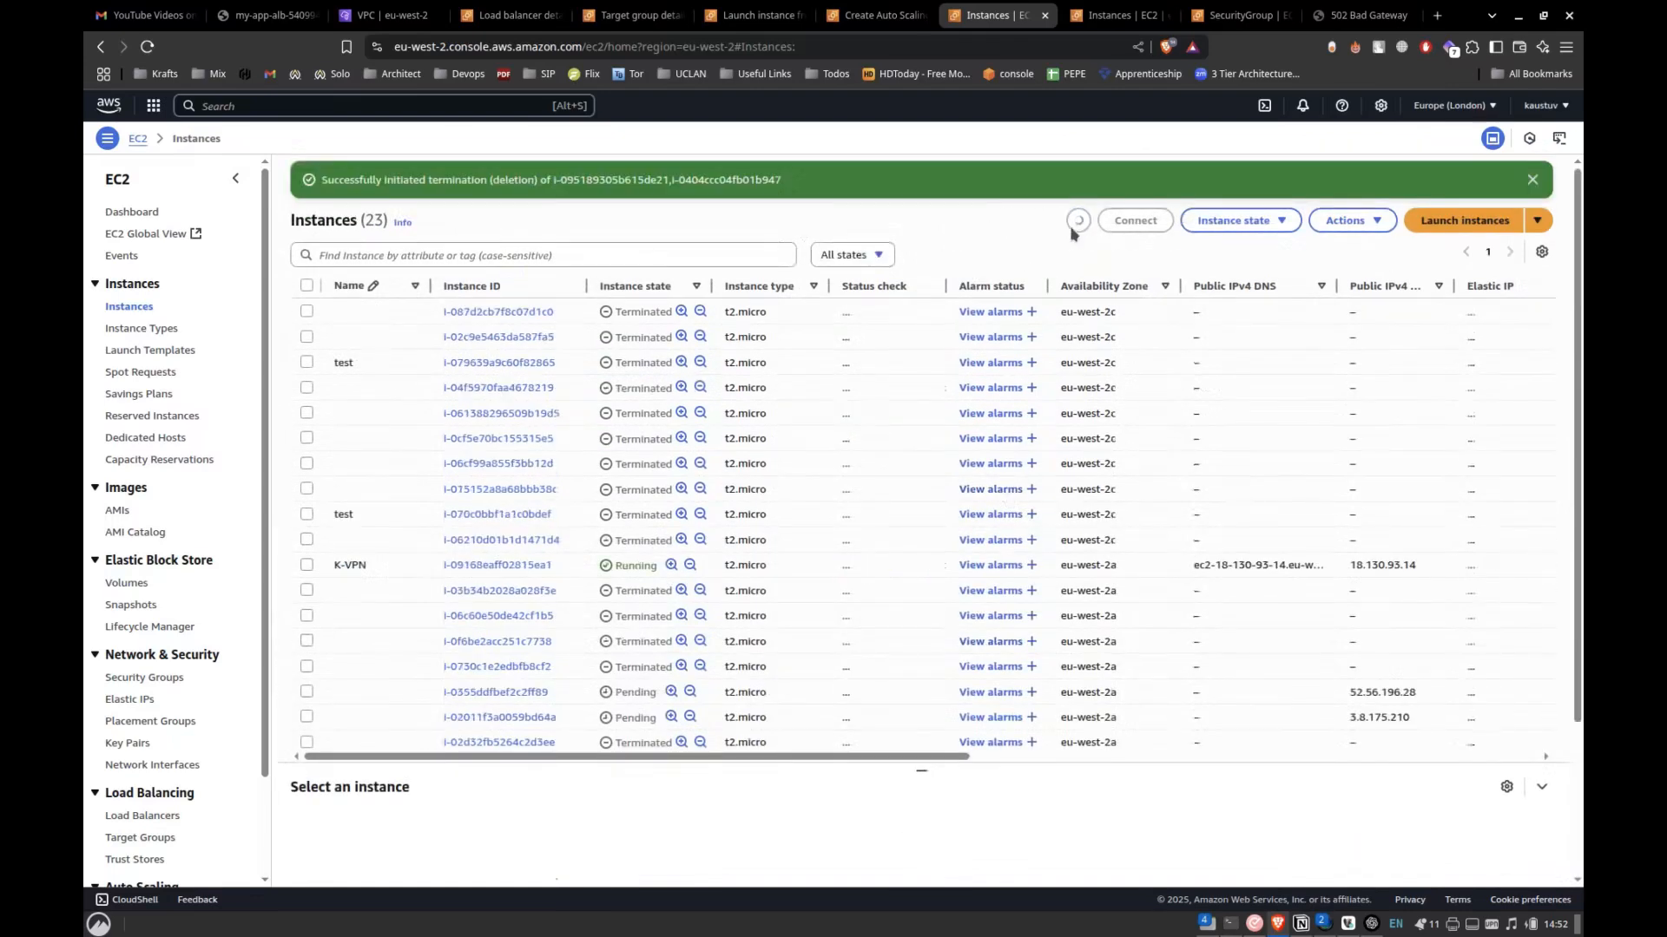
pyautogui.click(1075, 224)
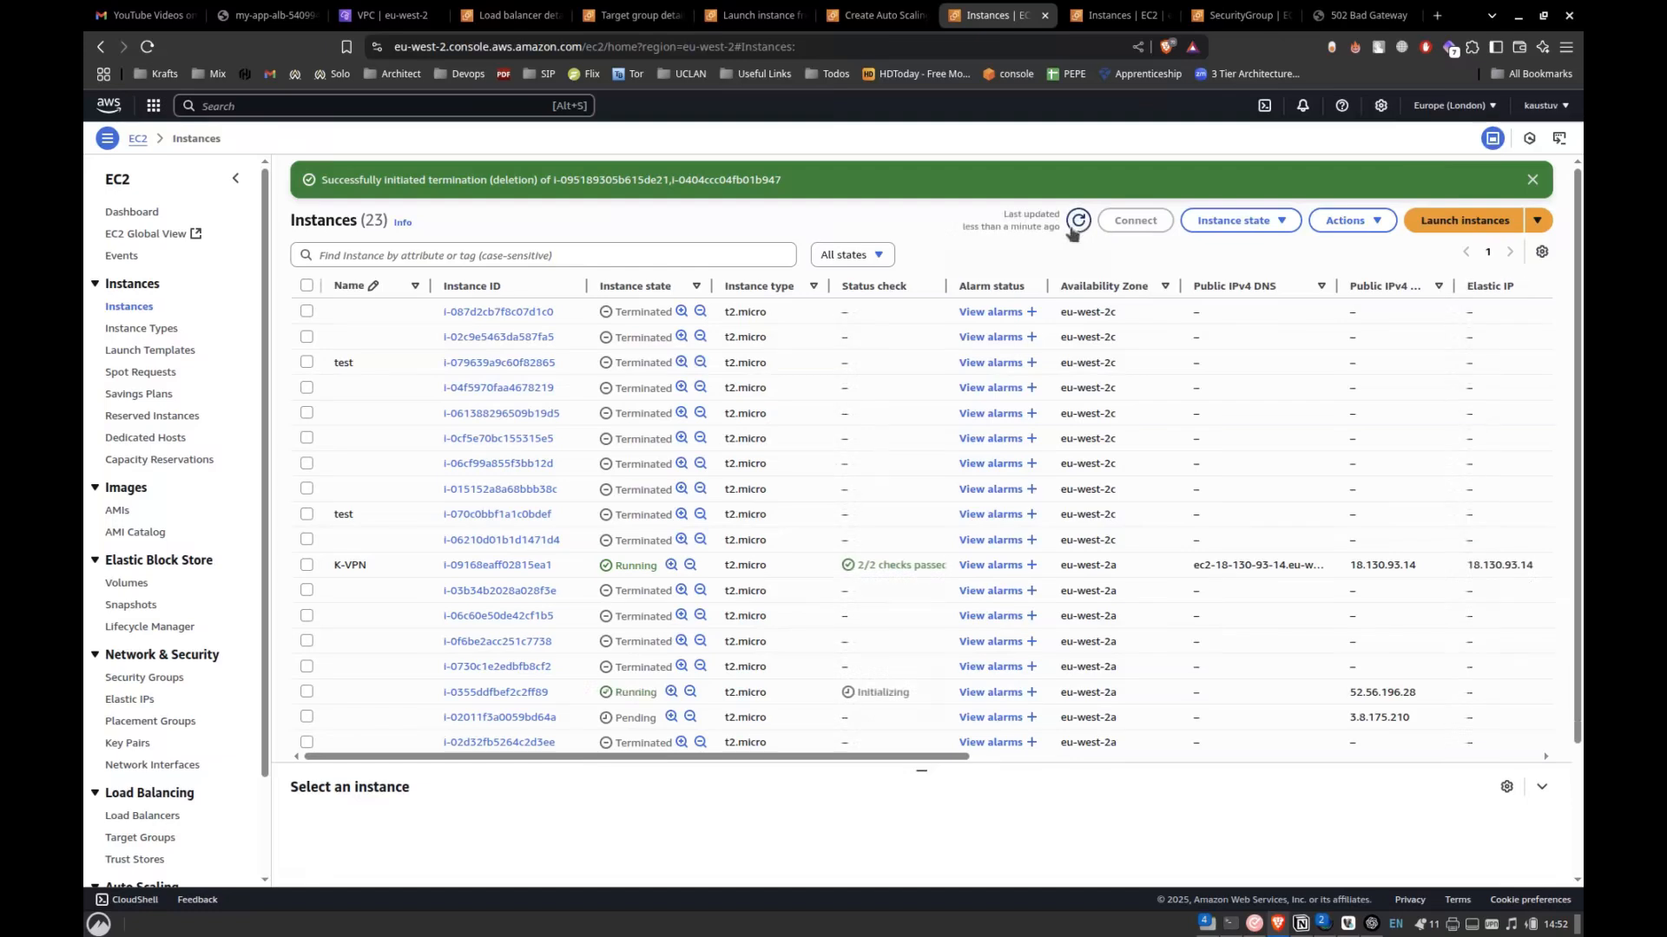
pyautogui.scroll(-2, 933, 592)
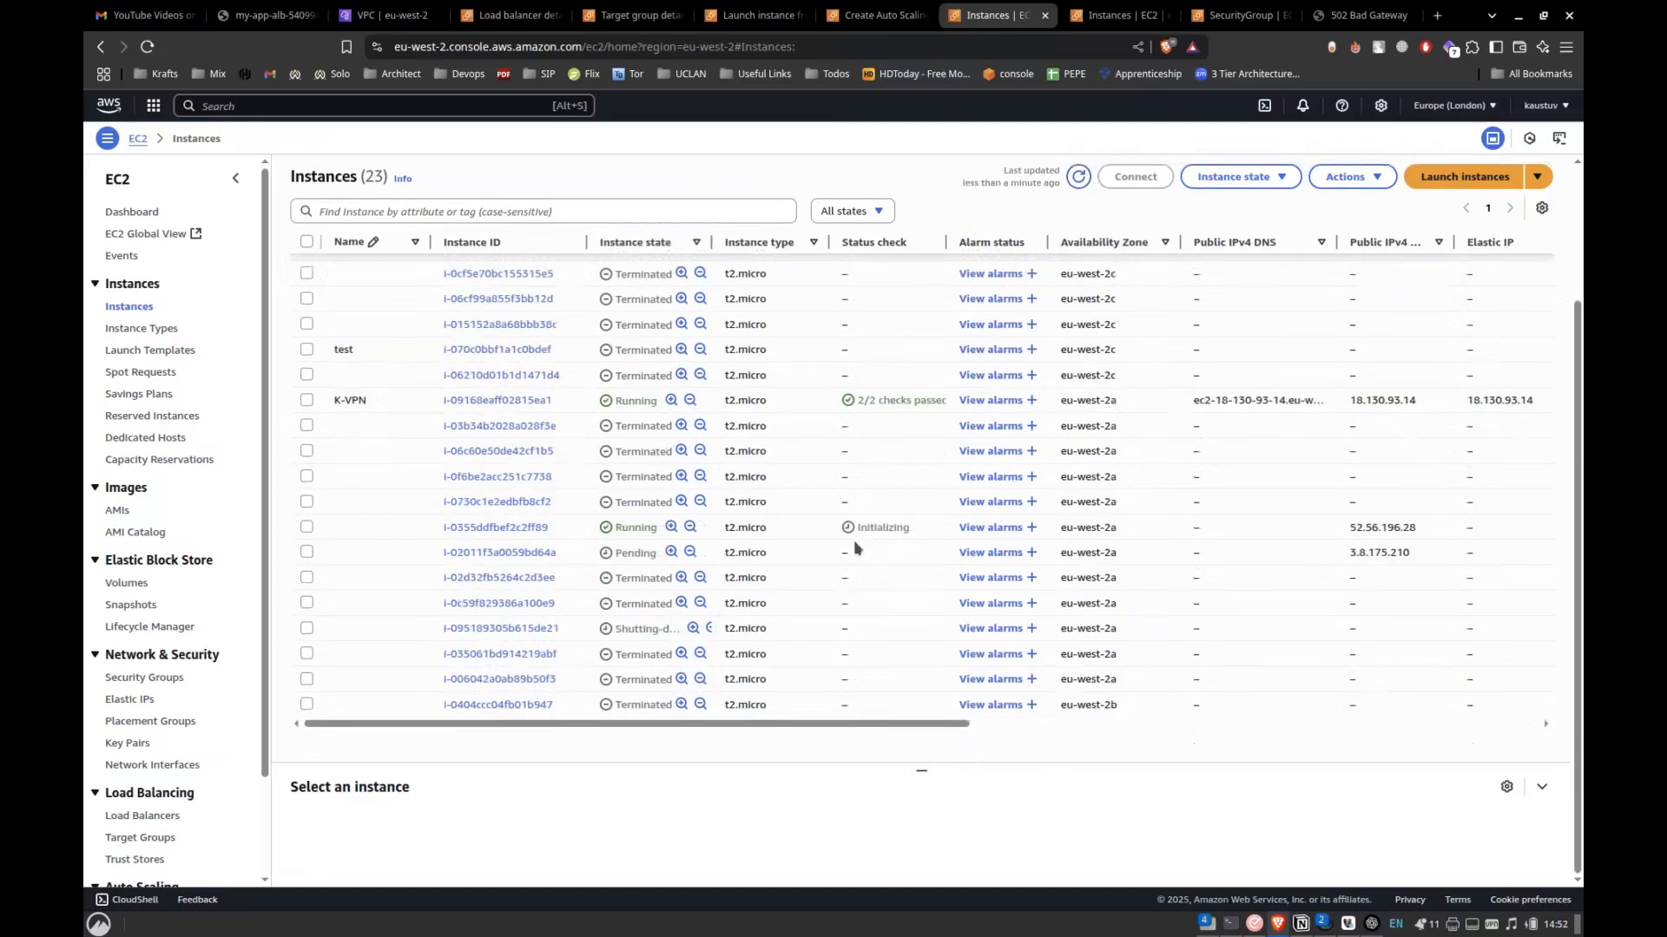
# Refresh the instances list and open my-app-target-group from the HTTP:80 listener of my-app-alb.
pyautogui.click(1078, 177)
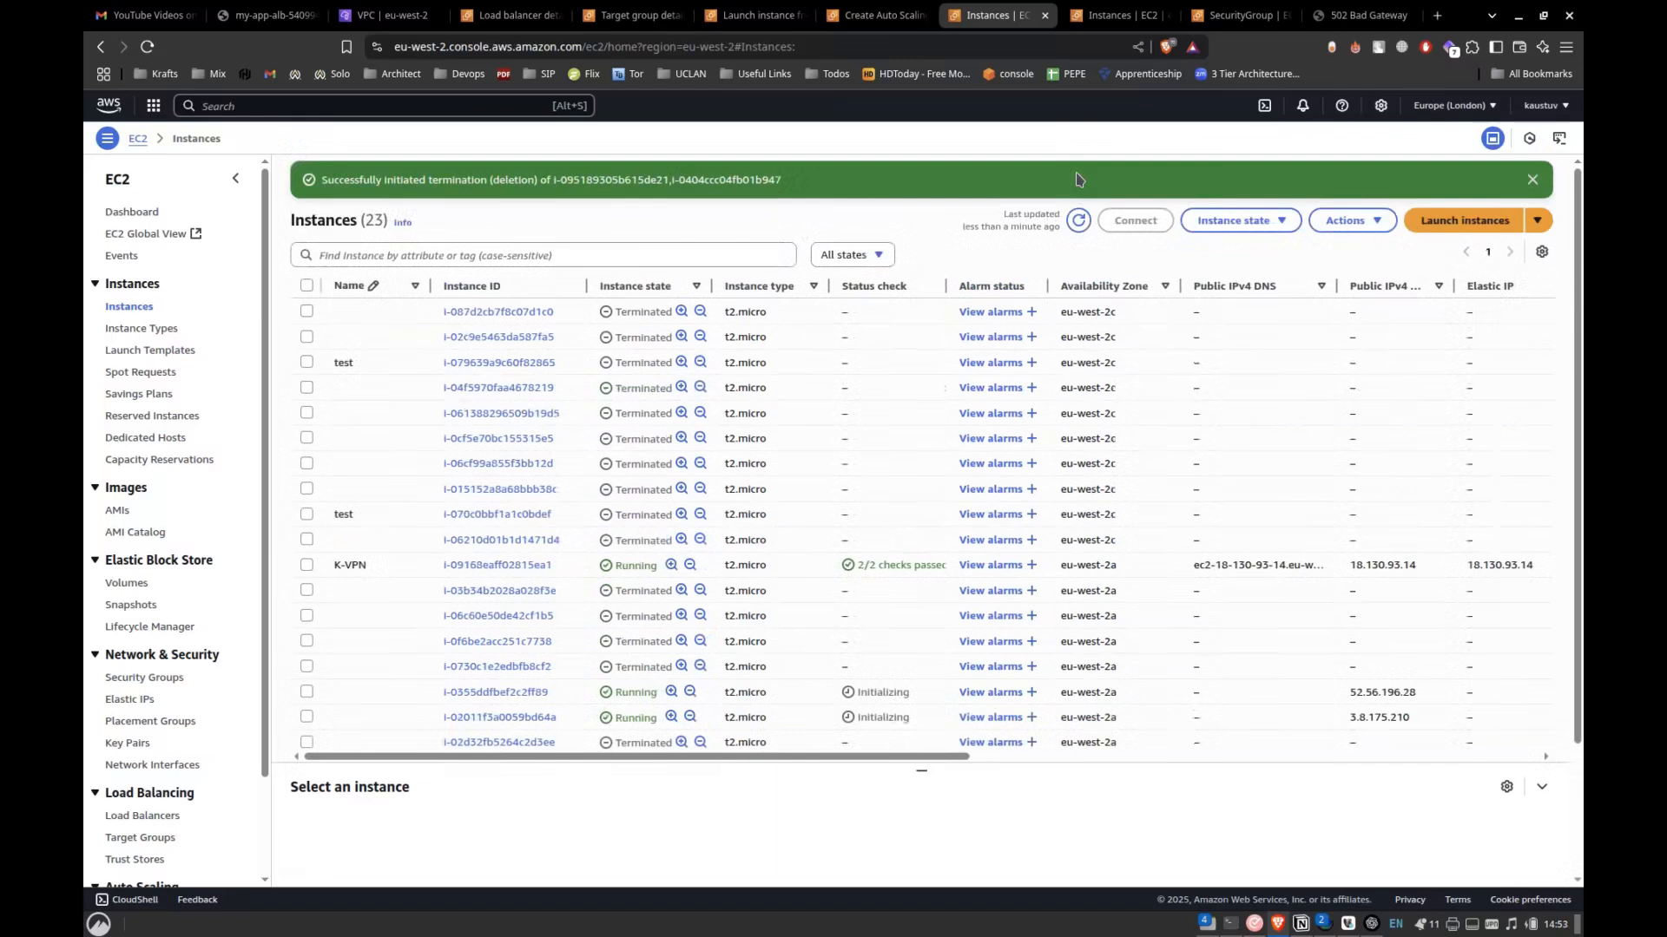
pyautogui.scroll(-3, 990, 556)
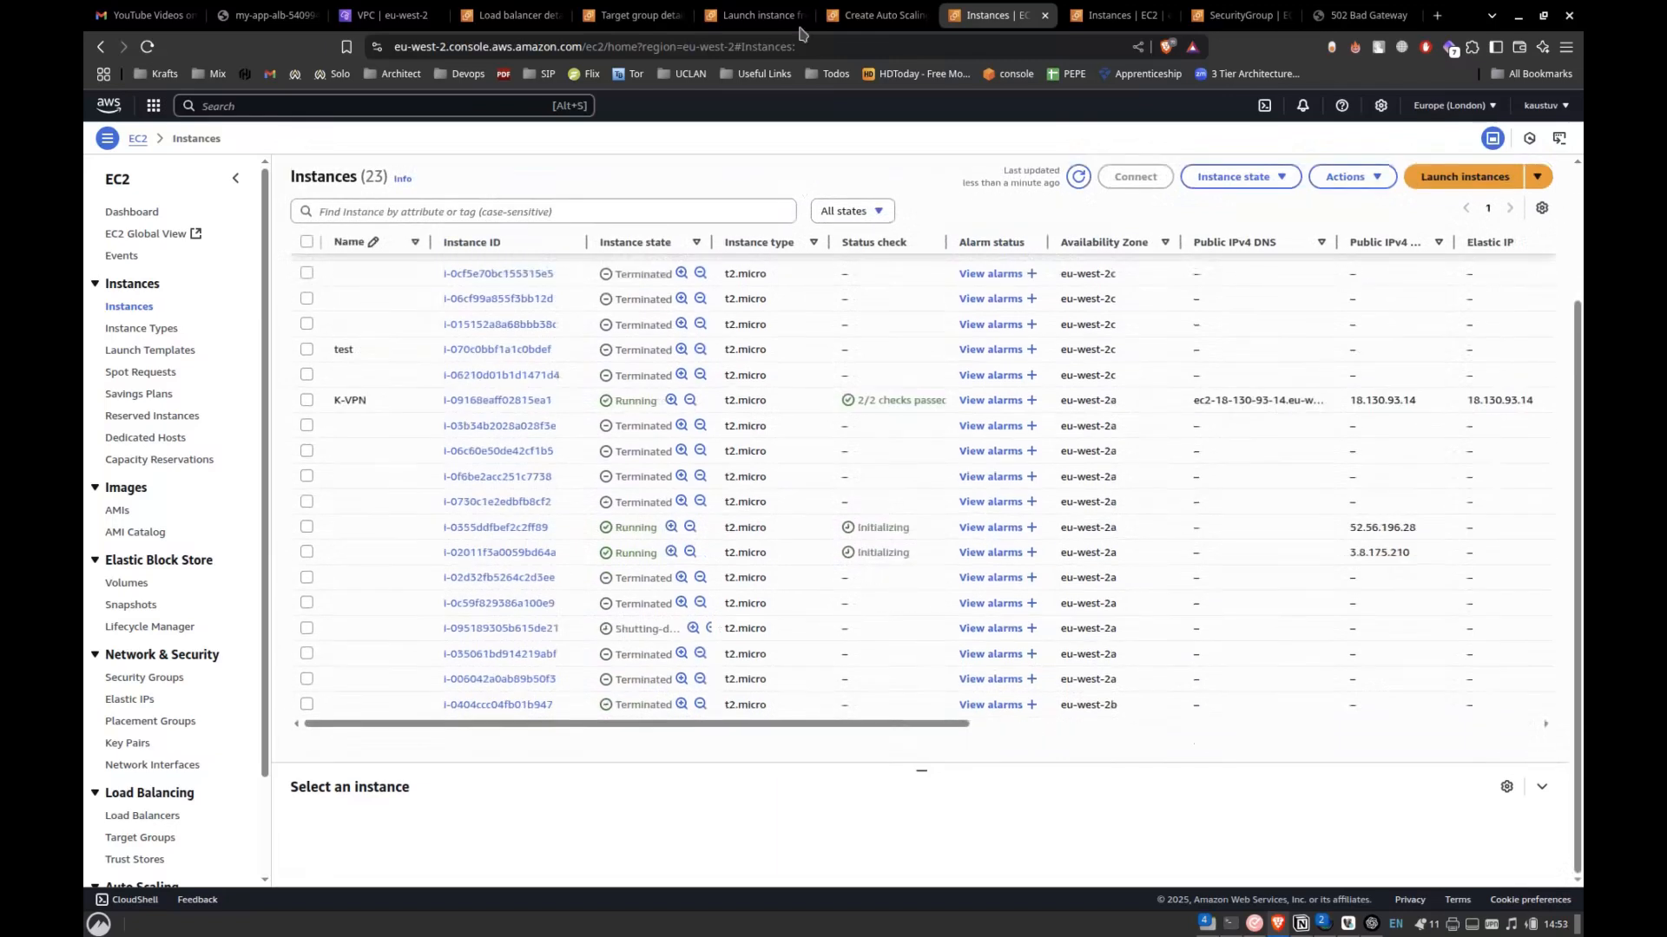
pyautogui.click(515, 7)
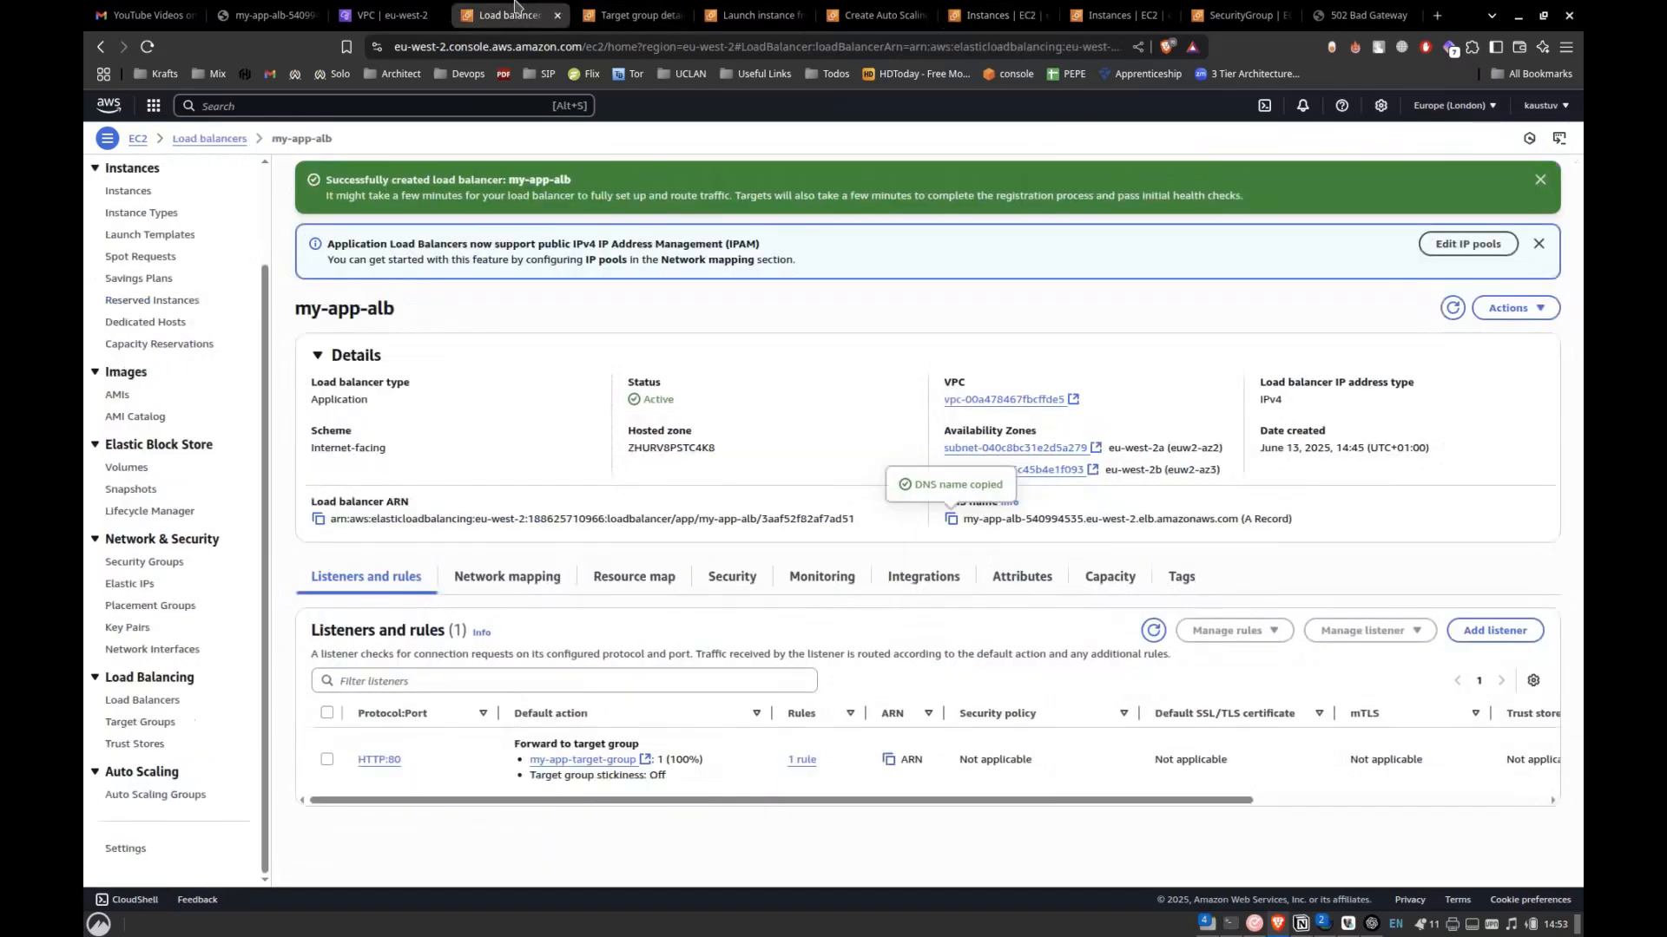
pyautogui.click(620, 764)
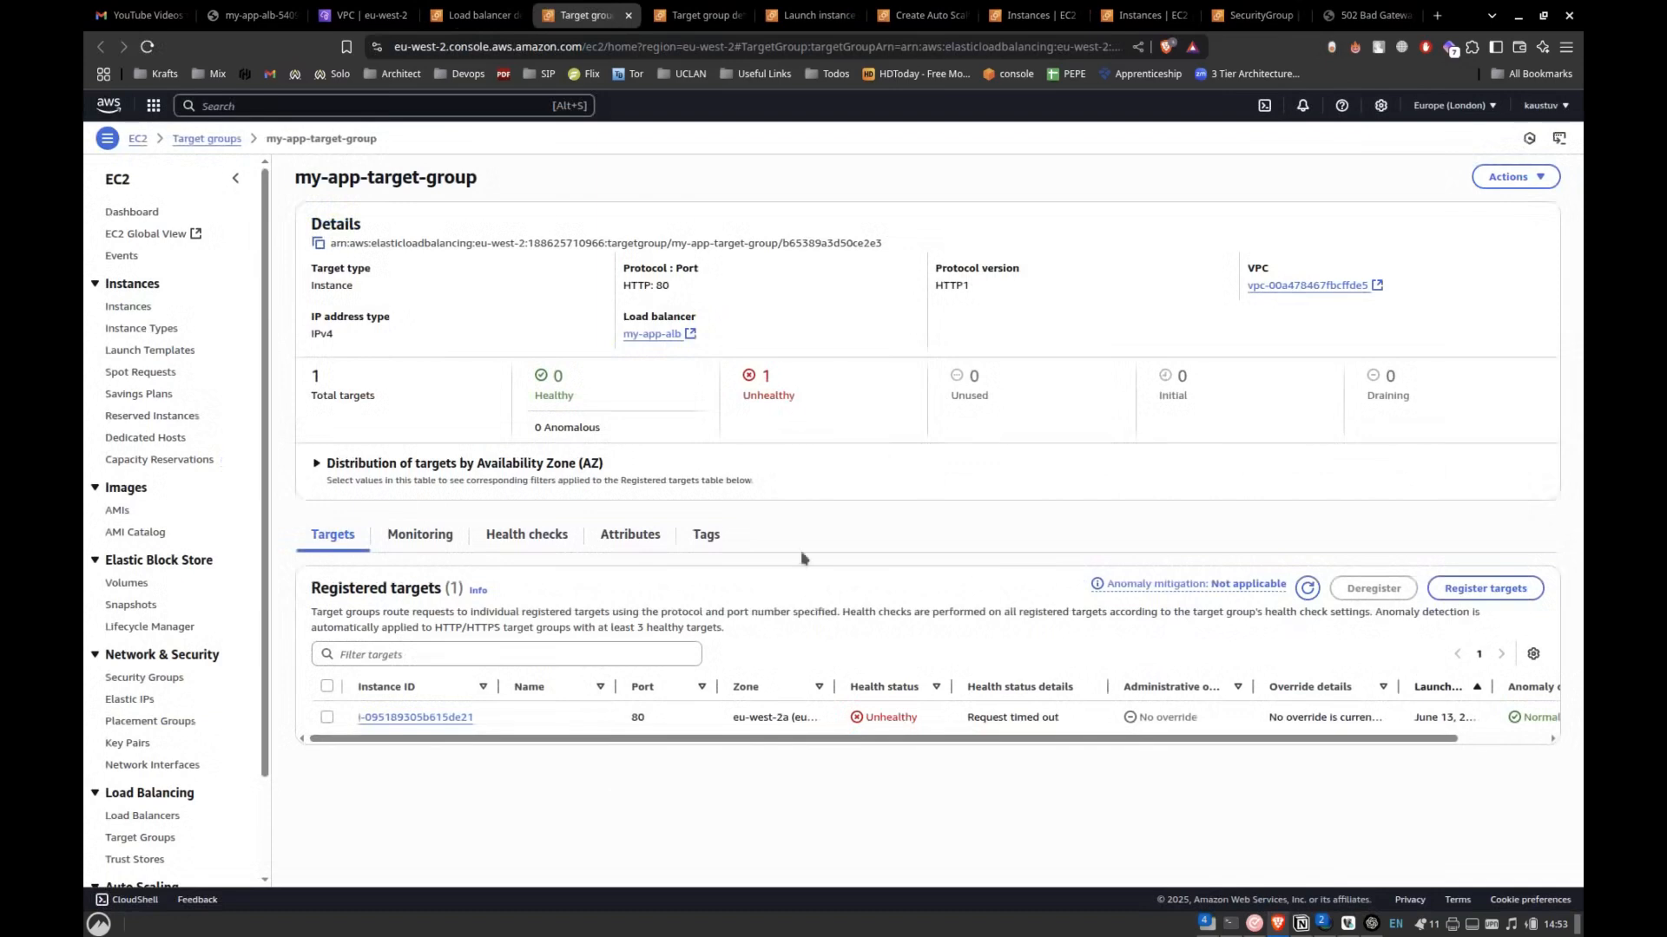
# Register instances i-0355ddfbef2c2ff89 and i-02011f3a0059bd64a on port 80 as targets of my-app-target-group and reload the group's page.
pyautogui.click(1447, 599)
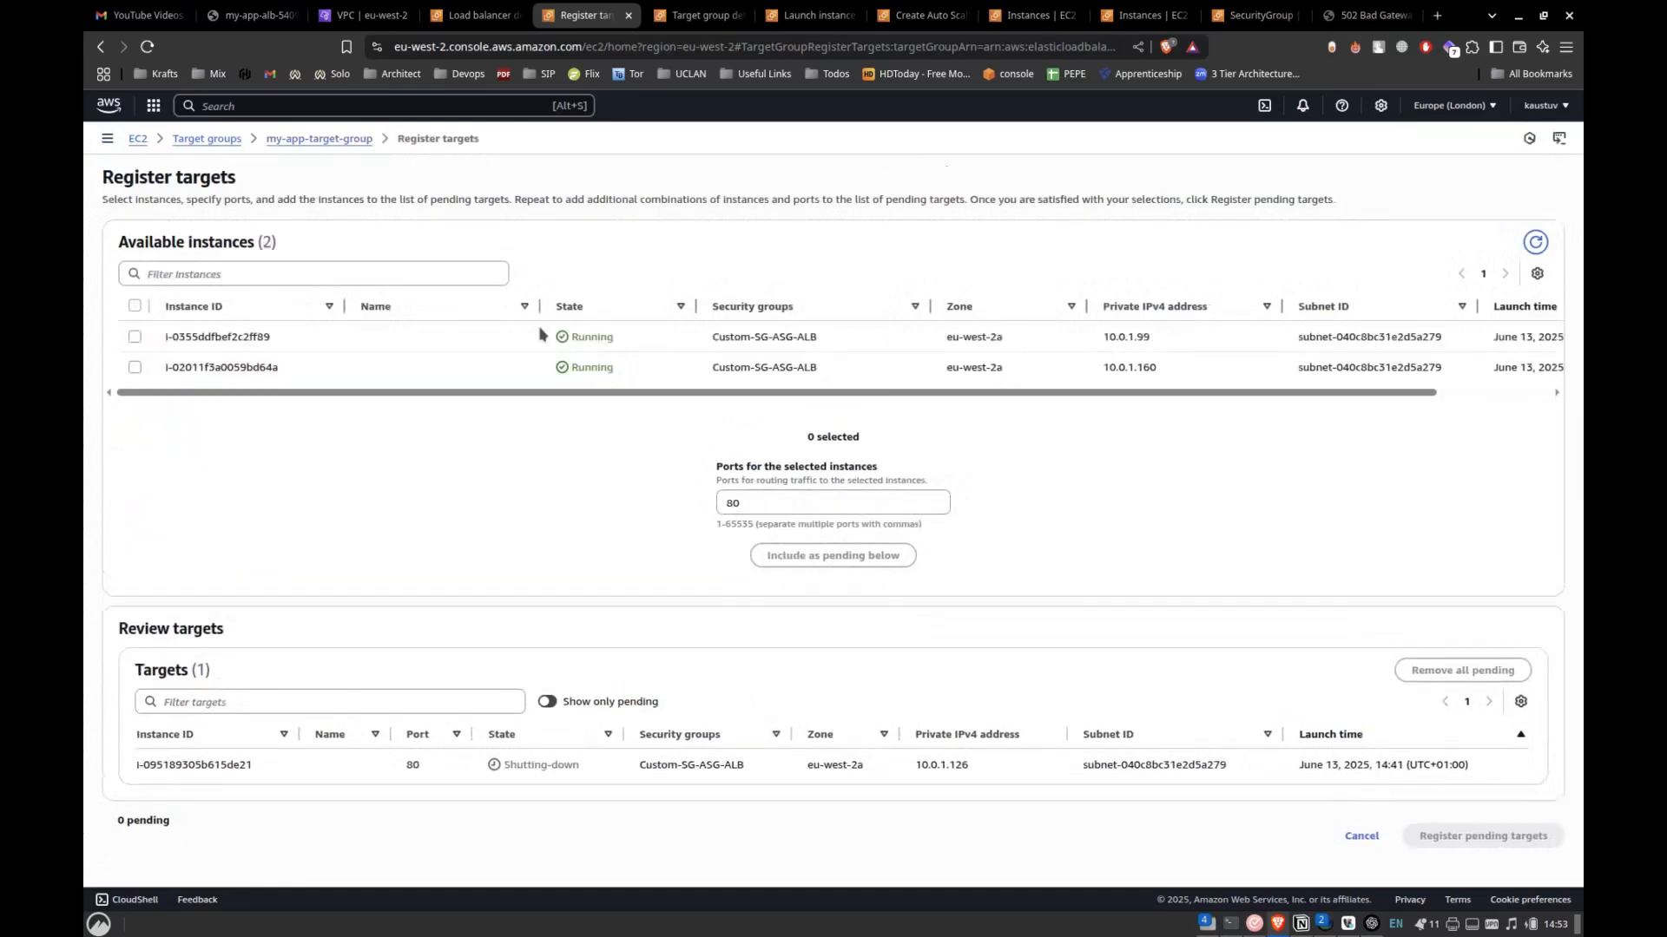
pyautogui.click(135, 337)
pyautogui.click(135, 367)
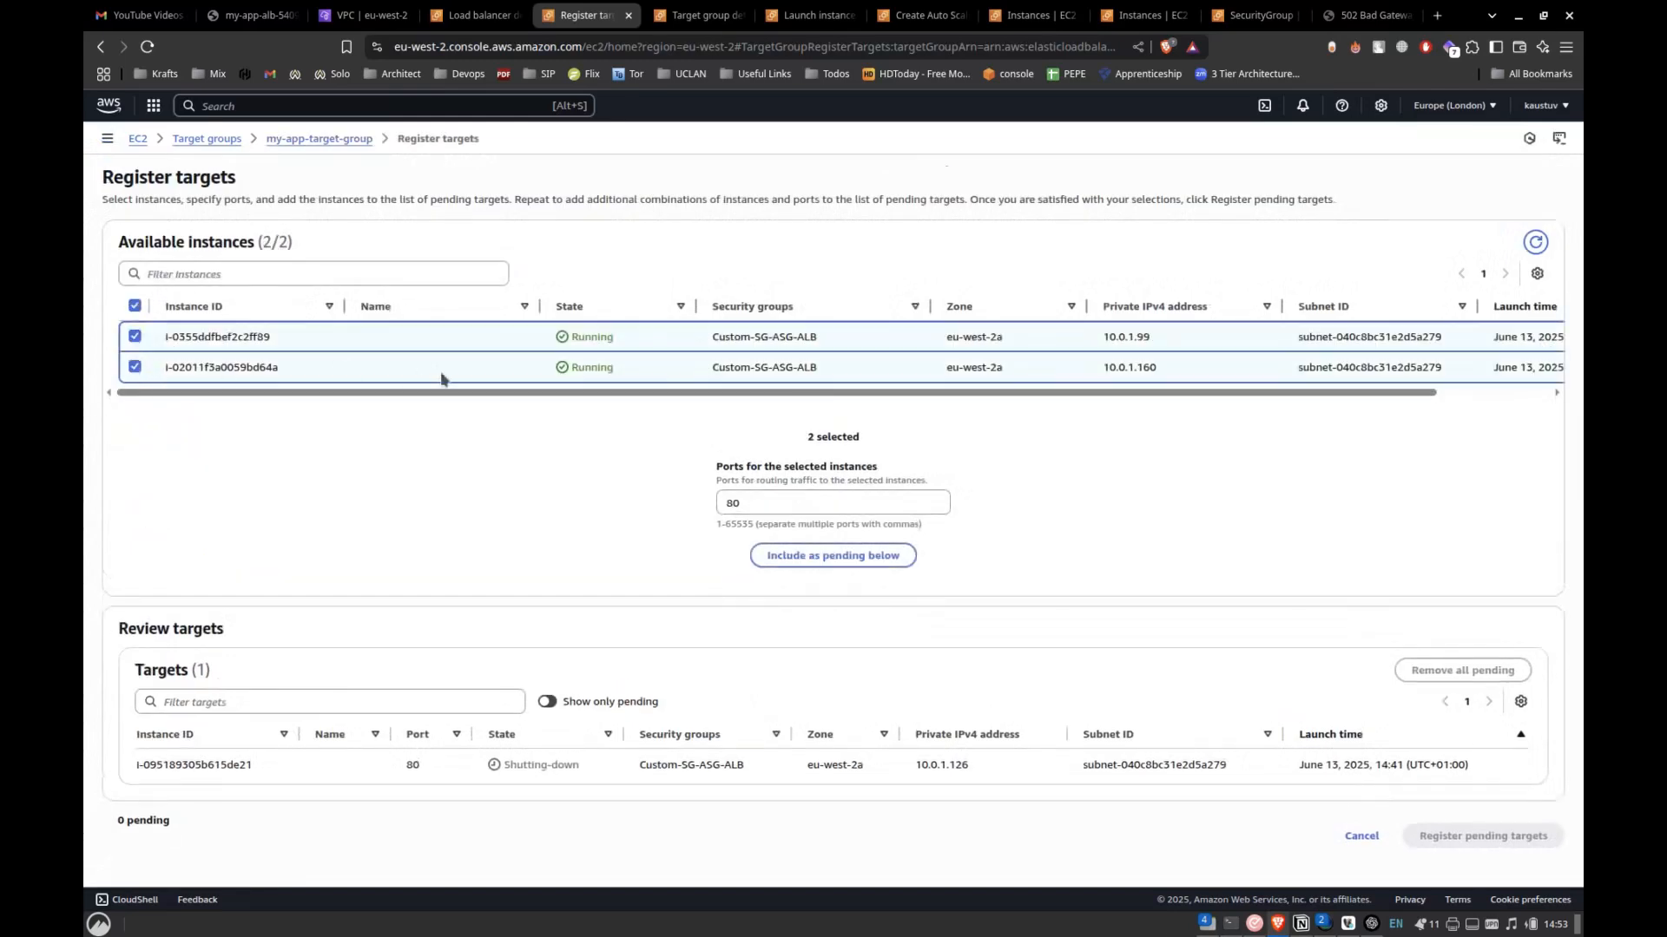
pyautogui.click(894, 560)
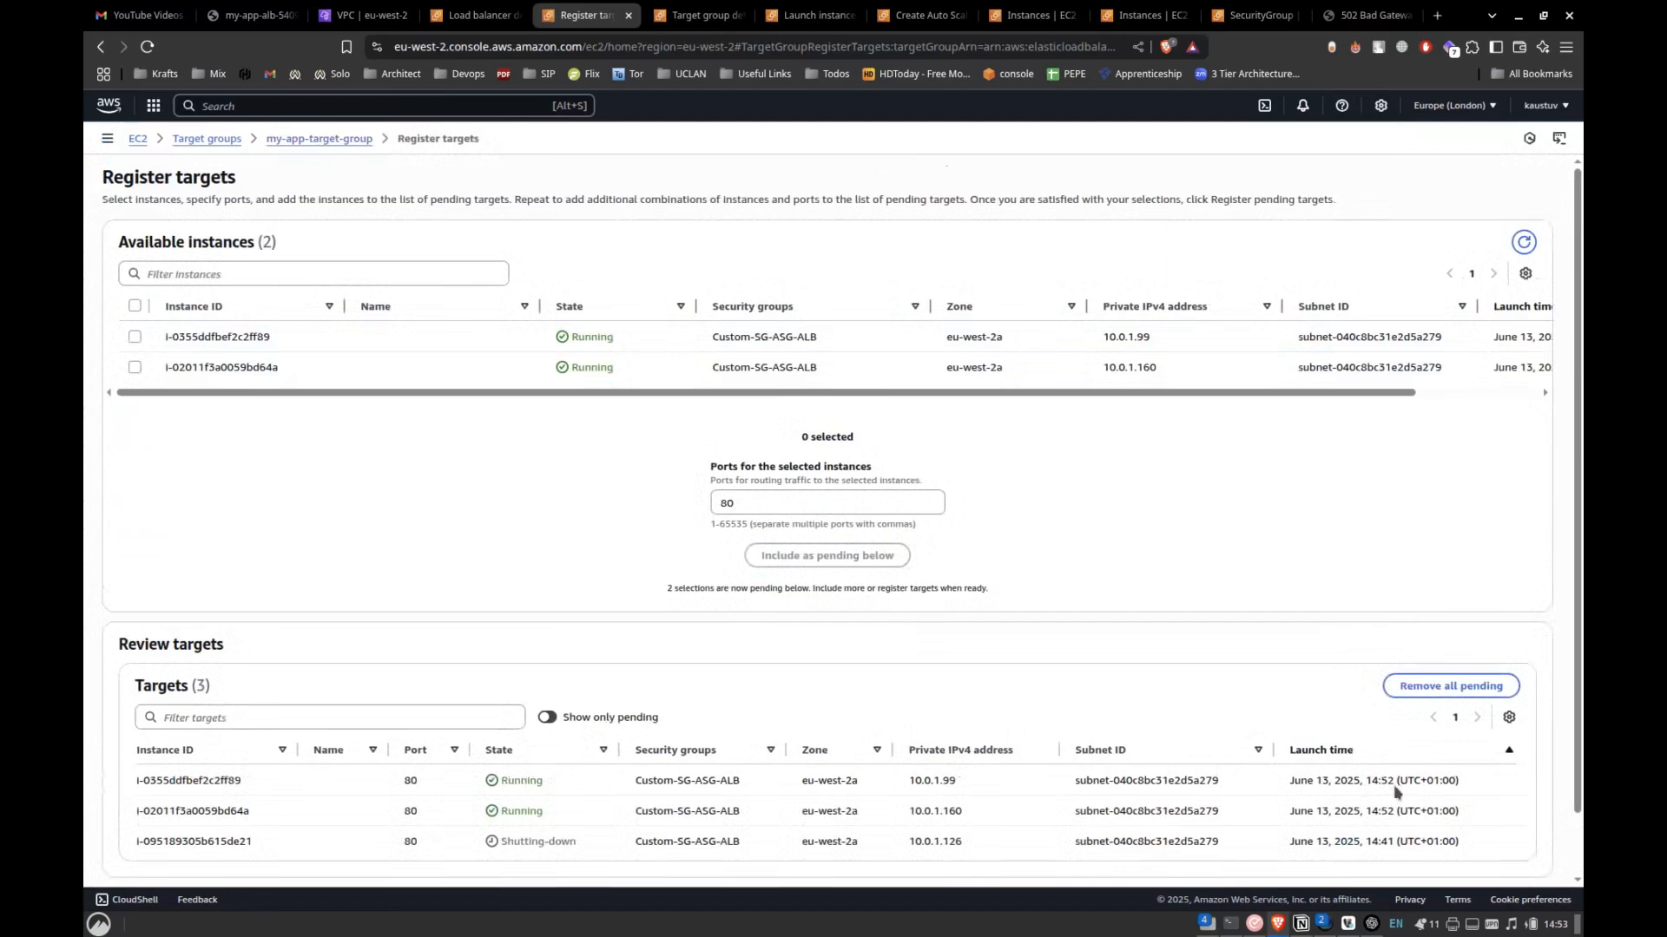
pyautogui.scroll(-1, 1434, 820)
pyautogui.click(1443, 842)
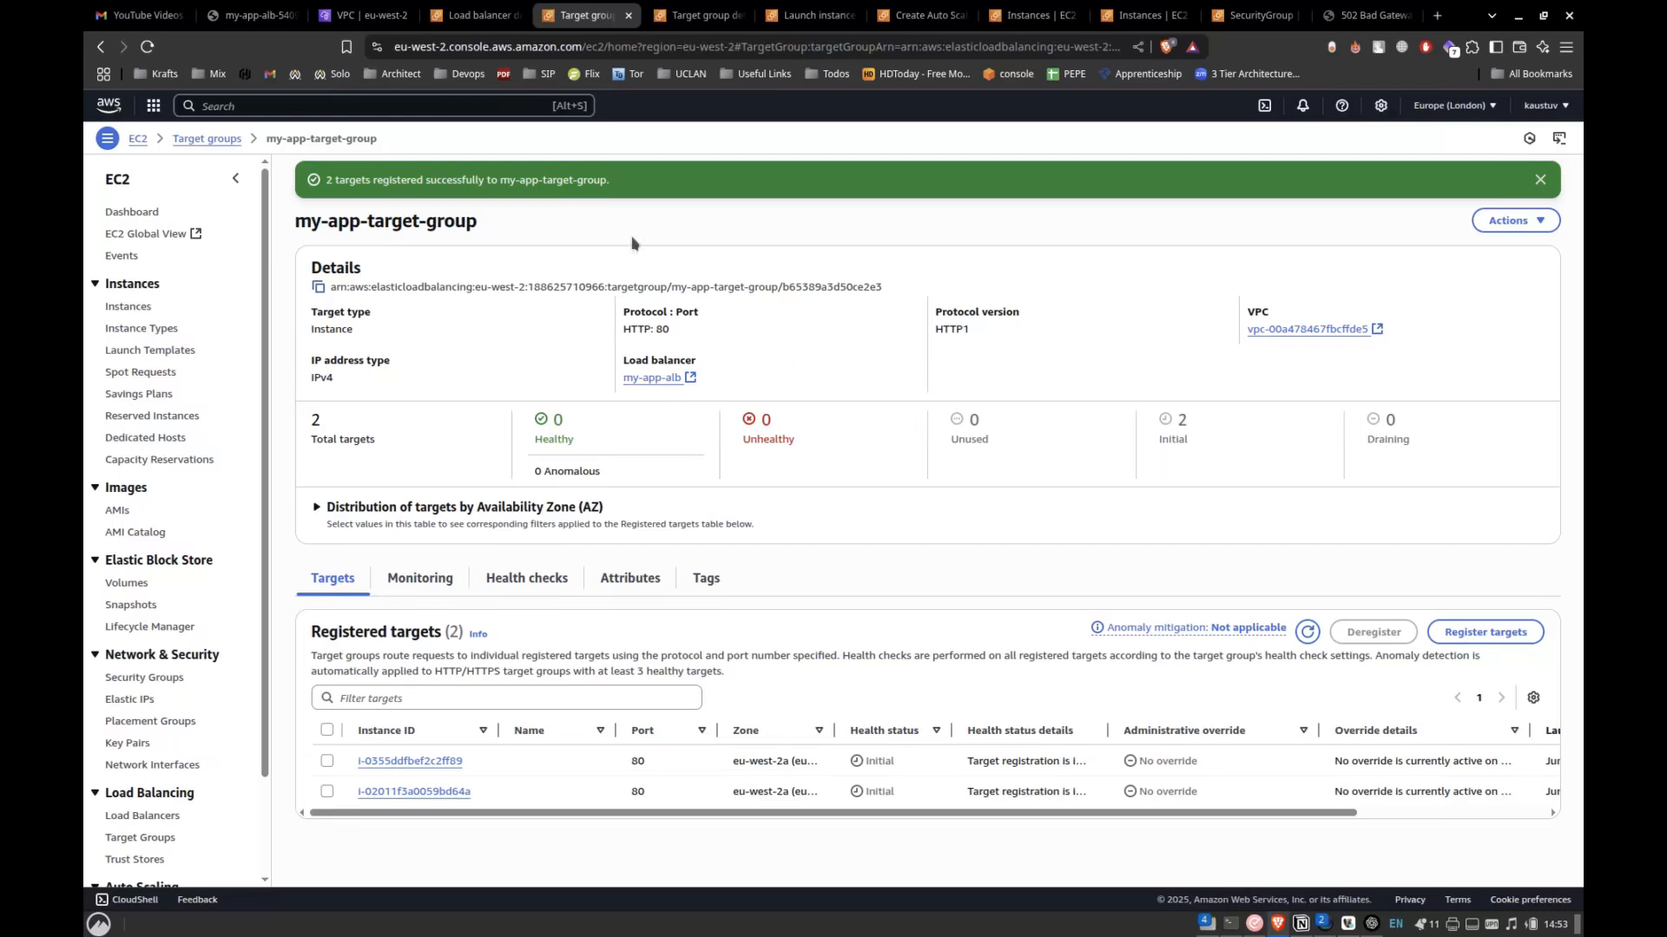
pyautogui.click(149, 46)
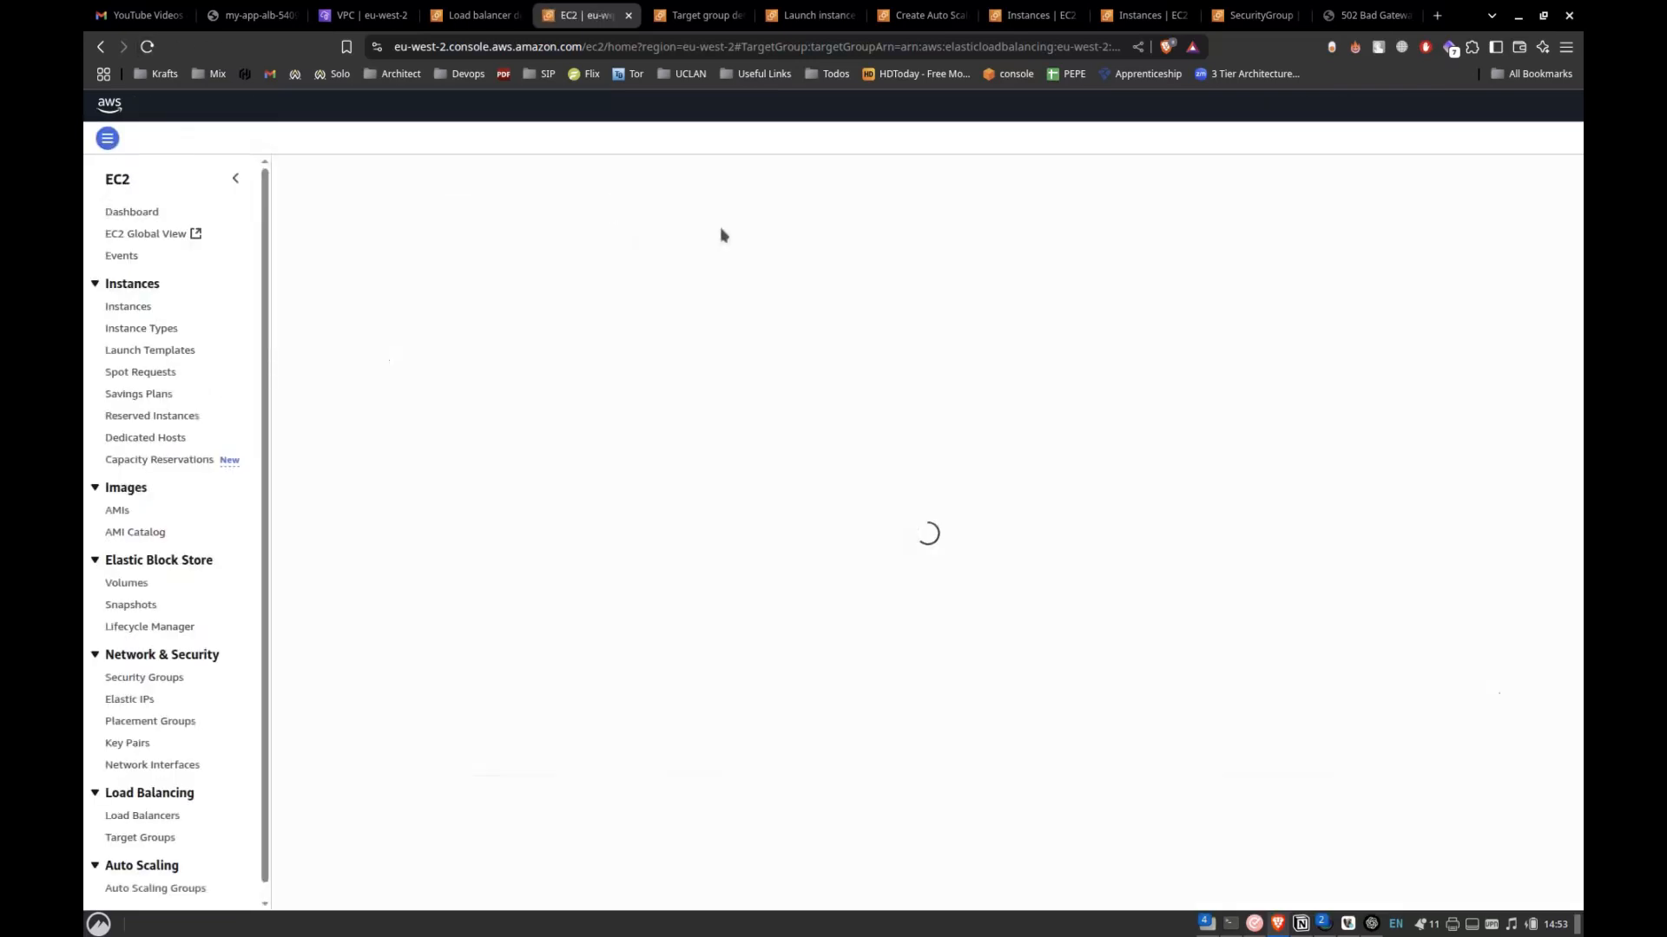
# Open the details of instance i-0355ddfbef2c2ff89 and load its public IPv4 address over HTTP instead of HTTPS.
pyautogui.click(822, 18)
pyautogui.click(1031, 16)
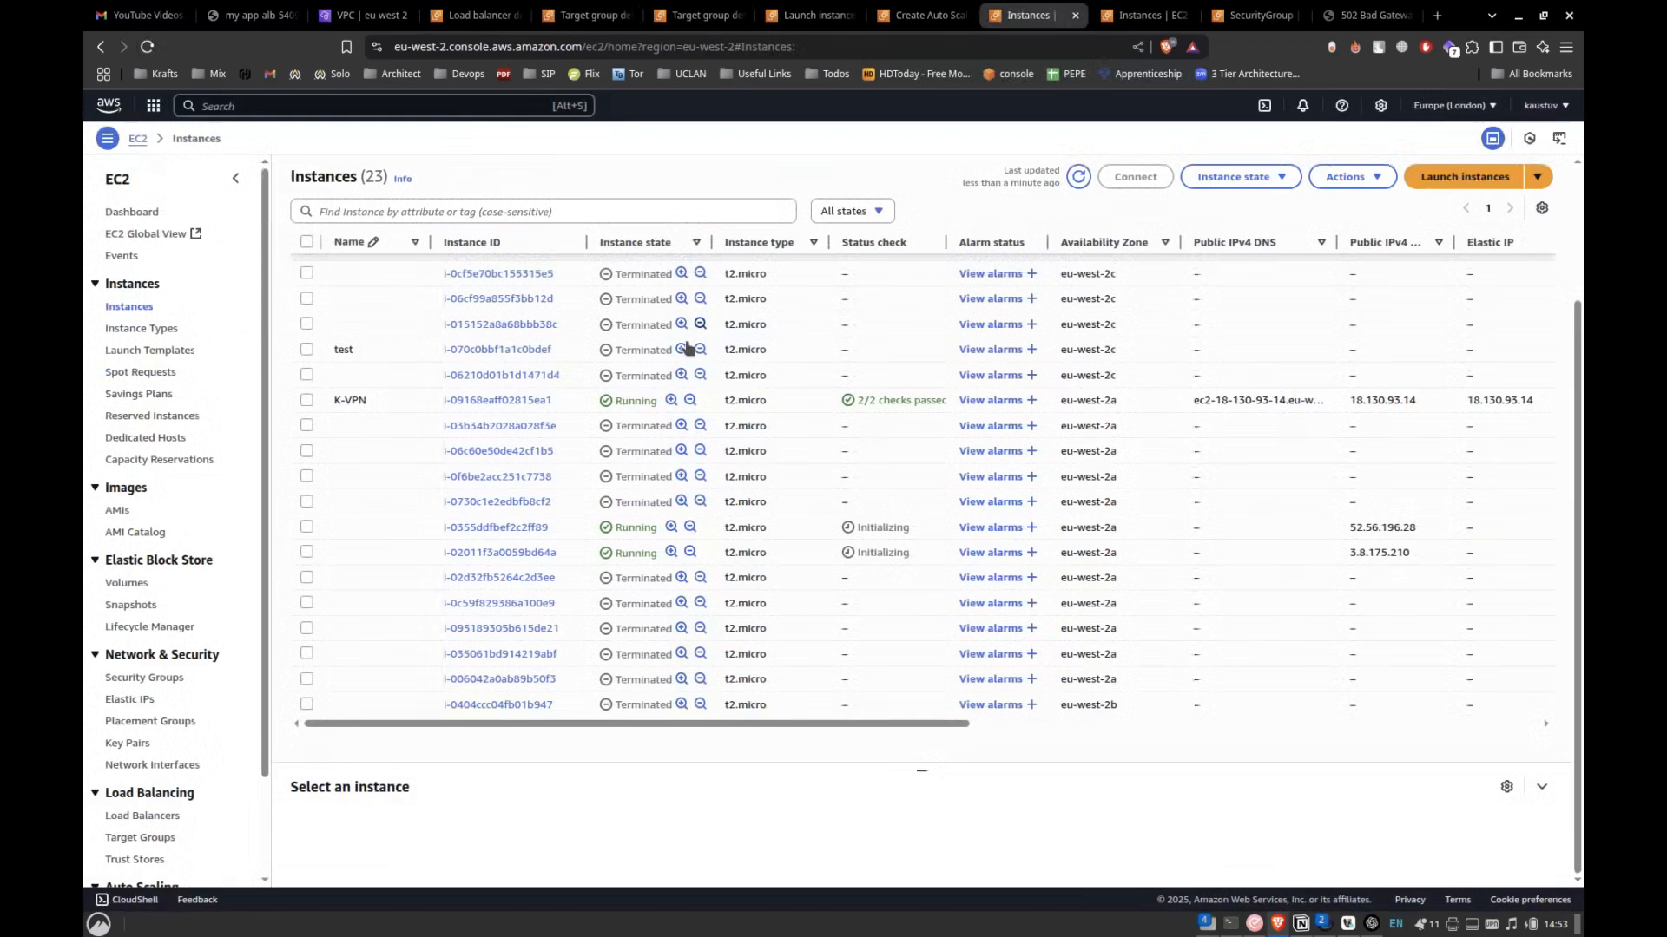
pyautogui.click(520, 529)
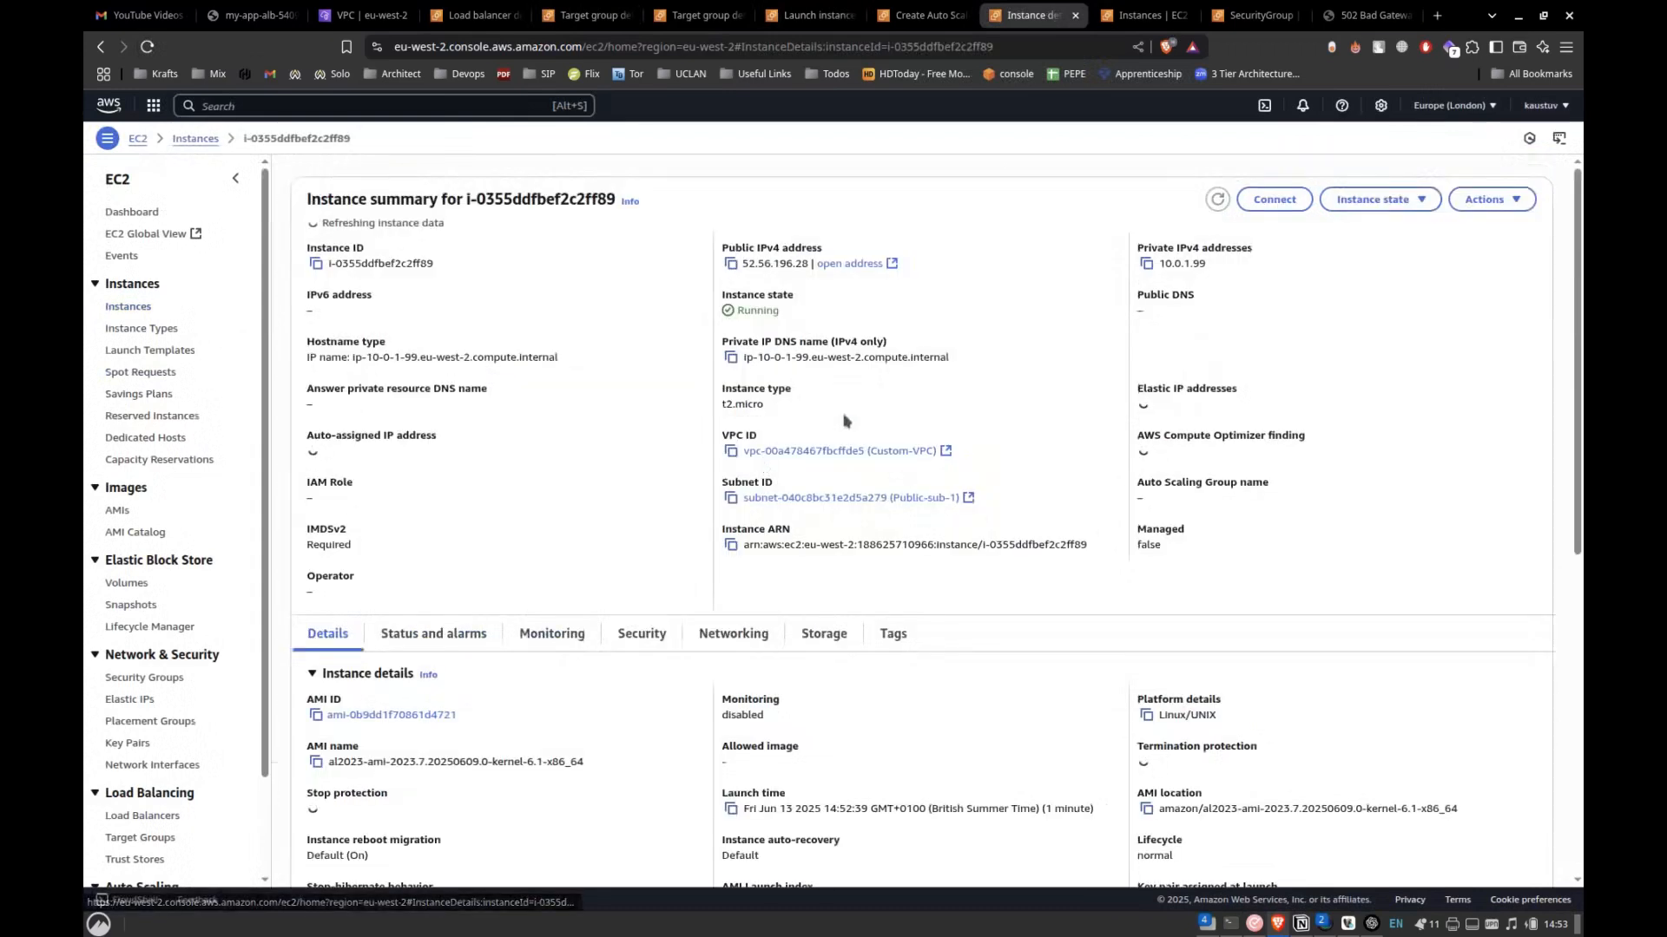
pyautogui.click(834, 264)
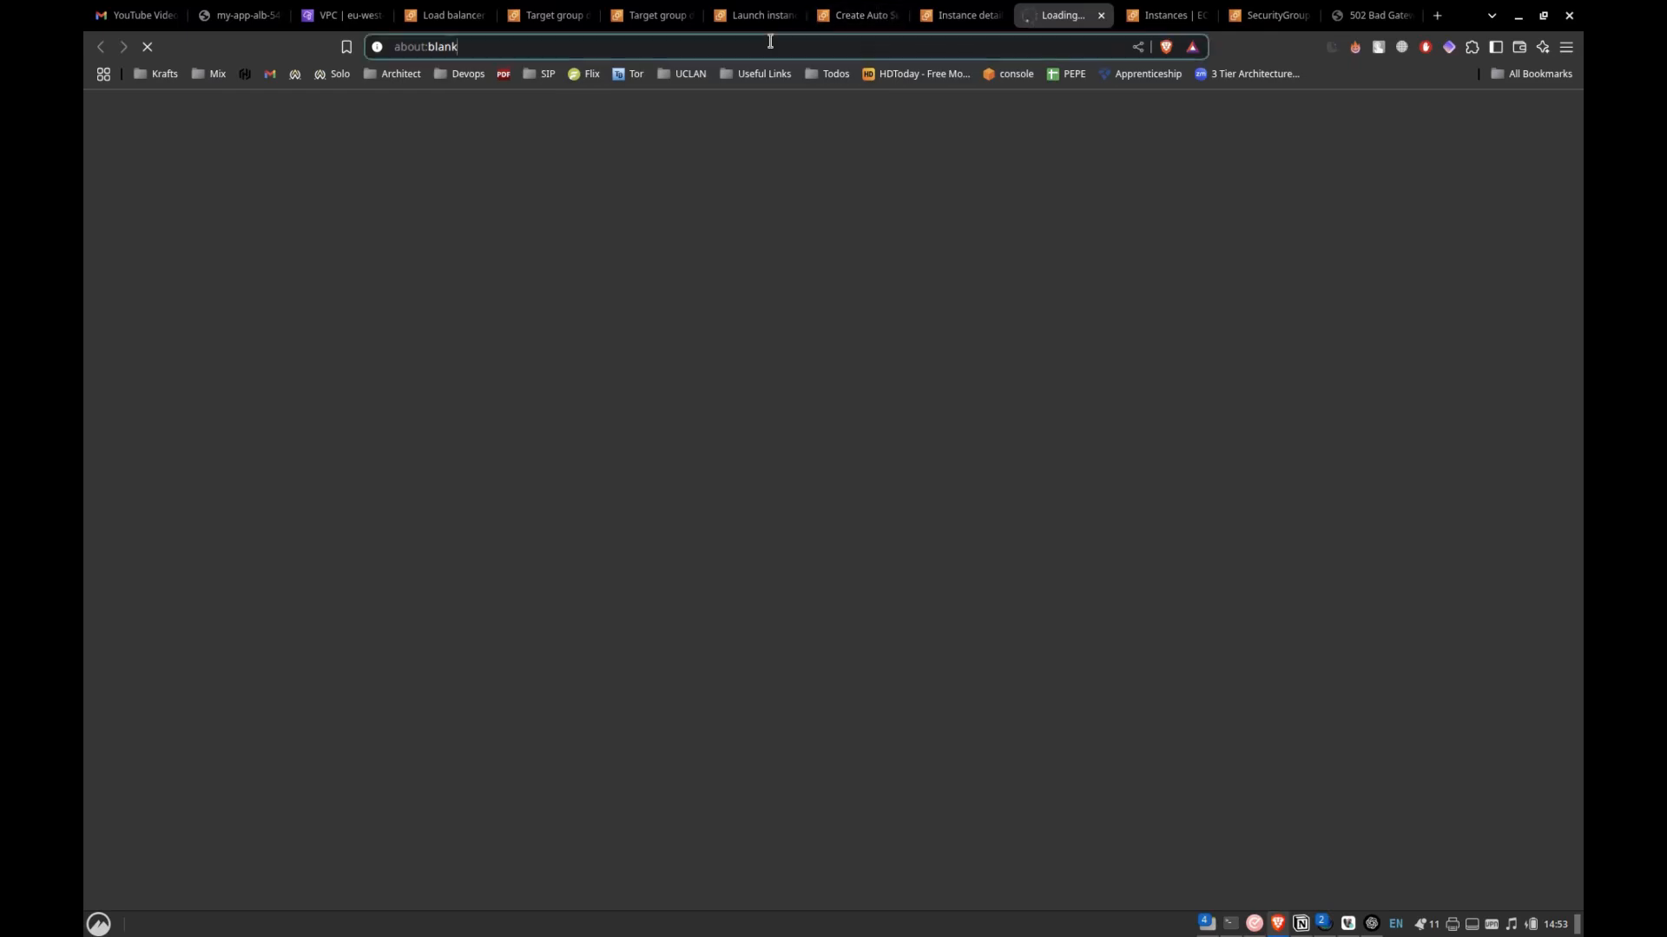
pyautogui.press('BackSpace')
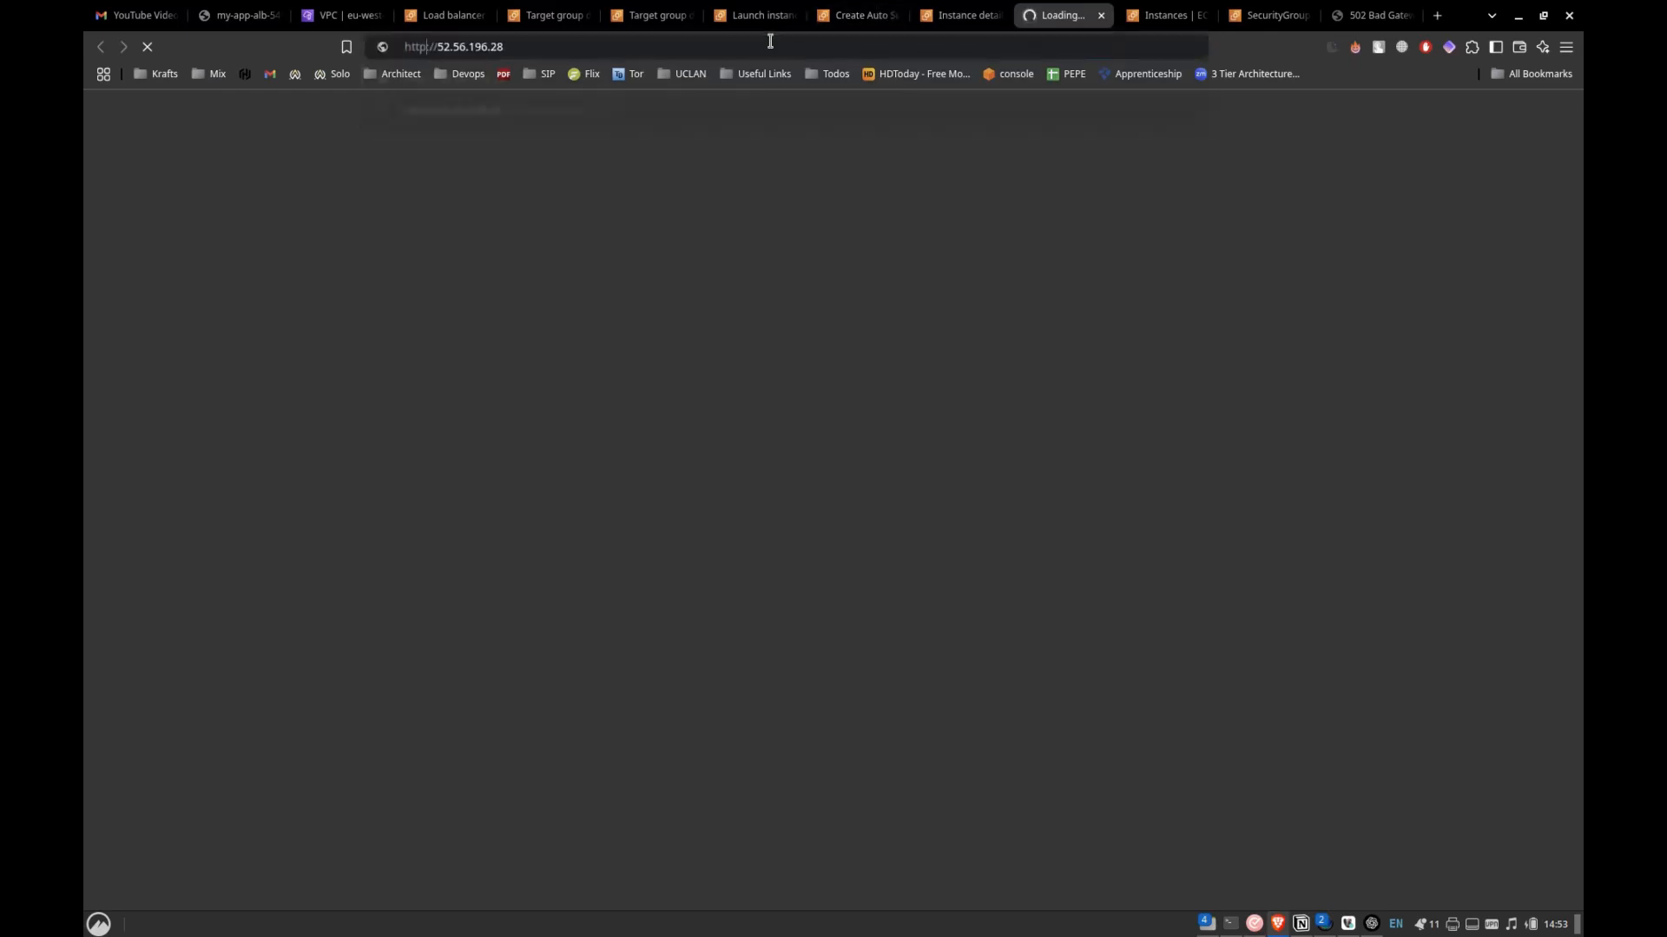
pyautogui.press('Return')
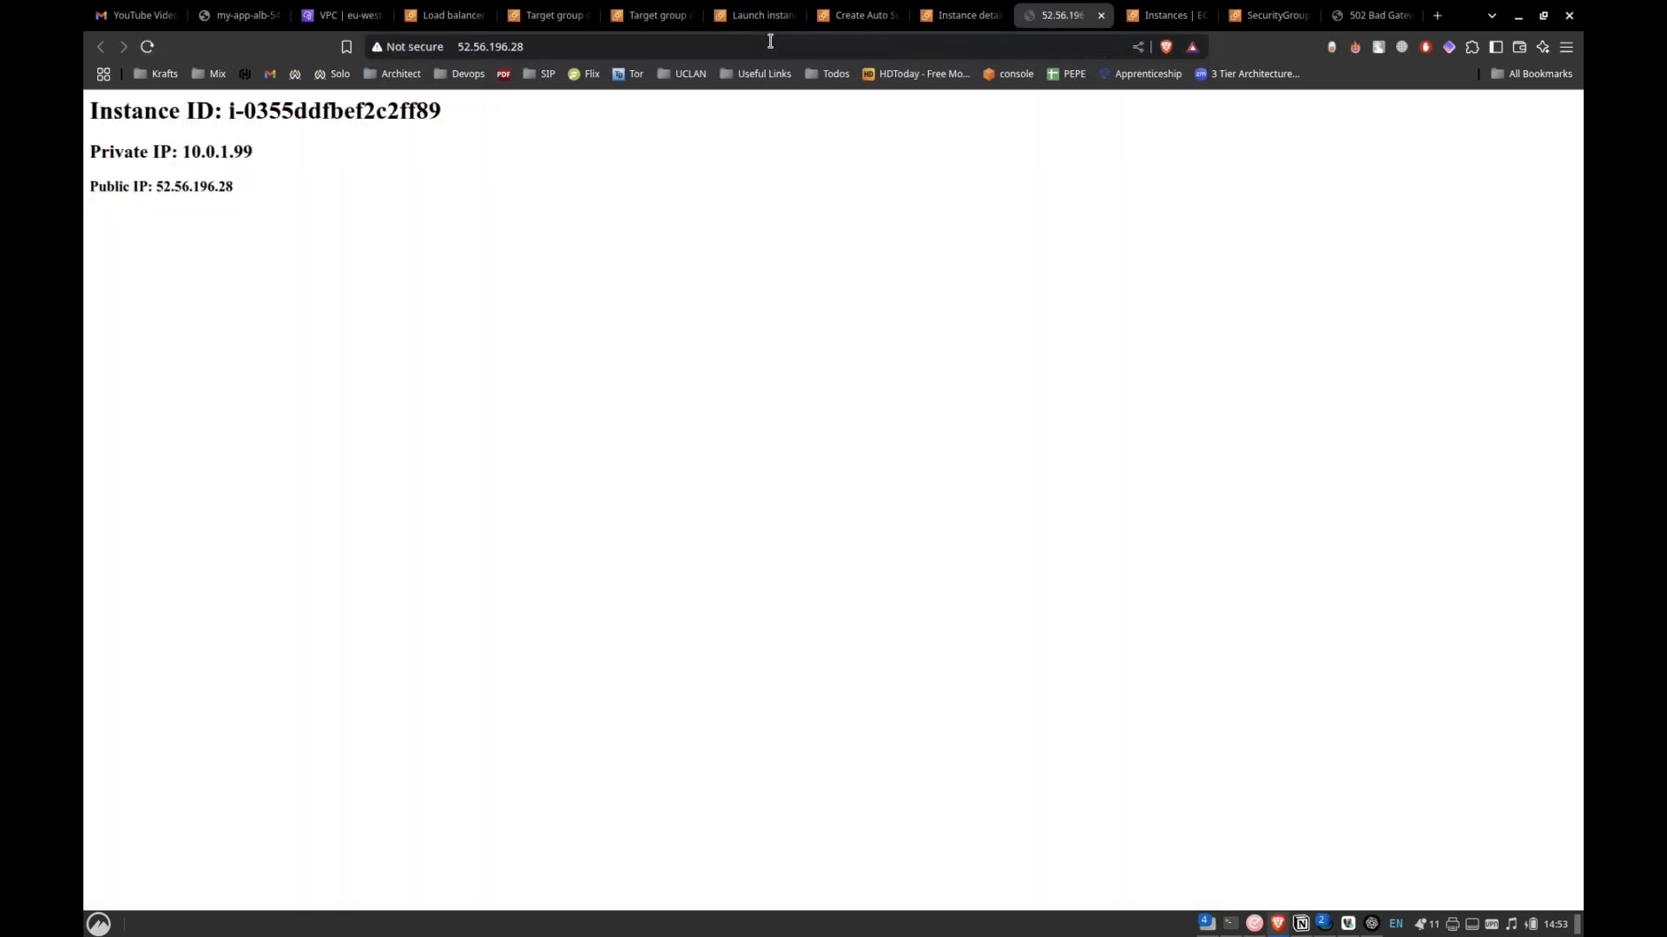
# Compare the private and public IPs on the instance's web page with those in its instance summary.
pyautogui.moveTo(243, 184); pyautogui.dragTo(186, 173)
pyautogui.click(186, 173)
pyautogui.click(959, 15)
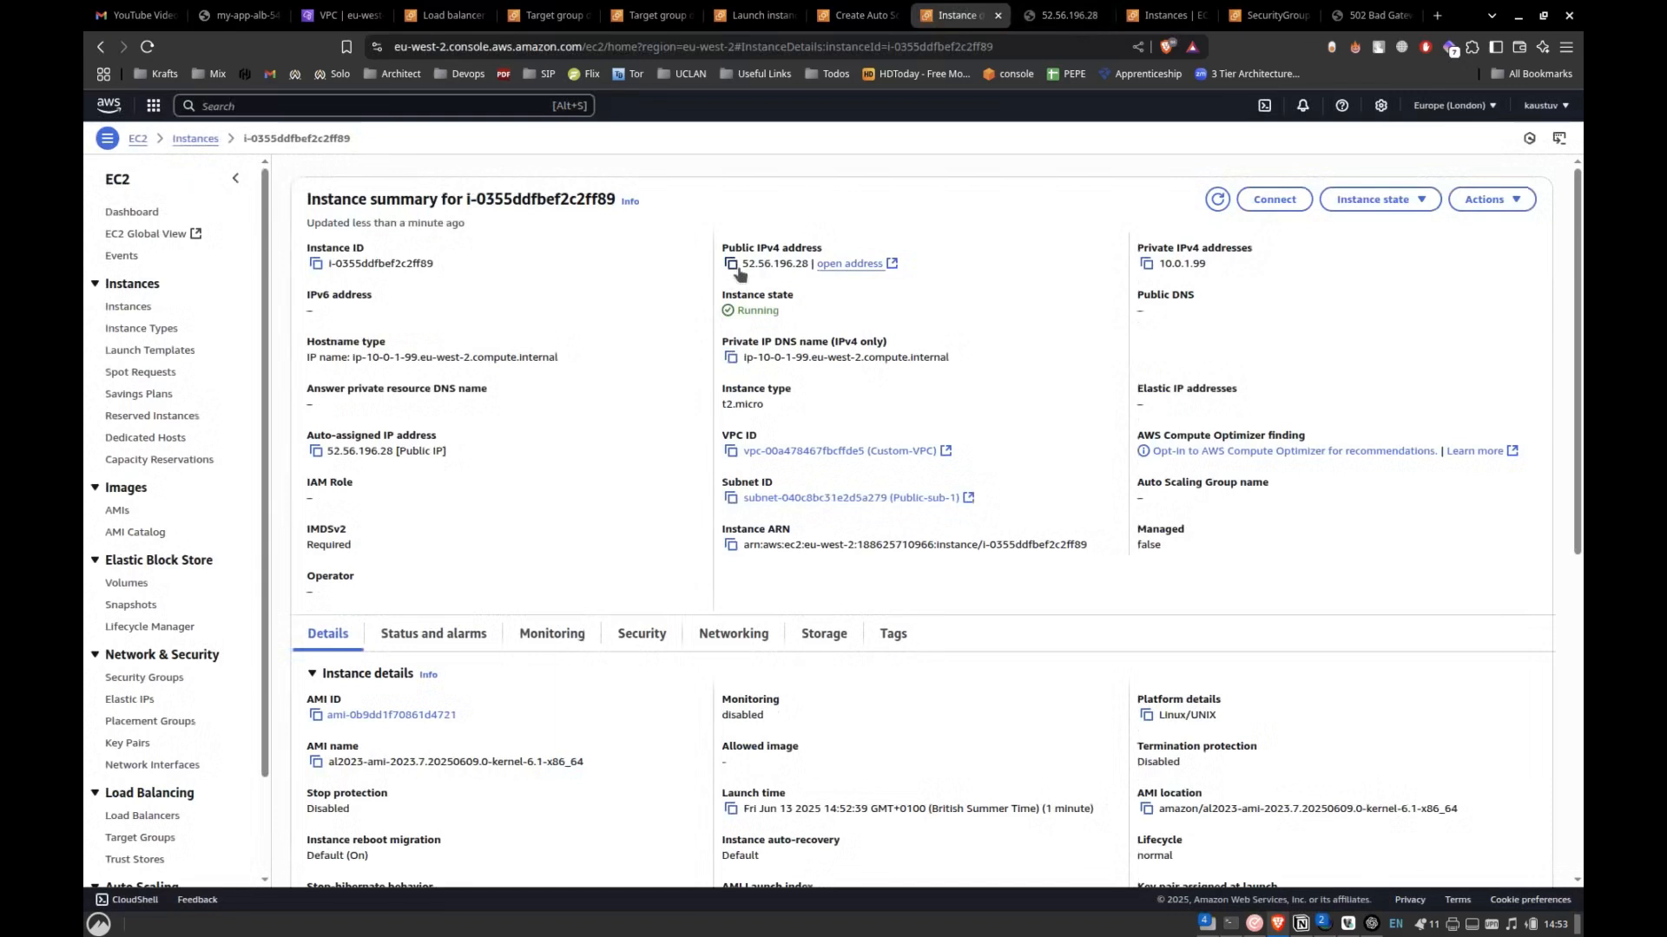
pyautogui.click(1066, 15)
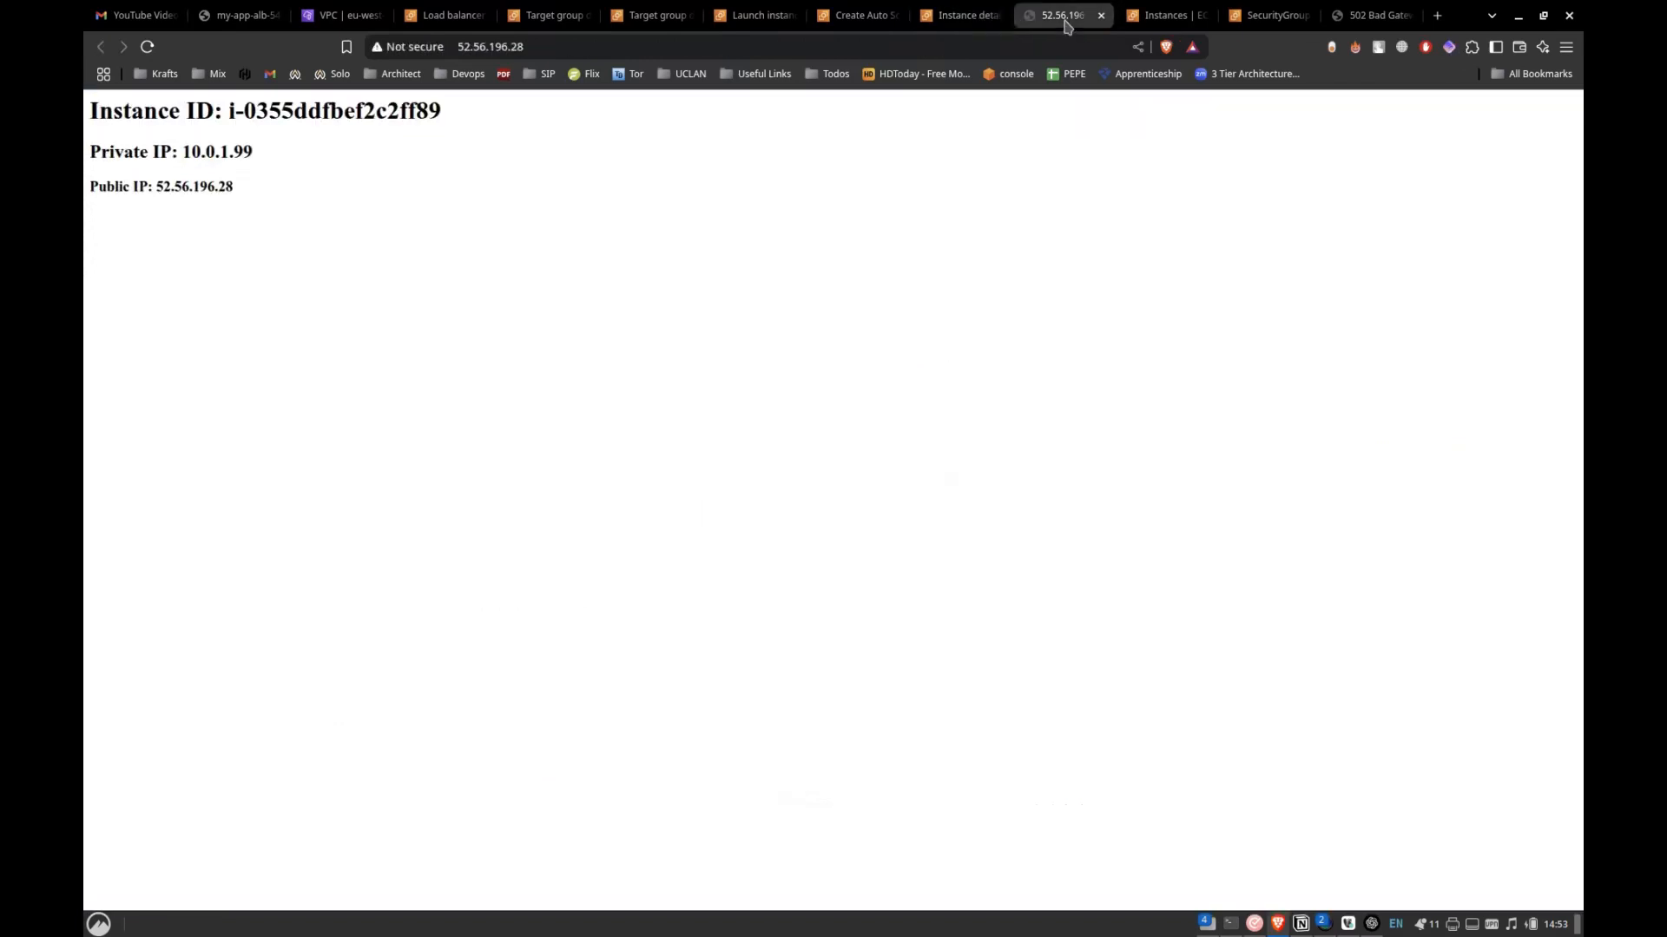
pyautogui.moveTo(156, 188); pyautogui.dragTo(261, 201)
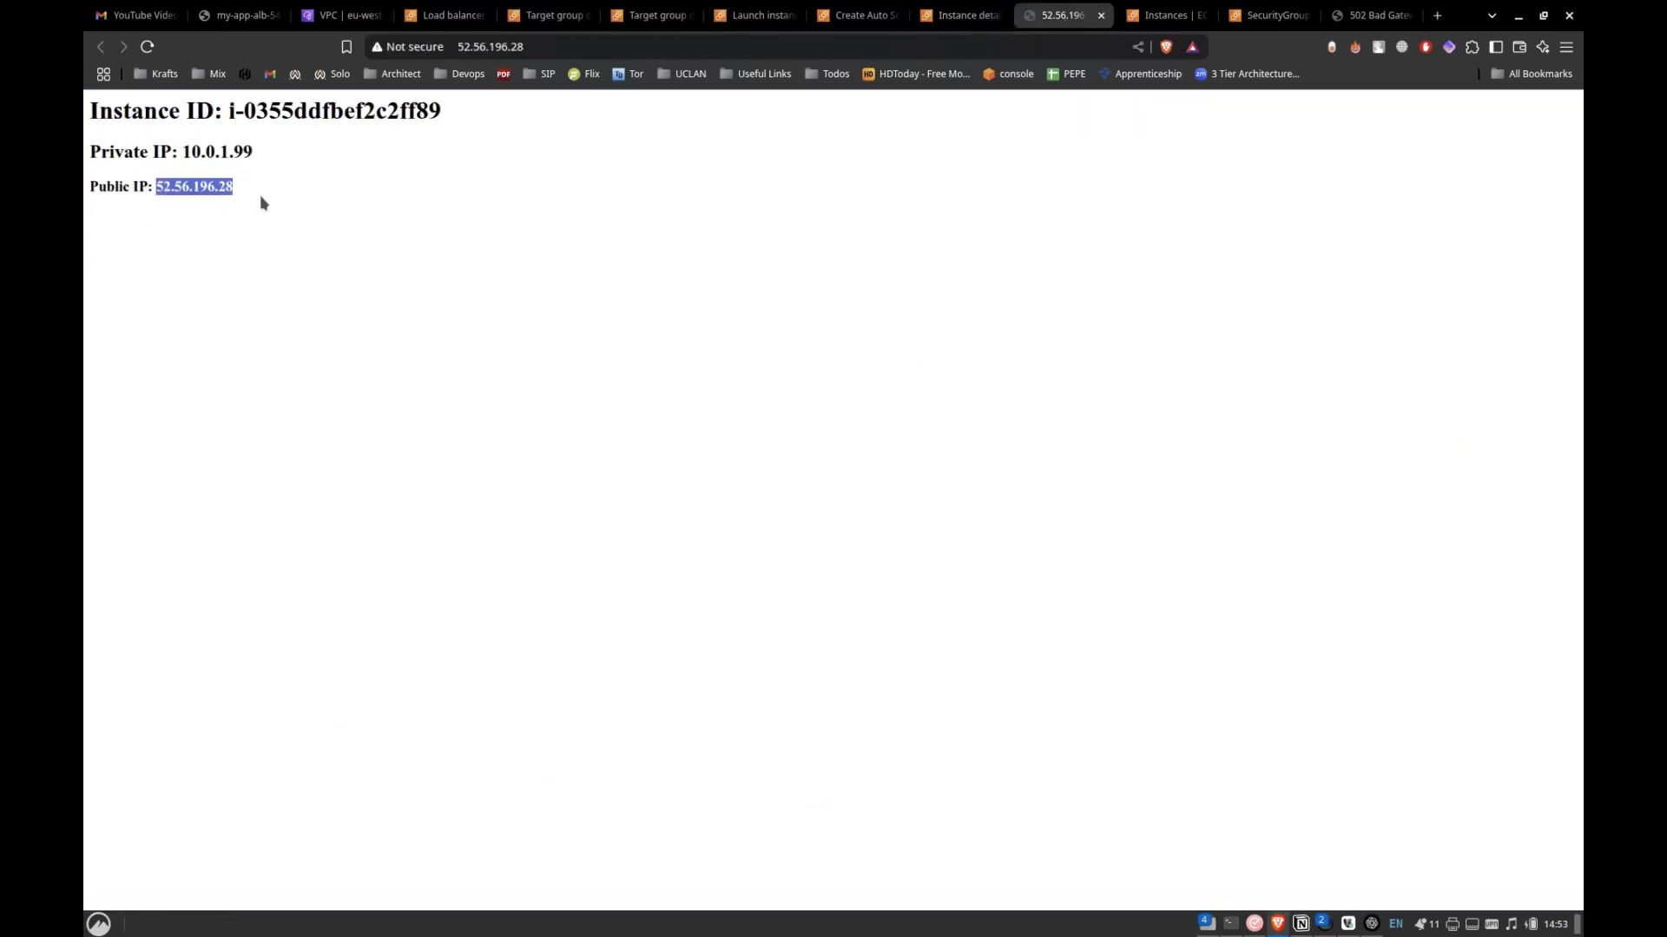
pyautogui.moveTo(182, 152); pyautogui.dragTo(217, 157)
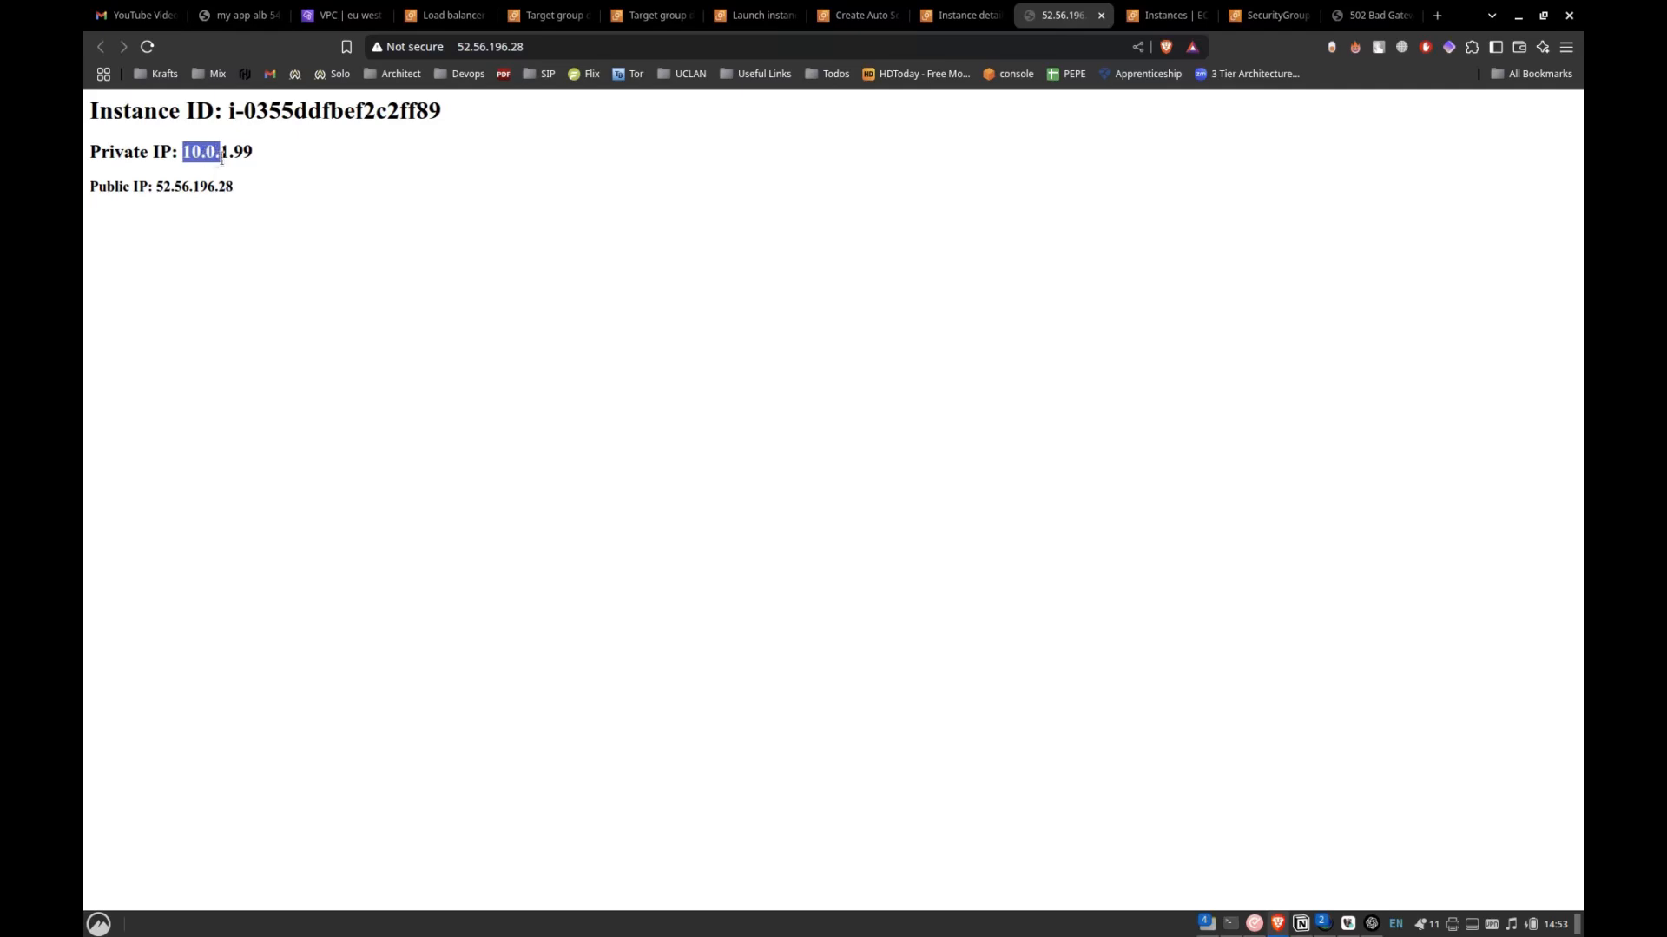
pyautogui.click(230, 154)
pyautogui.moveTo(230, 153); pyautogui.dragTo(221, 153)
pyautogui.click(223, 153)
pyautogui.tripleClick(280, 161)
pyautogui.click(199, 178)
pyautogui.tripleClick(254, 188)
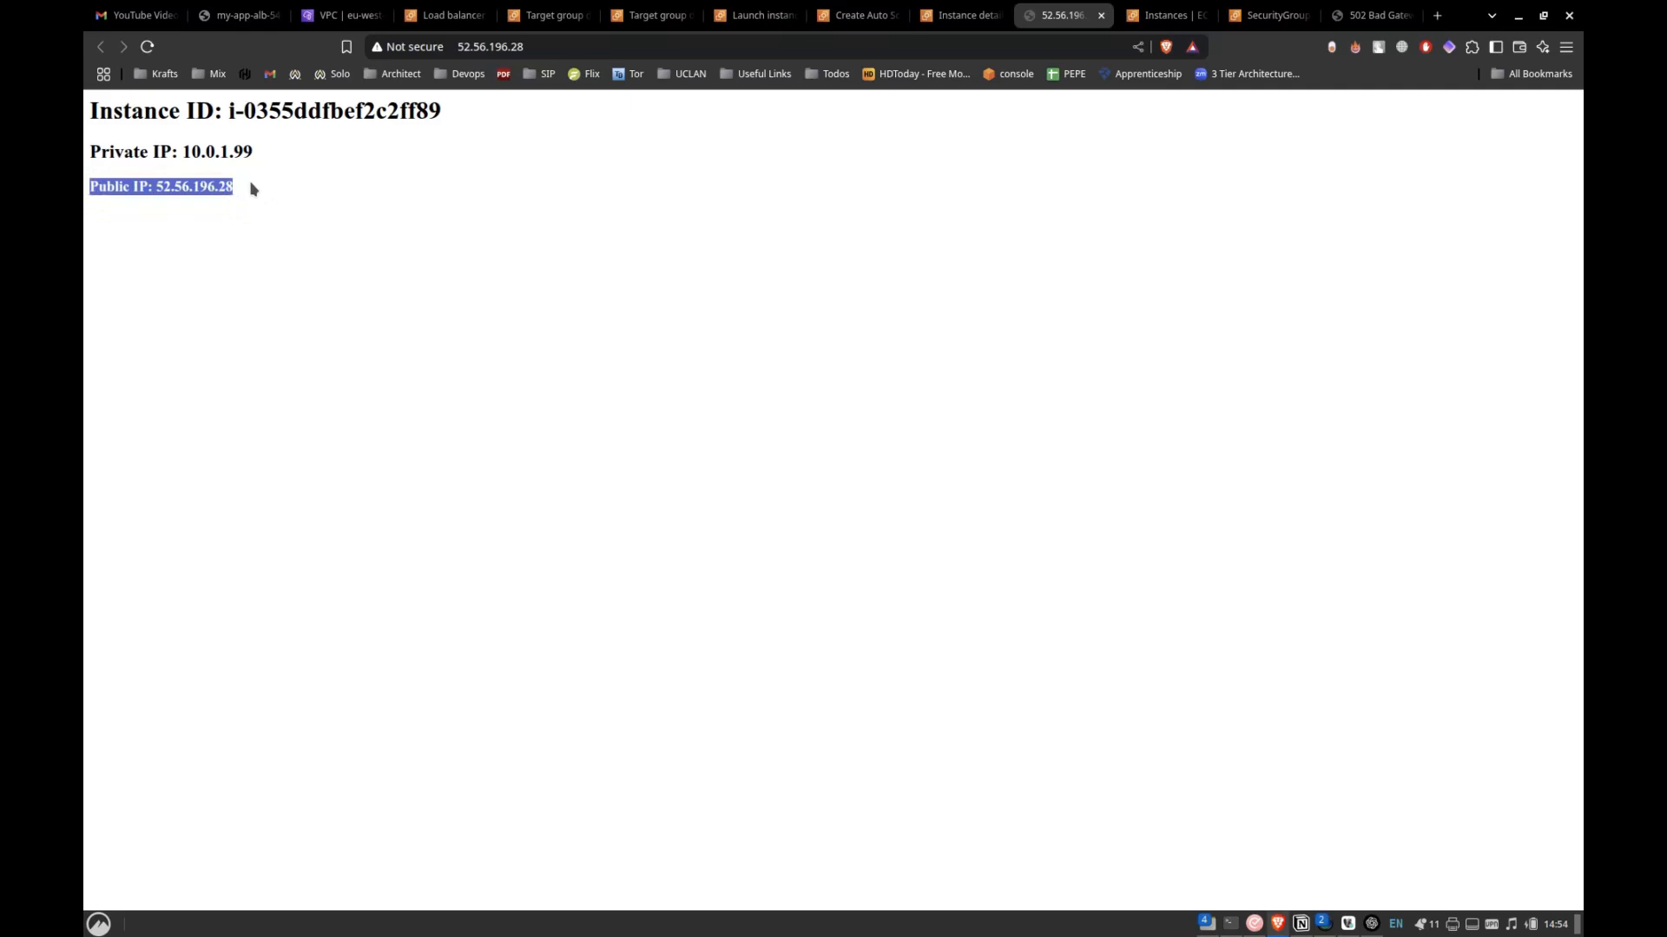
pyautogui.moveTo(91, 152); pyautogui.dragTo(251, 152)
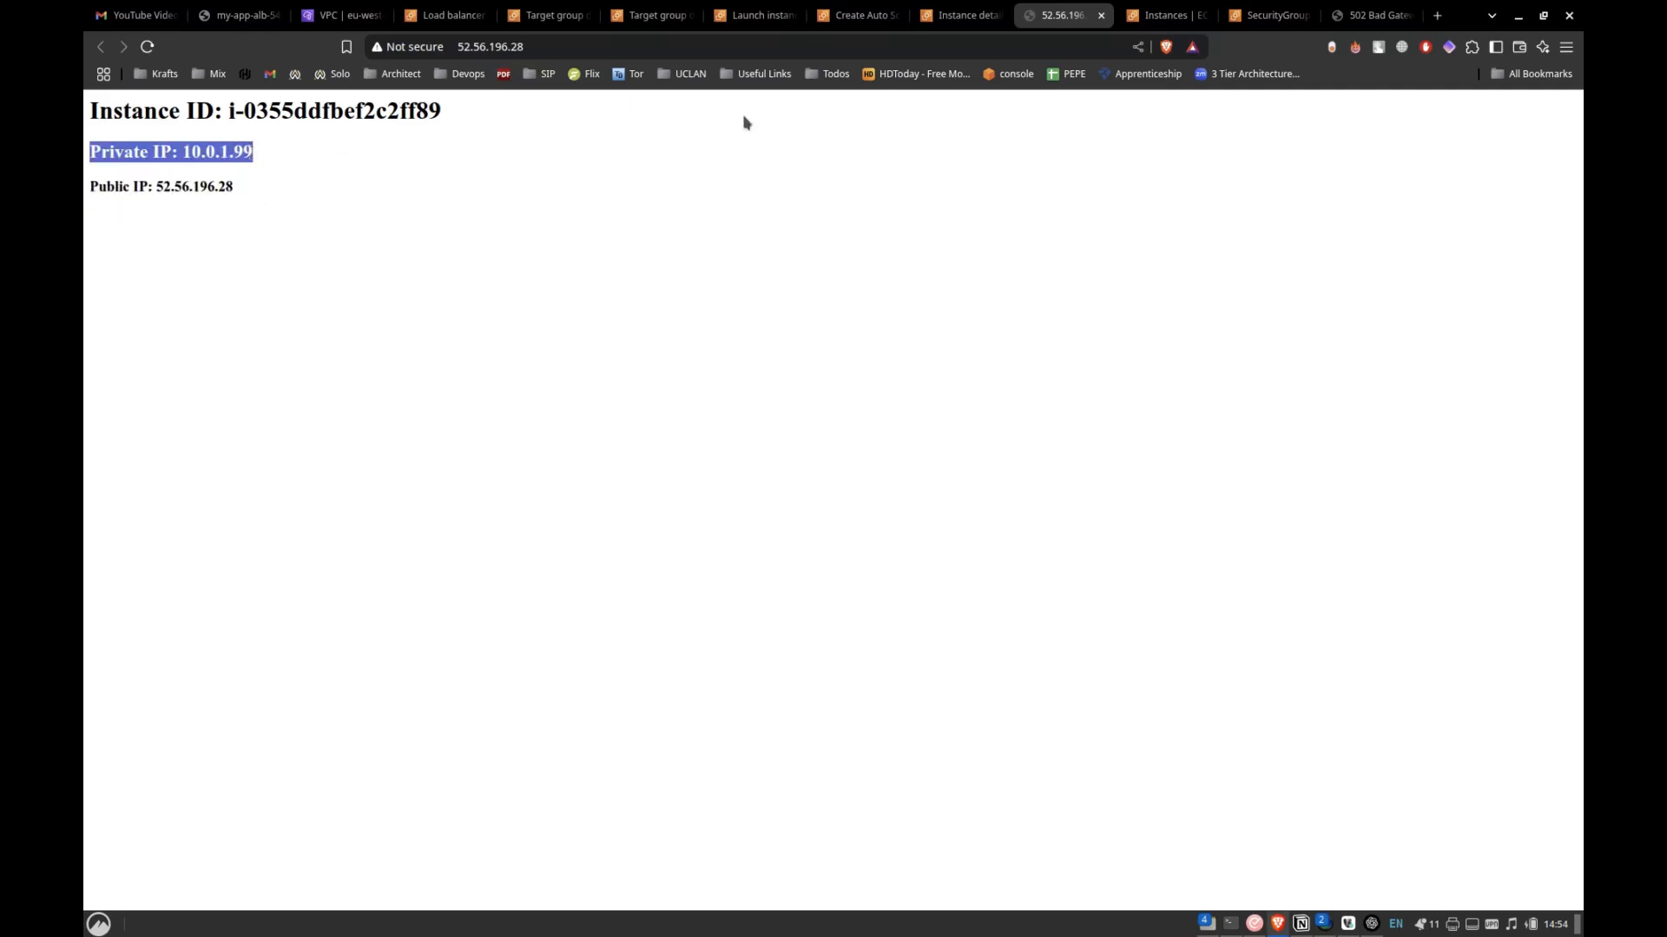
# Return to my-app-alb, refresh its listeners and copy the load balancer's DNS name.
pyautogui.click(953, 43)
pyautogui.click(959, 14)
pyautogui.click(855, 15)
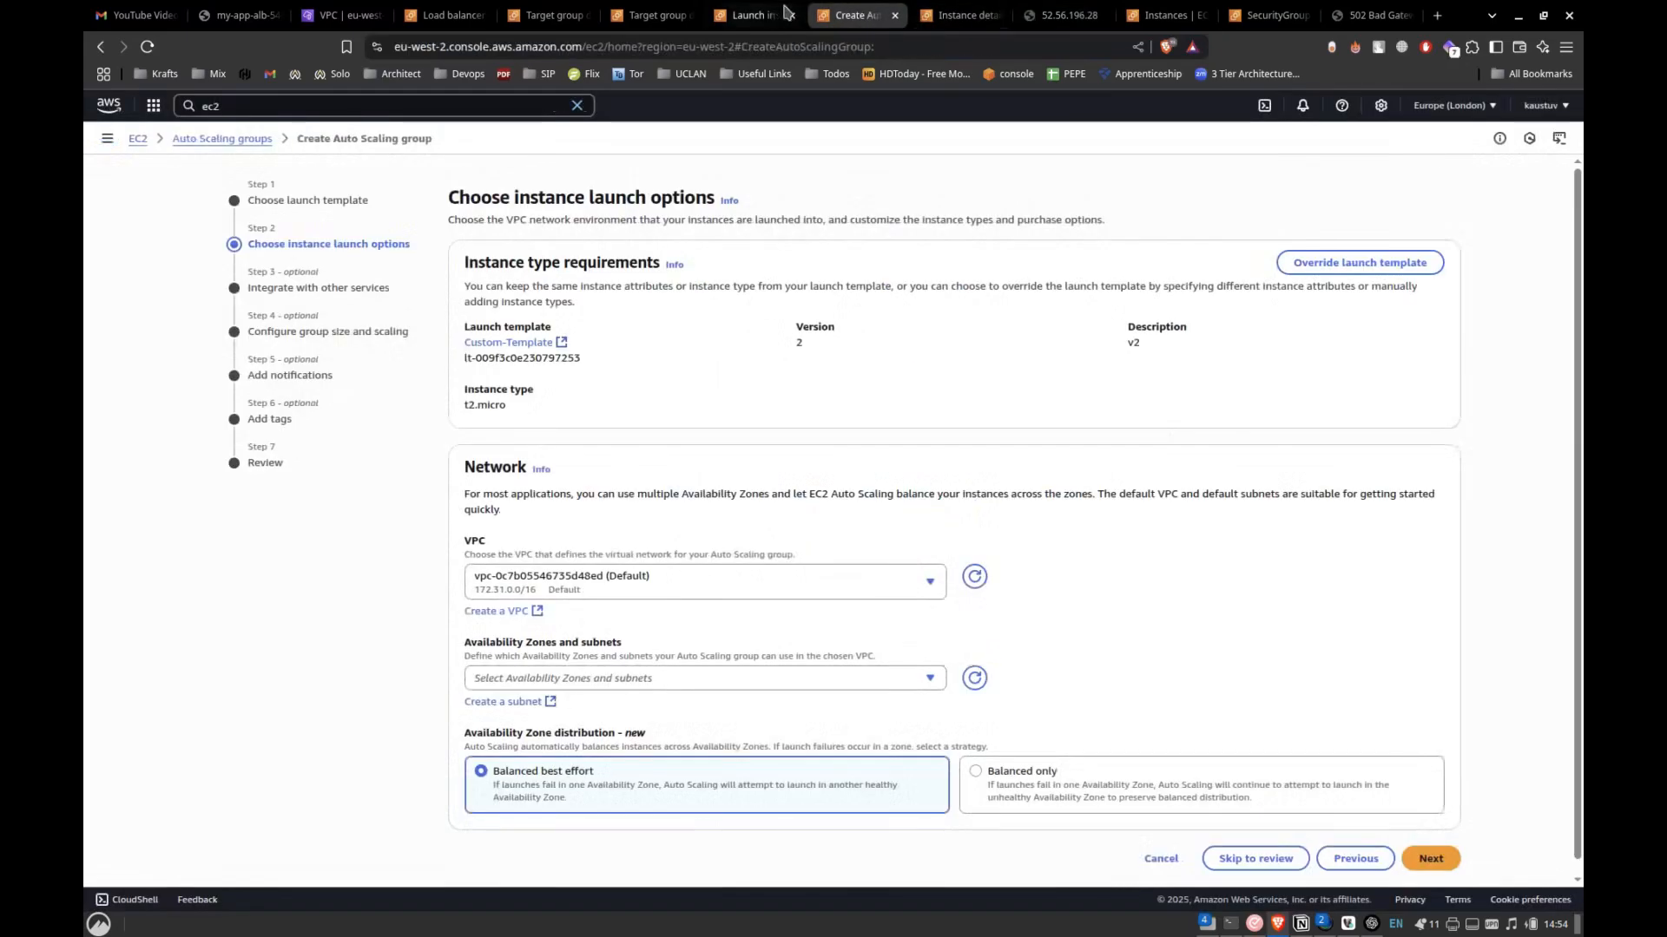
pyautogui.click(786, 12)
pyautogui.click(449, 12)
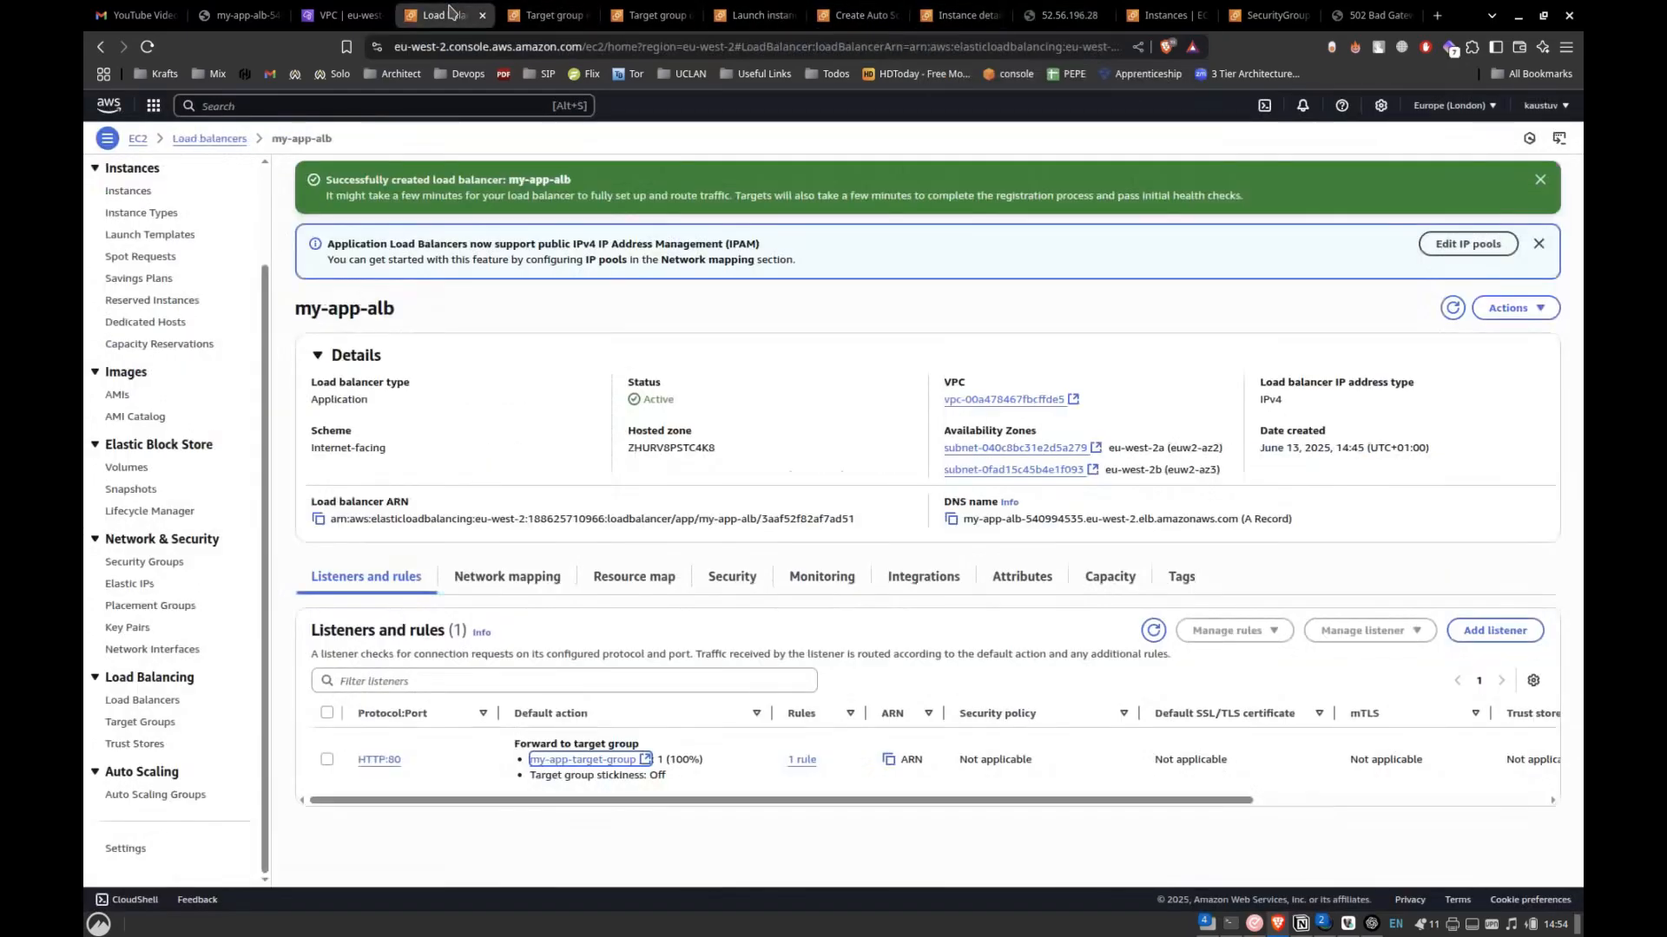
pyautogui.click(1154, 630)
pyautogui.click(951, 519)
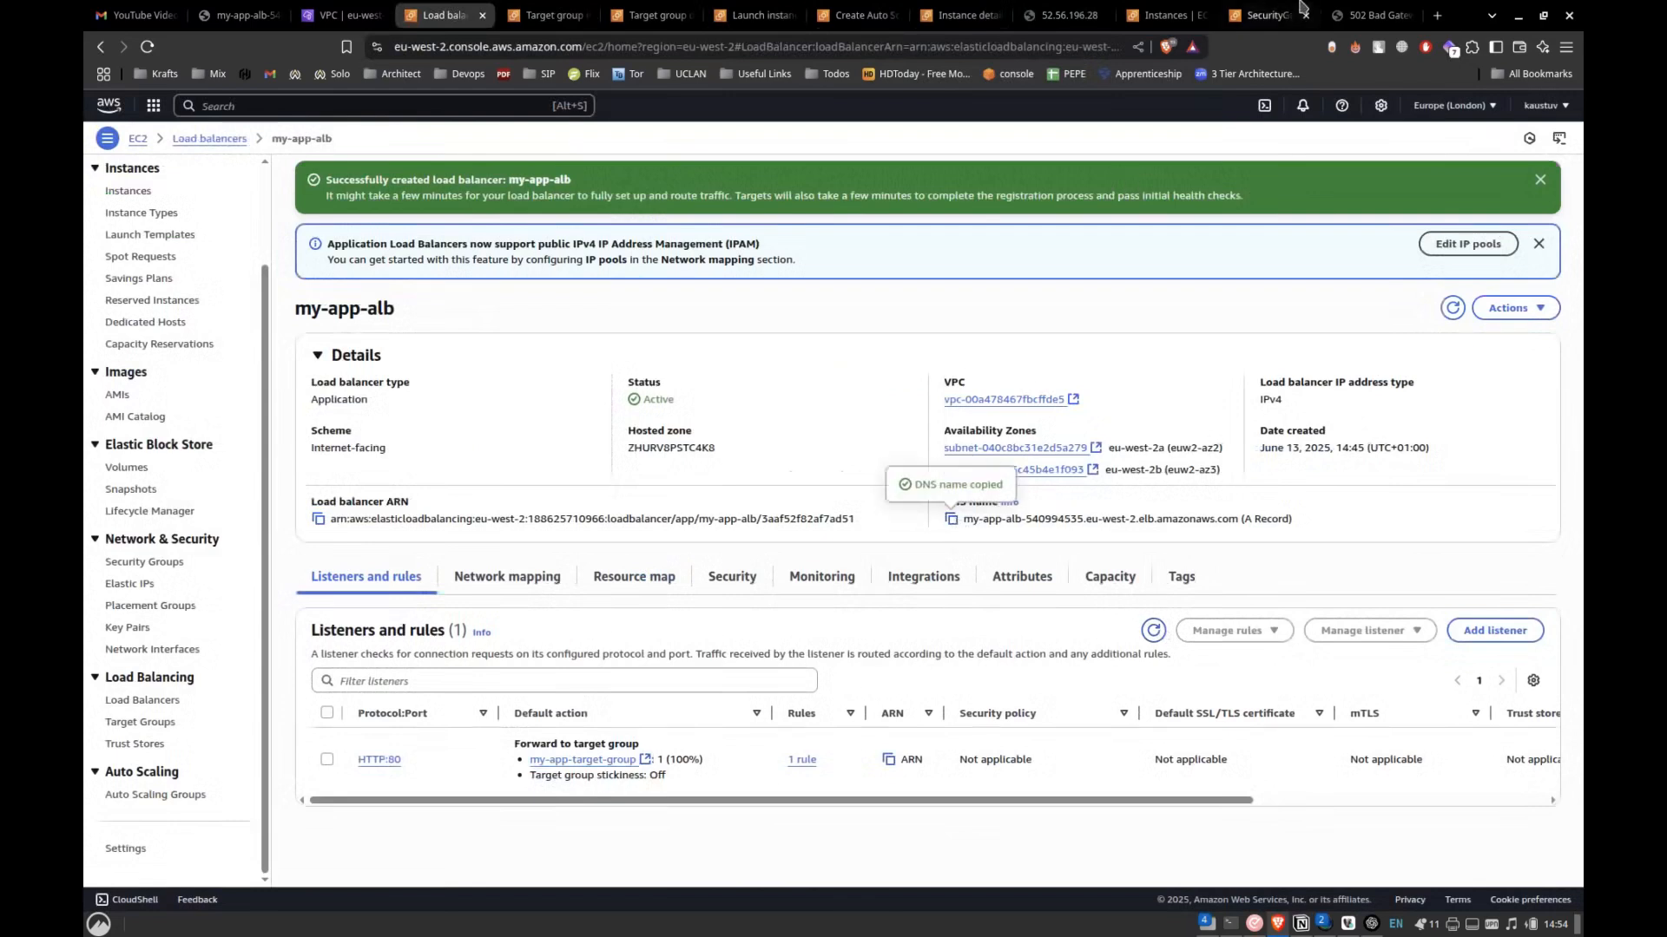
# Load the copied load balancer DNS name in the browser tab that showed 502 Bad Gateway.
pyautogui.click(1374, 15)
pyautogui.click(865, 46)
pyautogui.hotkey('ctrl', 'v')
pyautogui.press('Return')
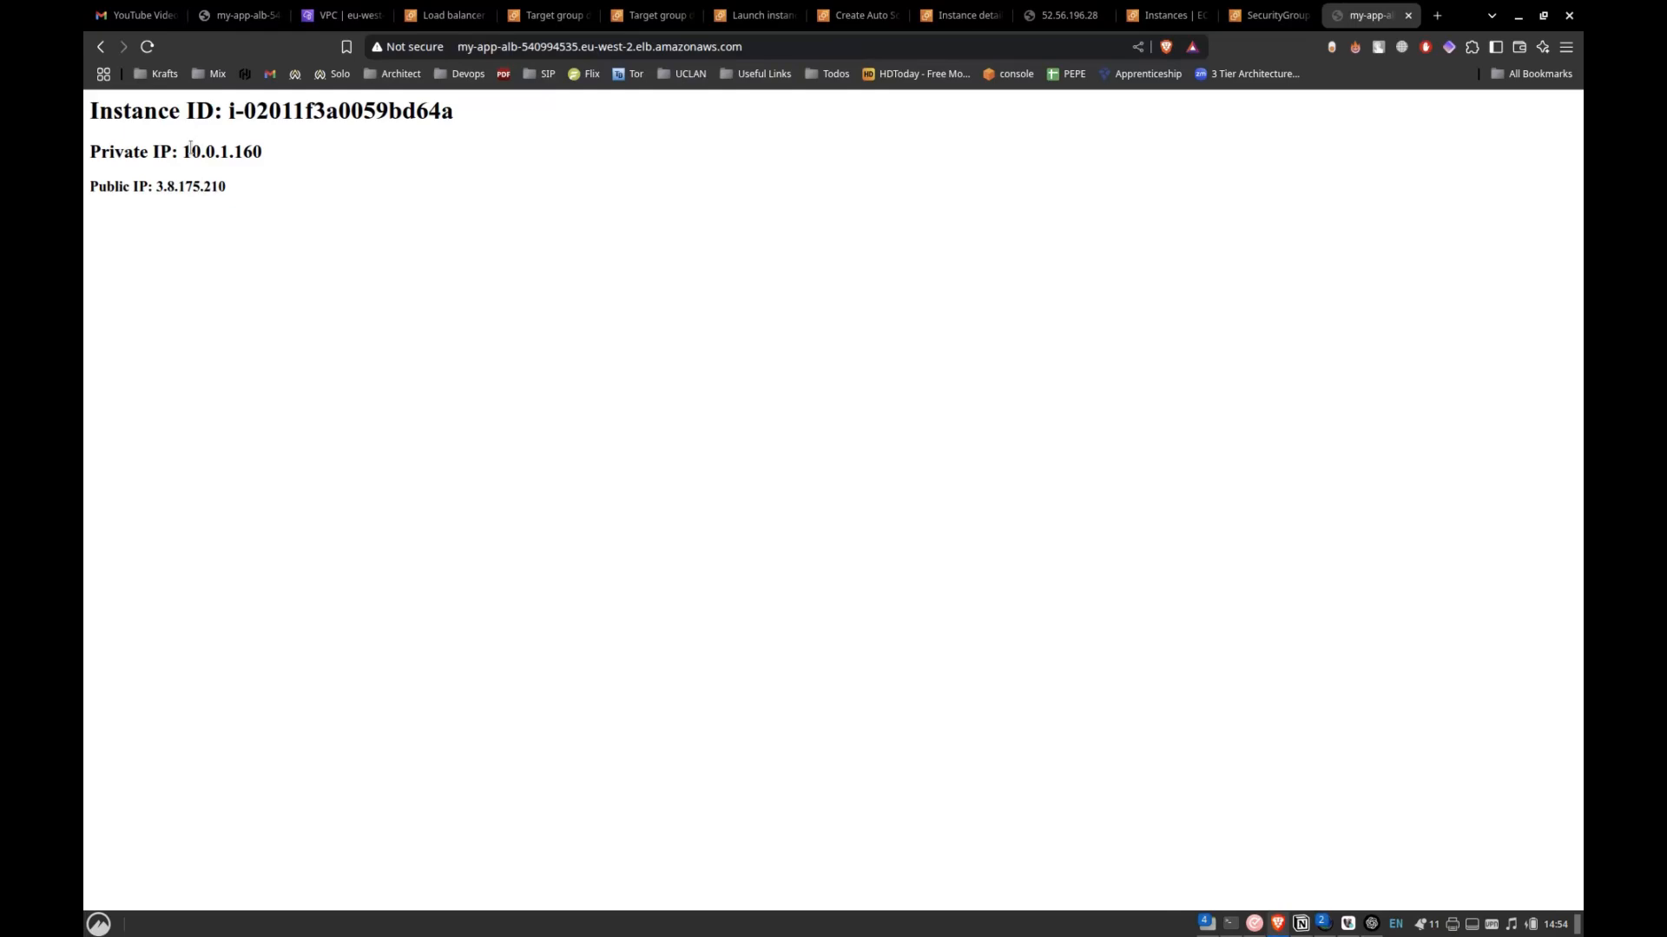
# Check the private IP served through the load balancer and reload the page repeatedly to test traffic distribution between targets.
pyautogui.moveTo(184, 152); pyautogui.dragTo(332, 175)
pyautogui.click(332, 177)
pyautogui.click(147, 47)
pyautogui.click(148, 48)
pyautogui.click(148, 48)
pyautogui.click(149, 47)
pyautogui.click(148, 48)
pyautogui.click(148, 47)
pyautogui.click(148, 47)
pyautogui.click(149, 48)
pyautogui.click(148, 48)
pyautogui.click(148, 47)
# Switch to Notion and examine the load balancer and auto scaling architecture diagram on the Lab page.
pyautogui.hotkey('alt', 'Tab')
pyautogui.hotkey('alt', 'Tab')
pyautogui.hotkey('alt', 'Tab')
pyautogui.hotkey('alt', 'Tab')
pyautogui.hotkey('alt', 'Tab')
pyautogui.hotkey('alt', 'Tab')
pyautogui.hotkey('alt', 'Tab')
pyautogui.hotkey('alt', 'Tab')
pyautogui.hotkey('alt', 'Tab')
pyautogui.hotkey('alt', 'Tab')
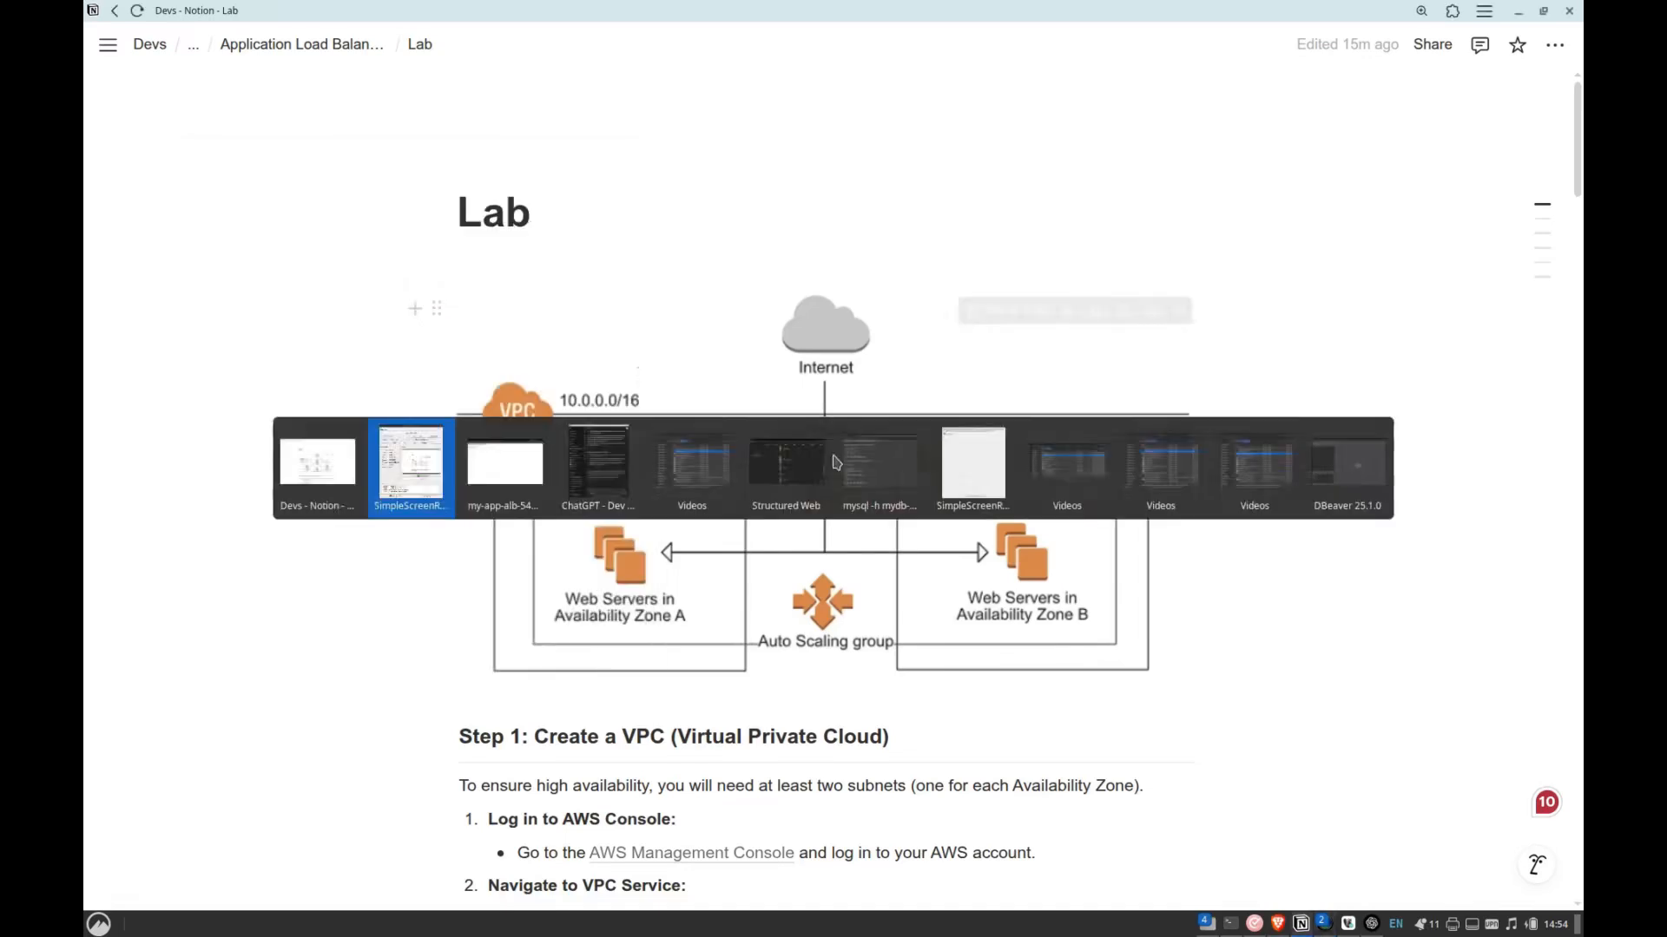
pyautogui.hotkey('alt', 'Tab')
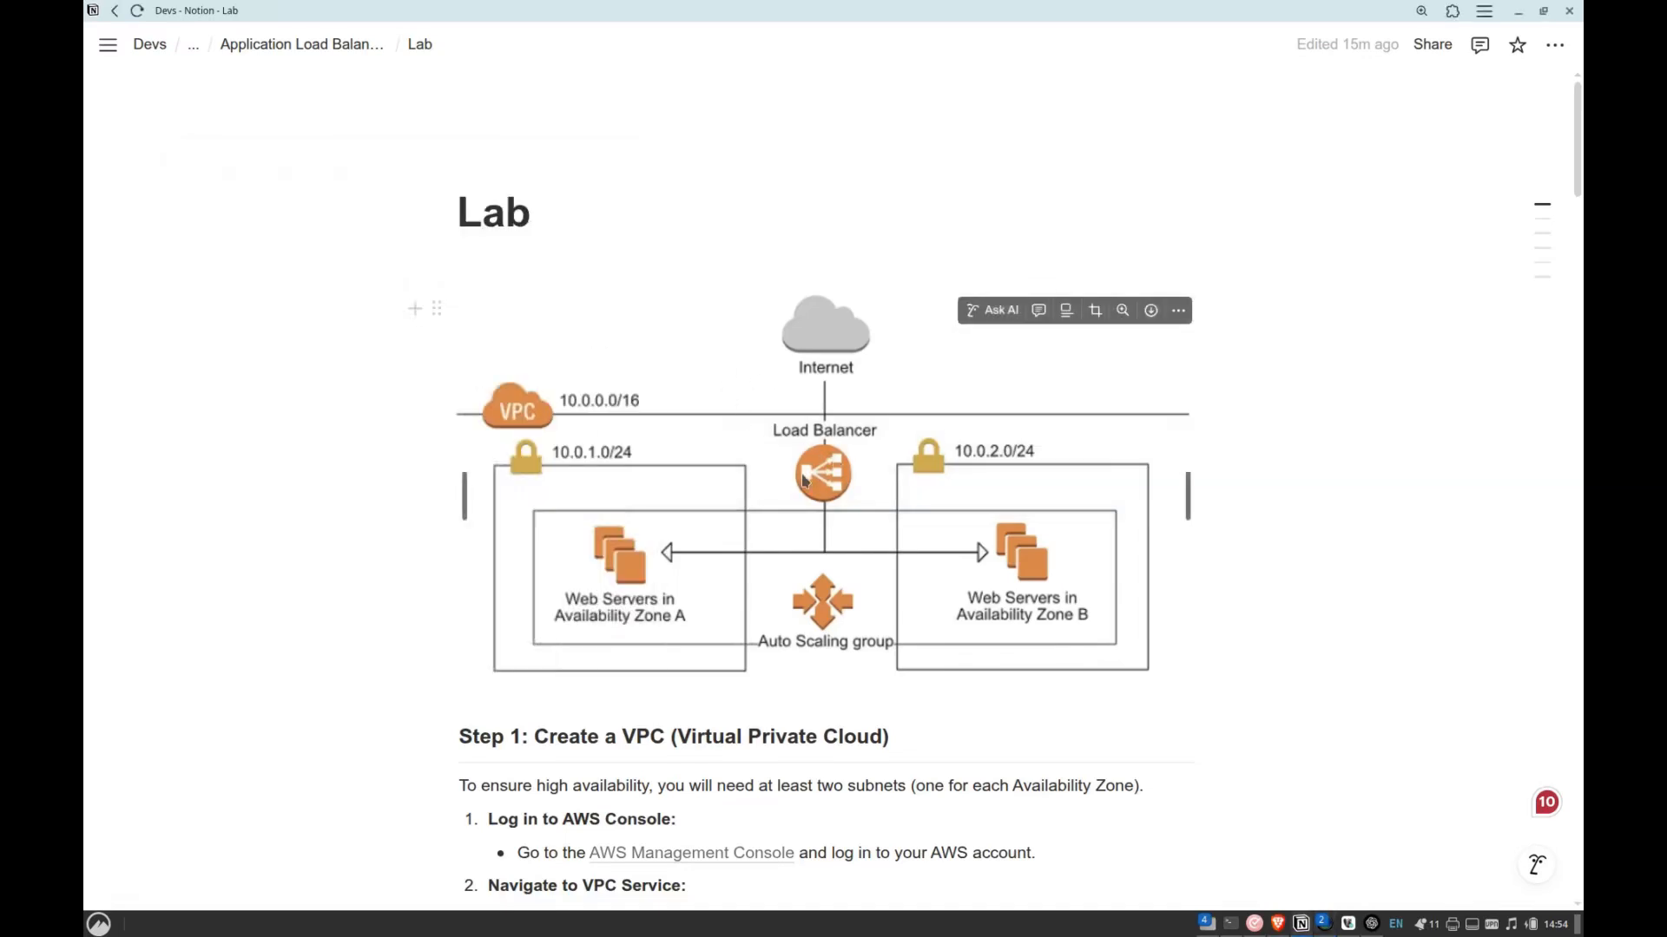
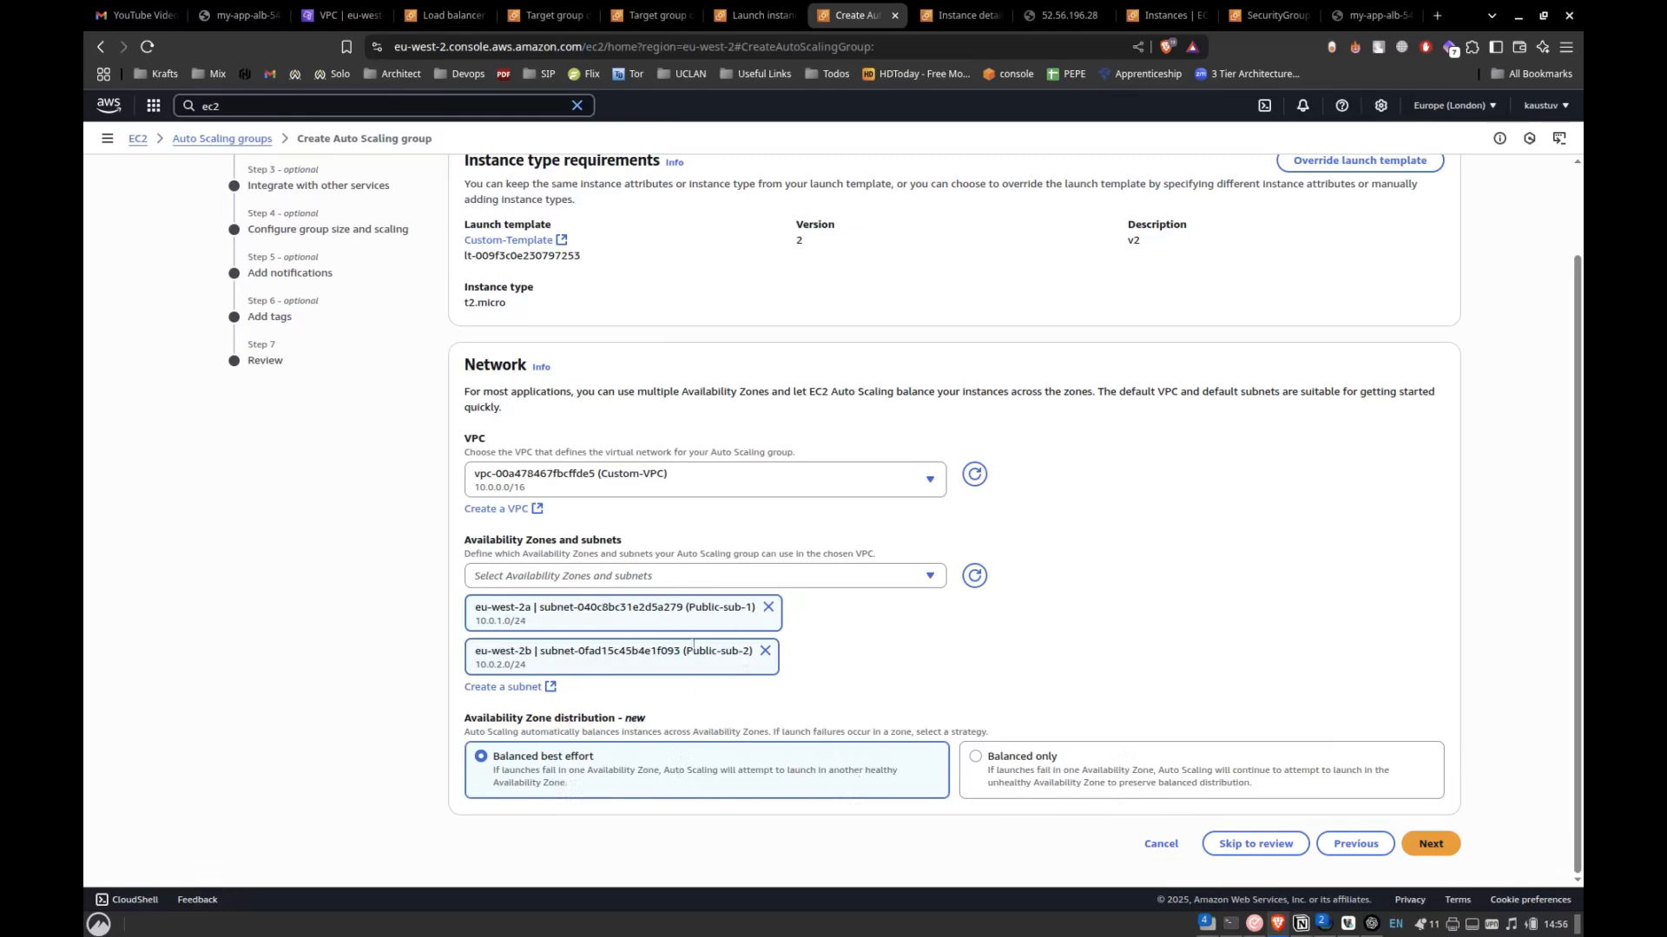
# Continue to service integration and attach the Auto Scaling group to the existing load balancer target group my-app-target-group, checking it against the Notion diagram.
pyautogui.click(1430, 844)
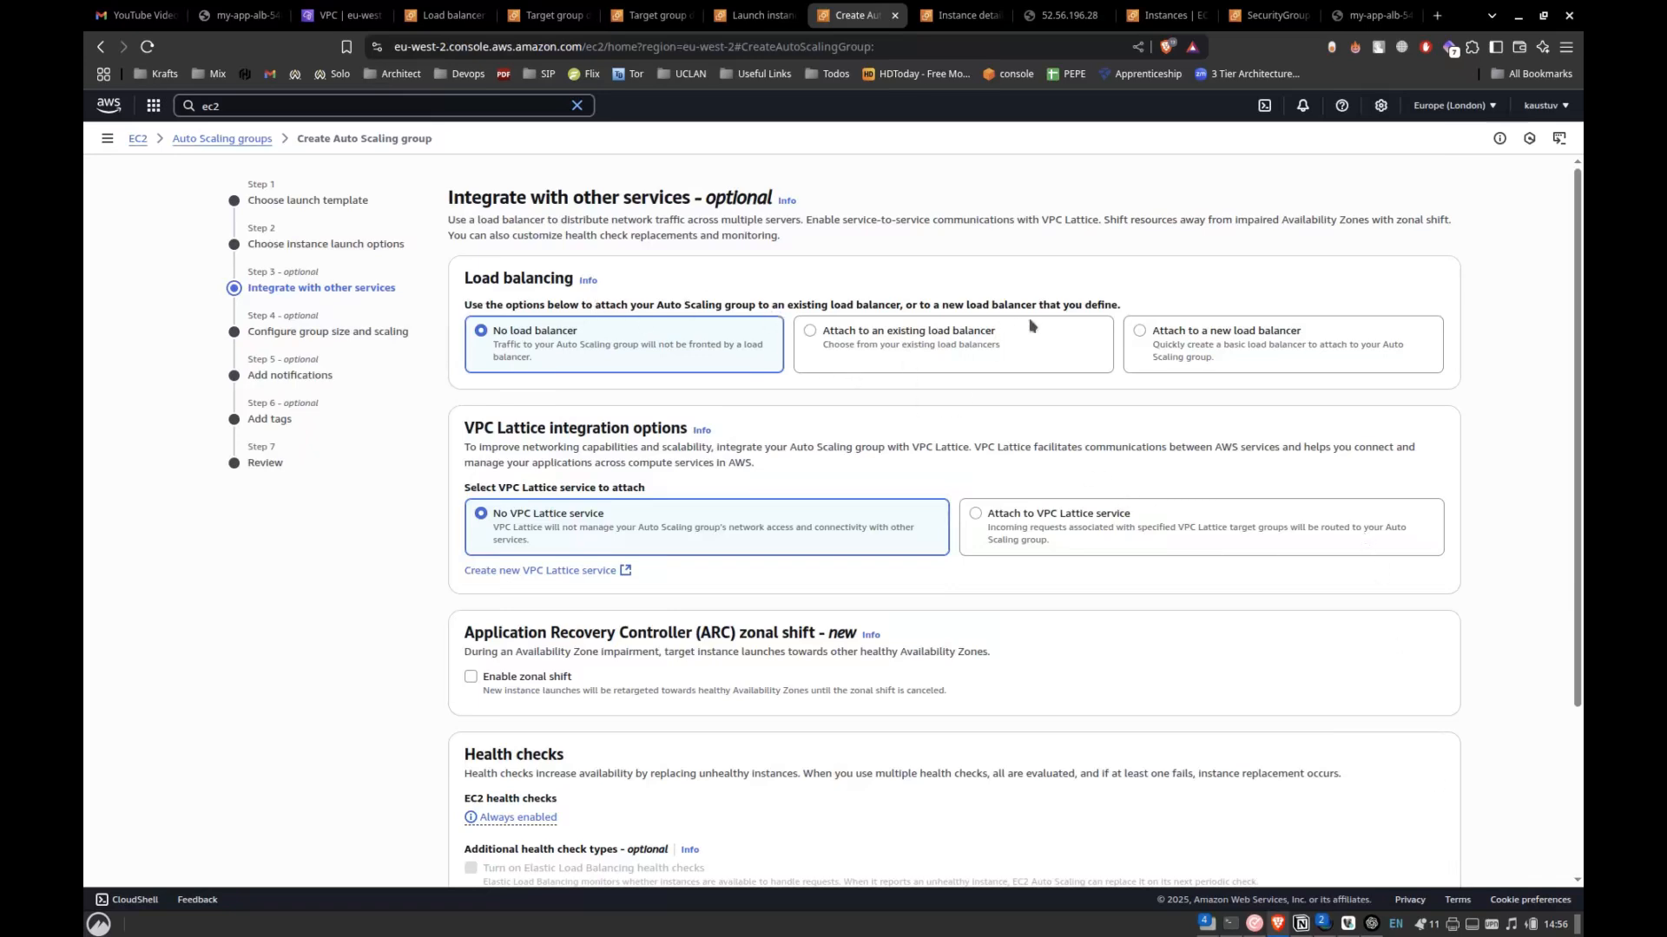
pyautogui.click(901, 337)
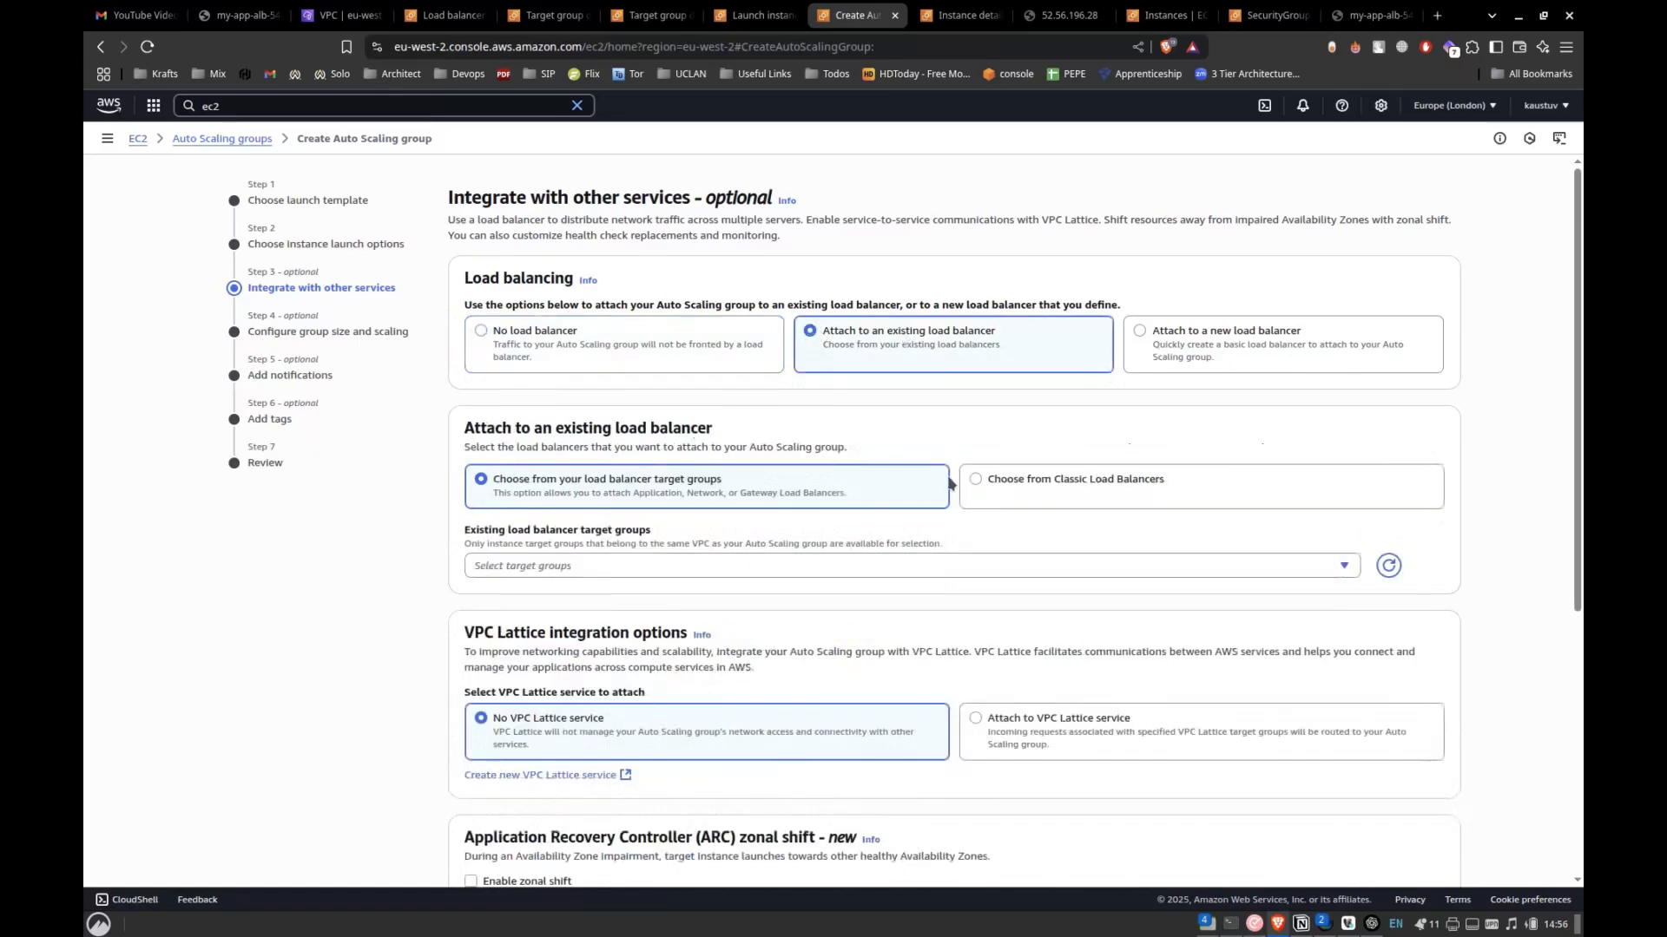
pyautogui.click(581, 568)
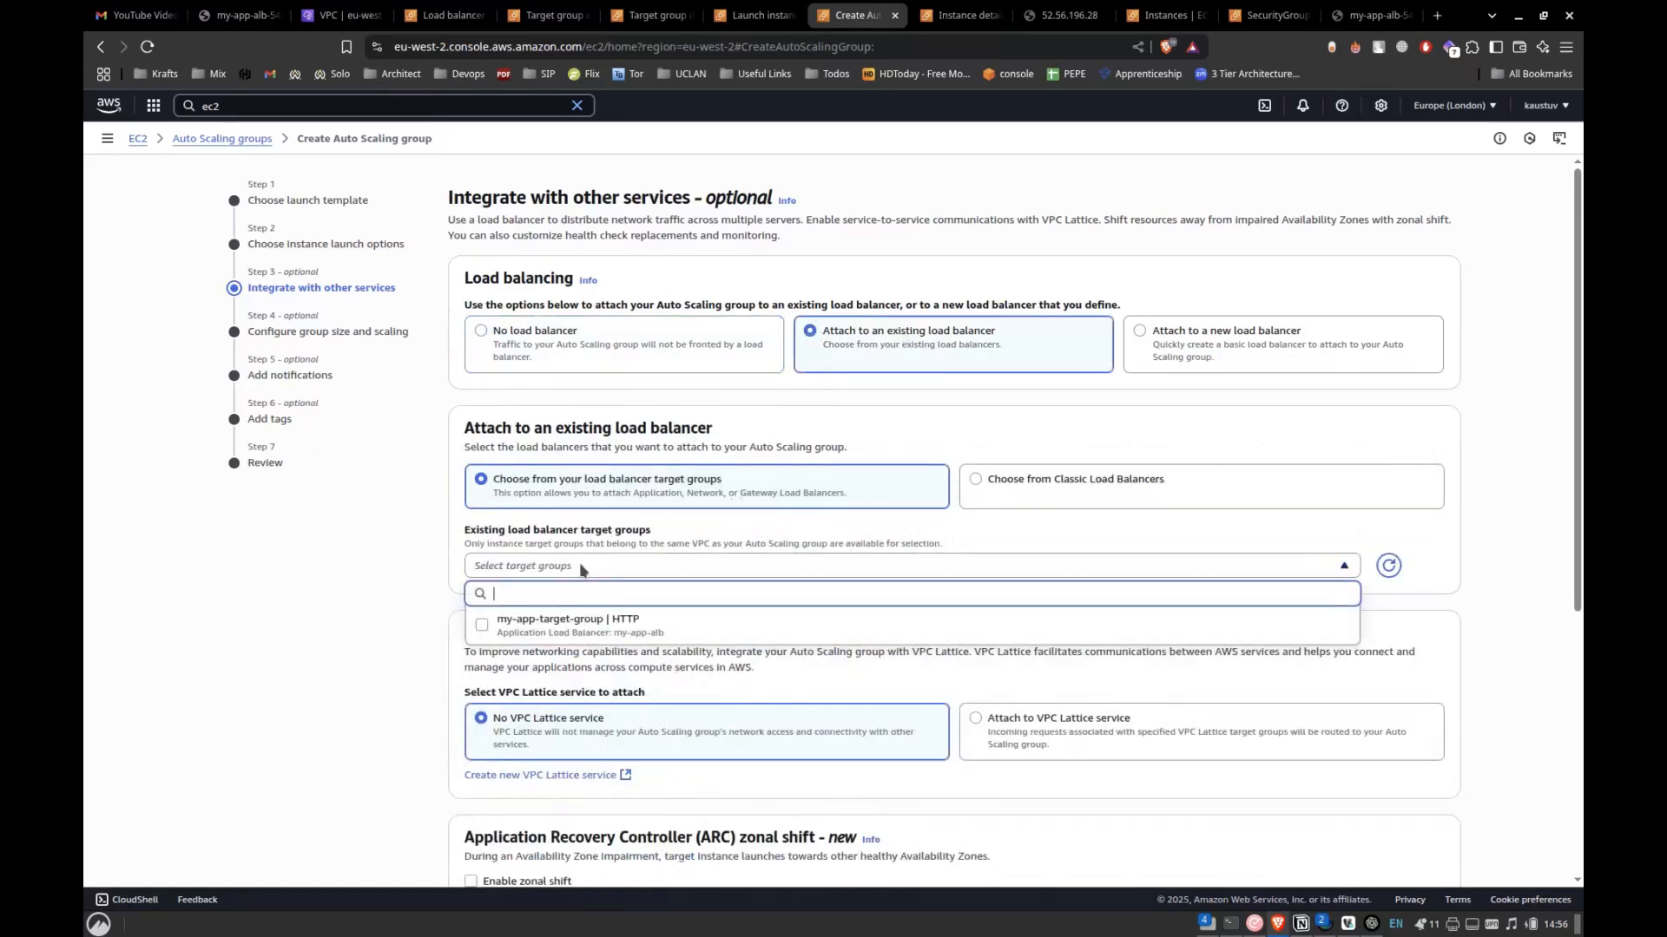
pyautogui.click(485, 626)
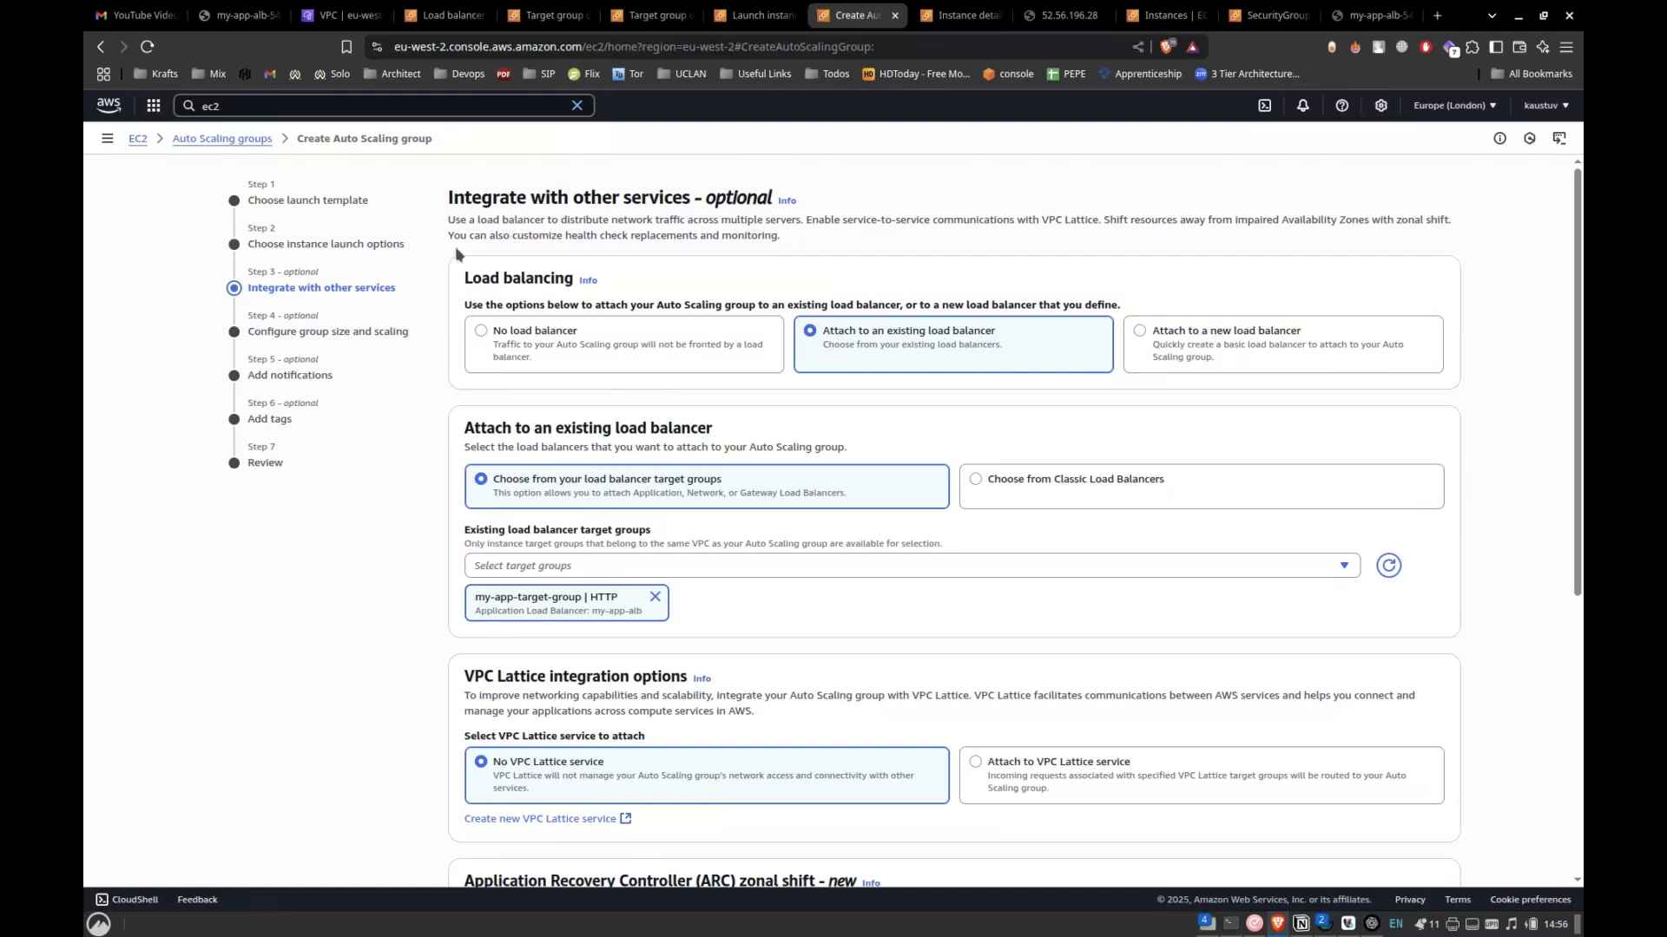
pyautogui.hotkey('alt', 'Tab')
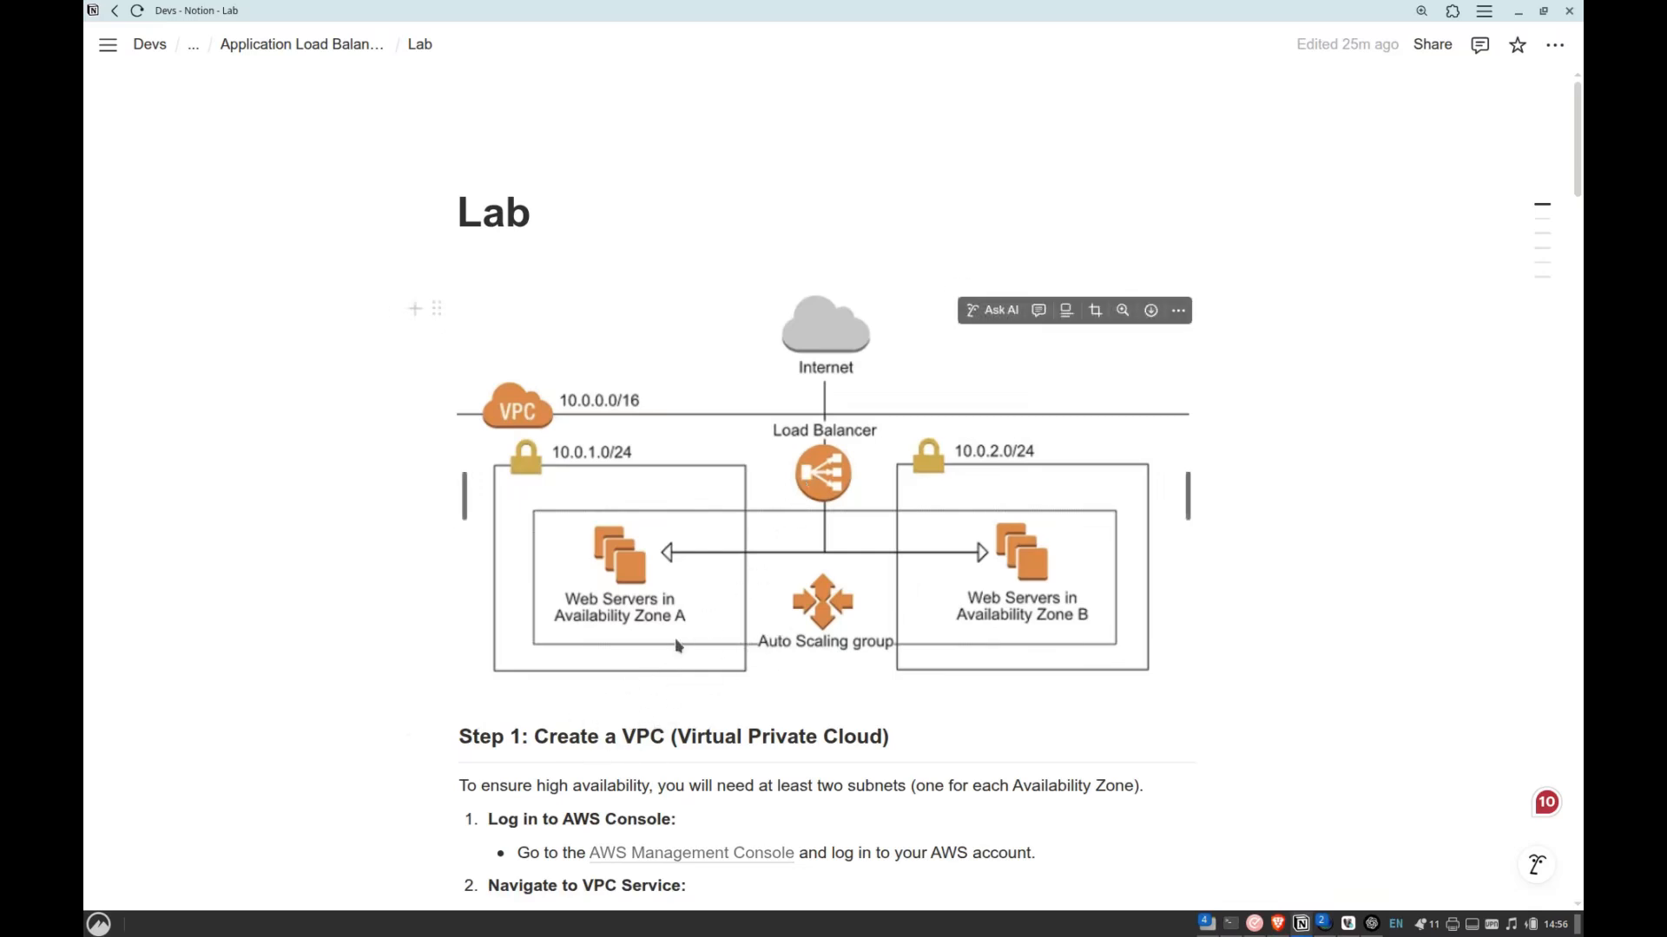
pyautogui.hotkey('alt', 'Tab')
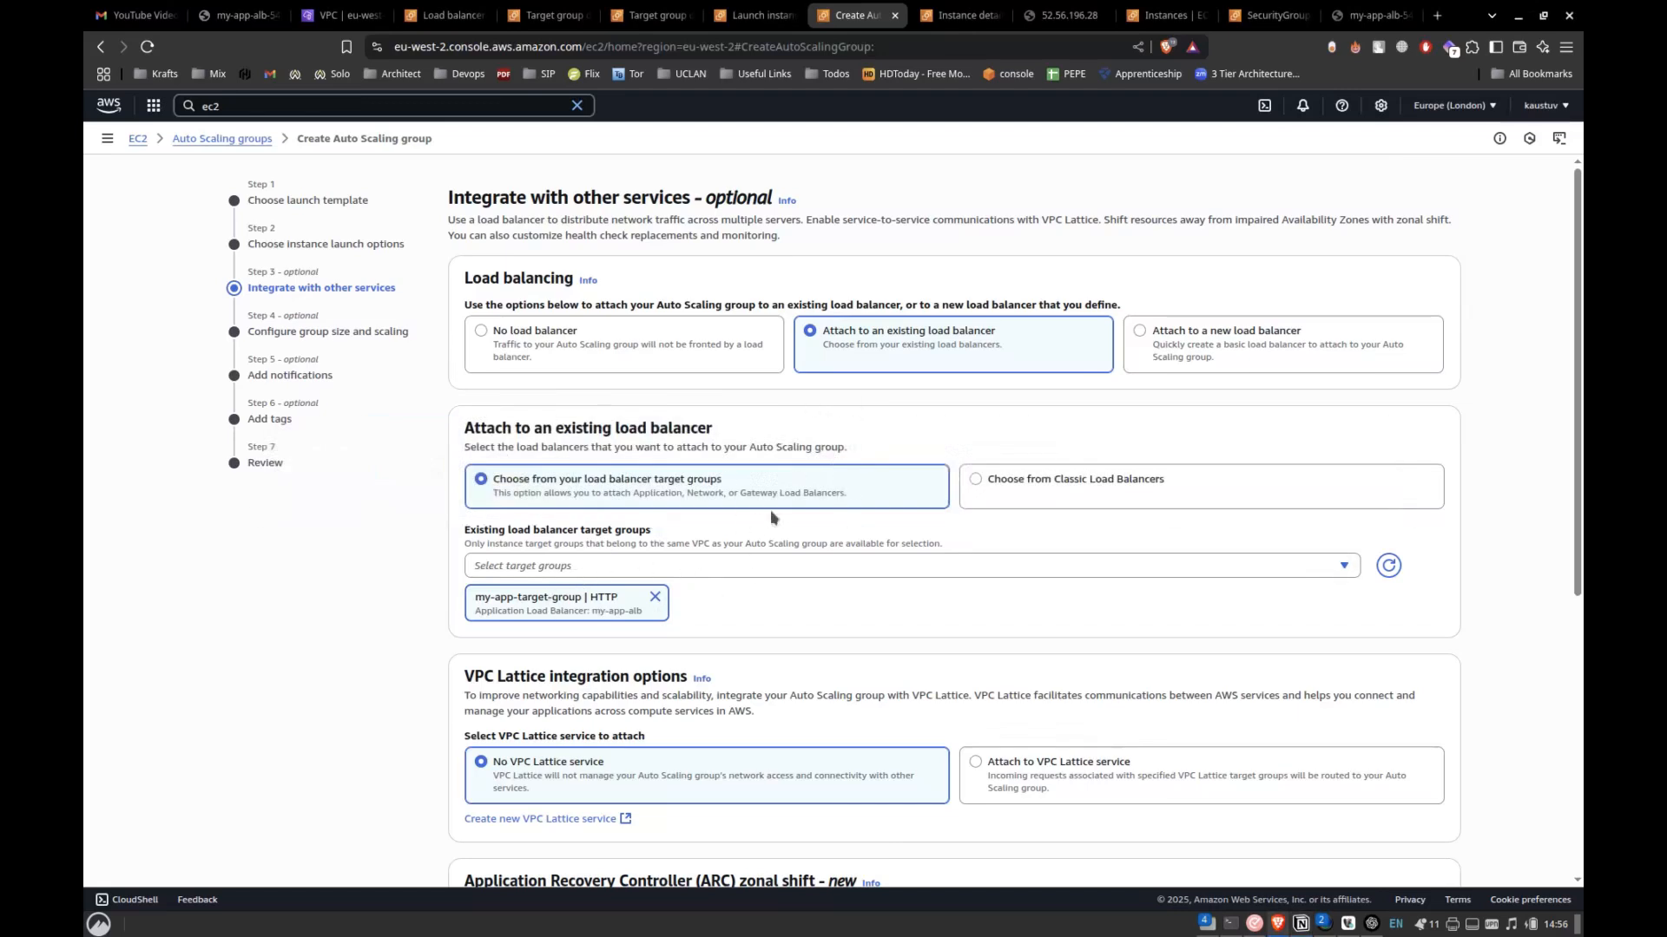
# Turn on Elastic Load Balancing health checks, set the health check grace period to 5 seconds and continue to group size and scaling.
pyautogui.scroll(-5, 751, 558)
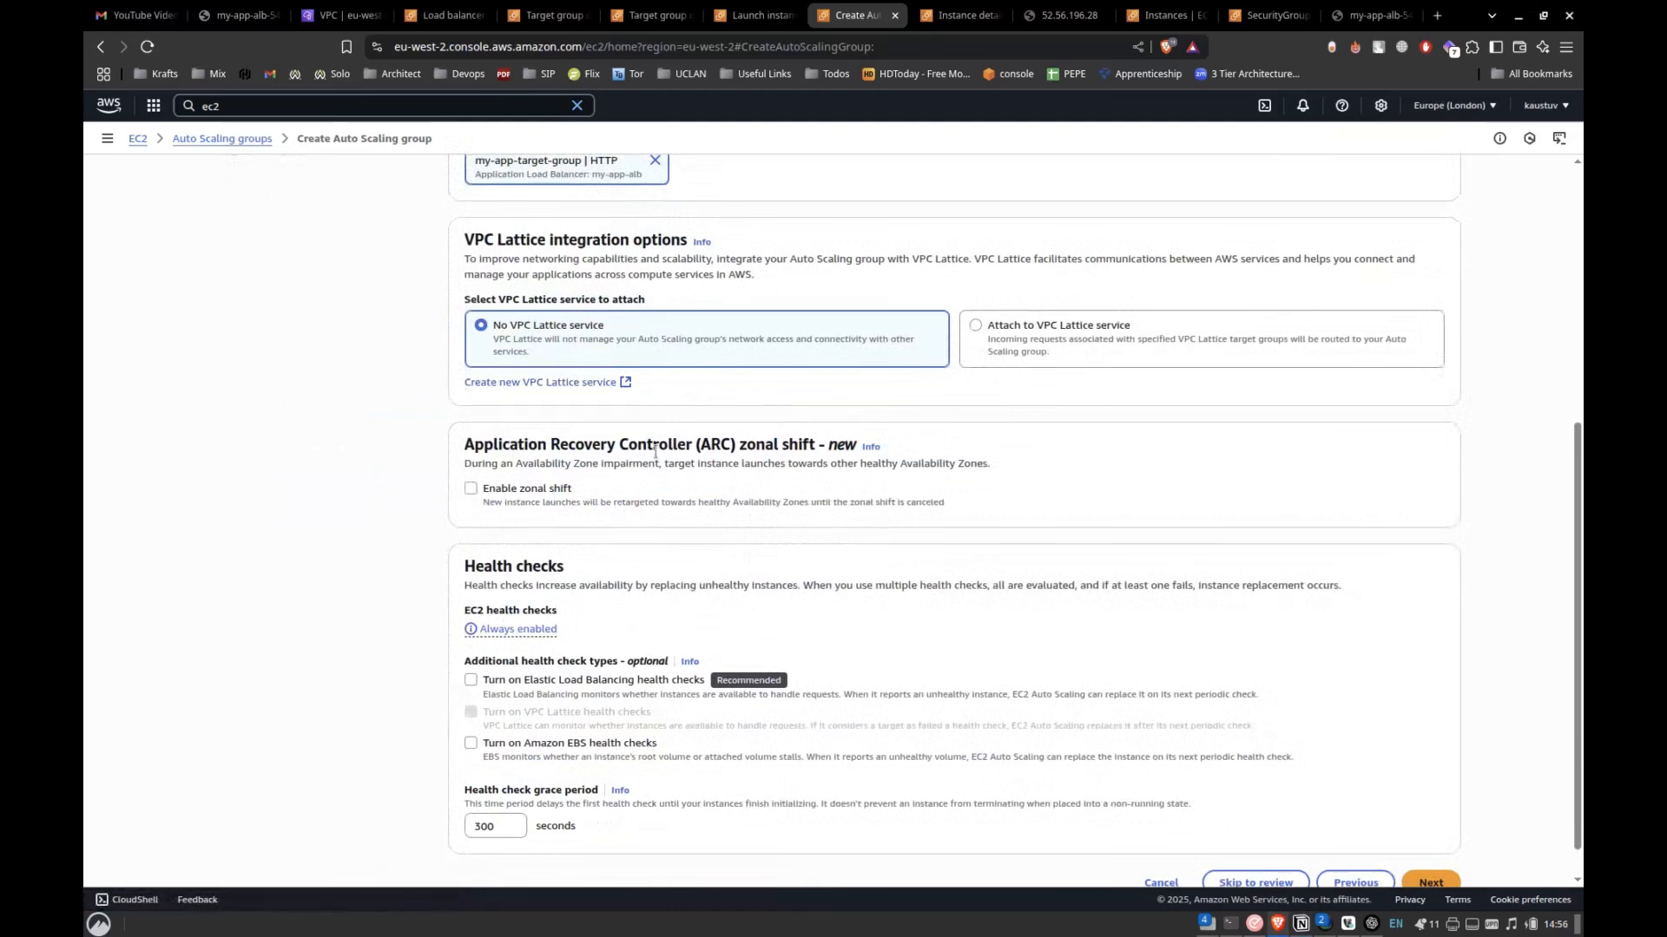
pyautogui.scroll(-1, 472, 521)
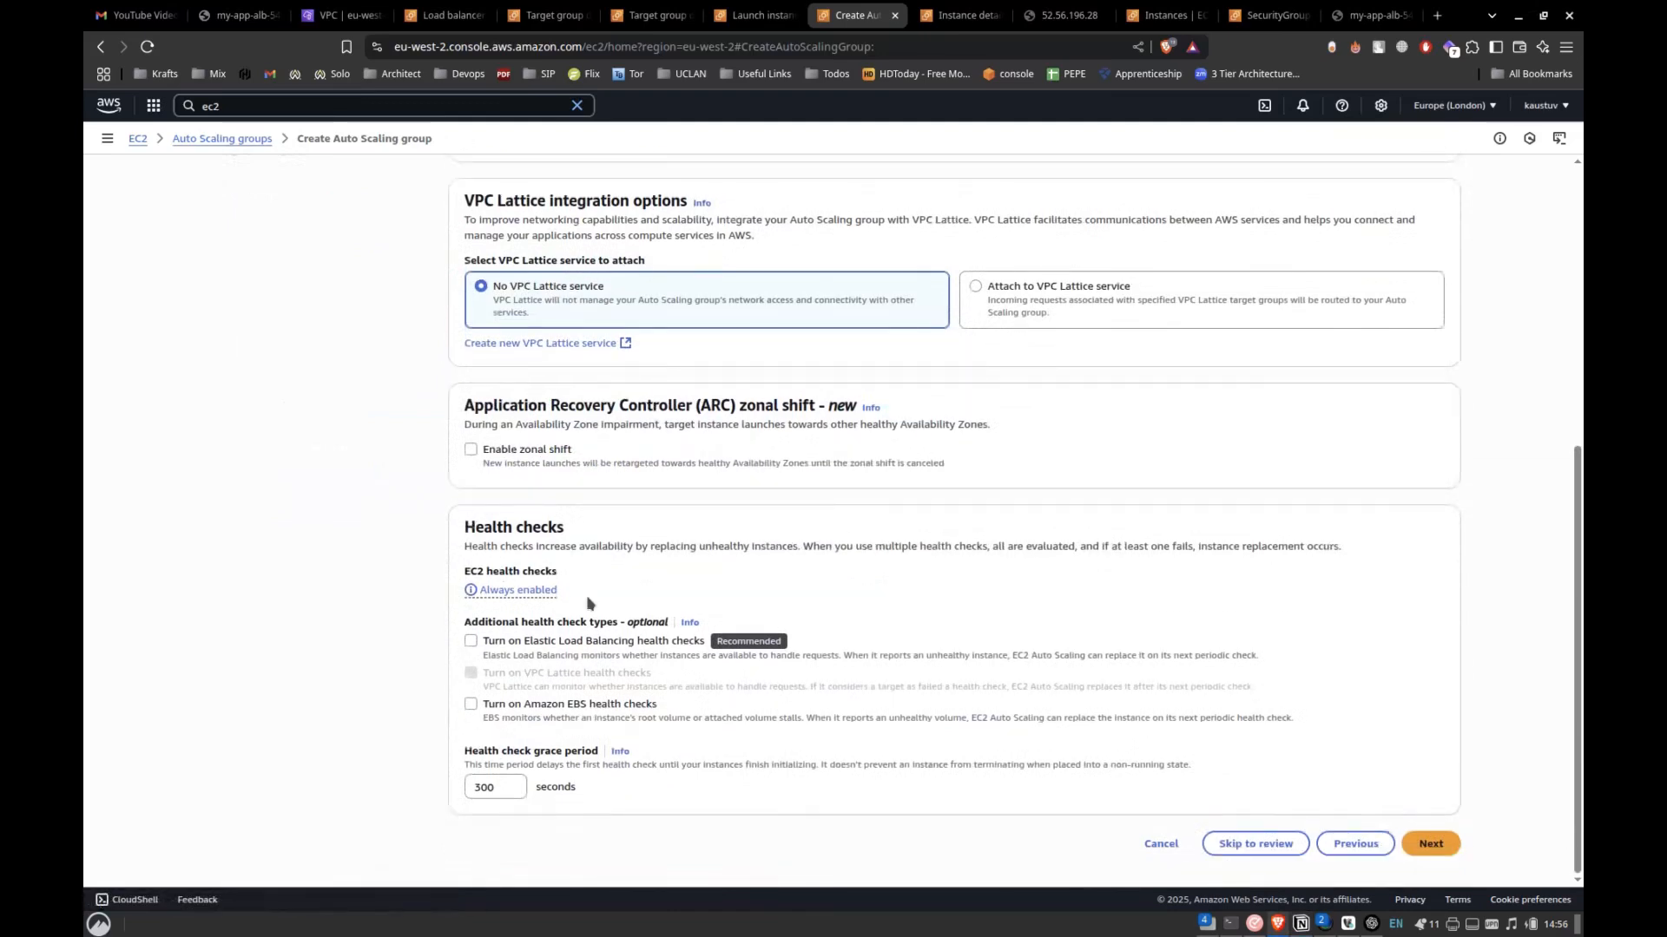
pyautogui.click(557, 652)
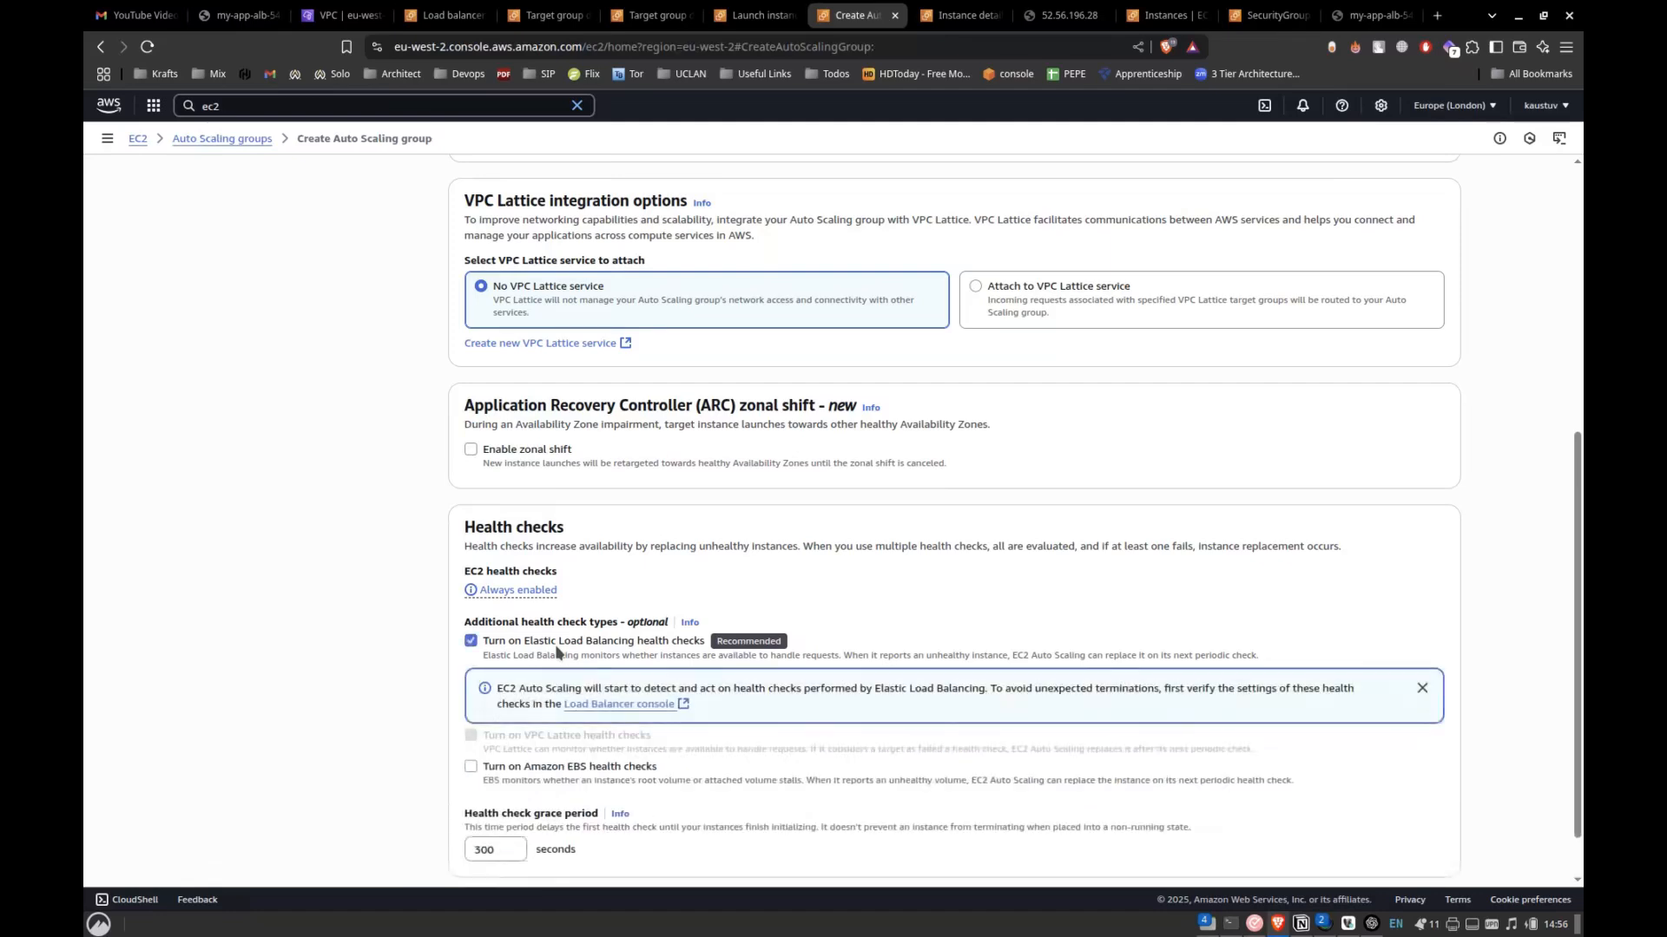
pyautogui.scroll(-1, 392, 710)
pyautogui.moveTo(472, 751); pyautogui.dragTo(554, 764)
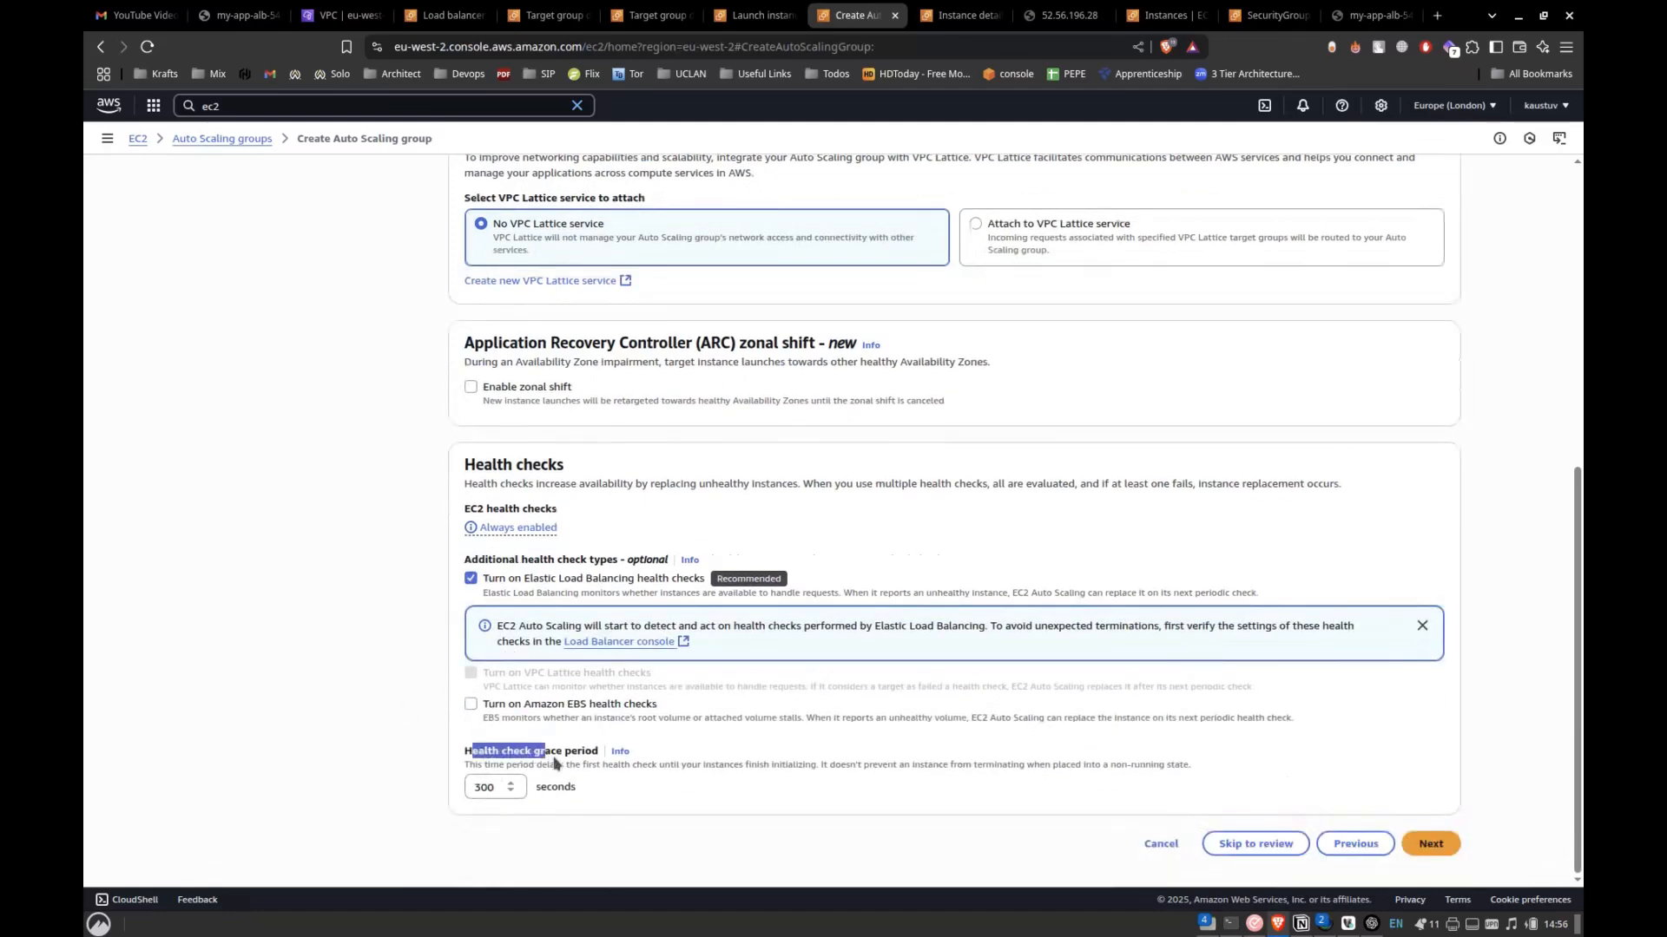
pyautogui.doubleClick(489, 789)
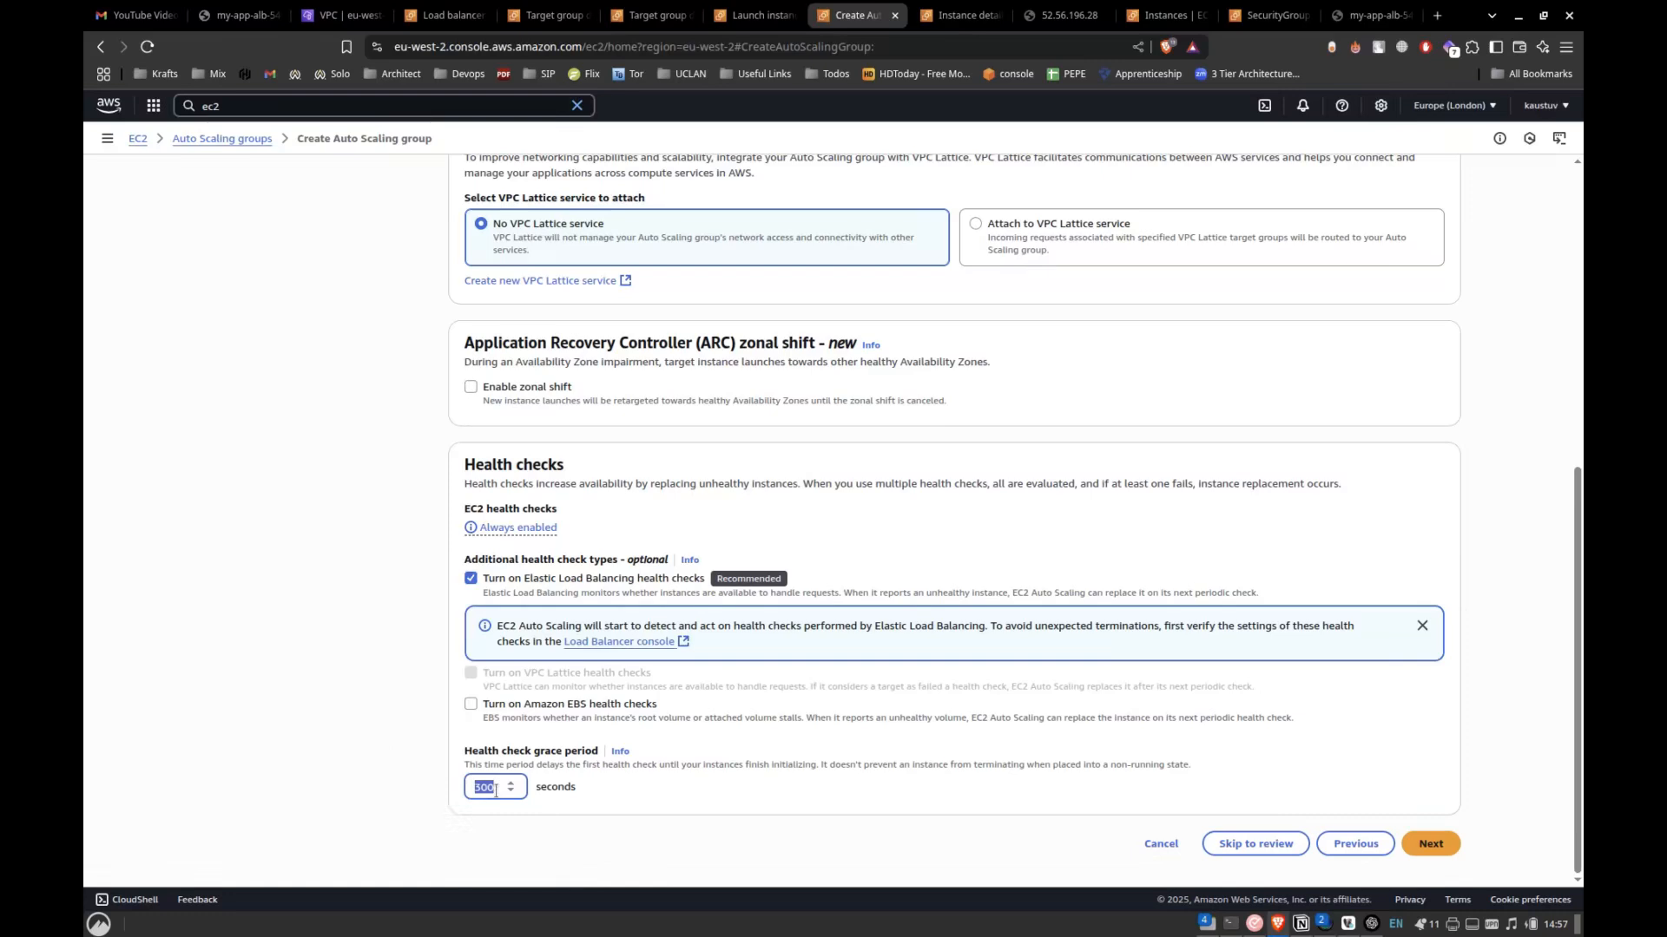
pyautogui.write('5')
pyautogui.click(1441, 844)
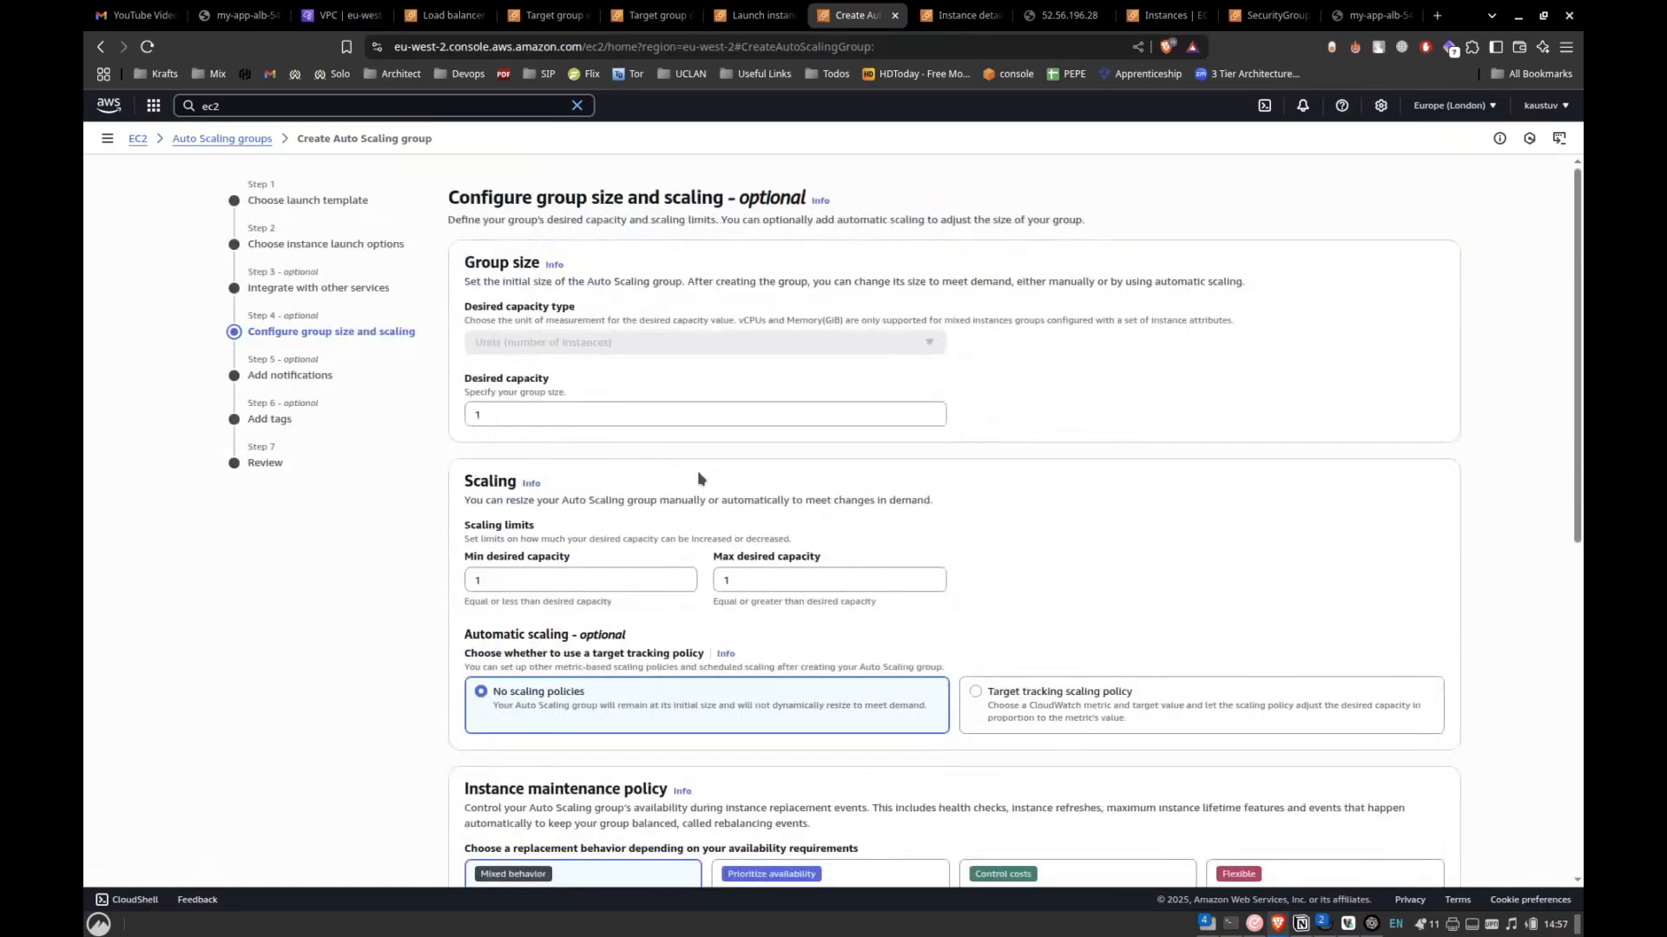
# Set the Auto Scaling group's desired capacity to 3, consulting the architecture diagram in Notion.
pyautogui.click(670, 422)
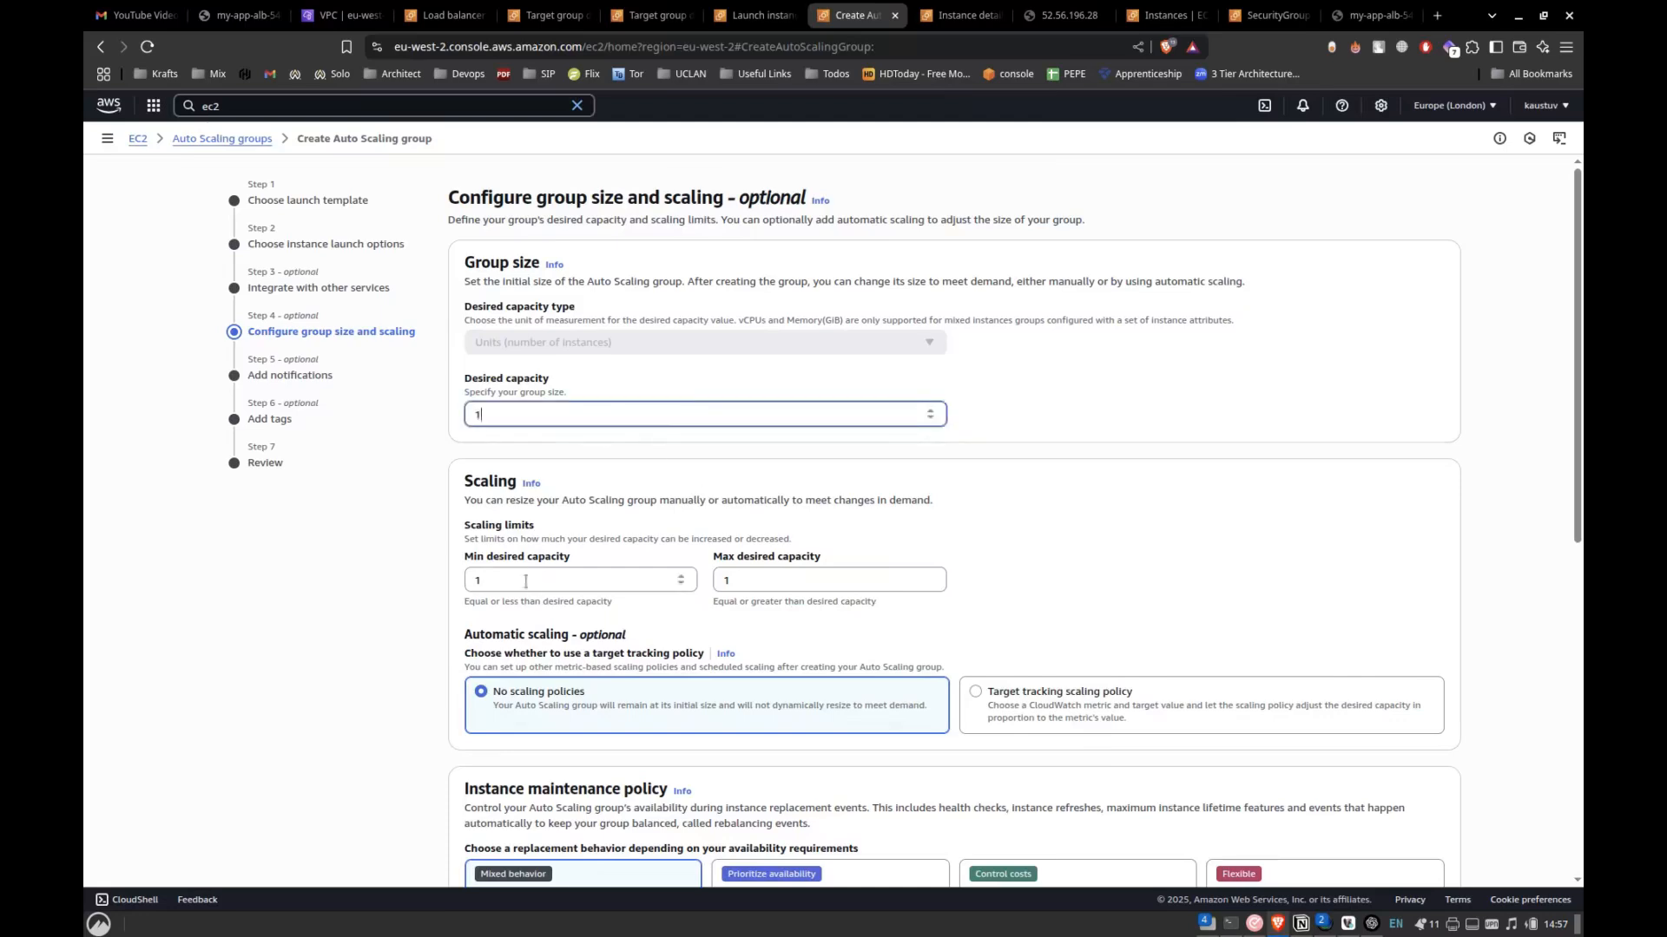
pyautogui.moveTo(465, 479); pyautogui.dragTo(545, 530)
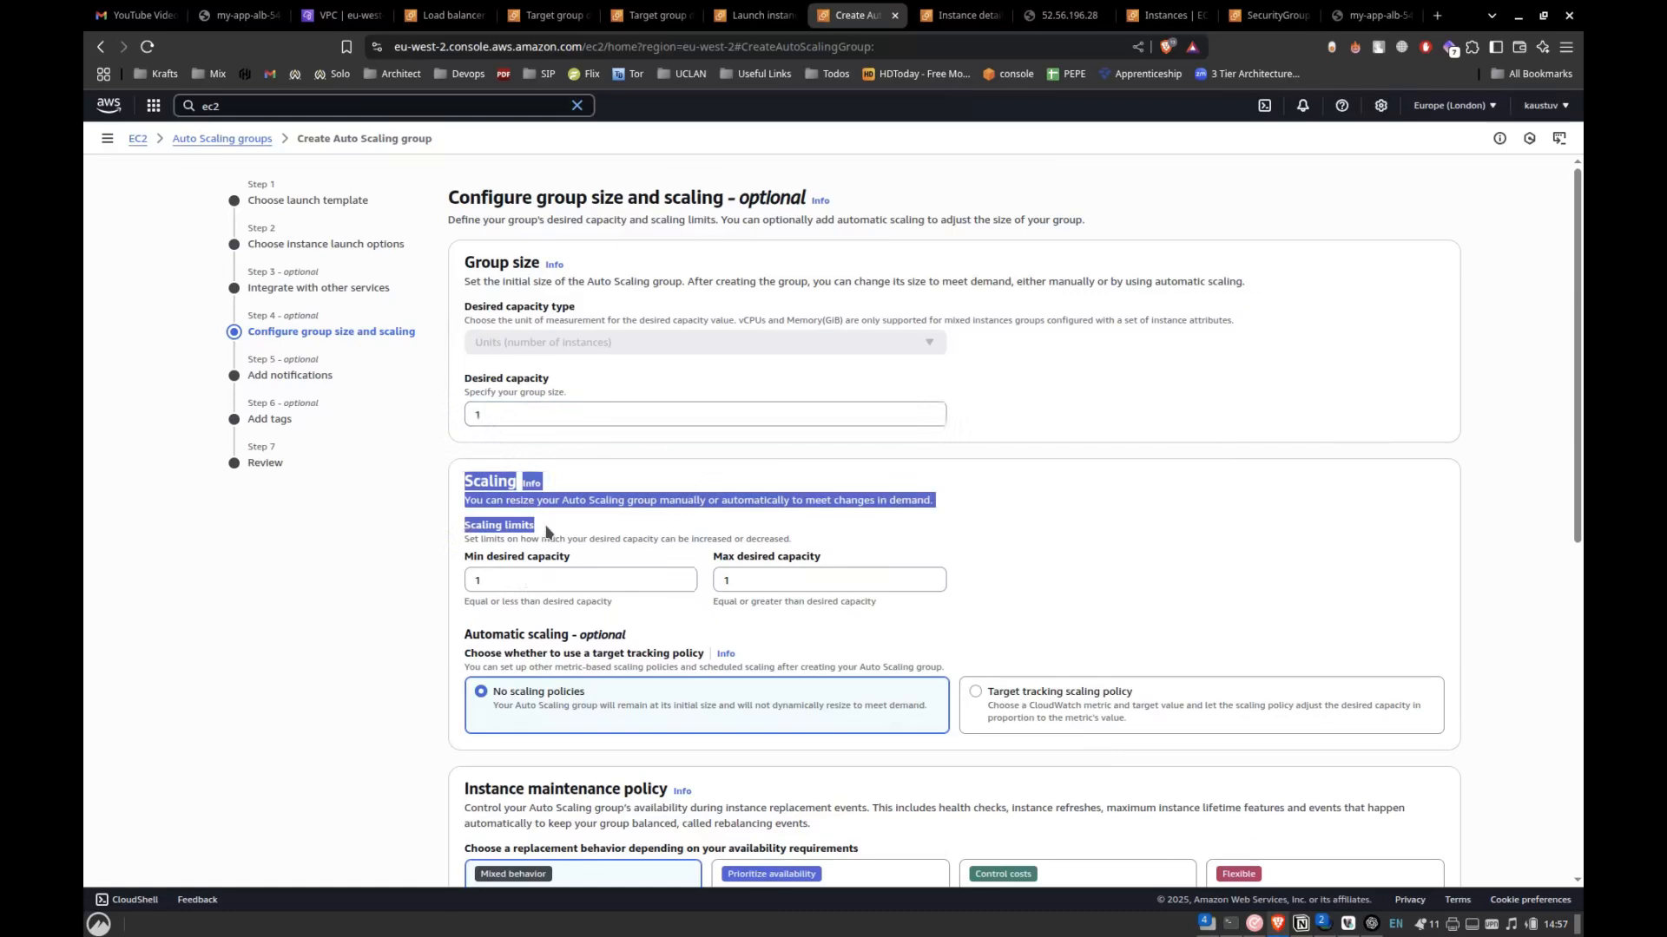
pyautogui.click(526, 420)
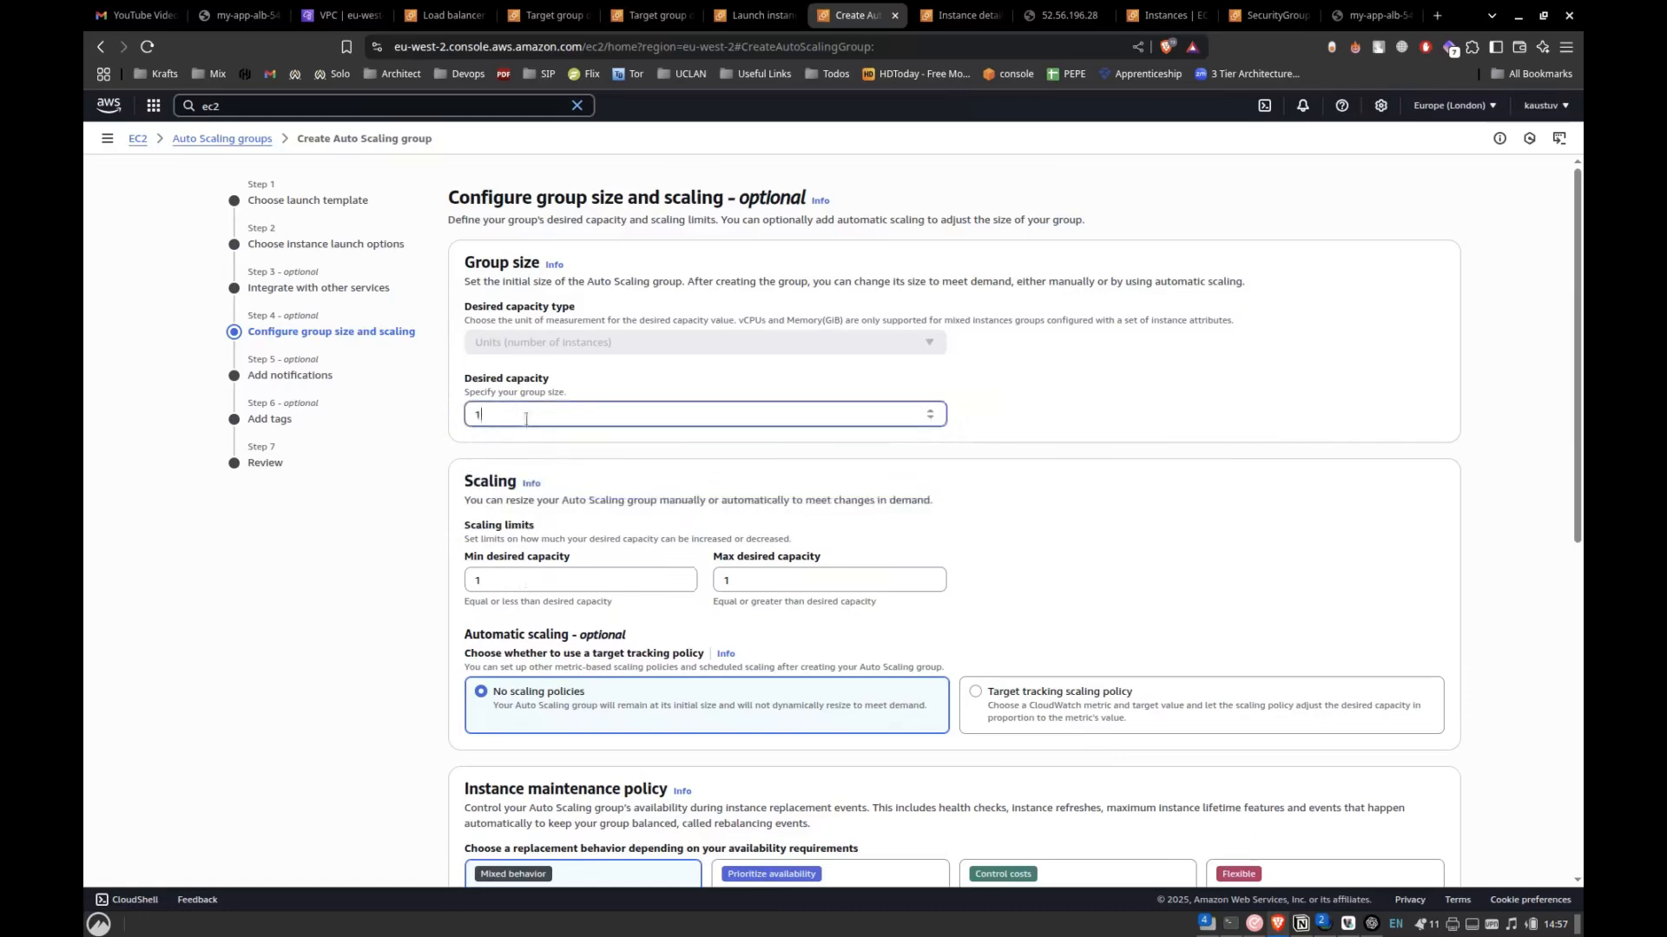
pyautogui.hotkey('alt', 'Tab')
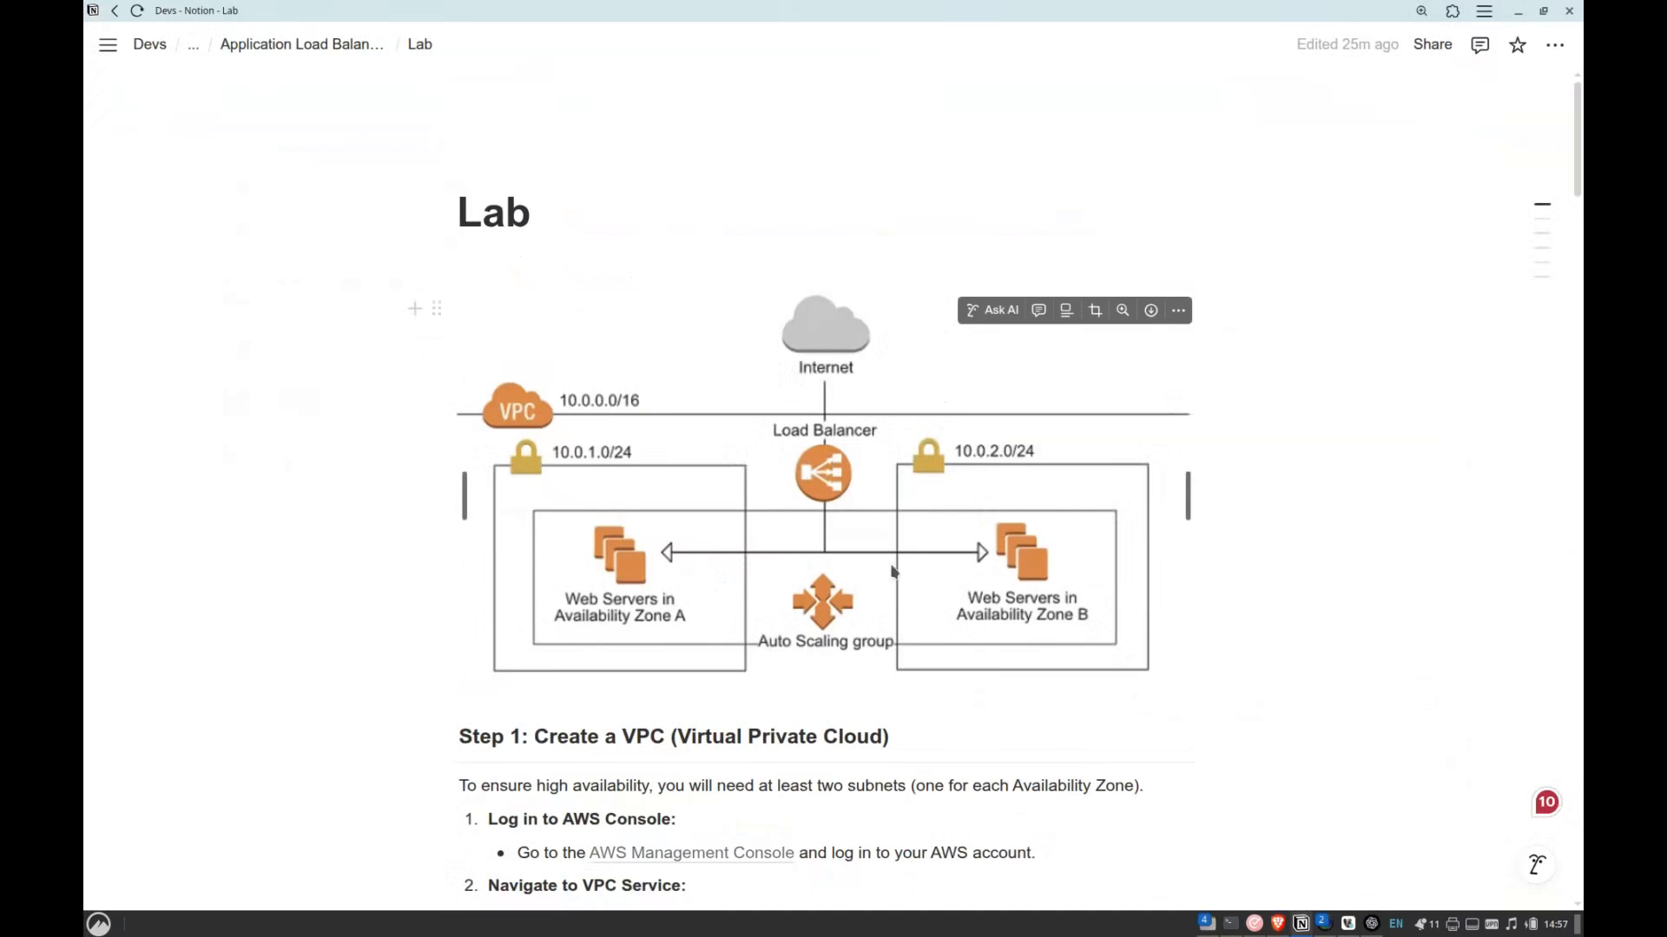
pyautogui.hotkey('alt', 'Tab')
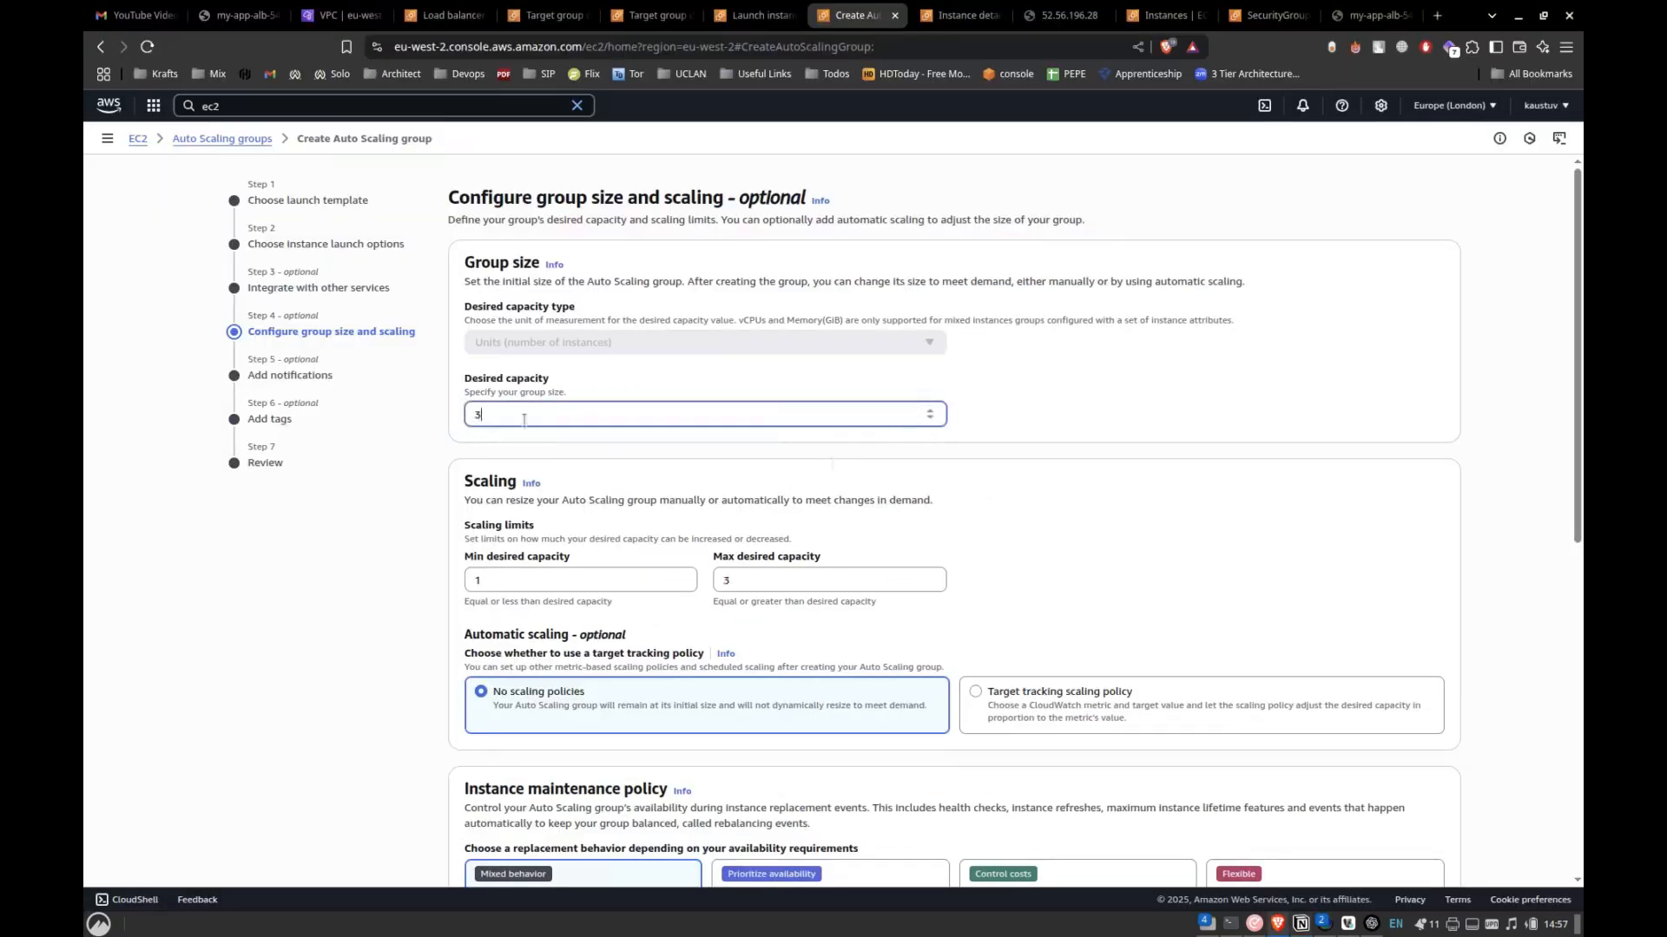
pyautogui.hotkey('alt', 'Tab')
pyautogui.hotkey('alt', 'Tab')
# Set the scaling limits to a minimum desired capacity of 2 and a maximum of 5.
pyautogui.click(572, 584)
pyautogui.press('BackSpace')
pyautogui.write('0')
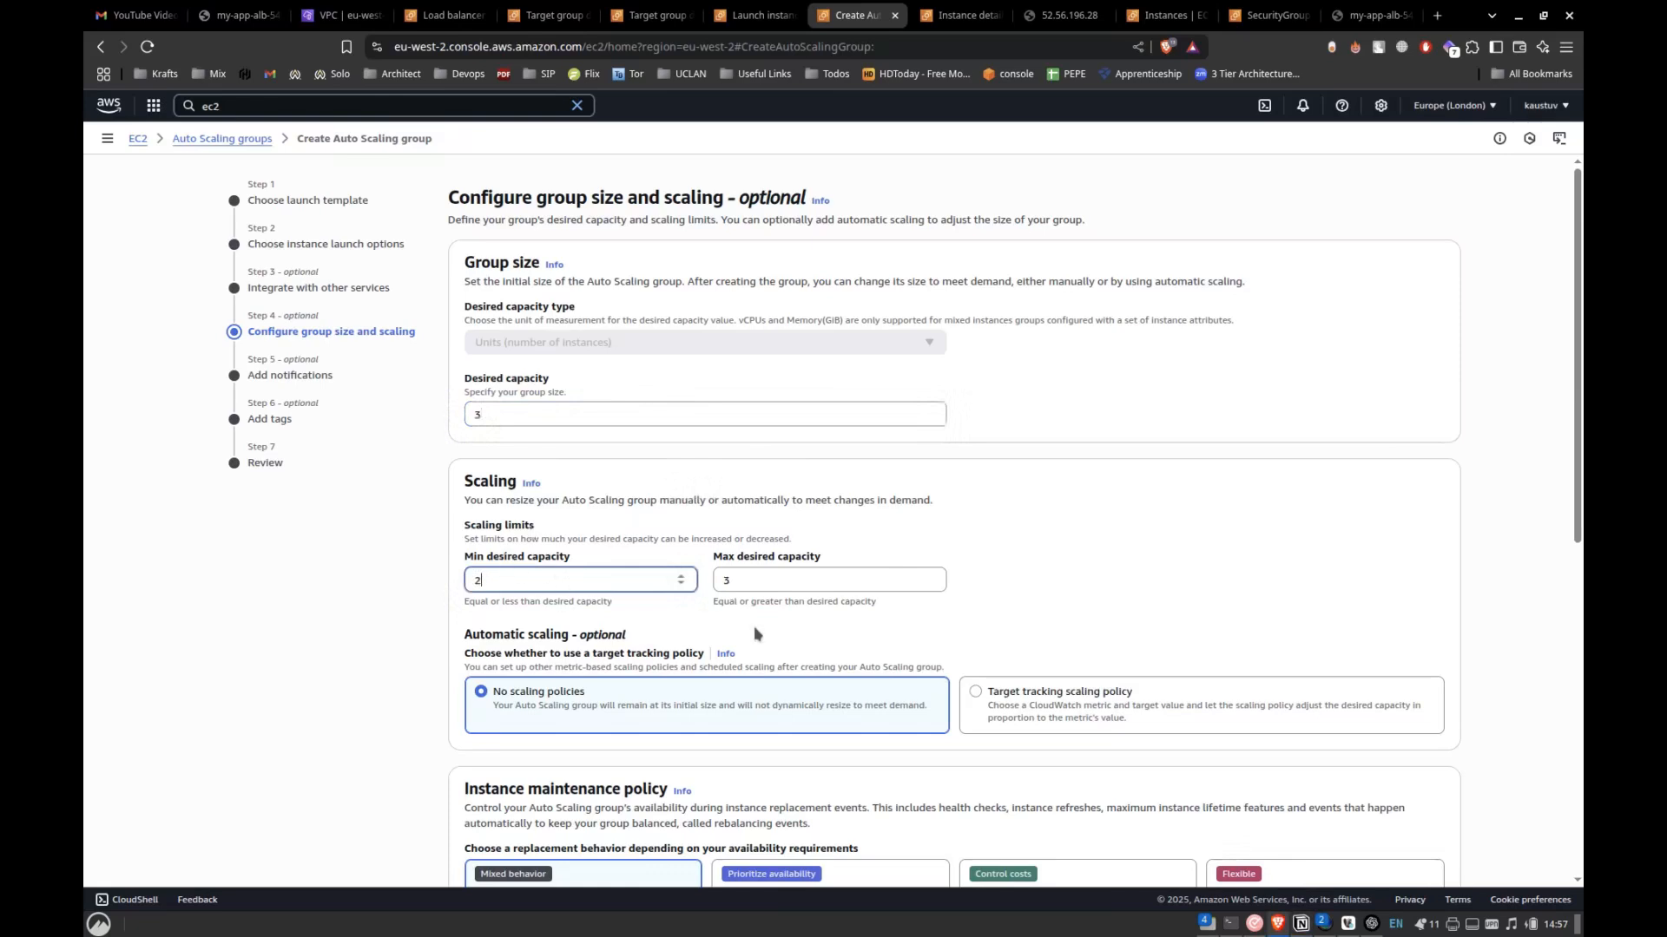
pyautogui.click(769, 582)
pyautogui.press('BackSpace')
pyautogui.write('5')
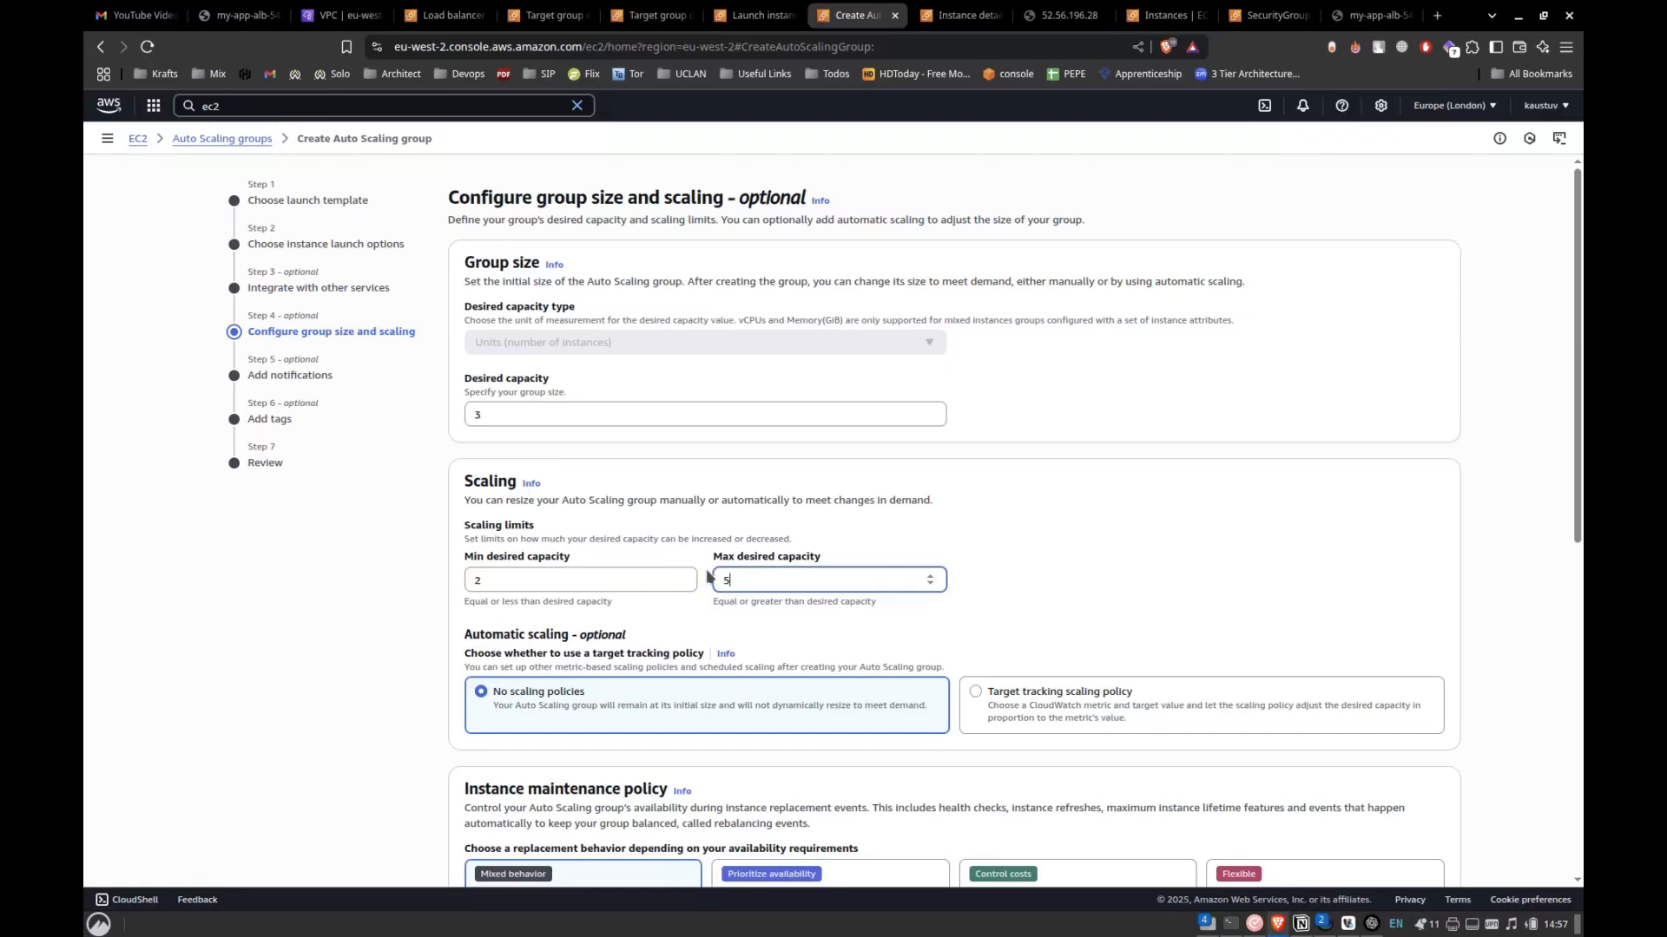
# Compare the desired capacity and scaling limits with the Auto Scaling group in the Notion architecture diagram.
pyautogui.hotkey('alt', 'Tab')
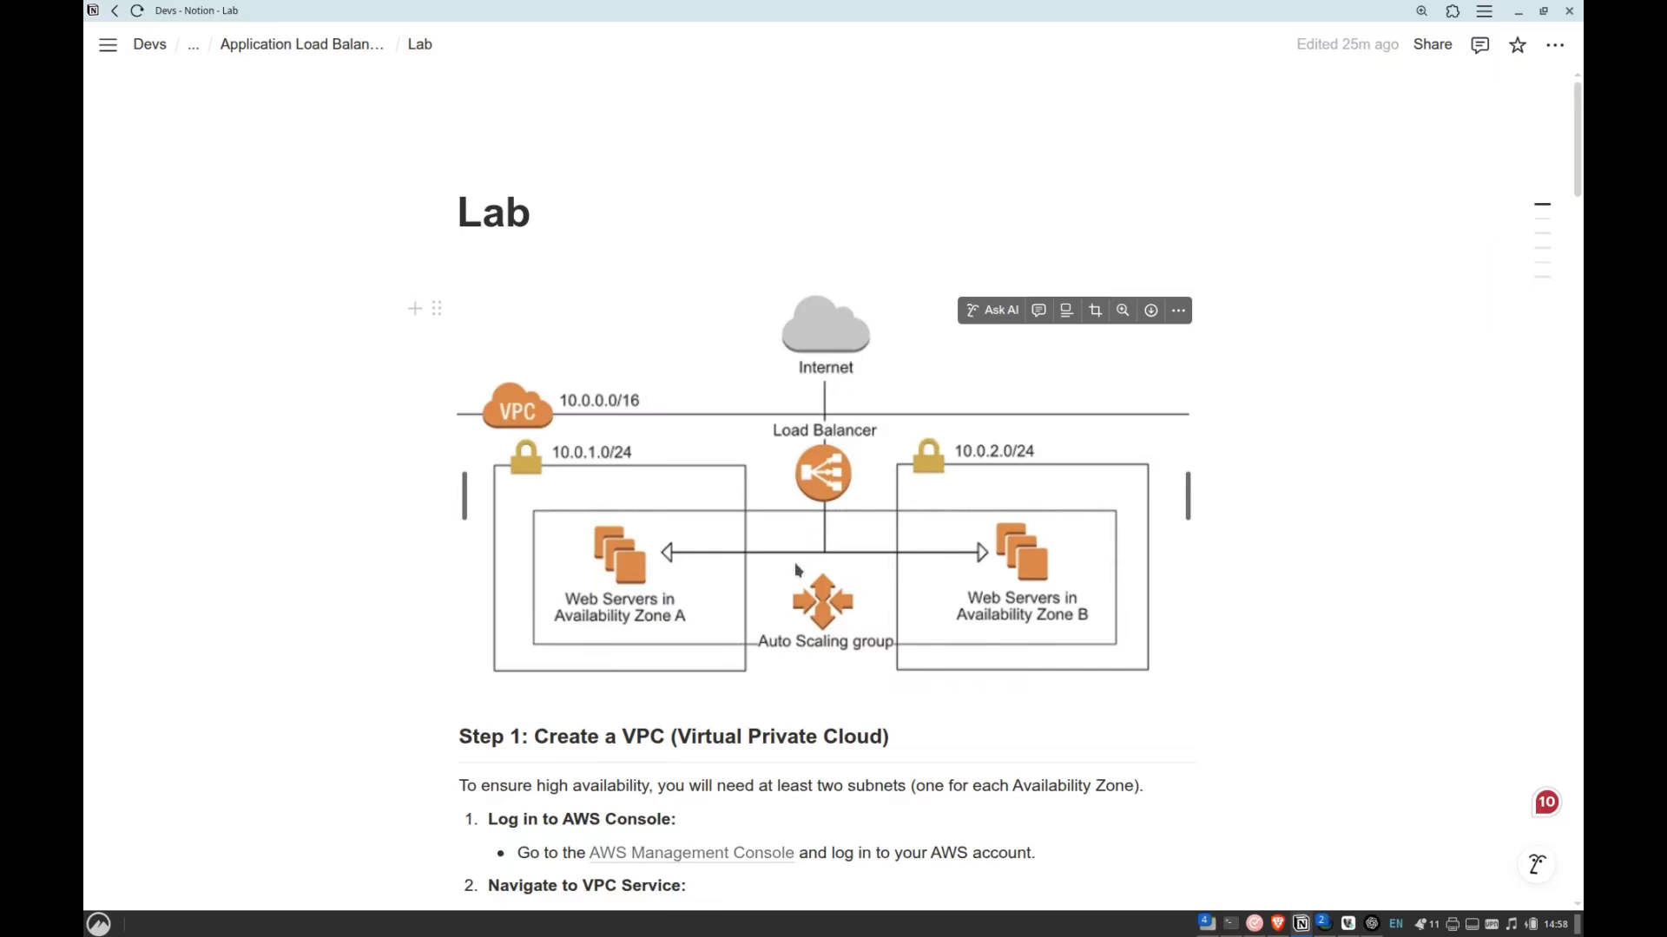
pyautogui.hotkey('alt', 'Tab')
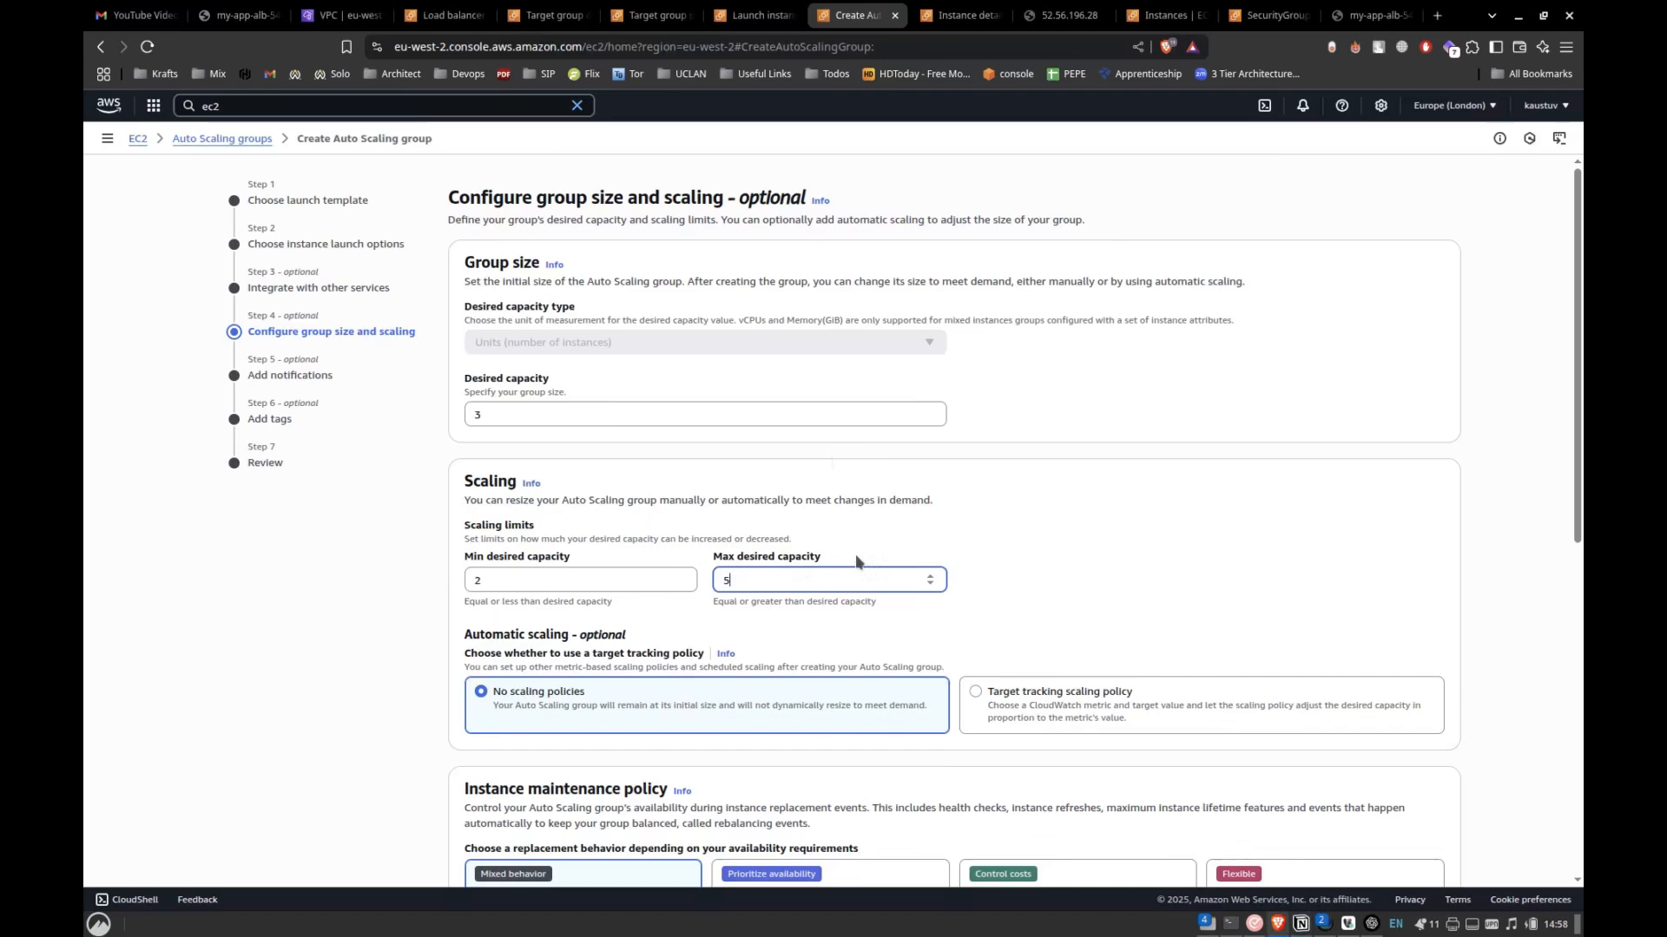
pyautogui.scroll(-4, 856, 557)
pyautogui.scroll(4, 856, 554)
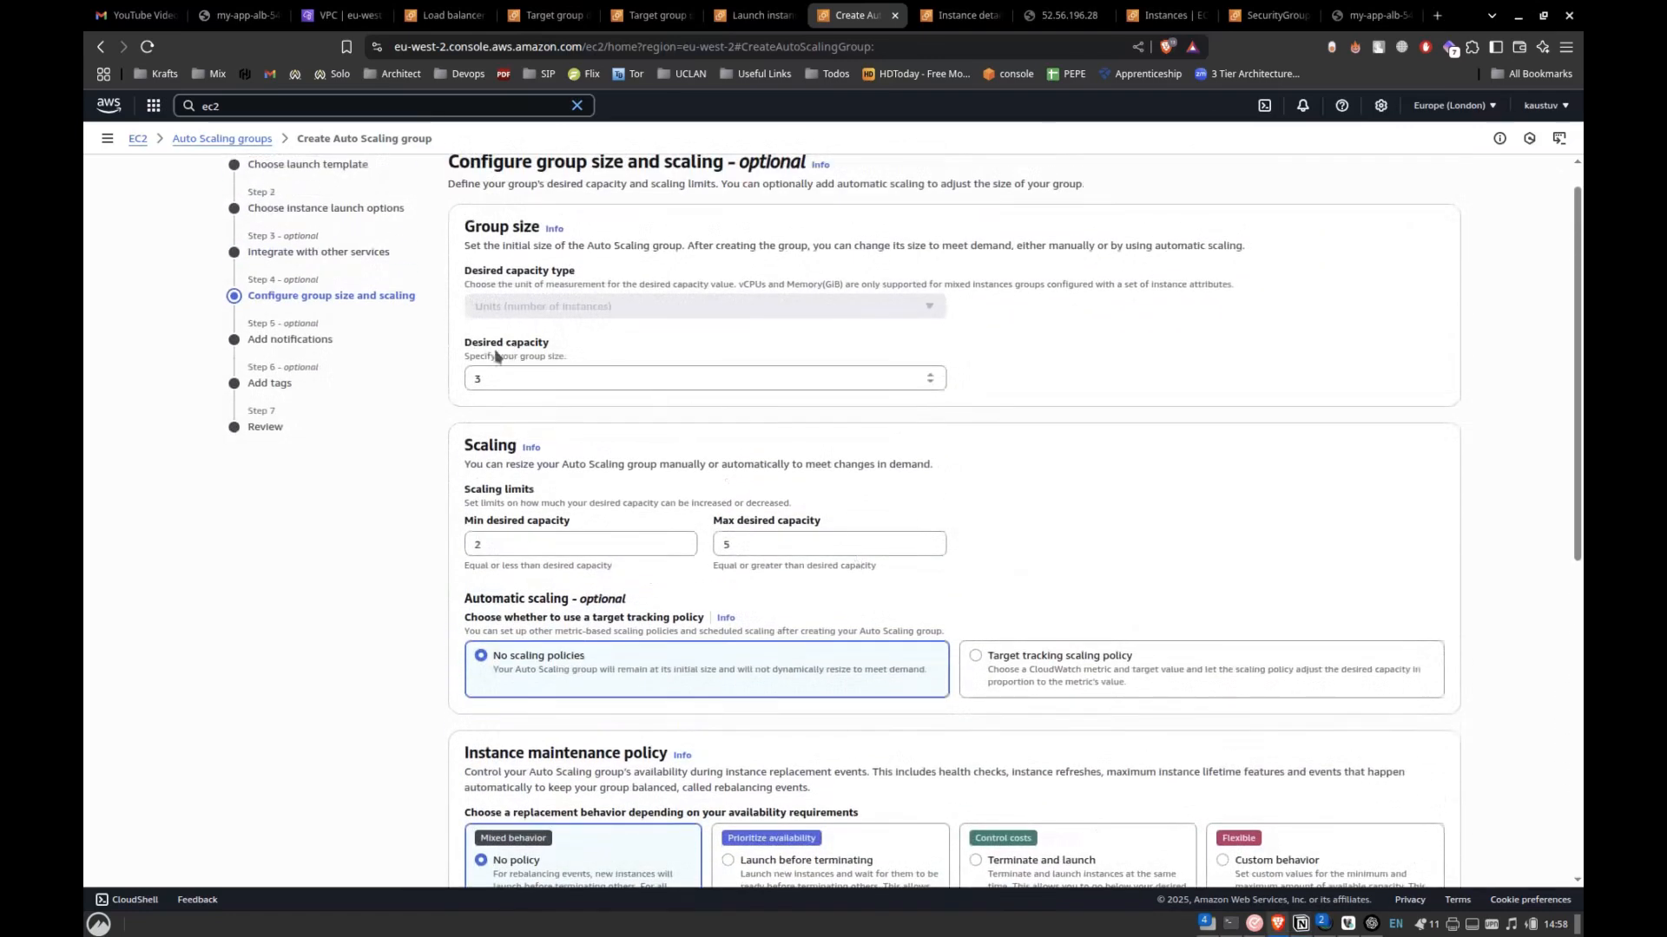
pyautogui.moveTo(465, 356); pyautogui.dragTo(597, 359)
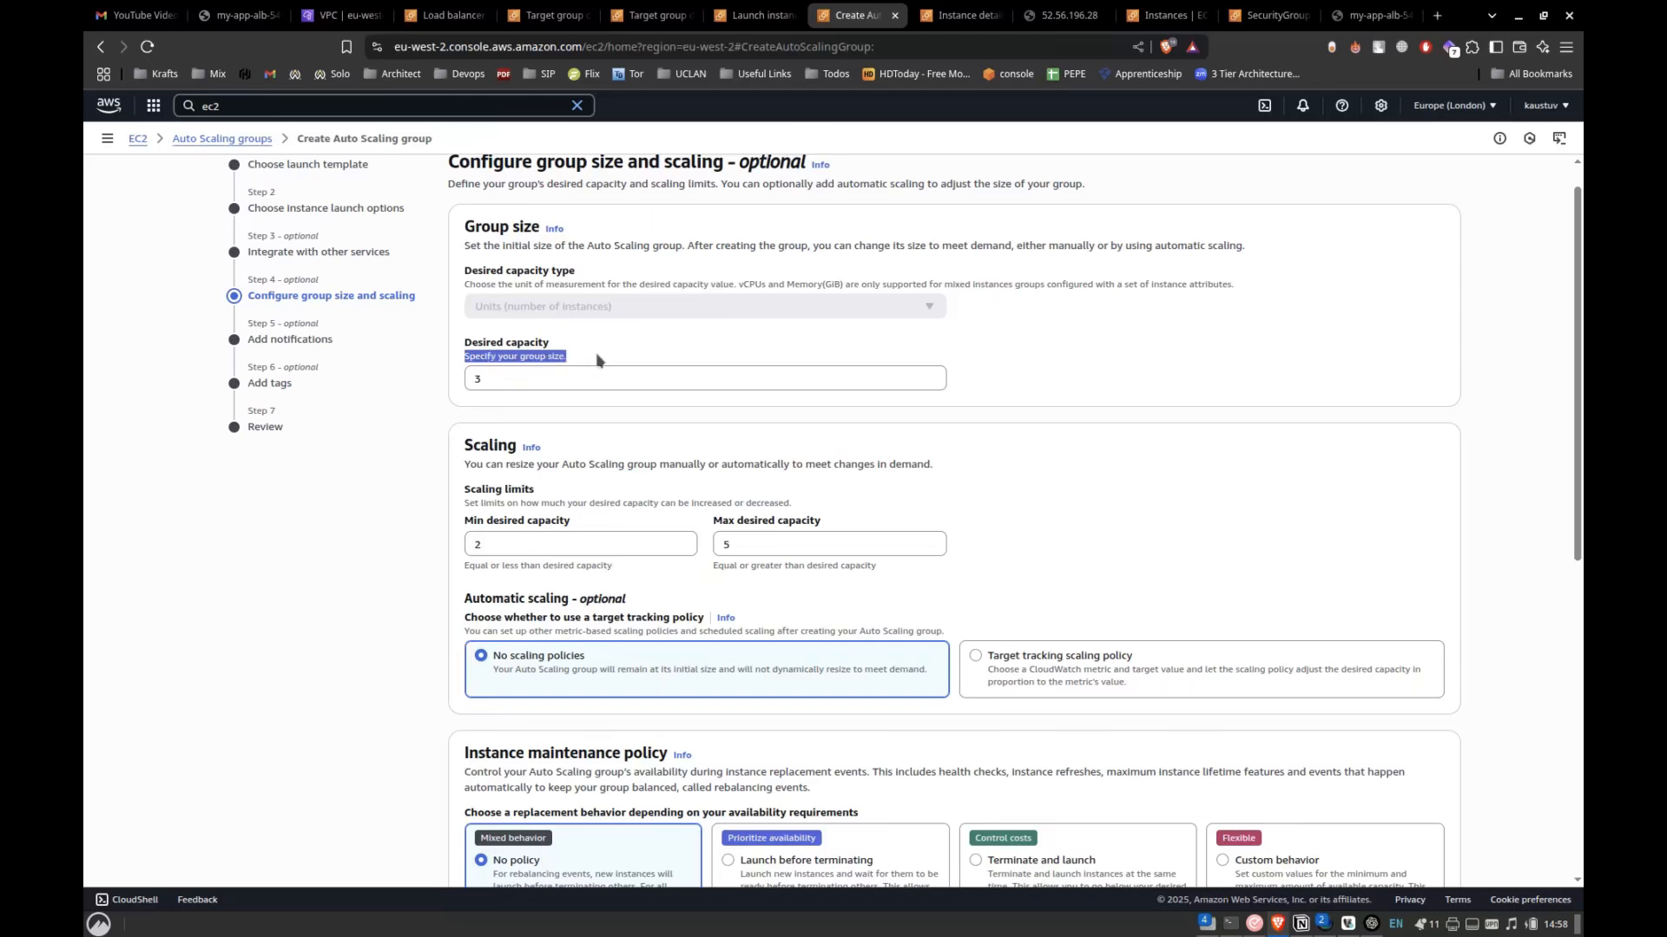
pyautogui.click(580, 360)
pyautogui.click(506, 376)
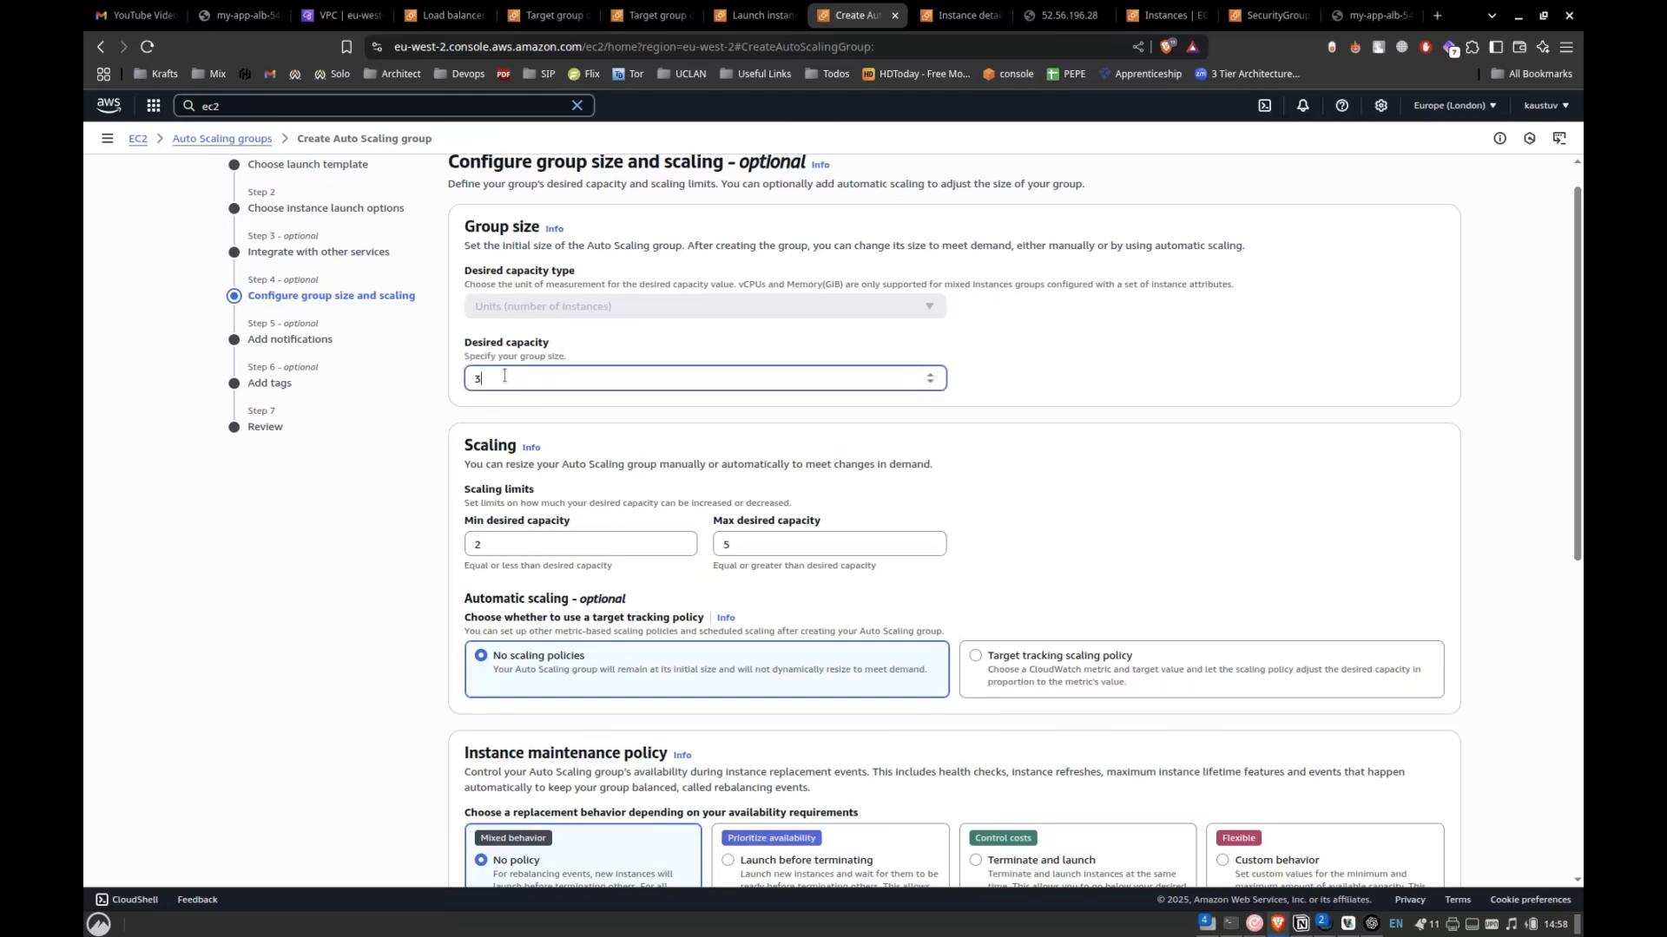
# Review the remaining scaling options, keep No scaling policies, No policy and Default capacity reservation, and continue to the notifications stage.
pyautogui.scroll(-6, 642, 606)
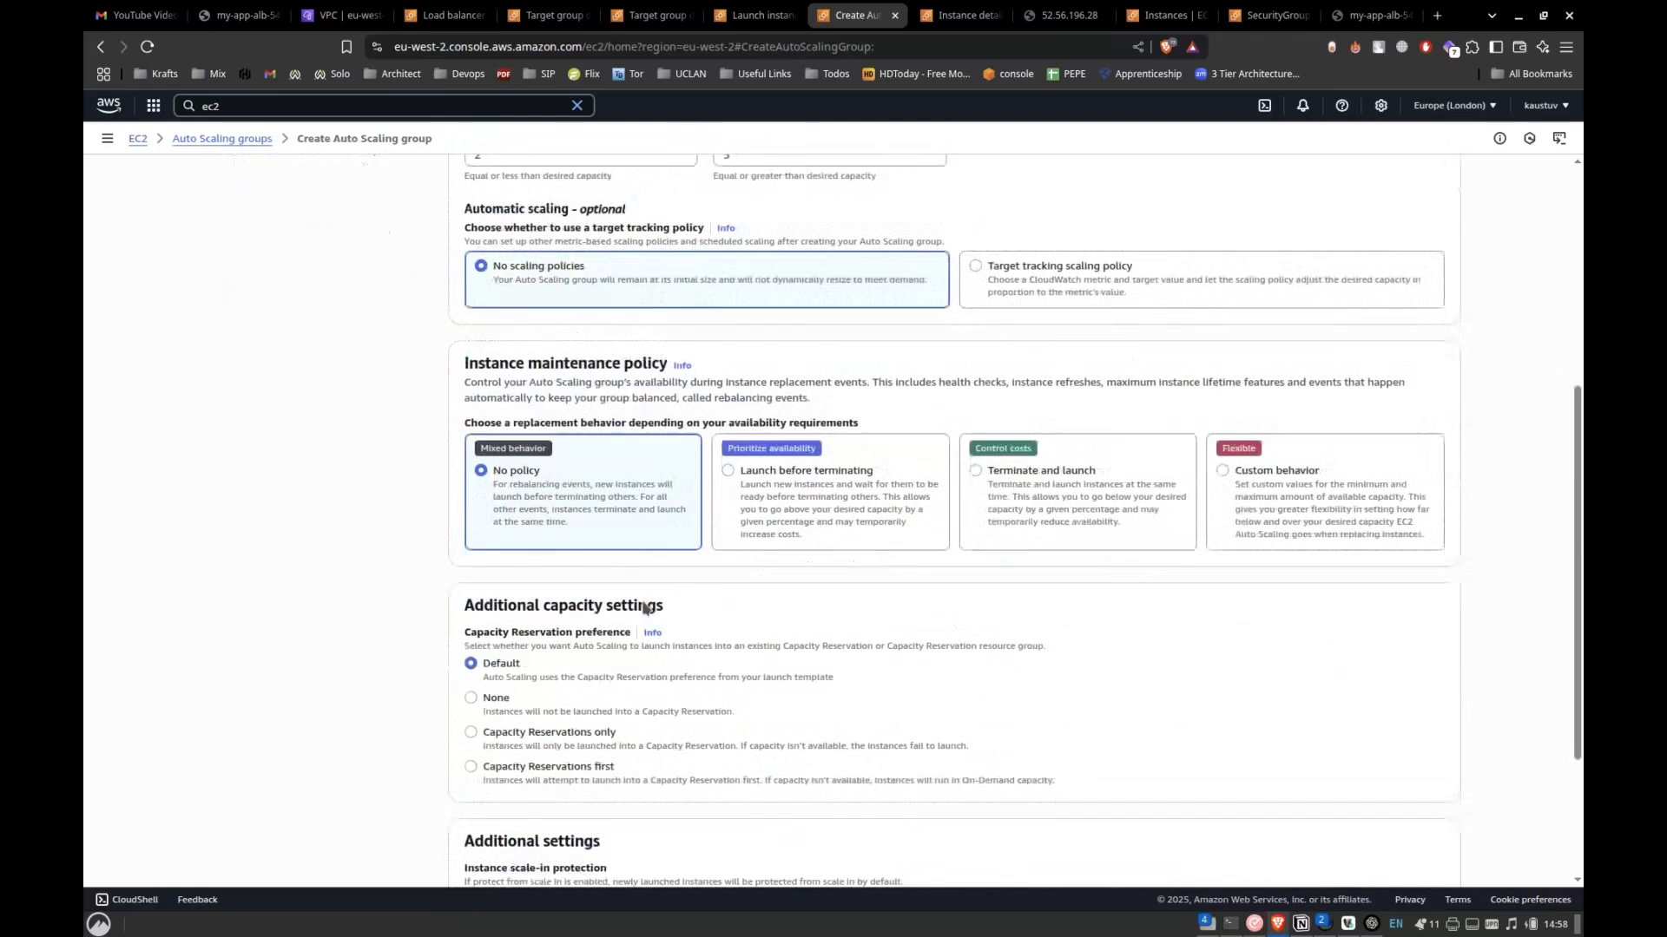
pyautogui.scroll(-1, 643, 601)
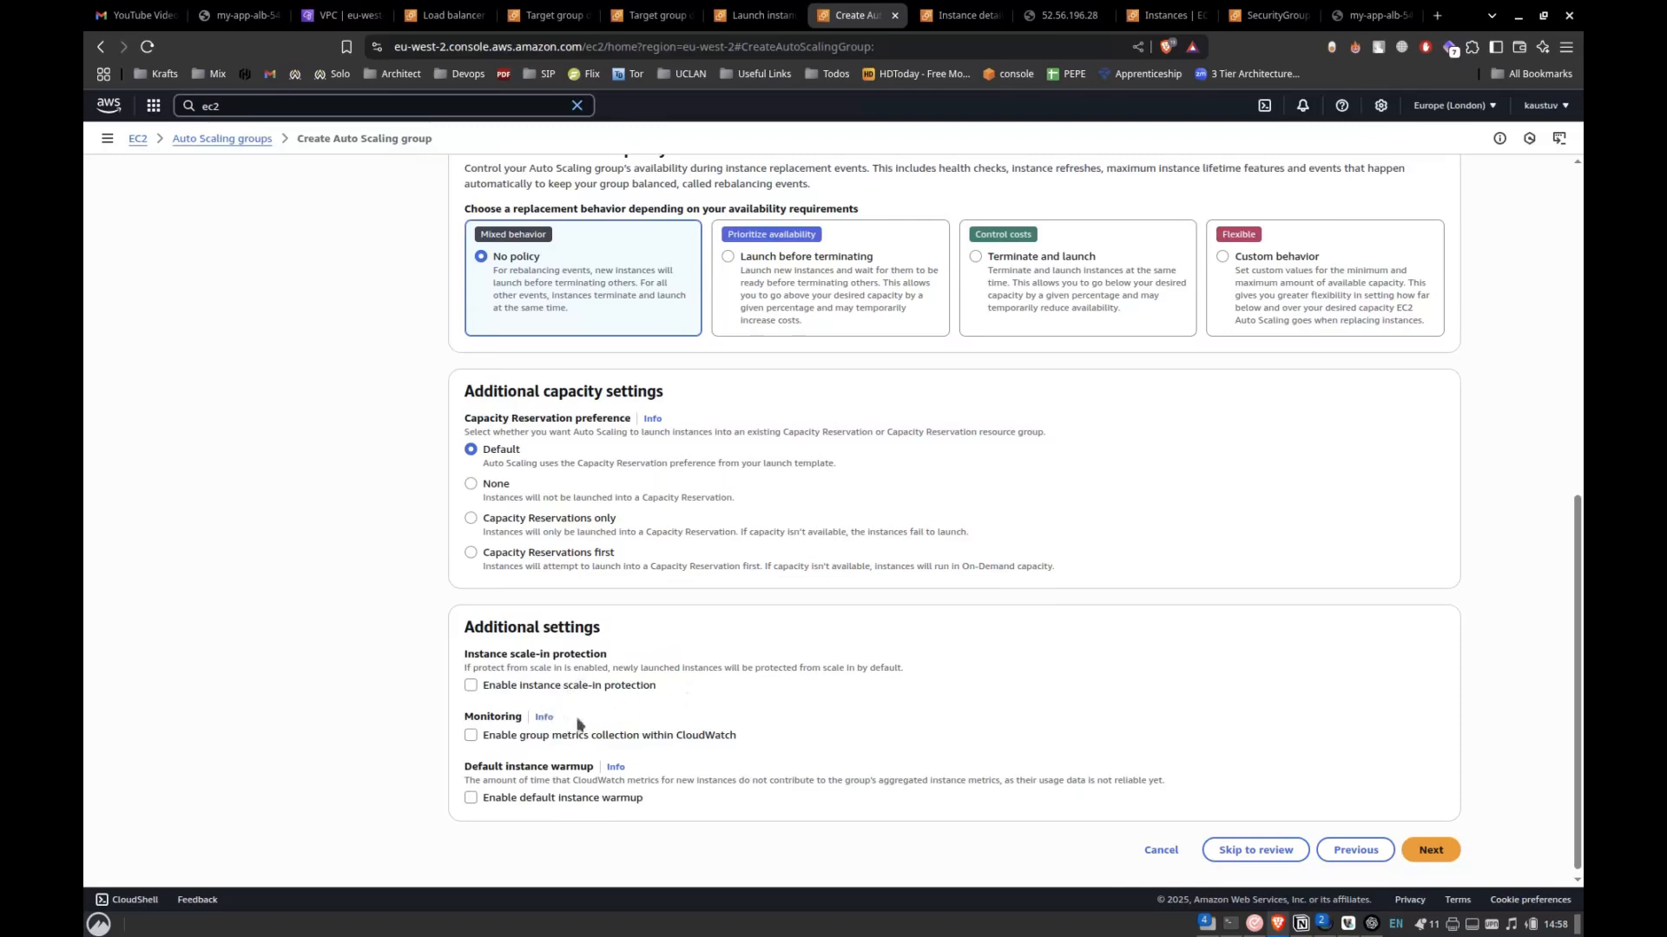
pyautogui.scroll(3, 533, 731)
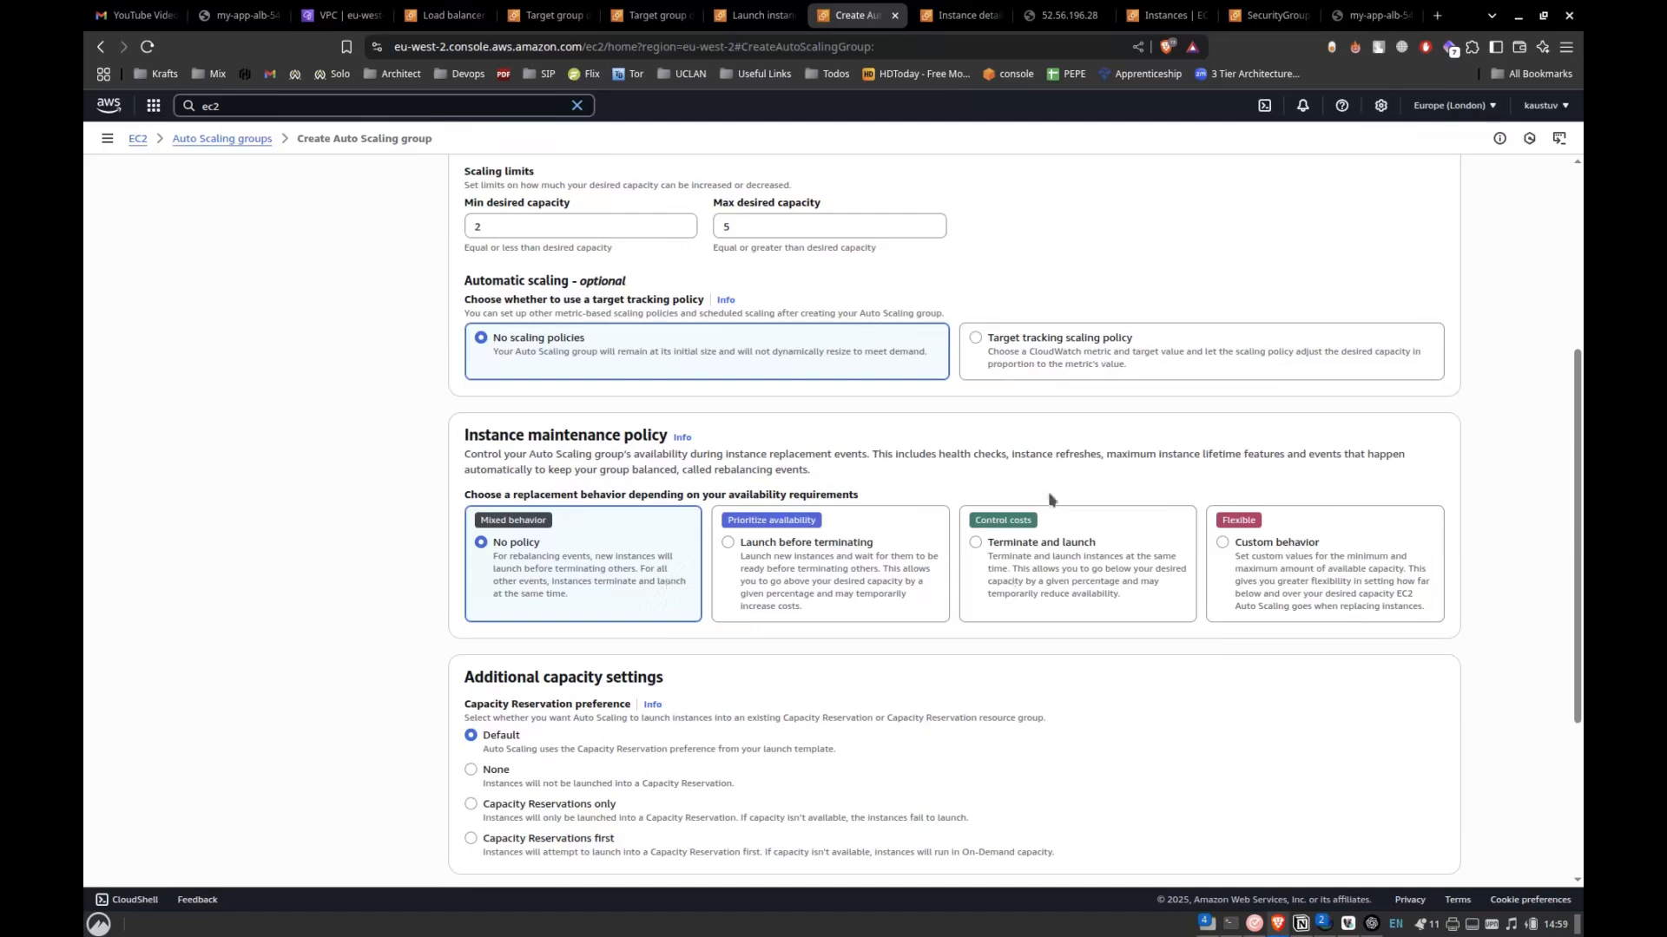
pyautogui.scroll(1, 855, 476)
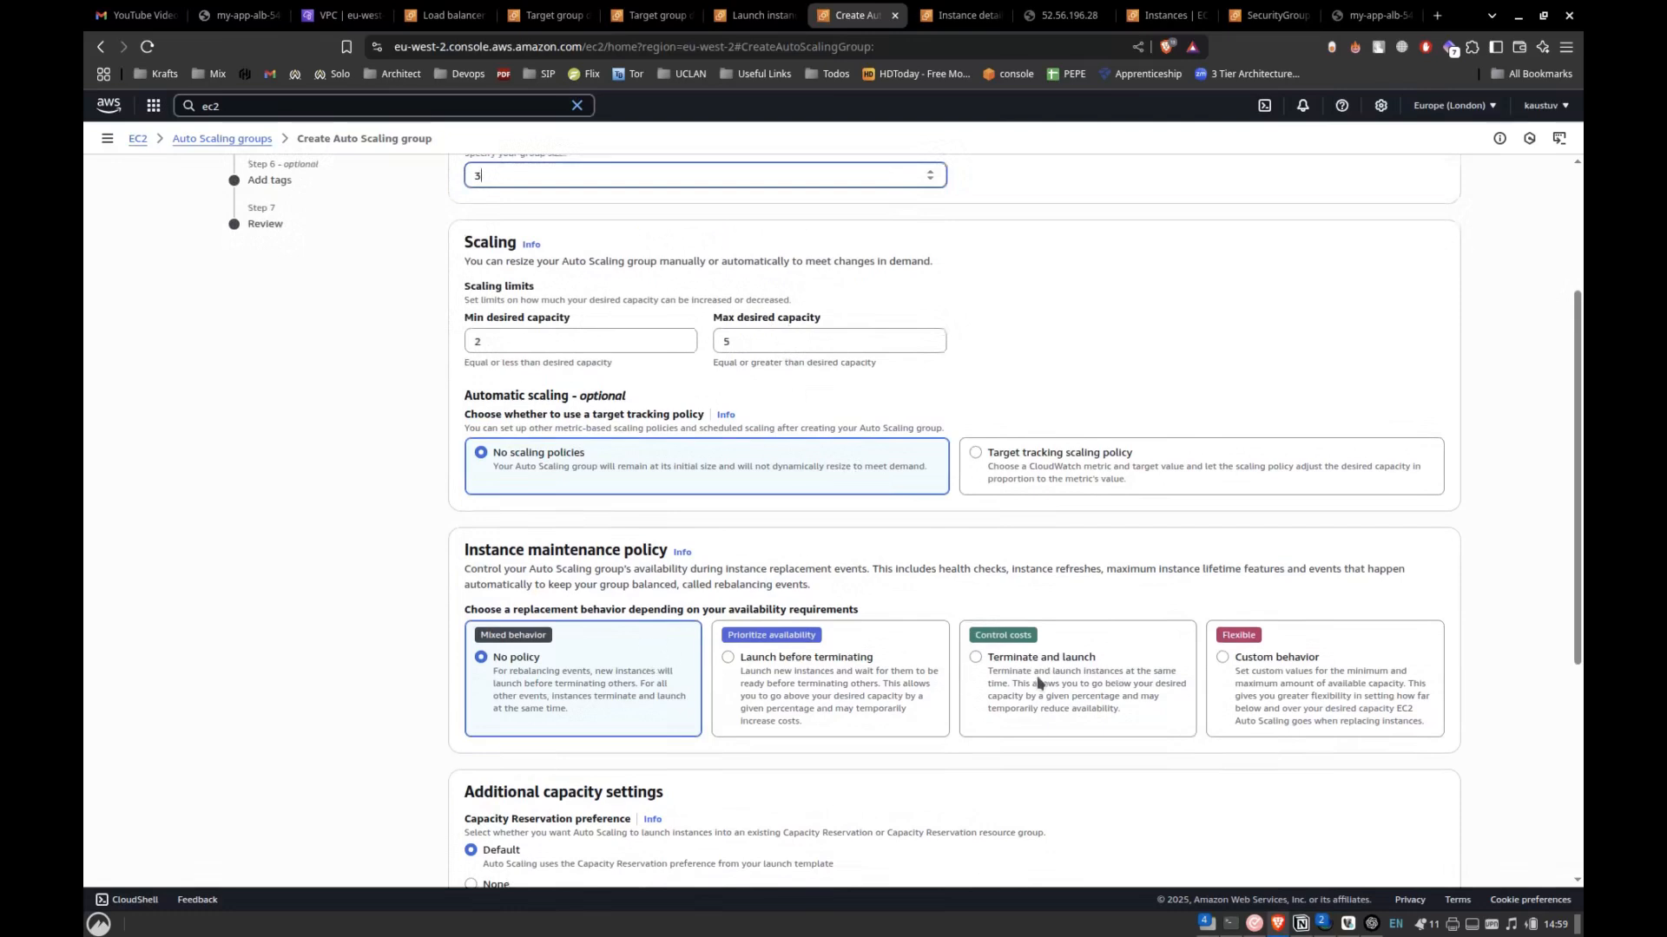
pyautogui.scroll(-5, 842, 644)
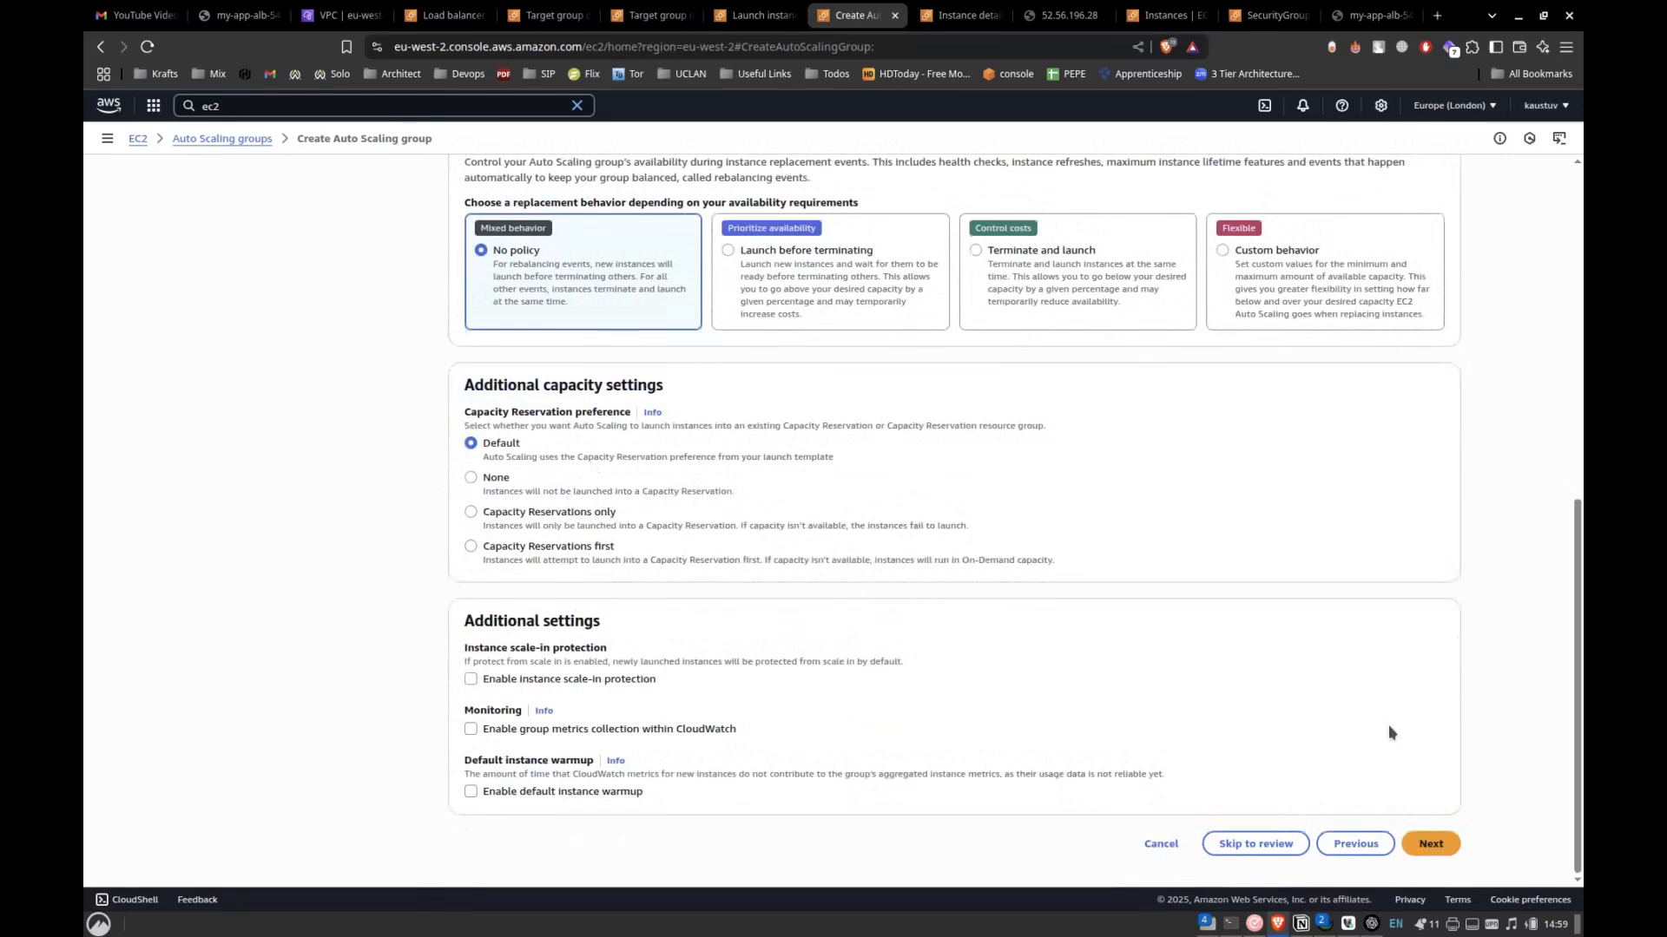
pyautogui.click(1430, 844)
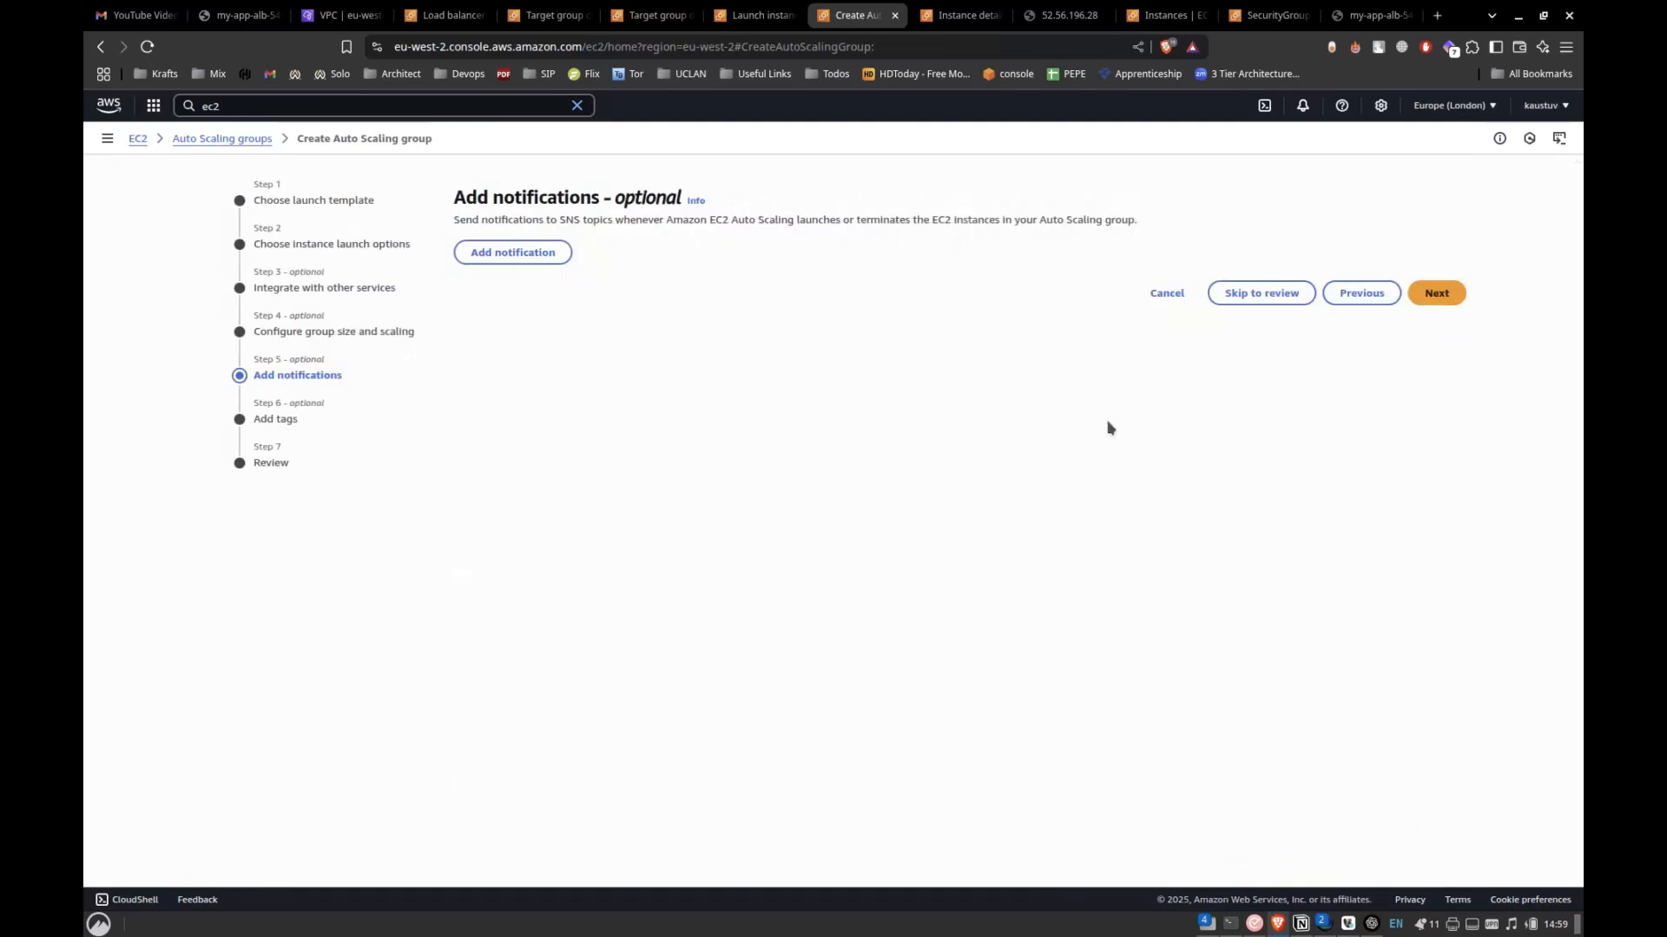
# Read the SNS notification description and continue to the tags stage without adding any notification.
pyautogui.click(1438, 295)
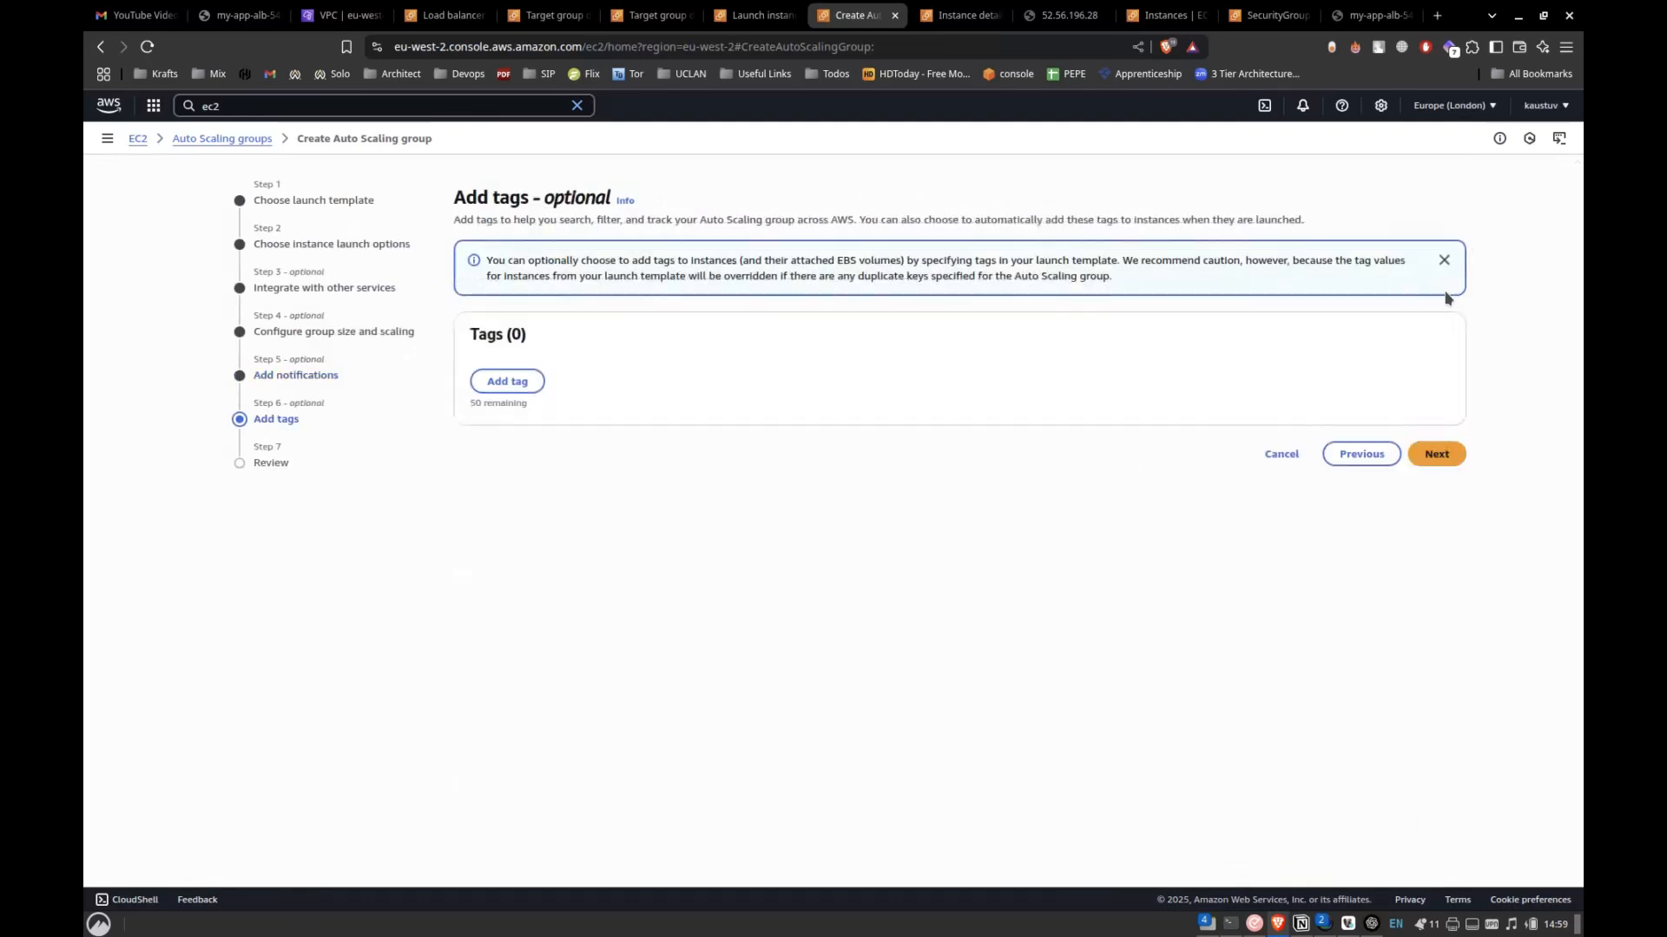
pyautogui.click(1347, 451)
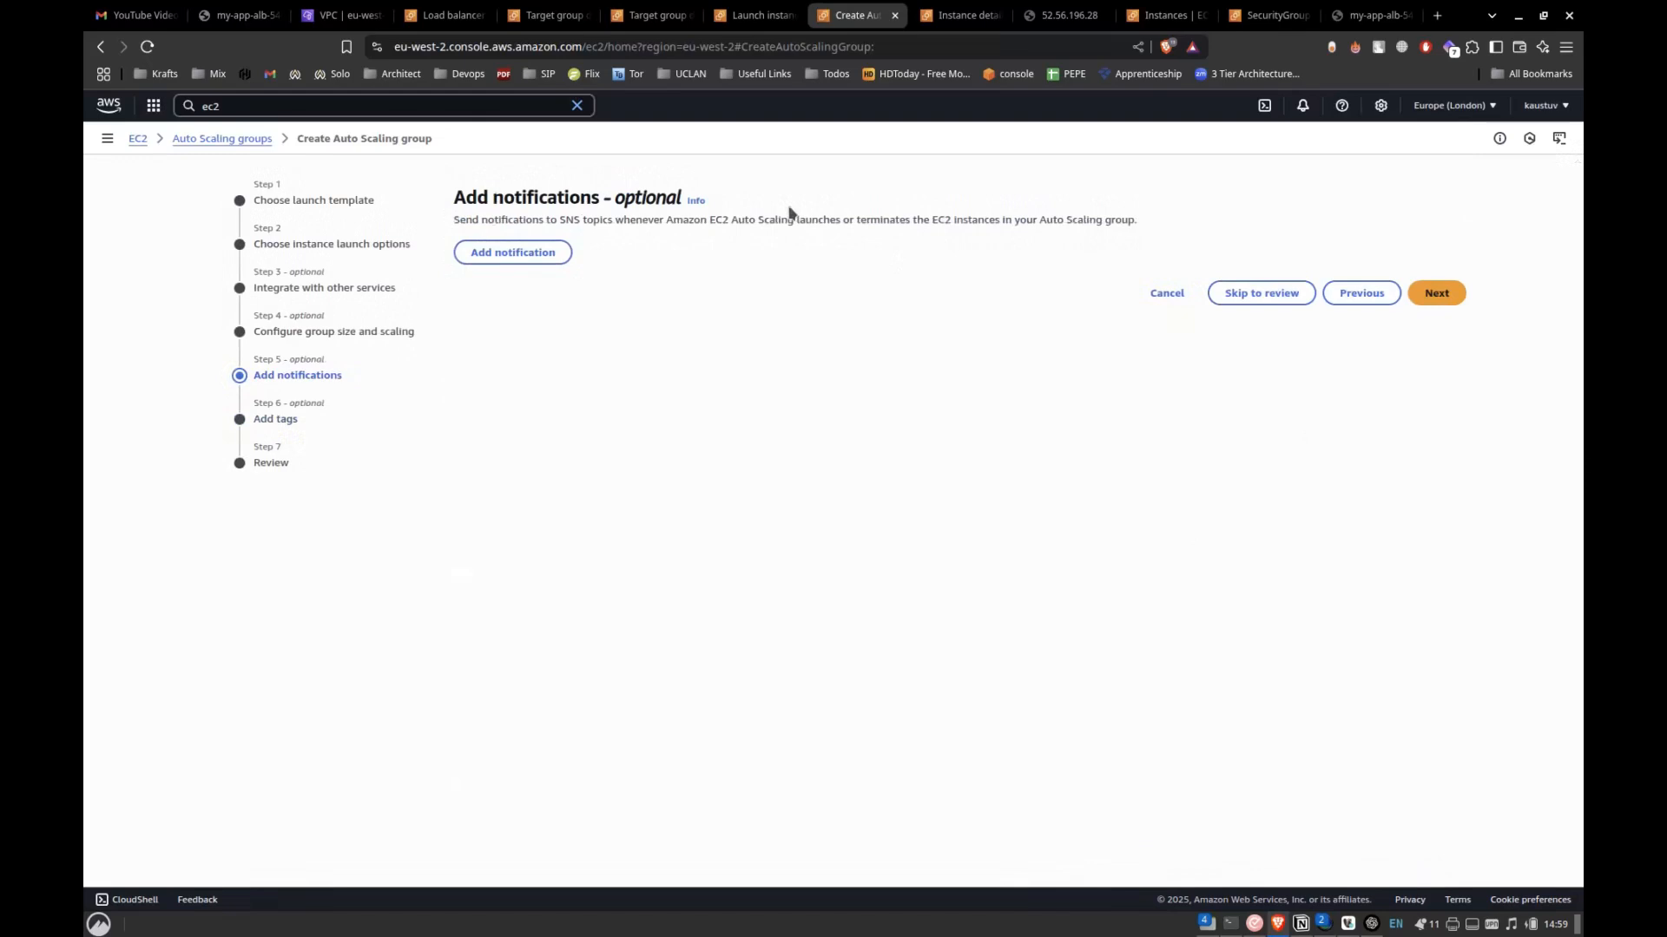
pyautogui.moveTo(767, 216); pyautogui.dragTo(1092, 219)
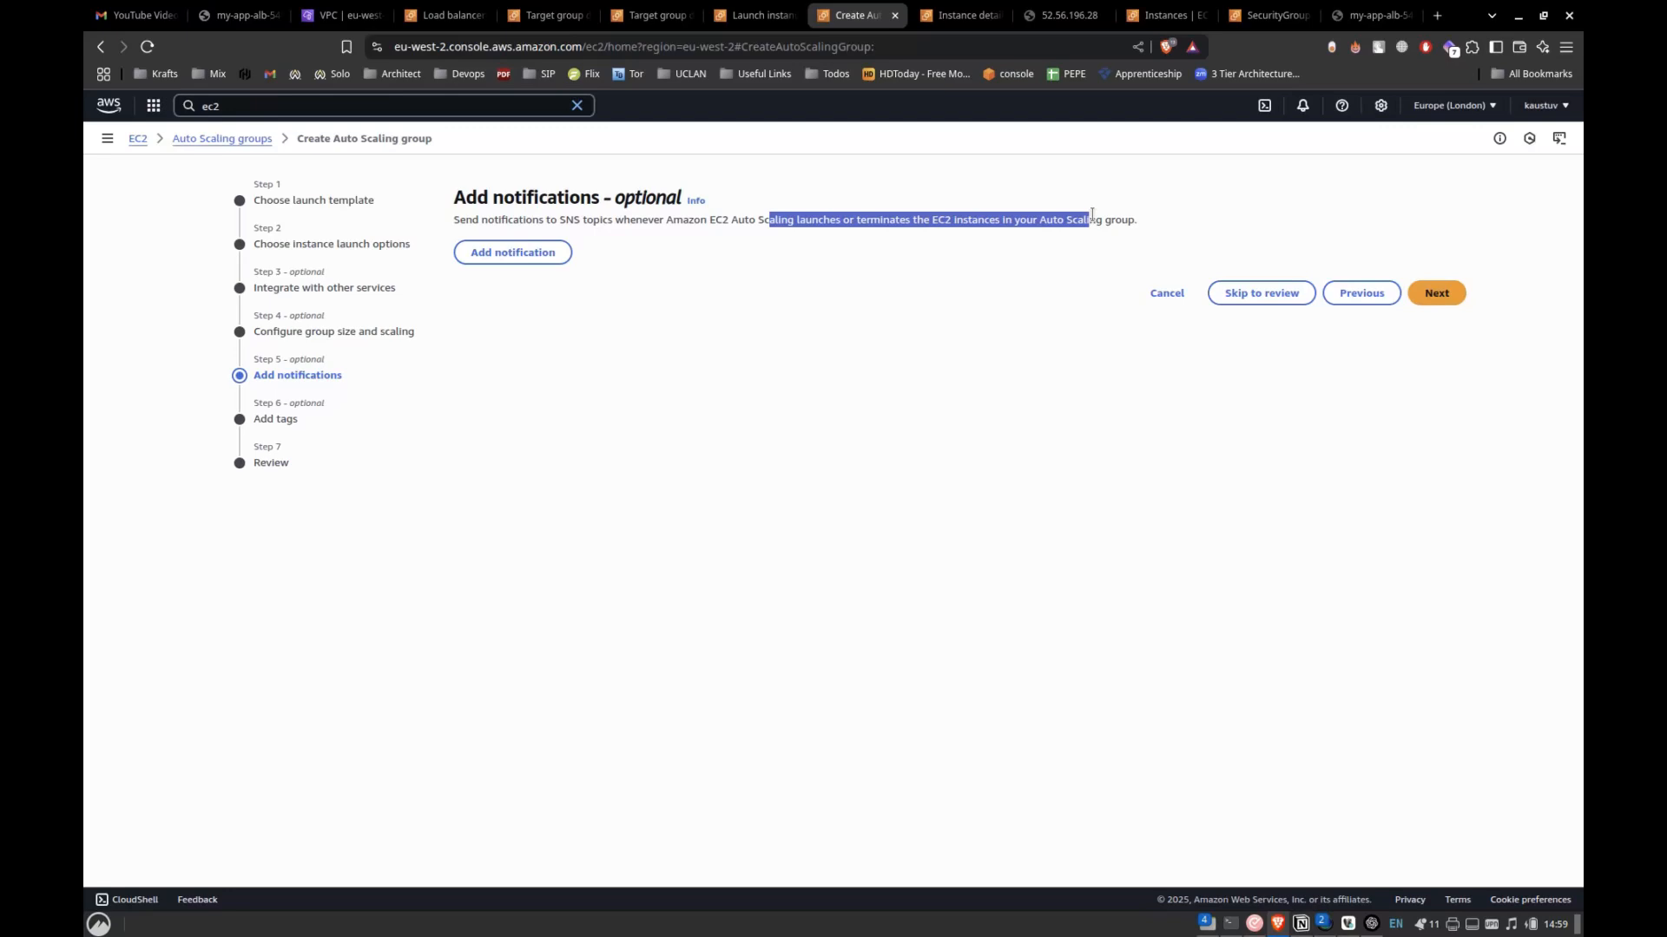
pyautogui.click(1009, 219)
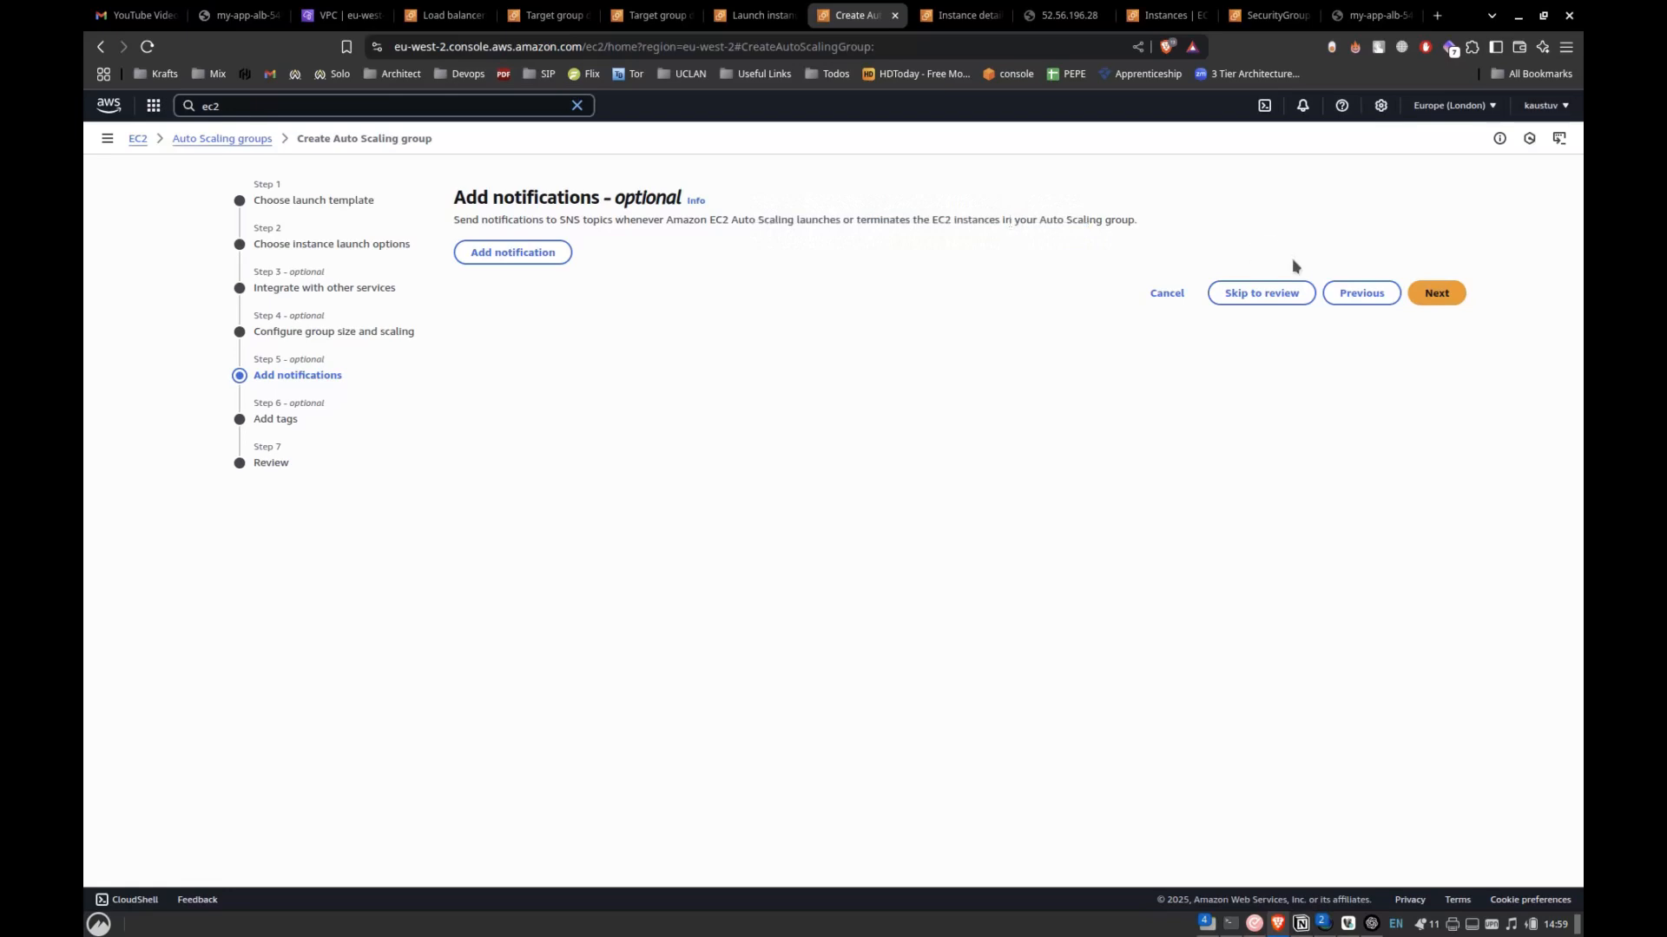
pyautogui.click(1434, 295)
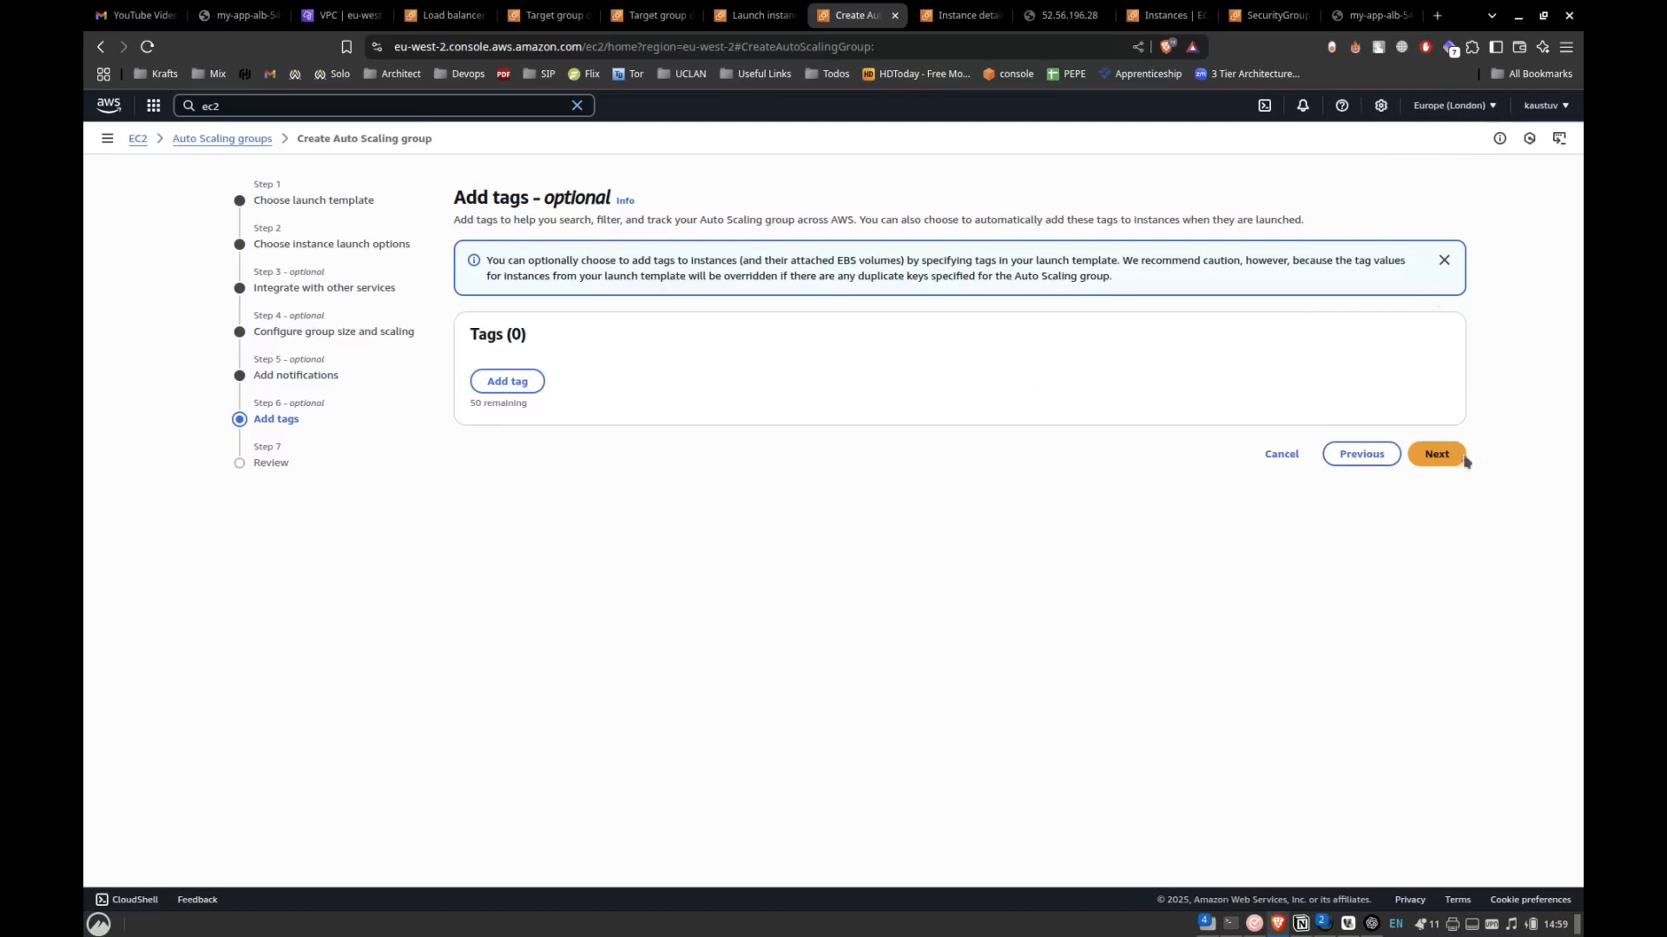
# Continue past the tags stage without adding any, review the custom-ASG configuration, and create the Auto Scaling group.
pyautogui.click(1437, 455)
pyautogui.scroll(-10, 941, 544)
pyautogui.scroll(8, 940, 544)
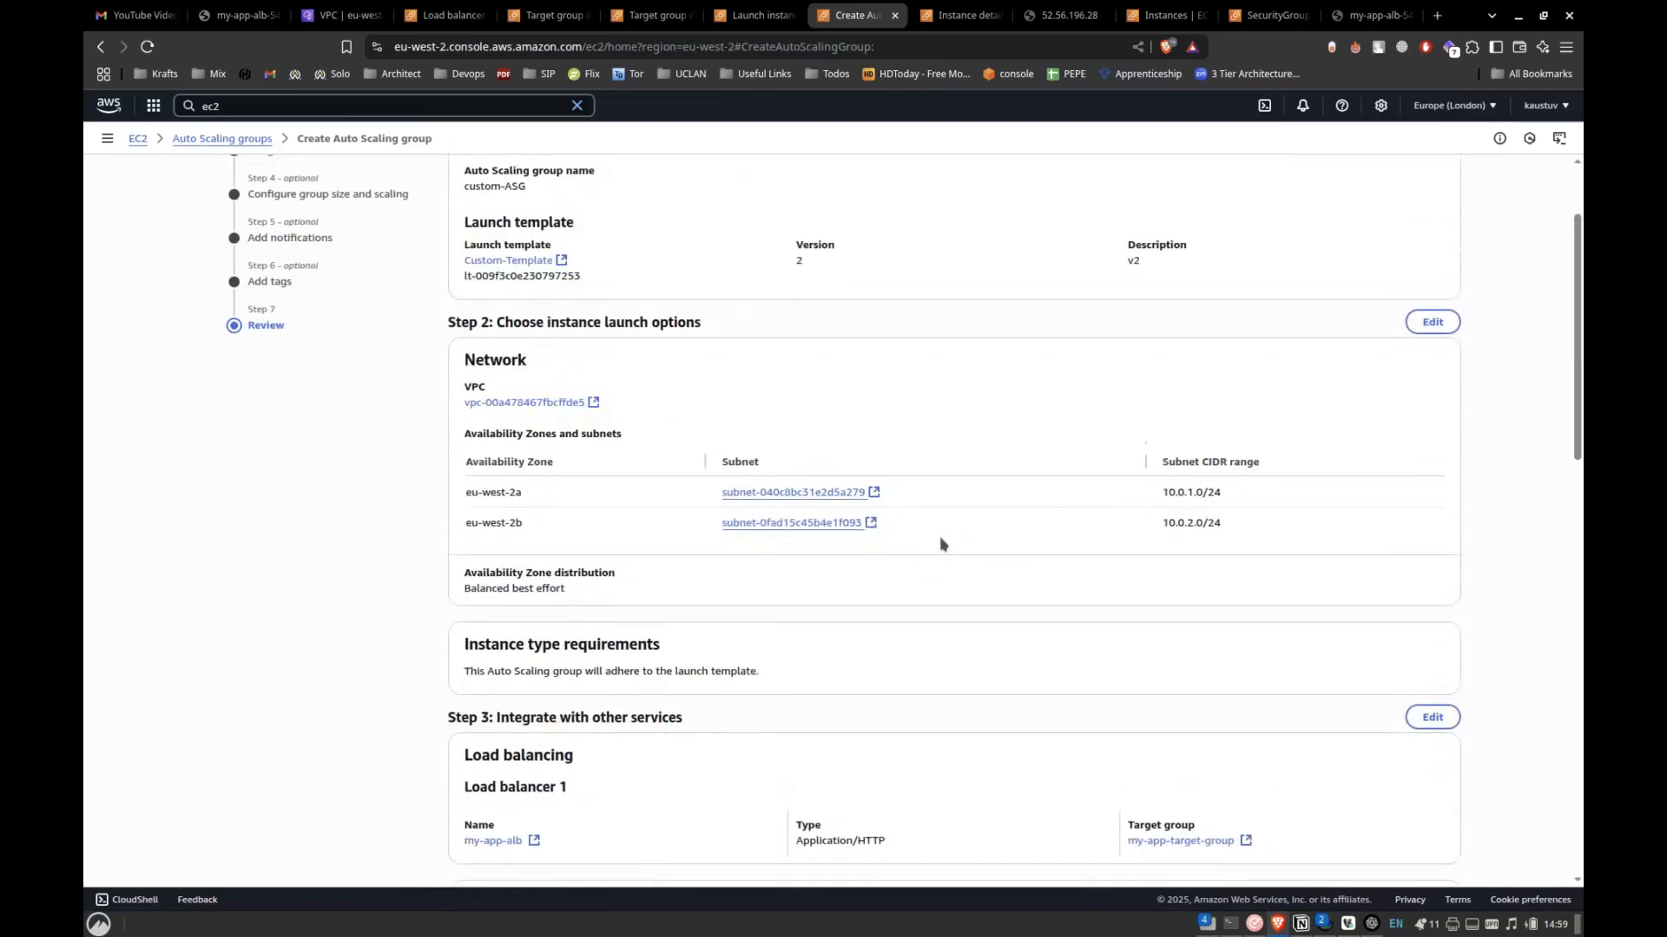
pyautogui.scroll(-15, 941, 544)
pyautogui.click(1375, 844)
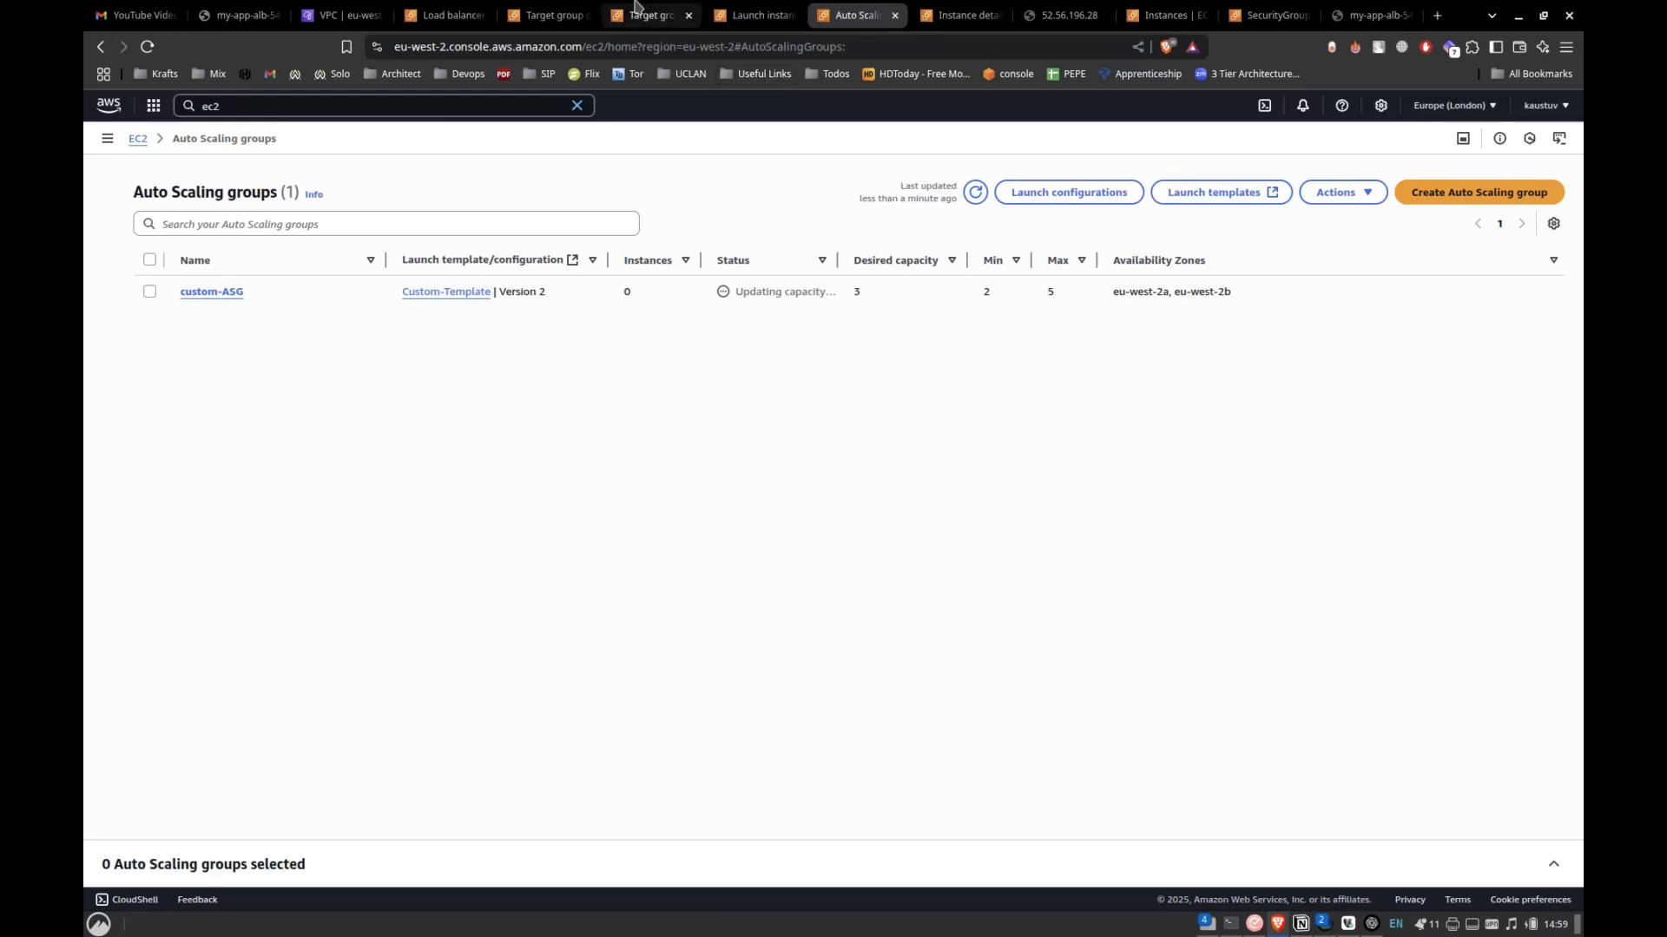
# Open the EC2 instances list and check which instances are running, including K-VPN.
pyautogui.click(725, 14)
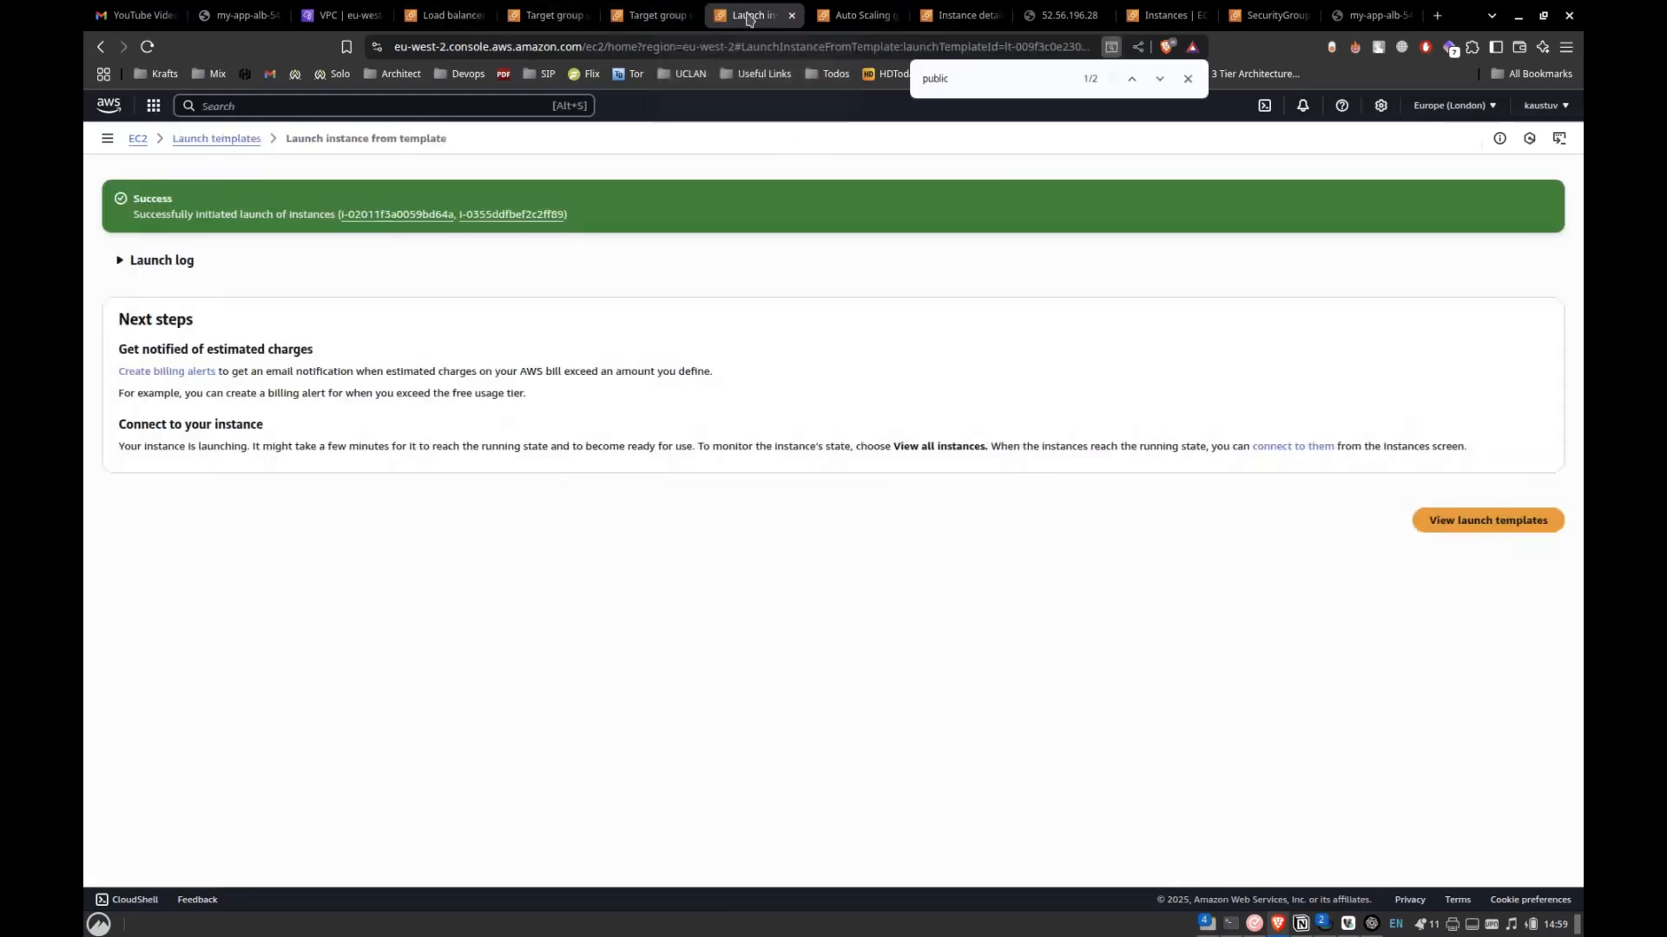
pyautogui.click(959, 15)
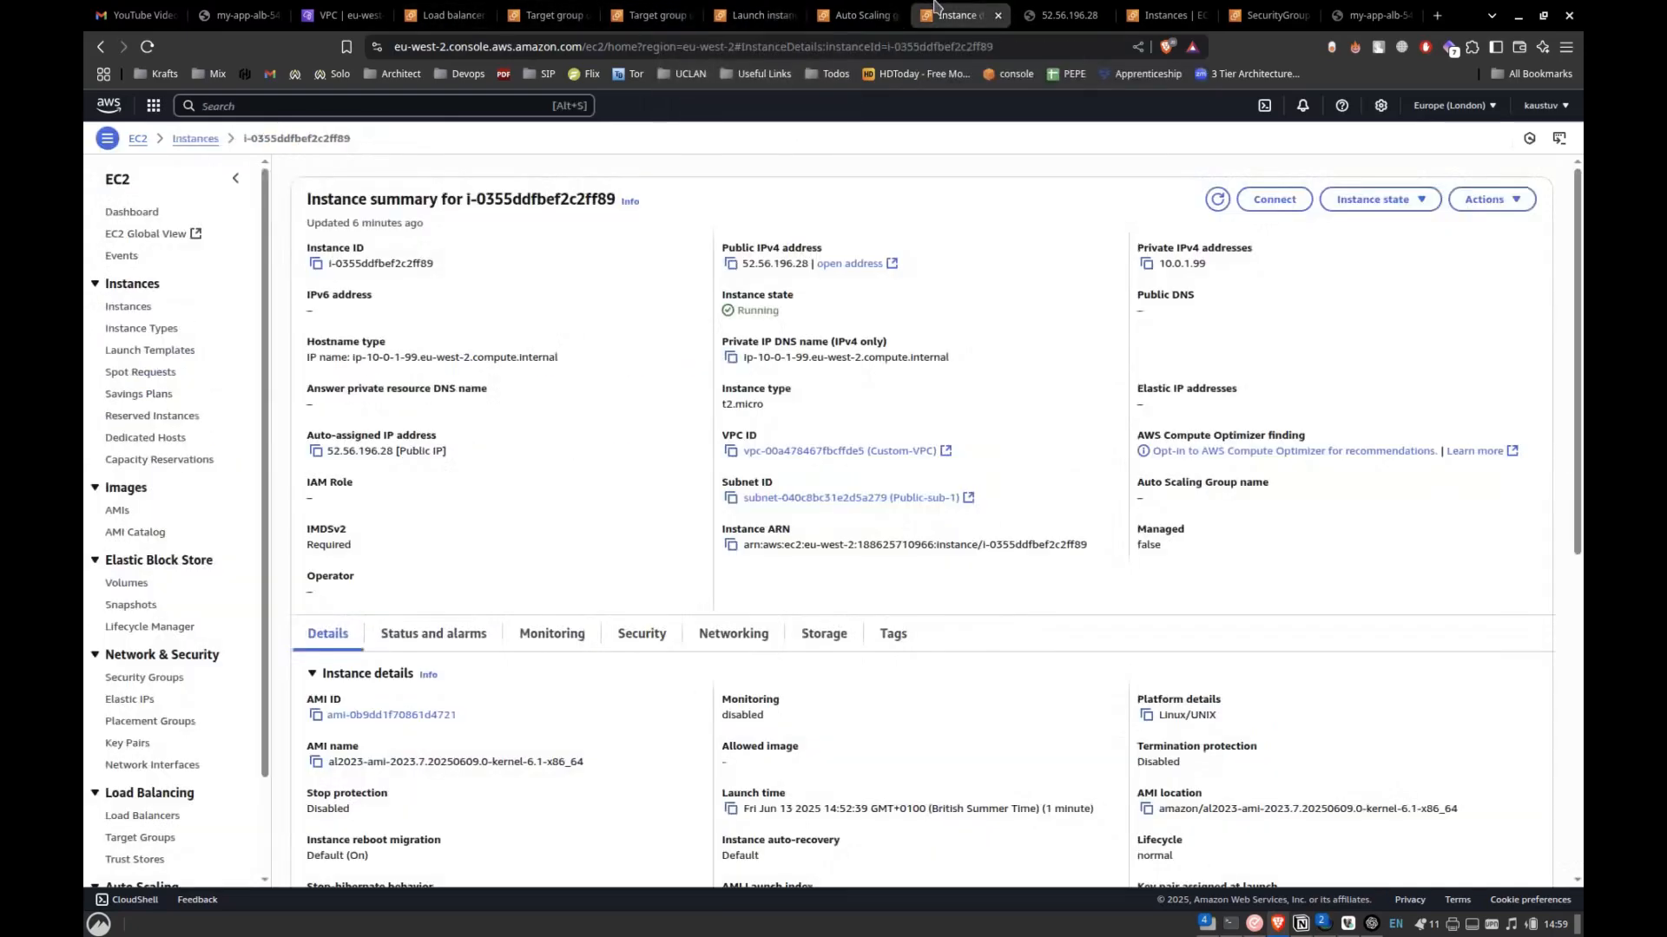
pyautogui.click(196, 138)
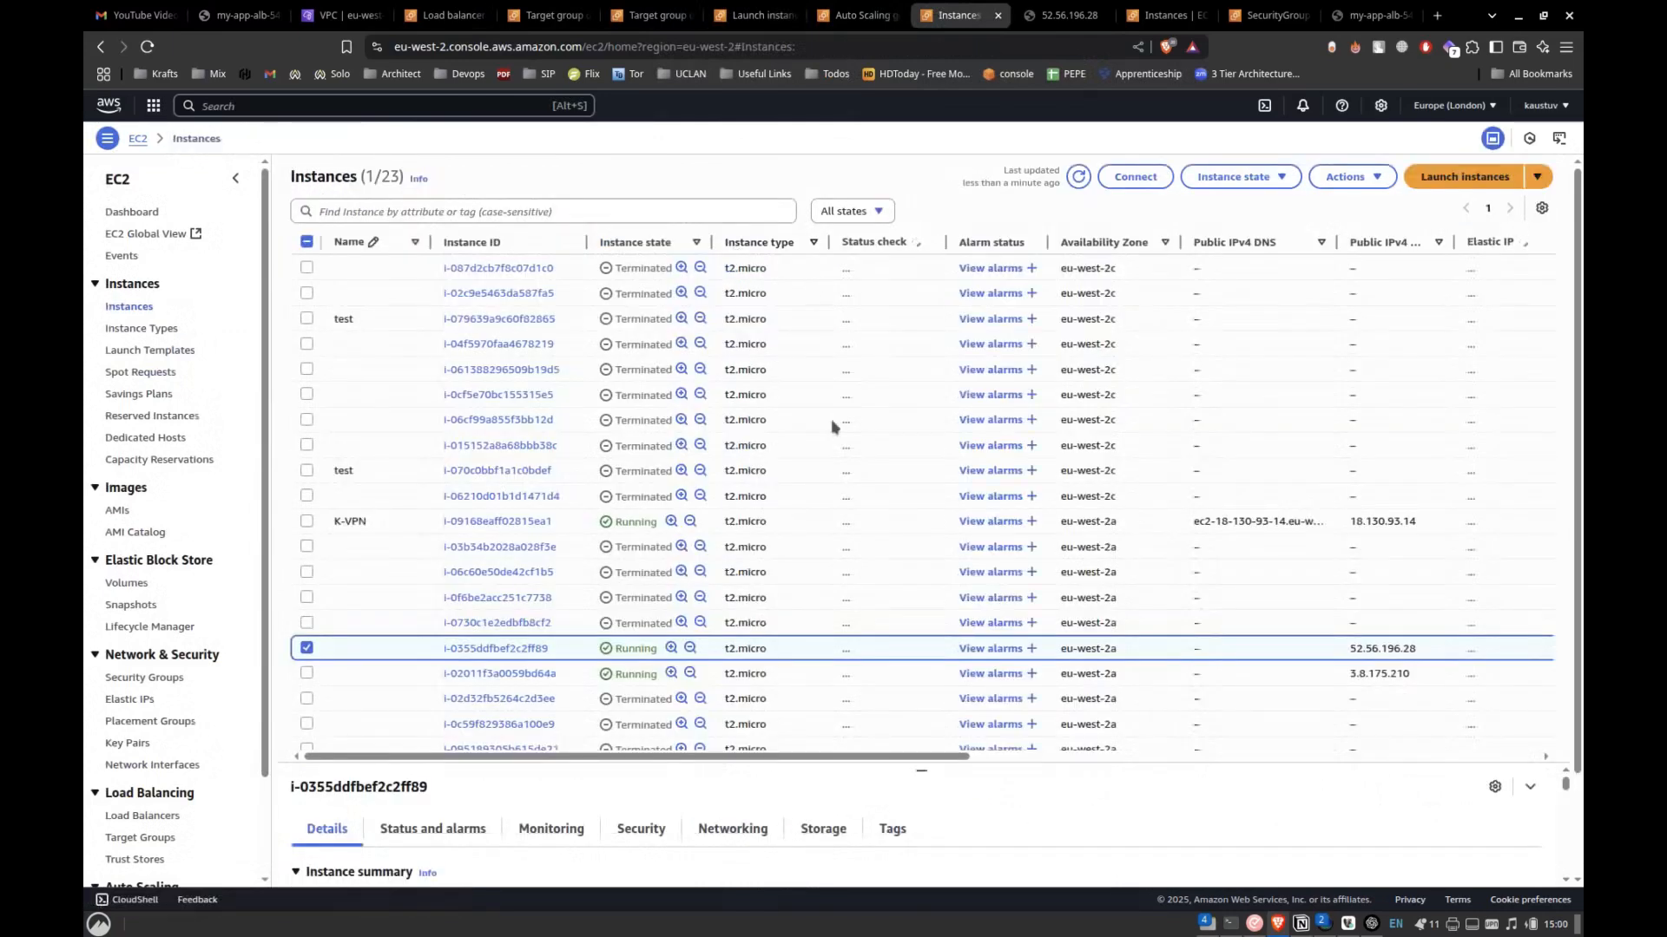
pyautogui.scroll(-2, 830, 424)
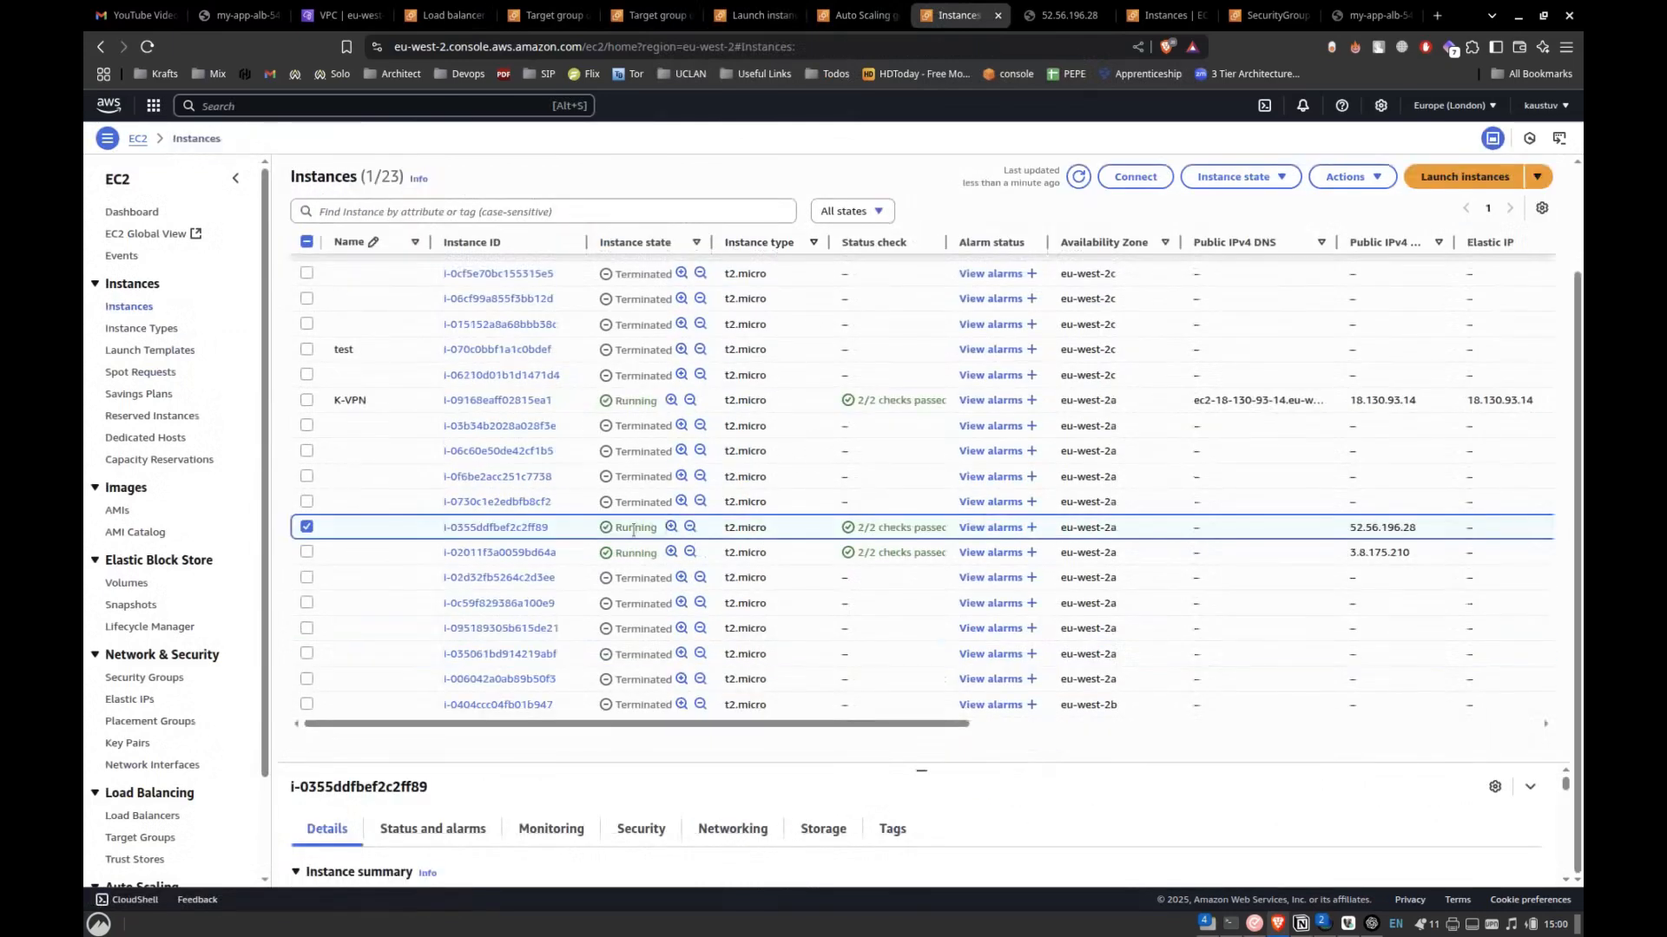
pyautogui.click(308, 401)
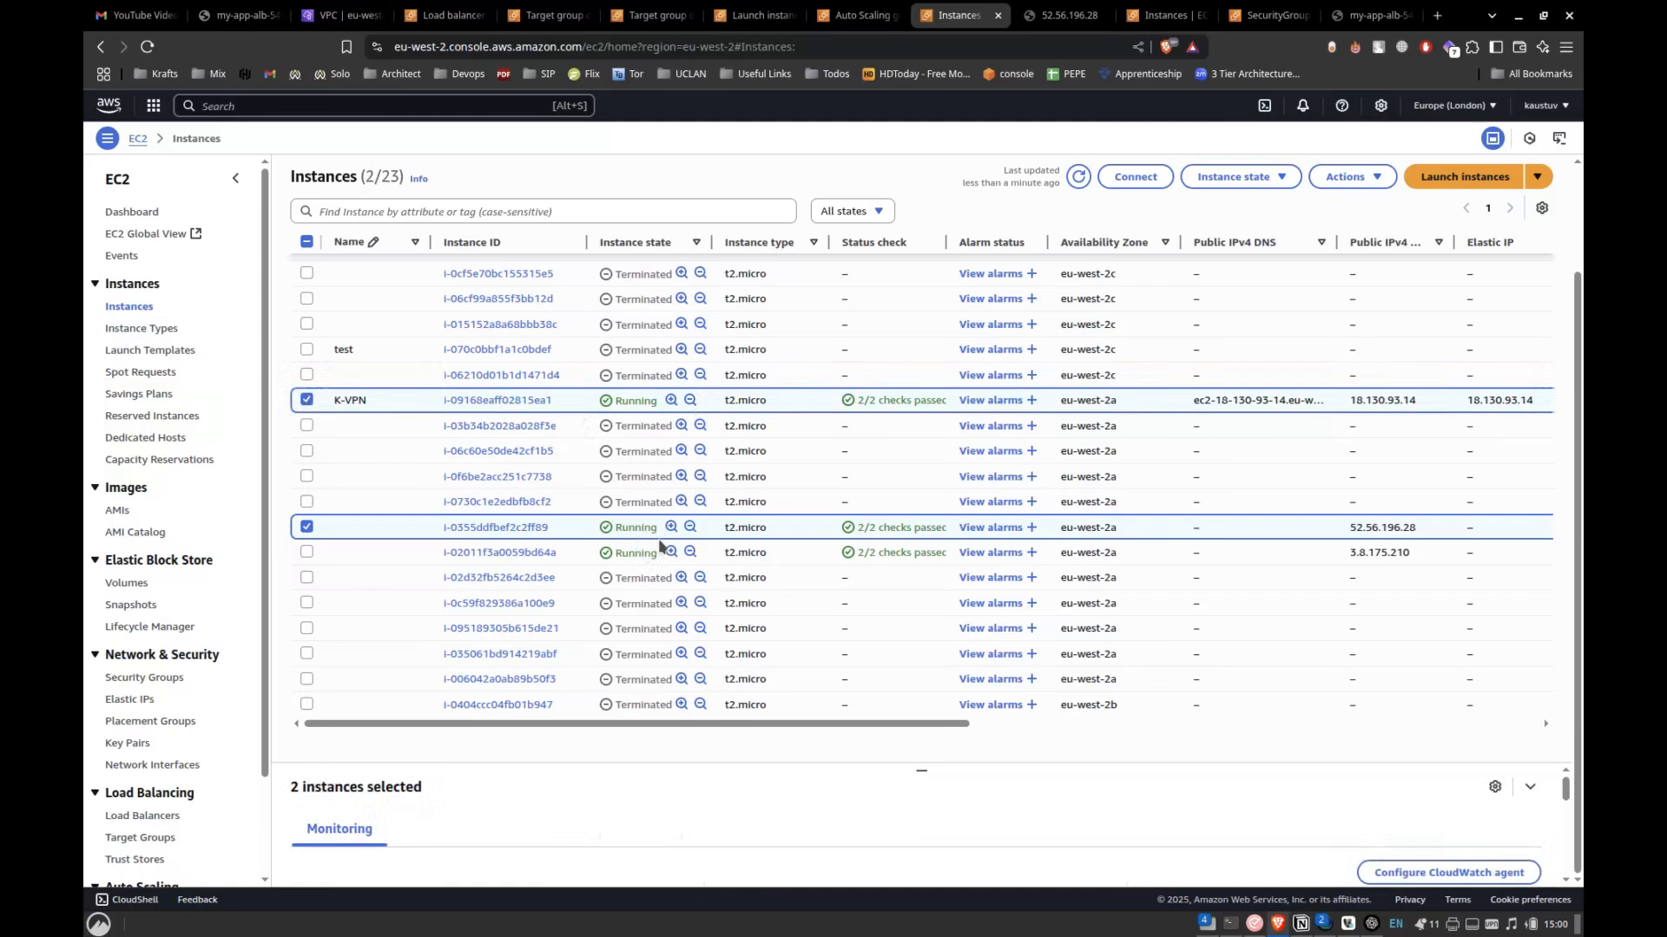
pyautogui.scroll(2, 660, 545)
# Return to the Auto Scaling groups list and check the desired capacity of custom-ASG.
pyautogui.click(855, 15)
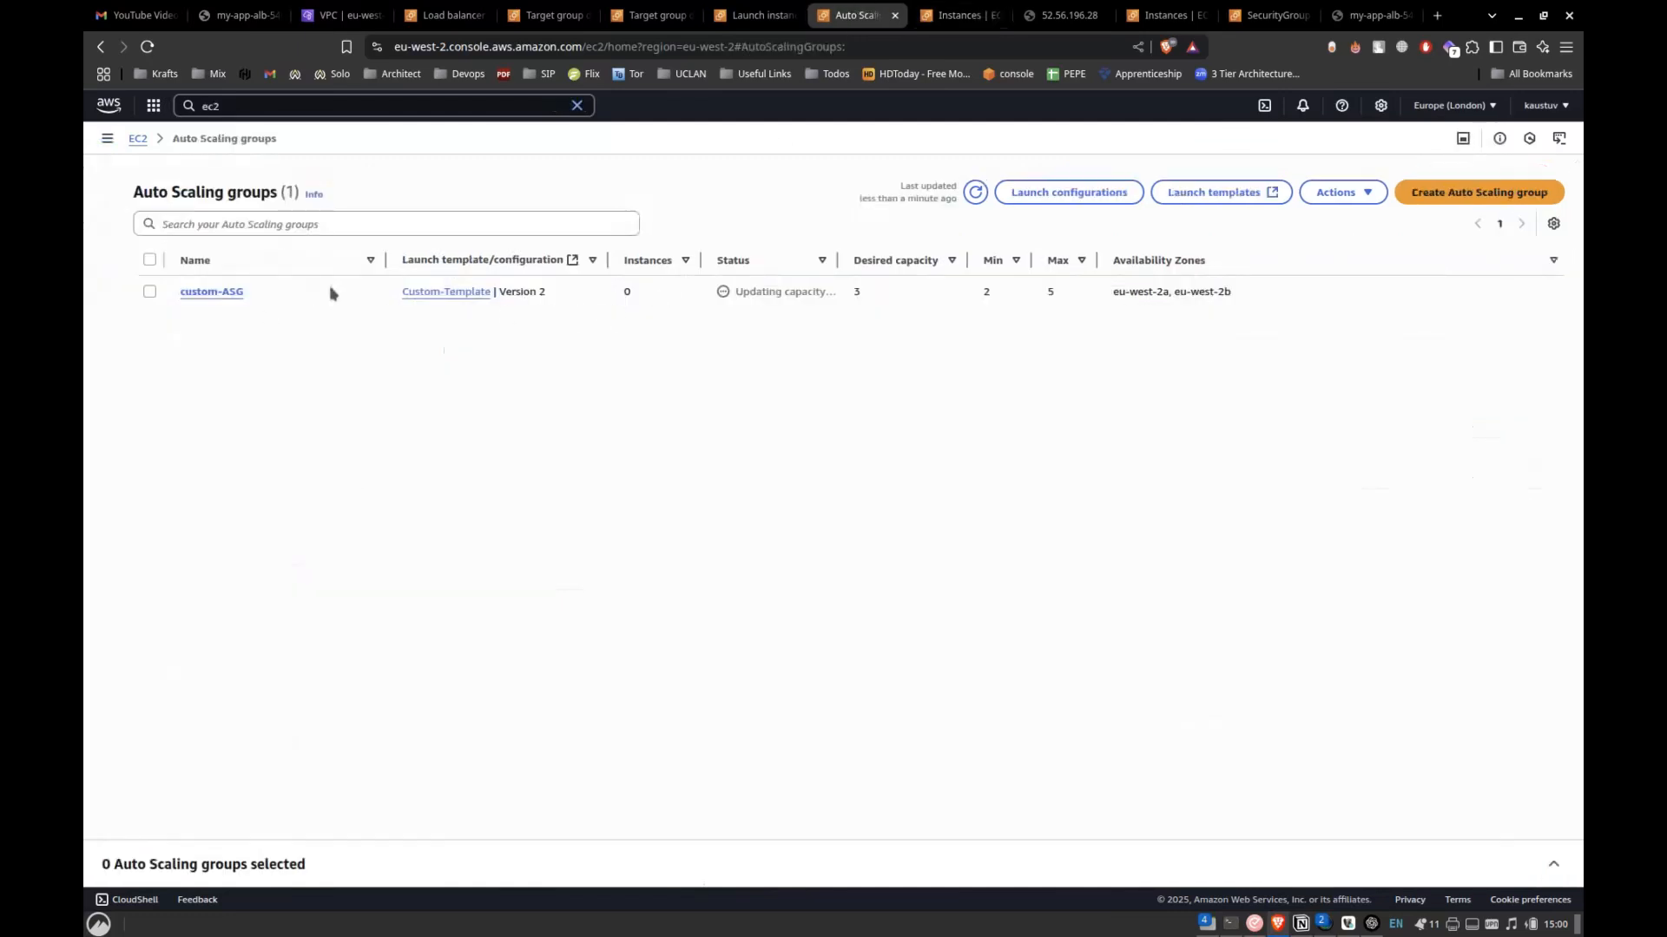
pyautogui.doubleClick(855, 291)
pyautogui.click(890, 295)
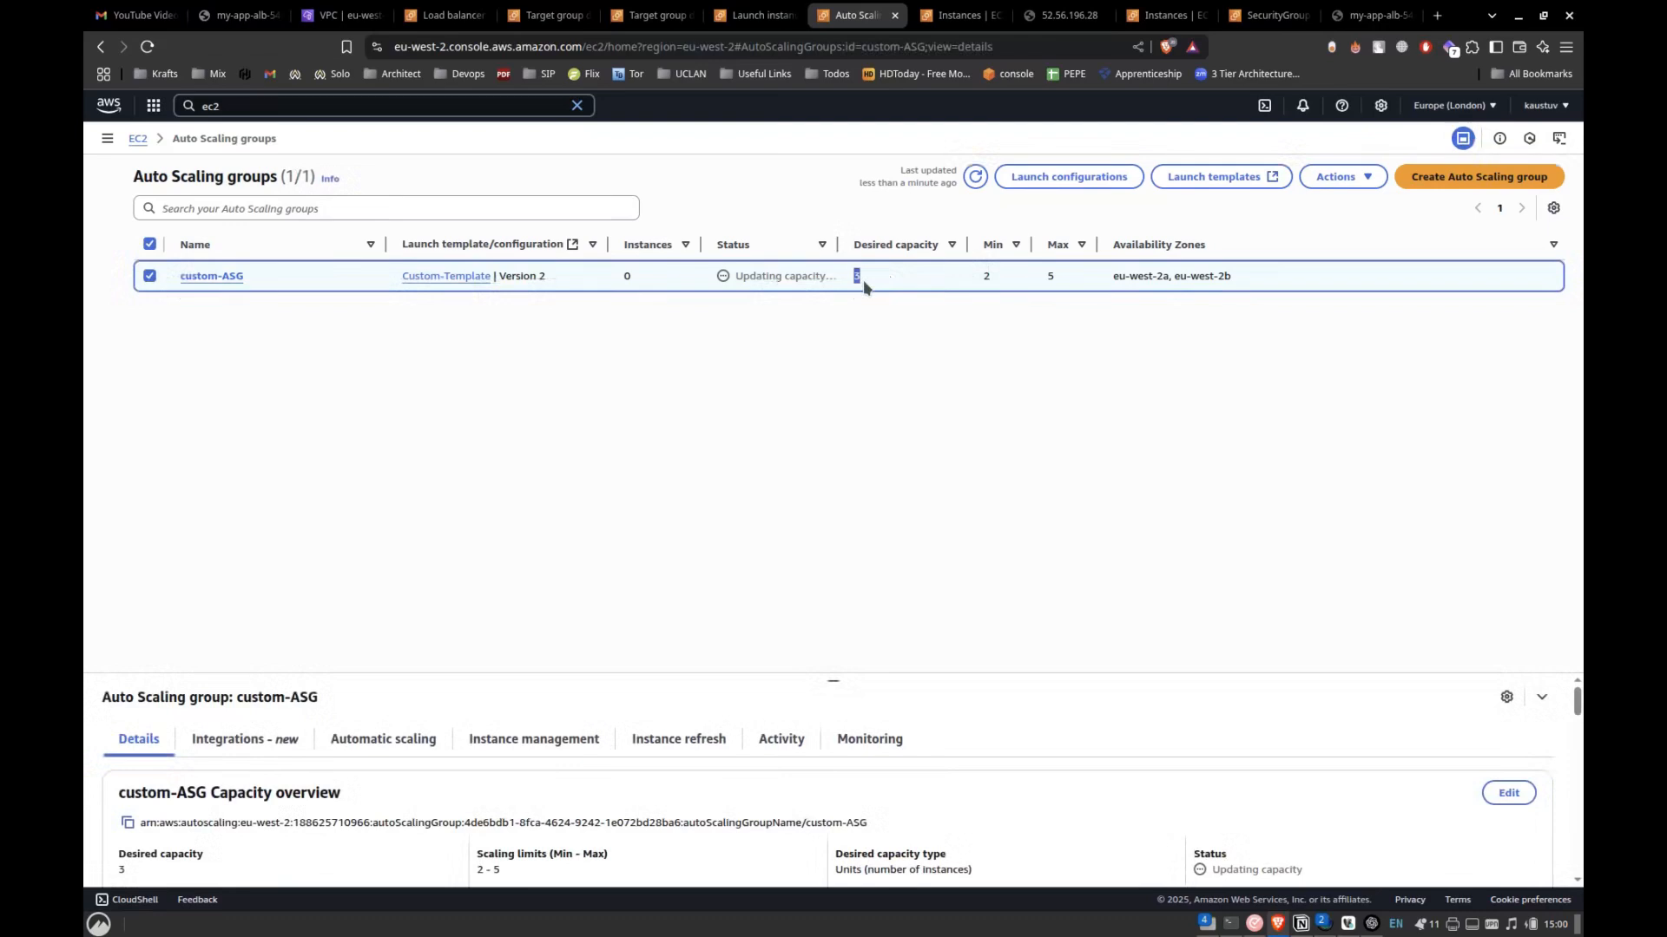
# Open custom-ASG and examine the instance launches recorded in its activity history.
pyautogui.click(227, 278)
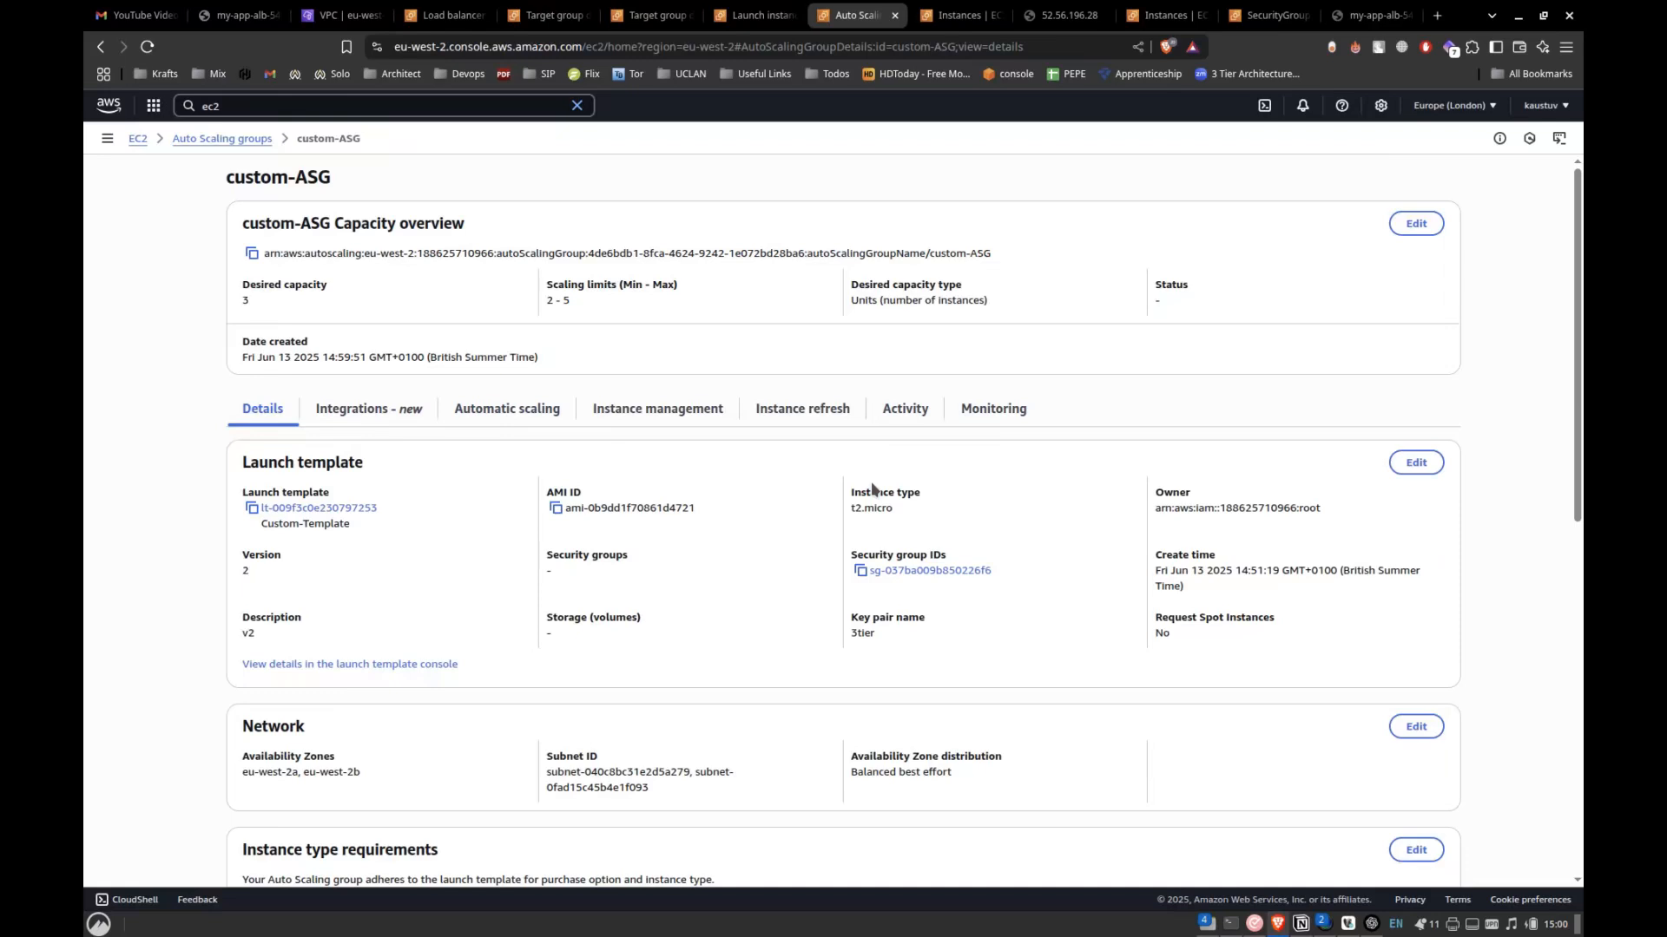
pyautogui.click(907, 412)
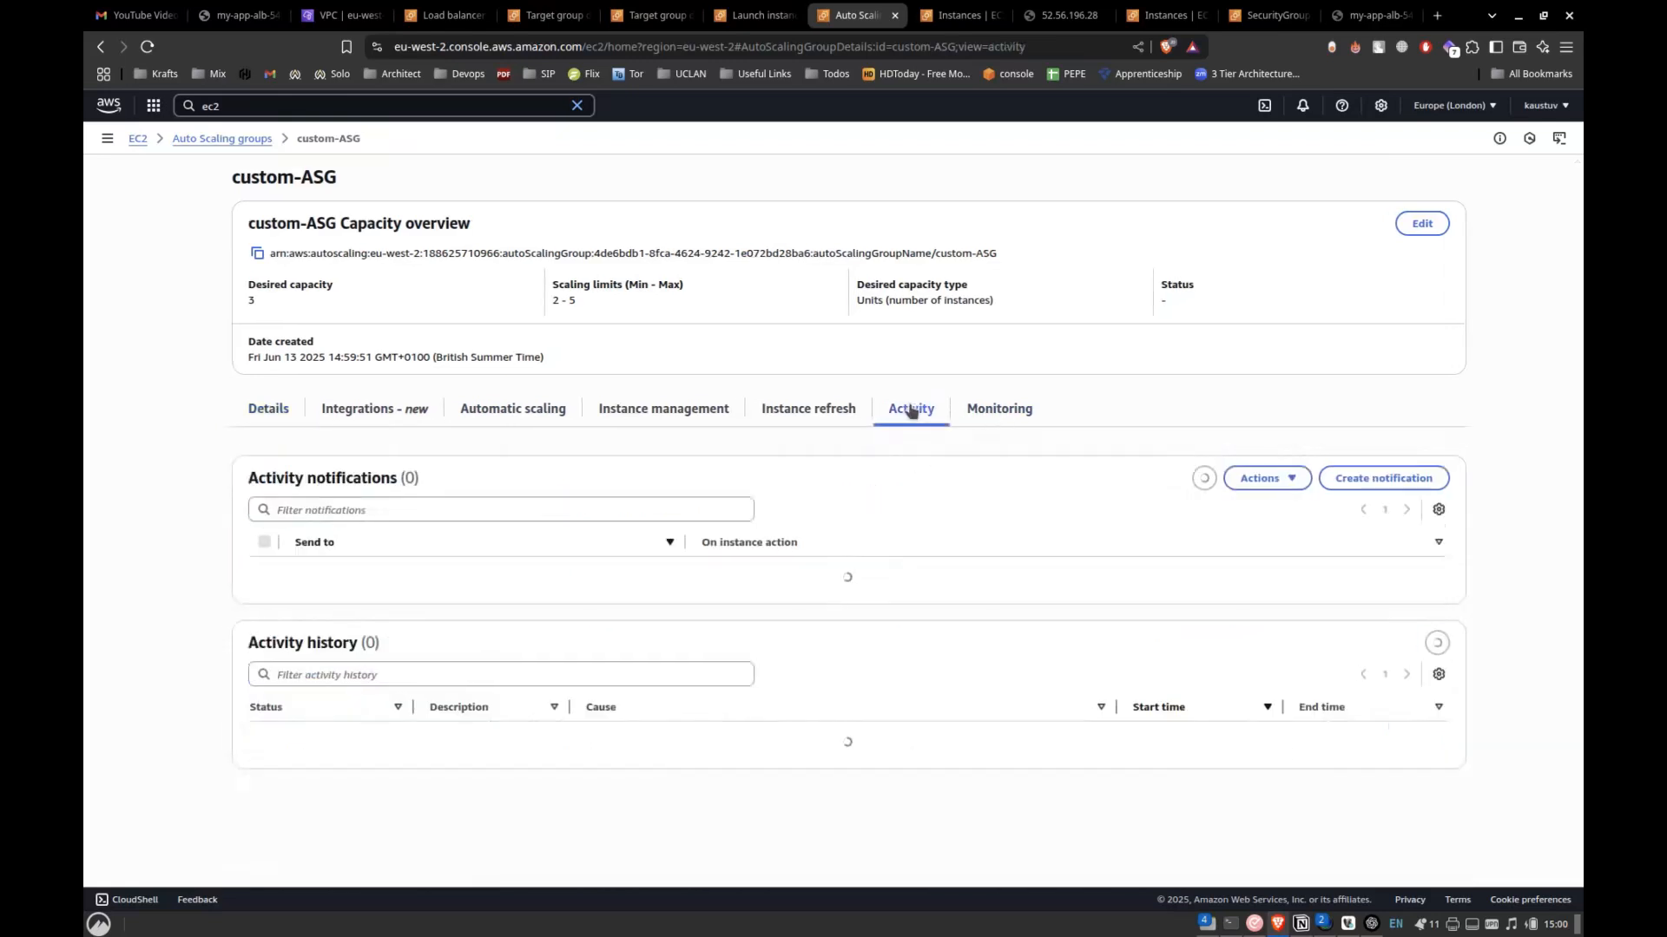
pyautogui.scroll(-2, 704, 599)
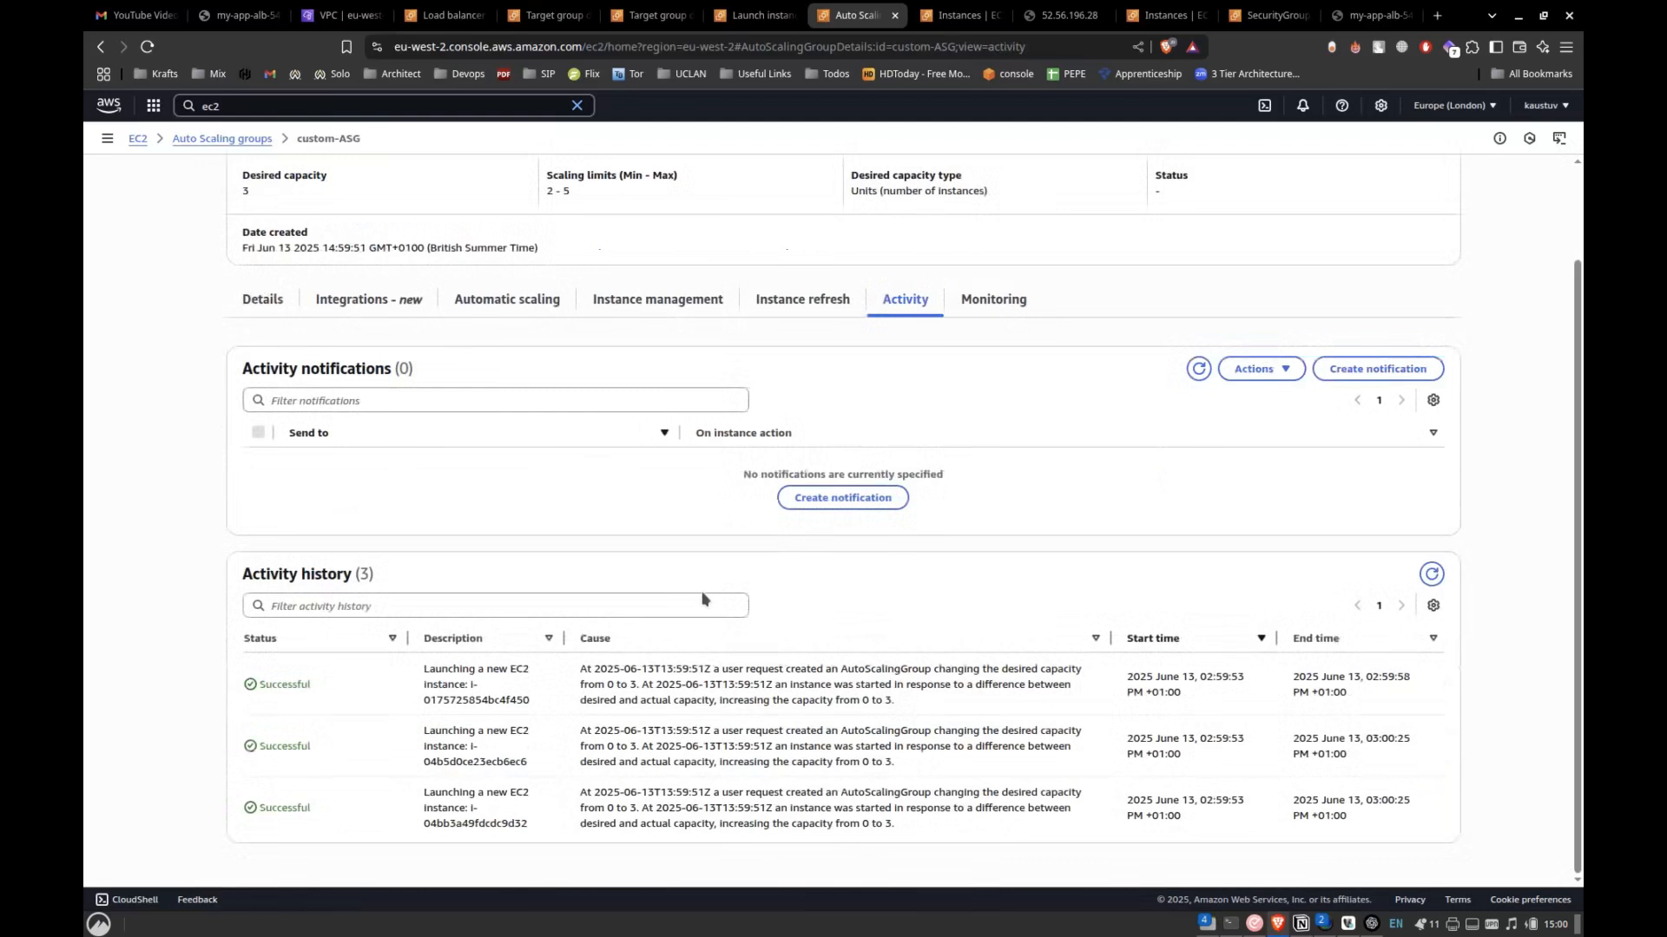
pyautogui.moveTo(393, 811); pyautogui.dragTo(577, 683)
pyautogui.click(576, 682)
# Go back to the EC2 instances list and refresh it to examine the state of the instances launched by custom-ASG.
pyautogui.click(944, 12)
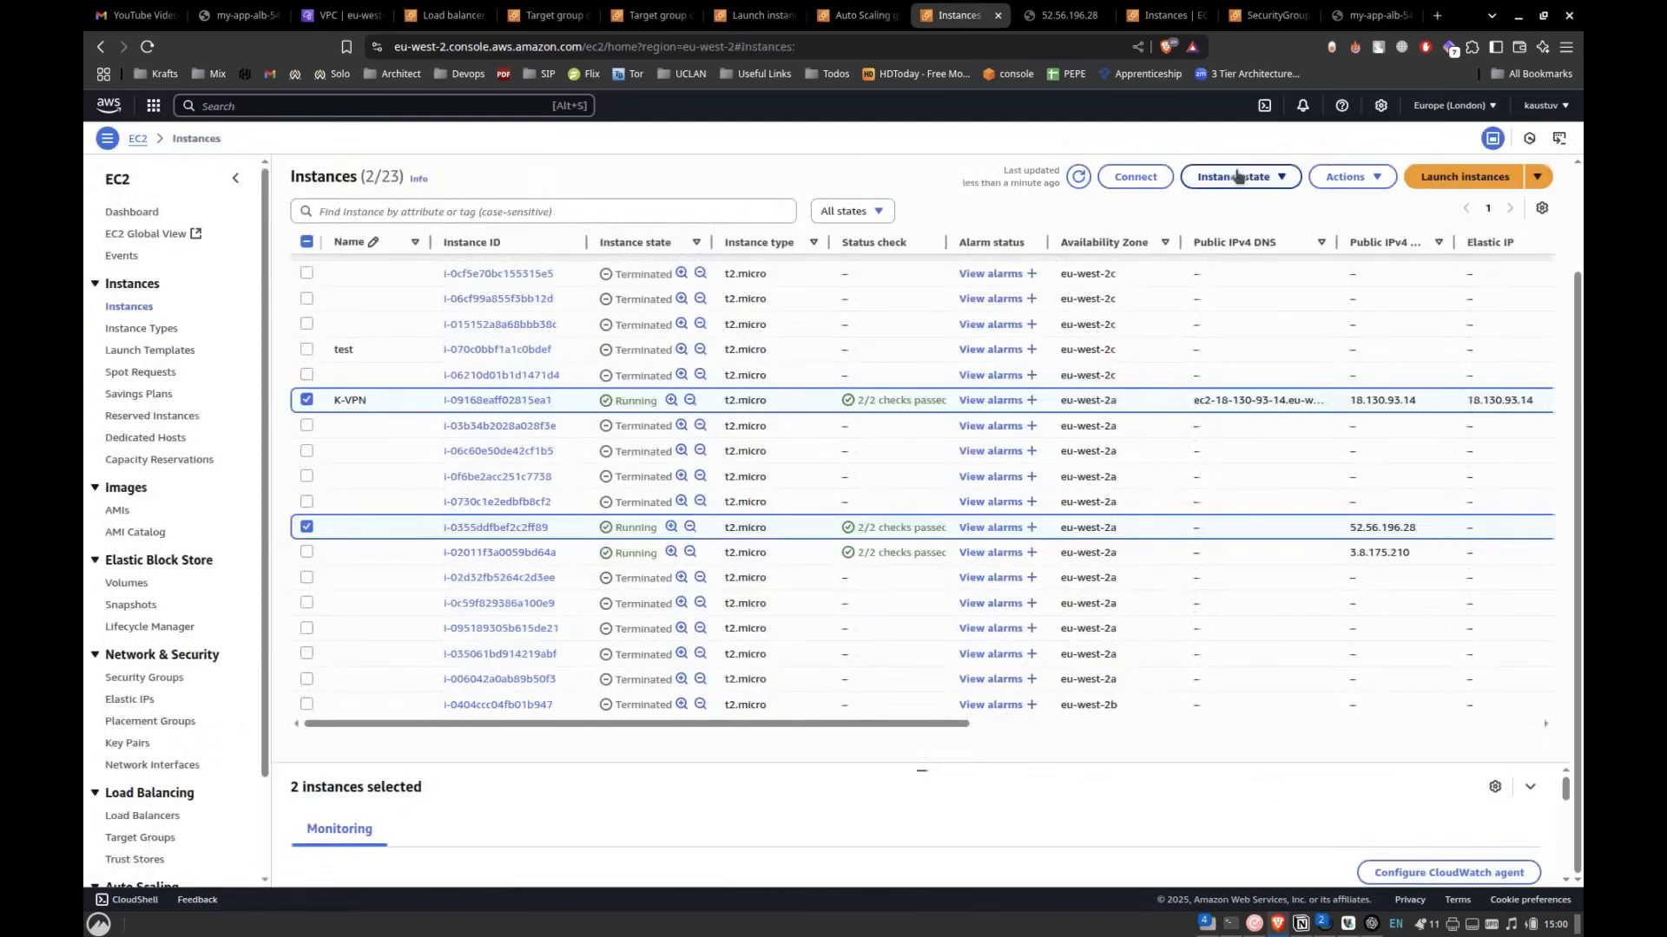
pyautogui.click(1081, 178)
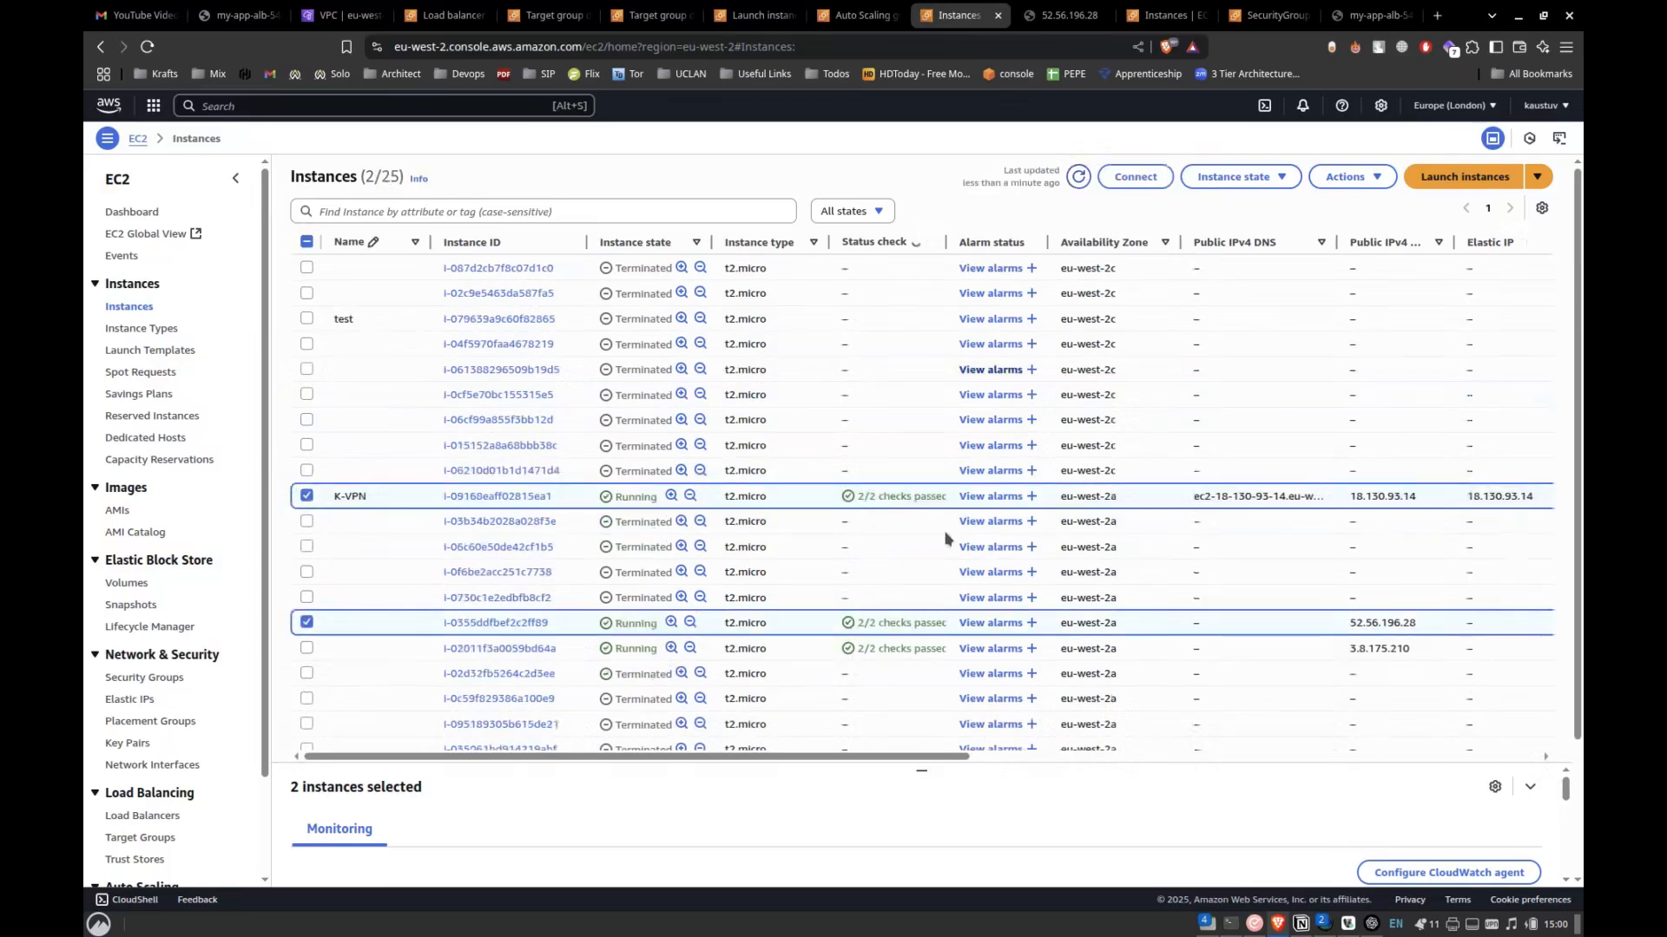
pyautogui.scroll(-3, 946, 529)
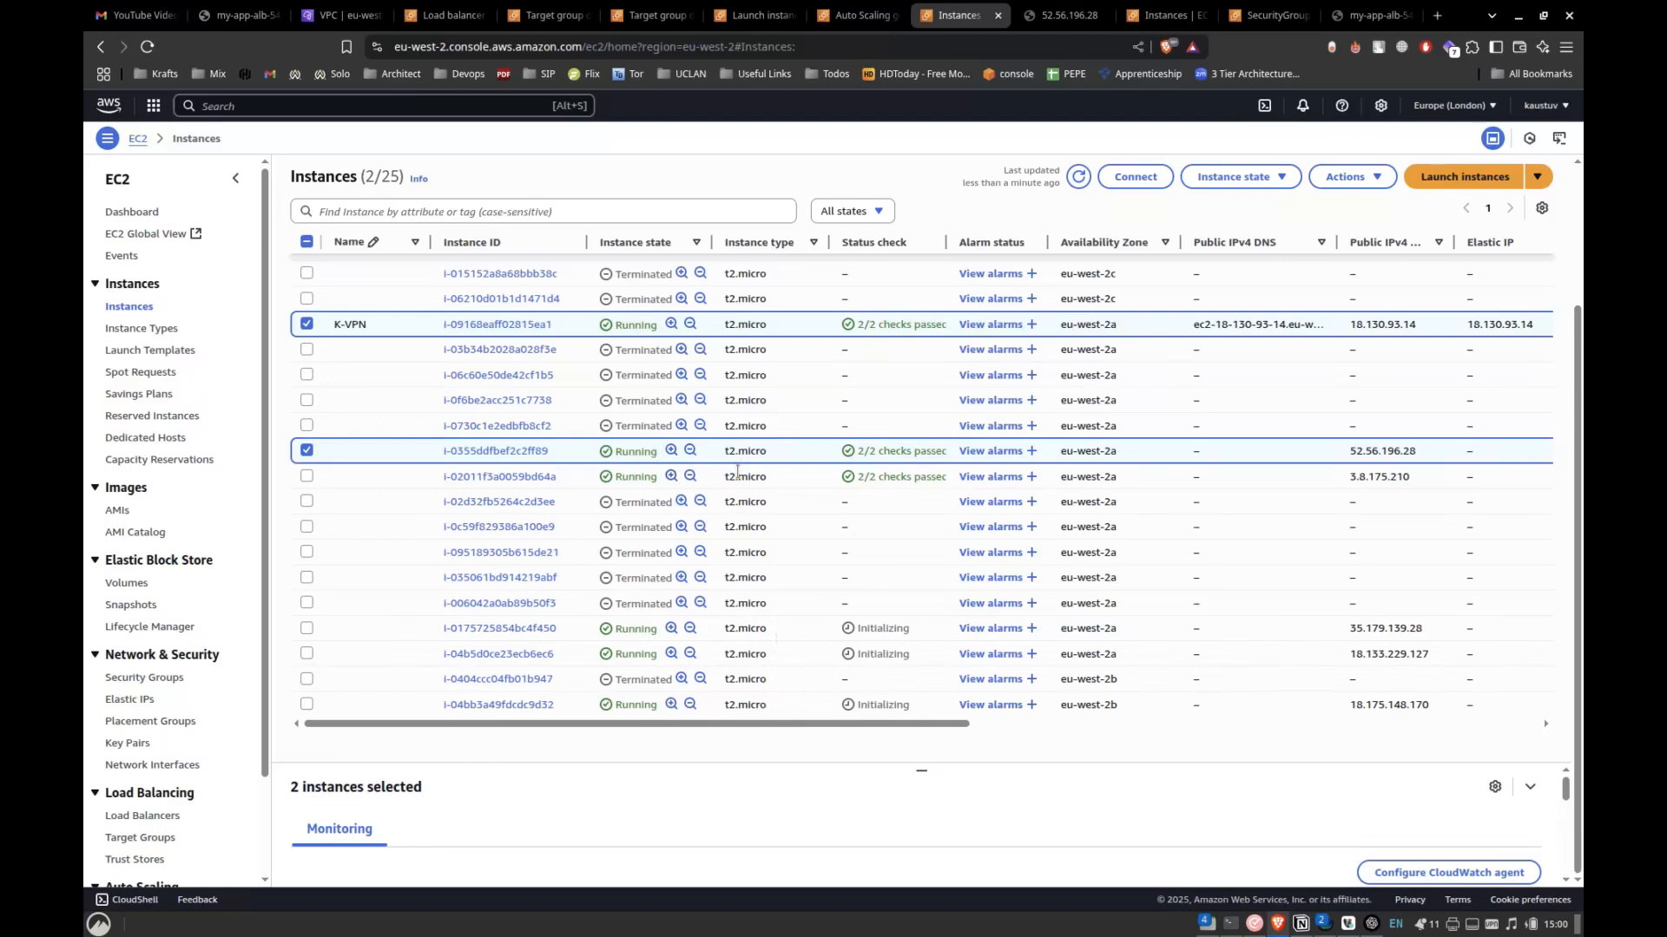
pyautogui.click(1079, 177)
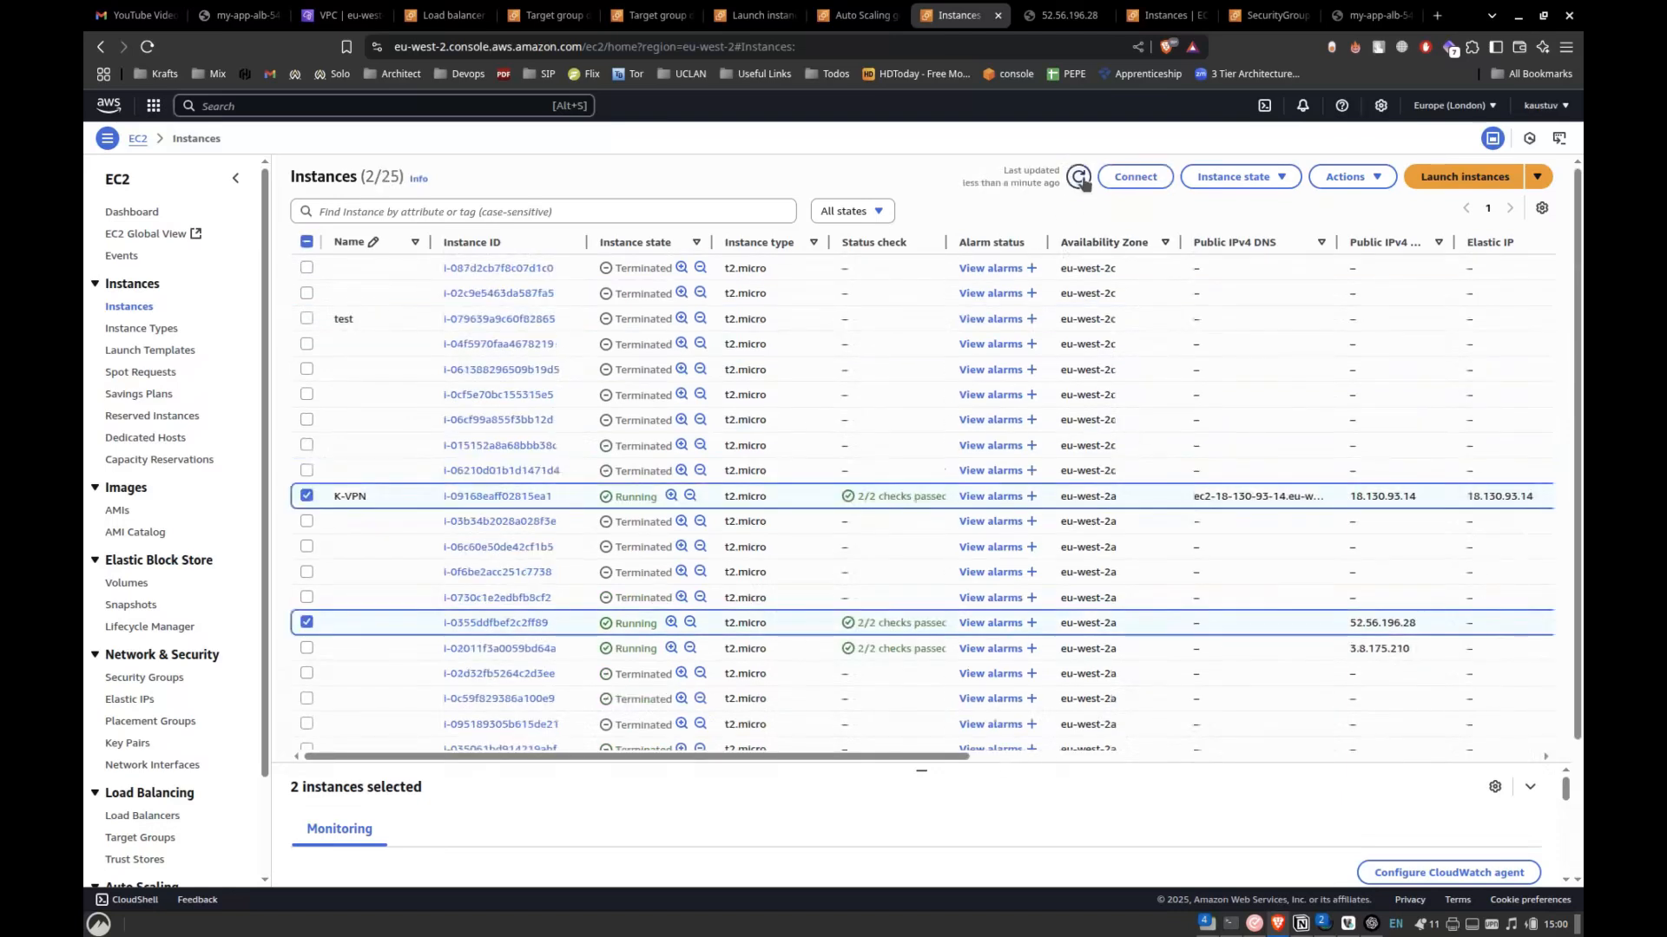
pyautogui.scroll(-2, 916, 512)
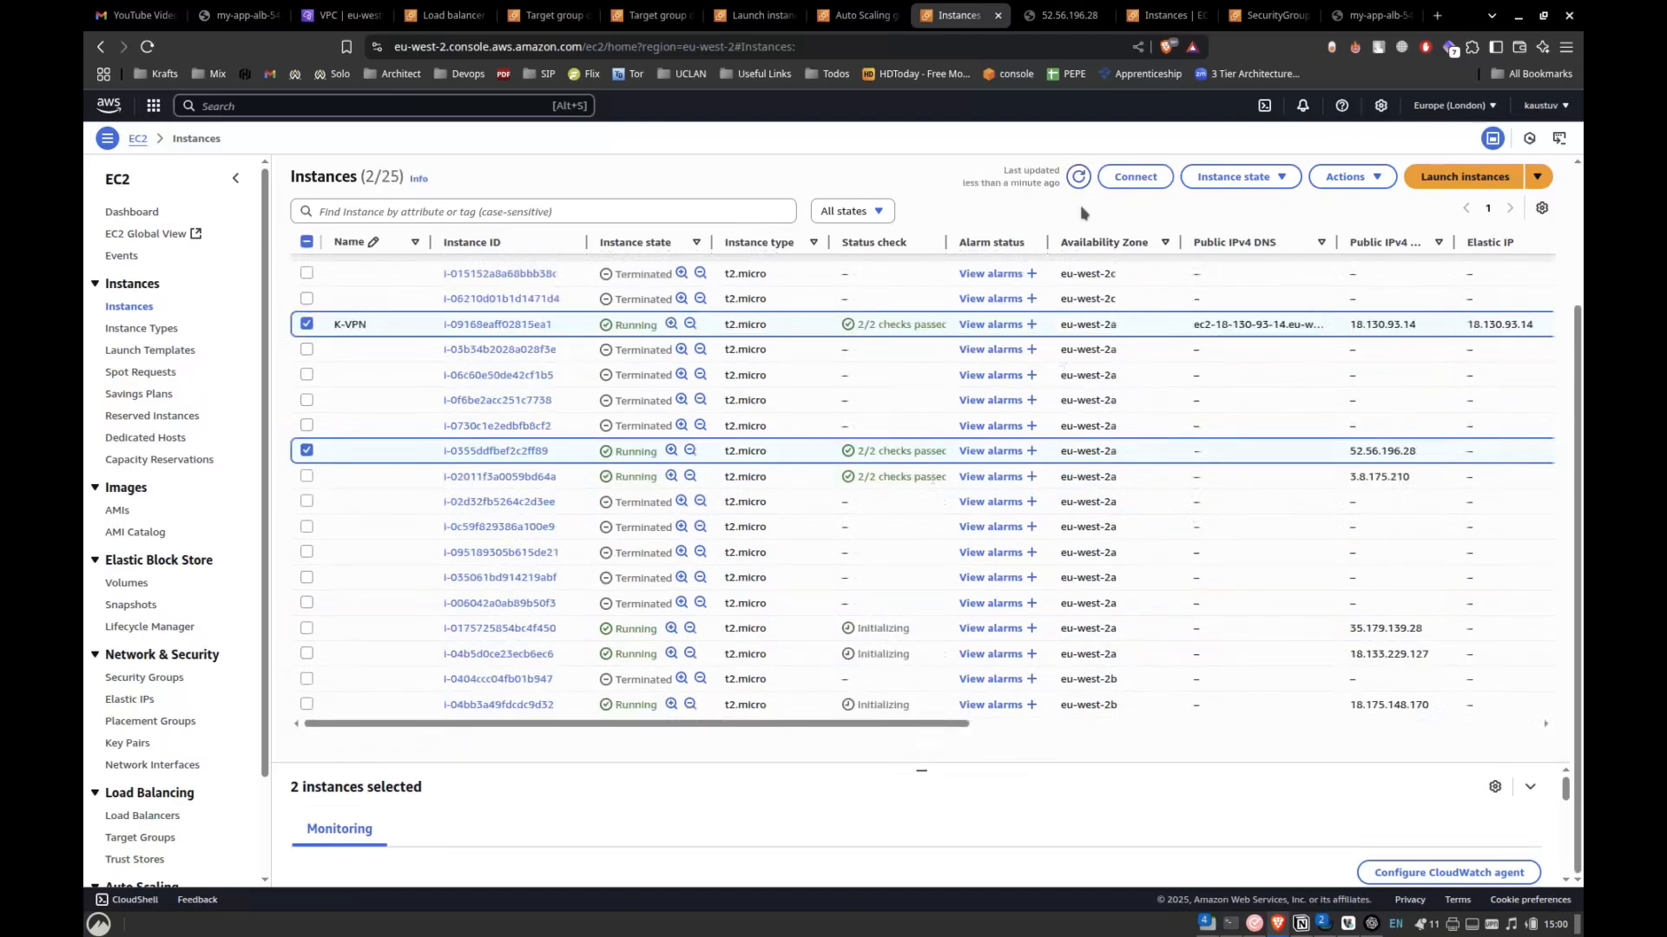
pyautogui.click(1076, 177)
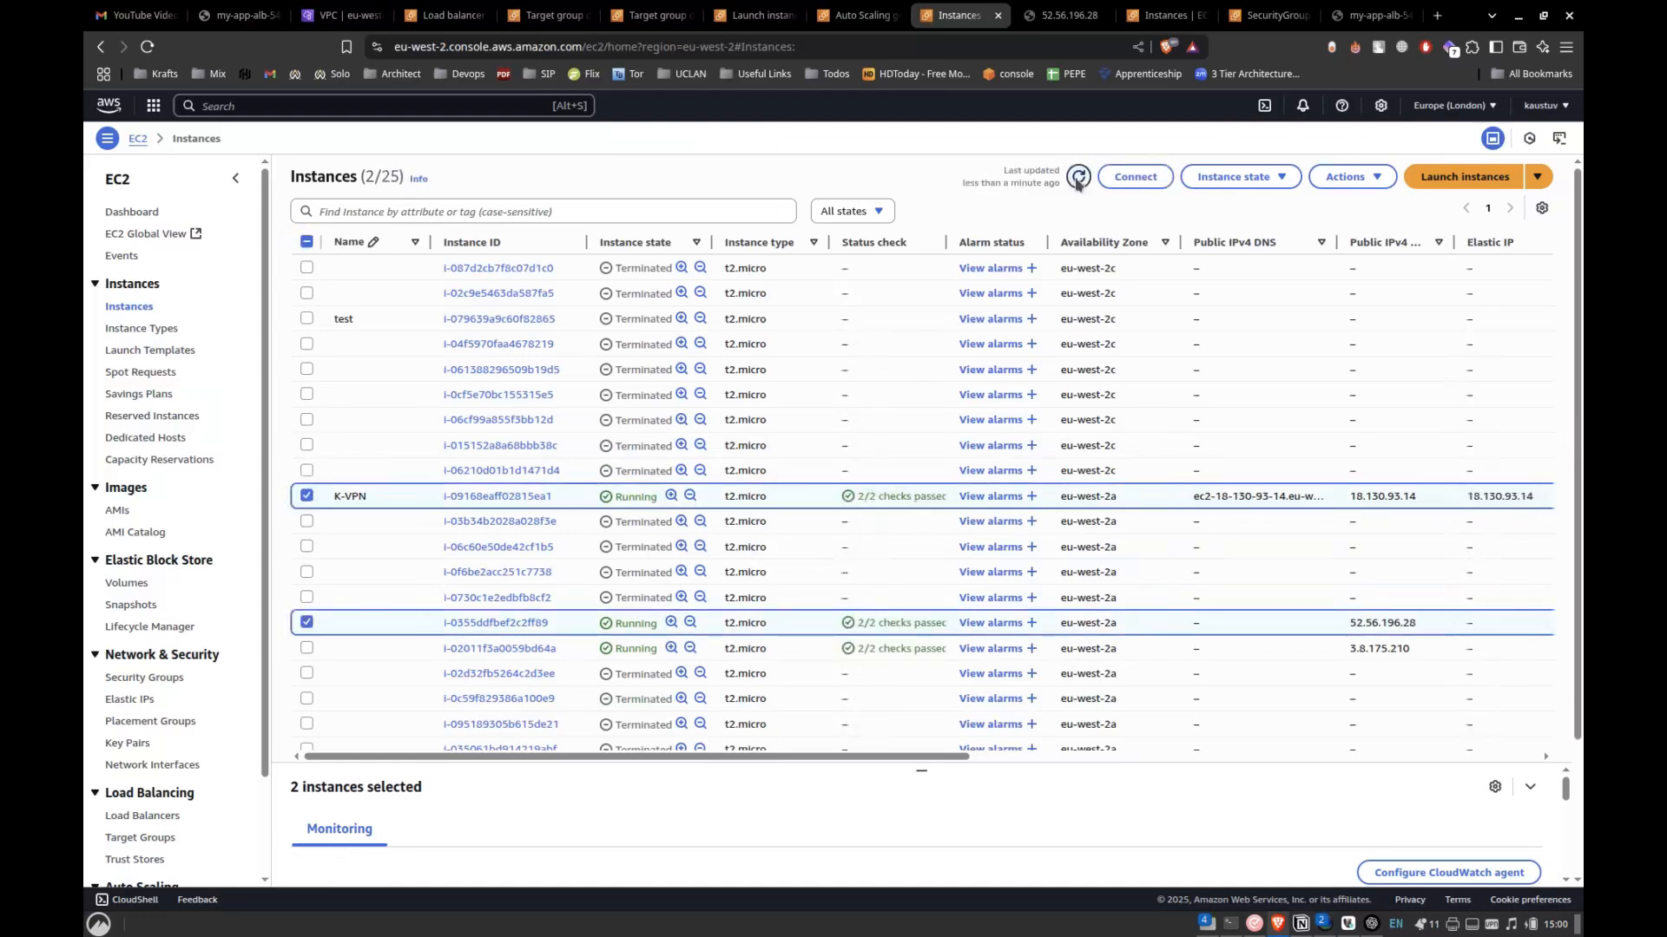
pyautogui.click(1077, 178)
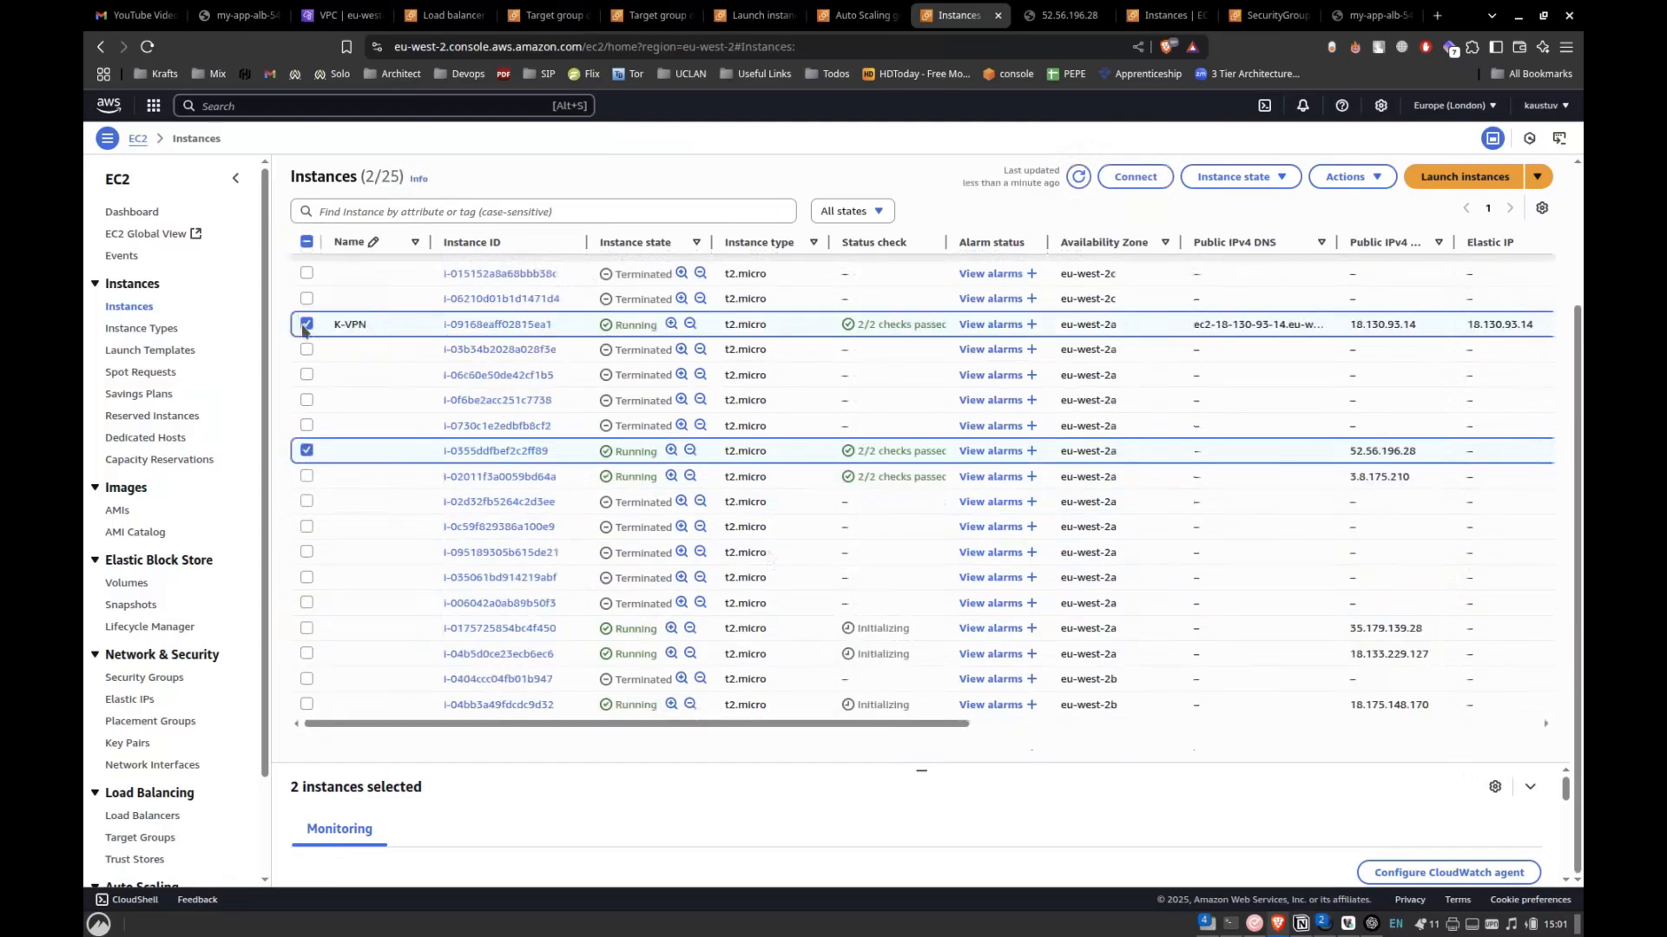
# Deselect K-VPN and the other selected instance, and keep refreshing the list to monitor the new instances' status checks.
pyautogui.click(305, 324)
pyautogui.click(307, 451)
pyautogui.click(1078, 177)
pyautogui.click(1078, 177)
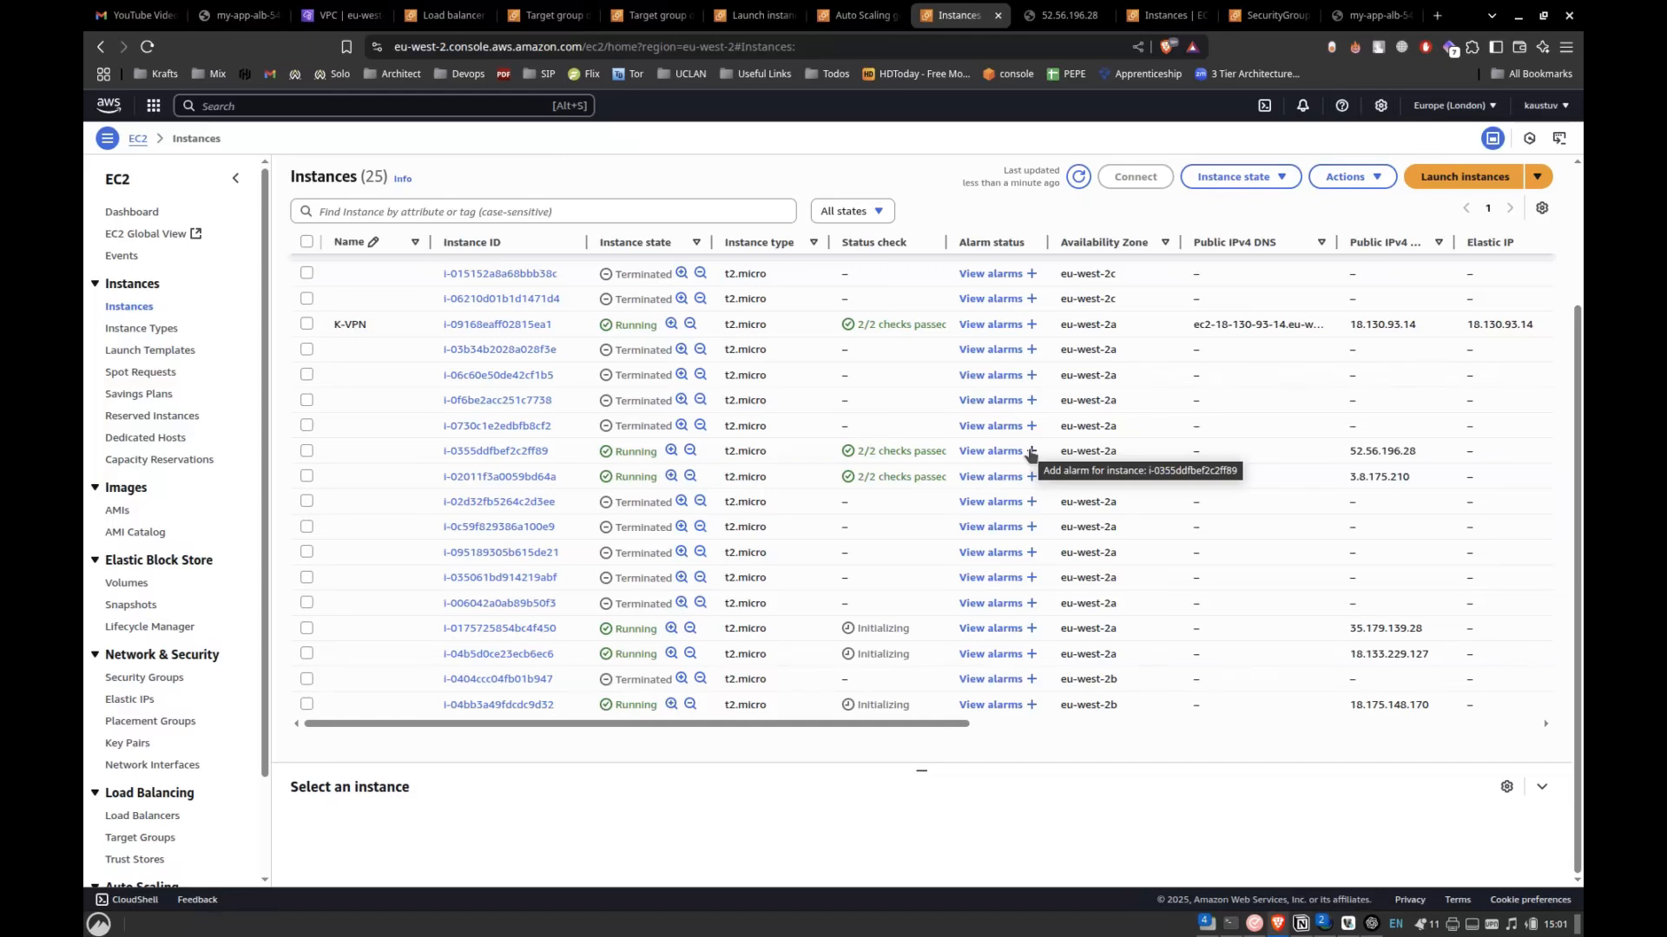
pyautogui.click(1078, 178)
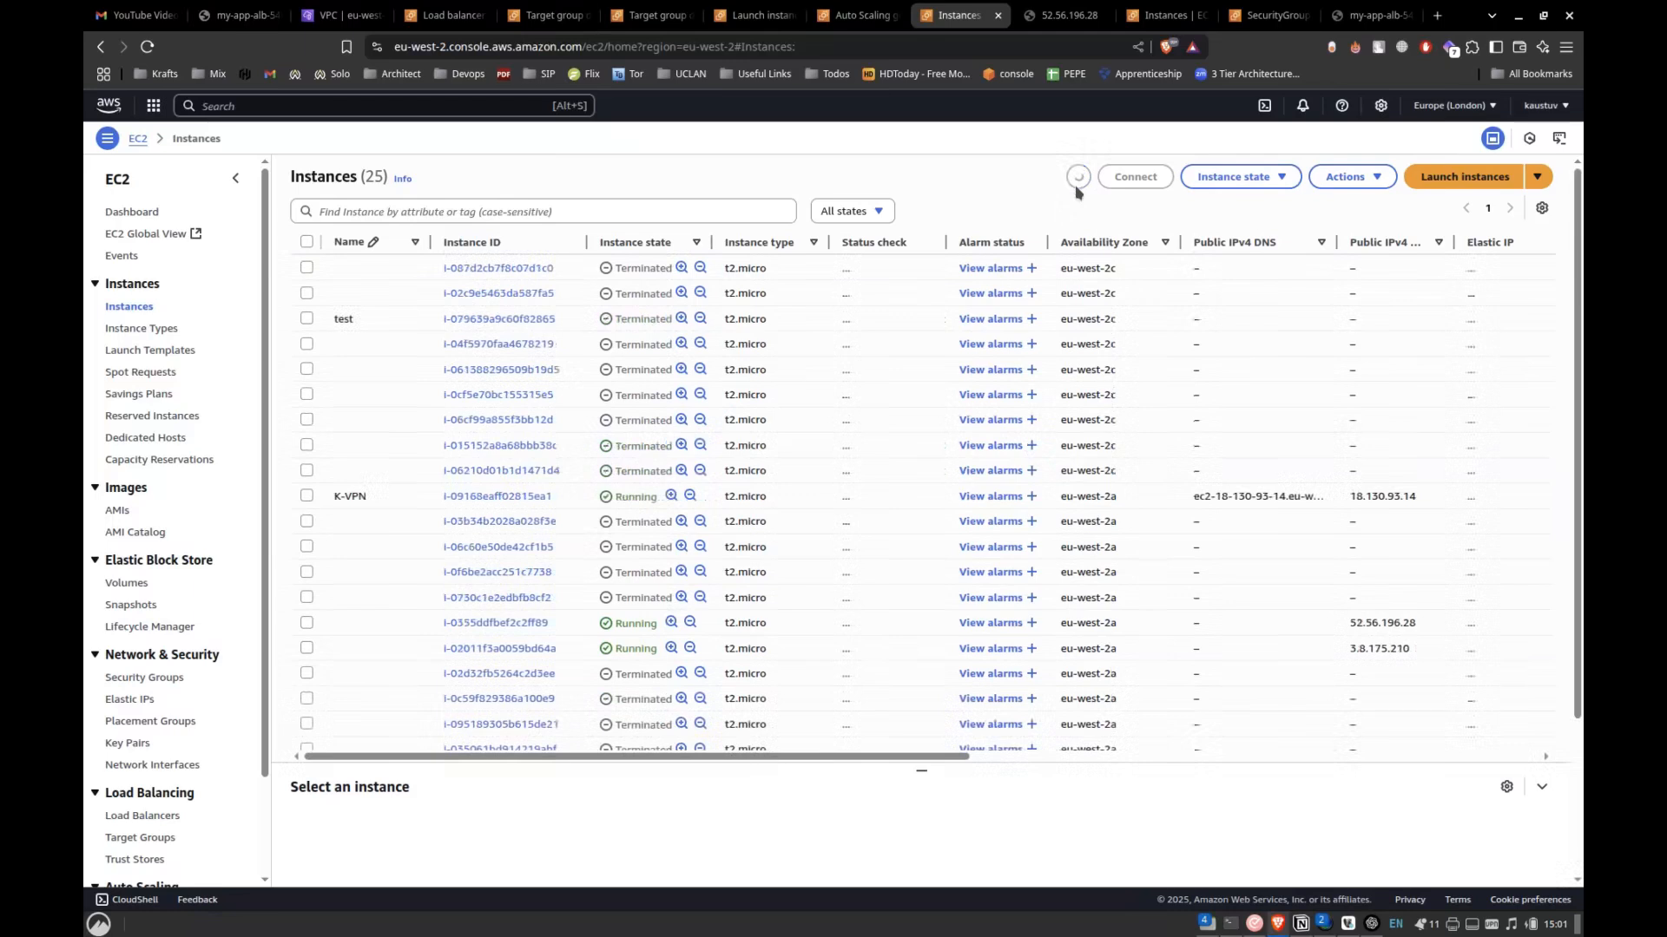
pyautogui.scroll(-3, 1044, 287)
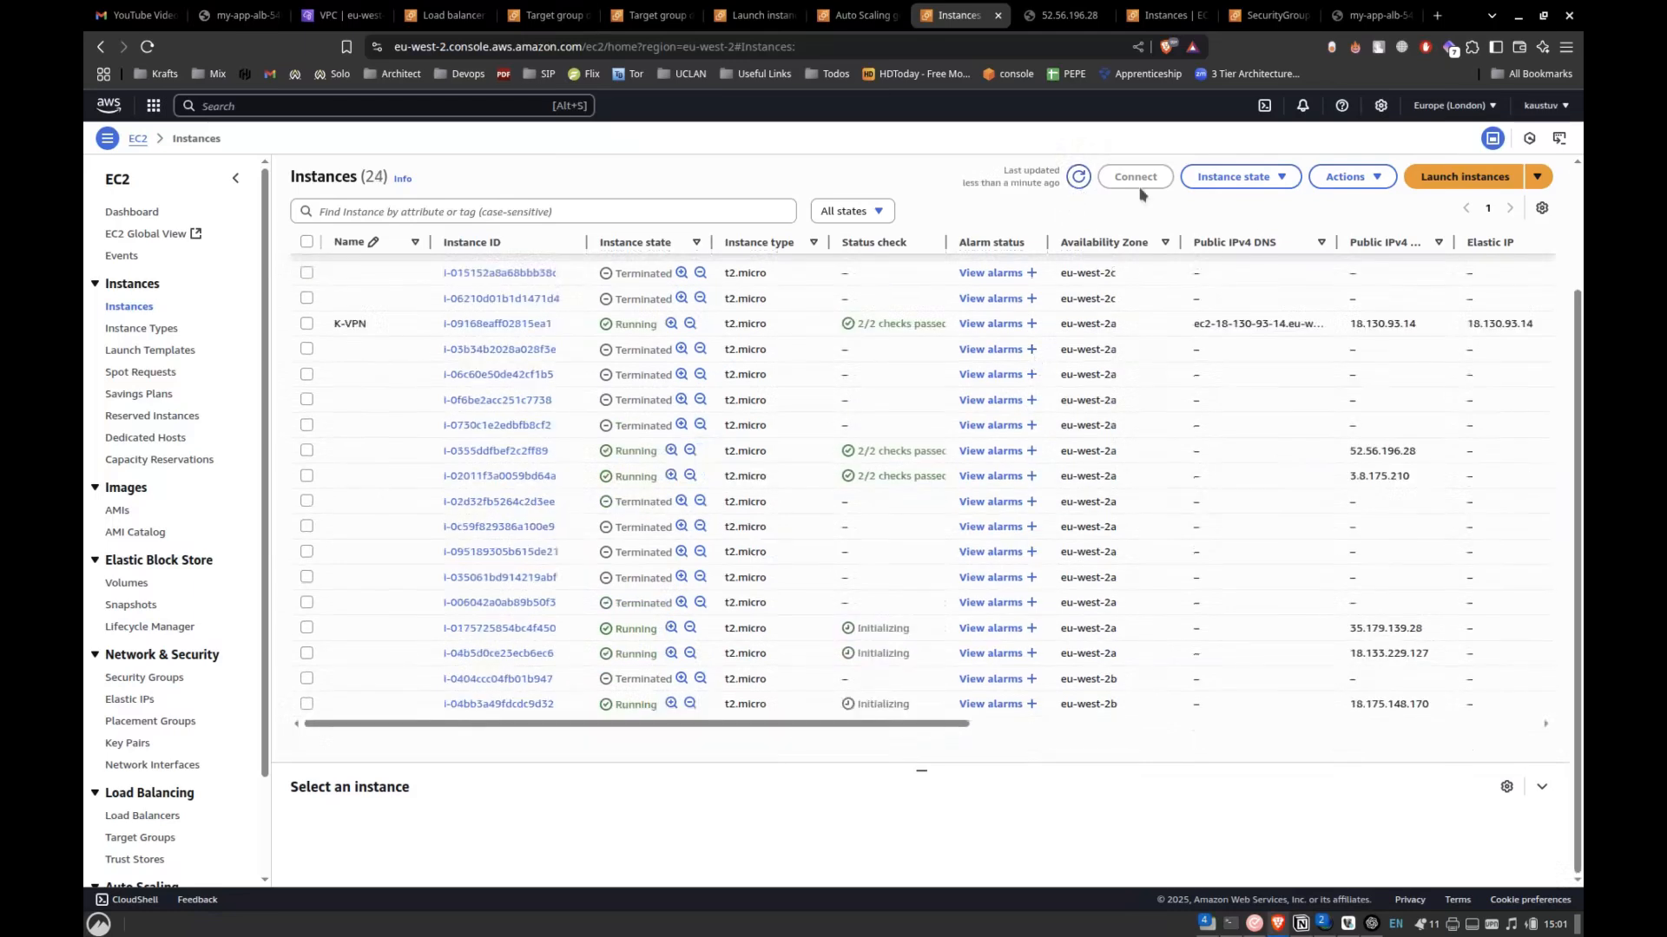
pyautogui.click(1076, 178)
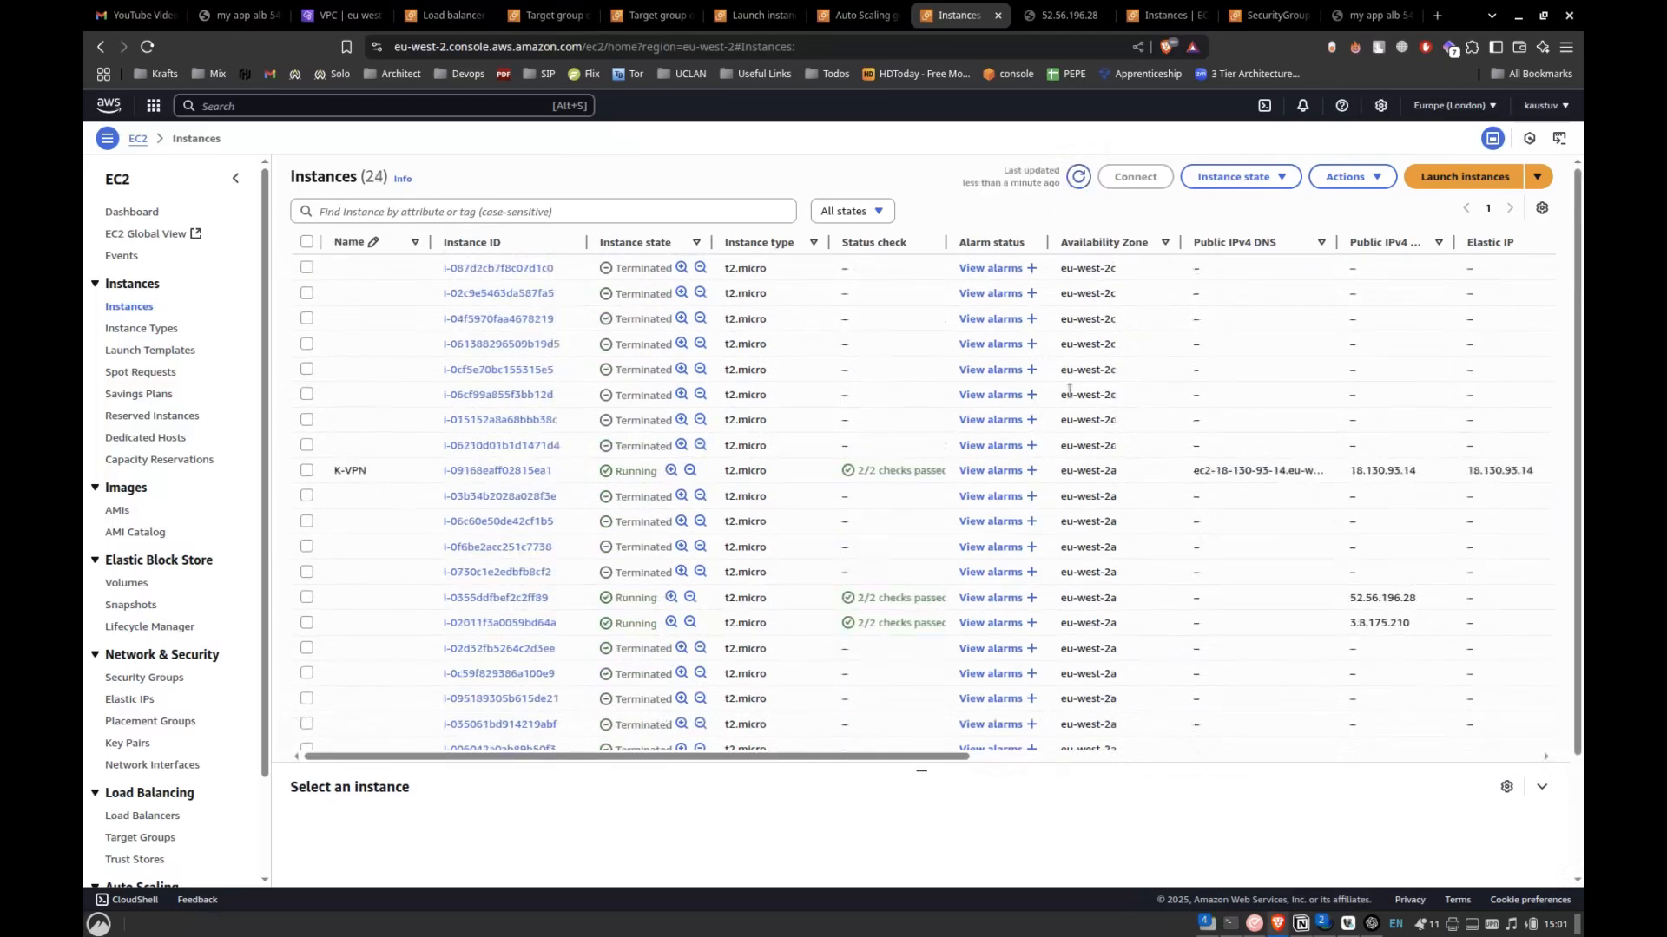
pyautogui.click(1078, 177)
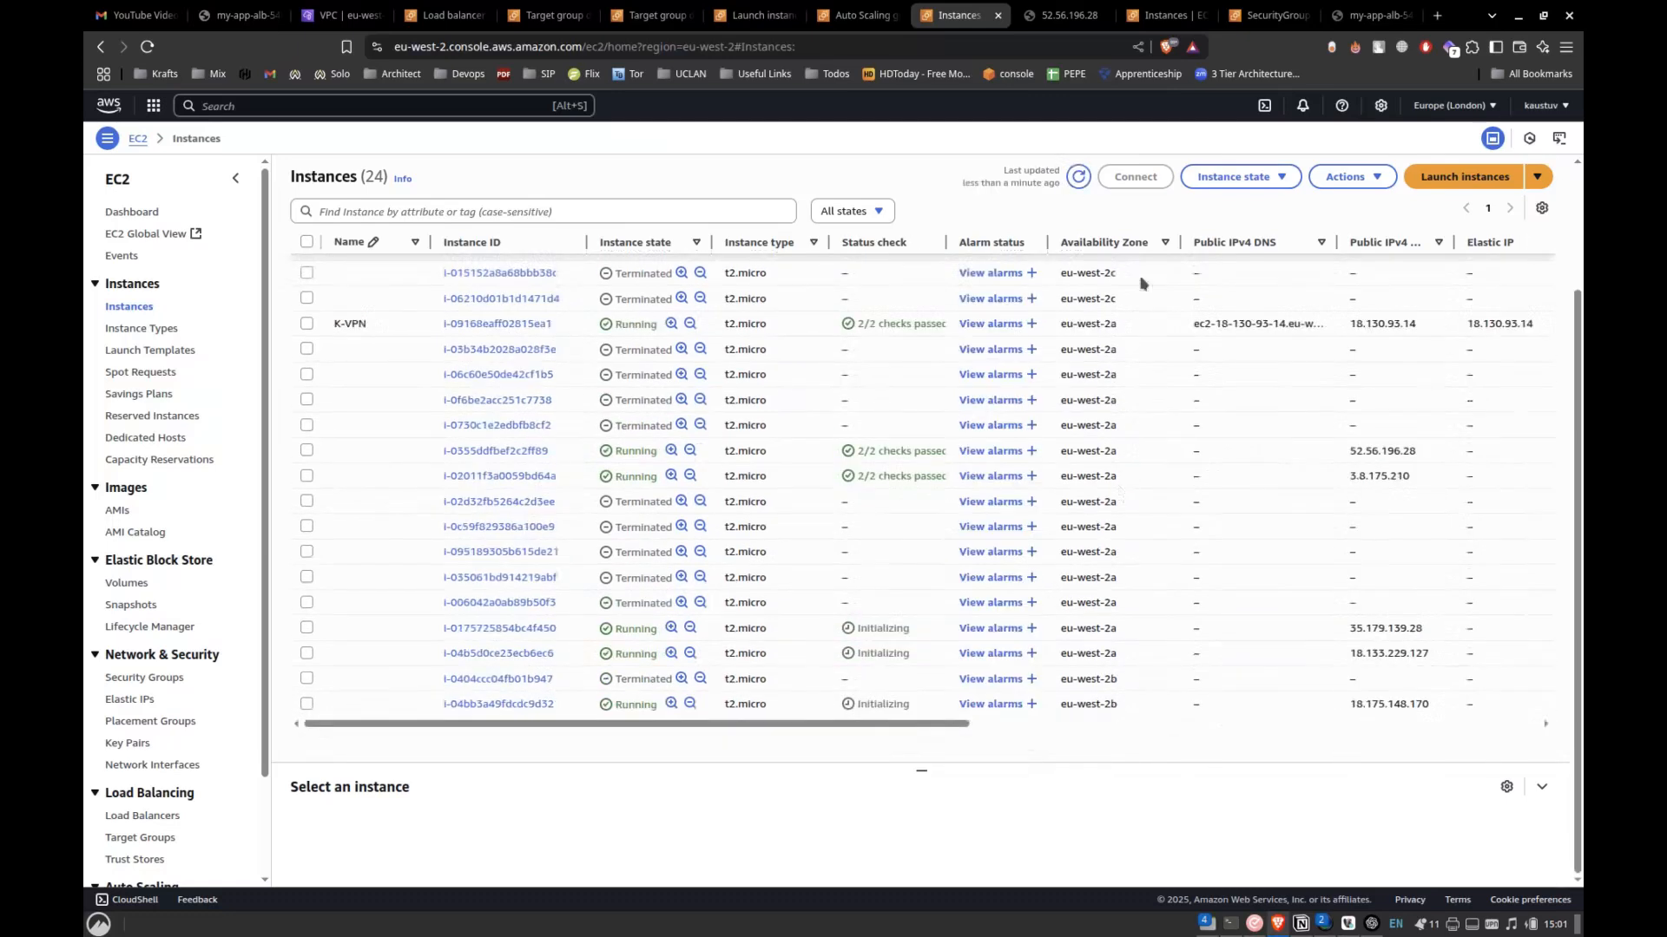
pyautogui.click(1076, 177)
pyautogui.scroll(-3, 954, 649)
# Move the Instances page into its own window and place it side by side with the load balancer's my-app-alb page.
pyautogui.moveTo(957, 15); pyautogui.dragTo(1567, 124)
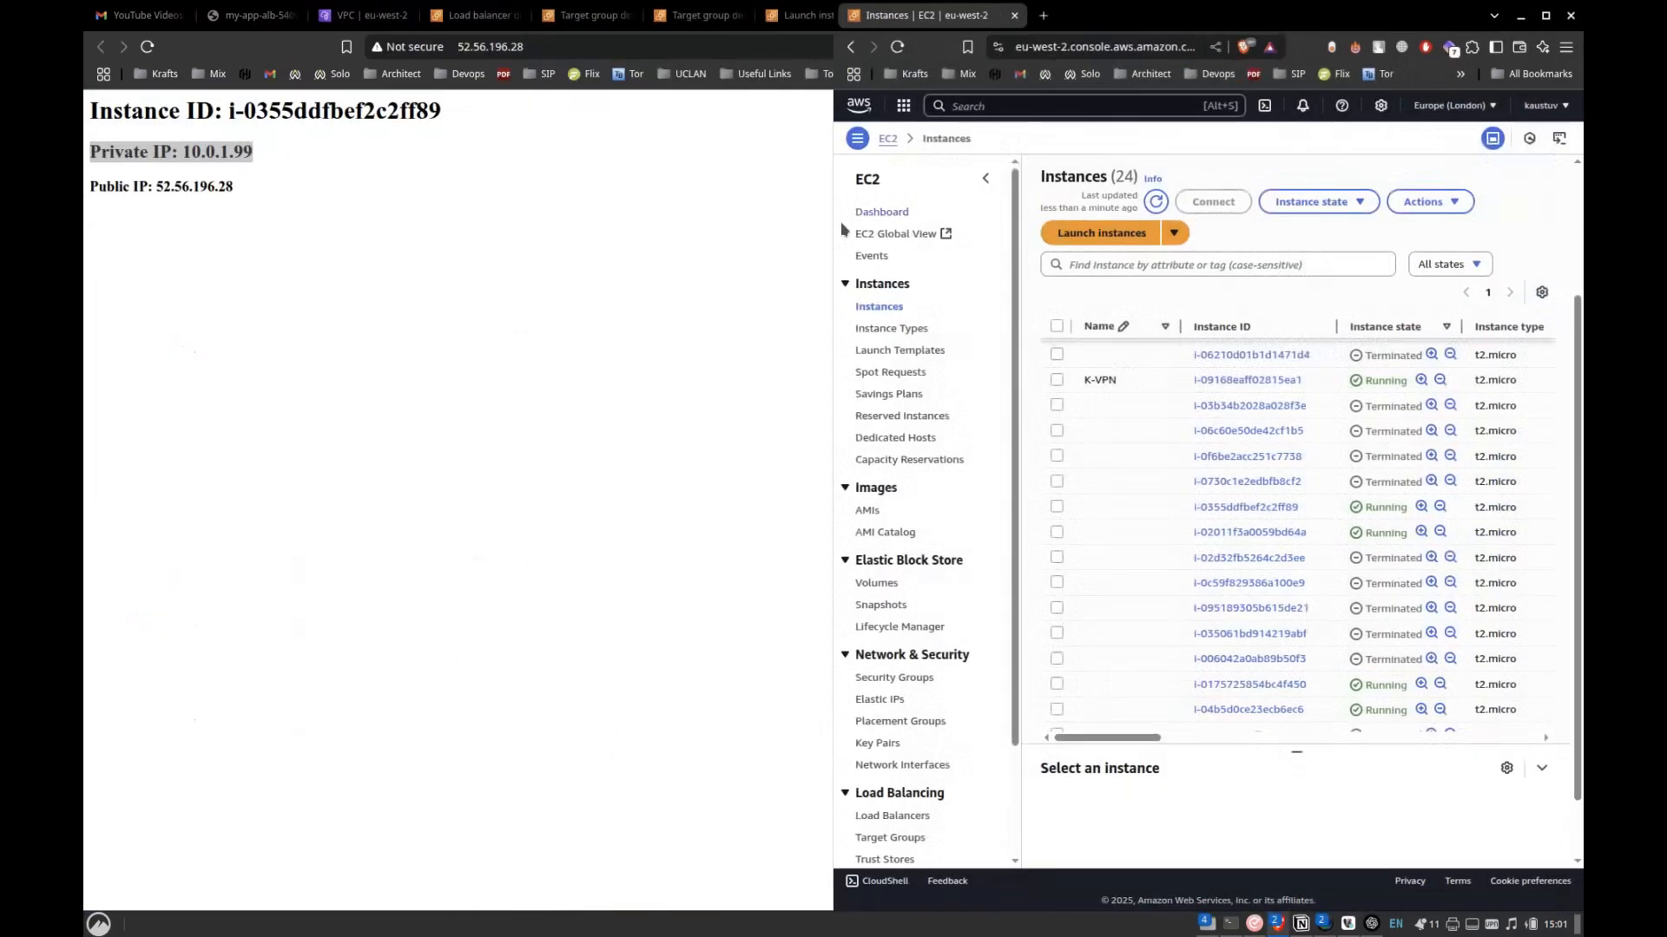
pyautogui.click(786, 236)
pyautogui.click(1364, 14)
pyautogui.moveTo(1462, 17); pyautogui.dragTo(84, 523)
# Reload the my-app-alb page repeatedly to see which instances the load balancer routes requests to.
pyautogui.click(150, 48)
pyautogui.click(152, 52)
pyautogui.click(152, 52)
pyautogui.click(153, 52)
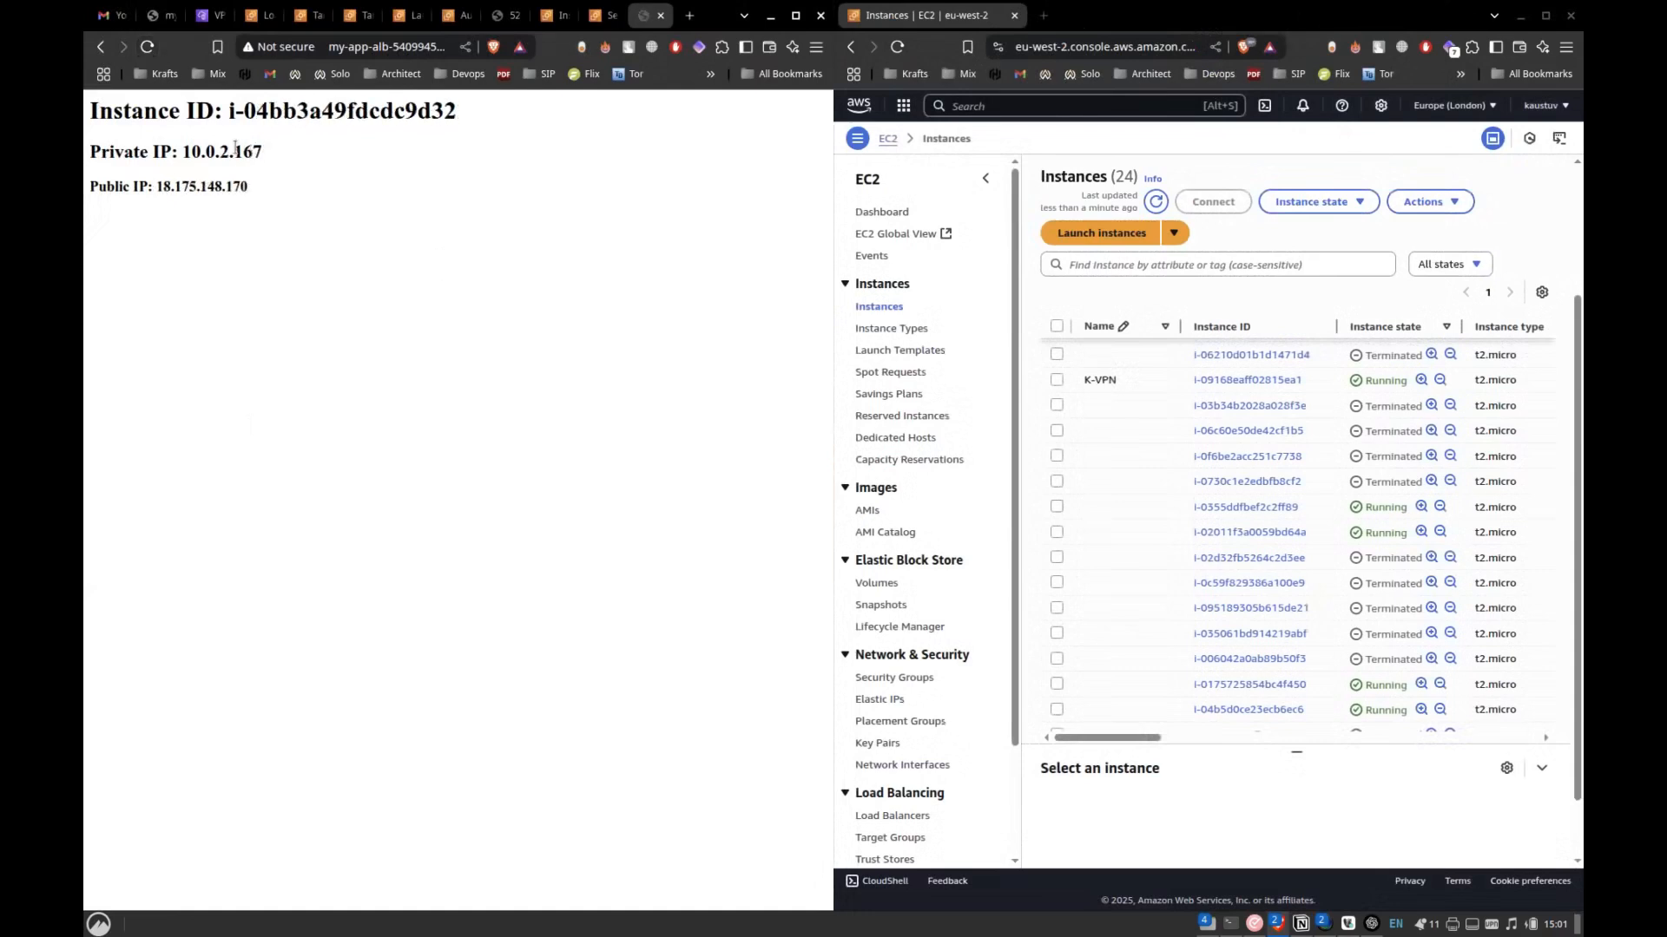
pyautogui.click(149, 50)
pyautogui.click(149, 50)
pyautogui.click(149, 50)
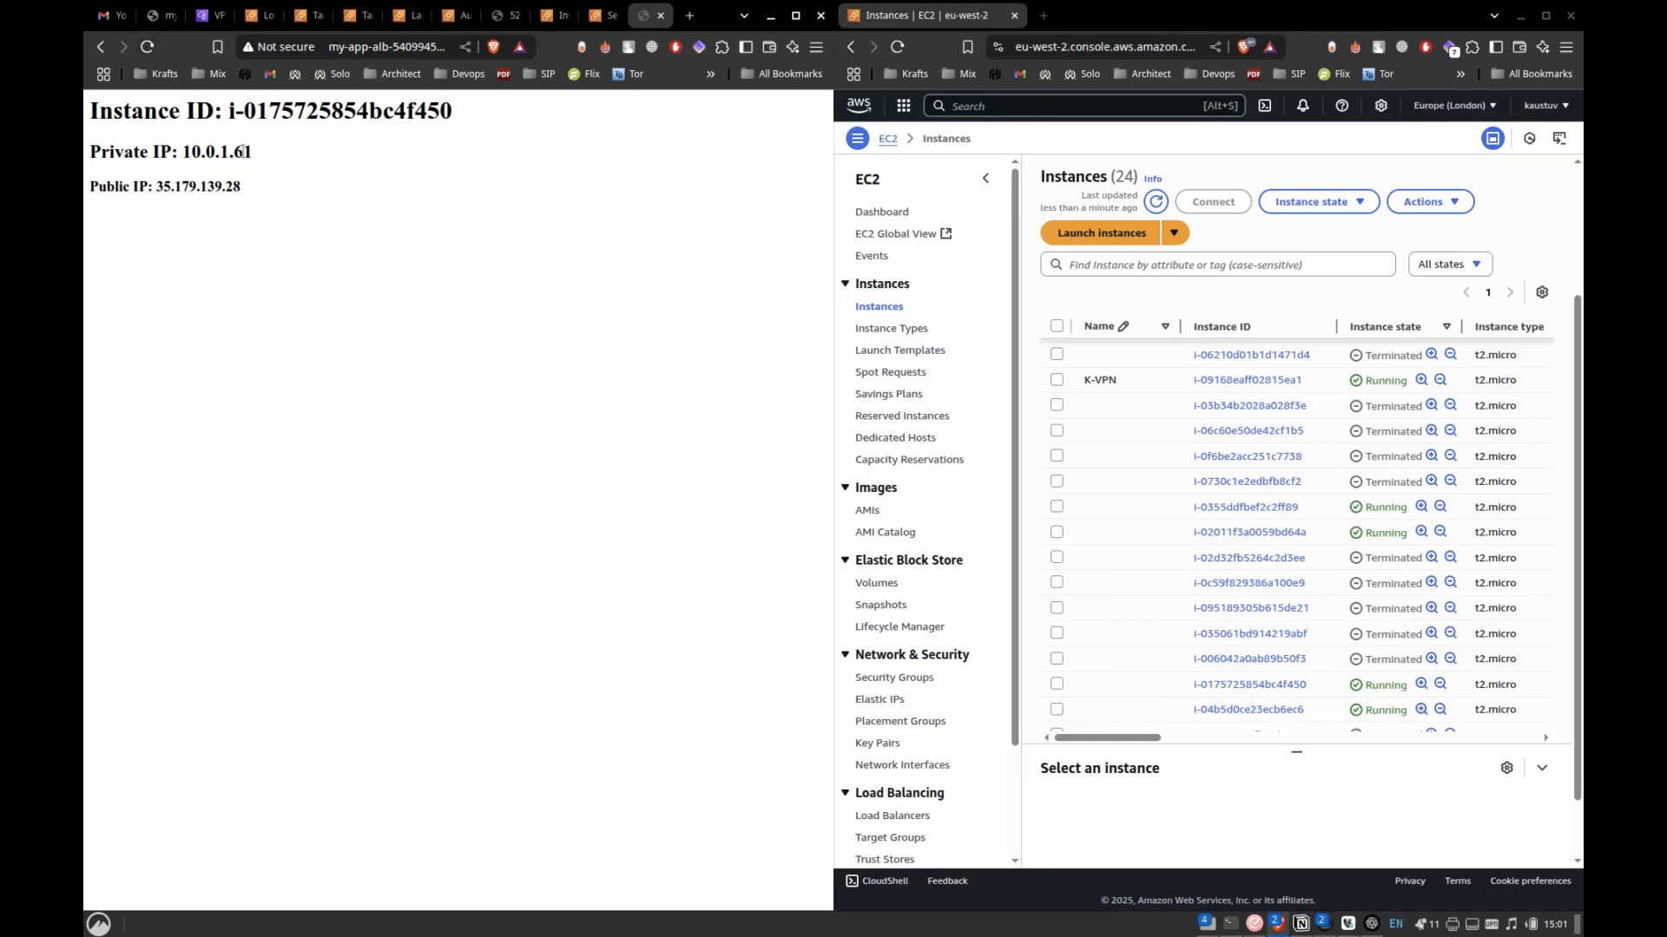
pyautogui.click(149, 51)
pyautogui.click(149, 50)
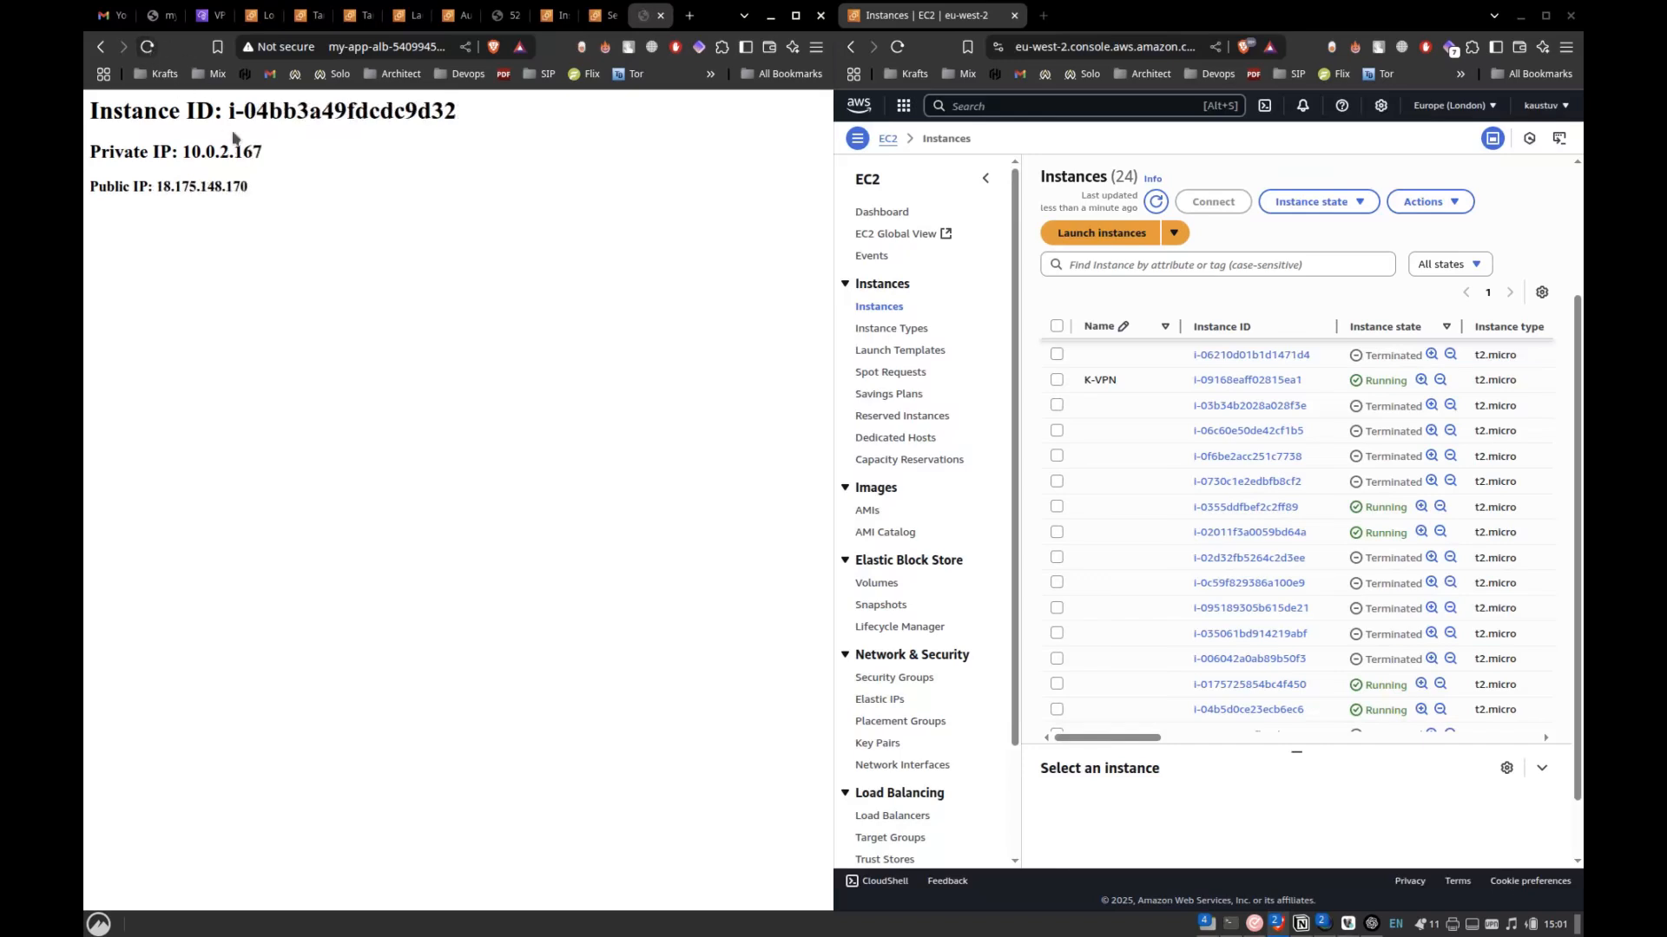
# Examine the subnet part of the served instance's private IP, and reload the my-app-alb page to compare other instances.
pyautogui.moveTo(218, 159); pyautogui.dragTo(229, 156)
pyautogui.moveTo(178, 151); pyautogui.dragTo(233, 152)
pyautogui.click(213, 170)
pyautogui.moveTo(183, 155); pyautogui.dragTo(232, 152)
pyautogui.click(146, 49)
pyautogui.click(146, 50)
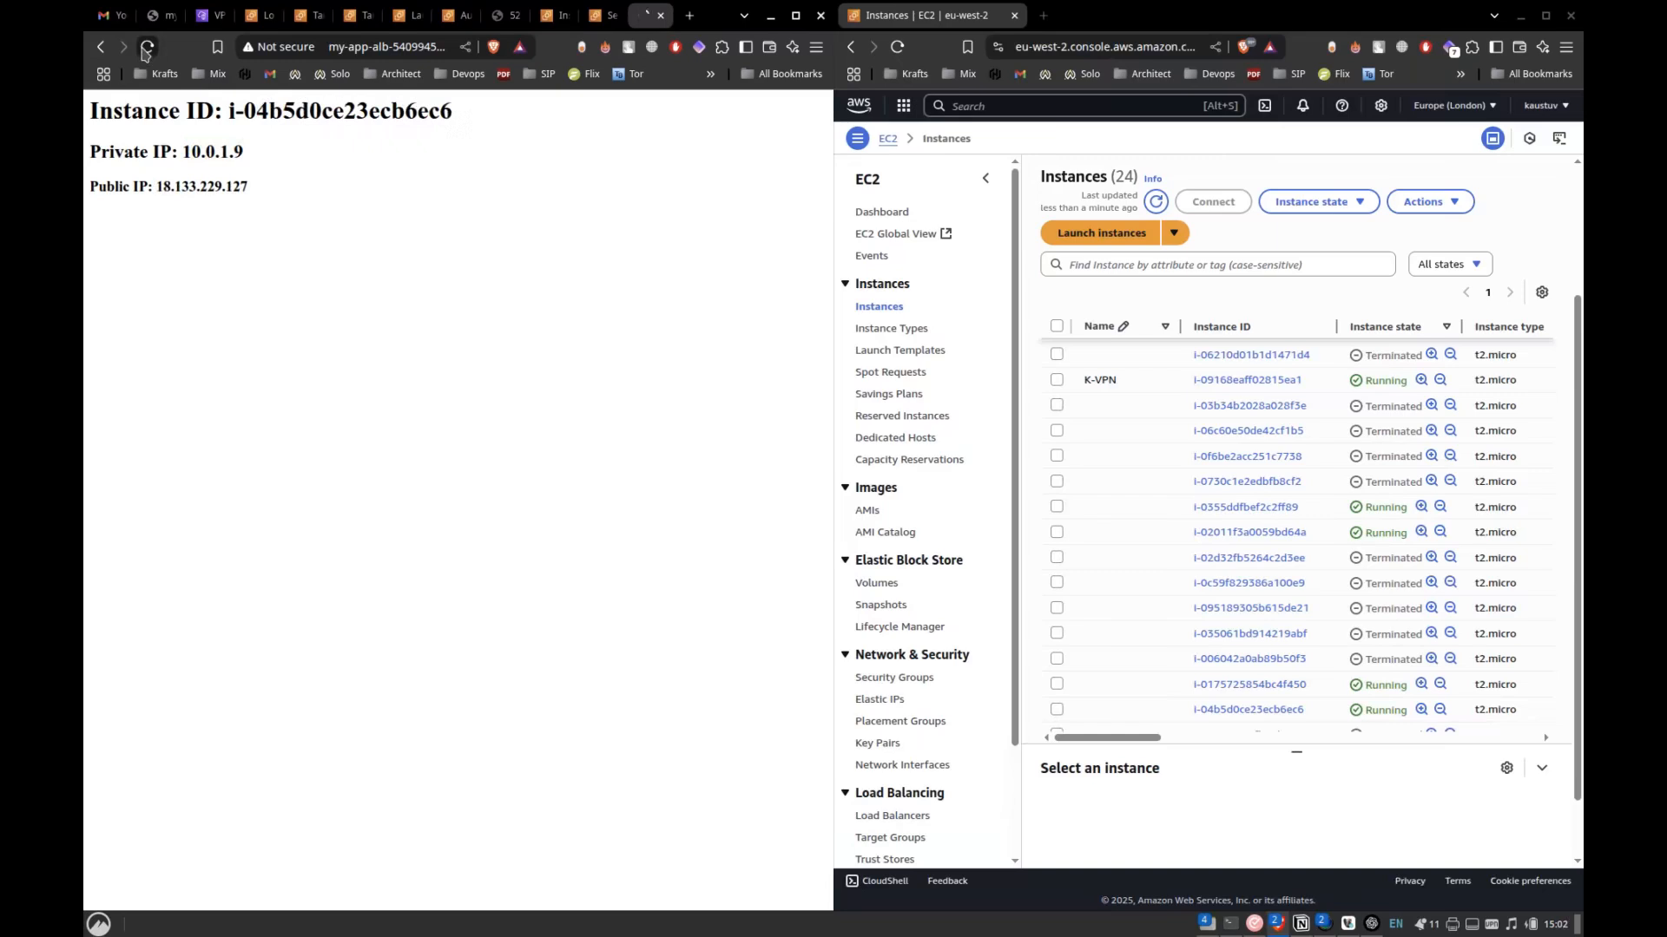
pyautogui.click(146, 49)
pyautogui.click(146, 49)
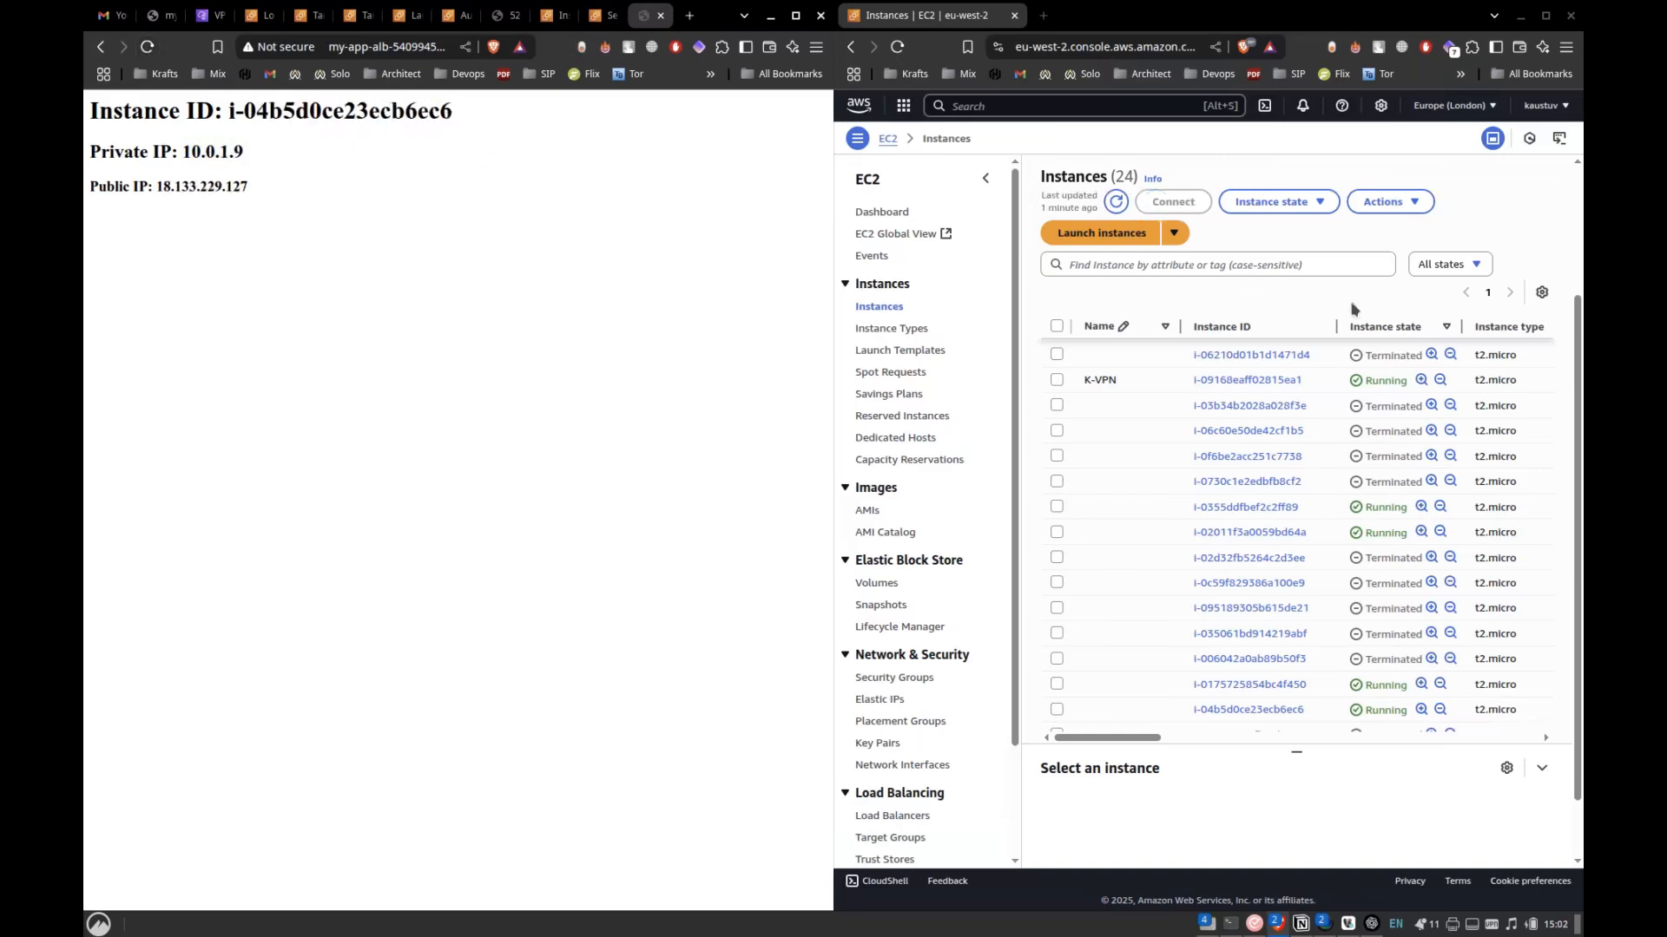
# Maximize the Instances window and refresh the list until the new instances' status checks can be verified.
pyautogui.click(1546, 15)
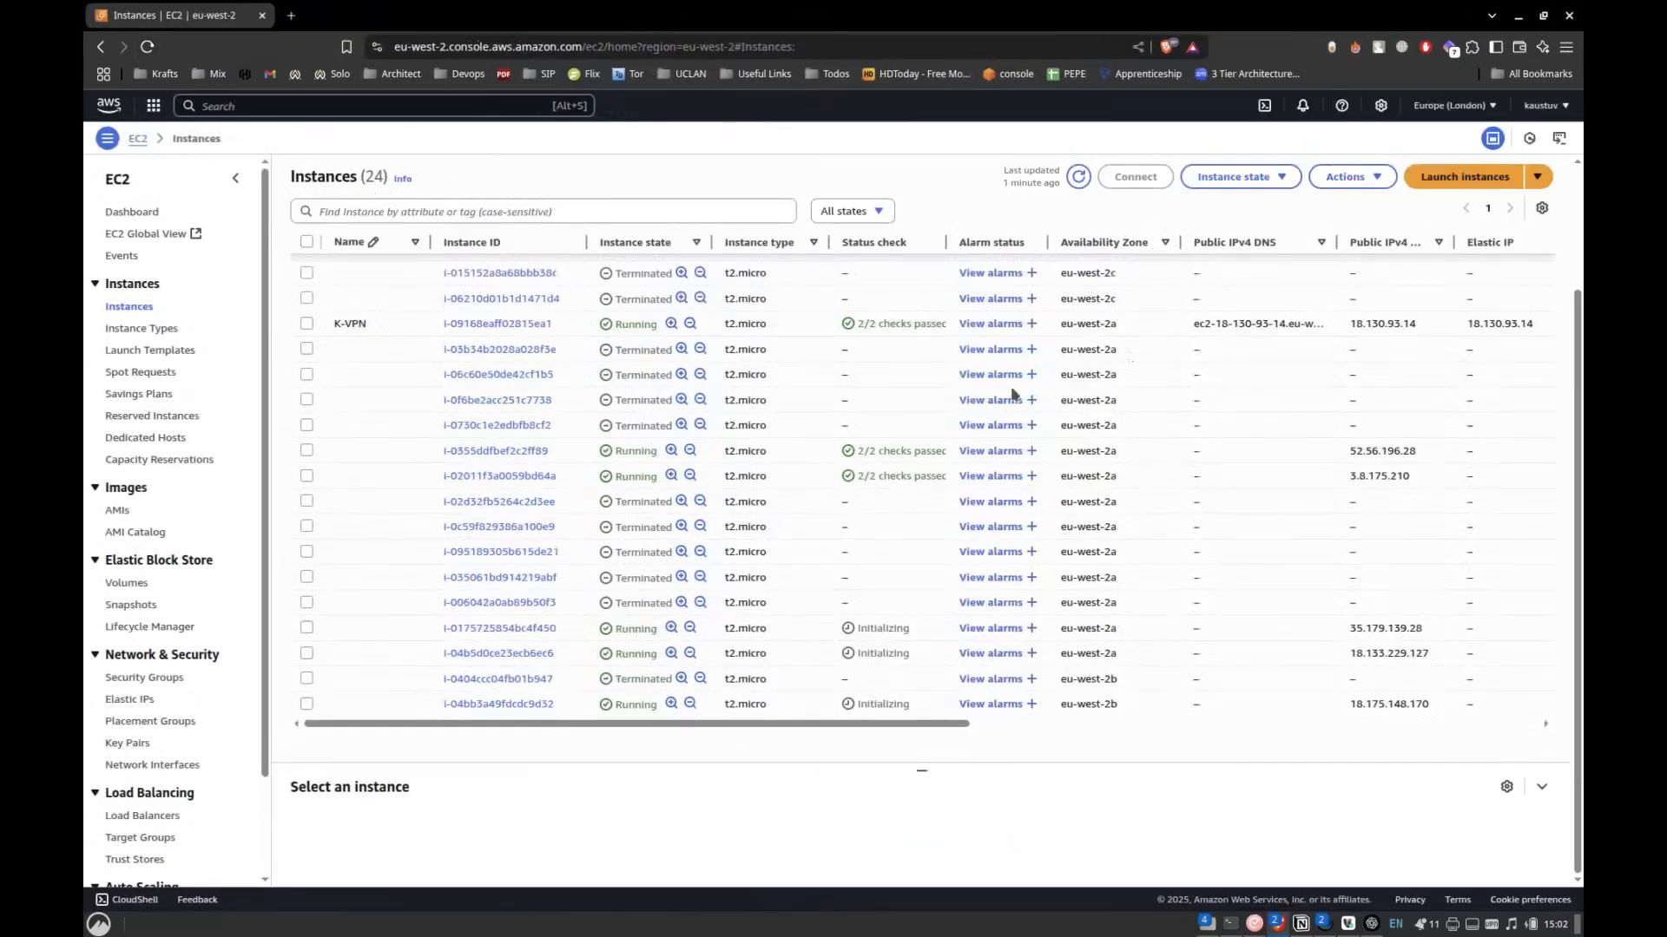
pyautogui.click(1077, 176)
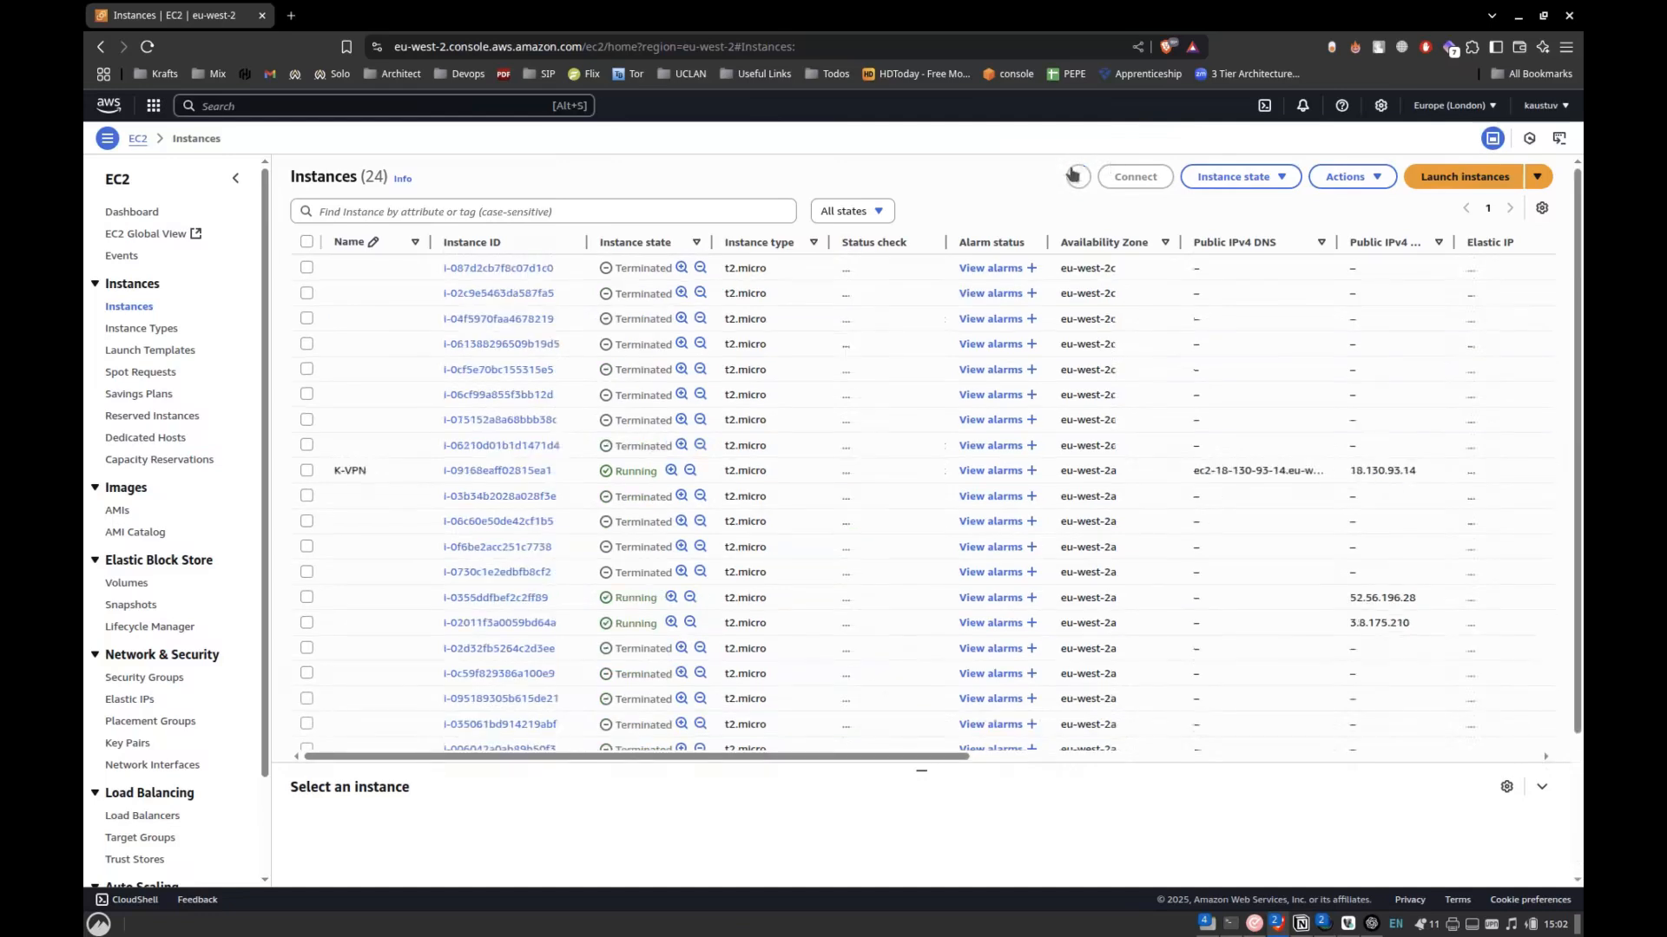
pyautogui.scroll(-3, 941, 502)
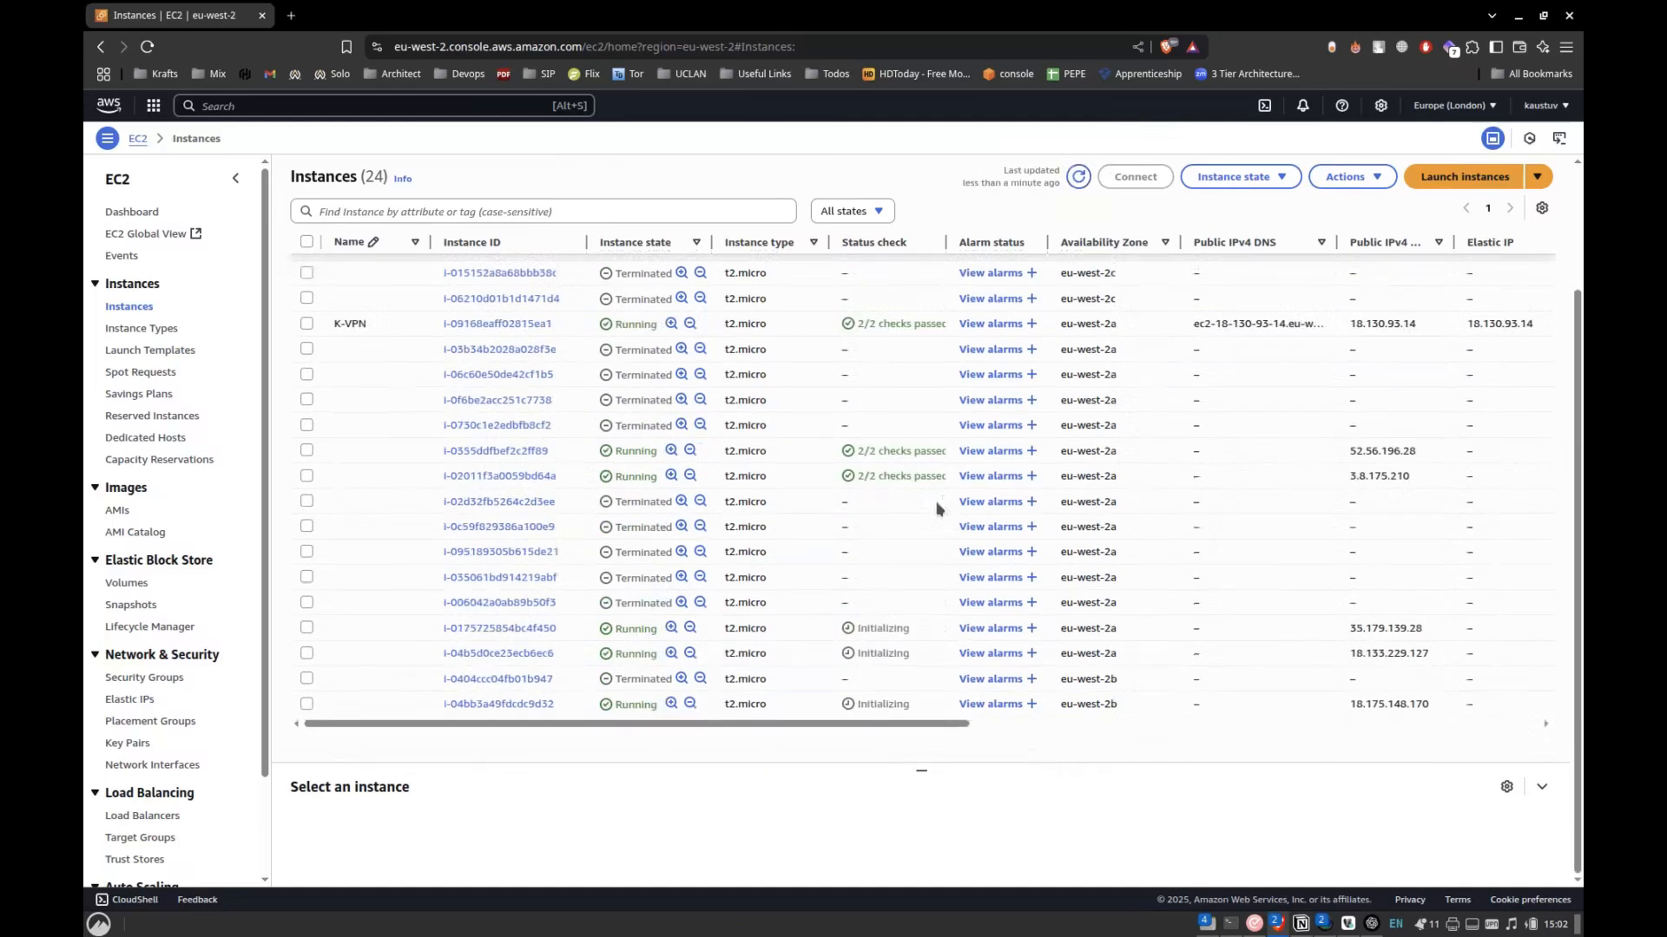
pyautogui.click(1077, 176)
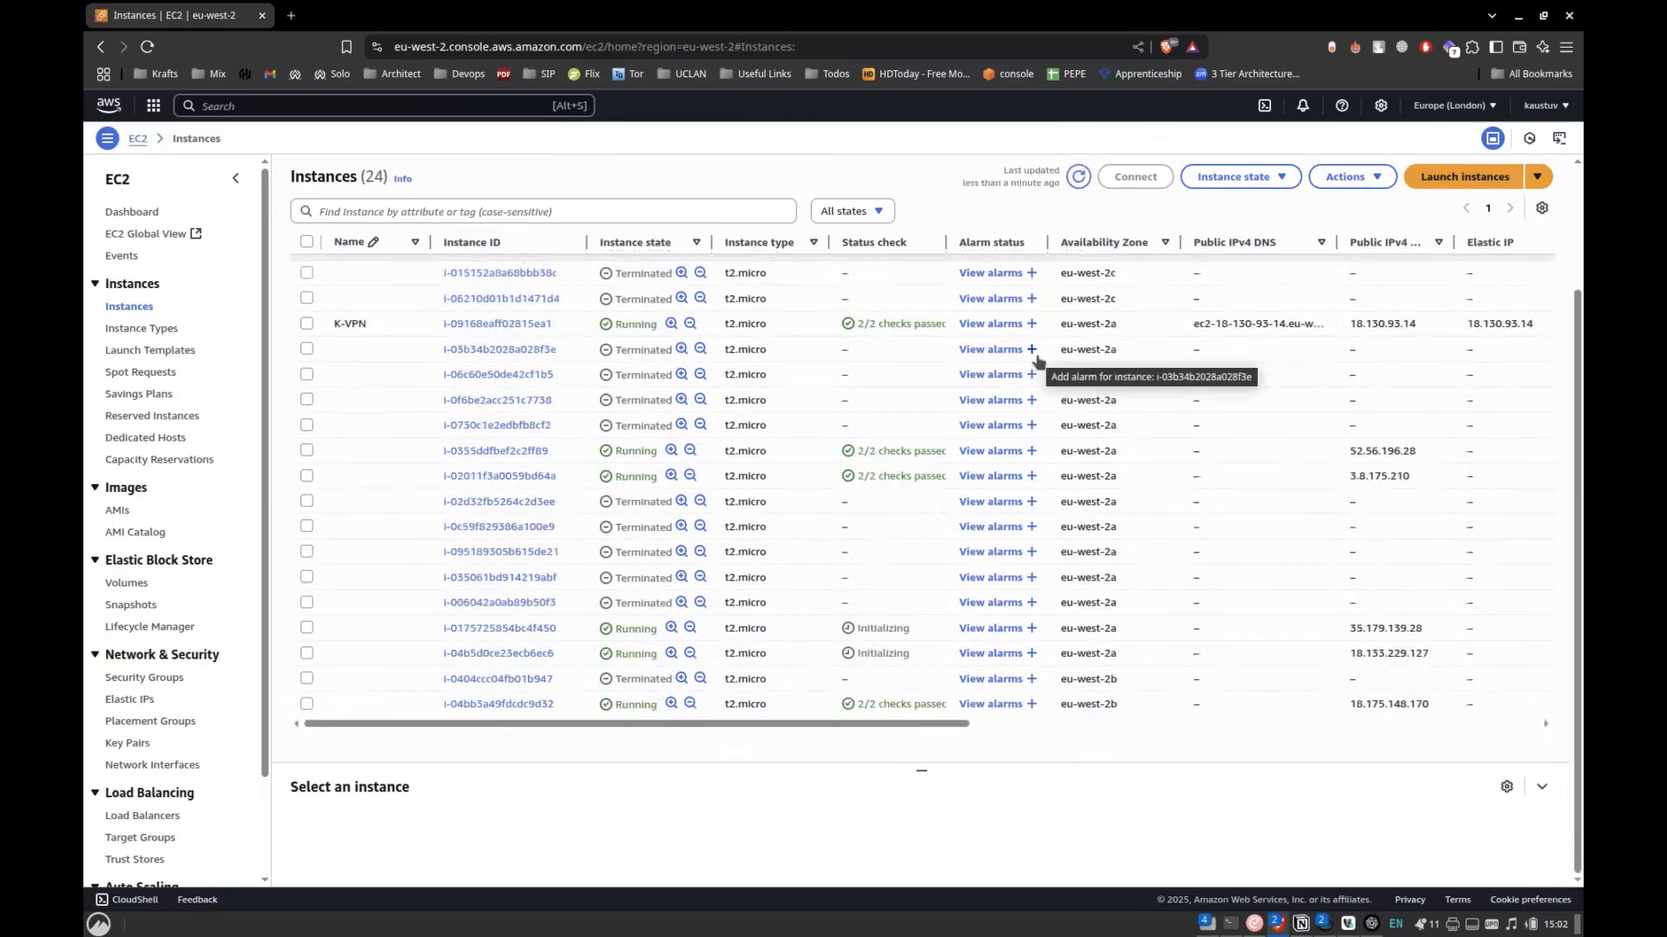
pyautogui.click(1078, 176)
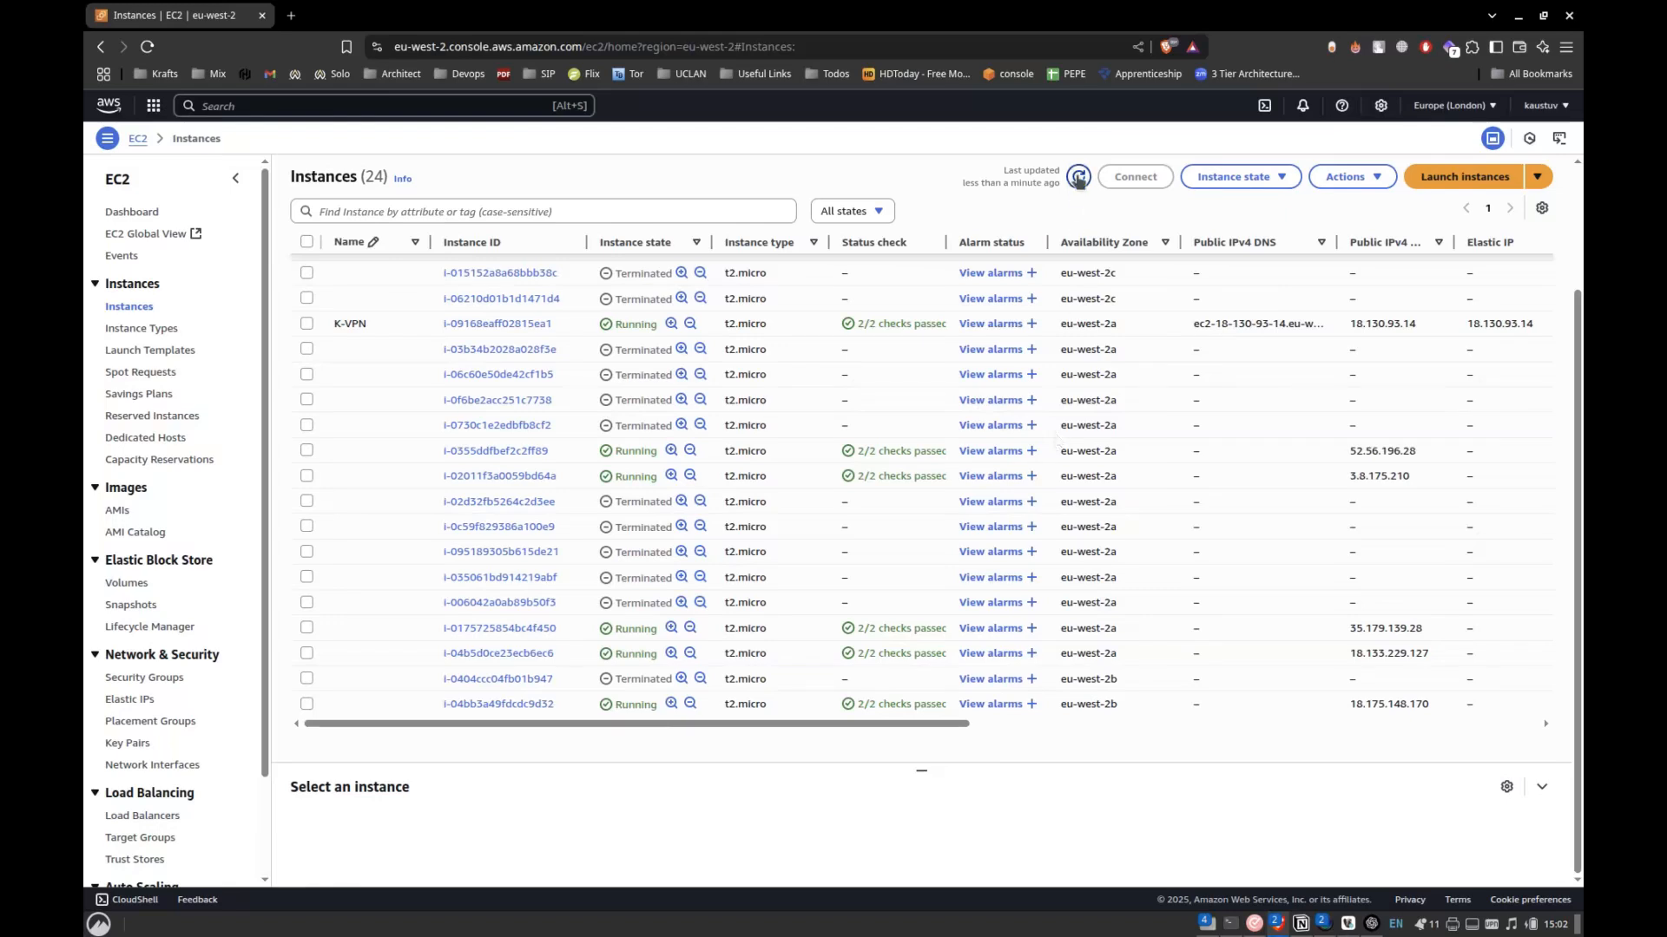
# Refresh the Instances list, maximize the window with the my-app-alb page, and open the custom-ASG activity page there.
pyautogui.click(1078, 176)
pyautogui.scroll(-3, 1002, 540)
pyautogui.hotkey('alt', 'Tab')
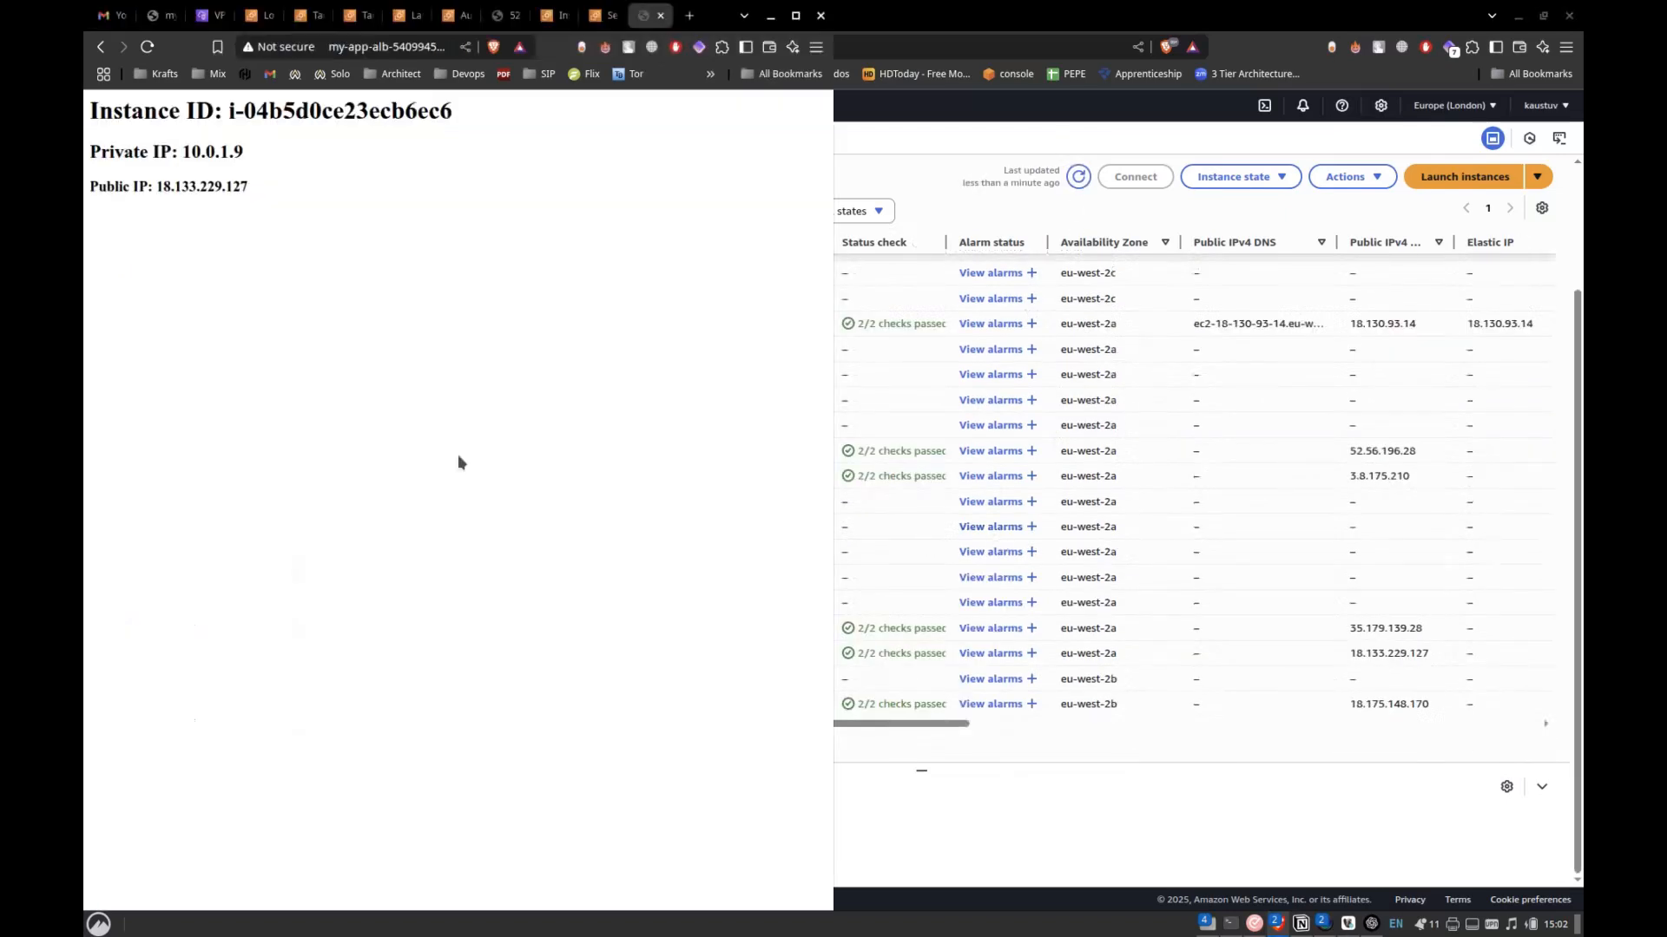
pyautogui.hotkey('alt', 'Tab')
pyautogui.hotkey('alt', 'Tab')
pyautogui.click(795, 14)
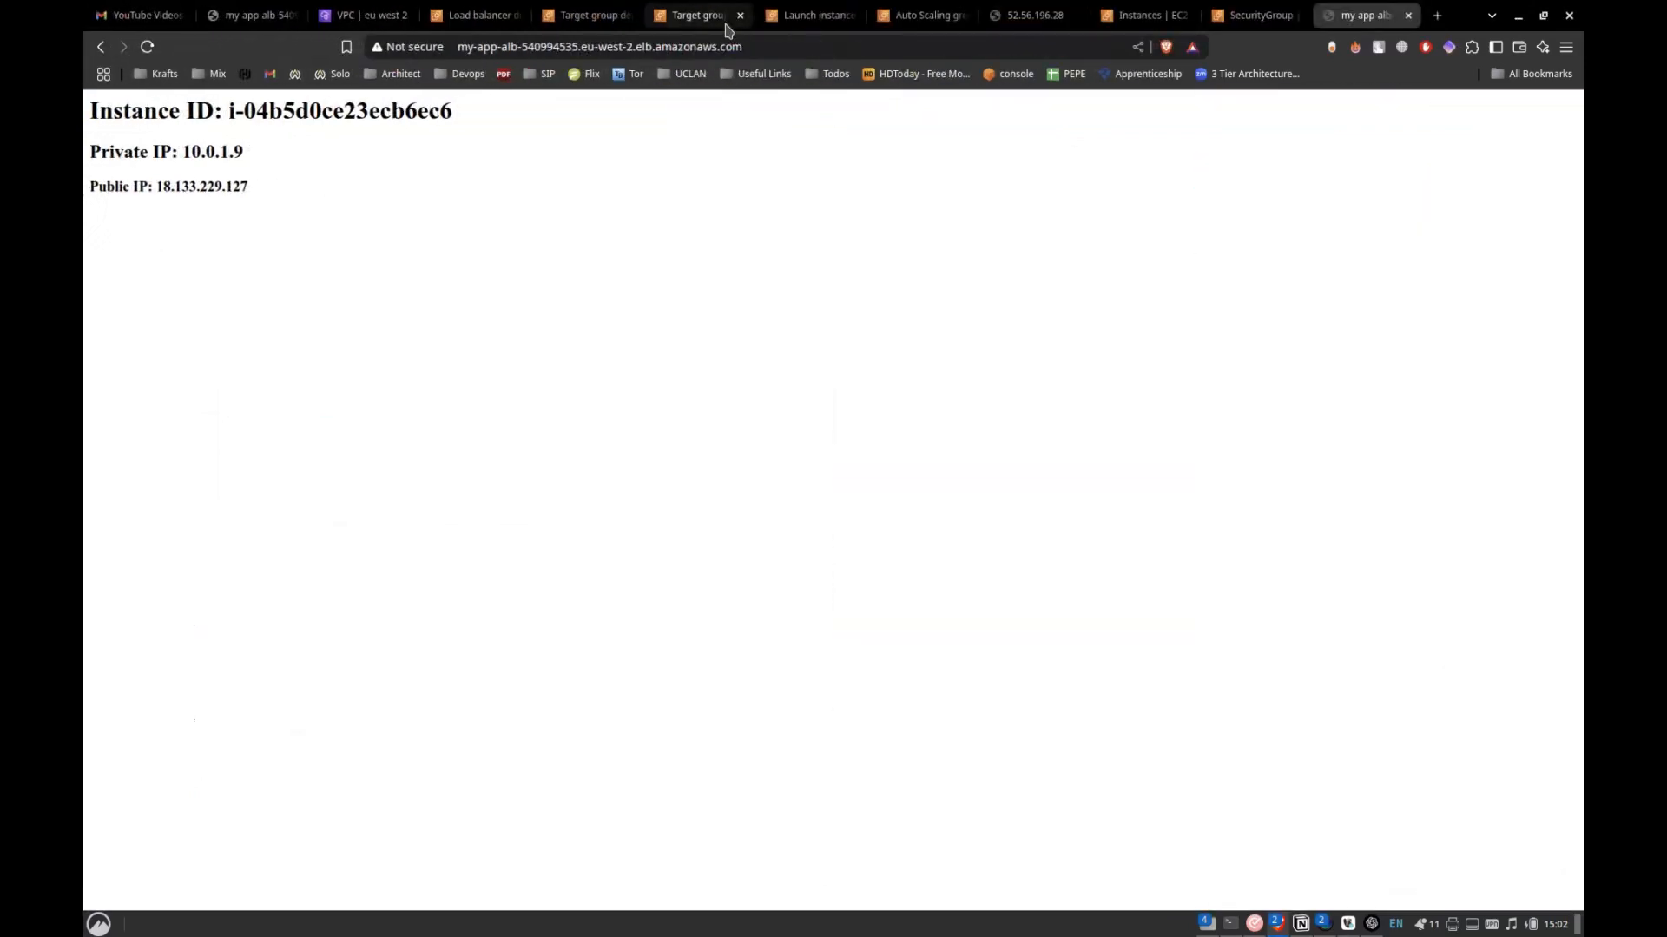
pyautogui.click(795, 15)
pyautogui.click(923, 19)
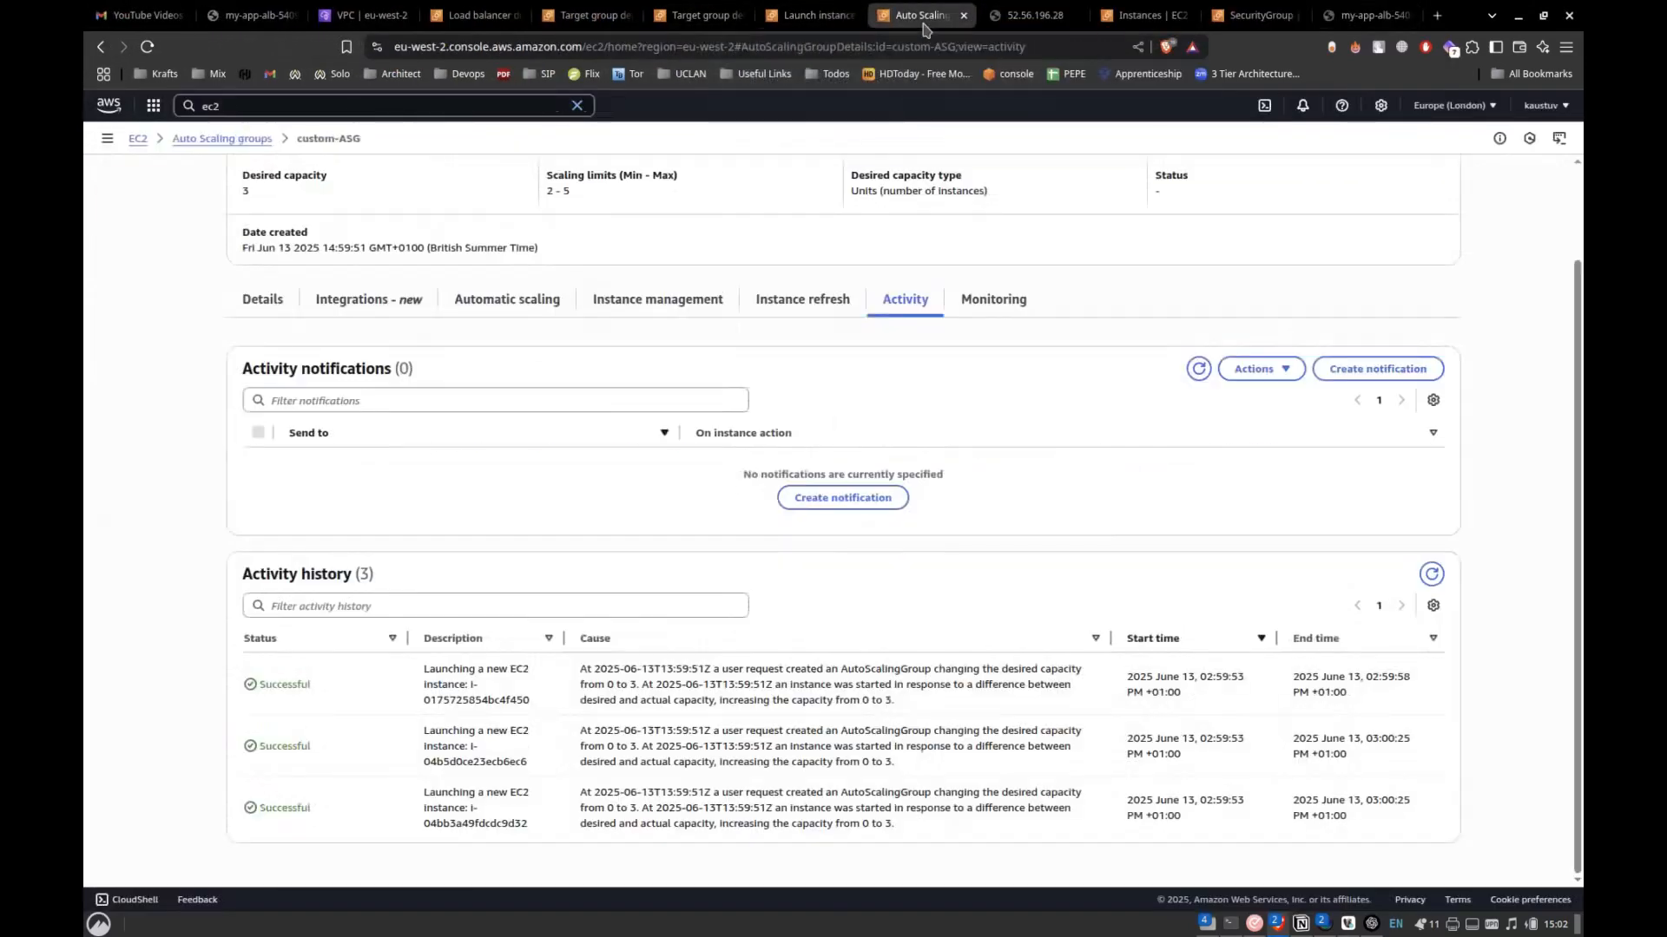
# Refresh custom-ASG's activity history several times to check its recorded instance launches.
pyautogui.click(1429, 574)
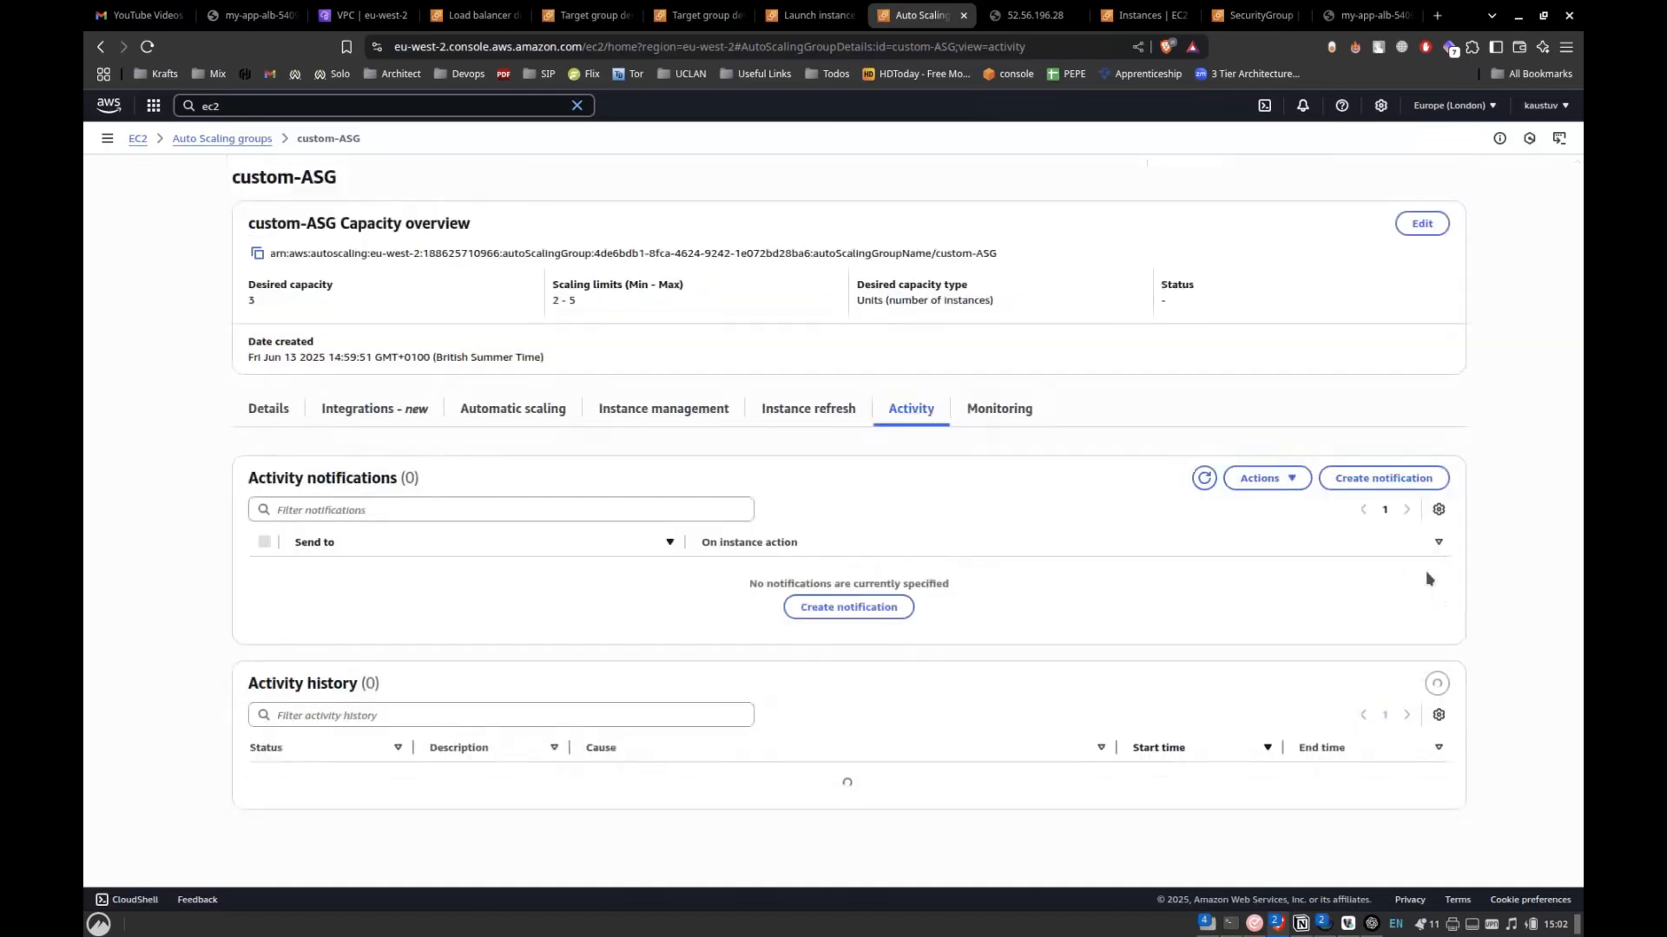
pyautogui.scroll(-2, 836, 672)
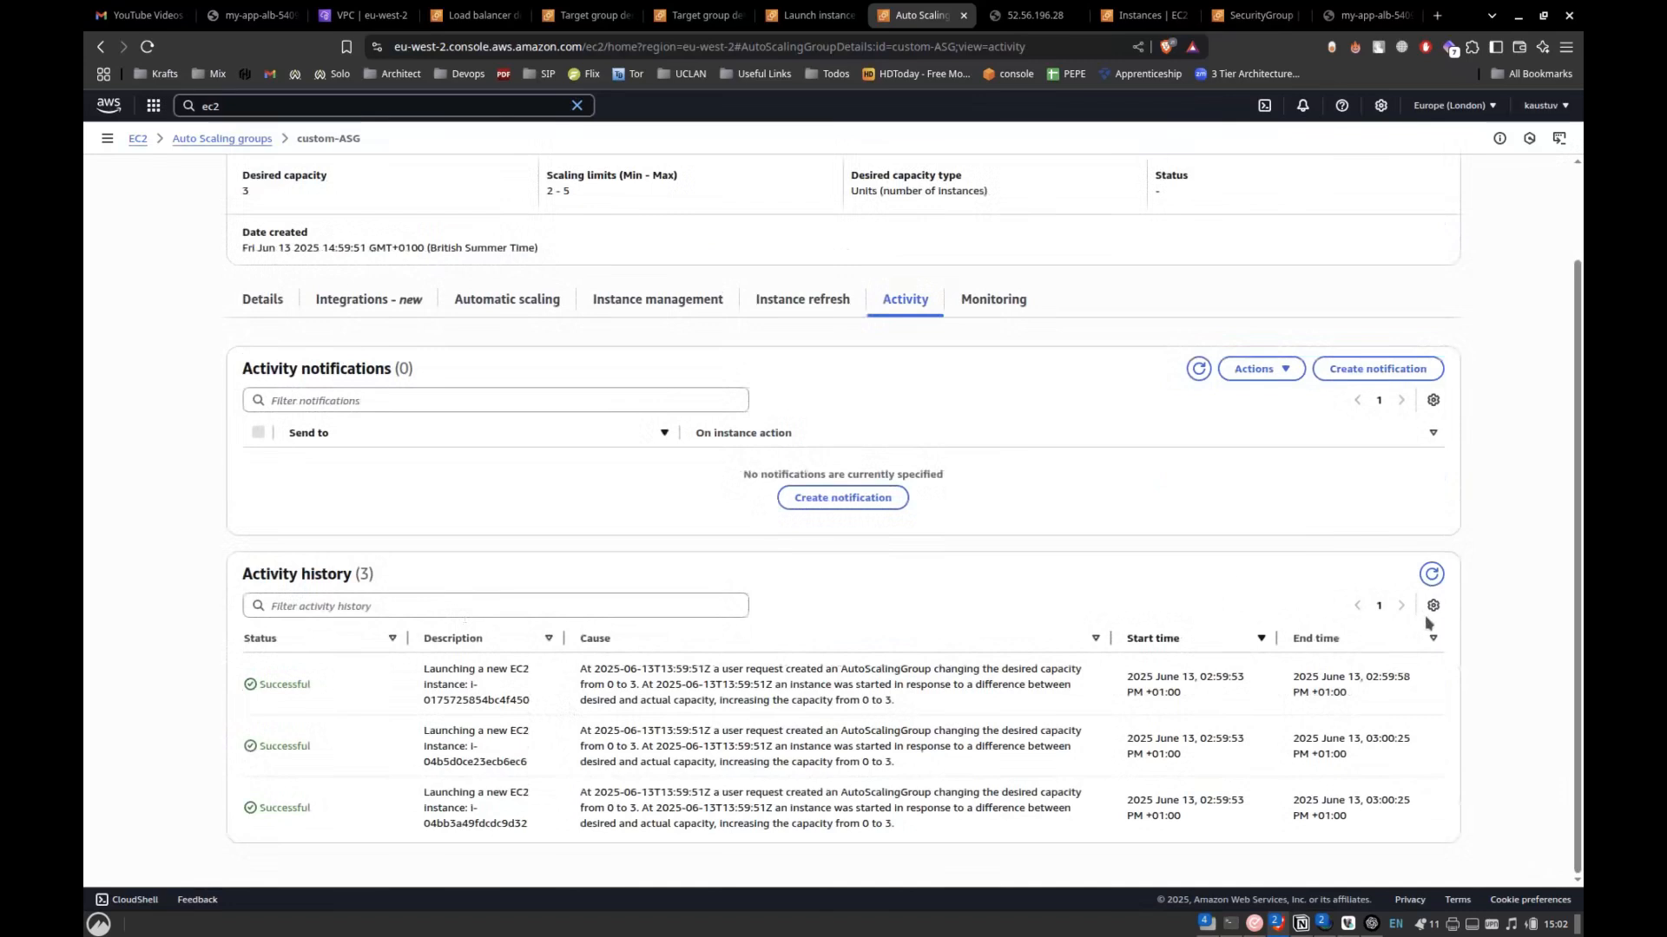
pyautogui.click(1432, 575)
pyautogui.scroll(-2, 1283, 643)
pyautogui.click(1432, 577)
pyautogui.scroll(-2, 1215, 646)
pyautogui.click(1430, 574)
pyautogui.scroll(-2, 1206, 617)
# Terminate the running instances i-0355ddfbef2c2ff89, i-02011f3a0059bd64a, i-04b5d0ce23ecb6ec6 and i-04bb3a49fdcdc9d32.
pyautogui.hotkey('alt', 'Tab')
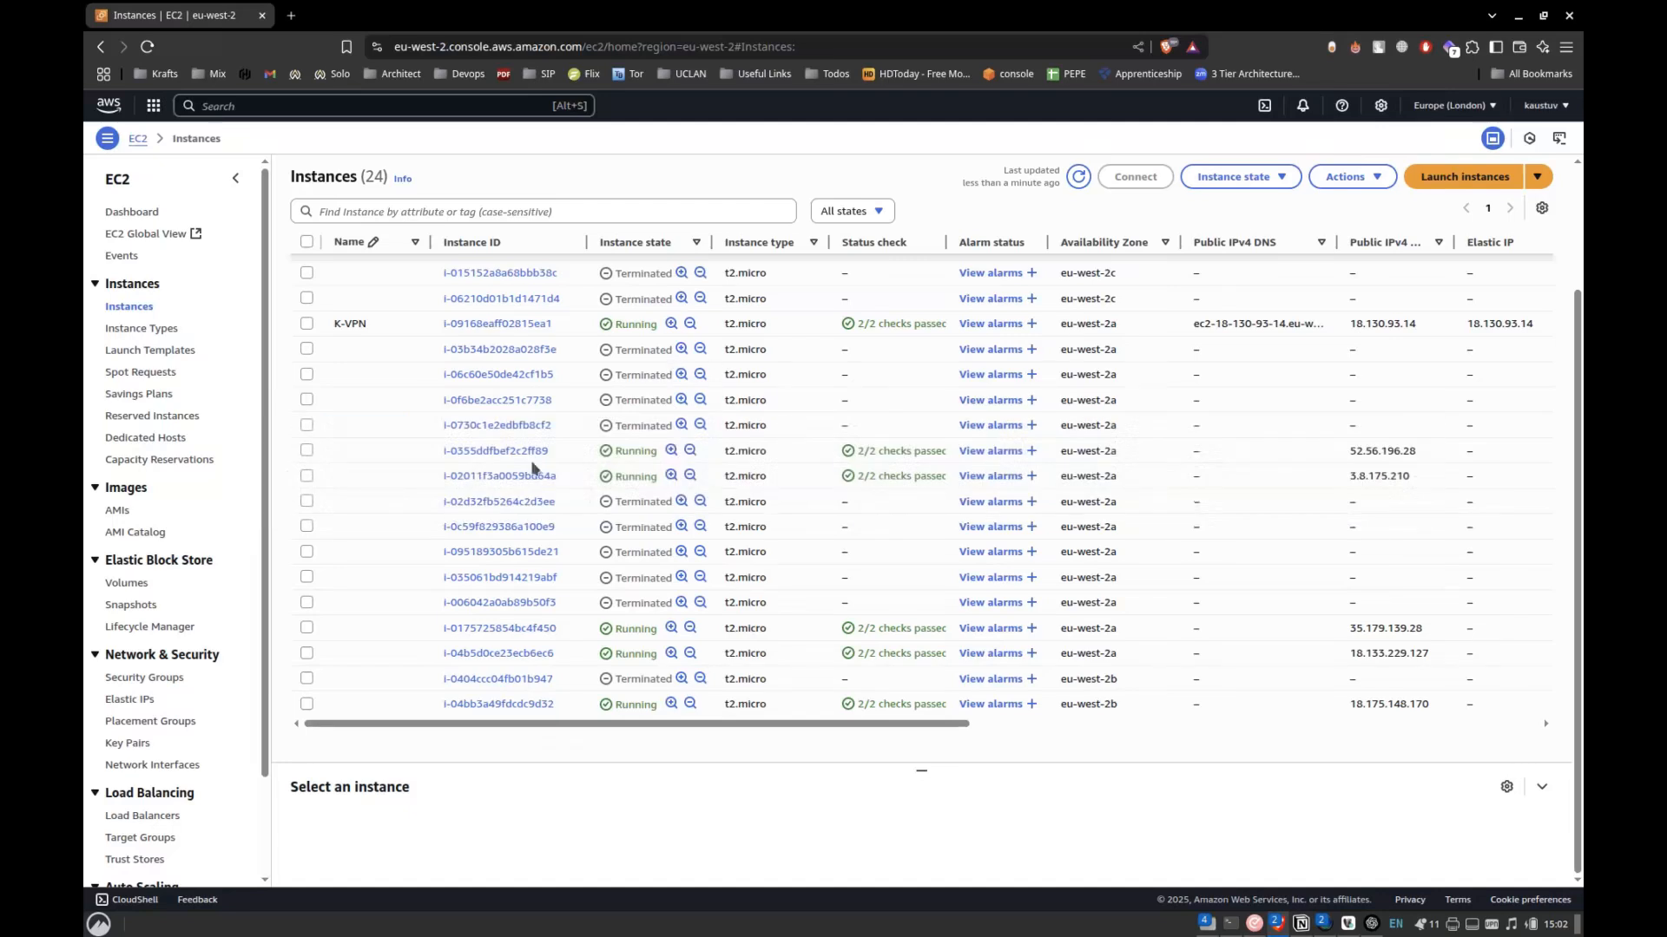
pyautogui.click(308, 455)
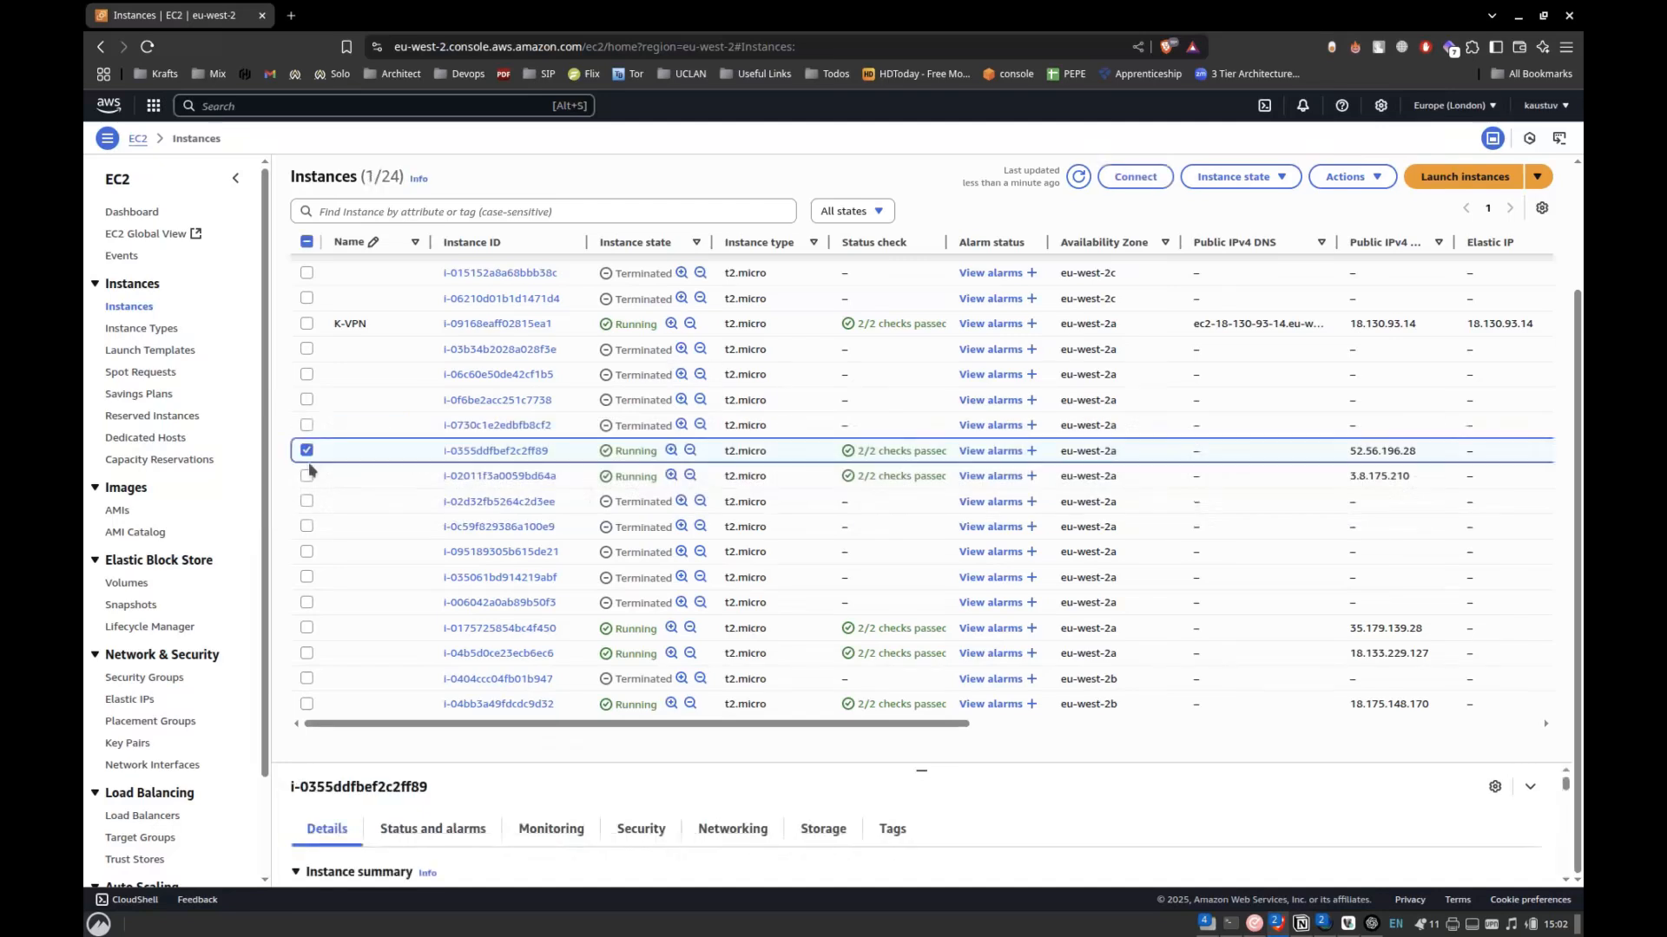
pyautogui.click(308, 477)
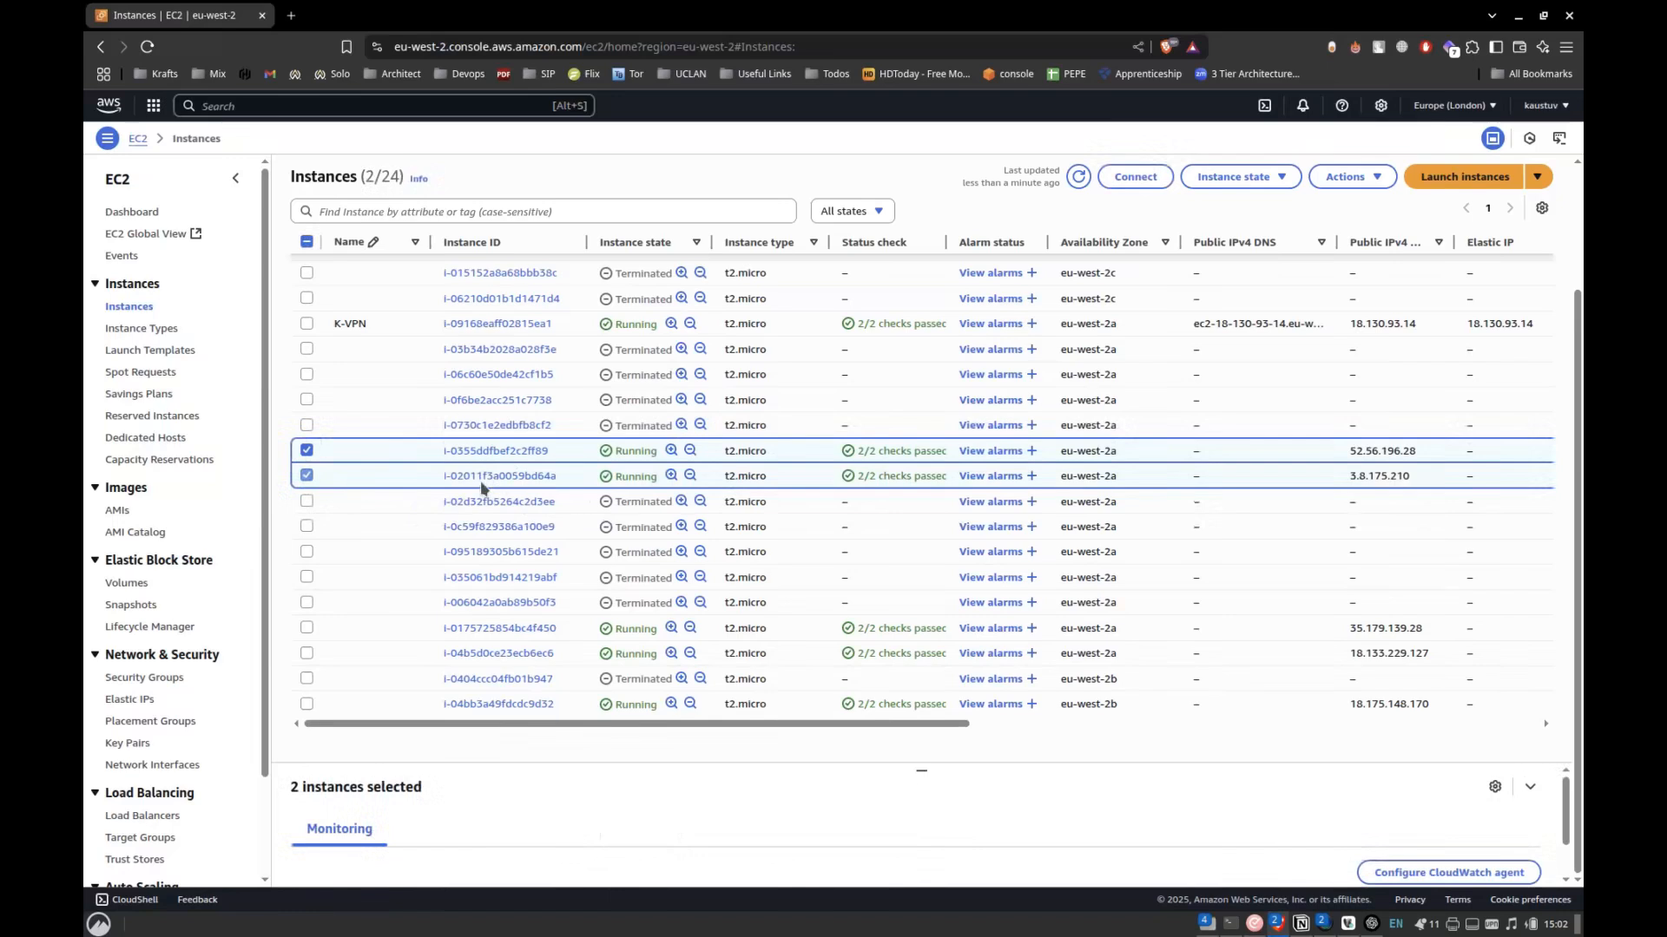
pyautogui.click(307, 653)
pyautogui.click(307, 704)
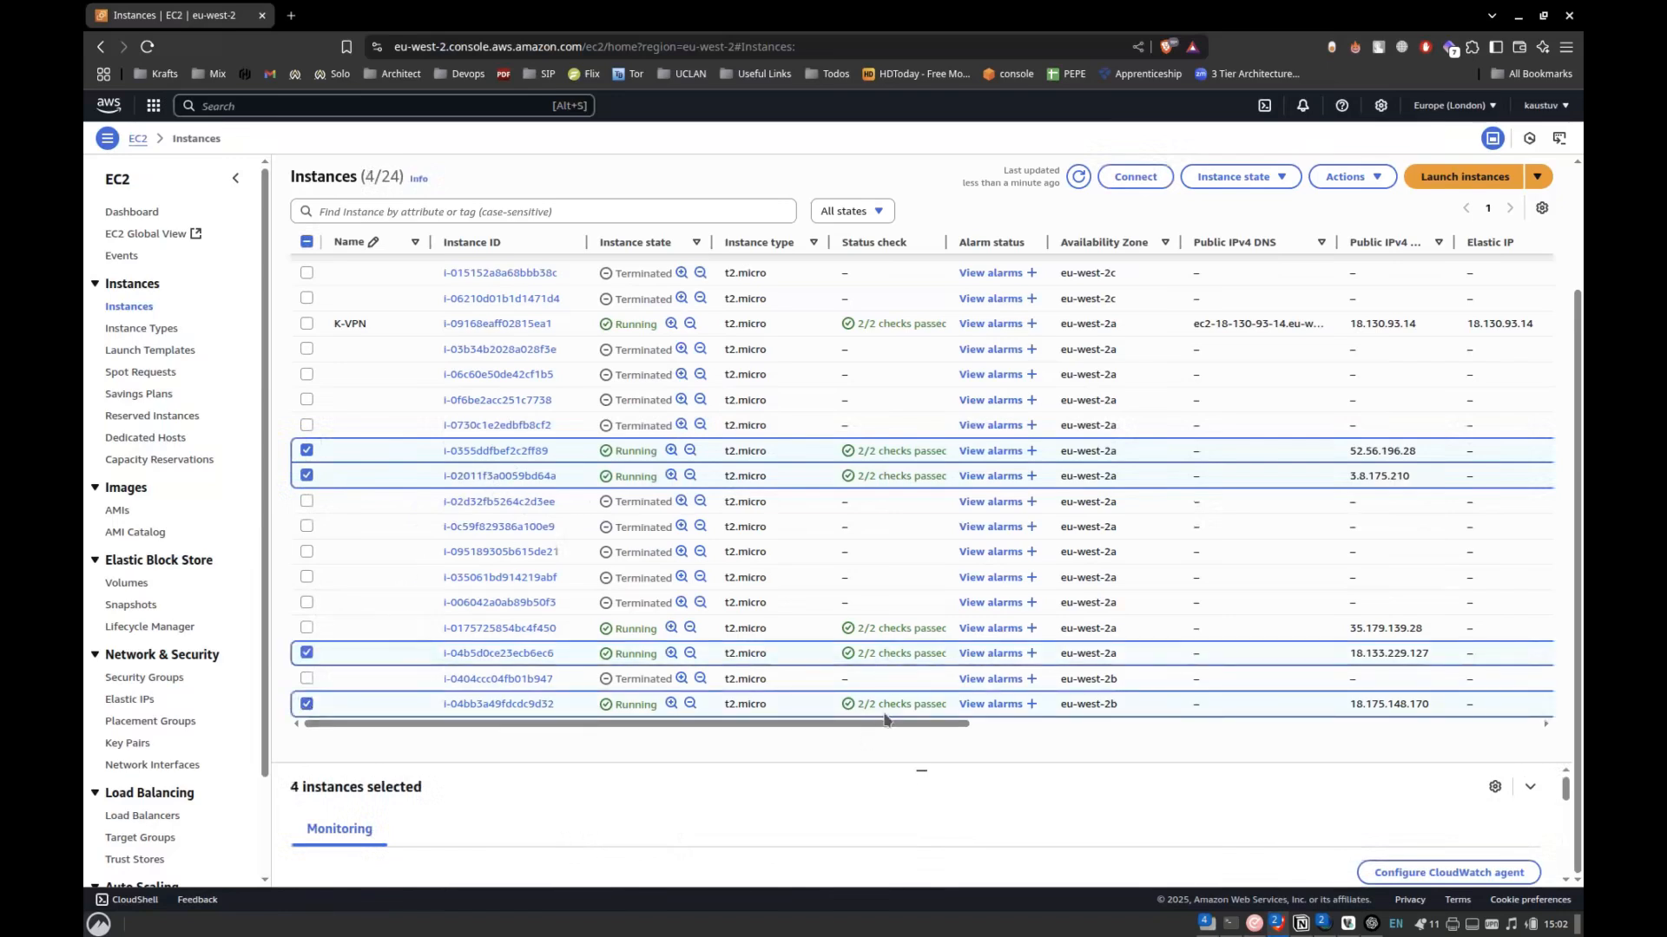
pyautogui.click(1234, 176)
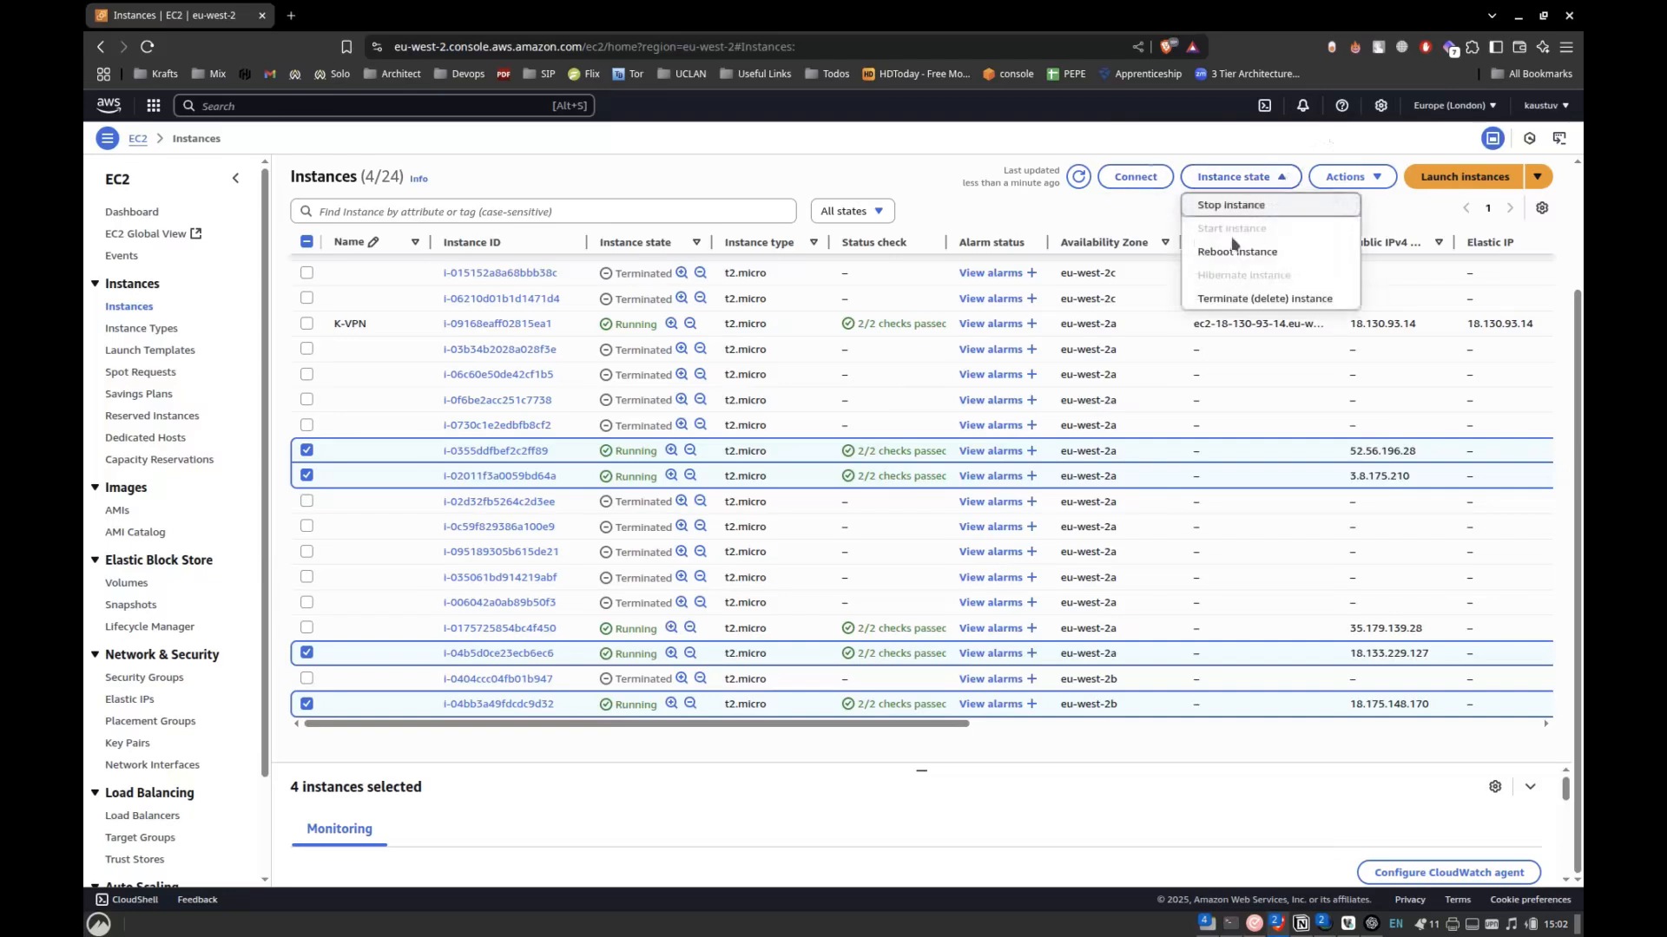
pyautogui.click(1238, 299)
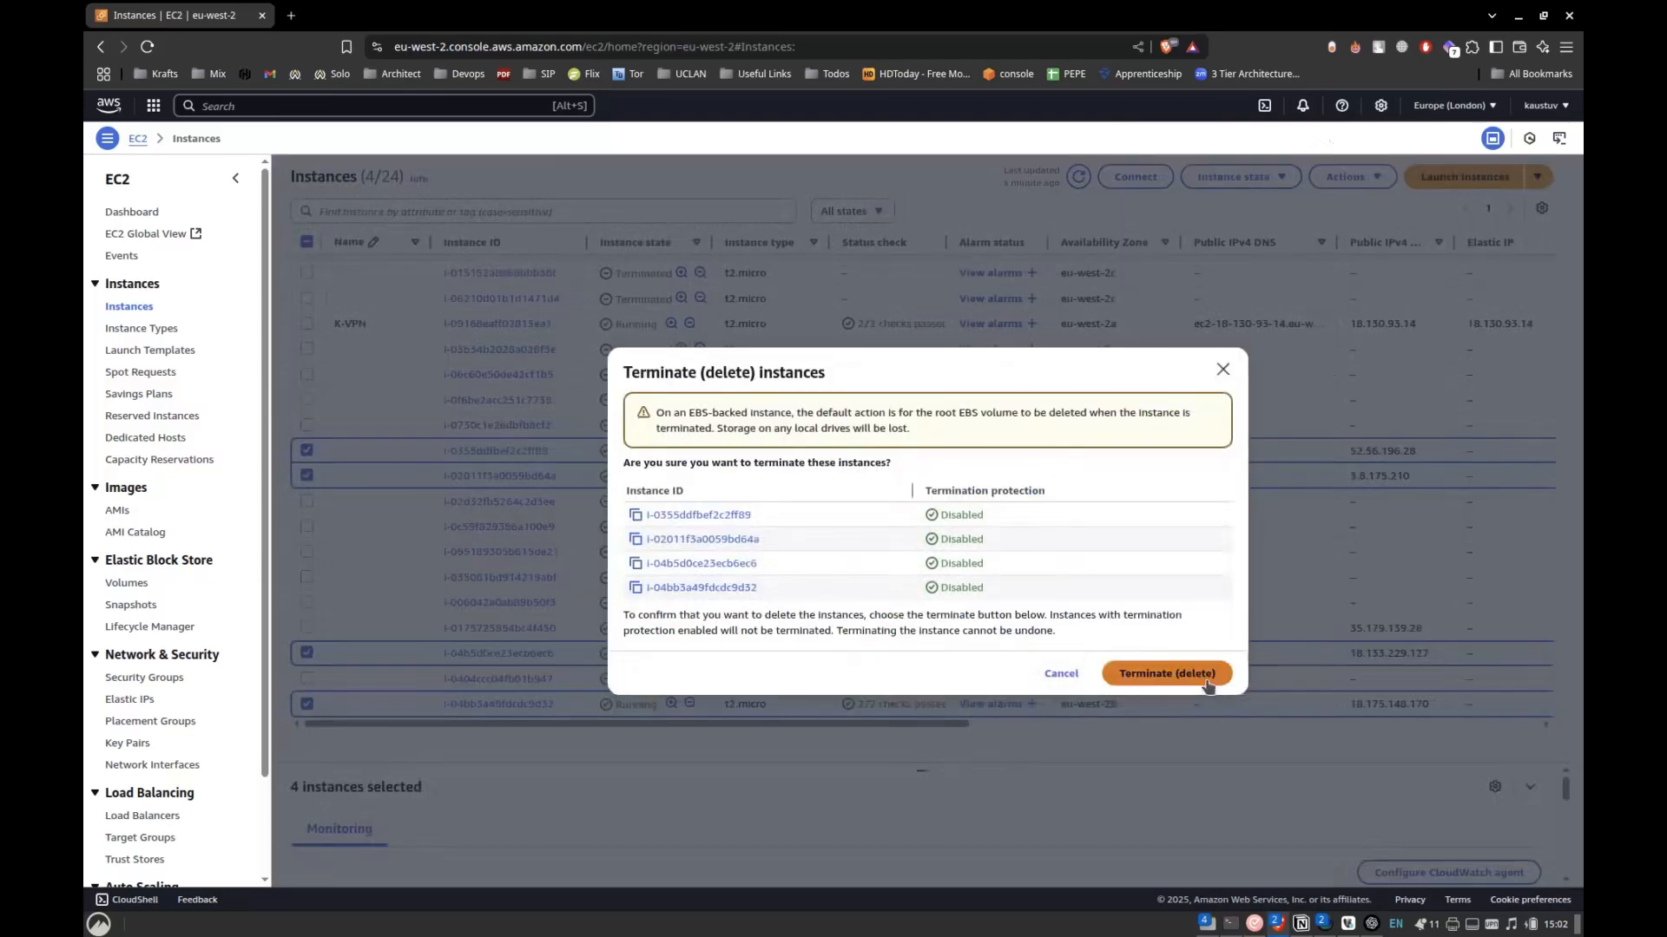
pyautogui.click(1168, 680)
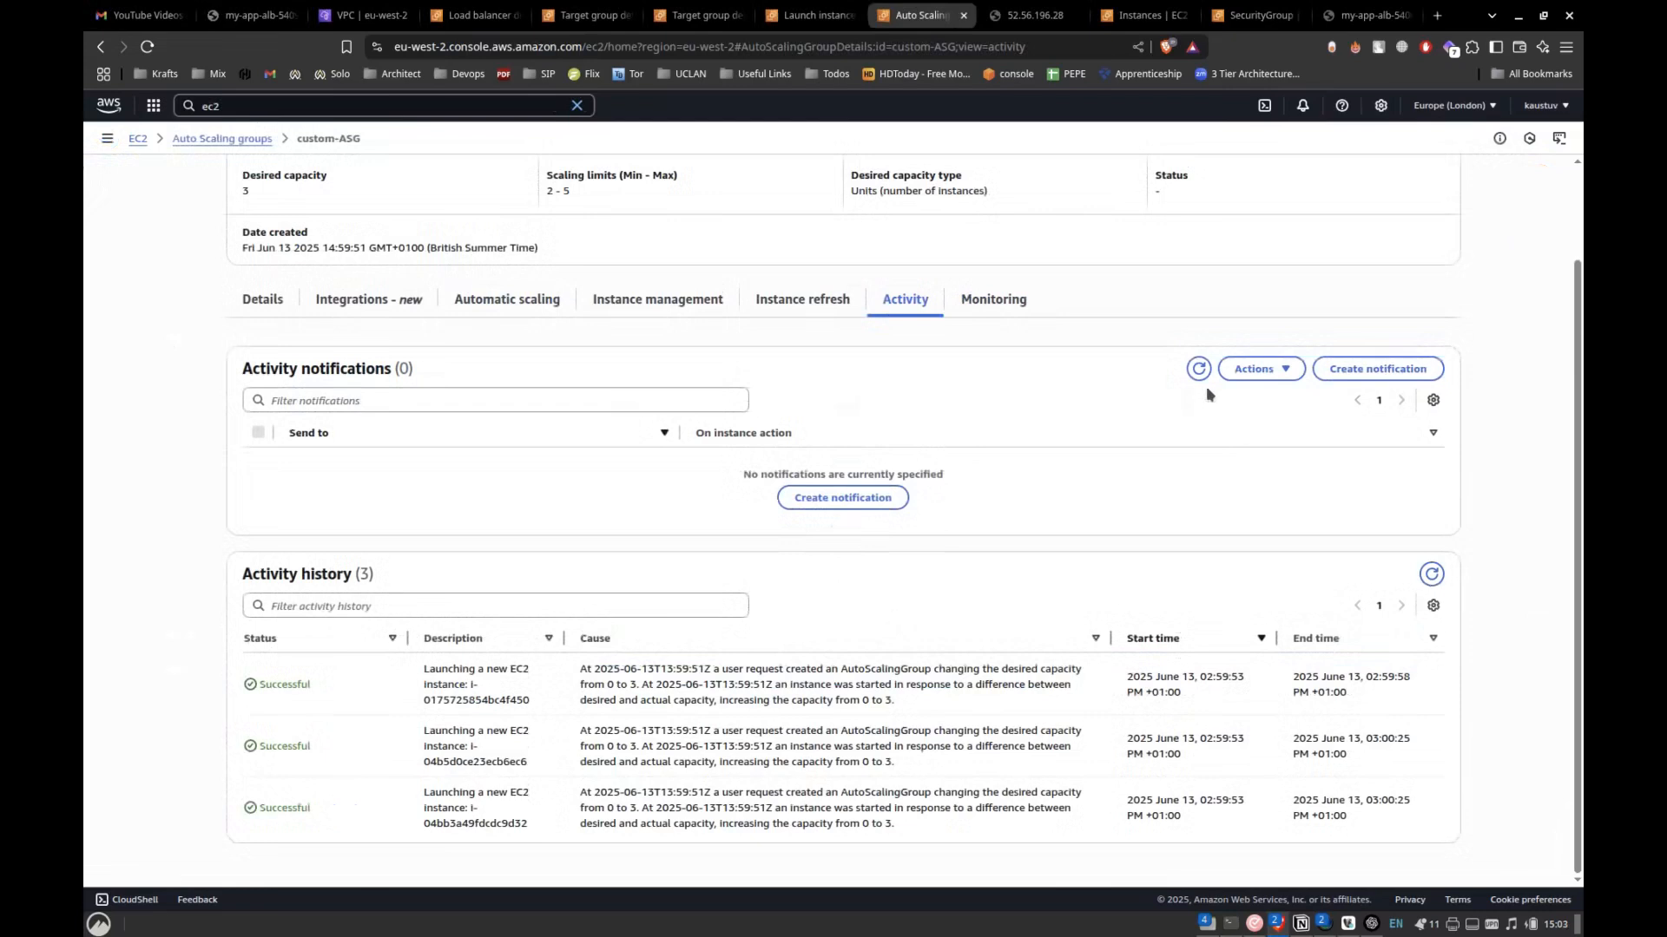
# Return to custom-ASG and refresh its activity history and notifications to look for replacement activity after the terminations.
pyautogui.click(1431, 574)
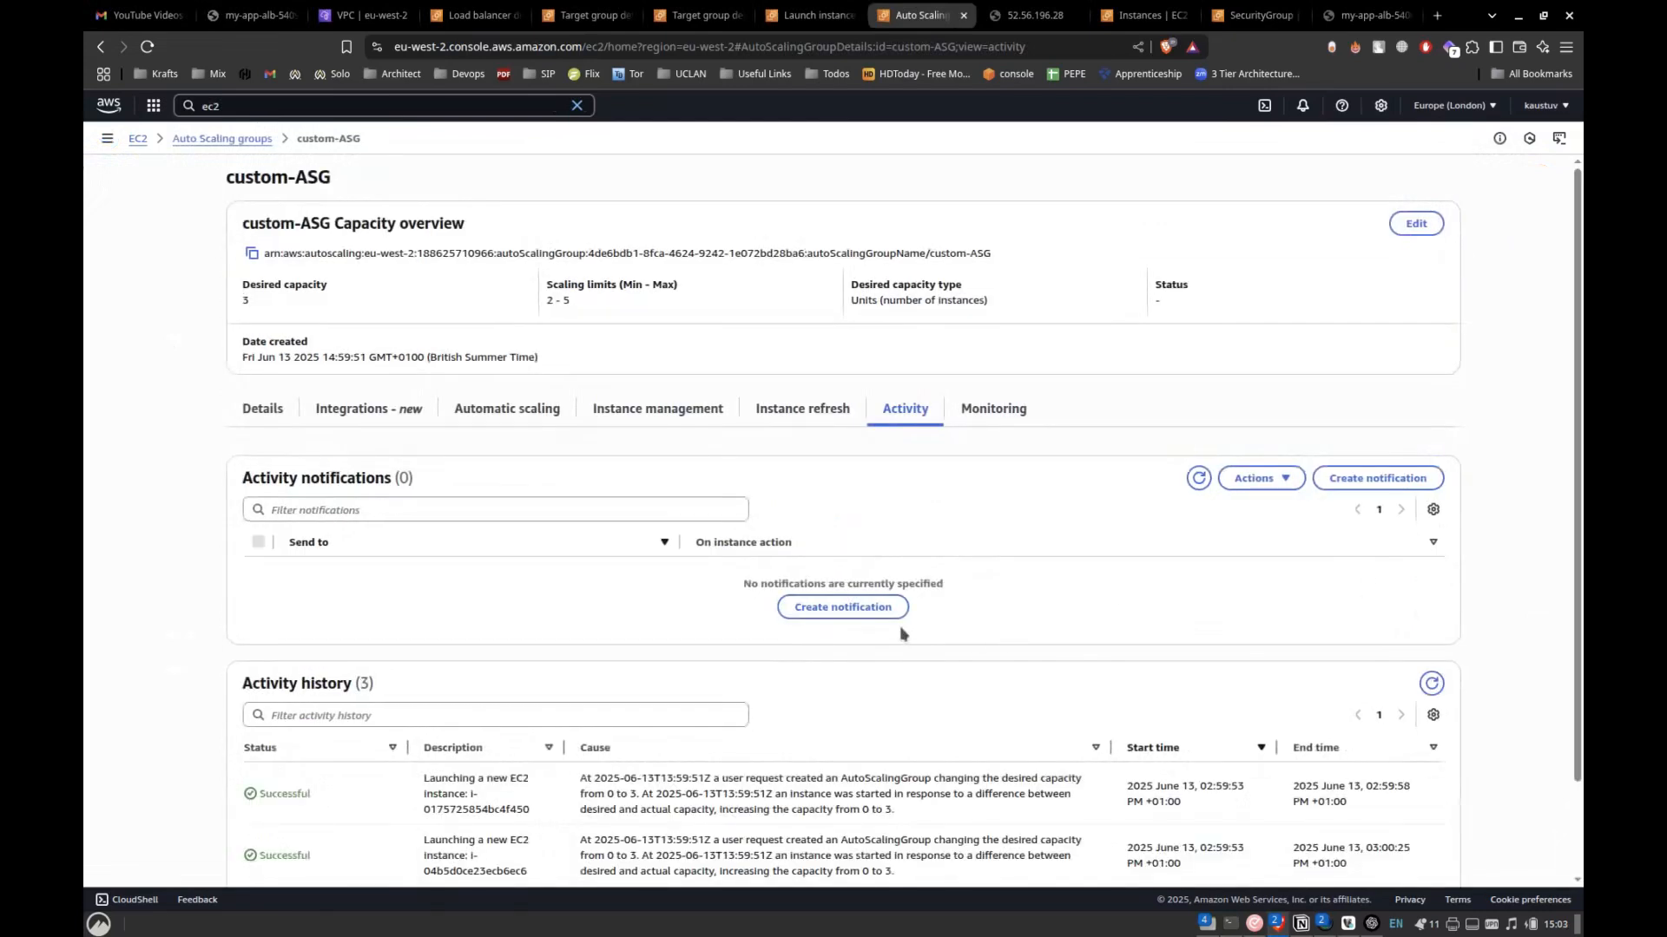
pyautogui.scroll(-3, 901, 634)
pyautogui.click(1200, 368)
pyautogui.click(1430, 575)
pyautogui.scroll(-2, 1322, 623)
pyautogui.click(1432, 574)
pyautogui.scroll(-2, 1253, 638)
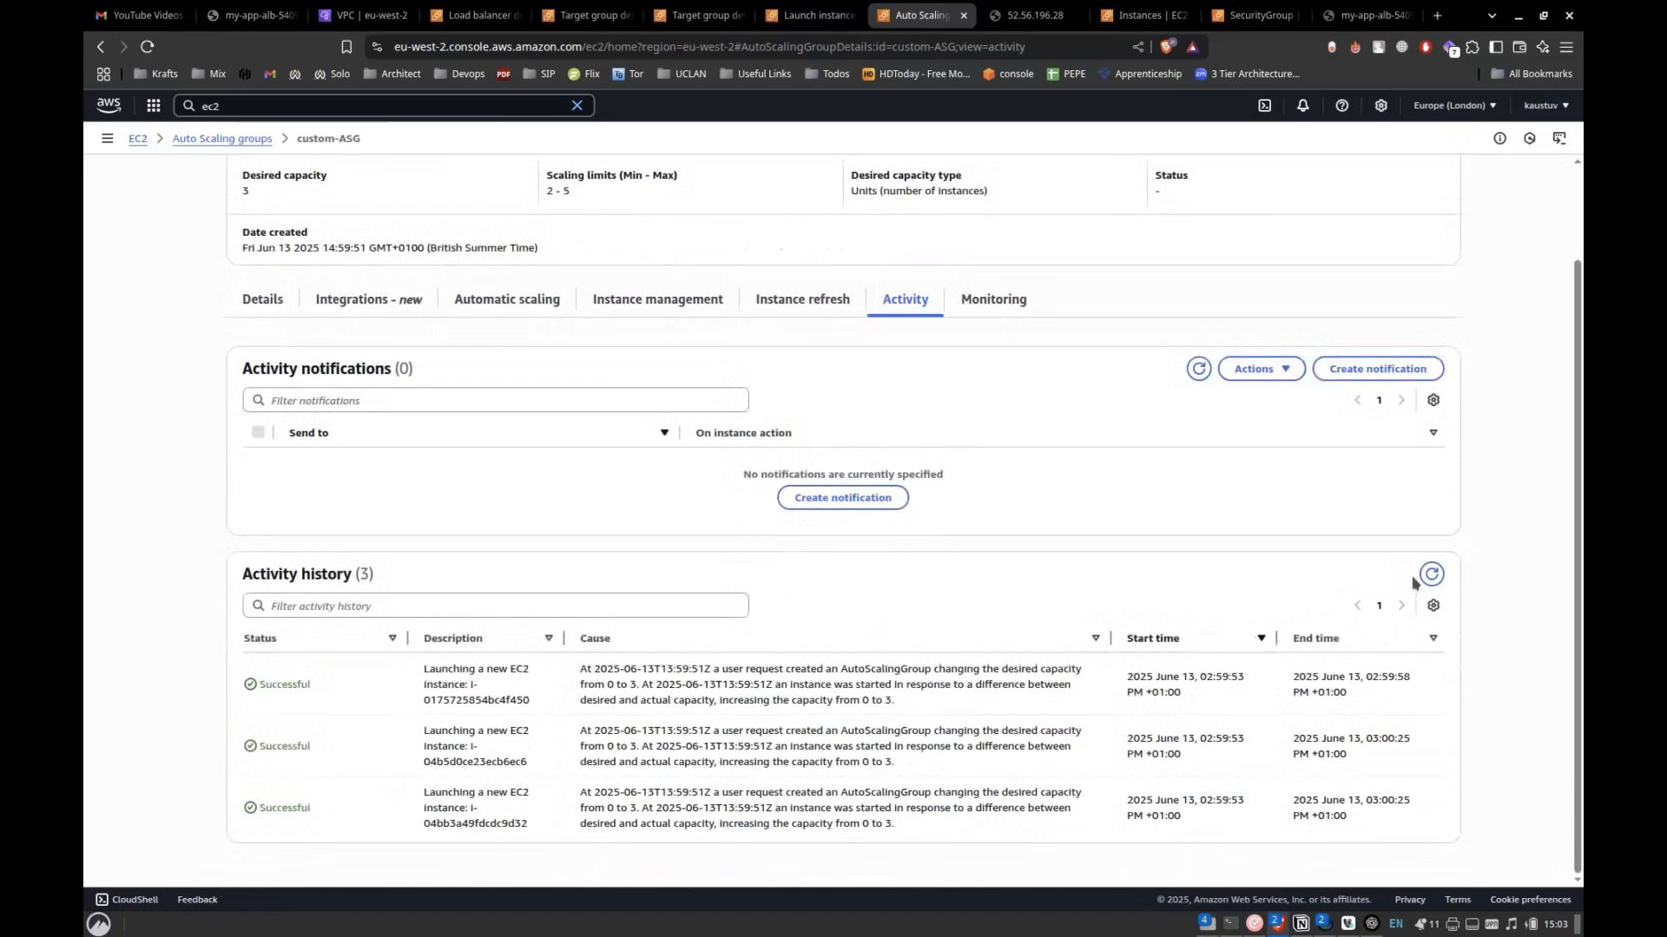
# Examine custom-ASG's instance refresh information and the lifecycle and health status of its managed instances.
pyautogui.click(673, 302)
pyautogui.click(807, 304)
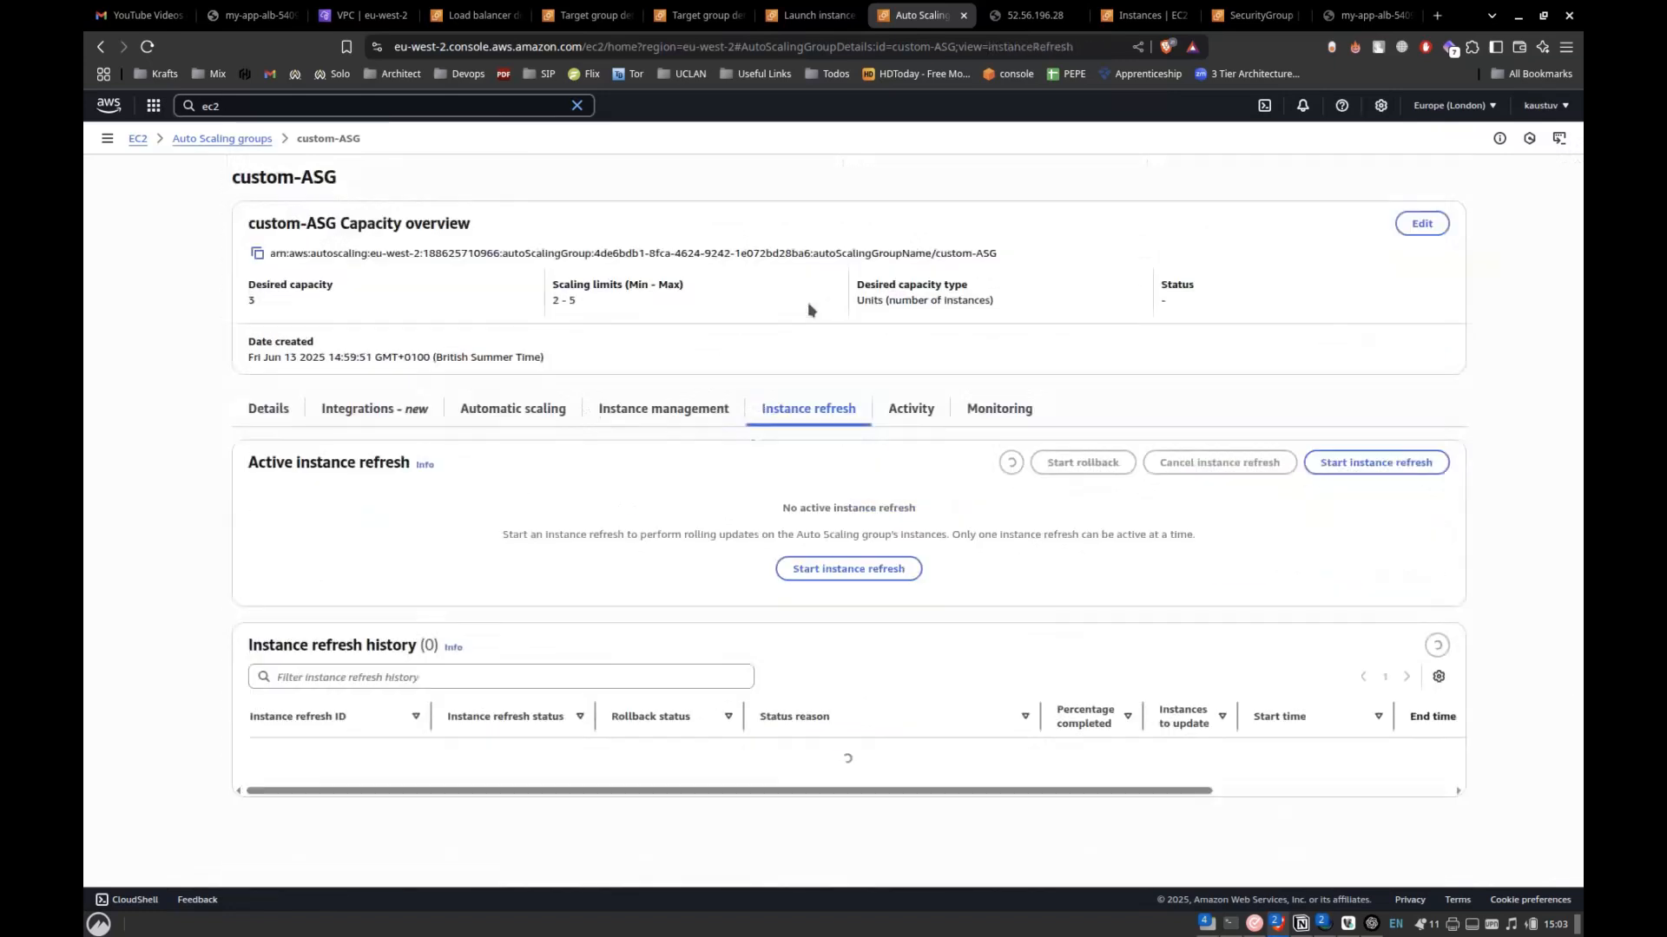
pyautogui.click(647, 415)
pyautogui.scroll(-4, 706, 649)
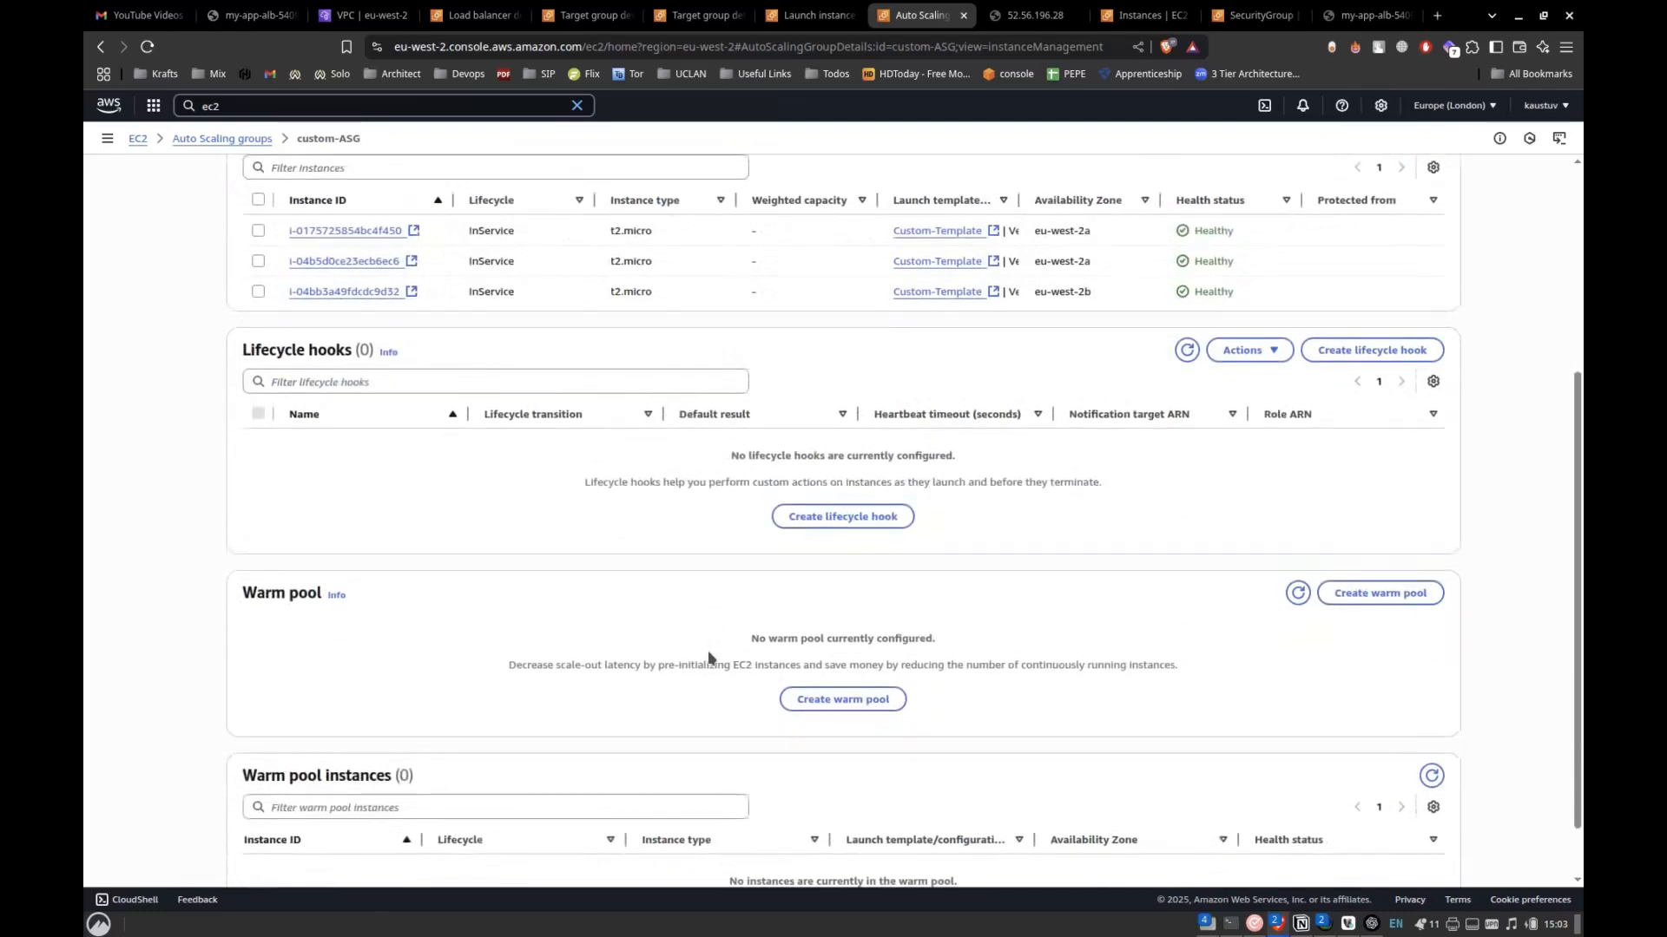
pyautogui.scroll(4, 706, 650)
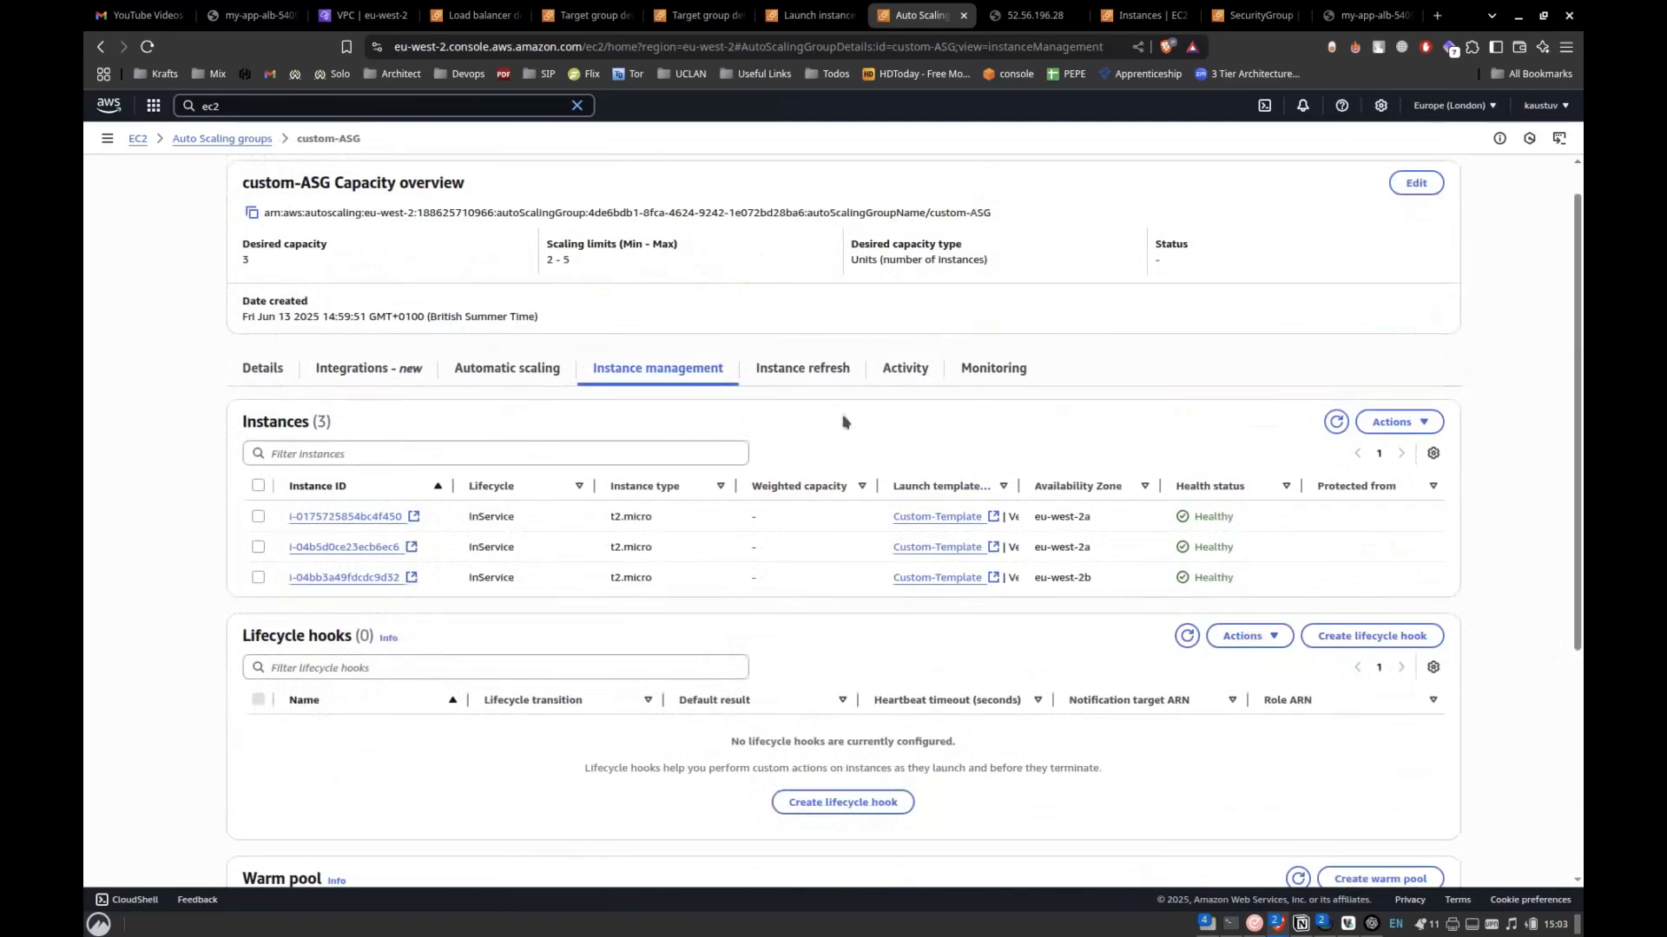
pyautogui.click(816, 375)
# Reopen custom-ASG's activity history and refresh it to check again for new scaling events.
pyautogui.click(907, 370)
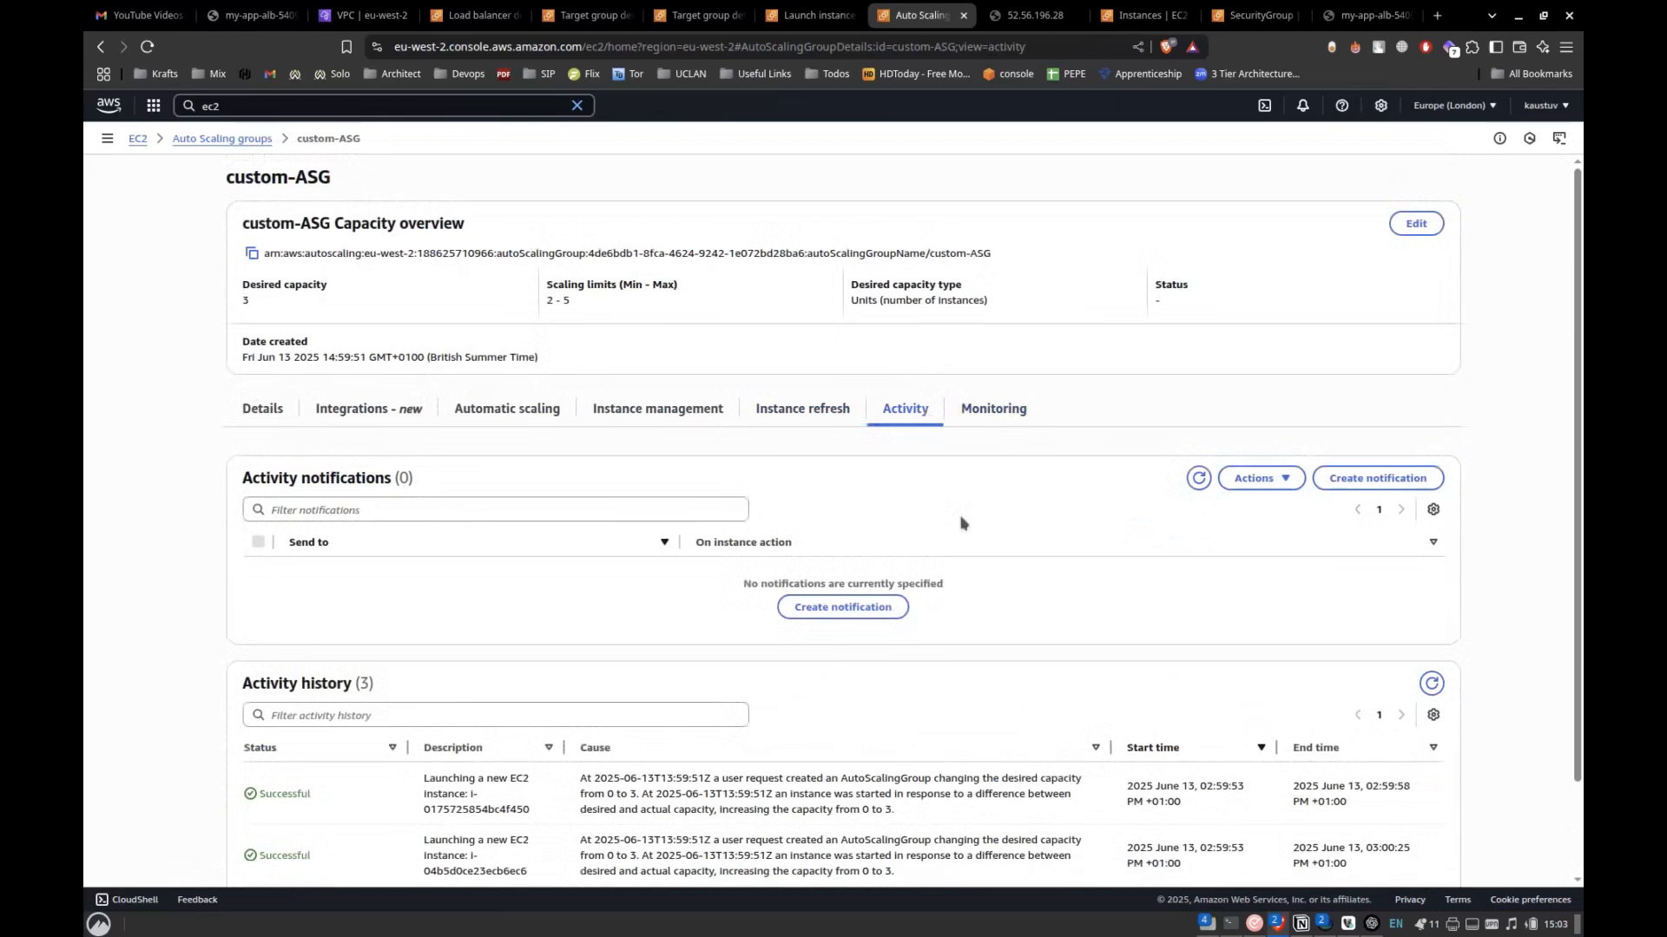
pyautogui.scroll(-1, 950, 554)
pyautogui.scroll(1, 1426, 575)
pyautogui.scroll(-1, 1362, 642)
pyautogui.scroll(1, 1231, 613)
pyautogui.scroll(-1, 1231, 614)
pyautogui.click(1432, 575)
pyautogui.scroll(-1, 1235, 610)
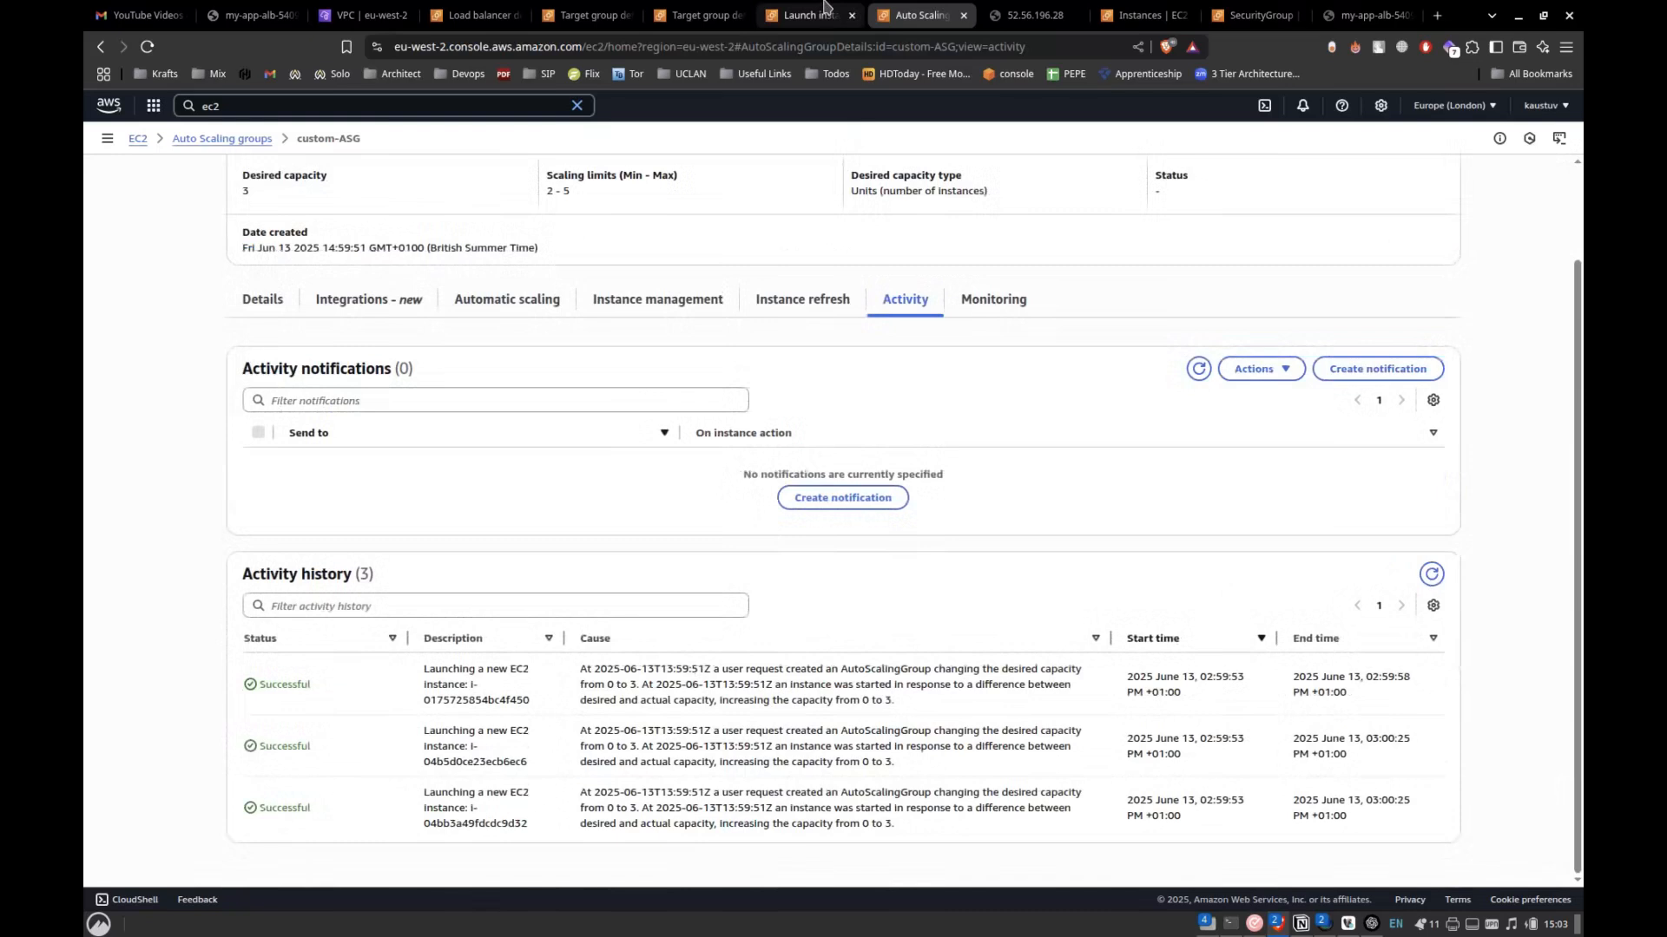
# Switch to the Instances window and refresh the list repeatedly to check the terminated instances and look for replacements.
pyautogui.hotkey('alt', 'Tab')
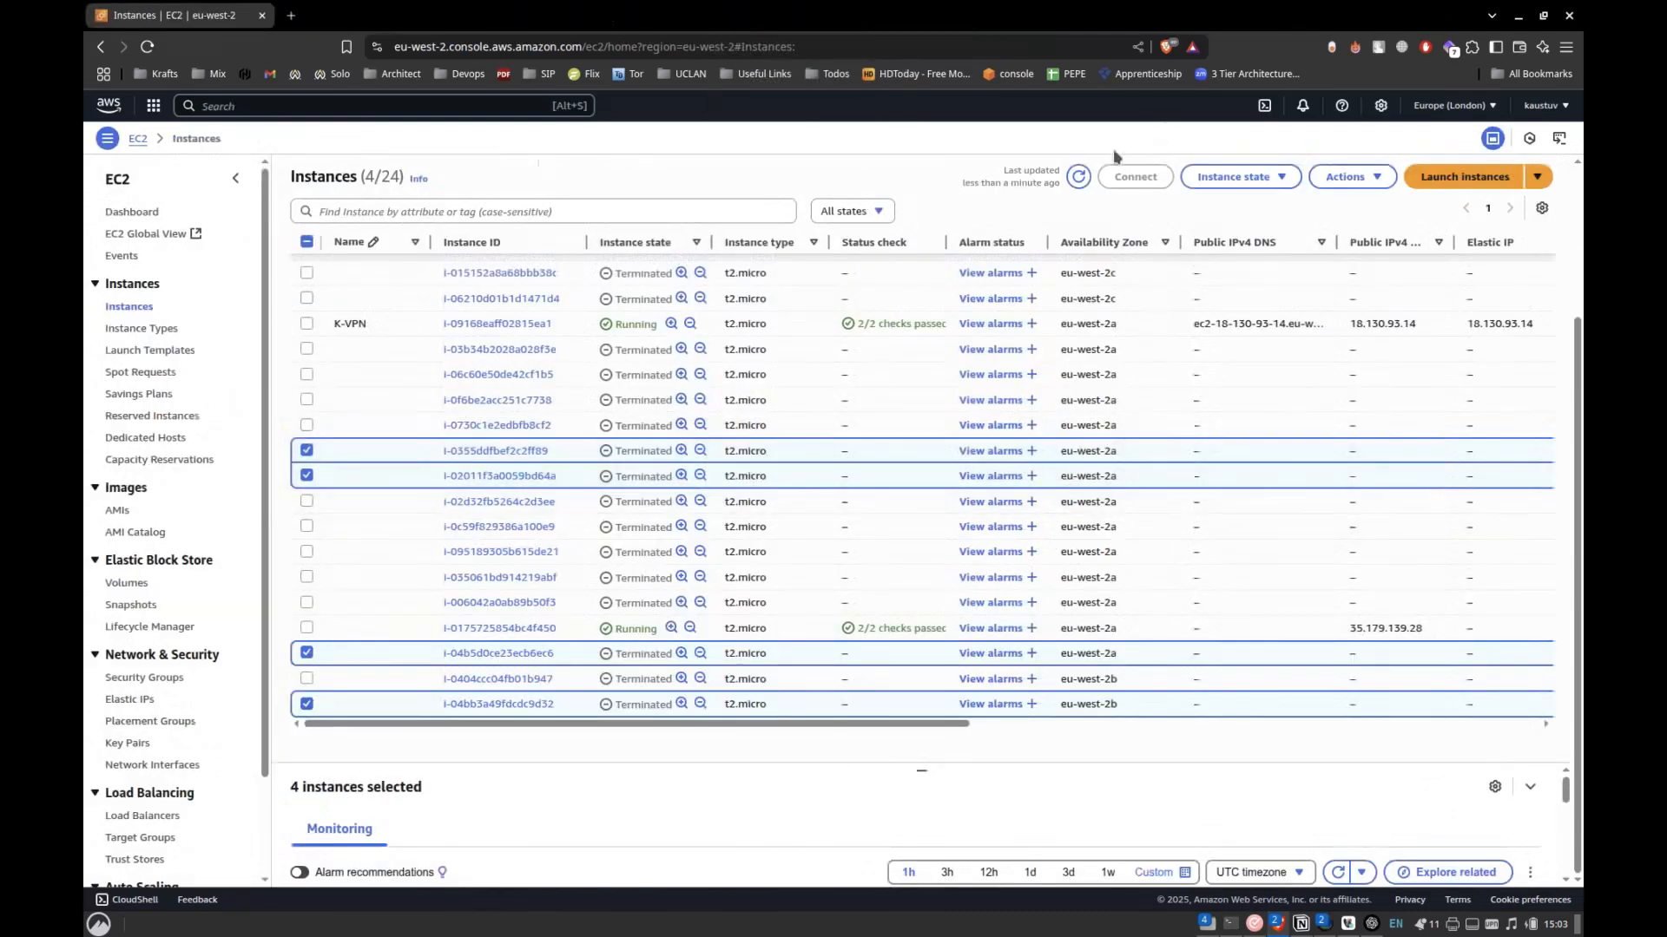
pyautogui.click(1078, 178)
pyautogui.scroll(-3, 996, 502)
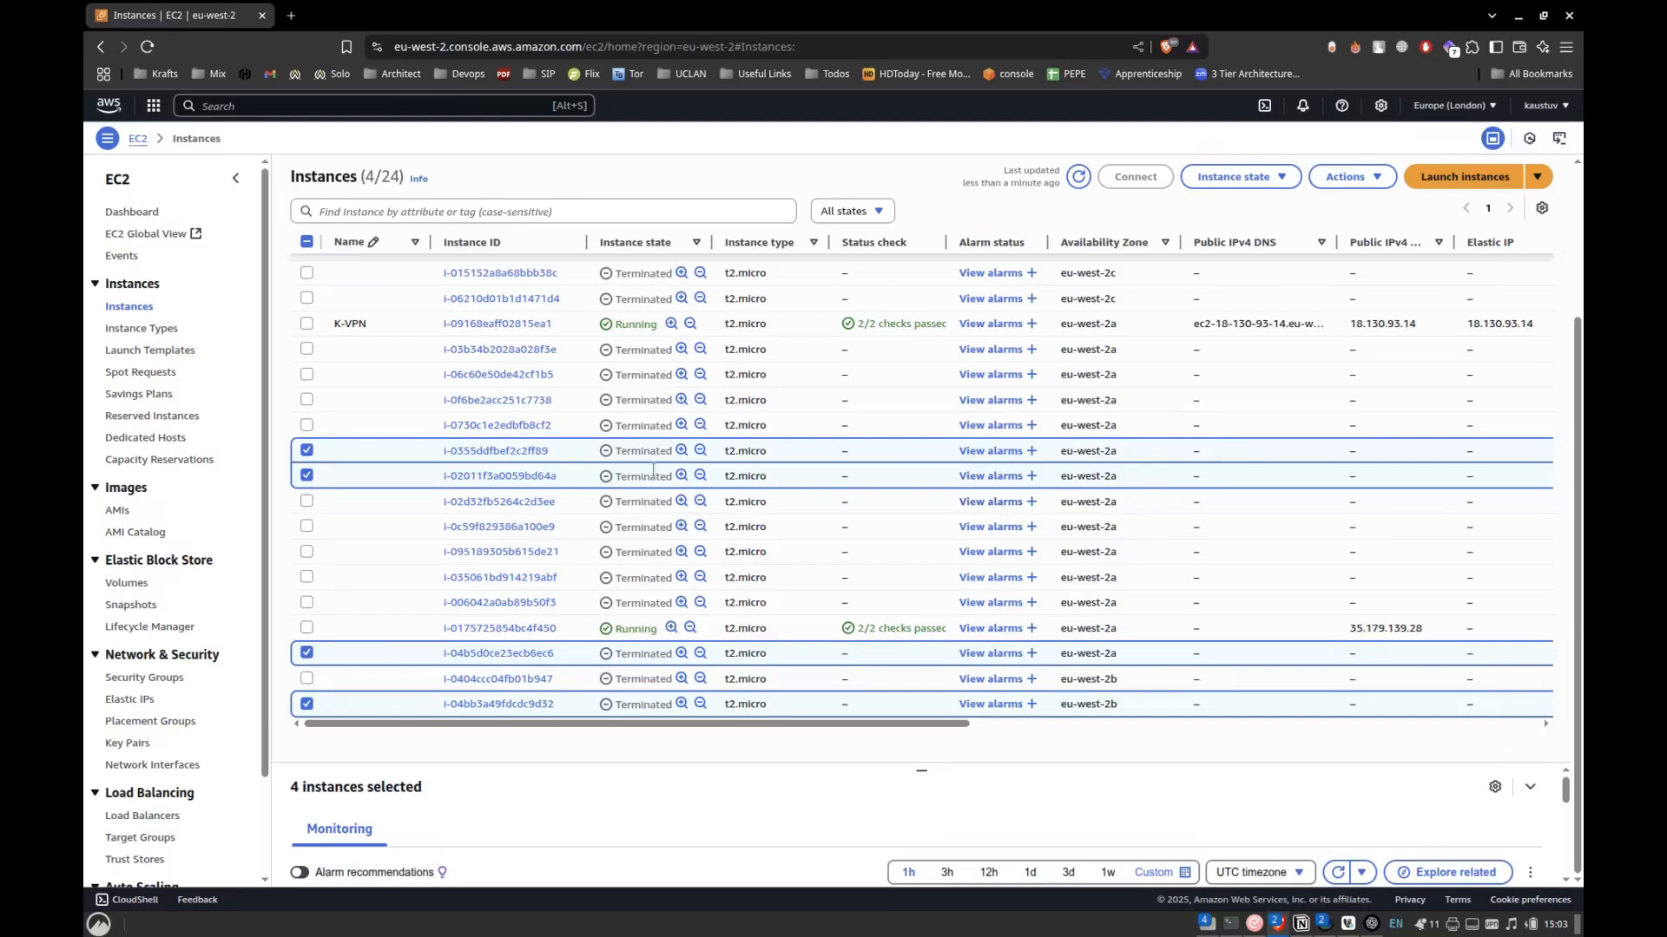
pyautogui.click(1078, 177)
pyautogui.scroll(-5, 1043, 443)
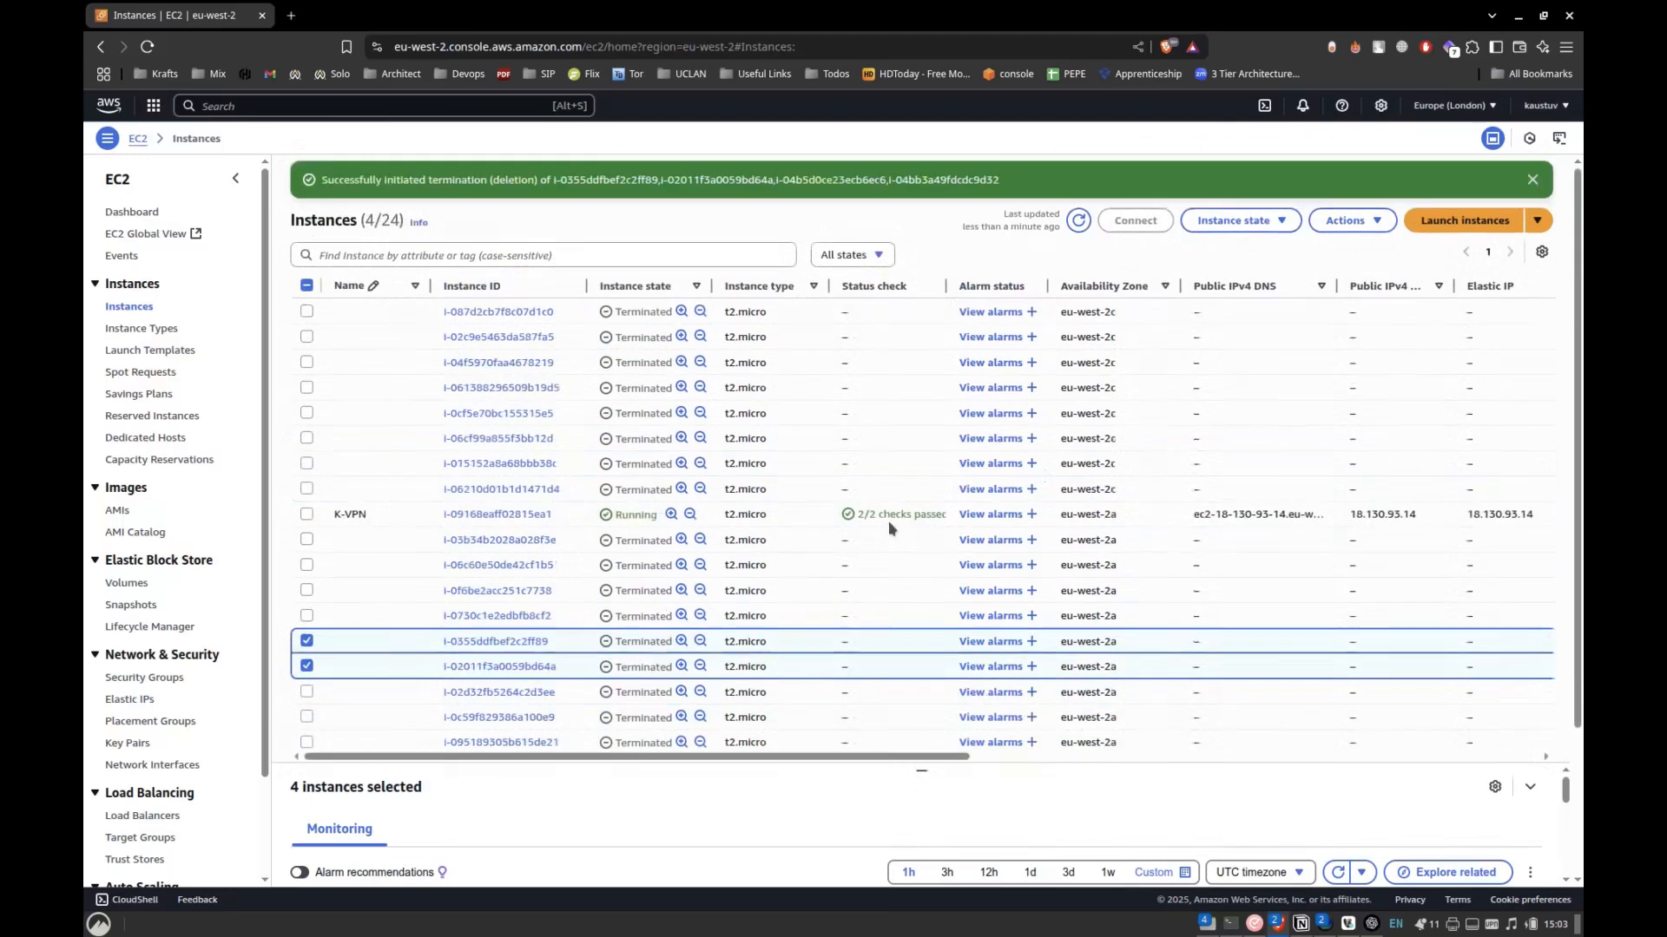
pyautogui.click(1079, 172)
pyautogui.click(1078, 183)
pyautogui.click(1077, 174)
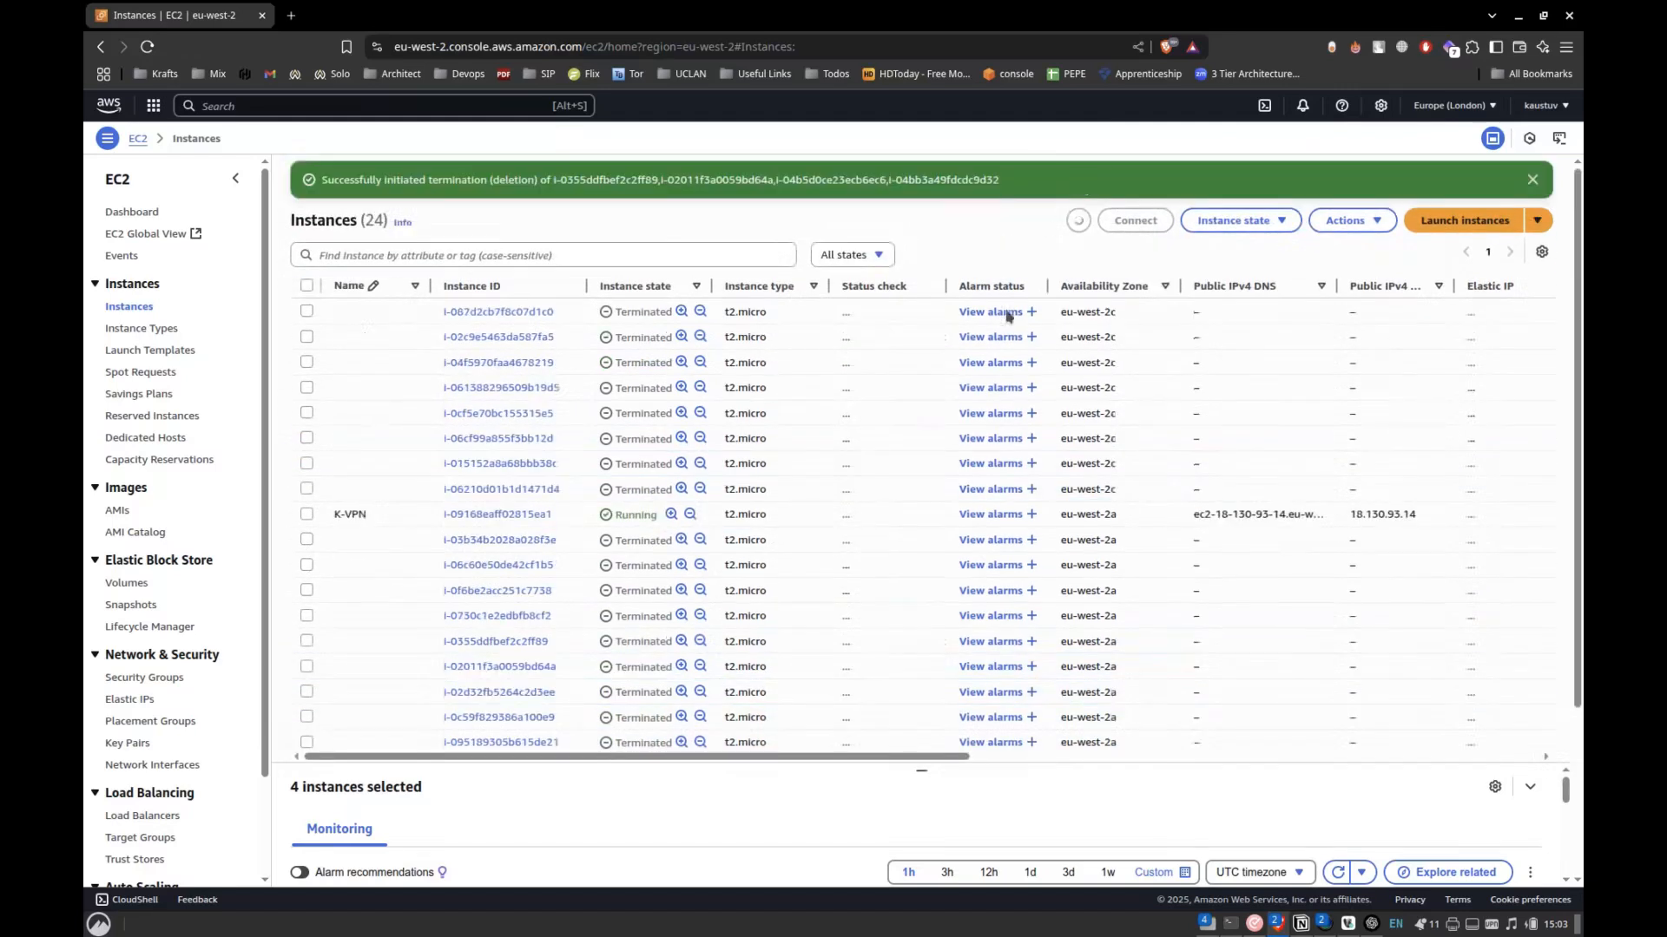
pyautogui.scroll(-3, 946, 469)
# Reload the Instances page and shrink the instance details area so that more of the list fits on screen.
pyautogui.press('F5')
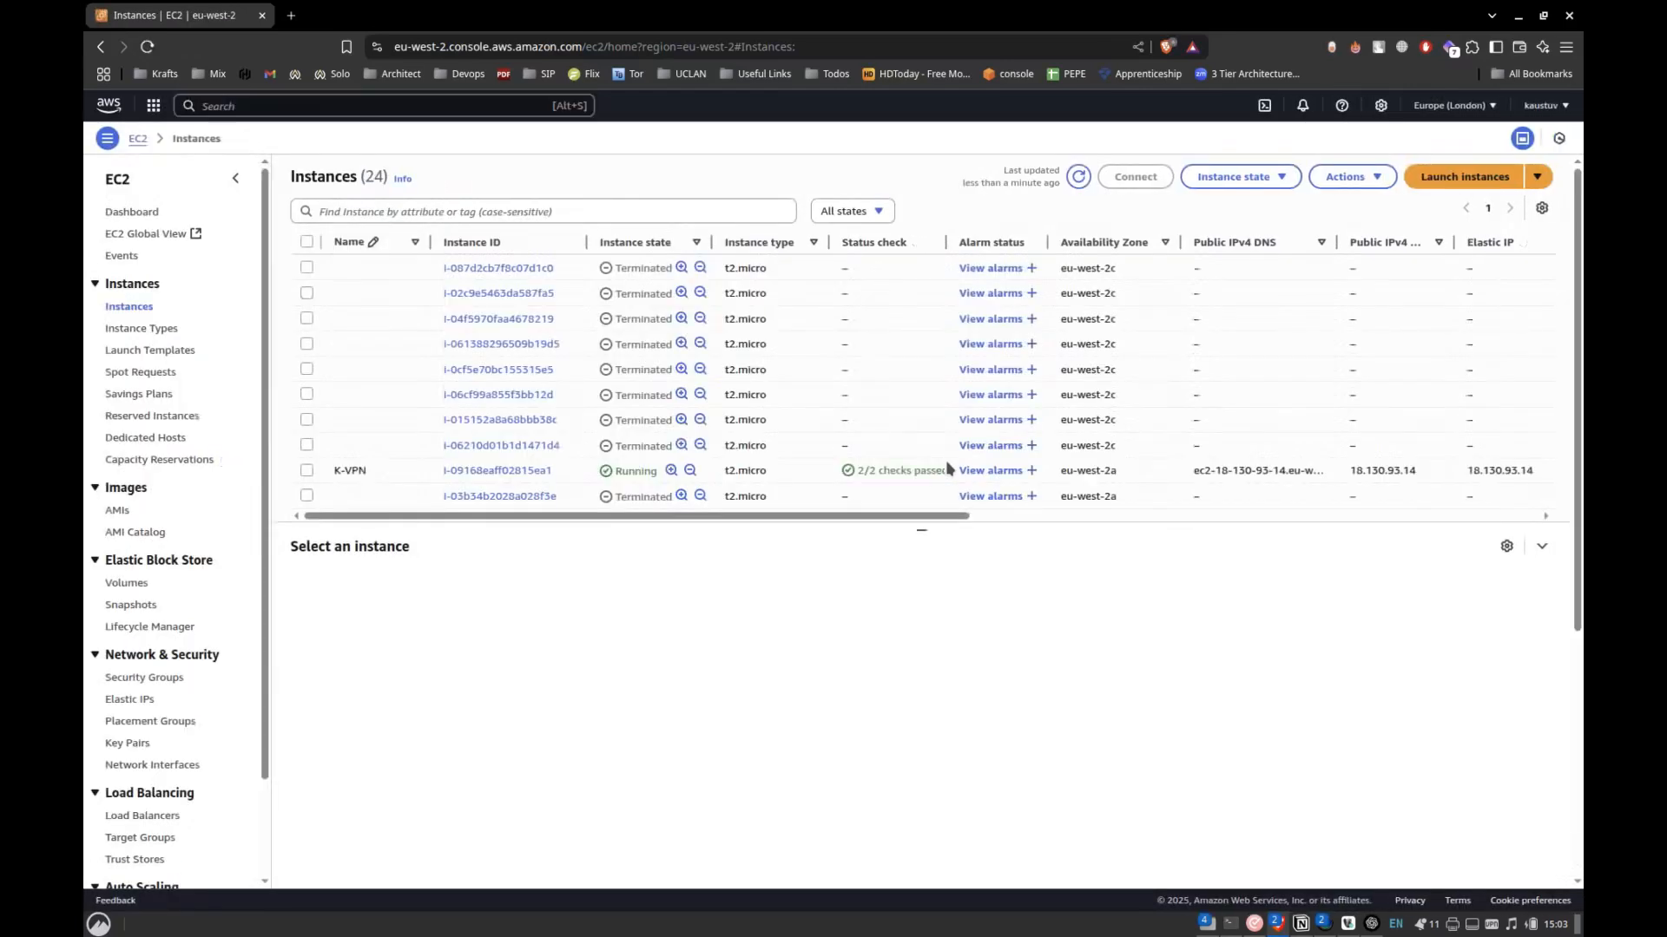
pyautogui.moveTo(918, 531); pyautogui.dragTo(930, 848)
pyautogui.scroll(-2, 938, 634)
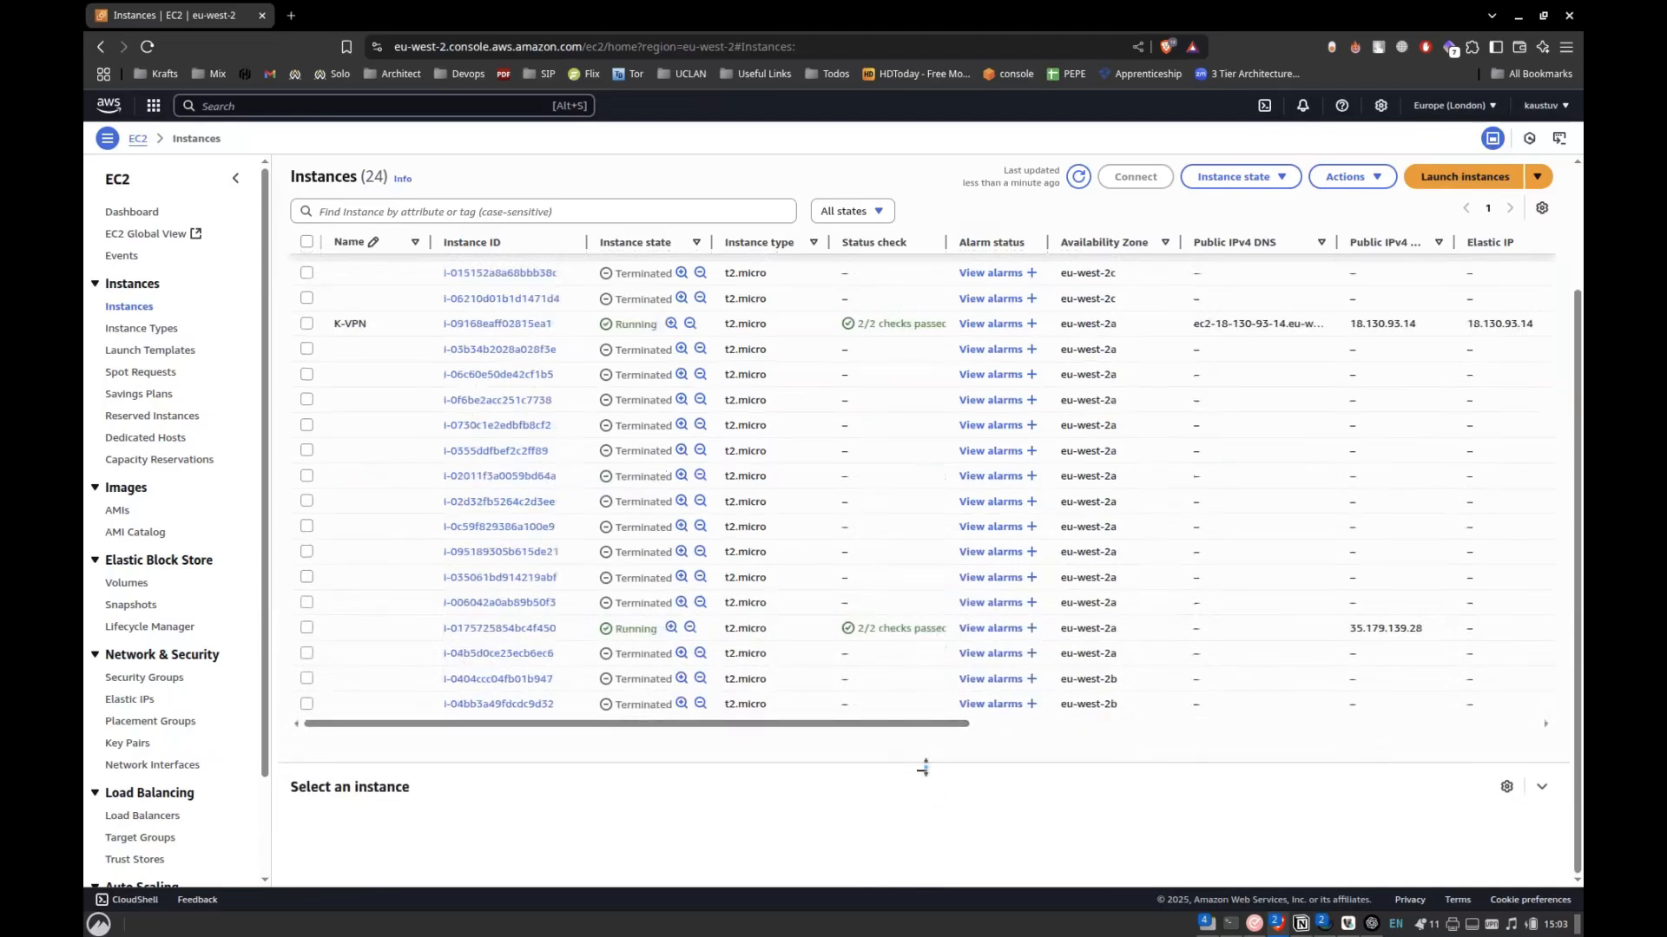
# Keep refreshing the instance list until the Auto Scaling group's replacement instance can be examined.
pyautogui.scroll(2, 925, 660)
pyautogui.scroll(-2, 926, 659)
pyautogui.click(1077, 176)
pyautogui.click(1077, 176)
pyautogui.scroll(-2, 998, 547)
pyautogui.click(1077, 176)
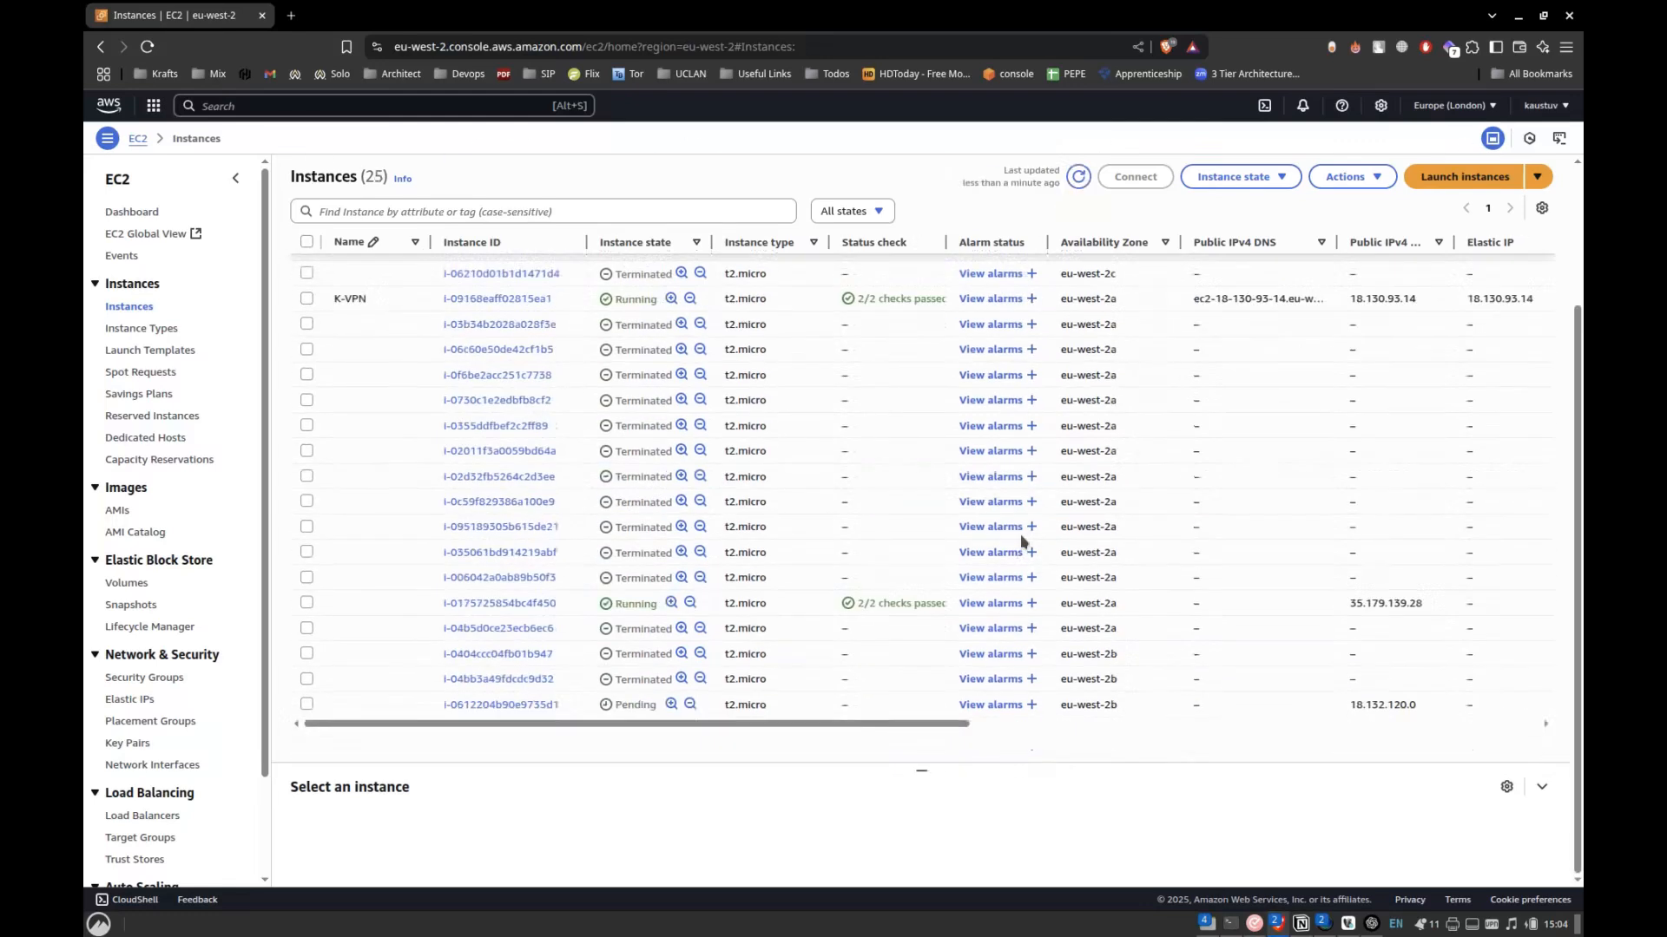
# Select the new instance i-0612204b90e9735d1 in eu-west-2b and refresh the list to follow its state and status check.
pyautogui.scroll(3, 1019, 534)
pyautogui.scroll(-2, 1031, 639)
pyautogui.scroll(-2, 1030, 639)
pyautogui.moveTo(619, 709); pyautogui.dragTo(652, 710)
pyautogui.click(652, 710)
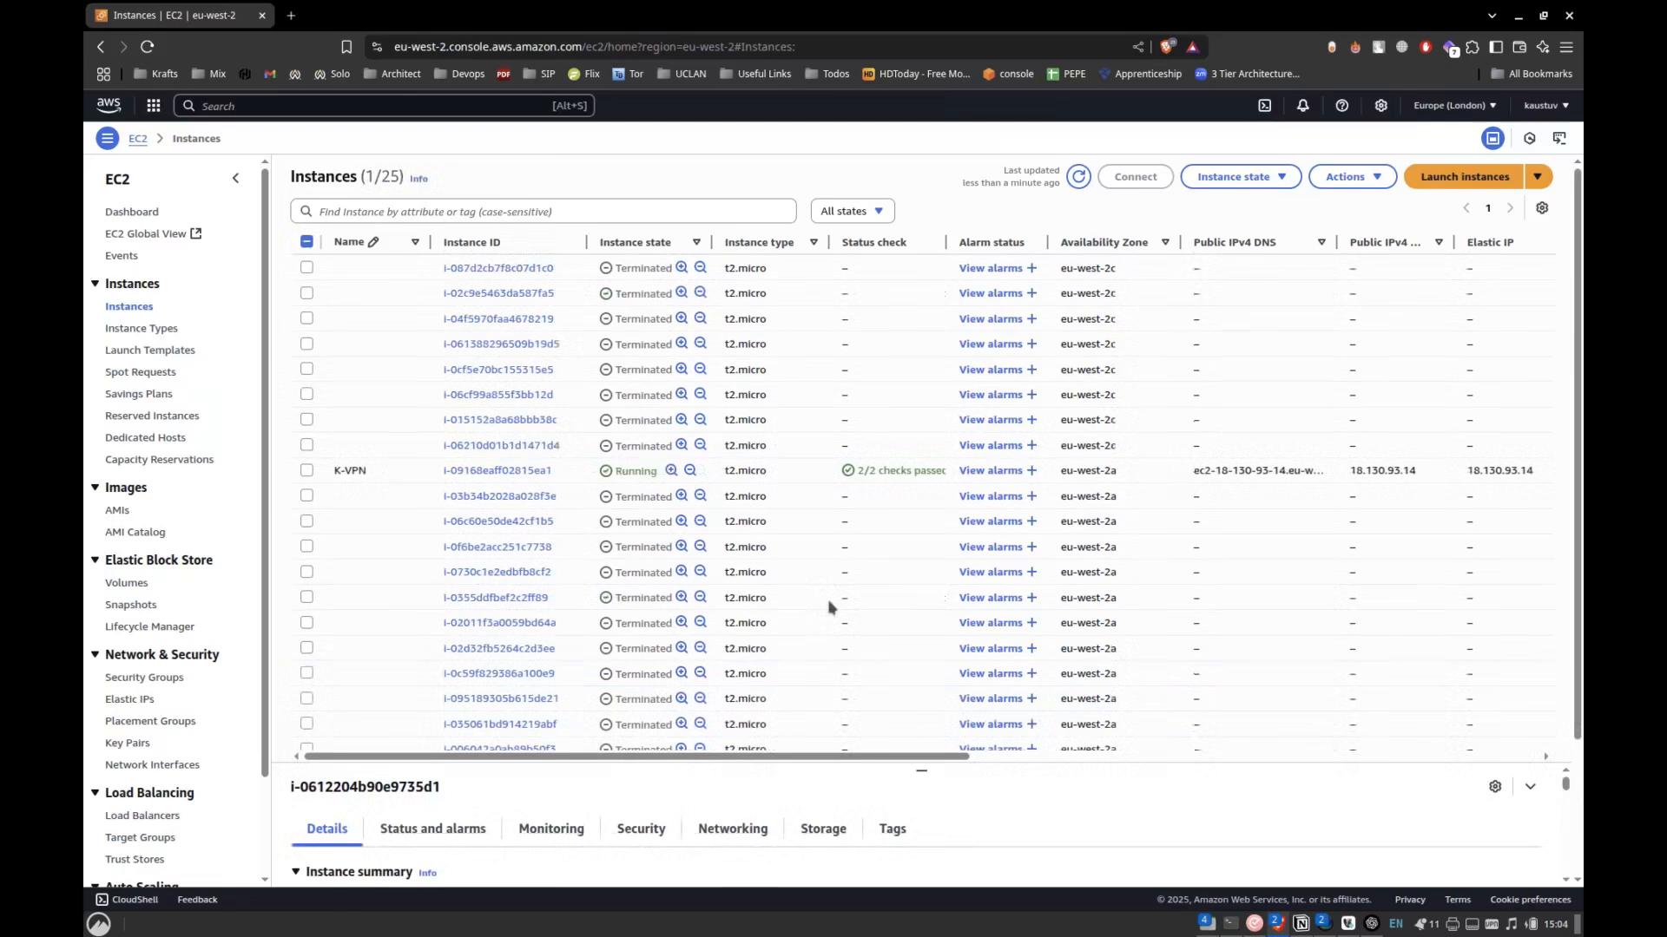
pyautogui.click(1079, 178)
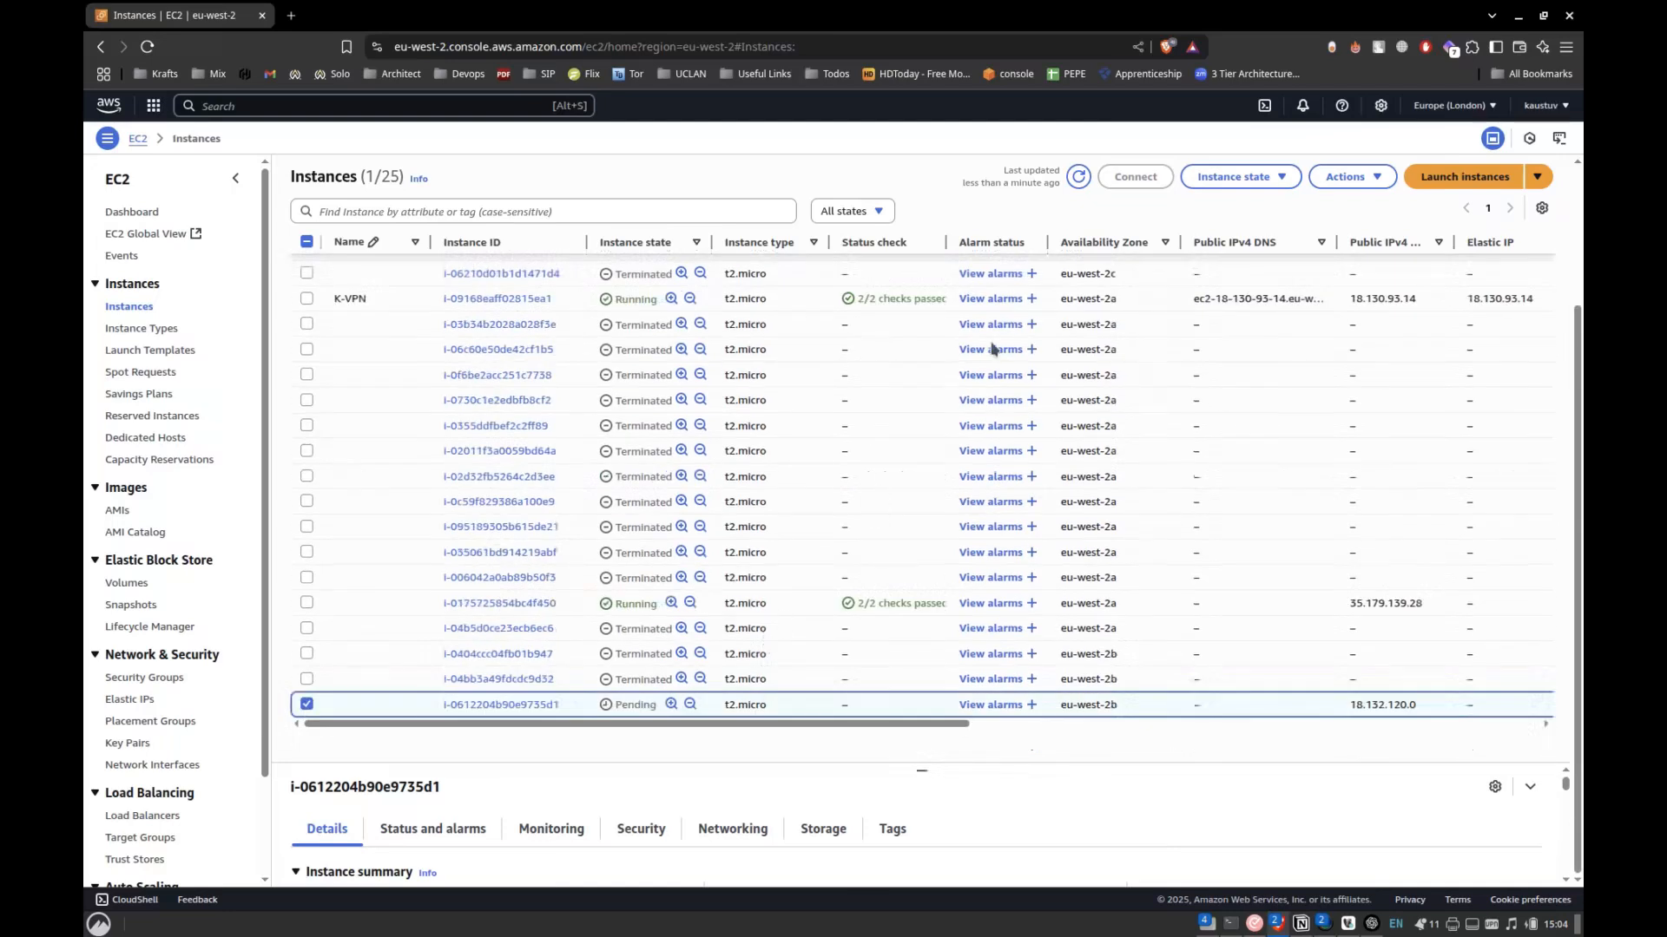
pyautogui.click(1077, 178)
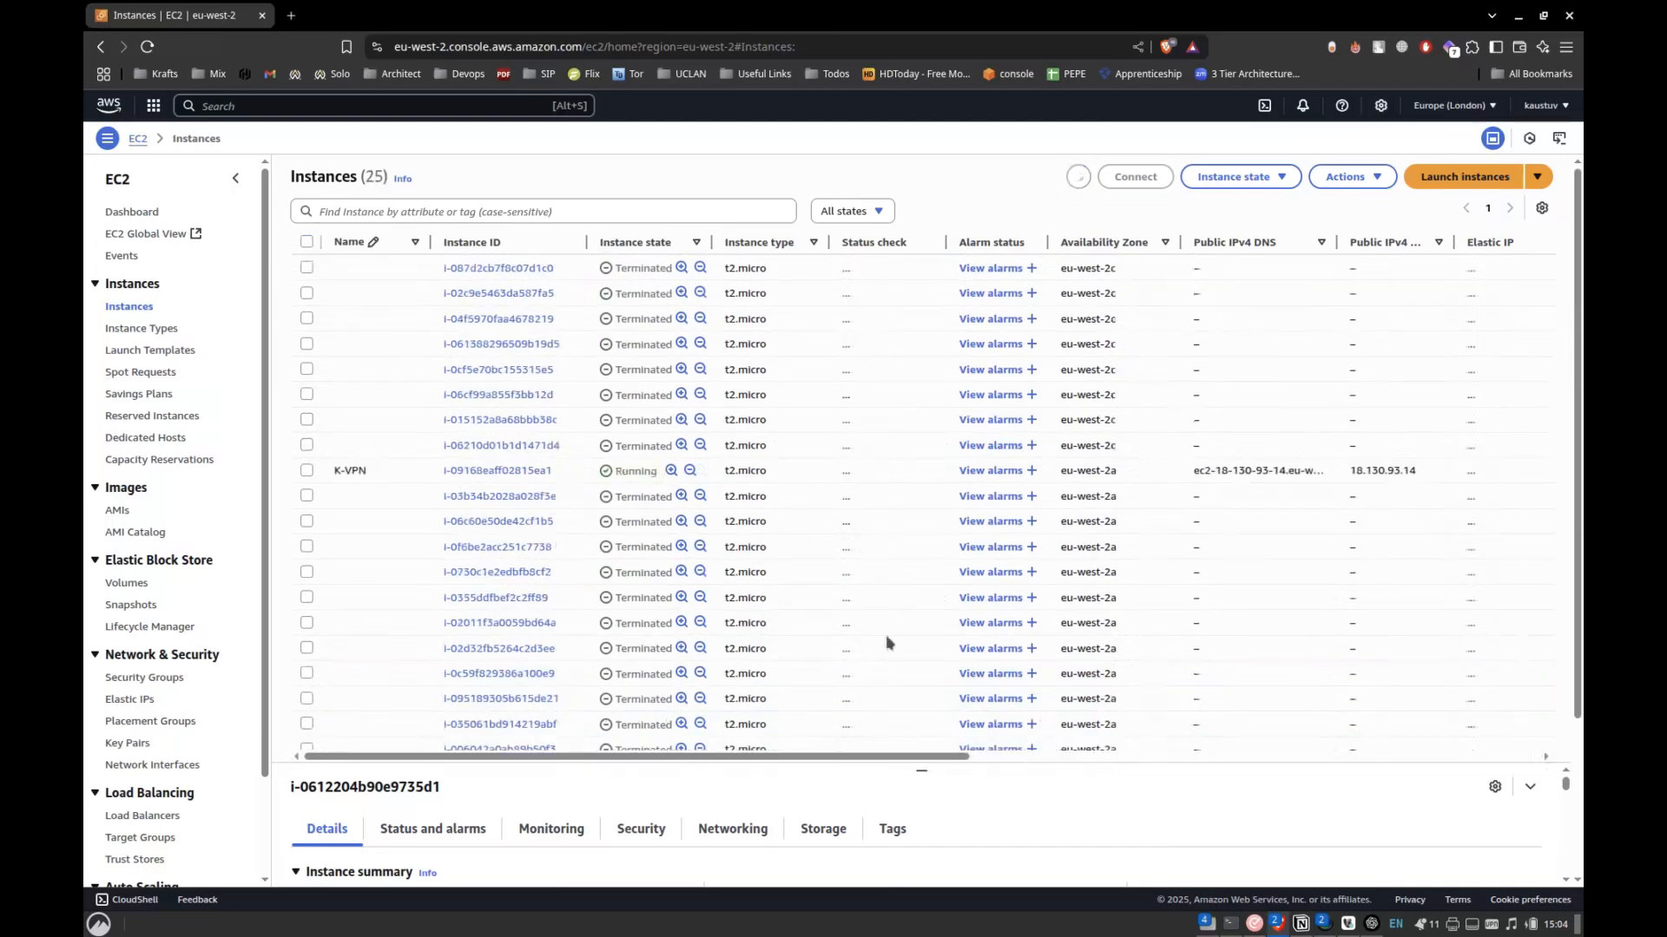
pyautogui.scroll(-3, 886, 642)
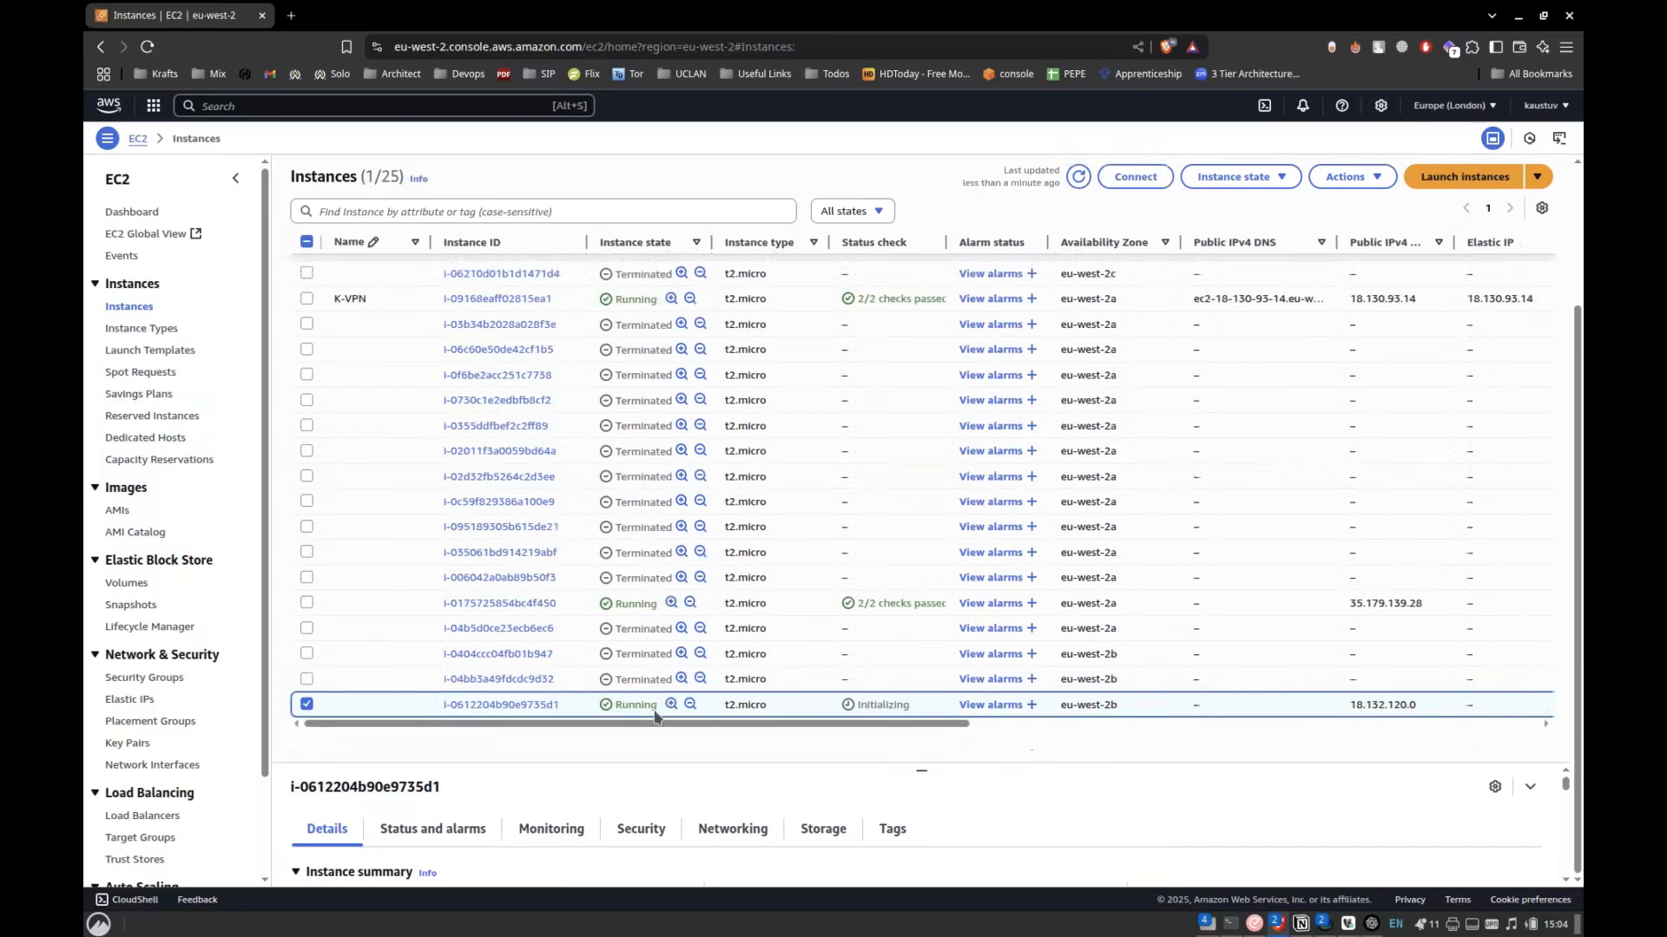
pyautogui.scroll(3, 792, 629)
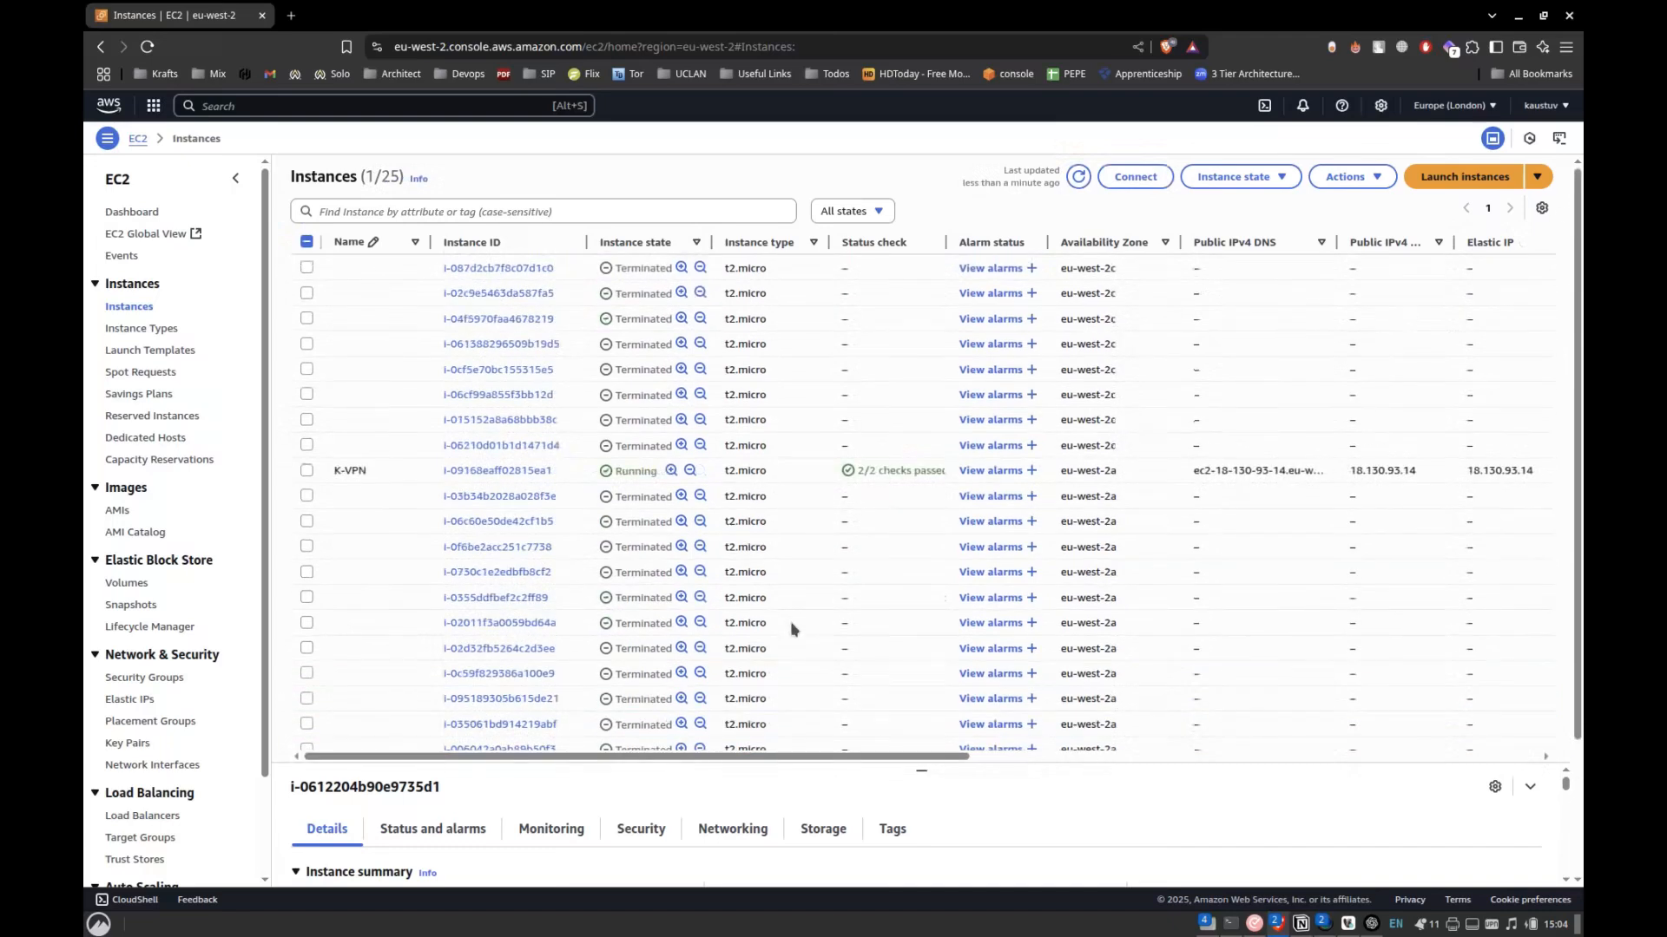
pyautogui.scroll(-3, 792, 628)
# Filter the instance list by the Pending state to check for launching instances, and reset the filter to All states.
pyautogui.click(888, 211)
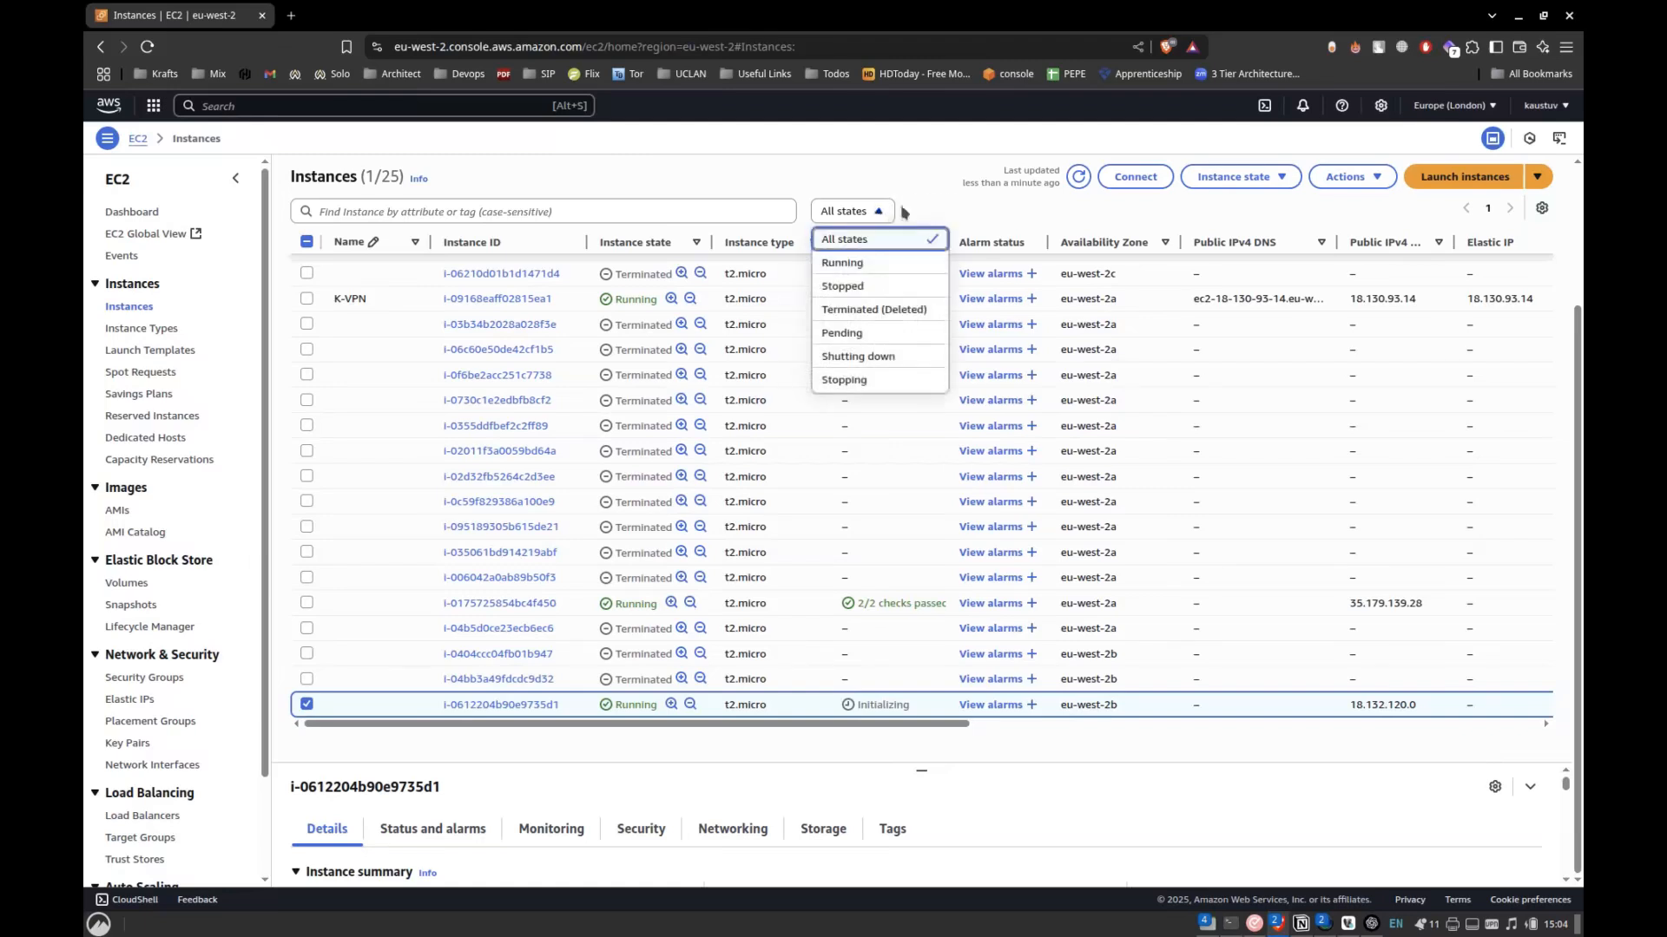
pyautogui.click(881, 334)
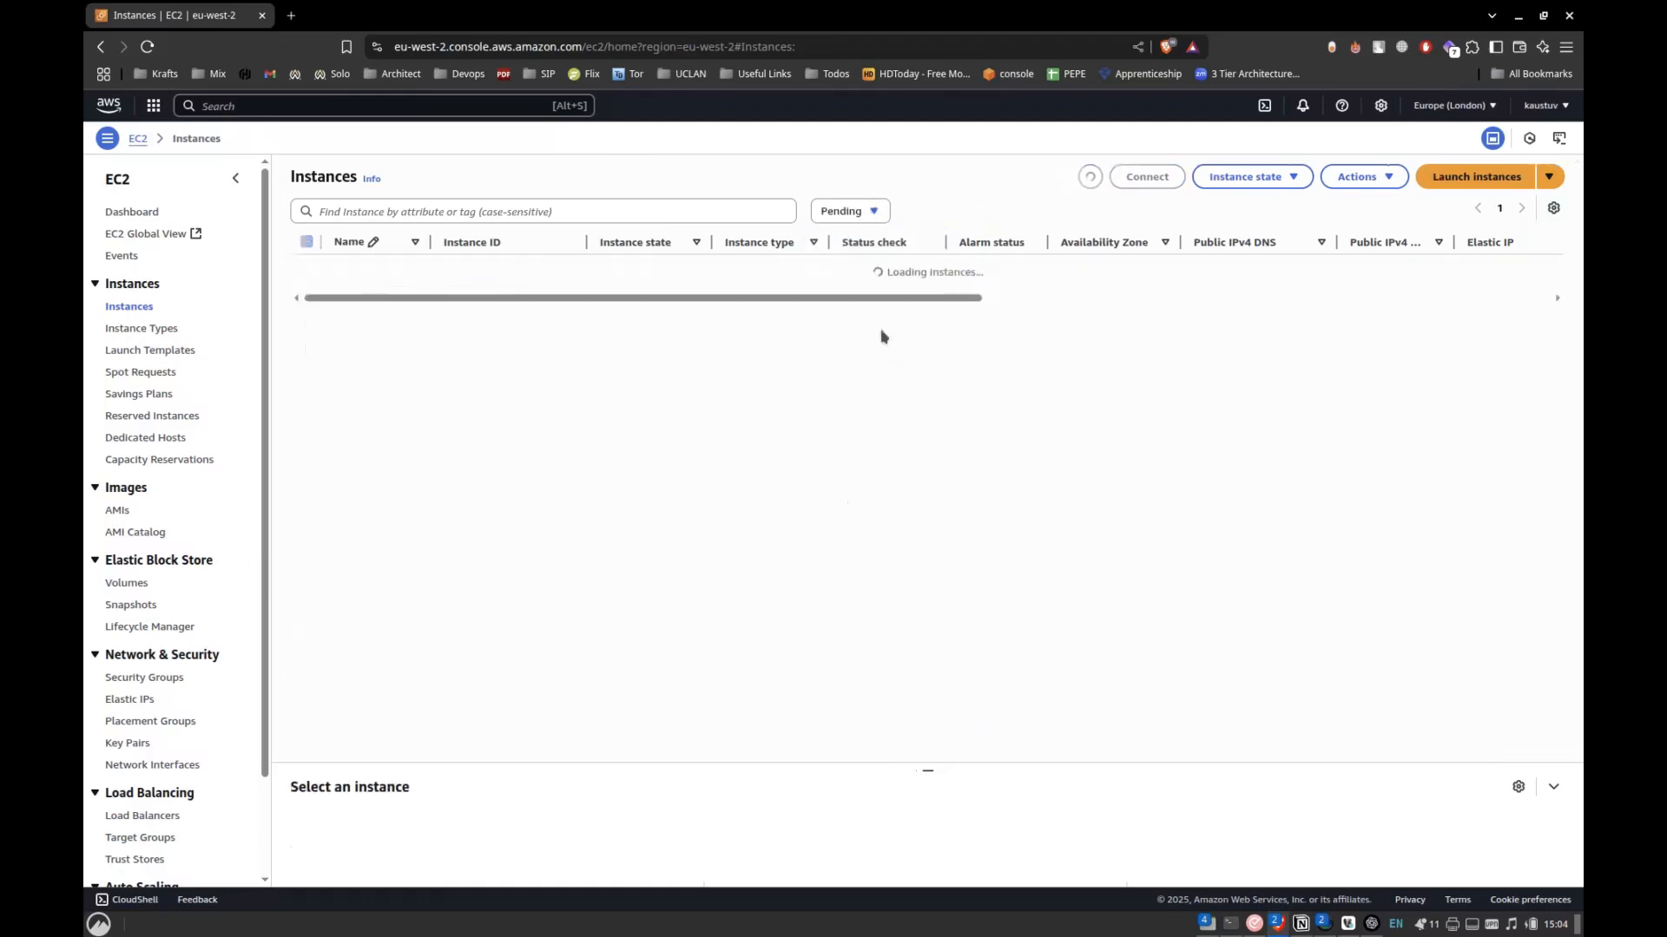
pyautogui.click(868, 211)
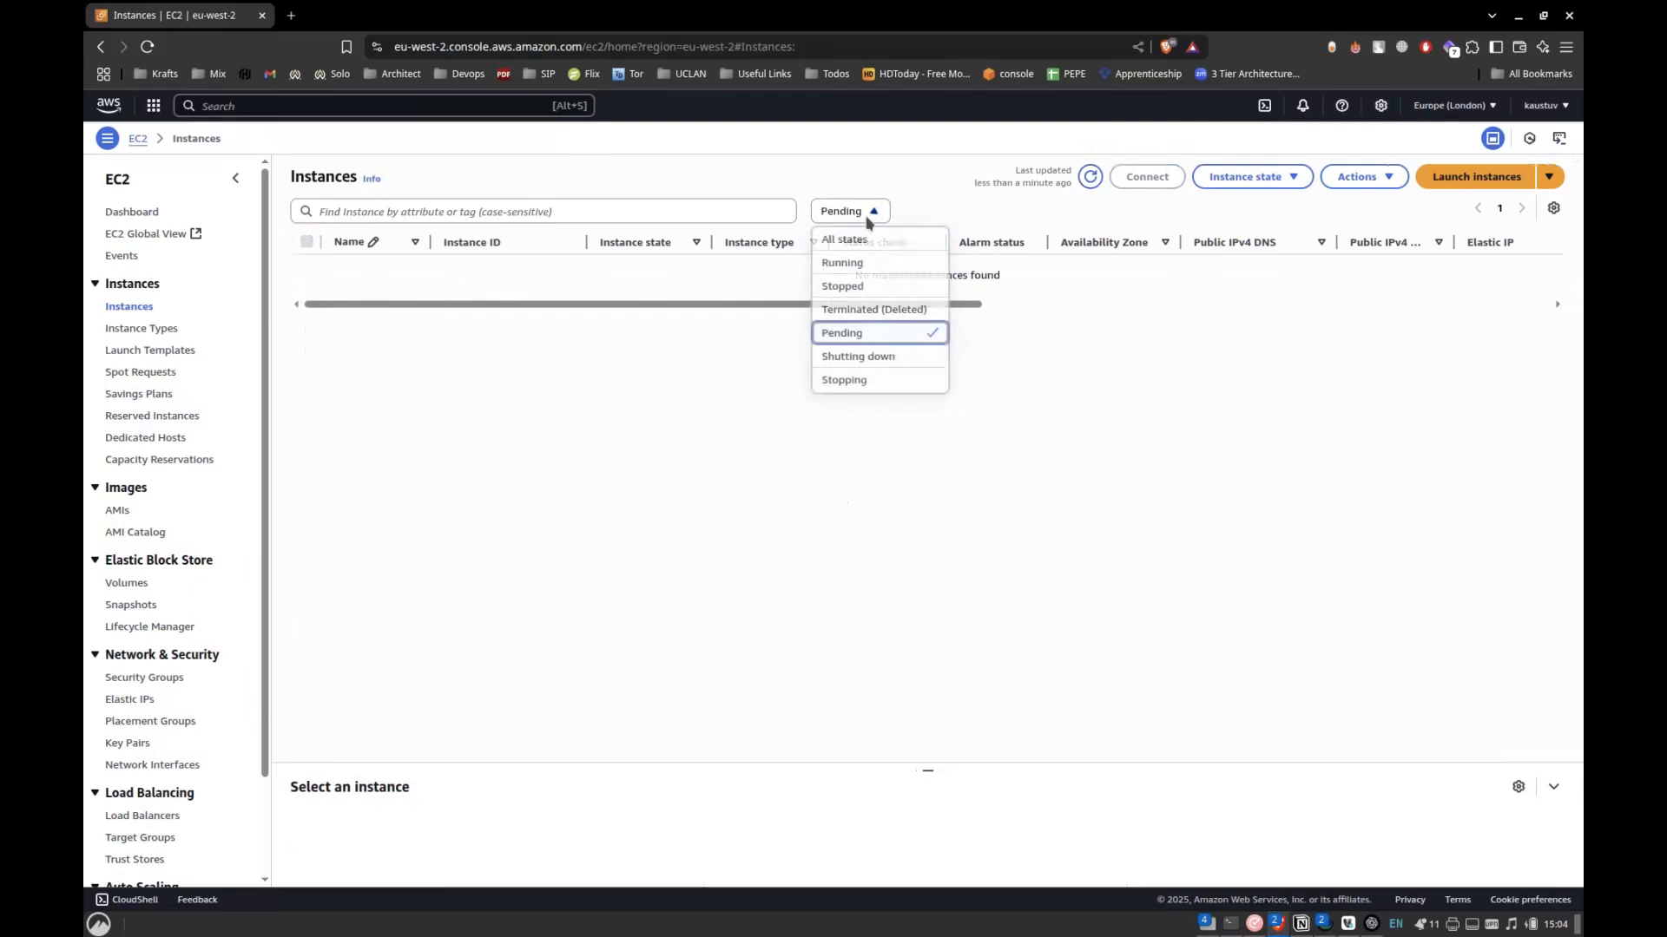
pyautogui.click(841, 240)
pyautogui.scroll(-2, 822, 510)
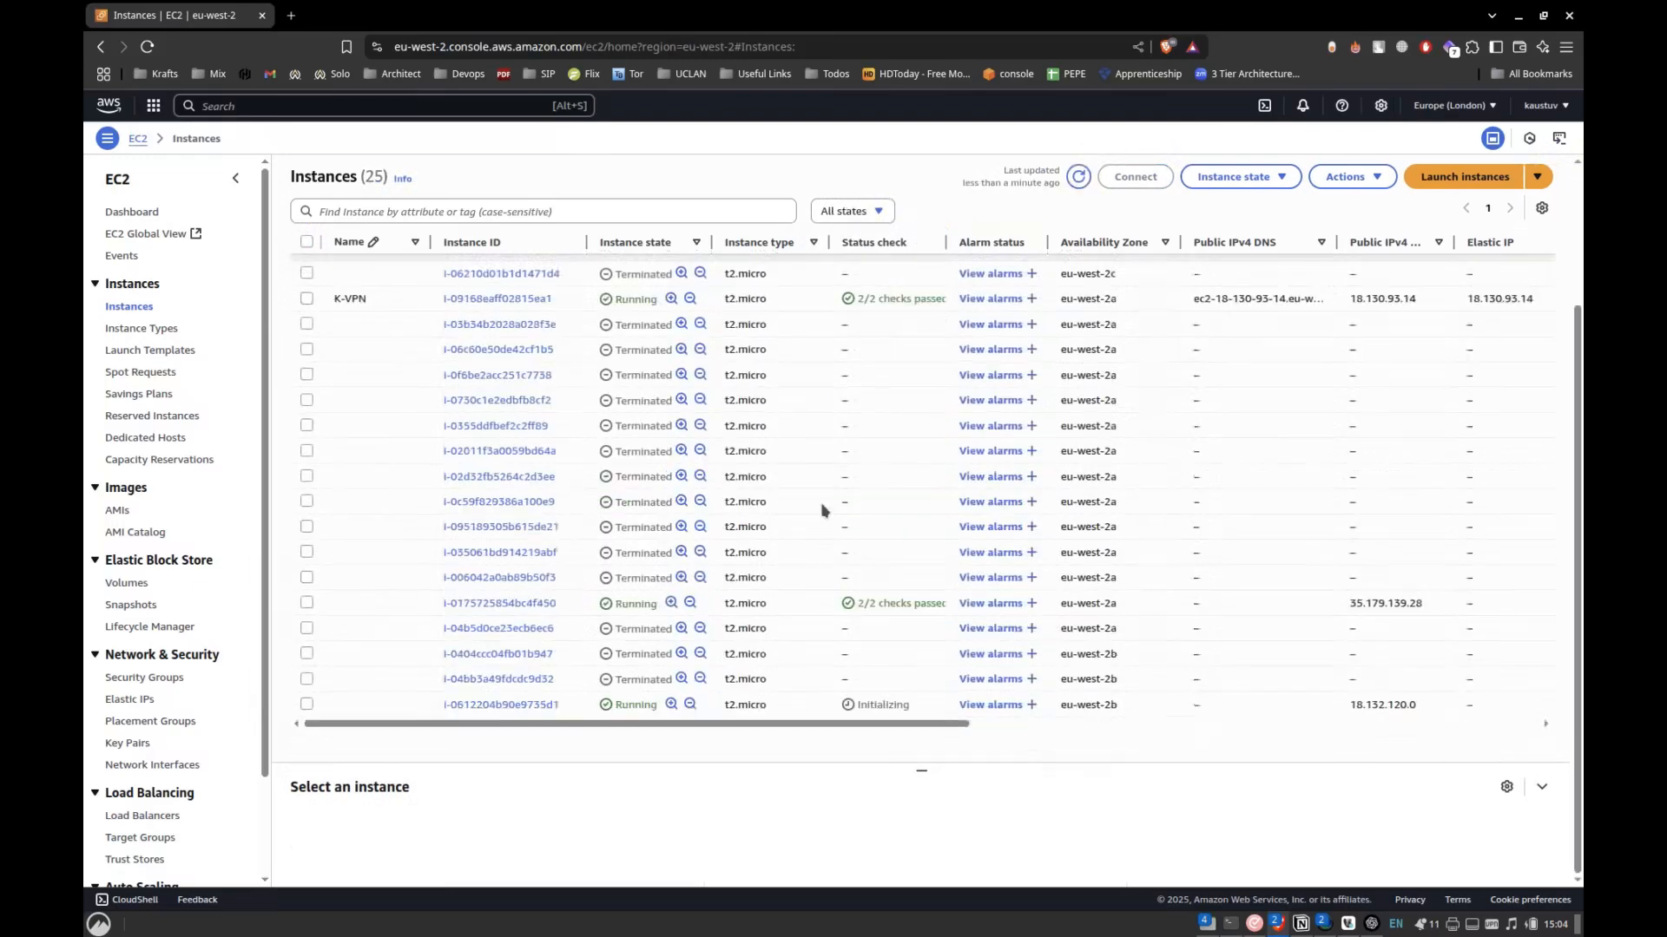
# Refresh the instance list and look through all instances' states and status checks.
pyautogui.click(1078, 176)
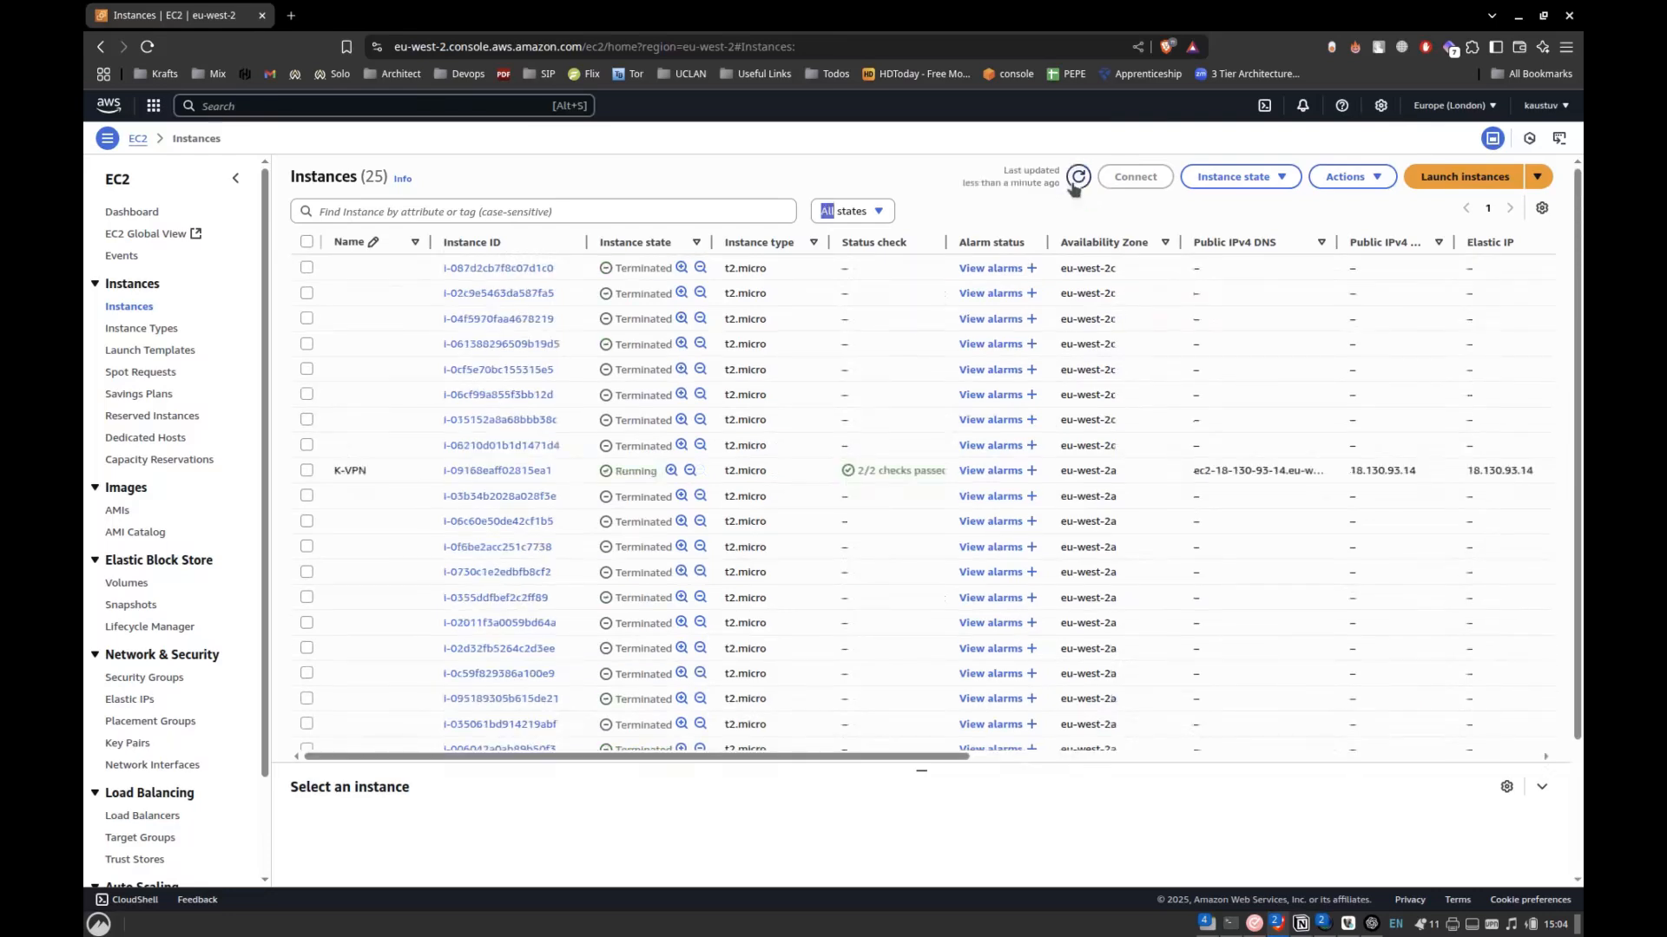
pyautogui.moveTo(893, 726); pyautogui.dragTo(775, 737)
pyautogui.scroll(3, 792, 644)
pyautogui.scroll(-3, 791, 644)
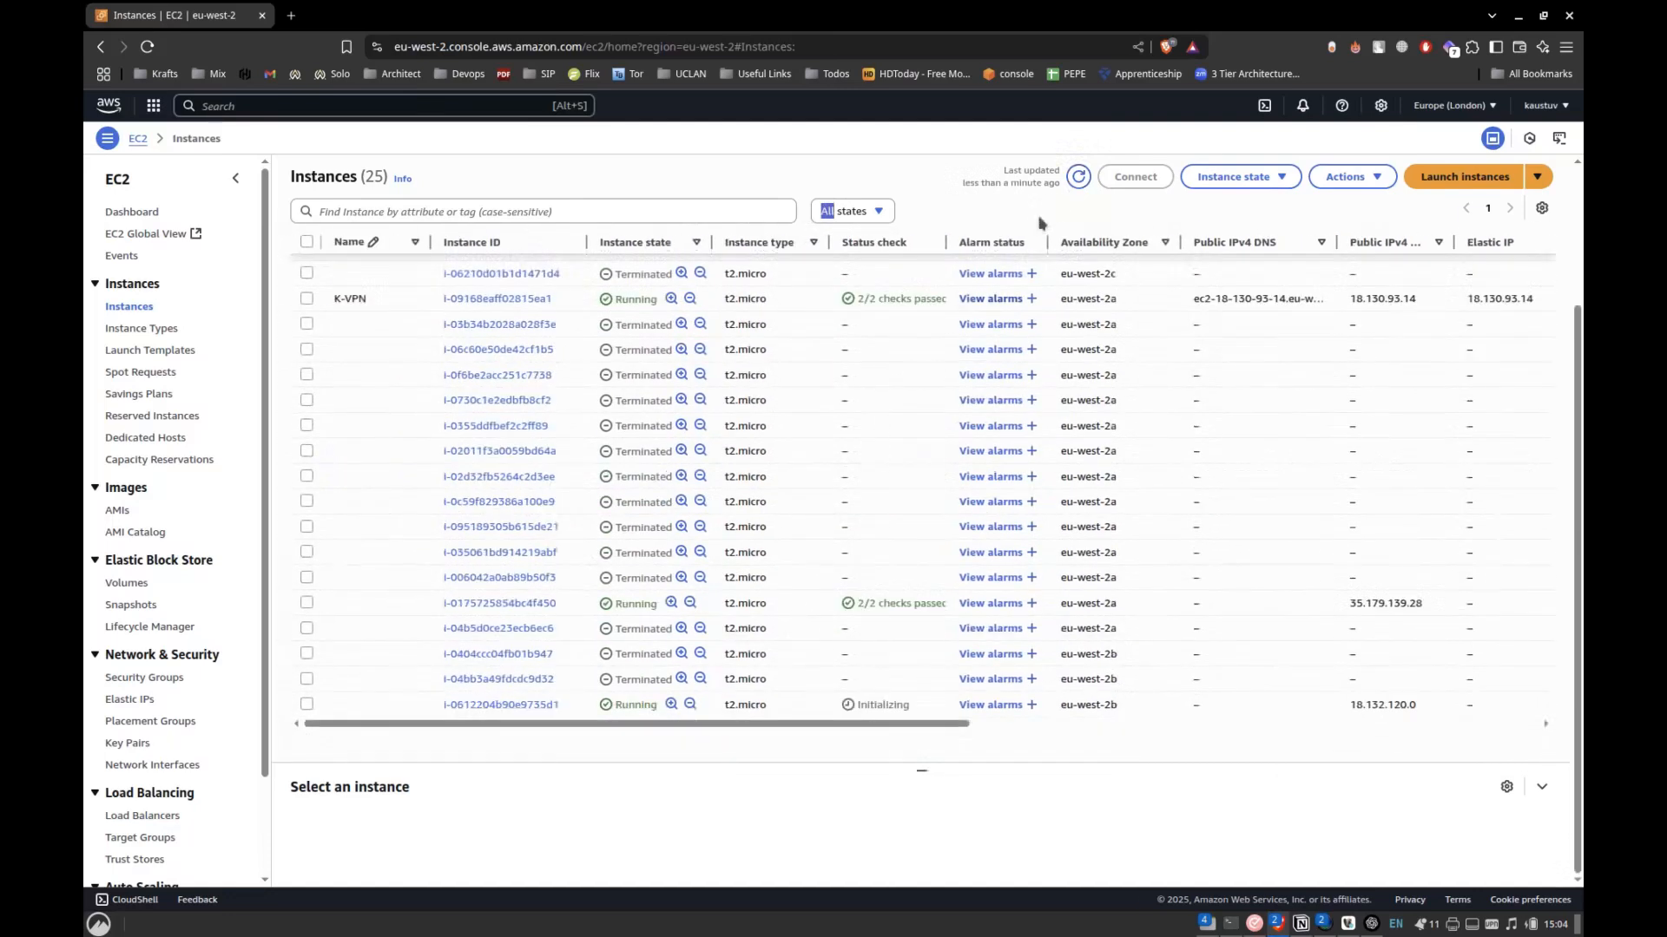
pyautogui.scroll(3, 877, 718)
pyautogui.scroll(-1, 873, 644)
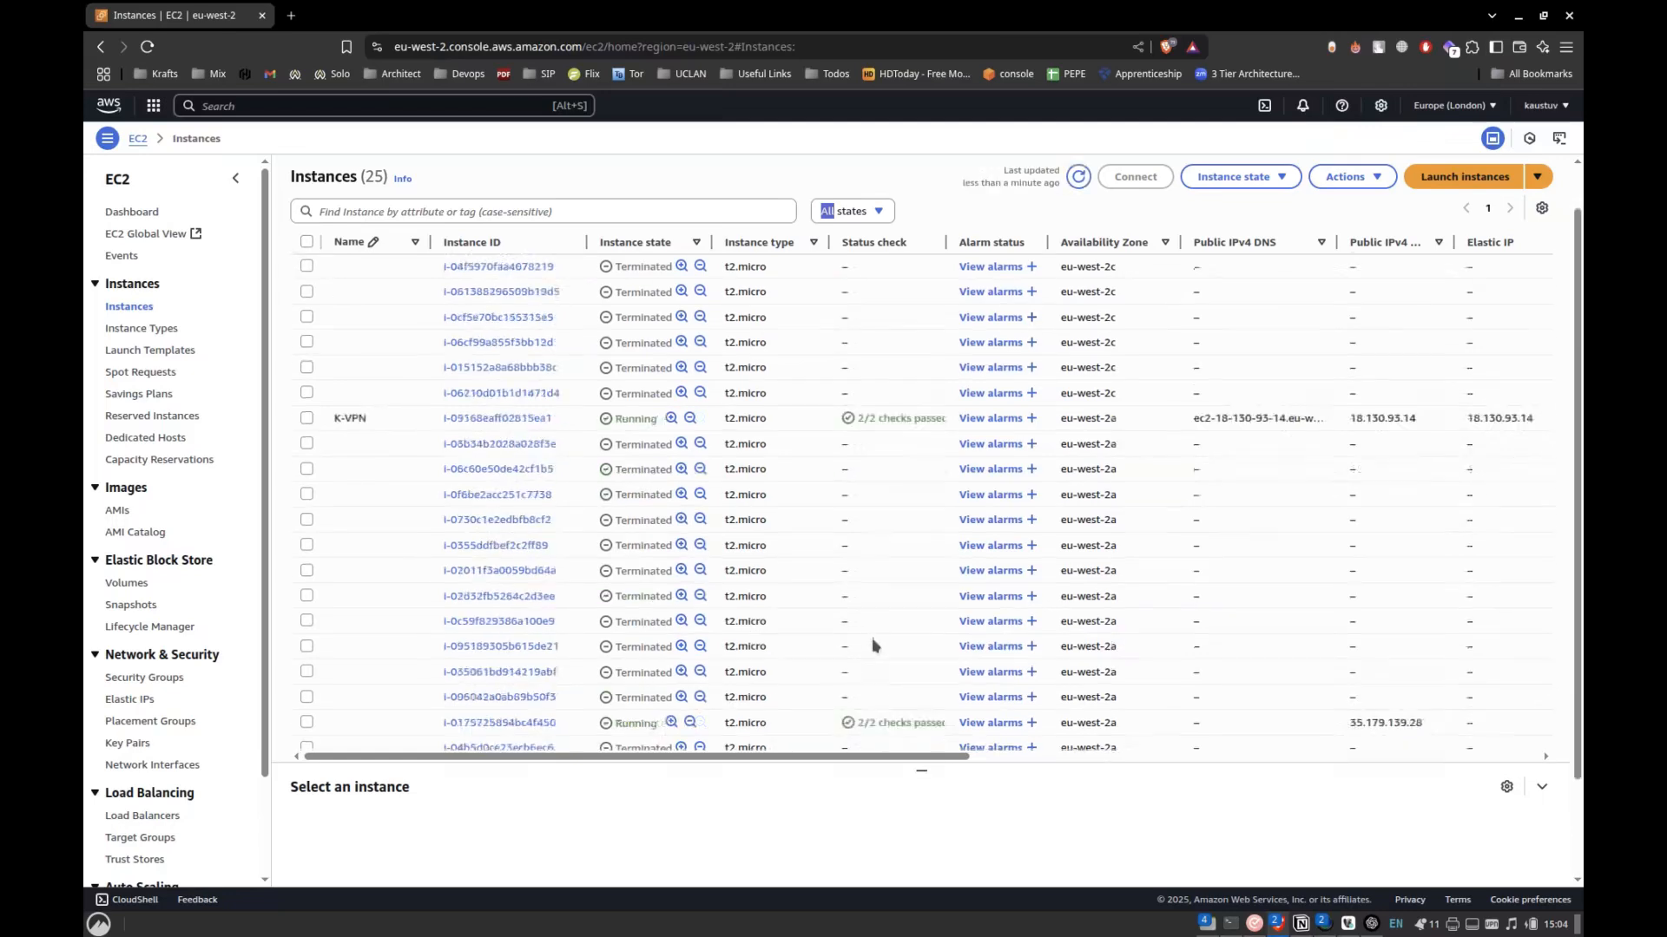
pyautogui.scroll(-2, 872, 644)
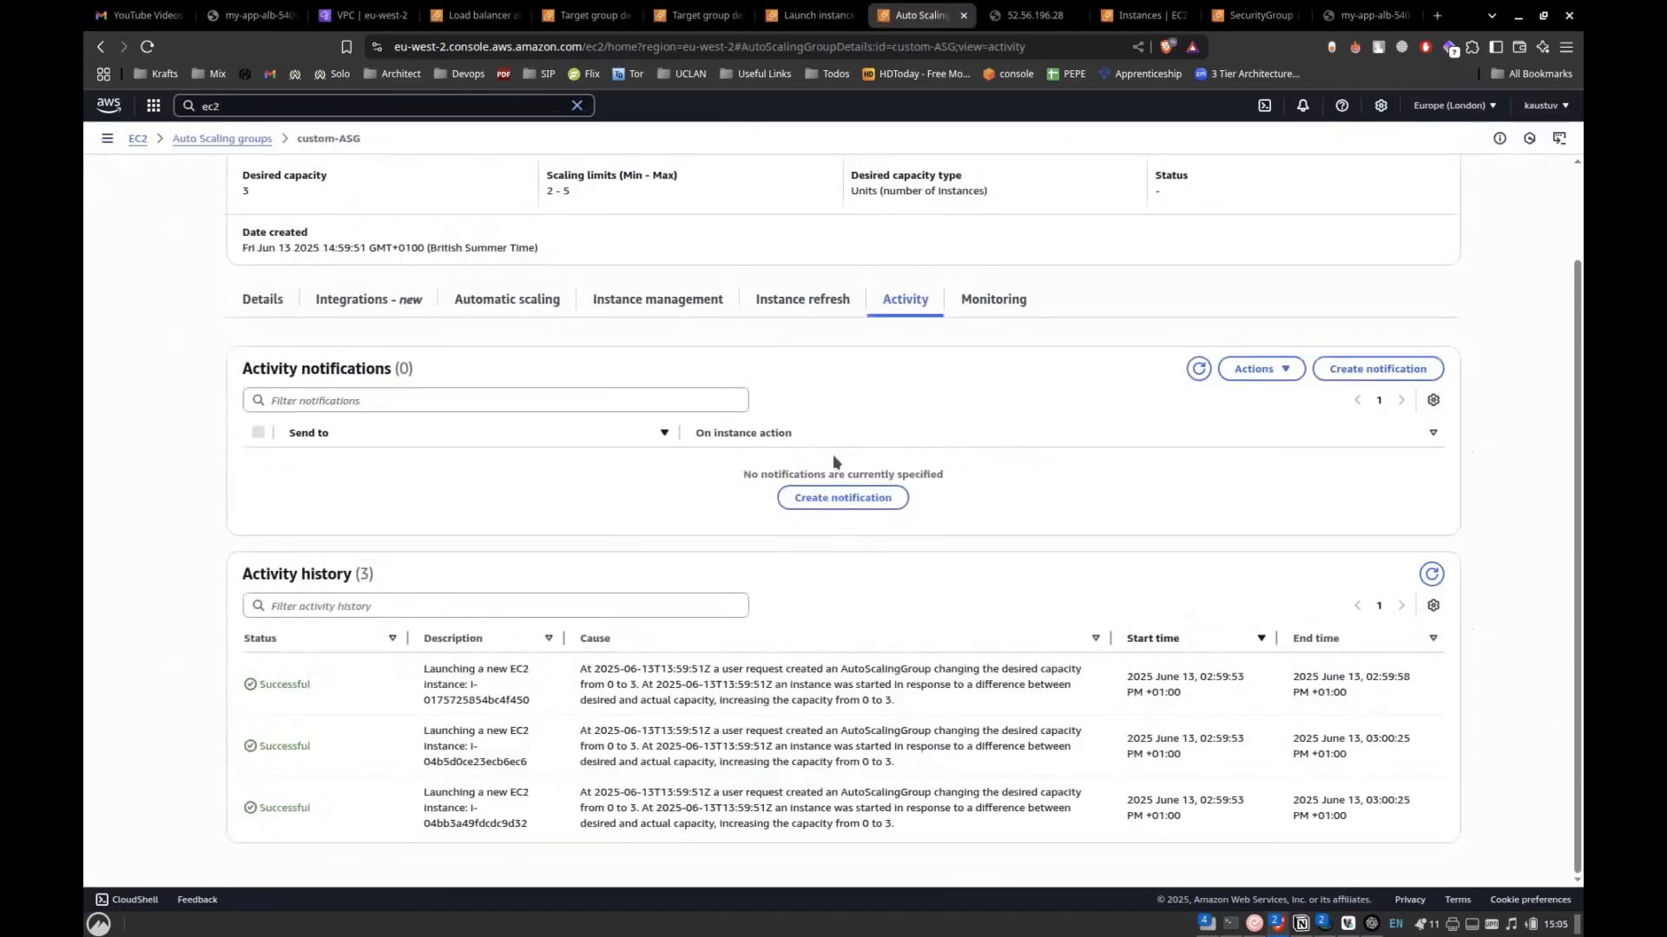
# Switch to custom-ASG's activity history, refresh it, and read the entries for the instance termination and its replacement launch.
pyautogui.click(1432, 575)
pyautogui.scroll(-3, 1437, 588)
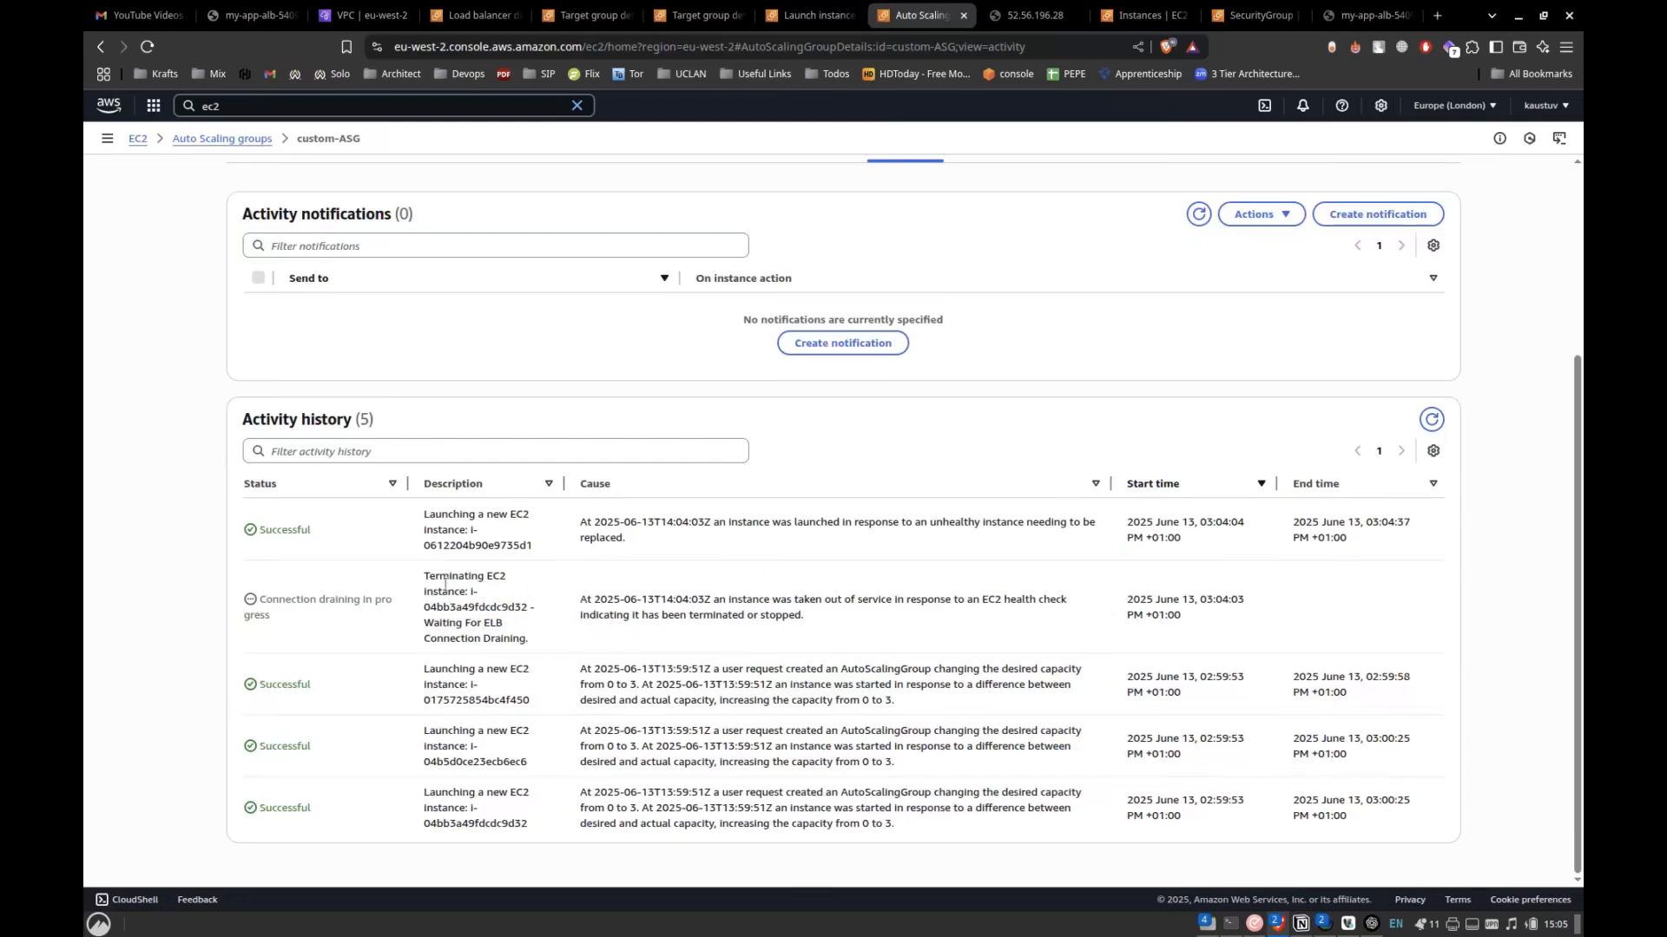
pyautogui.moveTo(258, 599); pyautogui.dragTo(581, 620)
pyautogui.moveTo(425, 522); pyautogui.dragTo(571, 549)
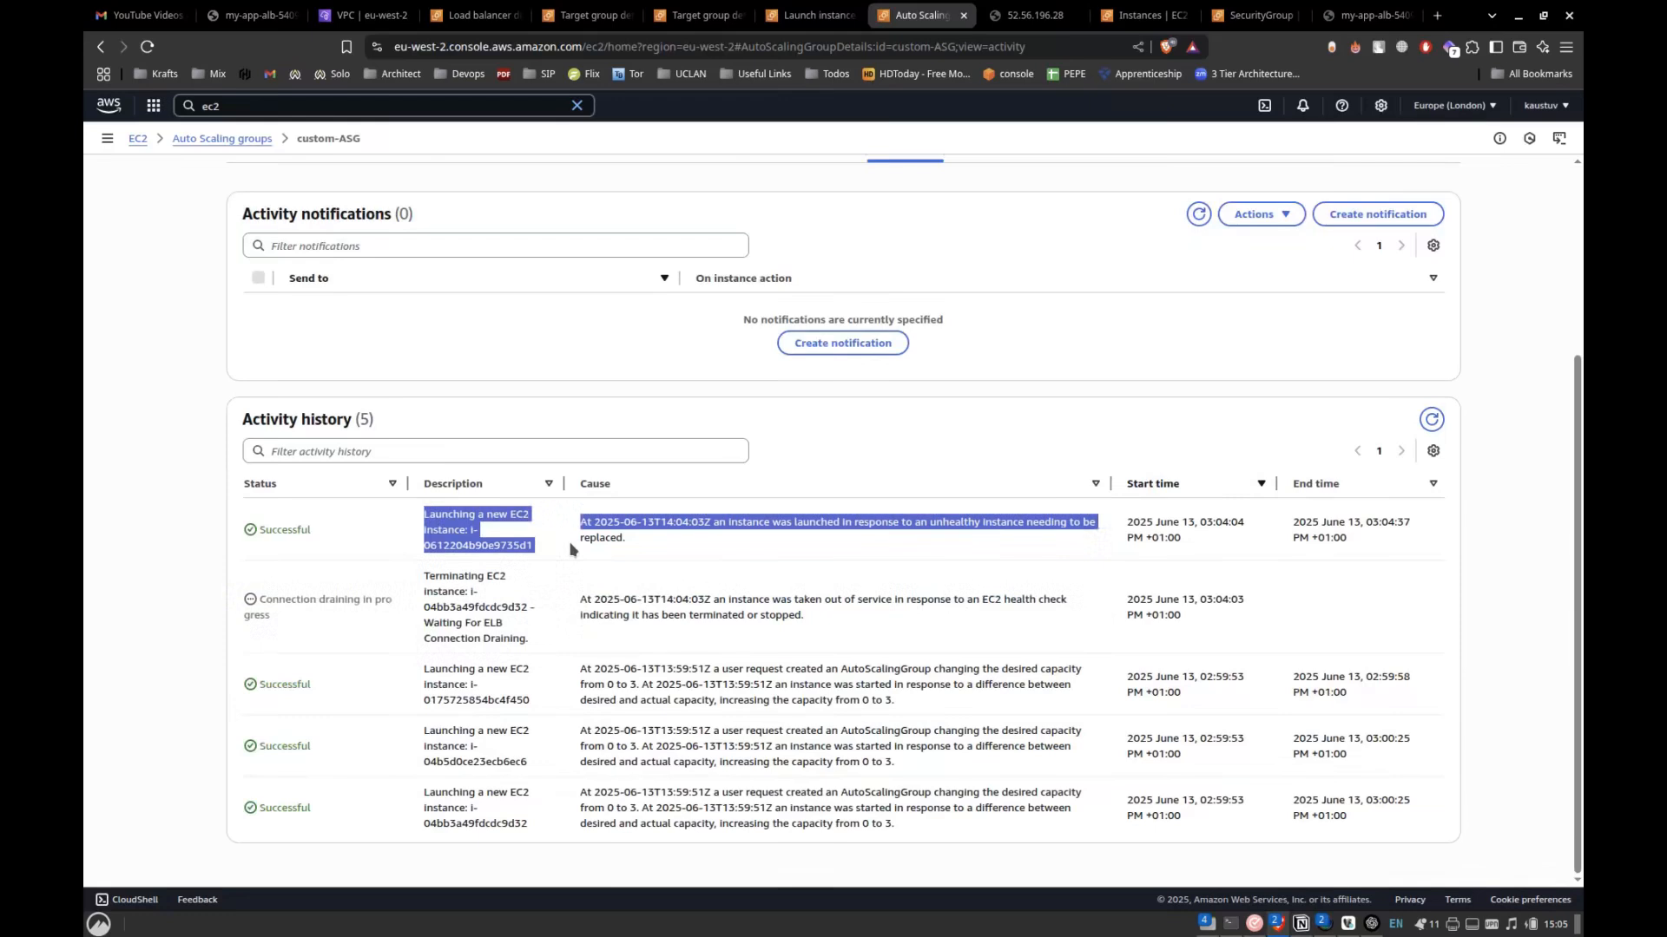
pyautogui.click(570, 548)
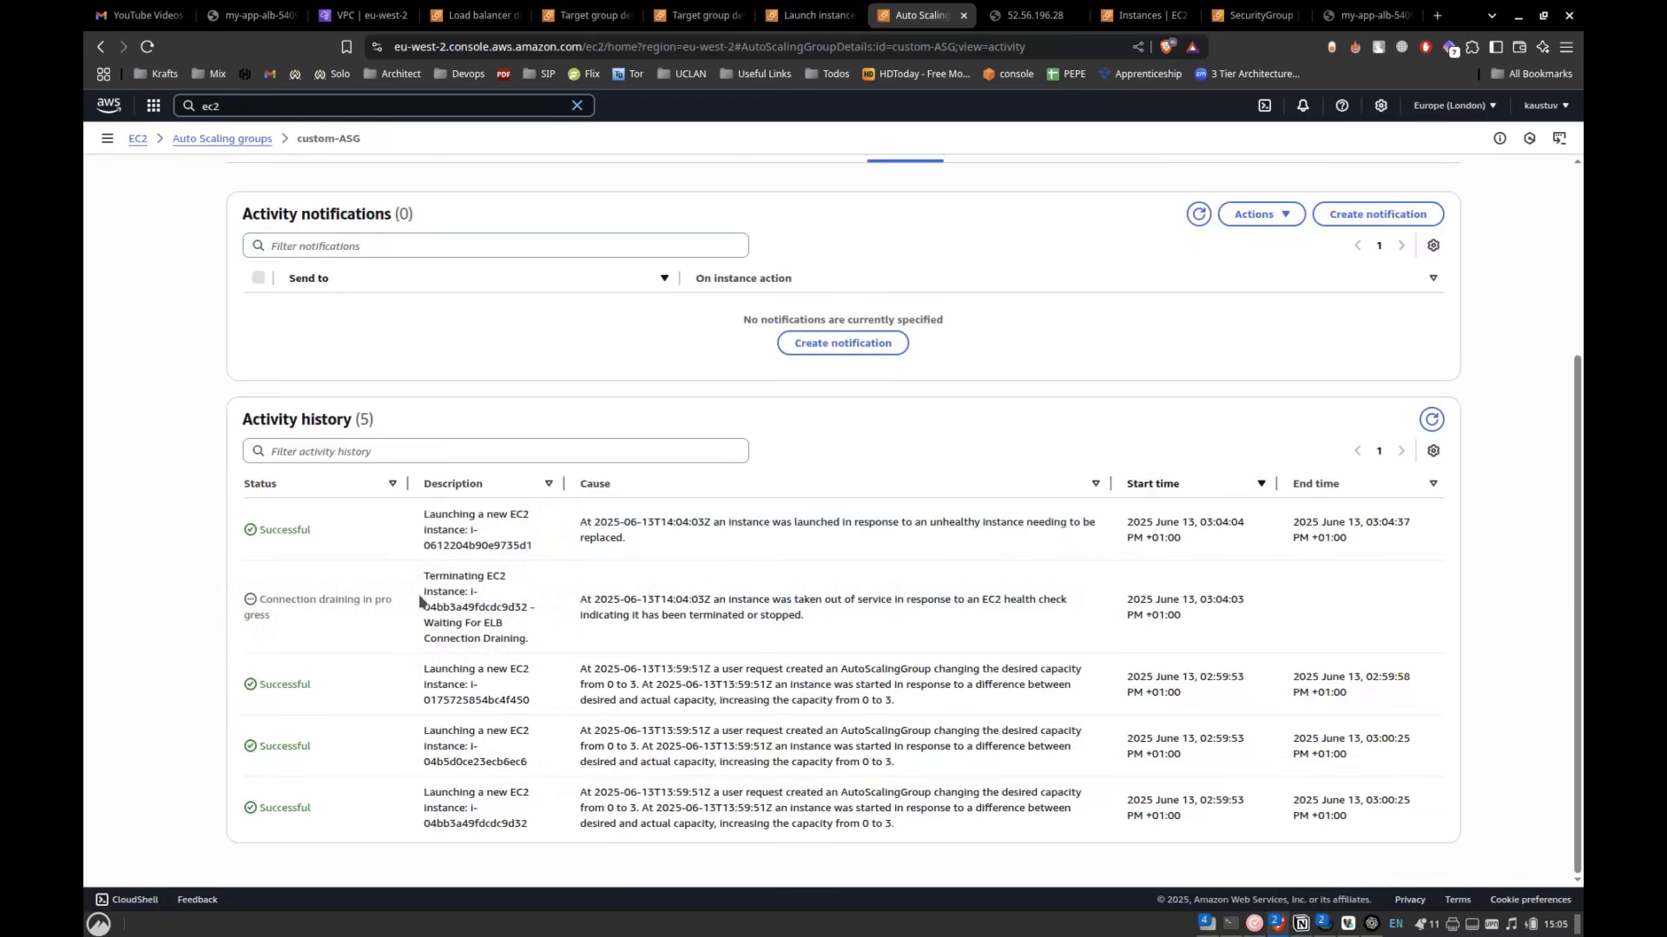
# Keep refreshing custom-ASG's activity history to check for new scaling activities.
pyautogui.click(1431, 420)
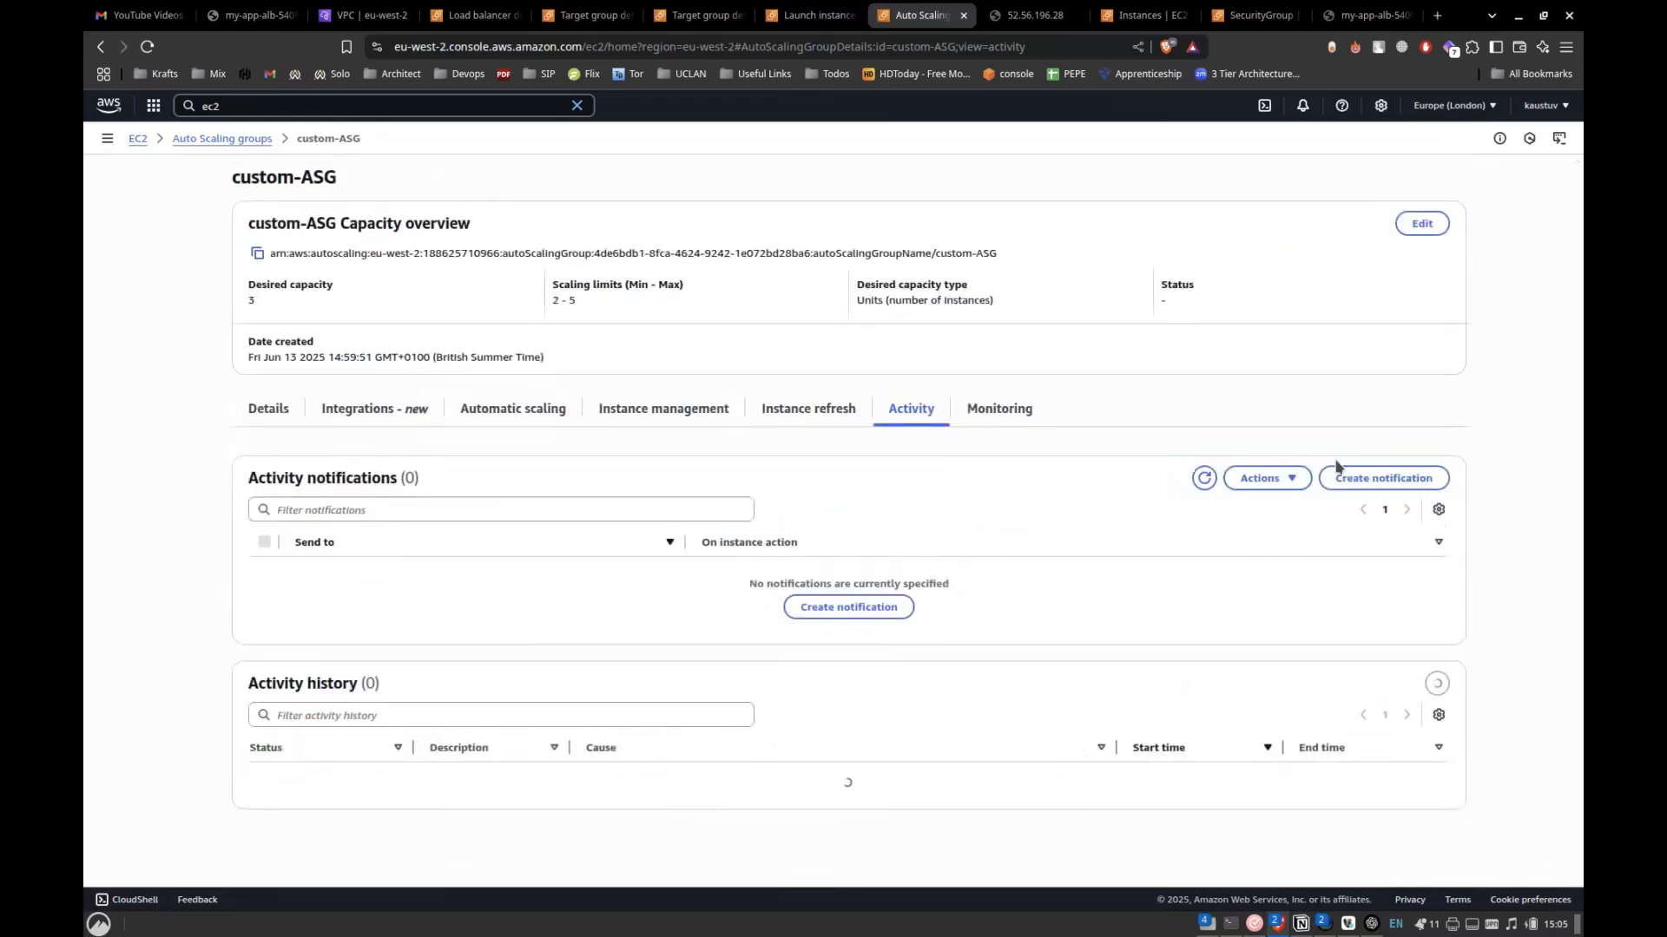
pyautogui.scroll(-3, 1236, 632)
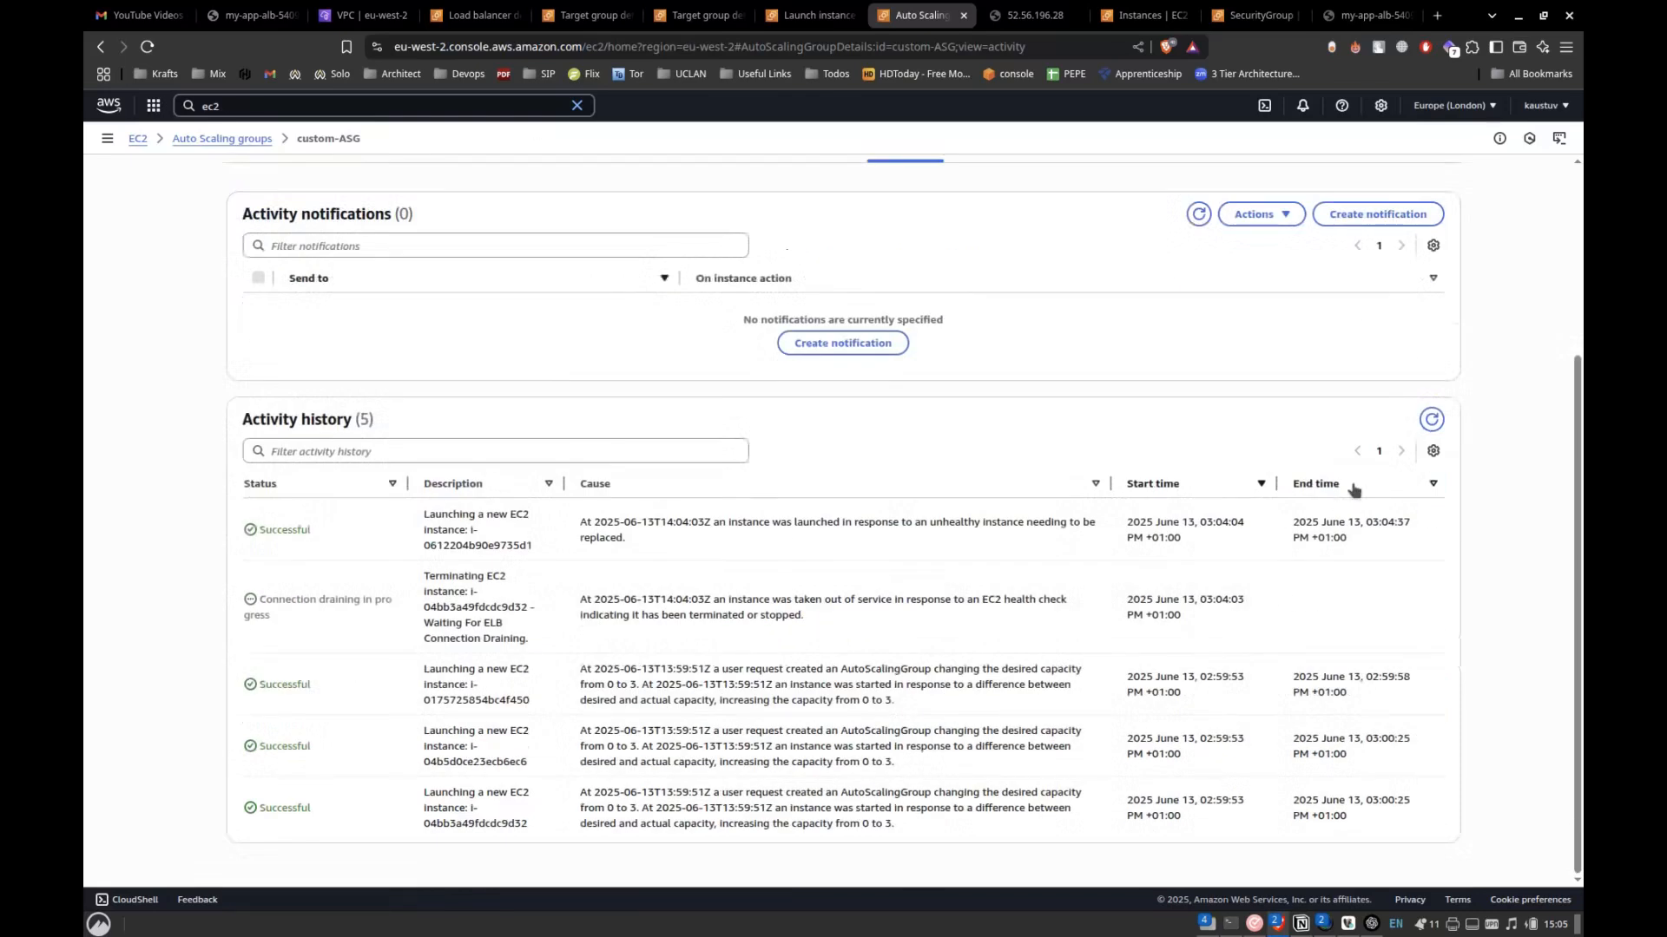
pyautogui.click(1431, 420)
pyautogui.scroll(-3, 1172, 514)
pyautogui.click(1431, 419)
pyautogui.scroll(-3, 1434, 424)
pyautogui.click(1431, 419)
pyautogui.scroll(-3, 1268, 473)
pyautogui.click(1439, 413)
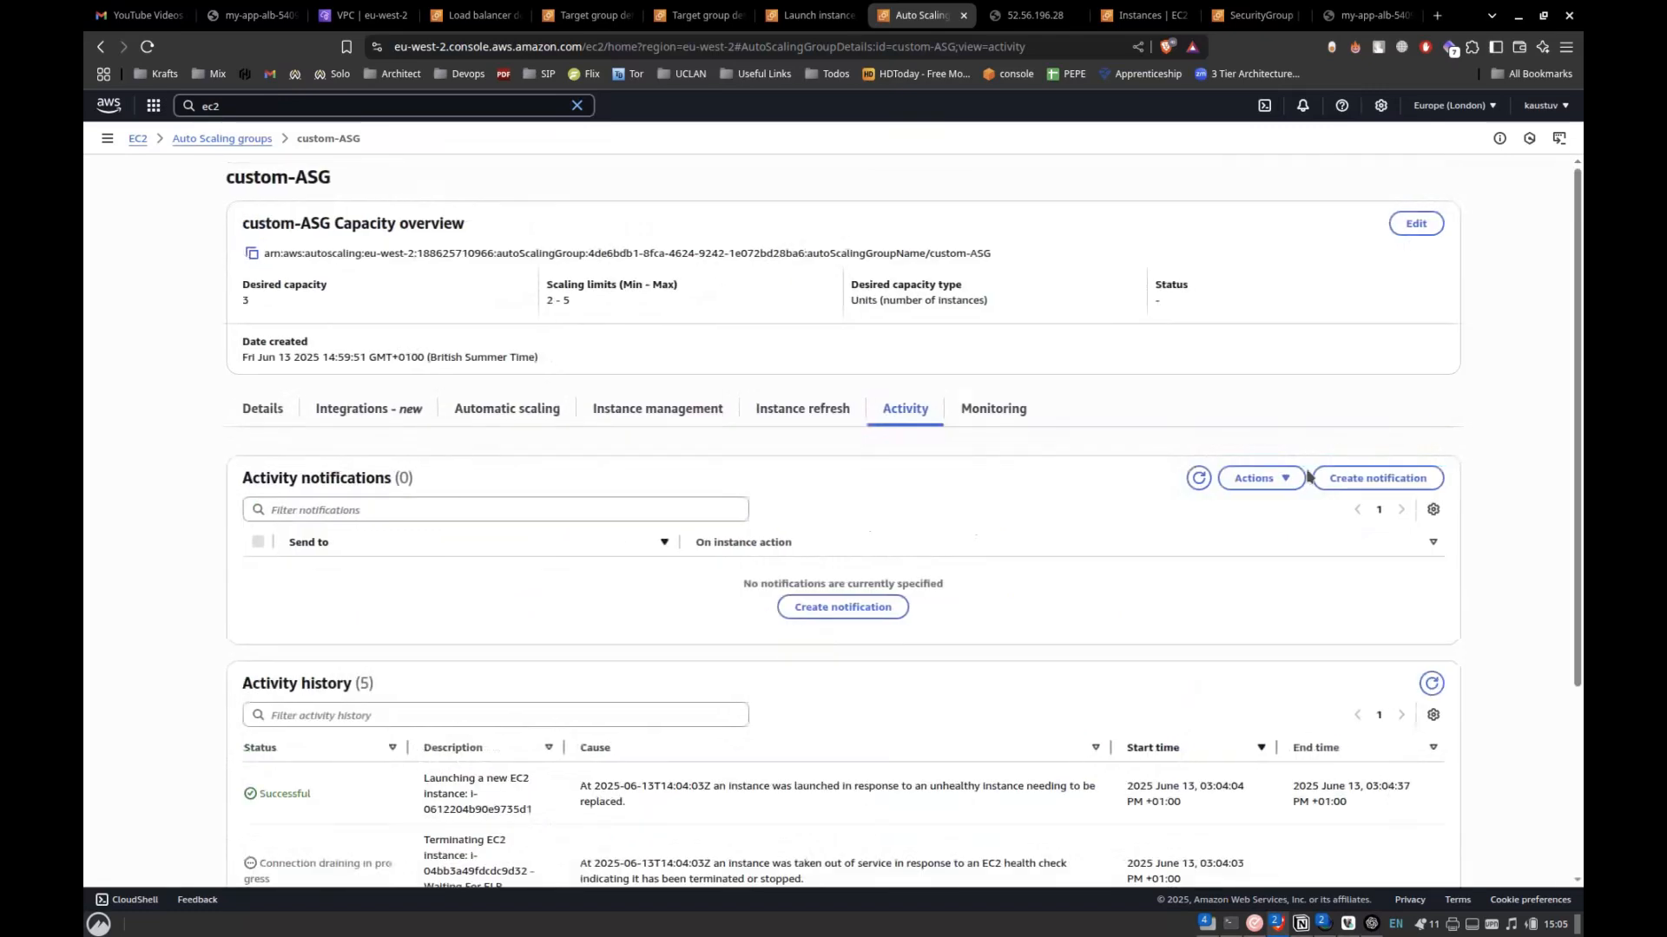
pyautogui.scroll(-3, 1307, 476)
pyautogui.click(1428, 423)
pyautogui.scroll(-3, 1097, 554)
pyautogui.click(1431, 420)
pyautogui.scroll(-3, 1257, 482)
pyautogui.click(1024, 13)
pyautogui.click(907, 13)
pyautogui.click(796, 13)
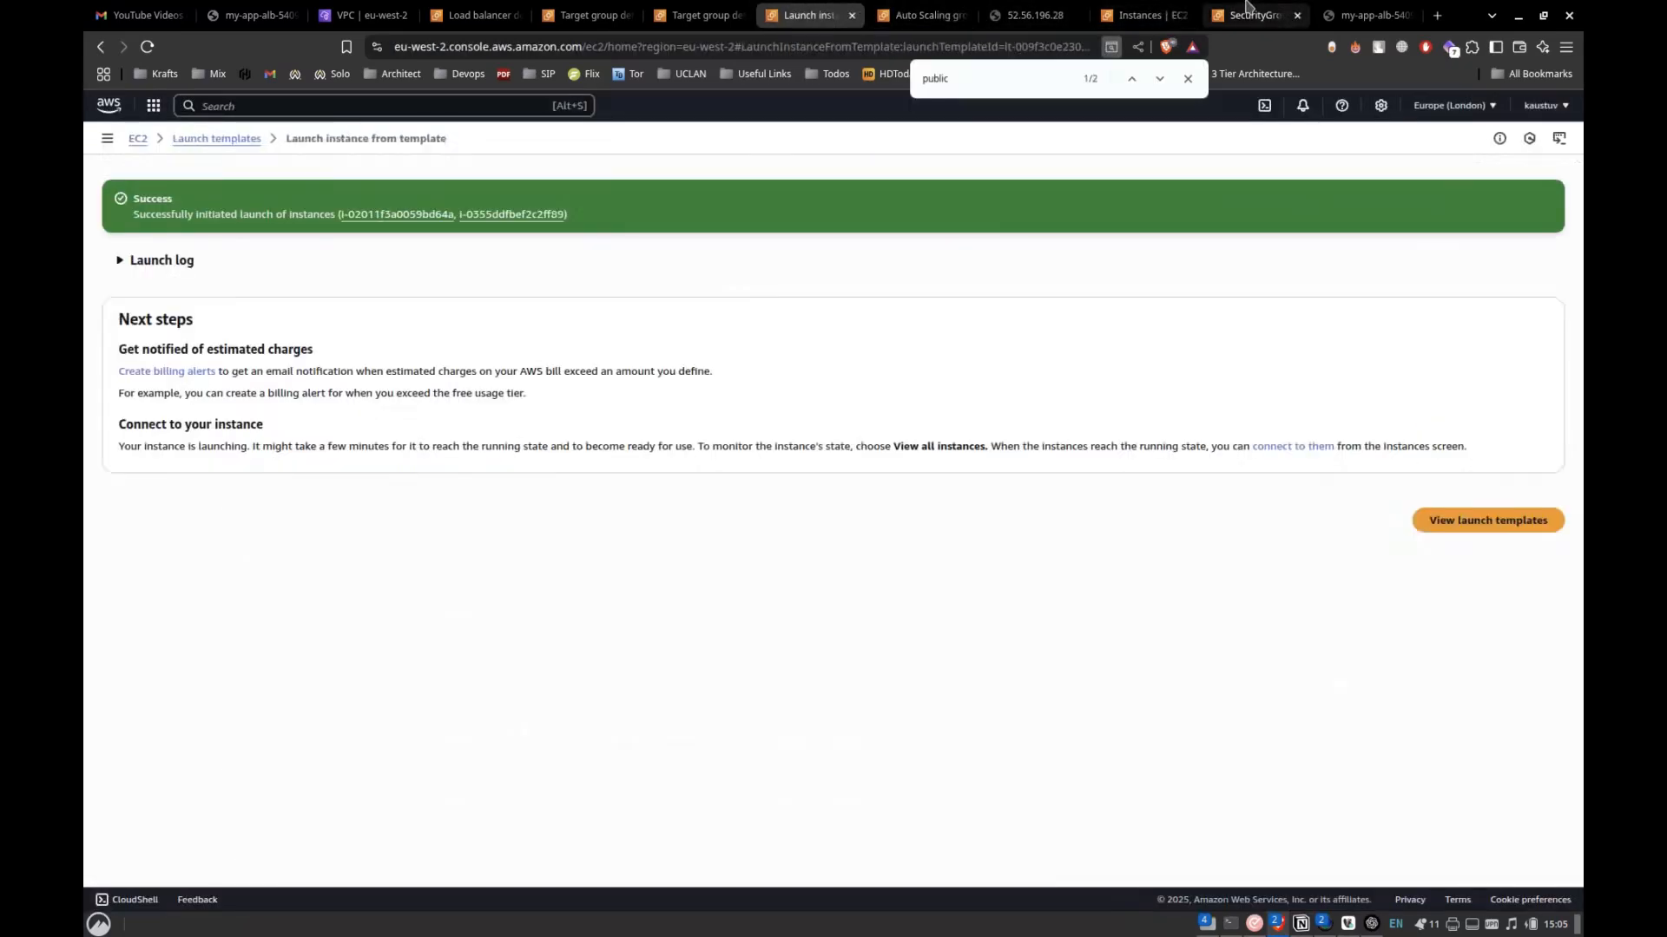
pyautogui.click(1144, 14)
pyautogui.click(685, 7)
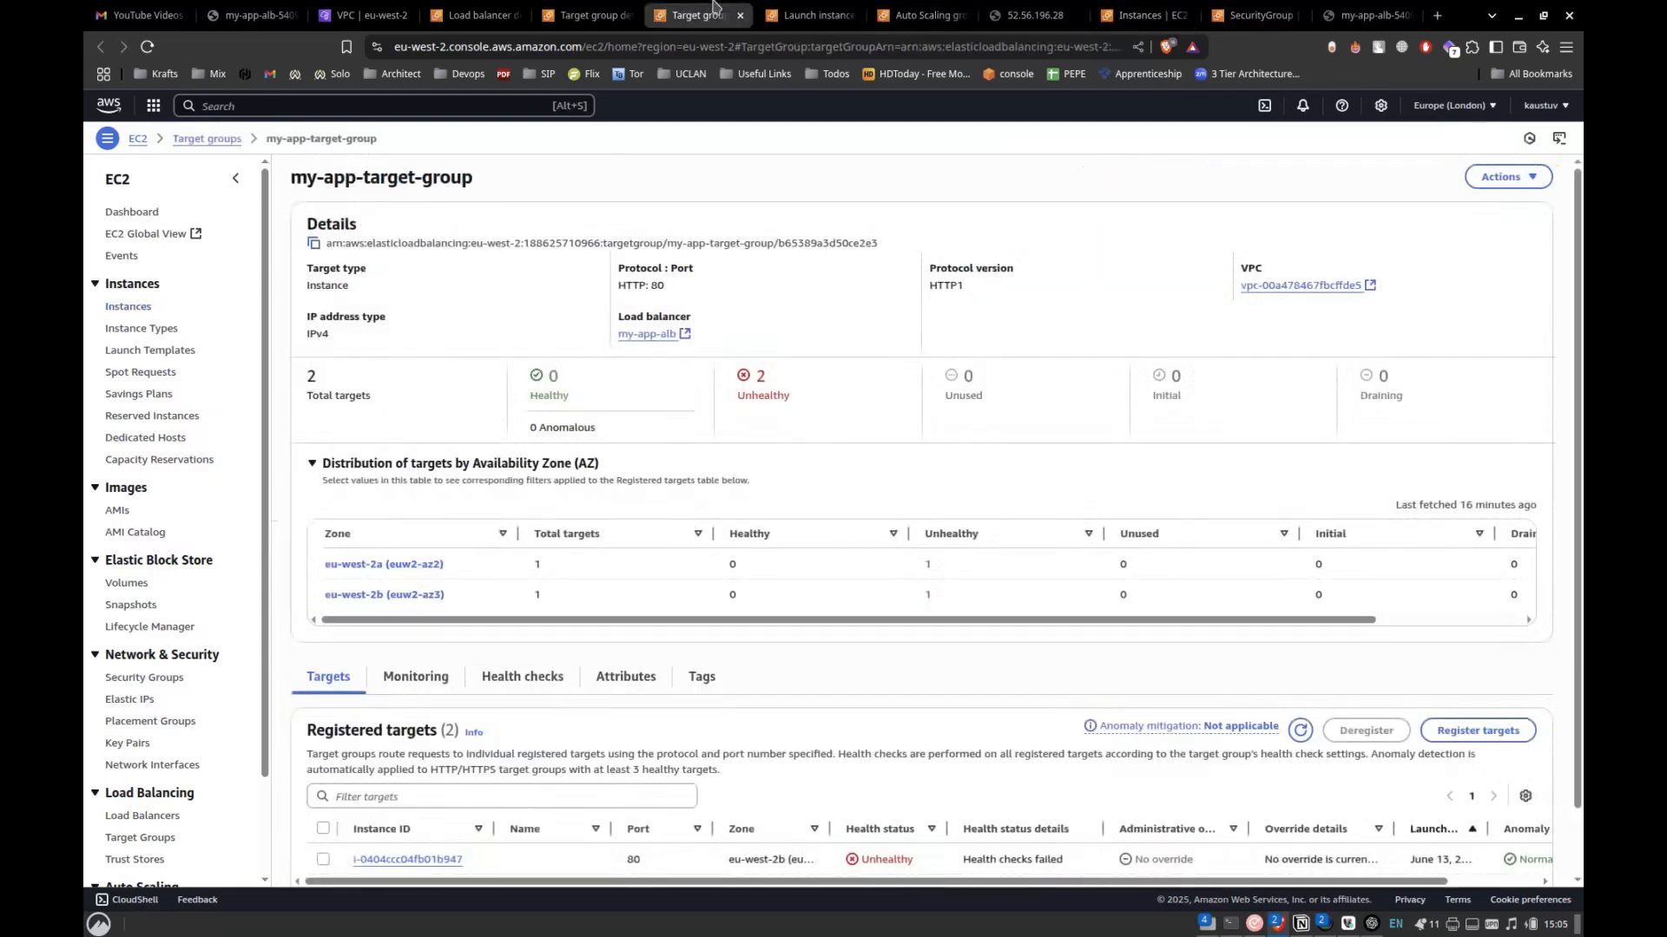
pyautogui.click(905, 7)
# Go back to the Instances page, reload it, and shrink the instance details area to show more of the list.
pyautogui.hotkey('alt', 'Tab')
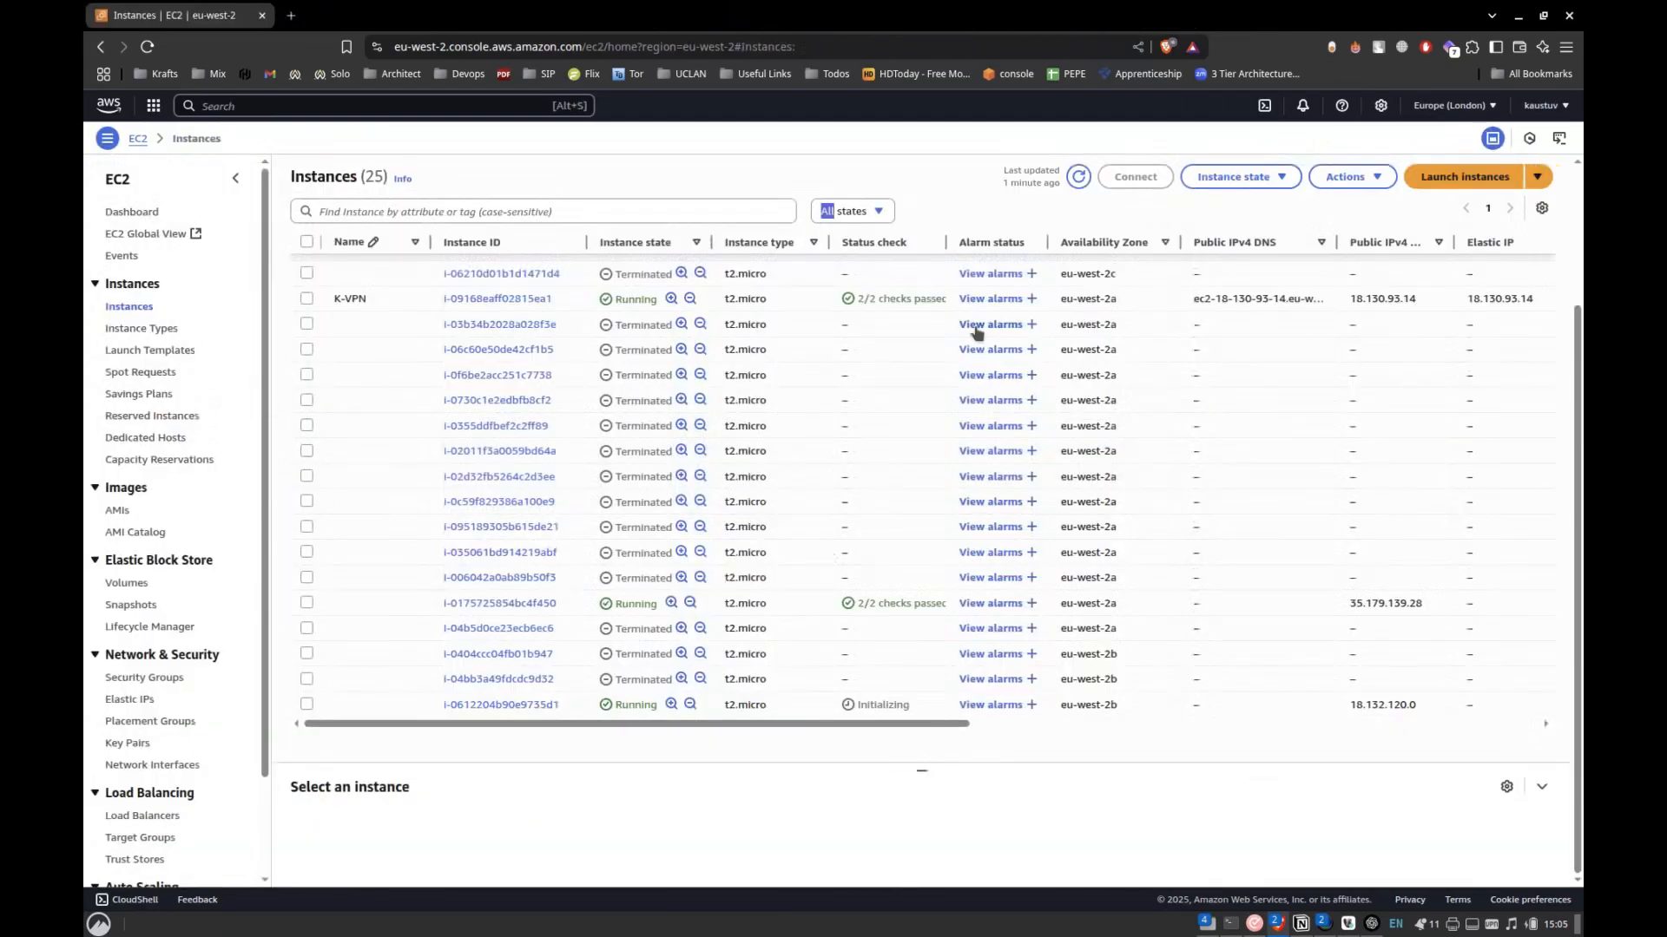
pyautogui.click(1079, 178)
pyautogui.hotkey('ctrl', 'r')
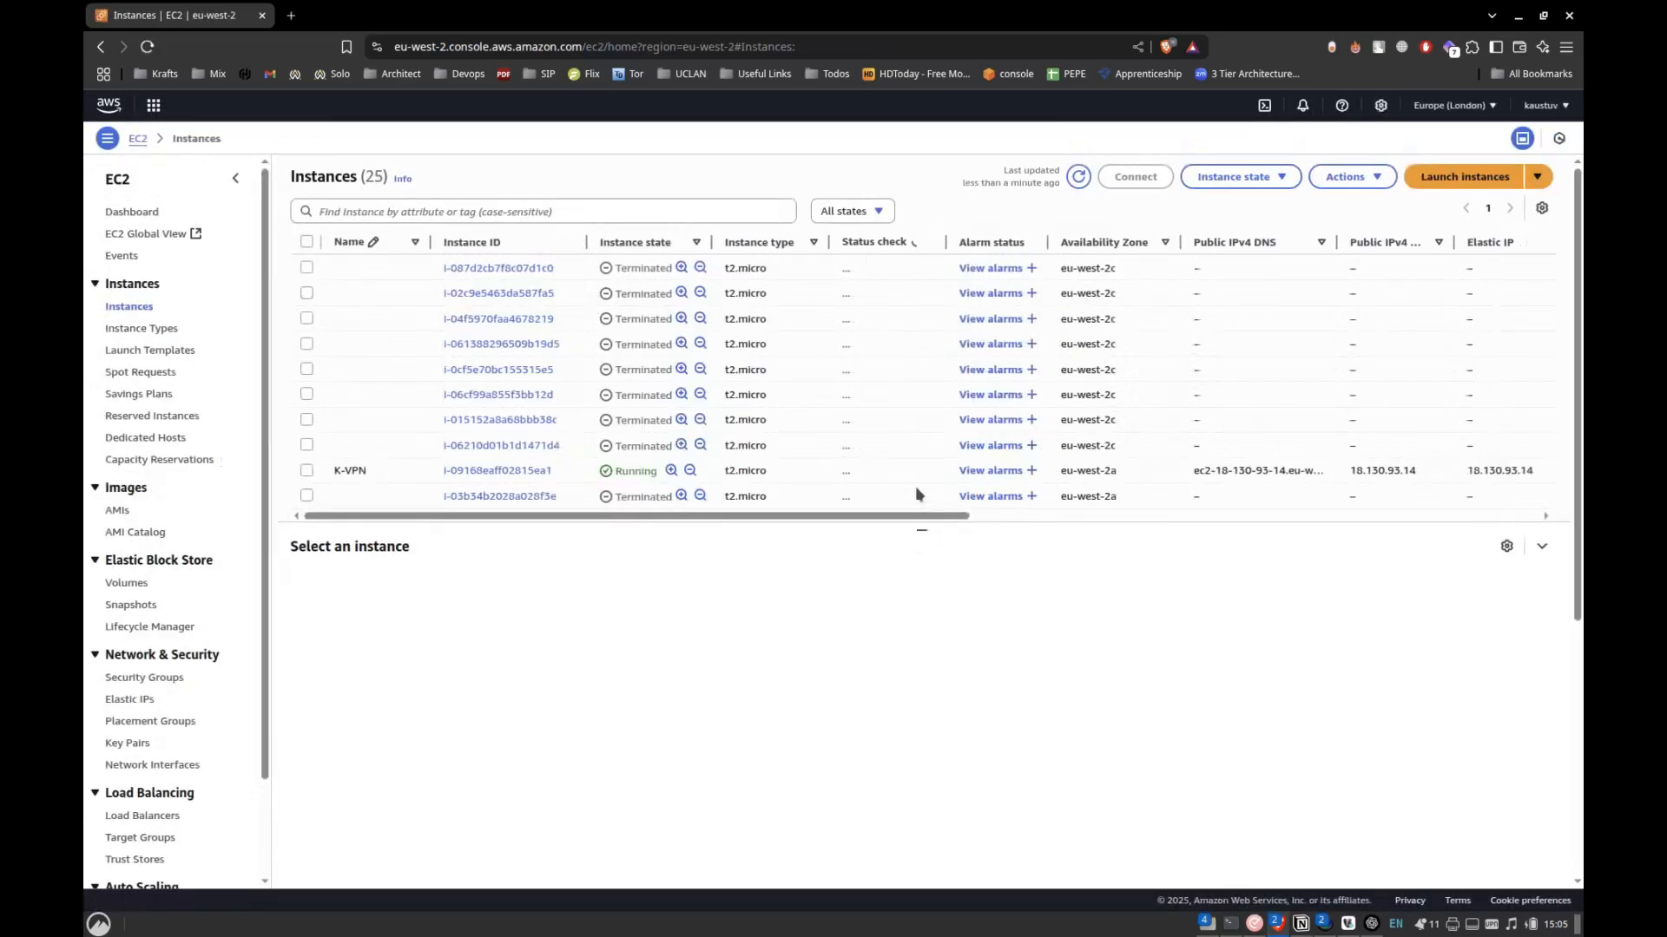
pyautogui.moveTo(922, 530); pyautogui.dragTo(925, 934)
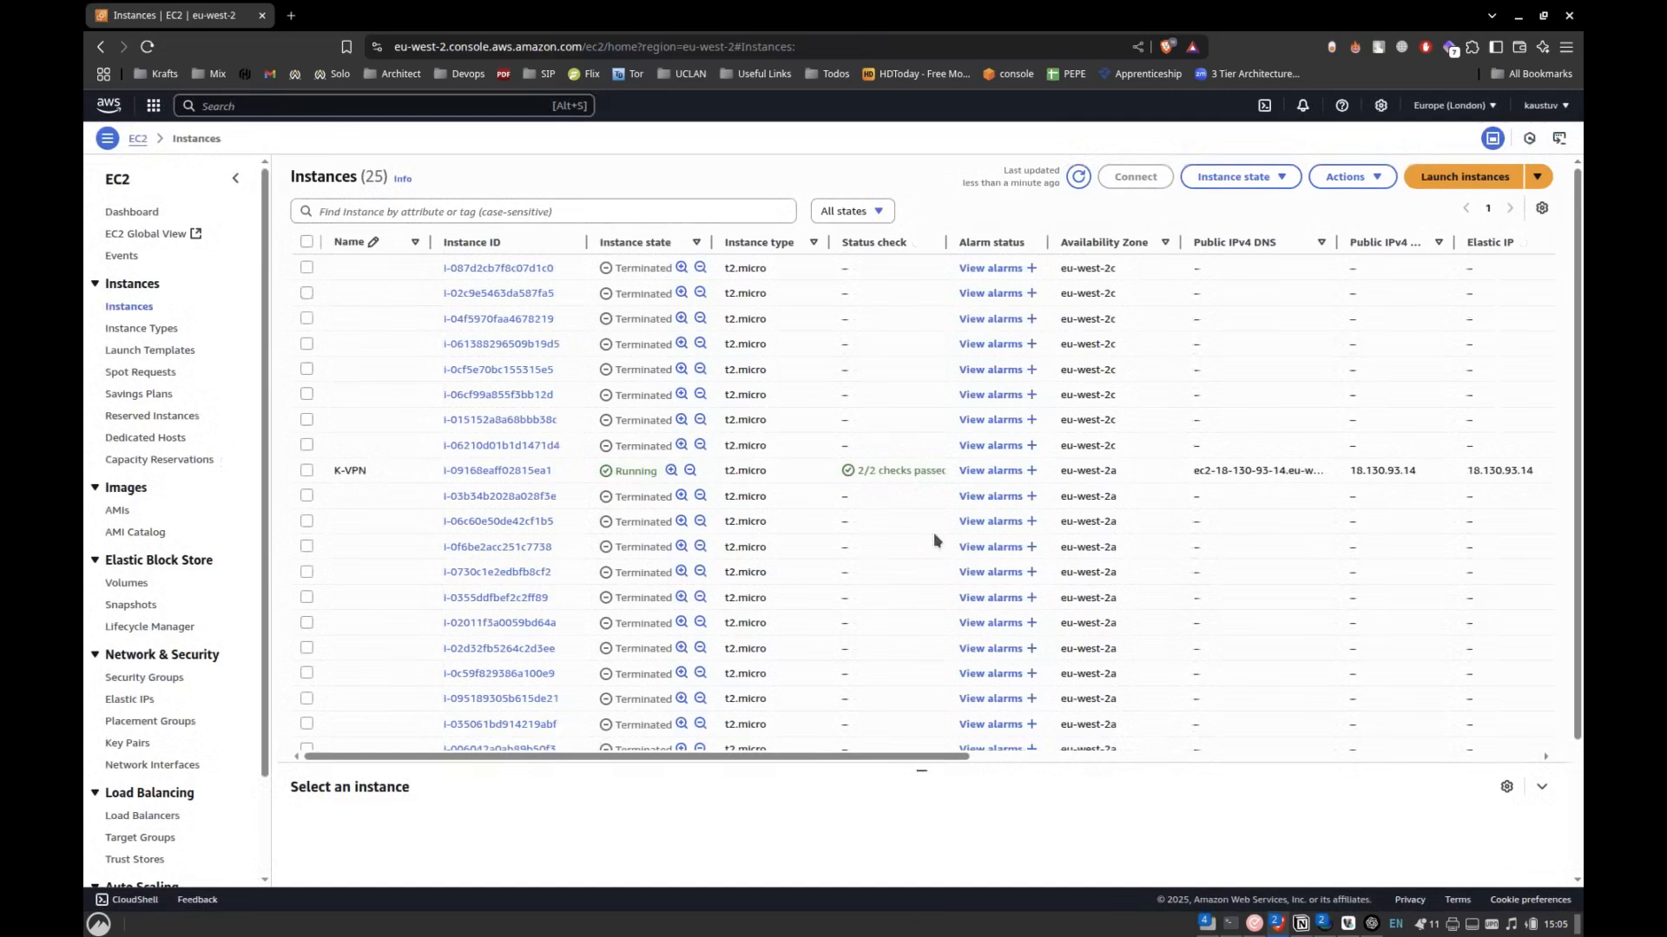
pyautogui.scroll(-2, 934, 536)
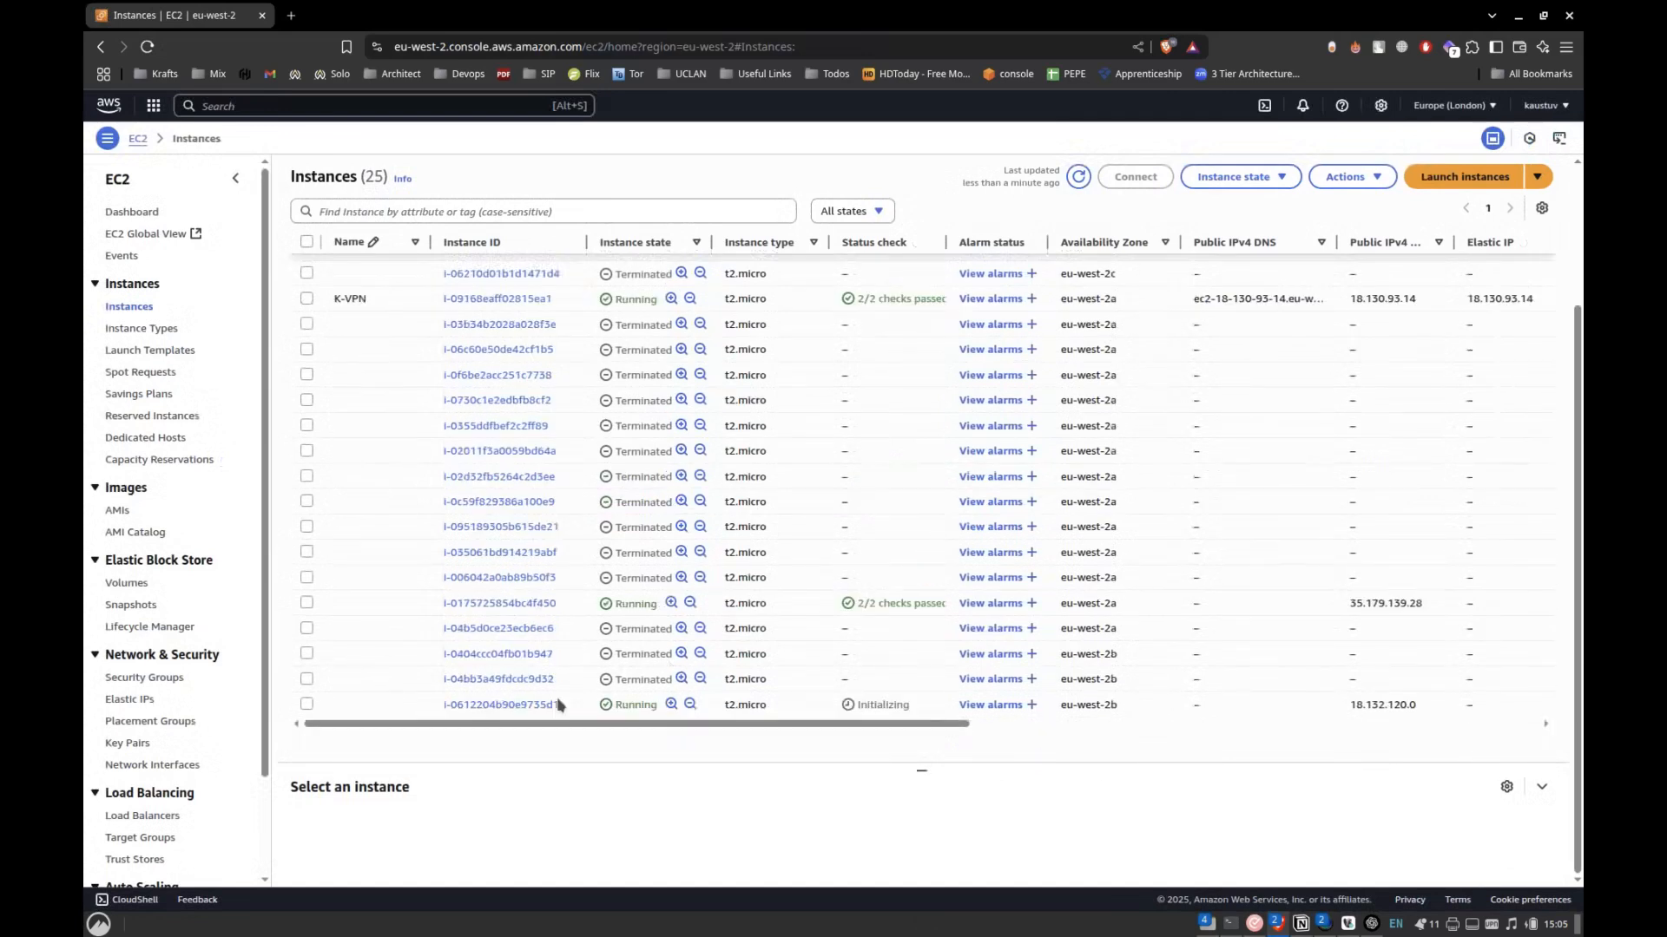
# Open the summary of instance i-0612204b90e9735d1 to check its IP addresses, and return to the instance list.
pyautogui.click(521, 705)
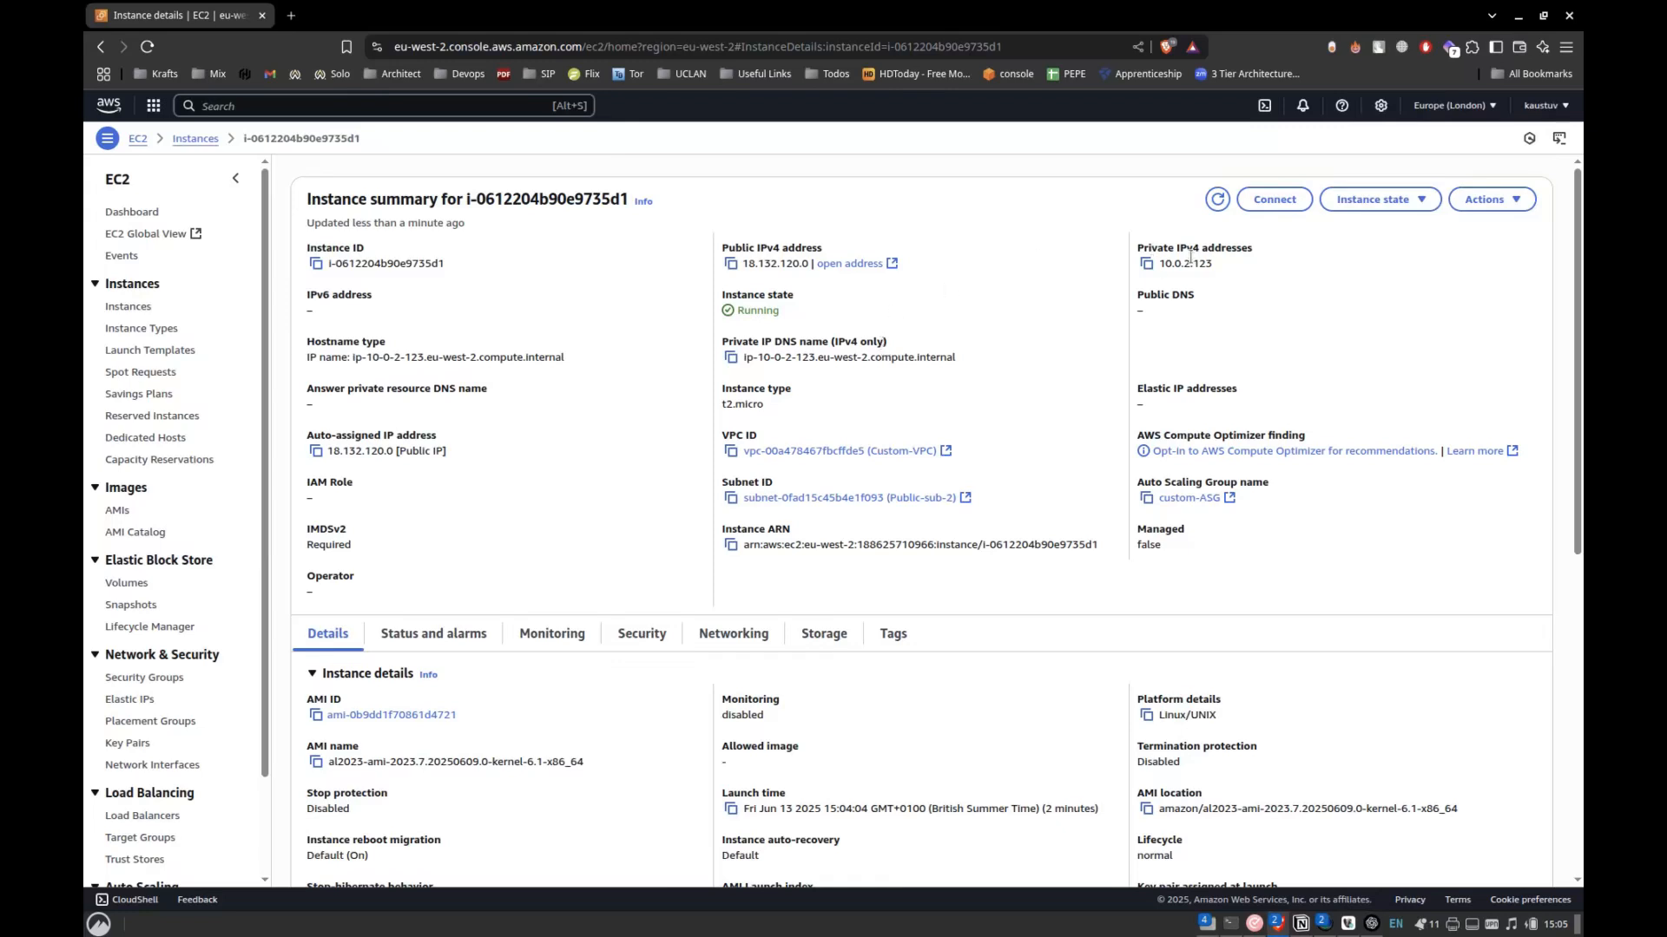
pyautogui.click(1243, 269)
pyautogui.click(101, 46)
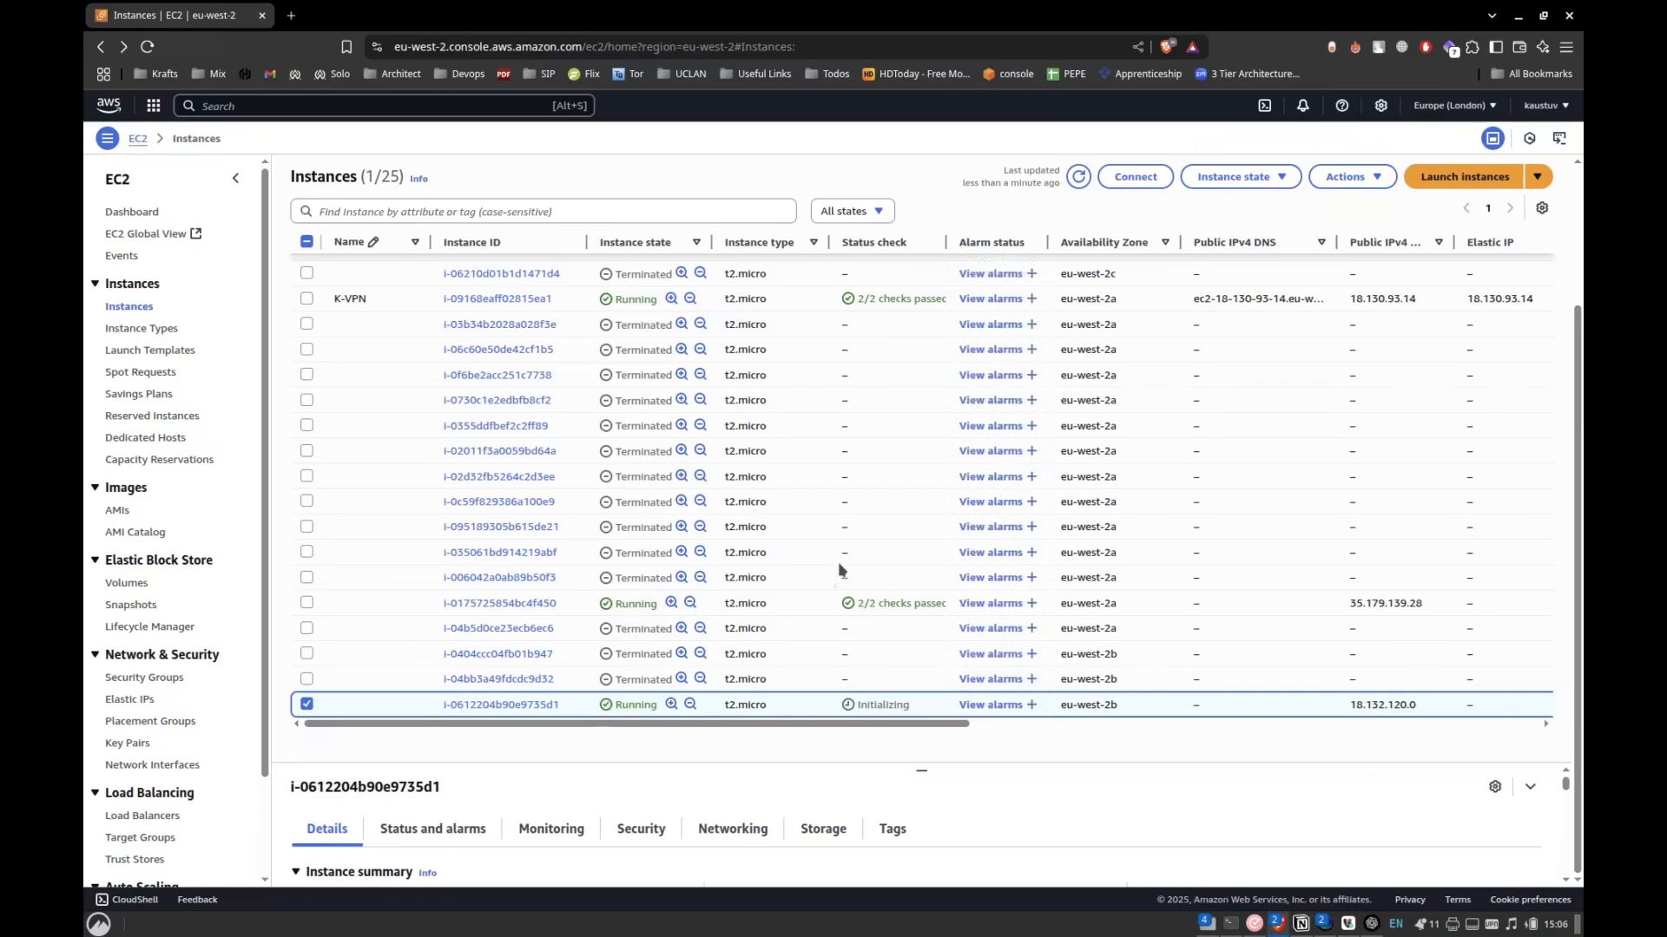
# Refresh the instance list and select the new pending instance i-0dc2511a276a95465 in eu-west-2a.
pyautogui.click(1079, 177)
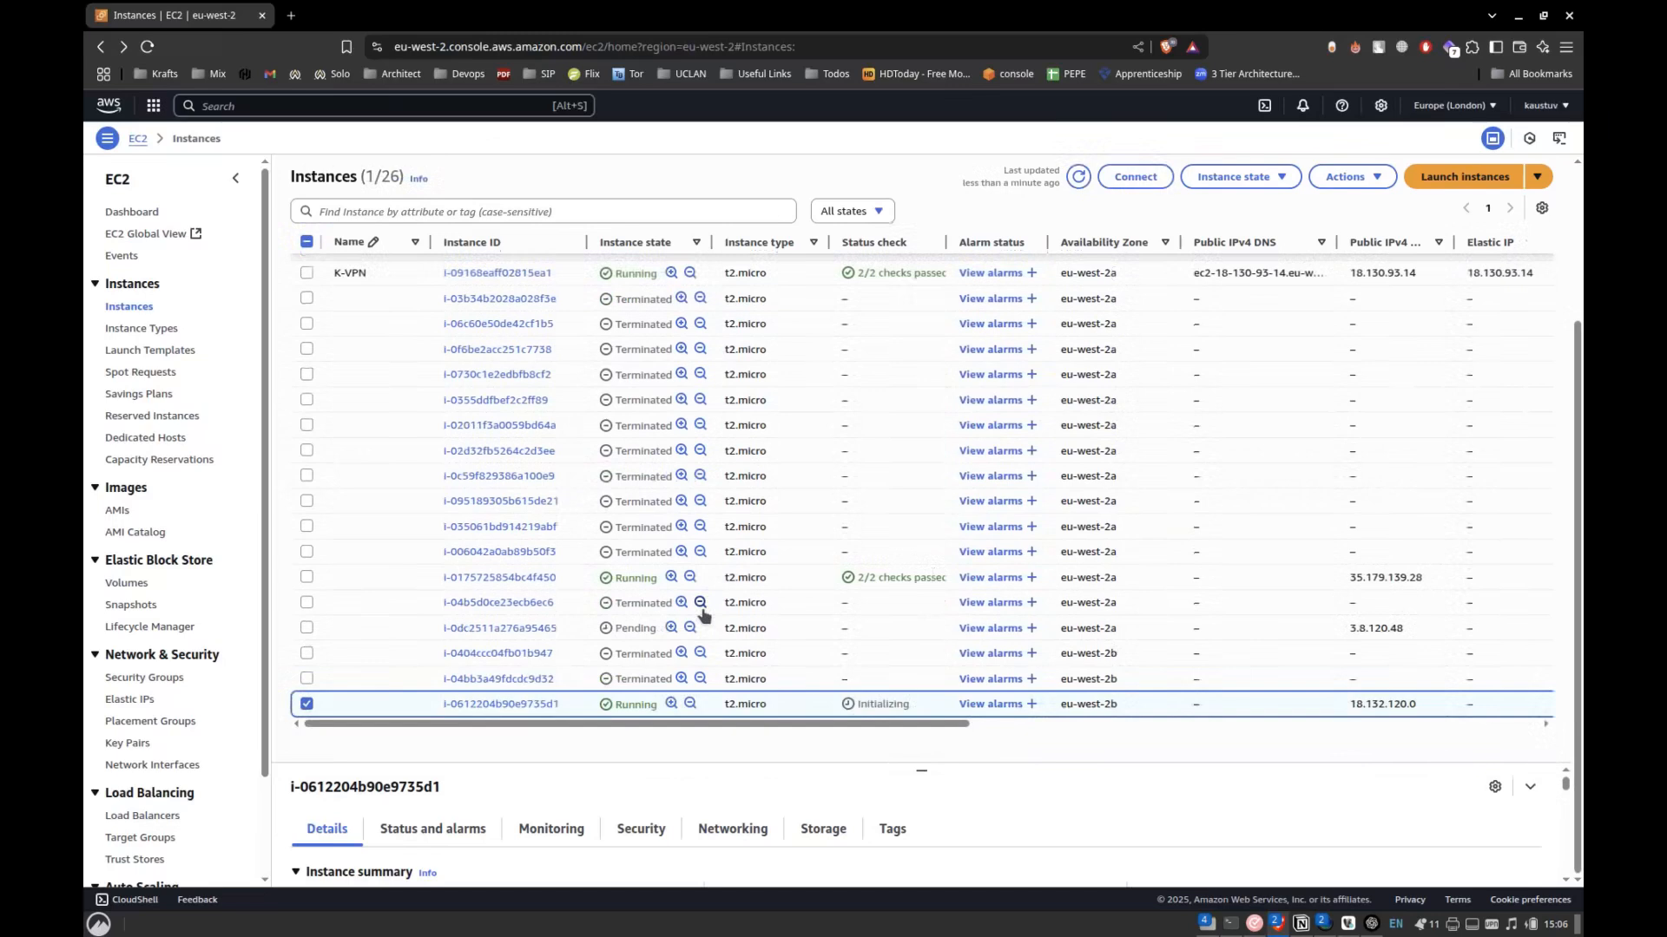
pyautogui.moveTo(613, 629); pyautogui.dragTo(671, 644)
pyautogui.click(669, 638)
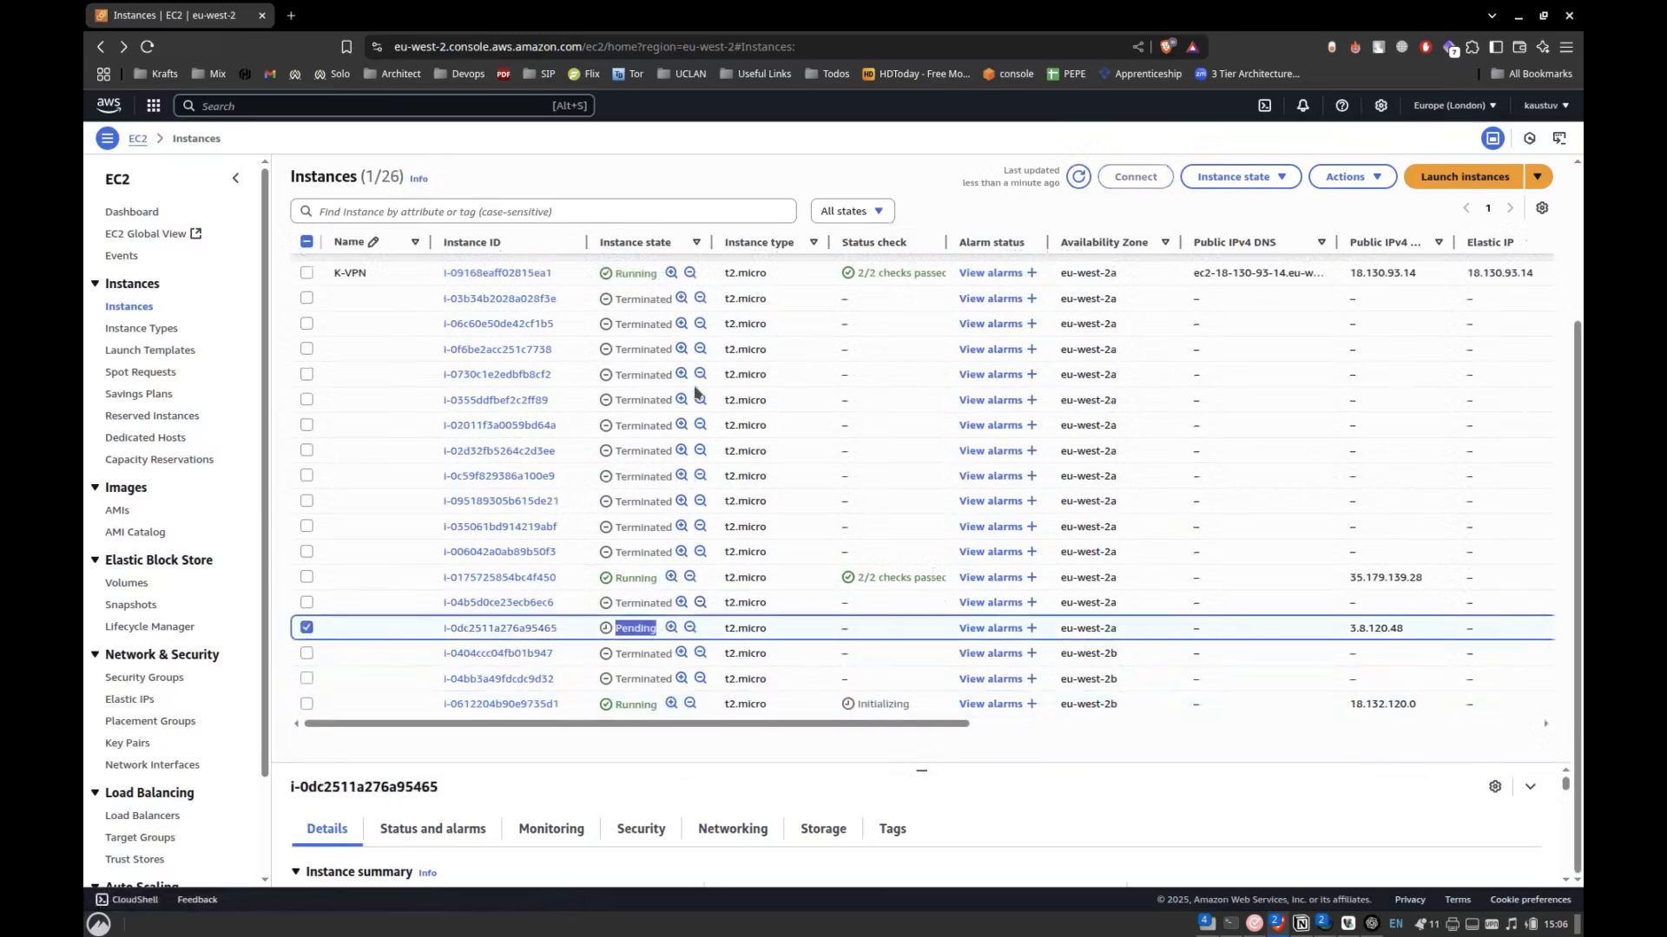
# Refresh custom-ASG's activity history and read the newest termination entry and the launch of its replacement instance.
pyautogui.hotkey('alt', 'Tab')
pyautogui.click(1431, 419)
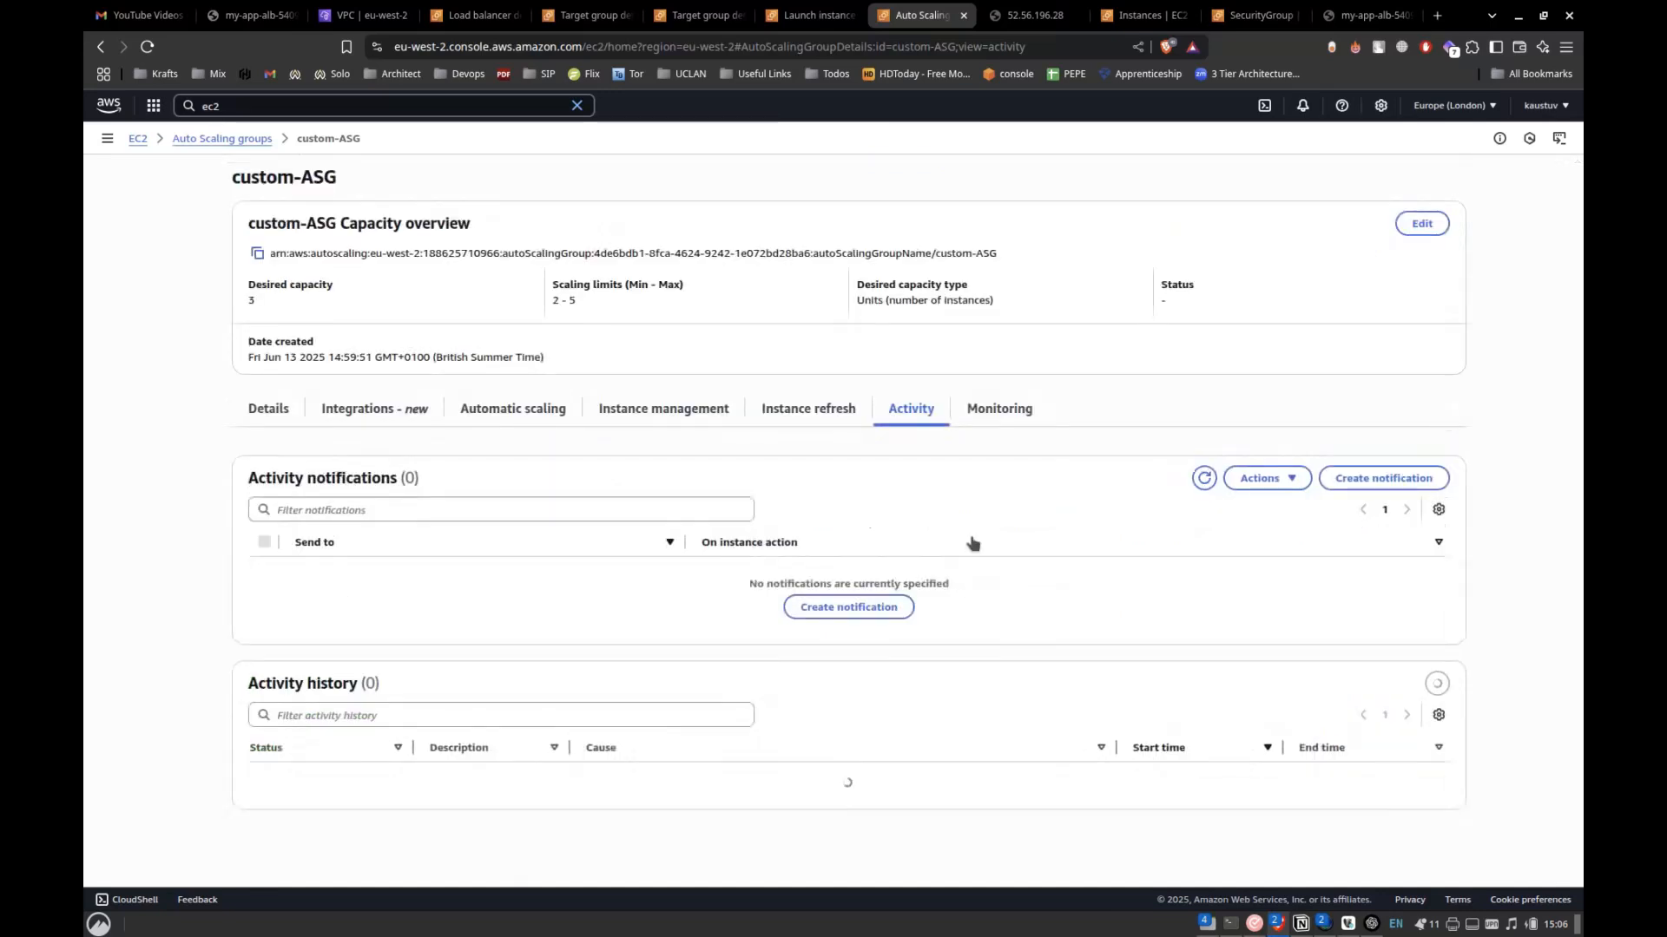
pyautogui.scroll(-5, 780, 646)
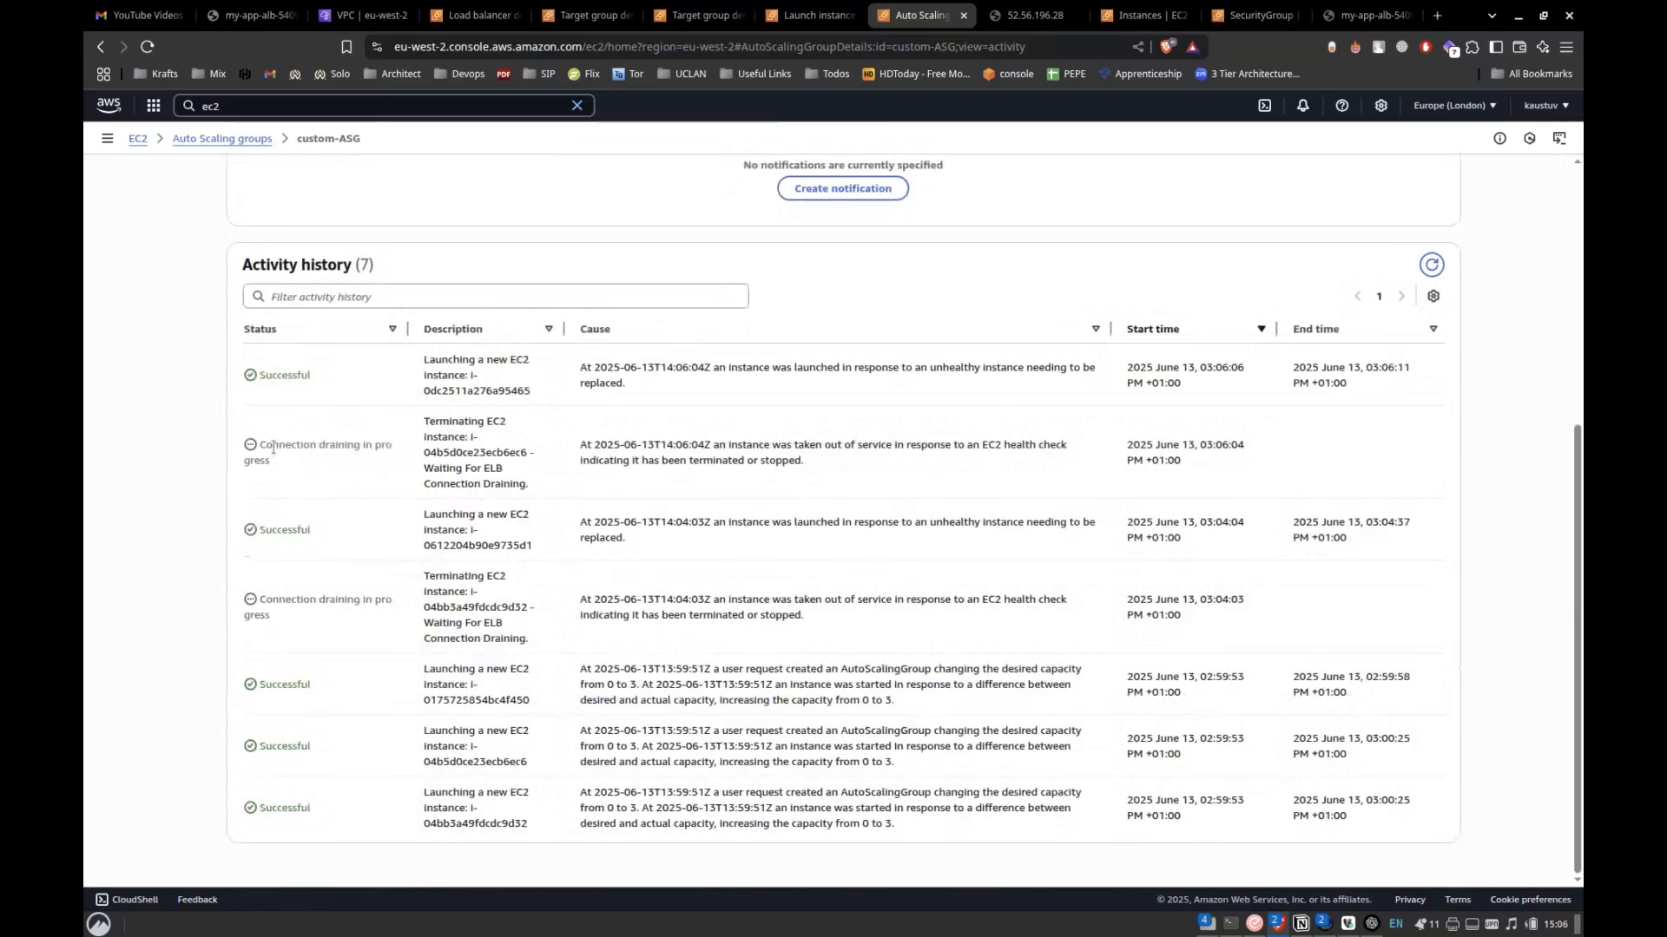
pyautogui.moveTo(271, 446); pyautogui.dragTo(631, 474)
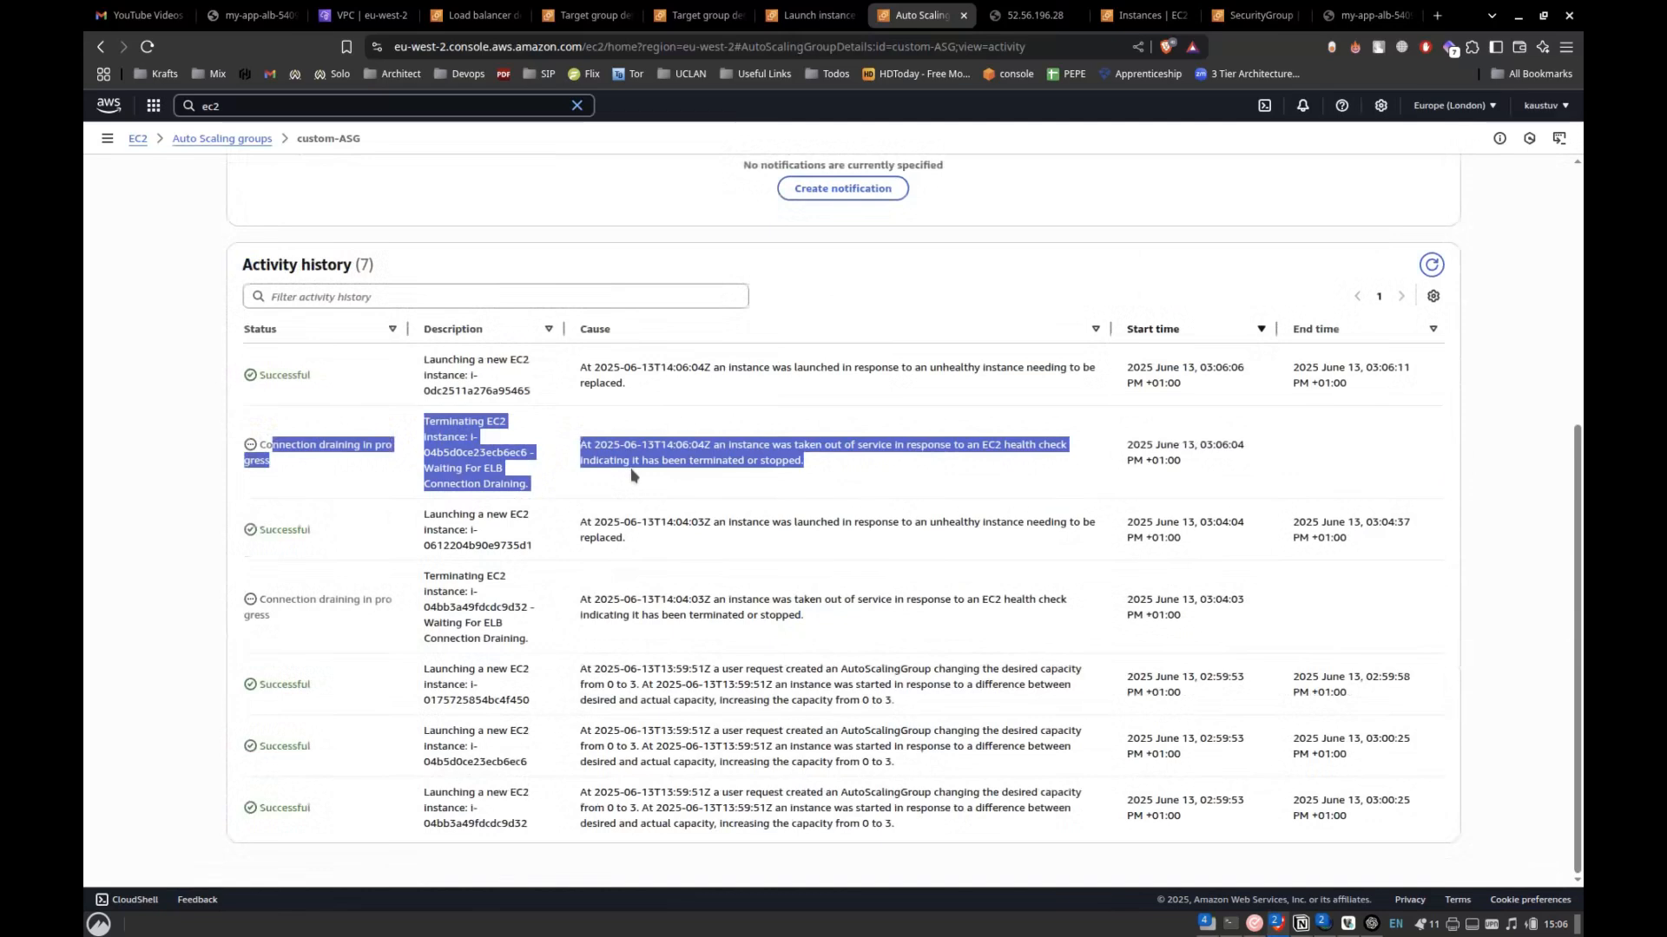
pyautogui.moveTo(442, 361); pyautogui.dragTo(573, 401)
pyautogui.scroll(5, 572, 400)
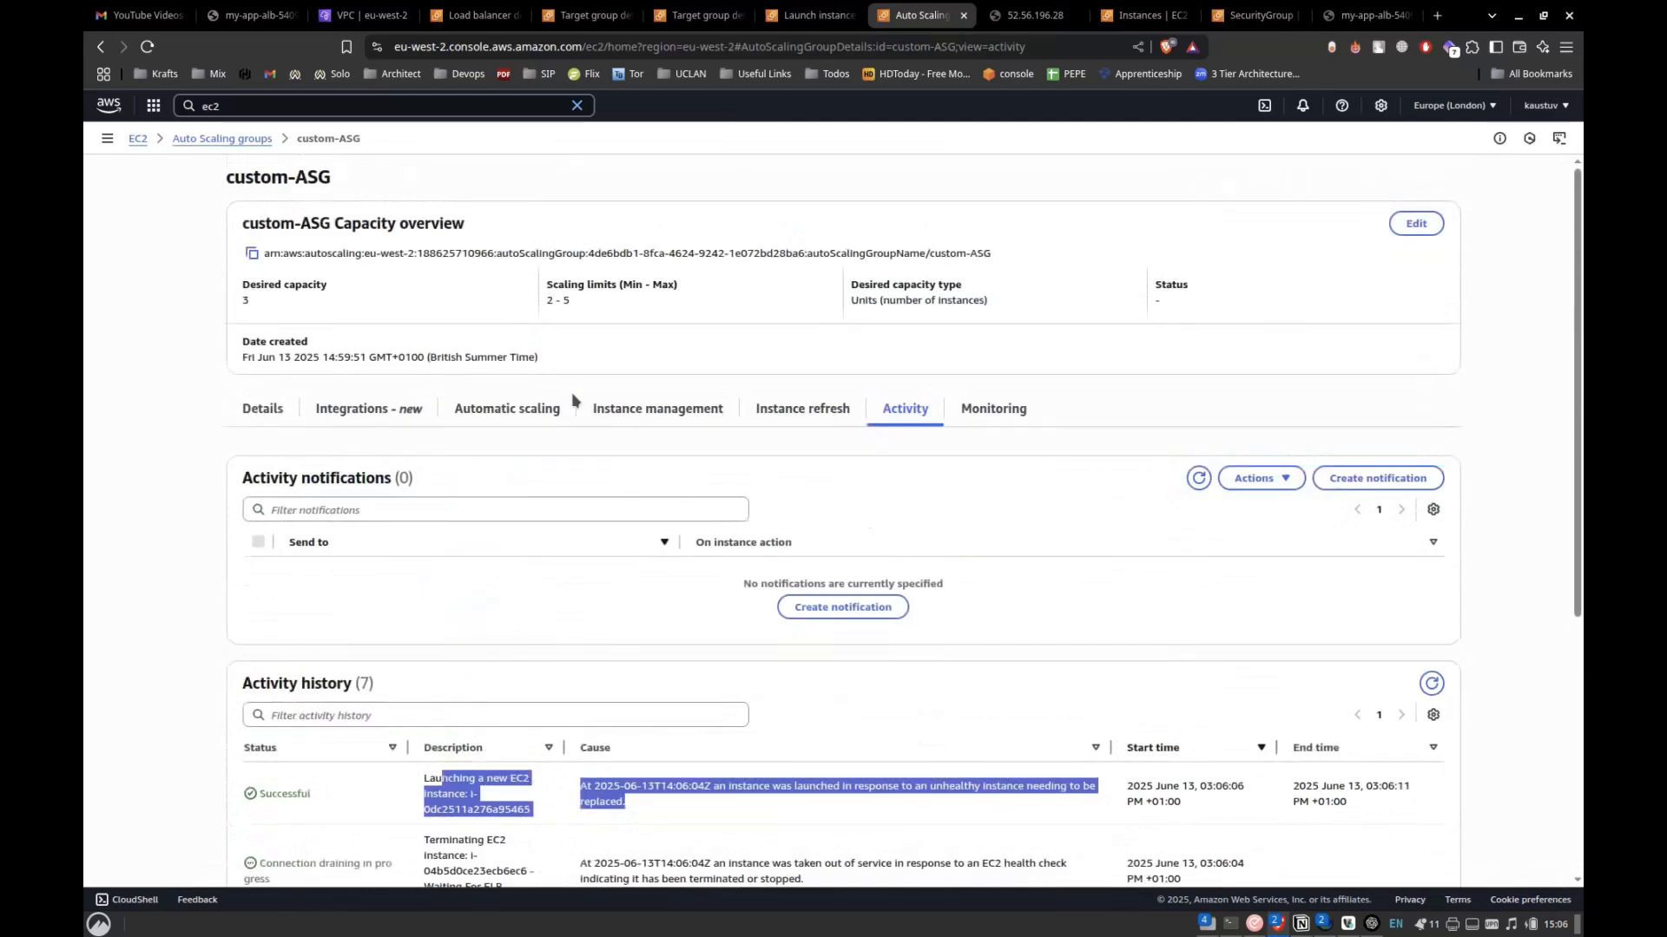
pyautogui.scroll(-3, 625, 663)
pyautogui.click(623, 663)
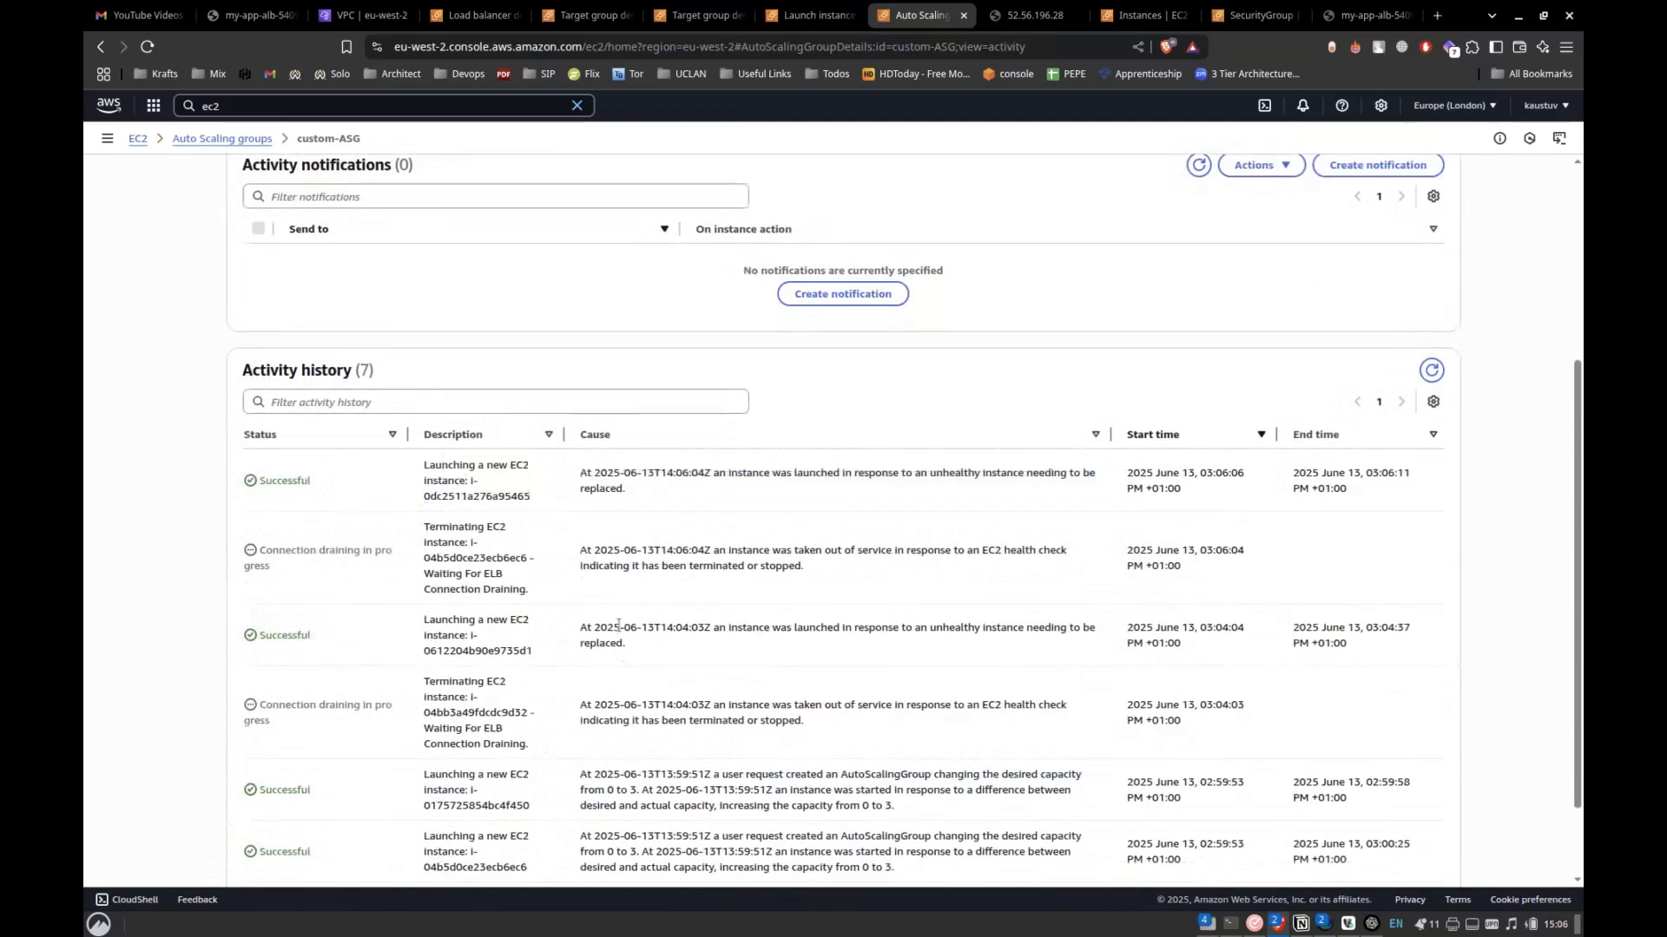
# Highlight the desired capacity in custom-ASG's capacity overview.
pyautogui.scroll(3, 390, 430)
pyautogui.moveTo(253, 305); pyautogui.dragTo(239, 280)
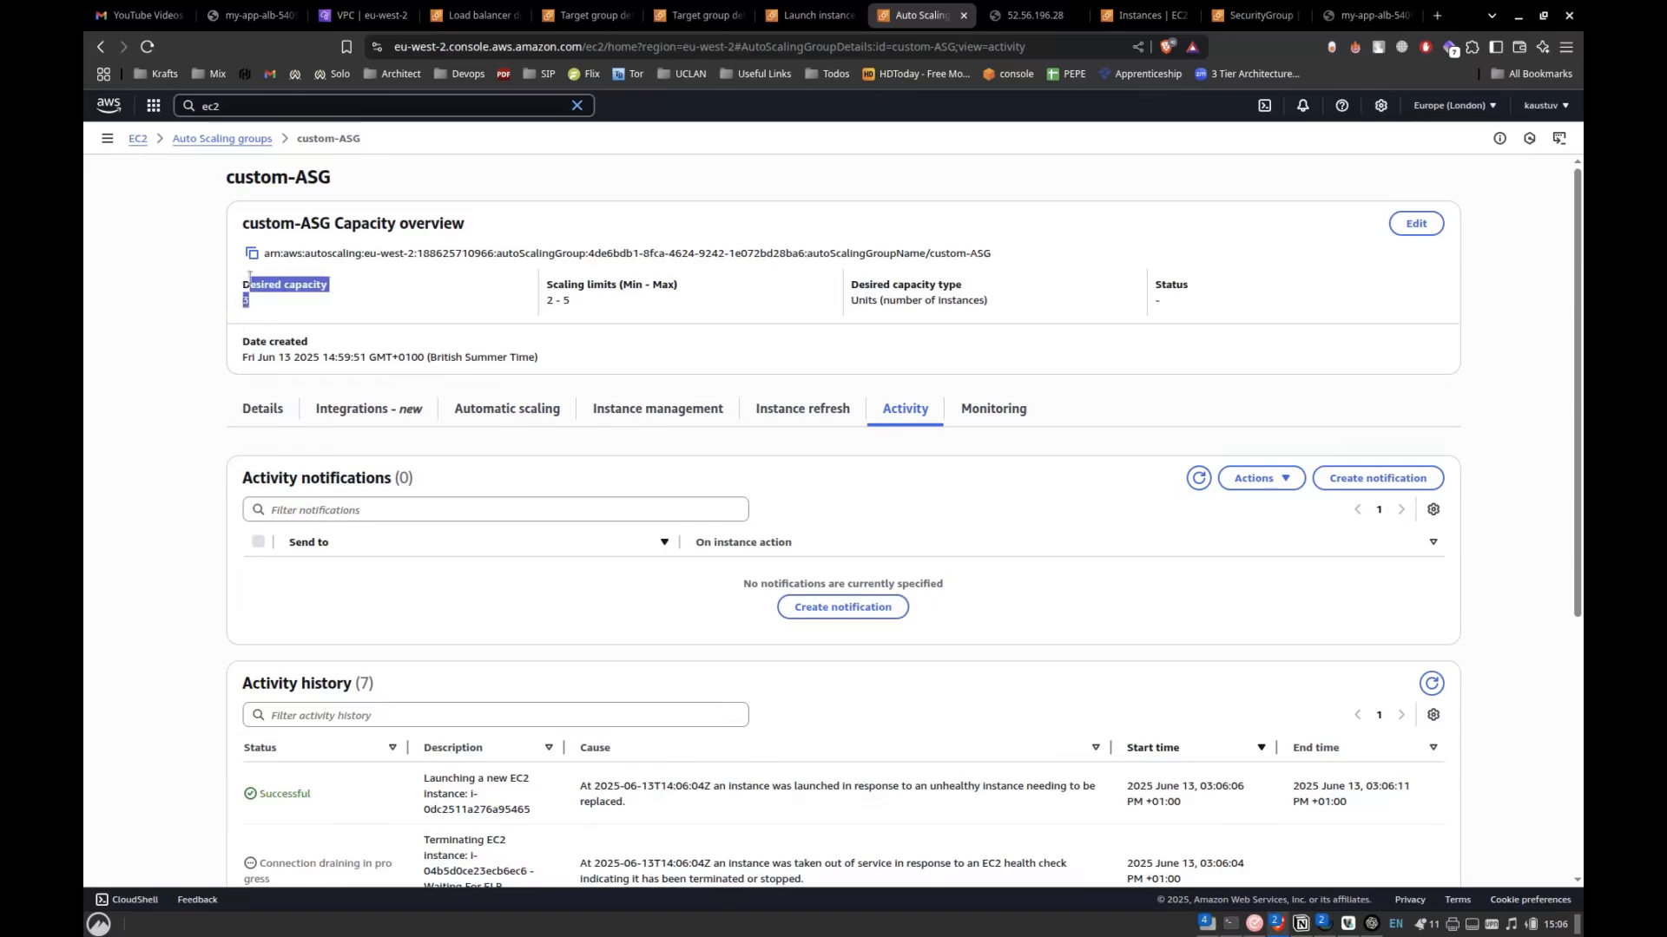
pyautogui.moveTo(330, 314); pyautogui.dragTo(221, 283)
# Return to the instance list and check the states and status checks of the Auto Scaling group's instances.
pyautogui.hotkey('alt', 'Tab')
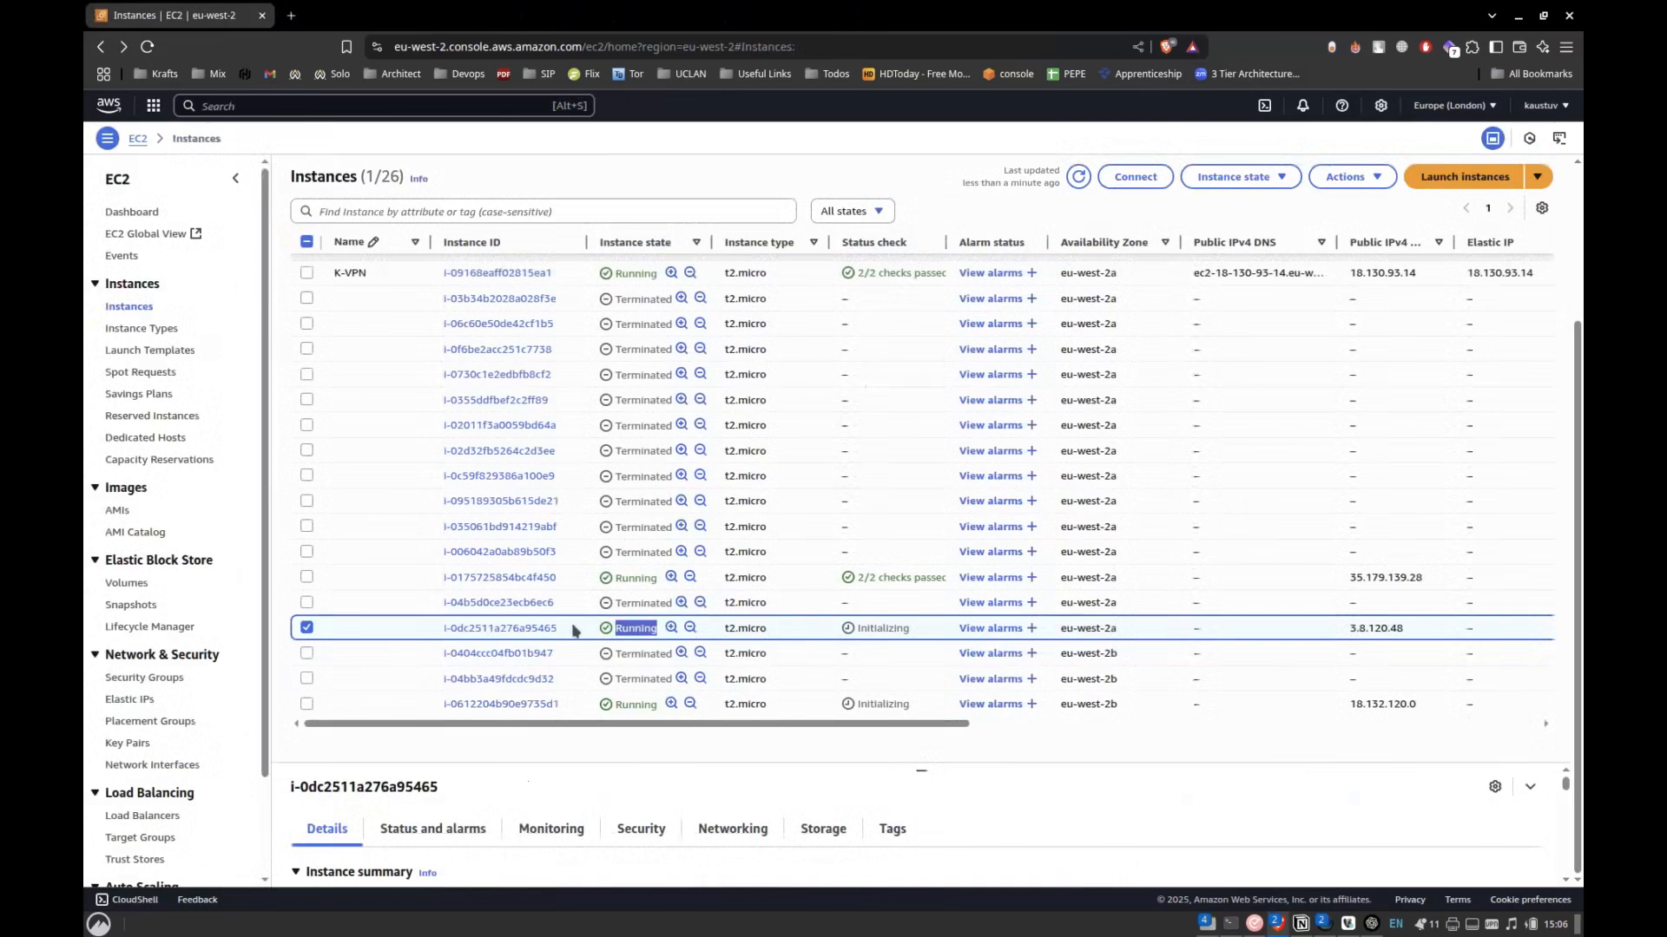
pyautogui.scroll(3, 571, 622)
pyautogui.scroll(-2, 800, 467)
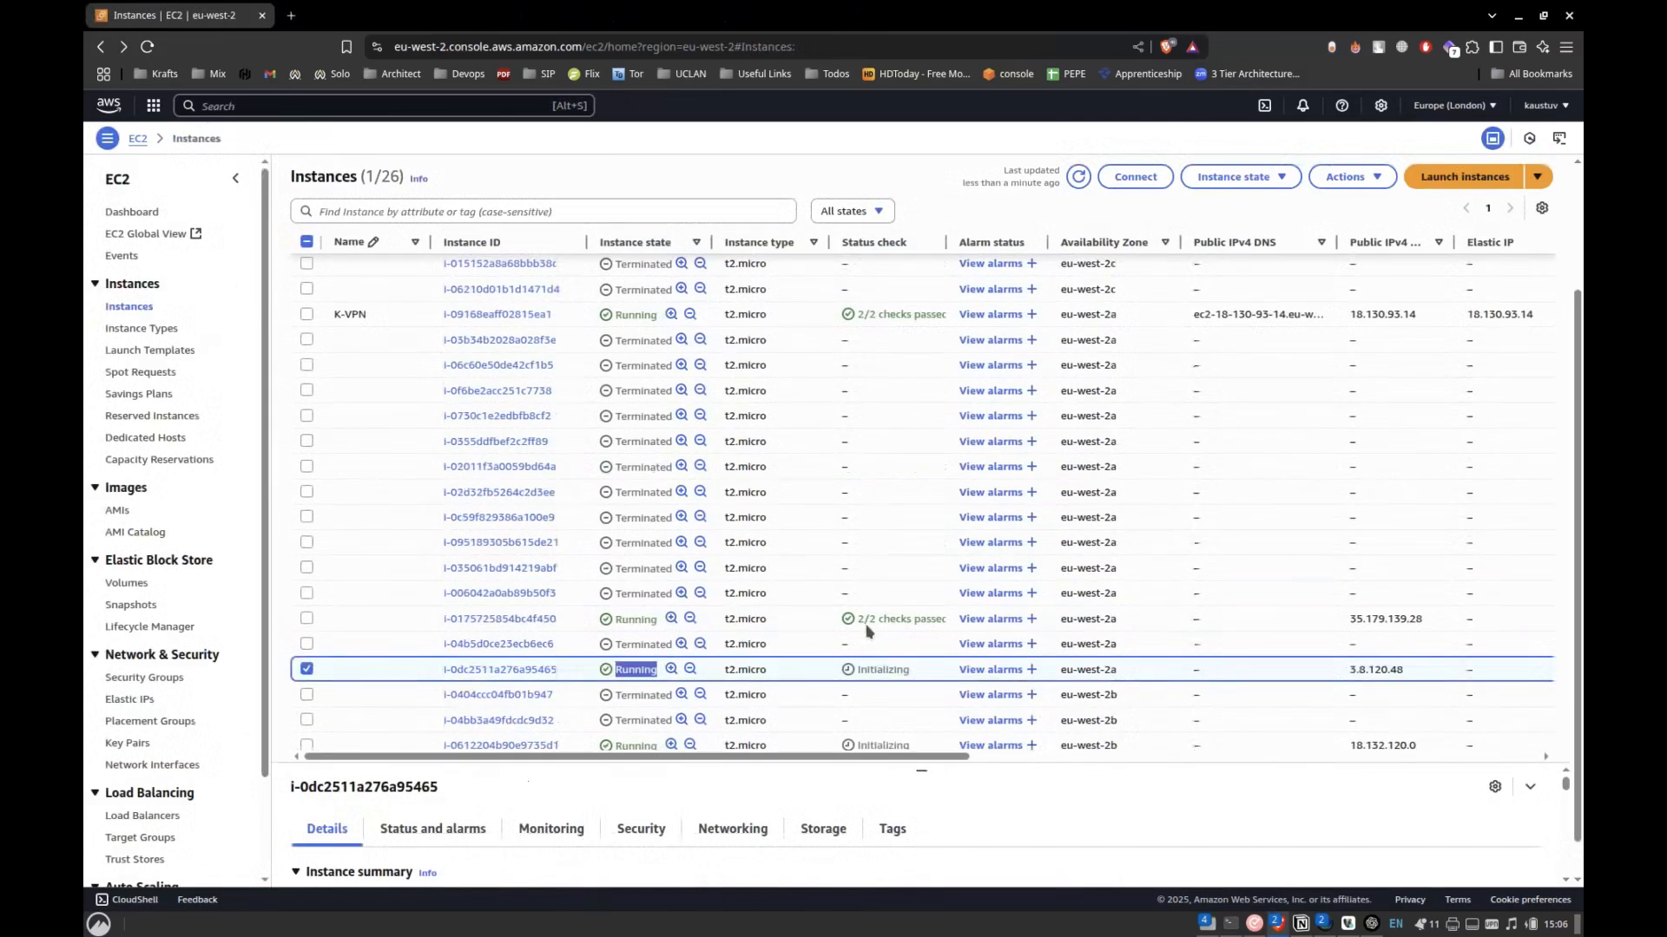
pyautogui.scroll(-1, 867, 630)
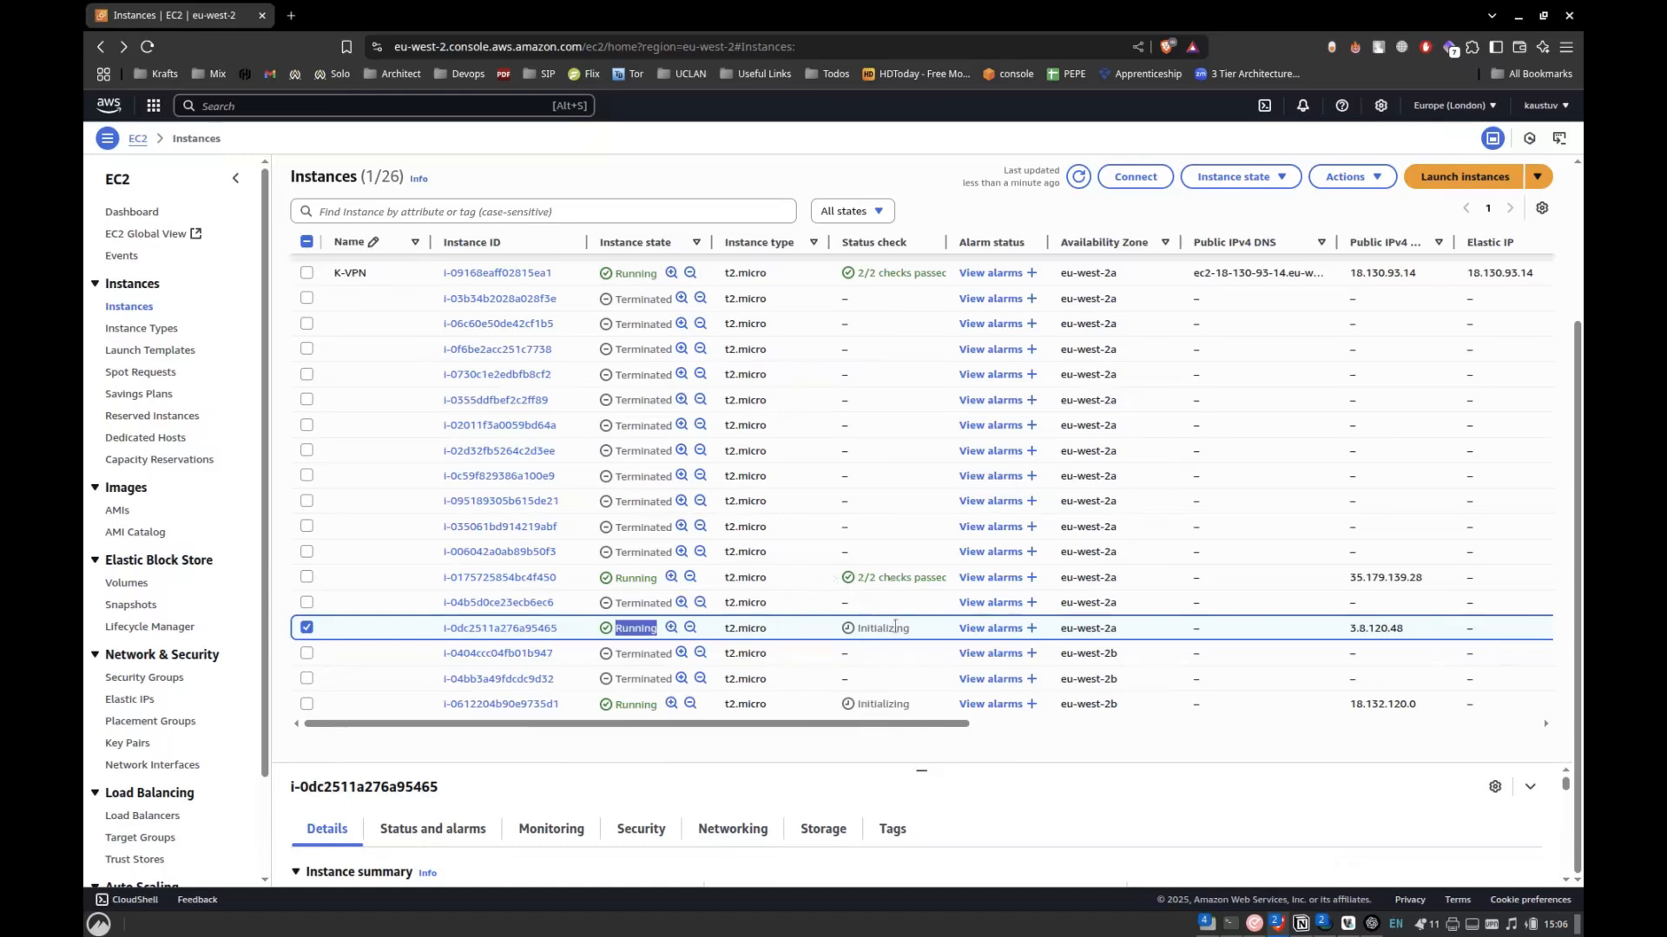
# Compare custom-ASG's activity history with the instance list.
pyautogui.hotkey('alt', 'Tab')
pyautogui.scroll(-3, 631, 457)
pyautogui.hotkey('alt', 'Tab')
pyautogui.hotkey('alt', 'Tab')
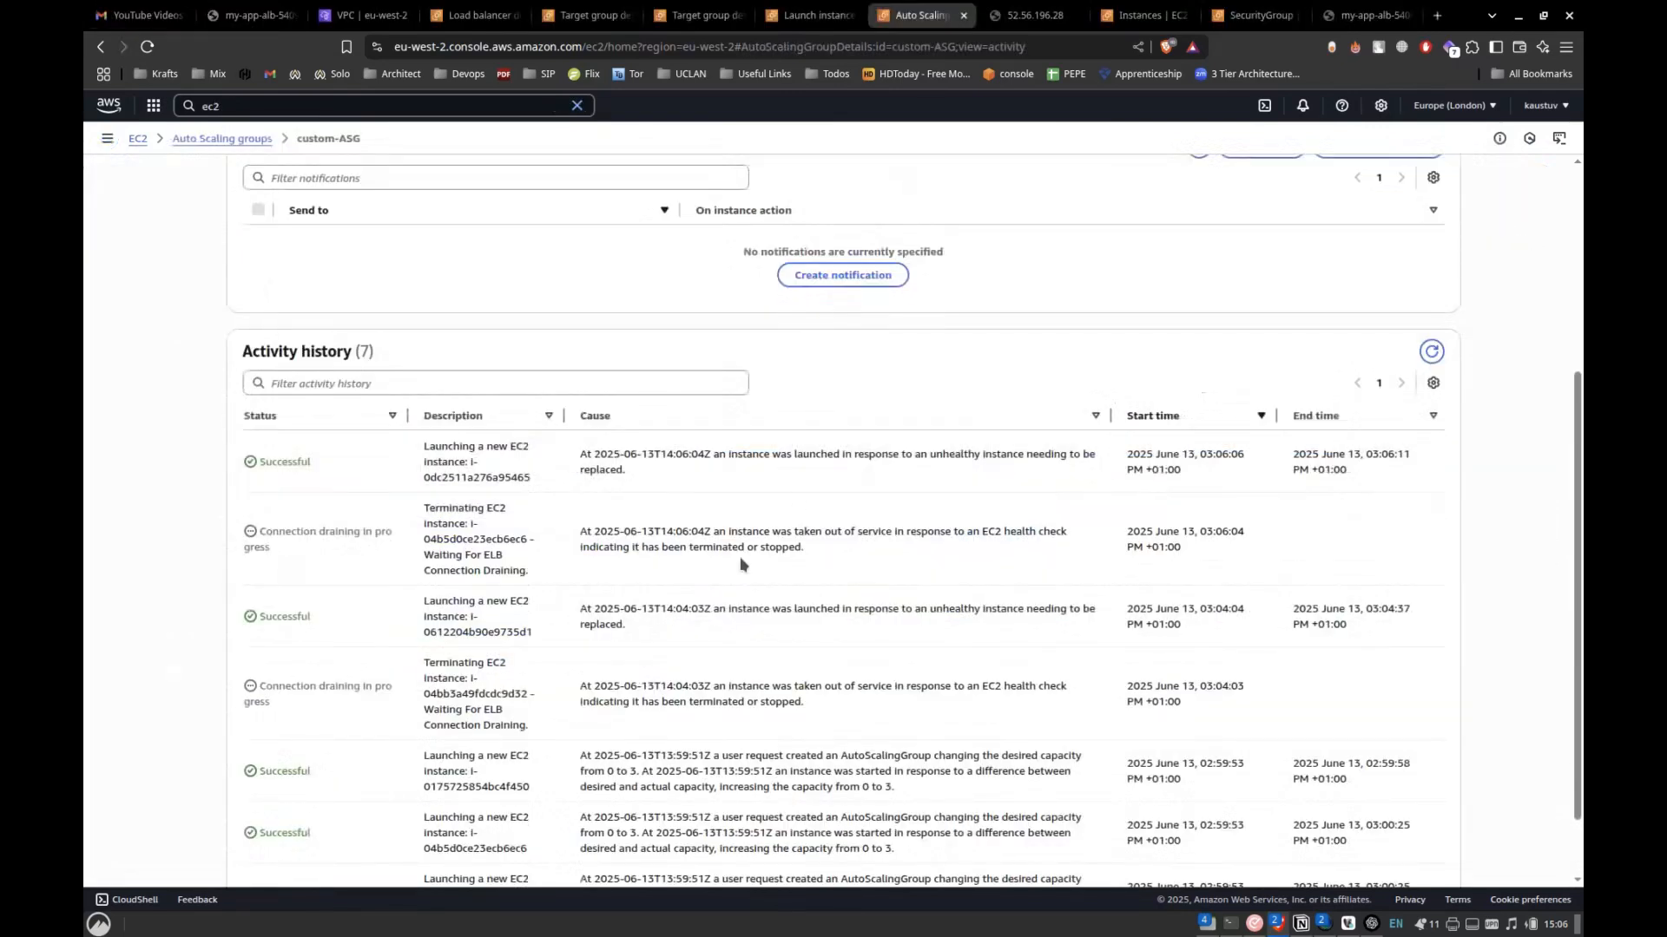
pyautogui.scroll(-1, 740, 564)
pyautogui.hotkey('alt', 'Tab')
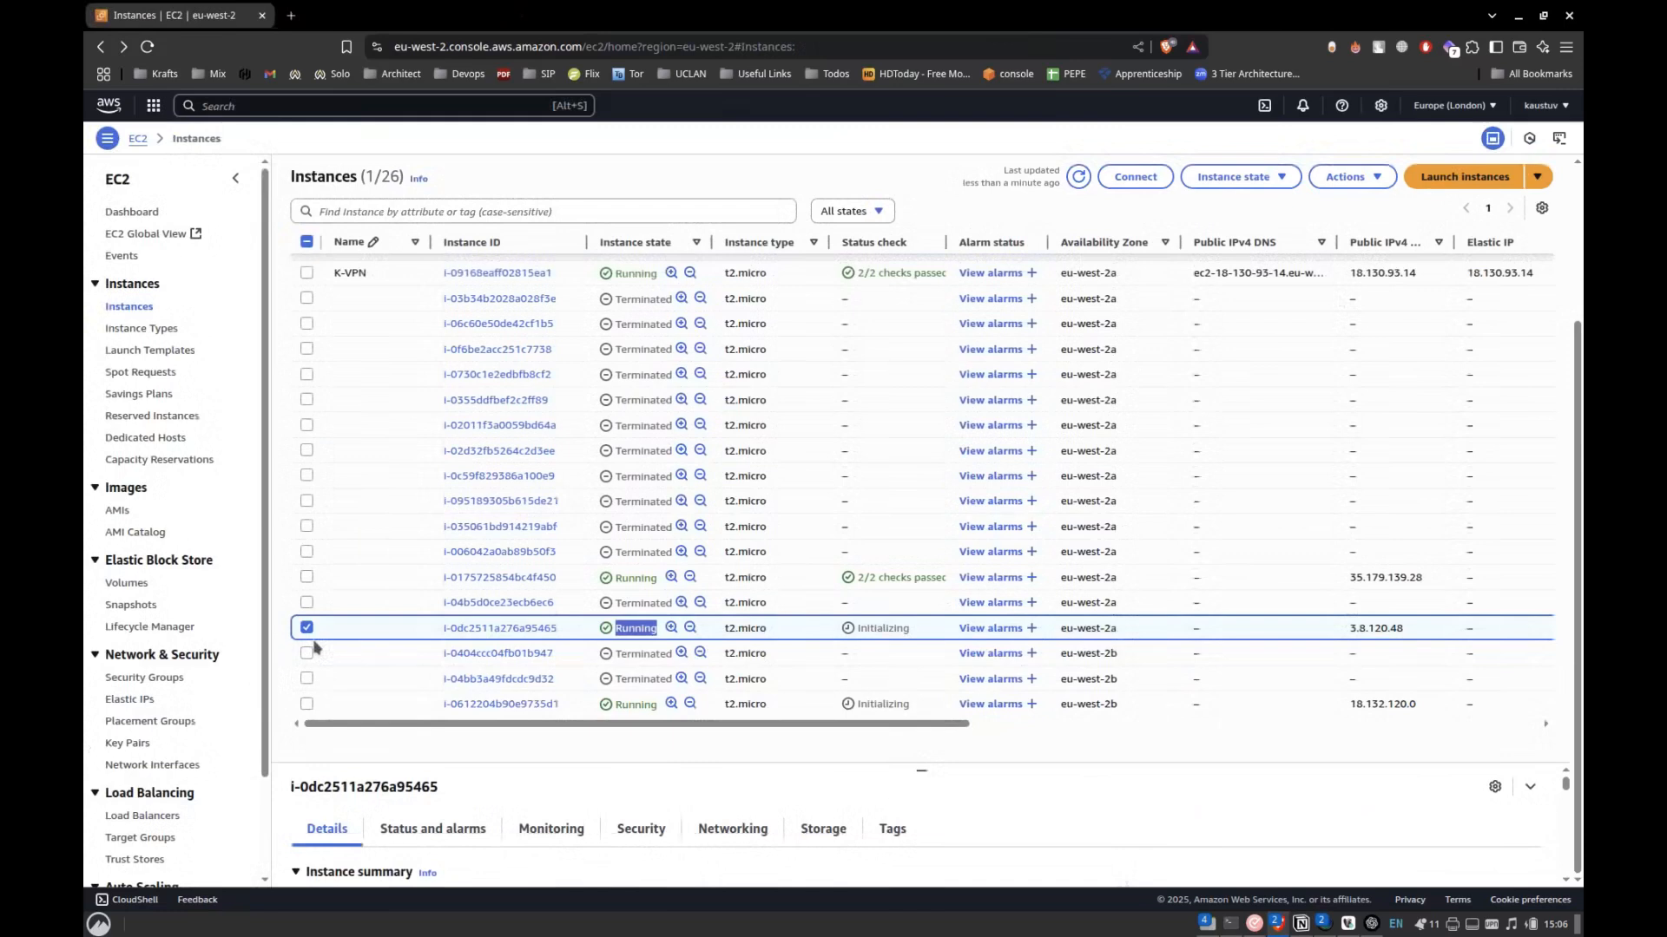
pyautogui.click(307, 577)
pyautogui.click(307, 704)
pyautogui.click(1241, 176)
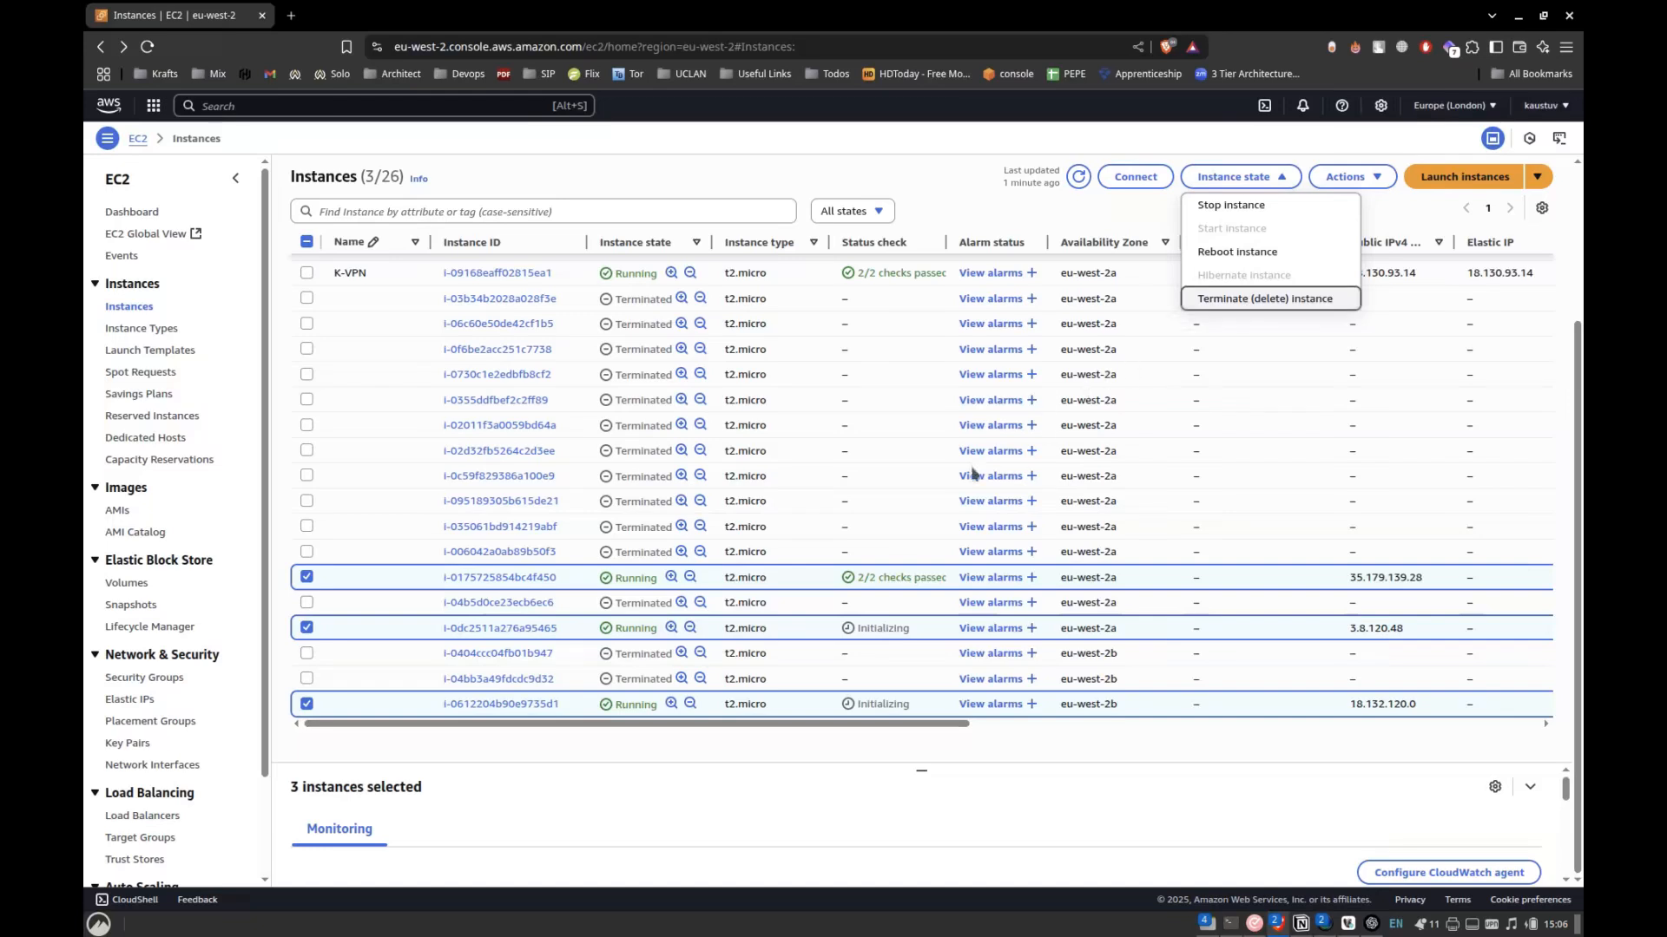
# Review custom-ASG's capacity overview and activity history alongside the three selected instances.
pyautogui.hotkey('alt', 'Tab')
pyautogui.scroll(5, 573, 528)
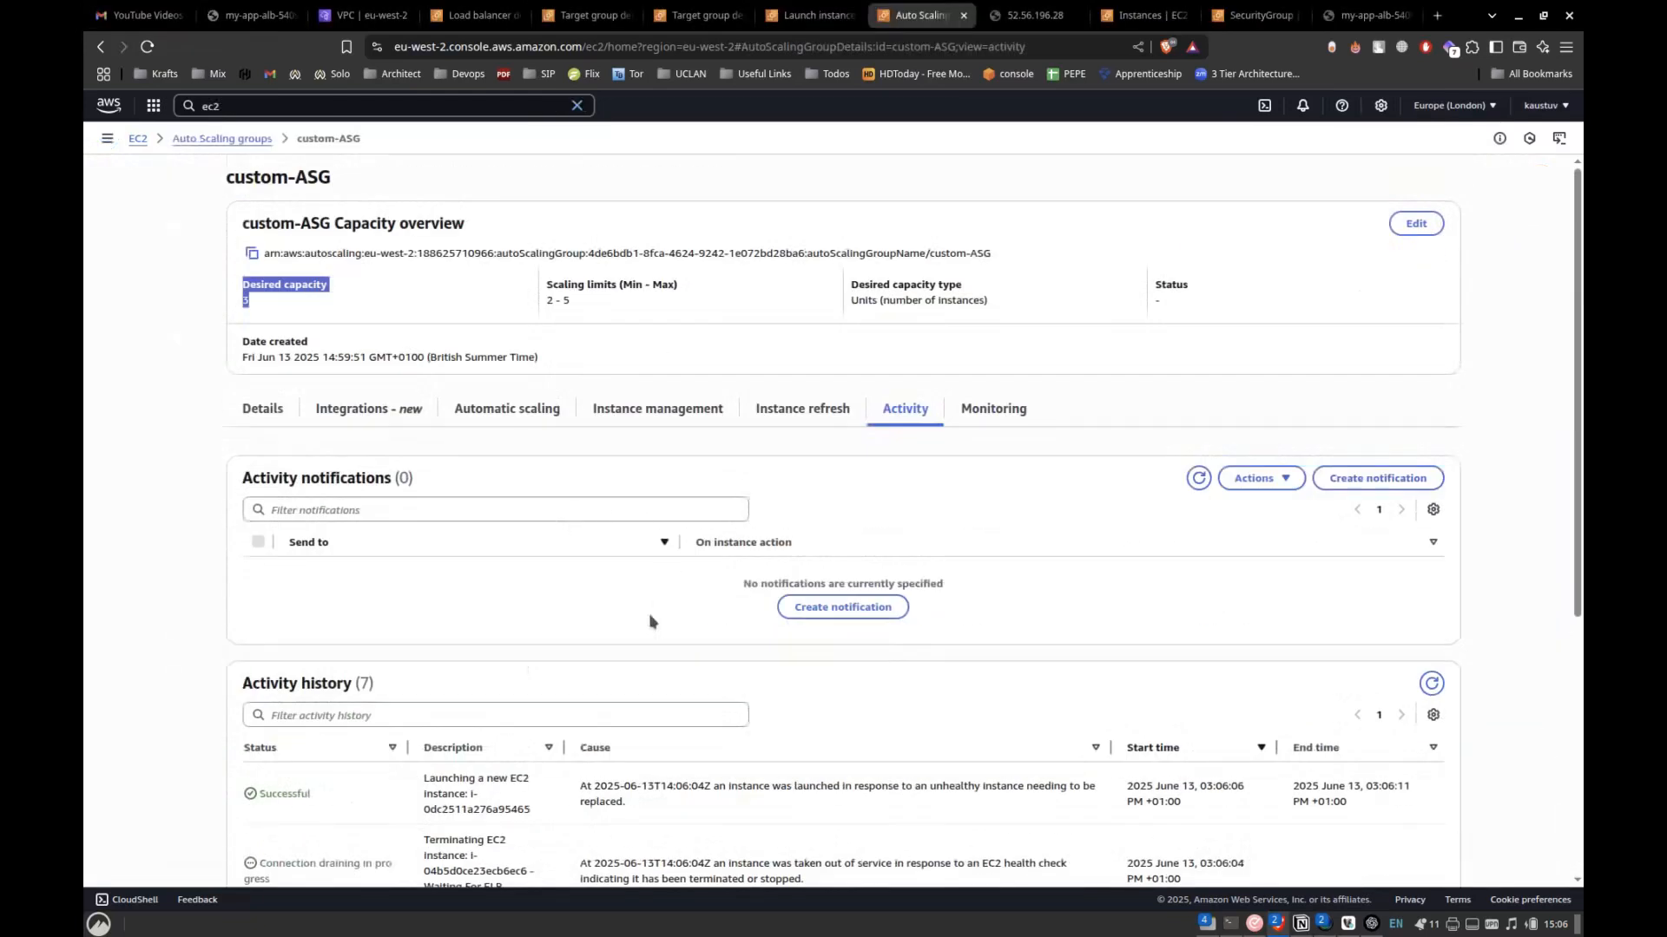
pyautogui.click(454, 321)
pyautogui.hotkey('alt', 'Tab')
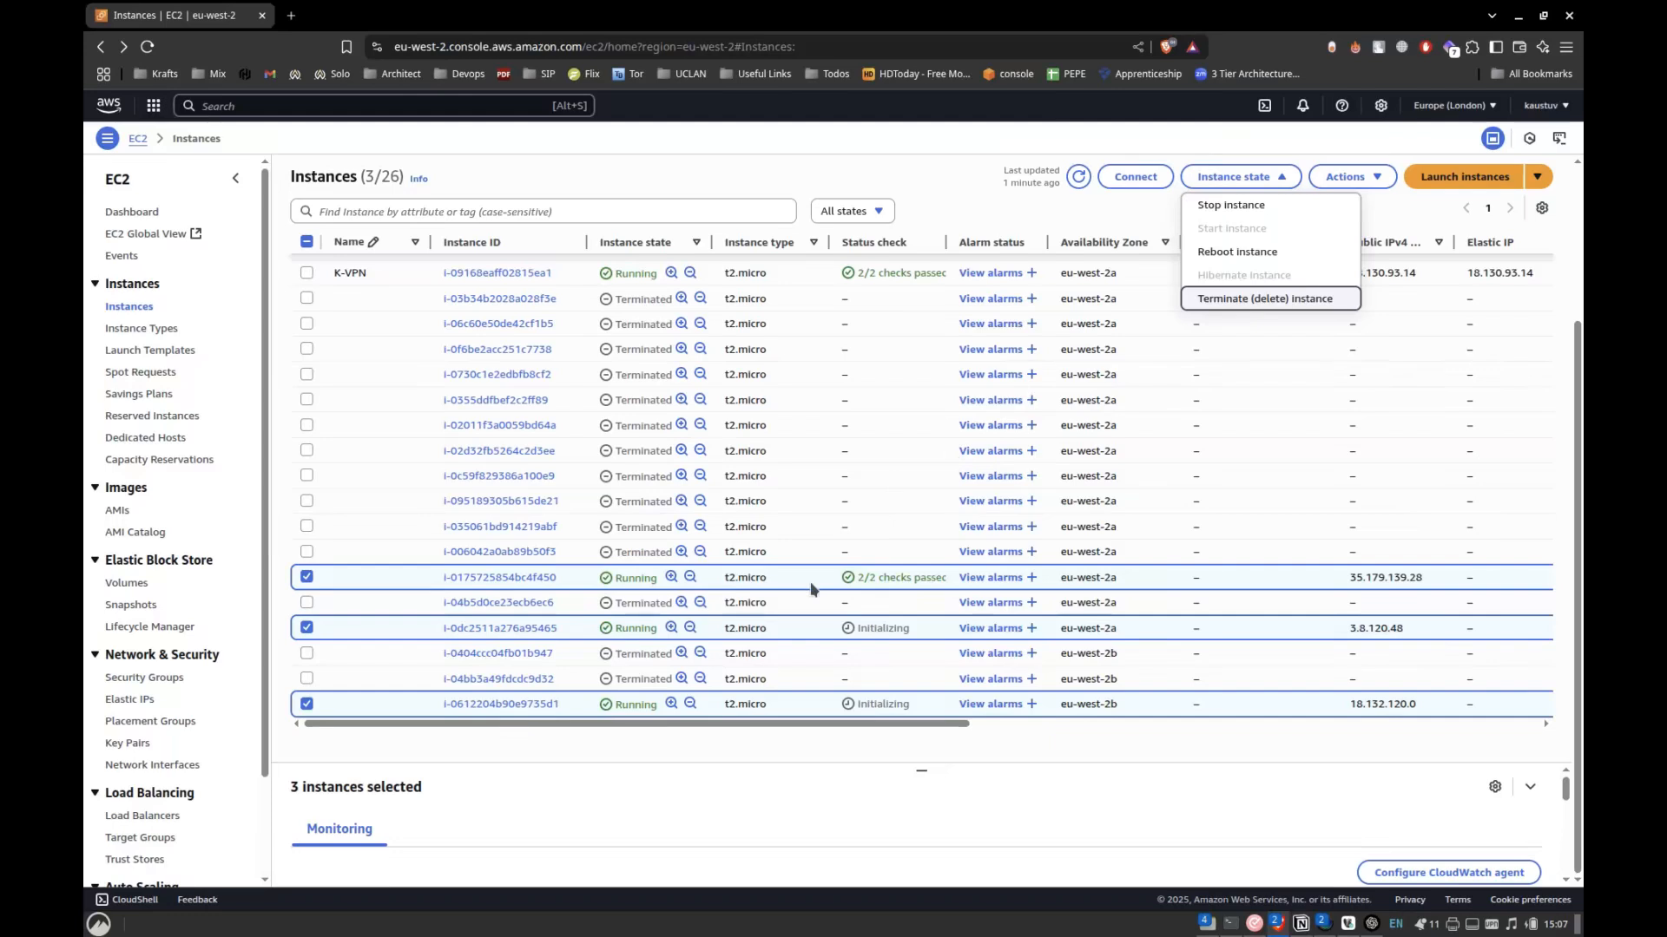
pyautogui.hotkey('alt', 'Tab')
pyautogui.scroll(-5, 642, 534)
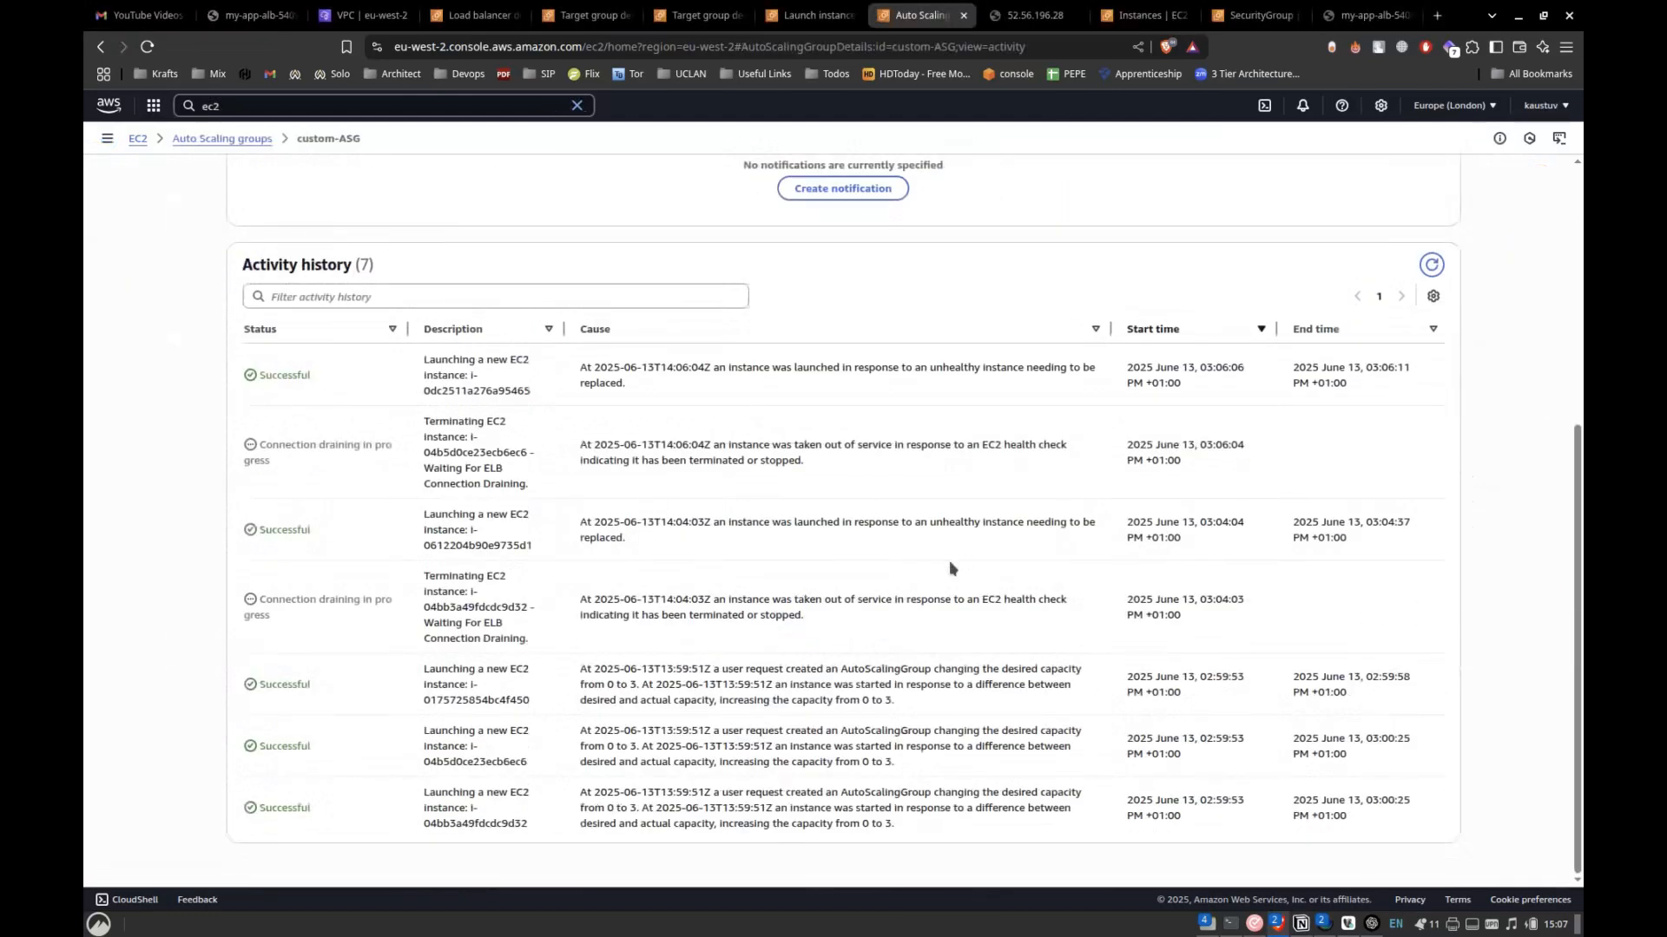
# Delete the custom-ASG Auto Scaling group from the Auto Scaling groups list, confirming the deletion with "delete".
pyautogui.hotkey('alt', 'Tab')
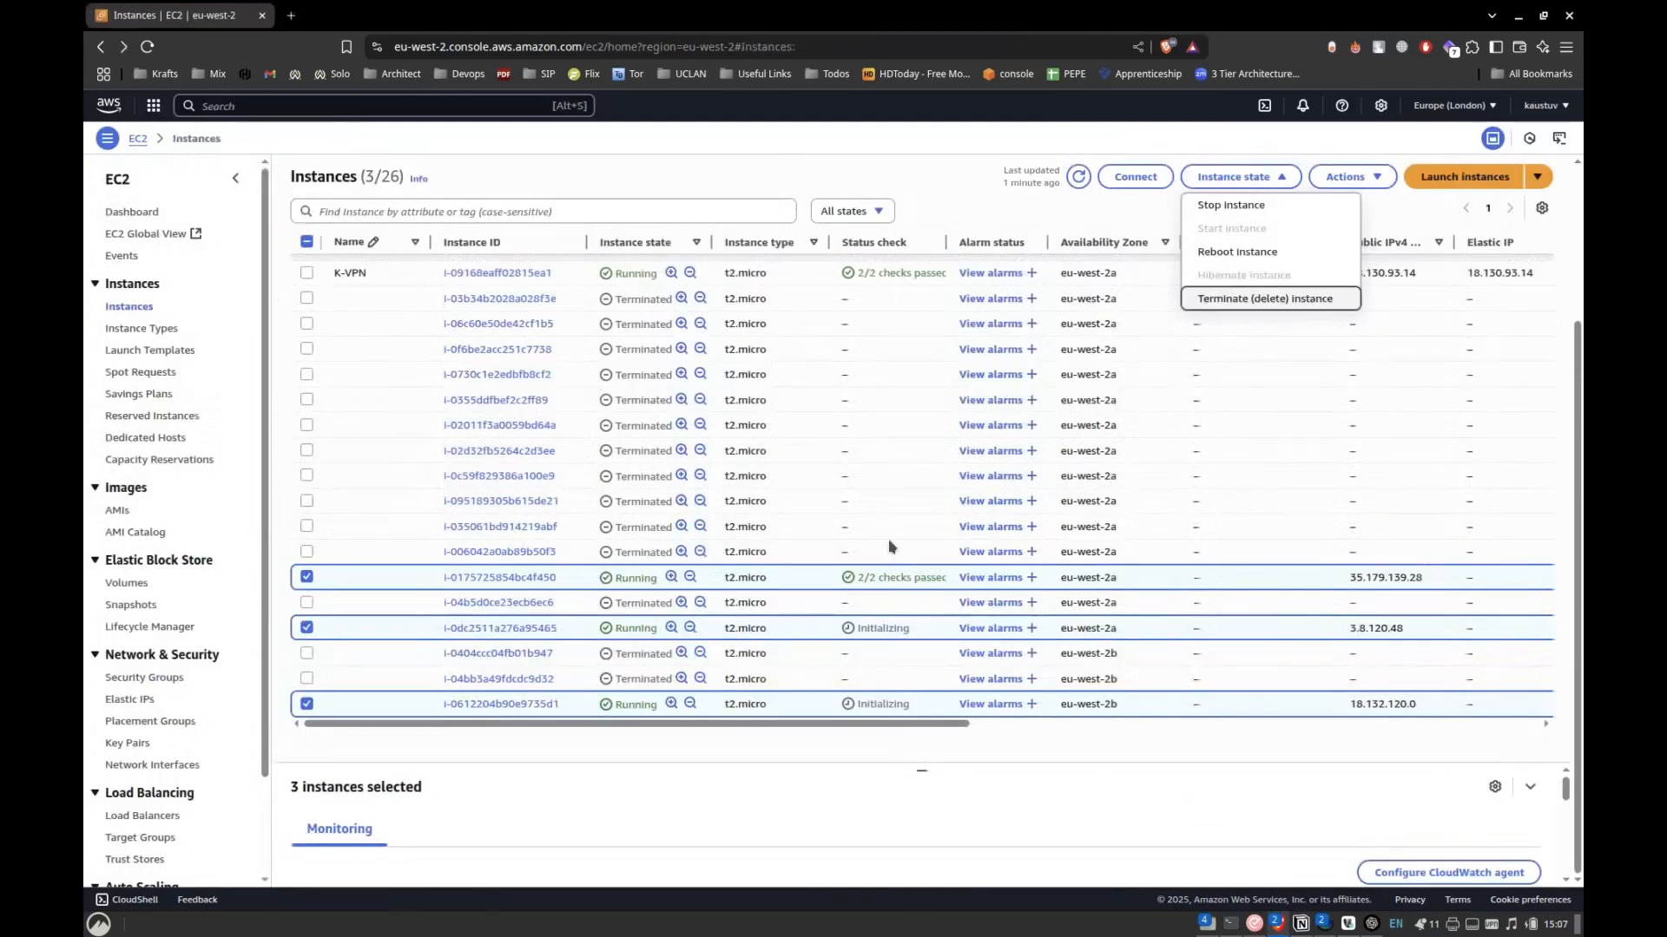
pyautogui.hotkey('alt', 'Tab')
pyautogui.scroll(5, 796, 513)
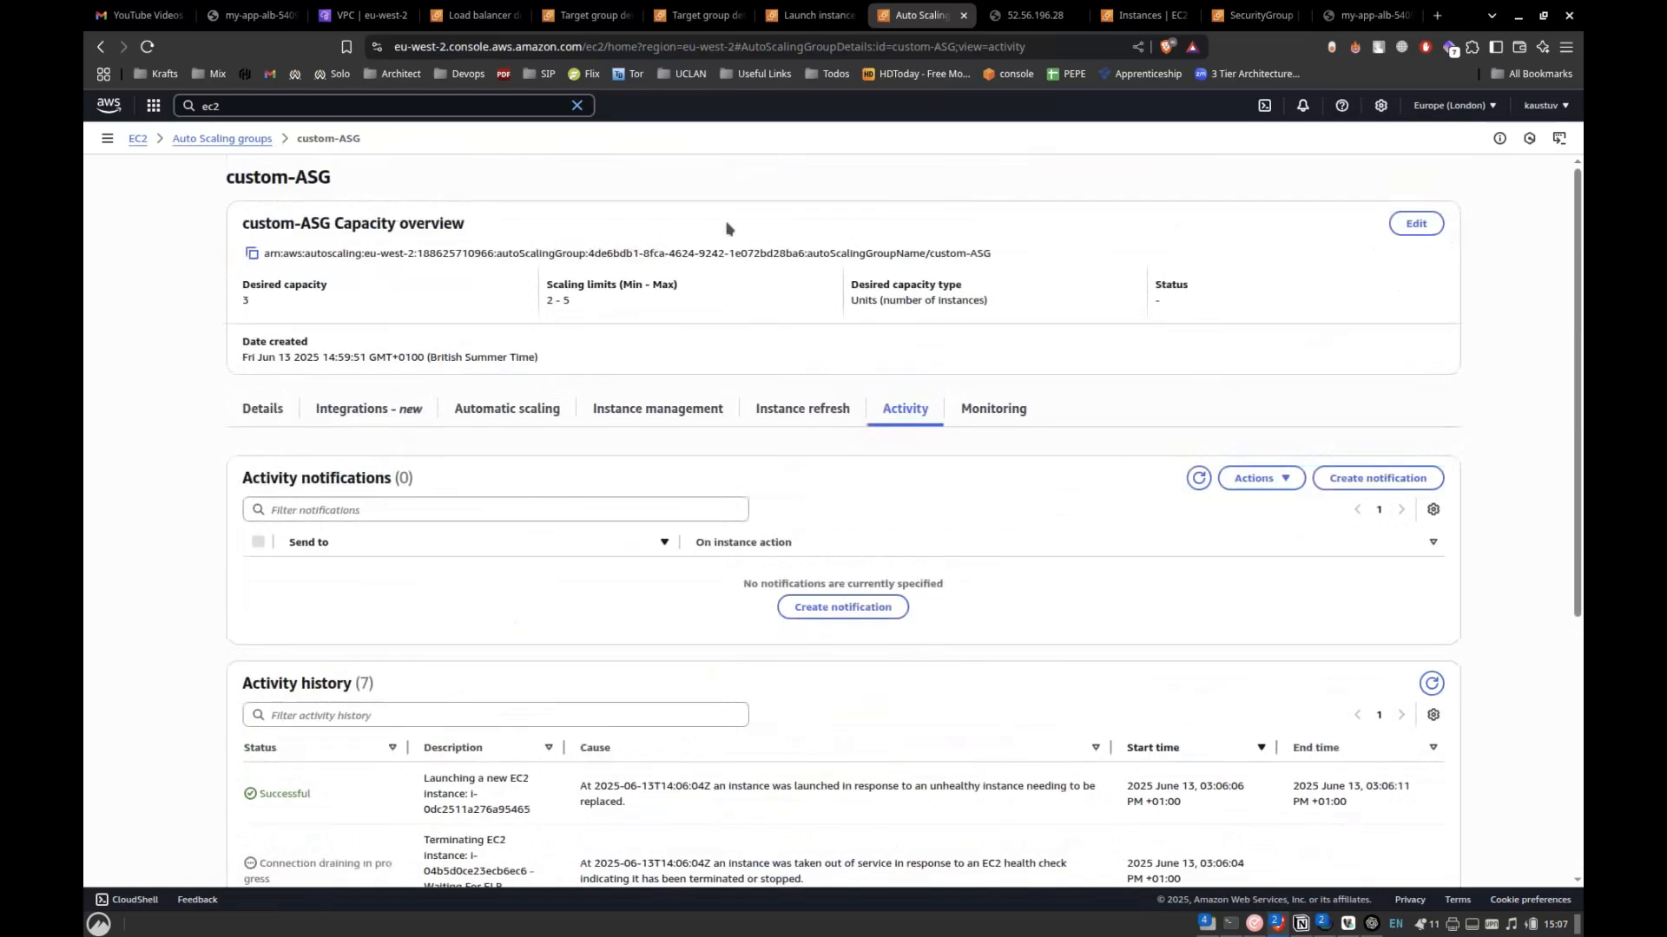
pyautogui.click(235, 140)
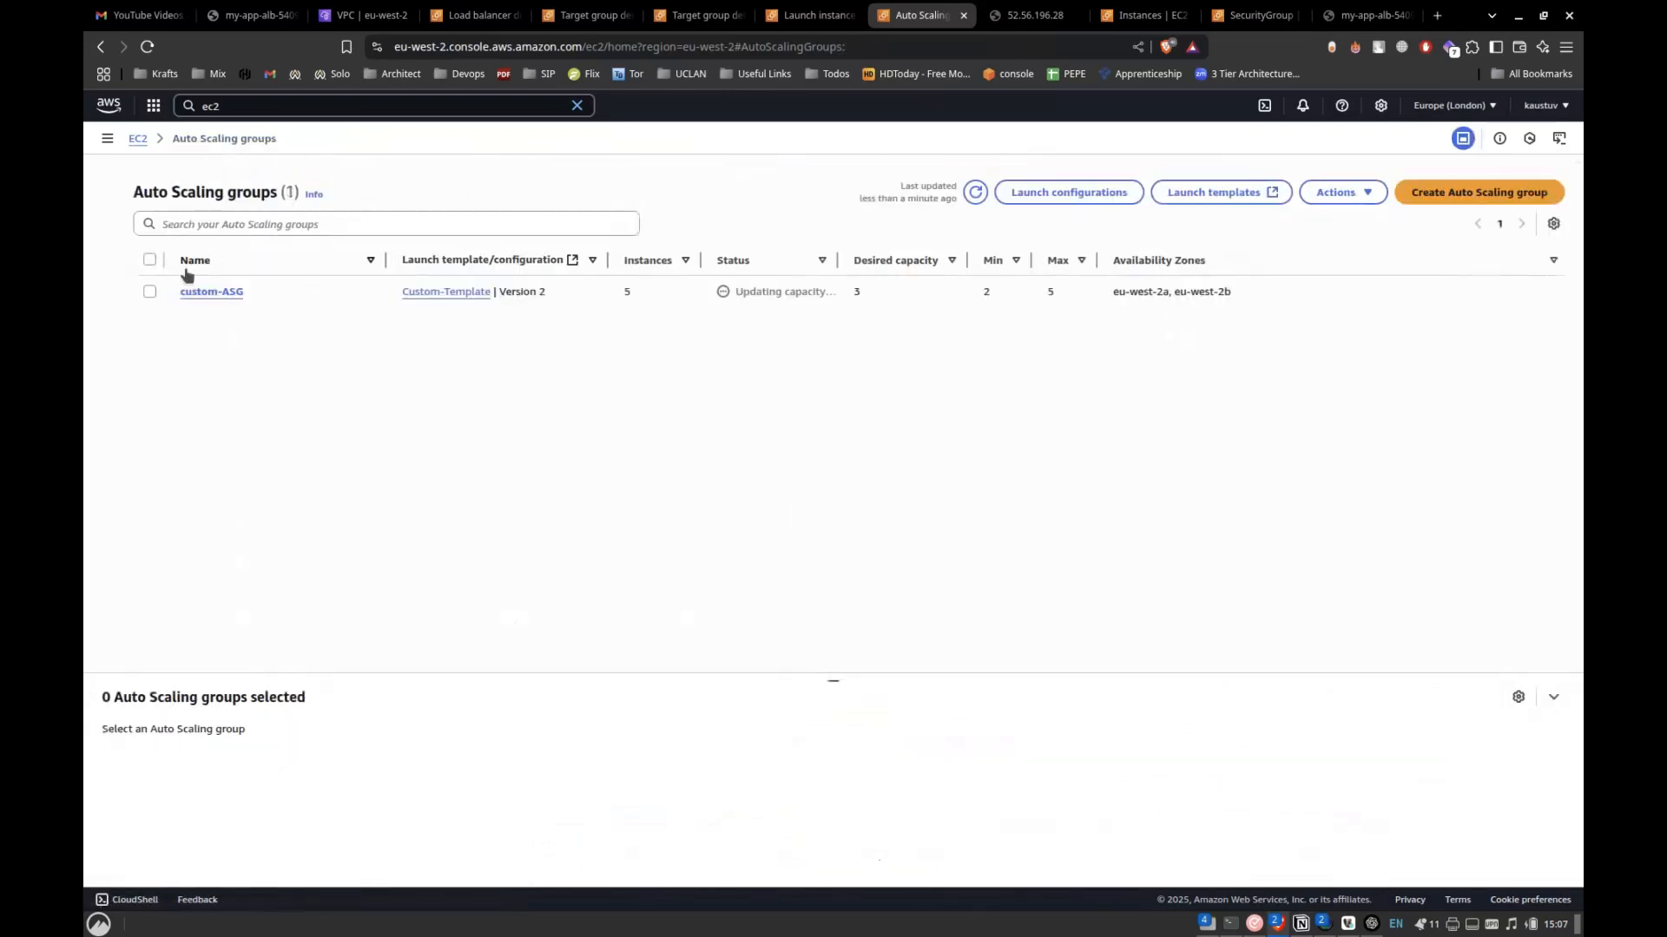
pyautogui.click(330, 278)
pyautogui.click(1337, 177)
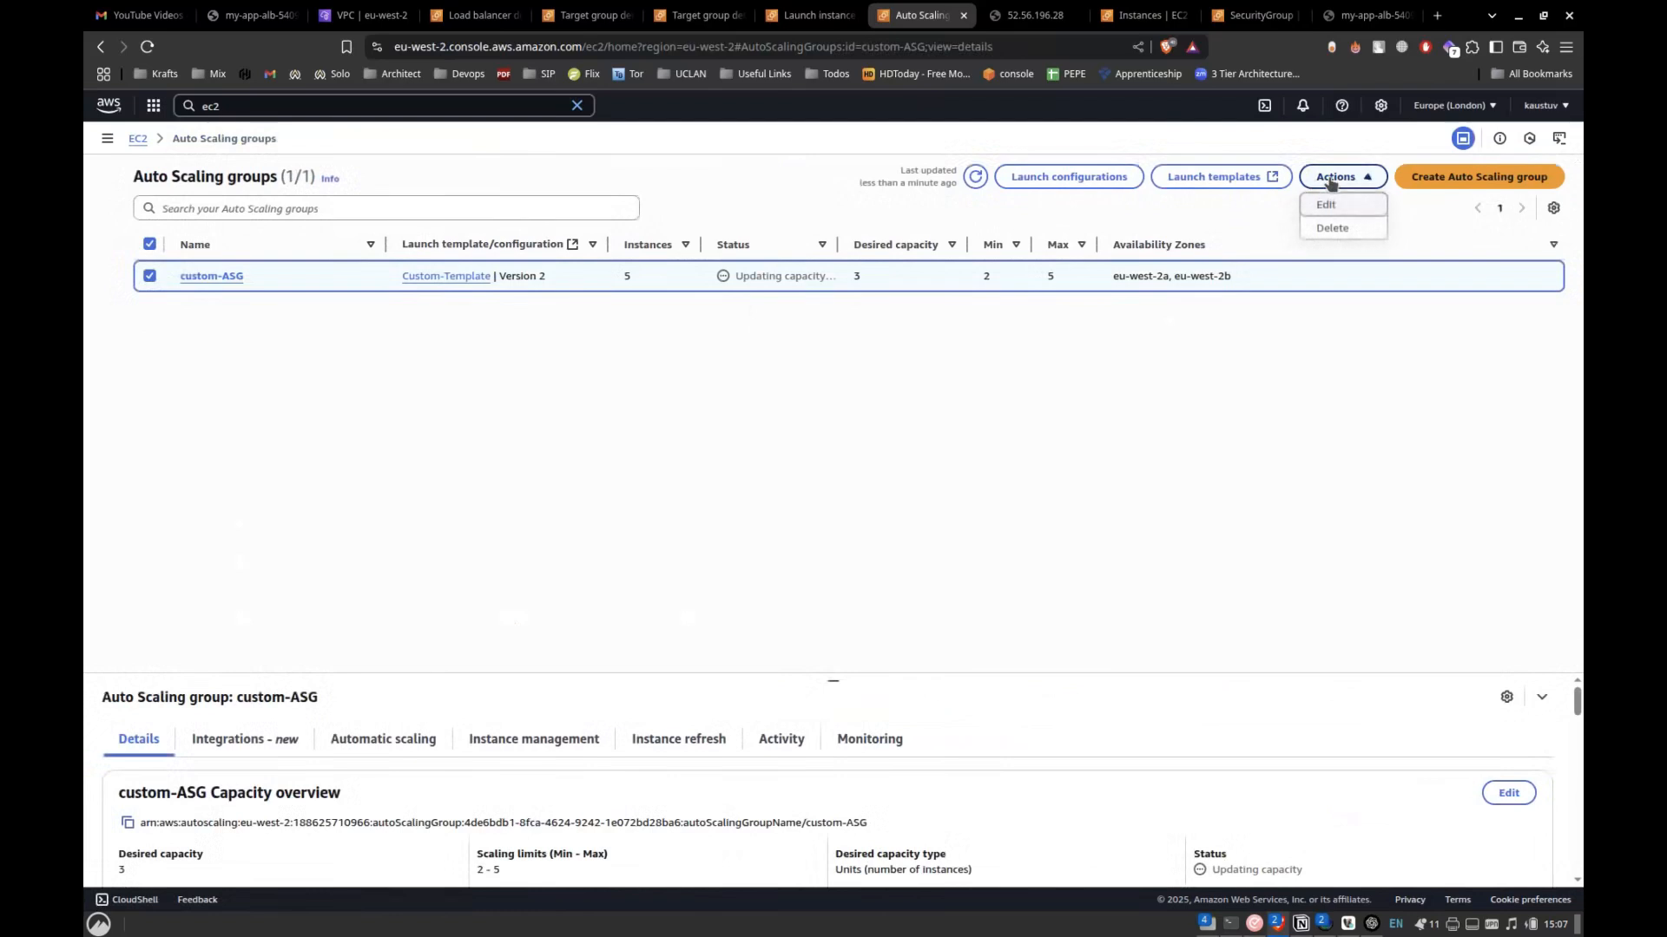
pyautogui.click(1334, 229)
pyautogui.click(743, 590)
pyautogui.write('delete')
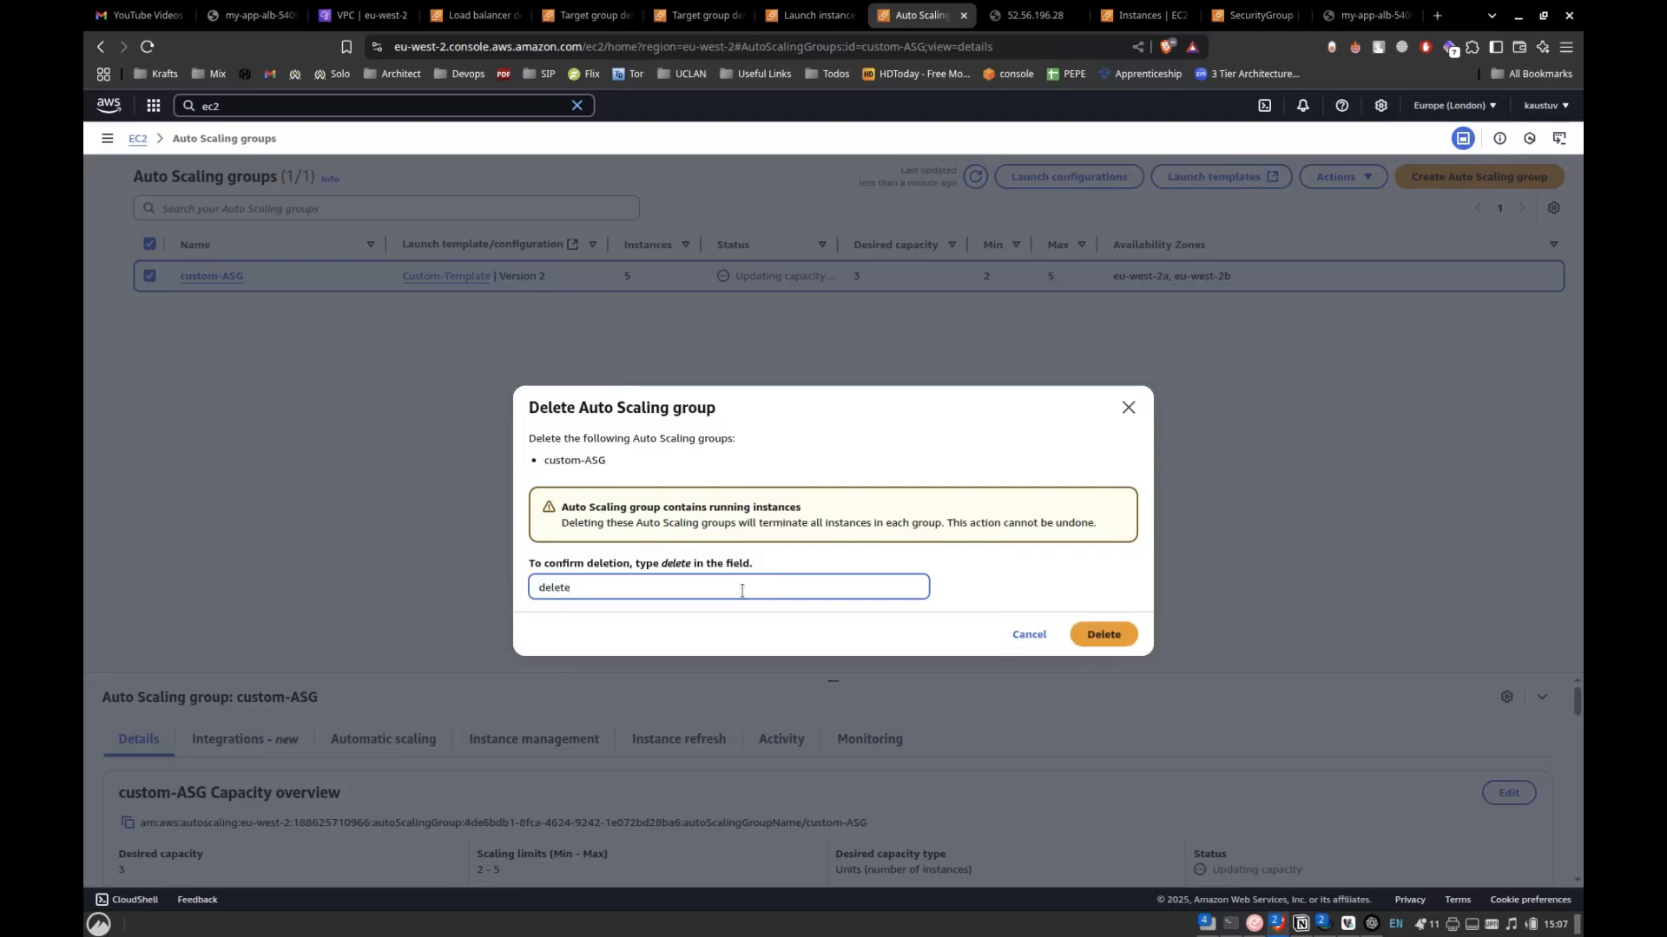
pyautogui.click(1092, 635)
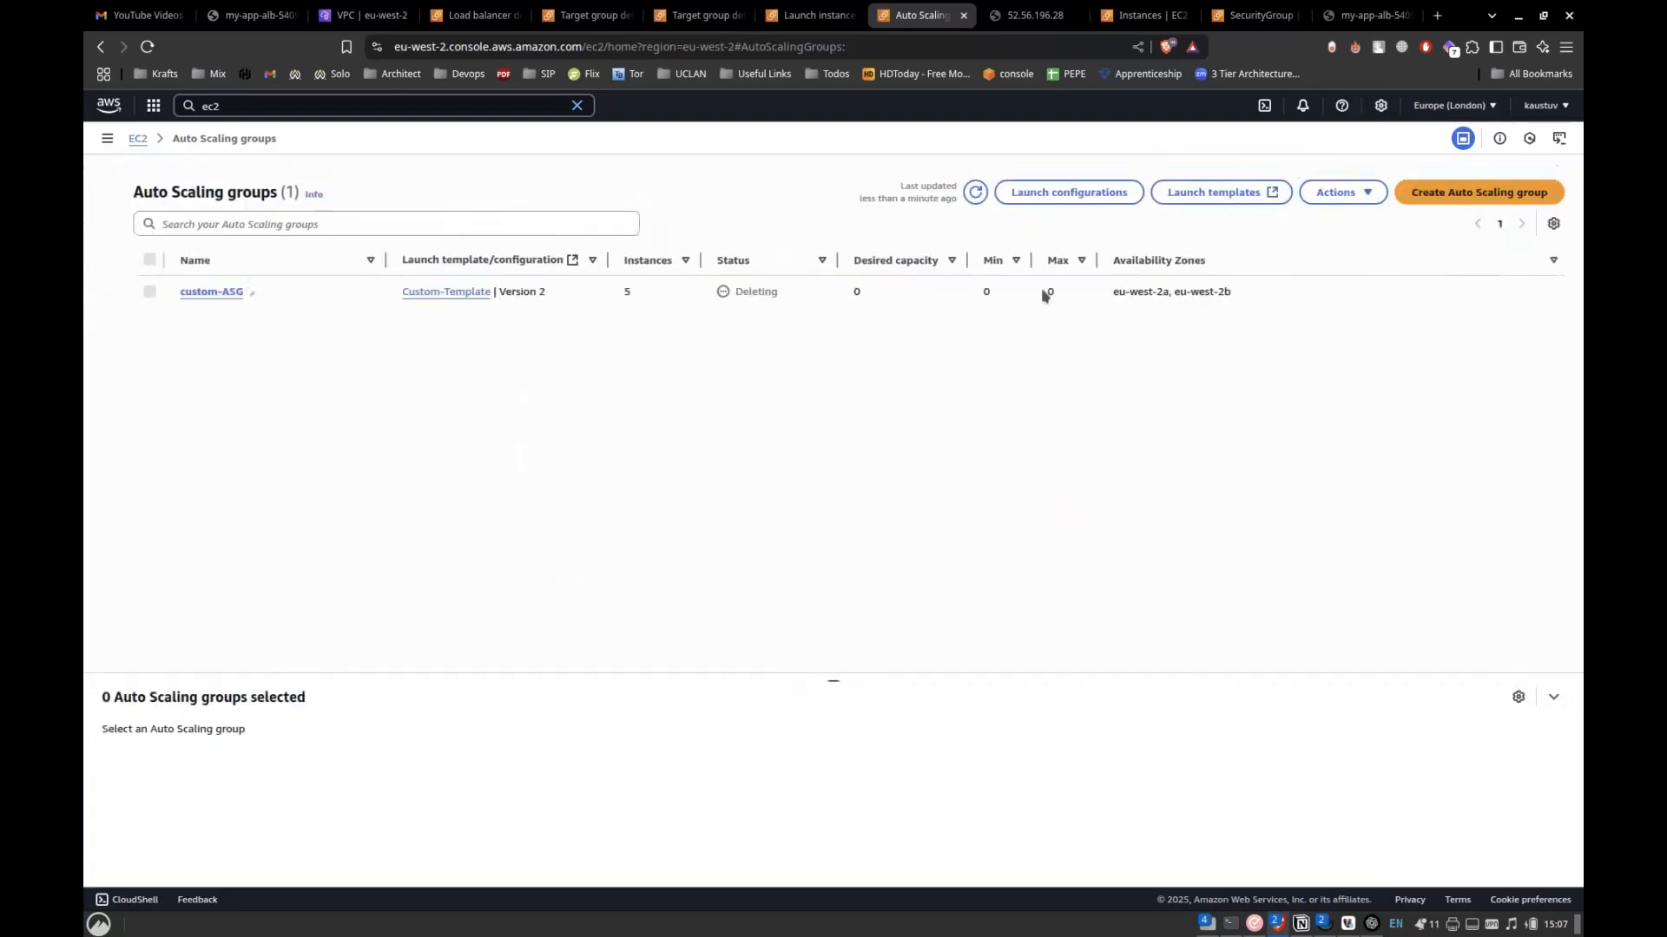
# Reload the my-app-alb load balancer page repeatedly to check which instance responds after custom-ASG's deletion.
pyautogui.click(1144, 15)
pyautogui.click(1272, 12)
pyautogui.click(1357, 16)
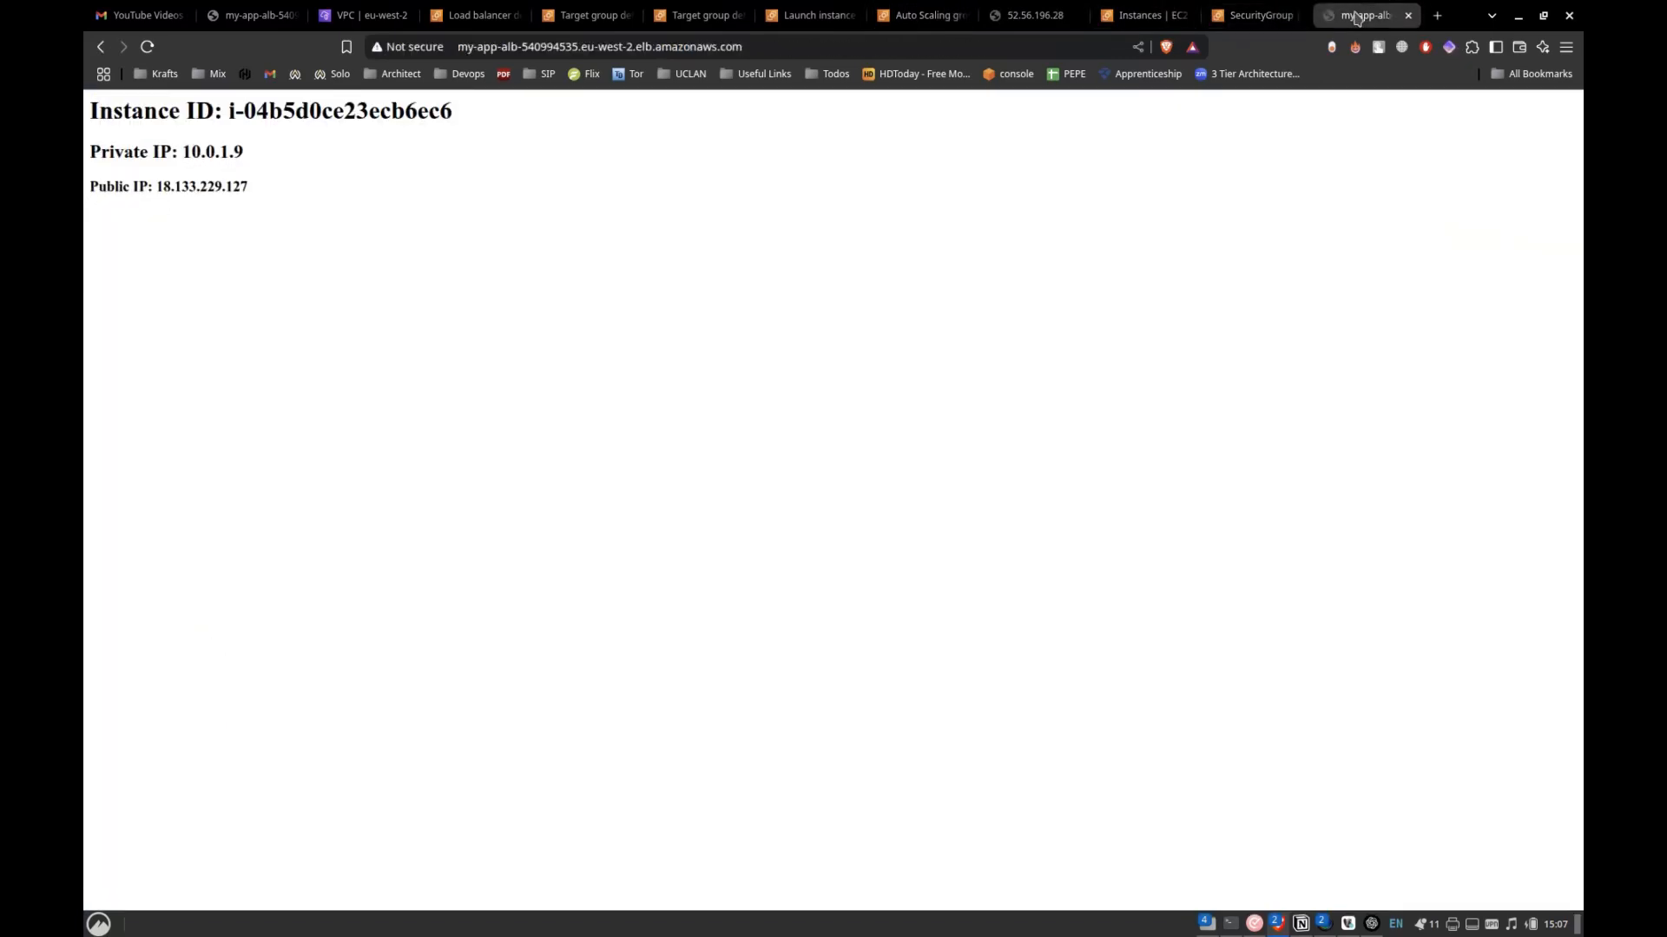
pyautogui.click(147, 46)
pyautogui.click(150, 44)
pyautogui.click(150, 46)
pyautogui.click(150, 46)
pyautogui.click(150, 46)
pyautogui.click(150, 46)
pyautogui.click(150, 46)
pyautogui.click(150, 47)
pyautogui.click(150, 47)
pyautogui.hotkey('alt', 'Tab')
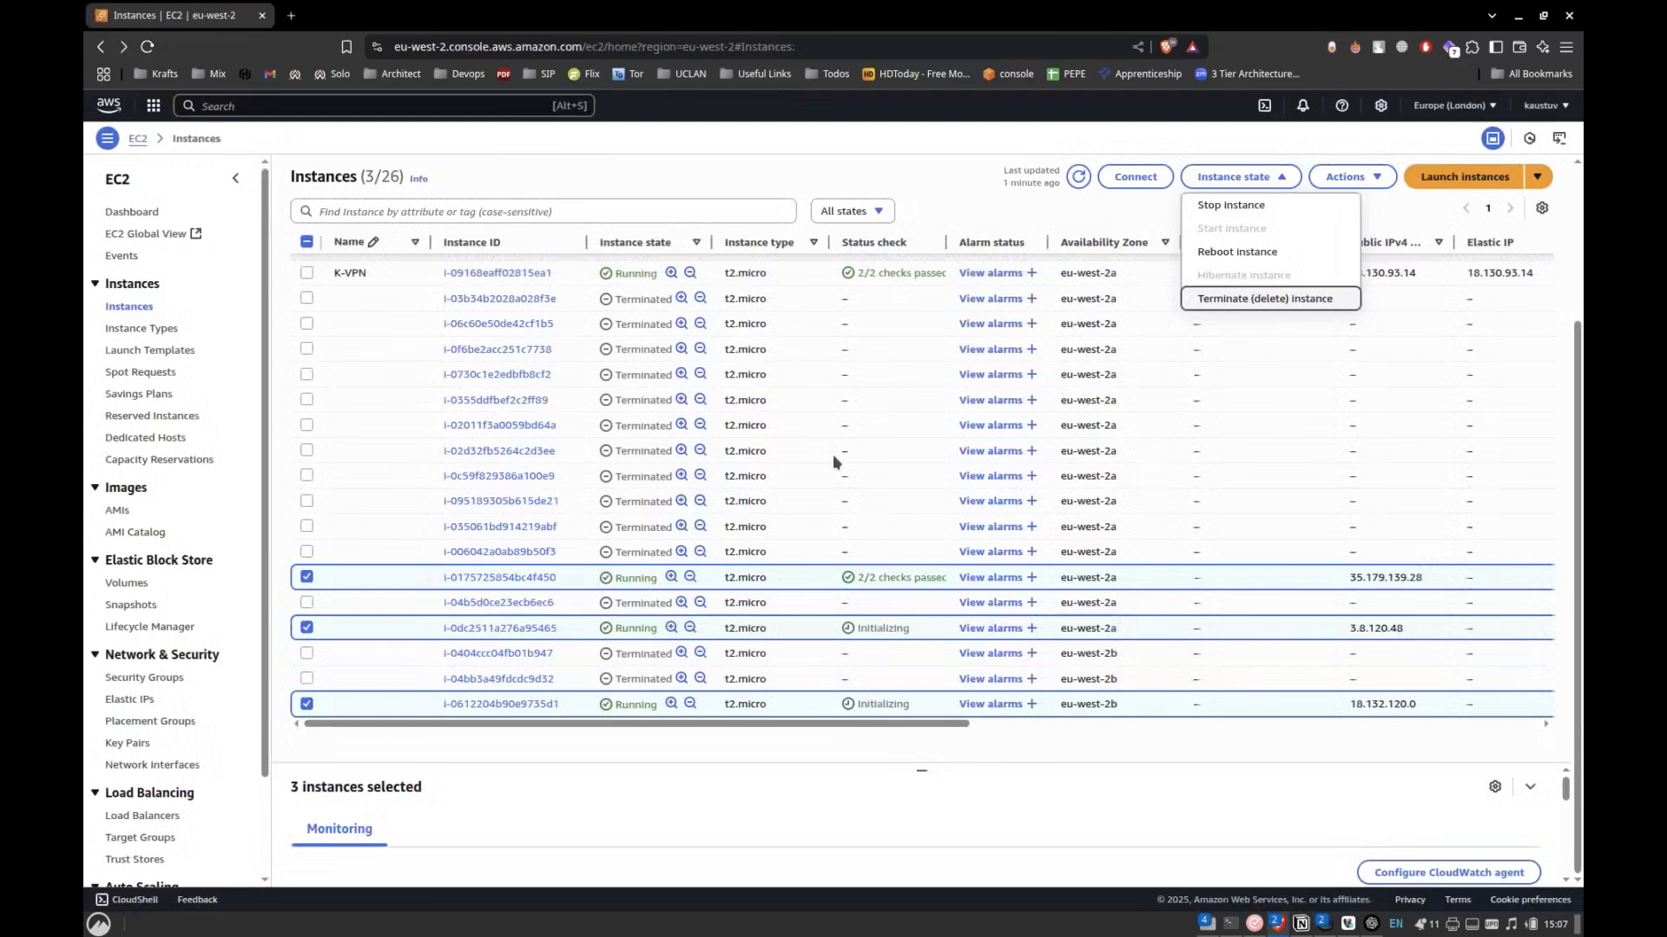
pyautogui.hotkey('alt', 'Tab')
pyautogui.hotkey('alt', 'Tab')
pyautogui.hotkey('alt', 'Tab')
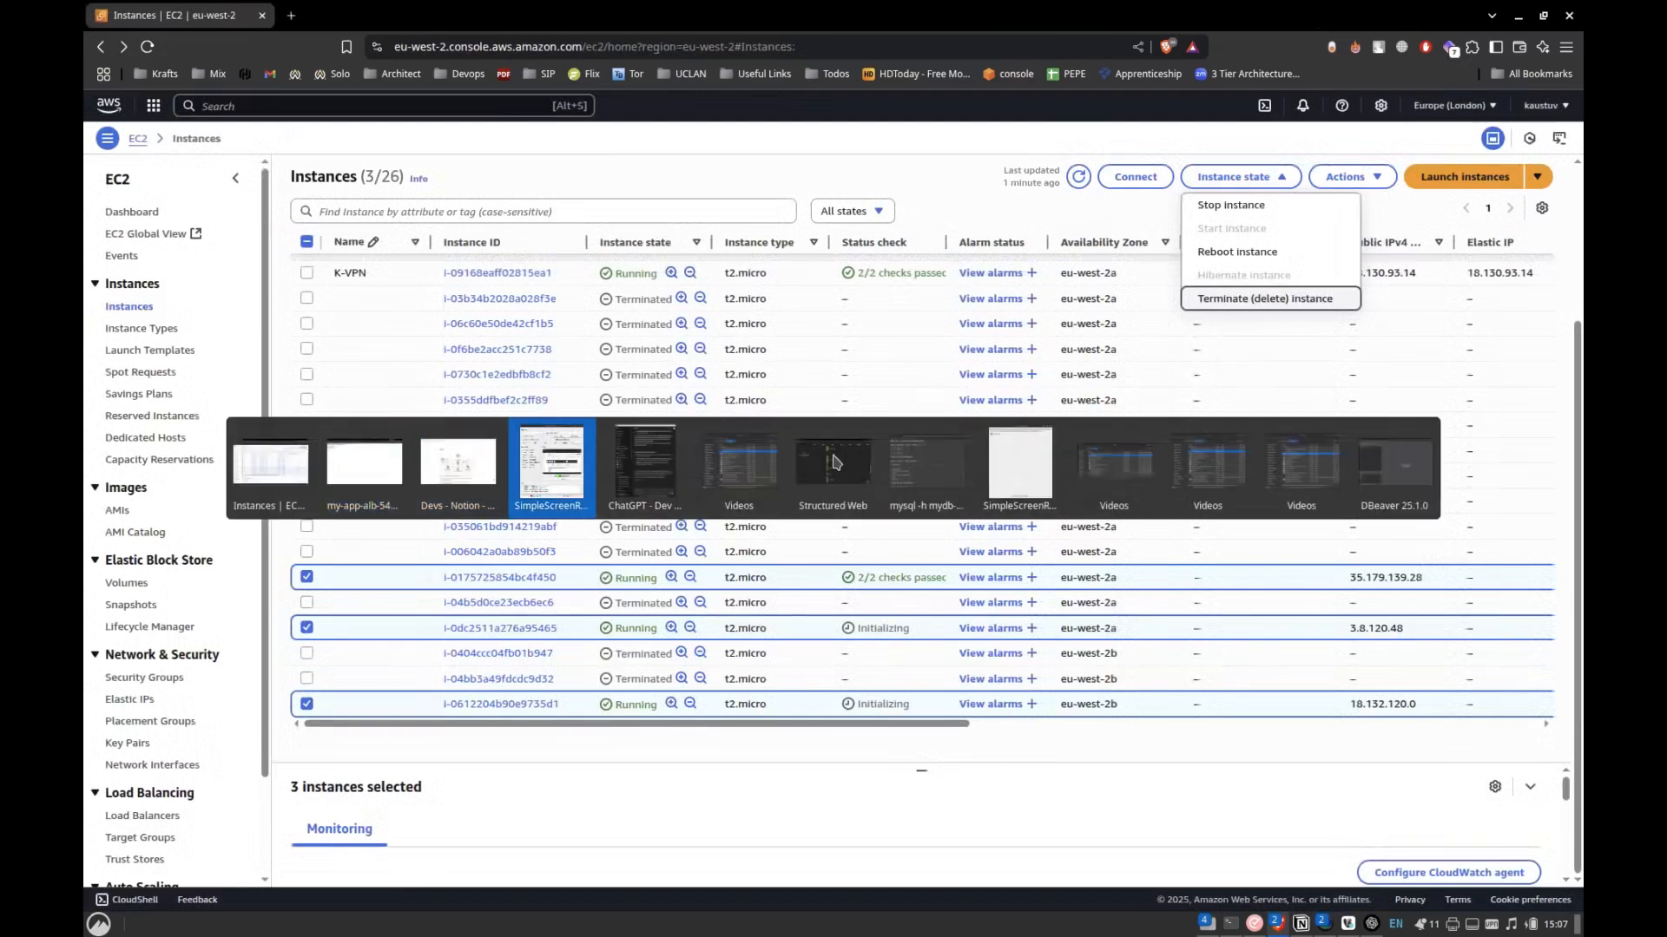